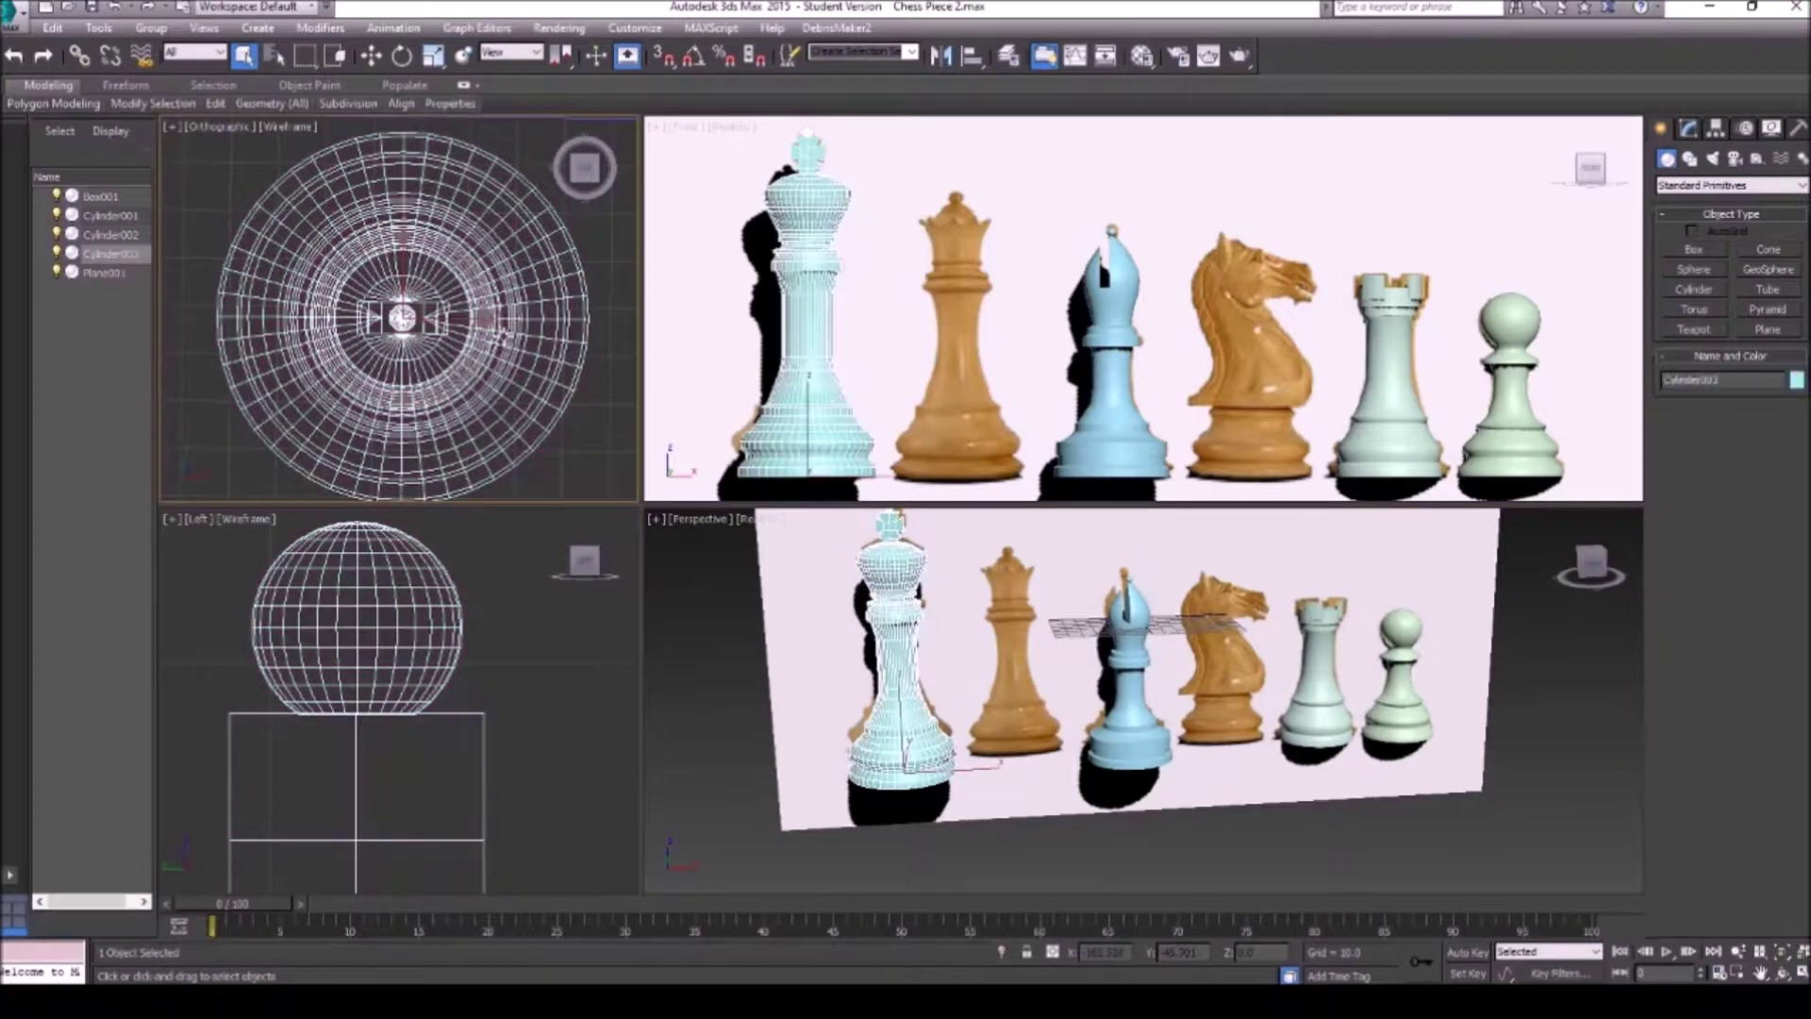
Create a thin cylinder centred on the king in the top view, with a radius matching the outer edge of its base
{"action": "scroll", "coordinate": [499, 411], "scroll_direction": "down", "scroll_amount": 3}
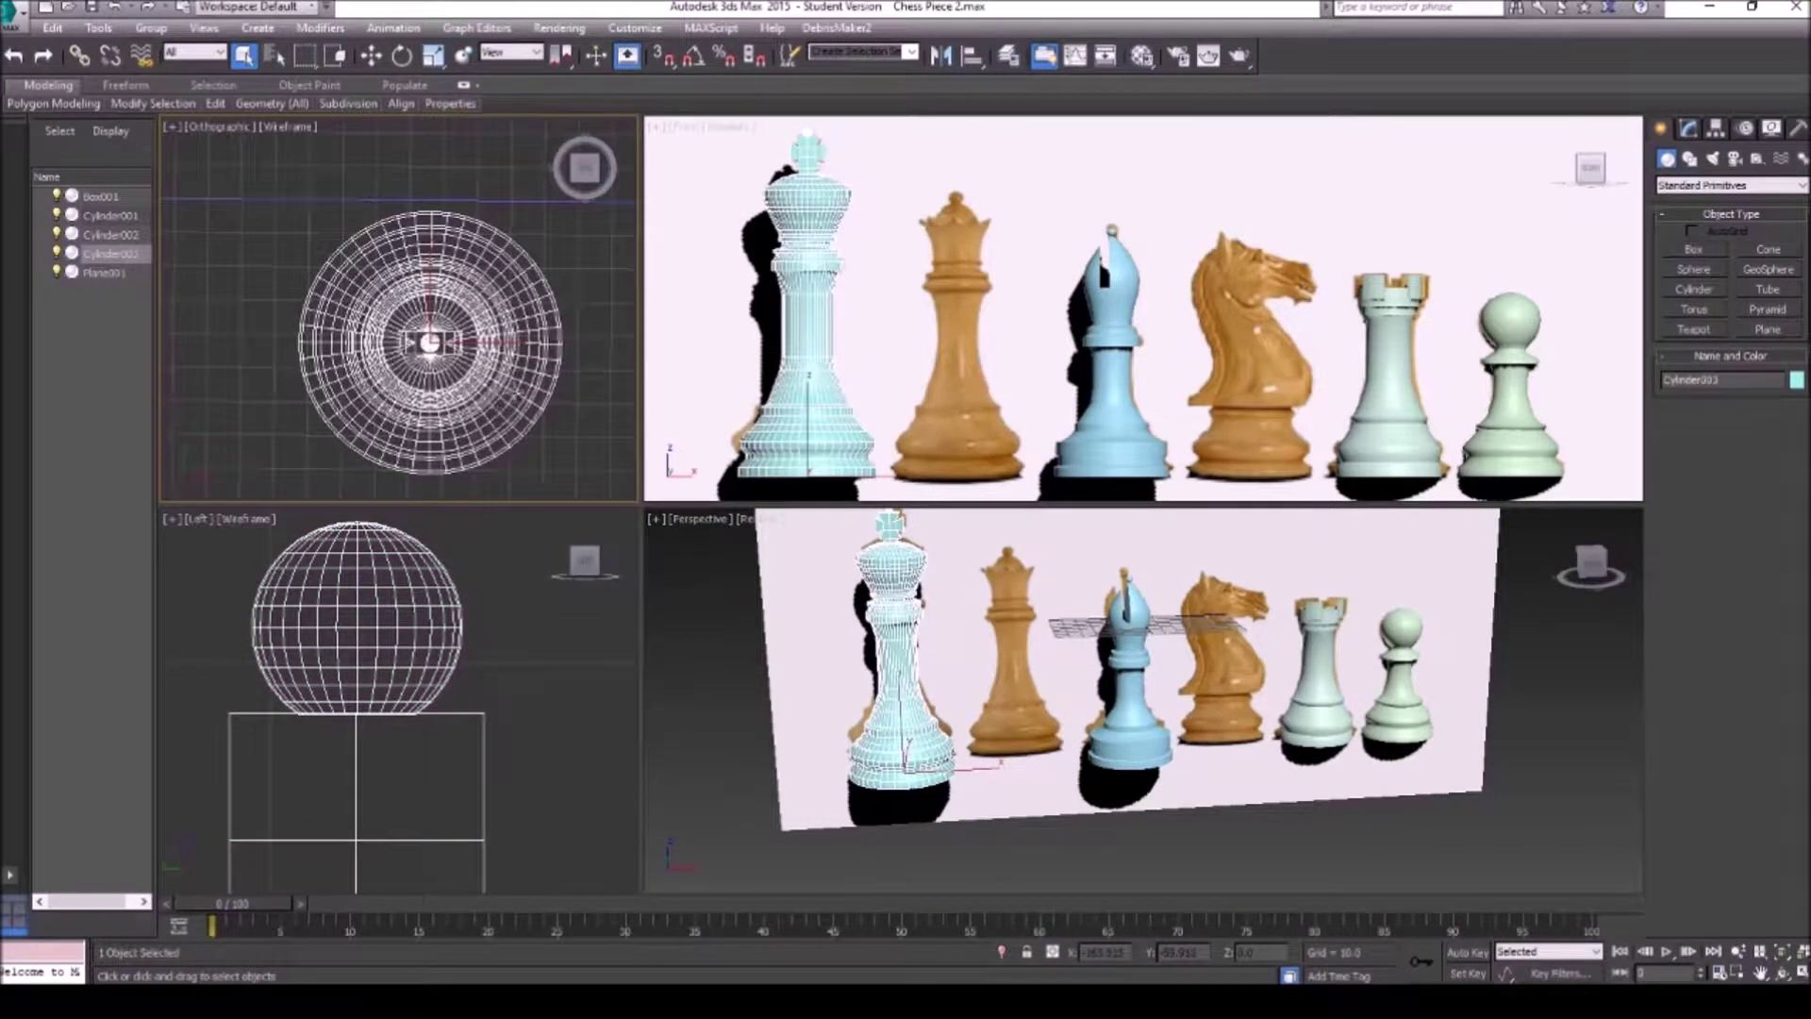
{"action": "left_click", "coordinate": [1696, 290]}
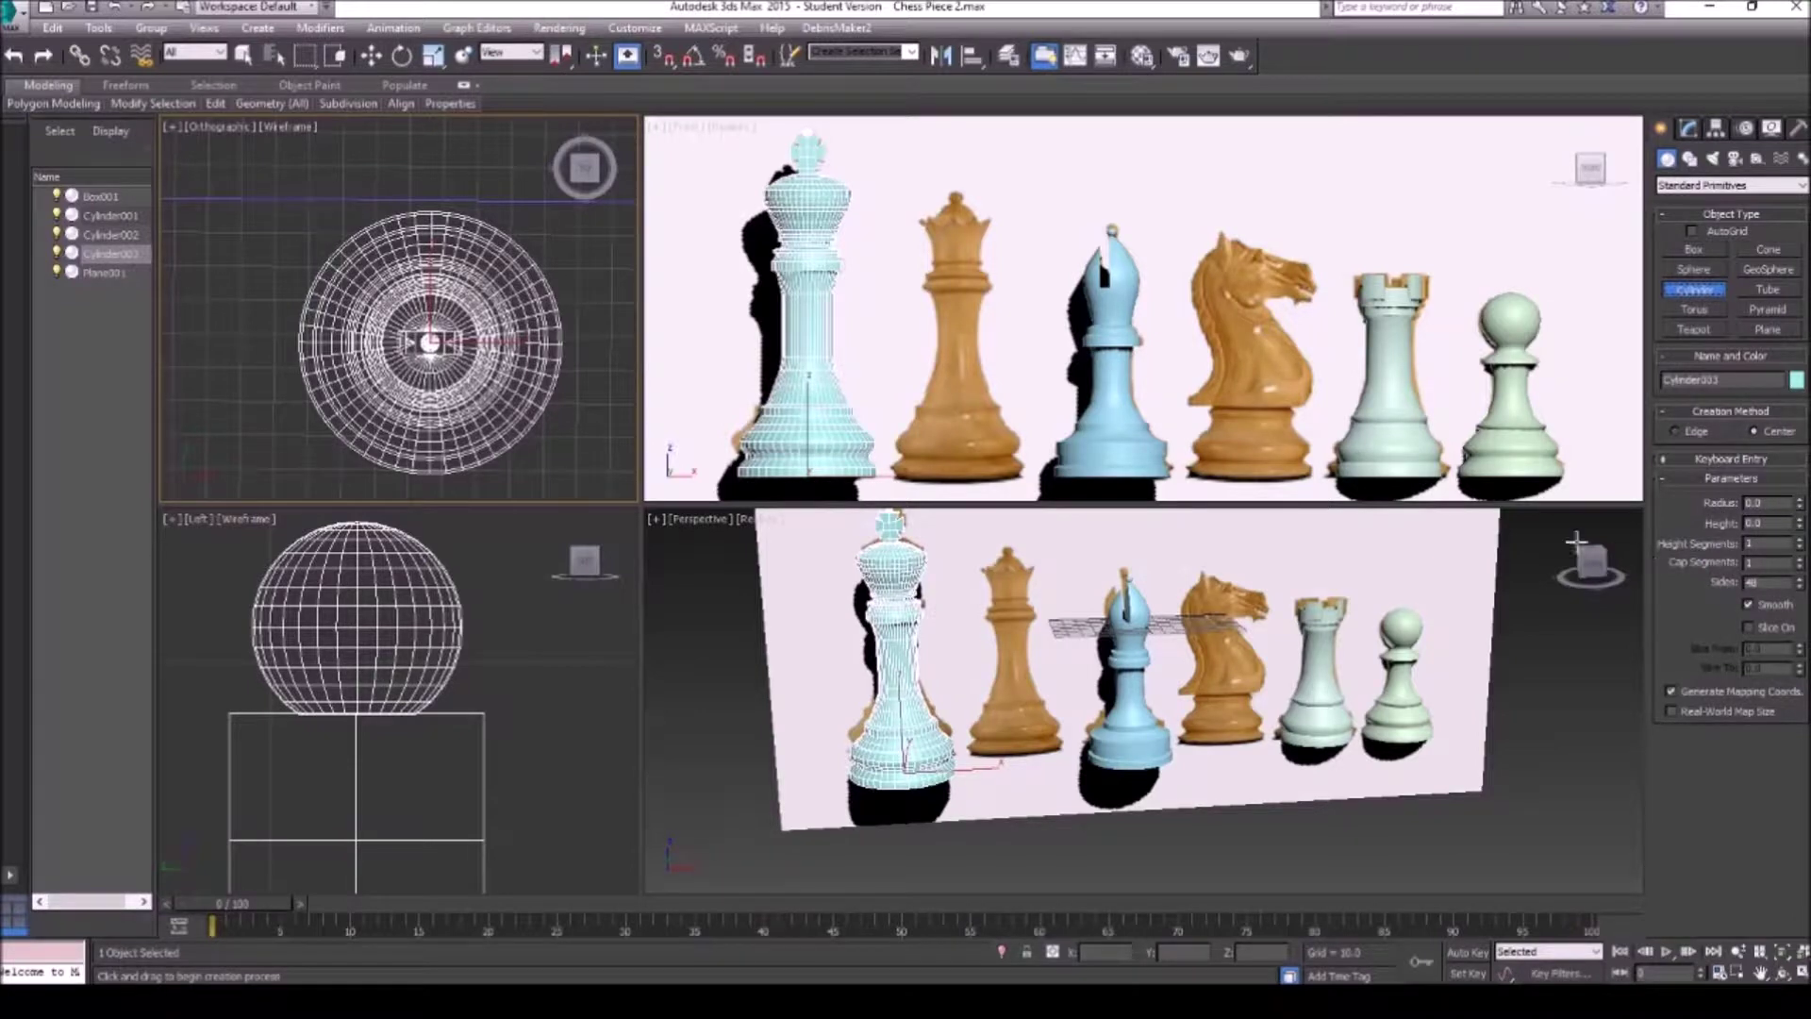
{"action": "scroll", "coordinate": [443, 358], "scroll_direction": "up", "scroll_amount": 3}
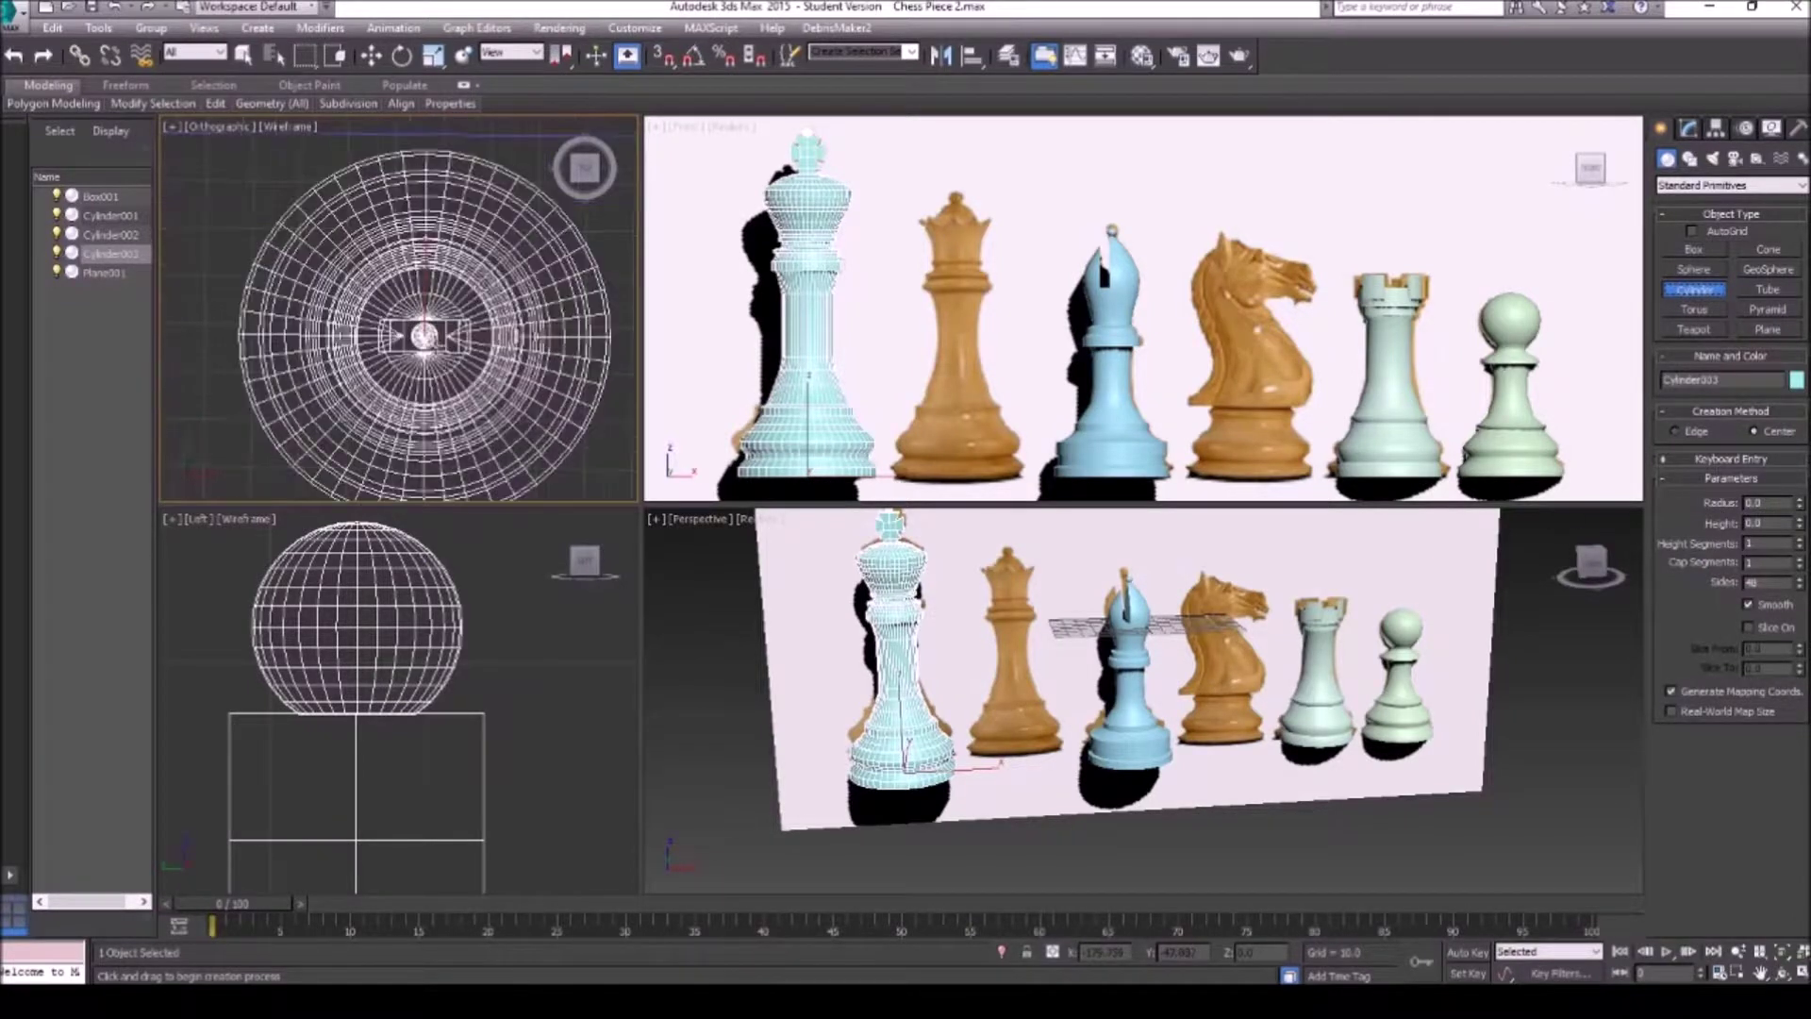
{"action": "left_click_drag", "start_coordinate": [424, 336], "coordinate": [574, 444]}
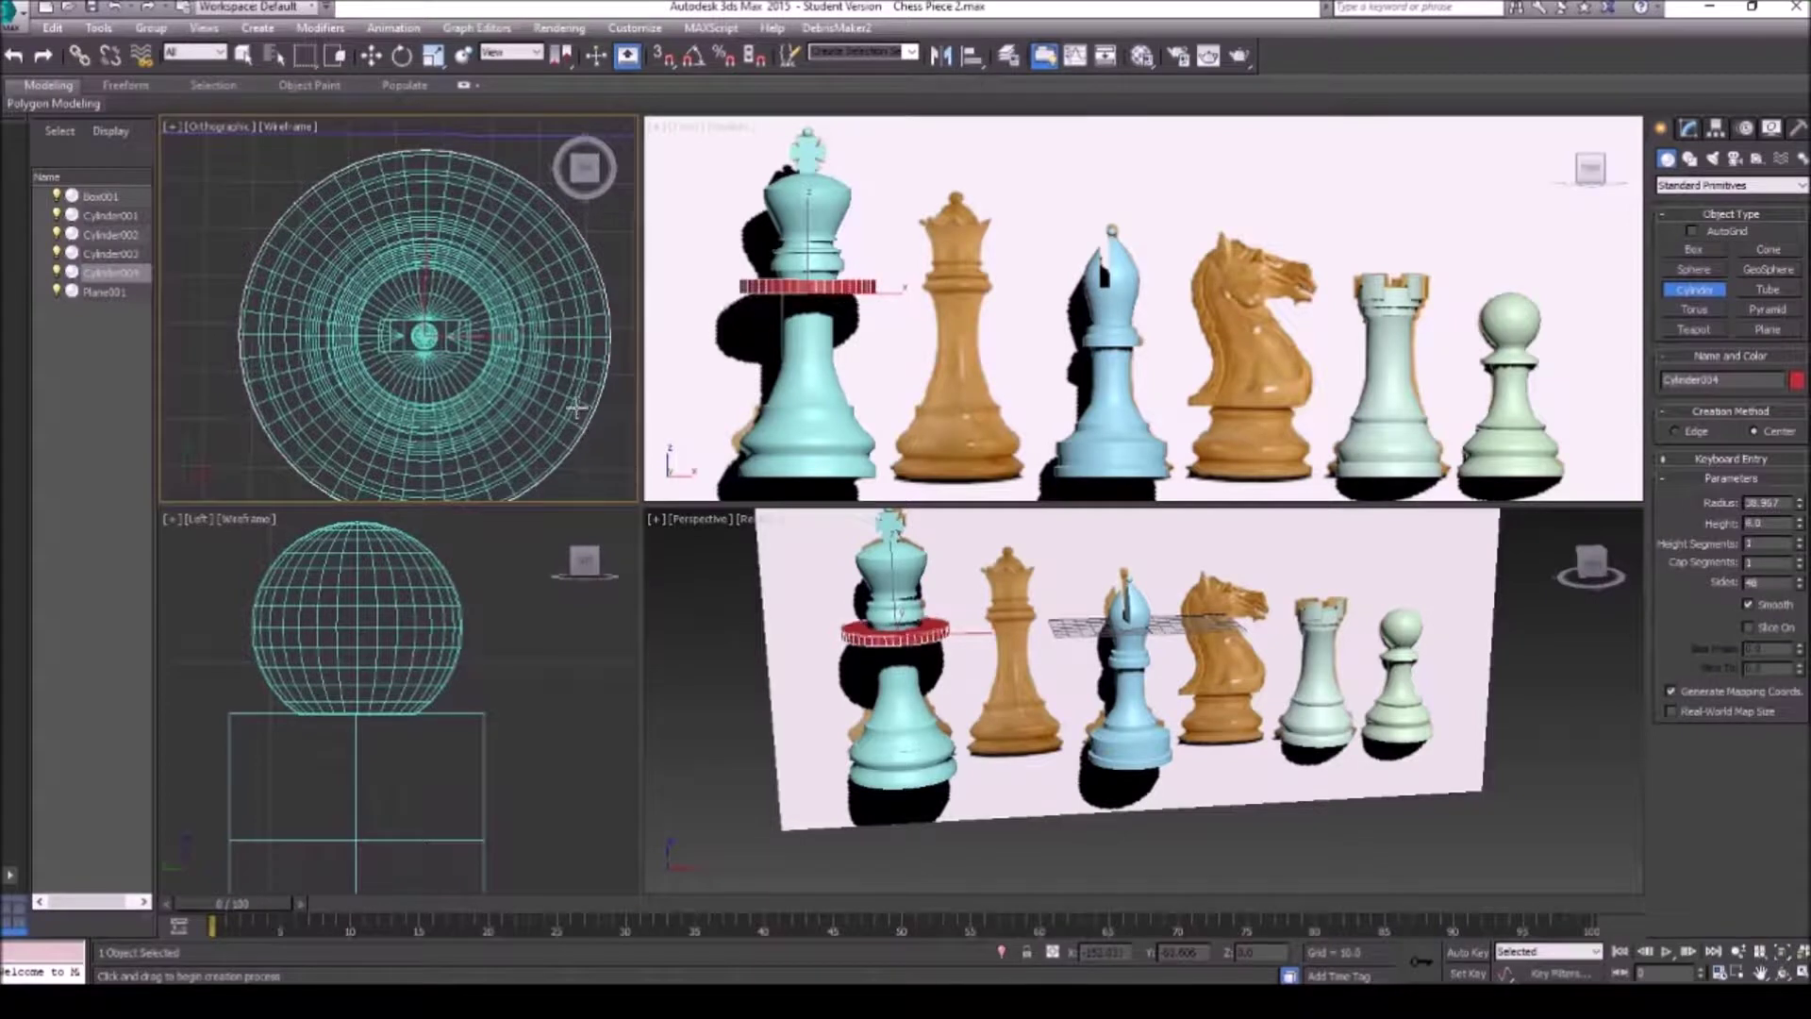
{"action": "left_click", "coordinate": [580, 402]}
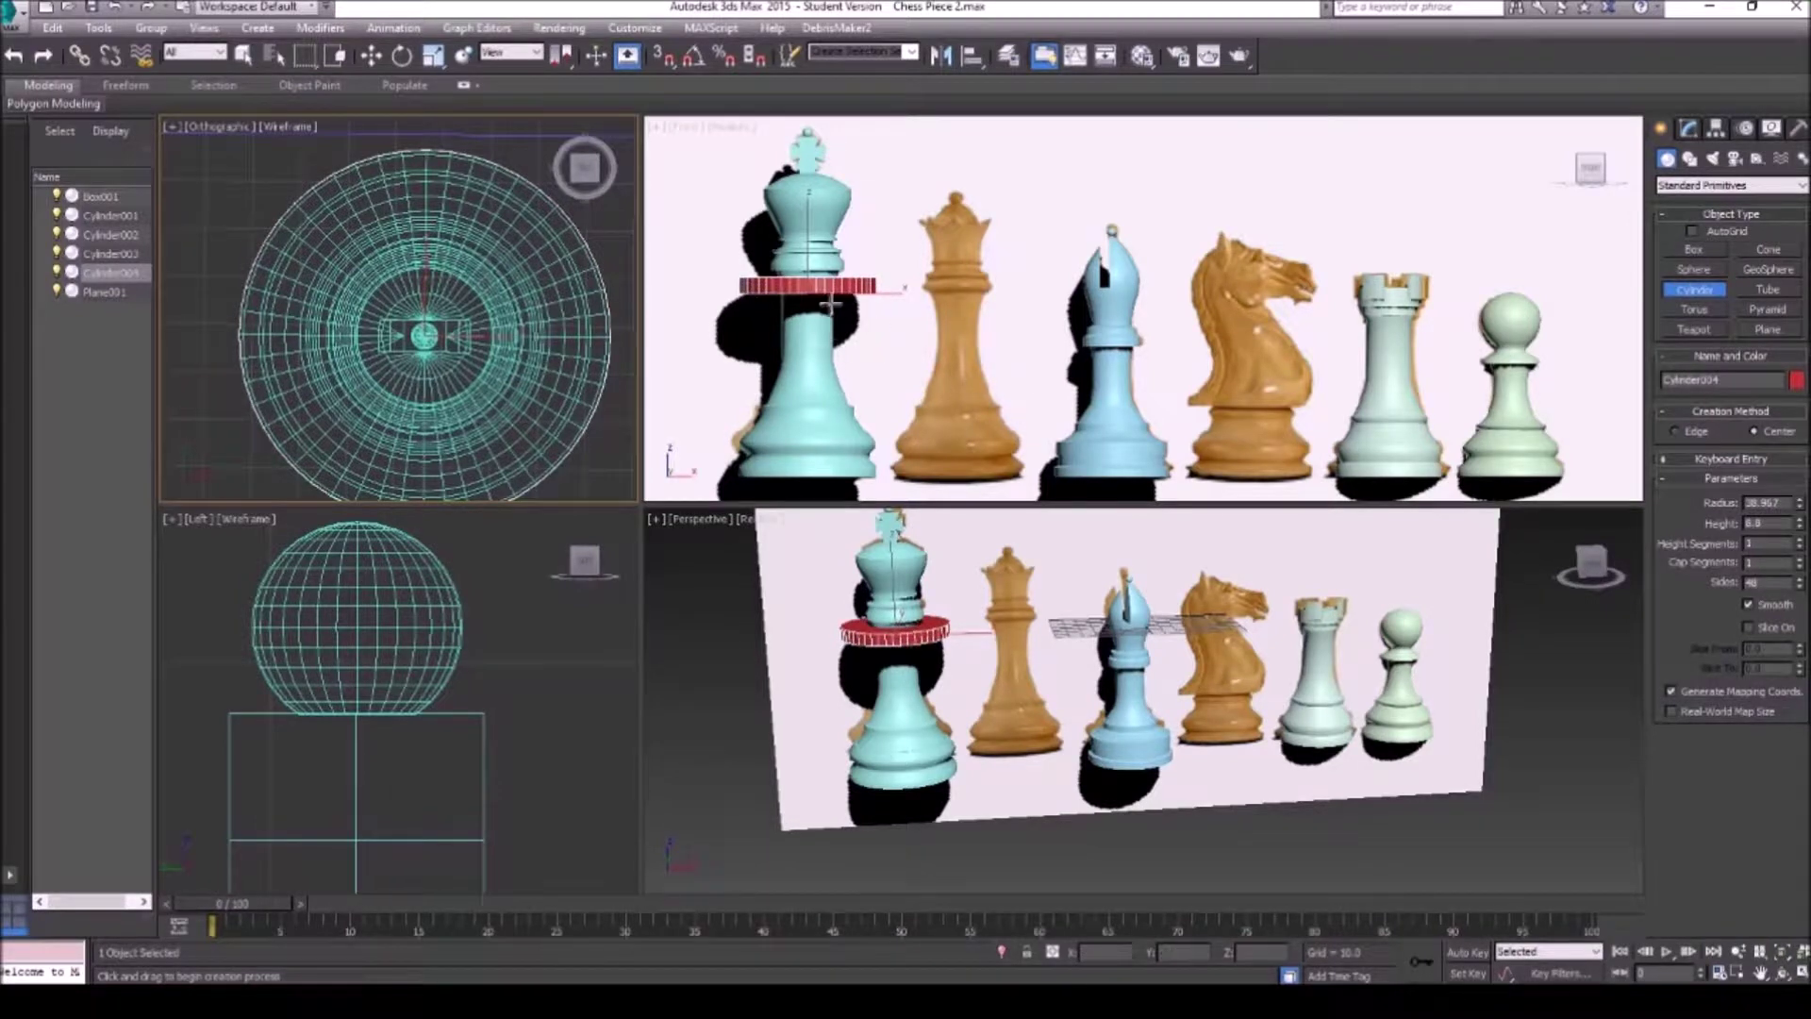
Move the new cylinder down to the foot of the king and align its underside with the king's base
{"action": "right_click", "coordinate": [898, 606]}
{"action": "right_click", "coordinate": [917, 609]}
{"action": "left_click", "coordinate": [934, 622]}
{"action": "left_click_drag", "start_coordinate": [895, 576], "coordinate": [897, 712]}
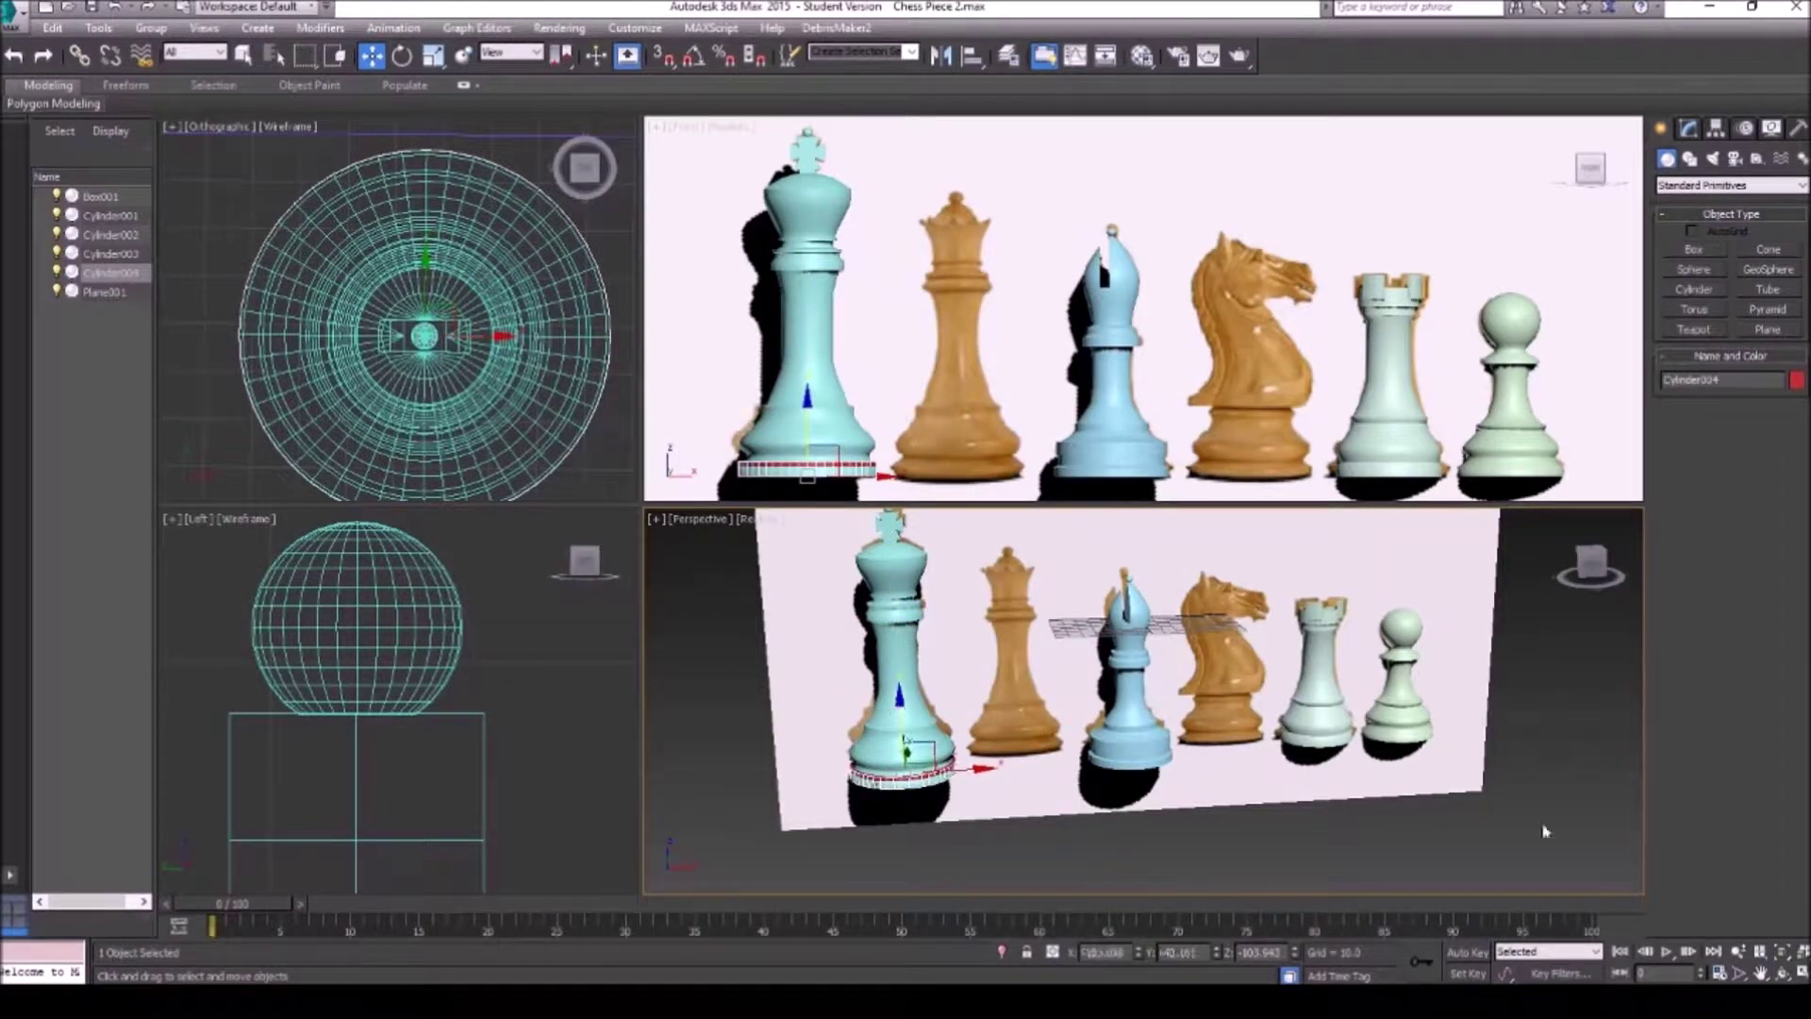
{"action": "left_click", "coordinate": [1762, 973]}
{"action": "left_click_drag", "start_coordinate": [817, 487], "coordinate": [936, 399]}
{"action": "scroll", "coordinate": [929, 413], "scroll_direction": "up", "scroll_amount": 8}
{"action": "key", "text": "w"}
{"action": "left_click_drag", "start_coordinate": [963, 332], "coordinate": [963, 336]}
{"action": "scroll", "coordinate": [906, 783], "scroll_direction": "up", "scroll_amount": 5}
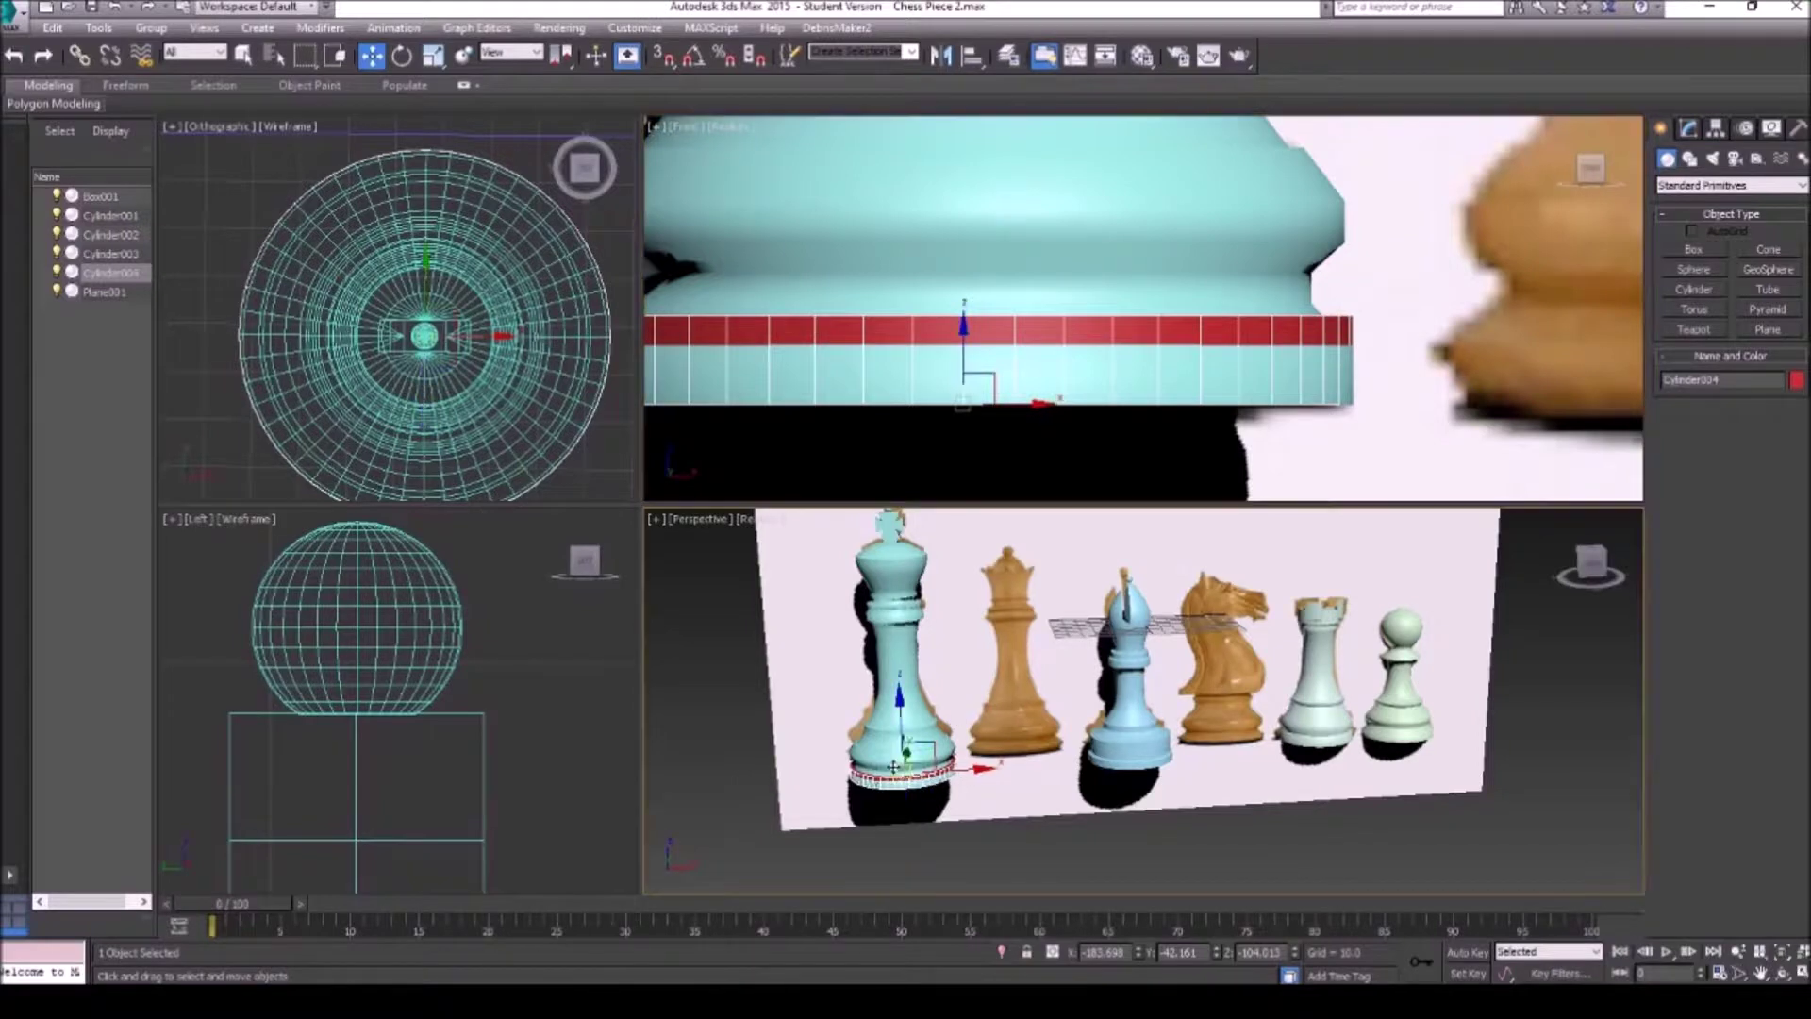
Convert the cylinder to an Editable Poly and lower its top polygon to the height of the king's base rim
{"action": "right_click", "coordinate": [903, 797]}
{"action": "mouse_move", "coordinate": [981, 979]}
{"action": "left_click", "coordinate": [1132, 972]}
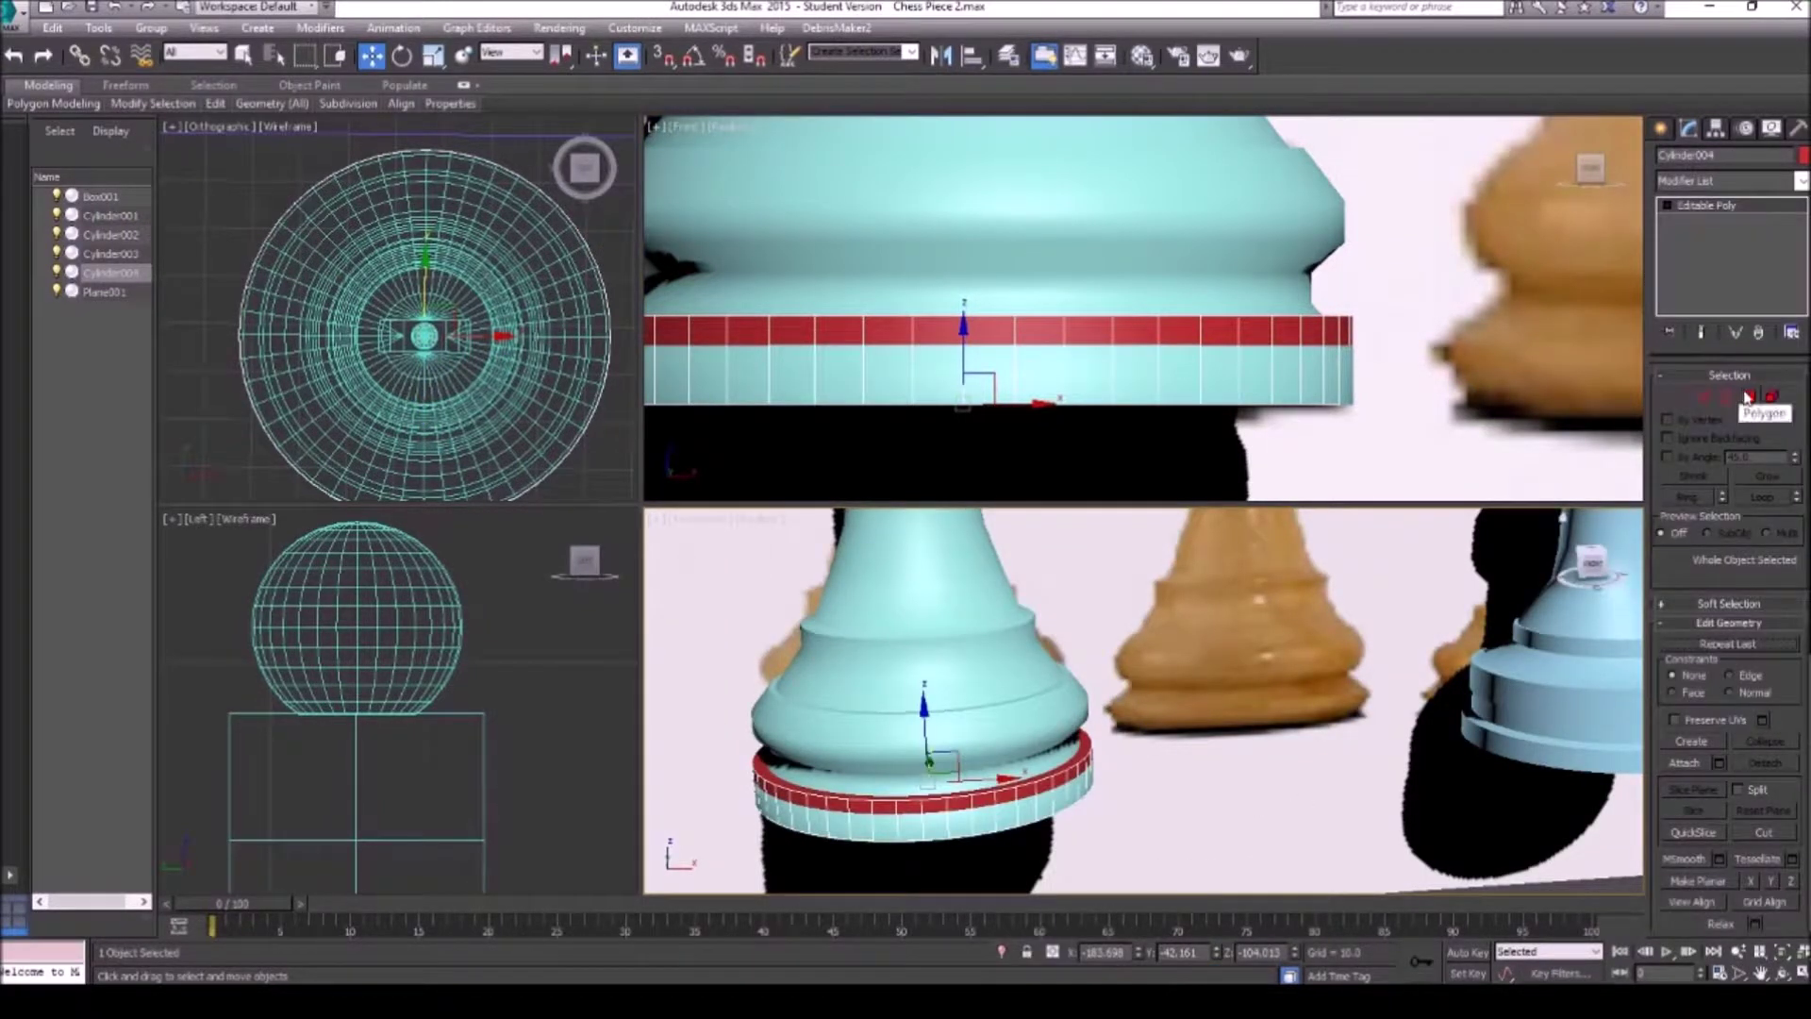
{"action": "left_click", "coordinate": [1750, 396]}
{"action": "left_click", "coordinate": [918, 795]}
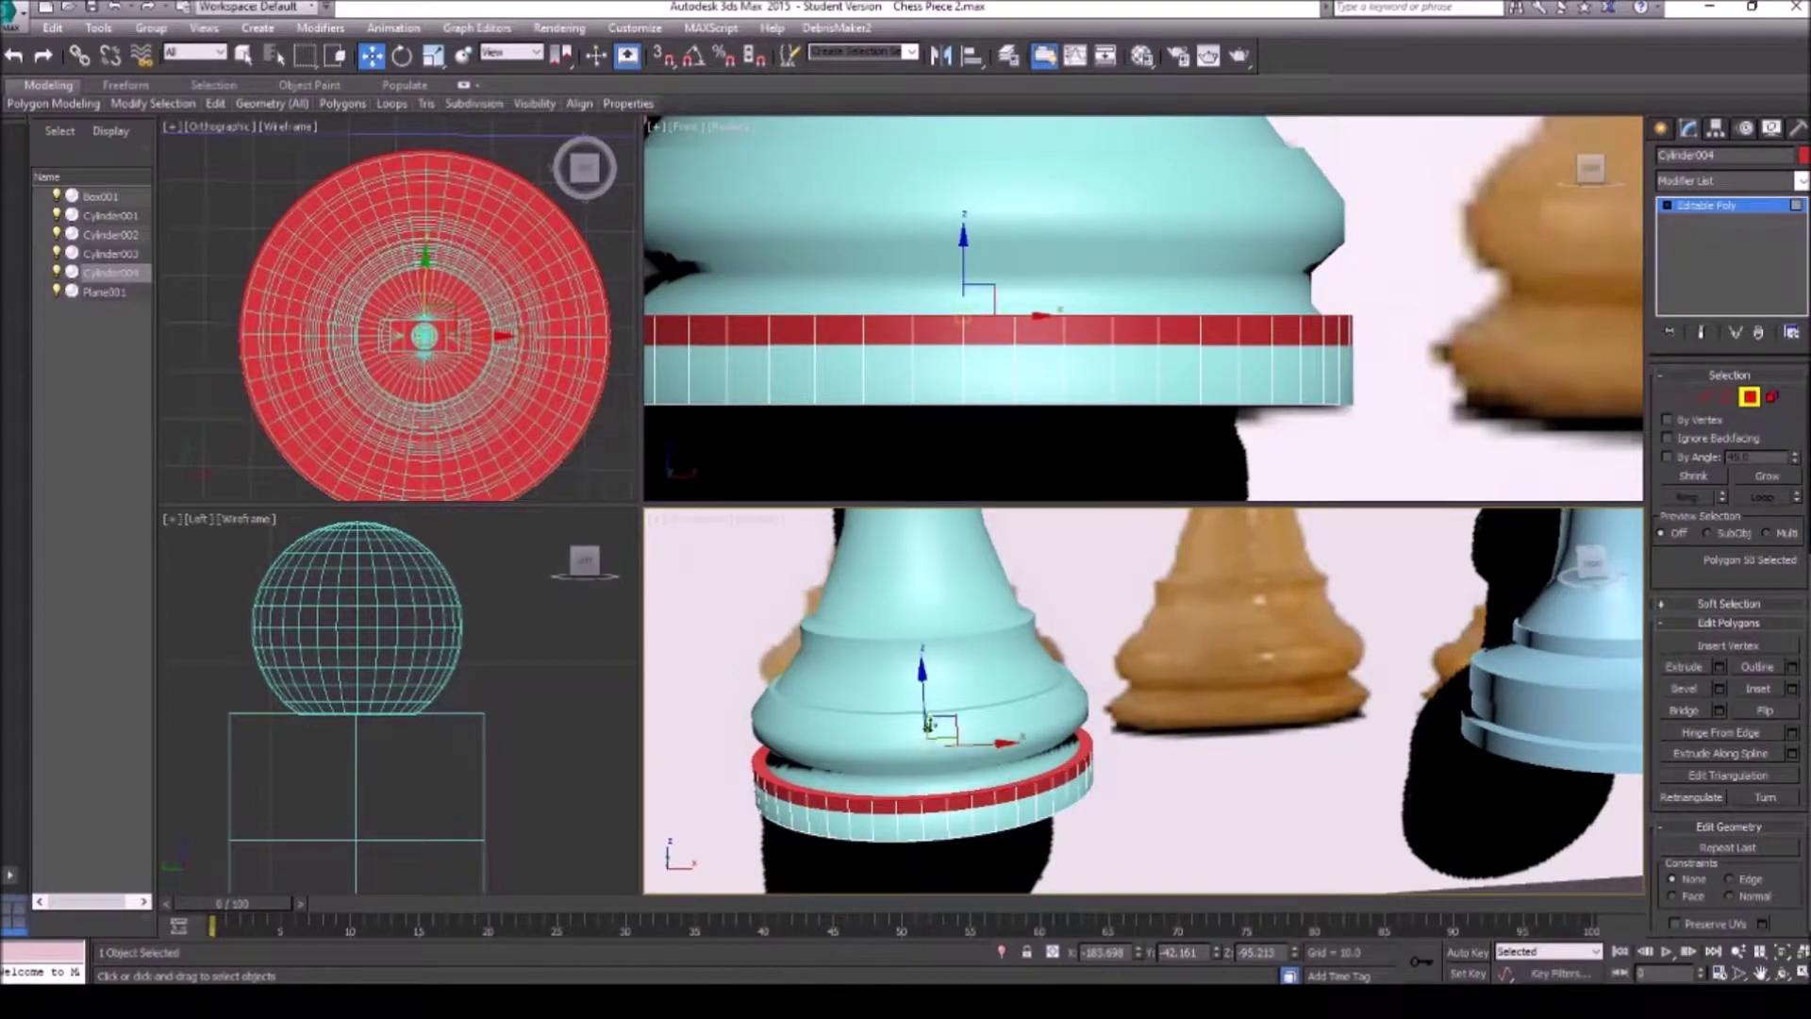
{"action": "left_click_drag", "start_coordinate": [922, 688], "coordinate": [924, 706]}
{"action": "scroll", "coordinate": [1106, 476], "scroll_direction": "up", "scroll_amount": 2}
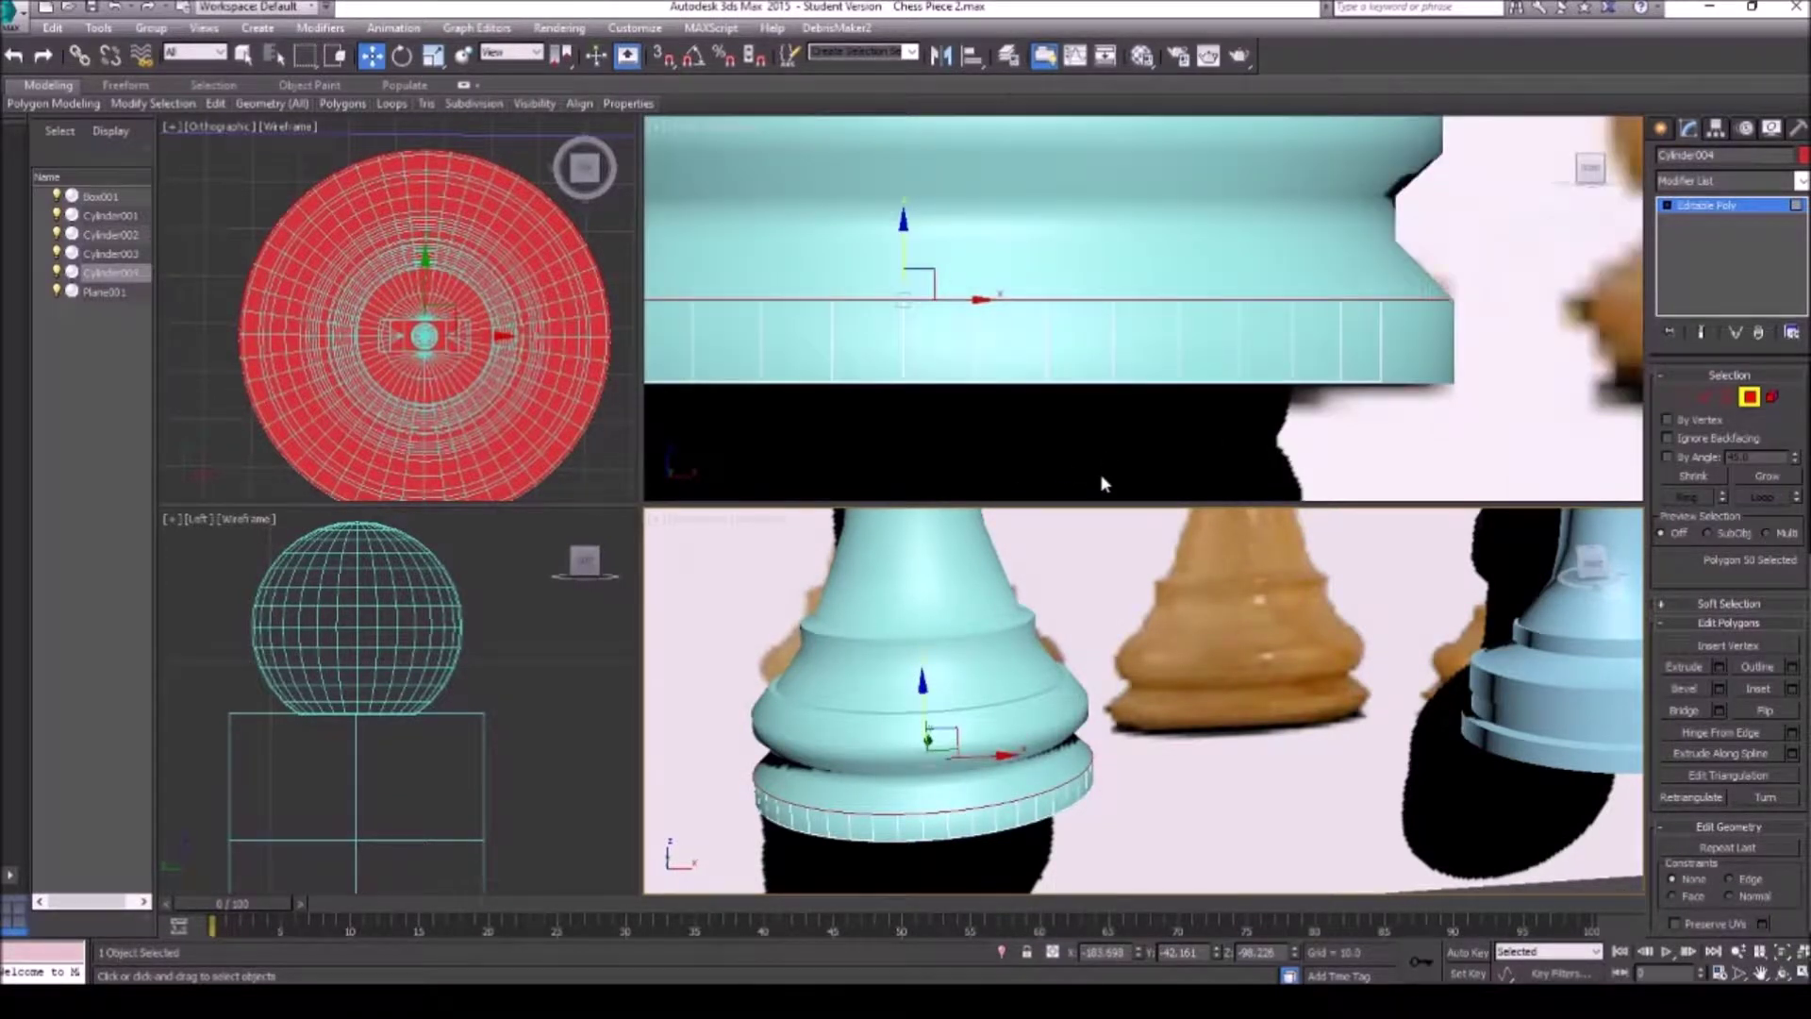
Move the red cylinder from the king to the foot of the queen in the reference image
{"action": "scroll", "coordinate": [1064, 339], "scroll_direction": "down", "scroll_amount": 5}
{"action": "left_click", "coordinate": [1750, 398]}
{"action": "left_click_drag", "start_coordinate": [991, 786], "coordinate": [1143, 695]}
{"action": "left_click", "coordinate": [1760, 972]}
{"action": "right_click", "coordinate": [1254, 738]}
{"action": "scroll", "coordinate": [1149, 700], "scroll_direction": "up", "scroll_amount": 2}
{"action": "middle_click_drag", "start_coordinate": [1164, 703], "coordinate": [1093, 731]}
Scale the cylinder to about 91% in X and Y to fit the width of the queen's base
{"action": "right_click", "coordinate": [1129, 762]}
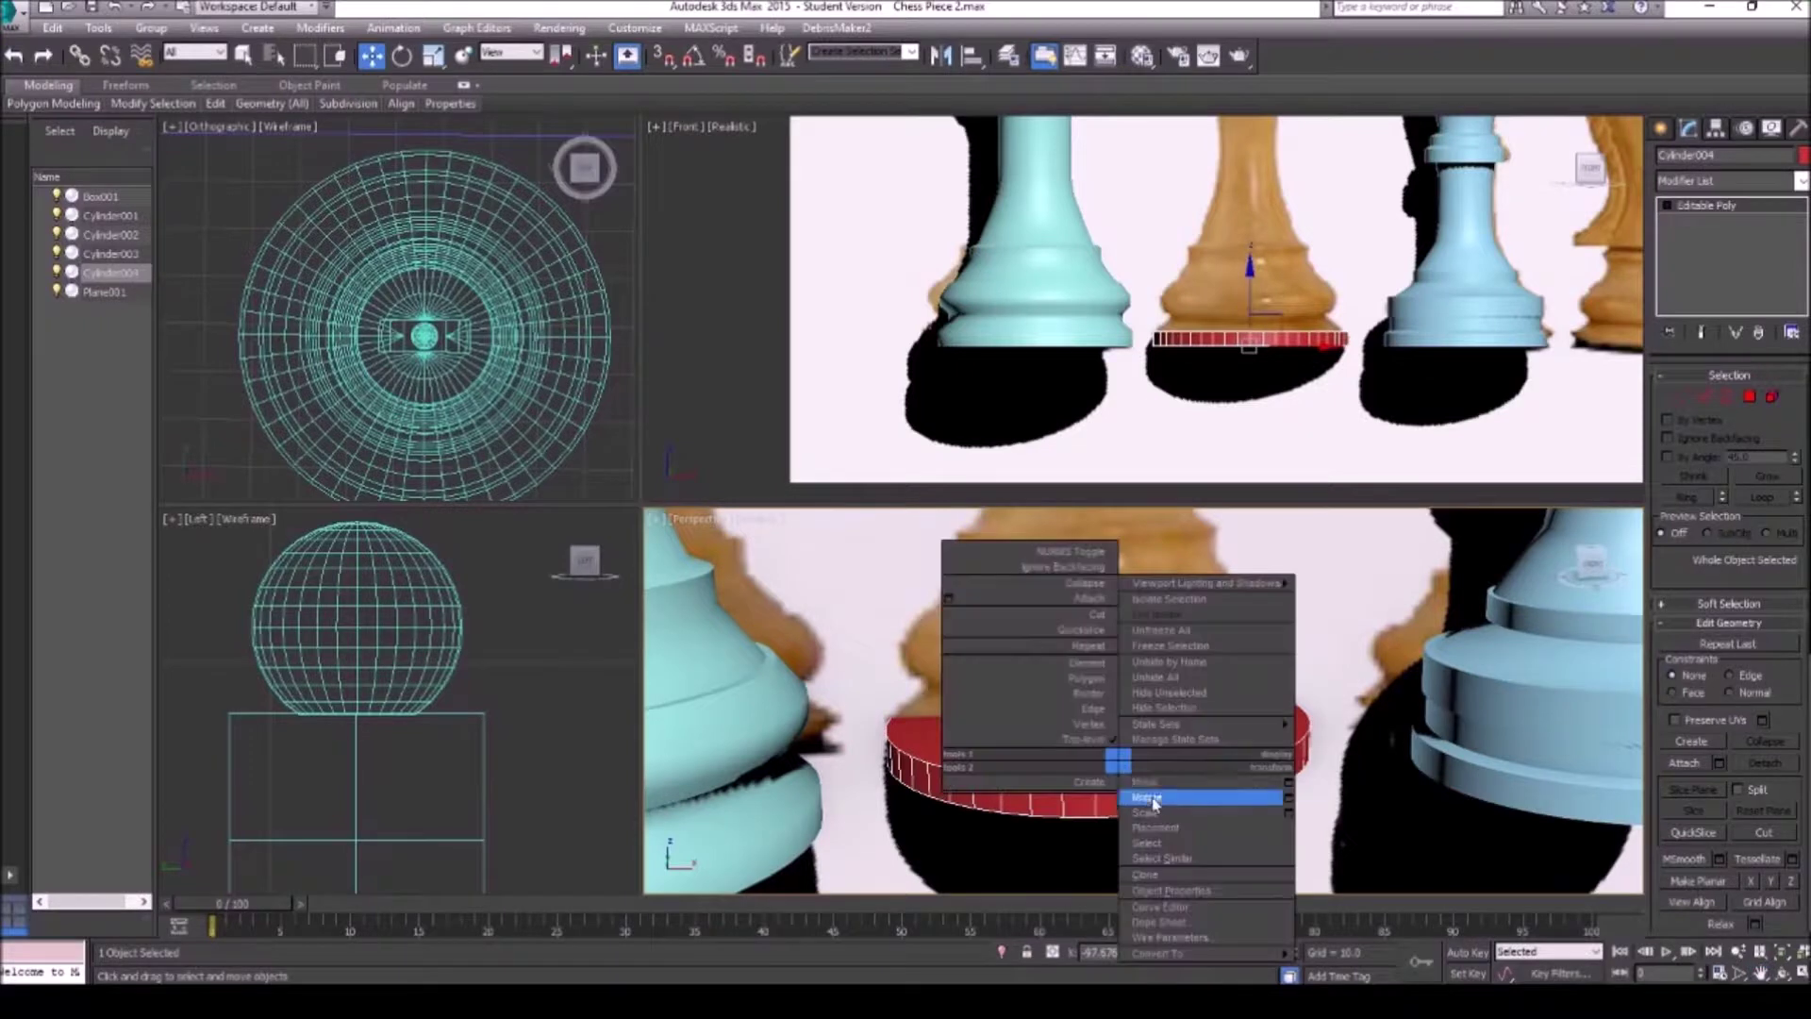
{"action": "left_click", "coordinate": [1166, 808]}
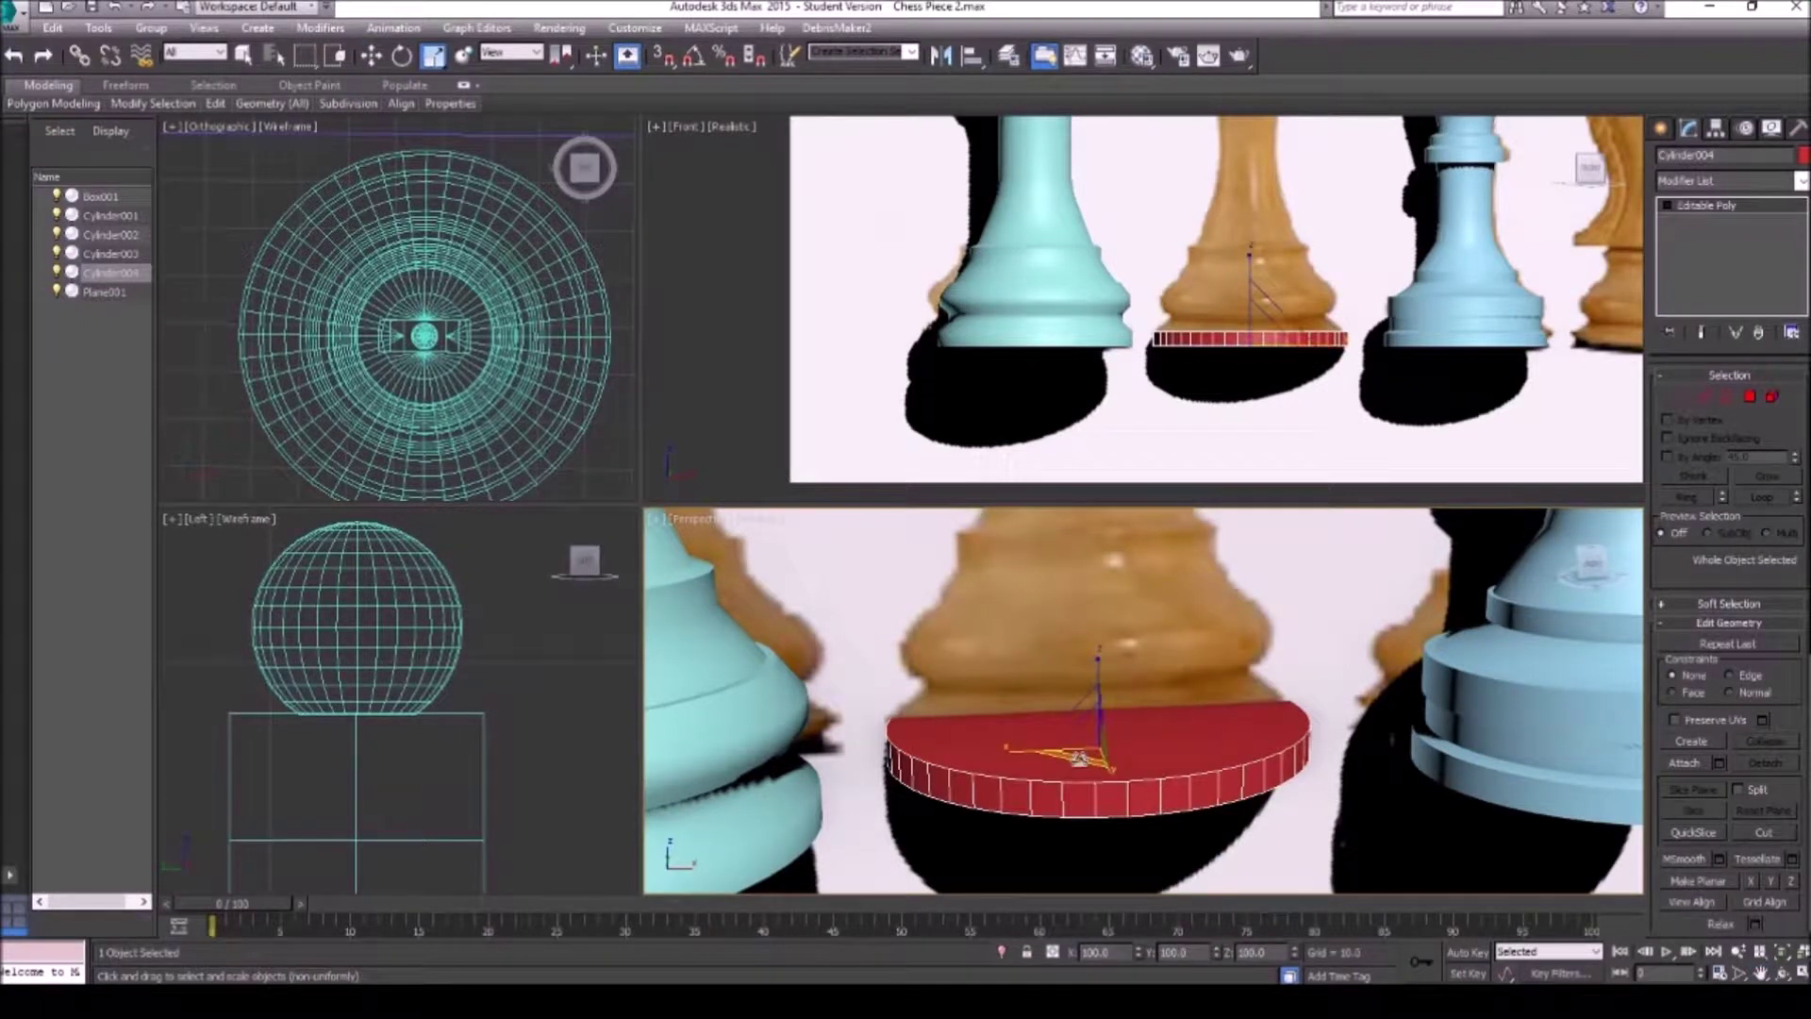
{"action": "left_click_drag", "start_coordinate": [1079, 758], "coordinate": [1108, 761]}
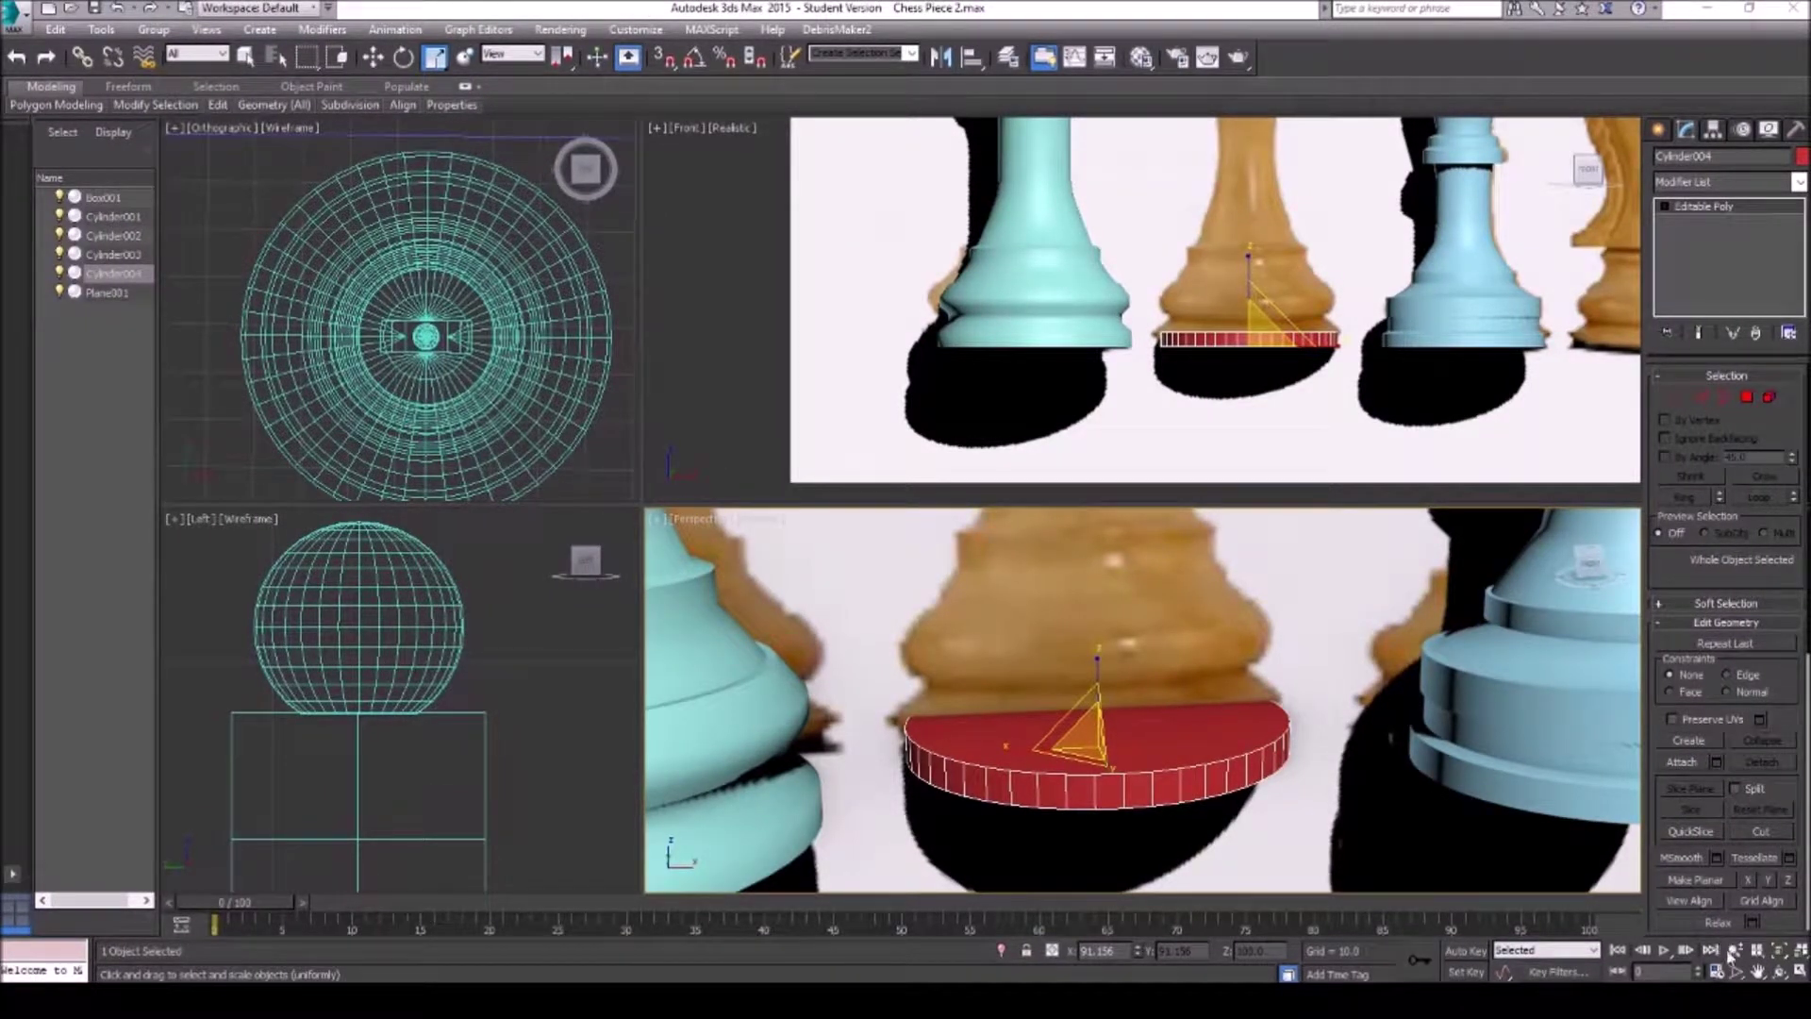
Select the cylinder's top polygon and bevel it upward and inward to form the sloped lower rim of the queen's base
{"action": "left_click", "coordinate": [1758, 973]}
{"action": "left_click_drag", "start_coordinate": [1395, 789], "coordinate": [1325, 810]}
{"action": "right_click", "coordinate": [1100, 728]}
{"action": "left_click", "coordinate": [1746, 398]}
{"action": "left_click", "coordinate": [1086, 726]}
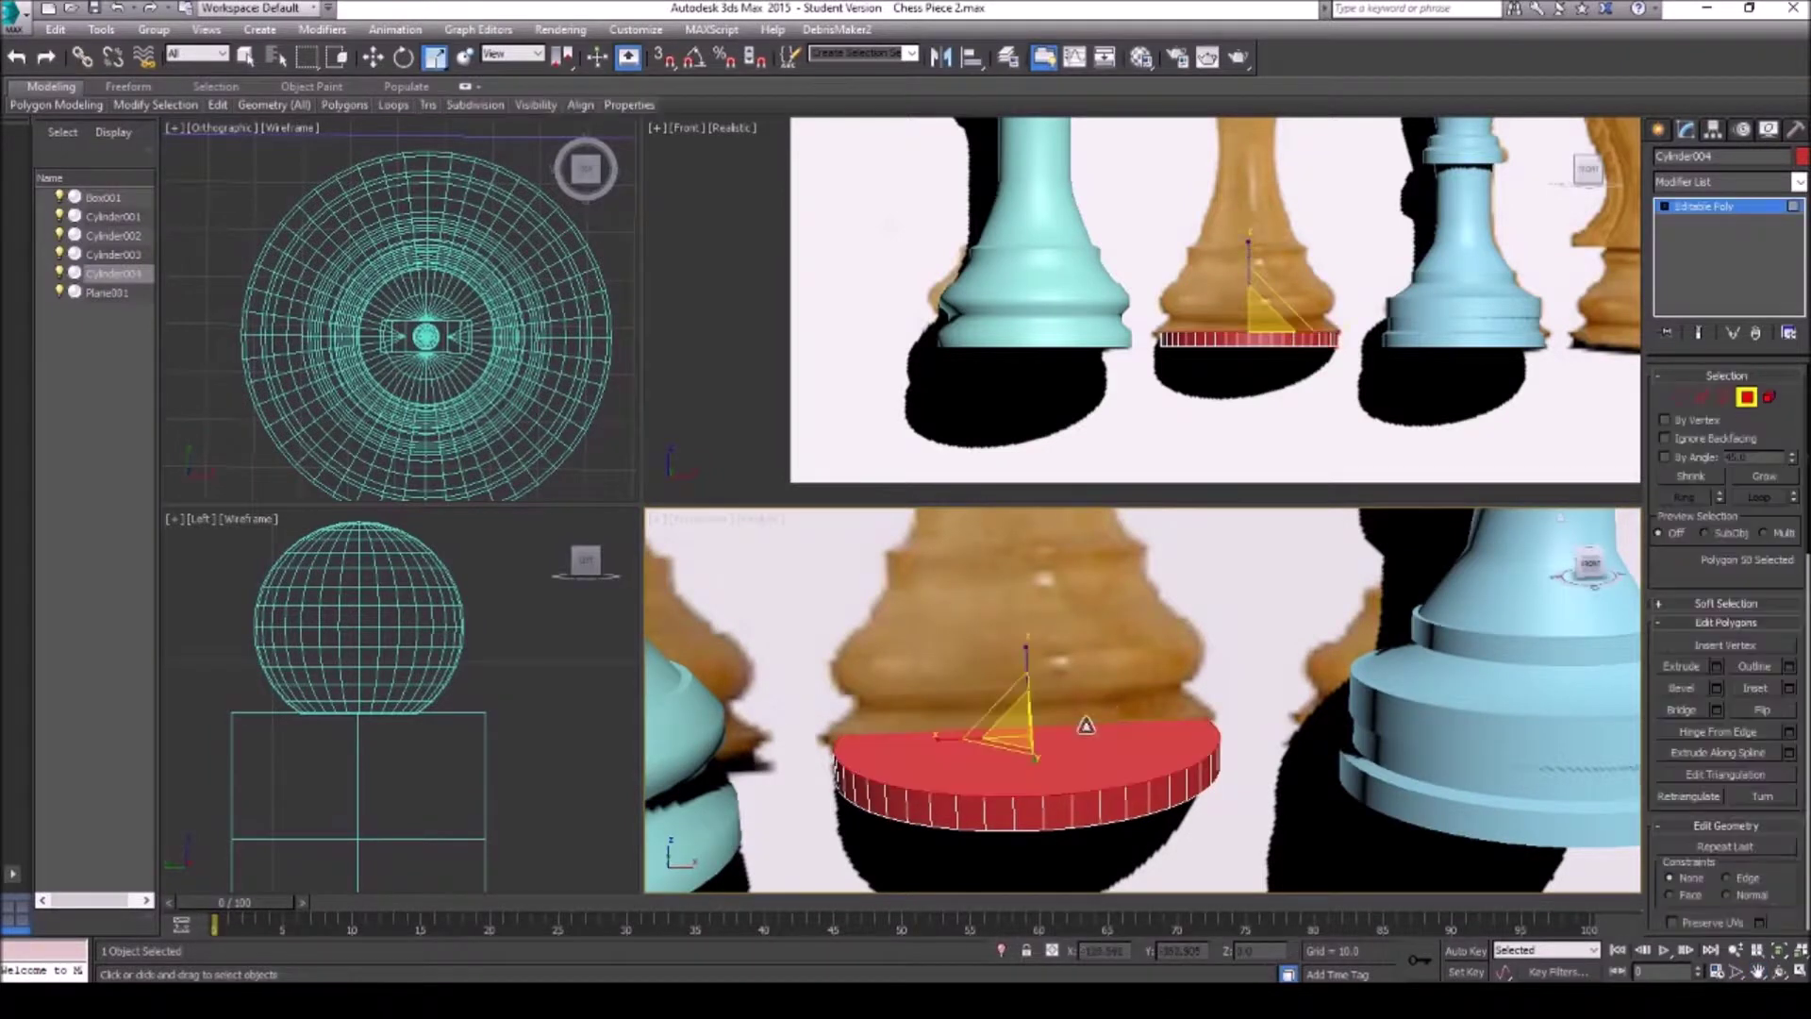
{"action": "right_click", "coordinate": [1086, 725]}
{"action": "left_click", "coordinate": [1170, 819]}
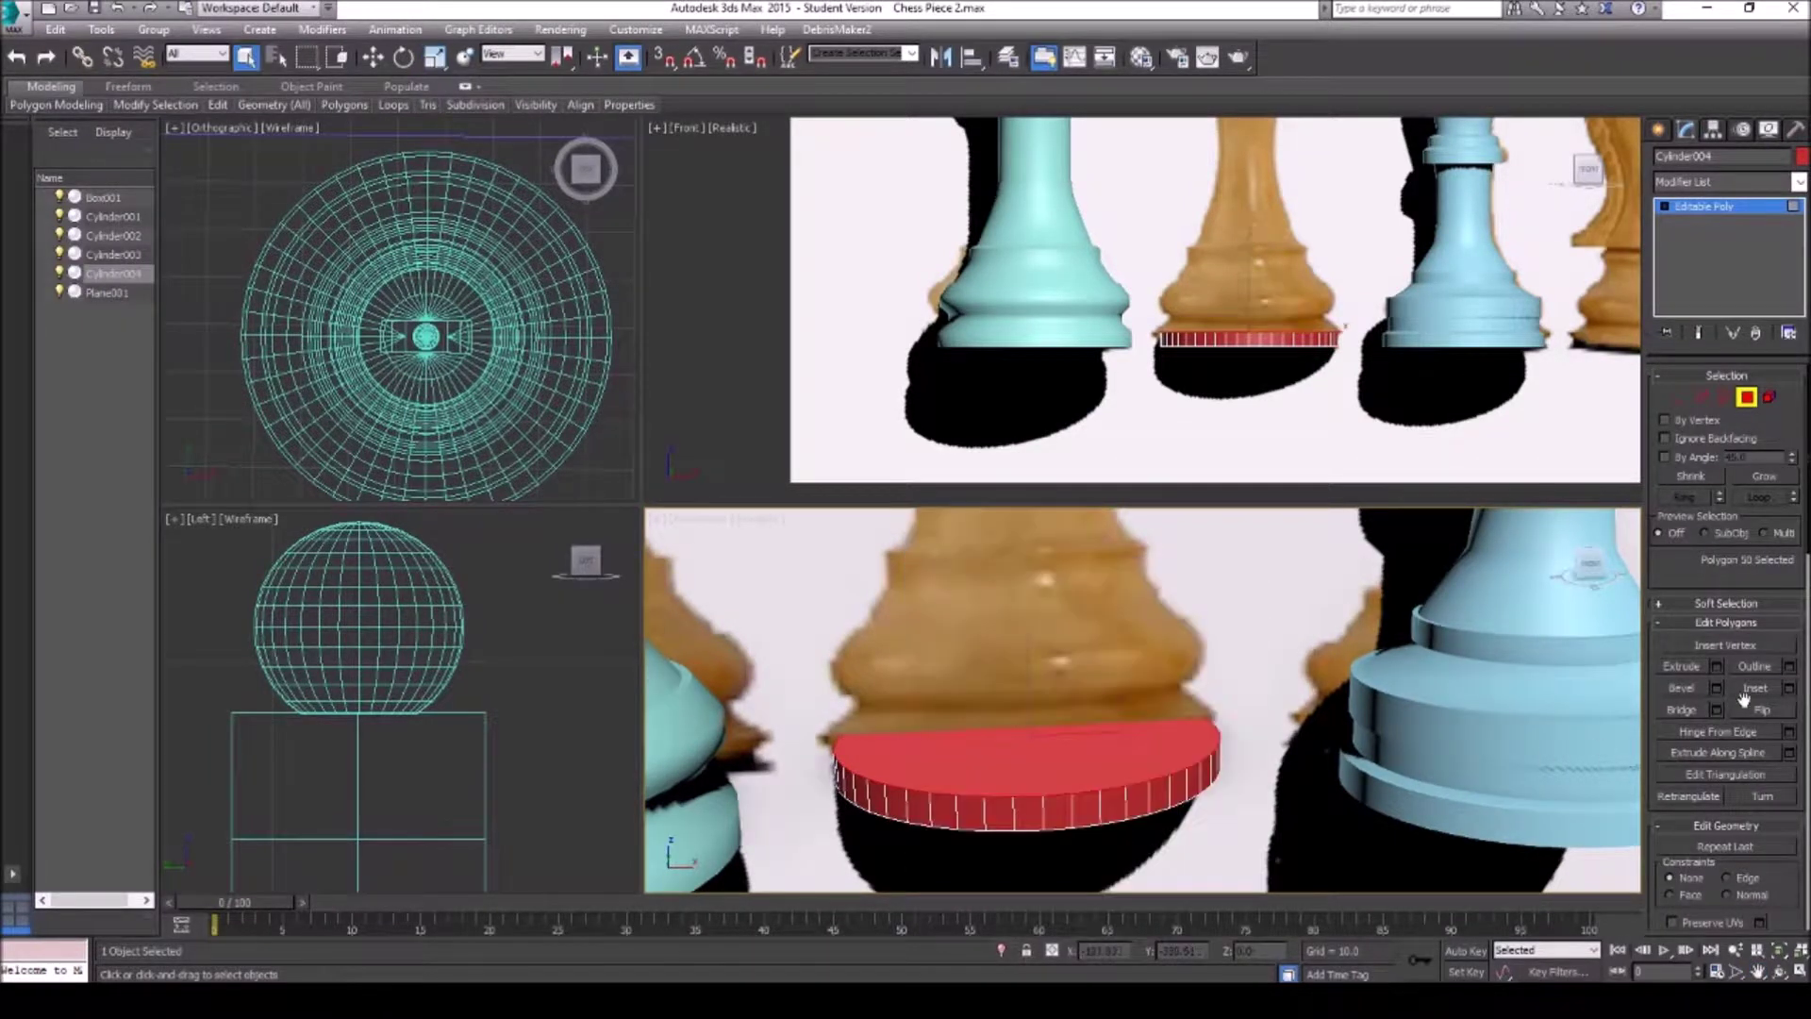
{"action": "left_click", "coordinate": [1681, 688]}
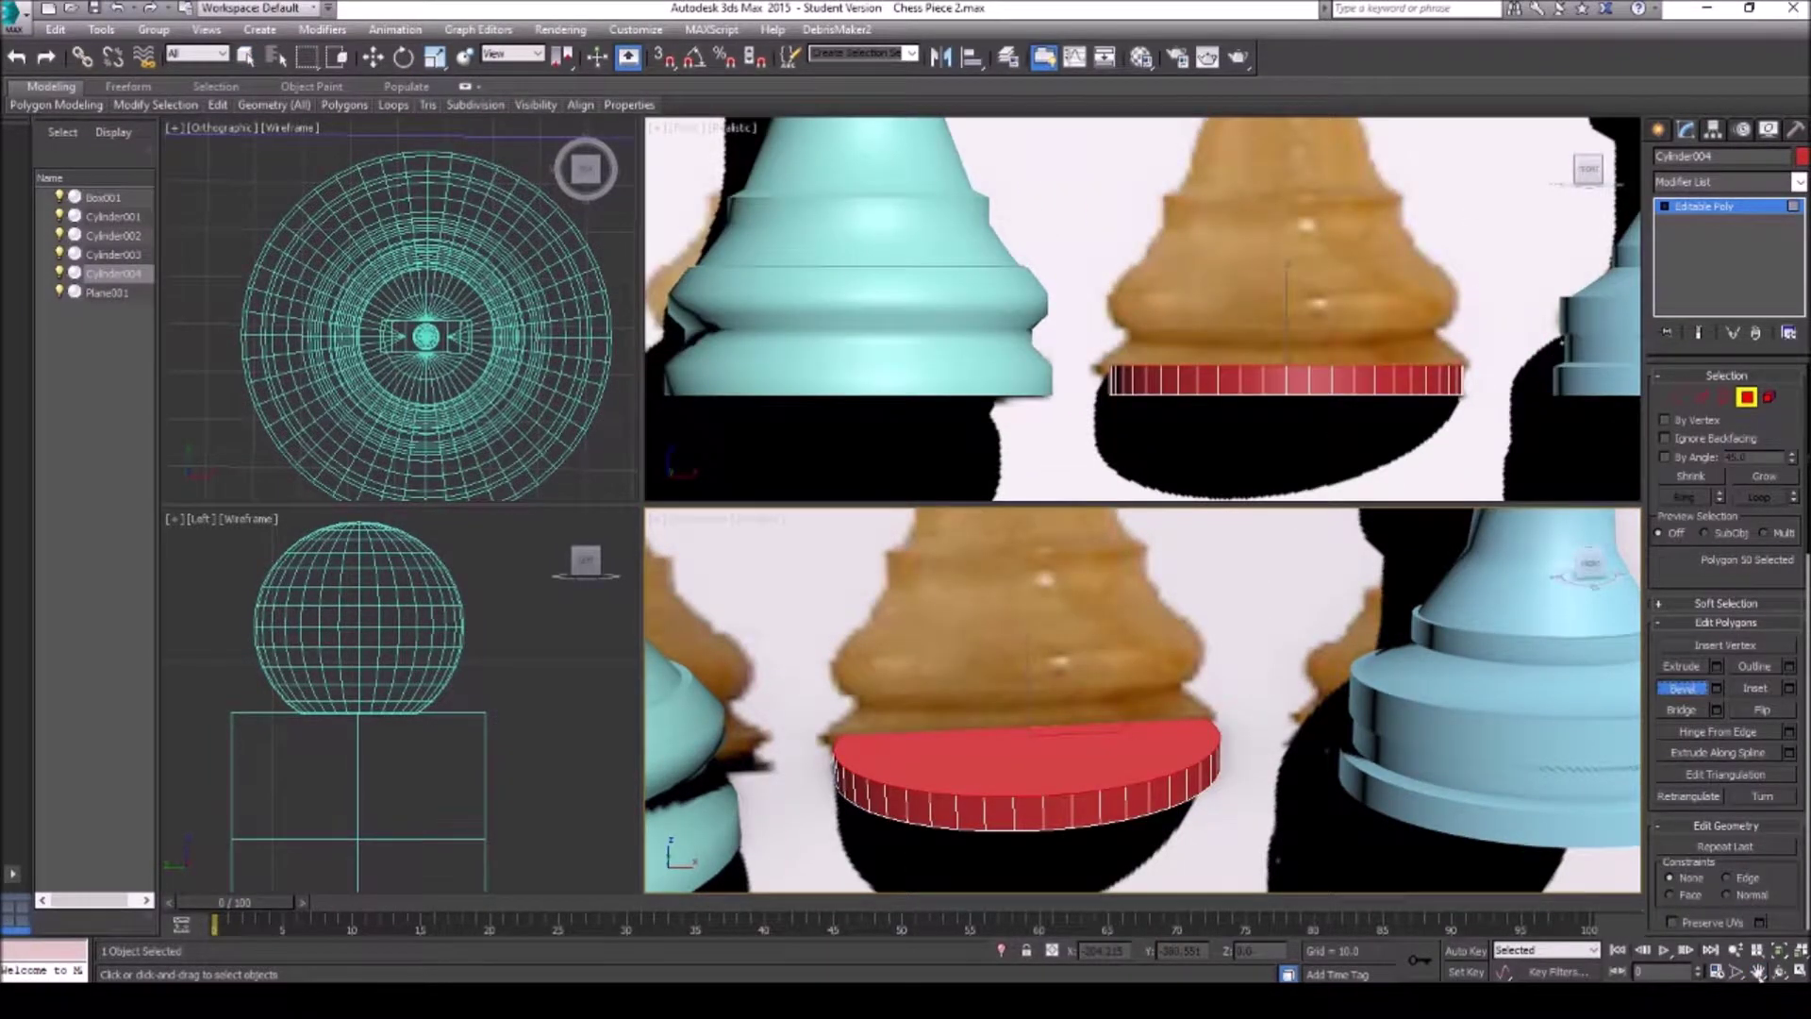
{"action": "middle_click_drag", "start_coordinate": [1265, 293], "coordinate": [1076, 387]}
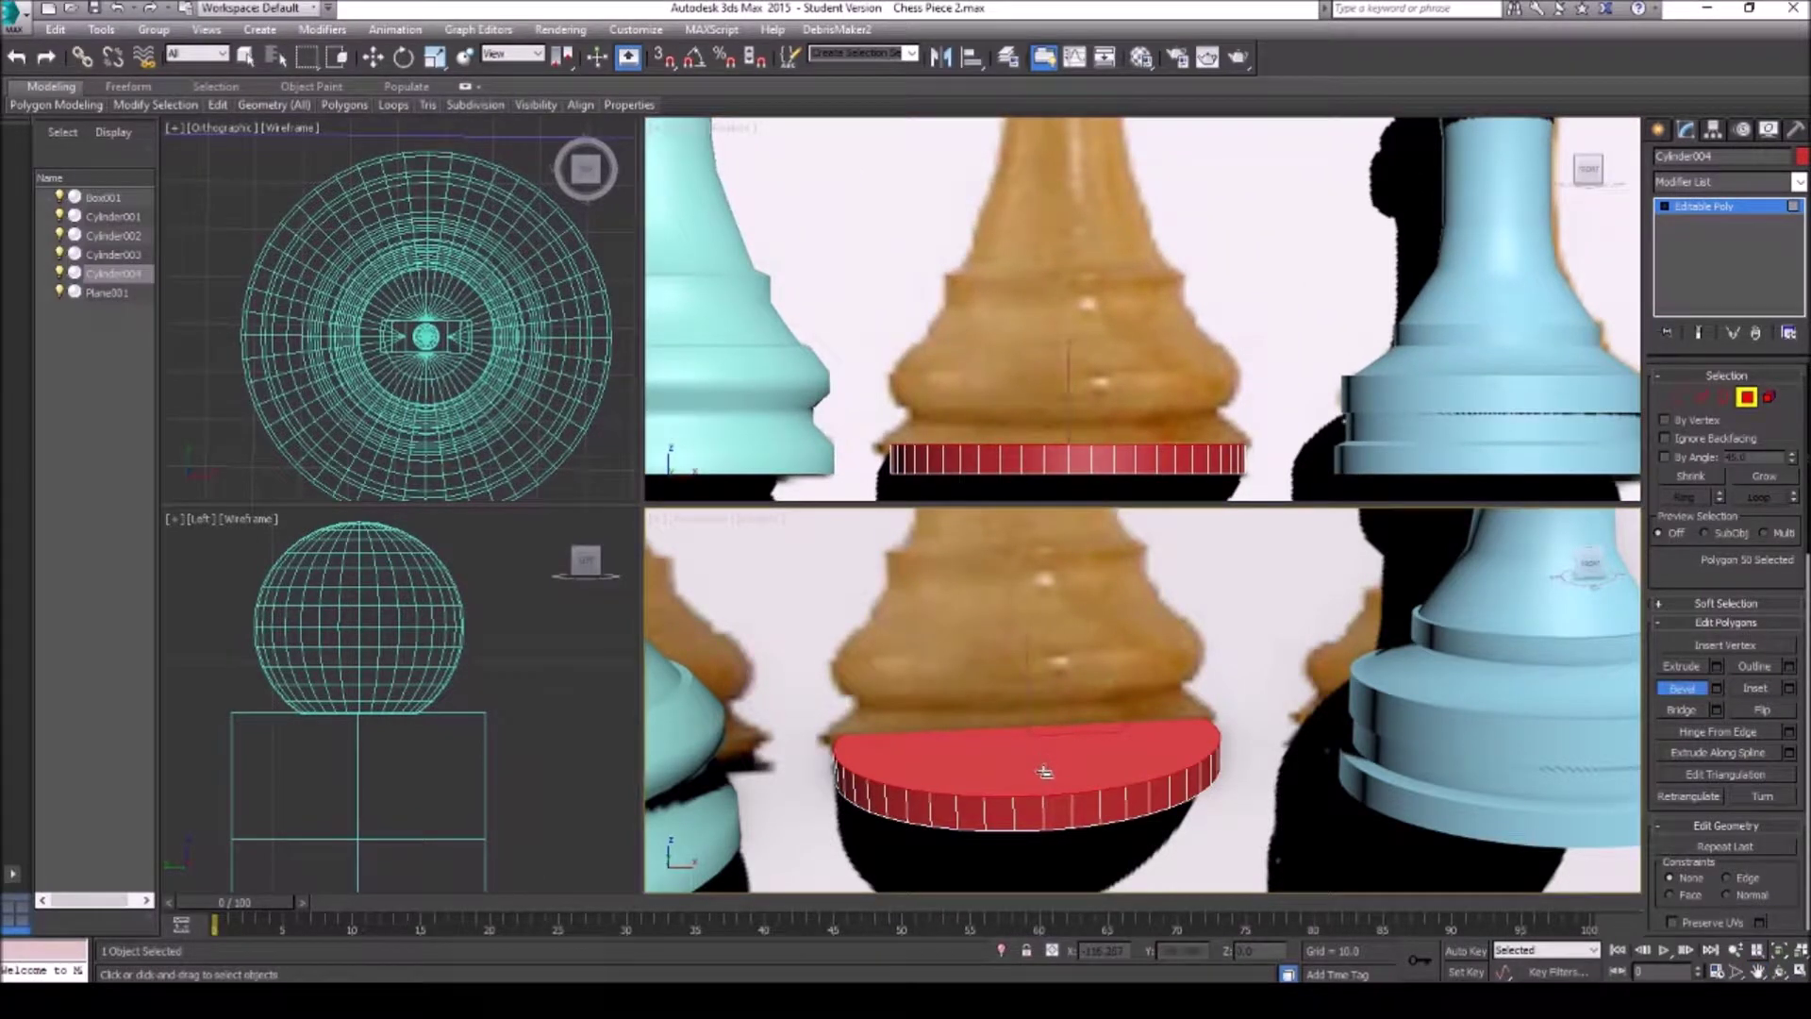
{"action": "left_click_drag", "start_coordinate": [1047, 764], "coordinate": [1042, 741]}
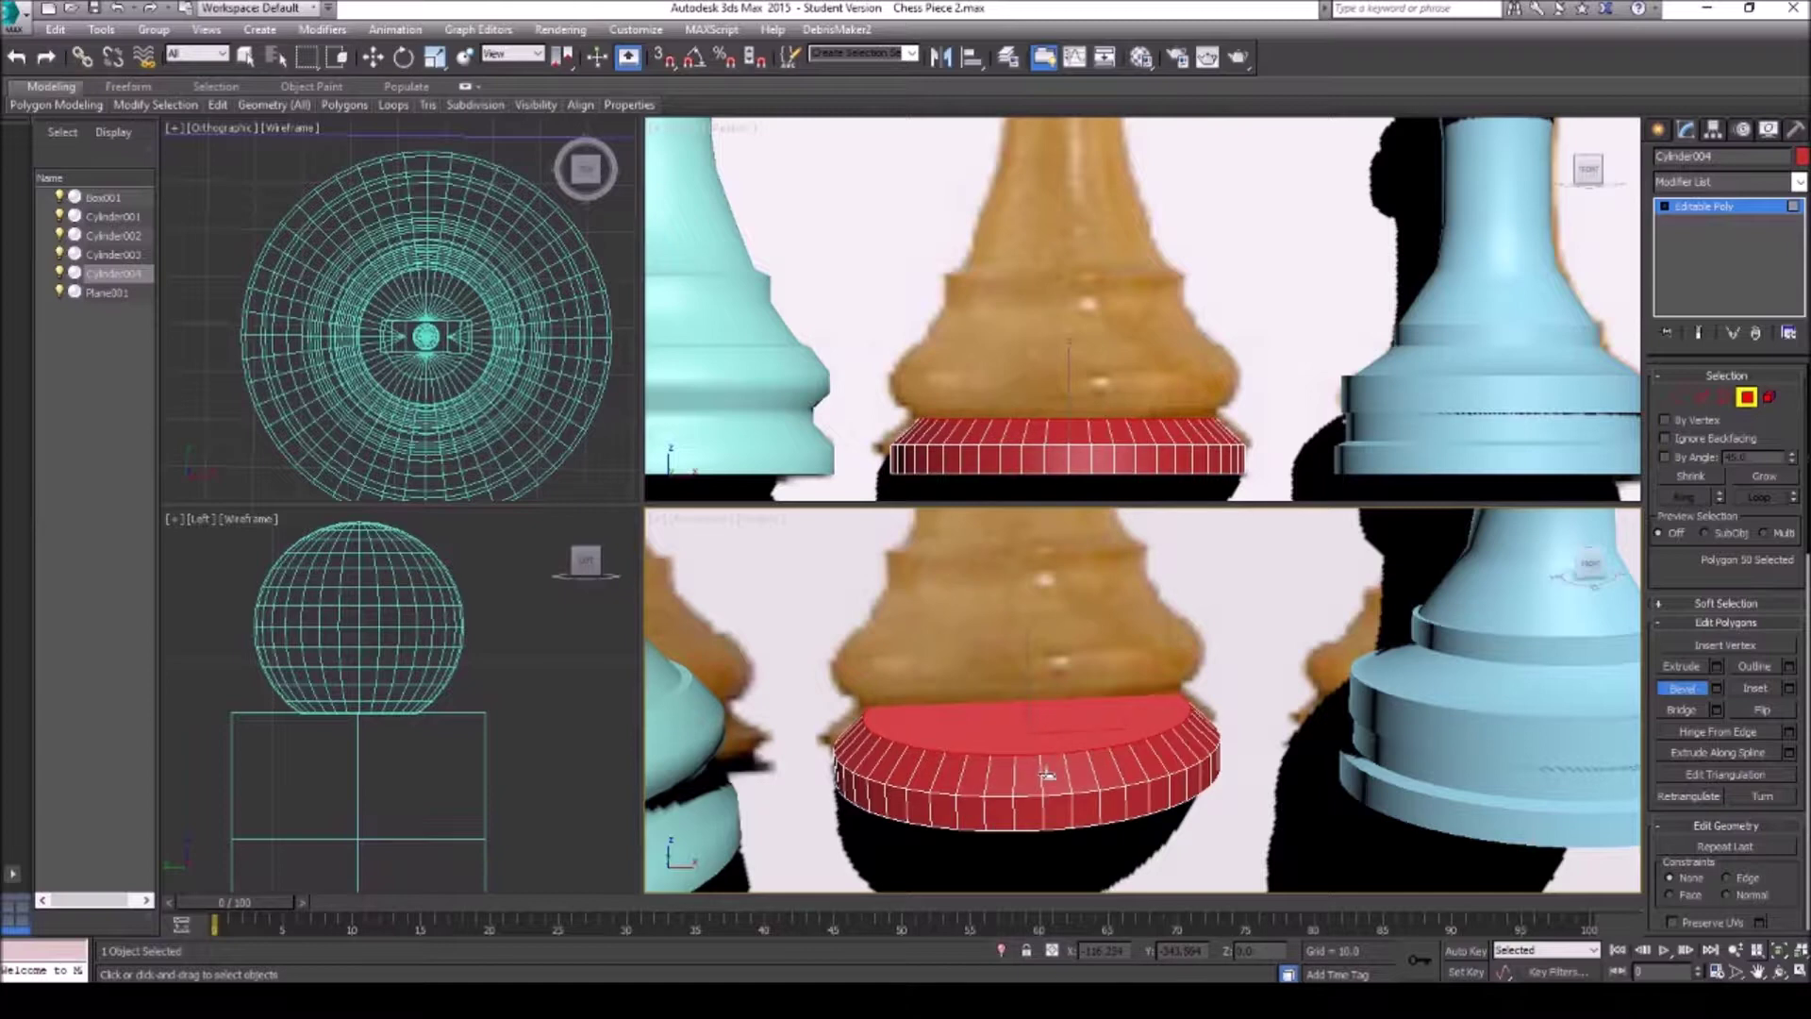
Bevel the top face straight up into a narrow neck and flare it outward to the base of the queen's bulge
{"action": "left_click", "coordinate": [1047, 775]}
{"action": "left_click_drag", "start_coordinate": [1047, 740], "coordinate": [1047, 725]}
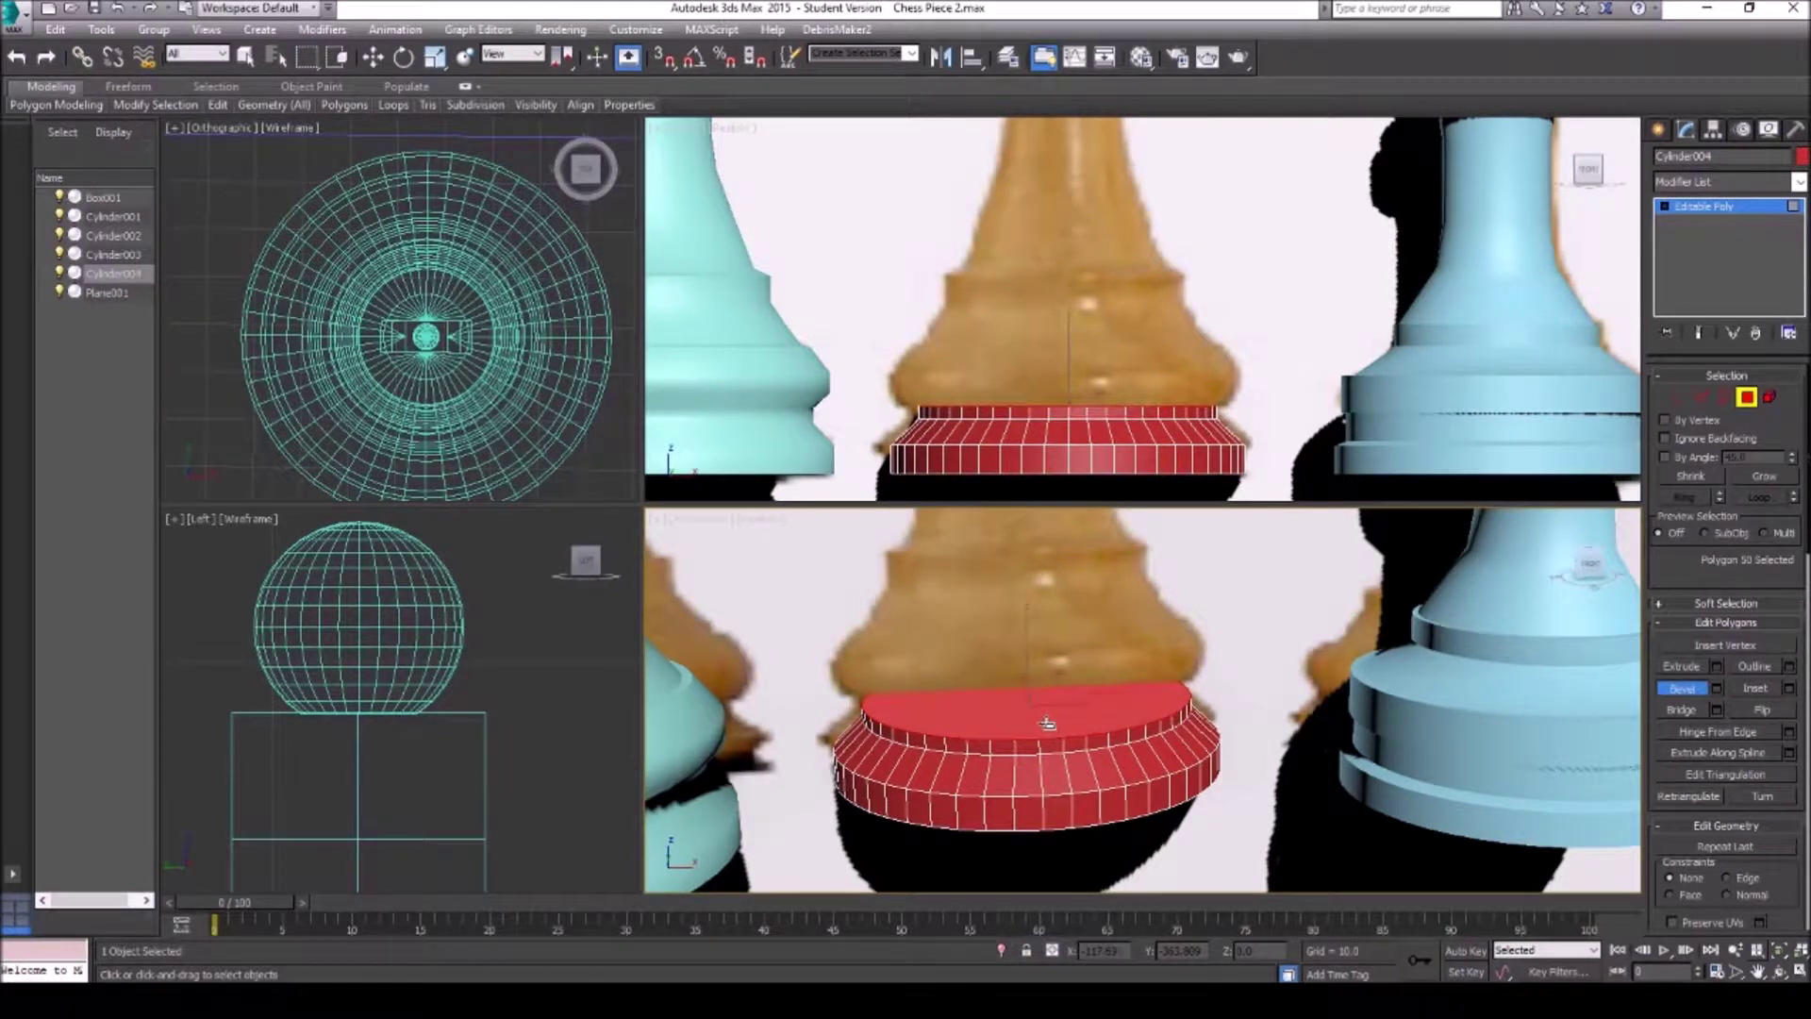
{"action": "left_click_drag", "start_coordinate": [1049, 721], "coordinate": [1049, 710]}
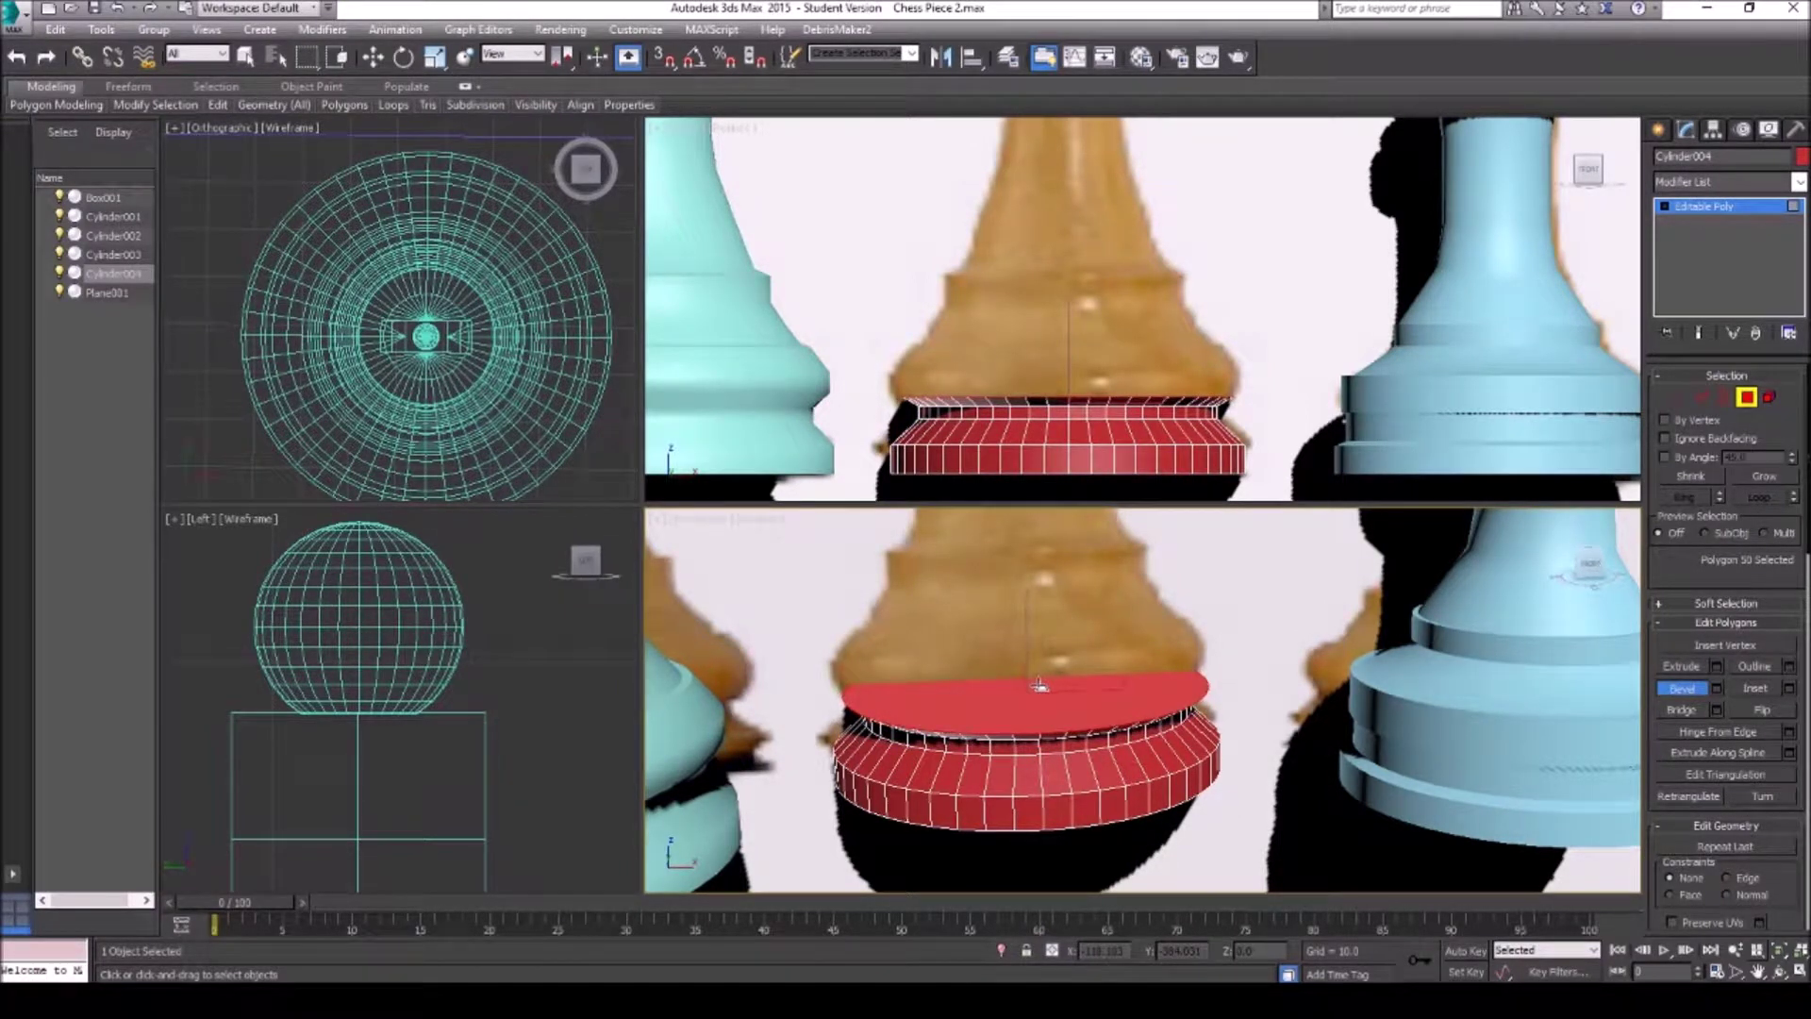
Bevel the top face into a tapering bulge topped by a straight collar, following the queen reference
{"action": "left_click_drag", "start_coordinate": [1039, 686], "coordinate": [1044, 633]}
{"action": "left_click", "coordinate": [1043, 659]}
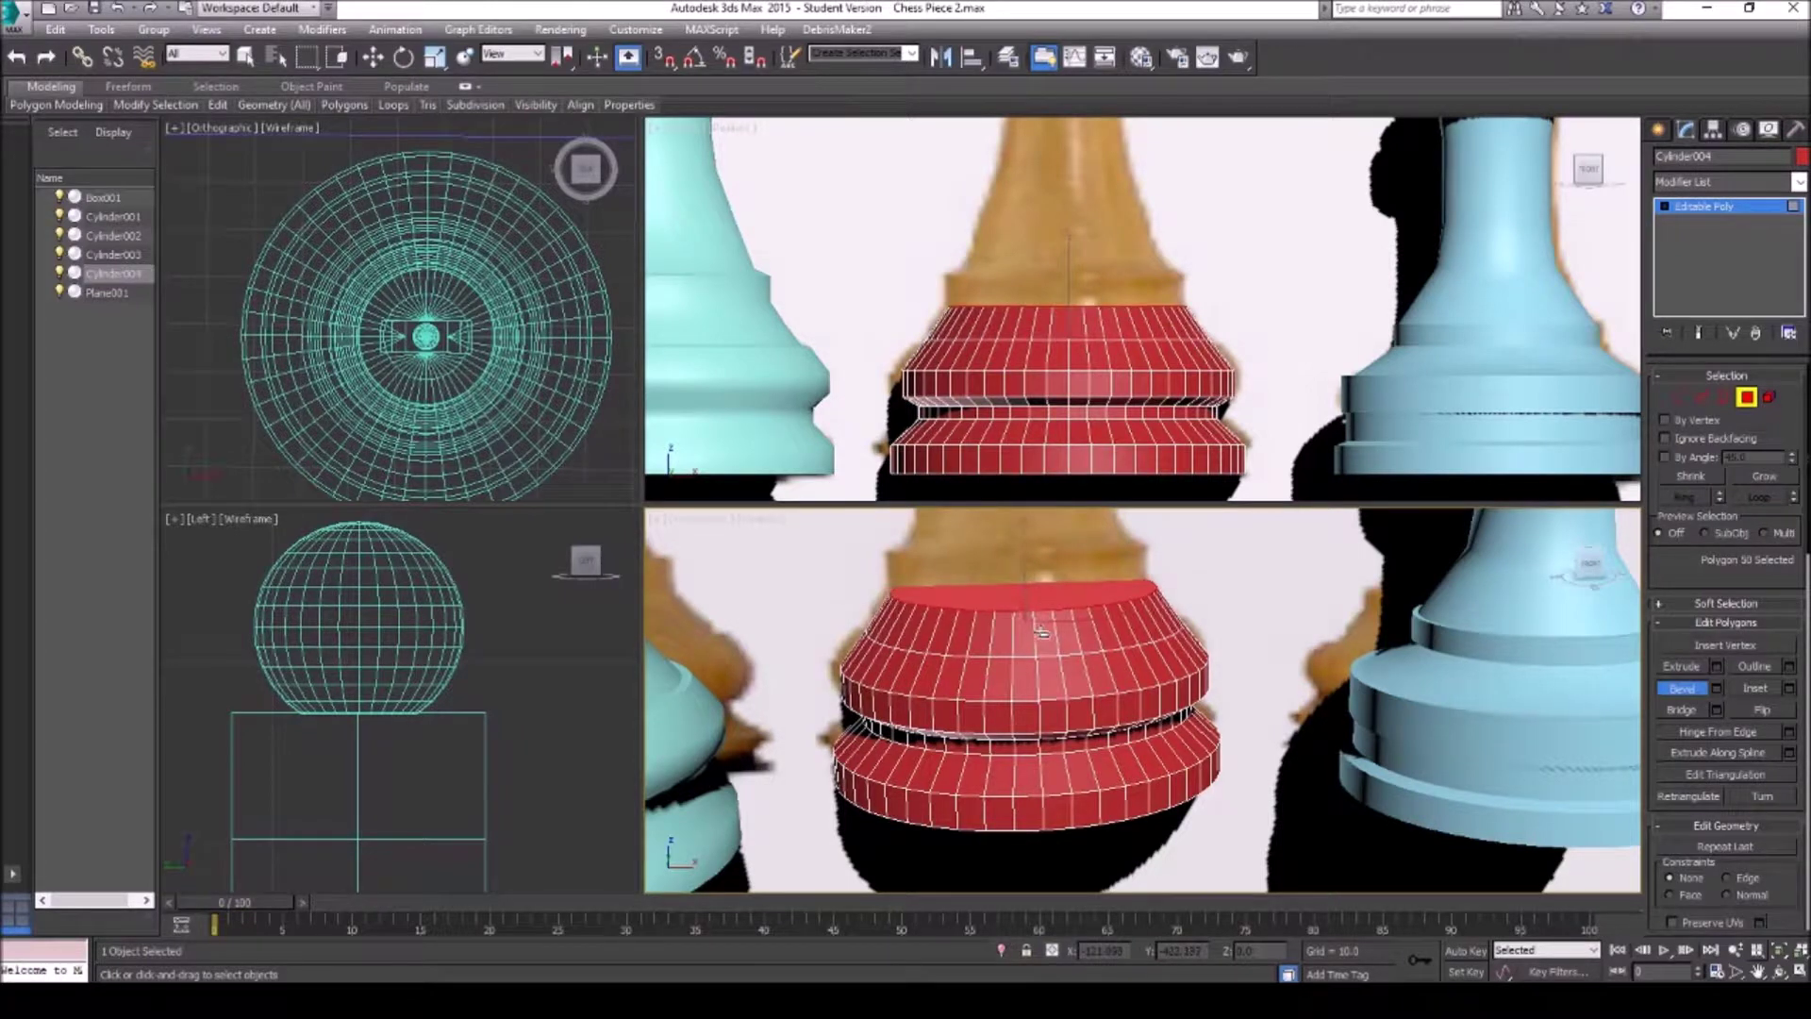
{"action": "left_click", "coordinate": [1040, 630]}
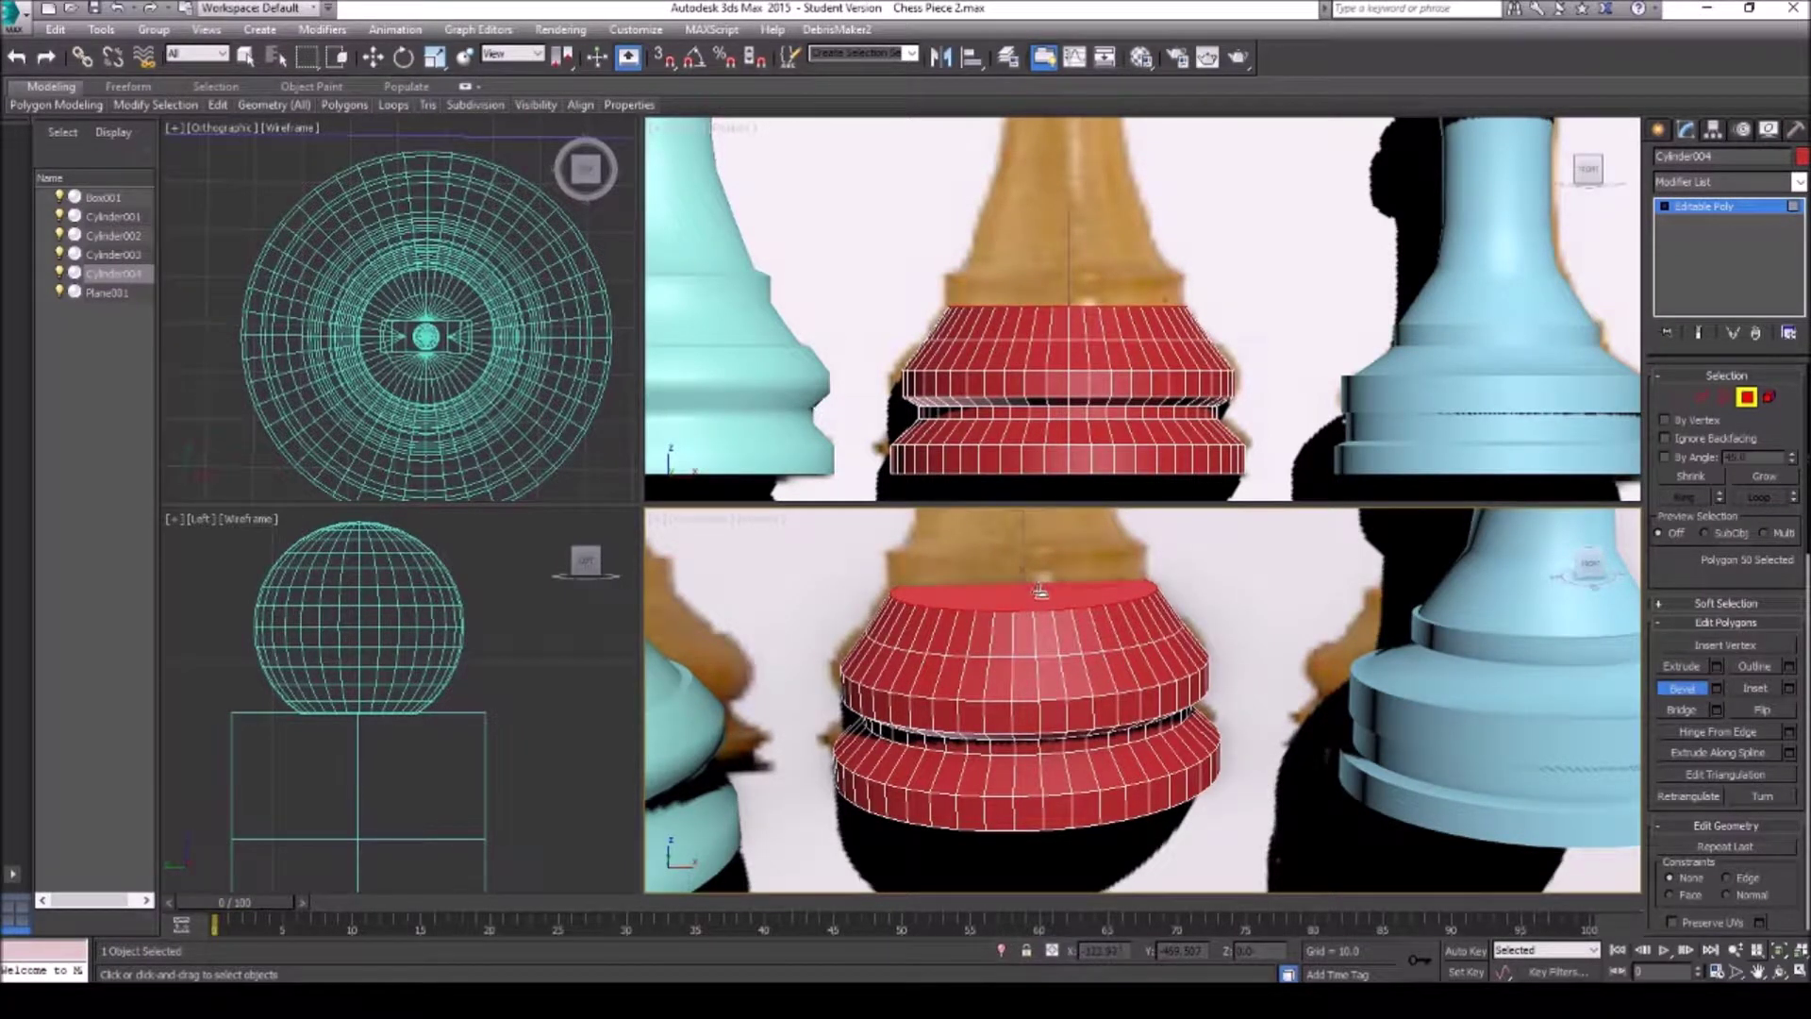
{"action": "left_click_drag", "start_coordinate": [1040, 593], "coordinate": [1042, 555]}
Extrude the collar's top face slightly and lower the new top vertices onto the collar's upper edge
{"action": "left_click", "coordinate": [1760, 971]}
{"action": "scroll", "coordinate": [986, 643], "scroll_direction": "up", "scroll_amount": 6}
{"action": "left_click", "coordinate": [1682, 666]}
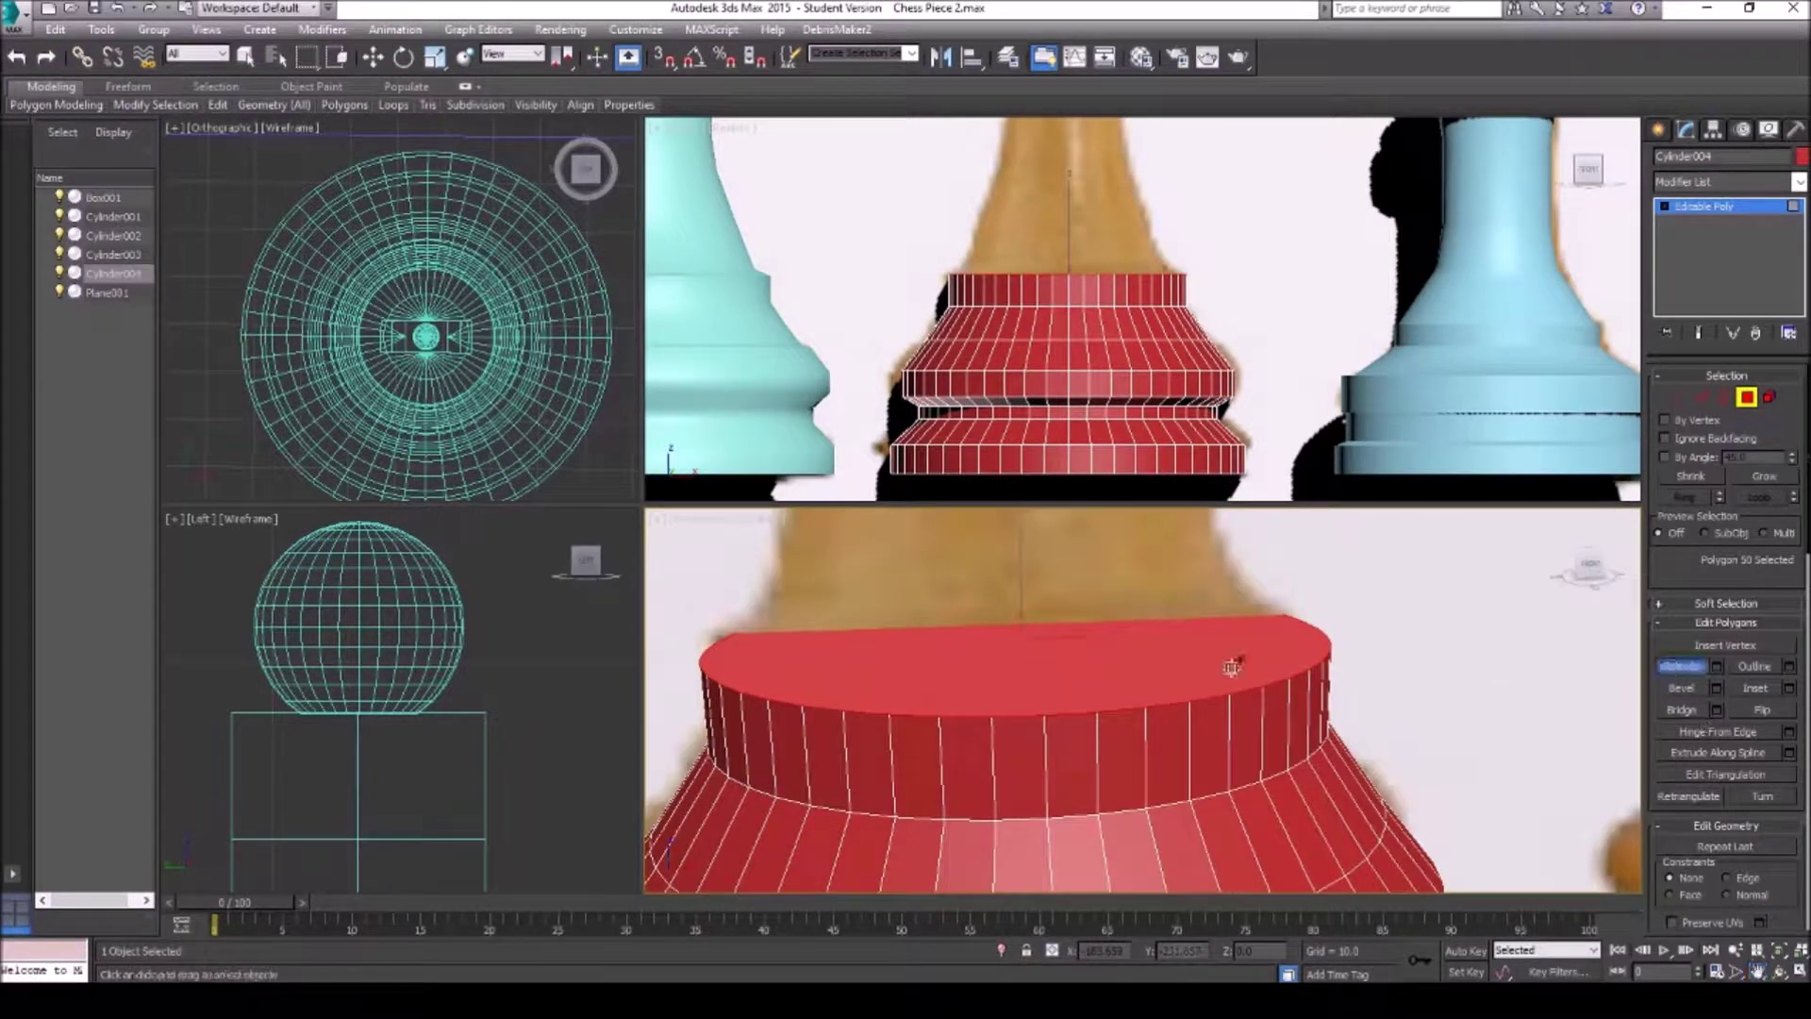
{"action": "left_click_drag", "start_coordinate": [1118, 678], "coordinate": [1116, 672]}
{"action": "key", "text": "1"}
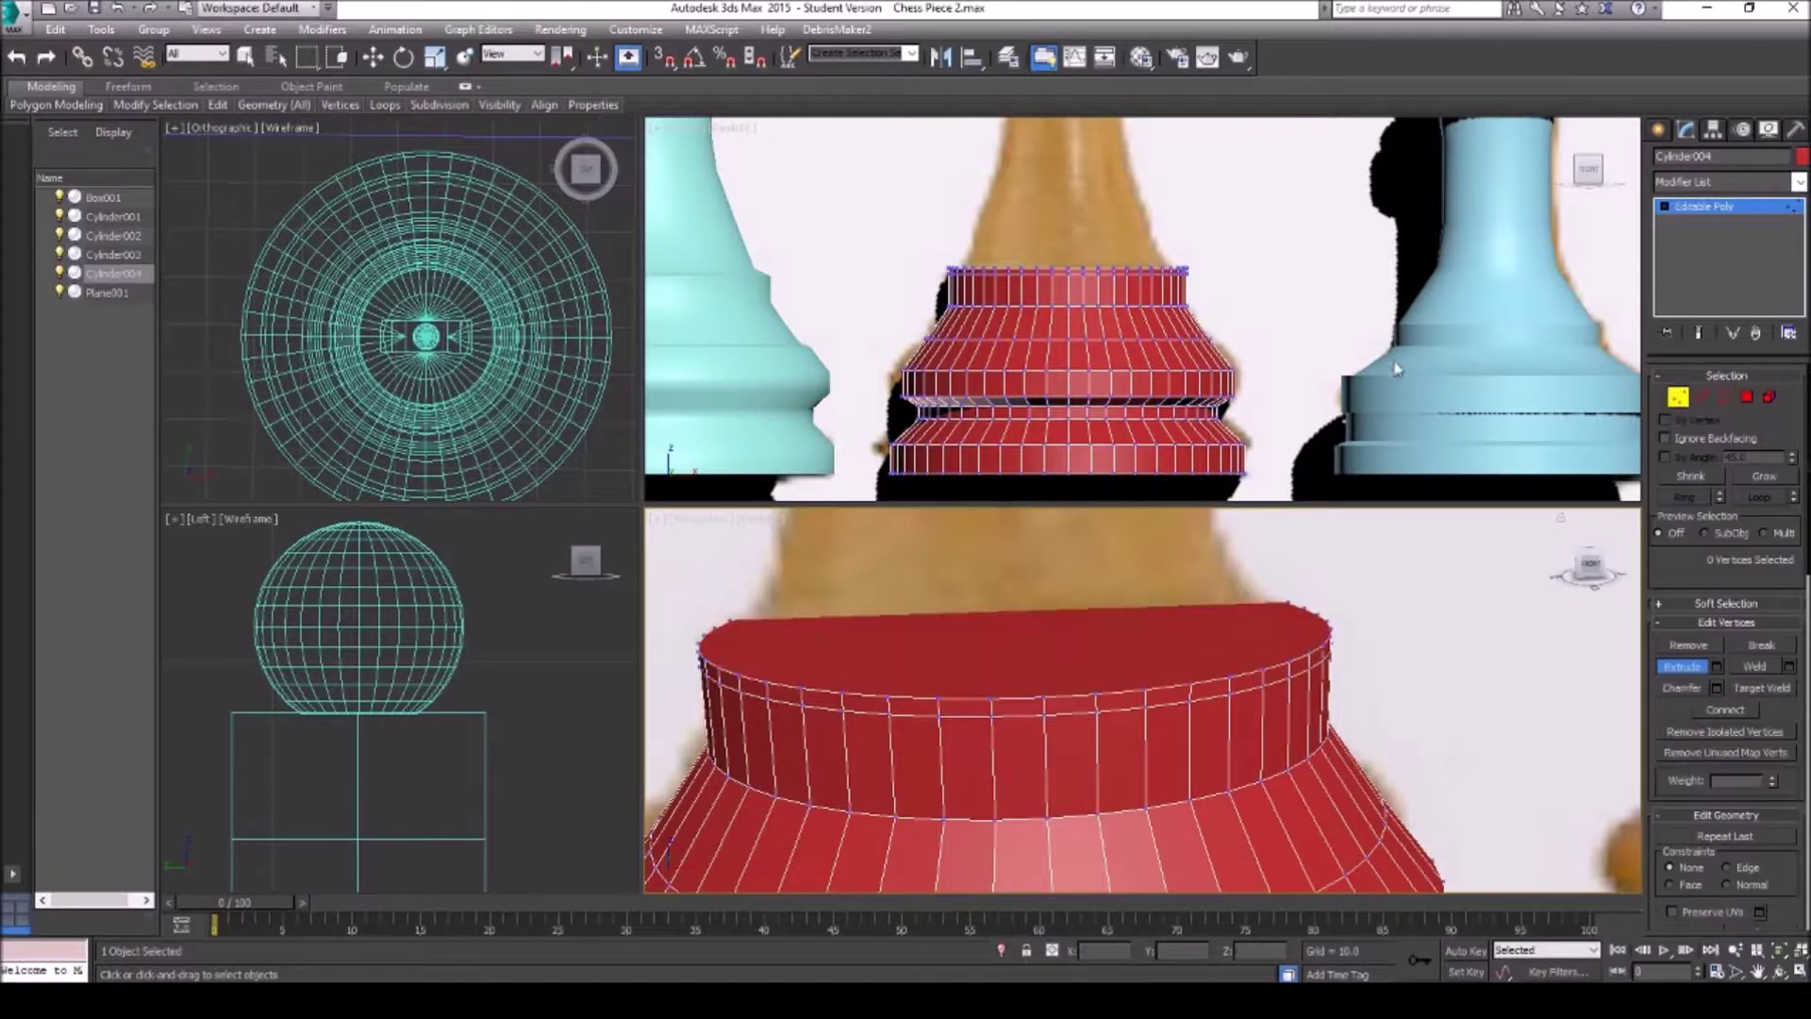
{"action": "scroll", "coordinate": [1179, 363], "scroll_direction": "up", "scroll_amount": 5}
{"action": "left_click_drag", "start_coordinate": [719, 179], "coordinate": [1243, 233]}
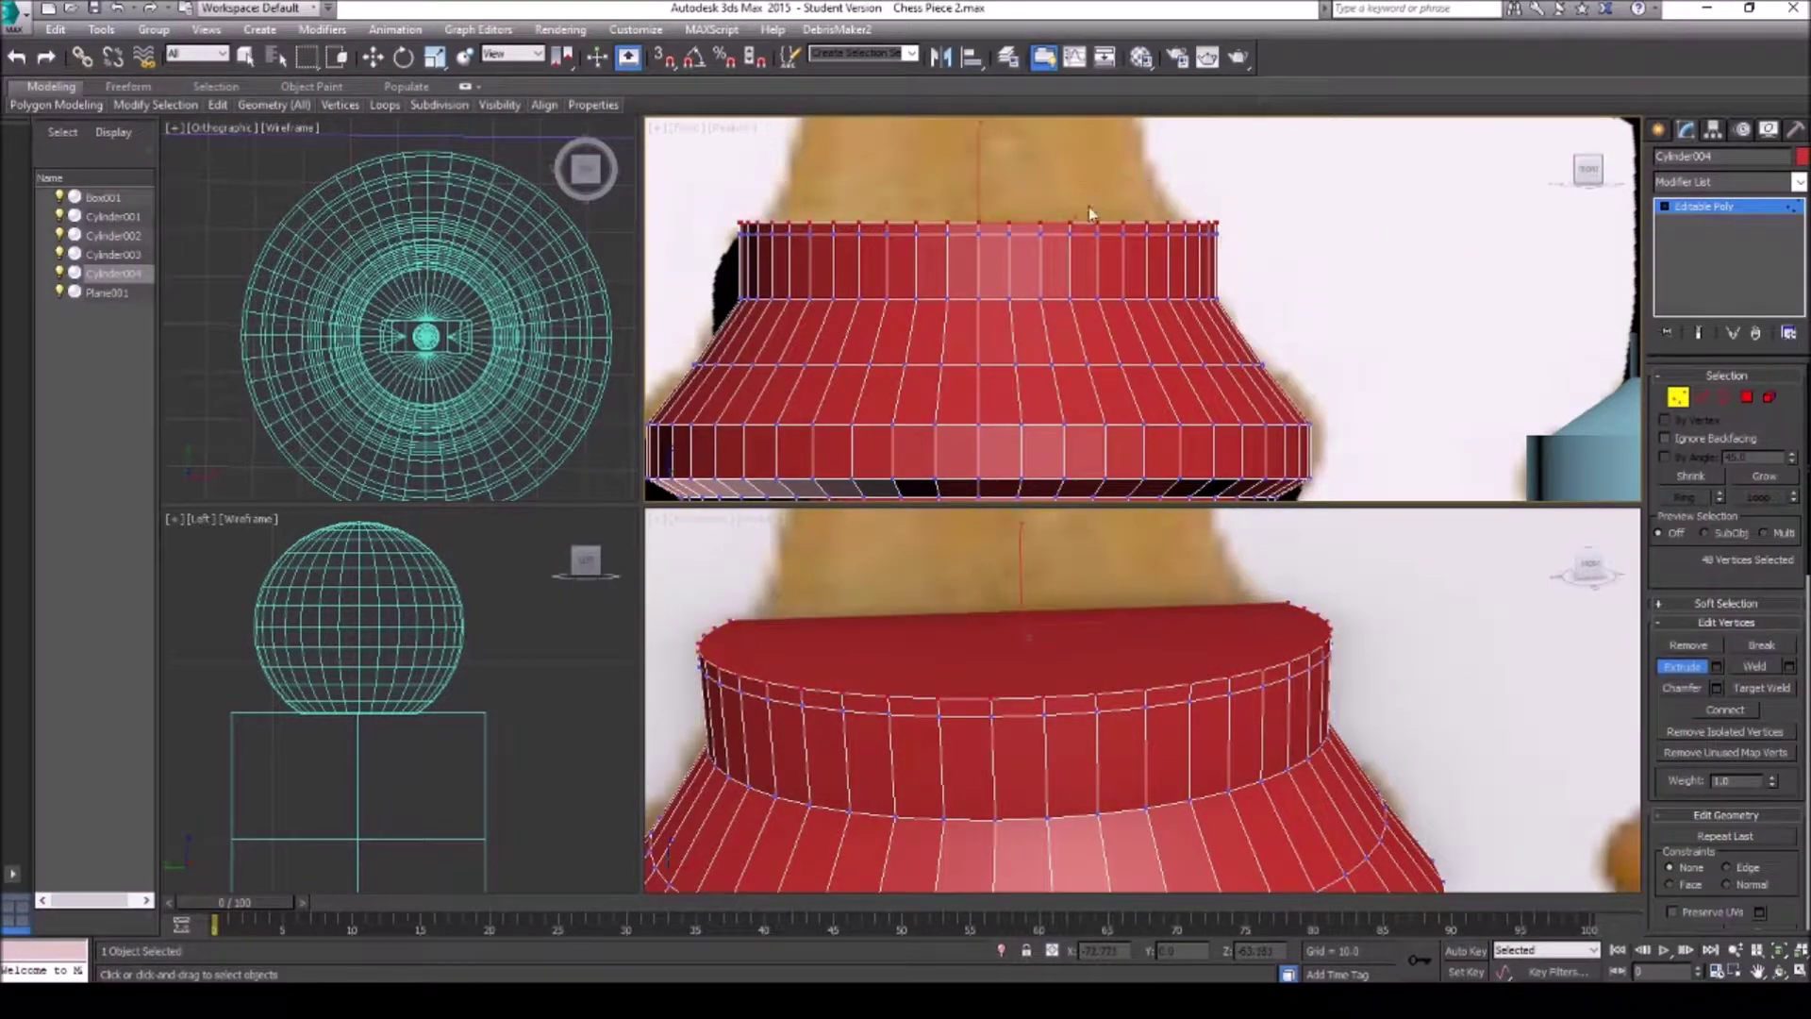
{"action": "key", "text": "w"}
{"action": "left_click_drag", "start_coordinate": [978, 173], "coordinate": [978, 182]}
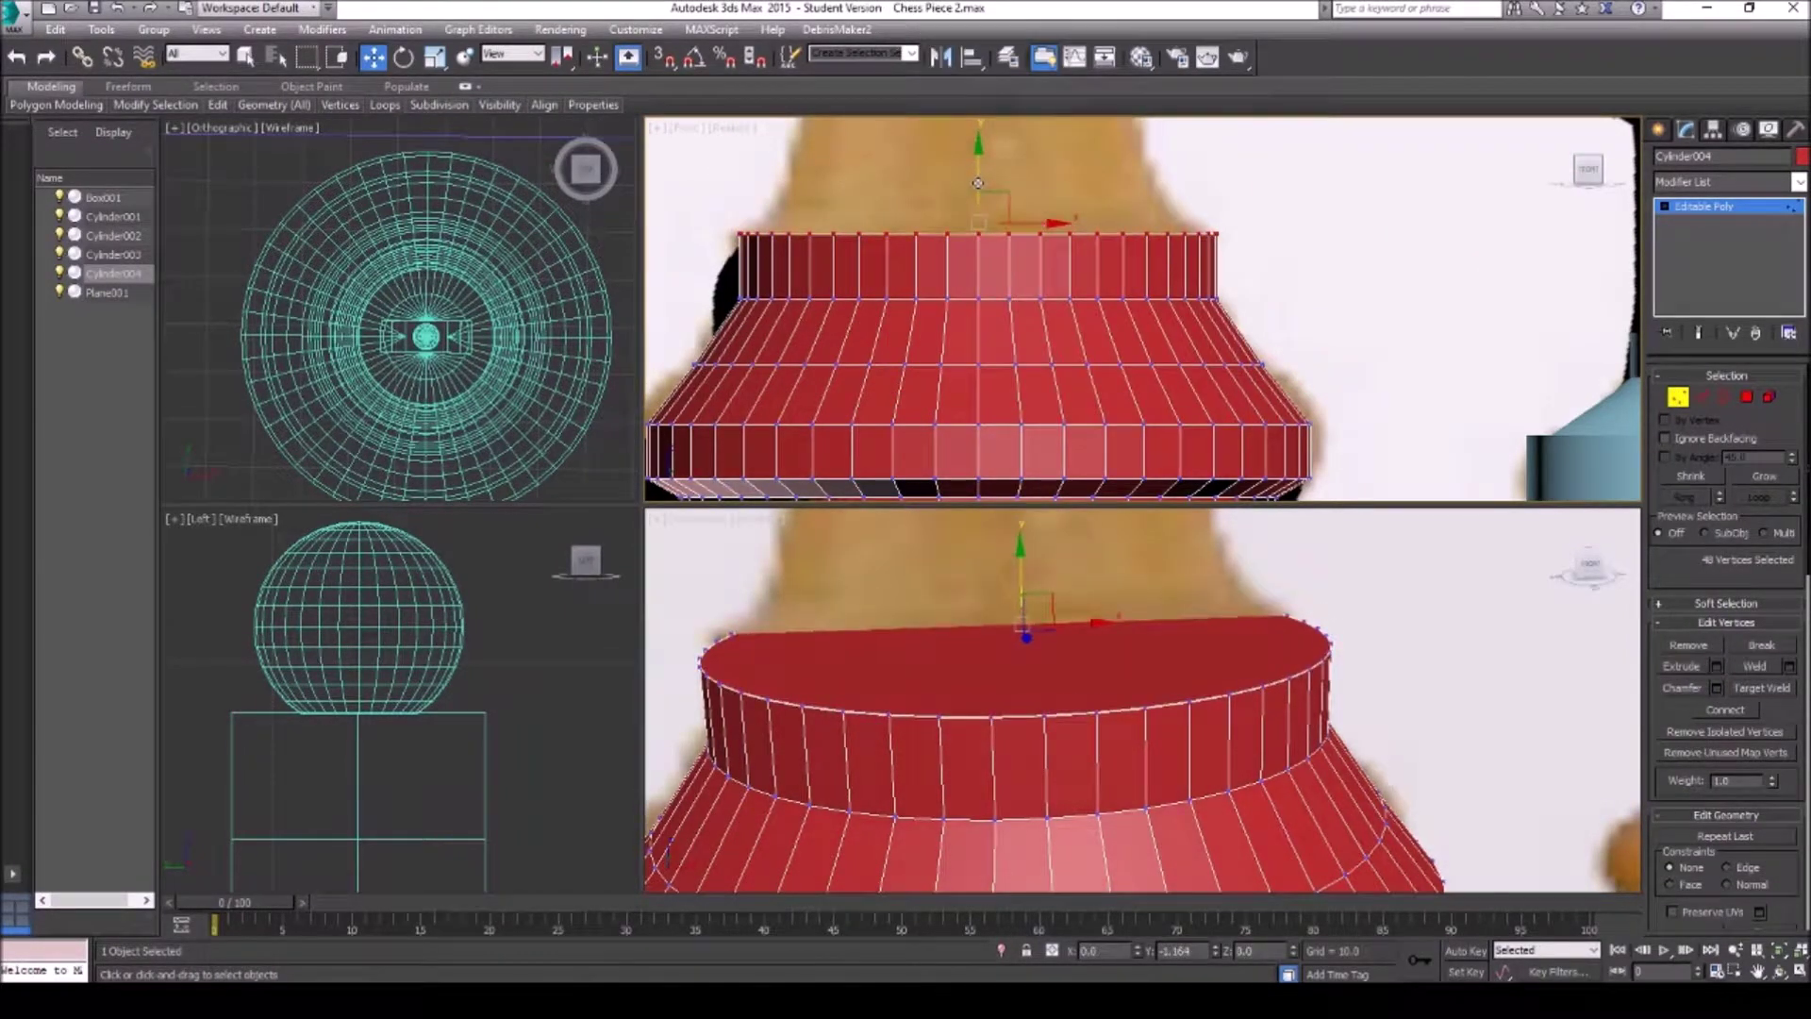
Scale the collar's top polygon inward to leave a narrow ledge around the edge
{"action": "left_click", "coordinate": [1745, 395]}
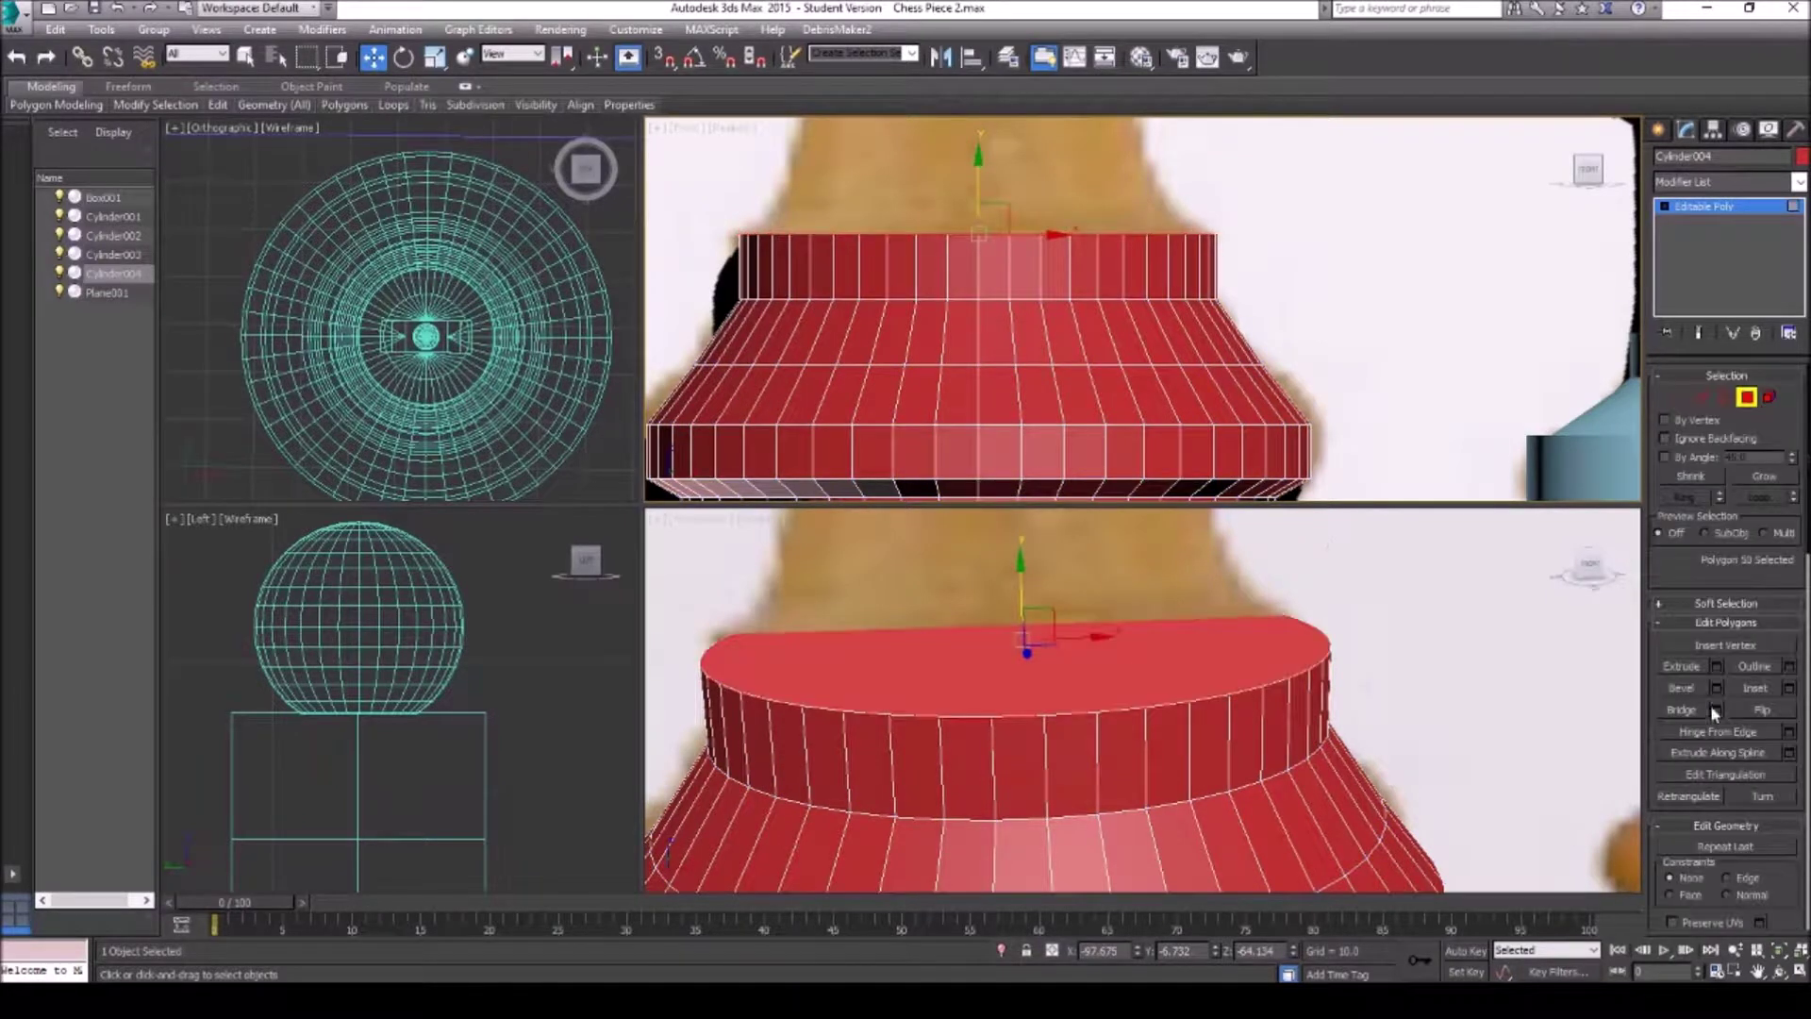
{"action": "right_click", "coordinate": [1132, 684]}
{"action": "left_click", "coordinate": [1169, 714]}
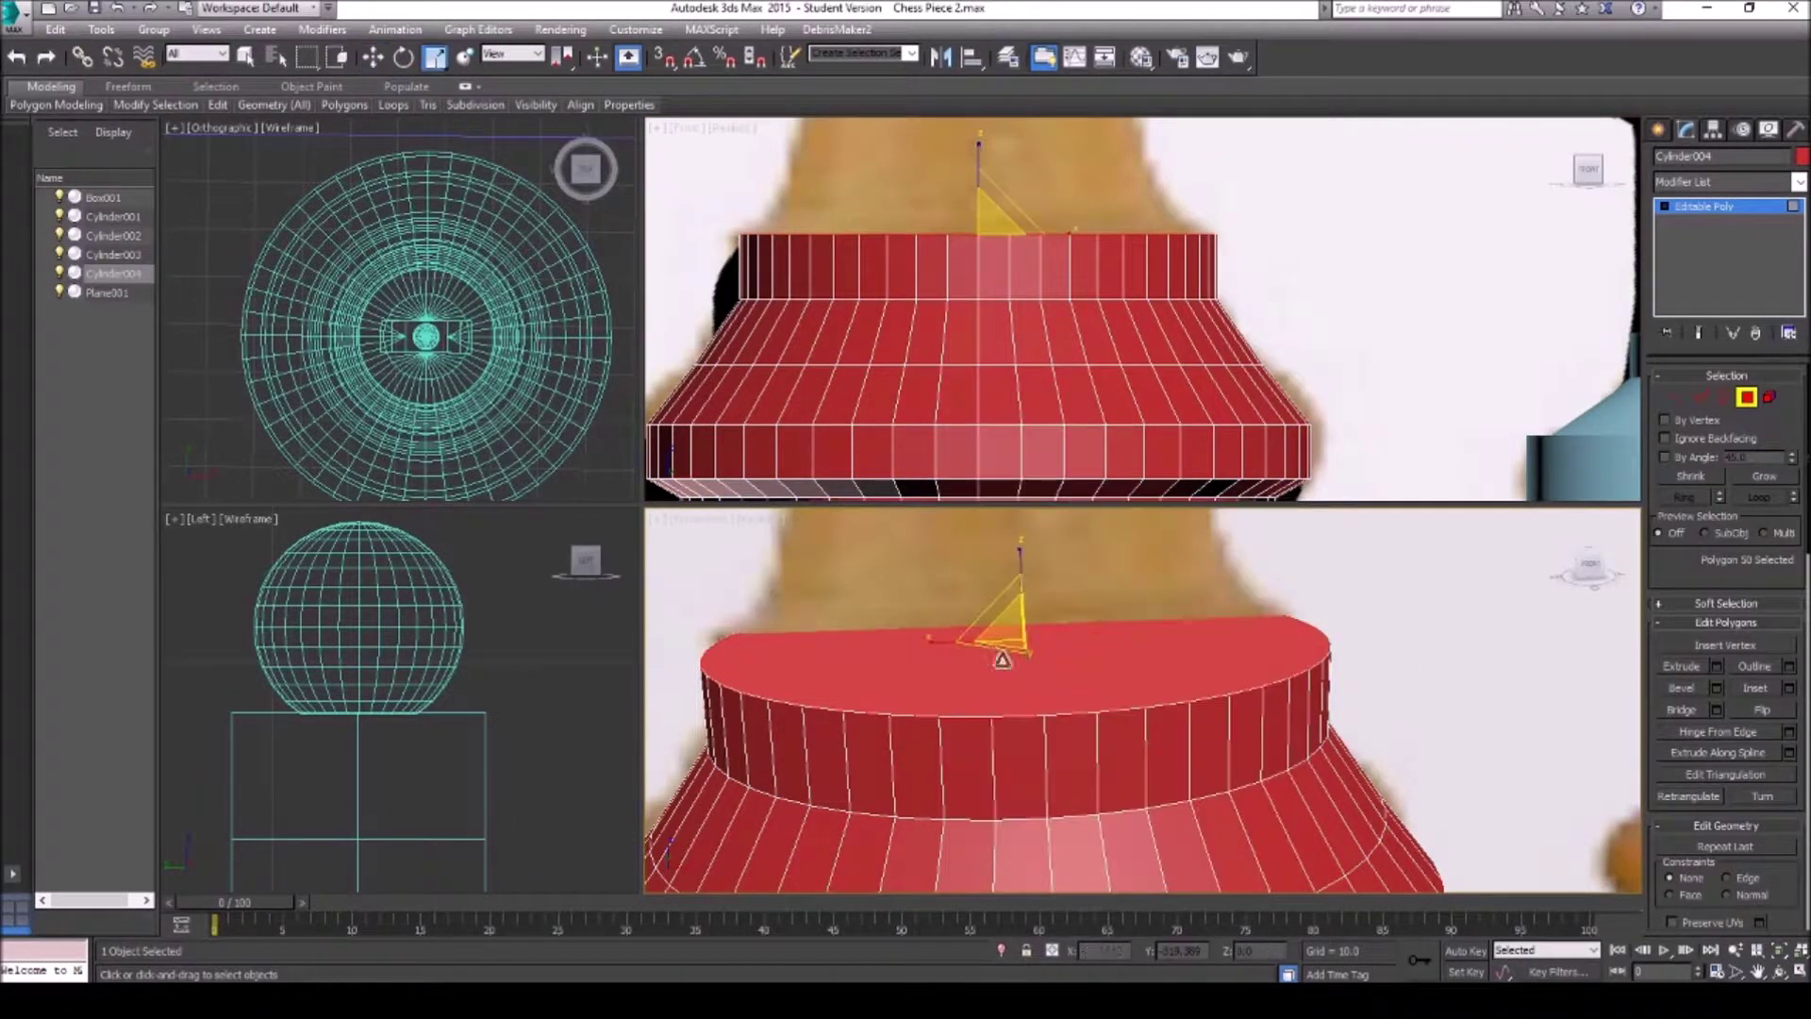
{"action": "left_click_drag", "start_coordinate": [995, 651], "coordinate": [988, 648]}
Bevel the top face upward in successive narrowing sections to shape the queen's lower body above the collar
{"action": "left_click", "coordinate": [1684, 688]}
{"action": "left_click", "coordinate": [1760, 973]}
{"action": "left_click_drag", "start_coordinate": [1268, 722], "coordinate": [1335, 807]}
{"action": "left_click_drag", "start_coordinate": [941, 296], "coordinate": [1101, 450]}
{"action": "left_click_drag", "start_coordinate": [1083, 383], "coordinate": [1016, 397]}
{"action": "right_click", "coordinate": [1040, 777]}
{"action": "left_click_drag", "start_coordinate": [1051, 783], "coordinate": [1075, 695]}
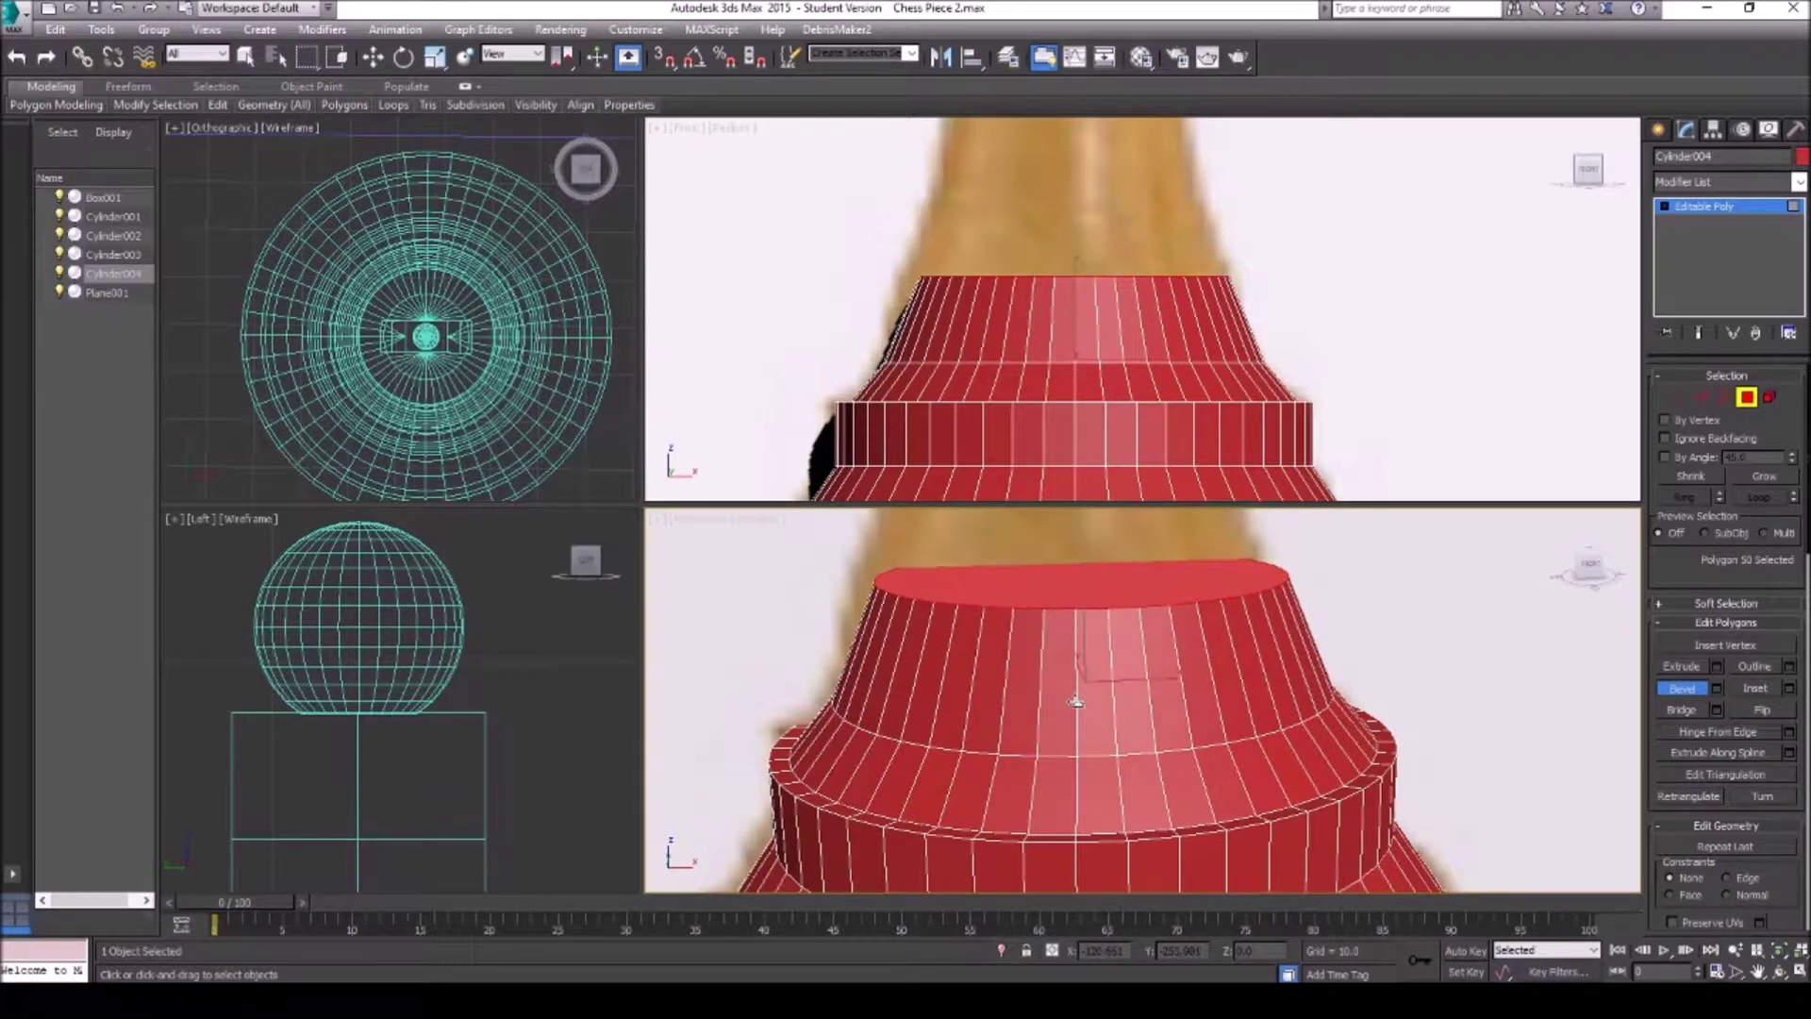
{"action": "left_click", "coordinate": [1076, 699]}
{"action": "left_click_drag", "start_coordinate": [1073, 594], "coordinate": [1088, 552]}
{"action": "left_click", "coordinate": [1087, 554]}
Extend the queen's stem upward from the top face with the Bevel and Extrude tools, following the reference
{"action": "left_click", "coordinate": [1760, 971]}
{"action": "left_click_drag", "start_coordinate": [985, 273], "coordinate": [938, 514]}
{"action": "left_click_drag", "start_coordinate": [1019, 587], "coordinate": [1010, 812]}
{"action": "scroll", "coordinate": [981, 660], "scroll_direction": "down", "scroll_amount": 4}
{"action": "left_click_drag", "start_coordinate": [978, 651], "coordinate": [972, 729]}
{"action": "left_click", "coordinate": [1682, 688]}
{"action": "left_click", "coordinate": [1682, 666]}
{"action": "left_click_drag", "start_coordinate": [1071, 769], "coordinate": [1053, 806]}
Bevel the stem's top face upward and outward so its upper end flares just below the queen's ring mouldings
{"action": "left_click", "coordinate": [1682, 689]}
{"action": "left_click", "coordinate": [1757, 972]}
{"action": "left_click_drag", "start_coordinate": [1017, 165], "coordinate": [1000, 452]}
{"action": "left_click_drag", "start_coordinate": [976, 325], "coordinate": [983, 394]}
{"action": "left_click", "coordinate": [1682, 688]}
{"action": "left_click_drag", "start_coordinate": [1076, 744], "coordinate": [1064, 667]}
Extrude the stem's top face slightly and lower the new top vertices onto the stem's upper edge
{"action": "left_click", "coordinate": [1682, 666]}
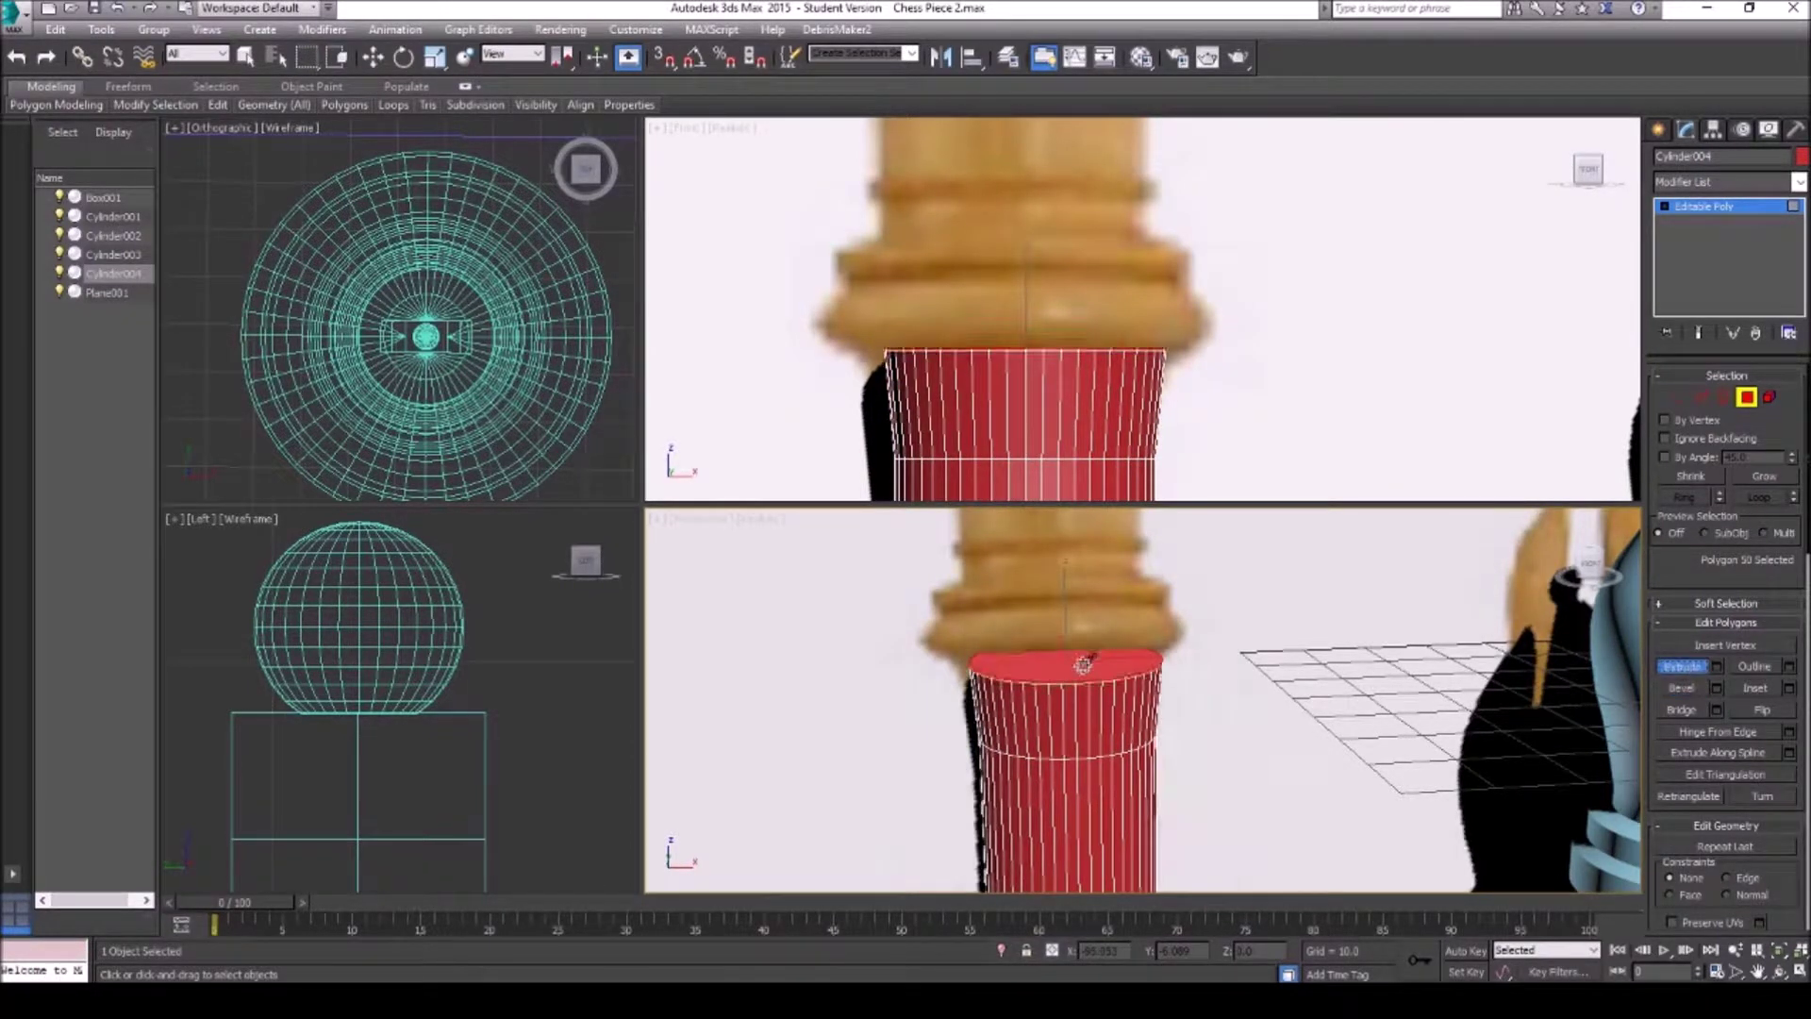
{"action": "left_click", "coordinate": [1678, 398], "text": "ctrl"}
{"action": "scroll", "coordinate": [1451, 359], "scroll_direction": "up", "scroll_amount": 5}
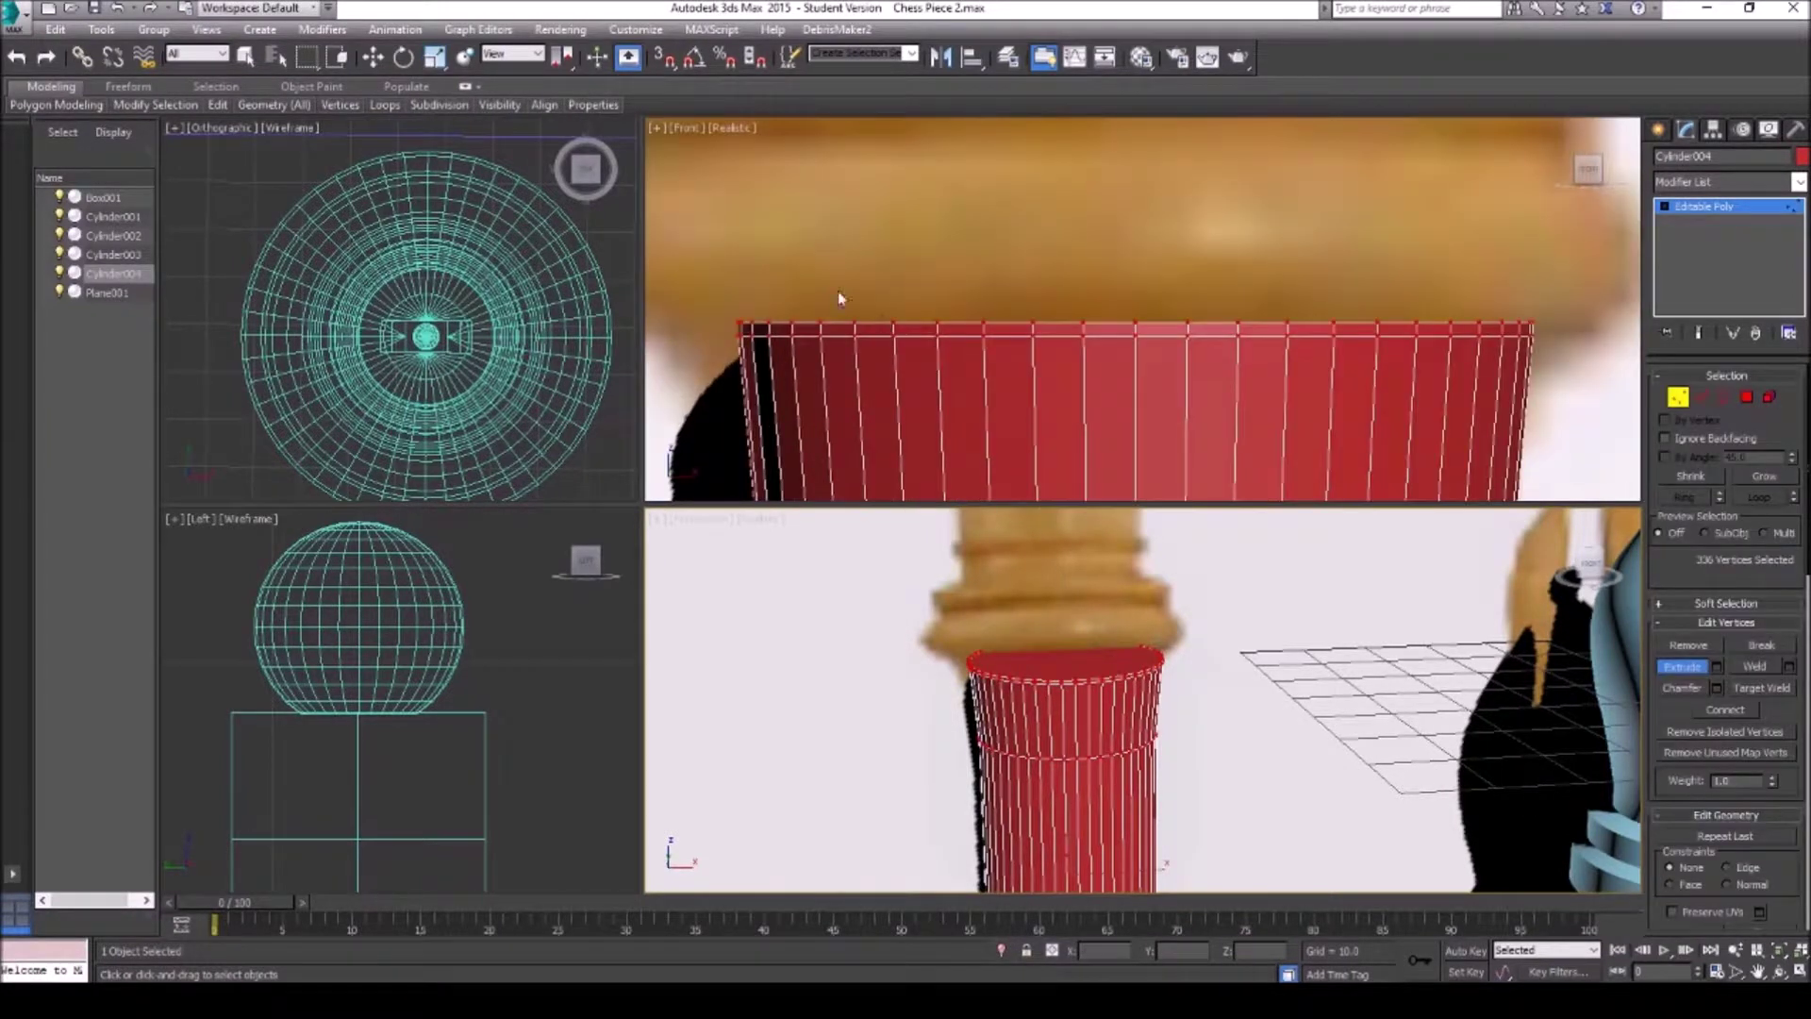
{"action": "left_click_drag", "start_coordinate": [1451, 355], "coordinate": [1554, 330]}
{"action": "right_click", "coordinate": [1204, 300]}
{"action": "right_click", "coordinate": [1254, 292]}
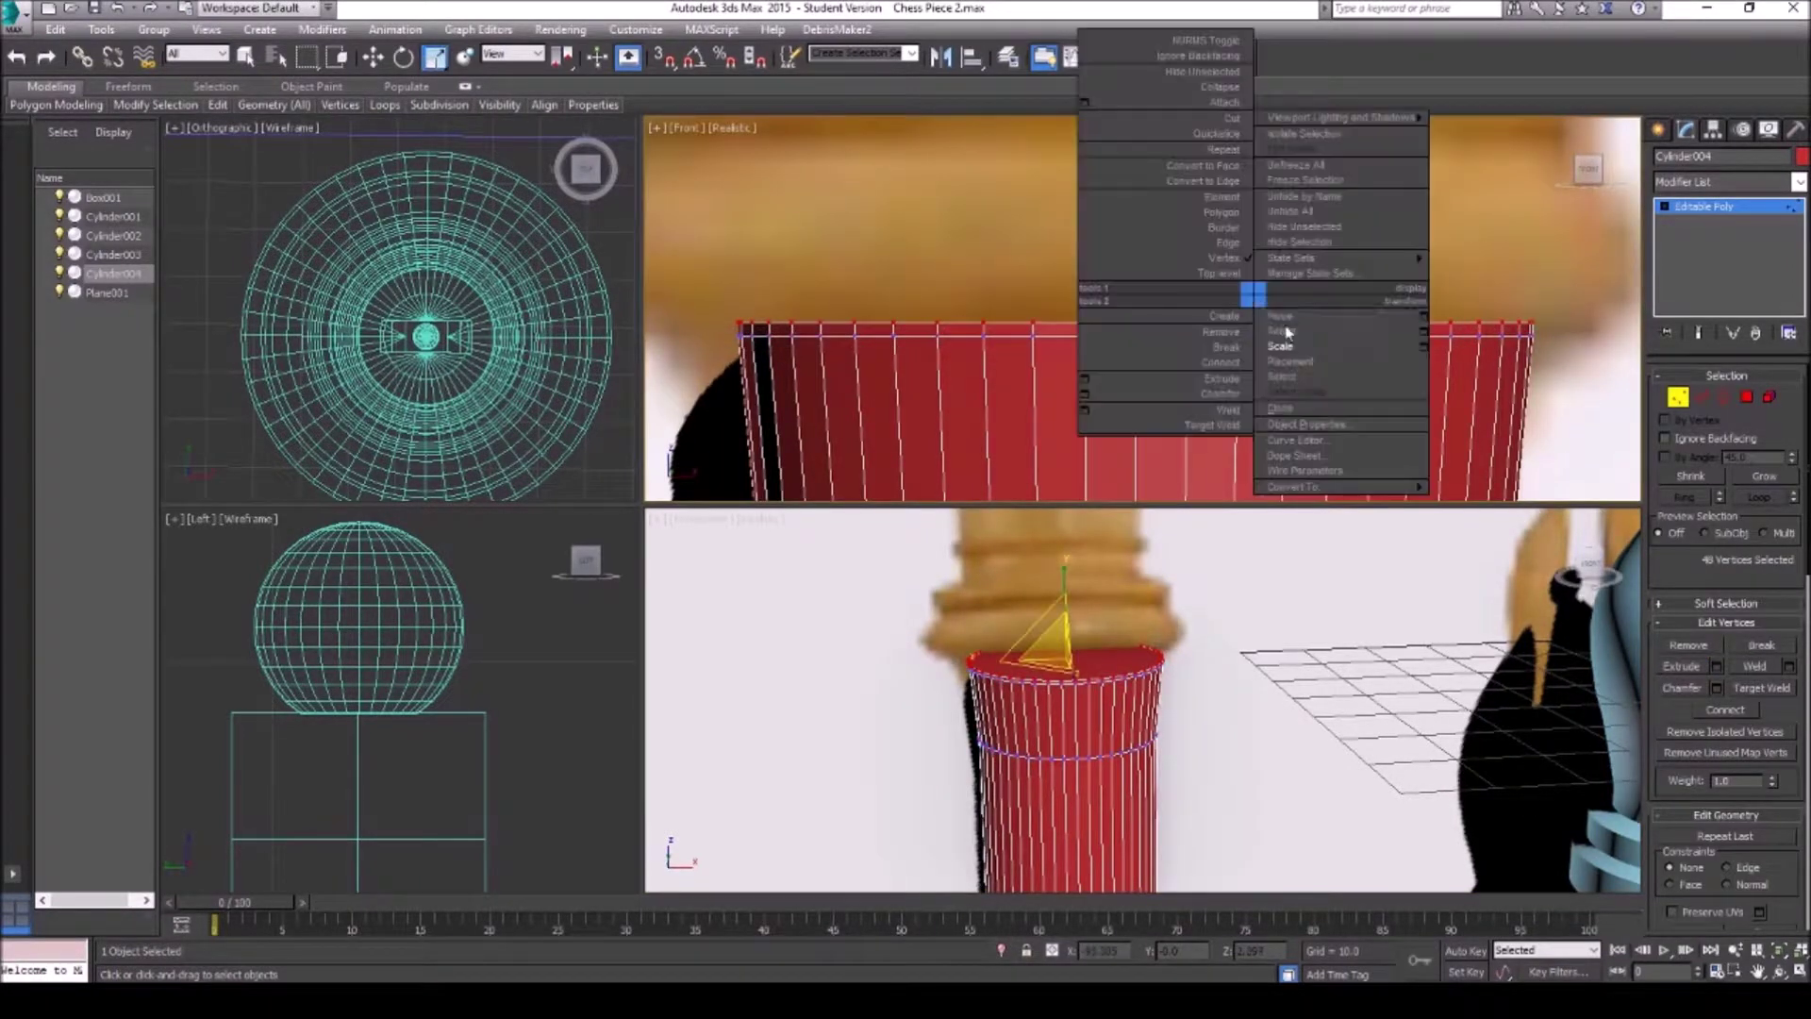
{"action": "left_click", "coordinate": [1308, 317]}
{"action": "left_click_drag", "start_coordinate": [1137, 281], "coordinate": [1137, 291]}
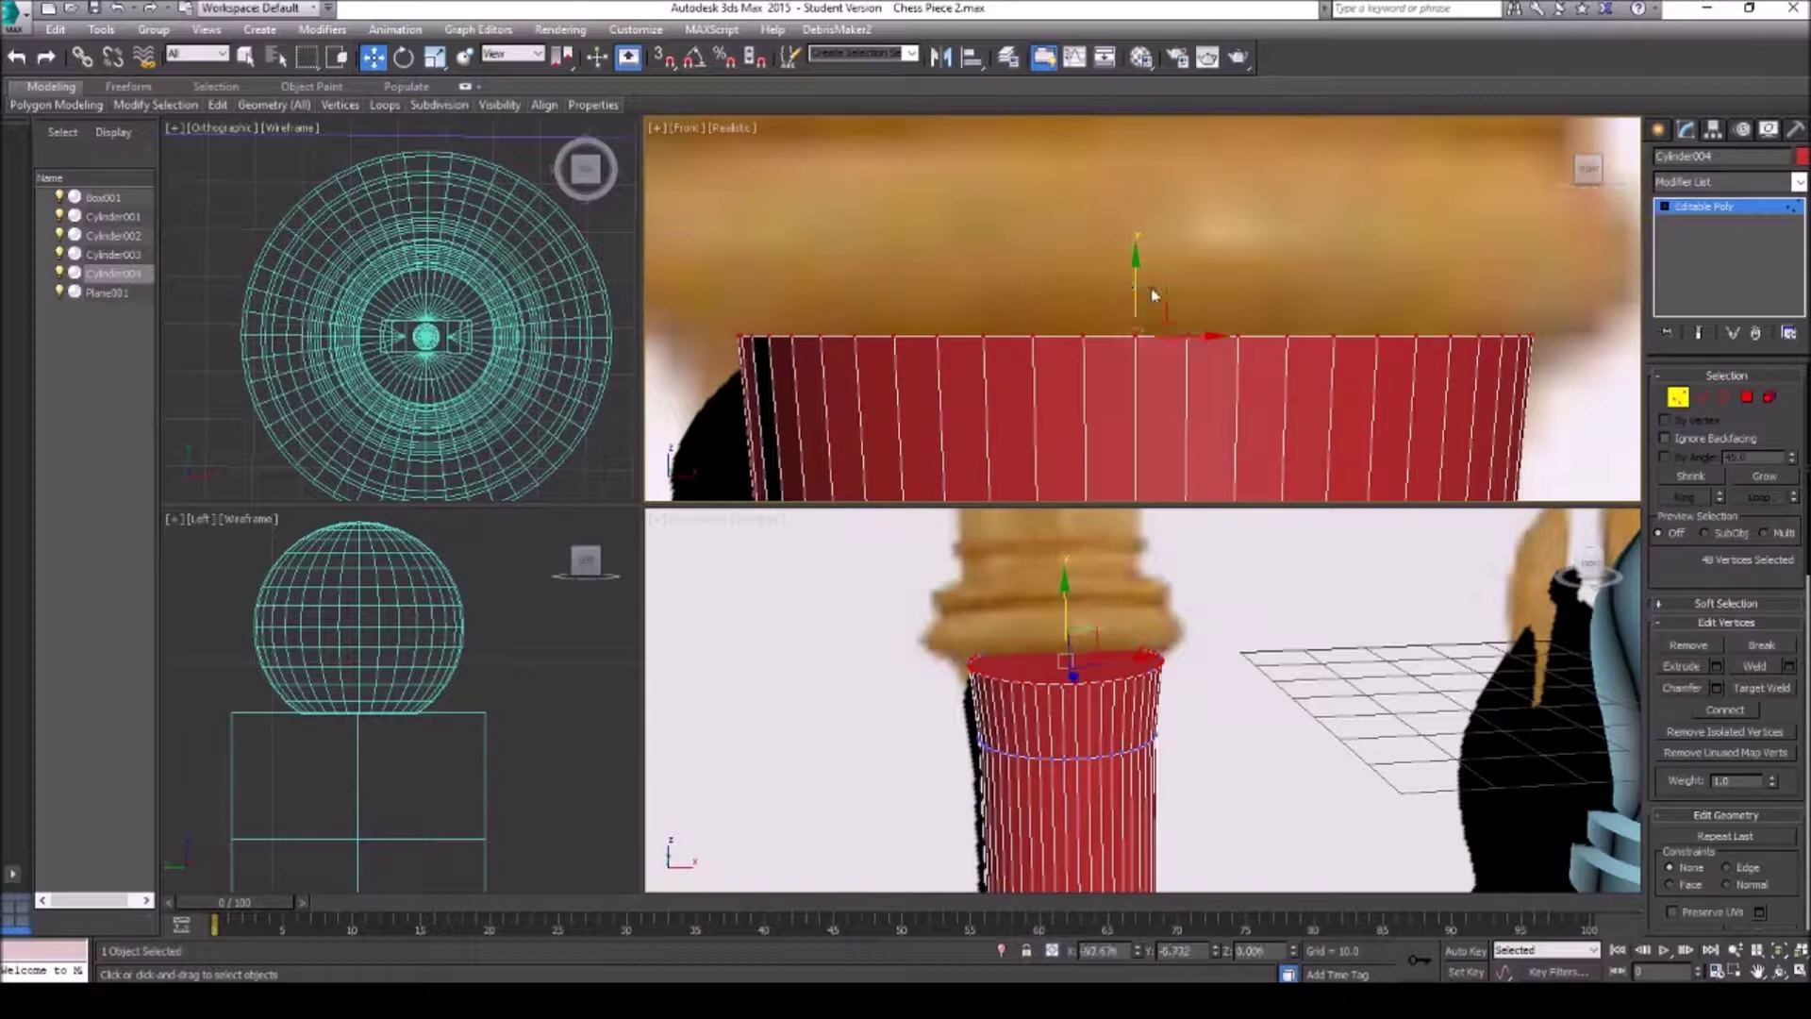
Scale the stem's top polygon outward into a flat flange that matches the width of the reference's lowest ring moulding
{"action": "left_click", "coordinate": [1747, 397]}
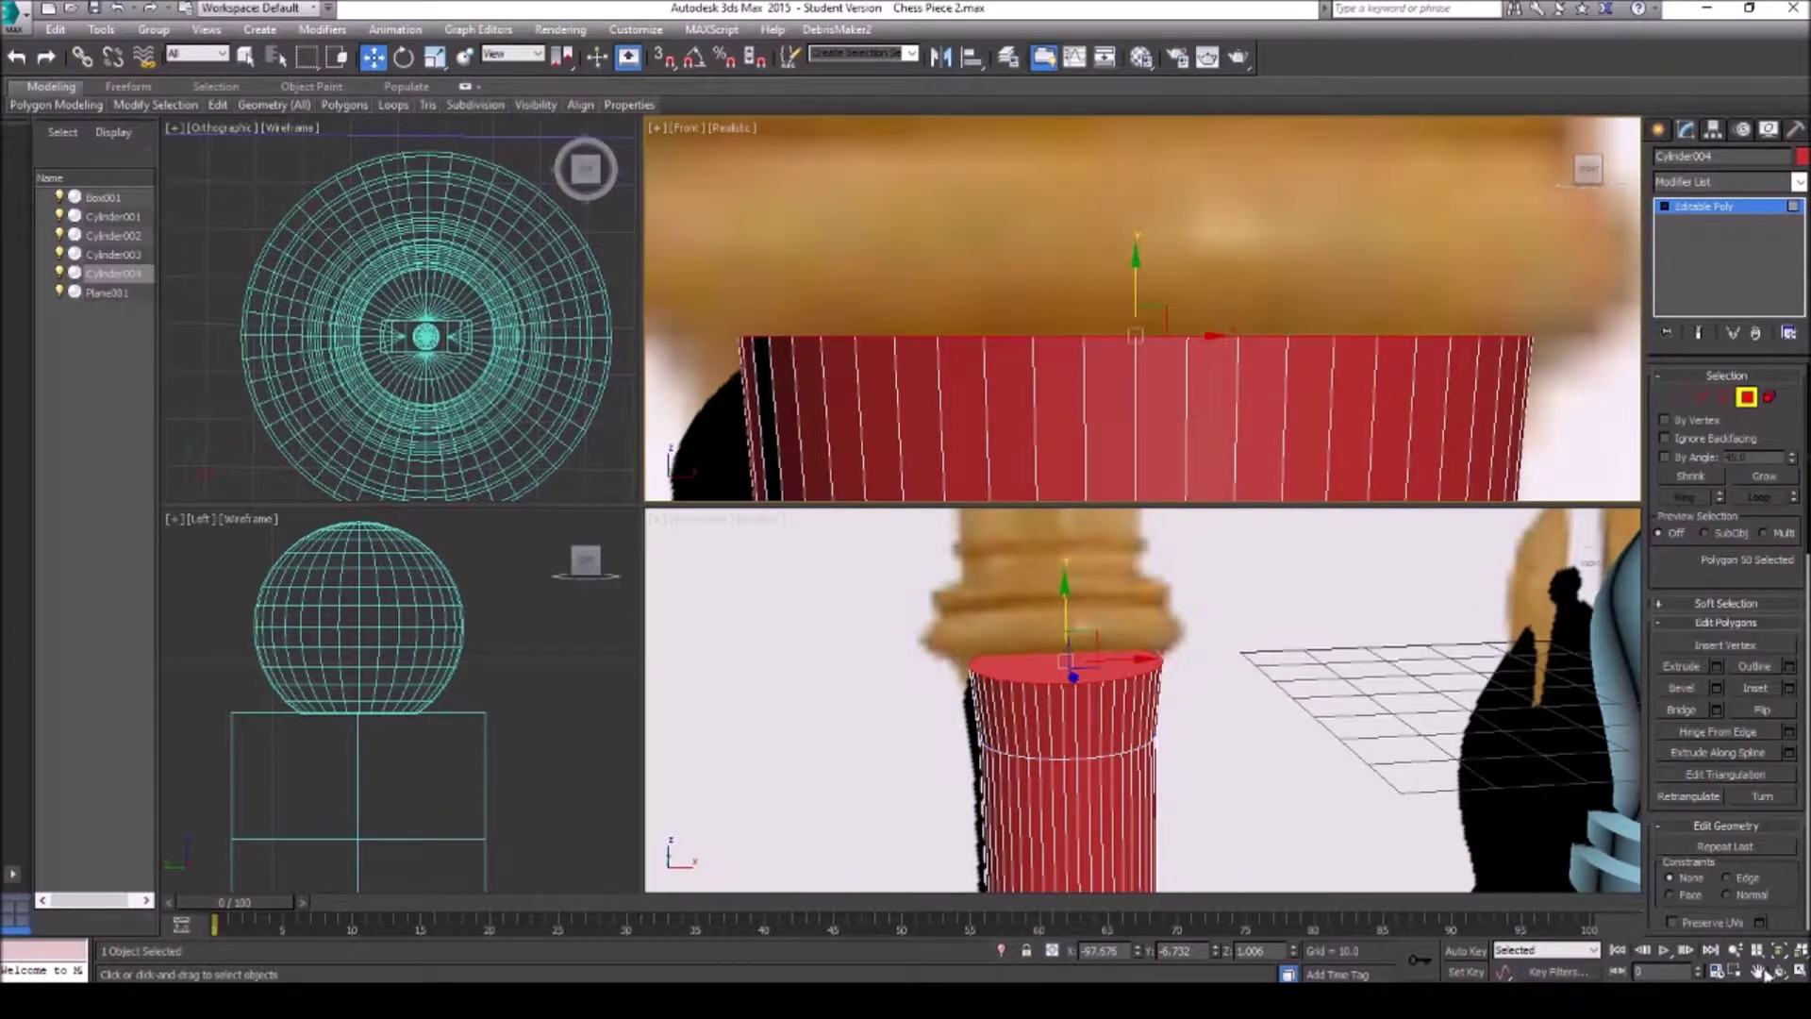
{"action": "scroll", "coordinate": [1028, 359], "scroll_direction": "down", "scroll_amount": 3}
{"action": "middle_click_drag", "start_coordinate": [1050, 670], "coordinate": [1003, 666]}
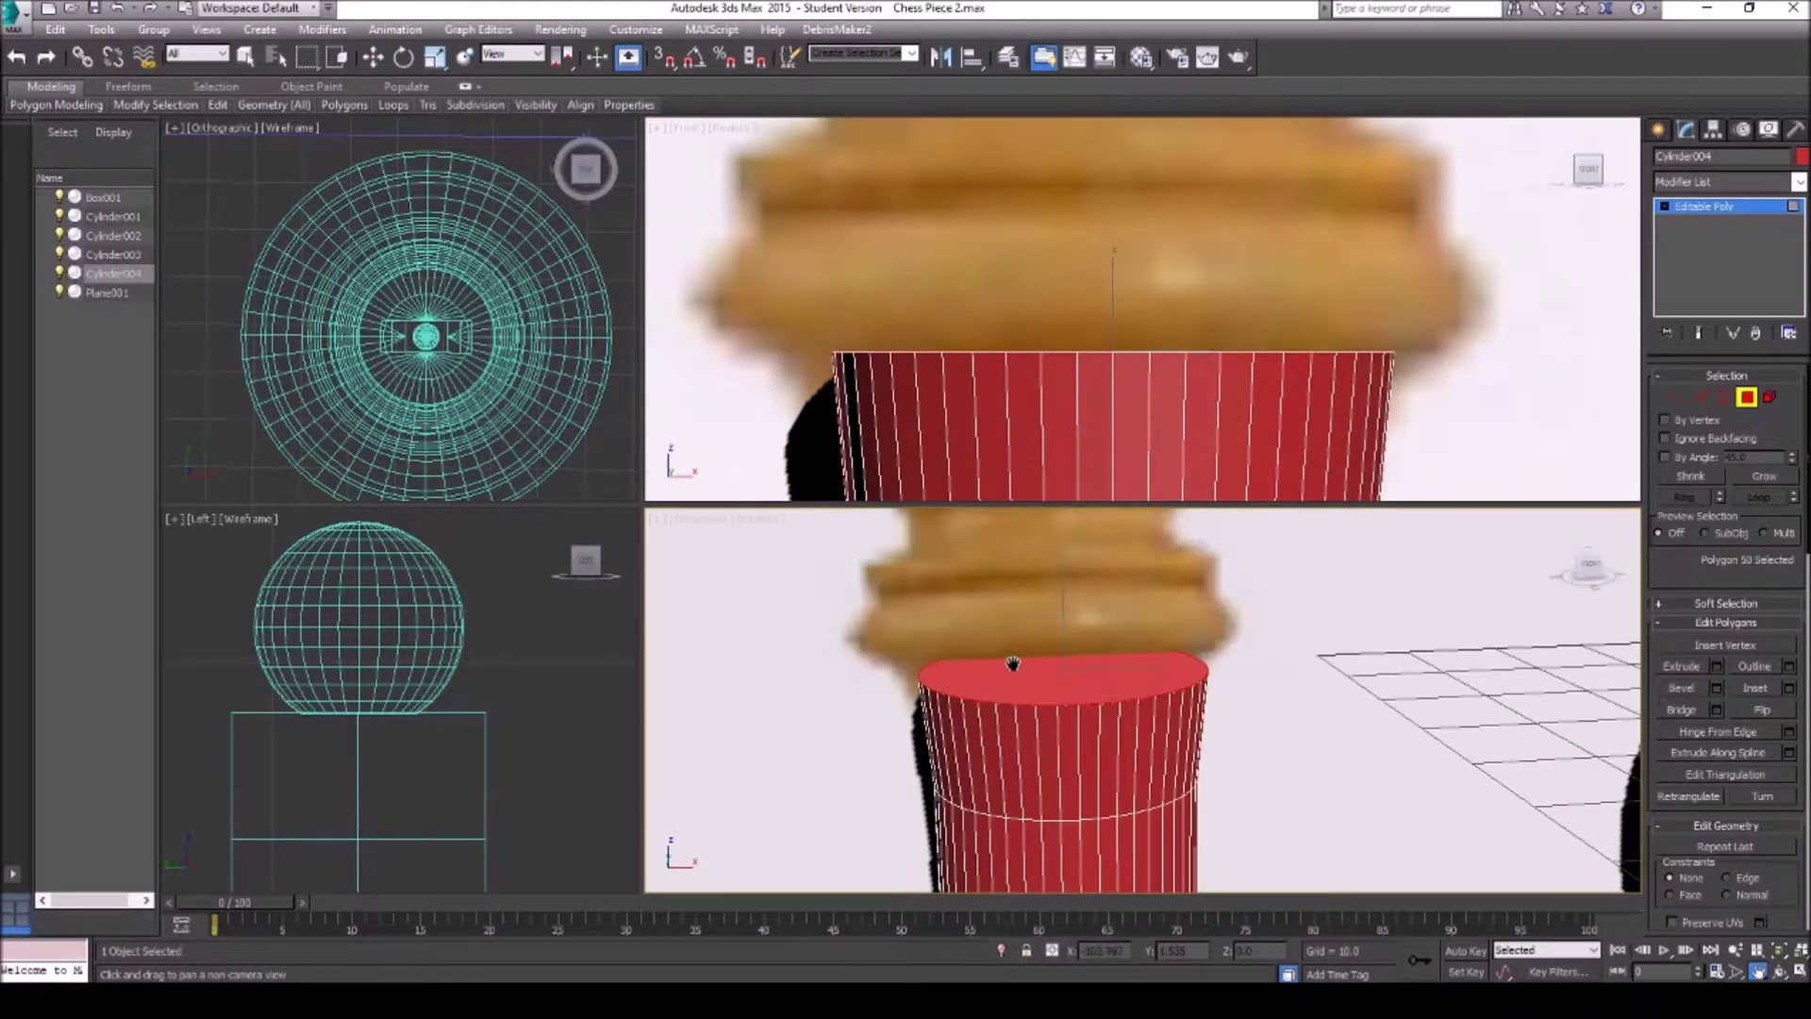
{"action": "scroll", "coordinate": [1038, 666], "scroll_direction": "up", "scroll_amount": 3}
{"action": "key", "text": "w"}
{"action": "right_click", "coordinate": [1139, 707]}
{"action": "left_click", "coordinate": [1169, 757]}
{"action": "left_click_drag", "start_coordinate": [1064, 683], "coordinate": [1059, 692]}
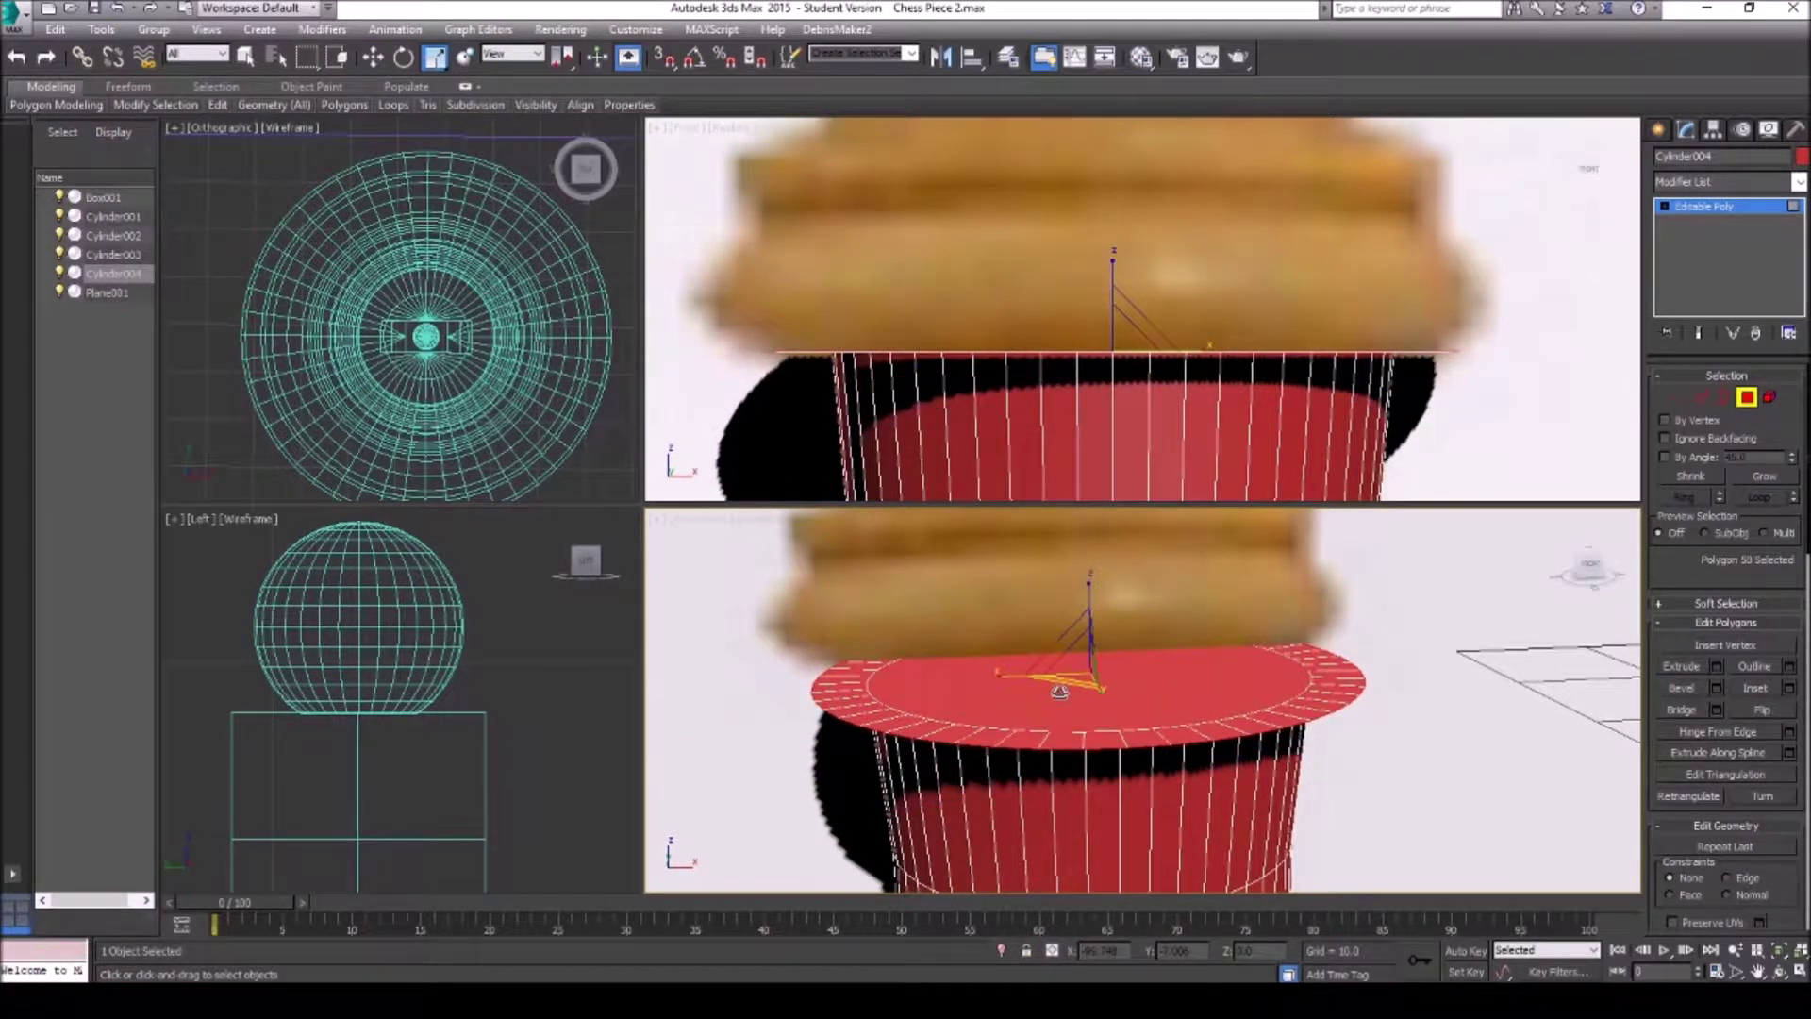
Extrude the widened top face upward to give the lowest ring moulding its thickness
{"action": "left_click", "coordinate": [1681, 666]}
{"action": "left_click_drag", "start_coordinate": [1186, 691], "coordinate": [1187, 660]}
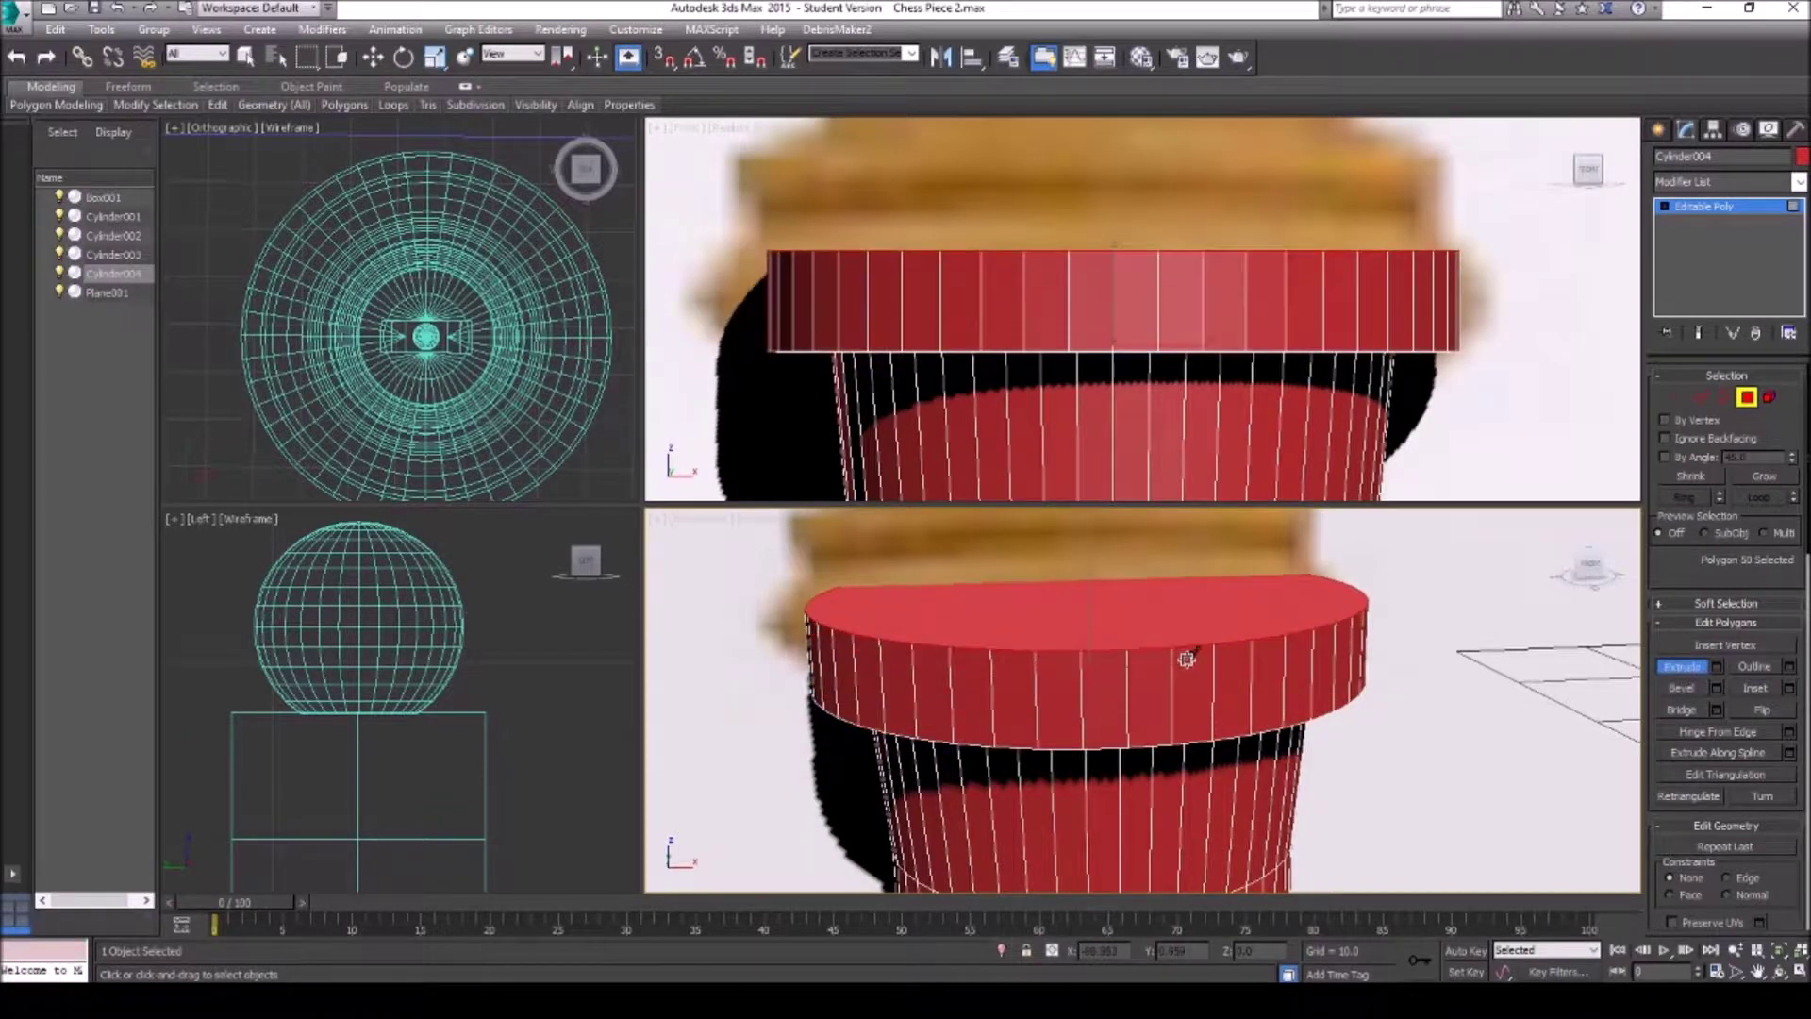
{"action": "left_click_drag", "start_coordinate": [1187, 660], "coordinate": [1186, 661]}
Extrude the lowest ring's top face by a tiny amount to create a new face for the next section
{"action": "left_click", "coordinate": [1757, 971]}
{"action": "scroll", "coordinate": [1136, 312], "scroll_direction": "down", "scroll_amount": 5}
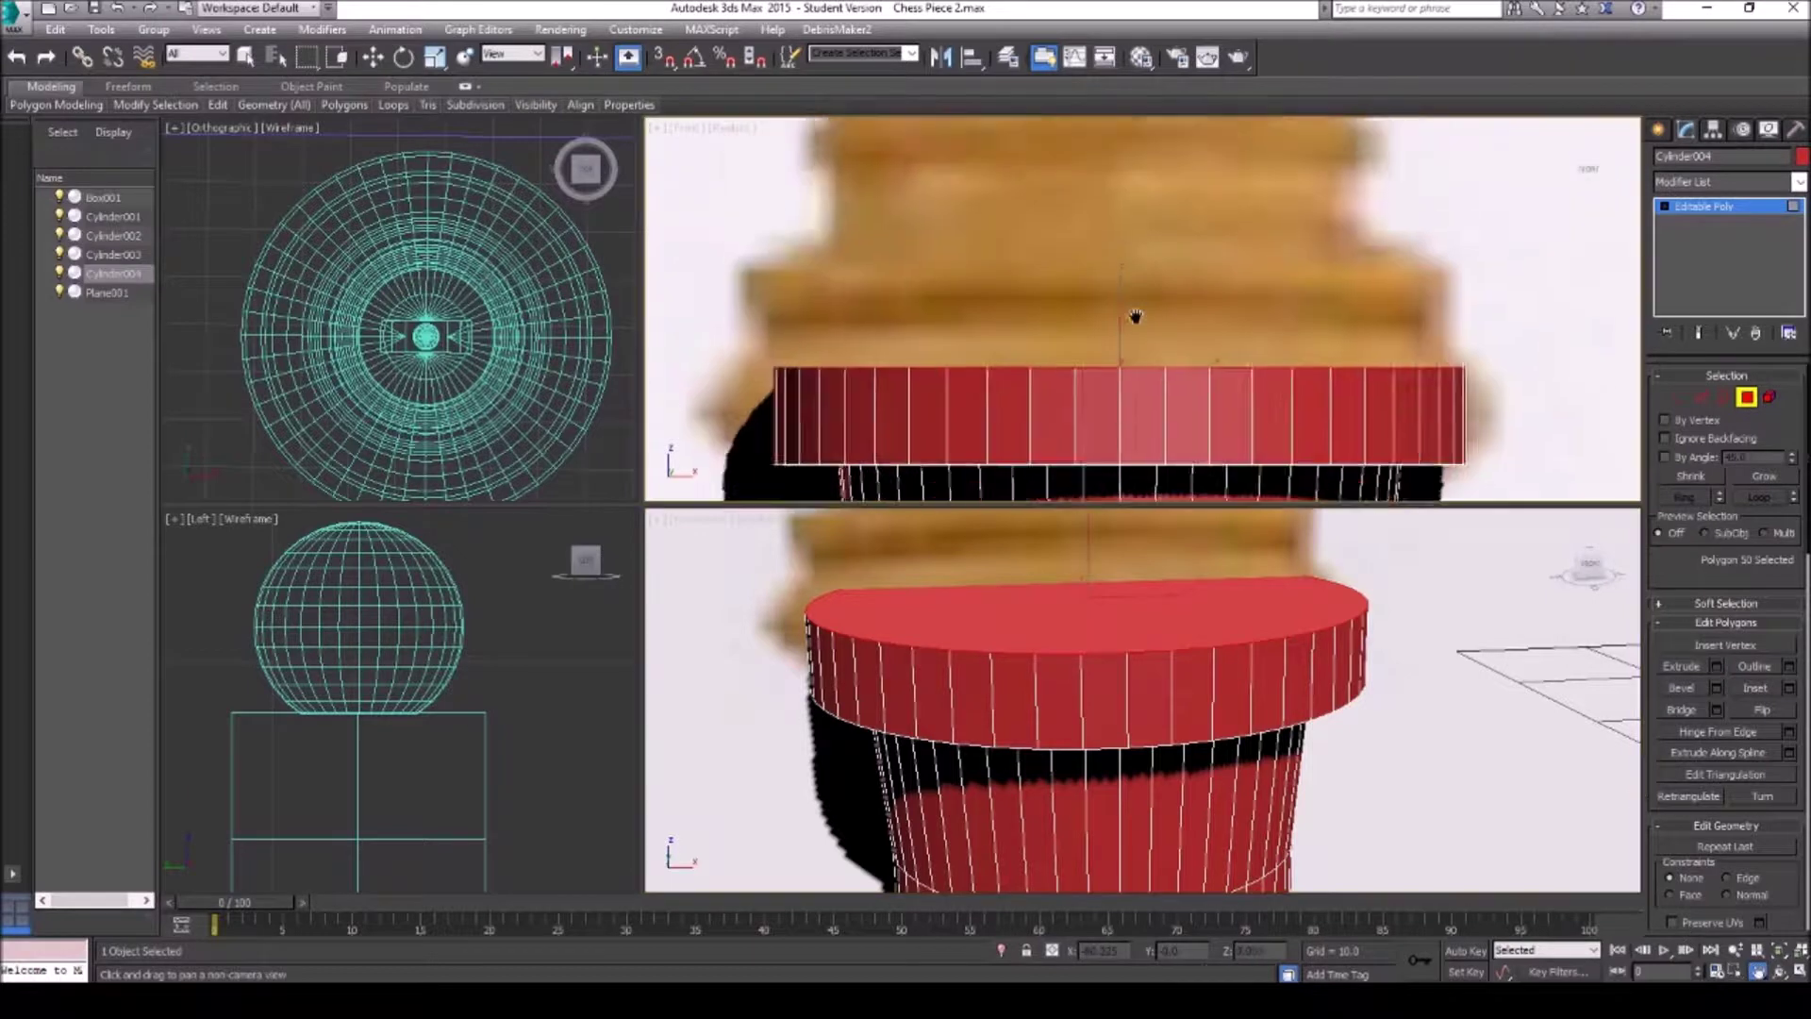
{"action": "left_click_drag", "start_coordinate": [1095, 368], "coordinate": [1075, 410]}
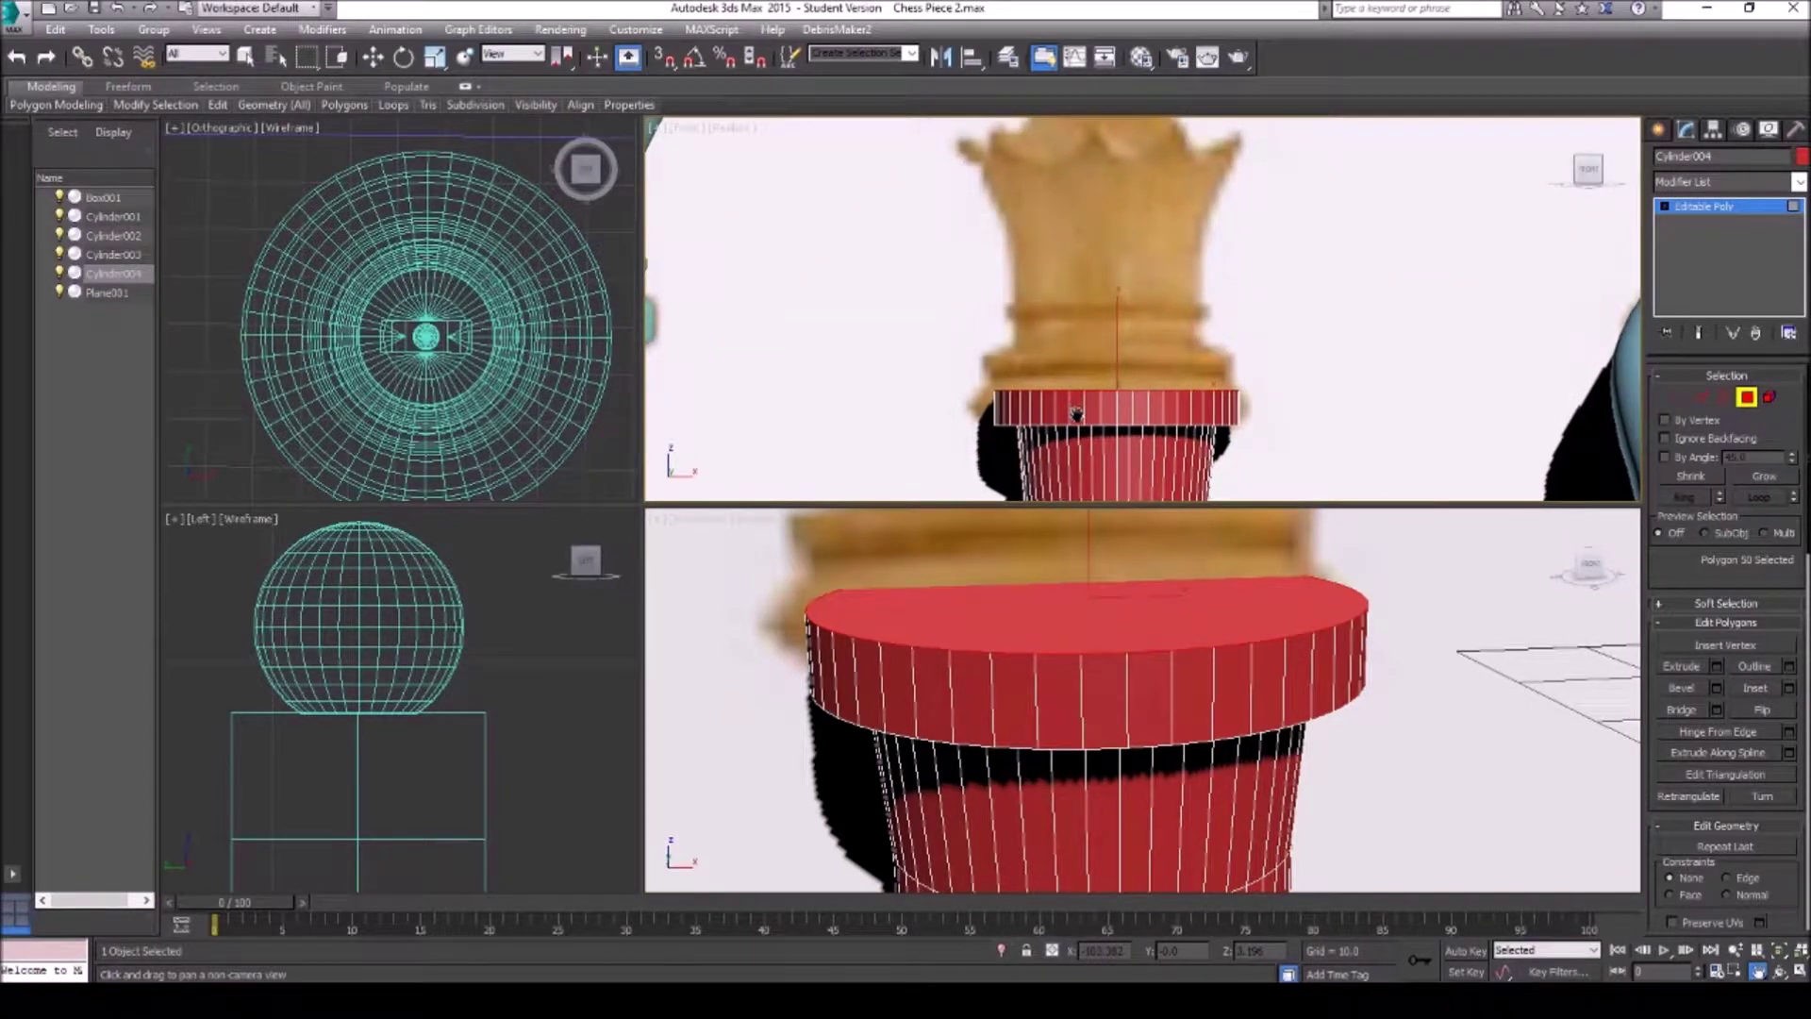
{"action": "left_click_drag", "start_coordinate": [1095, 578], "coordinate": [1096, 609]}
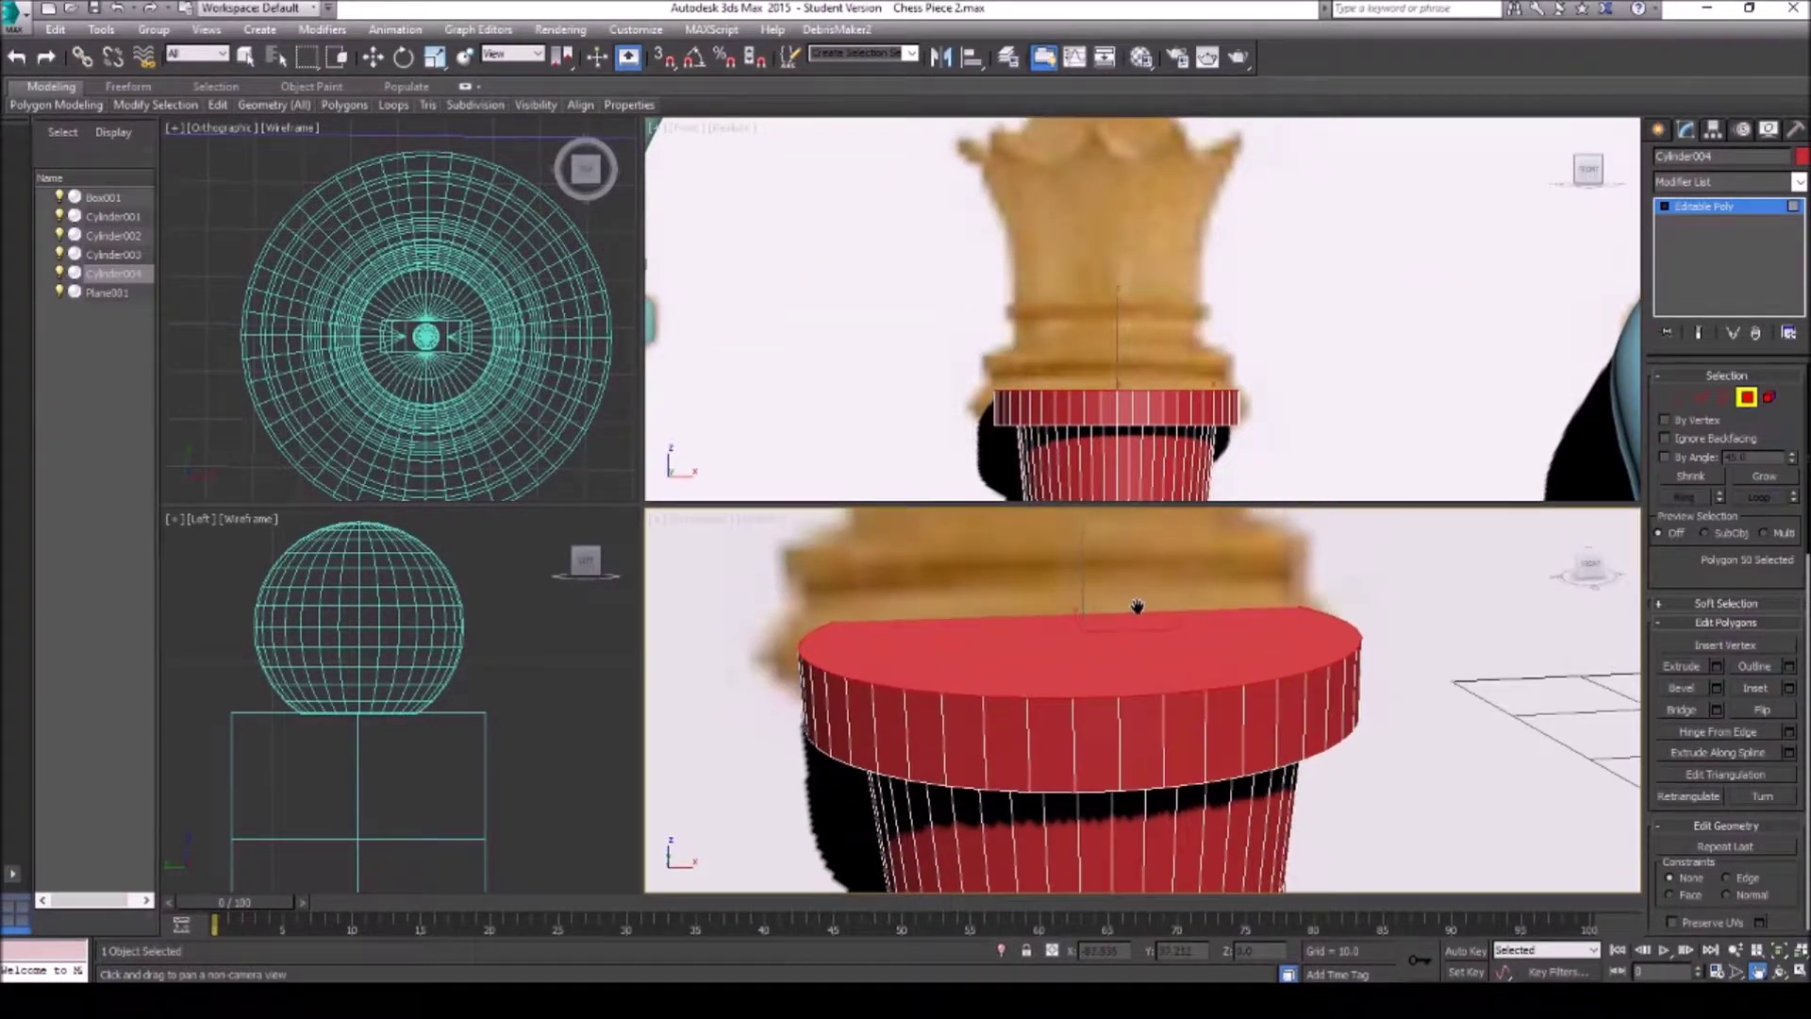
{"action": "left_click", "coordinate": [1681, 667]}
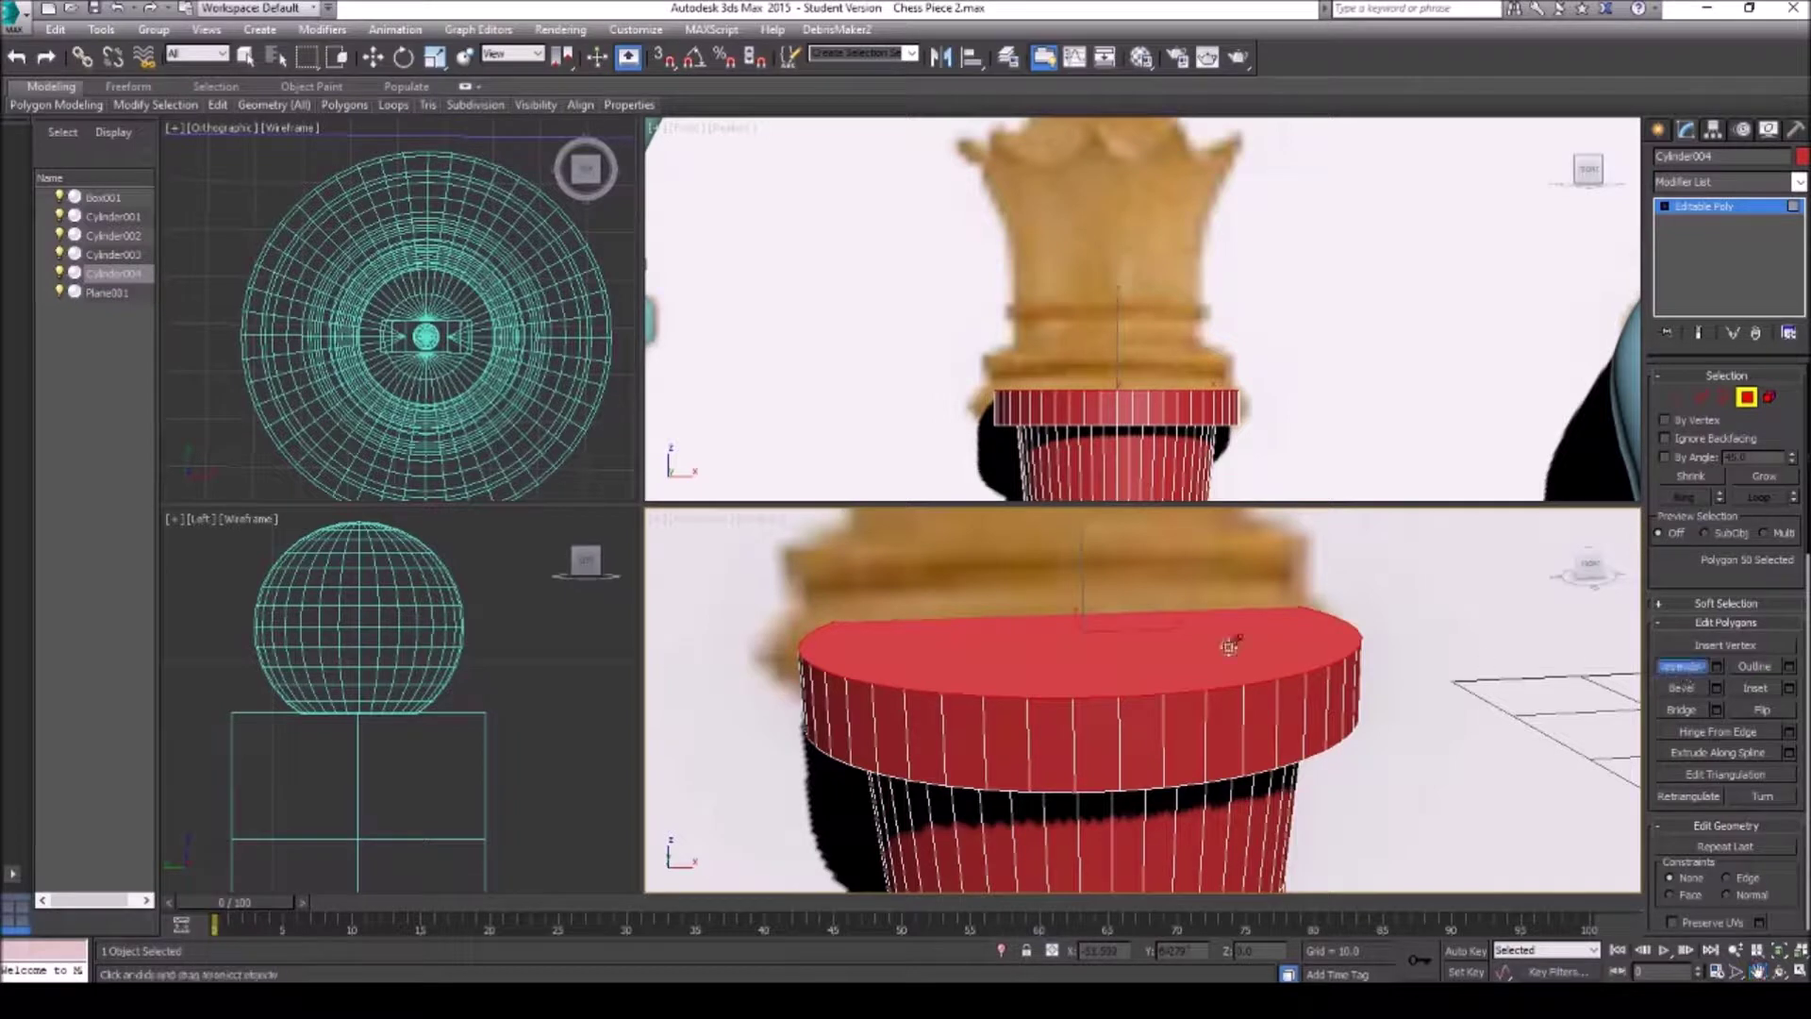
{"action": "left_click_drag", "start_coordinate": [1123, 647], "coordinate": [1122, 658]}
Move the new top face down onto the upper edge of the lowest ring
{"action": "right_click", "coordinate": [1172, 639]}
{"action": "right_click", "coordinate": [1141, 637]}
{"action": "left_click", "coordinate": [1175, 659]}
{"action": "right_click", "coordinate": [1084, 555]}
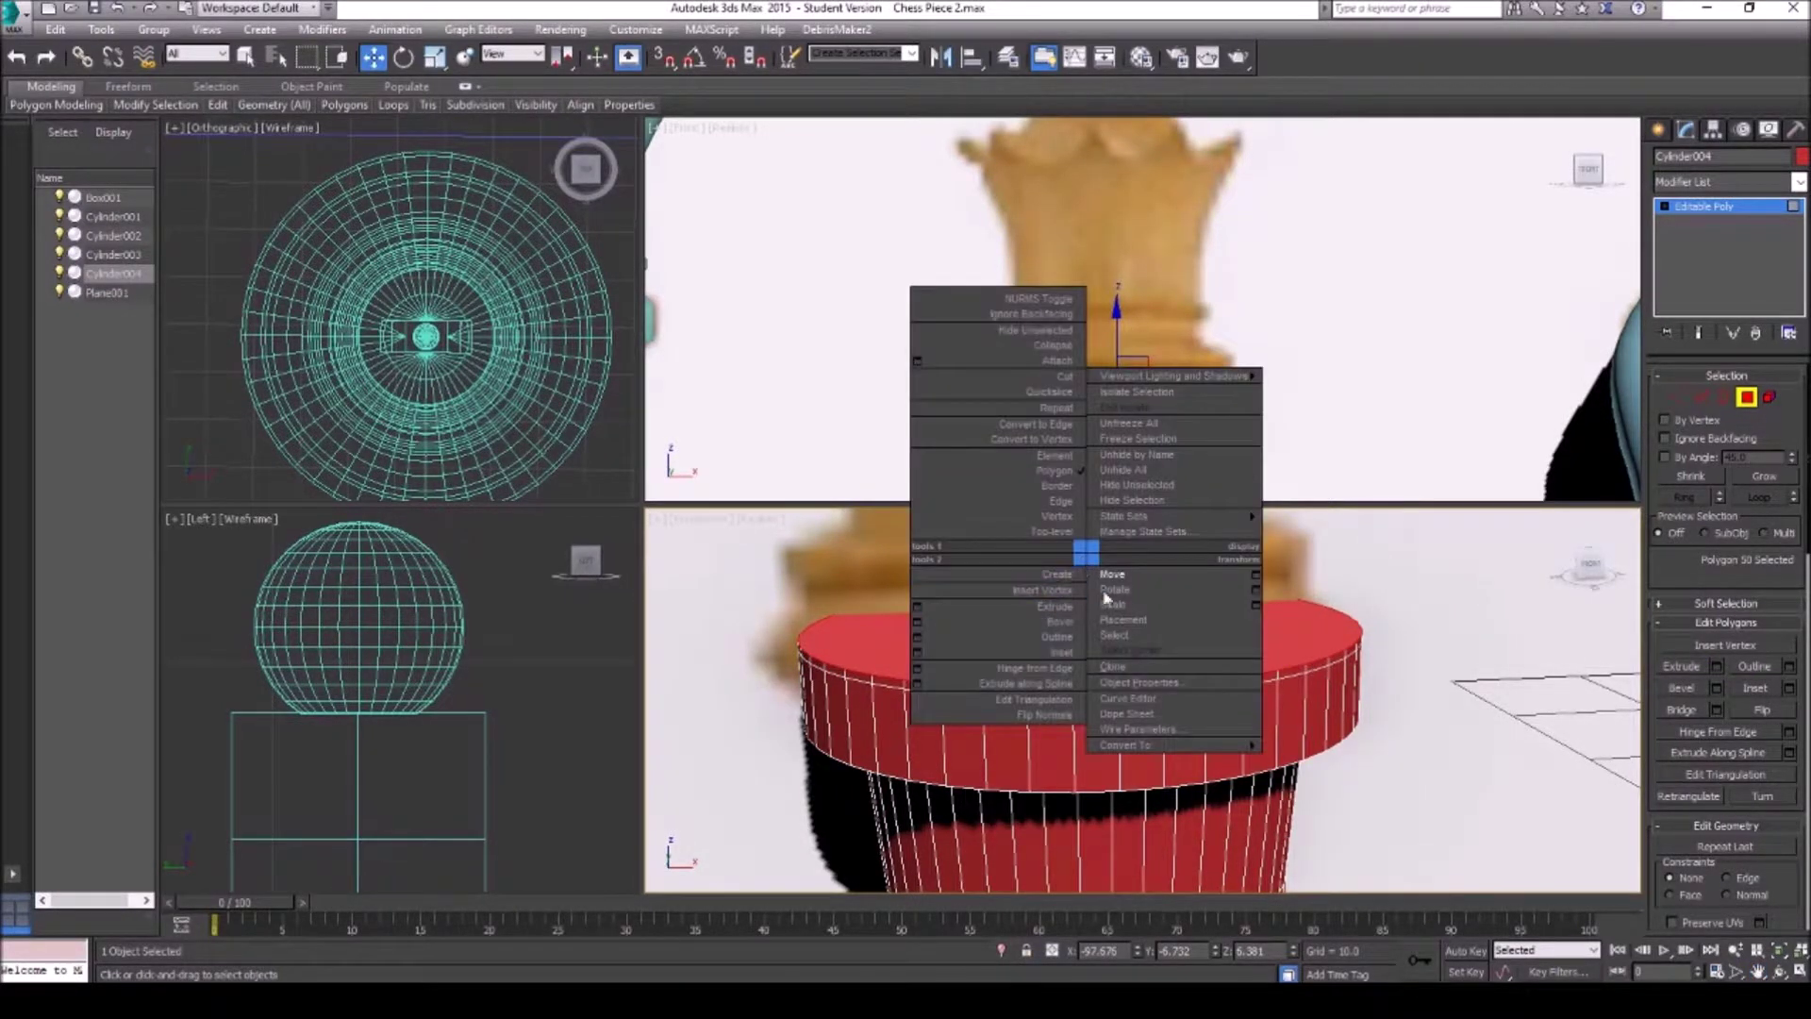
{"action": "left_click", "coordinate": [1102, 572]}
{"action": "left_click_drag", "start_coordinate": [1081, 570], "coordinate": [1081, 576]}
{"action": "scroll", "coordinate": [1067, 377], "scroll_direction": "up", "scroll_amount": 5}
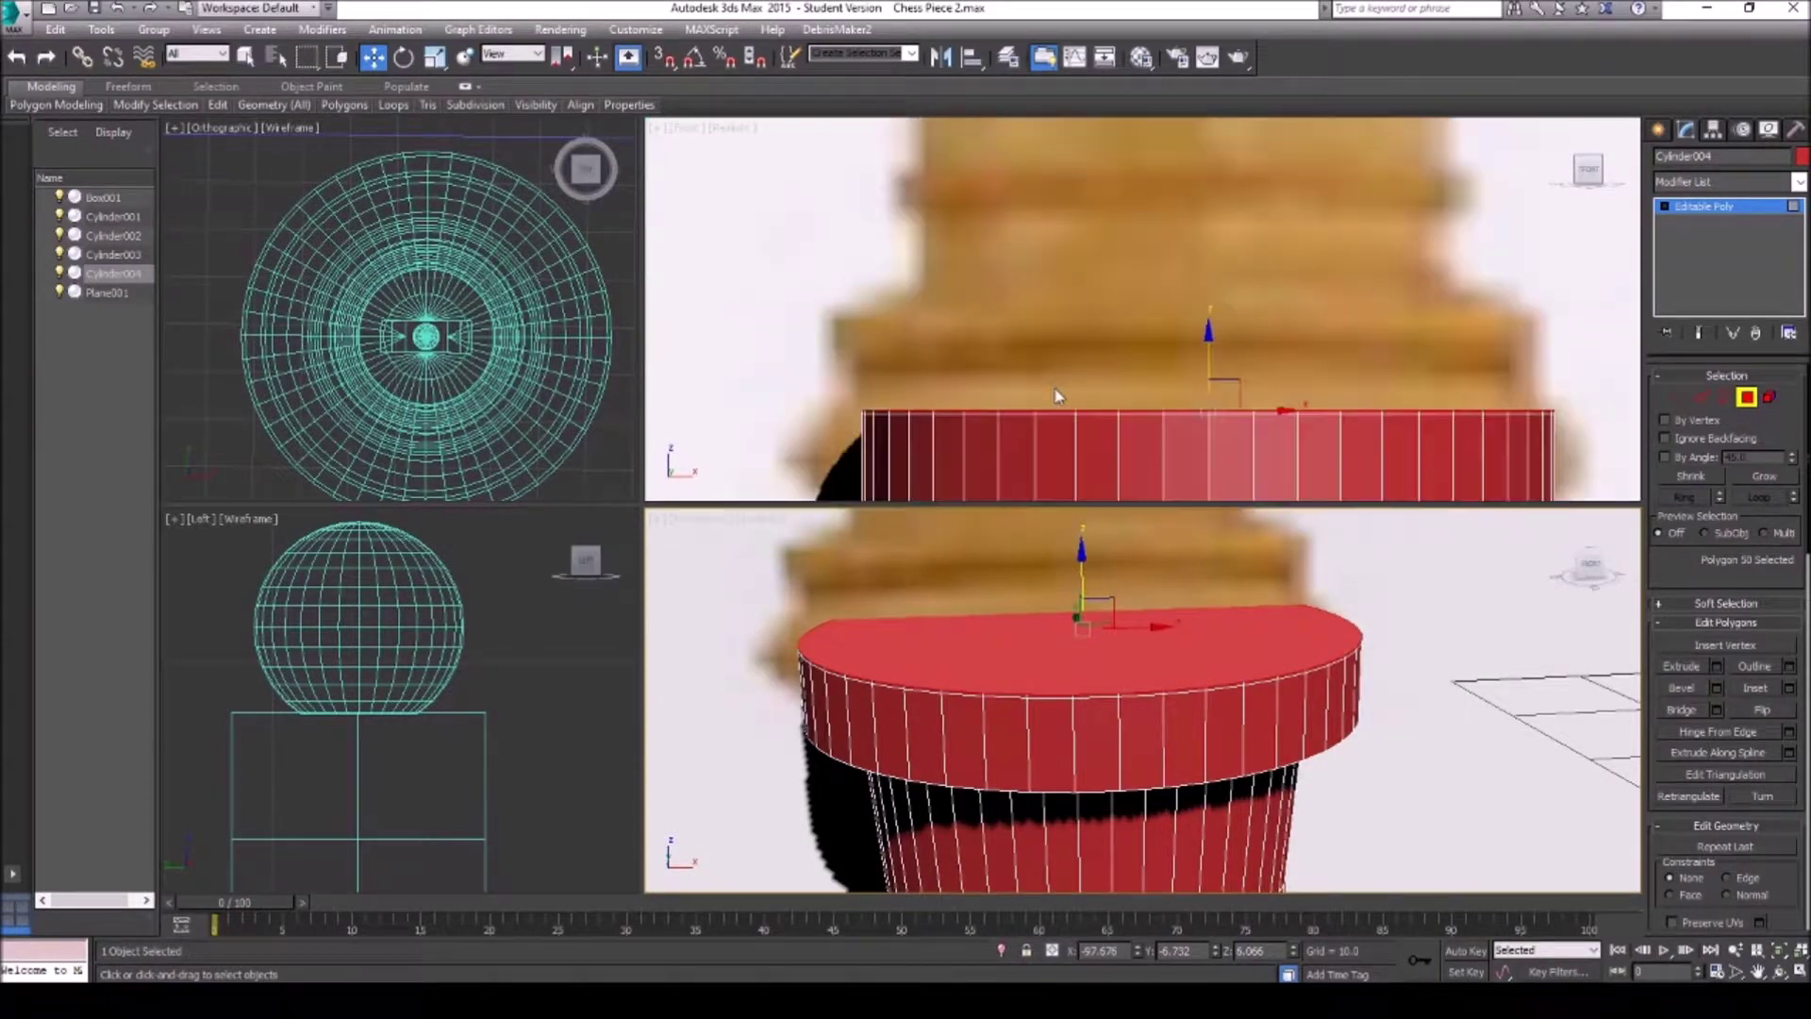
{"action": "left_click", "coordinate": [1210, 357]}
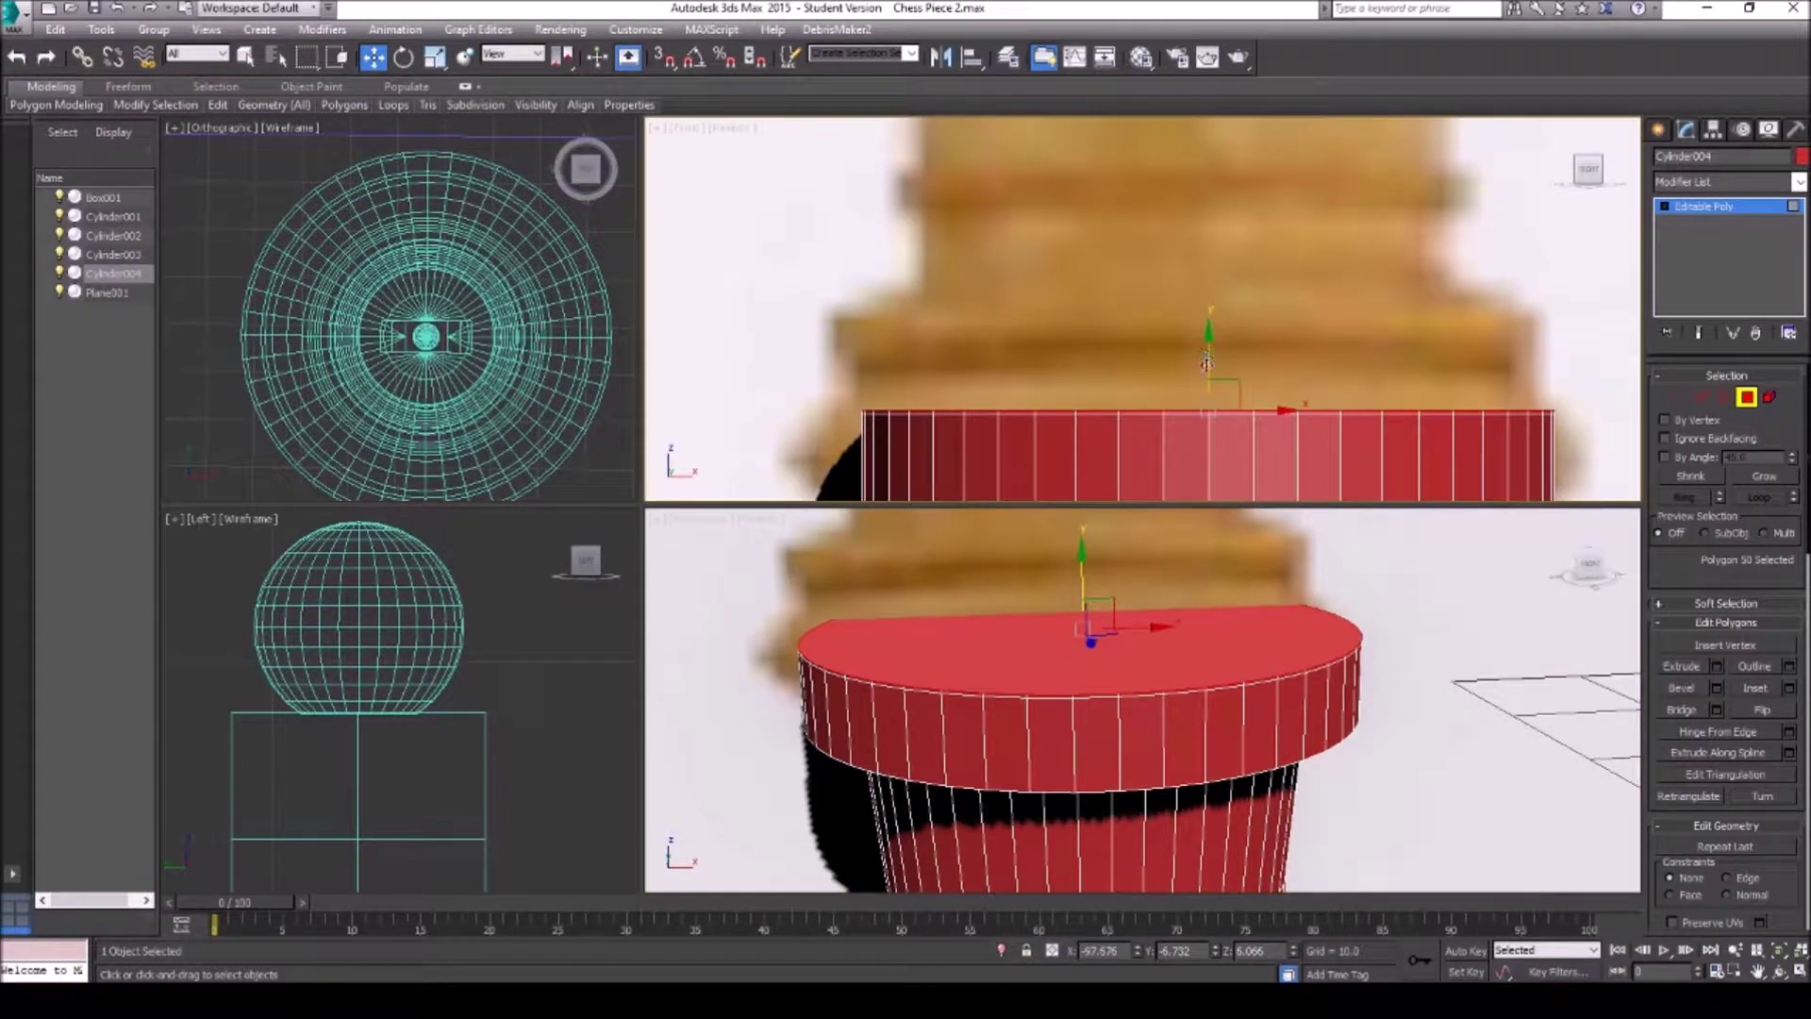
{"action": "left_click_drag", "start_coordinate": [1207, 362], "coordinate": [1209, 365]}
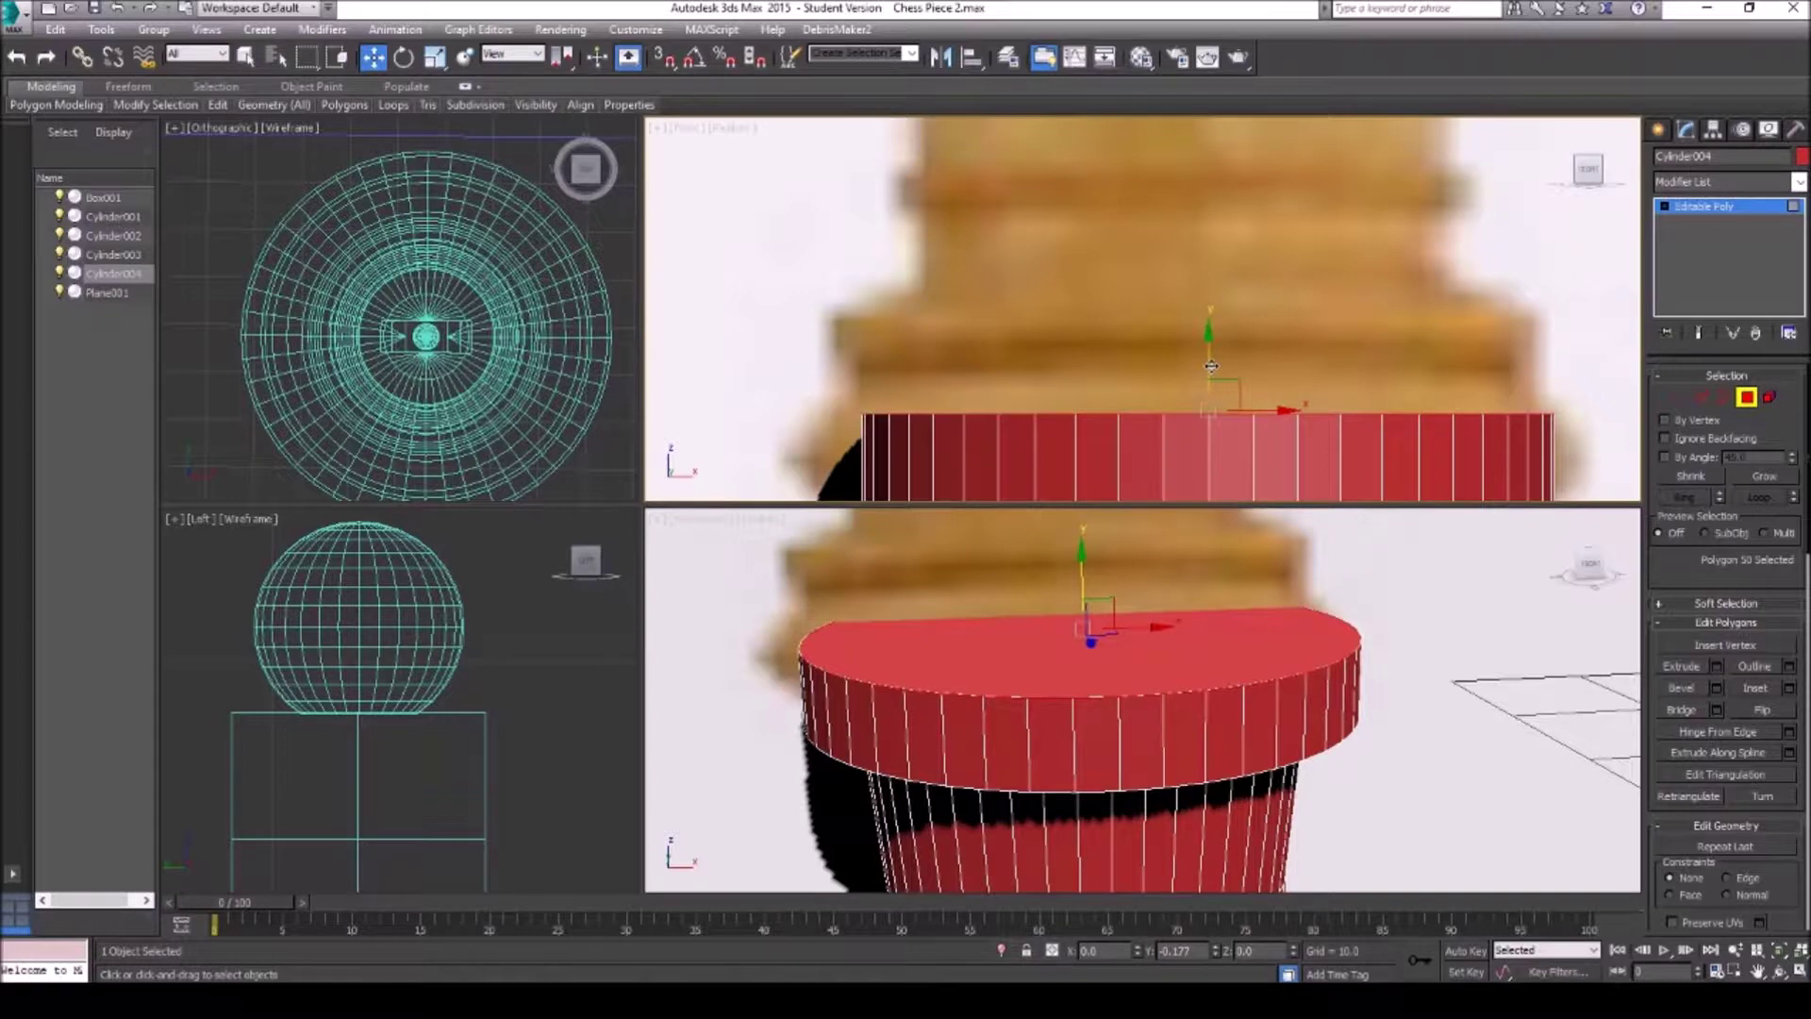
Scale the lowest ring's top face slightly inward and extrude it upward into a narrower band
{"action": "right_click", "coordinate": [1187, 649]}
{"action": "left_click", "coordinate": [1226, 708]}
{"action": "mouse_move", "coordinate": [1073, 644]}
{"action": "left_mouse_down"}
{"action": "mouse_move", "coordinate": [1094, 625]}
{"action": "mouse_move", "coordinate": [1073, 645]}
{"action": "left_mouse_up"}
{"action": "left_click", "coordinate": [1684, 666]}
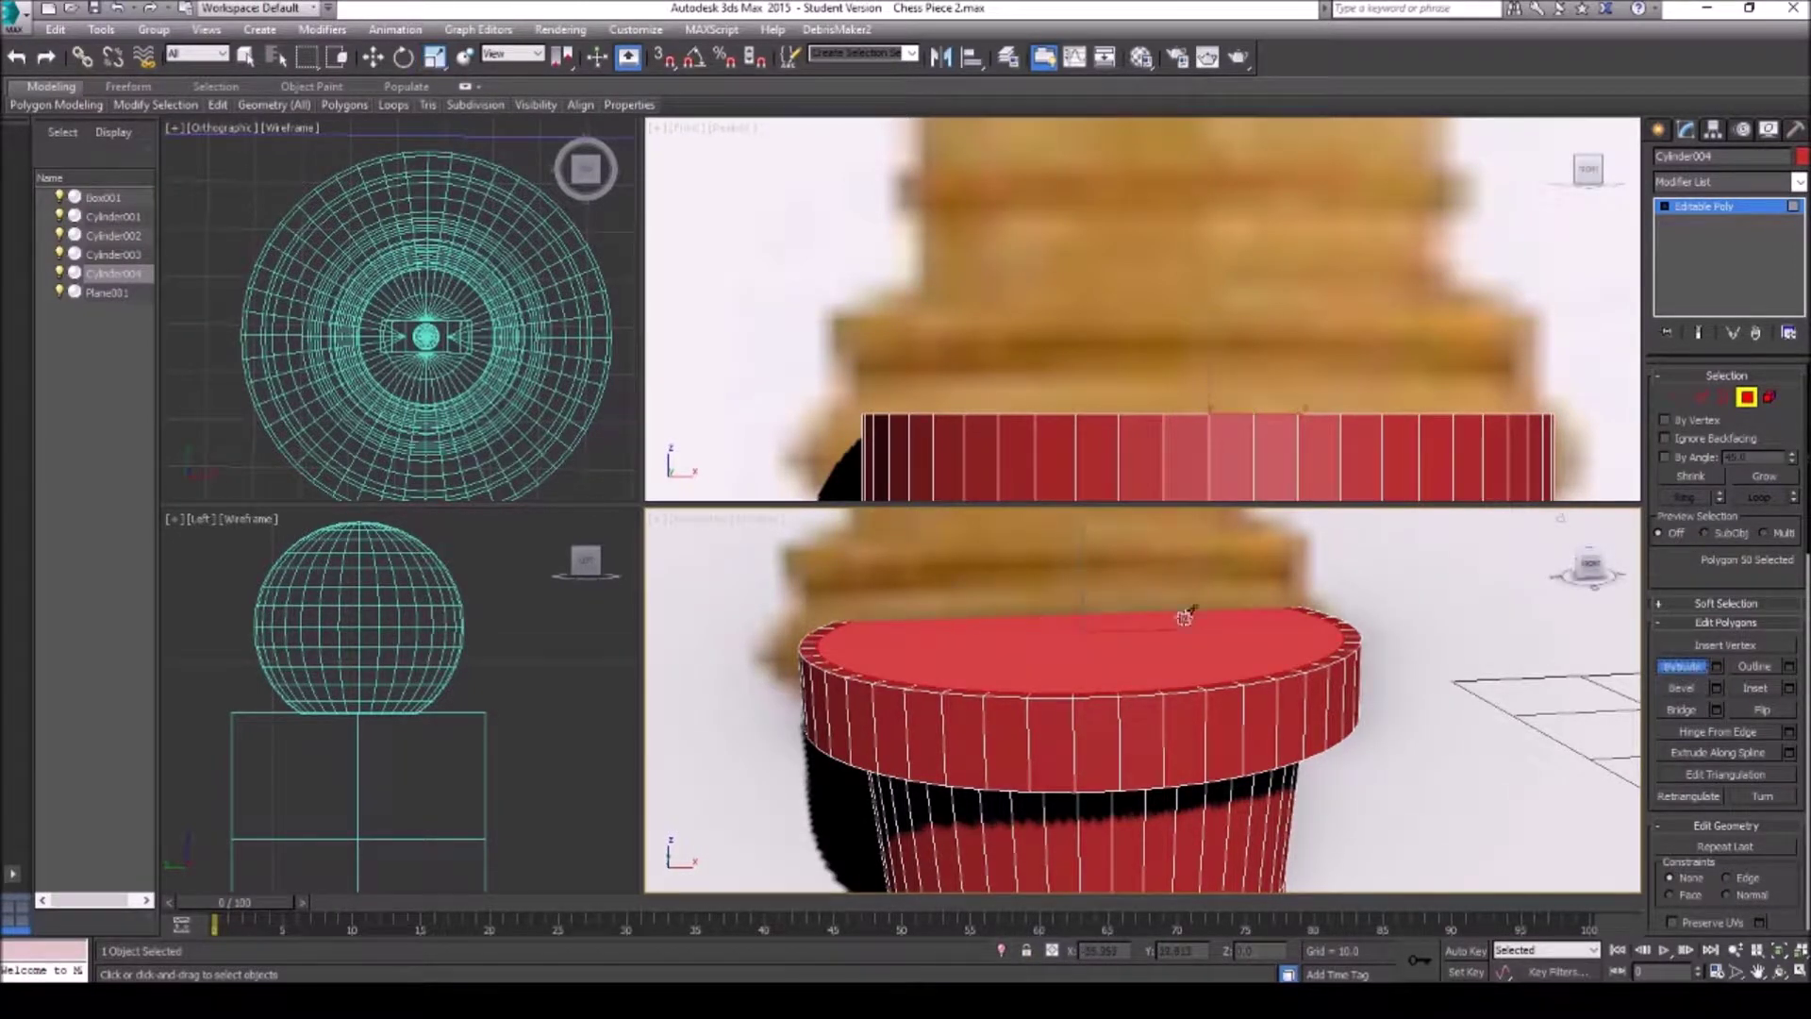
{"action": "left_click_drag", "start_coordinate": [1152, 635], "coordinate": [1149, 626]}
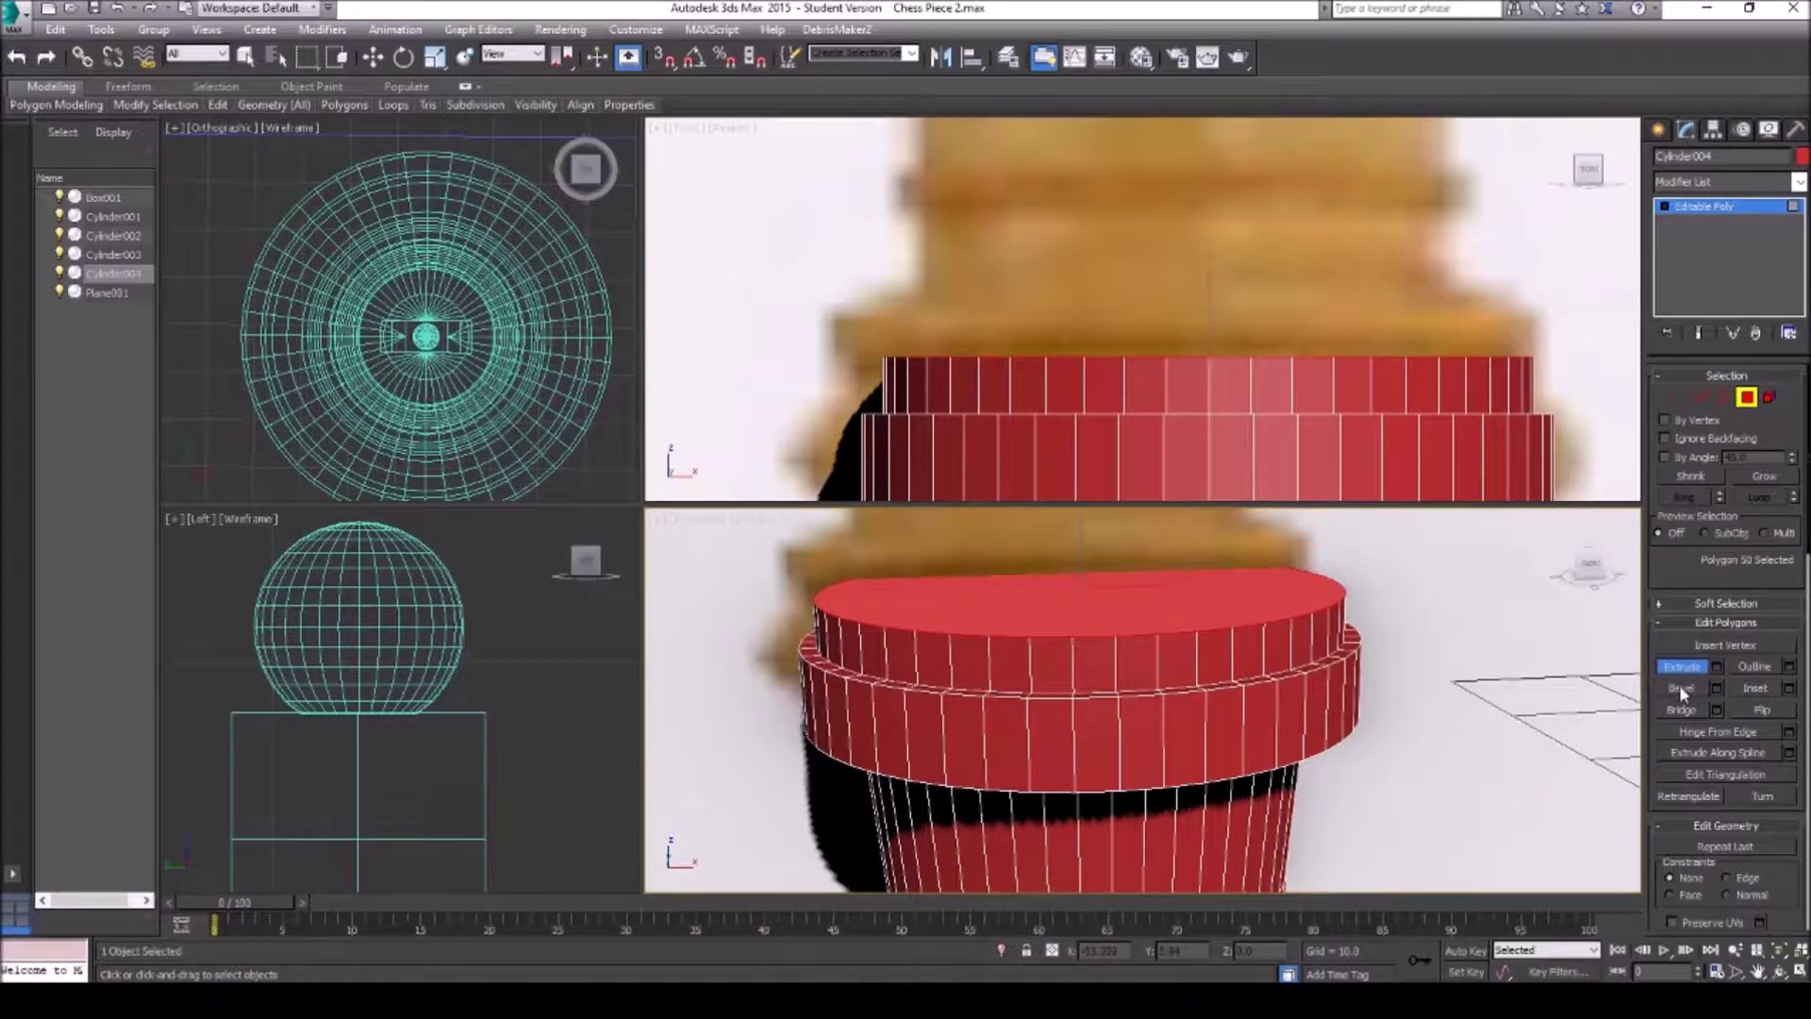
Select the topmost row of vertices on the narrower band and lower them onto the band's upper edge
{"action": "key", "text": "1"}
{"action": "left_click_drag", "start_coordinate": [1616, 291], "coordinate": [855, 354]}
{"action": "right_click", "coordinate": [1217, 352]}
{"action": "right_click", "coordinate": [1217, 355]}
{"action": "left_click", "coordinate": [1238, 385]}
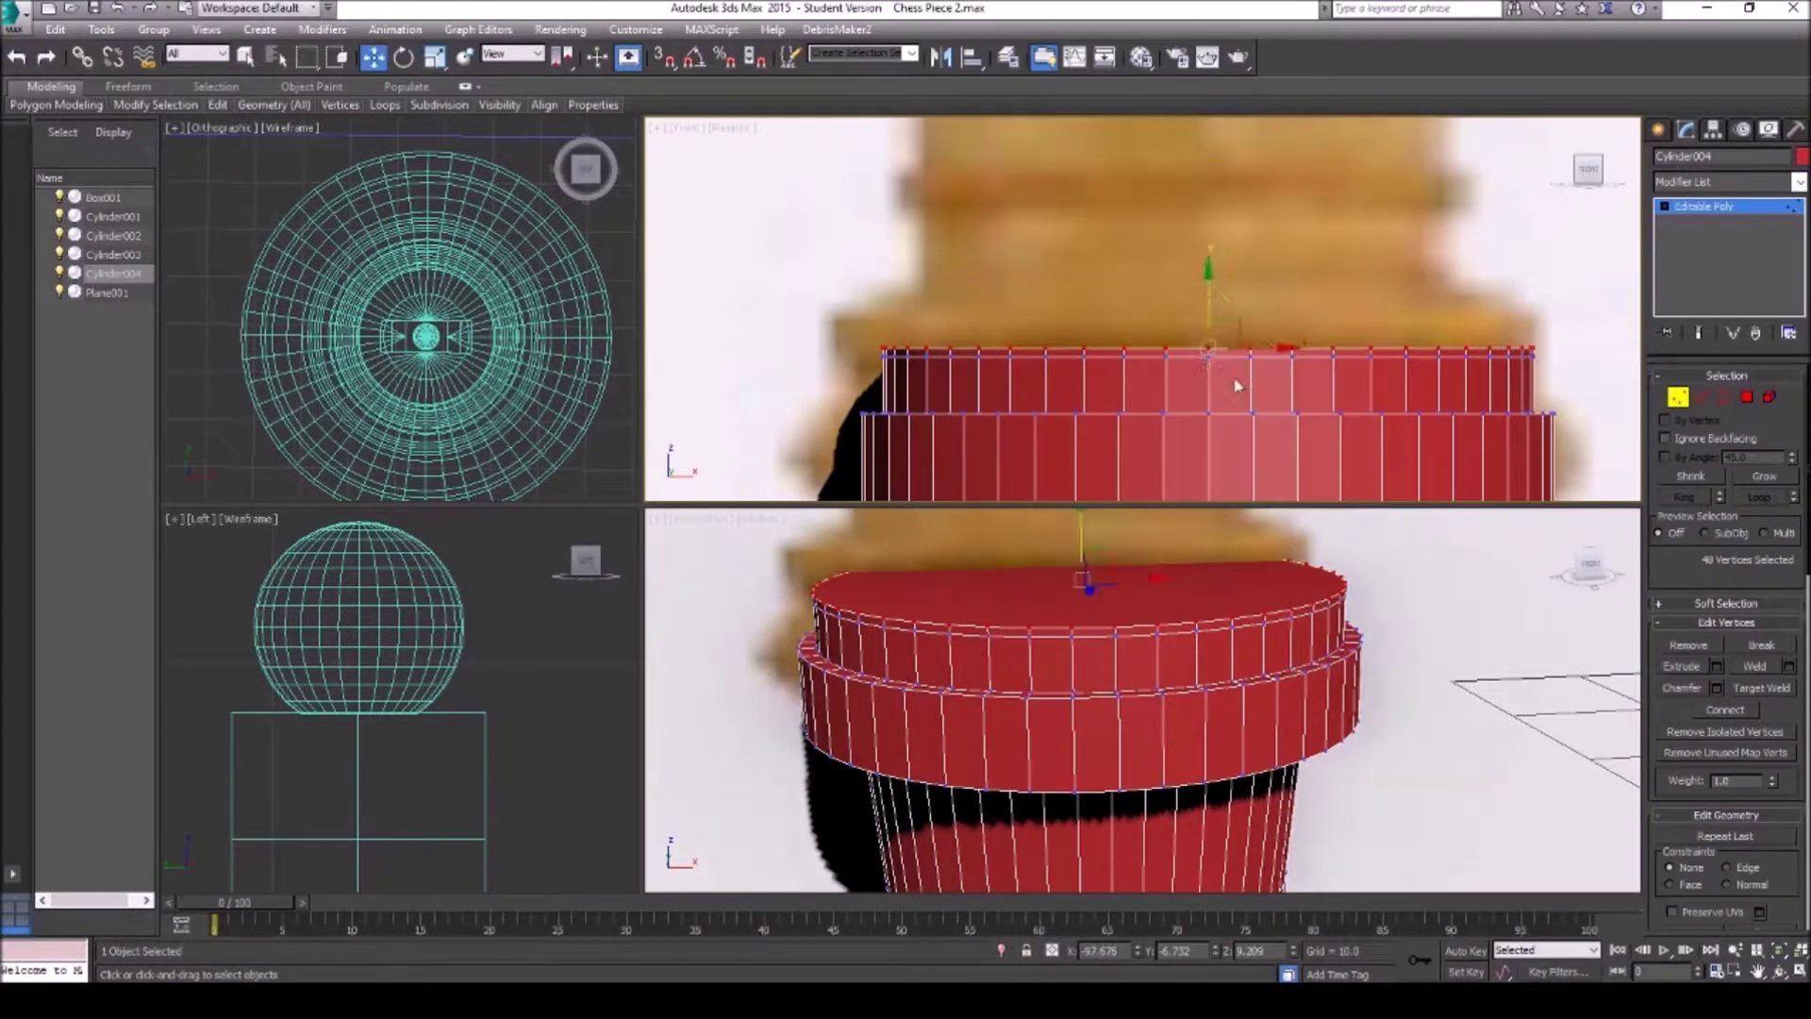
{"action": "left_click_drag", "start_coordinate": [1207, 298], "coordinate": [1208, 306]}
Scale the band's top polygon outward and extrude it upward to form the second ring moulding
{"action": "middle_click", "coordinate": [1193, 610]}
{"action": "left_click", "coordinate": [1747, 396]}
{"action": "right_click", "coordinate": [1132, 607]}
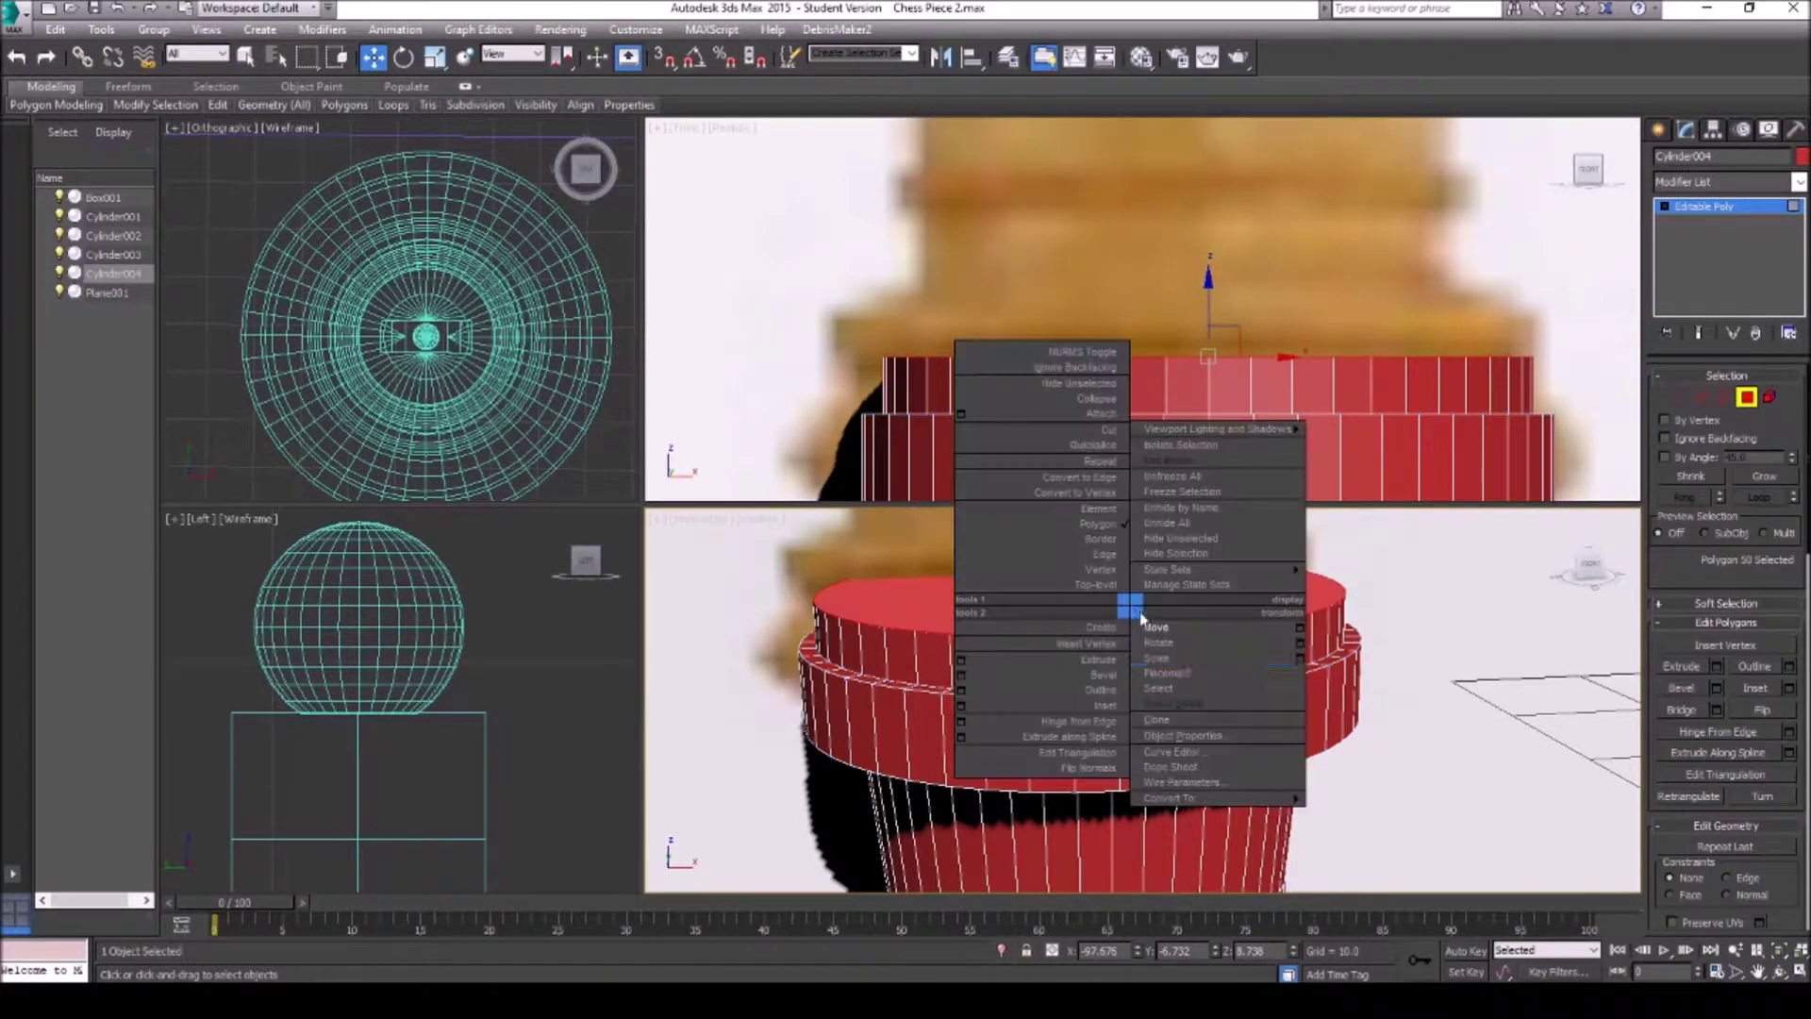
{"action": "left_click", "coordinate": [1179, 663]}
{"action": "mouse_move", "coordinate": [1068, 595]}
{"action": "left_mouse_down", "text": "shift"}
{"action": "mouse_move", "coordinate": [1071, 568]}
{"action": "mouse_move", "coordinate": [1070, 586]}
{"action": "left_mouse_up", "text": "shift"}
{"action": "left_click", "coordinate": [1682, 666]}
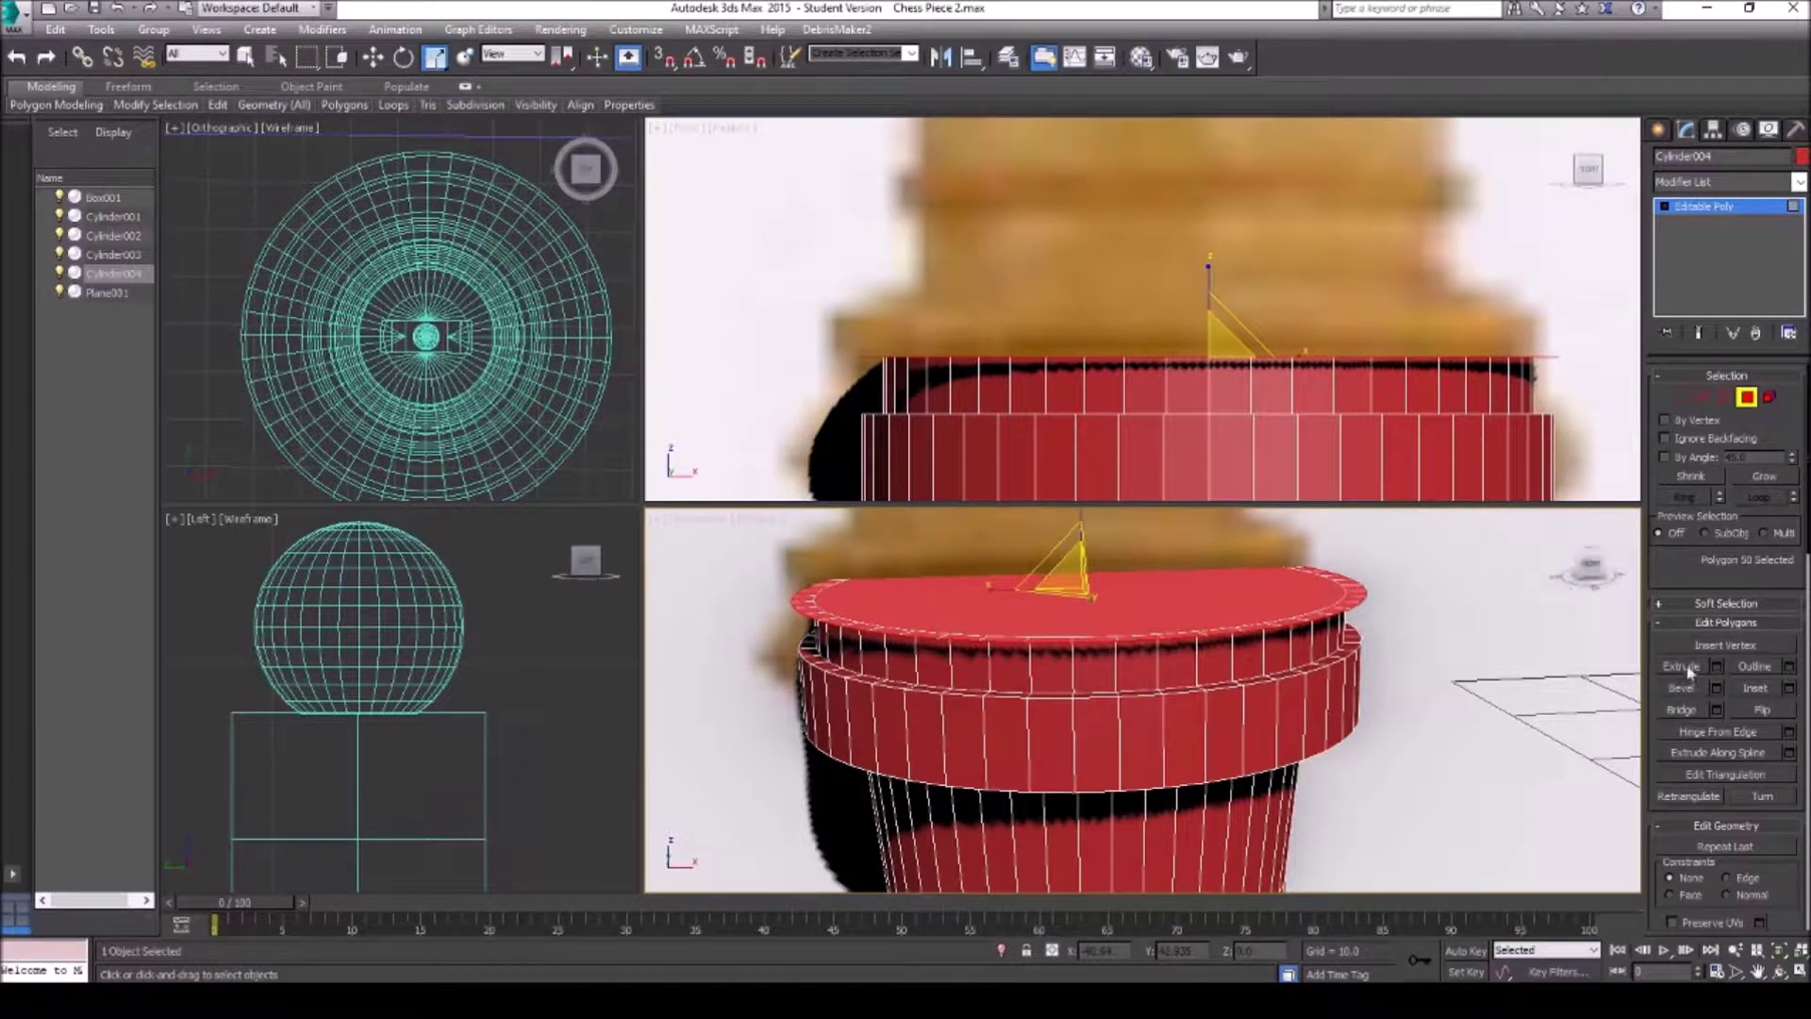
{"action": "left_click_drag", "start_coordinate": [1162, 608], "coordinate": [1230, 578]}
Extrude the second ring's top face slightly and lower the new top vertices onto the ring's upper edge
{"action": "left_click", "coordinate": [1758, 970]}
{"action": "scroll", "coordinate": [1121, 375], "scroll_direction": "down", "scroll_amount": 5}
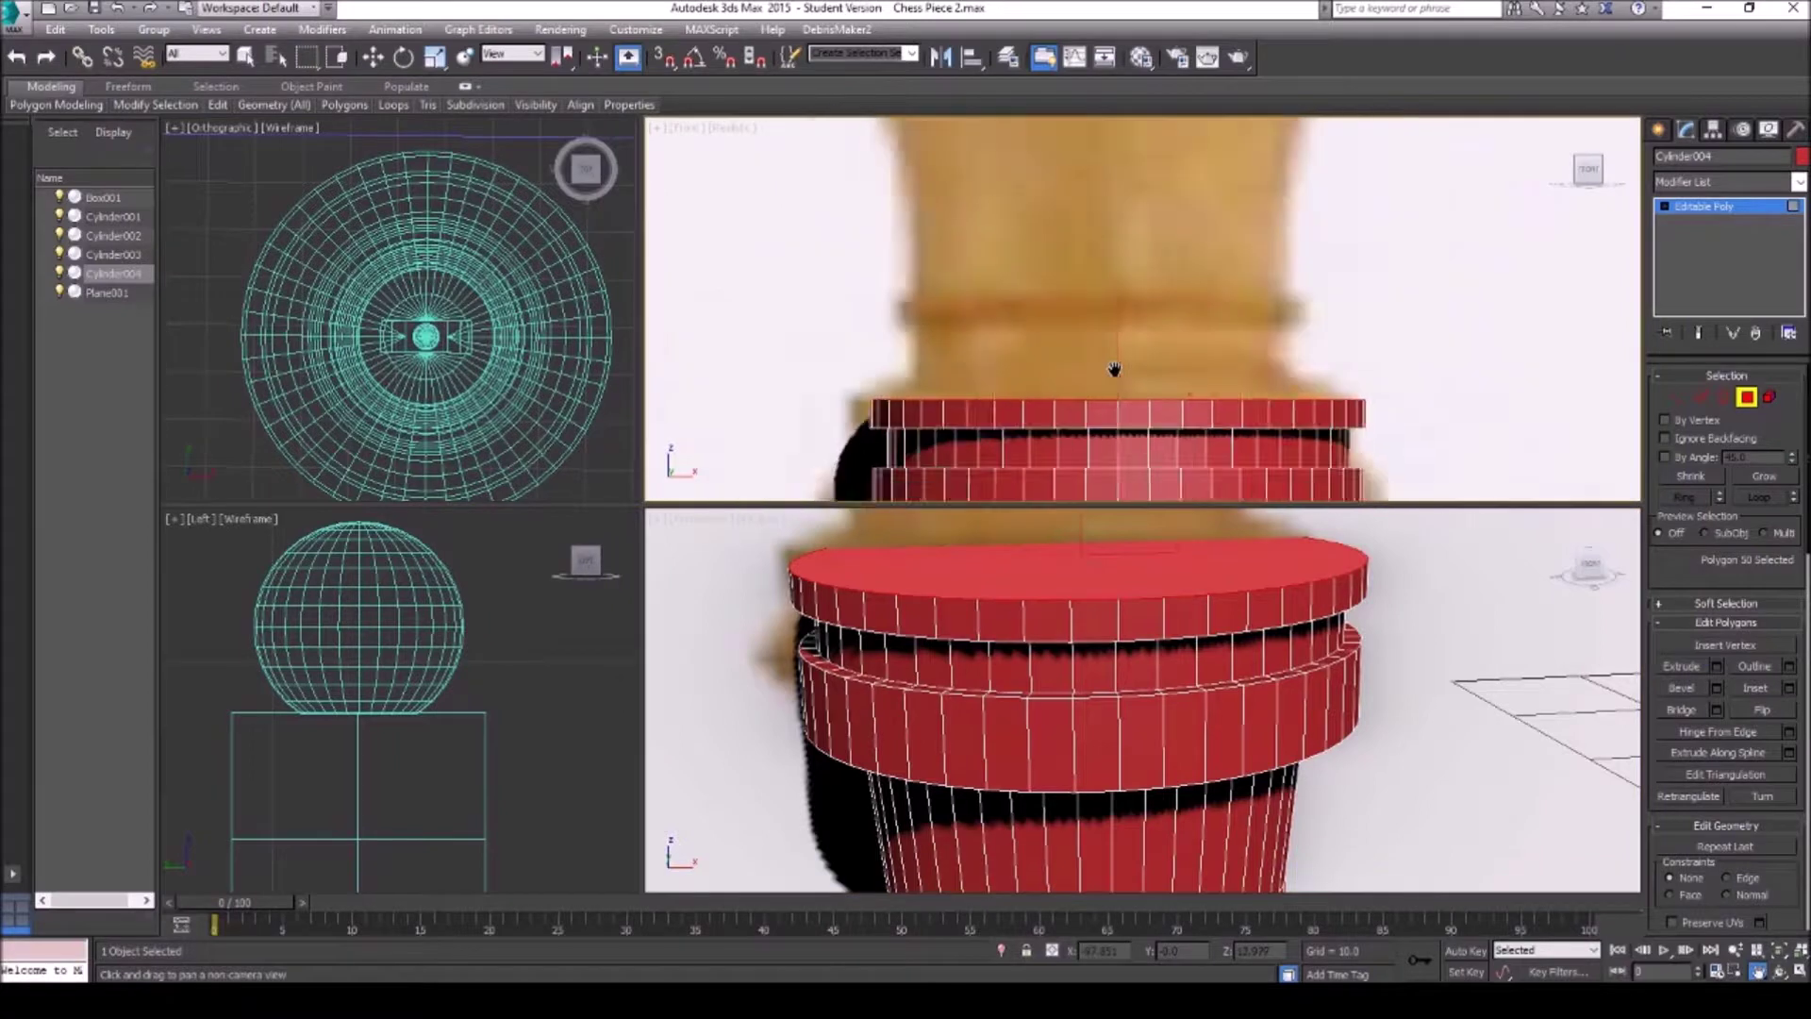
{"action": "scroll", "coordinate": [1114, 390], "scroll_direction": "up", "scroll_amount": 2}
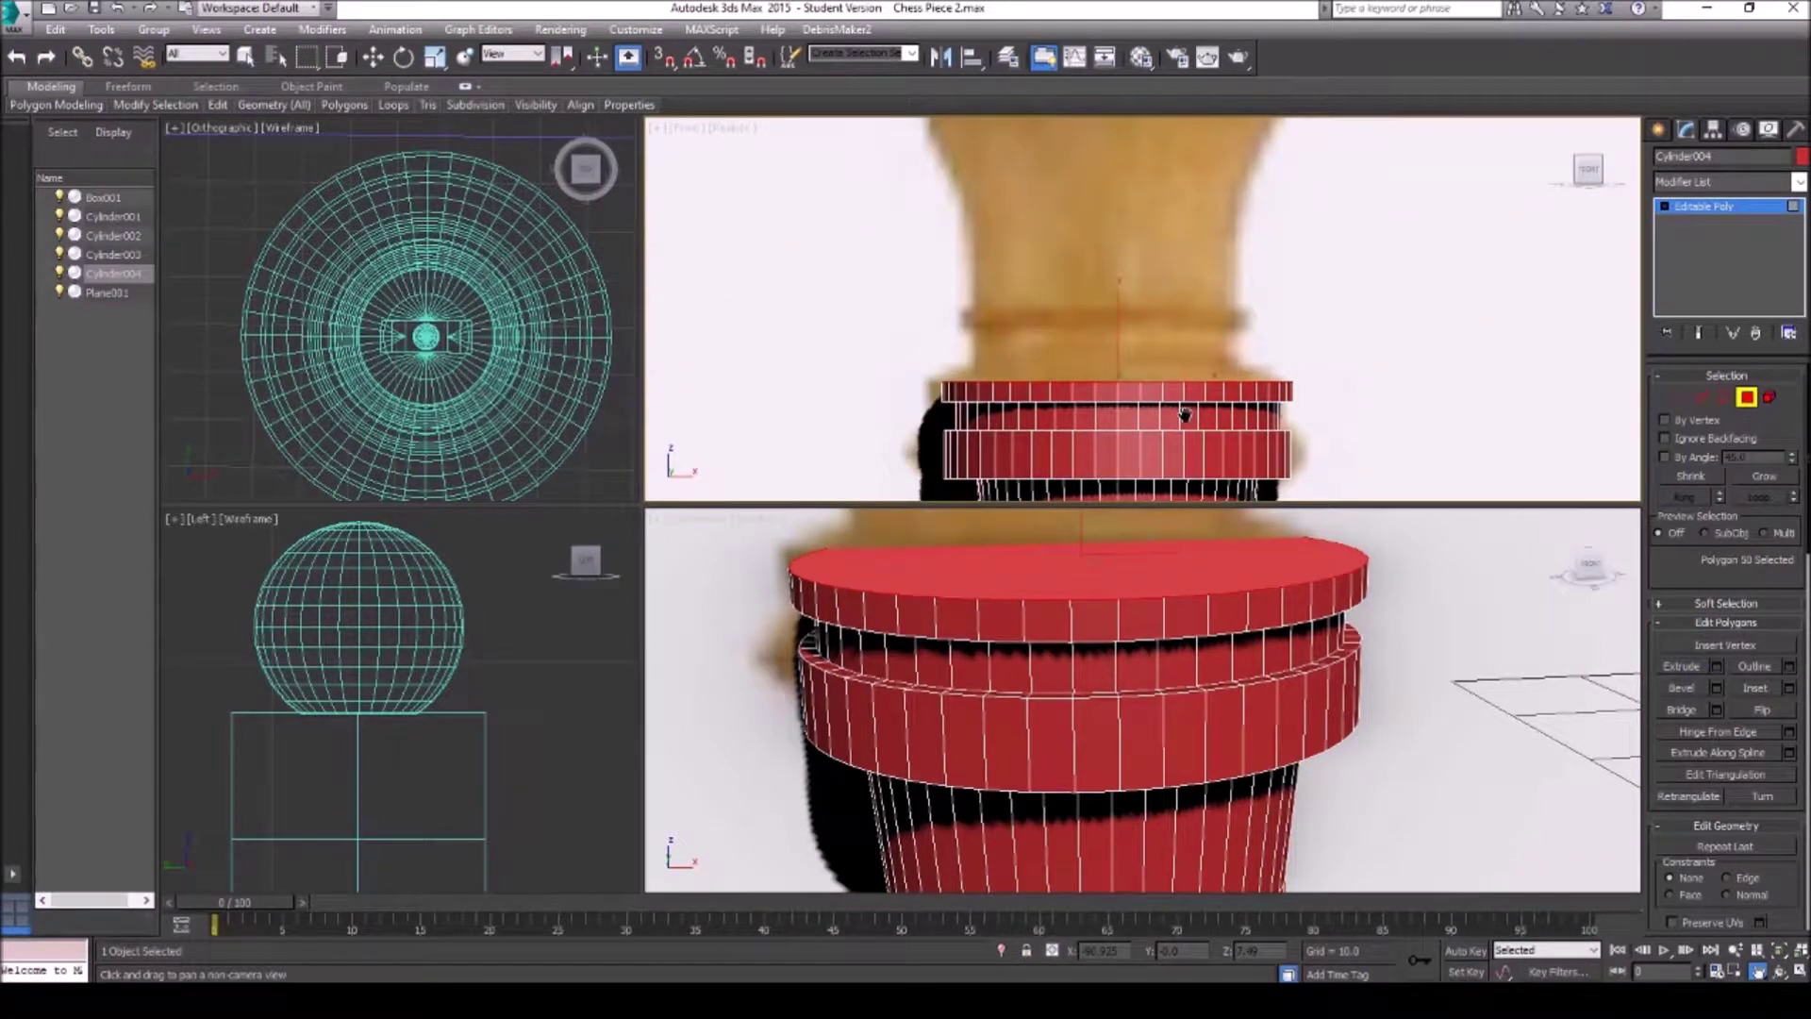
{"action": "left_click_drag", "start_coordinate": [1161, 558], "coordinate": [1088, 660]}
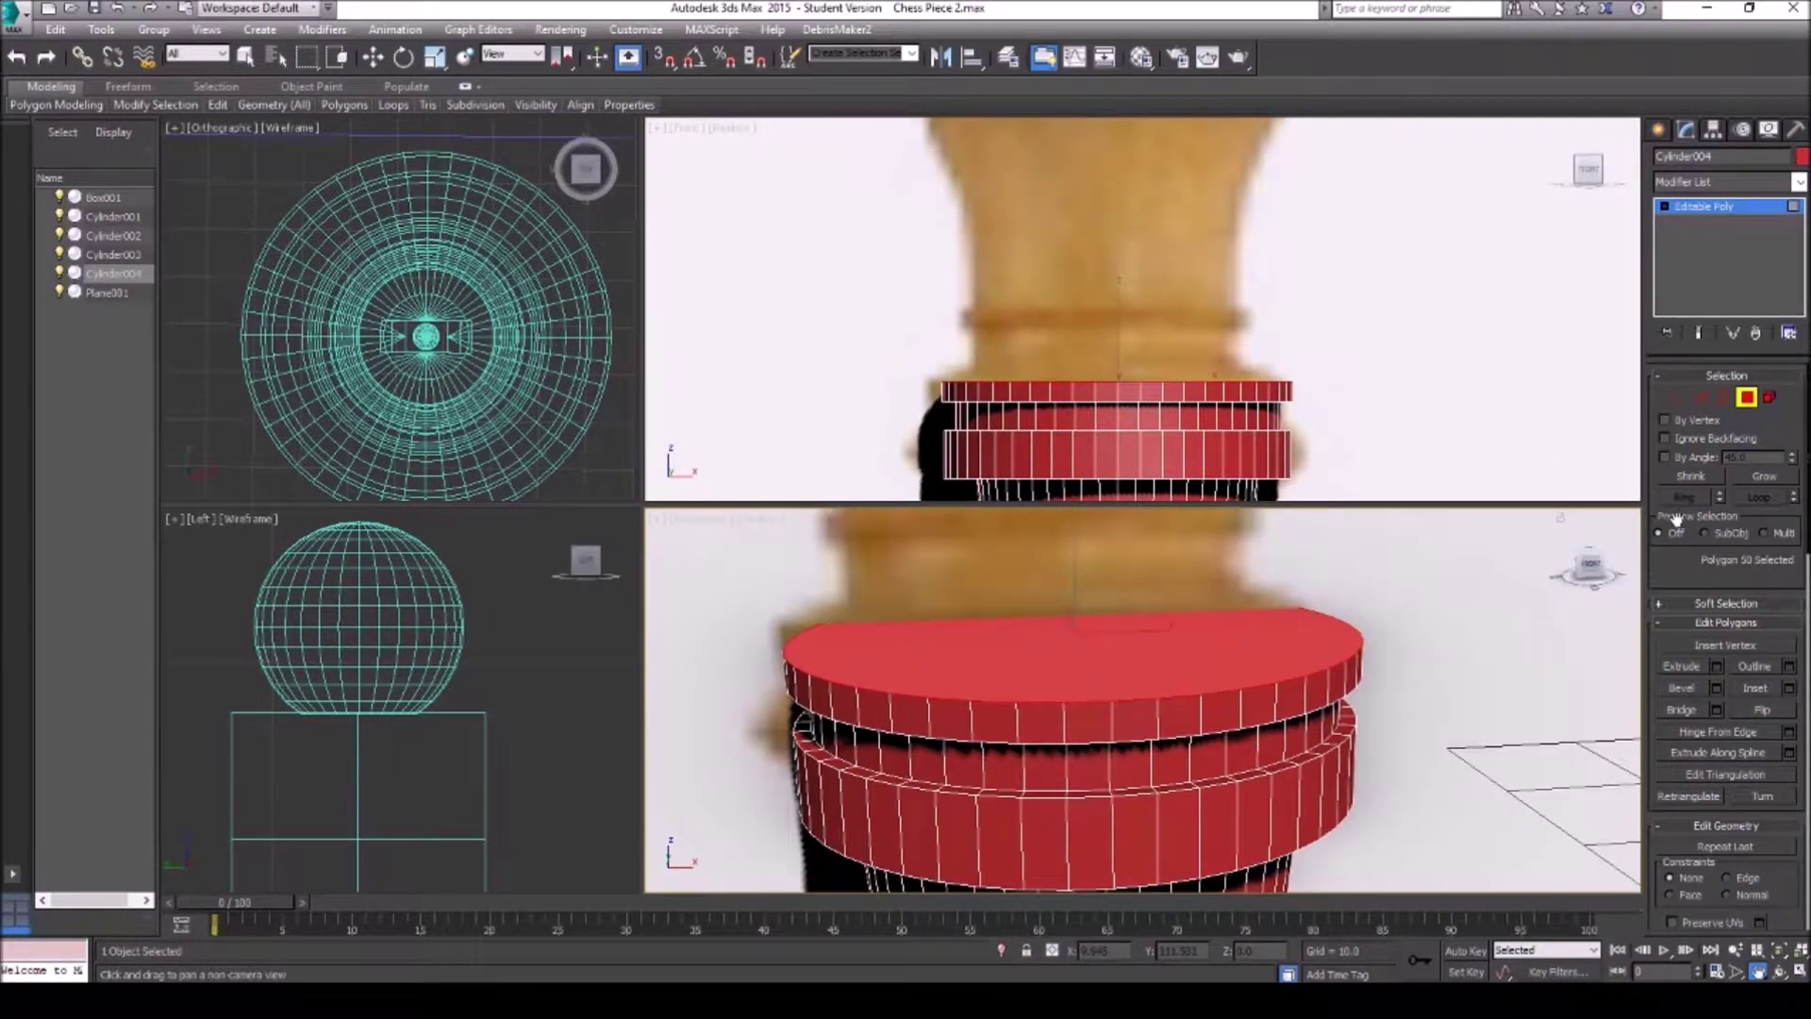
{"action": "left_click", "coordinate": [1681, 667]}
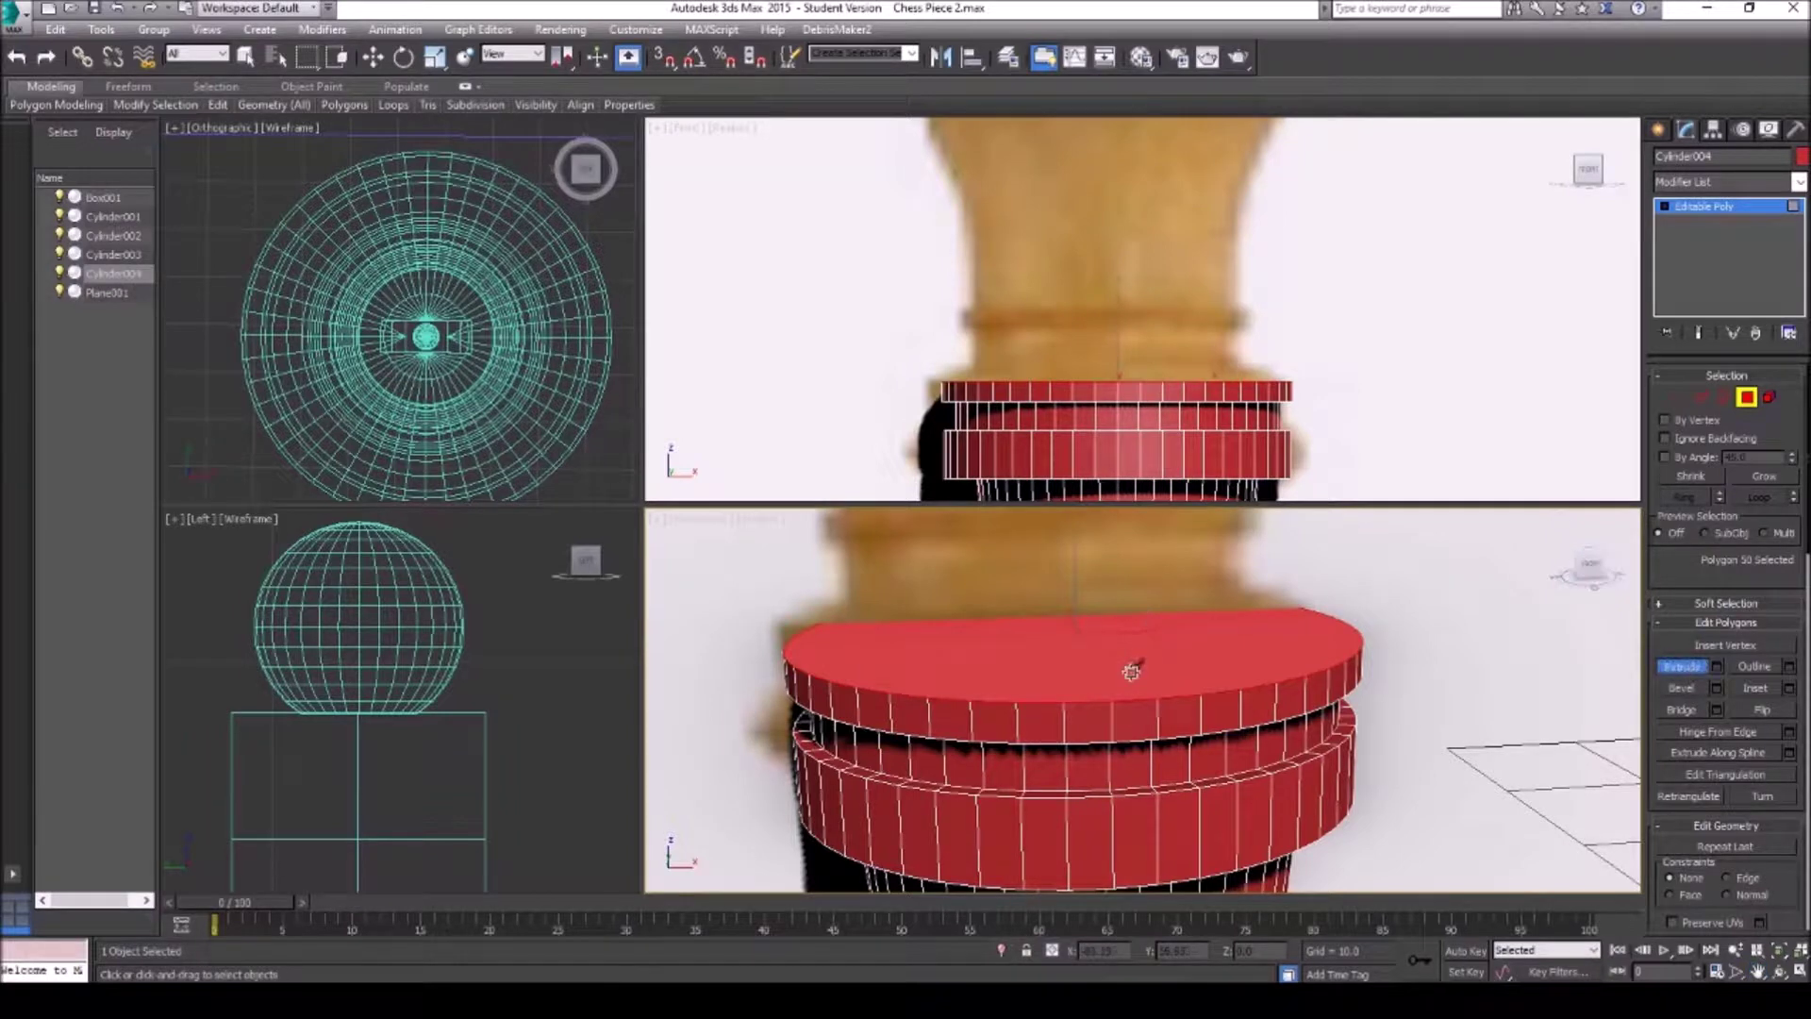
{"action": "left_click_drag", "start_coordinate": [1132, 667], "coordinate": [1144, 671]}
{"action": "left_click", "coordinate": [1682, 399]}
{"action": "scroll", "coordinate": [1102, 393], "scroll_direction": "up", "scroll_amount": 2}
{"action": "left_click_drag", "start_coordinate": [817, 303], "coordinate": [1464, 382]}
{"action": "left_click_drag", "start_coordinate": [1124, 321], "coordinate": [1125, 327]}
Scale the second ring's new top polygon slightly inward, leaving a narrow rim around it
{"action": "key", "text": "4"}
{"action": "right_click", "coordinate": [1231, 661]}
{"action": "left_click", "coordinate": [1264, 723]}
{"action": "left_click_drag", "start_coordinate": [1052, 644], "coordinate": [1050, 638]}
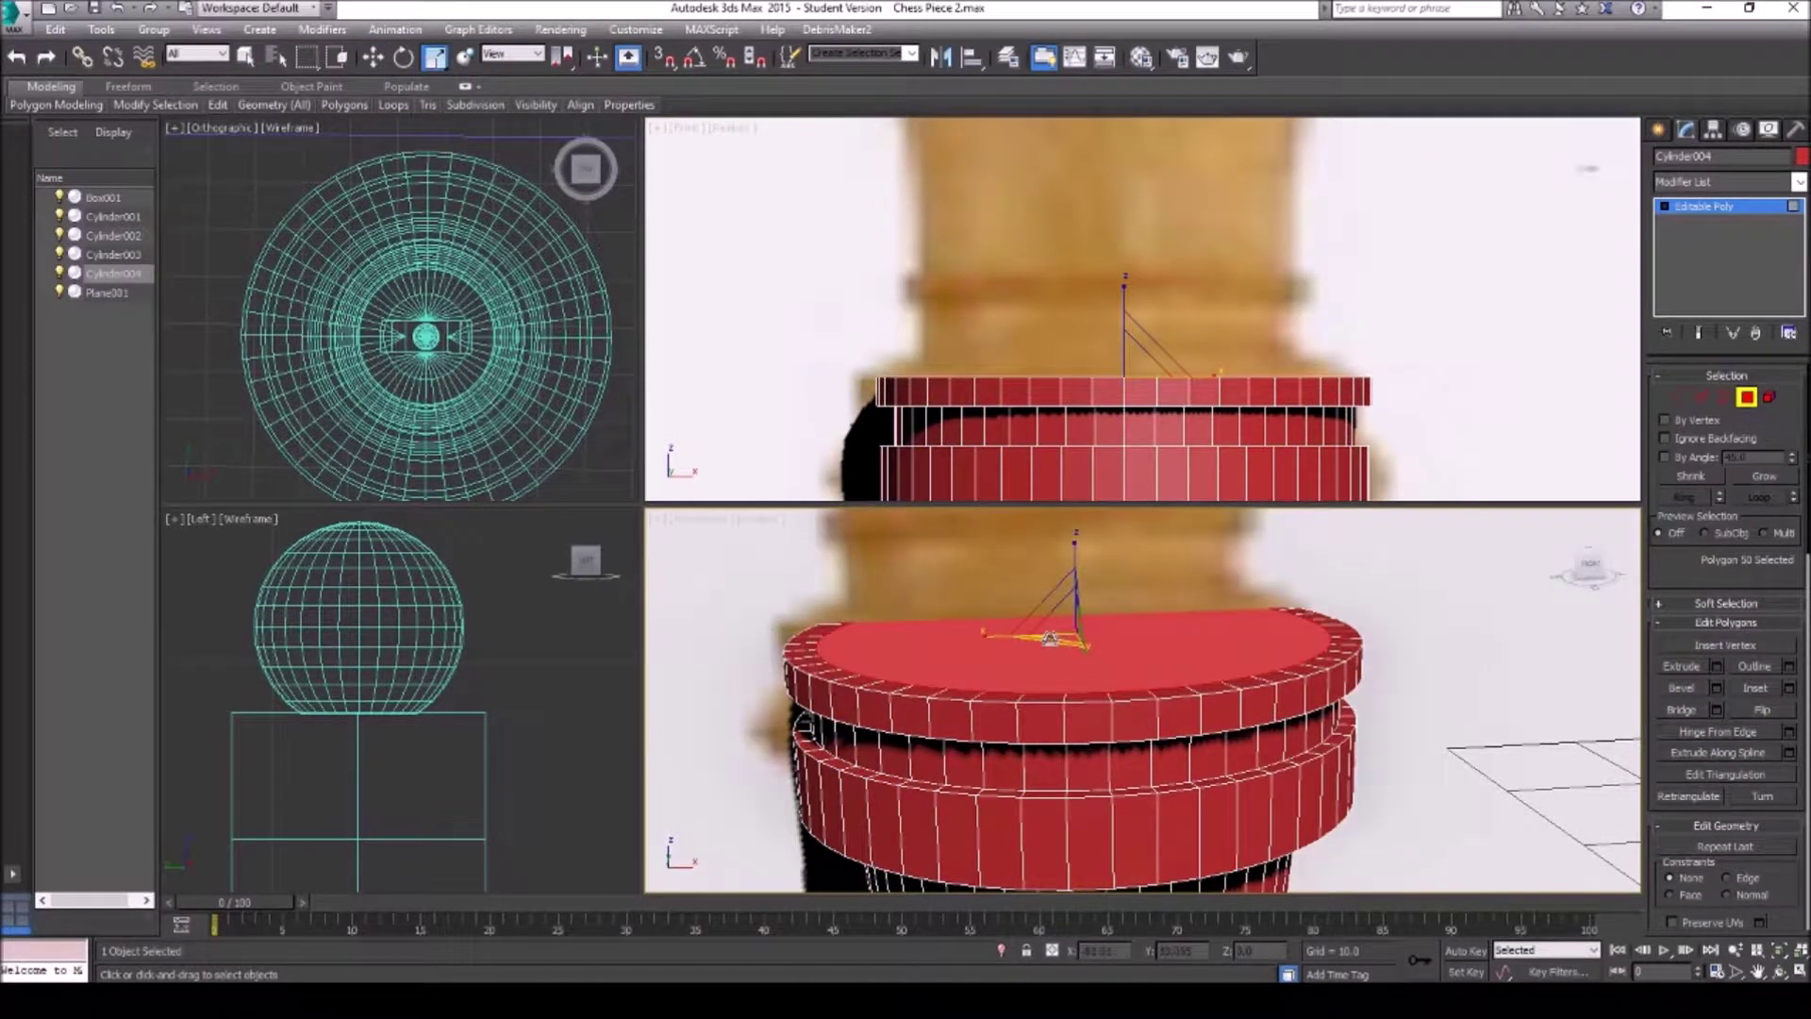
Bevel the top face upward and inward into a sloped shoulder, and raise it as a straight-sided neck up to the thin moulding
{"action": "left_click", "coordinate": [1681, 688]}
{"action": "left_click_drag", "start_coordinate": [1152, 647], "coordinate": [1141, 648]}
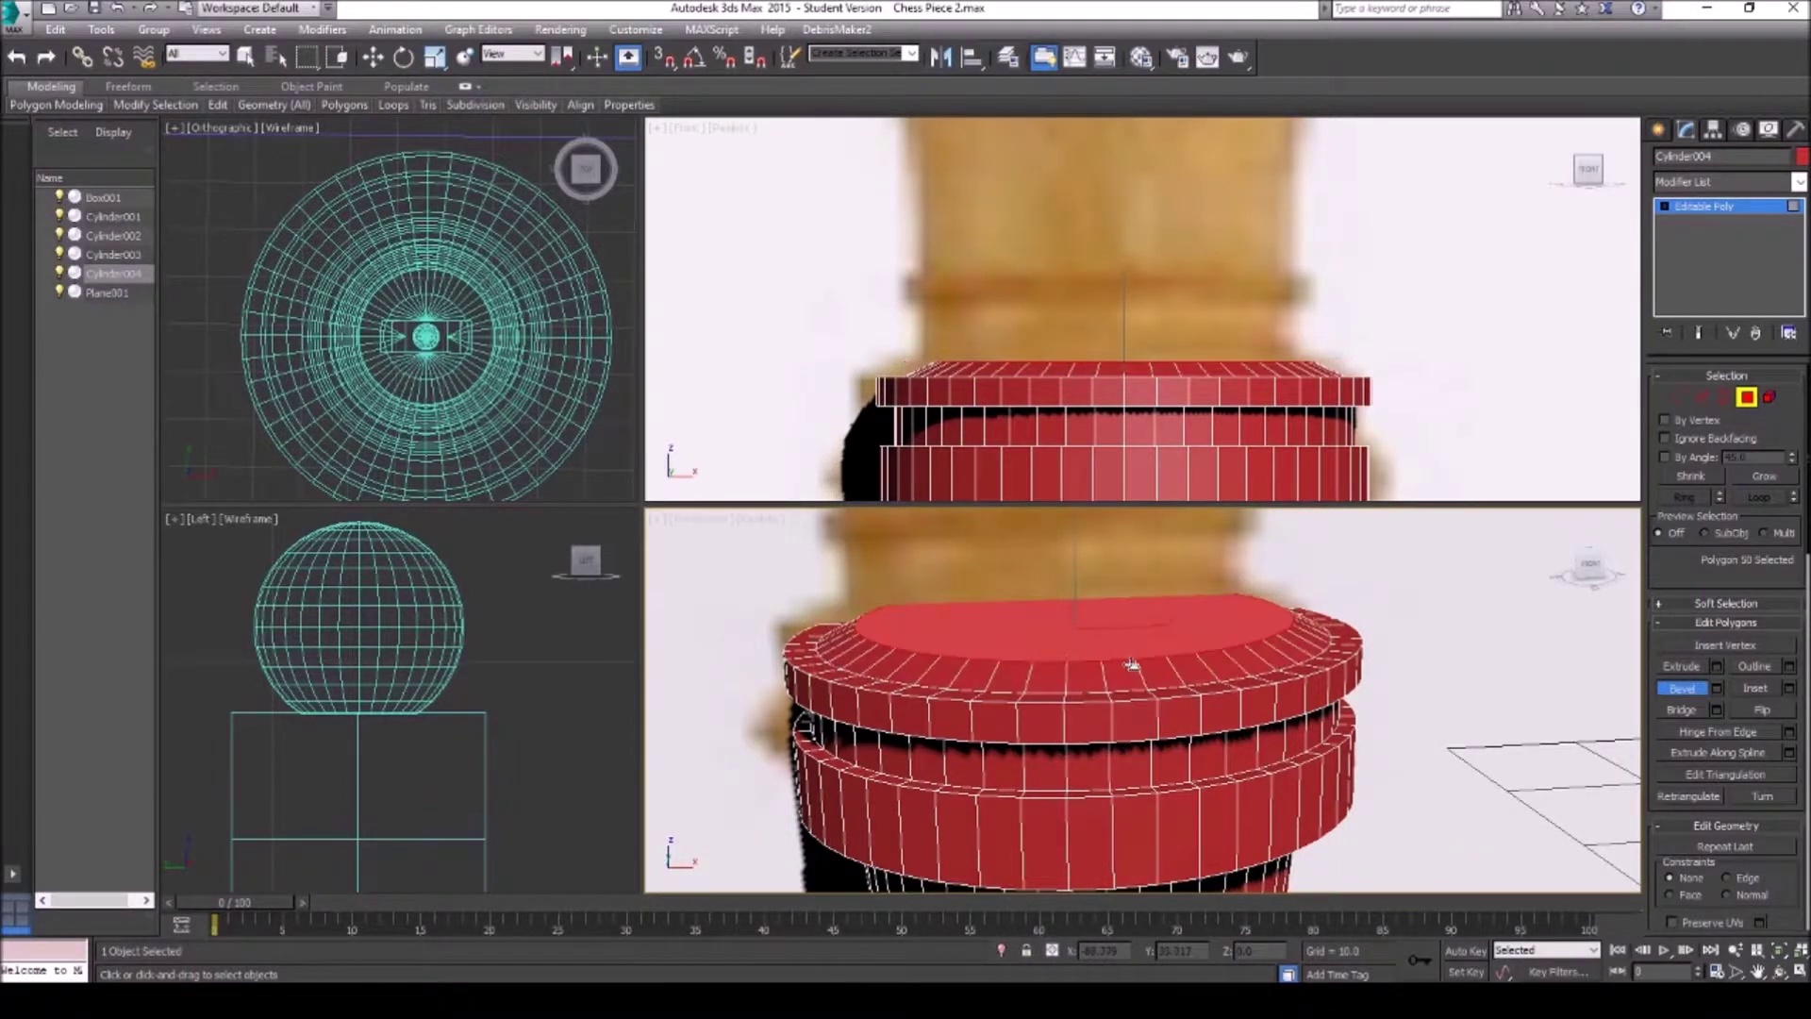
{"action": "left_click", "coordinate": [1125, 661]}
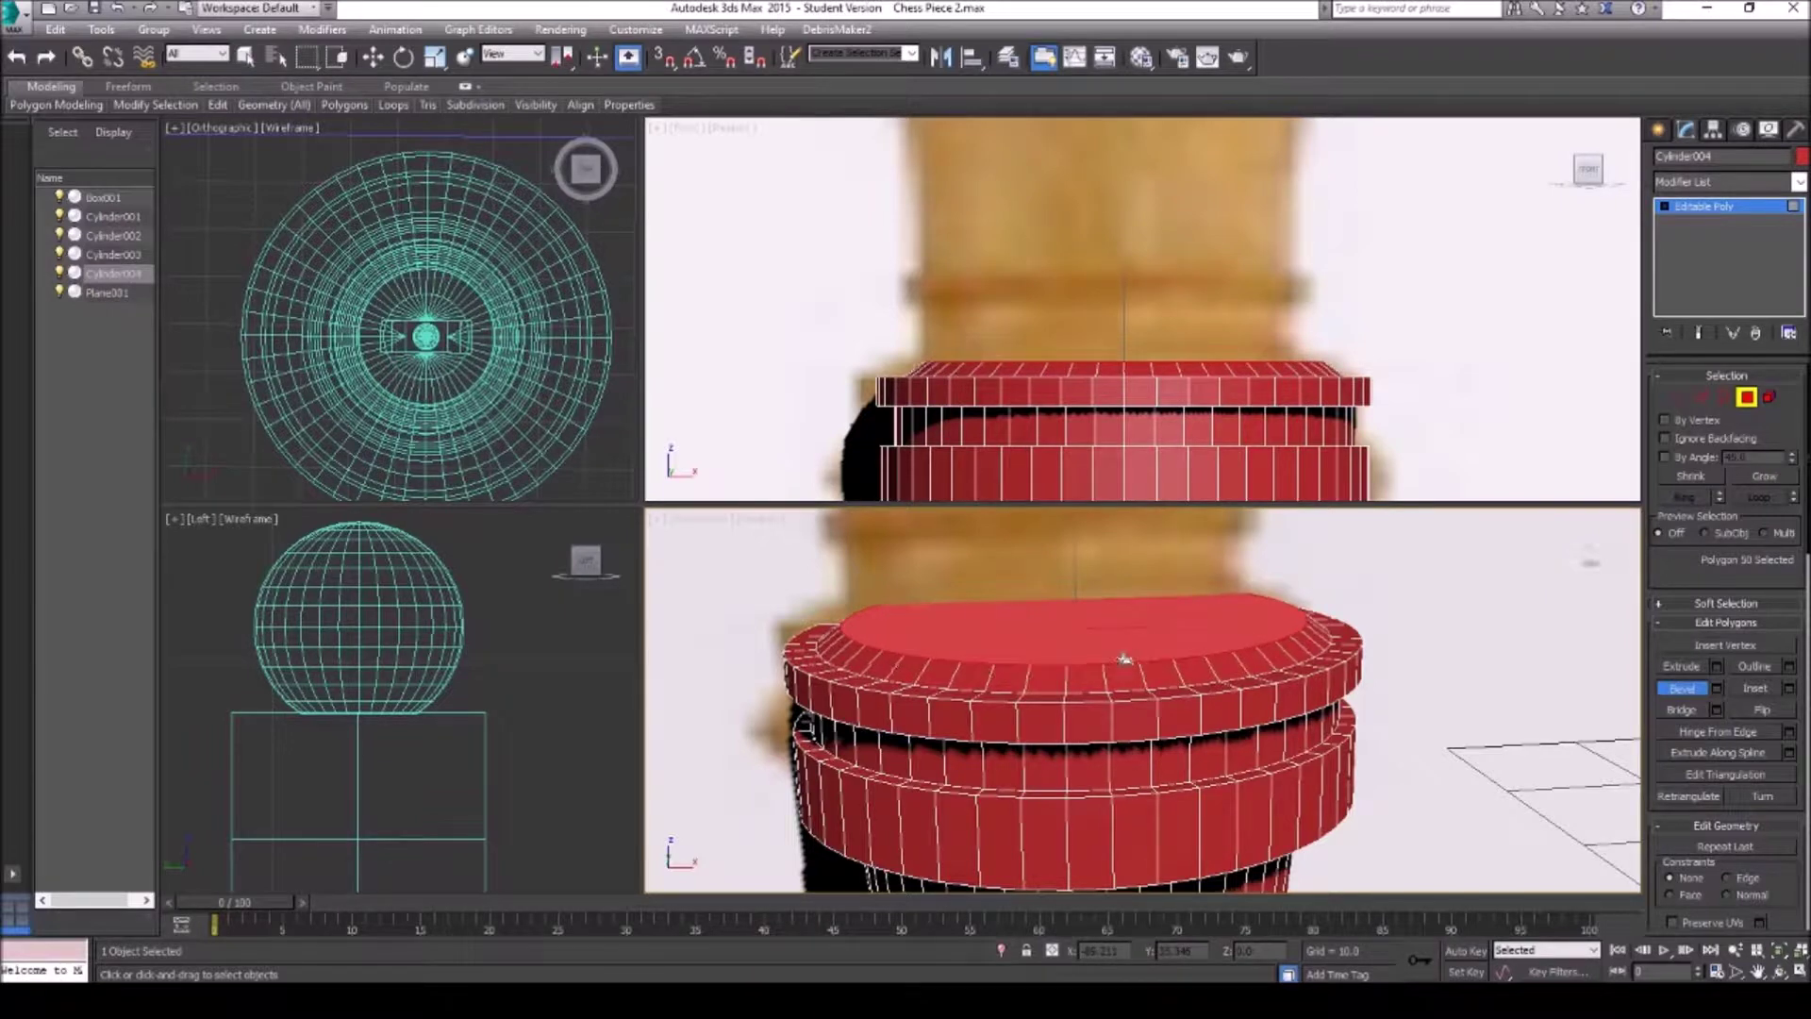
{"action": "left_click_drag", "start_coordinate": [1104, 648], "coordinate": [1103, 620]}
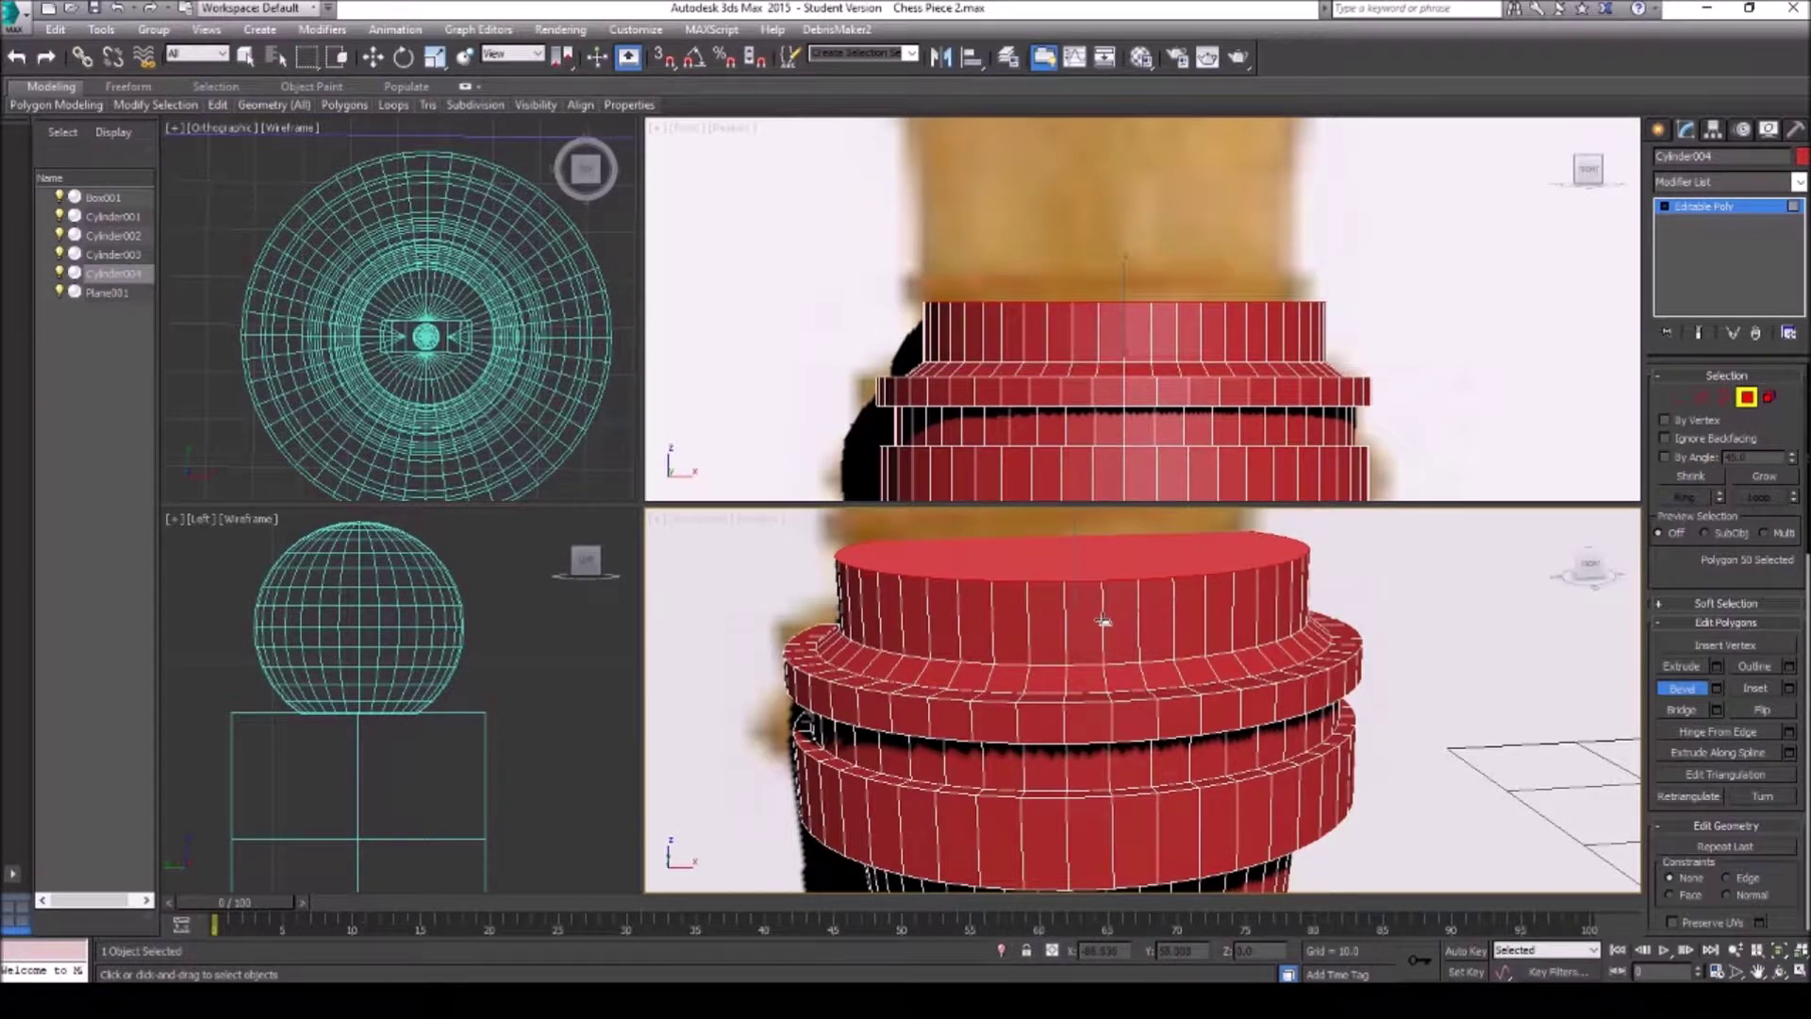
Extrude the neck's top face slightly and lower the new top vertices onto the neck's upper edge
{"action": "left_click", "coordinate": [1682, 666]}
{"action": "left_click_drag", "start_coordinate": [1173, 572], "coordinate": [1173, 568]}
{"action": "left_click", "coordinate": [1679, 396]}
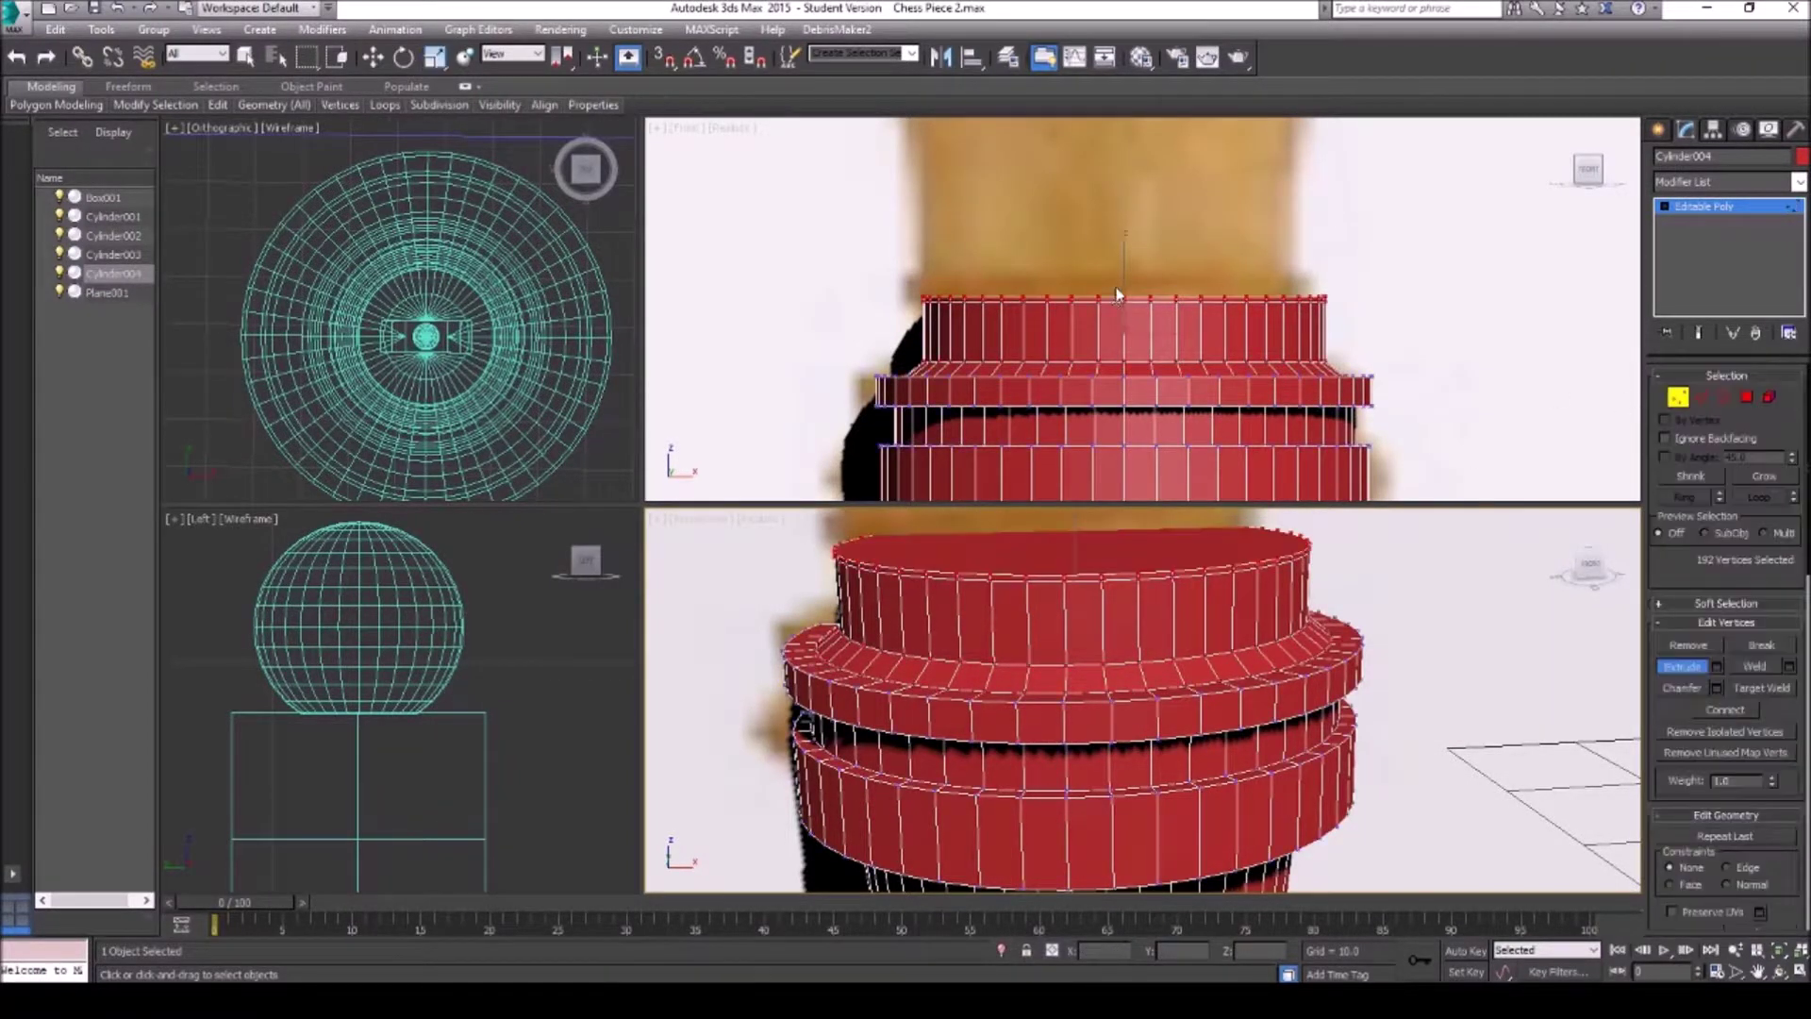
{"action": "scroll", "coordinate": [1117, 285], "scroll_direction": "up", "scroll_amount": 4}
{"action": "left_click_drag", "start_coordinate": [732, 230], "coordinate": [1571, 311]}
{"action": "key", "text": "w"}
{"action": "left_click_drag", "start_coordinate": [1148, 248], "coordinate": [1148, 256]}
Scale the neck's top polygon outward into a flange for the thin moulding below the crown
{"action": "right_click", "coordinate": [1139, 558]}
{"action": "right_click", "coordinate": [1141, 562]}
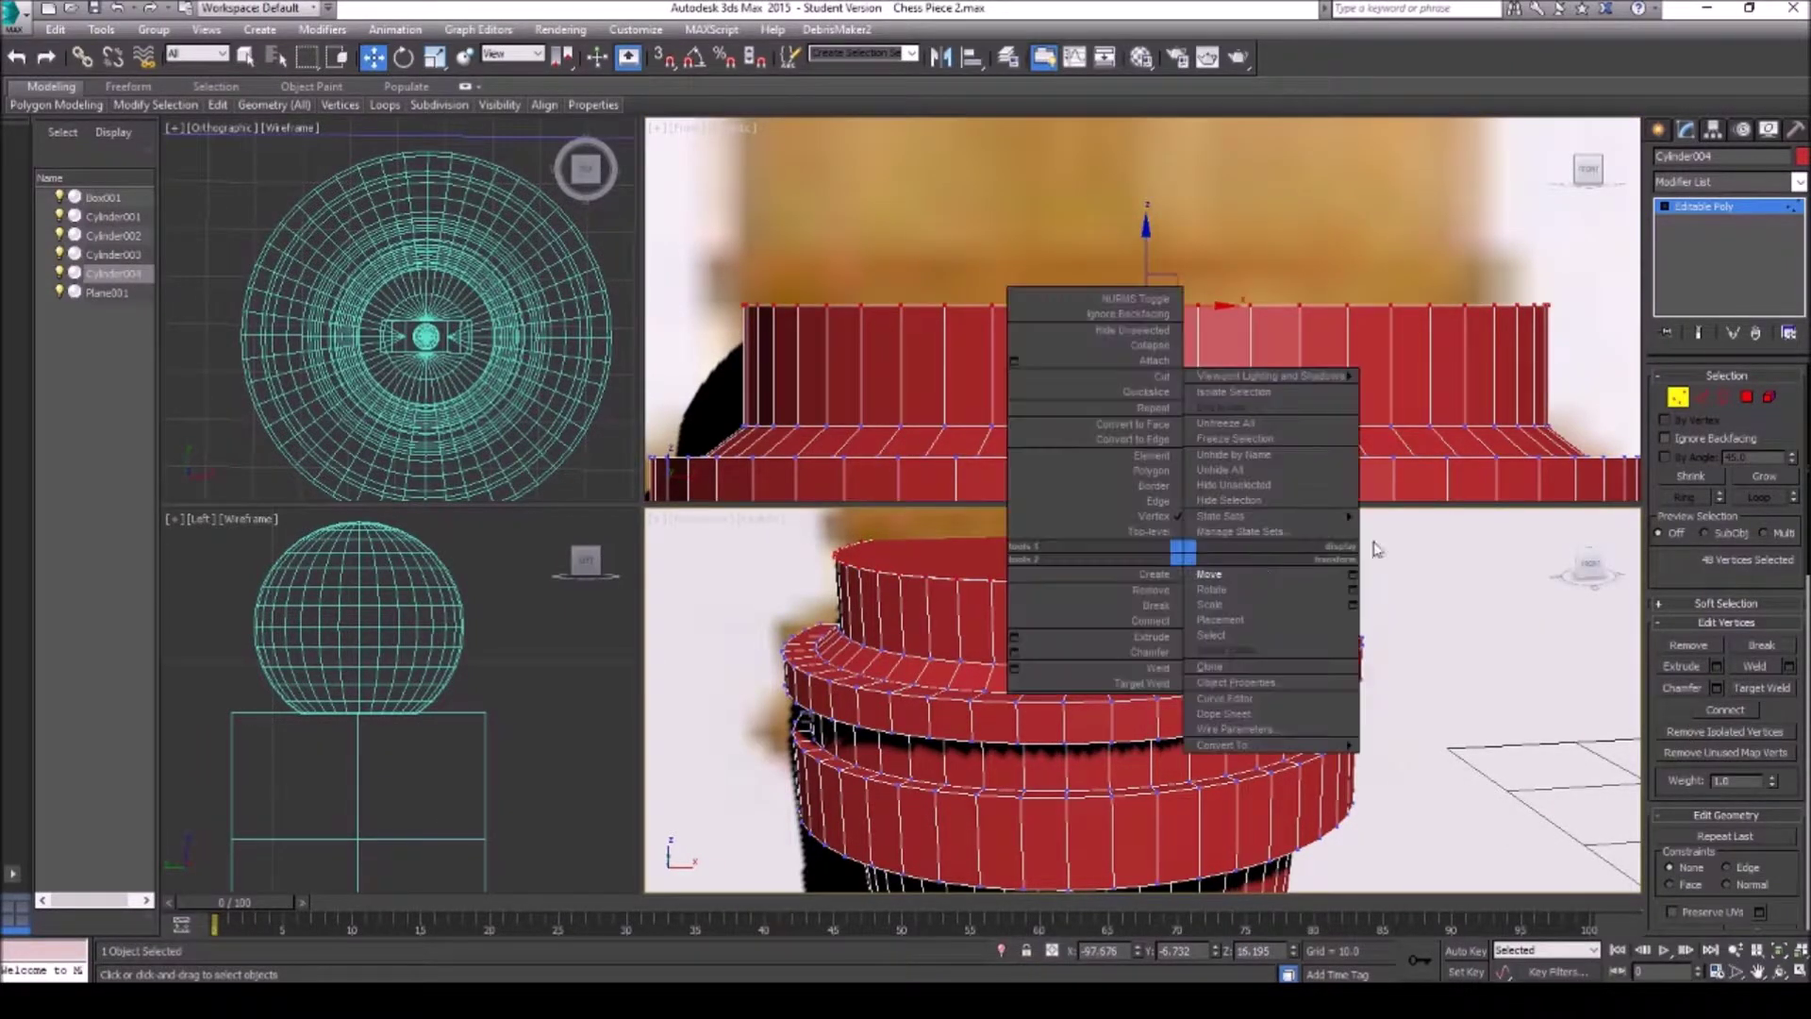
{"action": "left_click", "coordinate": [1747, 397]}
{"action": "right_click", "coordinate": [1151, 562]}
{"action": "left_click", "coordinate": [1179, 614]}
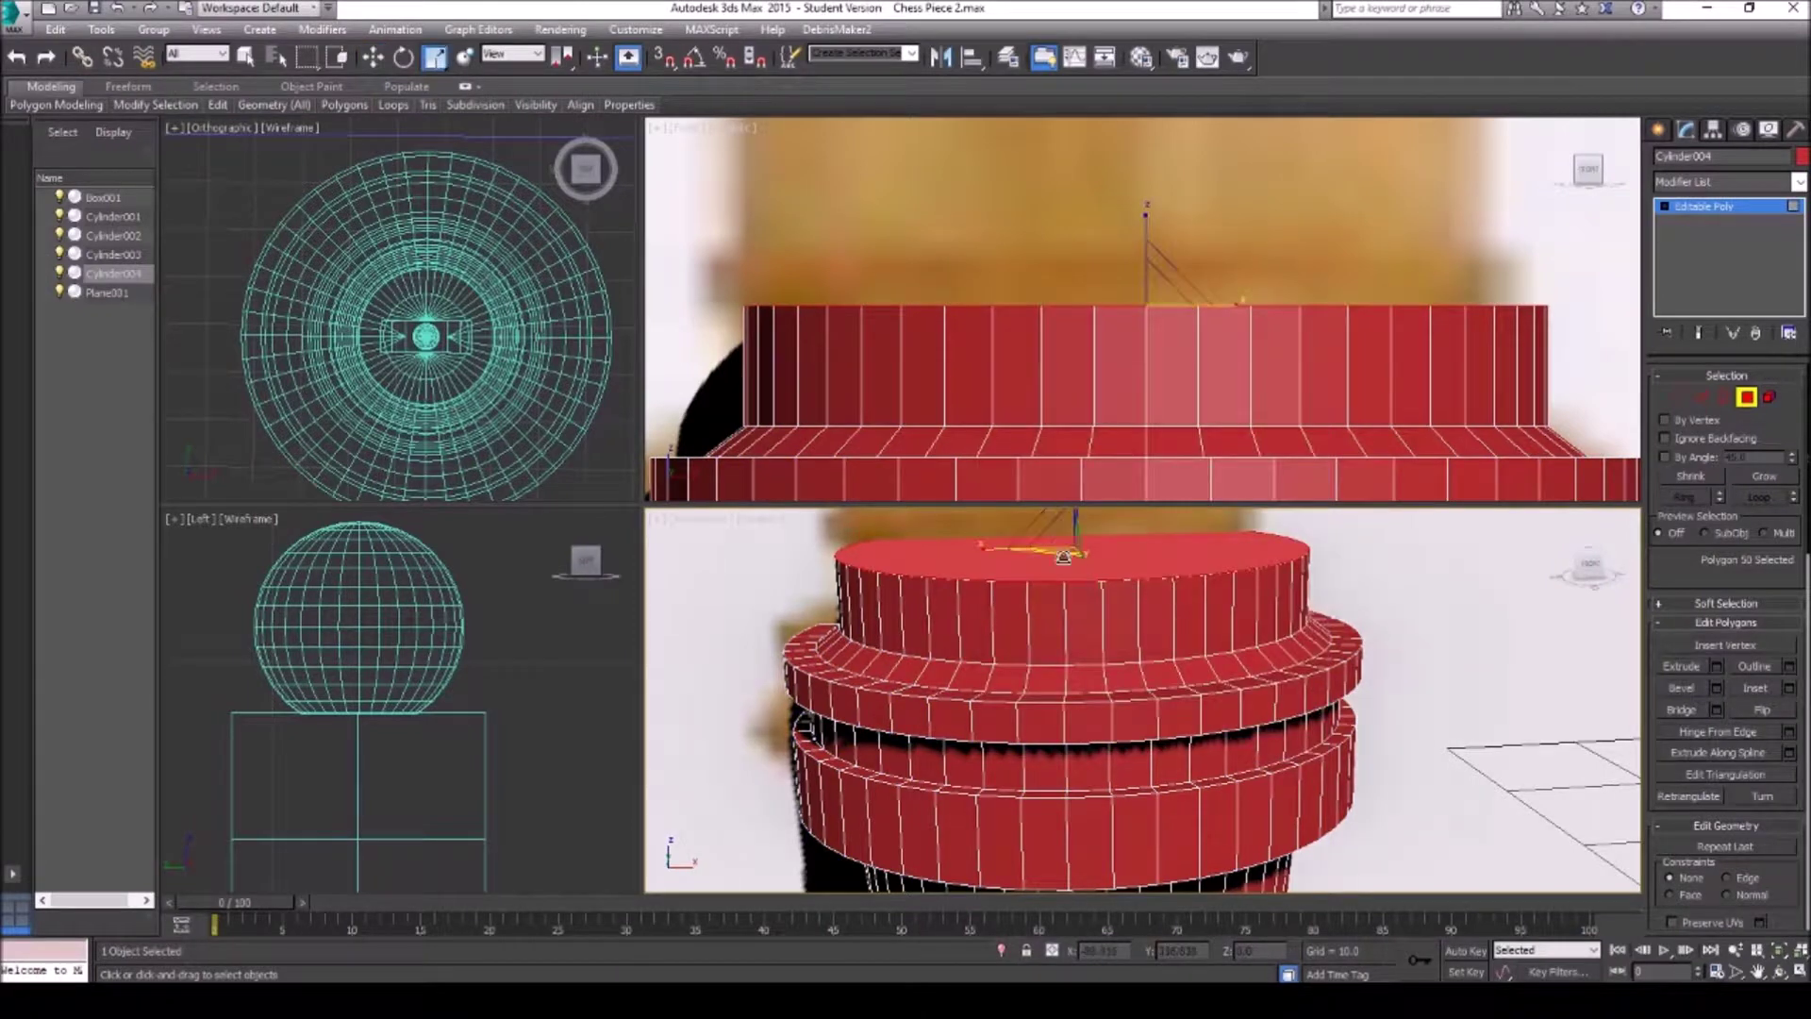
{"action": "scroll", "coordinate": [1067, 549], "scroll_direction": "up", "scroll_amount": 6}
{"action": "left_click_drag", "start_coordinate": [1067, 549], "coordinate": [1070, 547]}
Scale the flange face down to 97 percent in X and Y to match the thin moulding's width in the reference
{"action": "left_click", "coordinate": [1758, 972]}
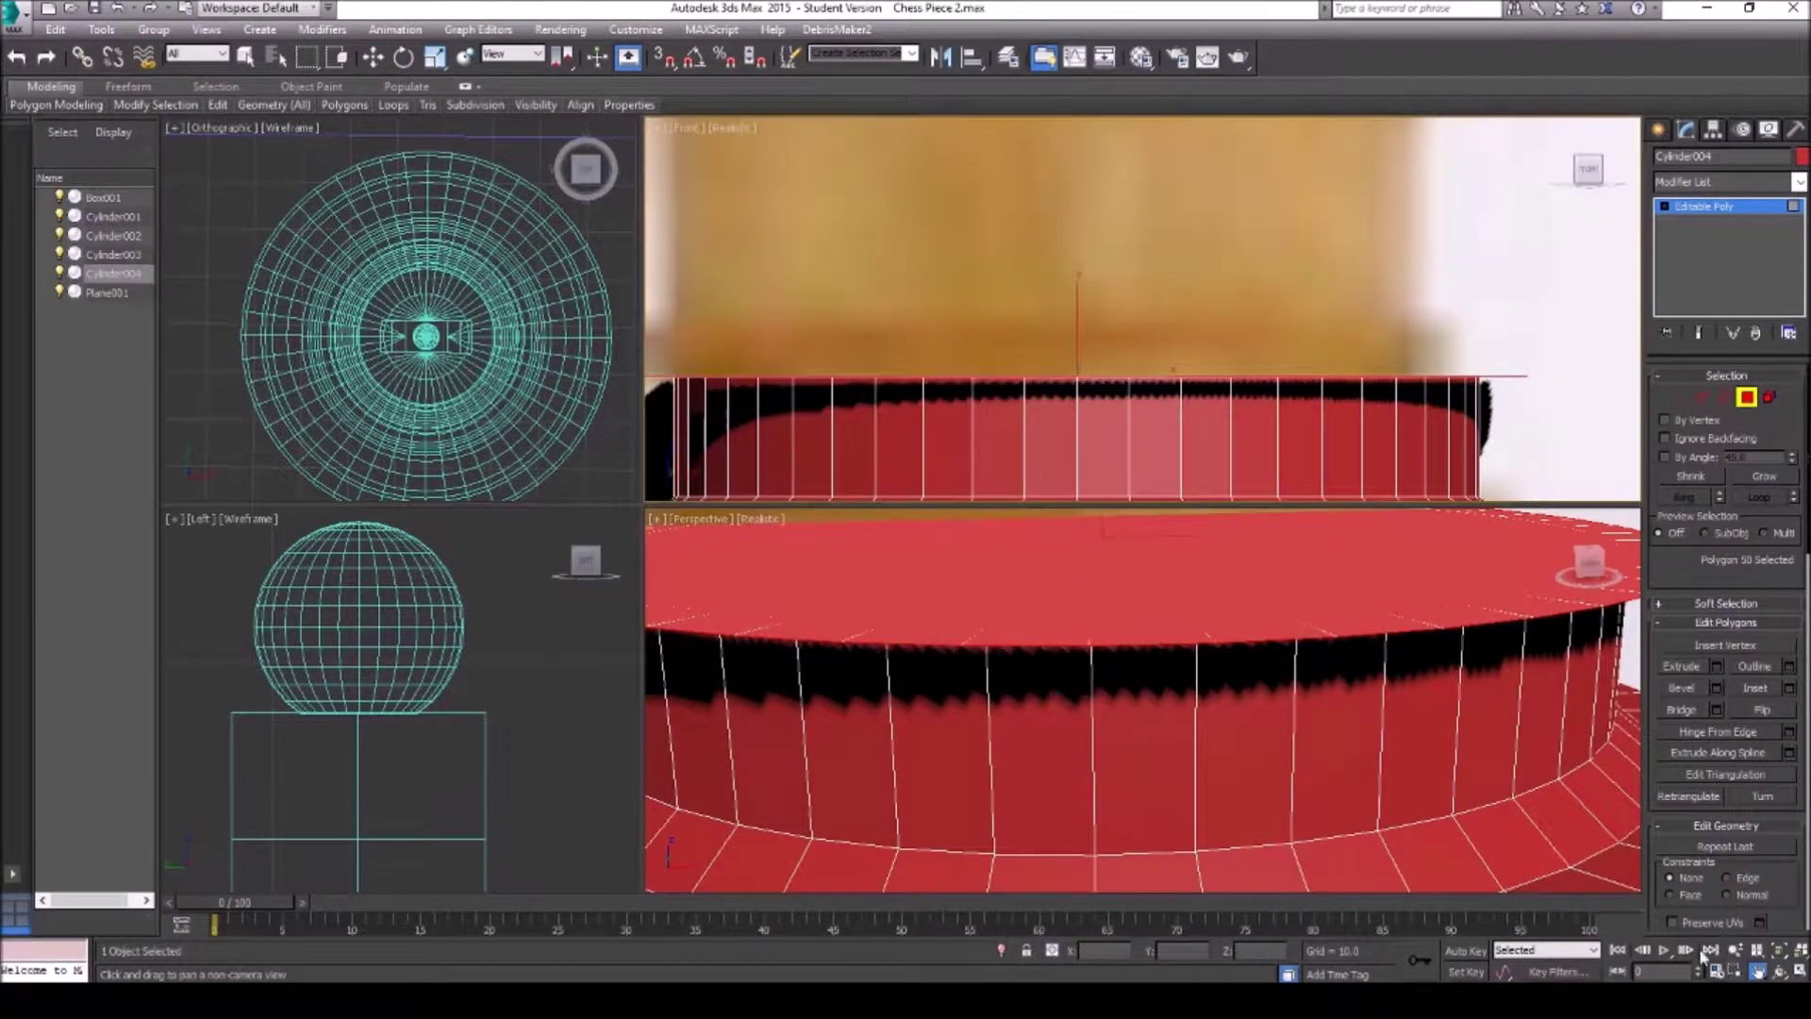
{"action": "scroll", "coordinate": [469, 313], "scroll_direction": "down", "scroll_amount": 5}
{"action": "left_click_drag", "start_coordinate": [469, 312], "coordinate": [405, 317]}
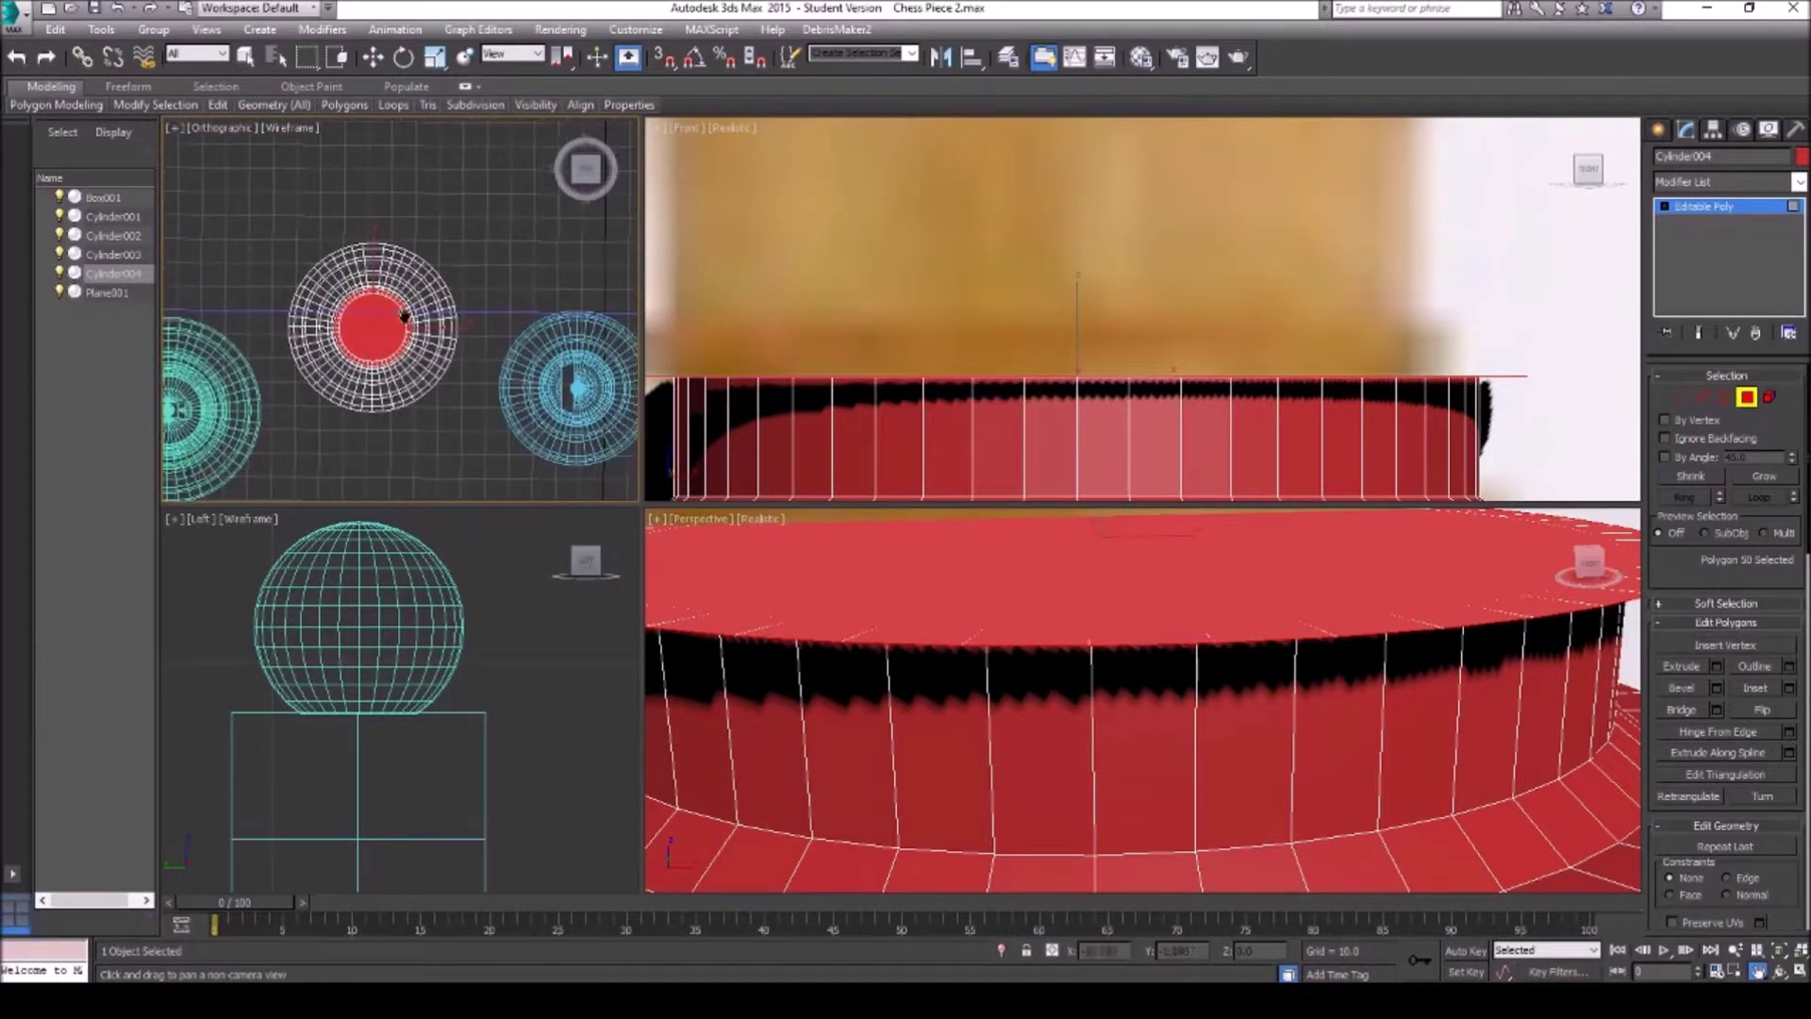
{"action": "scroll", "coordinate": [408, 349], "scroll_direction": "up", "scroll_amount": 7}
{"action": "scroll", "coordinate": [339, 311], "scroll_direction": "up", "scroll_amount": 3}
{"action": "key", "text": "r"}
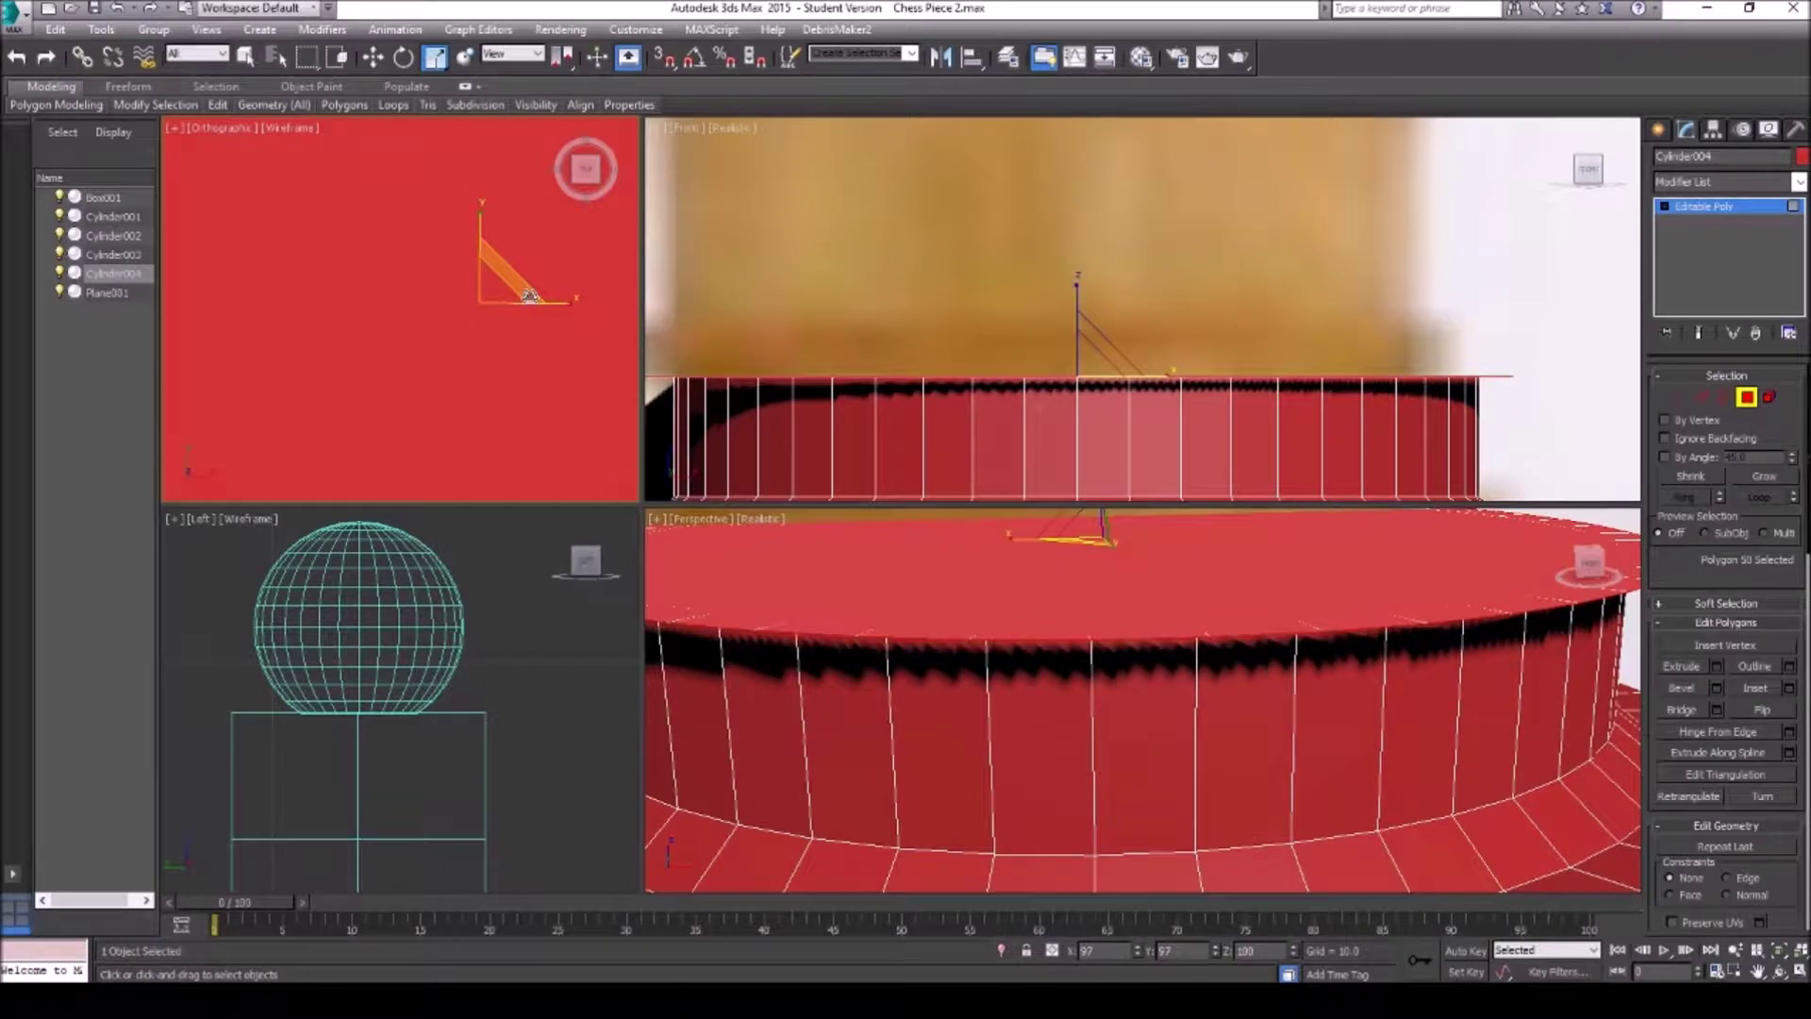
Extrude the flange face upward to form the thin ring moulding below the crown
{"action": "middle_click_drag", "start_coordinate": [907, 498], "coordinate": [987, 492]}
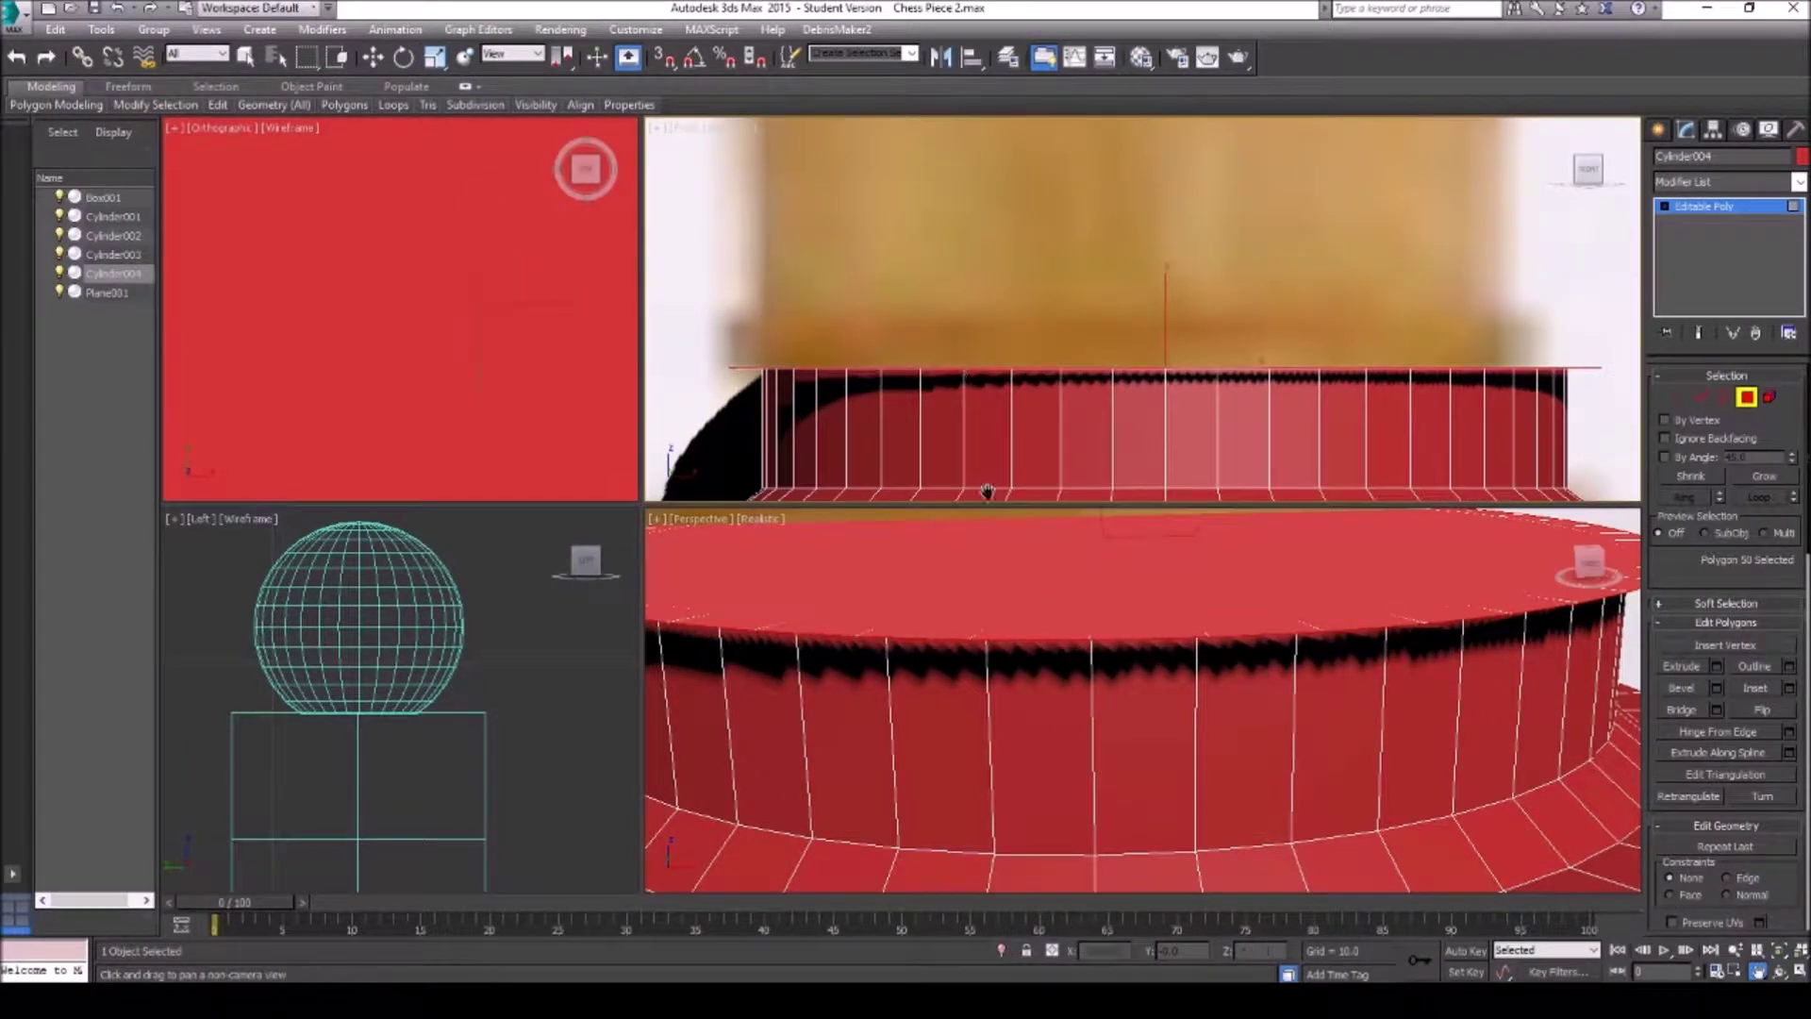
{"action": "left_click", "coordinate": [1681, 666]}
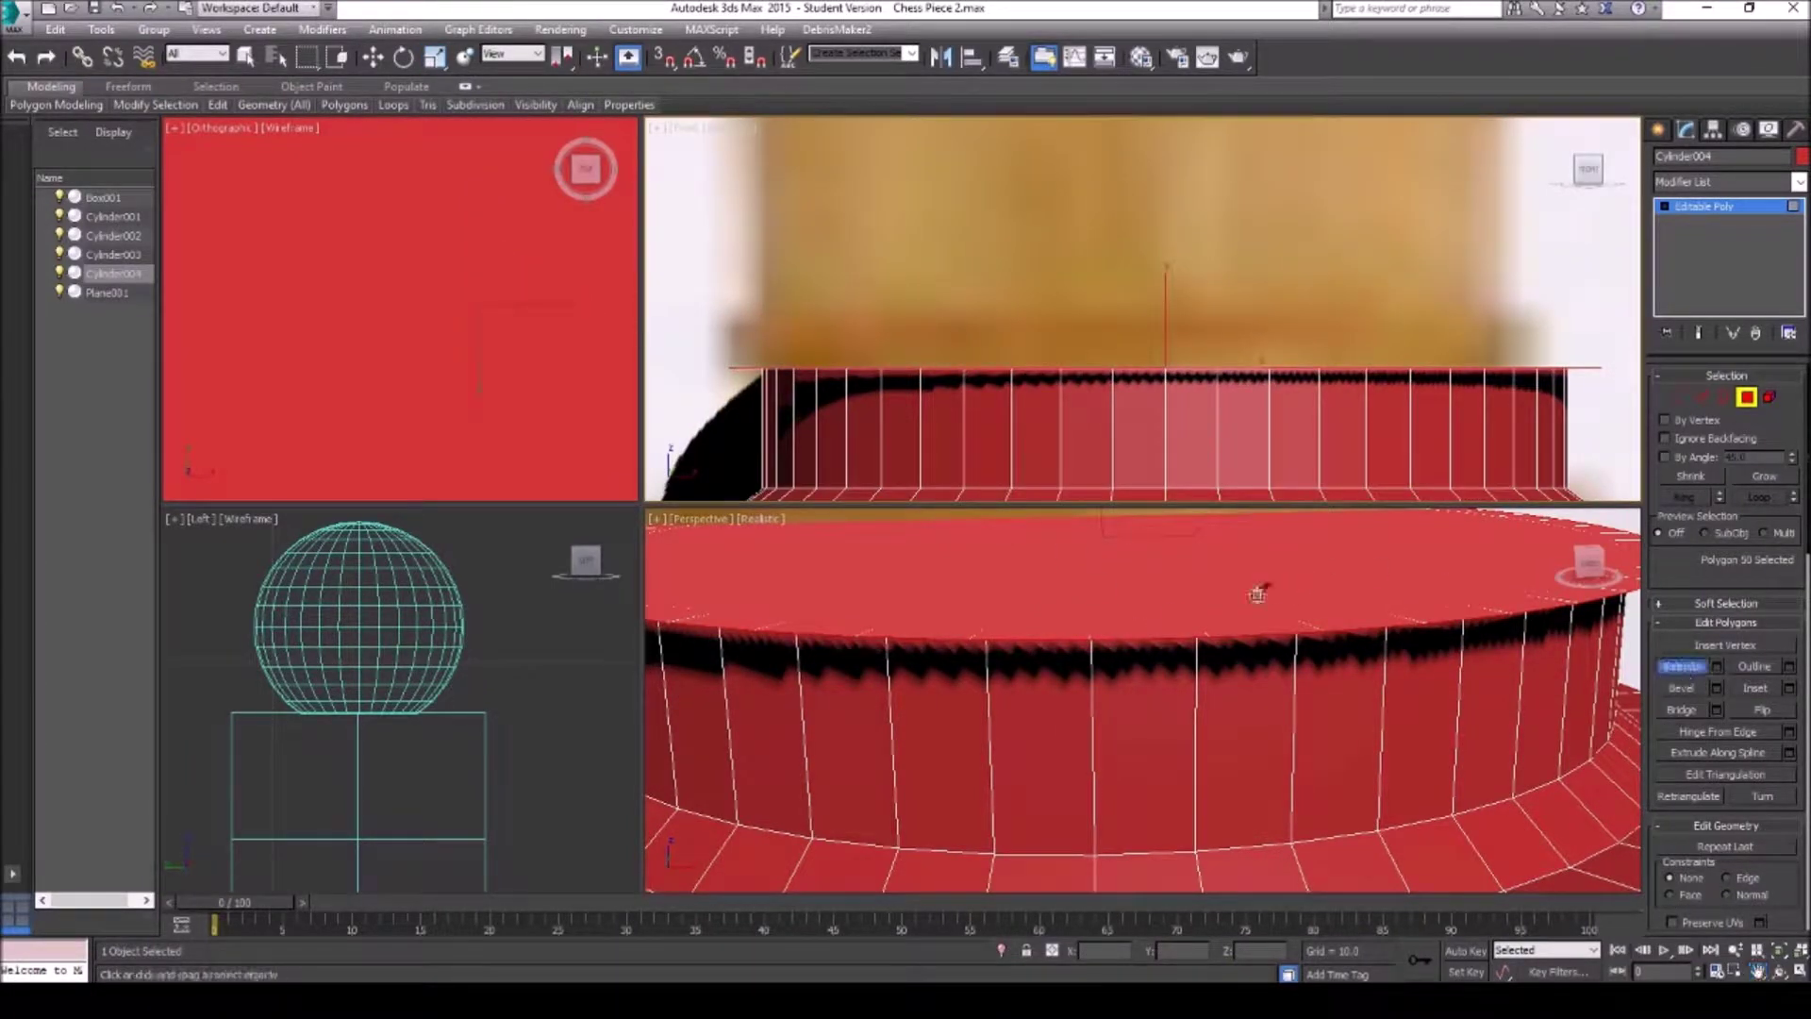
{"action": "left_click_drag", "start_coordinate": [1215, 579], "coordinate": [1204, 790]}
Inset the thin ring's top face to leave a narrow rim around its edge
{"action": "left_click", "coordinate": [1758, 971]}
{"action": "right_click", "coordinate": [1129, 604]}
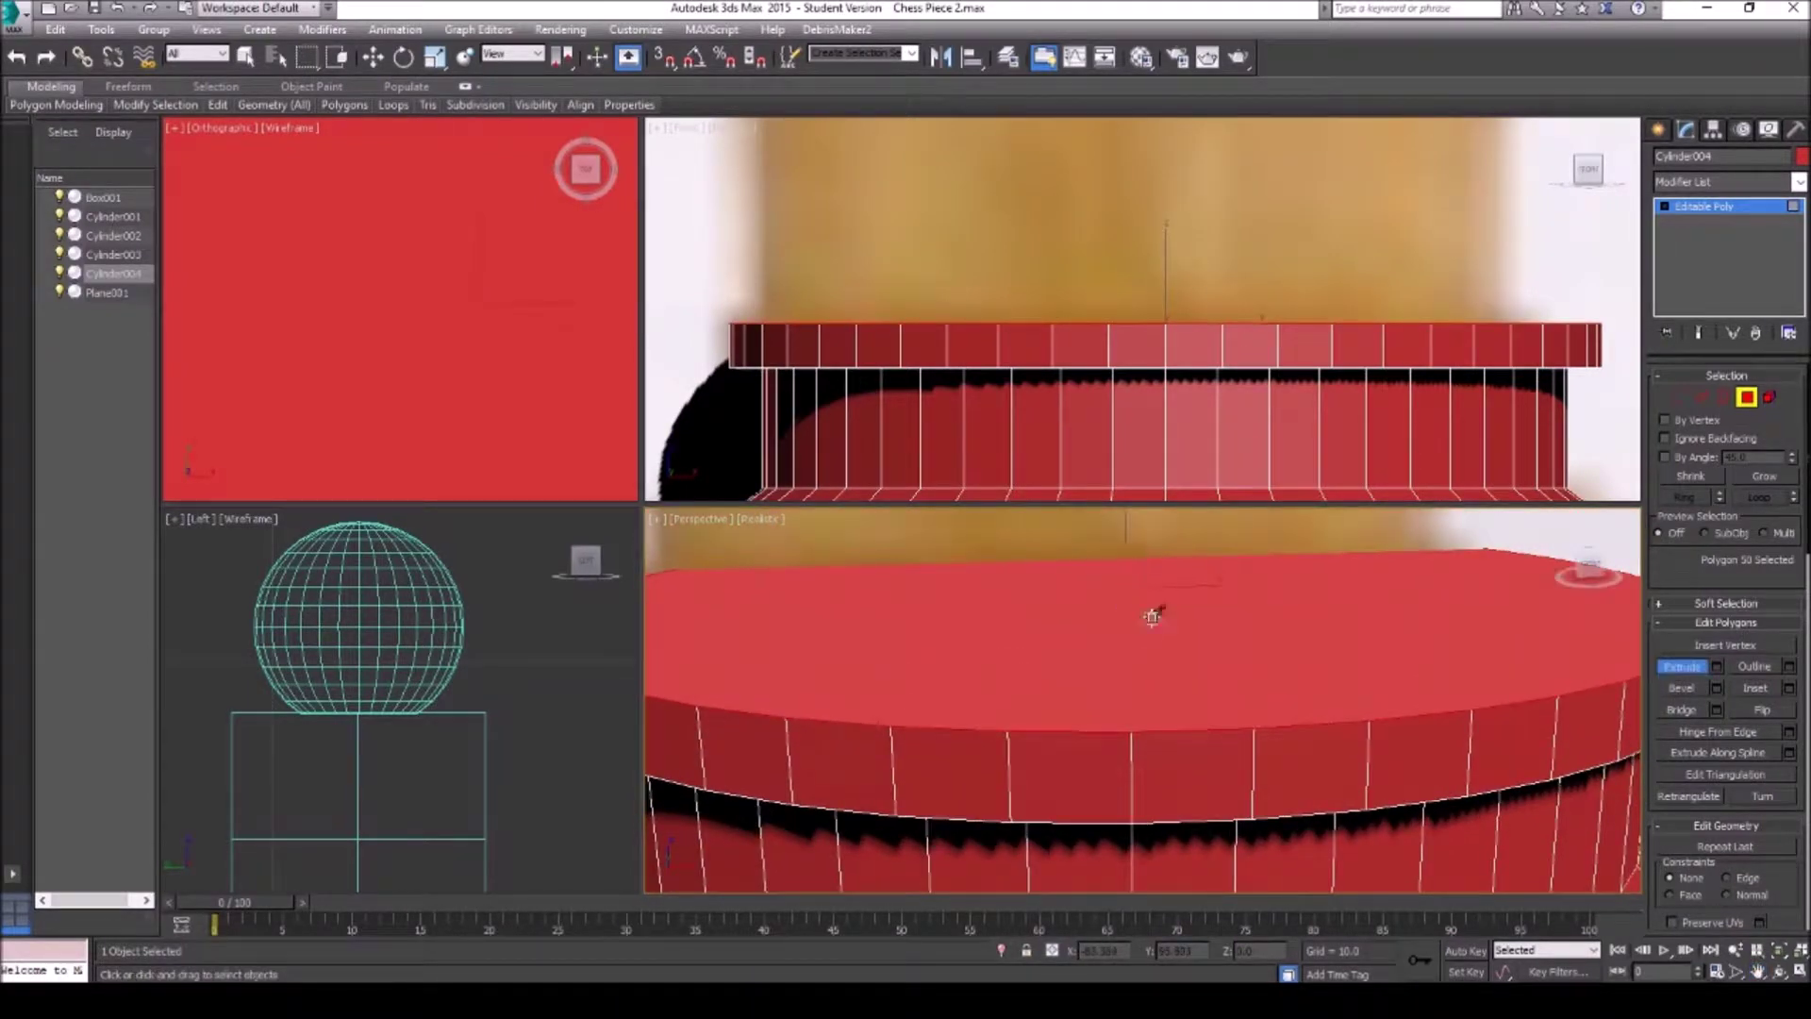
{"action": "left_click", "coordinate": [1756, 691]}
{"action": "left_click_drag", "start_coordinate": [1402, 644], "coordinate": [1396, 656]}
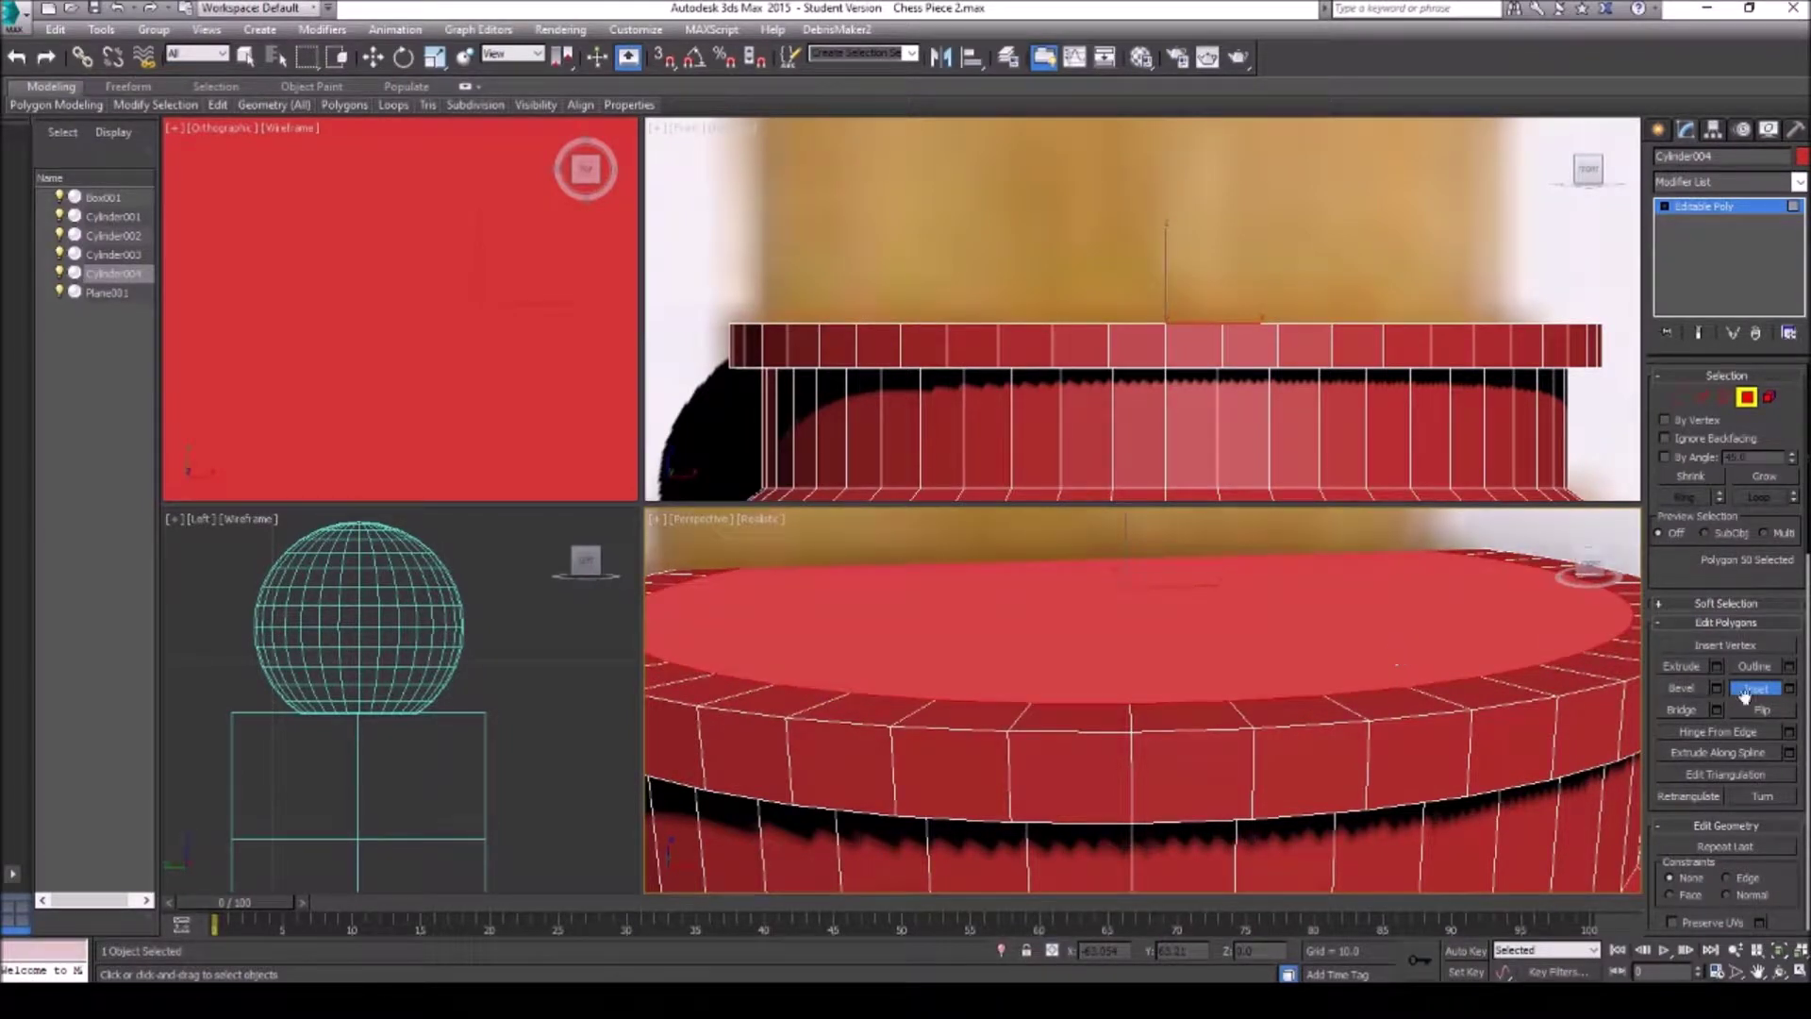
Extrude the inset face above the thin ring upward to form the straight lower section of the queen's crown
{"action": "left_click", "coordinate": [1675, 672]}
{"action": "left_click", "coordinate": [1759, 972]}
{"action": "left_click_drag", "start_coordinate": [1152, 269], "coordinate": [1076, 352]}
{"action": "scroll", "coordinate": [1076, 352], "scroll_direction": "down", "scroll_amount": 4}
{"action": "scroll", "coordinate": [450, 337], "scroll_direction": "down", "scroll_amount": 12}
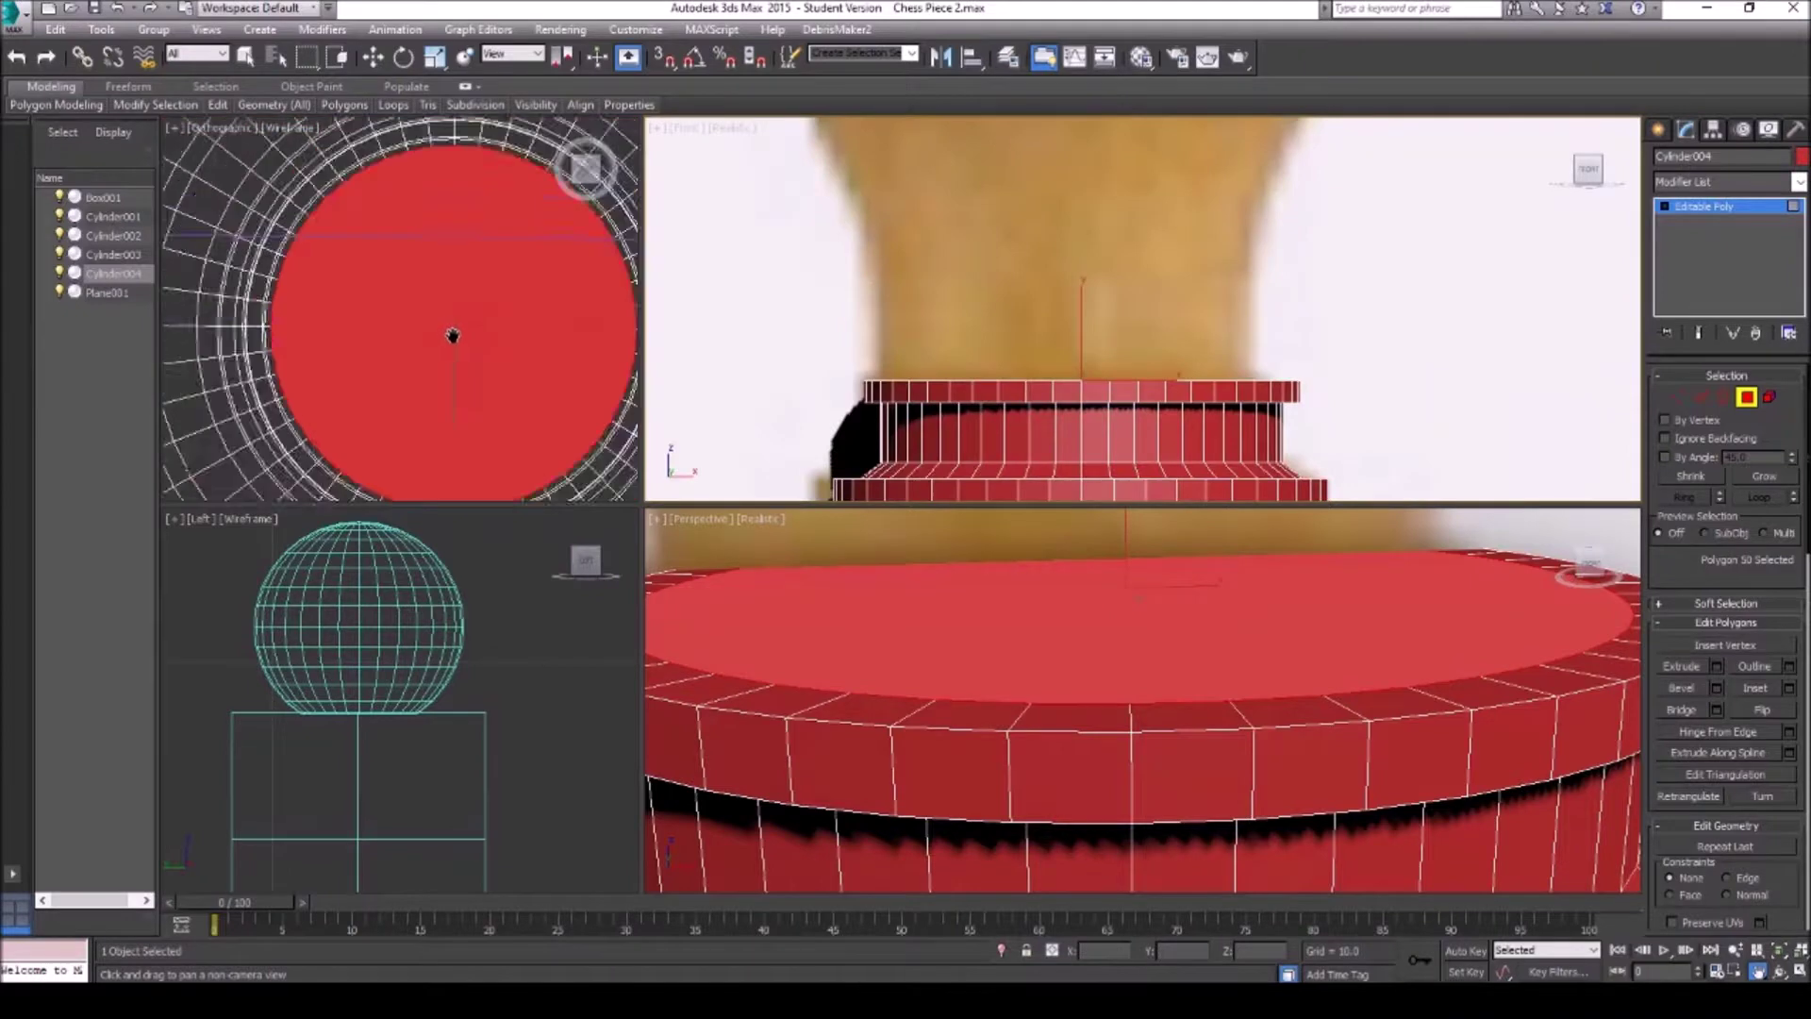
{"action": "left_click_drag", "start_coordinate": [474, 331], "coordinate": [412, 343]}
{"action": "scroll", "coordinate": [413, 343], "scroll_direction": "up", "scroll_amount": 3}
{"action": "left_click_drag", "start_coordinate": [998, 304], "coordinate": [1016, 323]}
{"action": "key", "text": "shift+e"}
{"action": "scroll", "coordinate": [1181, 357], "scroll_direction": "down", "scroll_amount": 3}
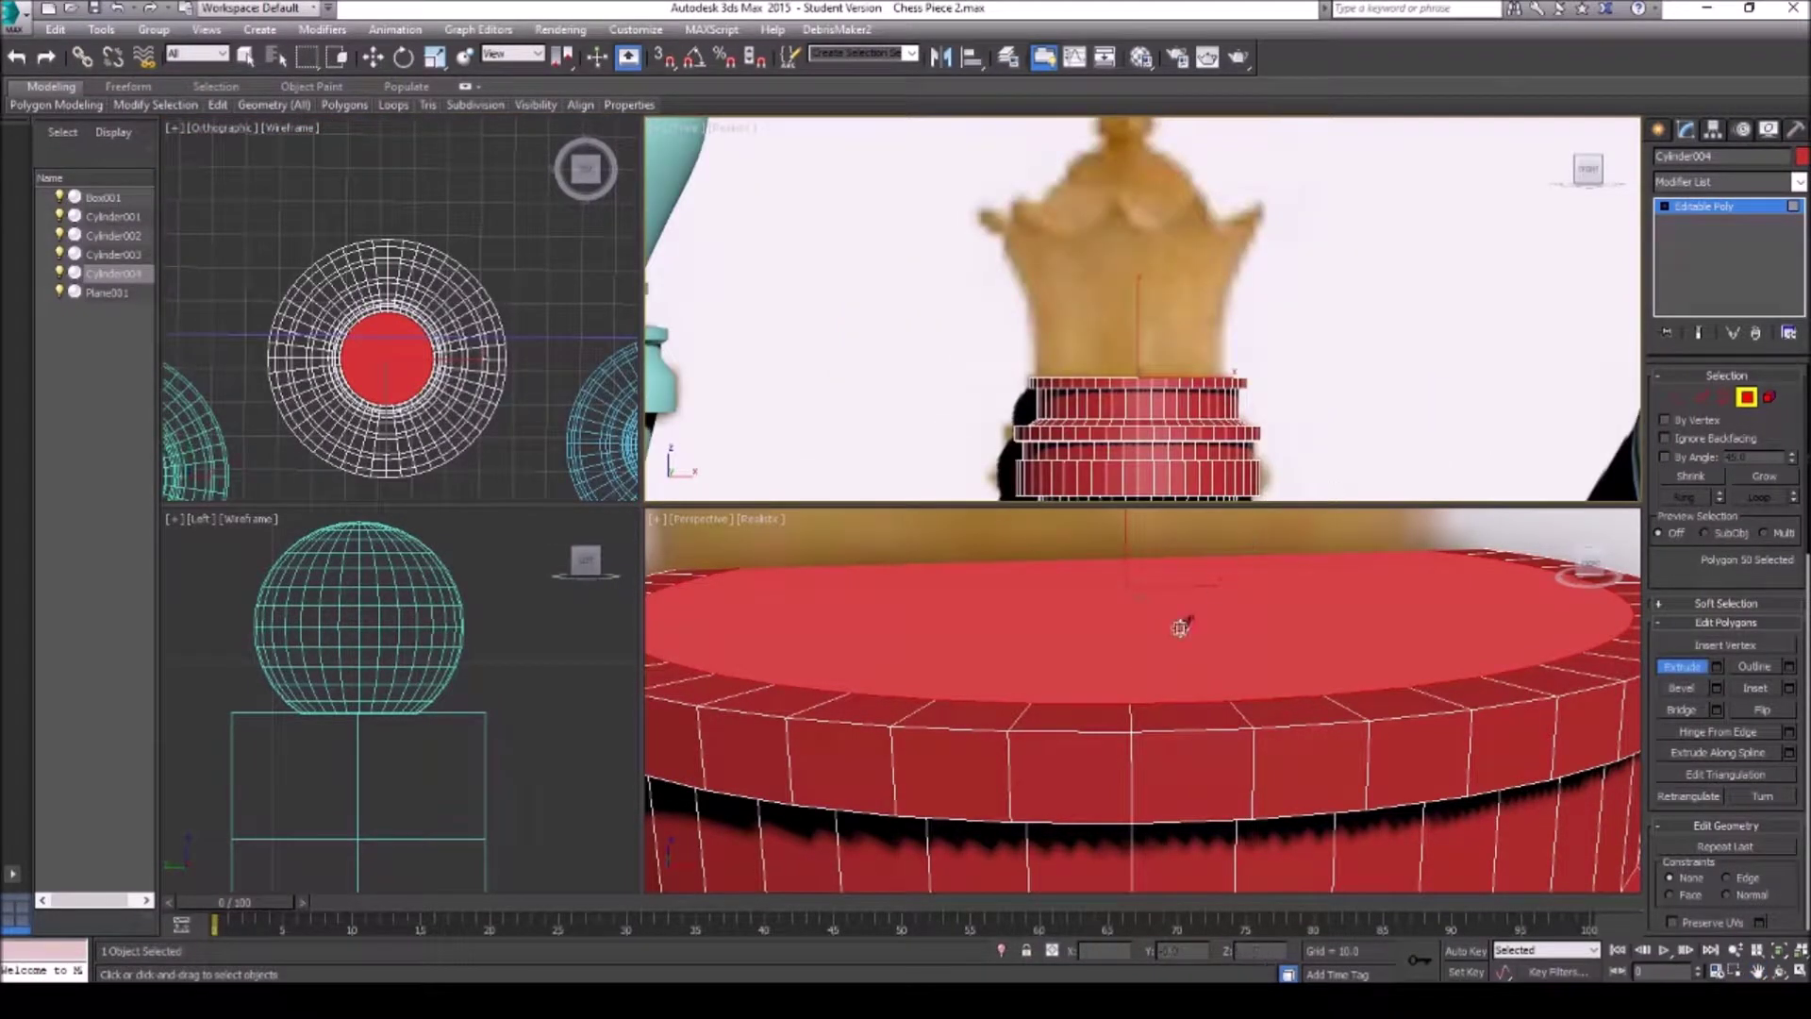
{"action": "left_click", "coordinate": [1681, 690]}
{"action": "left_click", "coordinate": [1683, 666]}
{"action": "left_click_drag", "start_coordinate": [1253, 639], "coordinate": [1236, 609]}
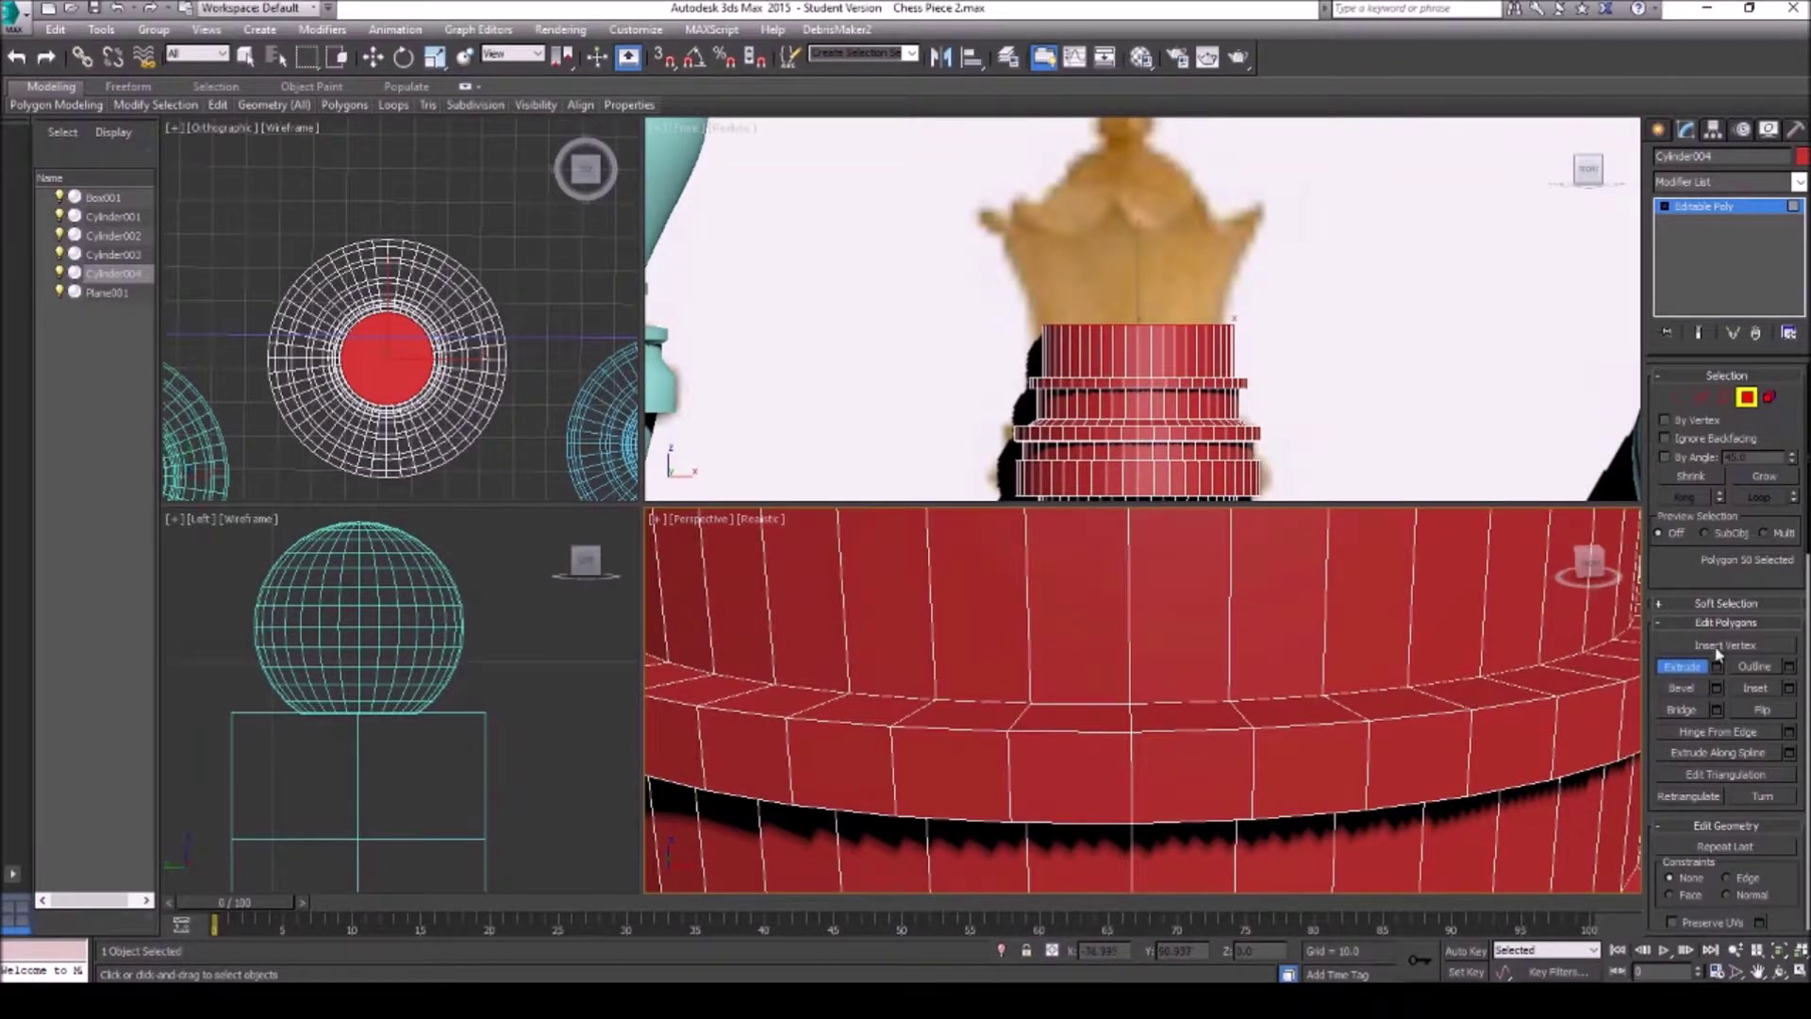
Leave polygon editing and move the whole queen piece slightly sideways to align it with the reference image
{"action": "scroll", "coordinate": [1328, 706], "scroll_direction": "down", "scroll_amount": 6}
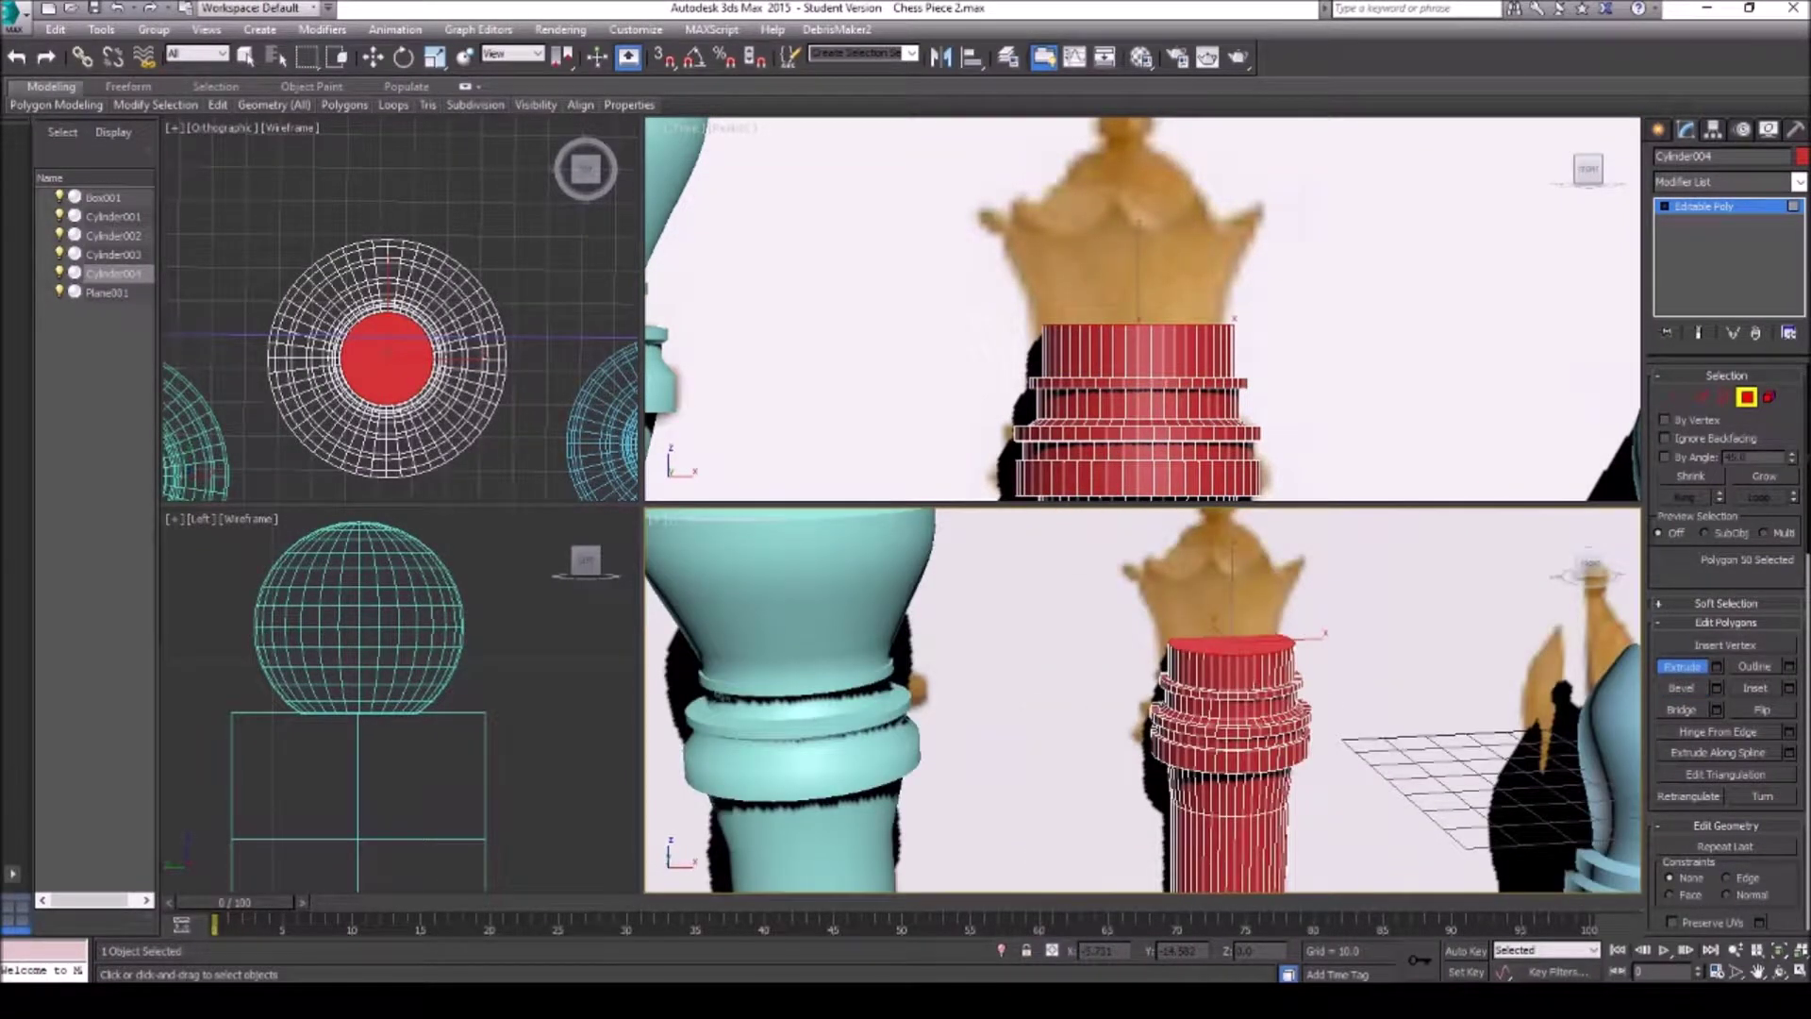
{"action": "left_click", "coordinate": [1758, 971]}
{"action": "left_click_drag", "start_coordinate": [1328, 752], "coordinate": [1162, 656]}
{"action": "scroll", "coordinate": [1196, 696], "scroll_direction": "down", "scroll_amount": 3}
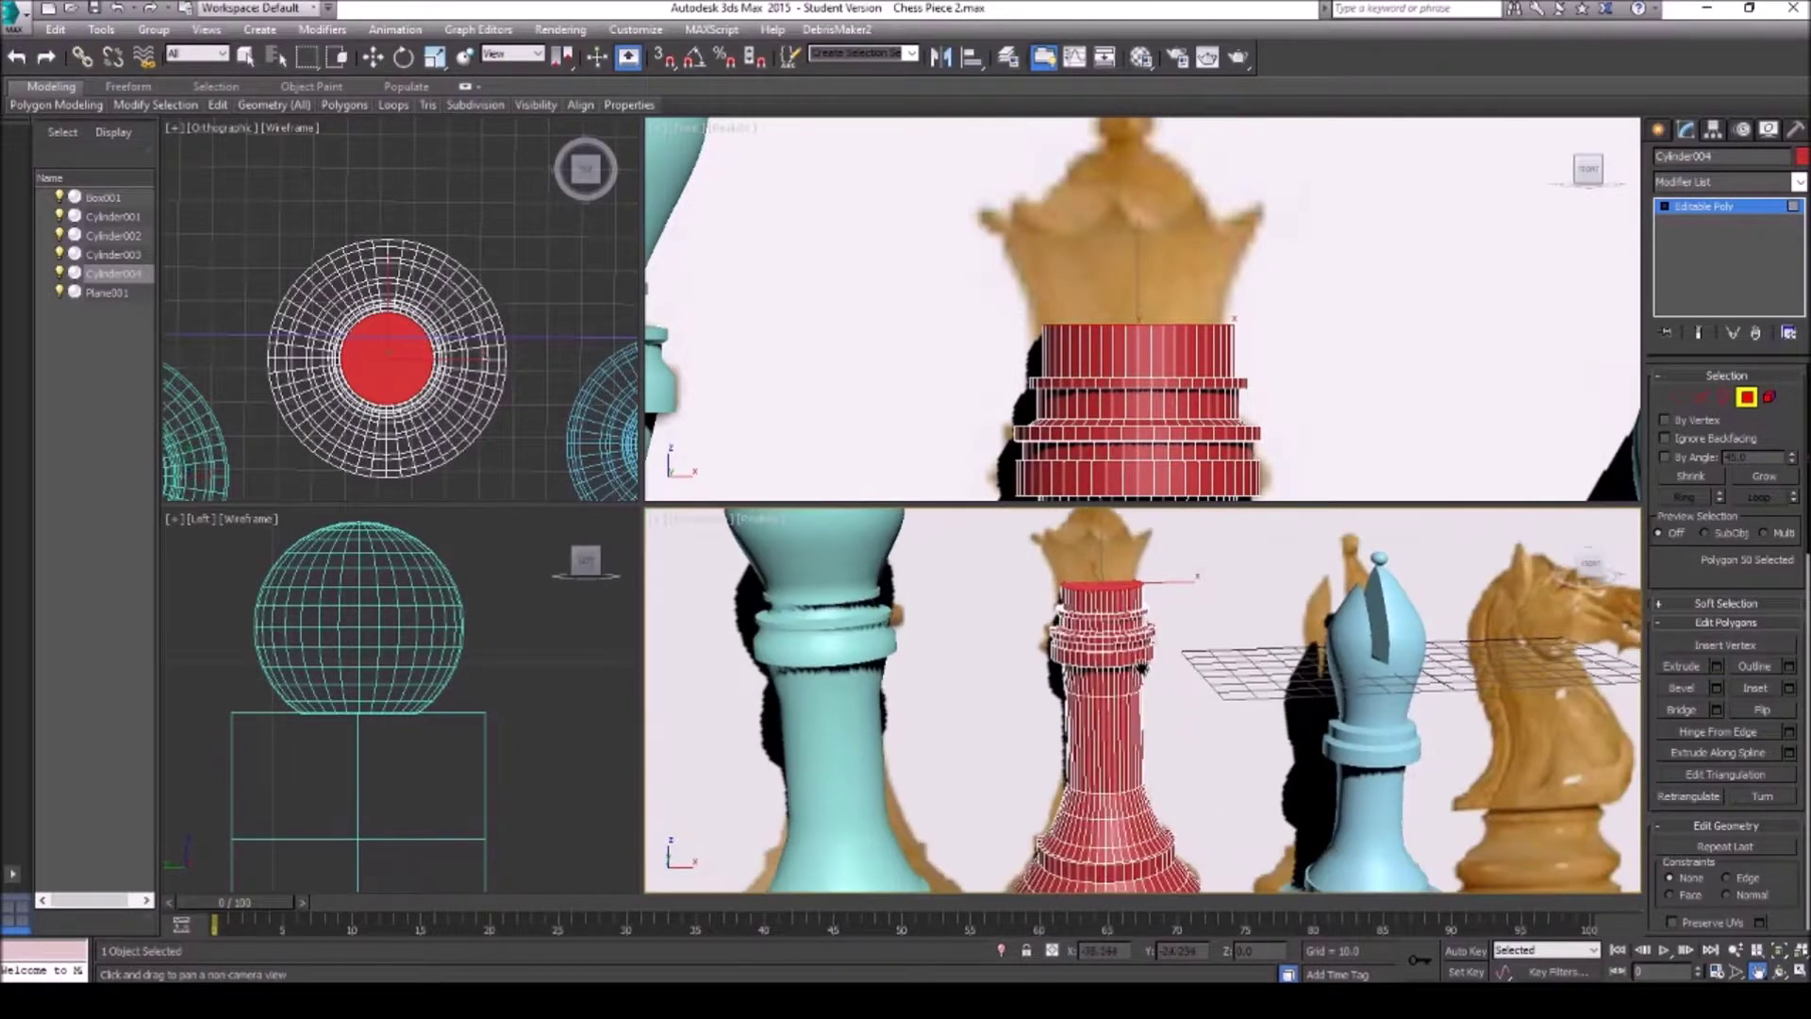
{"action": "left_click", "coordinate": [1747, 399]}
{"action": "scroll", "coordinate": [1102, 776], "scroll_direction": "down", "scroll_amount": 3}
{"action": "right_click", "coordinate": [1102, 781]}
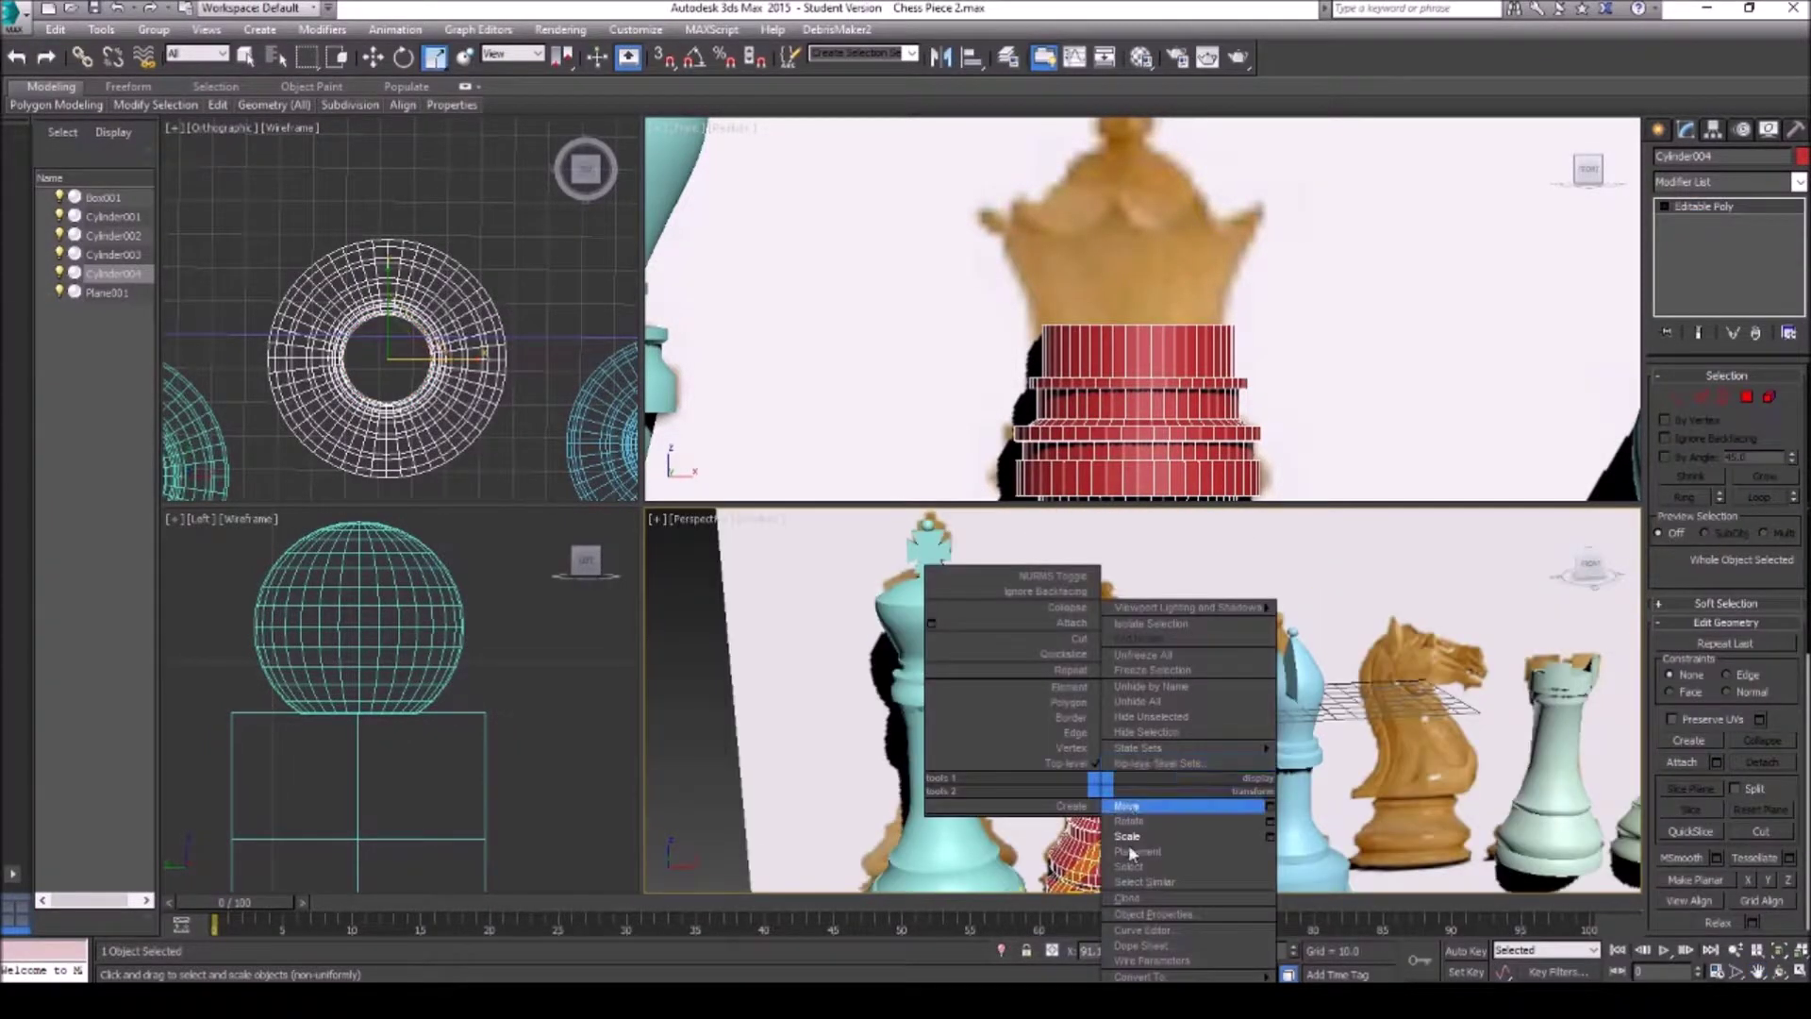
{"action": "left_click", "coordinate": [1130, 806]}
{"action": "left_click_drag", "start_coordinate": [1185, 893], "coordinate": [1187, 884]}
{"action": "scroll", "coordinate": [1089, 644], "scroll_direction": "up", "scroll_amount": 8}
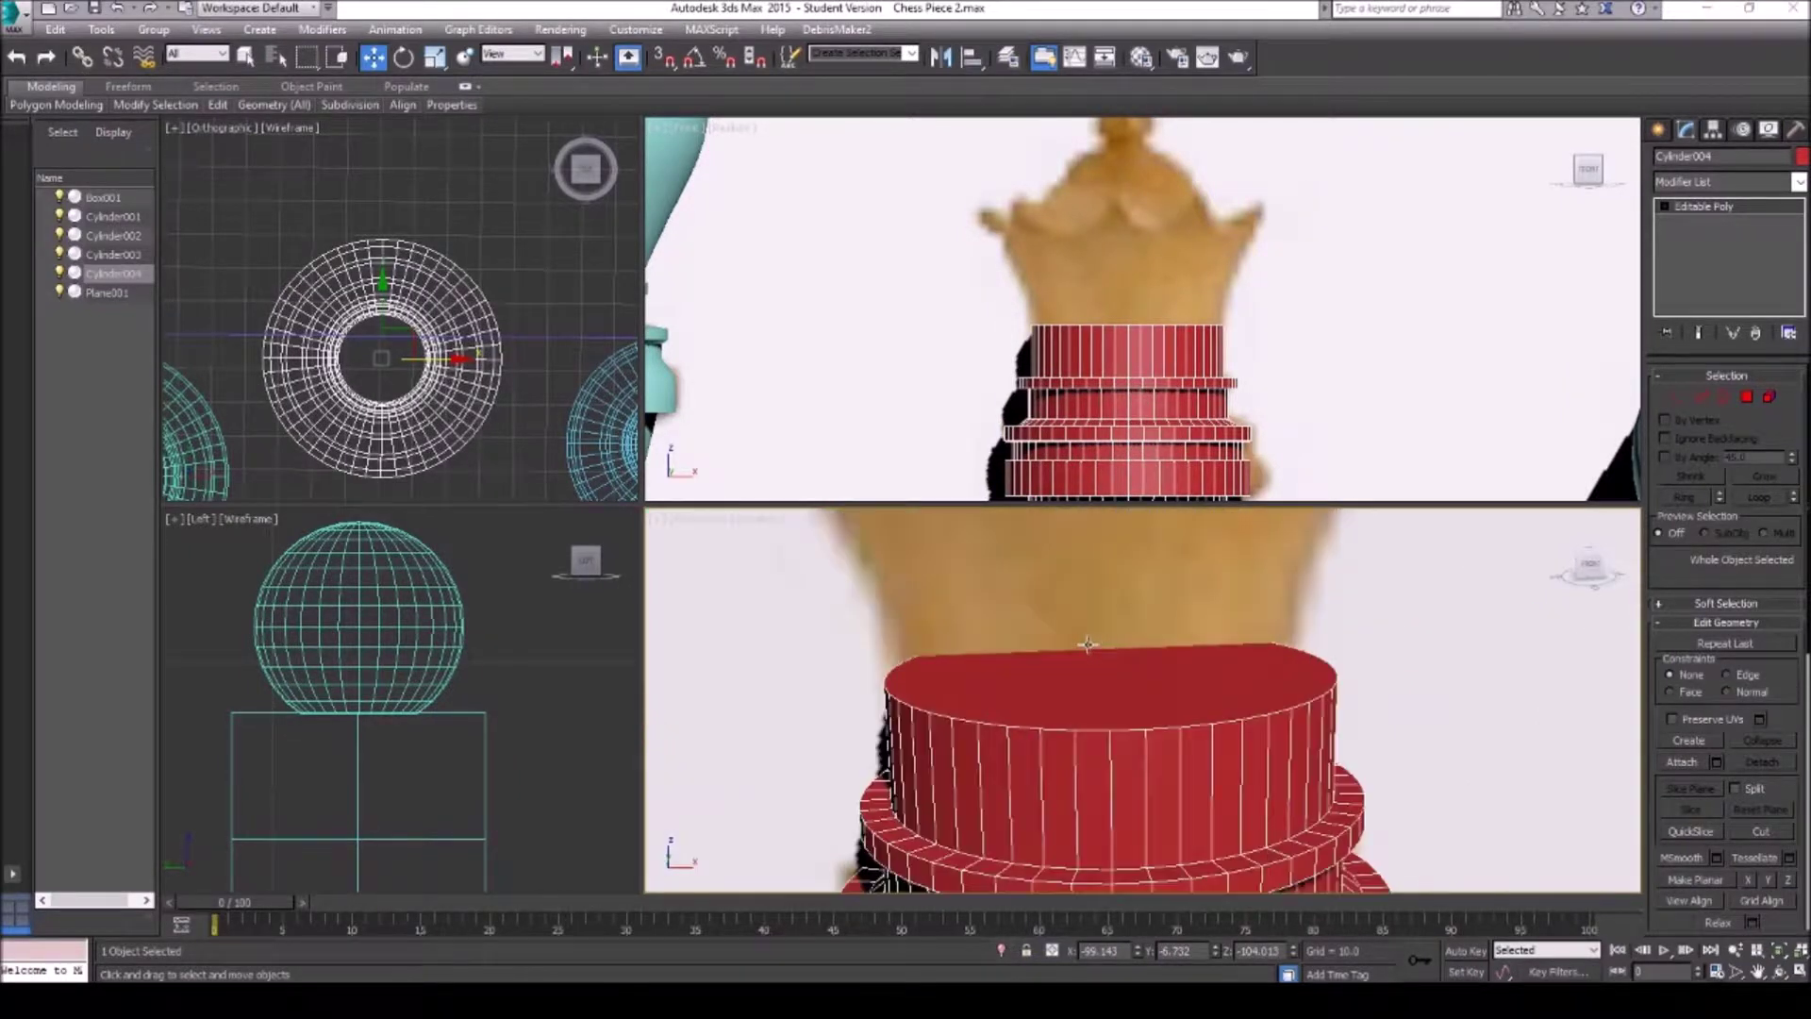
Bevel the crown's top polygon a short way upward with a very slight outward flare
{"action": "left_click", "coordinate": [1746, 397]}
{"action": "left_click", "coordinate": [1137, 658]}
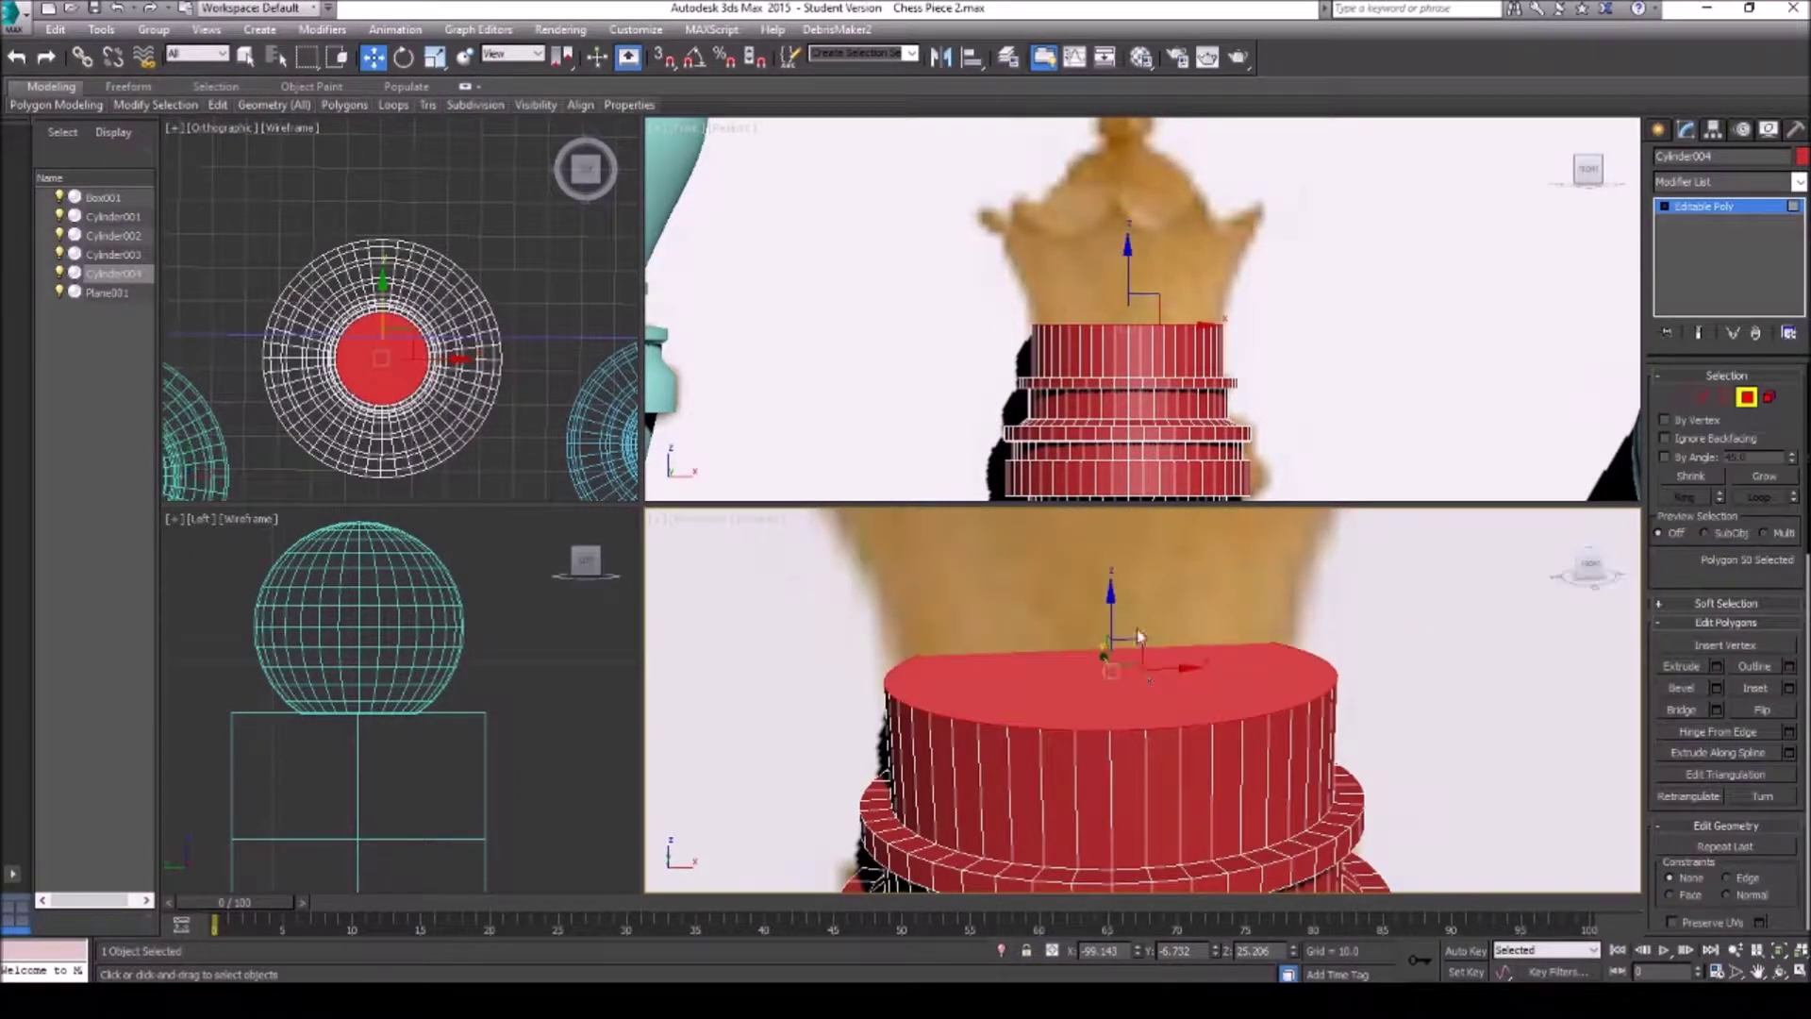
{"action": "left_click", "coordinate": [1685, 690]}
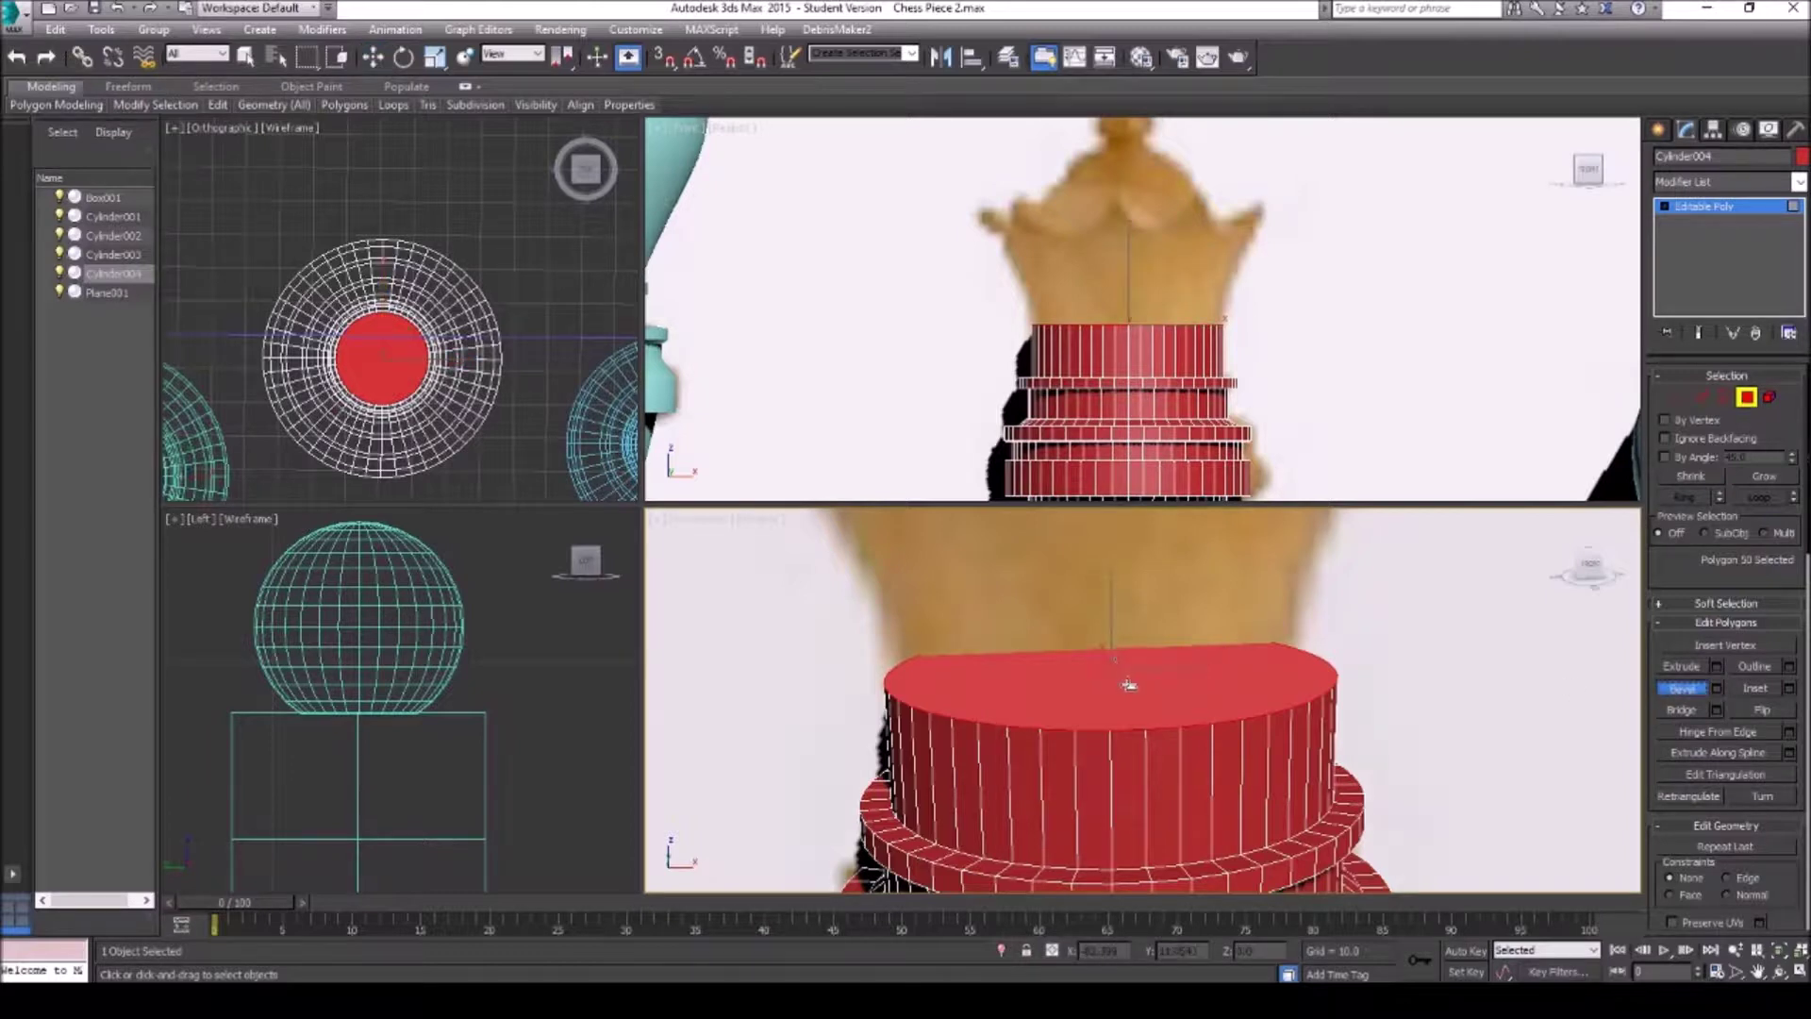
{"action": "left_click_drag", "start_coordinate": [1143, 697], "coordinate": [1144, 673]}
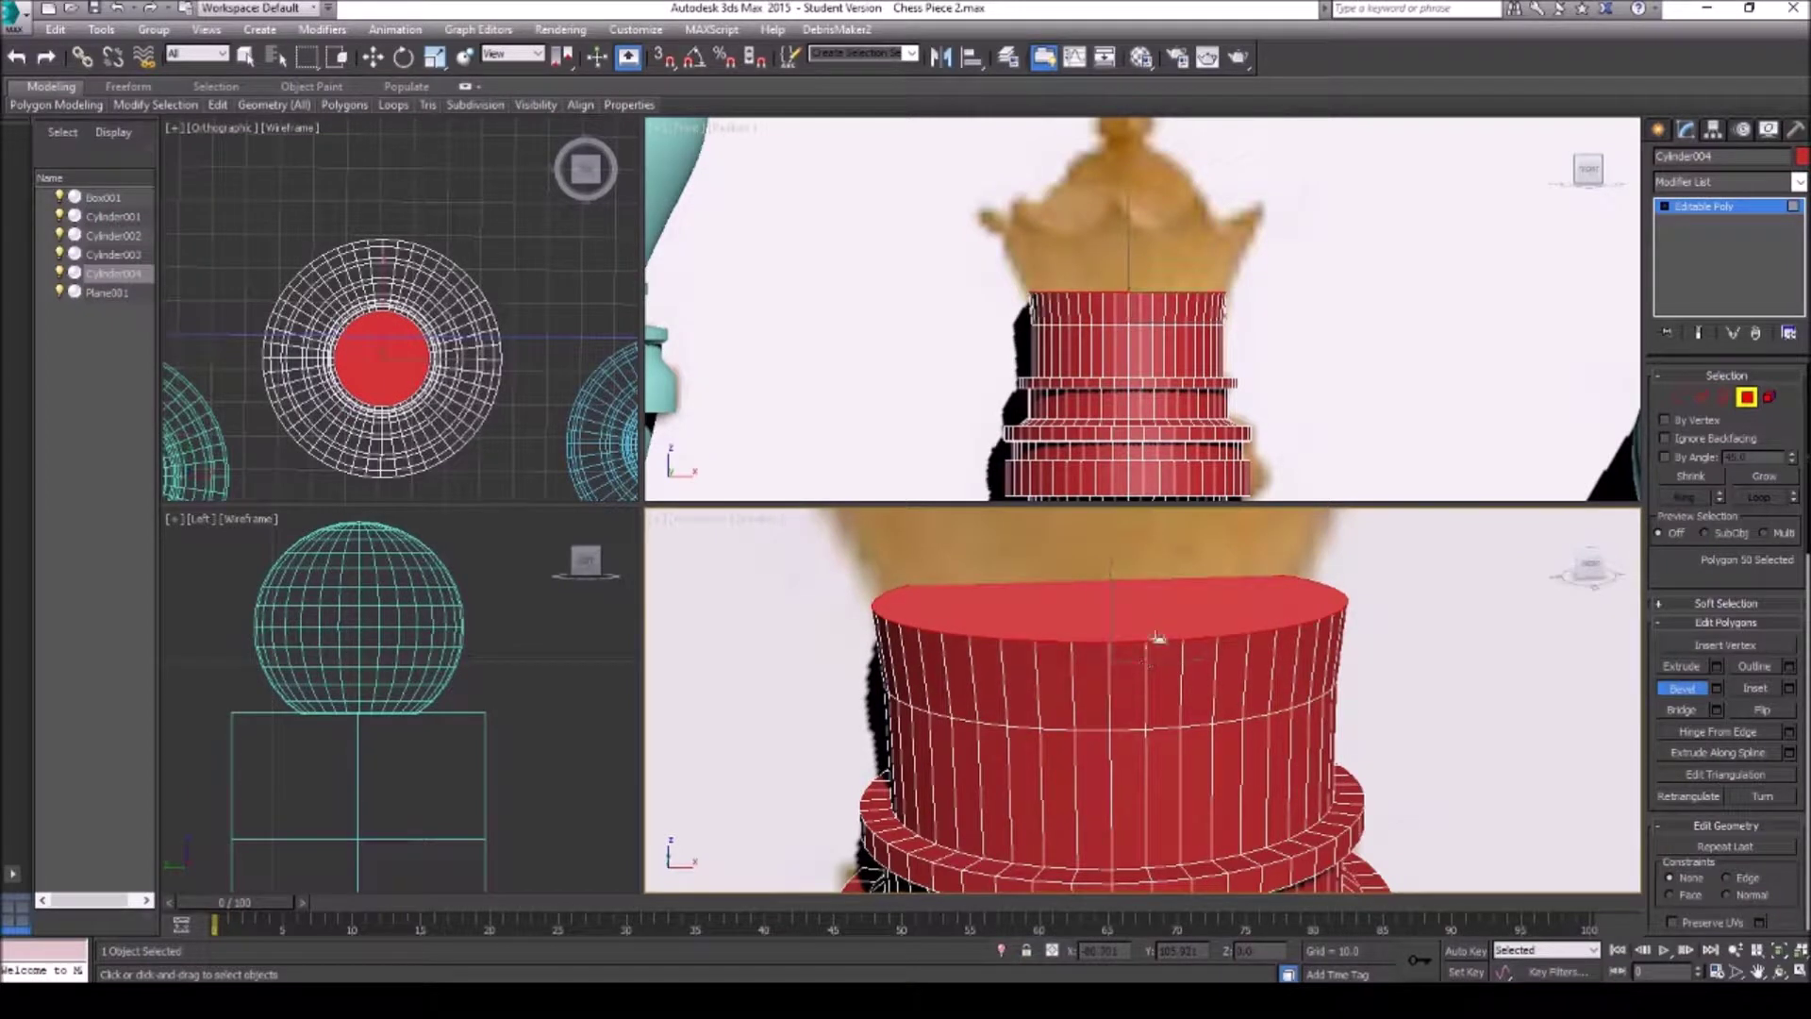
{"action": "left_click_drag", "start_coordinate": [1159, 638], "coordinate": [1153, 579]}
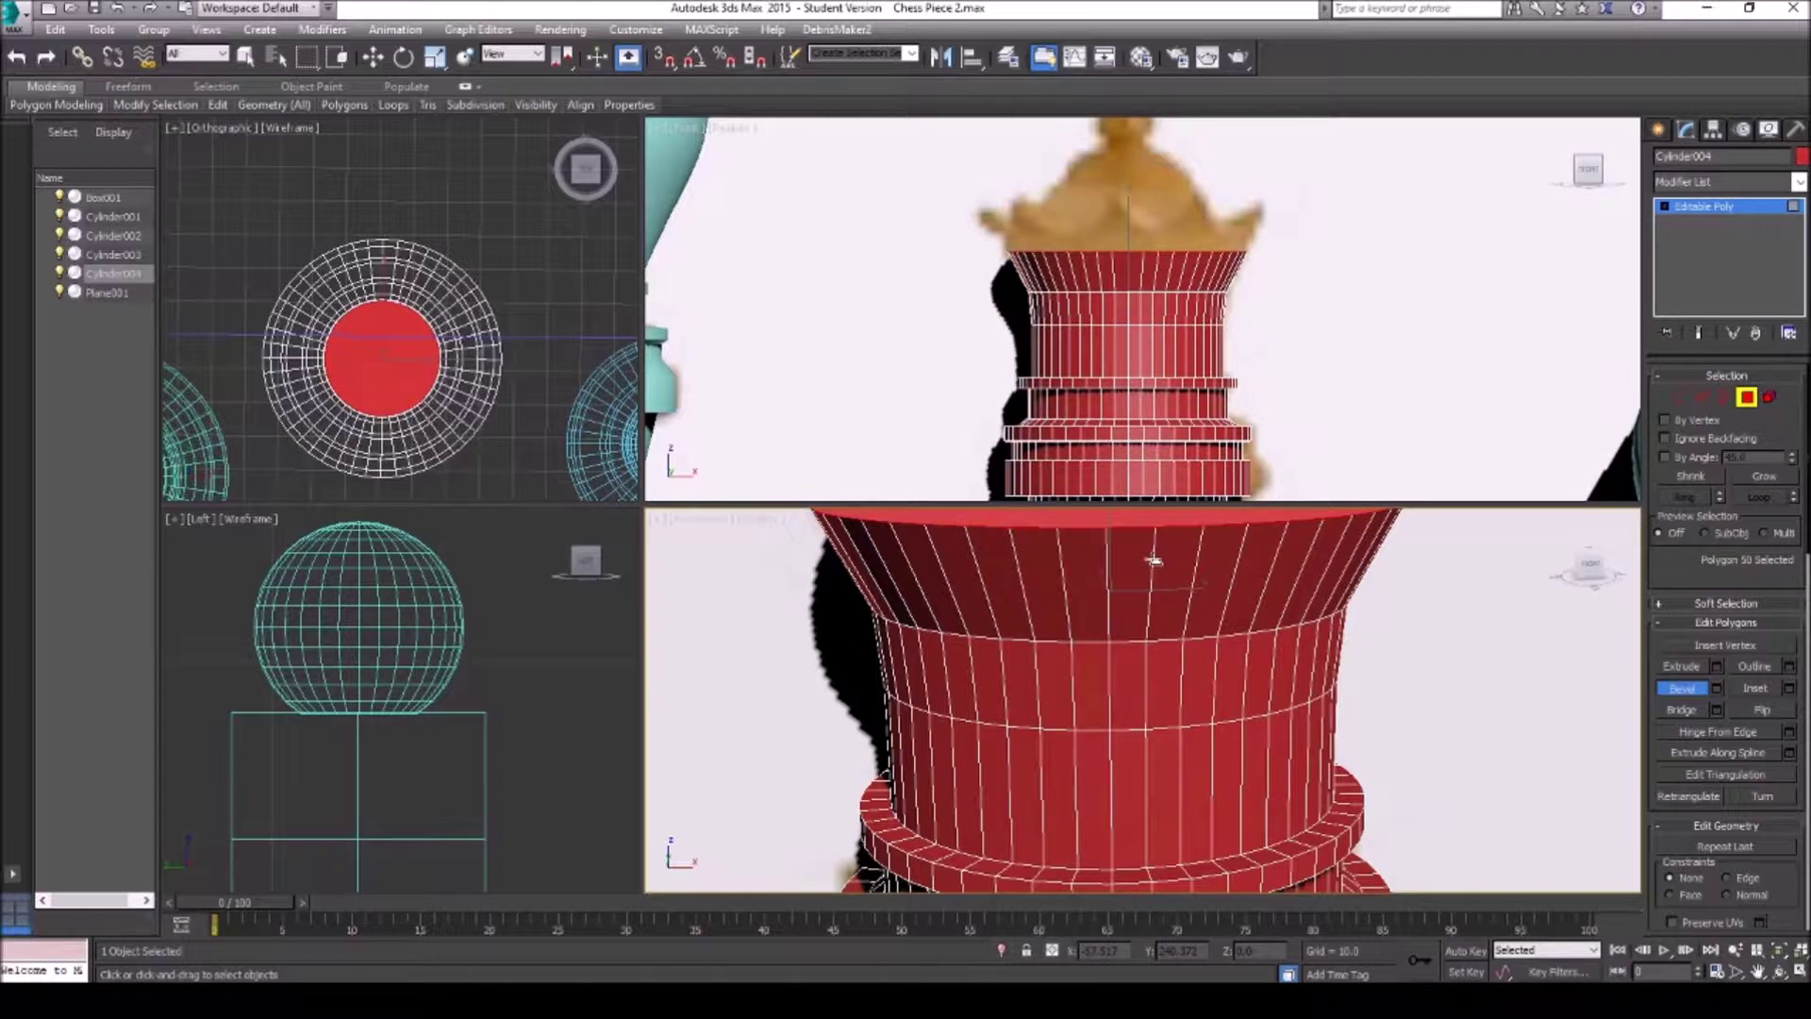
{"action": "left_click", "coordinate": [1757, 973]}
{"action": "left_click_drag", "start_coordinate": [1100, 649], "coordinate": [1089, 708]}
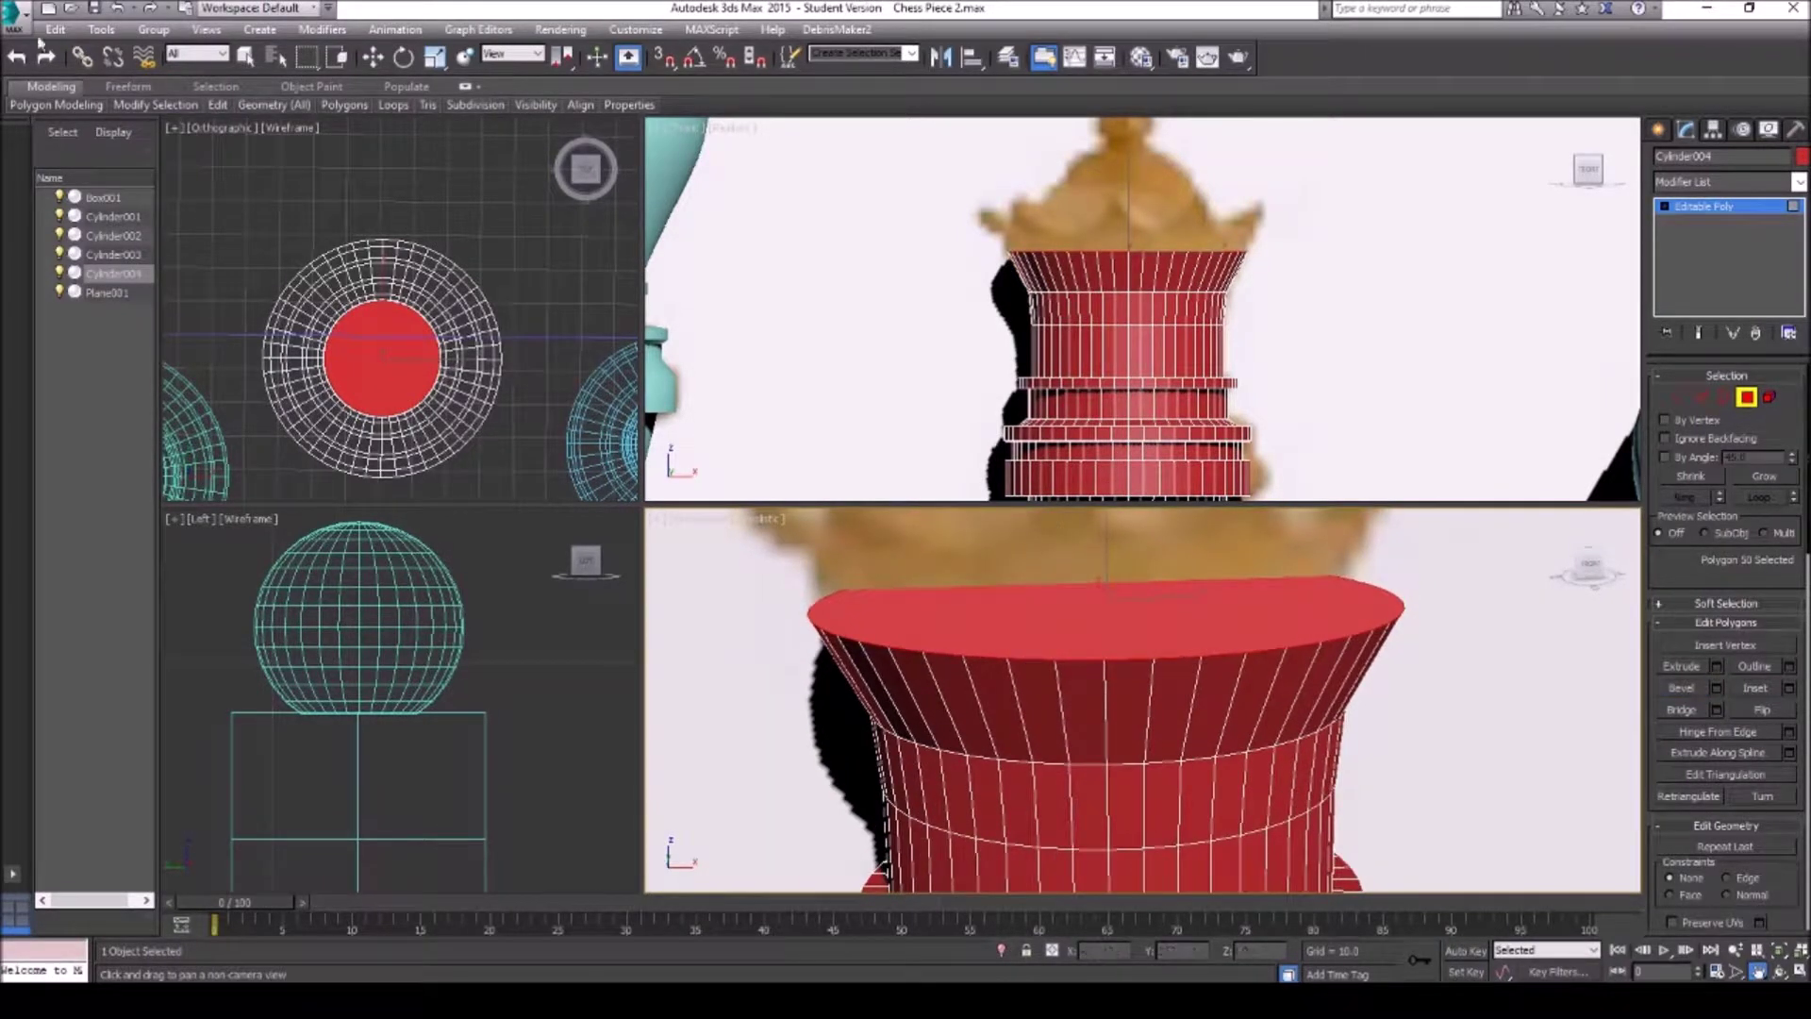
{"action": "left_click", "coordinate": [118, 8]}
Bevel the crown's top polygon upward and outward in successive stages, following the reference's curved flare out to the rim
{"action": "right_click", "coordinate": [1104, 706]}
{"action": "left_click_drag", "start_coordinate": [1124, 712], "coordinate": [1102, 582]}
{"action": "left_click", "coordinate": [1124, 679]}
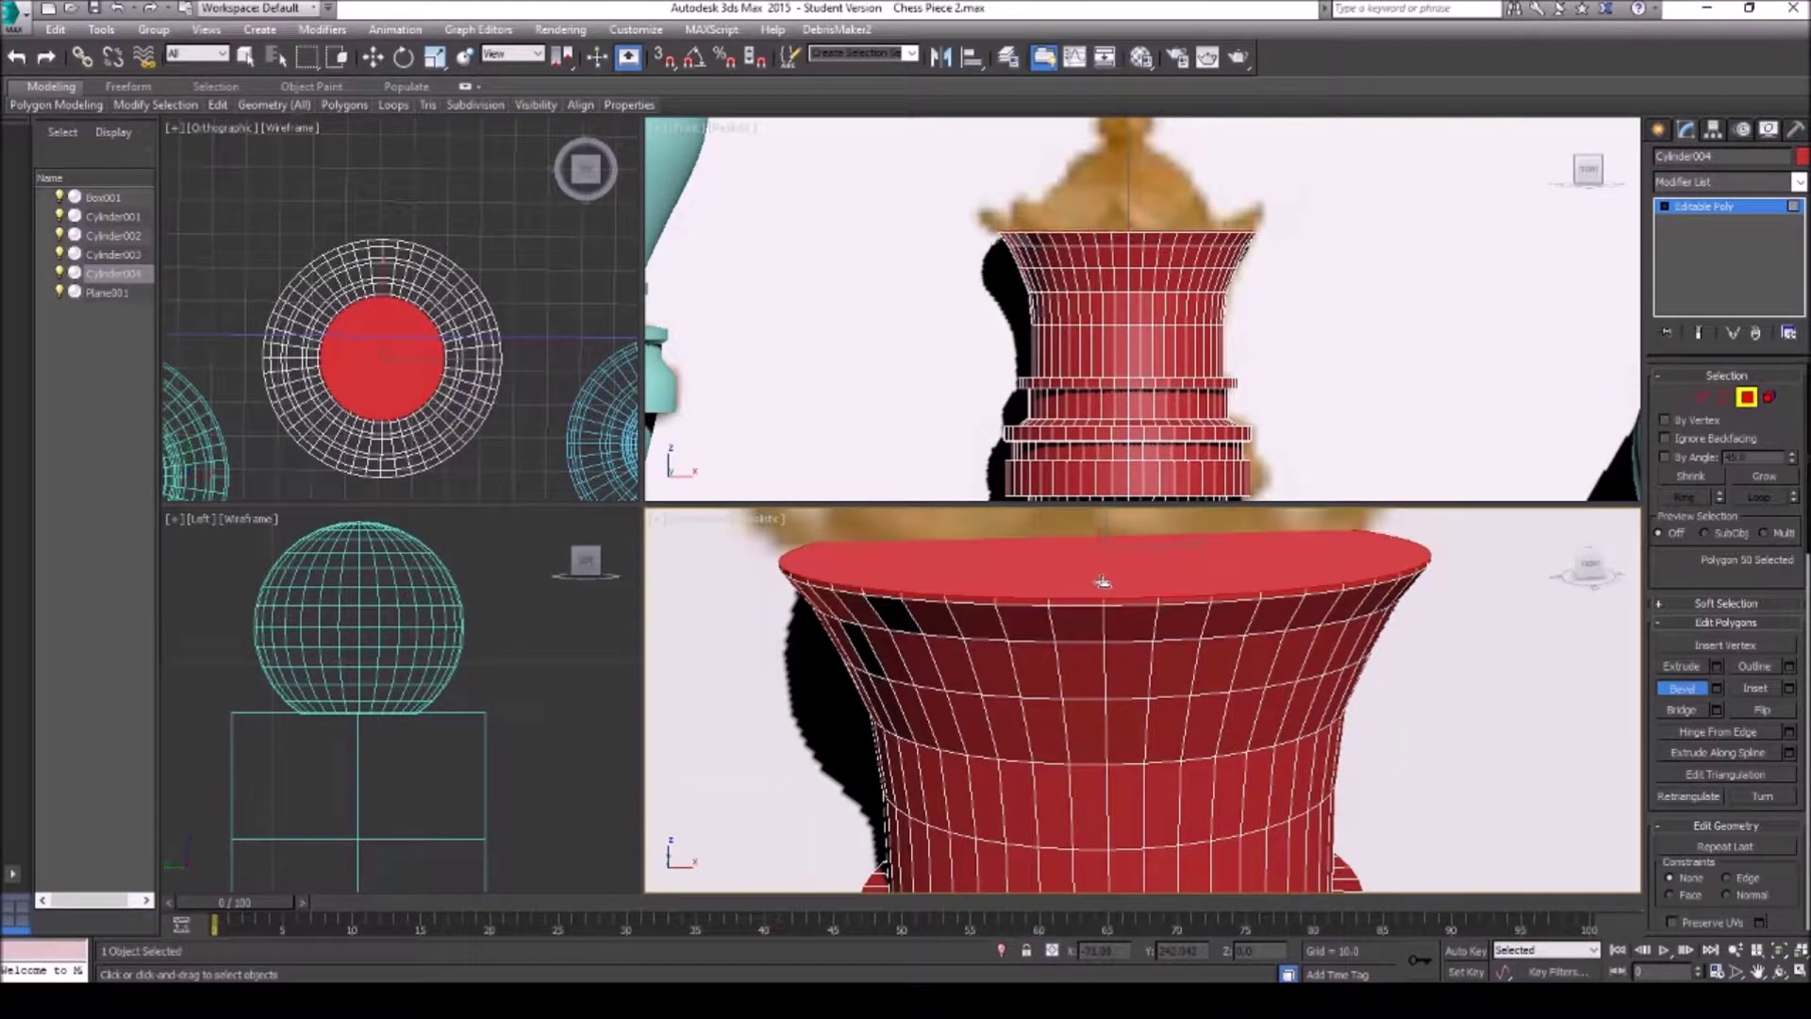
{"action": "left_click_drag", "start_coordinate": [1102, 581], "coordinate": [1108, 567]}
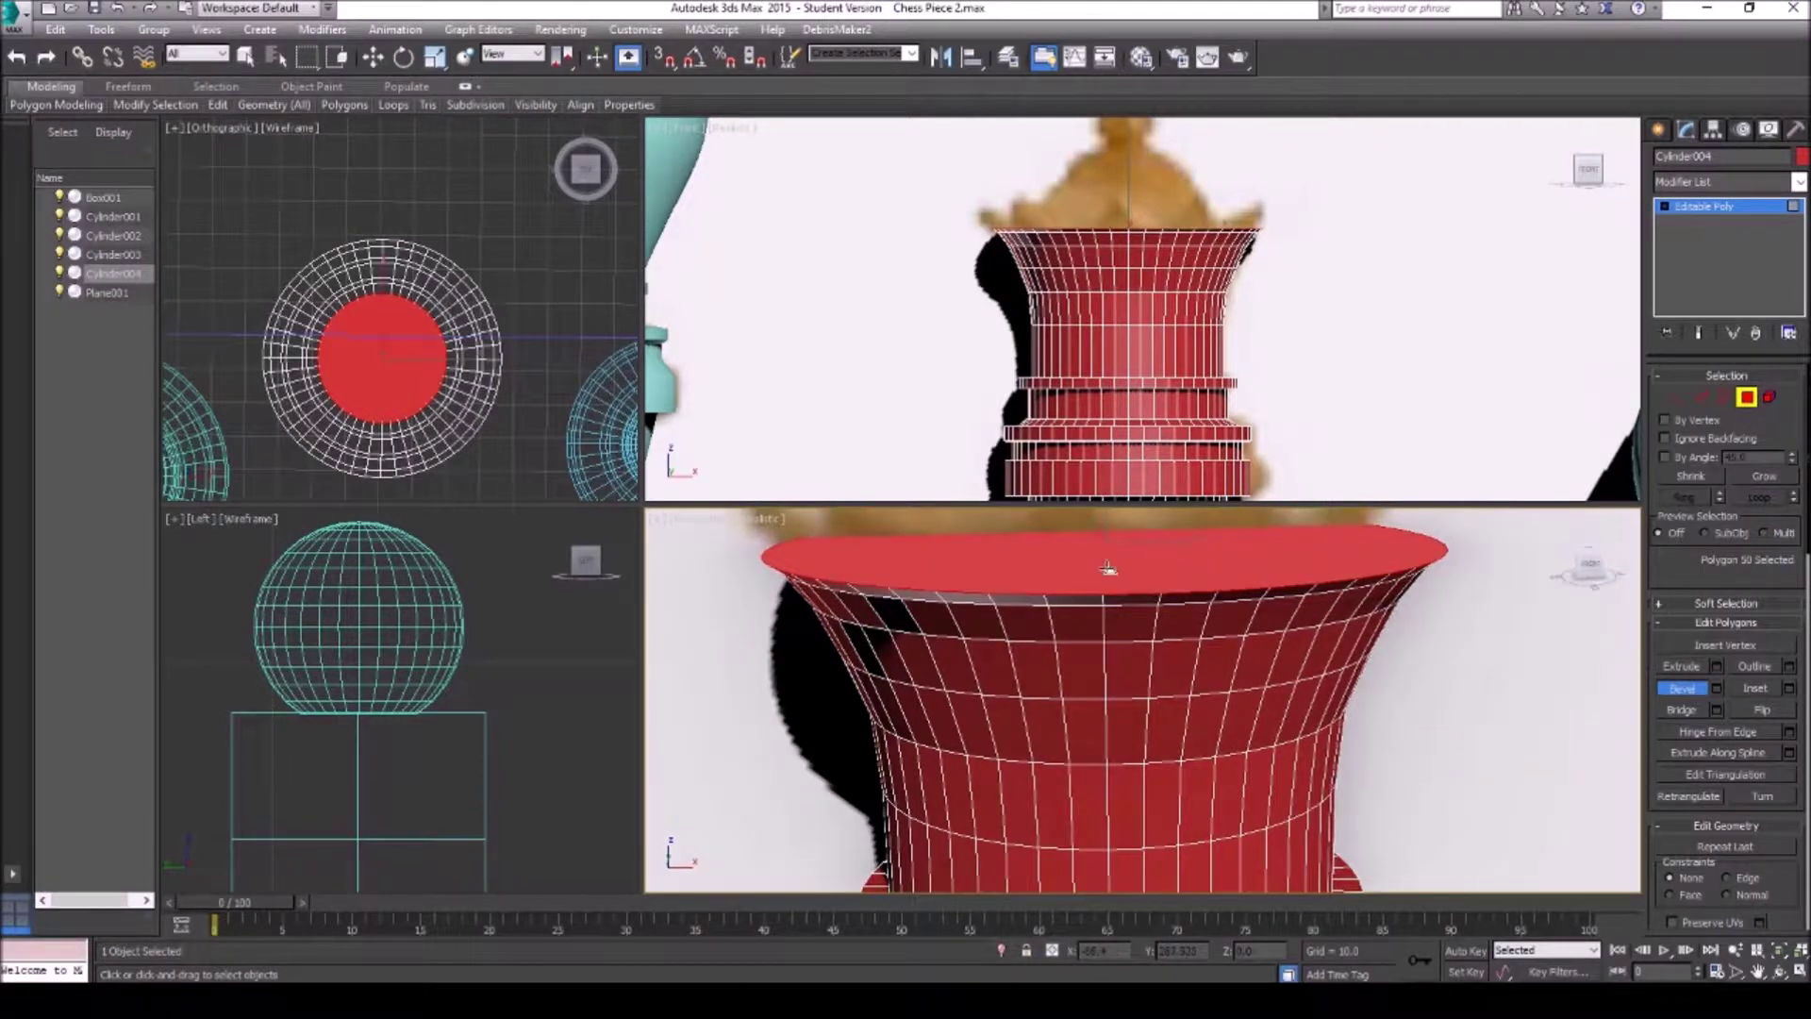
Inset the crown's top face from the rim in to the base of the reference's dome
{"action": "left_click", "coordinate": [1756, 689]}
{"action": "middle_click_drag", "start_coordinate": [1435, 767], "coordinate": [1161, 744], "text": "alt"}
{"action": "left_click_drag", "start_coordinate": [1137, 726], "coordinate": [1134, 744]}
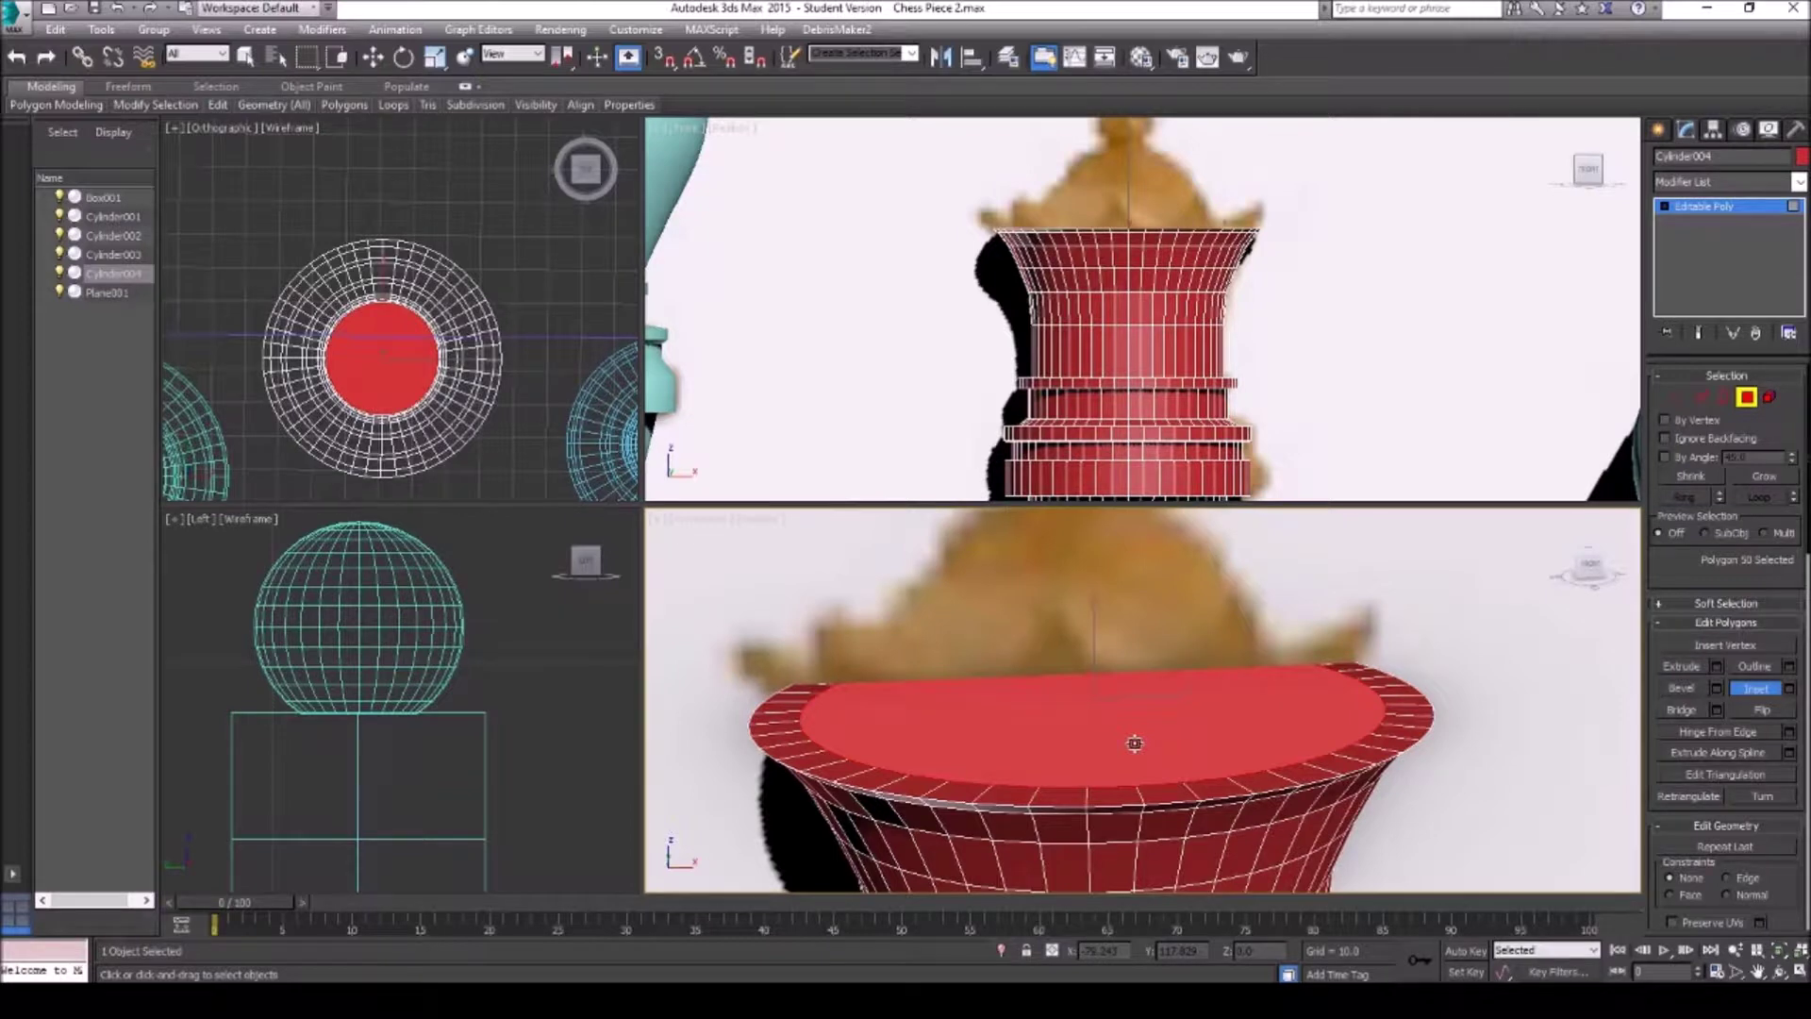
{"action": "left_click_drag", "start_coordinate": [1135, 744], "coordinate": [1128, 758]}
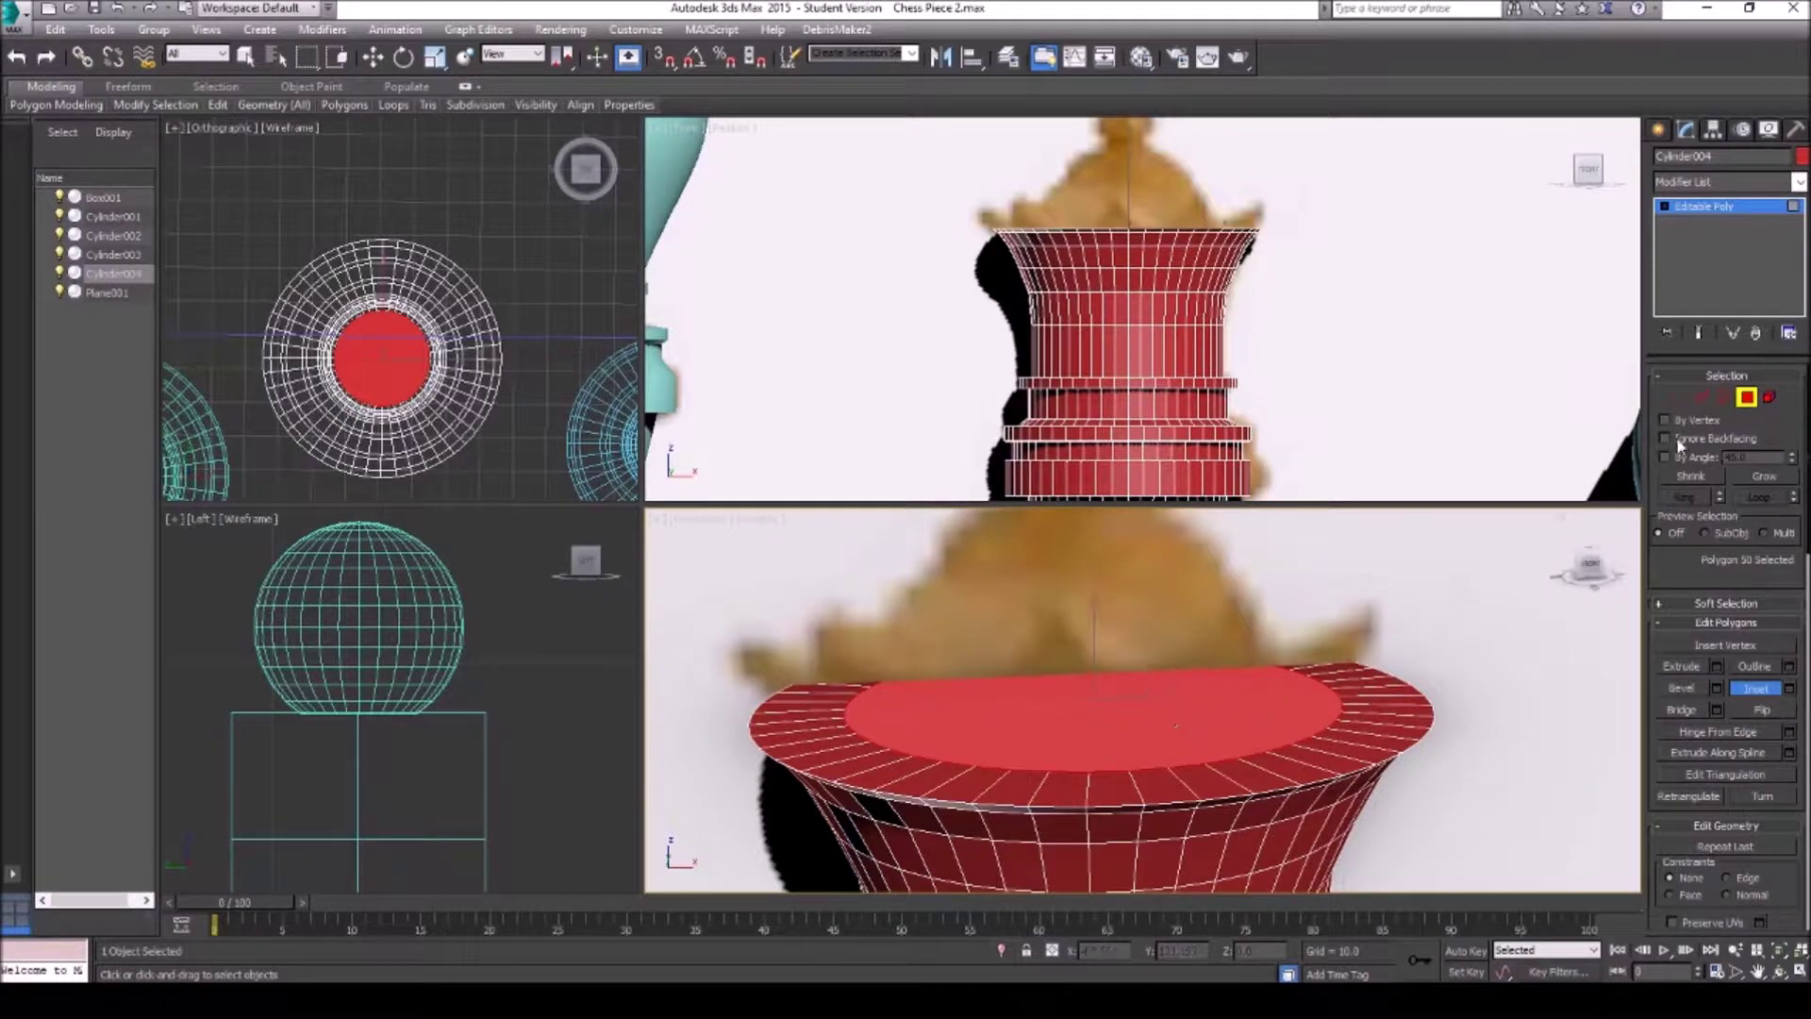
Bevel the inset face upward and inward in three tiers to shape the lower part of the crown's dome
{"action": "left_click", "coordinate": [1681, 688]}
{"action": "left_click_drag", "start_coordinate": [1131, 739], "coordinate": [1127, 722]}
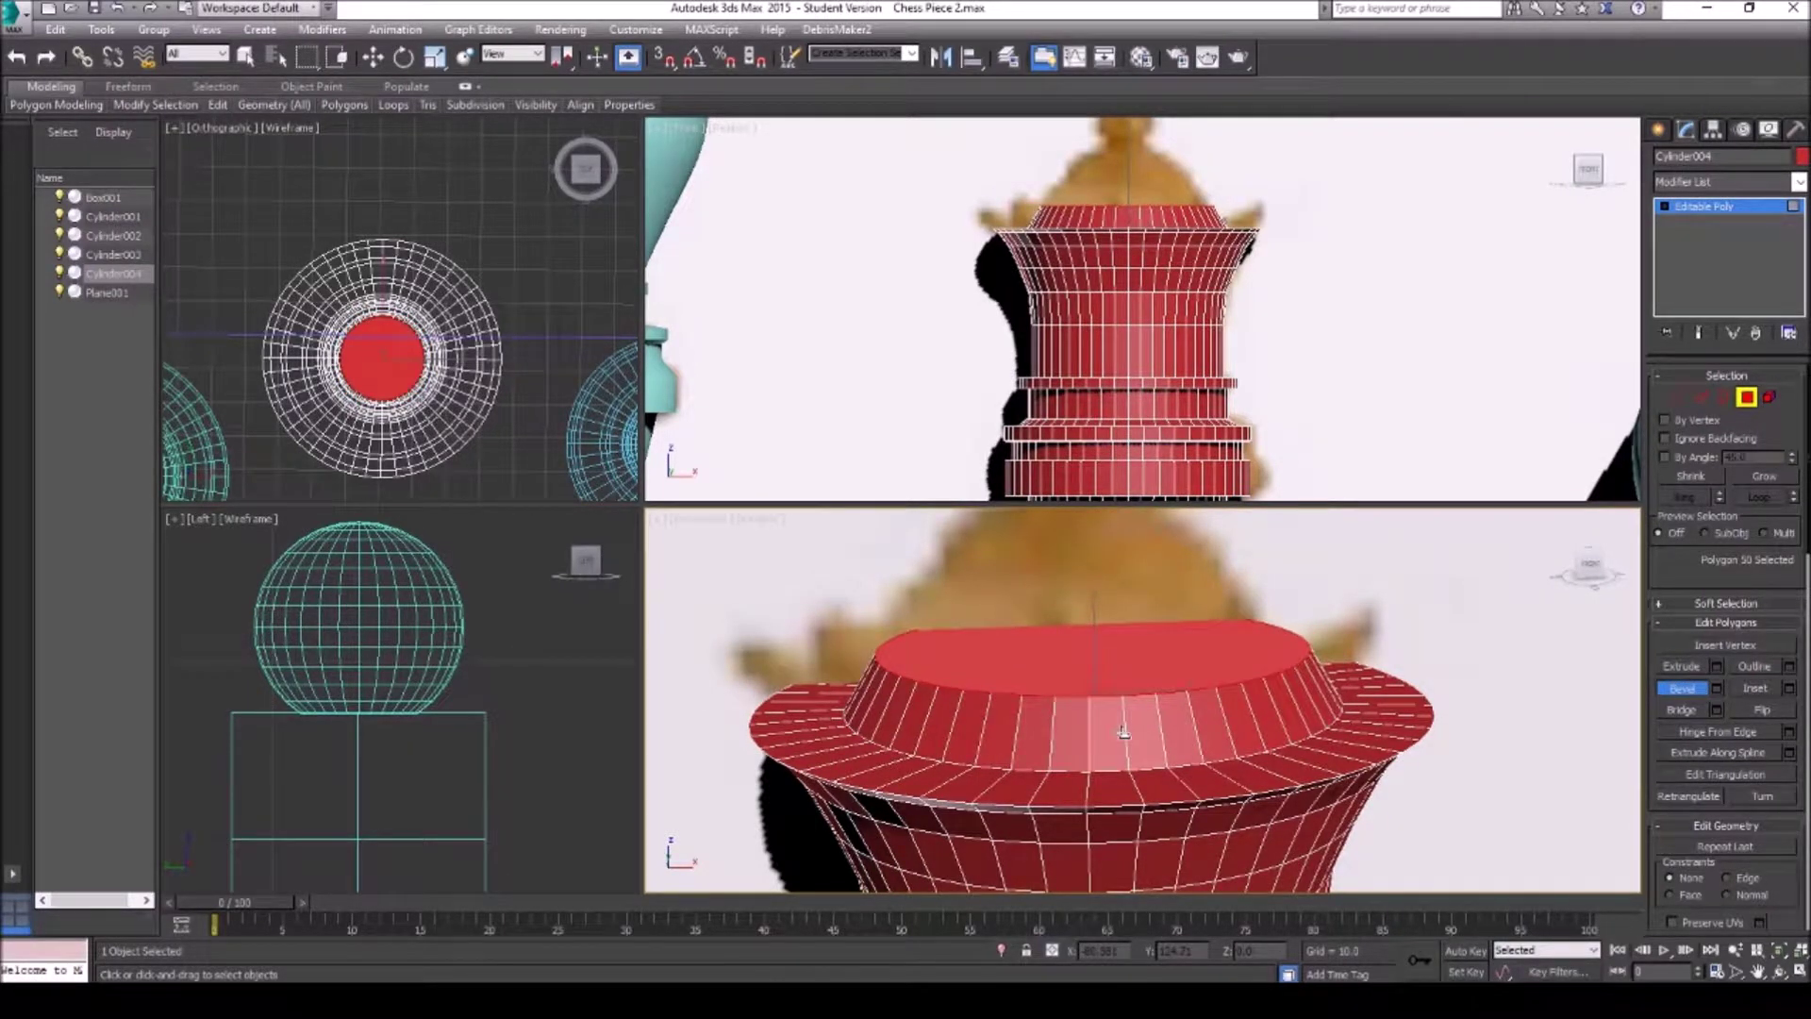
{"action": "left_click", "coordinate": [1123, 732]}
{"action": "mouse_move", "coordinate": [1108, 675]}
{"action": "left_mouse_down"}
{"action": "mouse_move", "coordinate": [1104, 656]}
{"action": "mouse_move", "coordinate": [1103, 673]}
{"action": "left_mouse_up"}
{"action": "left_click", "coordinate": [1102, 672]}
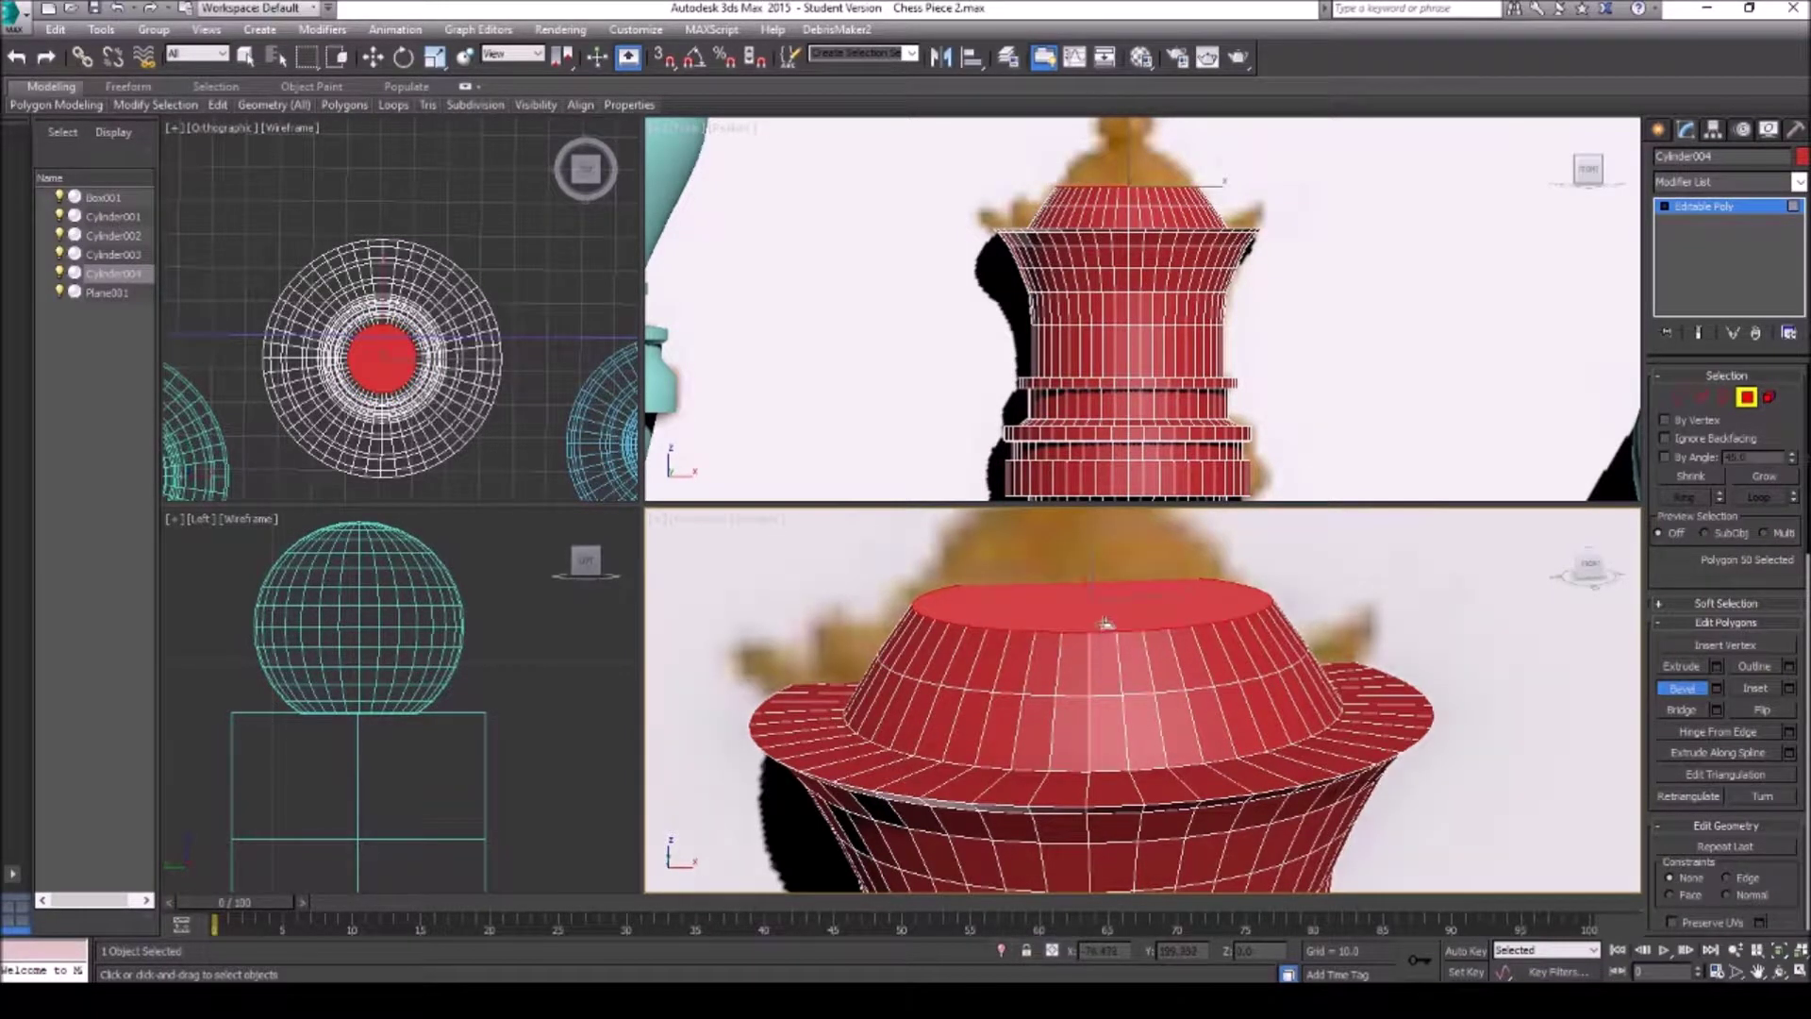
{"action": "left_click_drag", "start_coordinate": [1105, 615], "coordinate": [1099, 611]}
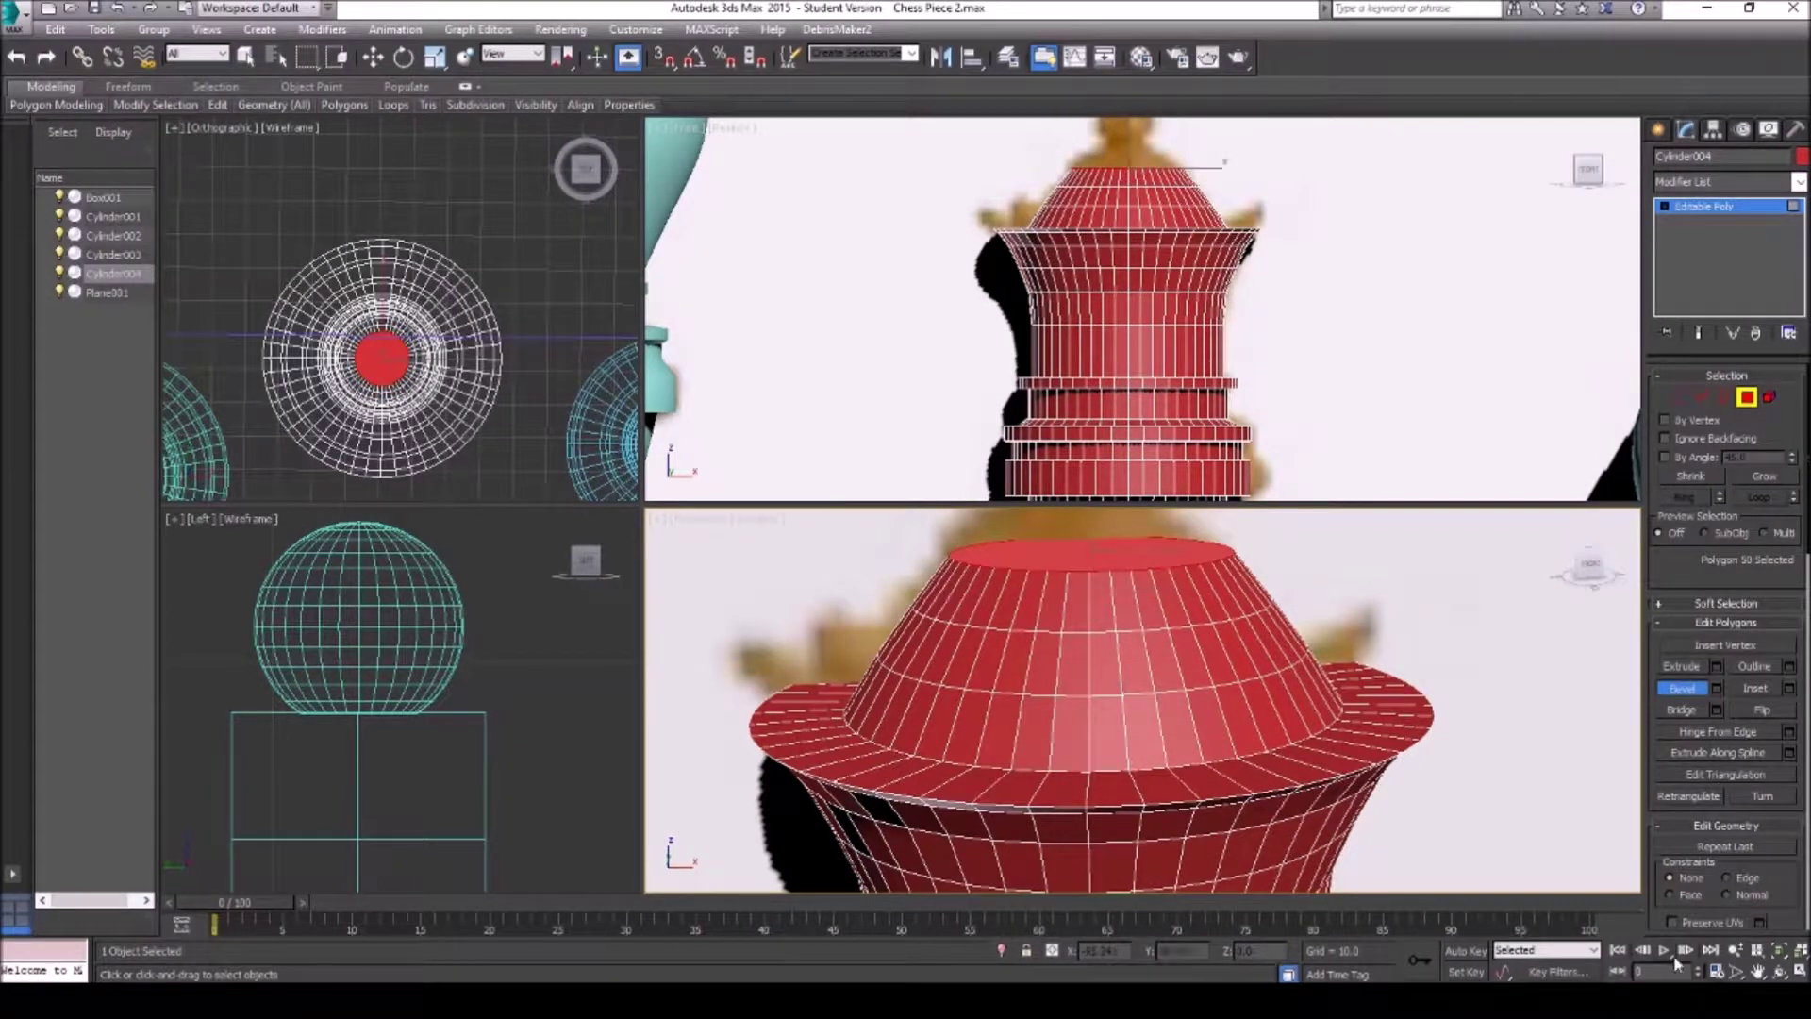
Bevel the dome's top polygon further up with increasing inward taper to round off its upper part
{"action": "left_click", "coordinate": [1758, 971]}
{"action": "scroll", "coordinate": [1008, 673], "scroll_direction": "up", "scroll_amount": 2}
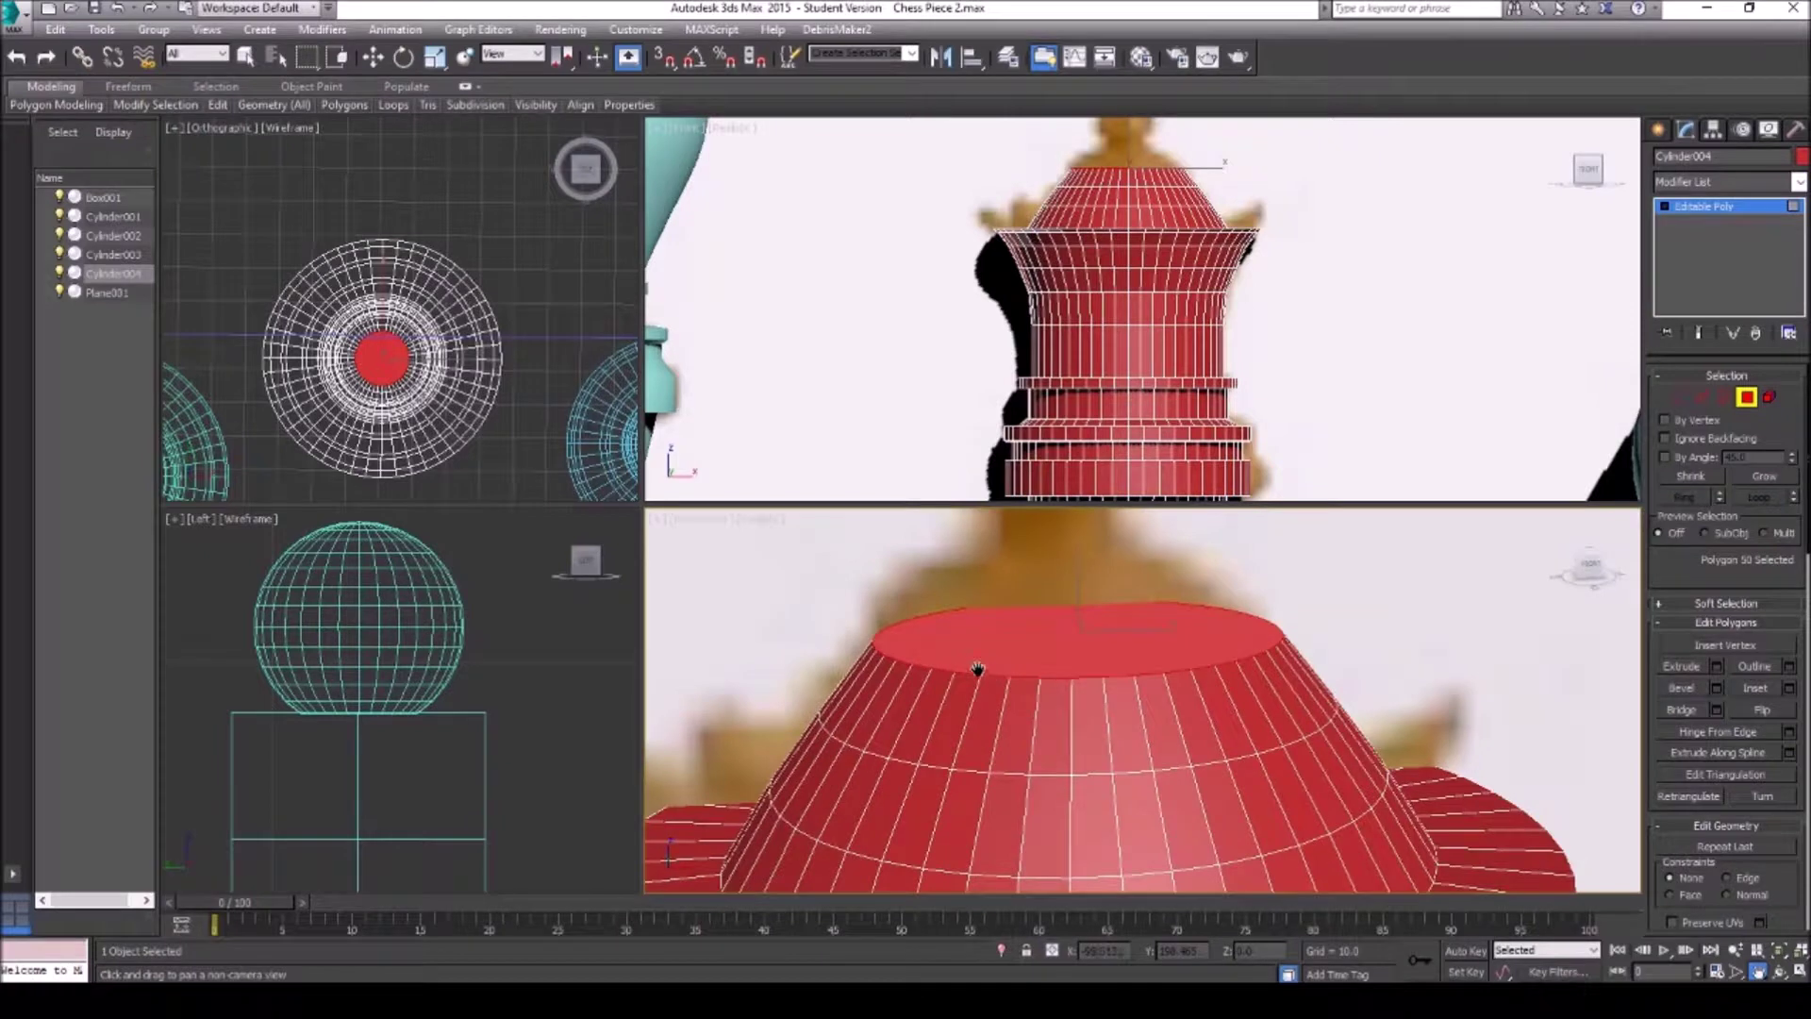
{"action": "left_click_drag", "start_coordinate": [1060, 647], "coordinate": [1058, 637]}
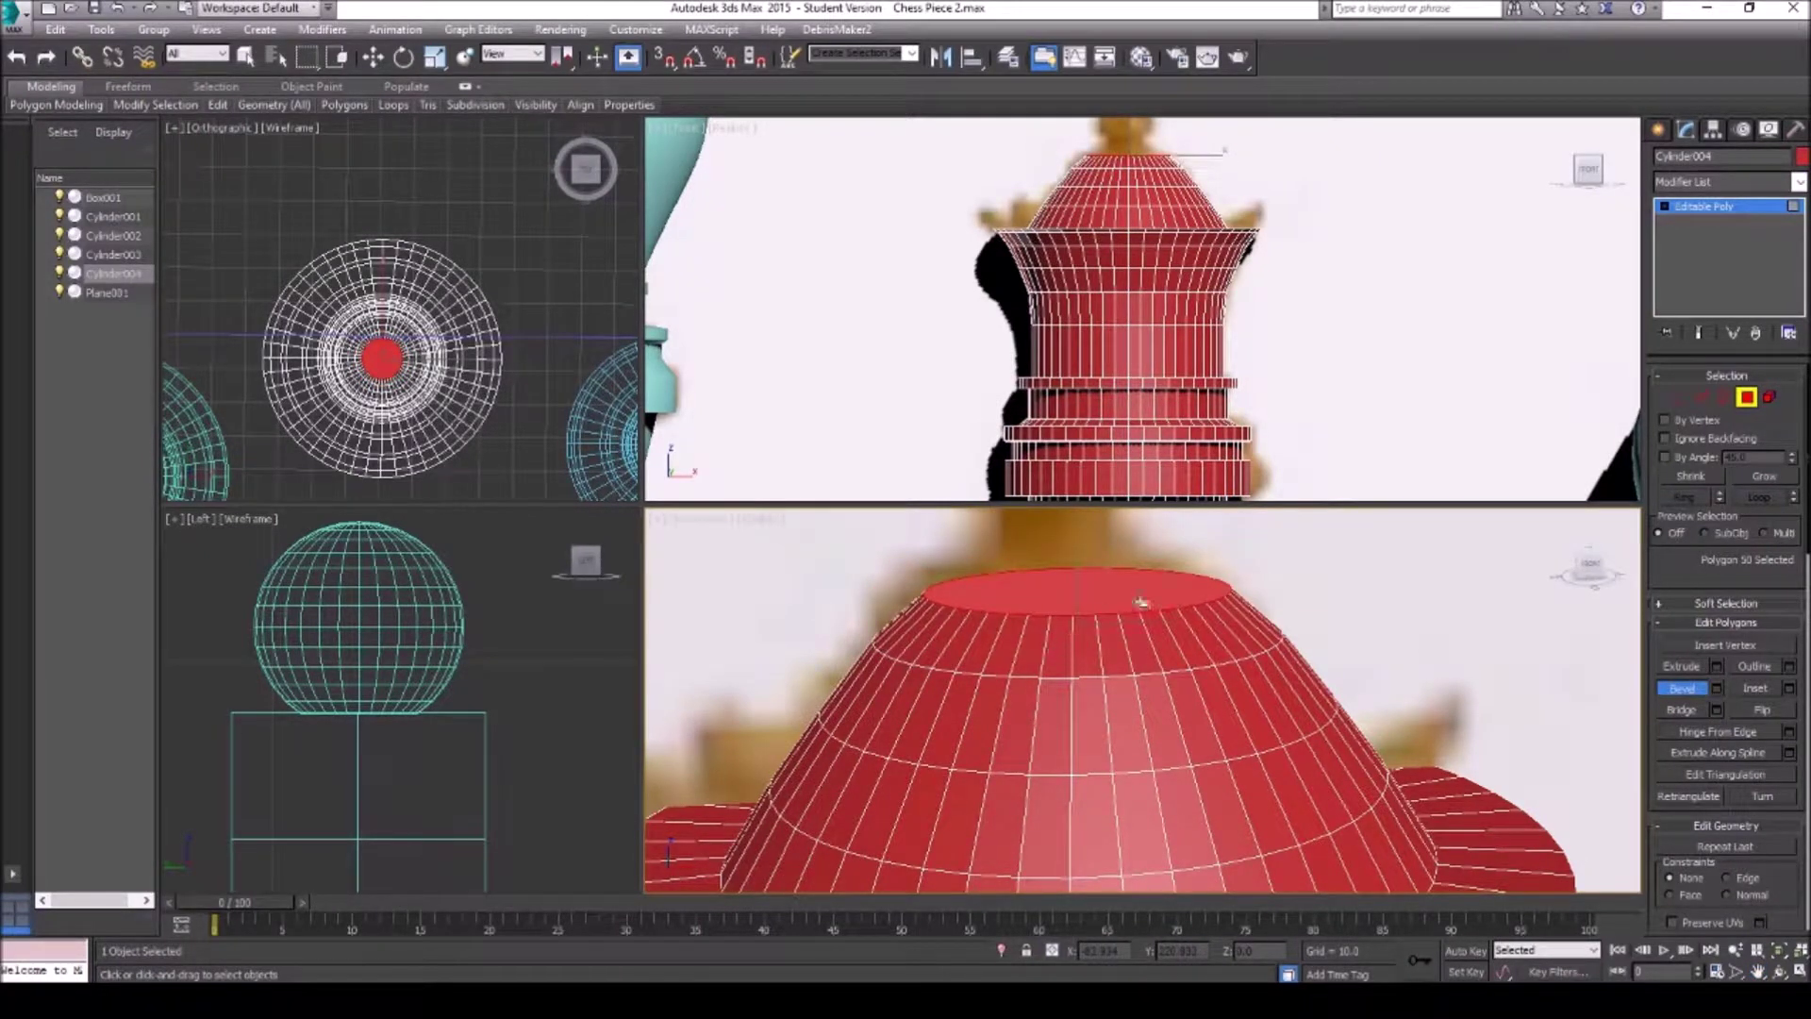
{"action": "middle_click_drag", "start_coordinate": [1120, 659], "coordinate": [1059, 704]}
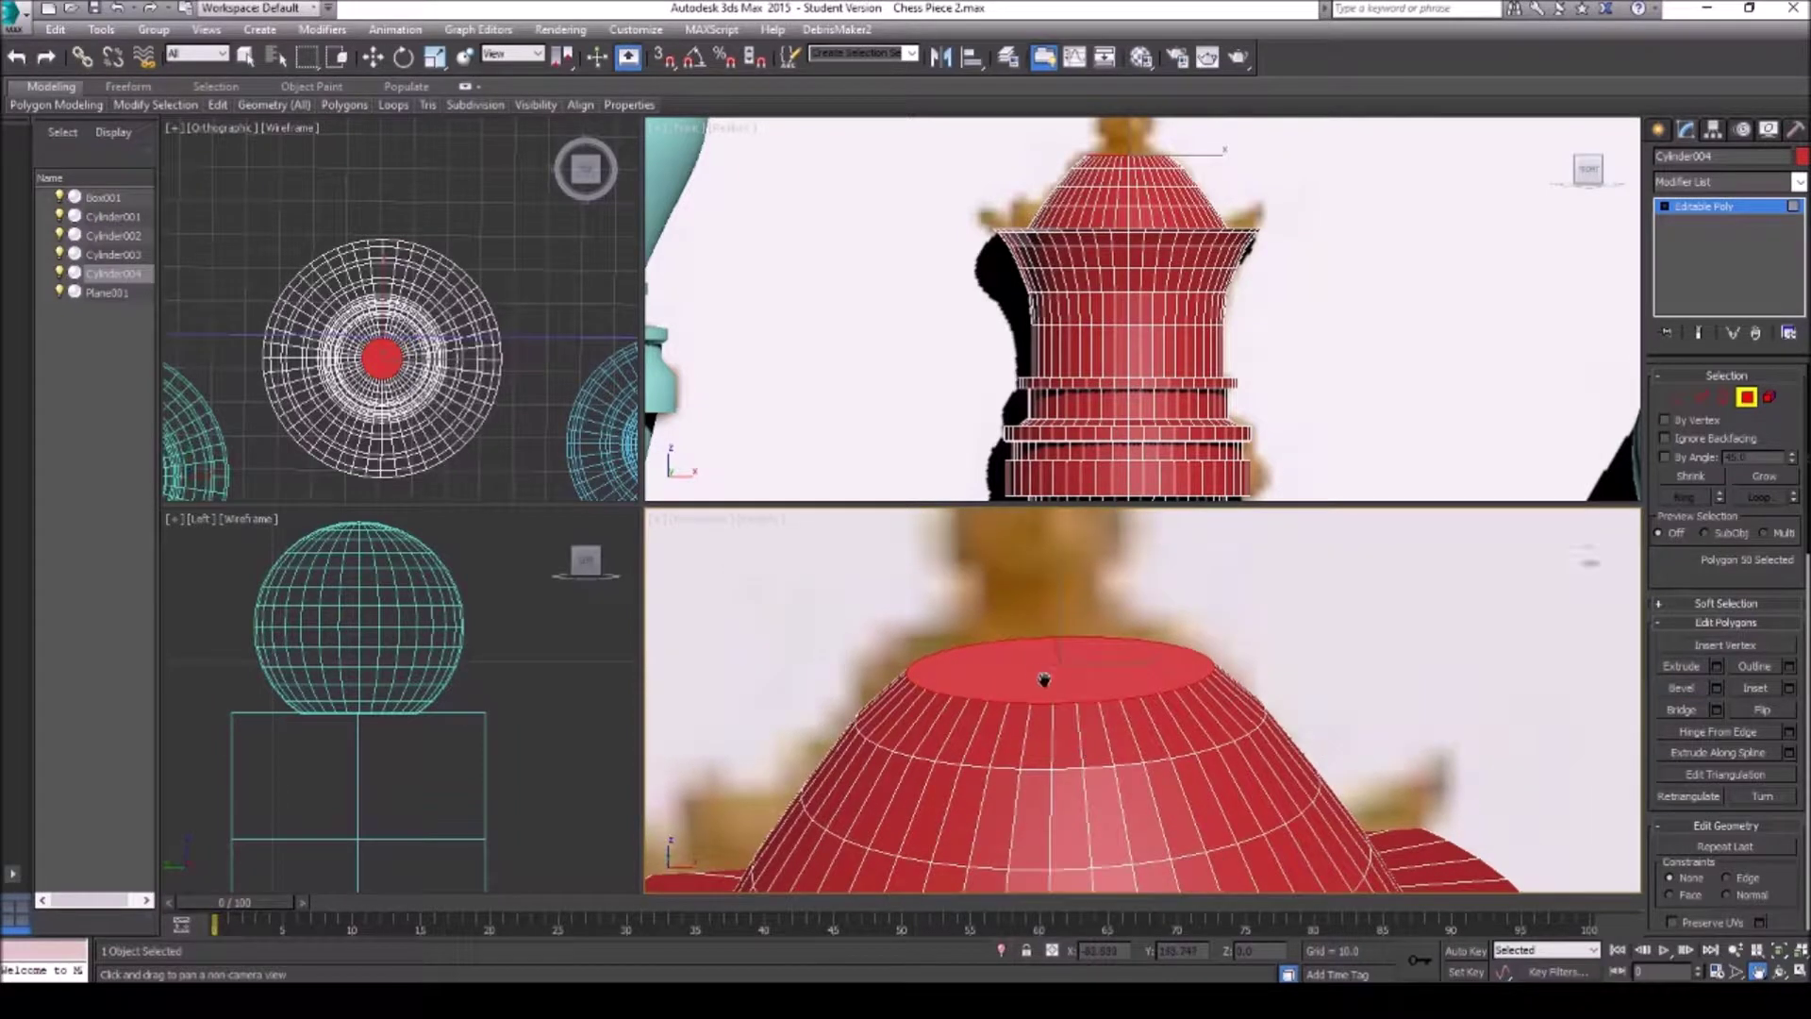
{"action": "left_click_drag", "start_coordinate": [1056, 678], "coordinate": [1056, 671]}
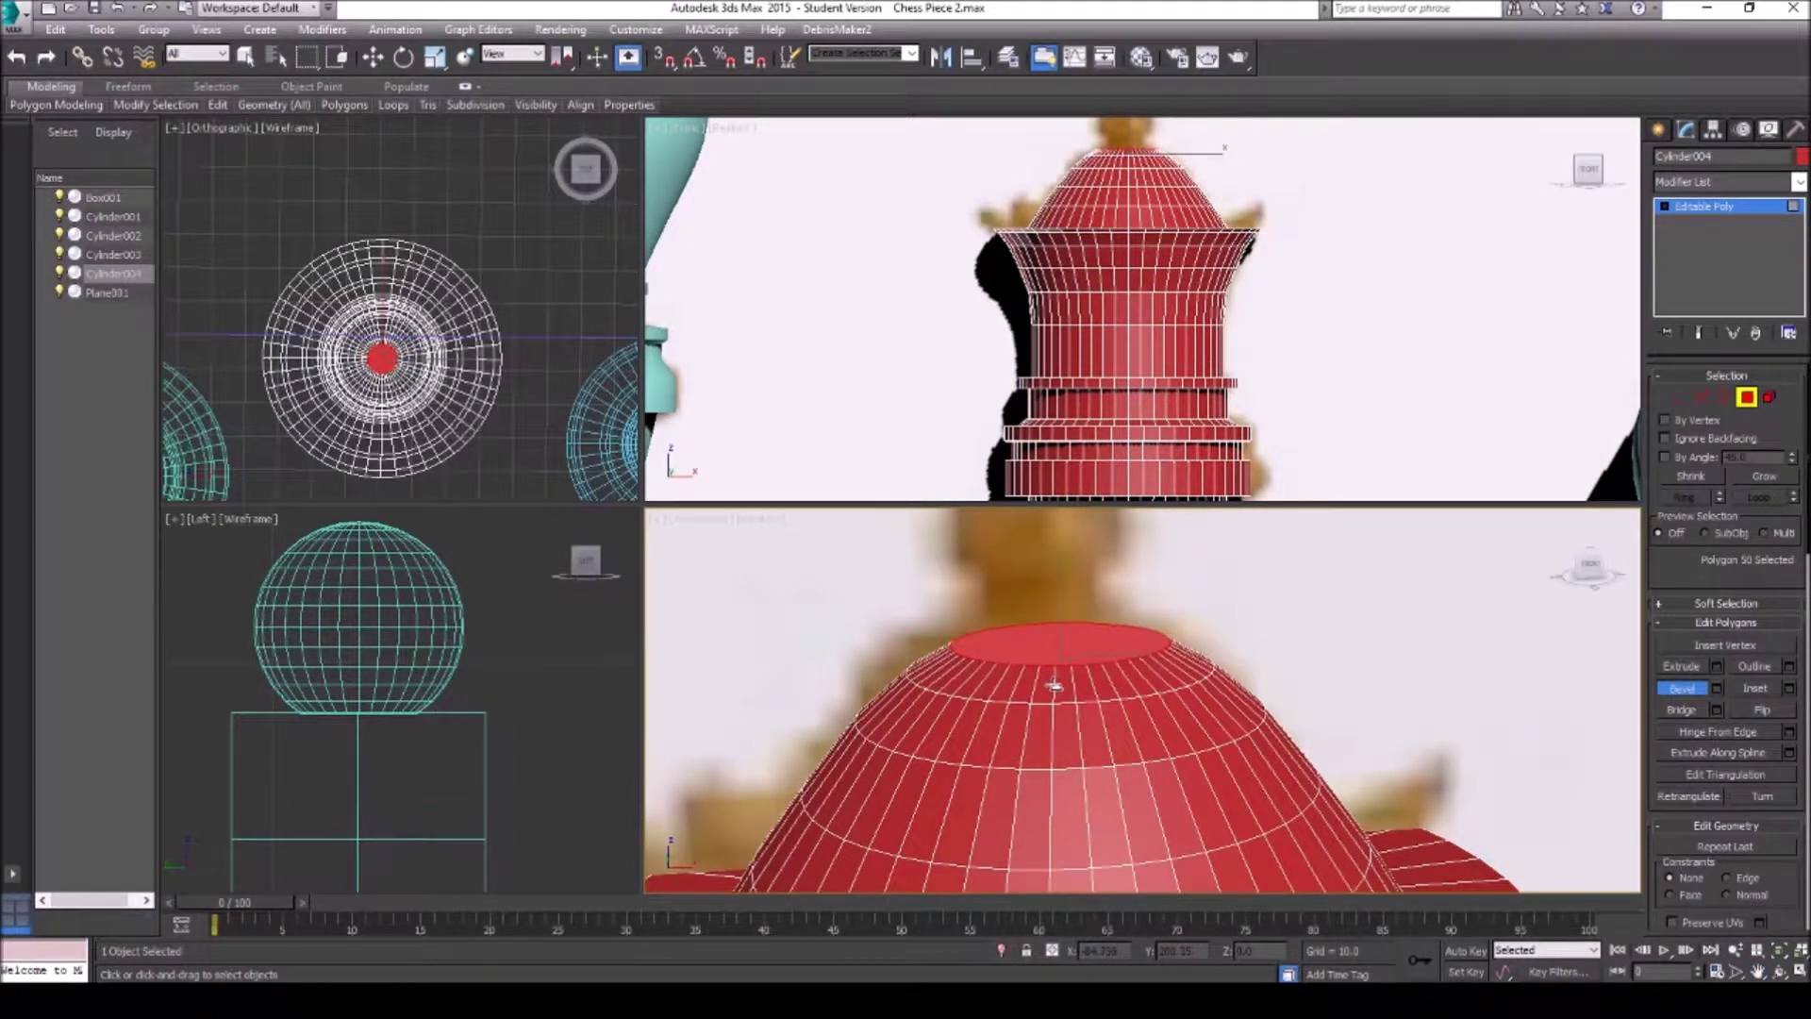
Bevel the dome's top inward almost flat, and raise a short narrow neck for the finial
{"action": "left_click", "coordinate": [1758, 972]}
{"action": "left_click_drag", "start_coordinate": [1119, 346], "coordinate": [1015, 562]}
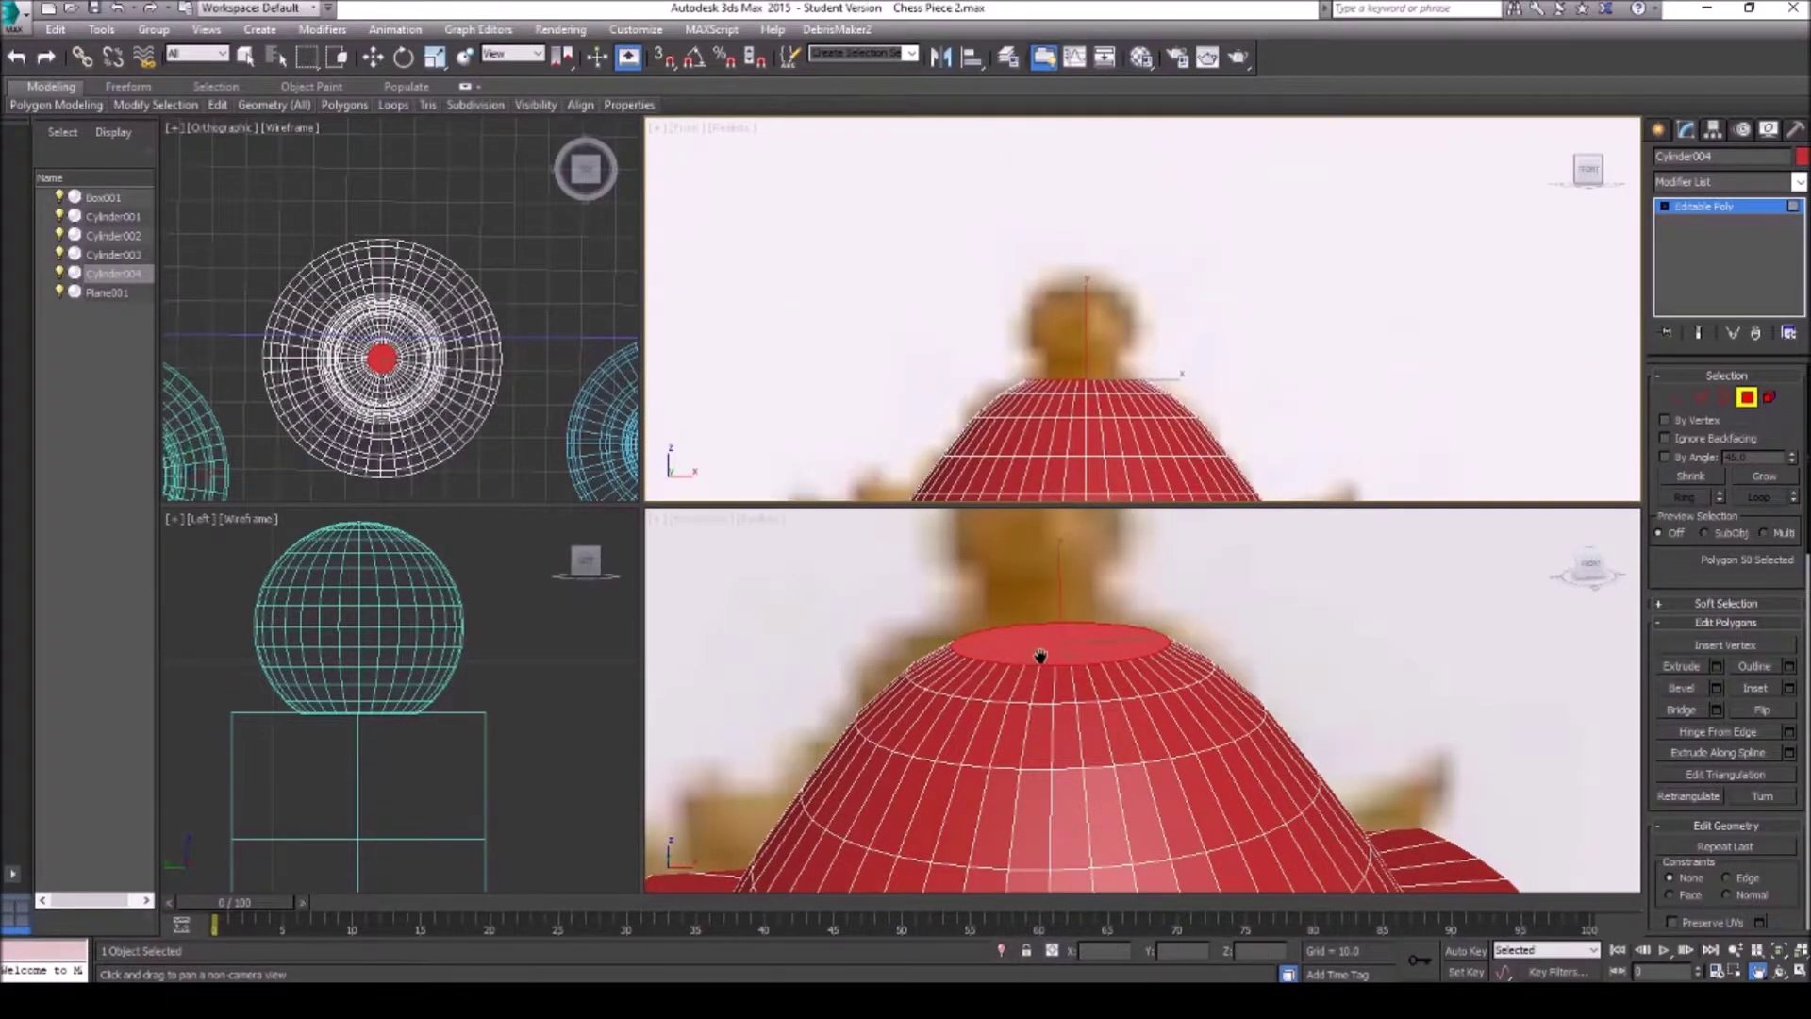
{"action": "left_click_drag", "start_coordinate": [1039, 676], "coordinate": [1035, 745]}
{"action": "scroll", "coordinate": [1036, 745], "scroll_direction": "up", "scroll_amount": 5}
{"action": "right_click", "coordinate": [1096, 720]}
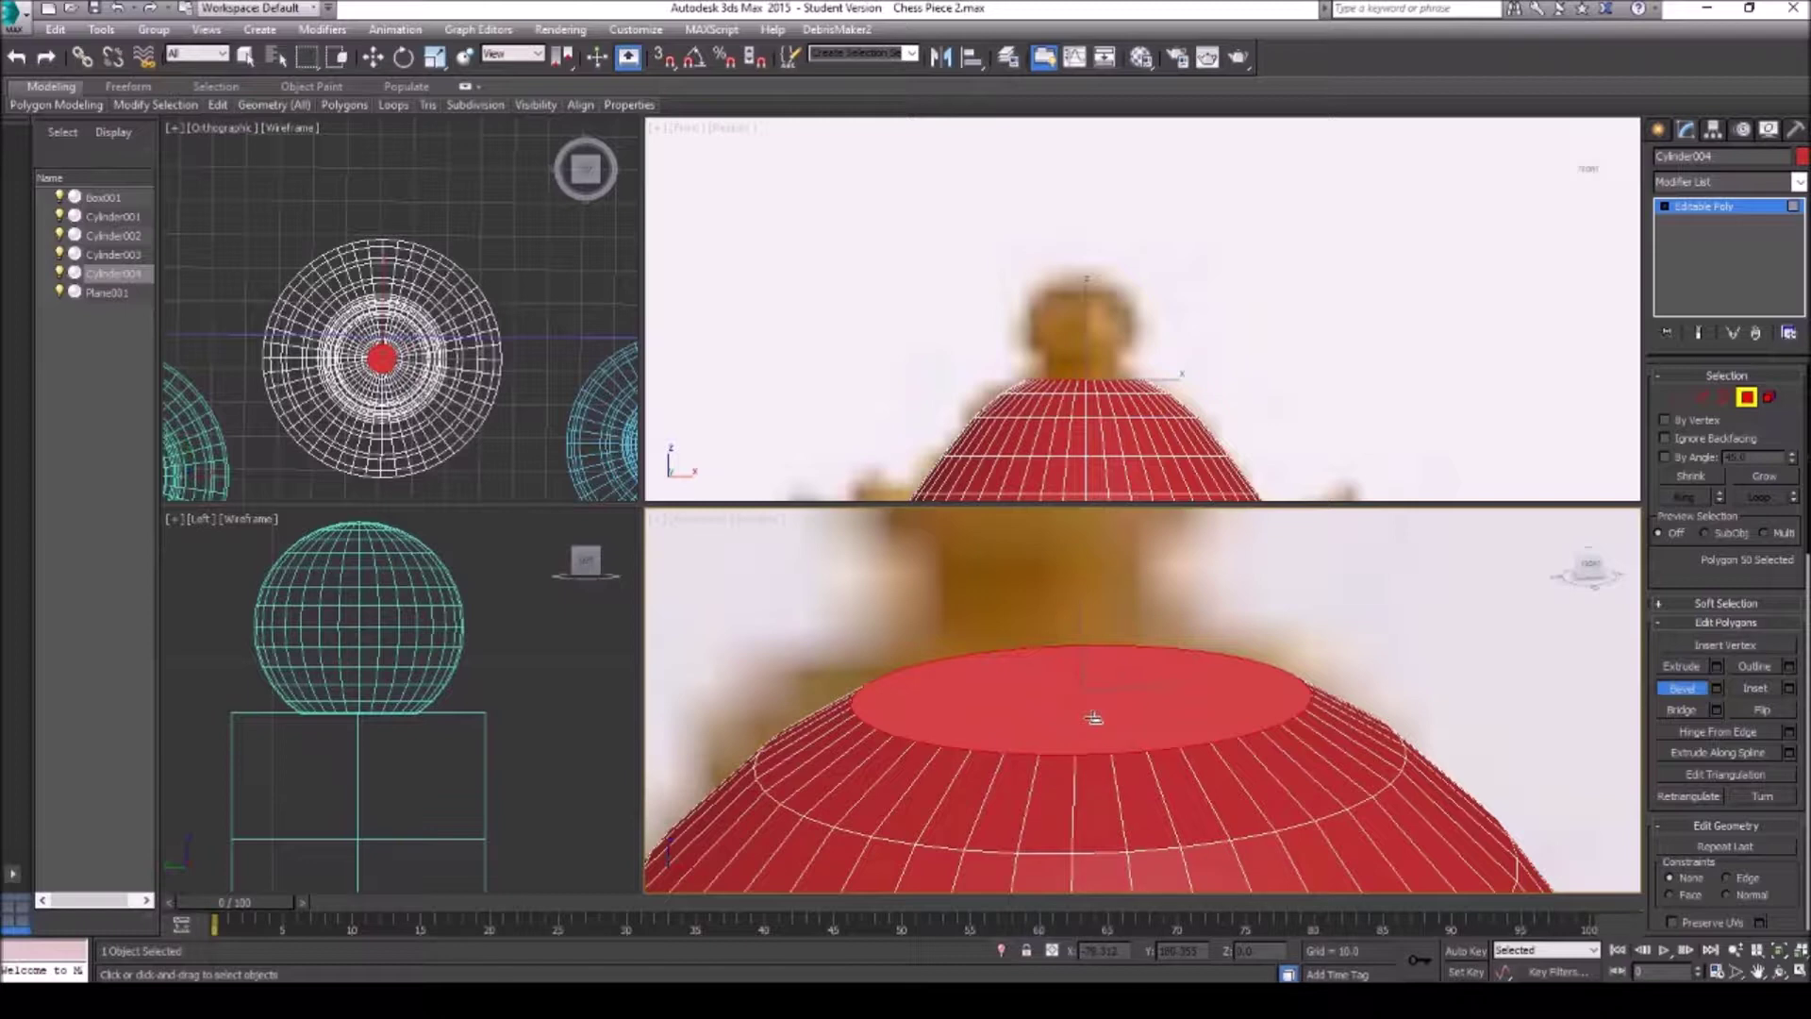
{"action": "left_click_drag", "start_coordinate": [1095, 717], "coordinate": [1097, 715]}
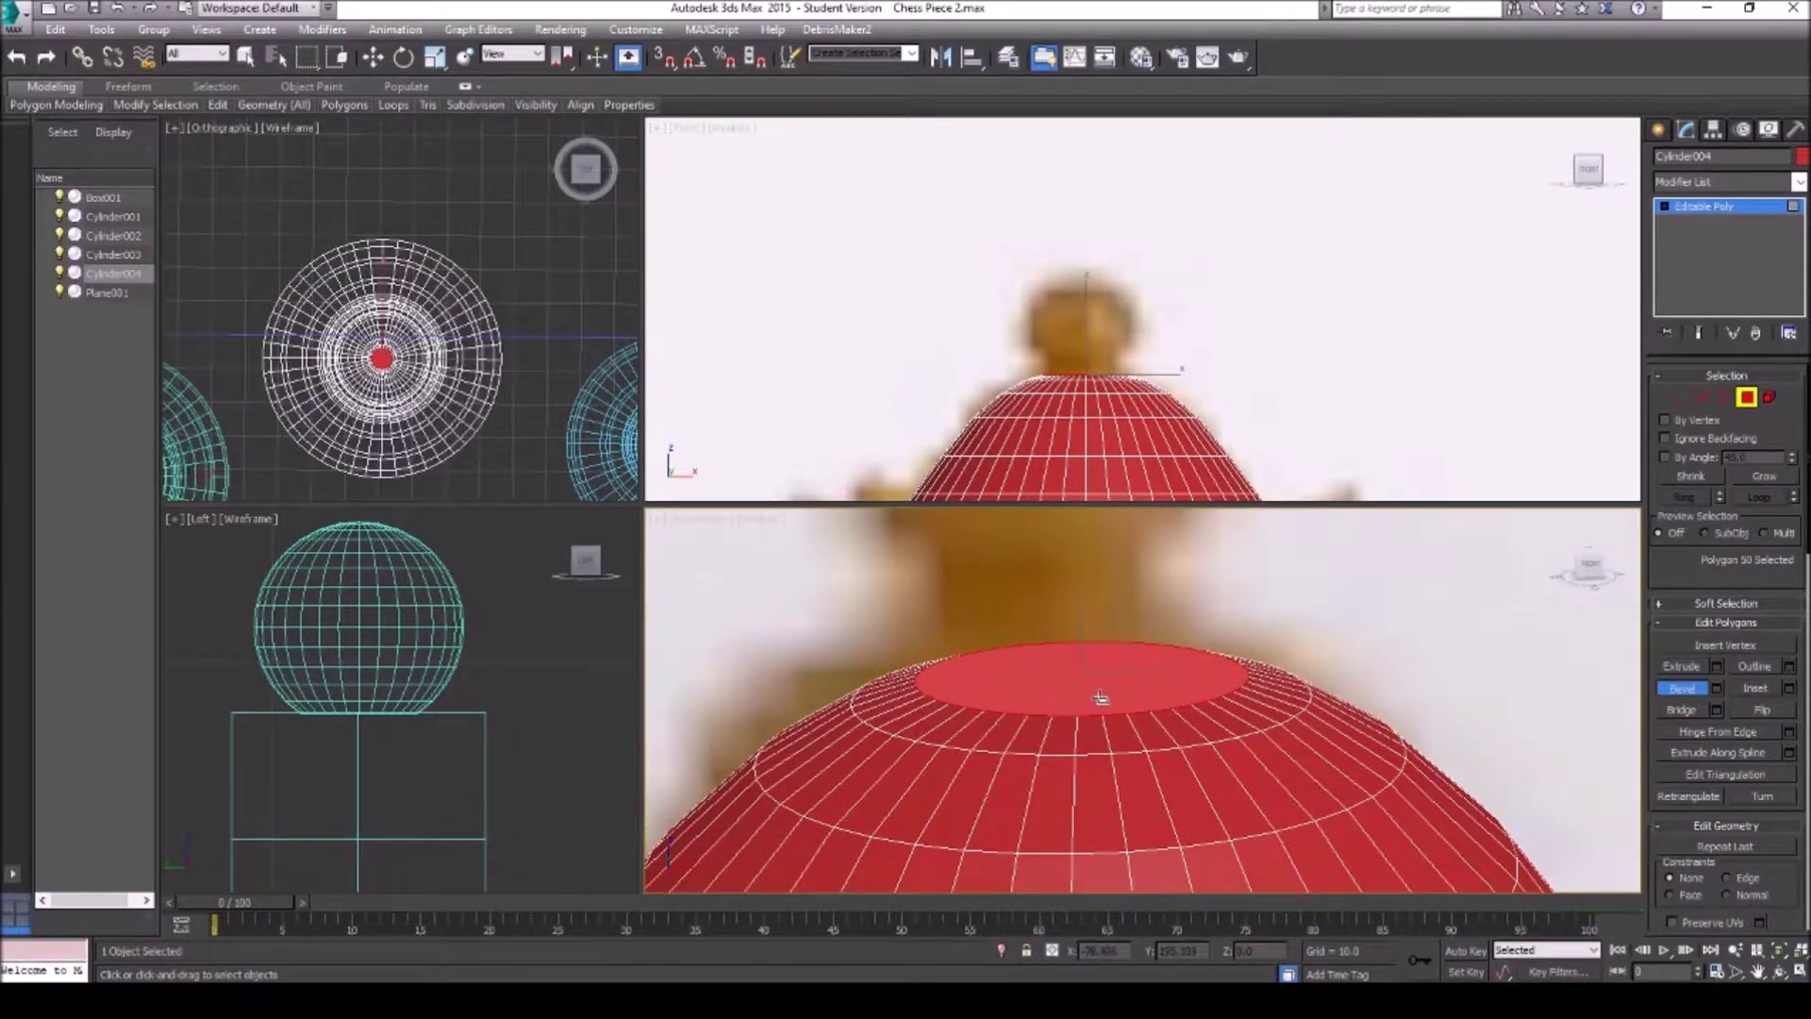
{"action": "left_click_drag", "start_coordinate": [1100, 693], "coordinate": [1086, 656]}
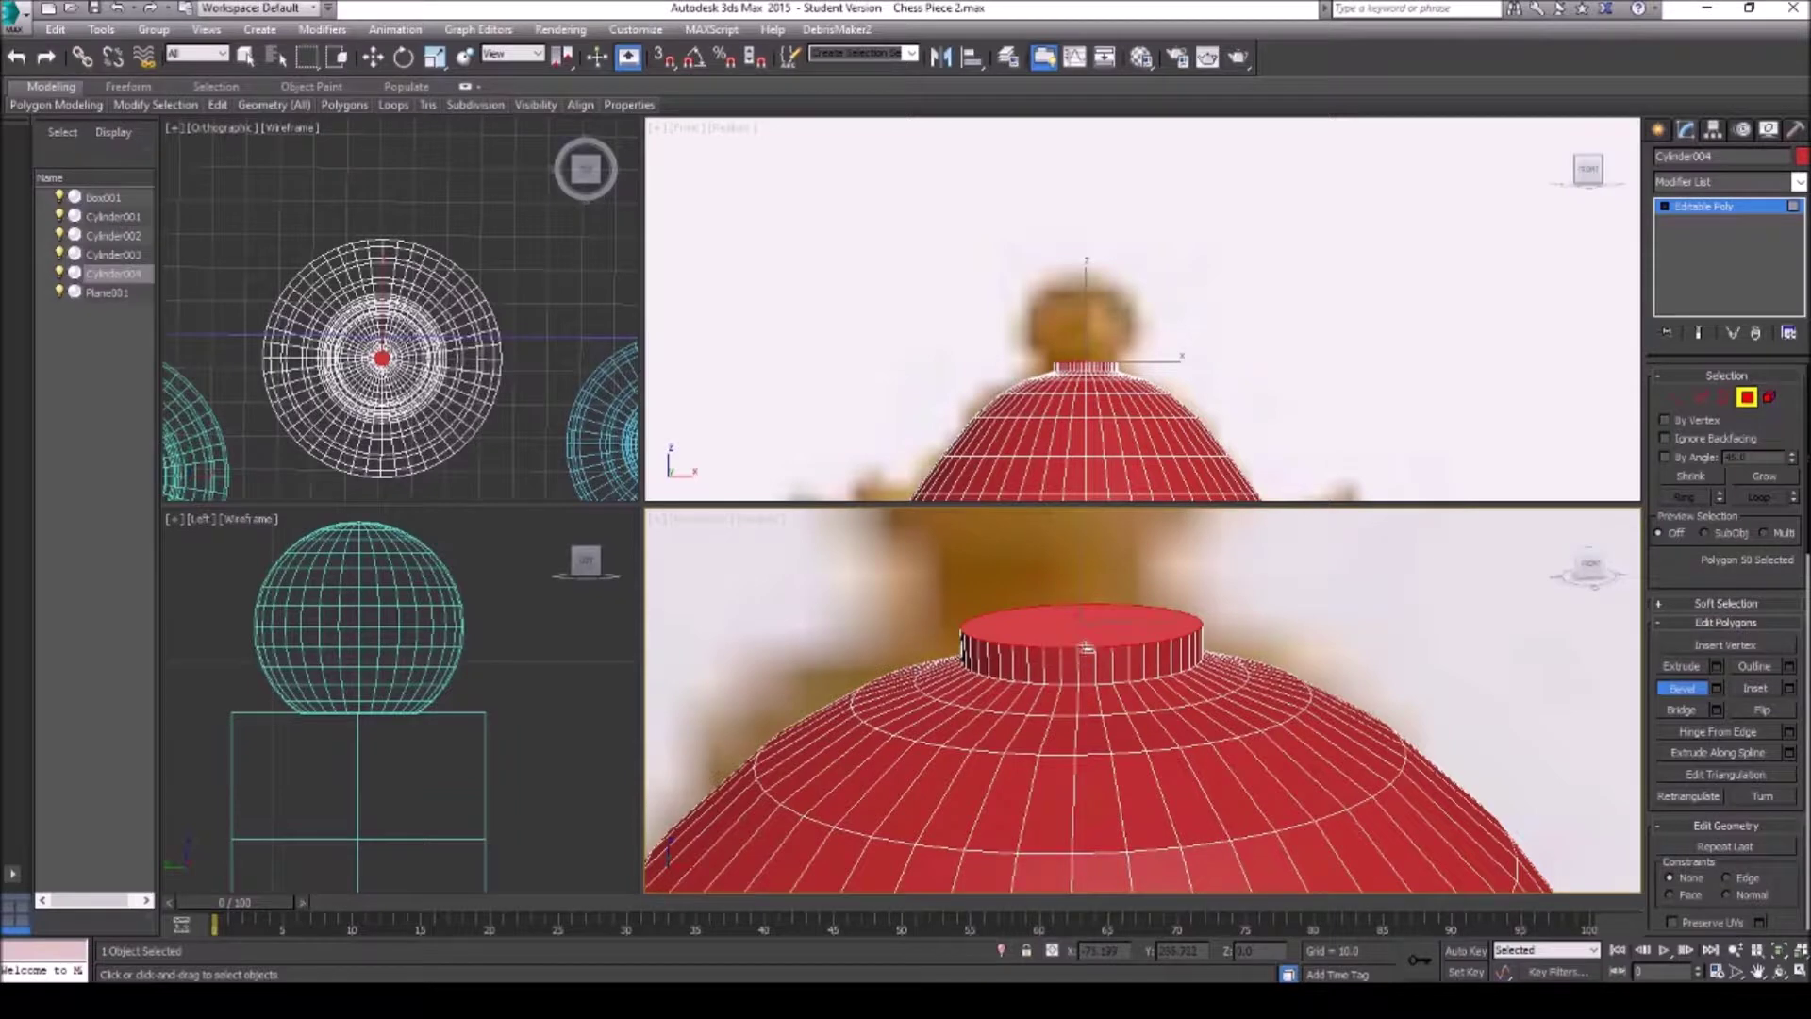
Bevel the neck's top polygon outward in tiers to form the lower half of the ball finial up to its widest part
{"action": "scroll", "coordinate": [1076, 633], "scroll_direction": "up", "scroll_amount": 2}
{"action": "scroll", "coordinate": [1077, 633], "scroll_direction": "up", "scroll_amount": 2}
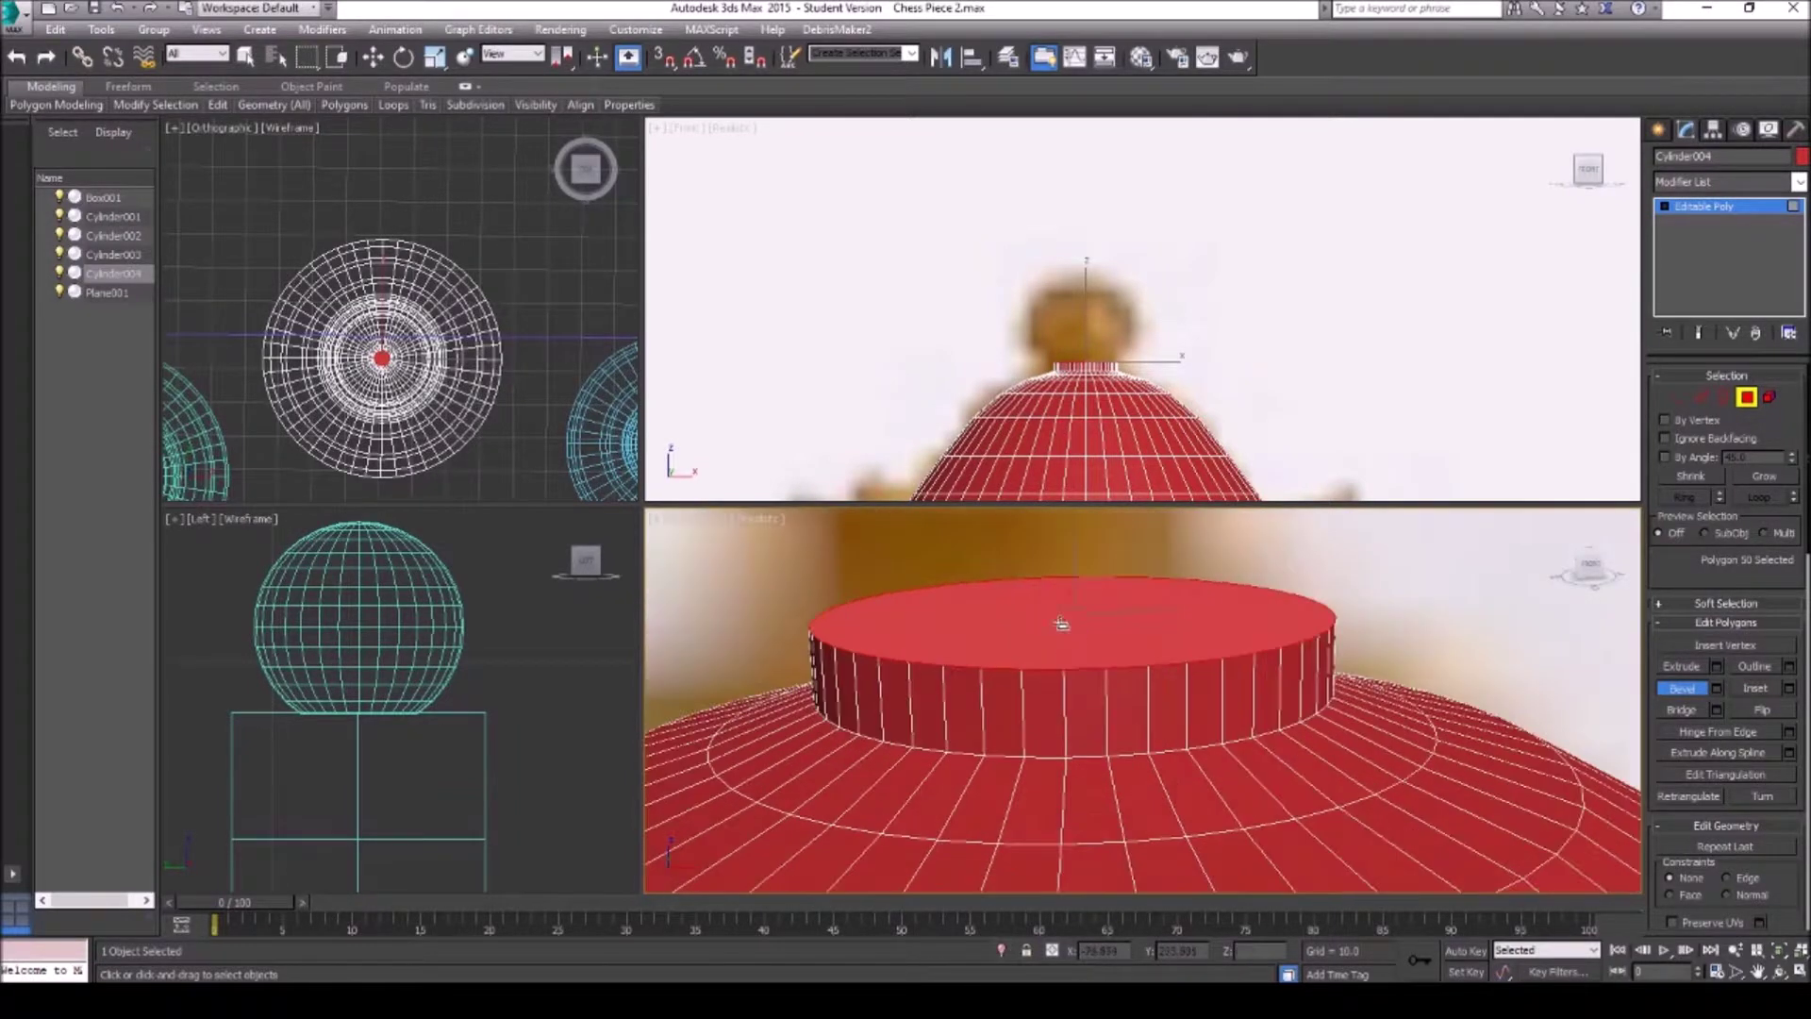
{"action": "left_click_drag", "start_coordinate": [1069, 646], "coordinate": [1067, 644]}
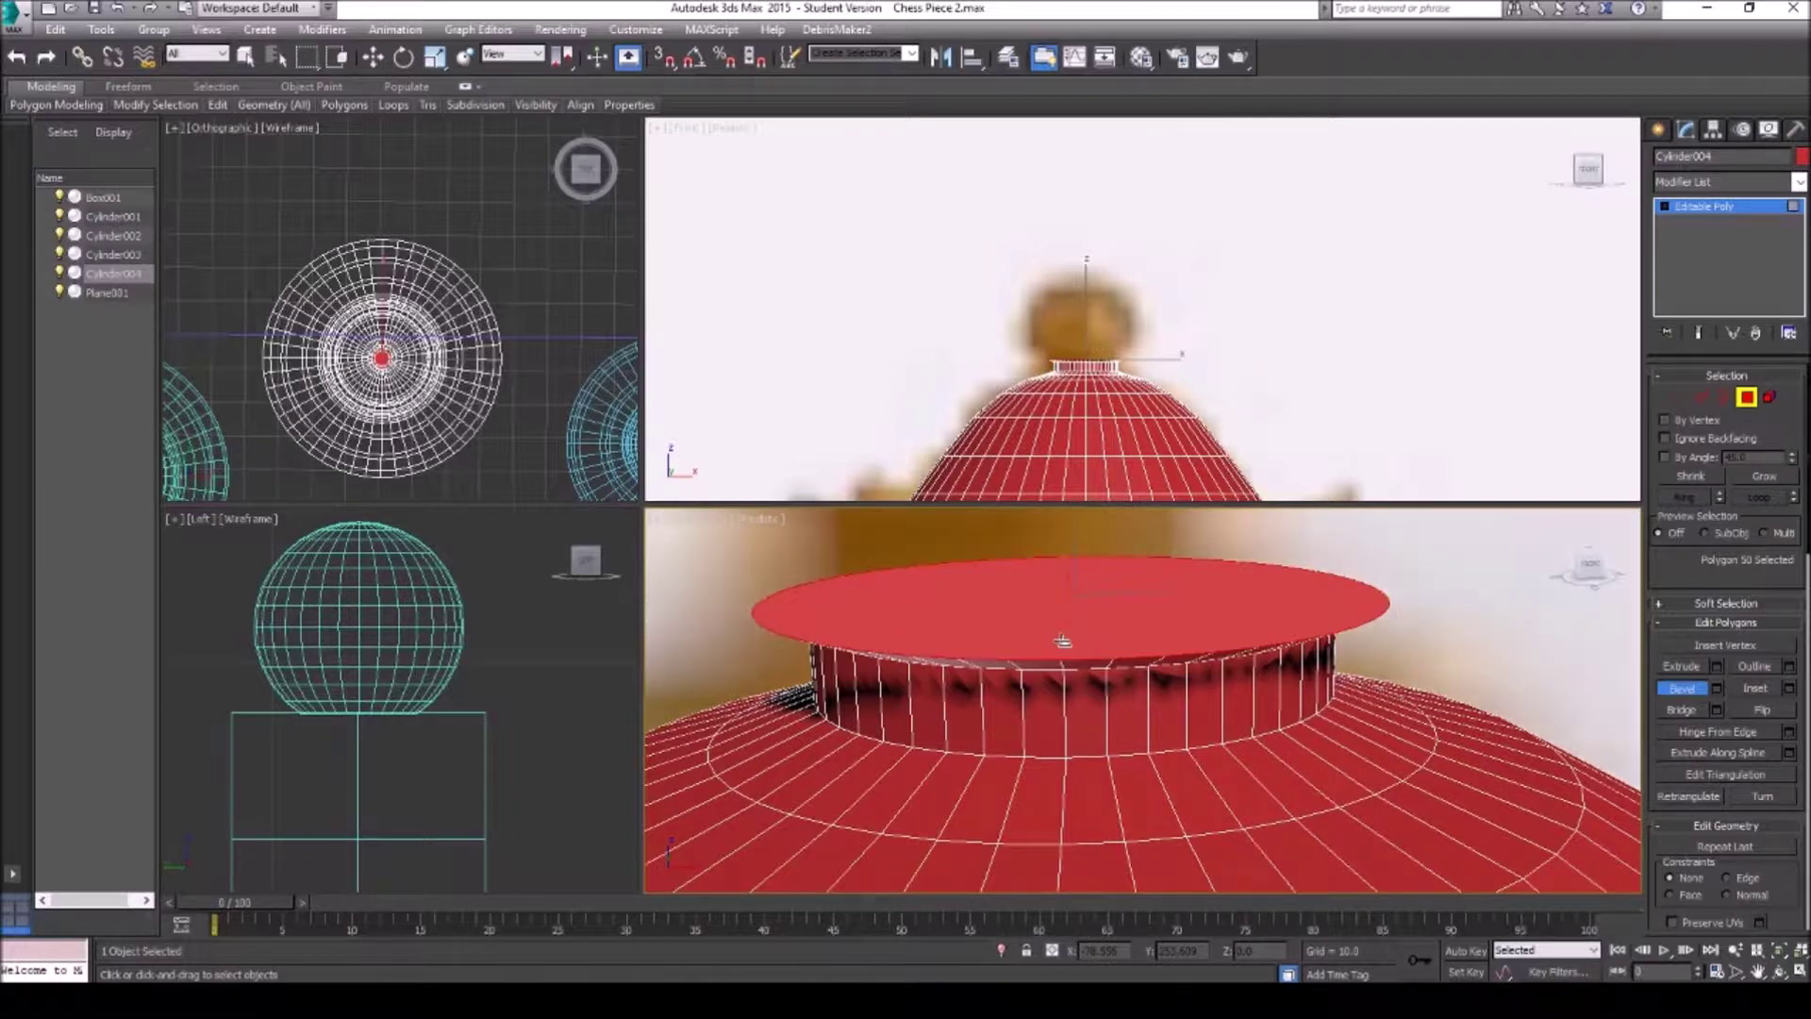
{"action": "left_click_drag", "start_coordinate": [1064, 630], "coordinate": [1062, 628]}
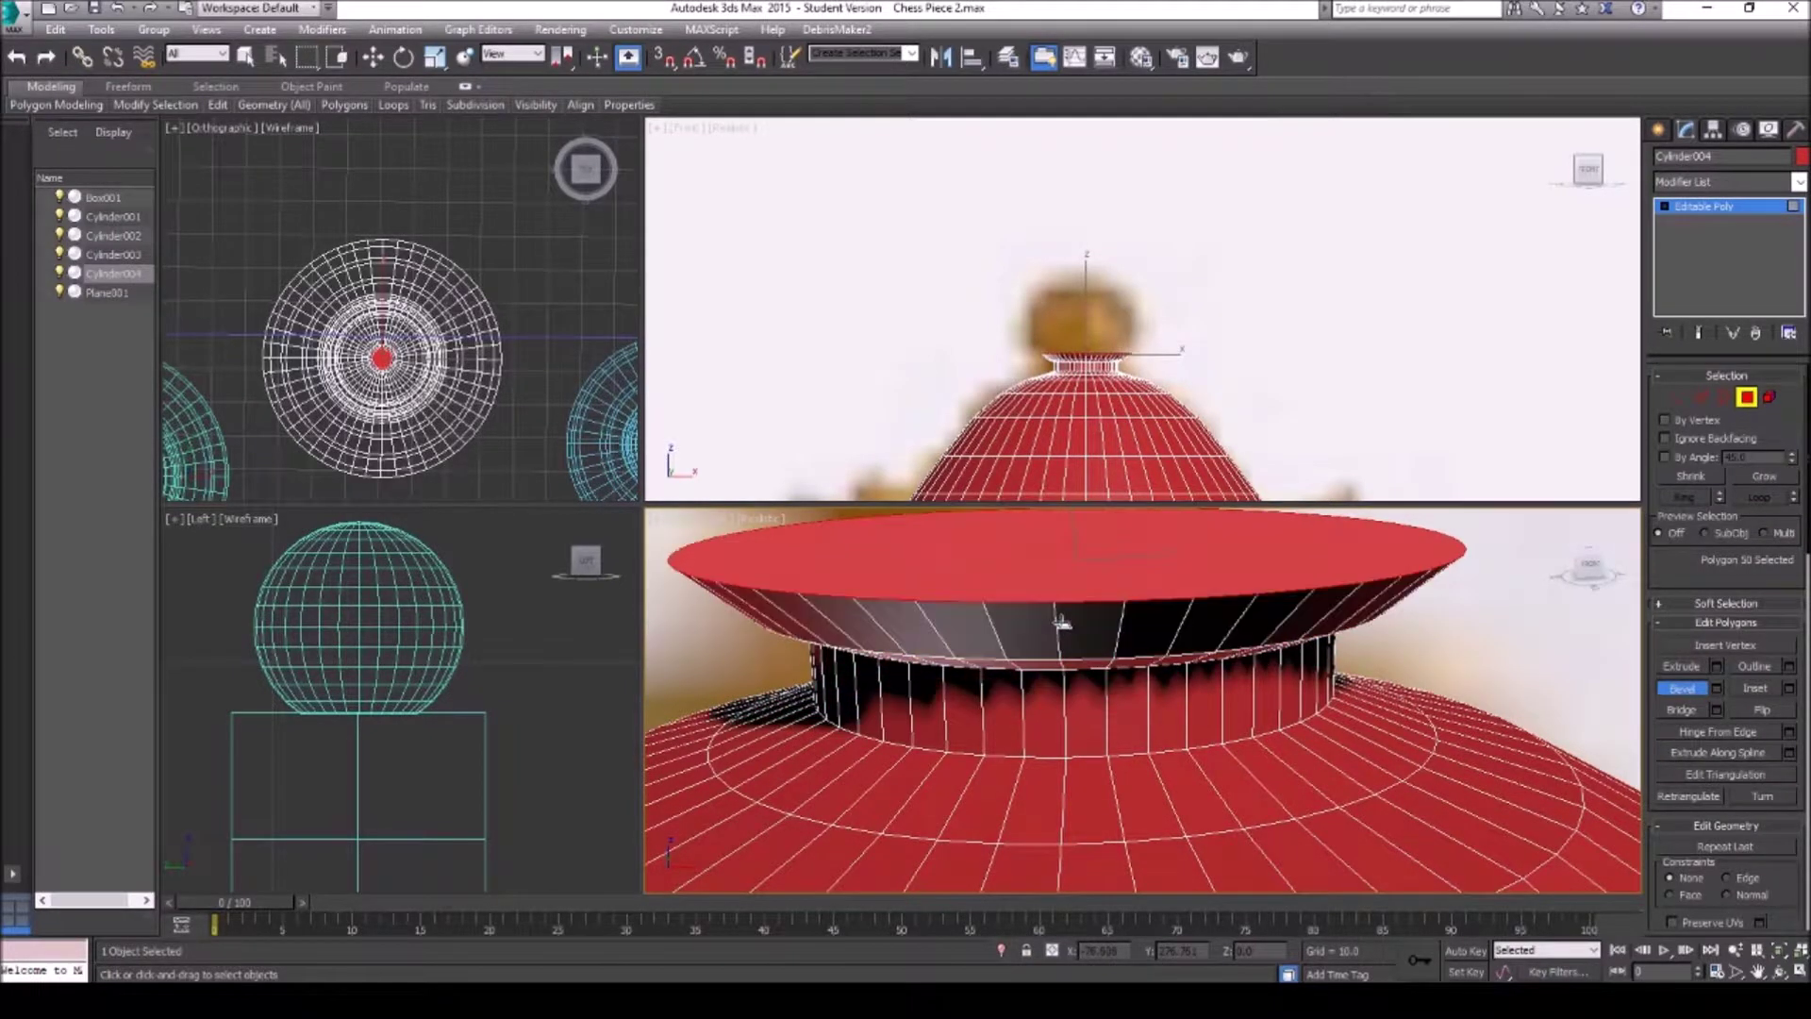
{"action": "left_click_drag", "start_coordinate": [1063, 621], "coordinate": [1060, 579]}
{"action": "middle_click_drag", "start_coordinate": [1060, 579], "coordinate": [1093, 802]}
{"action": "left_click_drag", "start_coordinate": [1084, 671], "coordinate": [1083, 667]}
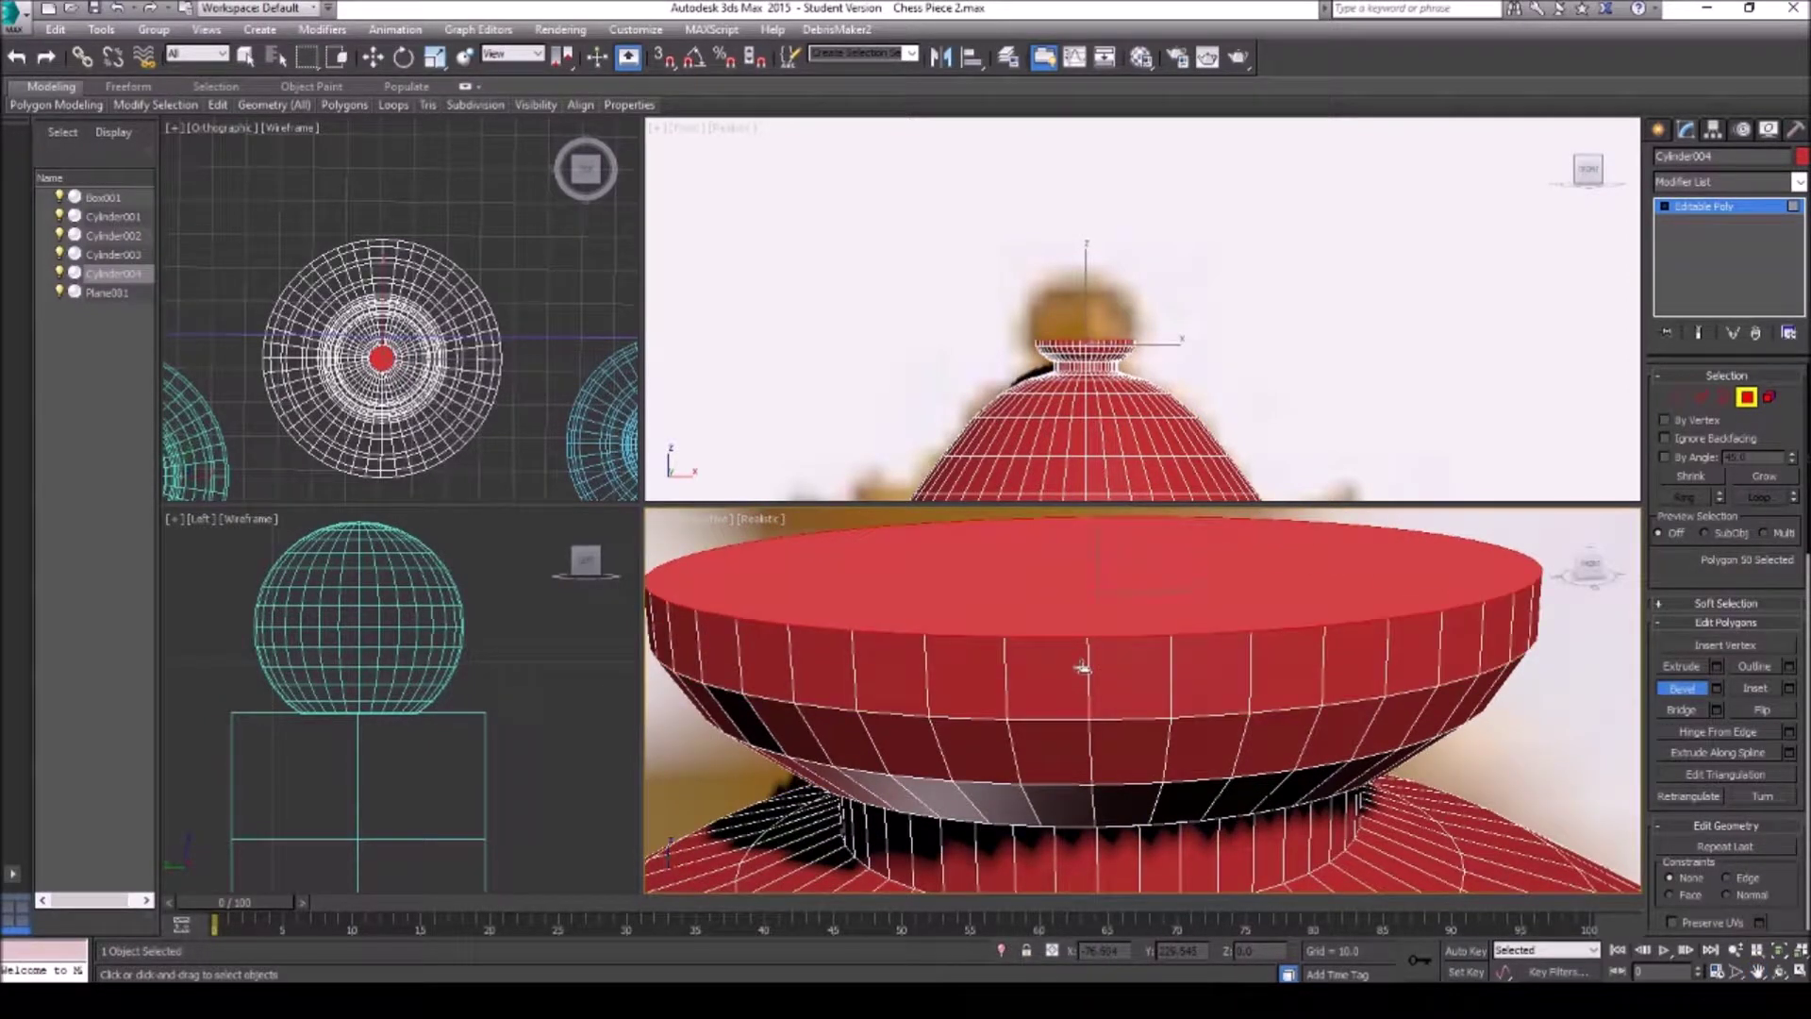
Bevel the finial's top polygon upward and inward in tiers to round the upper half of the ball
{"action": "left_click", "coordinate": [1080, 667]}
{"action": "left_click_drag", "start_coordinate": [1084, 596], "coordinate": [1084, 593]}
{"action": "left_click", "coordinate": [1760, 973]}
{"action": "left_click_drag", "start_coordinate": [1020, 533], "coordinate": [1060, 849]}
{"action": "right_click", "coordinate": [1030, 658]}
{"action": "left_click", "coordinate": [1759, 972]}
{"action": "right_click", "coordinate": [1059, 847]}
{"action": "left_click_drag", "start_coordinate": [1062, 719], "coordinate": [1061, 719]}
{"action": "left_click_drag", "start_coordinate": [1056, 657], "coordinate": [1081, 590]}
{"action": "middle_click_drag", "start_coordinate": [1081, 591], "coordinate": [1095, 688]}
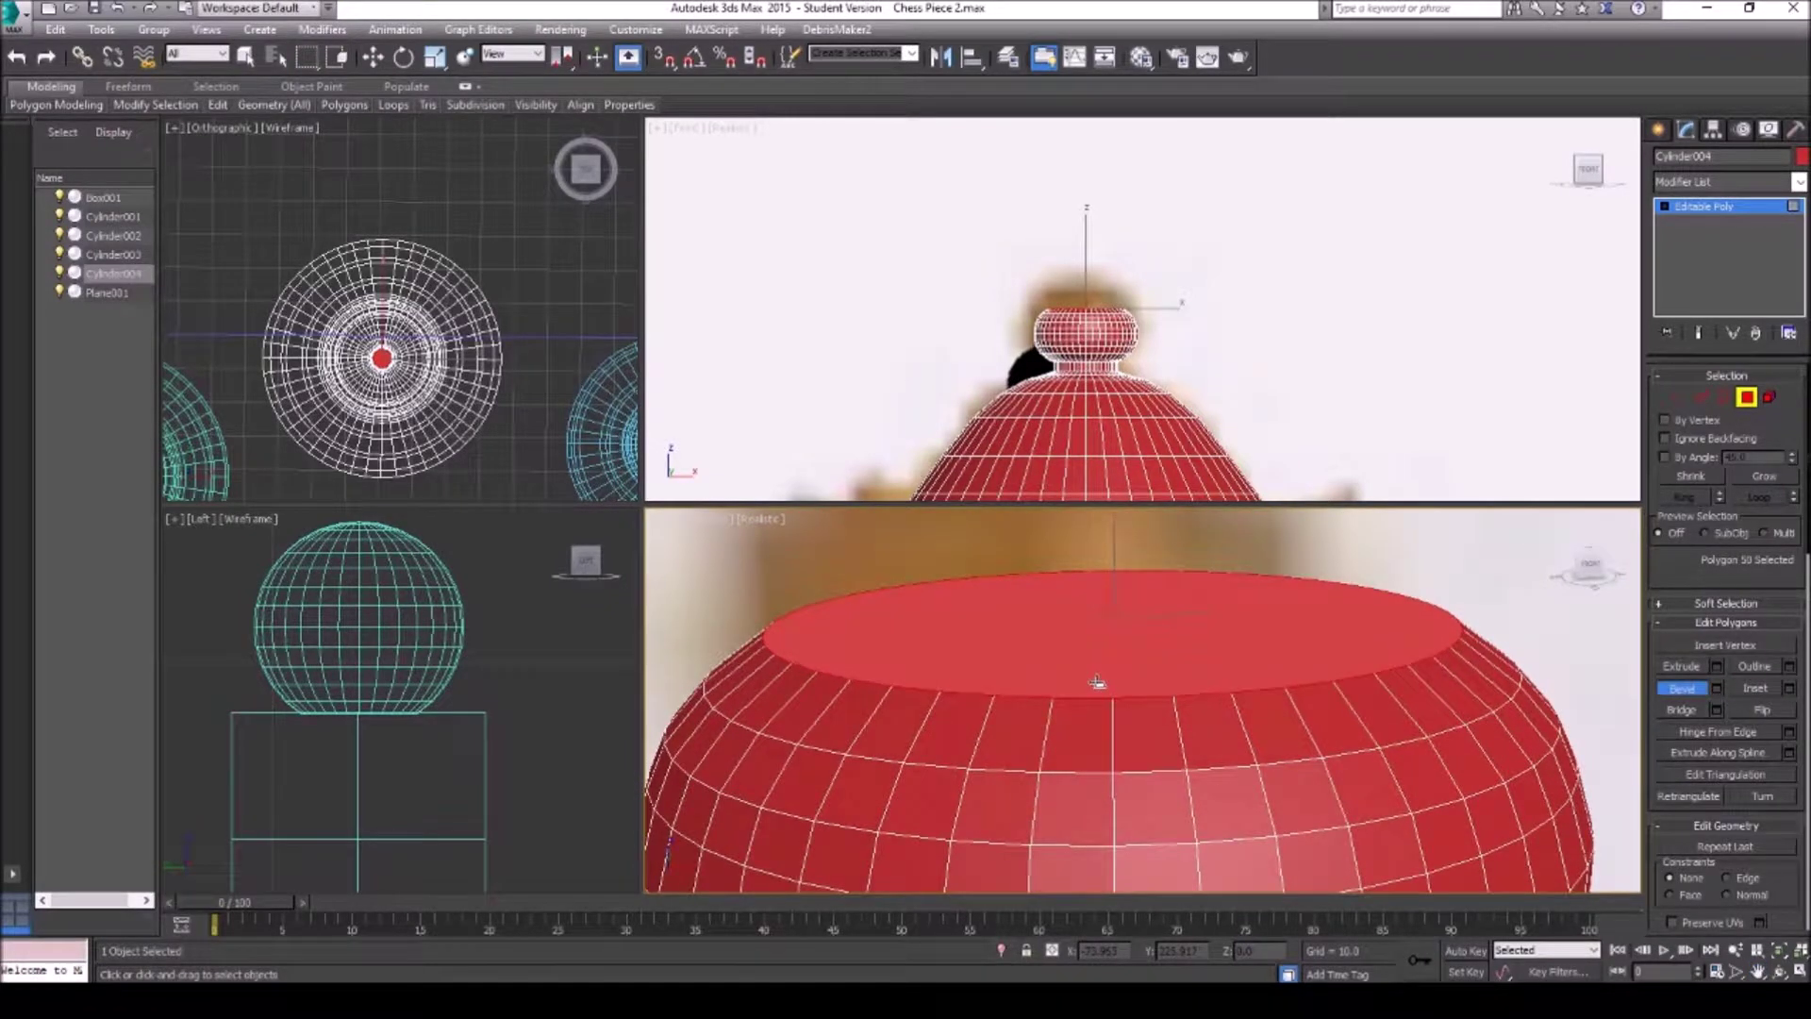
Bevel the finial's top polygon further up and inward in several tiers to narrow the ball's upper part
{"action": "left_click_drag", "start_coordinate": [1096, 681], "coordinate": [1106, 623]}
{"action": "left_click", "coordinate": [1097, 683]}
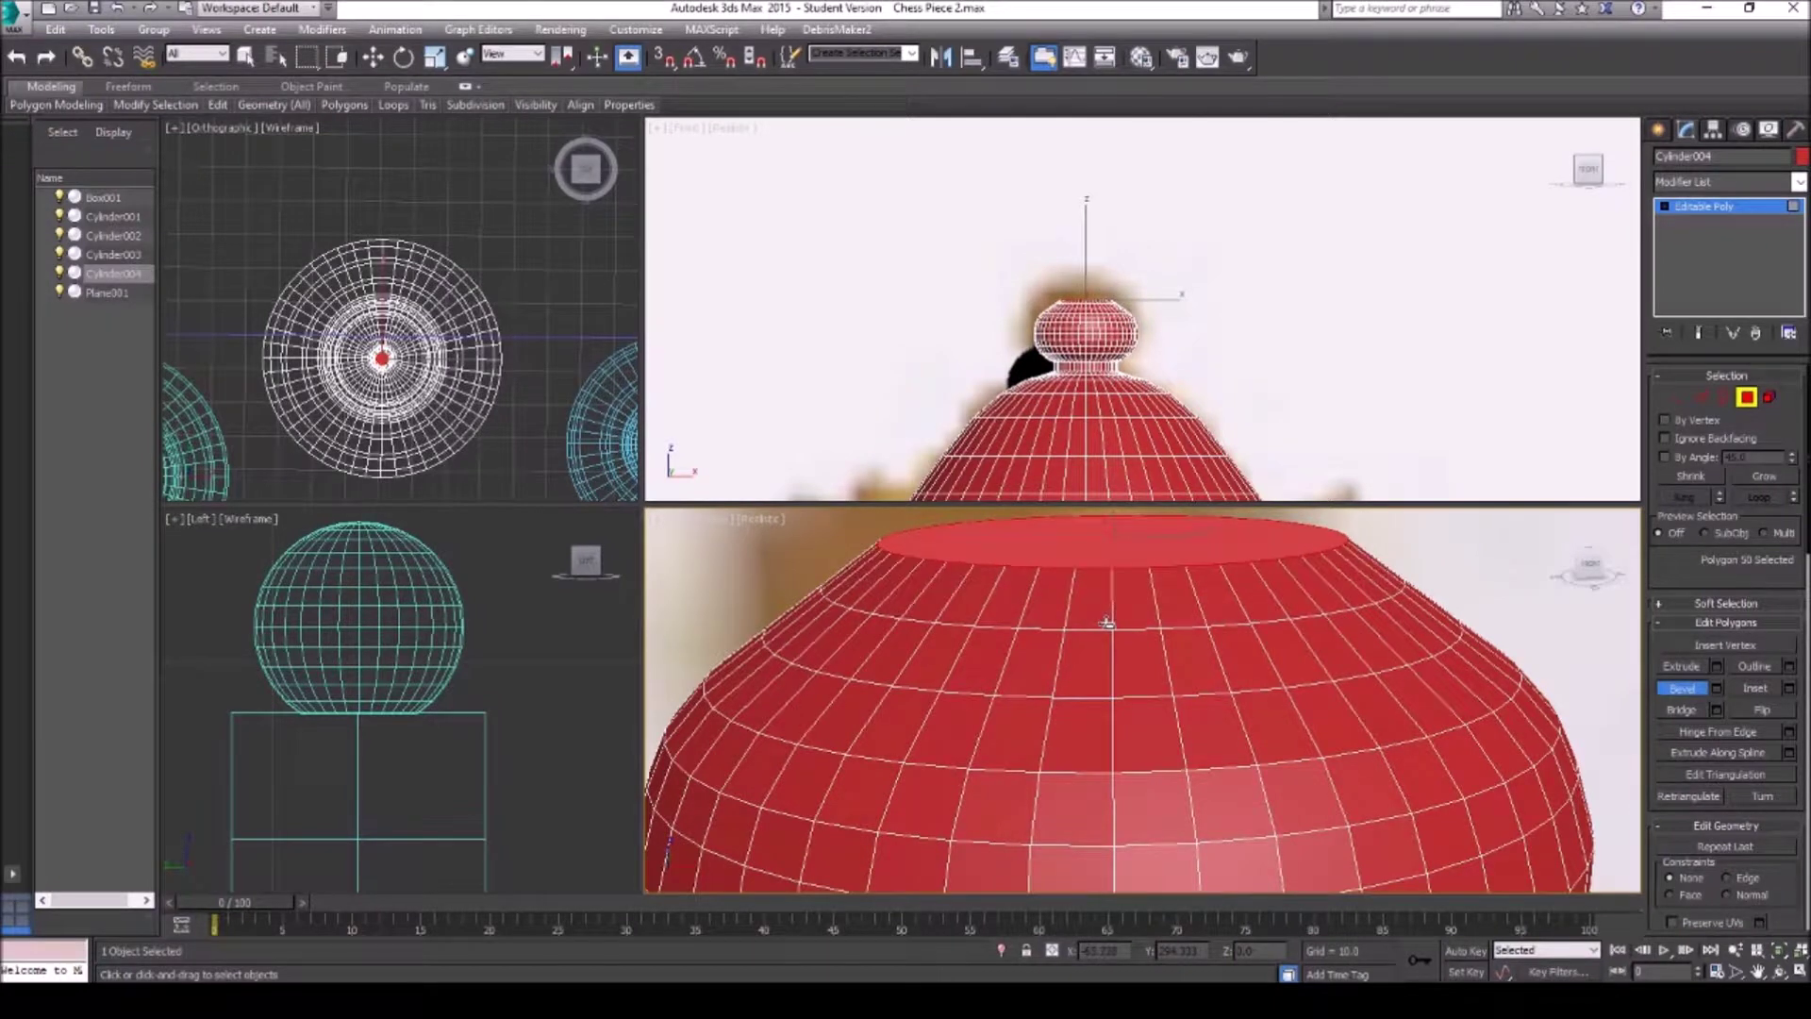
{"action": "left_click", "coordinate": [1759, 972]}
{"action": "scroll", "coordinate": [1007, 695], "scroll_direction": "up", "scroll_amount": 4}
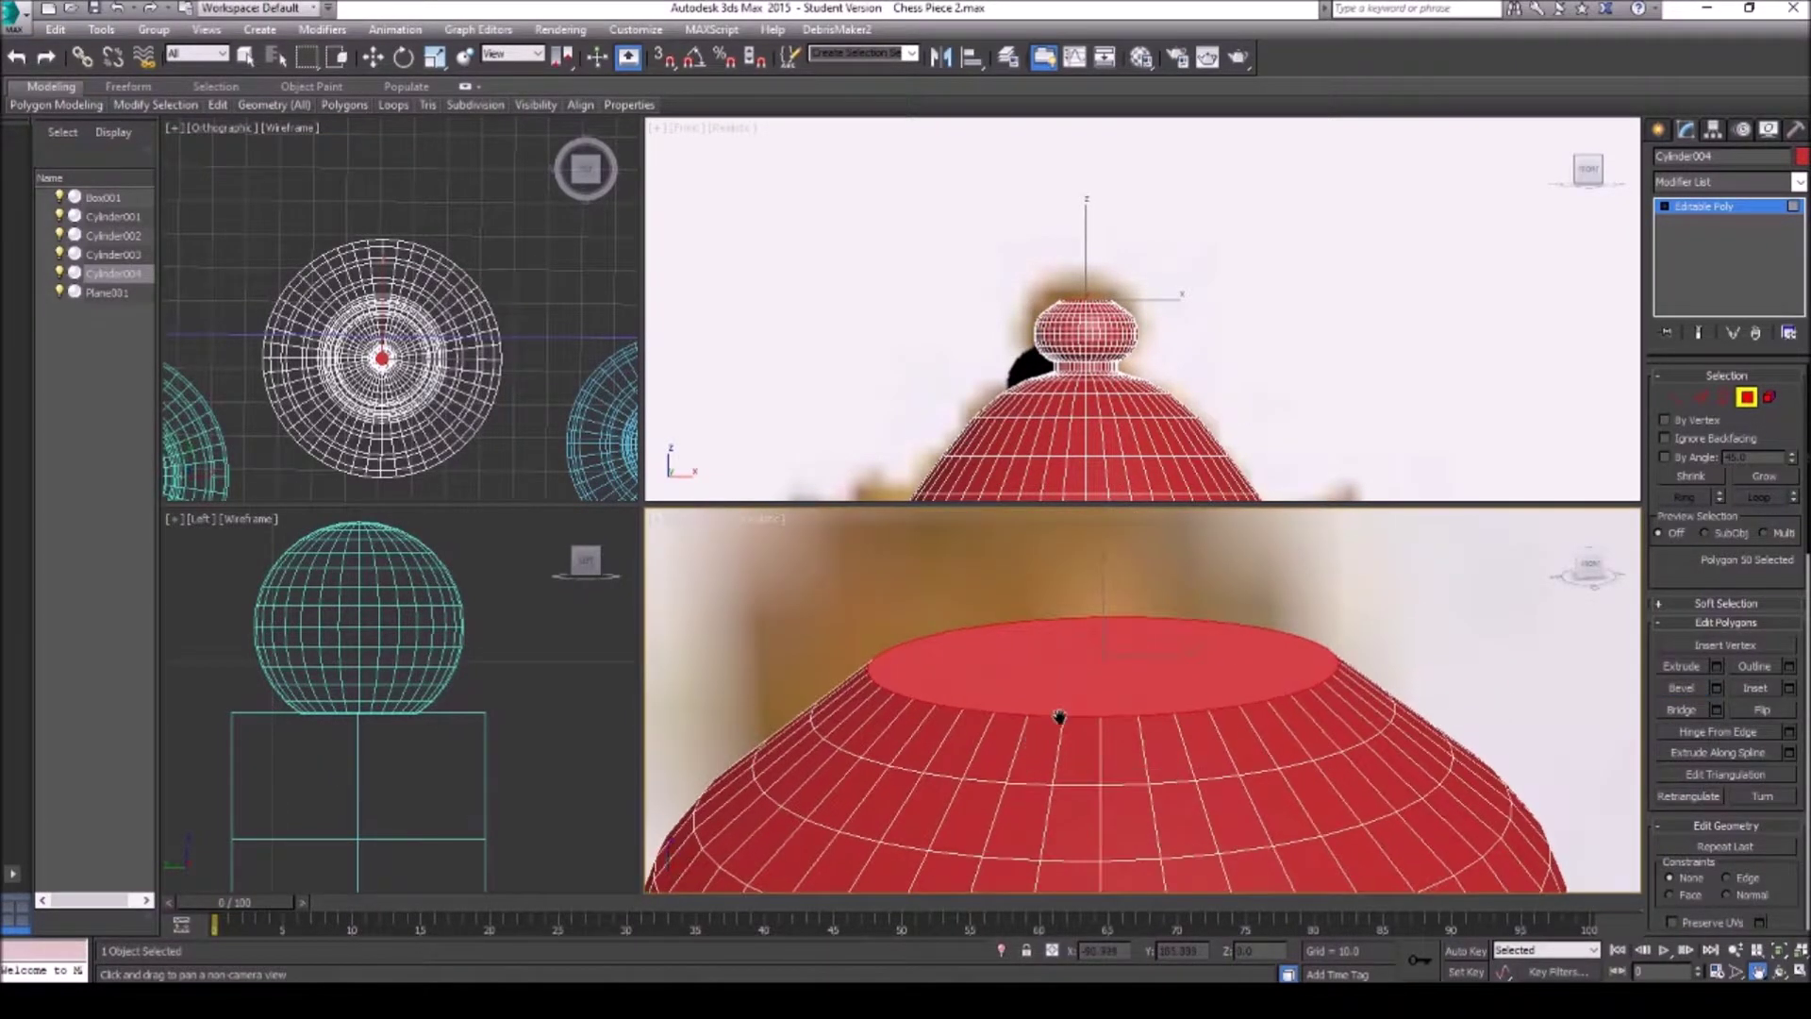
{"action": "right_click", "coordinate": [1096, 698]}
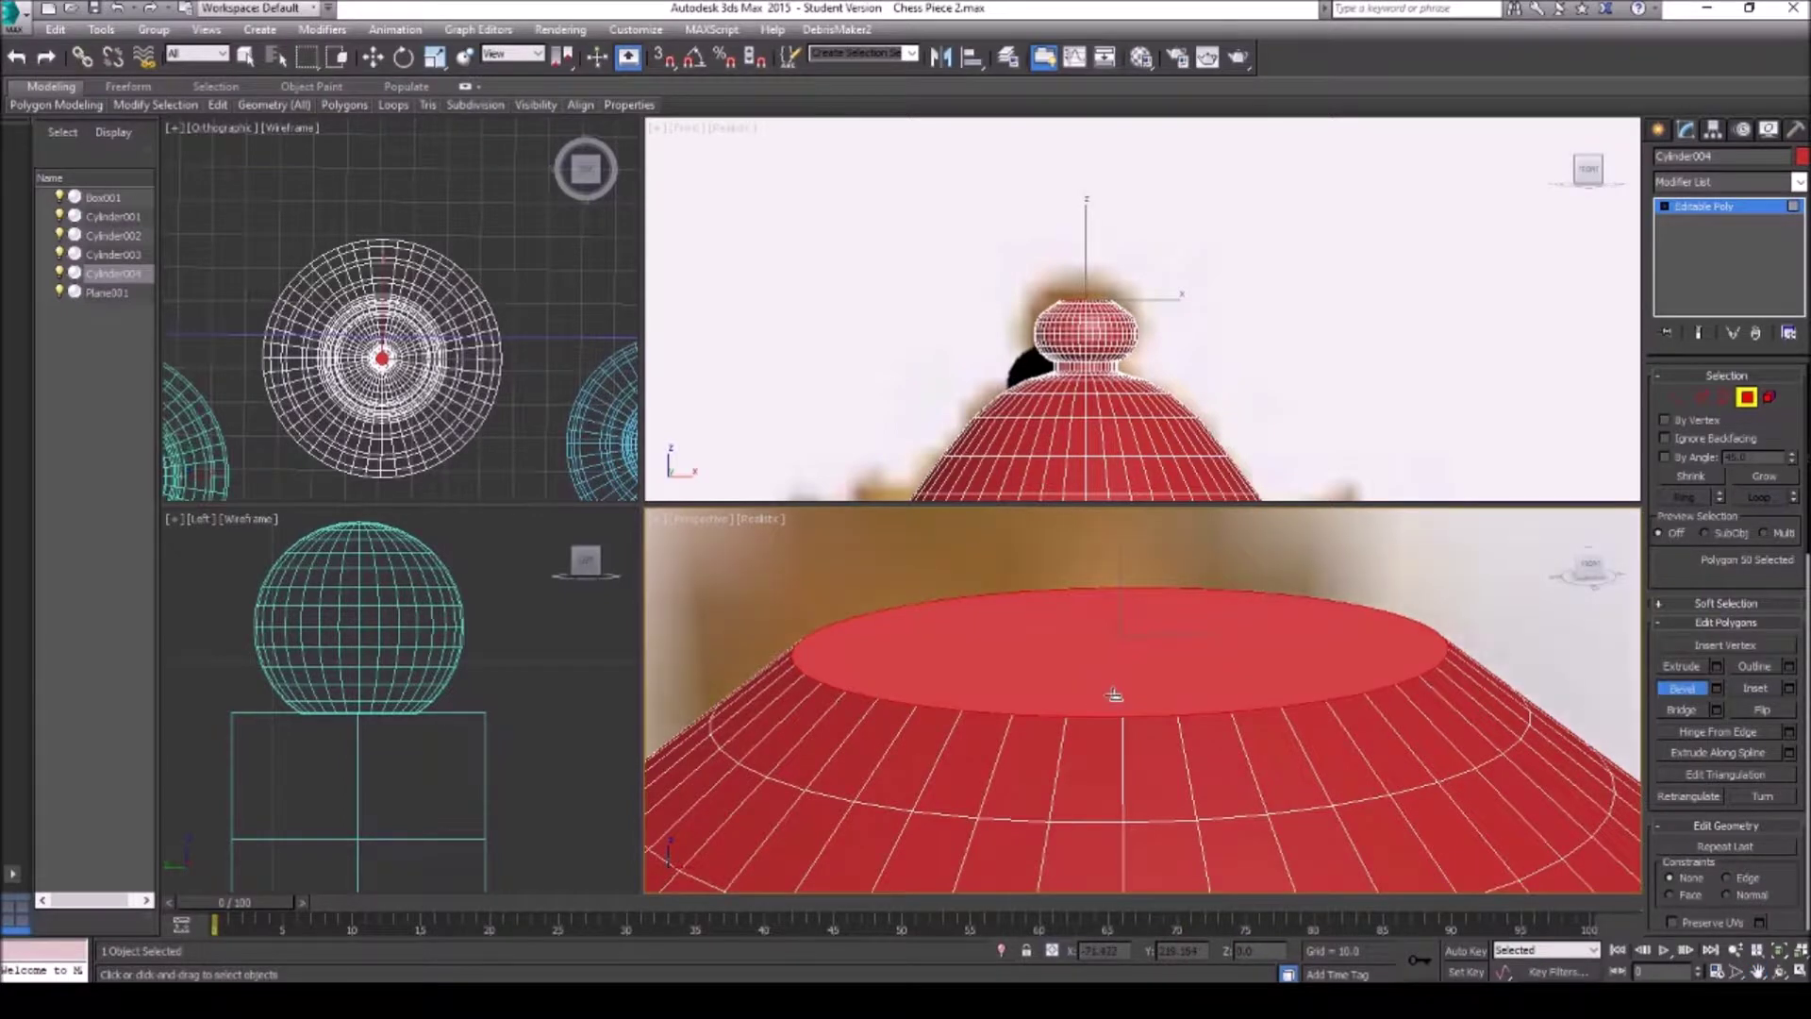
{"action": "left_click_drag", "start_coordinate": [1114, 693], "coordinate": [1114, 695]}
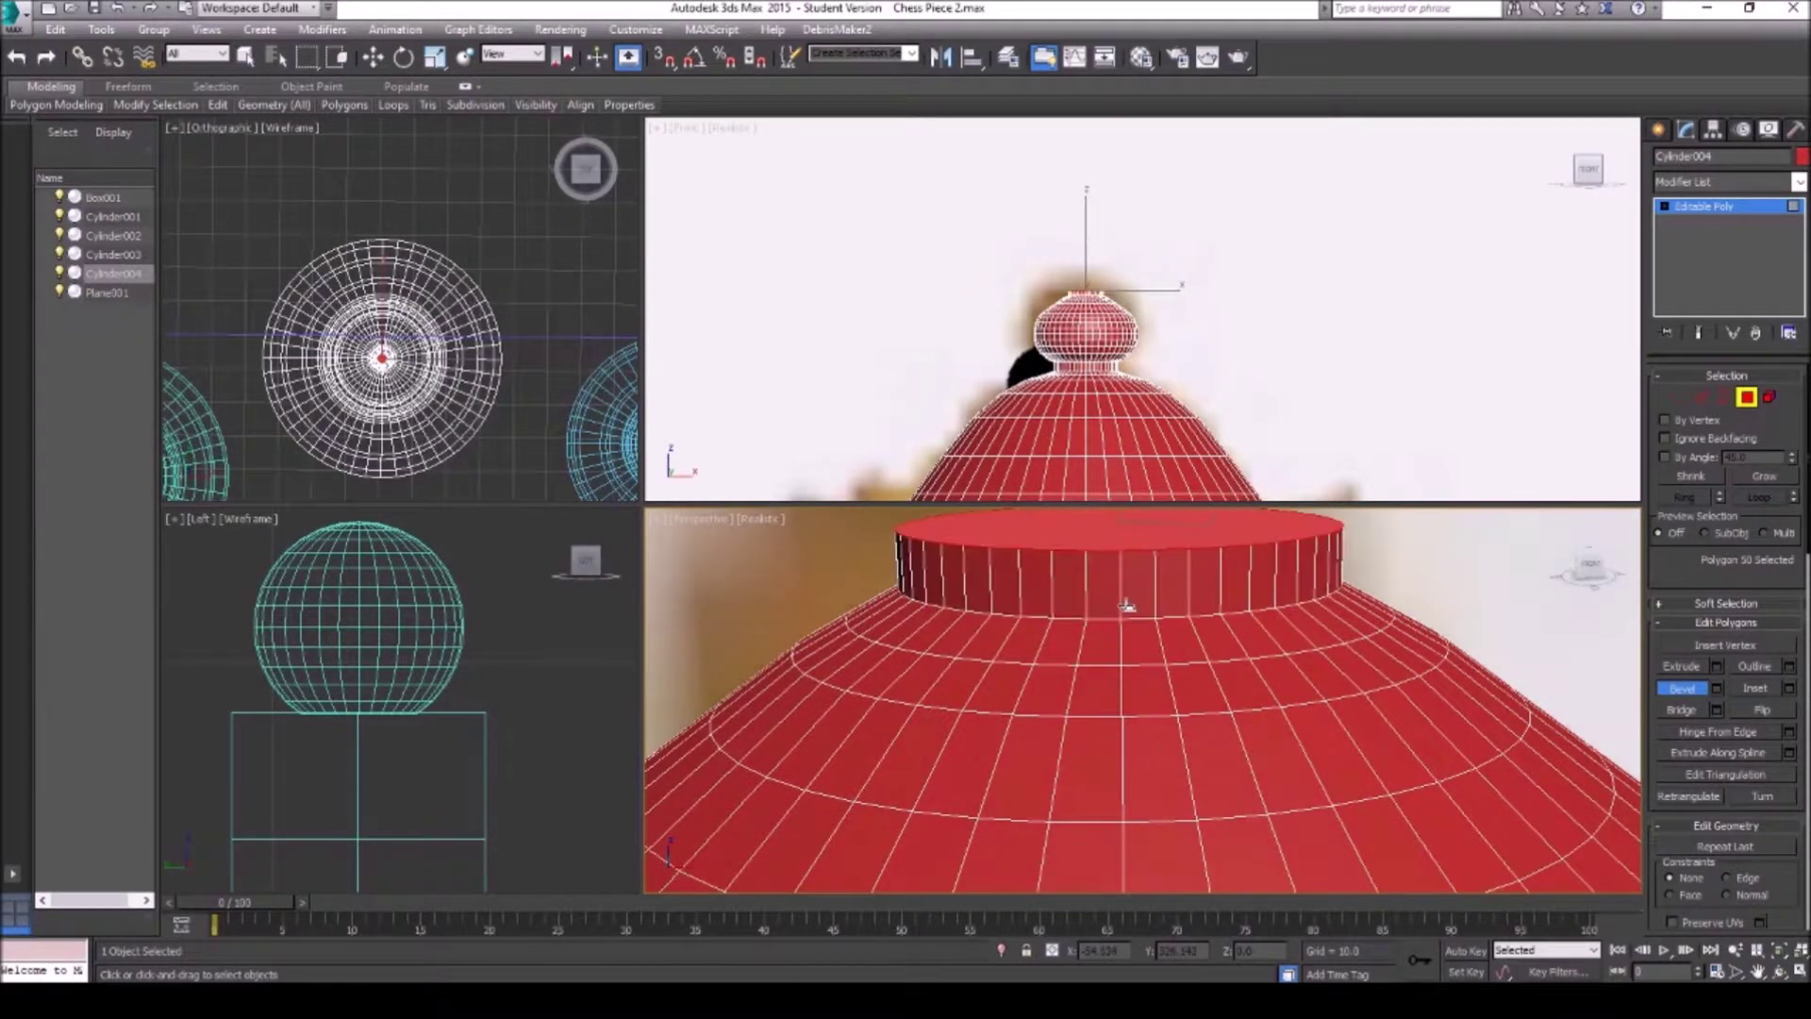
{"action": "left_click_drag", "start_coordinate": [1114, 568], "coordinate": [1115, 566]}
{"action": "right_click", "coordinate": [1114, 567]}
{"action": "scroll", "coordinate": [1139, 581], "scroll_direction": "up", "scroll_amount": 1}
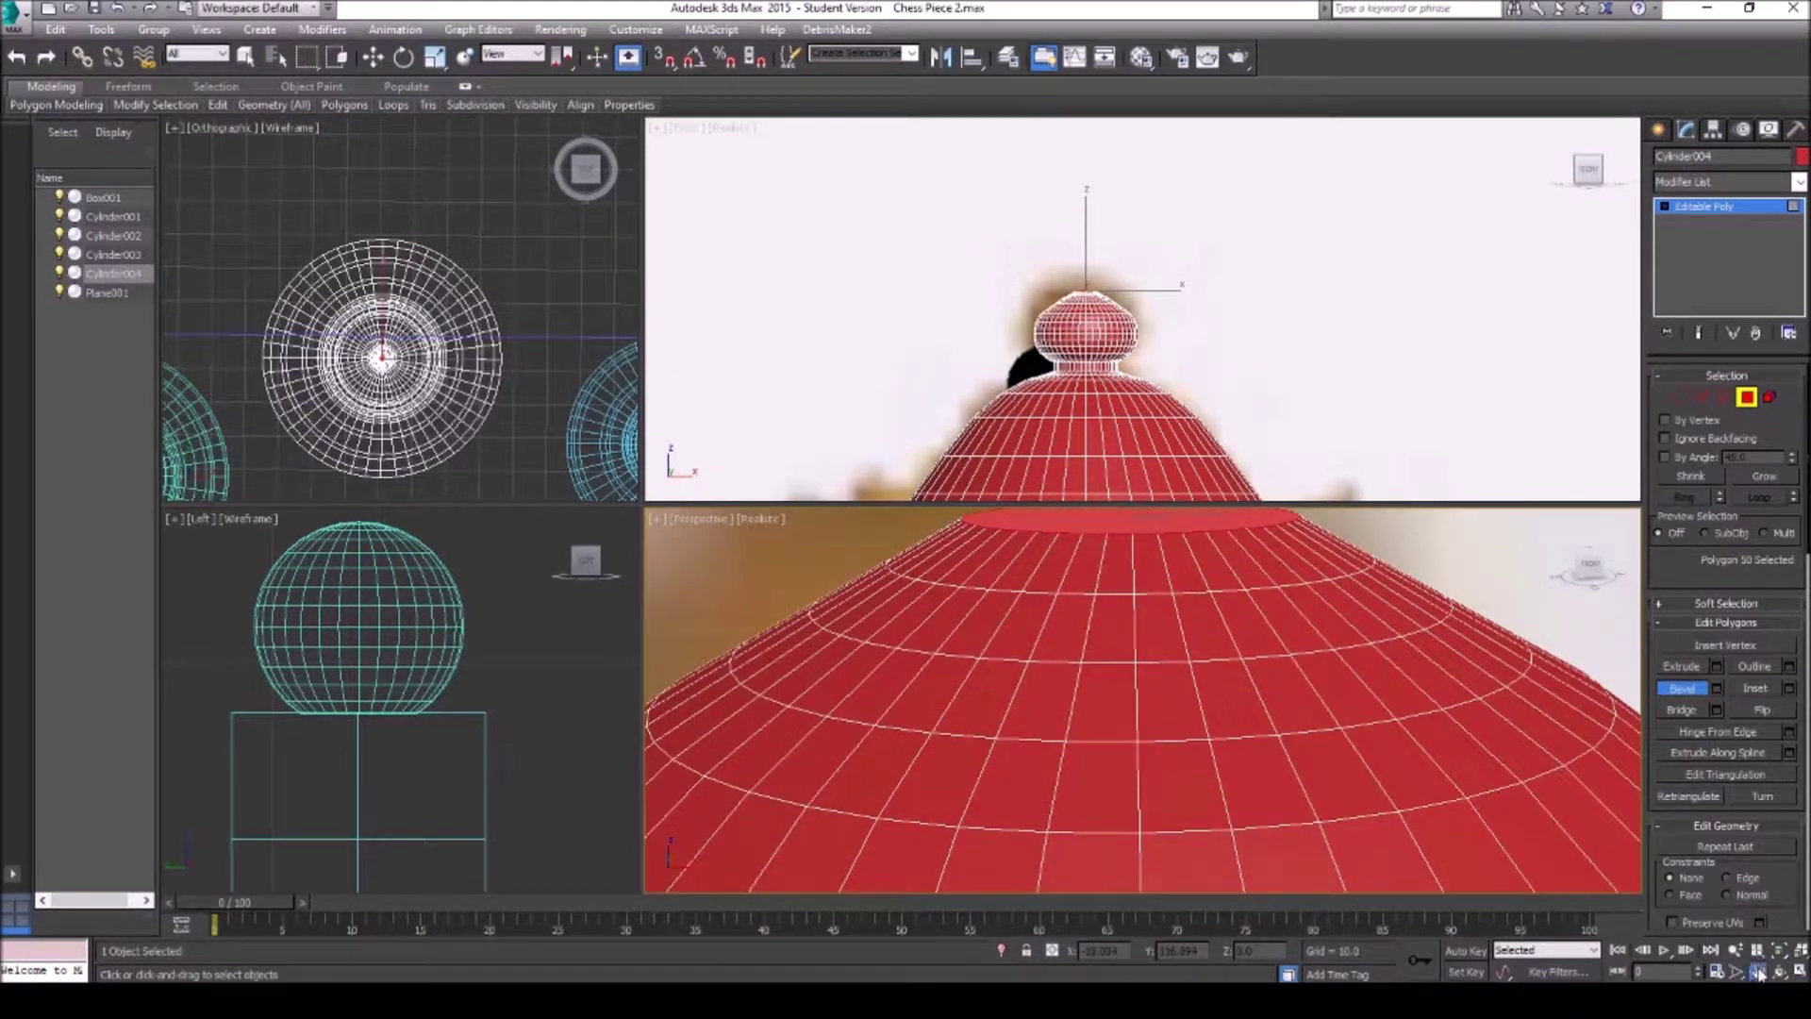
Add another inward-tapering bevel to the finial's top polygon to bring it close to a small tip
{"action": "left_click", "coordinate": [1760, 974]}
{"action": "left_click_drag", "start_coordinate": [1104, 689], "coordinate": [1104, 833]}
{"action": "scroll", "coordinate": [1087, 665], "scroll_direction": "up", "scroll_amount": 1}
{"action": "right_click", "coordinate": [1085, 679]}
{"action": "left_click_drag", "start_coordinate": [1131, 691], "coordinate": [1135, 694]}
{"action": "scroll", "coordinate": [1081, 311], "scroll_direction": "up", "scroll_amount": 8}
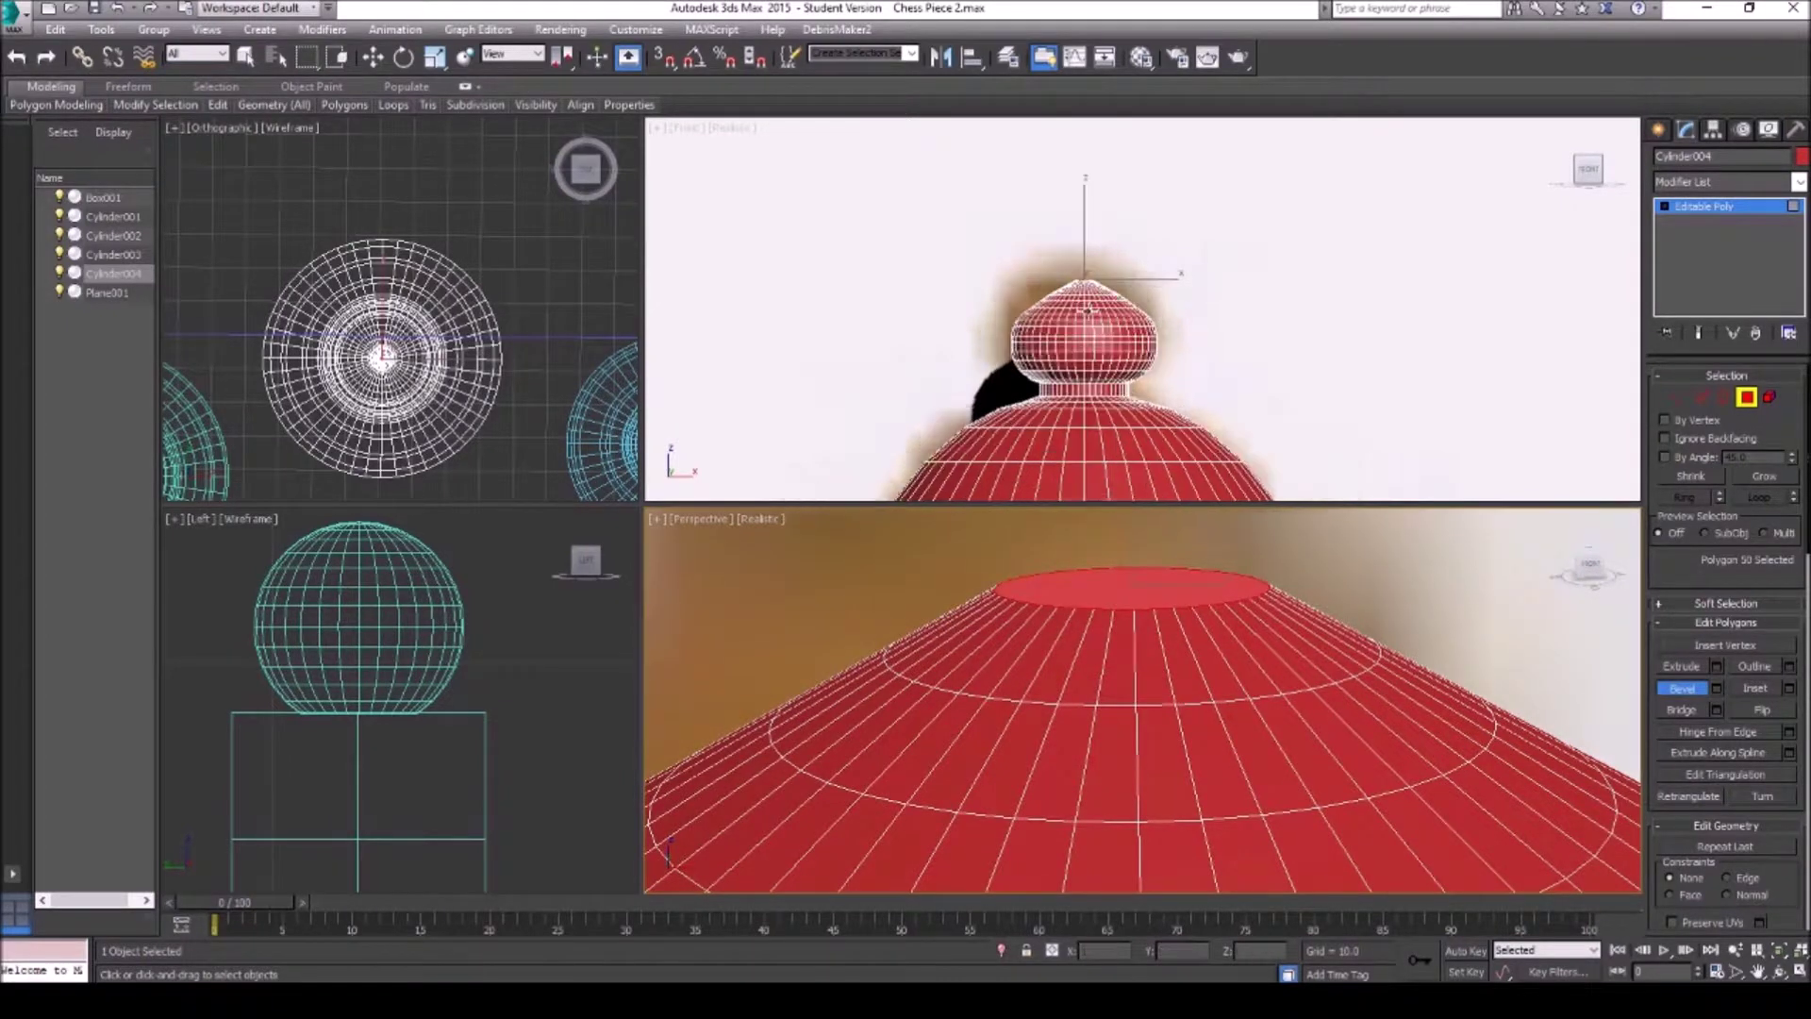
Select the finial's uppermost vertex rings in successive sets and move them down to flatten the pointed top into a rounder curve
{"action": "left_click", "coordinate": [1757, 972]}
{"action": "left_click_drag", "start_coordinate": [943, 237], "coordinate": [938, 358]}
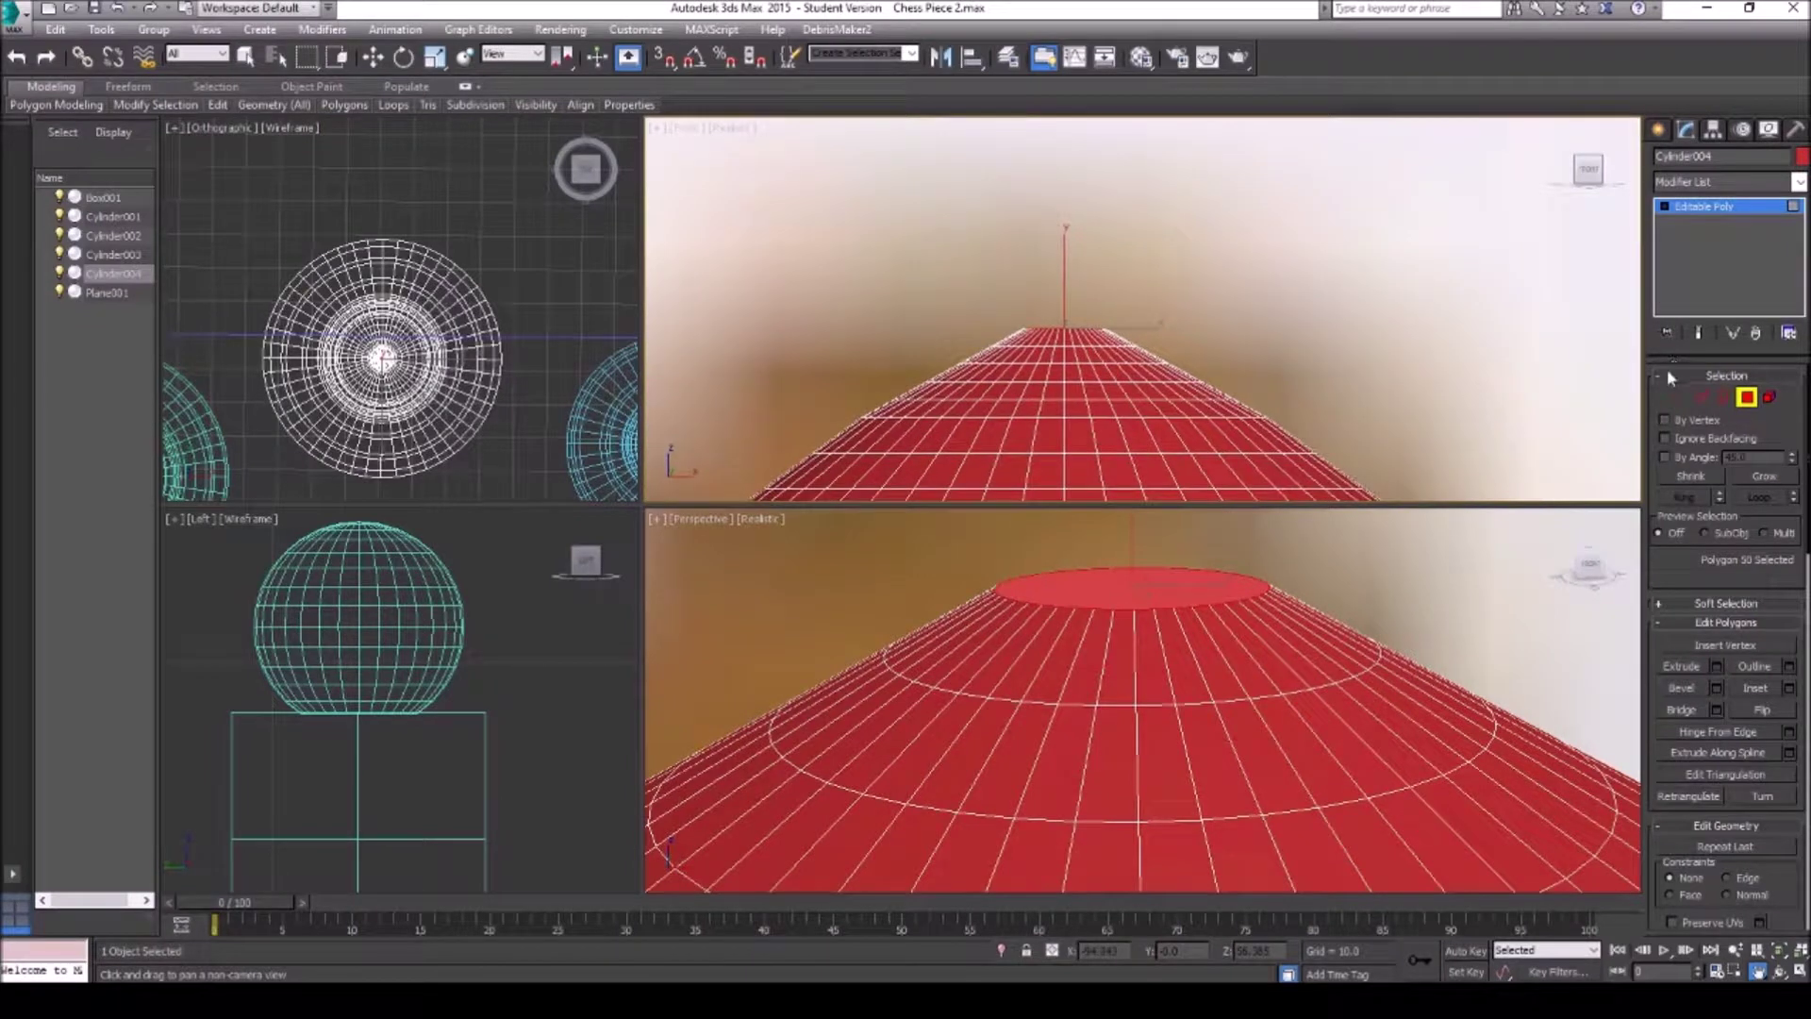
{"action": "left_click", "coordinate": [1678, 397]}
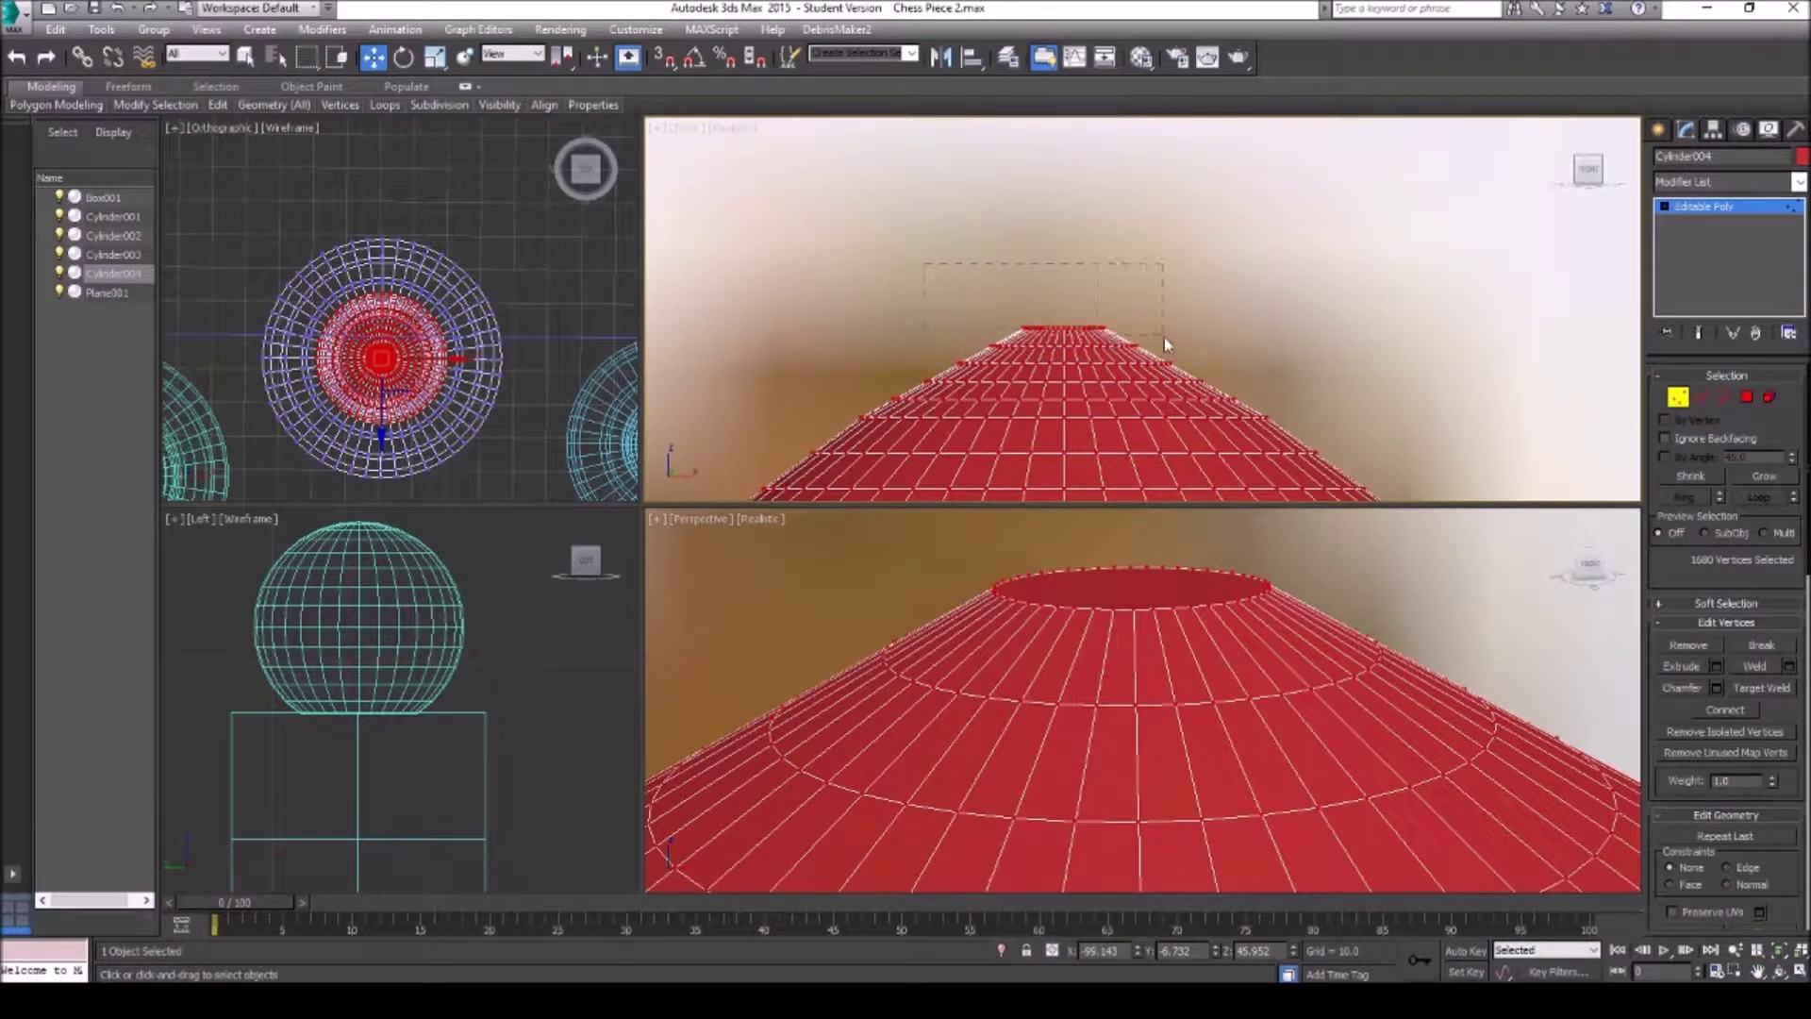
{"action": "left_click_drag", "start_coordinate": [1165, 344], "coordinate": [1164, 345]}
{"action": "left_click_drag", "start_coordinate": [954, 274], "coordinate": [1167, 360]}
{"action": "left_click_drag", "start_coordinate": [1064, 276], "coordinate": [934, 302]}
{"action": "left_click_drag", "start_coordinate": [1198, 382], "coordinate": [1199, 382]}
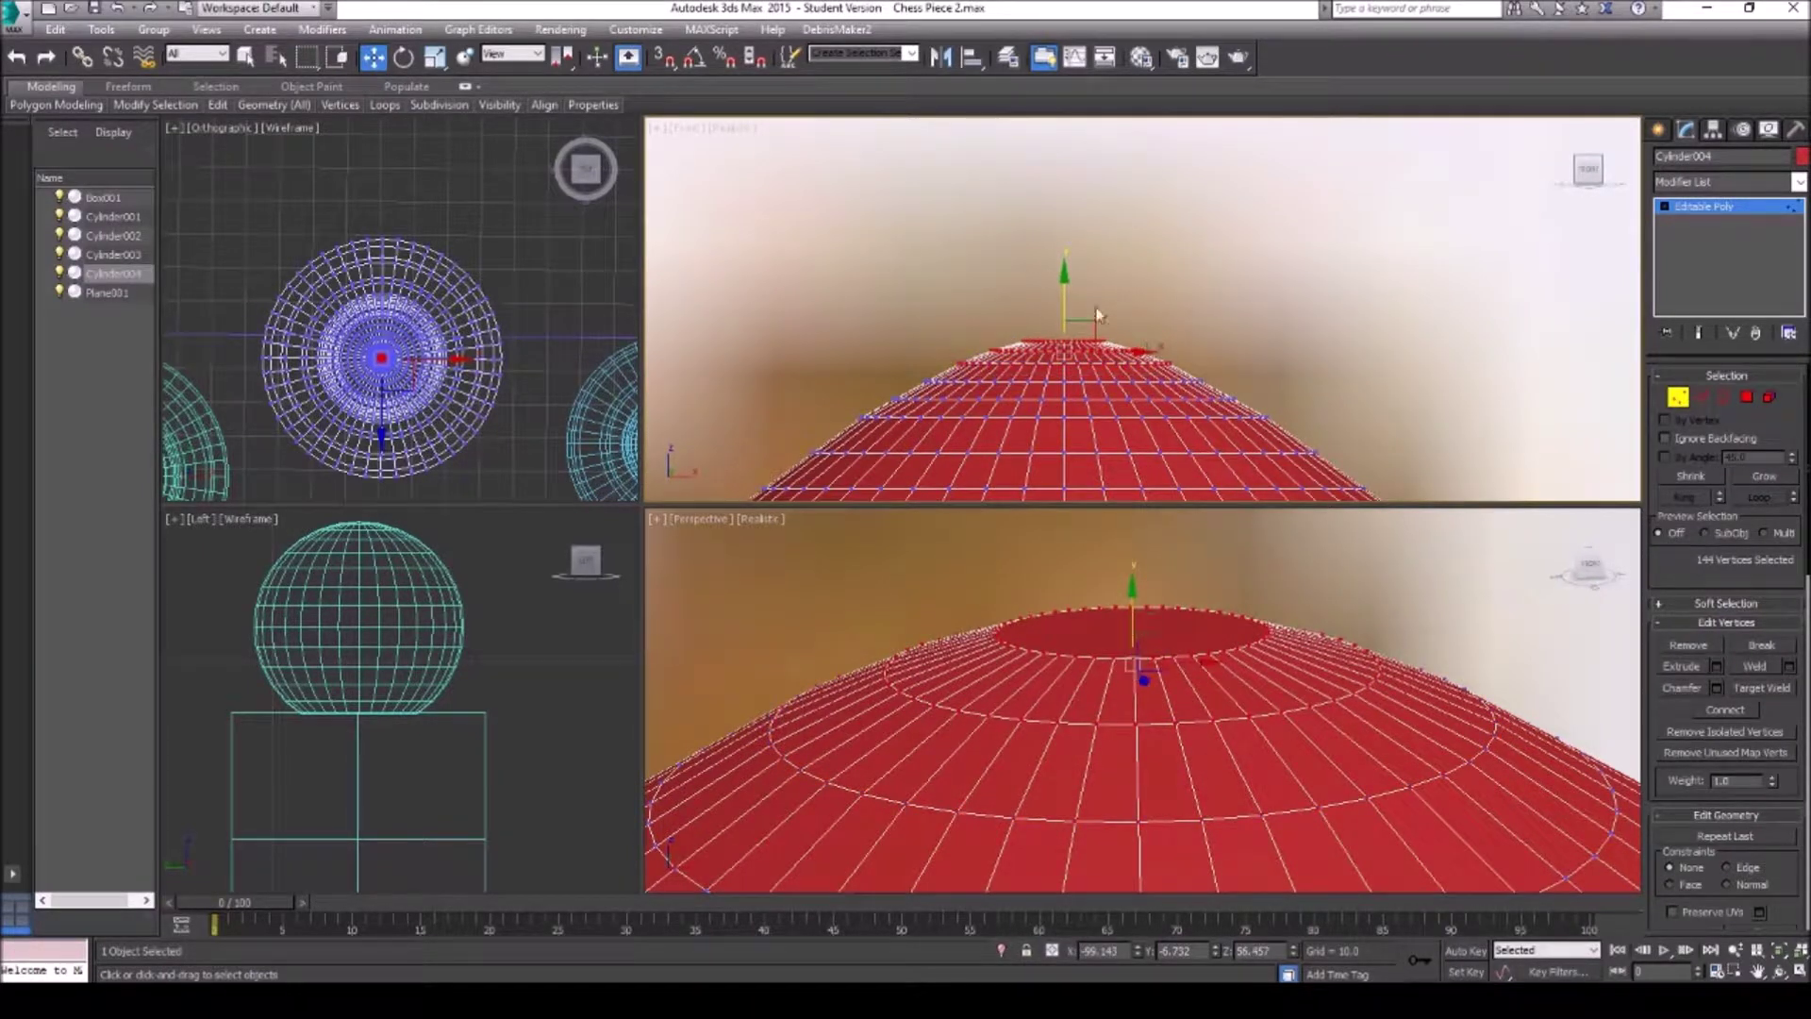
{"action": "left_click_drag", "start_coordinate": [1065, 283], "coordinate": [1061, 293]}
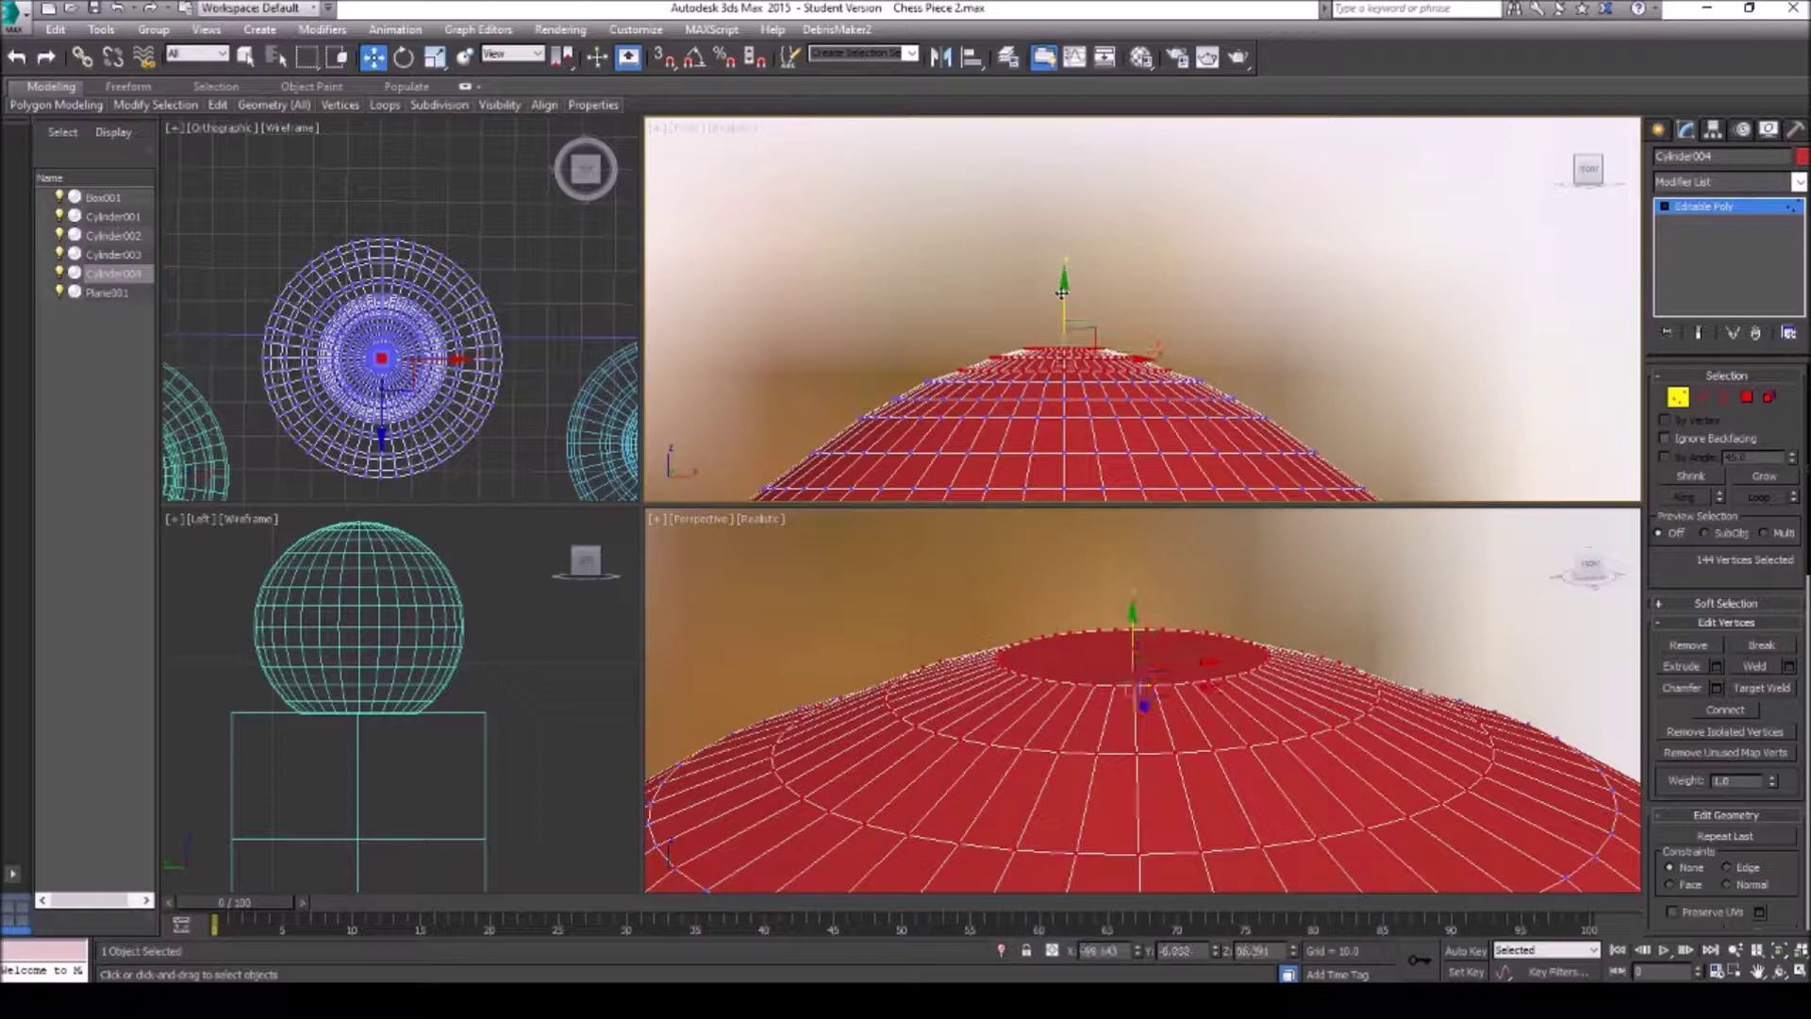
{"action": "left_click_drag", "start_coordinate": [886, 309], "coordinate": [1268, 395], "text": "ctrl"}
{"action": "left_click_drag", "start_coordinate": [1065, 298], "coordinate": [1090, 323]}
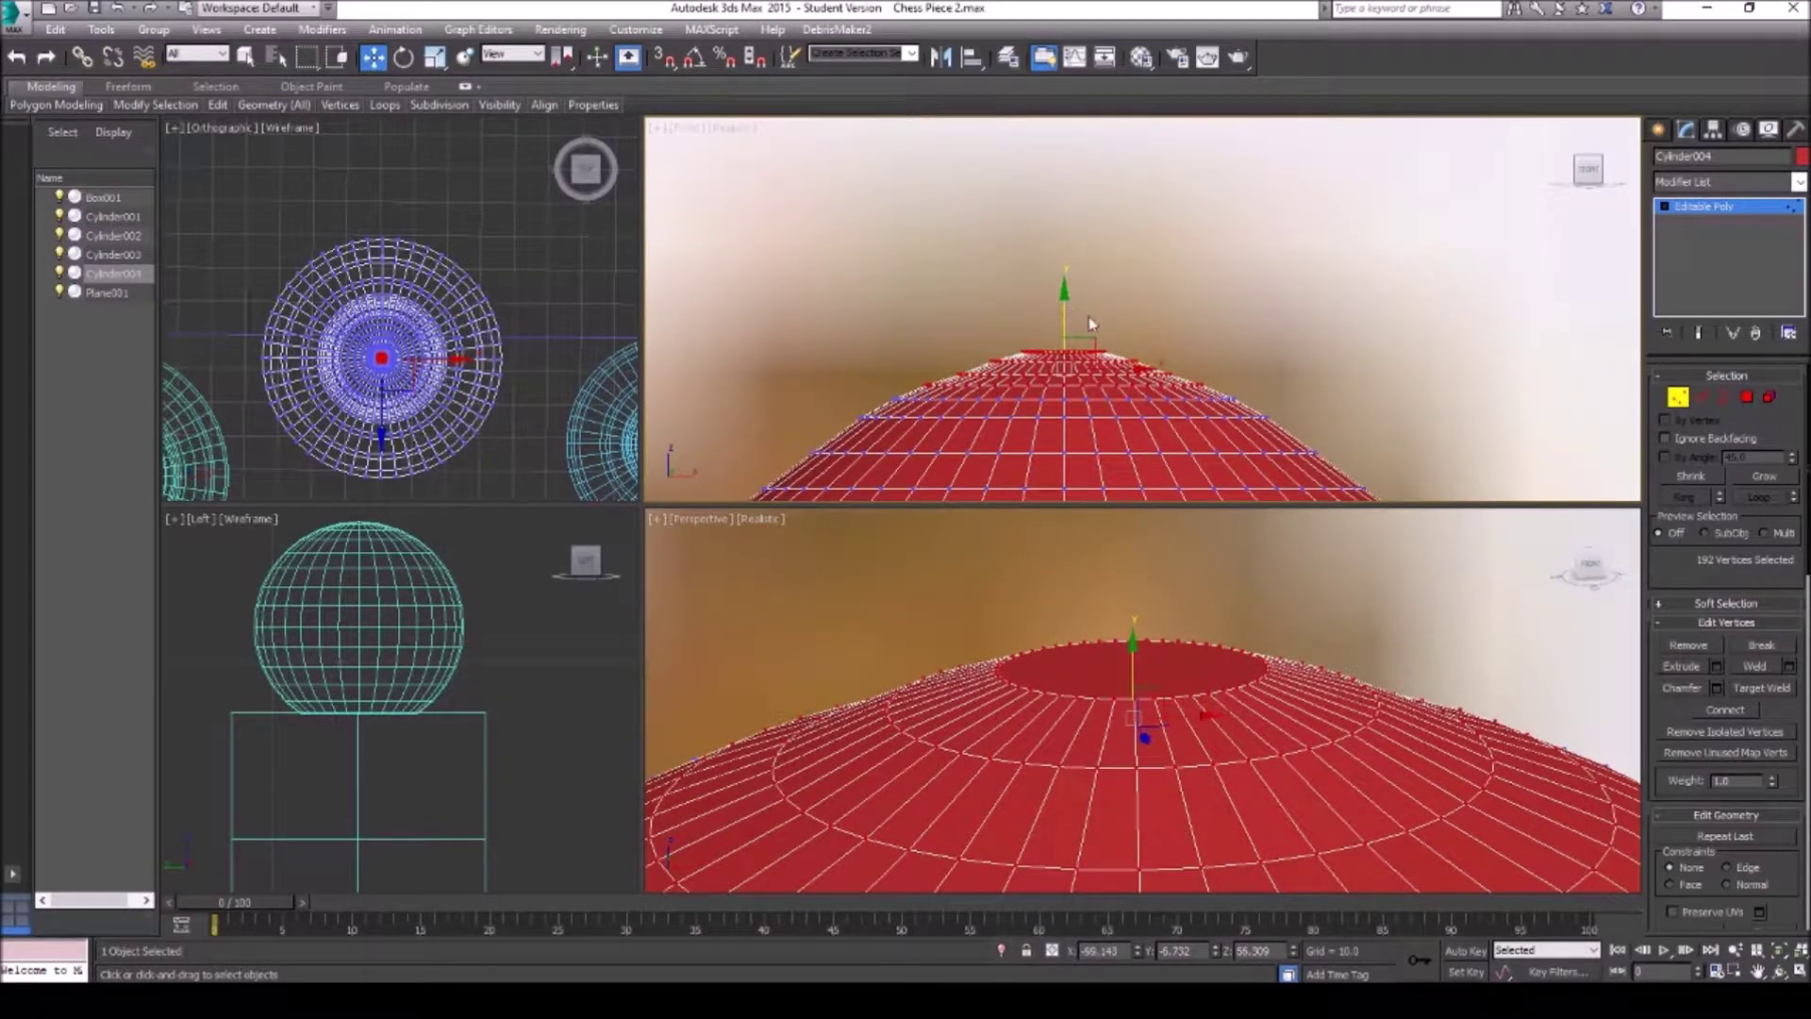
Bevel the finial's top polygon upward and inward twice more to shrink the remaining flat cap
{"action": "left_click", "coordinate": [1748, 397], "text": "ctrl"}
{"action": "left_click", "coordinate": [1681, 667]}
{"action": "left_click", "coordinate": [1681, 688]}
{"action": "left_click_drag", "start_coordinate": [1164, 679], "coordinate": [1167, 687]}
{"action": "left_click", "coordinate": [1166, 688]}
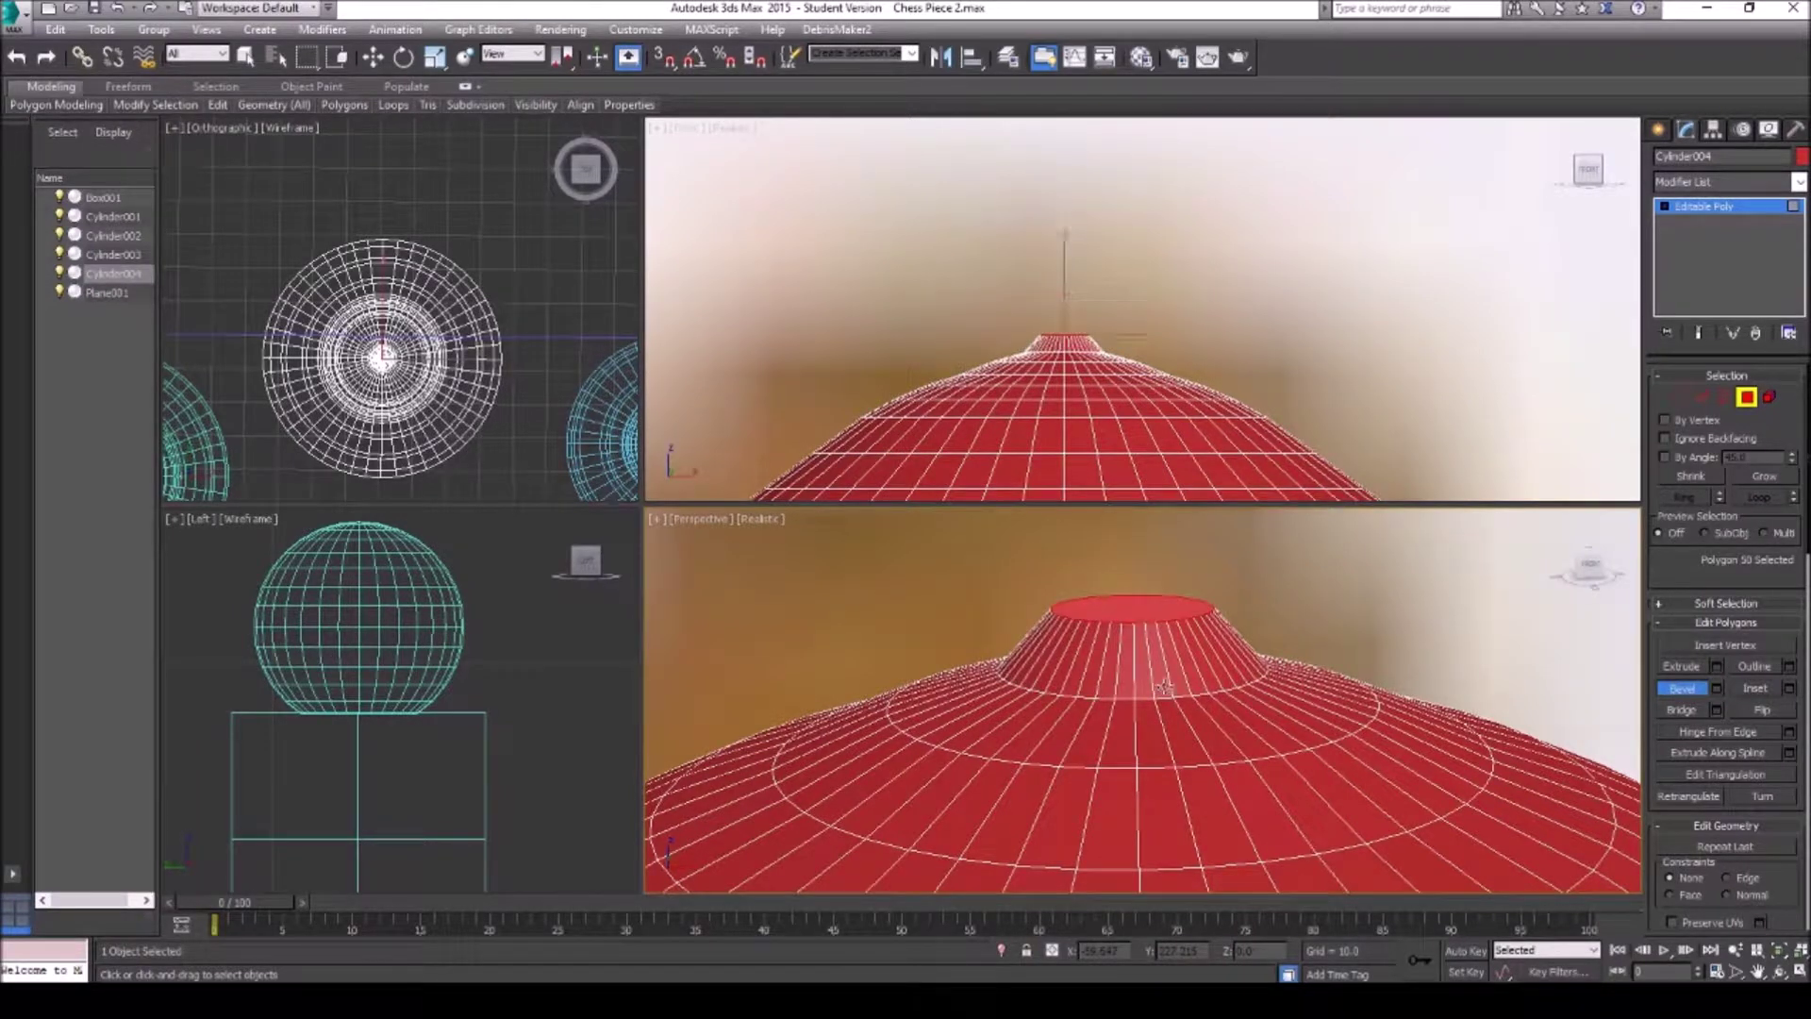
{"action": "left_click_drag", "start_coordinate": [1147, 615], "coordinate": [1150, 615]}
{"action": "left_click", "coordinate": [1147, 618]}
Lower the newly beveled vertex rings at the finial's tip so they follow the curve of the ball
{"action": "left_click", "coordinate": [1676, 405]}
{"action": "scroll", "coordinate": [992, 295], "scroll_direction": "up", "scroll_amount": 4}
{"action": "left_click_drag", "start_coordinate": [1053, 289], "coordinate": [1284, 401]}
{"action": "left_click_drag", "start_coordinate": [1138, 309], "coordinate": [1140, 336]}
{"action": "left_click_drag", "start_coordinate": [1067, 333], "coordinate": [1224, 392]}
{"action": "left_click_drag", "start_coordinate": [1141, 316], "coordinate": [1143, 349]}
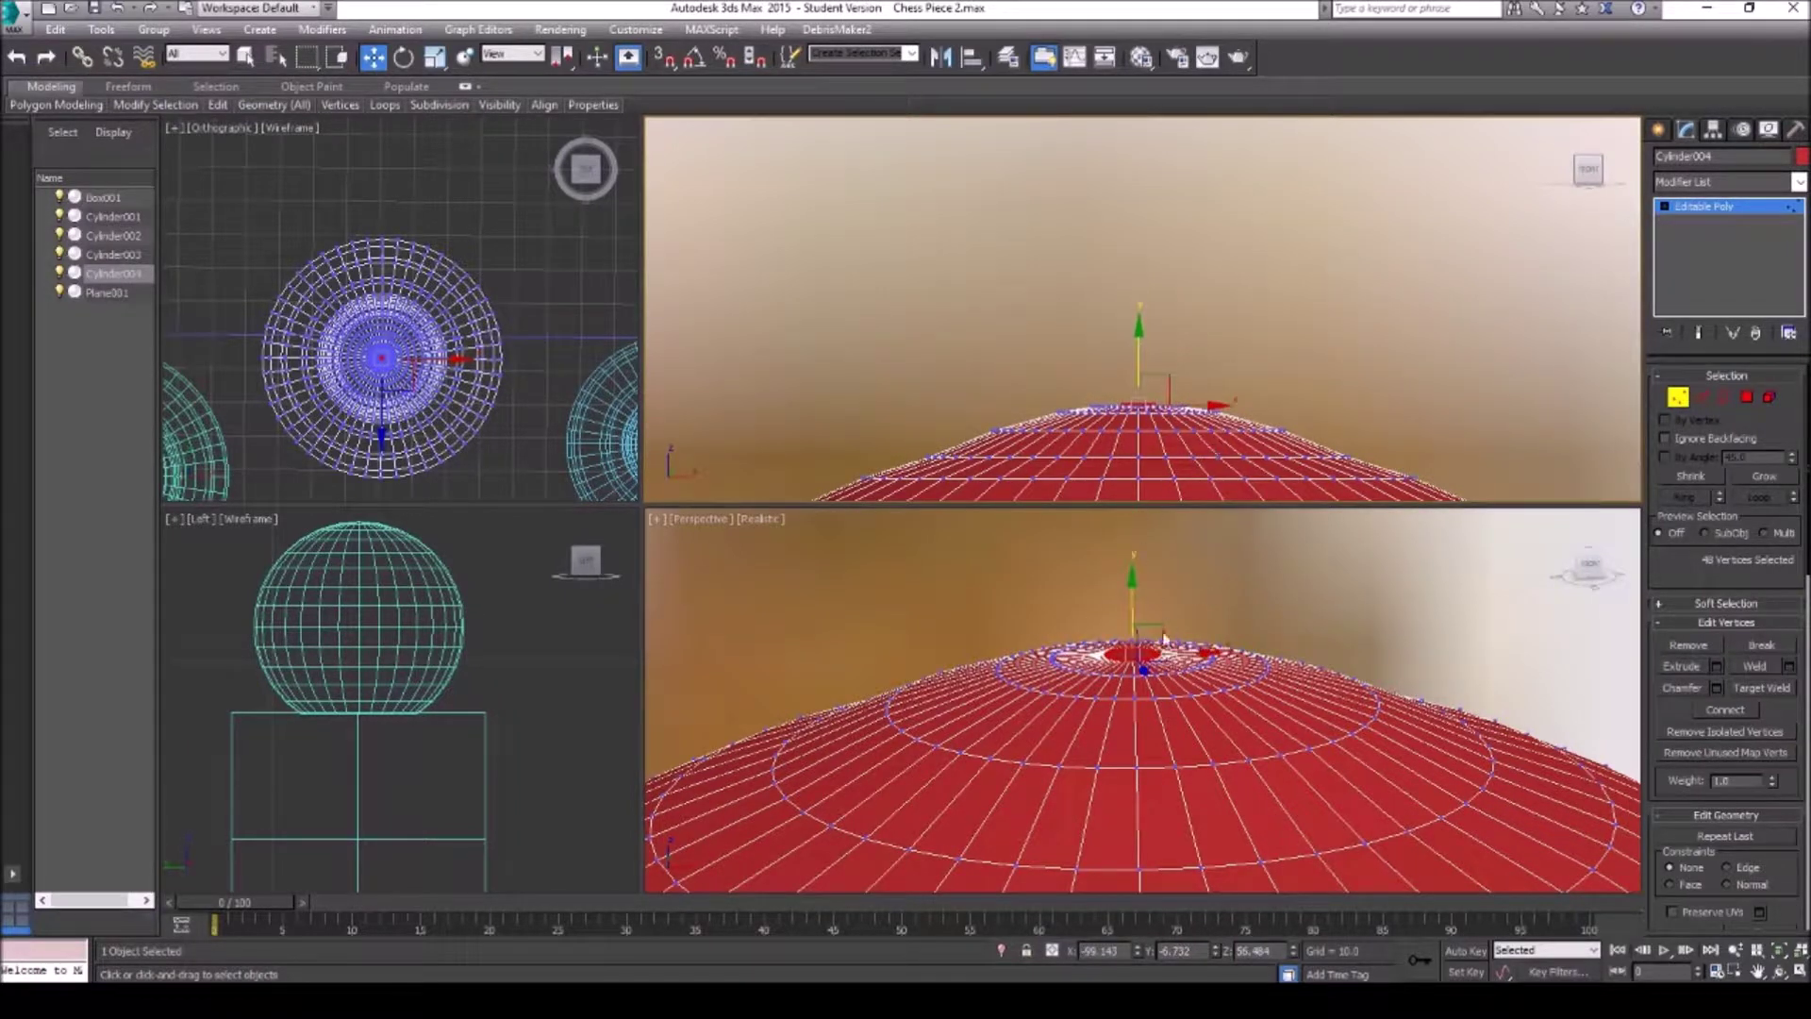
Extrude the small top polygon upward into a short narrow stub
{"action": "scroll", "coordinate": [1150, 641], "scroll_direction": "up", "scroll_amount": 5}
{"action": "scroll", "coordinate": [1136, 651], "scroll_direction": "down", "scroll_amount": 4}
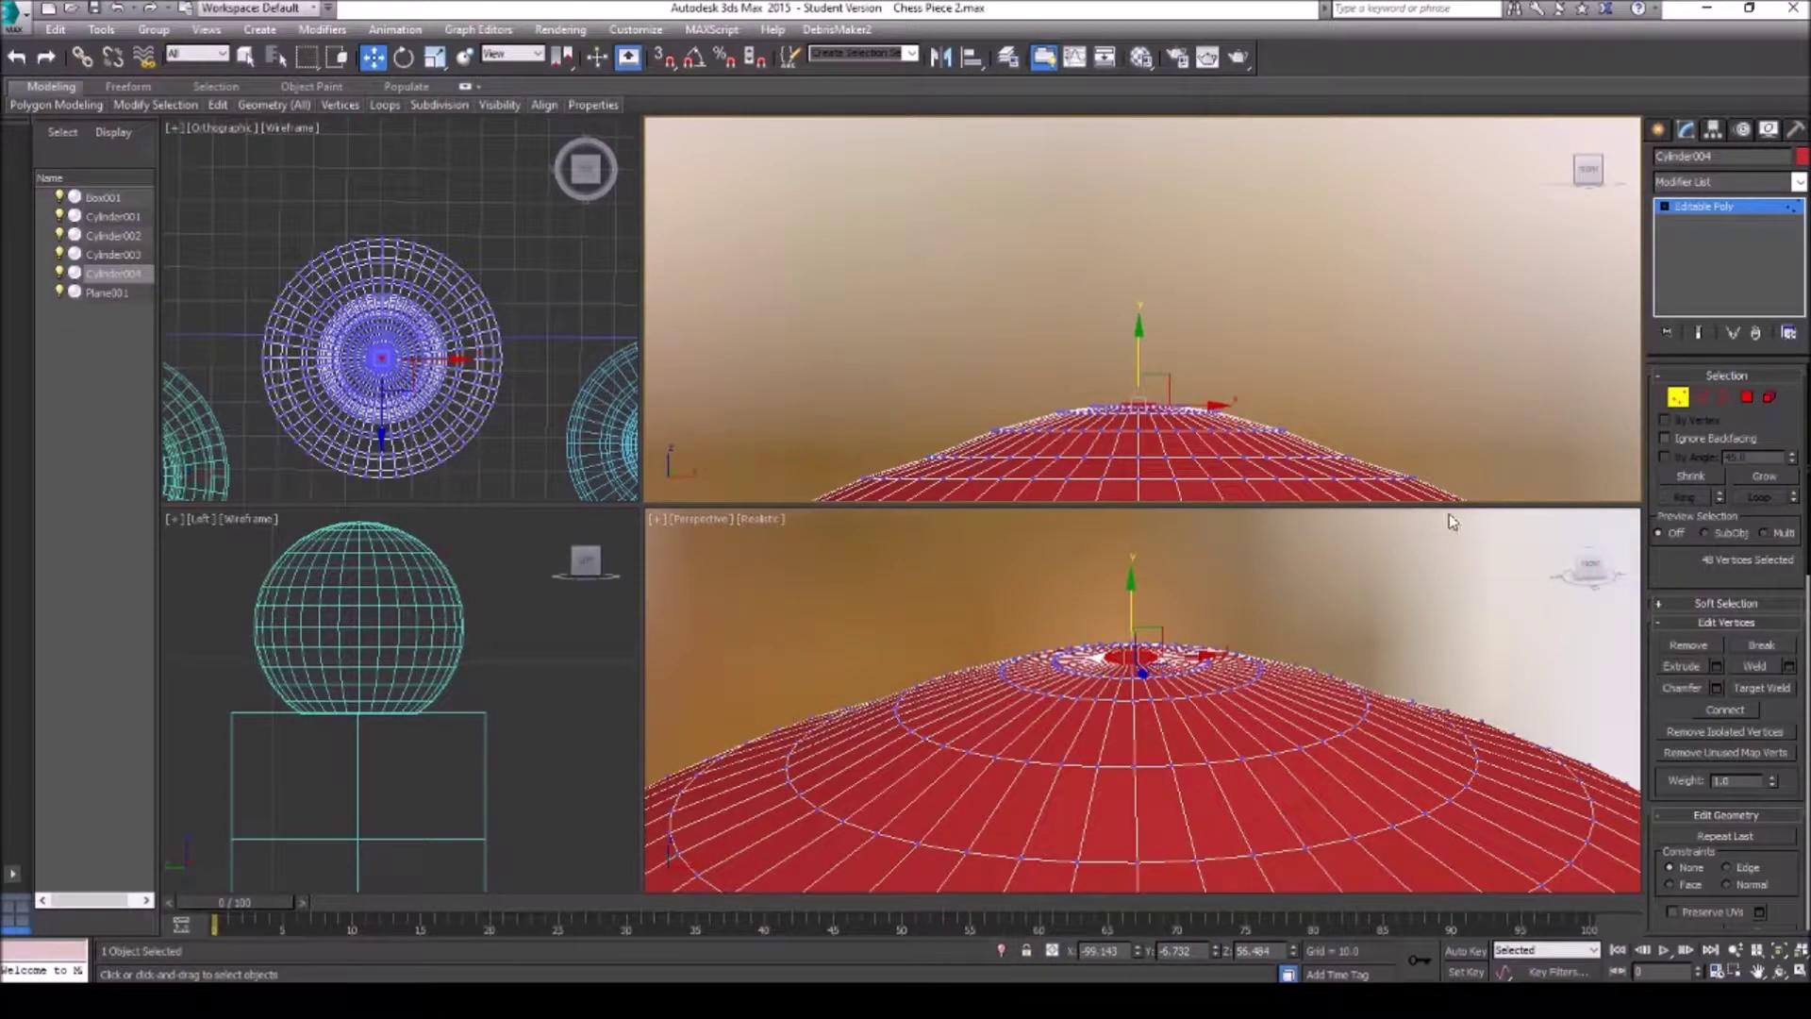
{"action": "left_click", "coordinate": [1681, 666]}
{"action": "left_click", "coordinate": [1747, 398]}
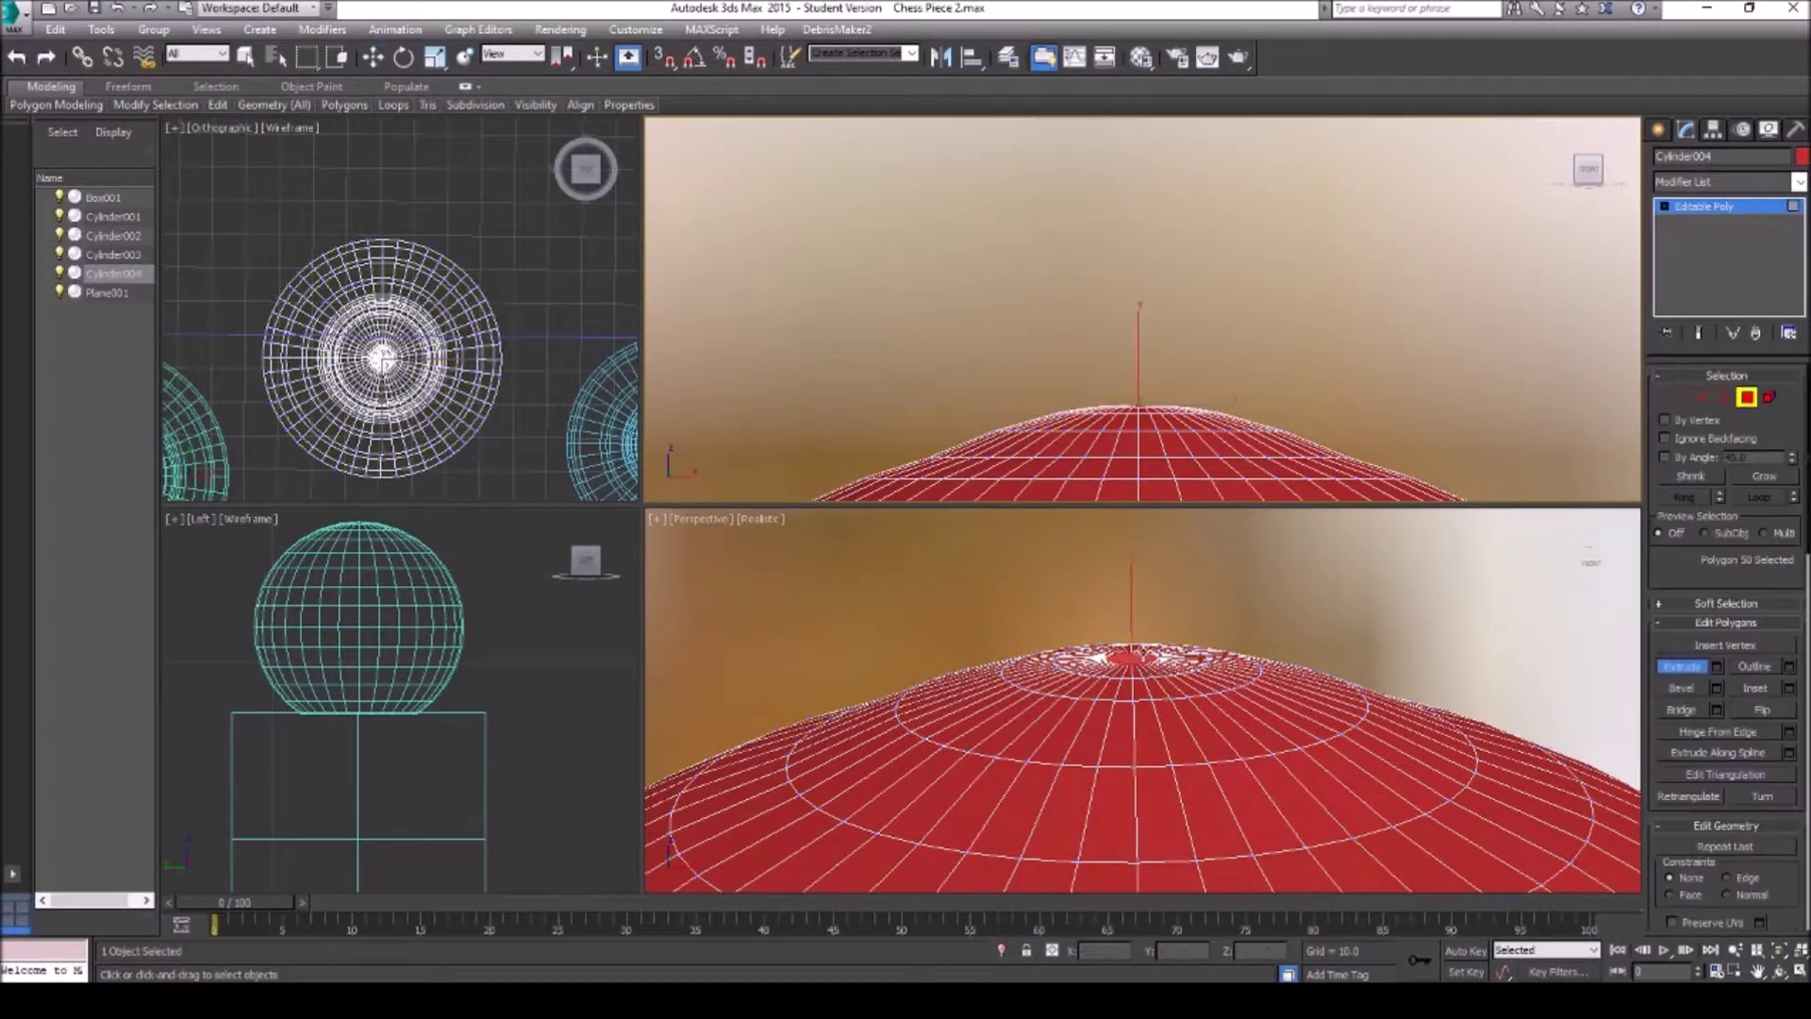
{"action": "left_click", "coordinate": [1136, 653]}
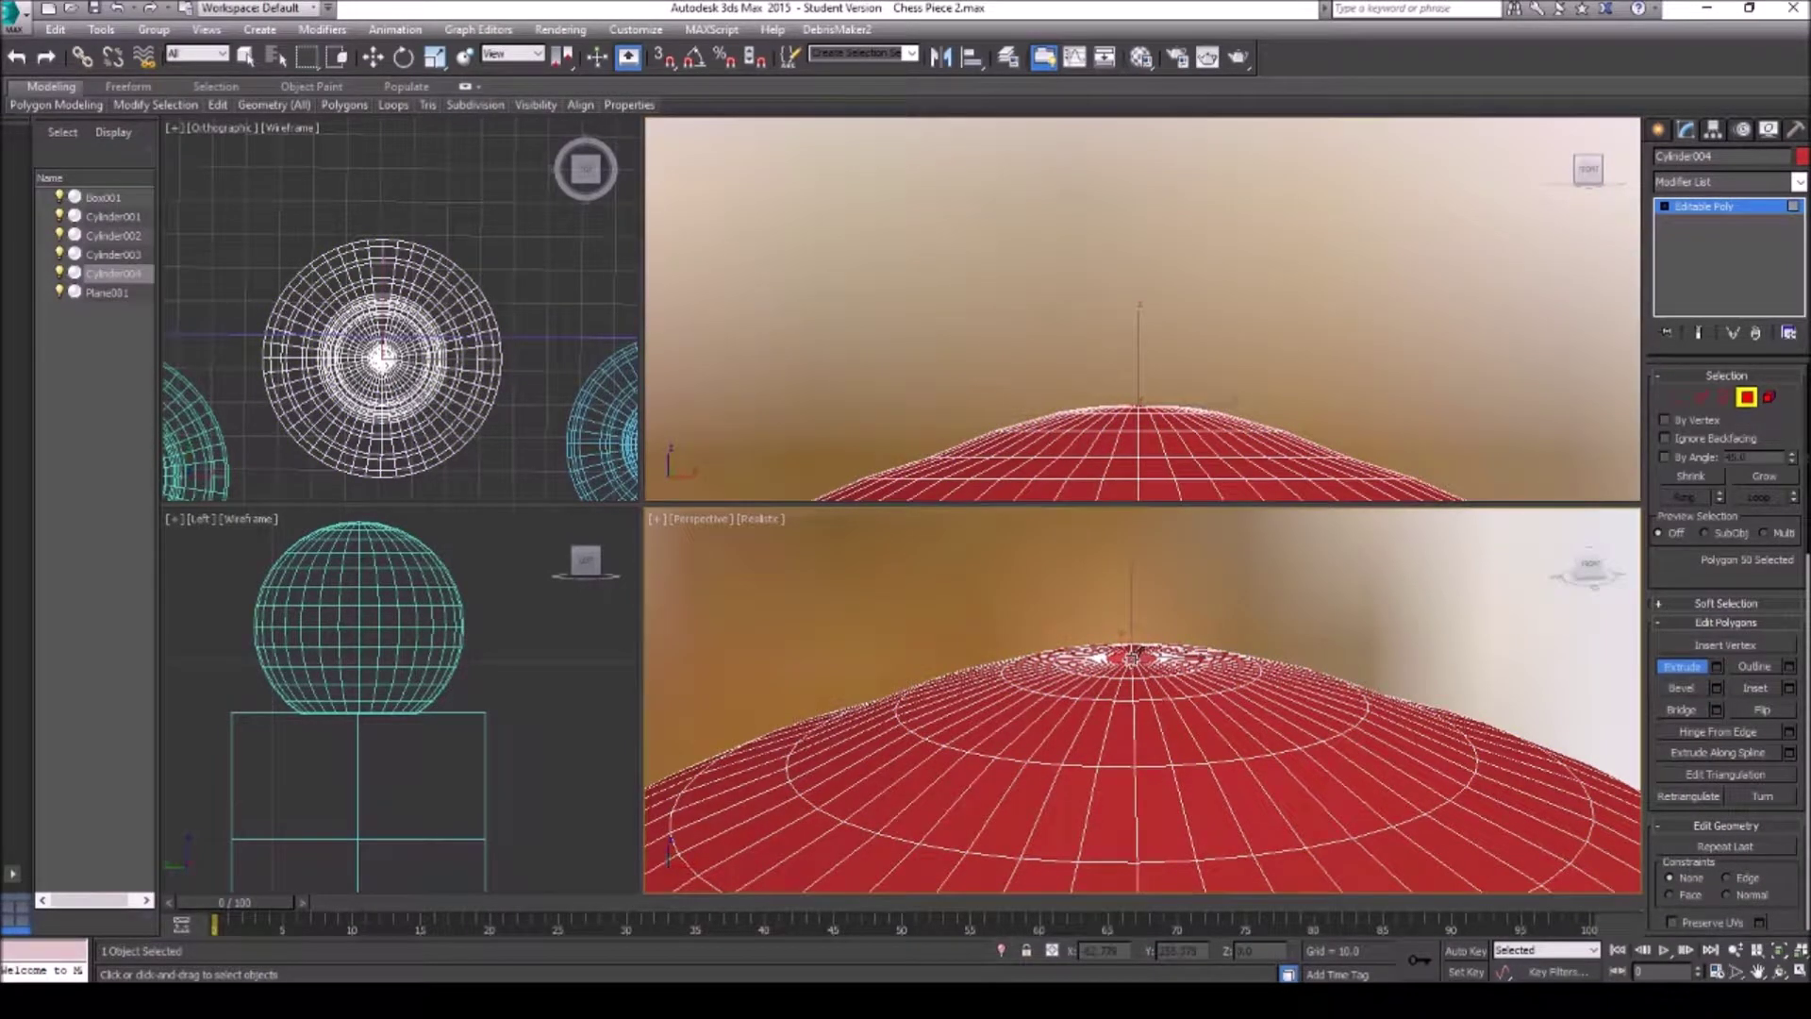
{"action": "left_click_drag", "start_coordinate": [1139, 649], "coordinate": [1136, 655]}
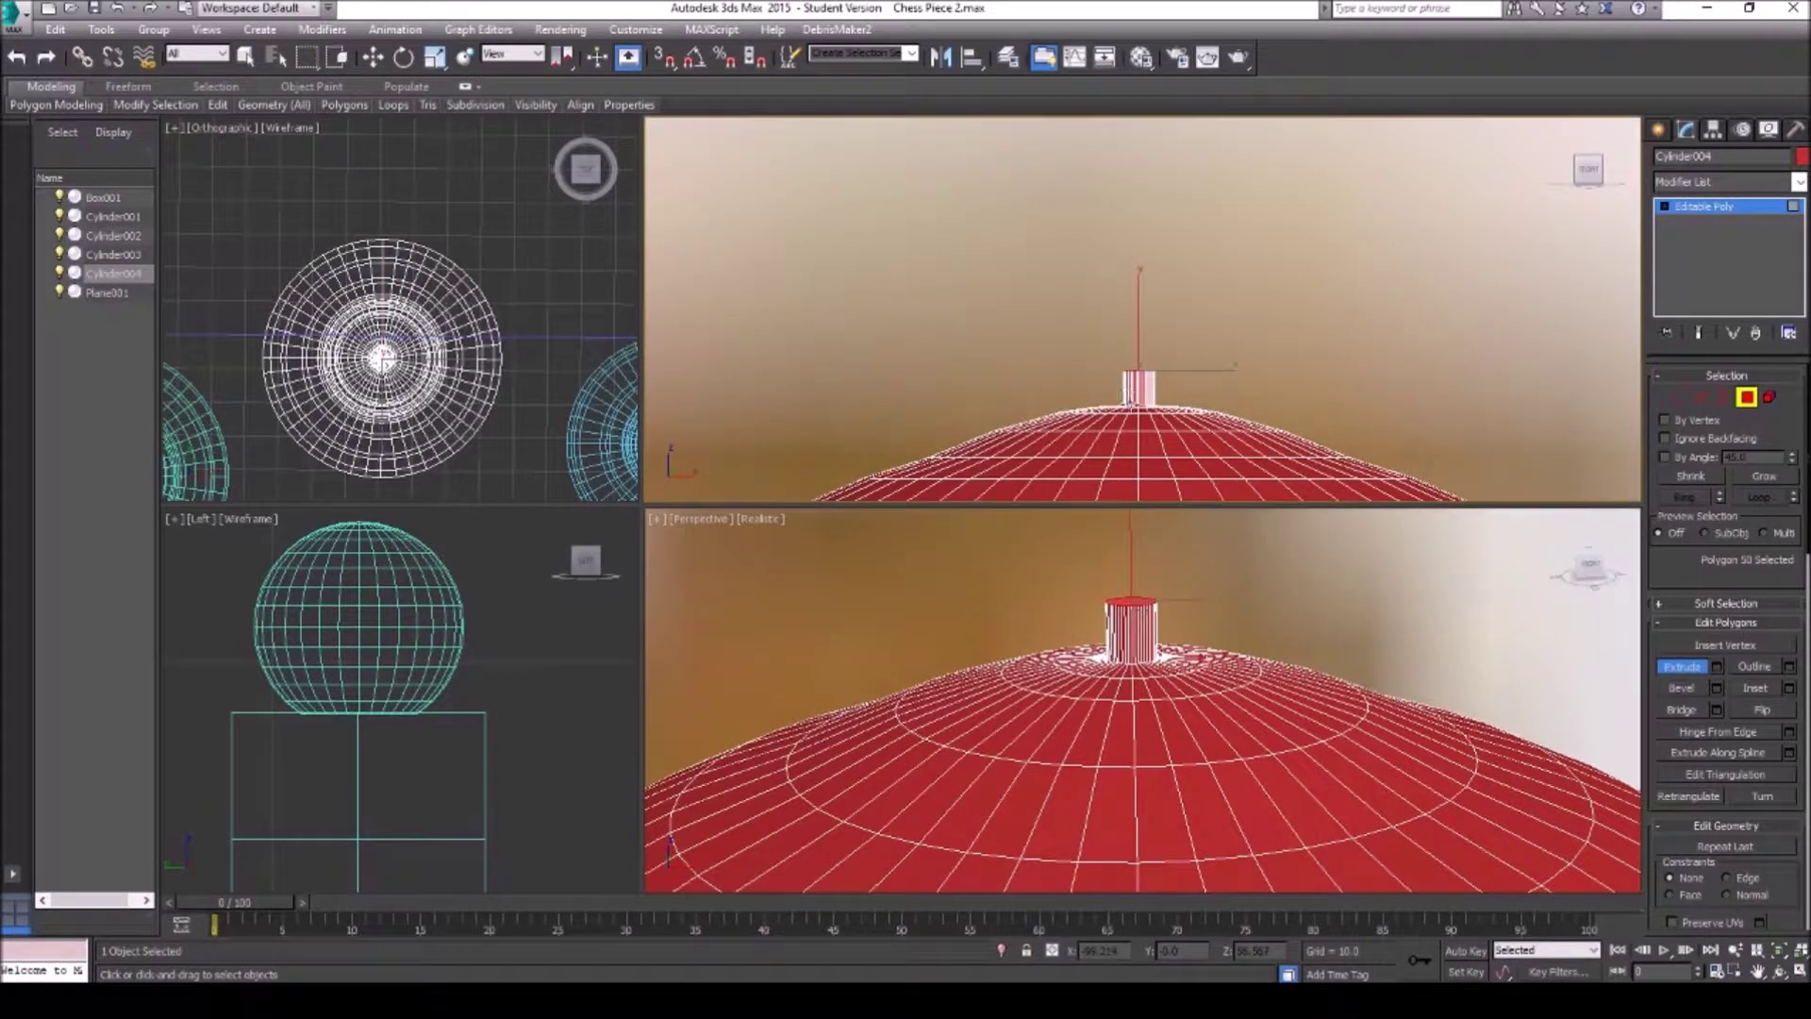
Scale the stub's top polygon inward to a small point and move it down level with the finial's surface
{"action": "key", "text": "w"}
{"action": "right_click", "coordinate": [1129, 609]}
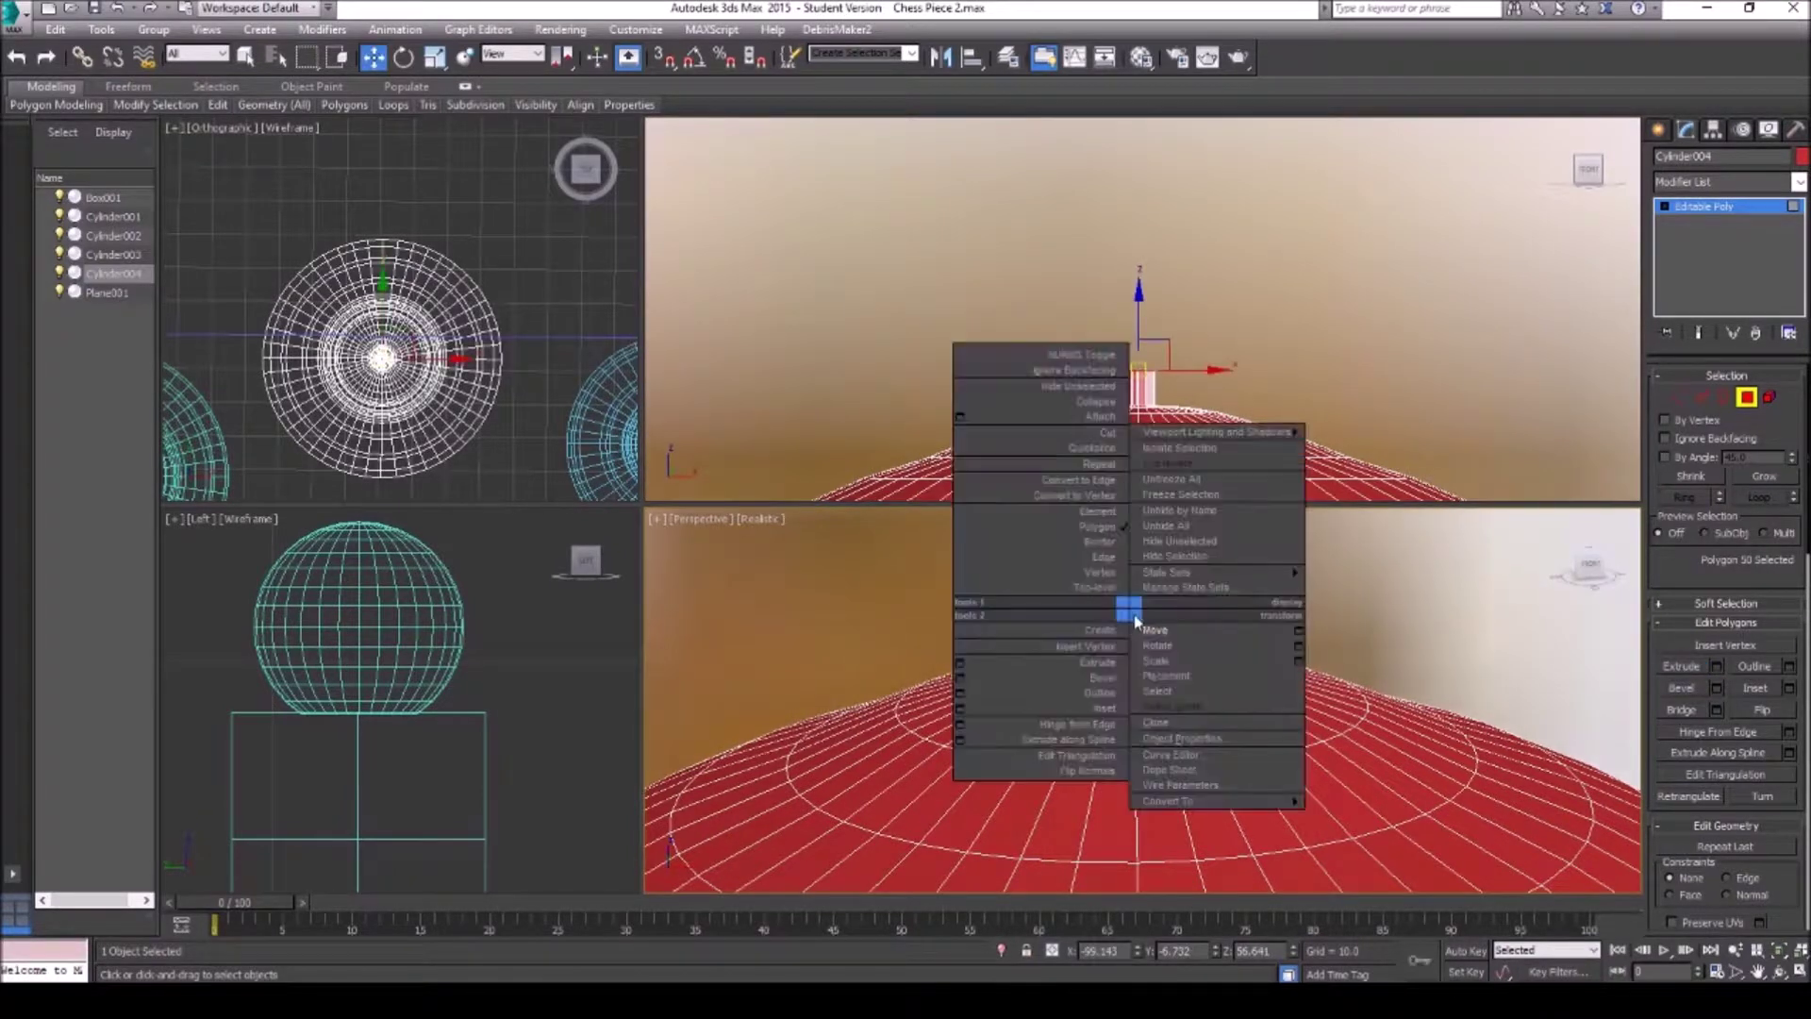
{"action": "left_click", "coordinate": [1166, 662]}
{"action": "left_click_drag", "start_coordinate": [1118, 610], "coordinate": [1130, 585]}
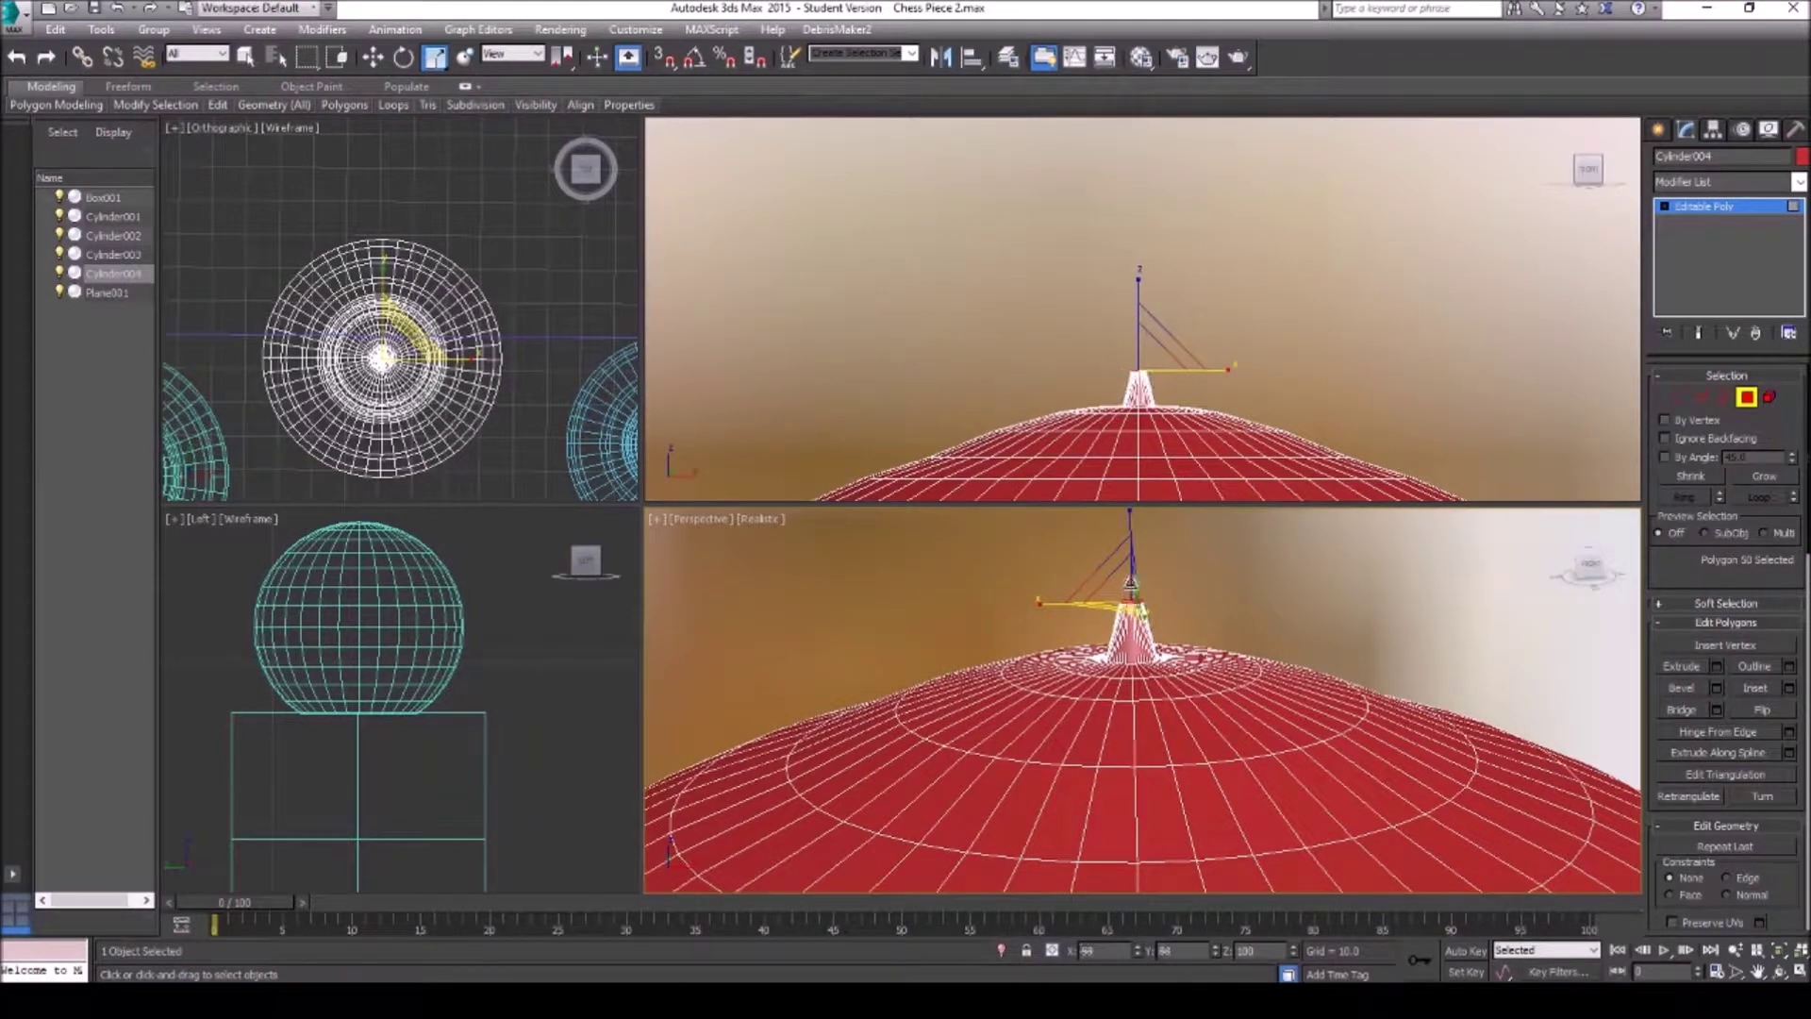
{"action": "right_click", "coordinate": [1131, 572]}
{"action": "left_click", "coordinate": [1162, 580]}
{"action": "left_click_drag", "start_coordinate": [1131, 535], "coordinate": [1133, 589]}
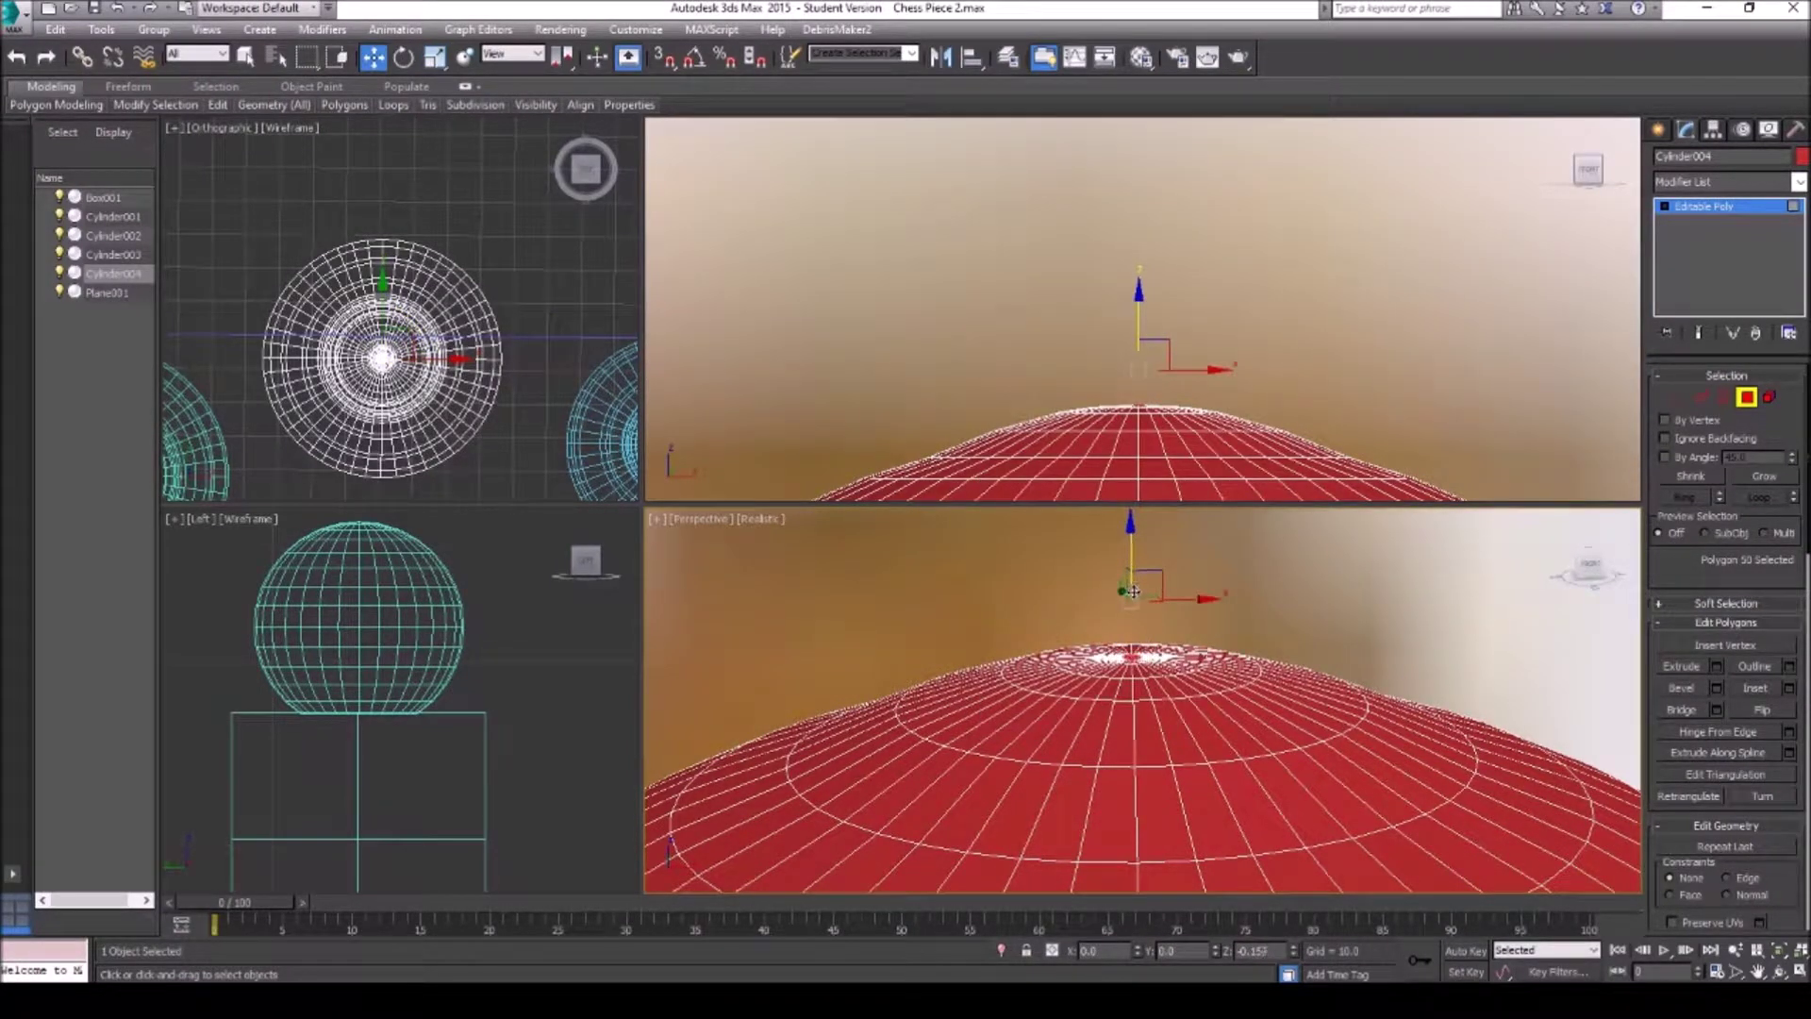
Select the five uppermost vertex rings of the finial and raise them slightly to smooth the tip
{"action": "left_click", "coordinate": [1757, 972]}
{"action": "left_click_drag", "start_coordinate": [1116, 737], "coordinate": [1090, 706]}
{"action": "left_click_drag", "start_coordinate": [1105, 410], "coordinate": [1051, 210]}
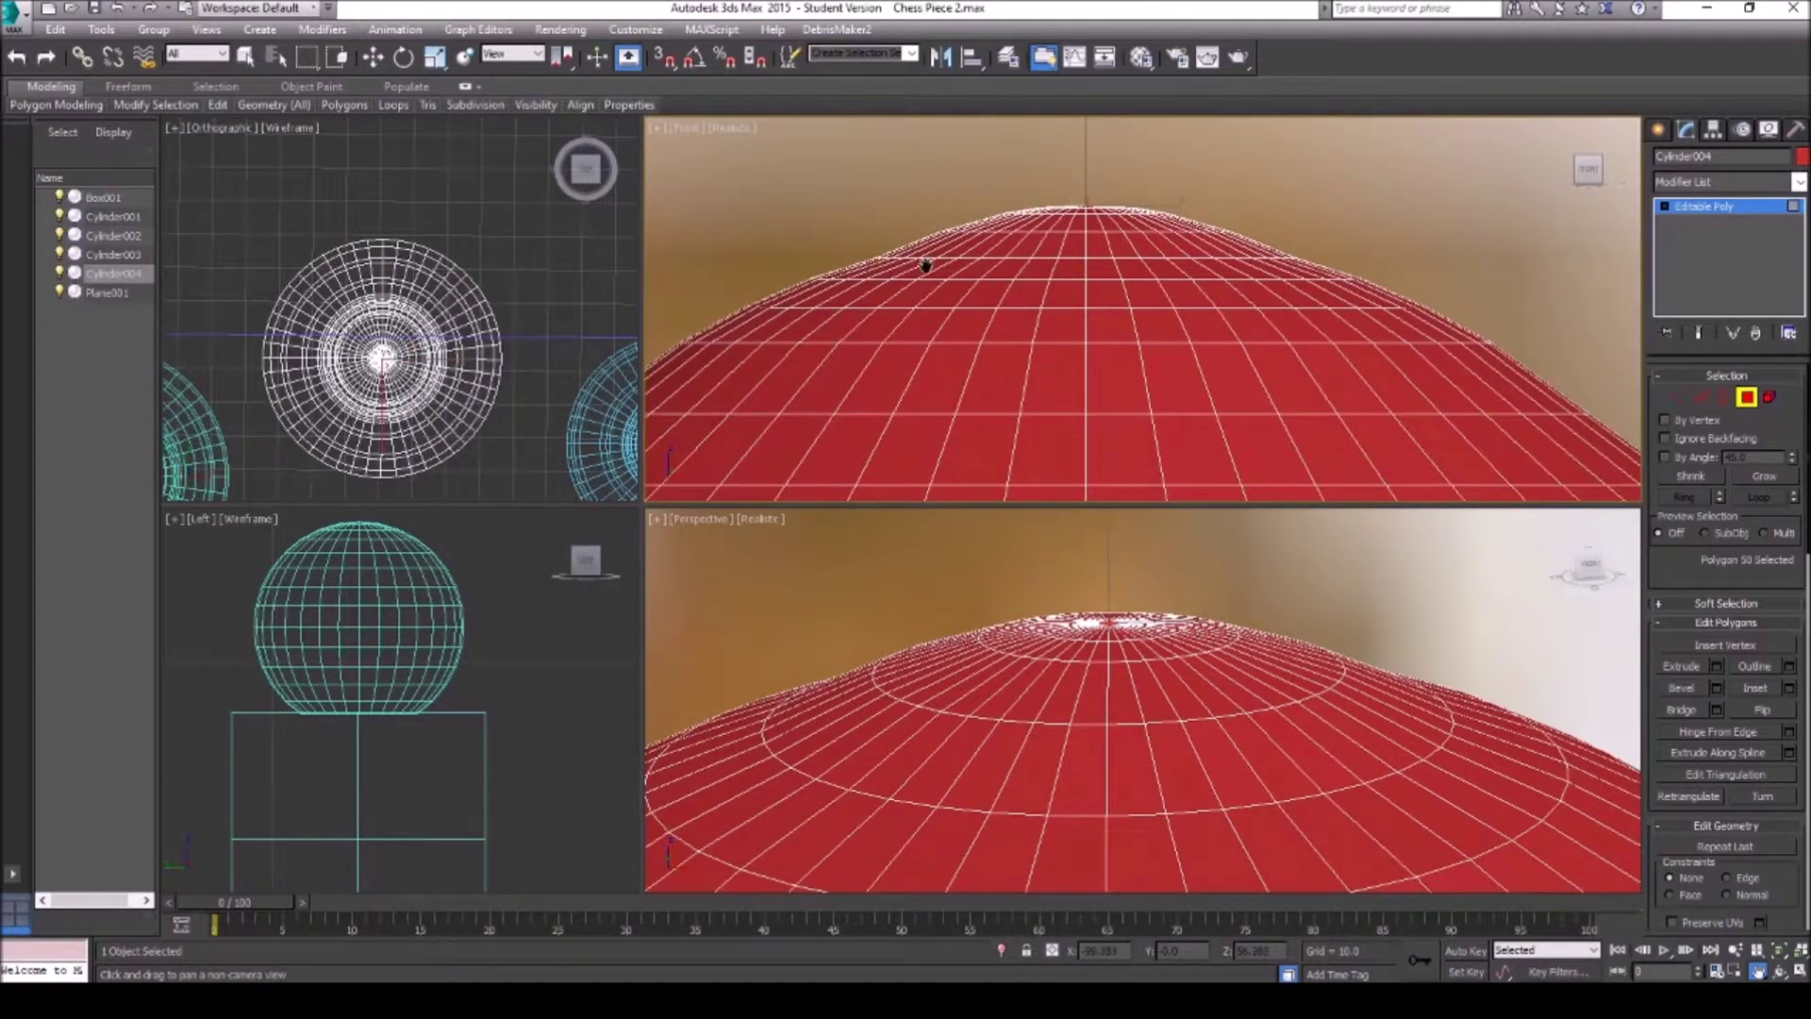
{"action": "left_click_drag", "start_coordinate": [849, 247], "coordinate": [866, 291]}
{"action": "right_click", "coordinate": [870, 232]}
{"action": "left_click_drag", "start_coordinate": [1277, 292], "coordinate": [1307, 303]}
{"action": "left_click", "coordinate": [1679, 396]}
{"action": "left_click_drag", "start_coordinate": [1103, 204], "coordinate": [1214, 302]}
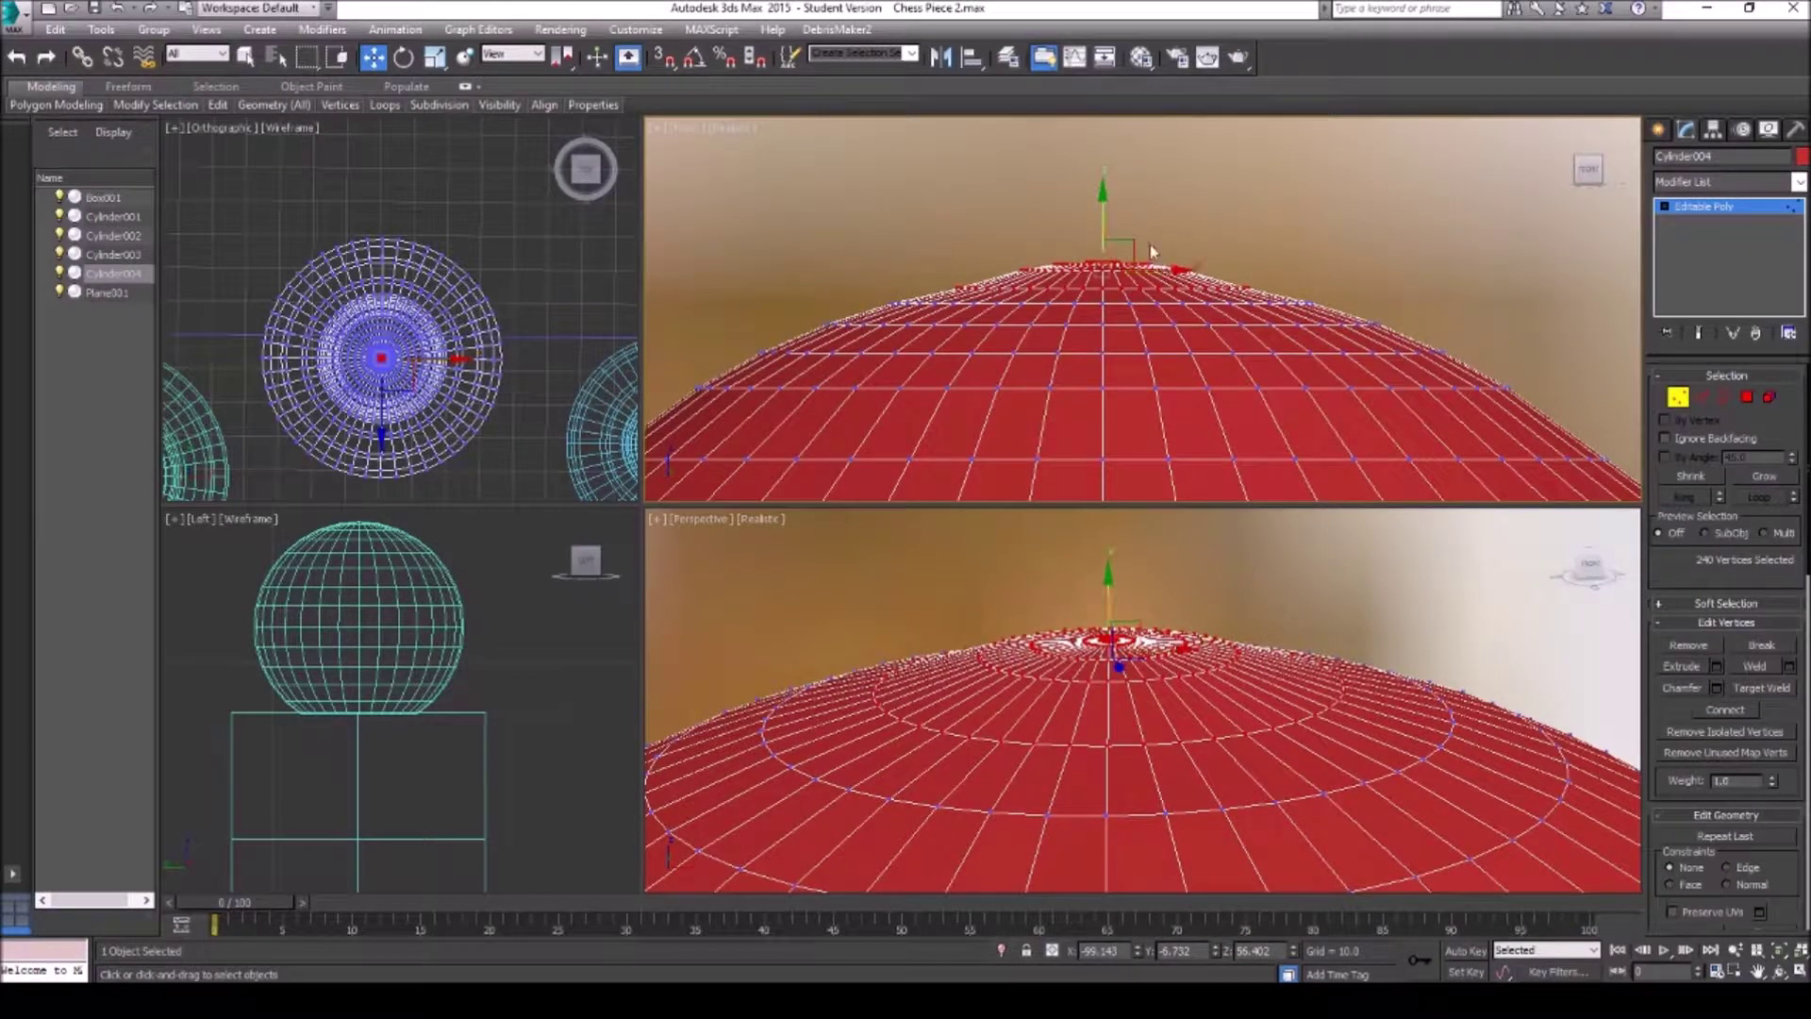
{"action": "left_click_drag", "start_coordinate": [1101, 215], "coordinate": [1101, 212]}
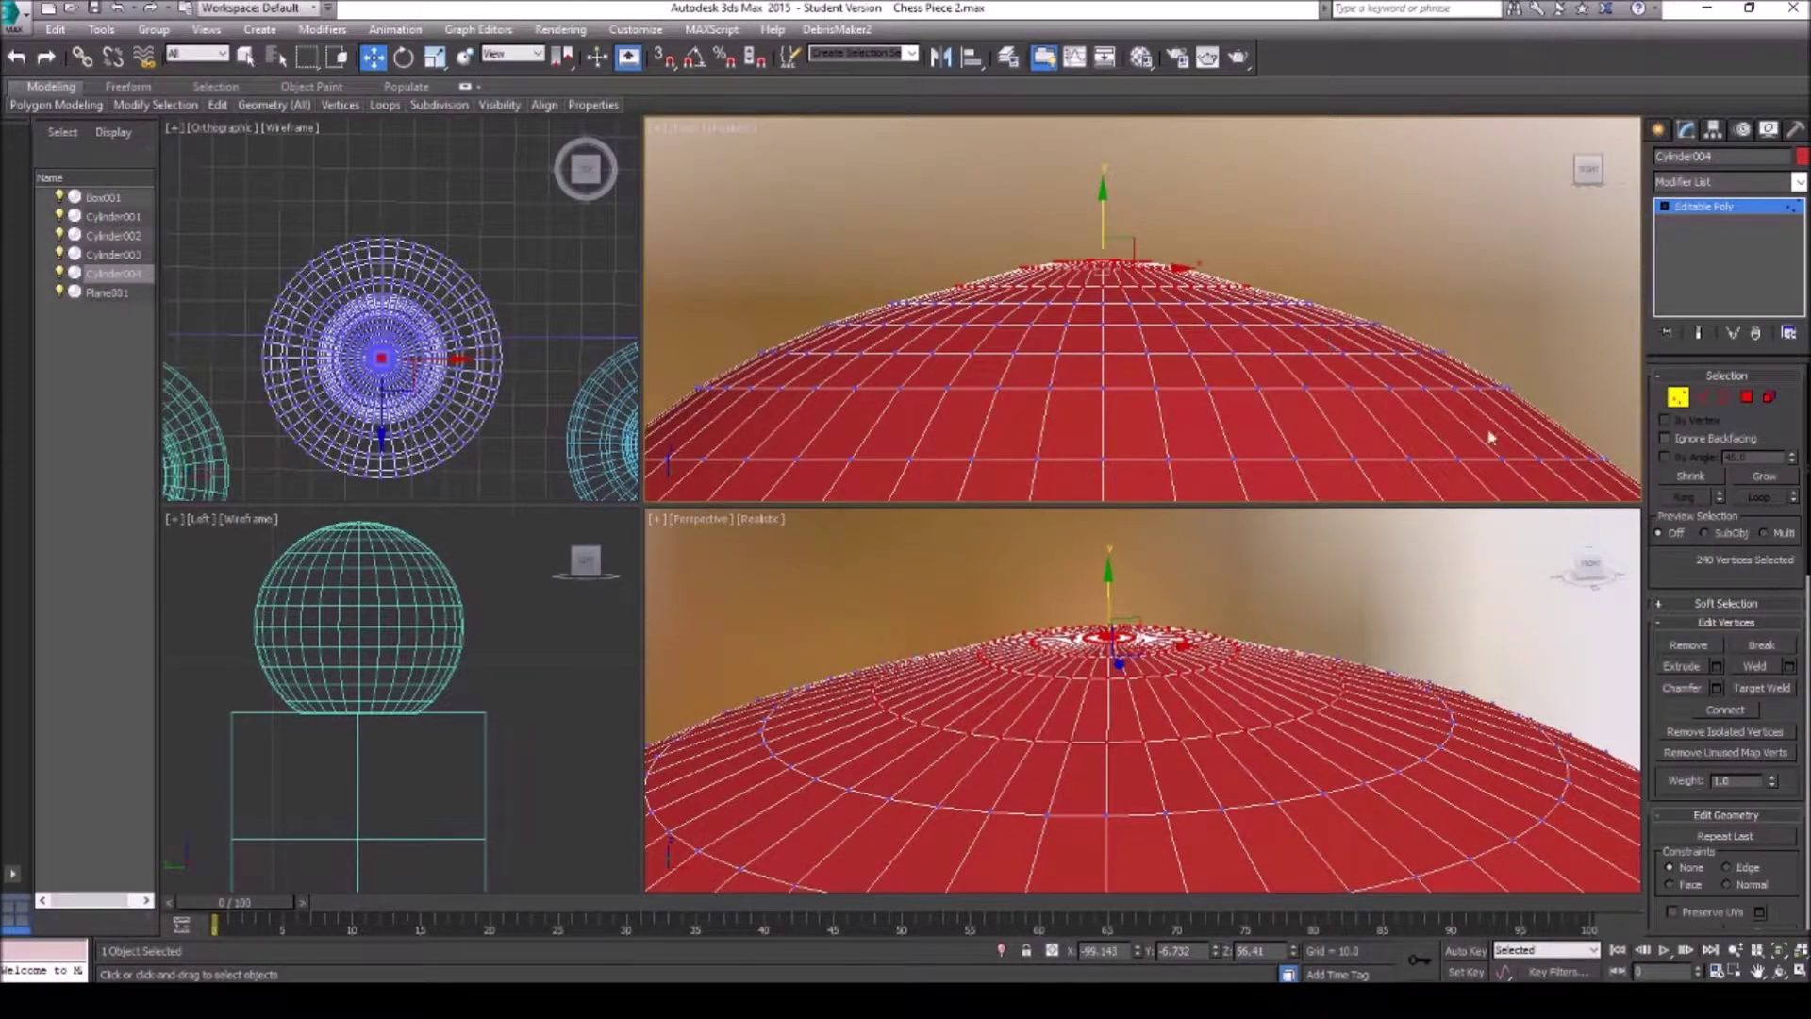
Select the vertex rings of the finial's upper half and scale them outward horizontally to make the ball fuller
{"action": "left_click", "coordinate": [1759, 974]}
{"action": "scroll", "coordinate": [1091, 380], "scroll_direction": "down", "scroll_amount": 5}
{"action": "left_click_drag", "start_coordinate": [1091, 380], "coordinate": [974, 298]}
{"action": "scroll", "coordinate": [1072, 275], "scroll_direction": "down", "scroll_amount": 4}
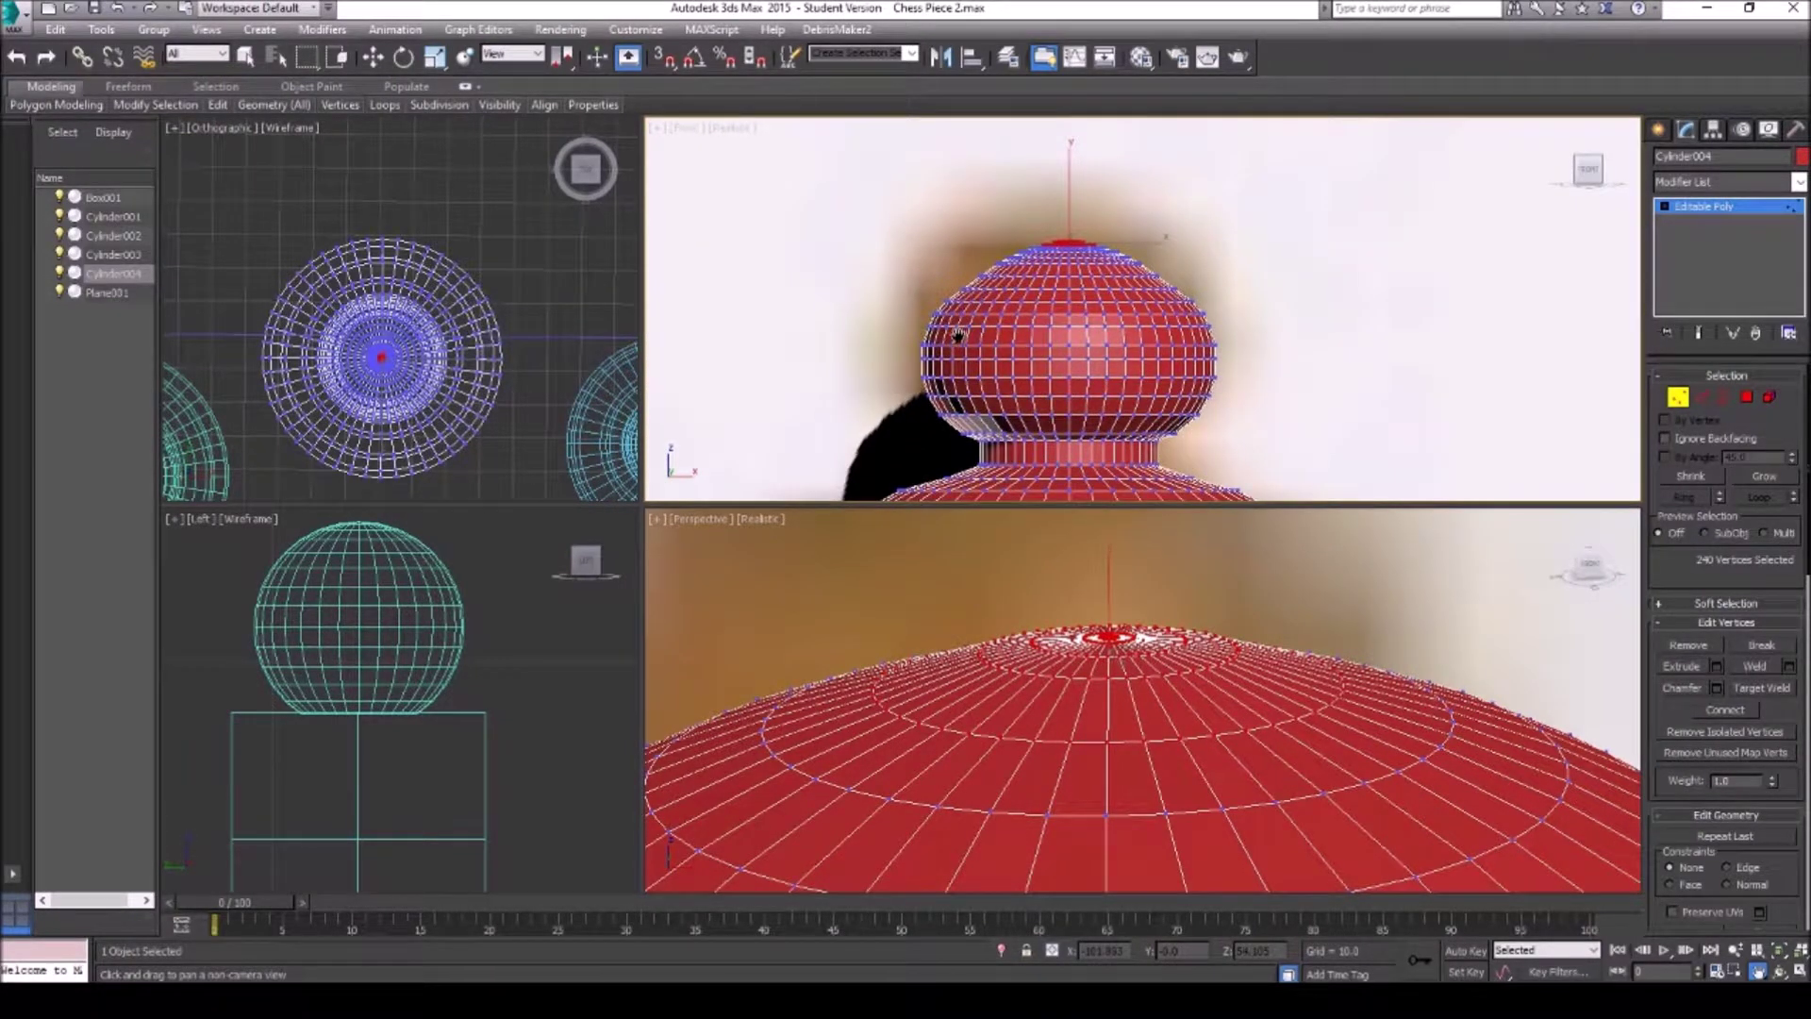
{"action": "key", "text": "w"}
{"action": "left_click_drag", "start_coordinate": [1213, 307], "coordinate": [1213, 307]}
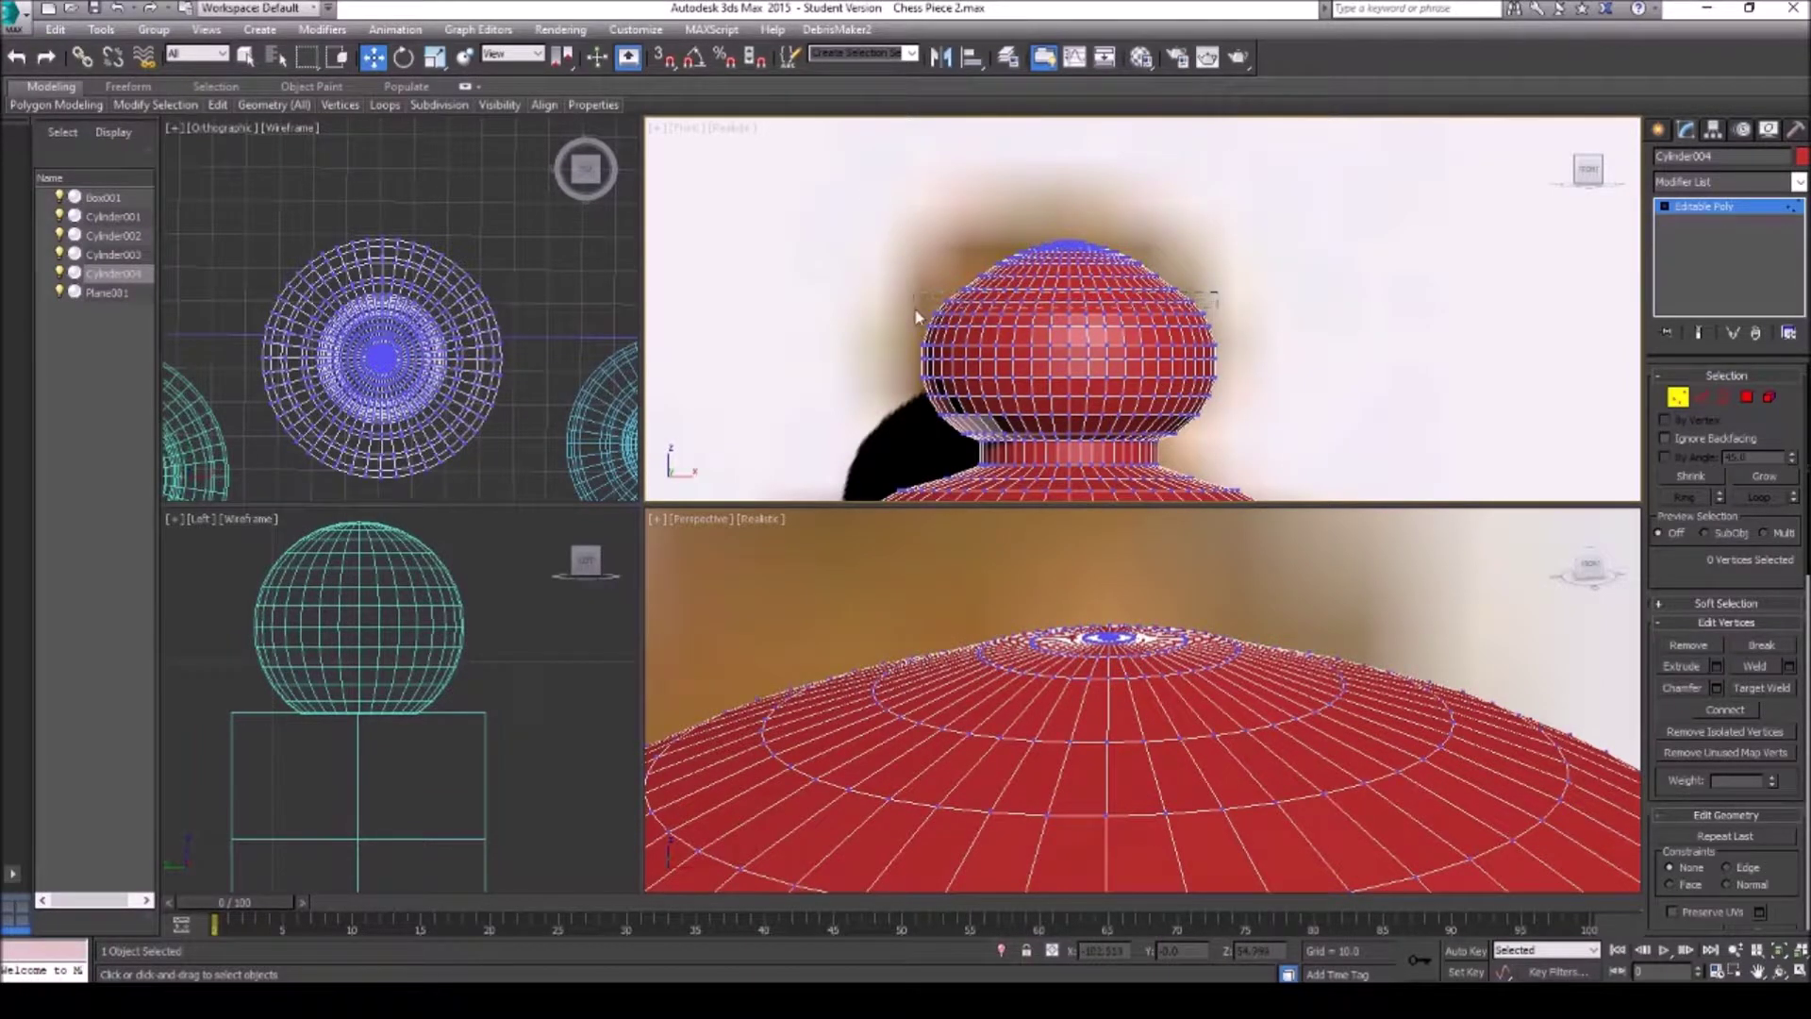
{"action": "left_click_drag", "start_coordinate": [916, 317], "coordinate": [916, 318]}
{"action": "left_click_drag", "start_coordinate": [1248, 221], "coordinate": [929, 311]}
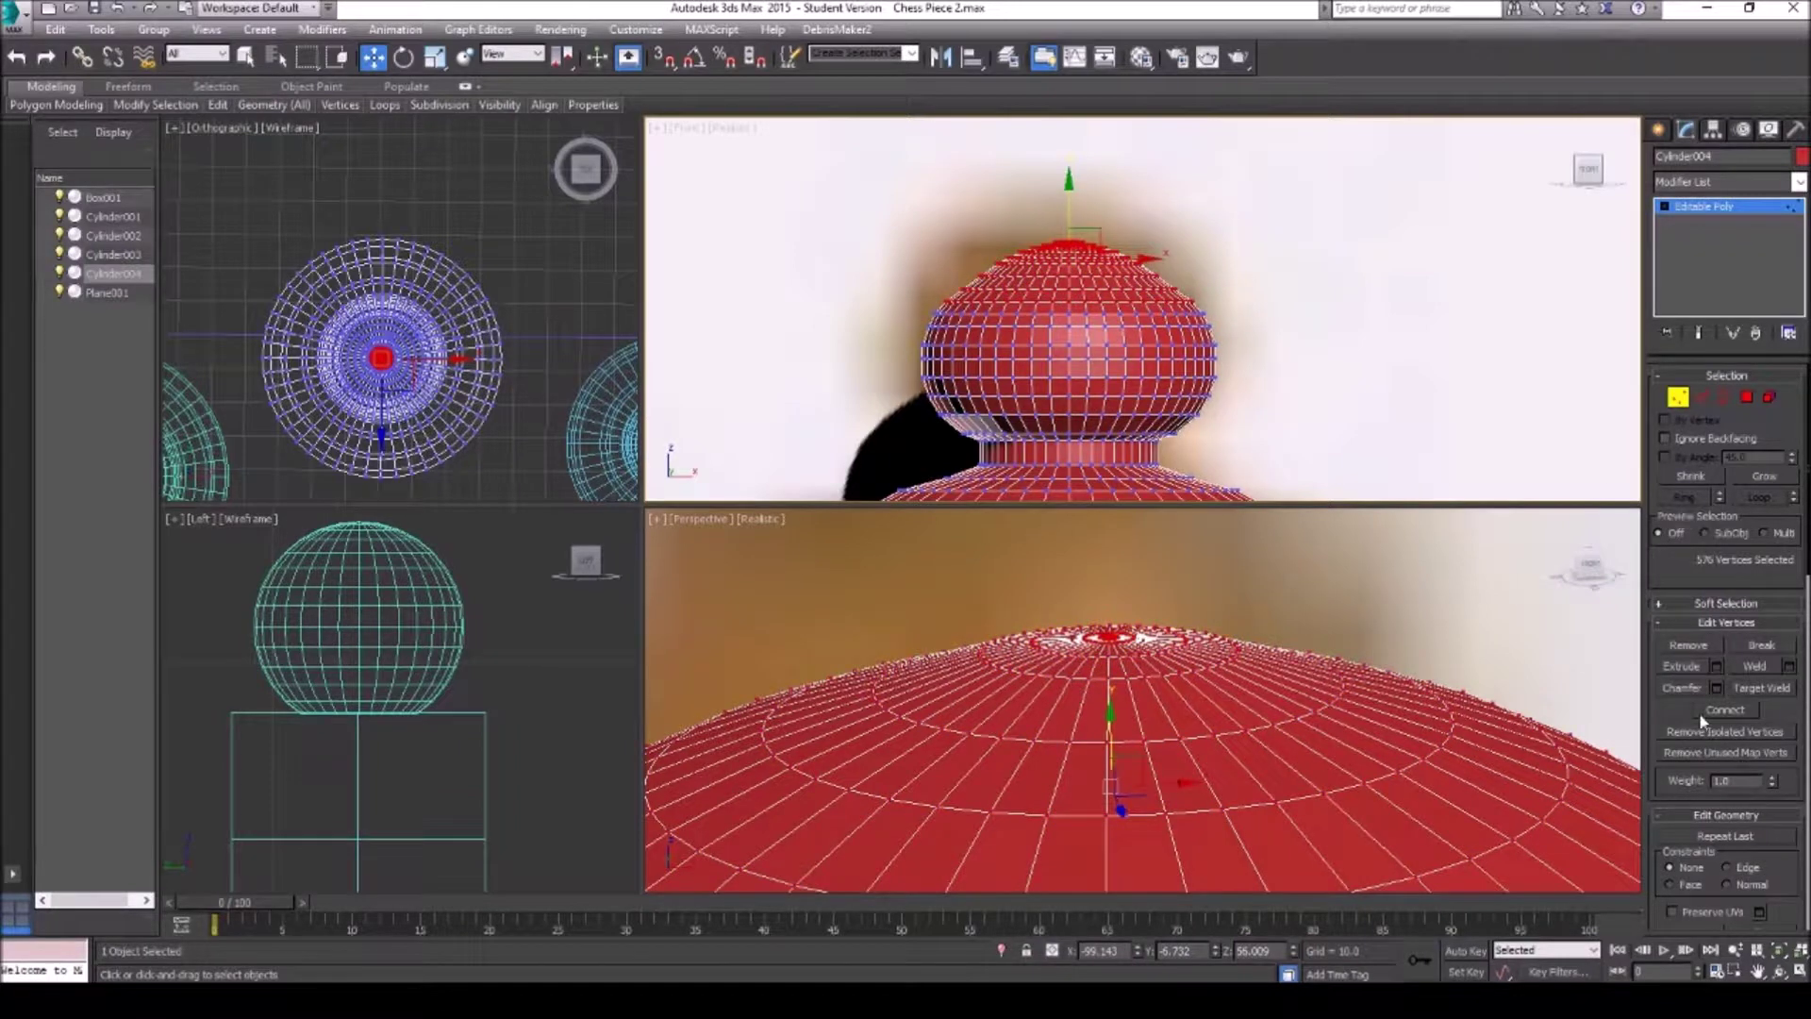
{"action": "right_click", "coordinate": [1175, 689]}
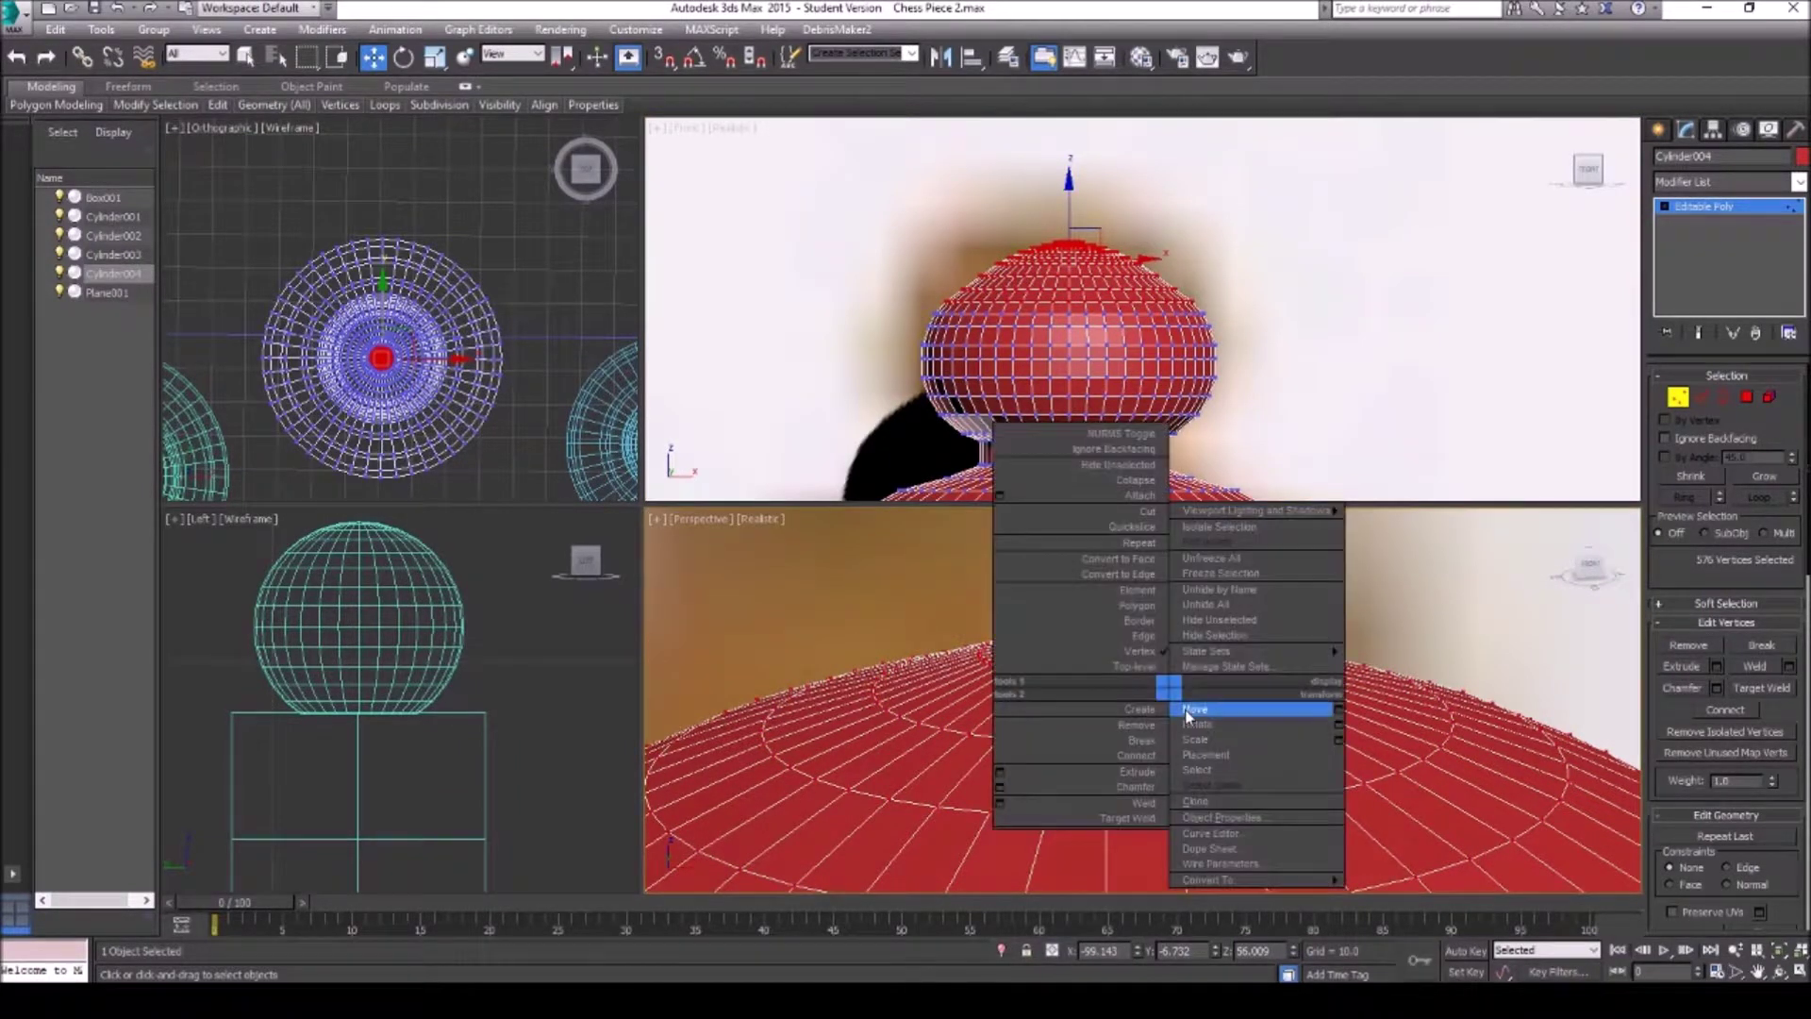
{"action": "left_click", "coordinate": [1217, 743]}
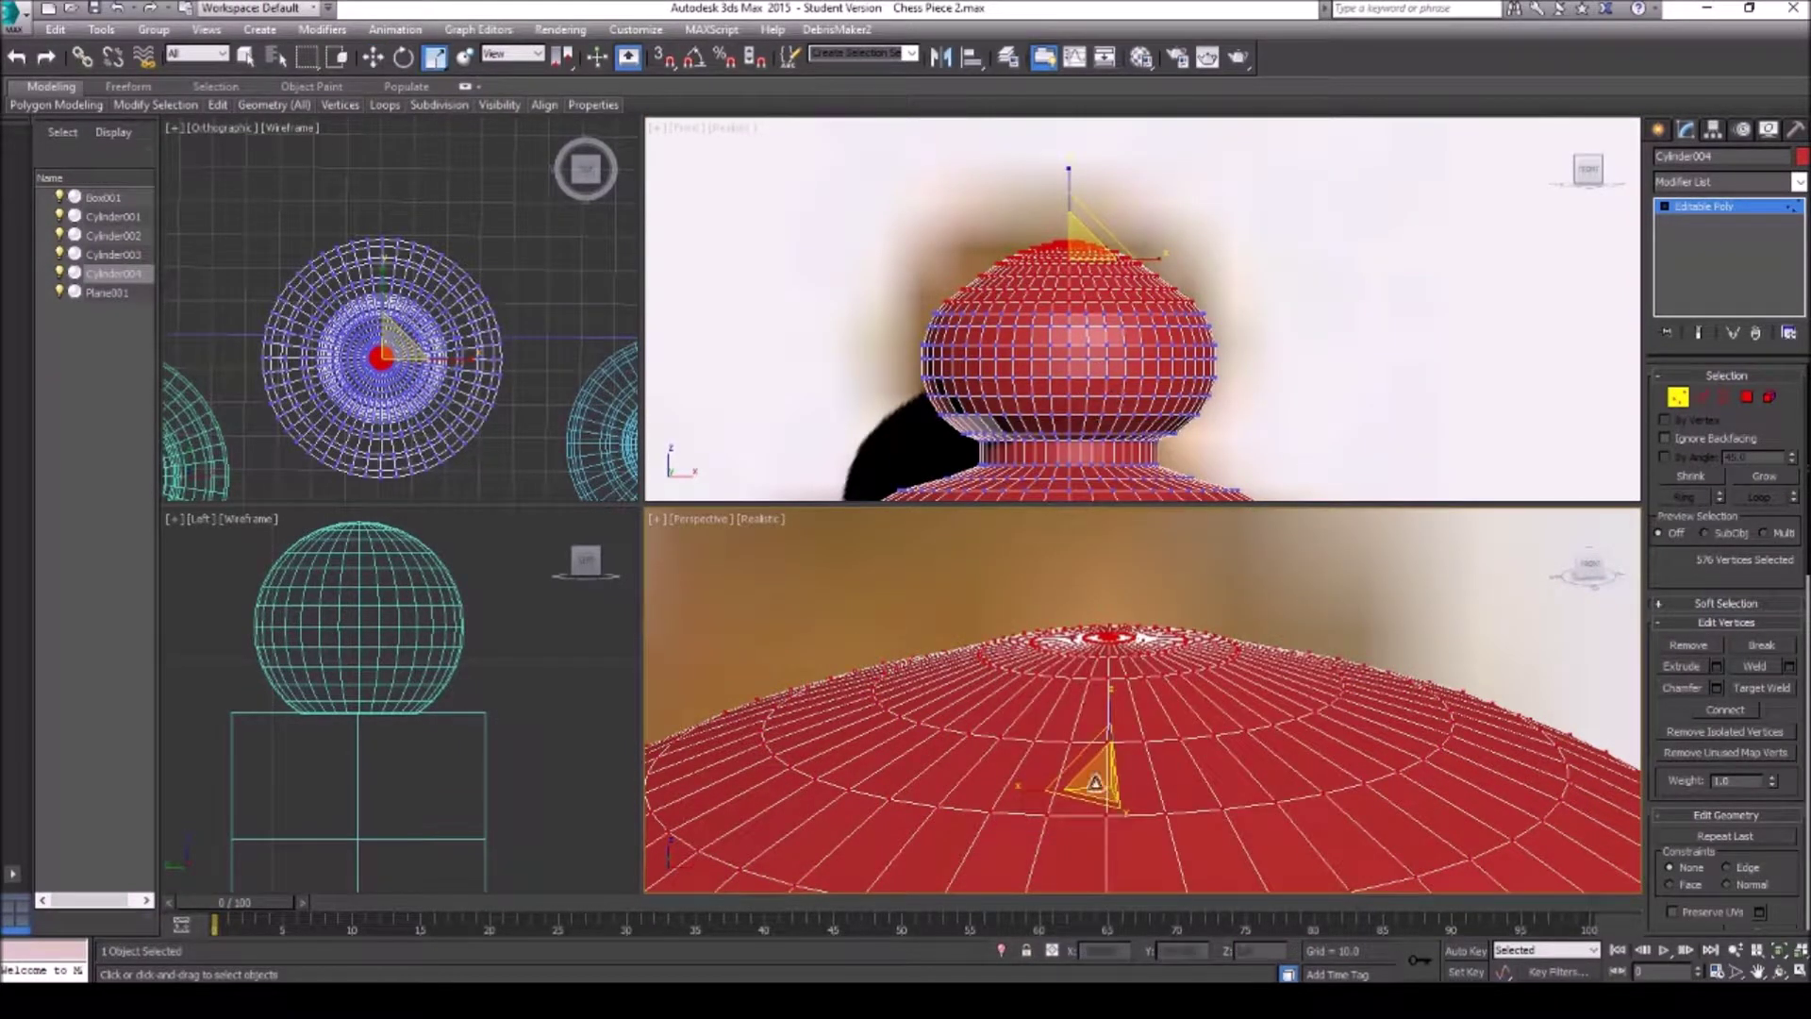
{"action": "left_click_drag", "start_coordinate": [1095, 803], "coordinate": [1097, 805]}
Scale progressively smaller sets of the finial's upper vertex rings outward horizontally to round the ball's shoulders
{"action": "left_click_drag", "start_coordinate": [927, 196], "coordinate": [1246, 303]}
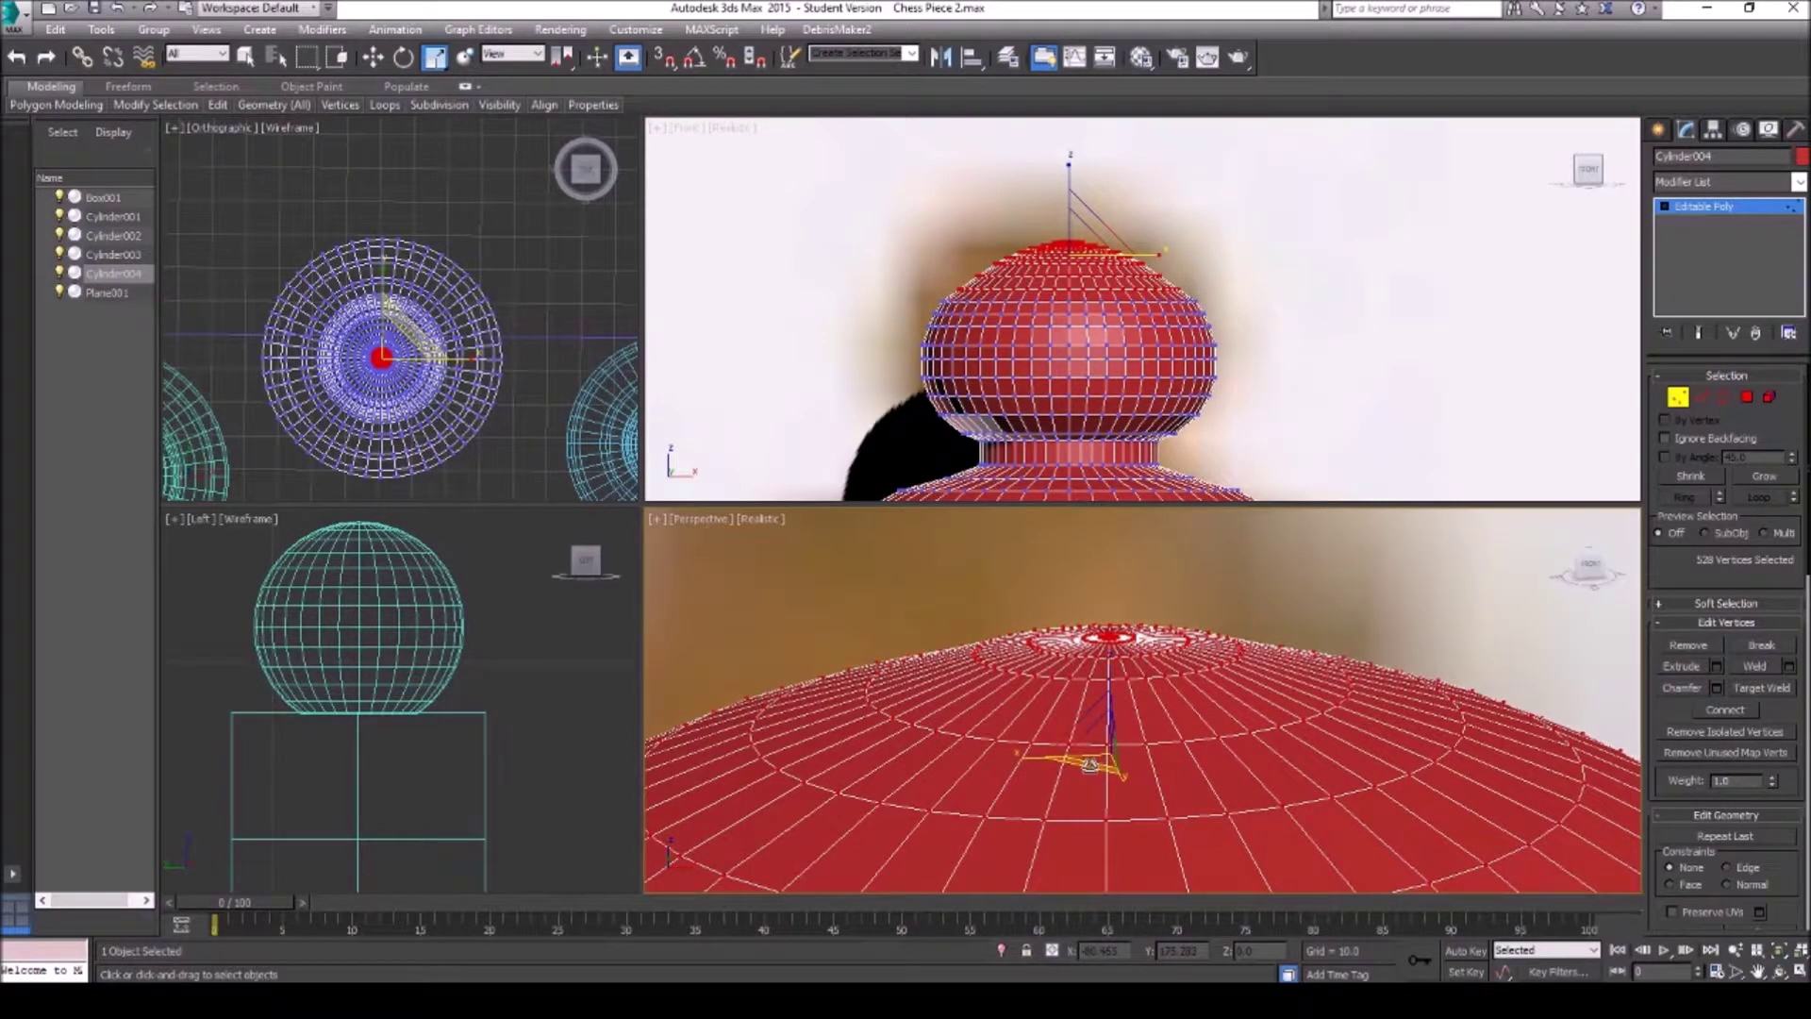
{"action": "left_click_drag", "start_coordinate": [1090, 765], "coordinate": [1090, 757]}
{"action": "left_click_drag", "start_coordinate": [935, 189], "coordinate": [1180, 294]}
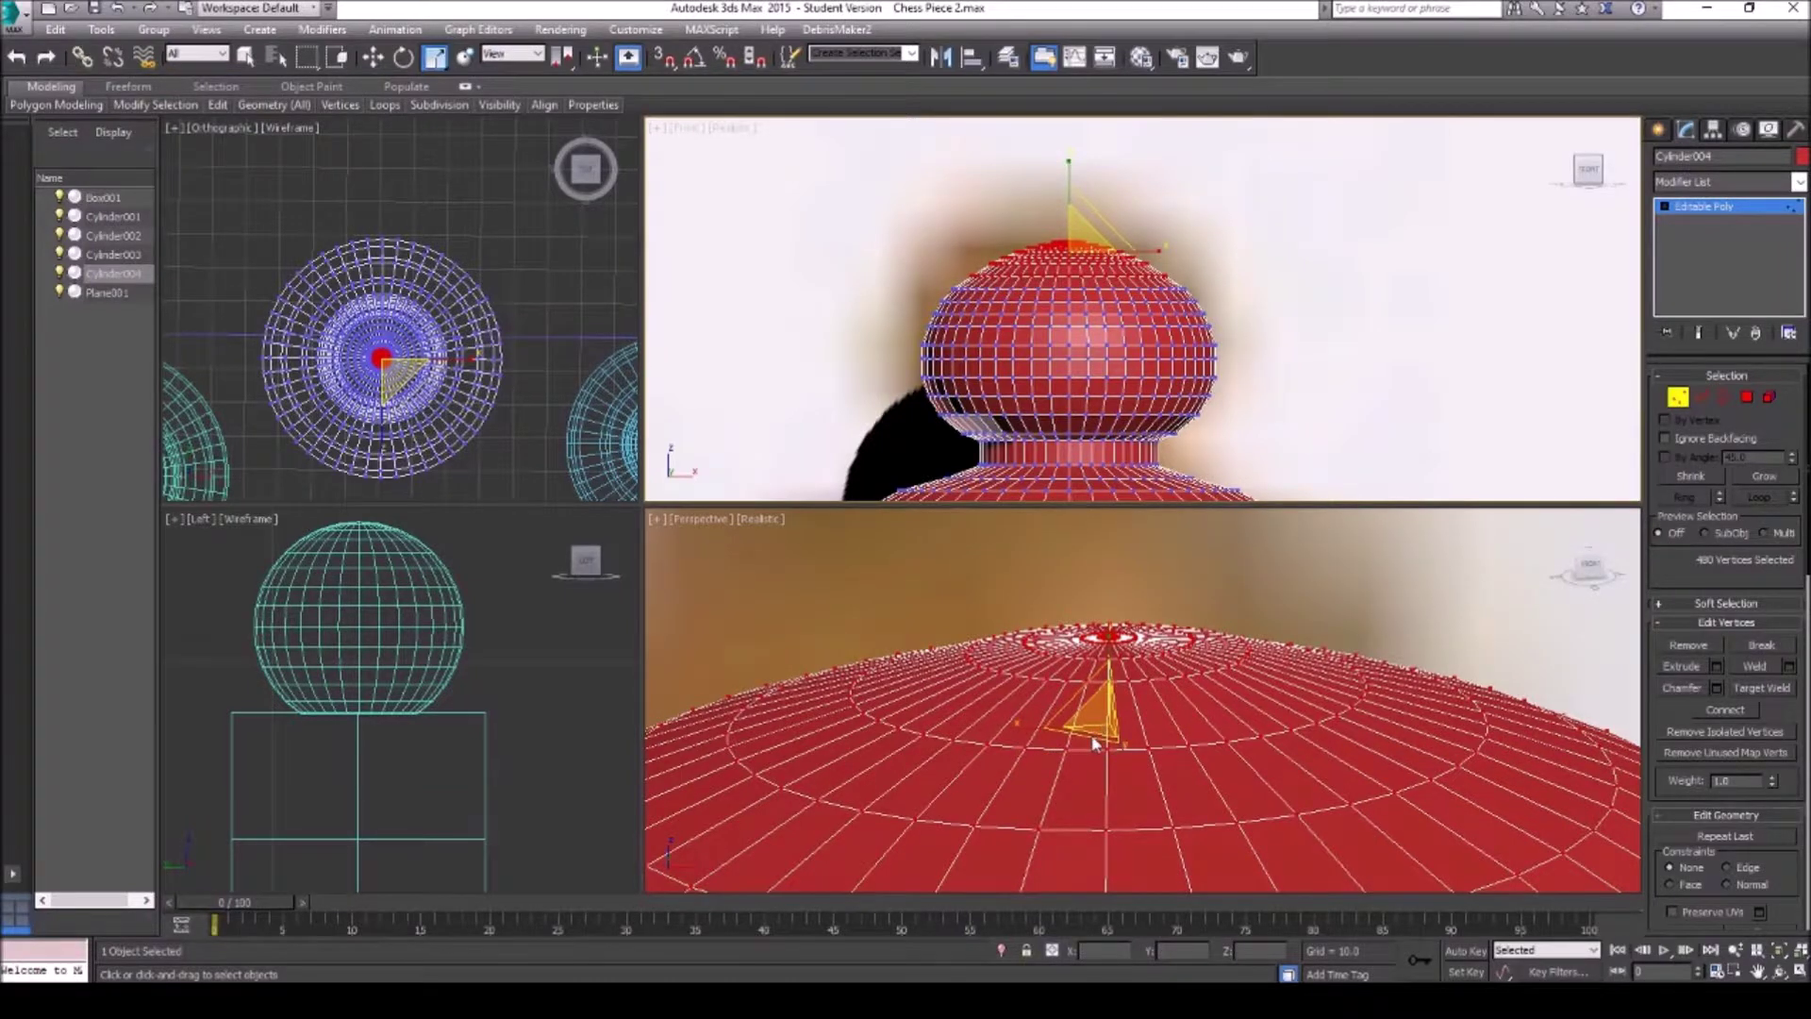
{"action": "left_click_drag", "start_coordinate": [1092, 735], "coordinate": [1092, 736]}
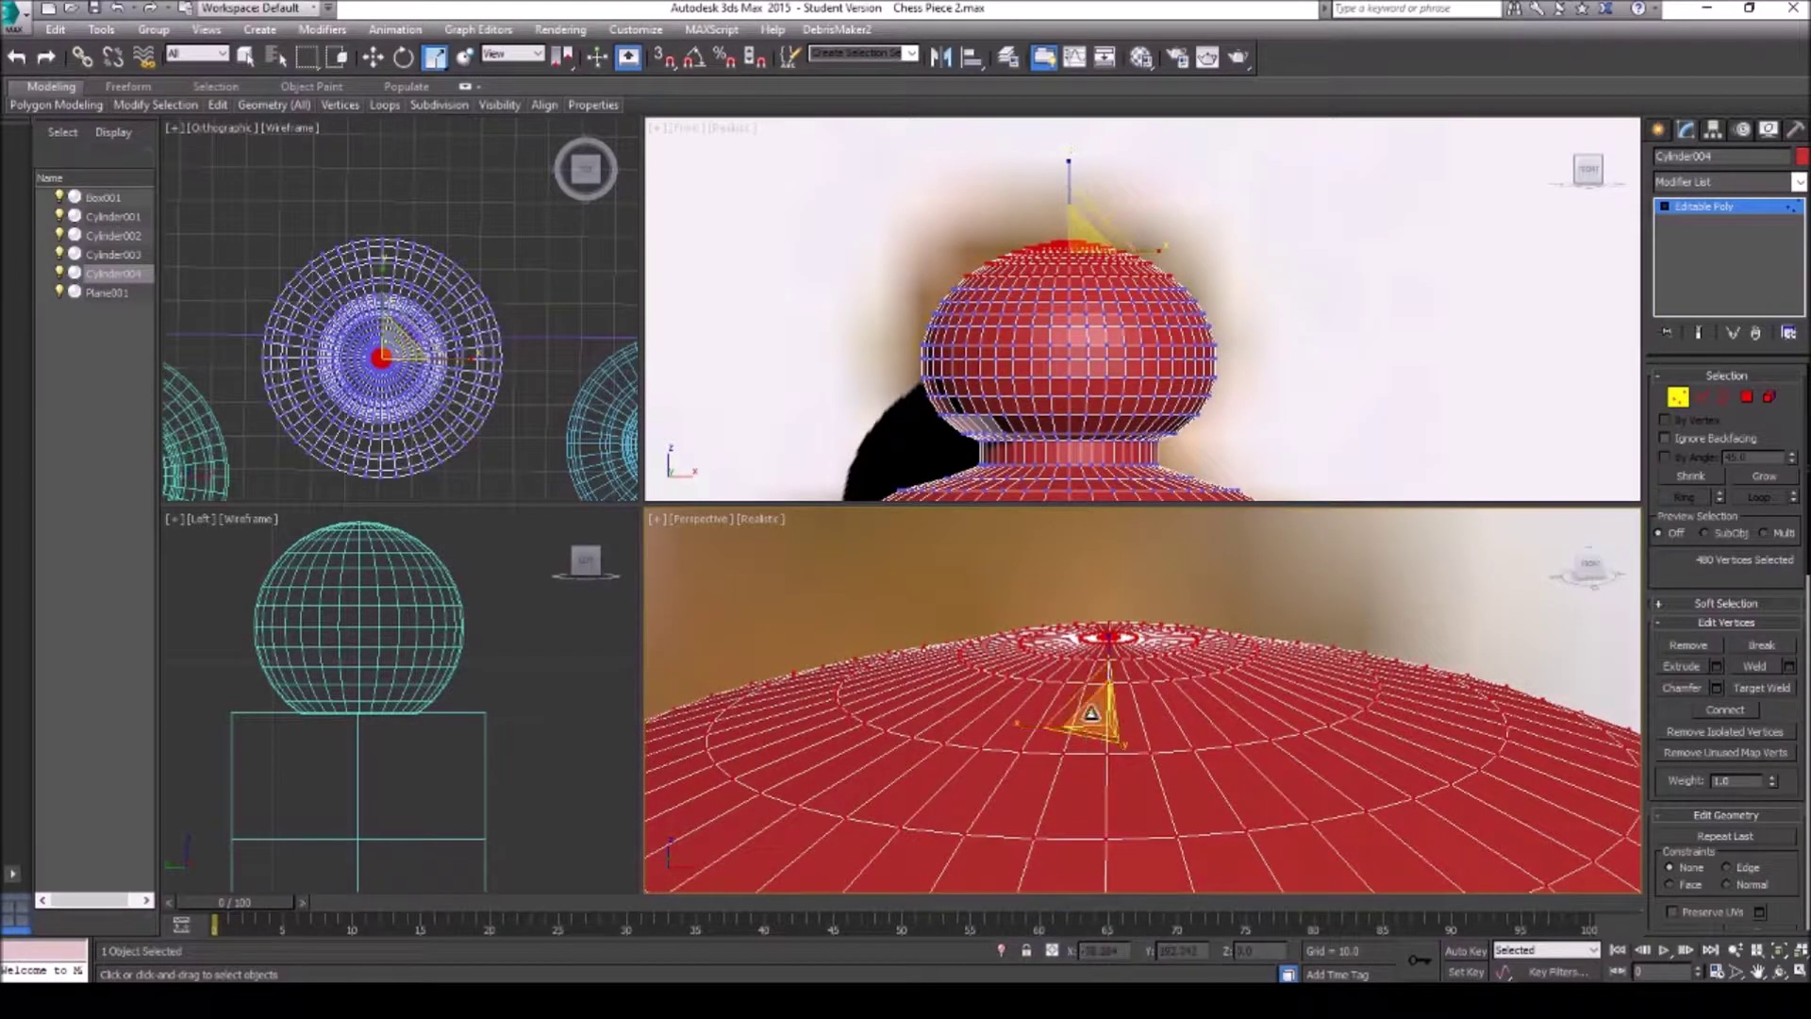
{"action": "left_click_drag", "start_coordinate": [908, 158], "coordinate": [1219, 283]}
{"action": "left_click_drag", "start_coordinate": [1093, 715], "coordinate": [1096, 681]}
Select the vertex rings of the finial's top cap and move them up to make the crown of the ball rounder
{"action": "left_click_drag", "start_coordinate": [954, 171], "coordinate": [1187, 262]}
{"action": "right_click", "coordinate": [1127, 608]}
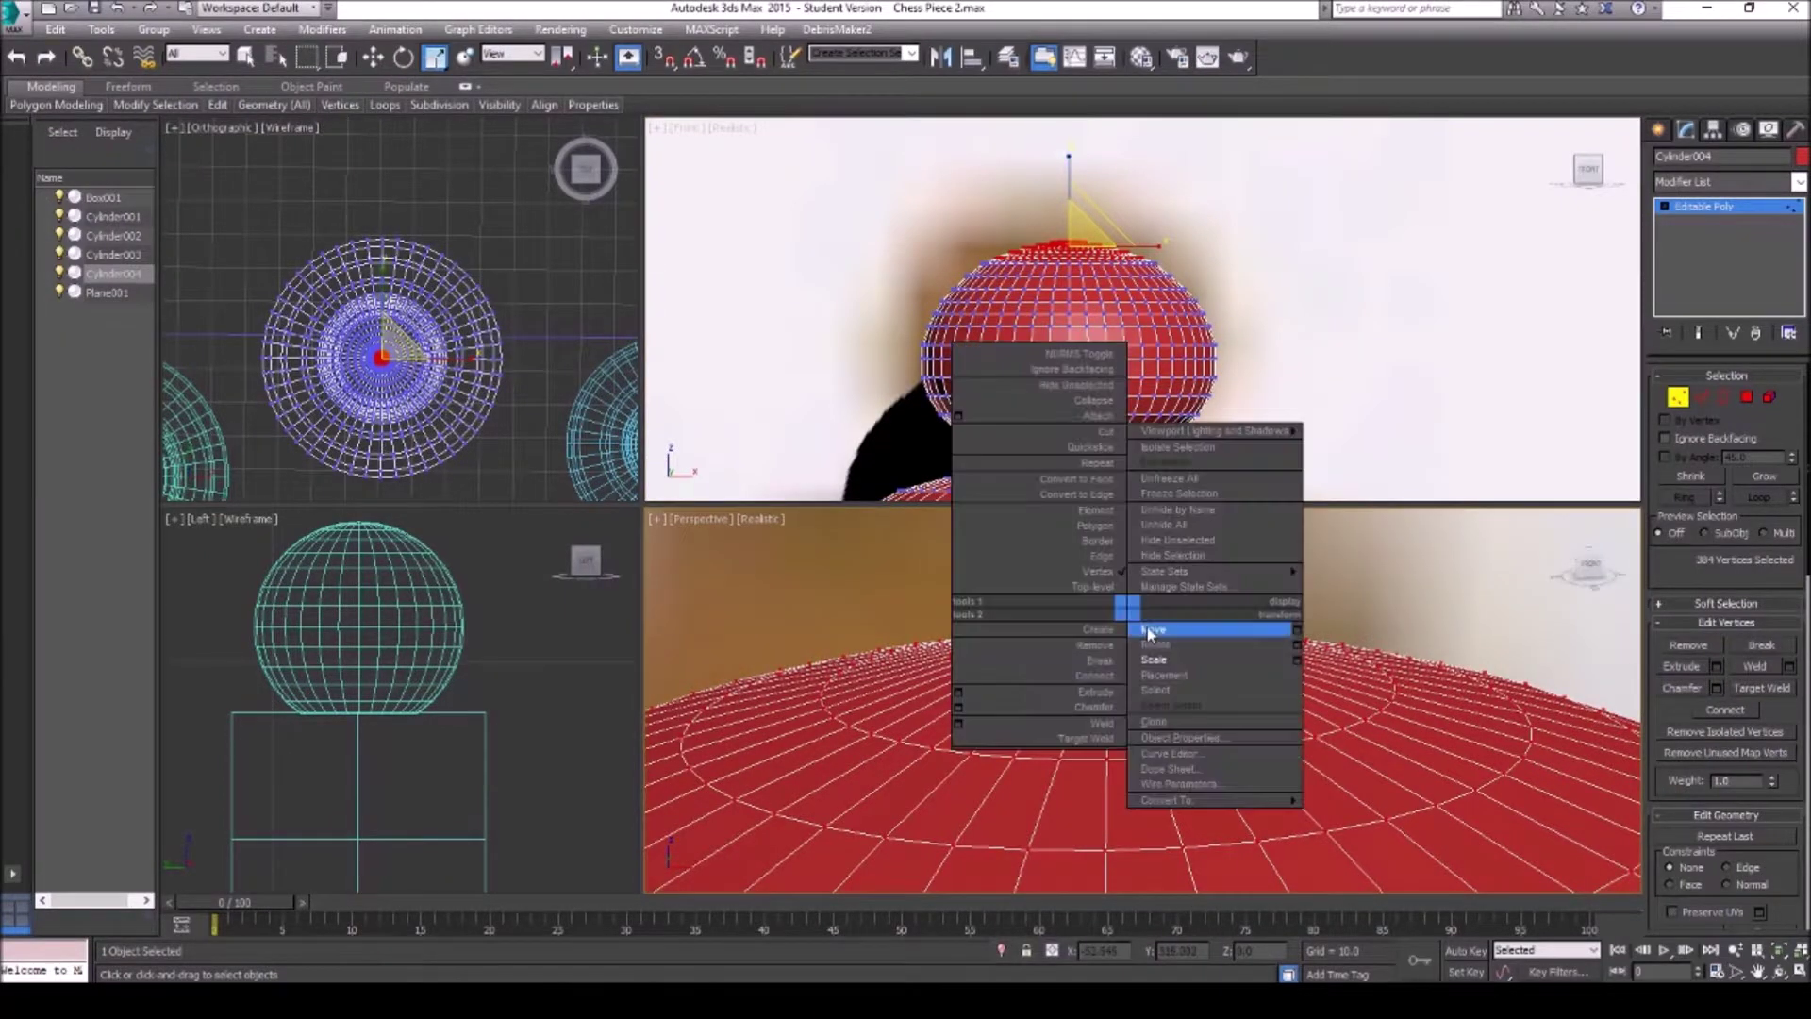
{"action": "left_click", "coordinate": [1151, 630]}
{"action": "left_click_drag", "start_coordinate": [1109, 615], "coordinate": [1113, 584]}
Select the ten uppermost vertex rings of the ball finial and scale them slightly outward horizontally
{"action": "scroll", "coordinate": [1028, 268], "scroll_direction": "up", "scroll_amount": 2}
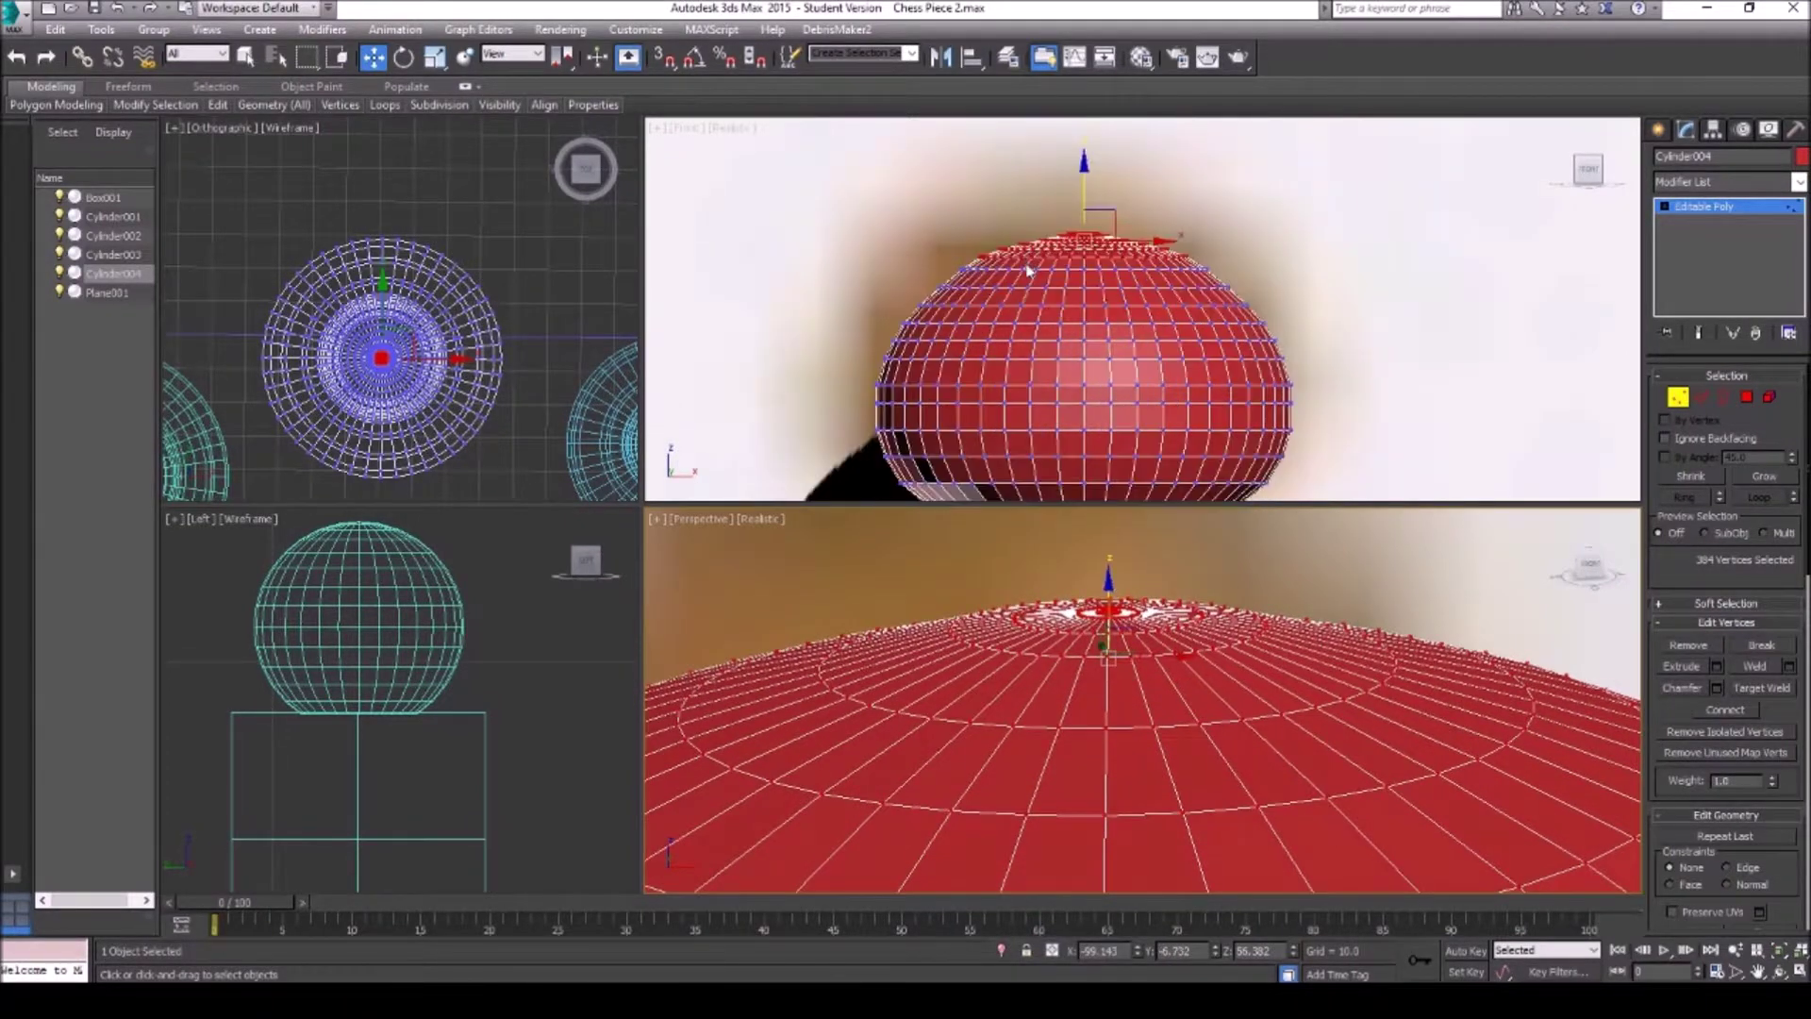
{"action": "scroll", "coordinate": [1028, 271], "scroll_direction": "up", "scroll_amount": 2}
{"action": "left_click_drag", "start_coordinate": [812, 165], "coordinate": [1344, 316]}
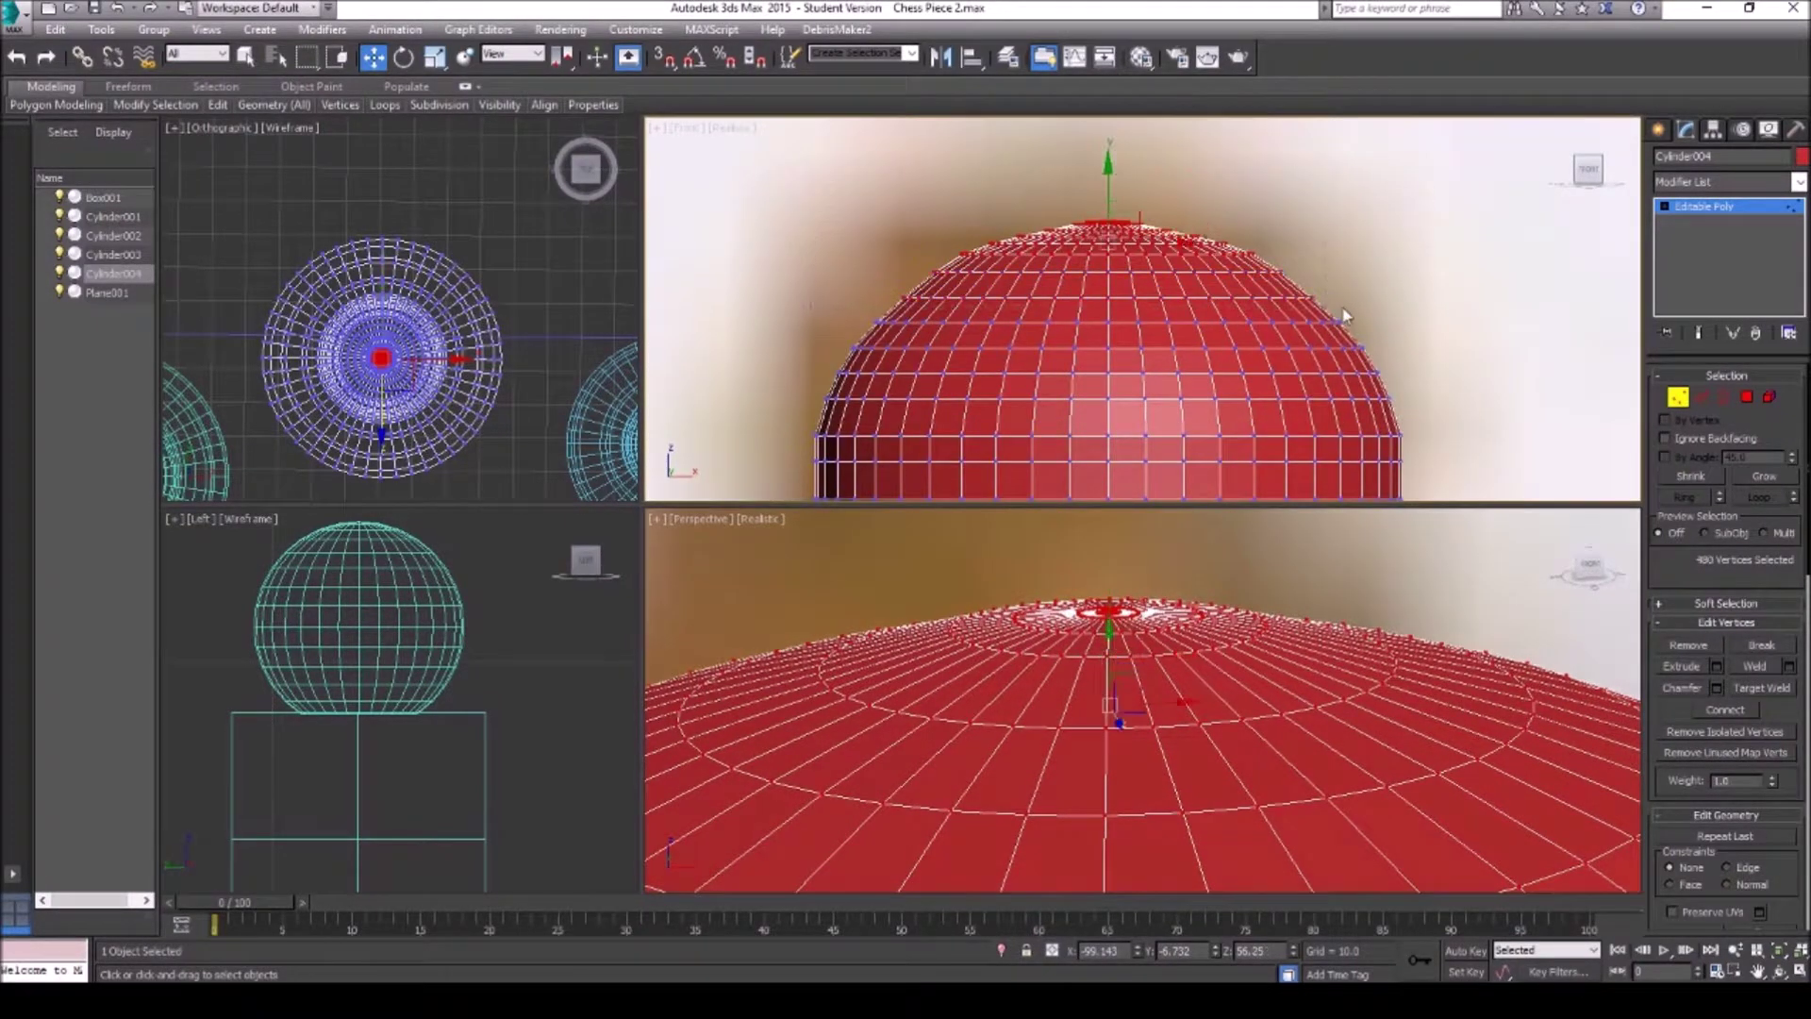
{"action": "right_click", "coordinate": [1206, 300]}
{"action": "left_click", "coordinate": [1238, 352]}
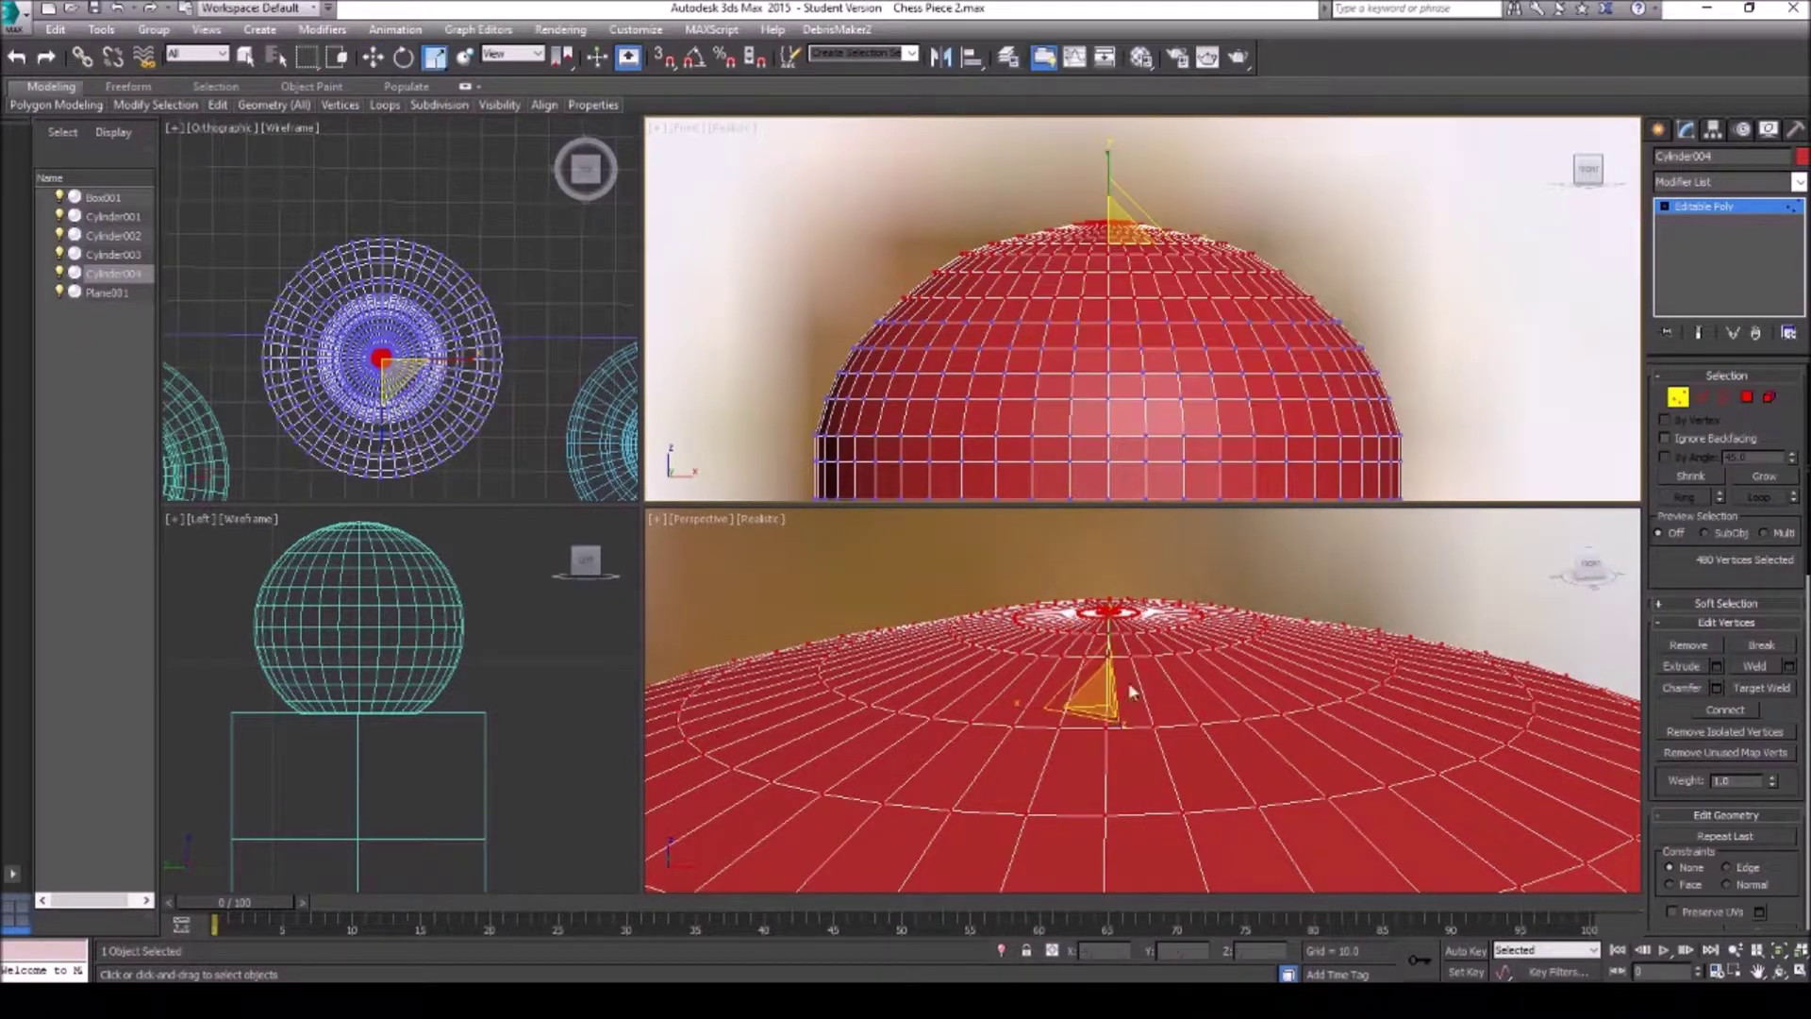
{"action": "left_click_drag", "start_coordinate": [1088, 713], "coordinate": [1088, 704]}
Extend the selection to eleven and to twelve upper vertex rings of the ball, scaling each set slightly outward horizontally
{"action": "left_click_drag", "start_coordinate": [1390, 338], "coordinate": [1390, 338]}
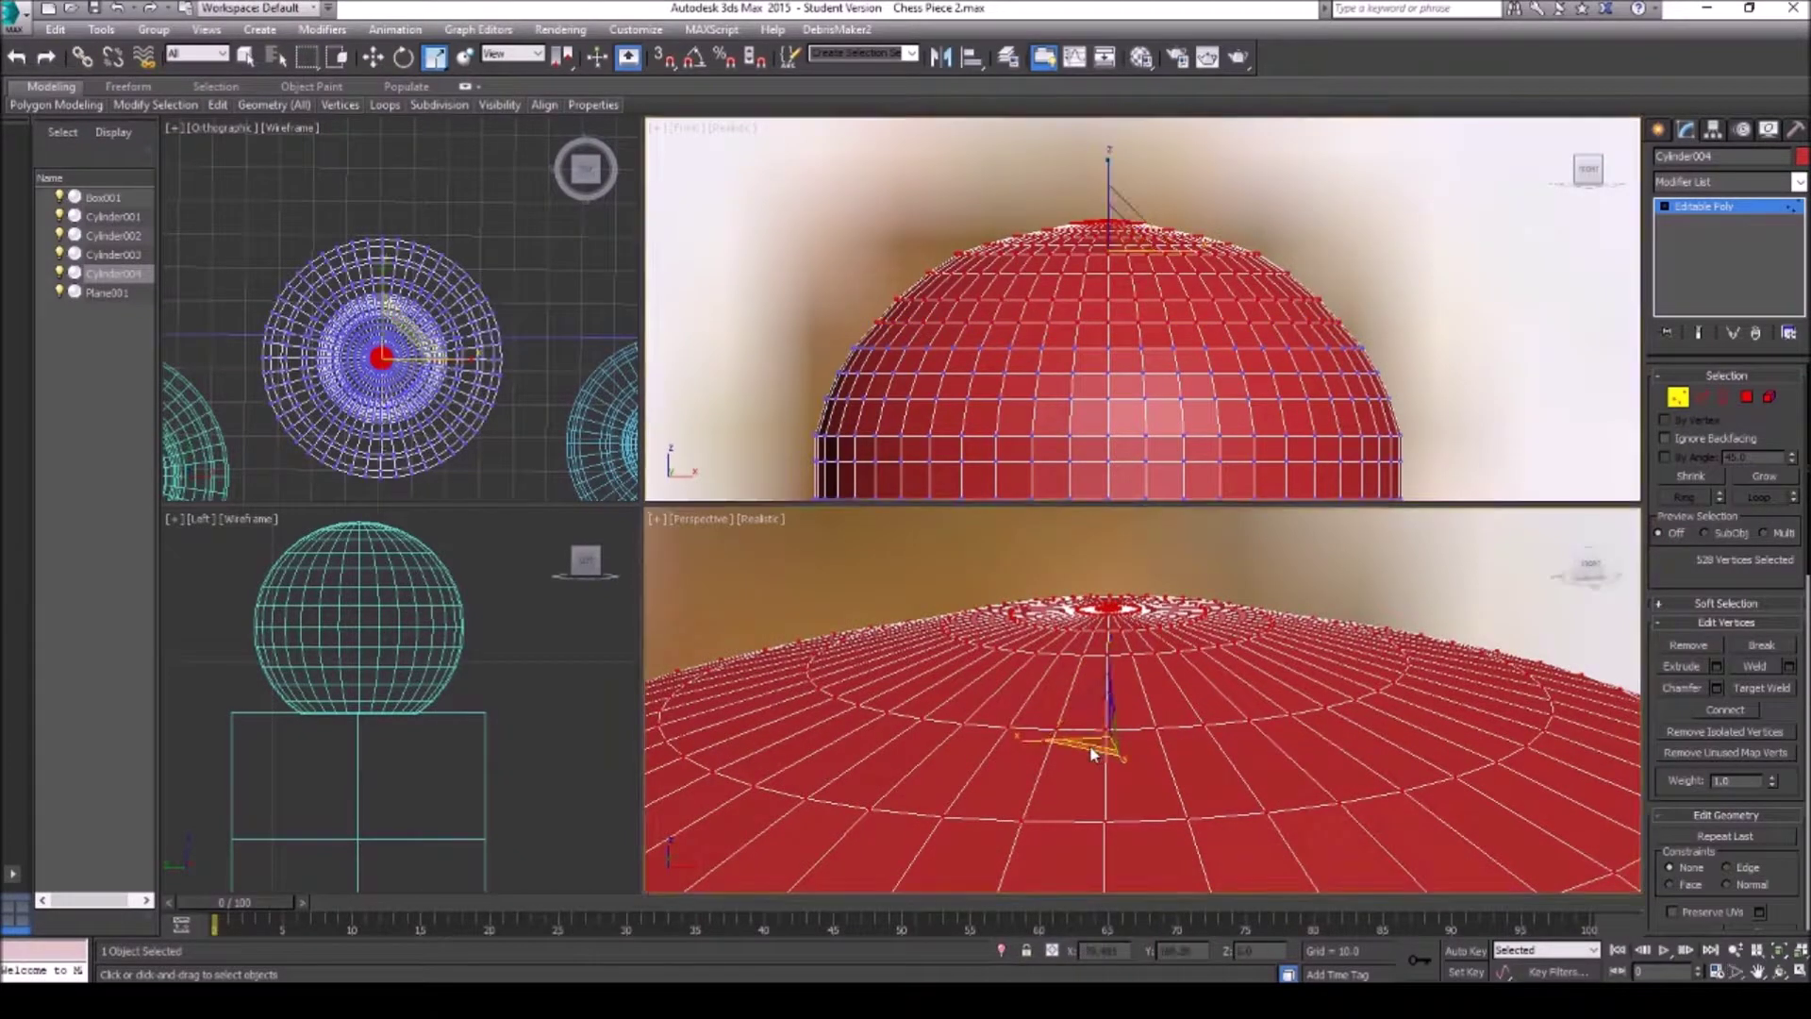
{"action": "left_click_drag", "start_coordinate": [1090, 752], "coordinate": [1094, 751]}
{"action": "left_click_drag", "start_coordinate": [781, 162], "coordinate": [1390, 371]}
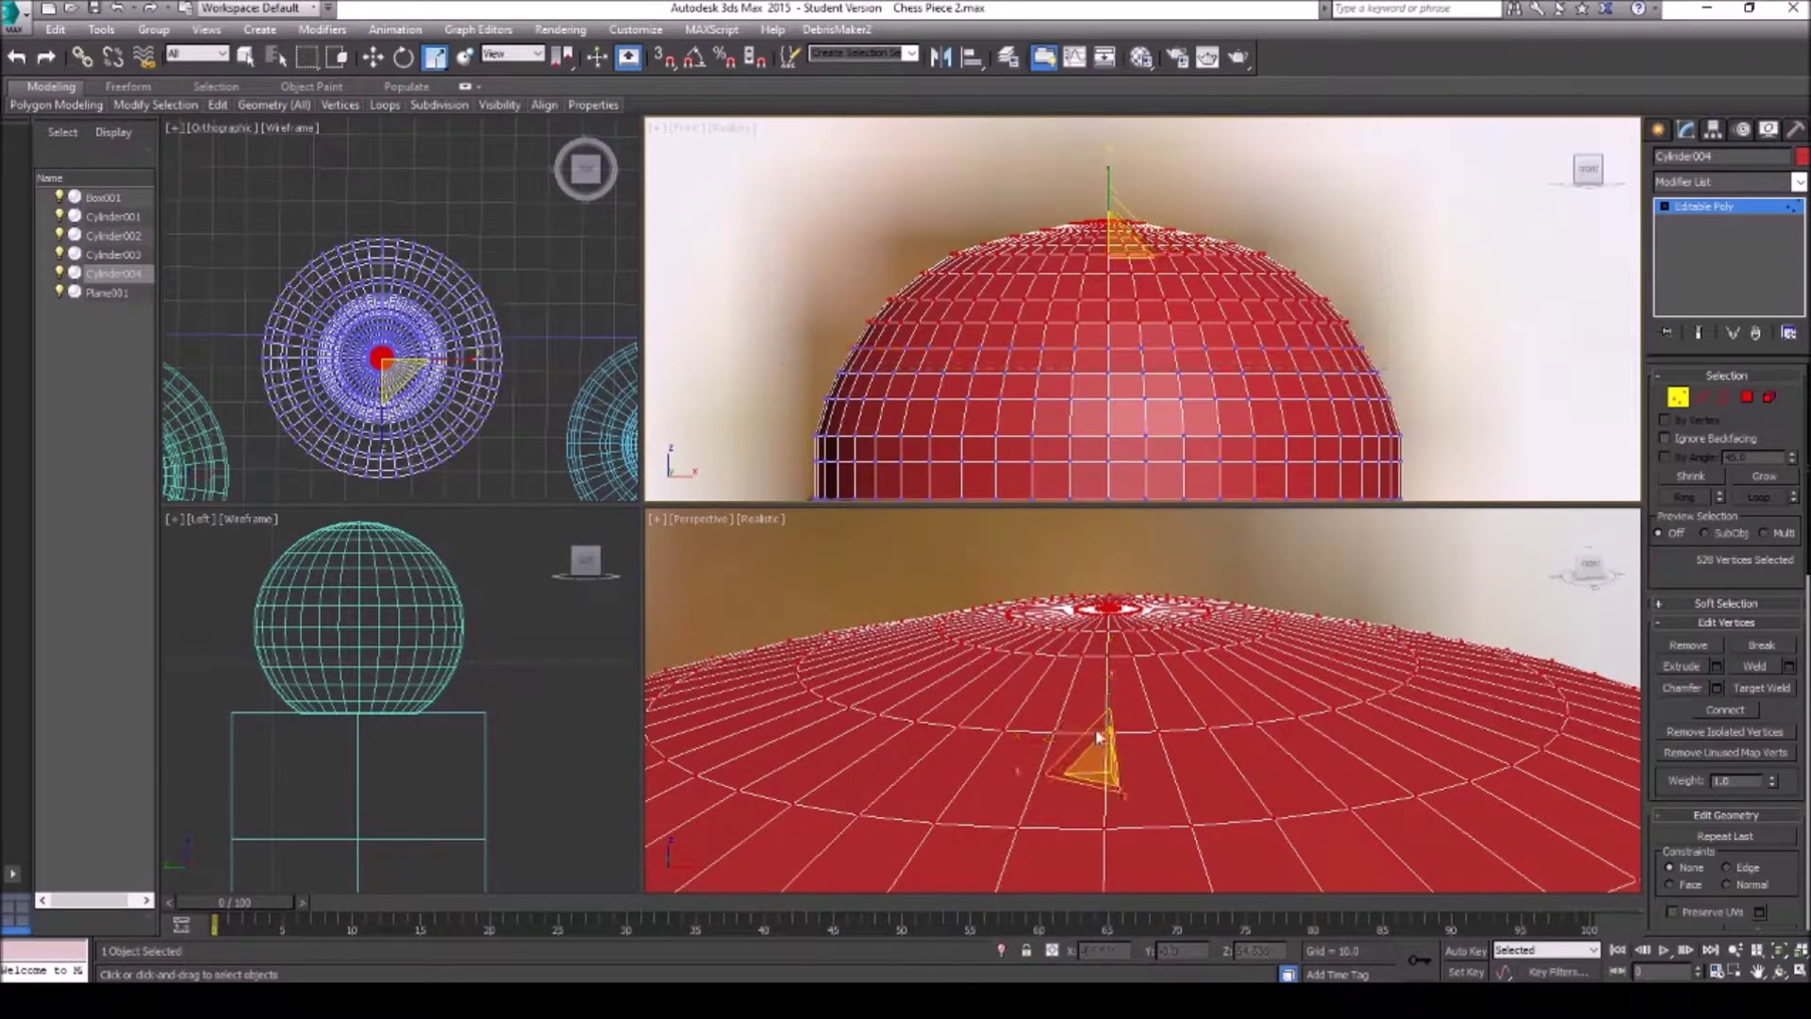
{"action": "left_click", "coordinate": [1083, 780]}
Select the single vertex ring on the ball's shoulder and scale it slightly outward horizontally to even out the curve
{"action": "left_click_drag", "start_coordinate": [1381, 340], "coordinate": [811, 368]}
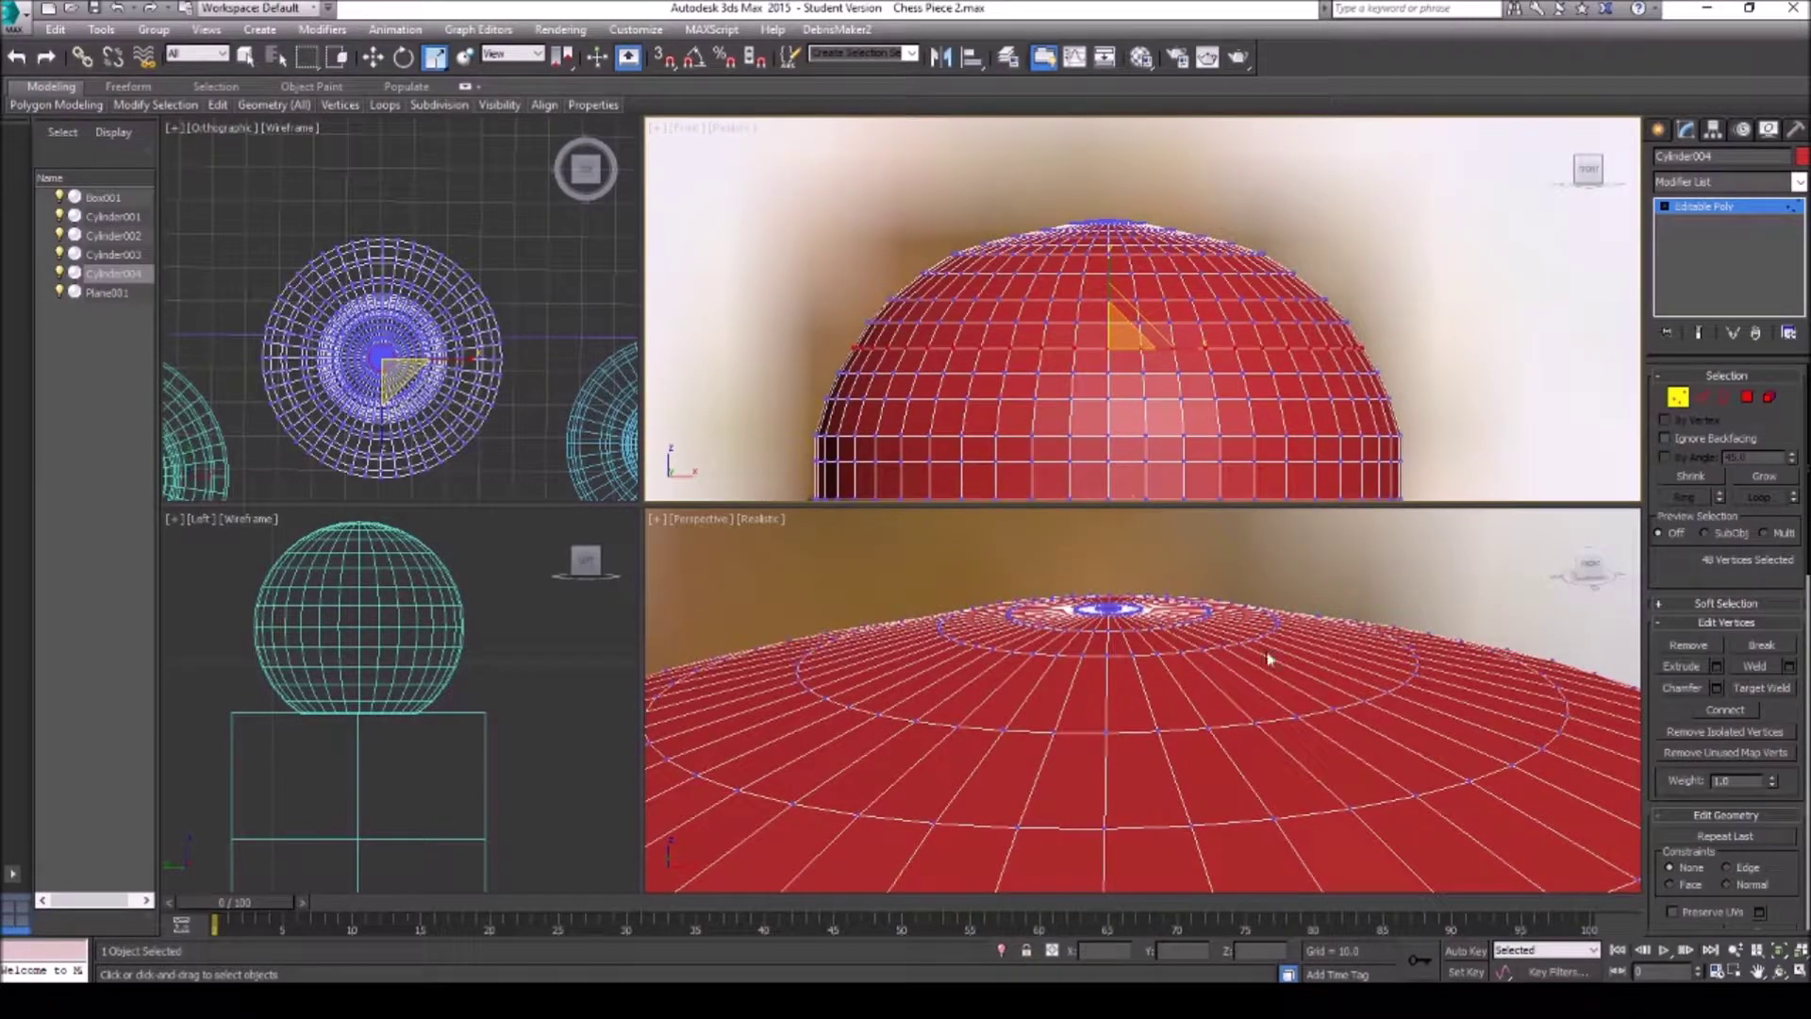
{"action": "middle_click_drag", "start_coordinate": [1156, 756], "coordinate": [1097, 681]}
{"action": "scroll", "coordinate": [1145, 756], "scroll_direction": "down", "scroll_amount": 3}
{"action": "scroll", "coordinate": [1108, 598], "scroll_direction": "down", "scroll_amount": 3}
{"action": "scroll", "coordinate": [1095, 586], "scroll_direction": "up", "scroll_amount": 1}
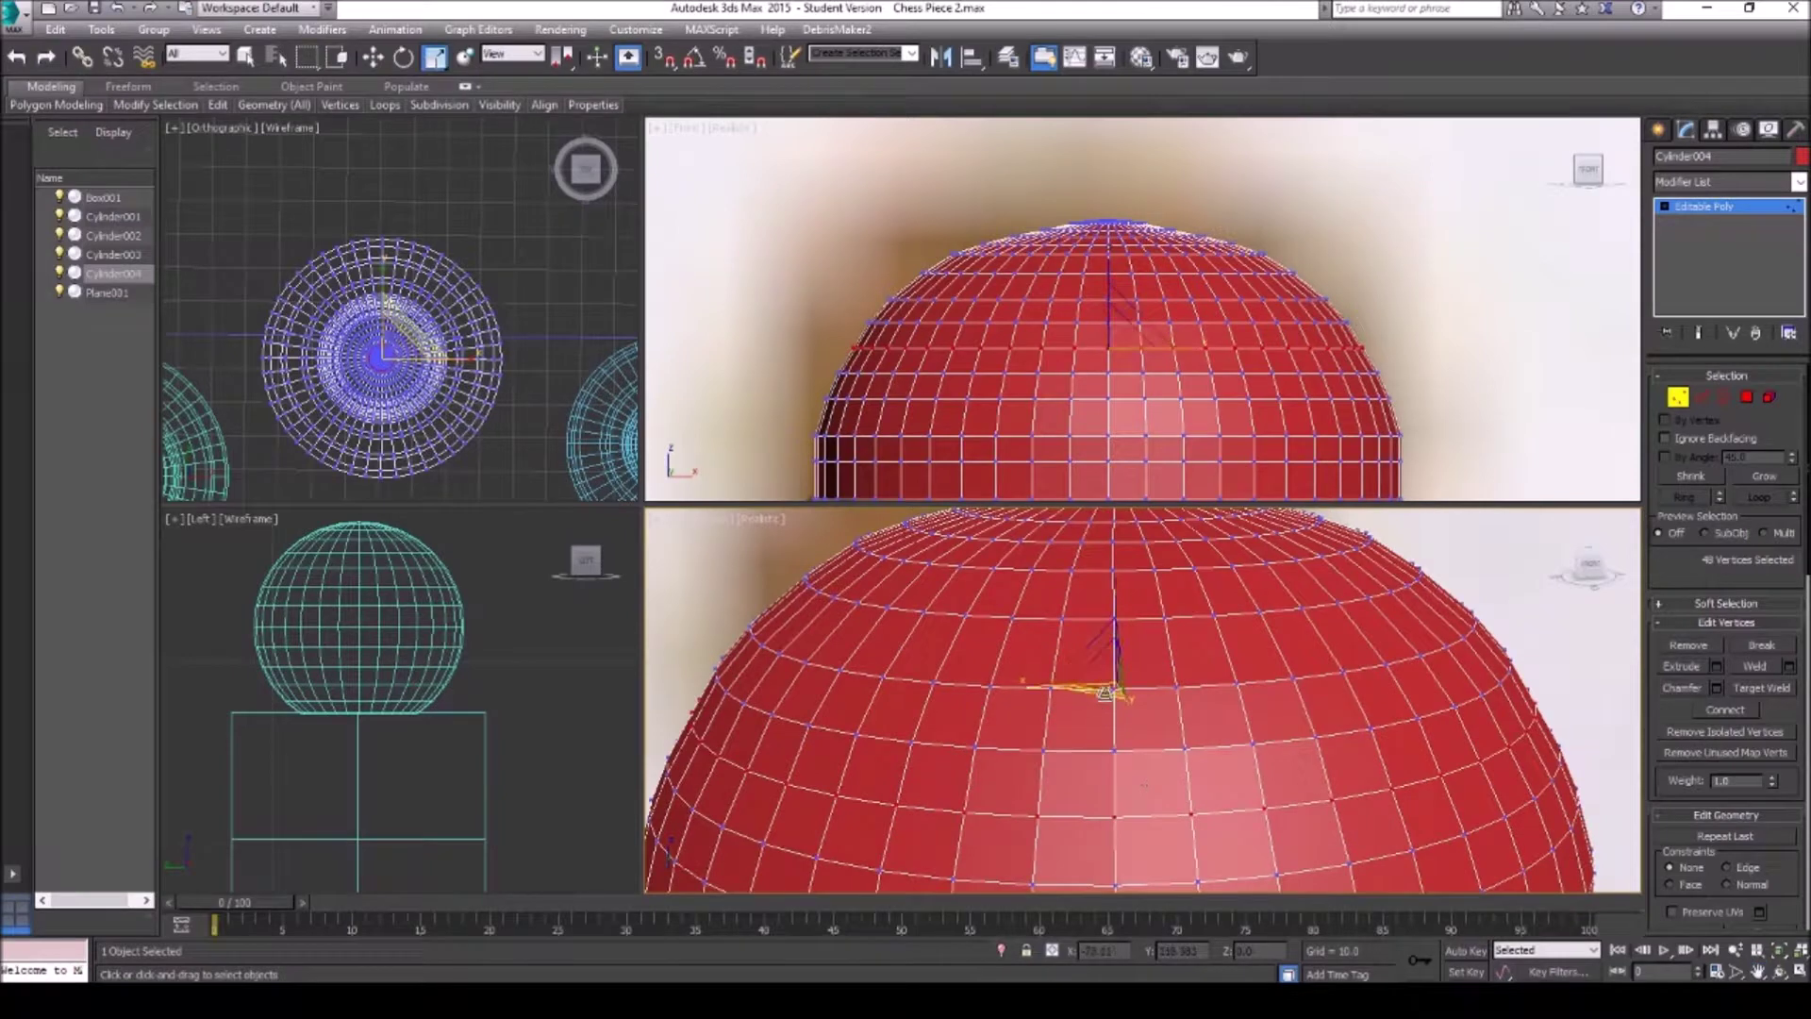
{"action": "mouse_move", "coordinate": [1104, 693]}
{"action": "left_mouse_down"}
{"action": "mouse_move", "coordinate": [1106, 655]}
{"action": "mouse_move", "coordinate": [1110, 694]}
{"action": "left_mouse_up"}
Select the upper vertex rings of the ball's cap, reduce the selection to the six uppermost, and raise them slightly
{"action": "left_click_drag", "start_coordinate": [1250, 166], "coordinate": [957, 255]}
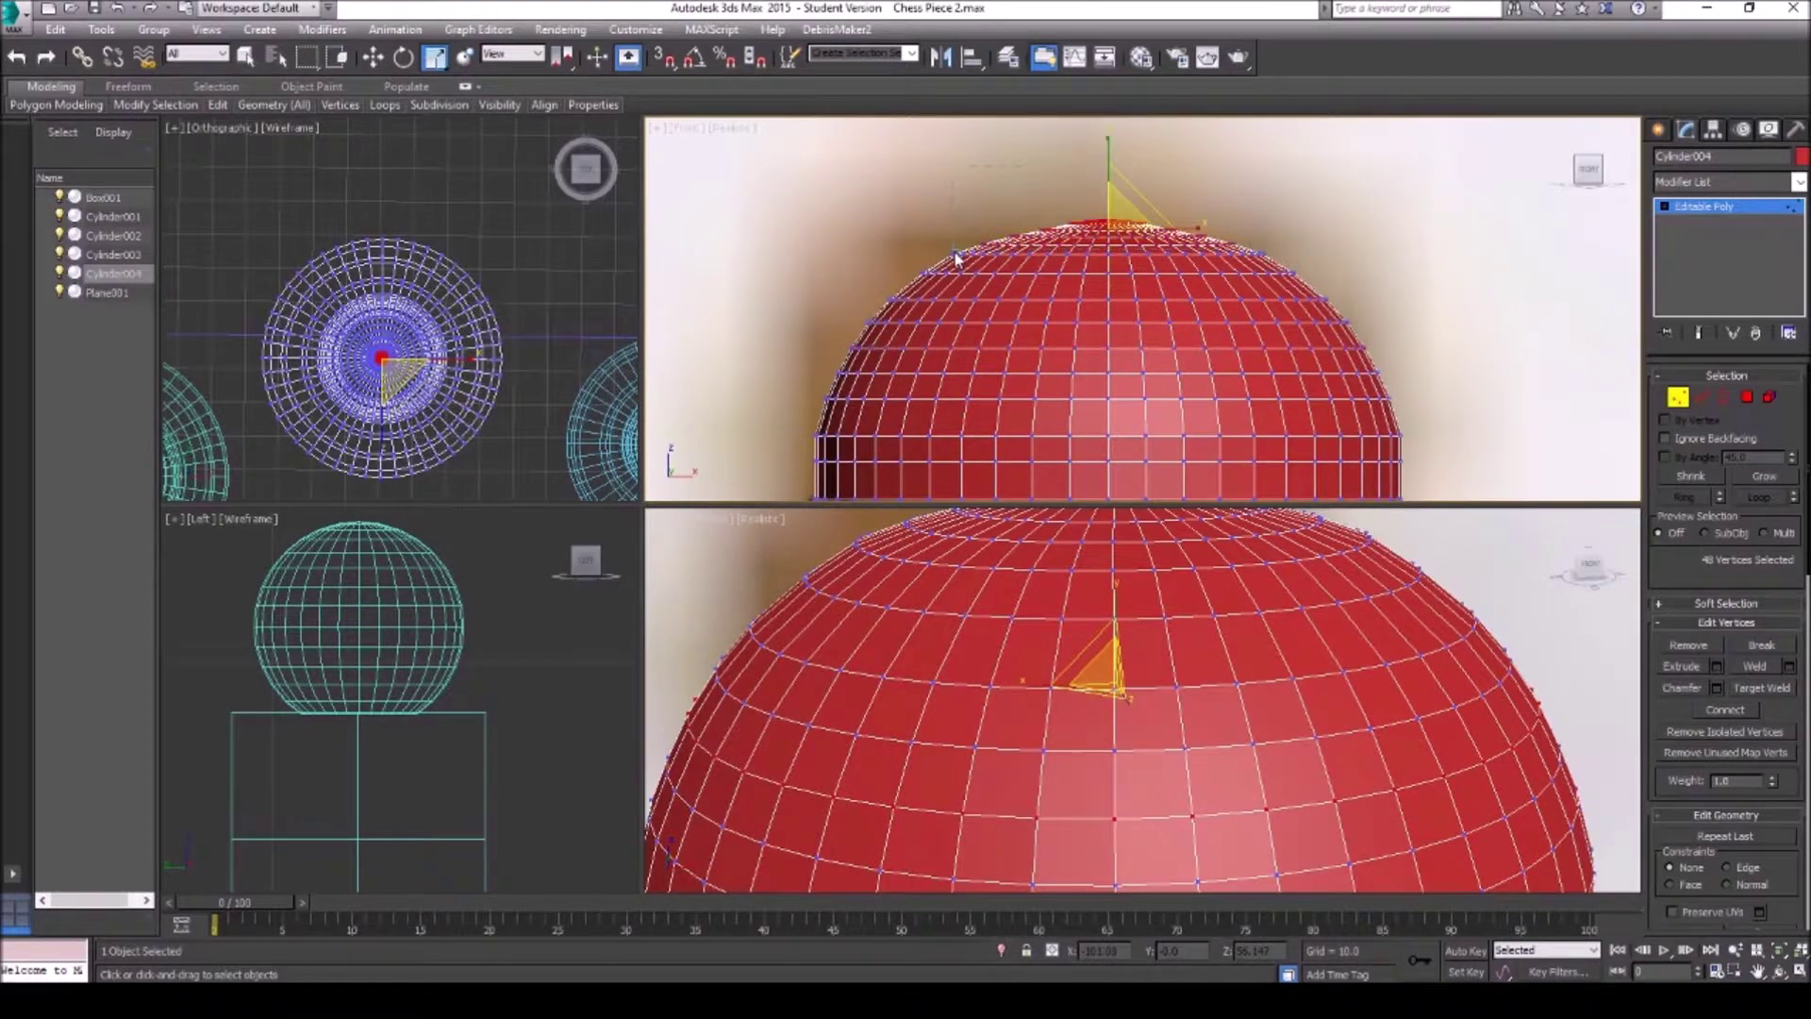
{"action": "key", "text": "w"}
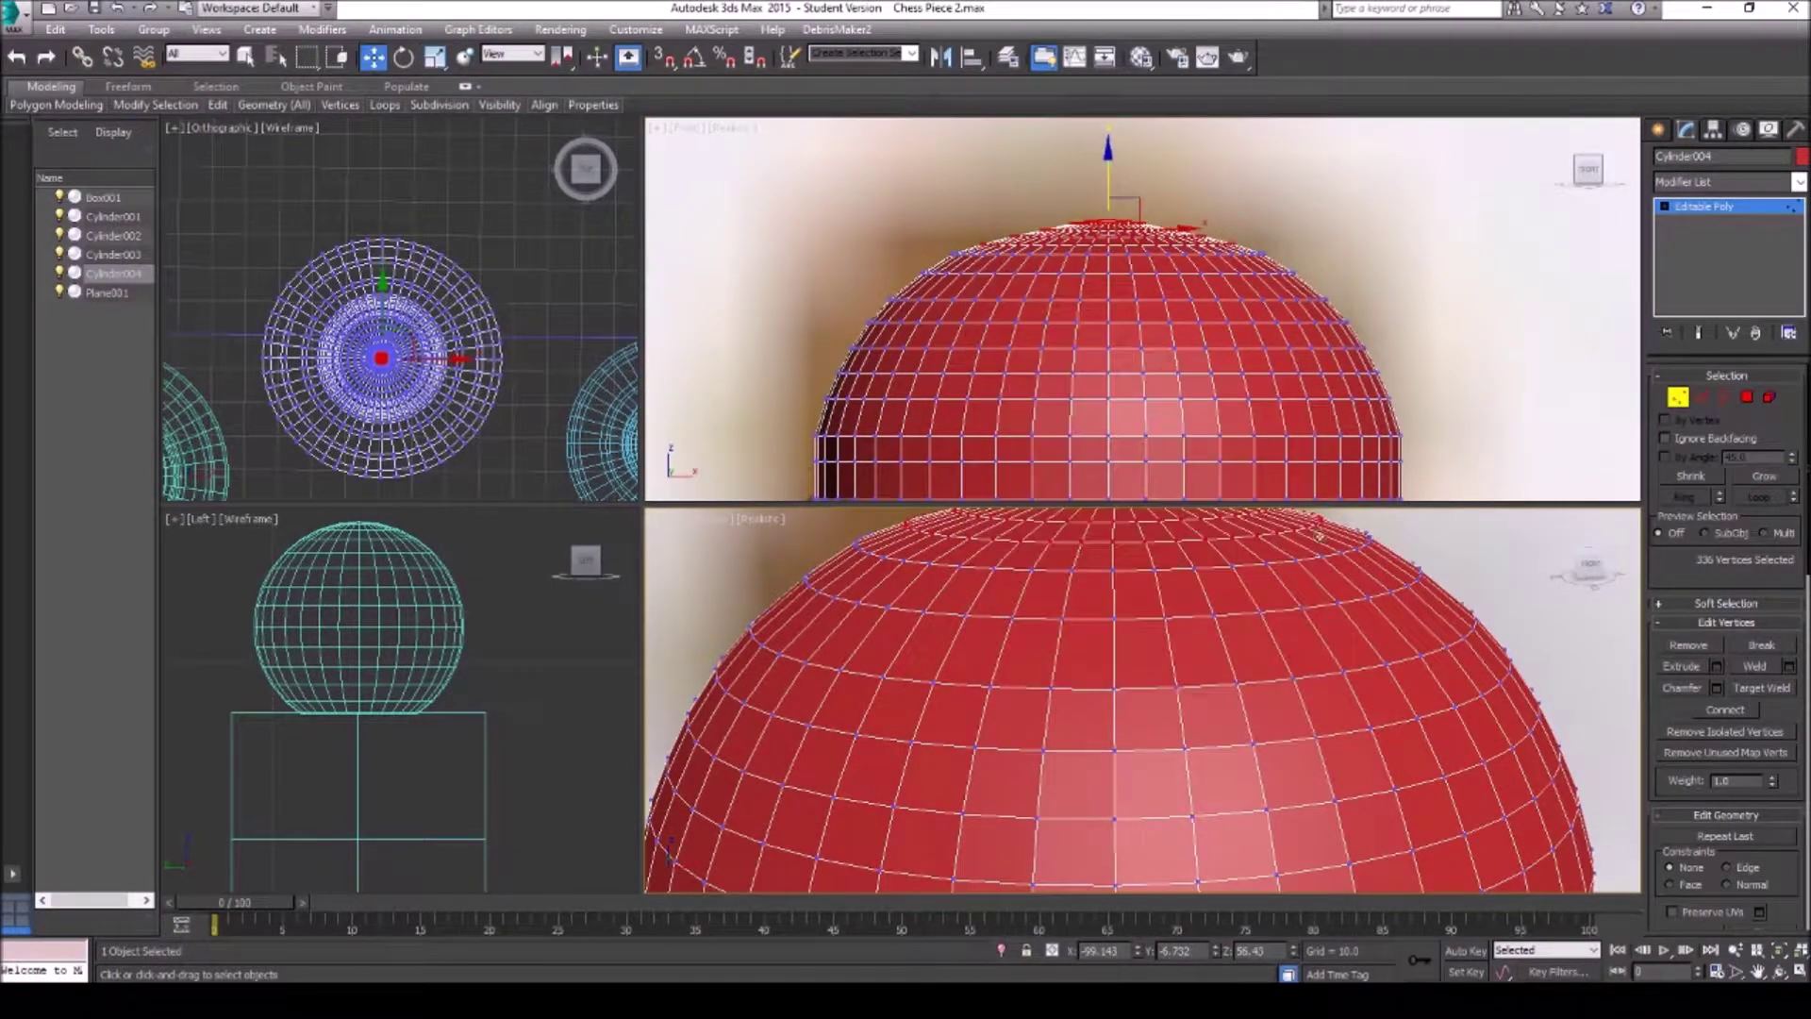
{"action": "left_click", "coordinate": [1757, 972]}
{"action": "left_click_drag", "start_coordinate": [981, 288], "coordinate": [1113, 325]}
{"action": "key", "text": "w"}
{"action": "left_click_drag", "start_coordinate": [982, 401], "coordinate": [960, 403]}
{"action": "left_click_drag", "start_coordinate": [1105, 326], "coordinate": [1106, 325]}
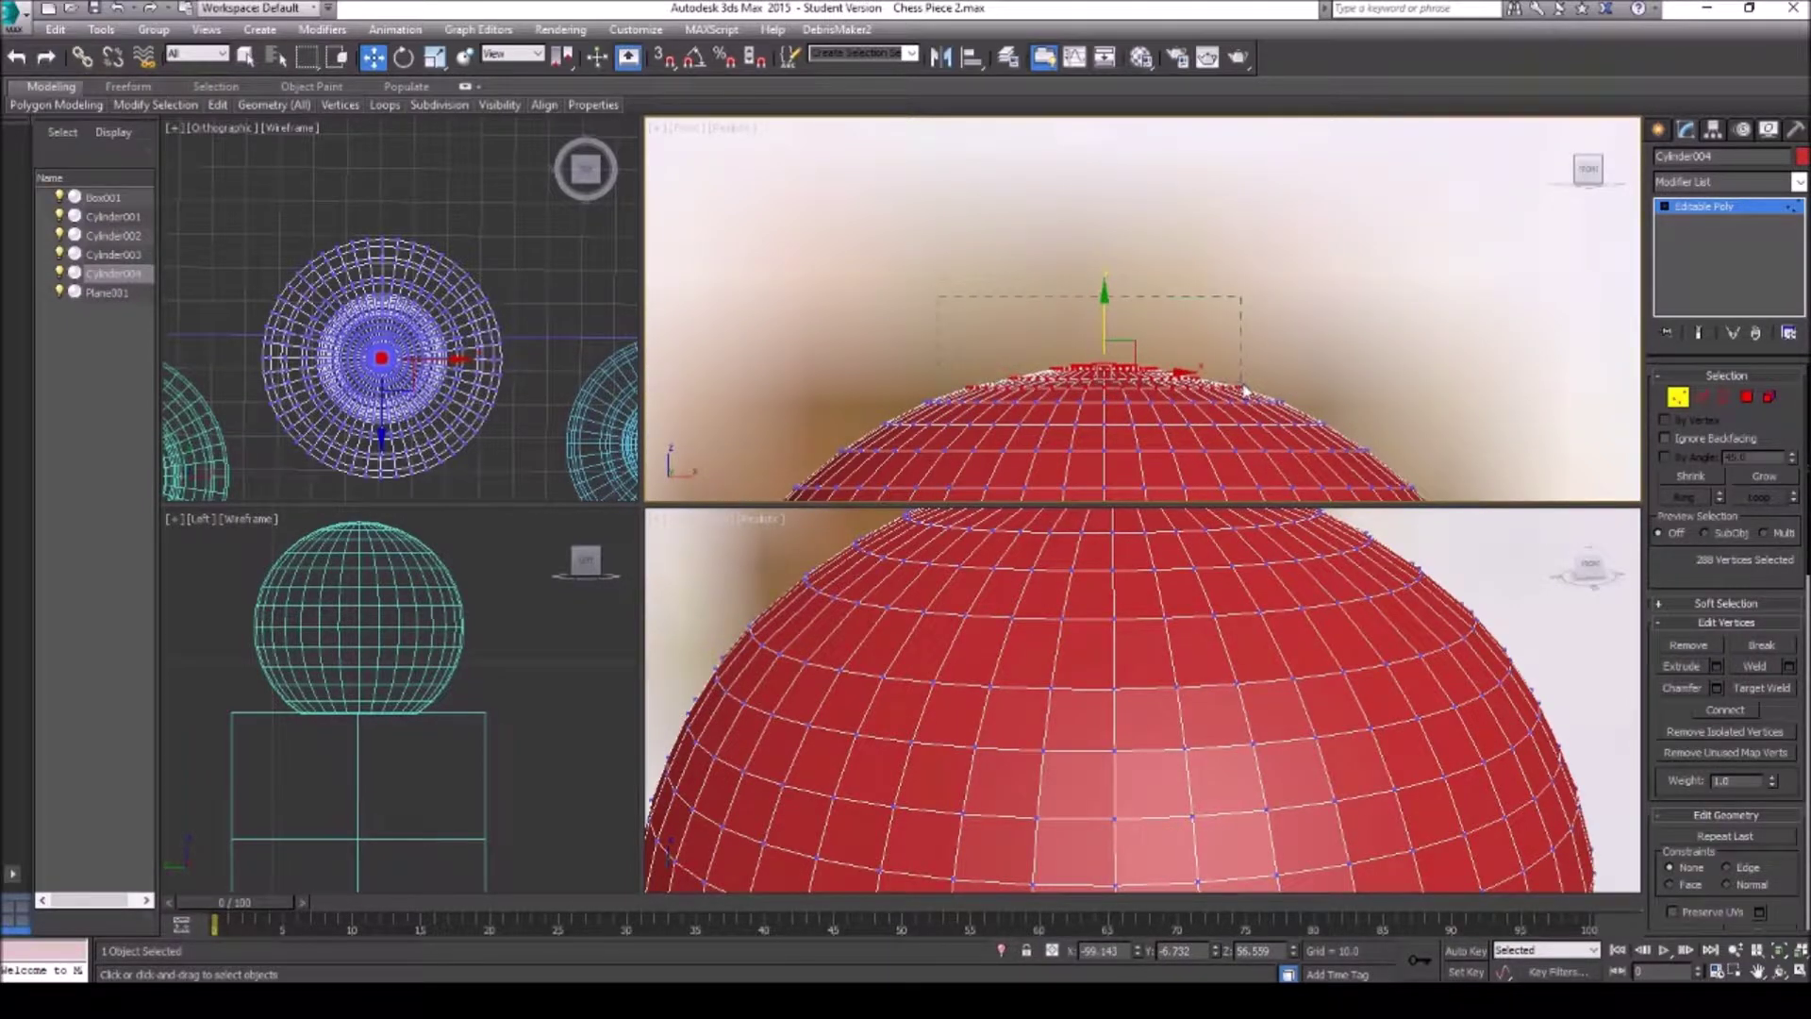
Raise progressively smaller sets of the topmost vertex rings, from five down to two, to round off the ball's tip
{"action": "left_click_drag", "start_coordinate": [1245, 389], "coordinate": [1243, 388]}
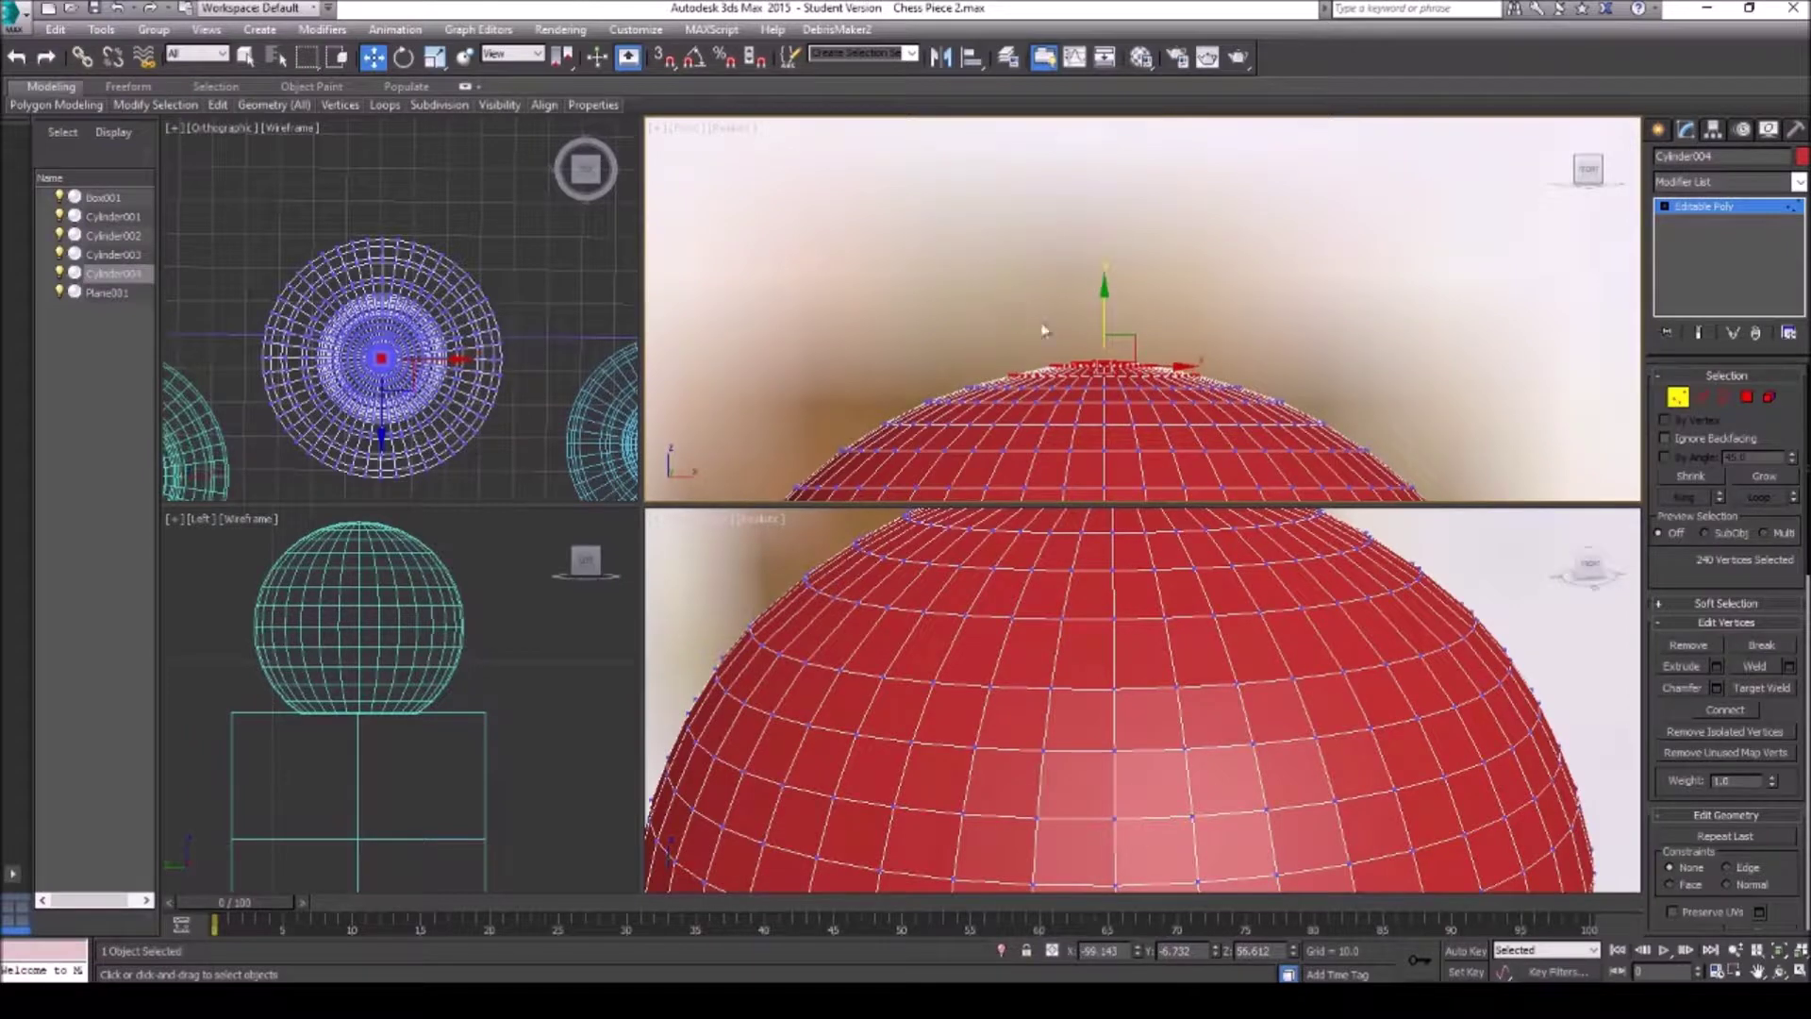
{"action": "left_click_drag", "start_coordinate": [1188, 380], "coordinate": [1189, 378]}
{"action": "left_click_drag", "start_coordinate": [1102, 303], "coordinate": [1102, 302]}
{"action": "scroll", "coordinate": [1066, 361], "scroll_direction": "up", "scroll_amount": 5}
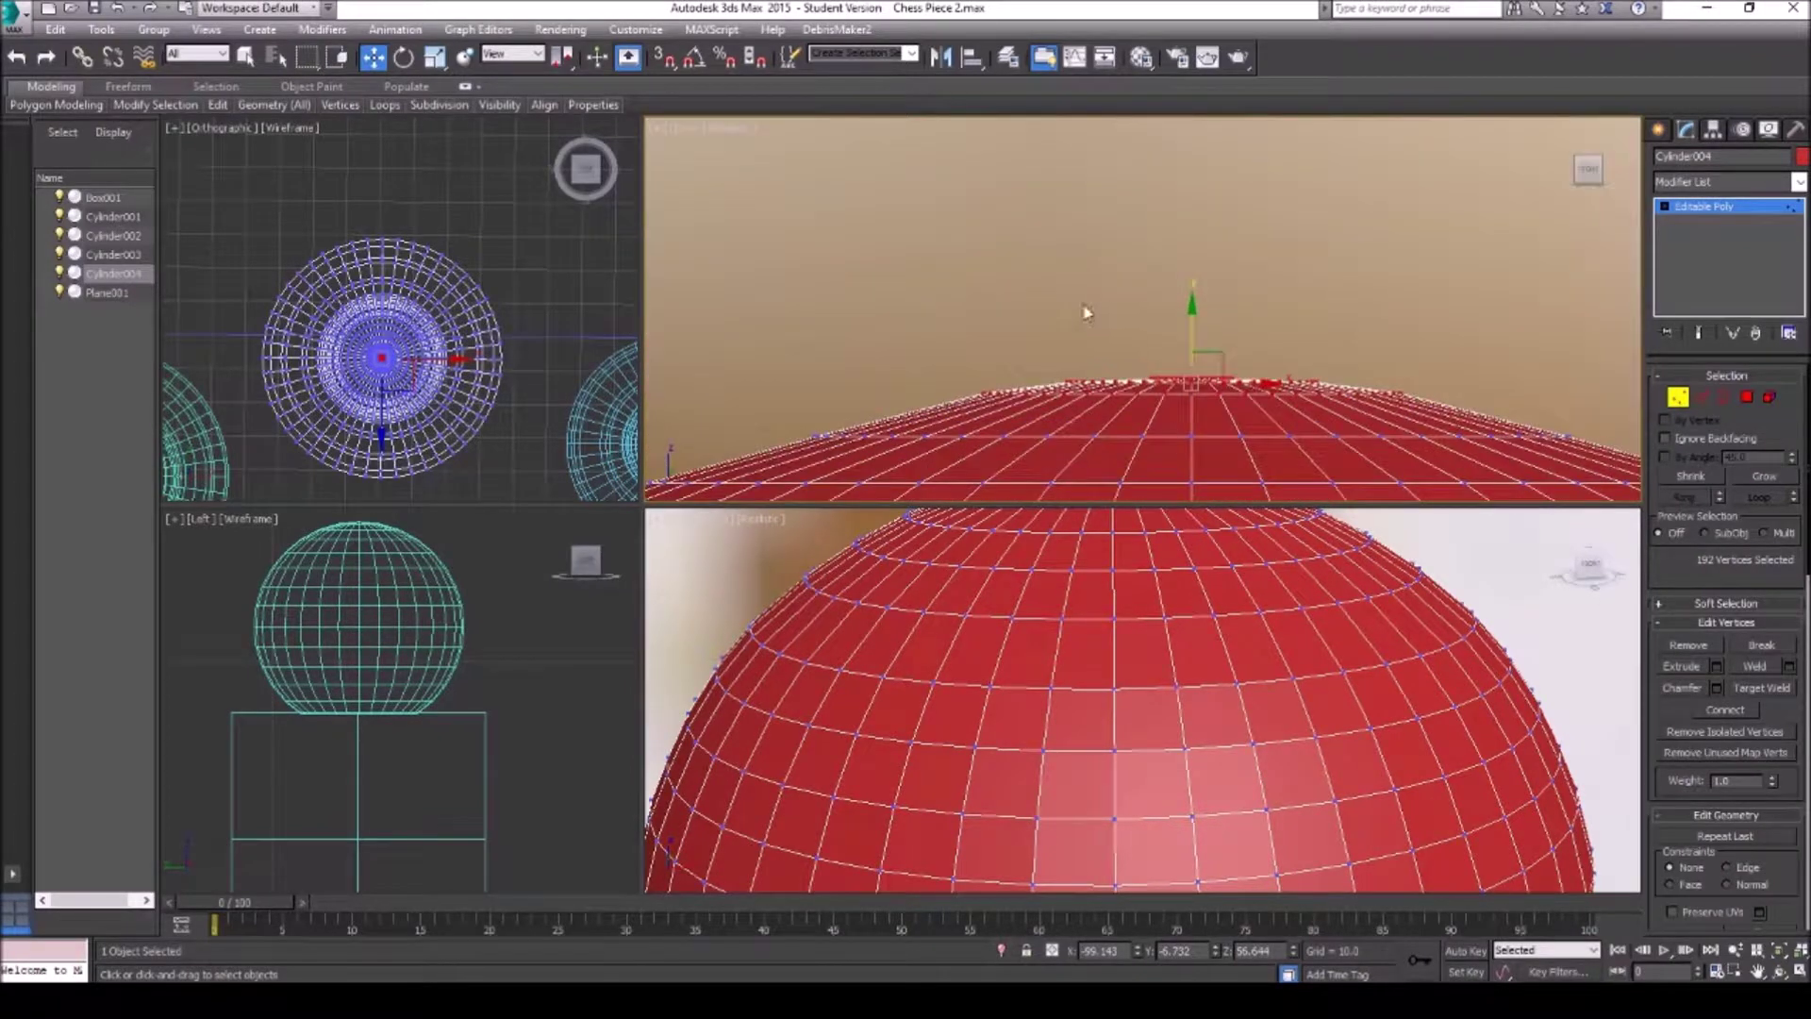
{"action": "left_click_drag", "start_coordinate": [1302, 382], "coordinate": [1379, 397]}
{"action": "left_click_drag", "start_coordinate": [1193, 327], "coordinate": [1193, 323]}
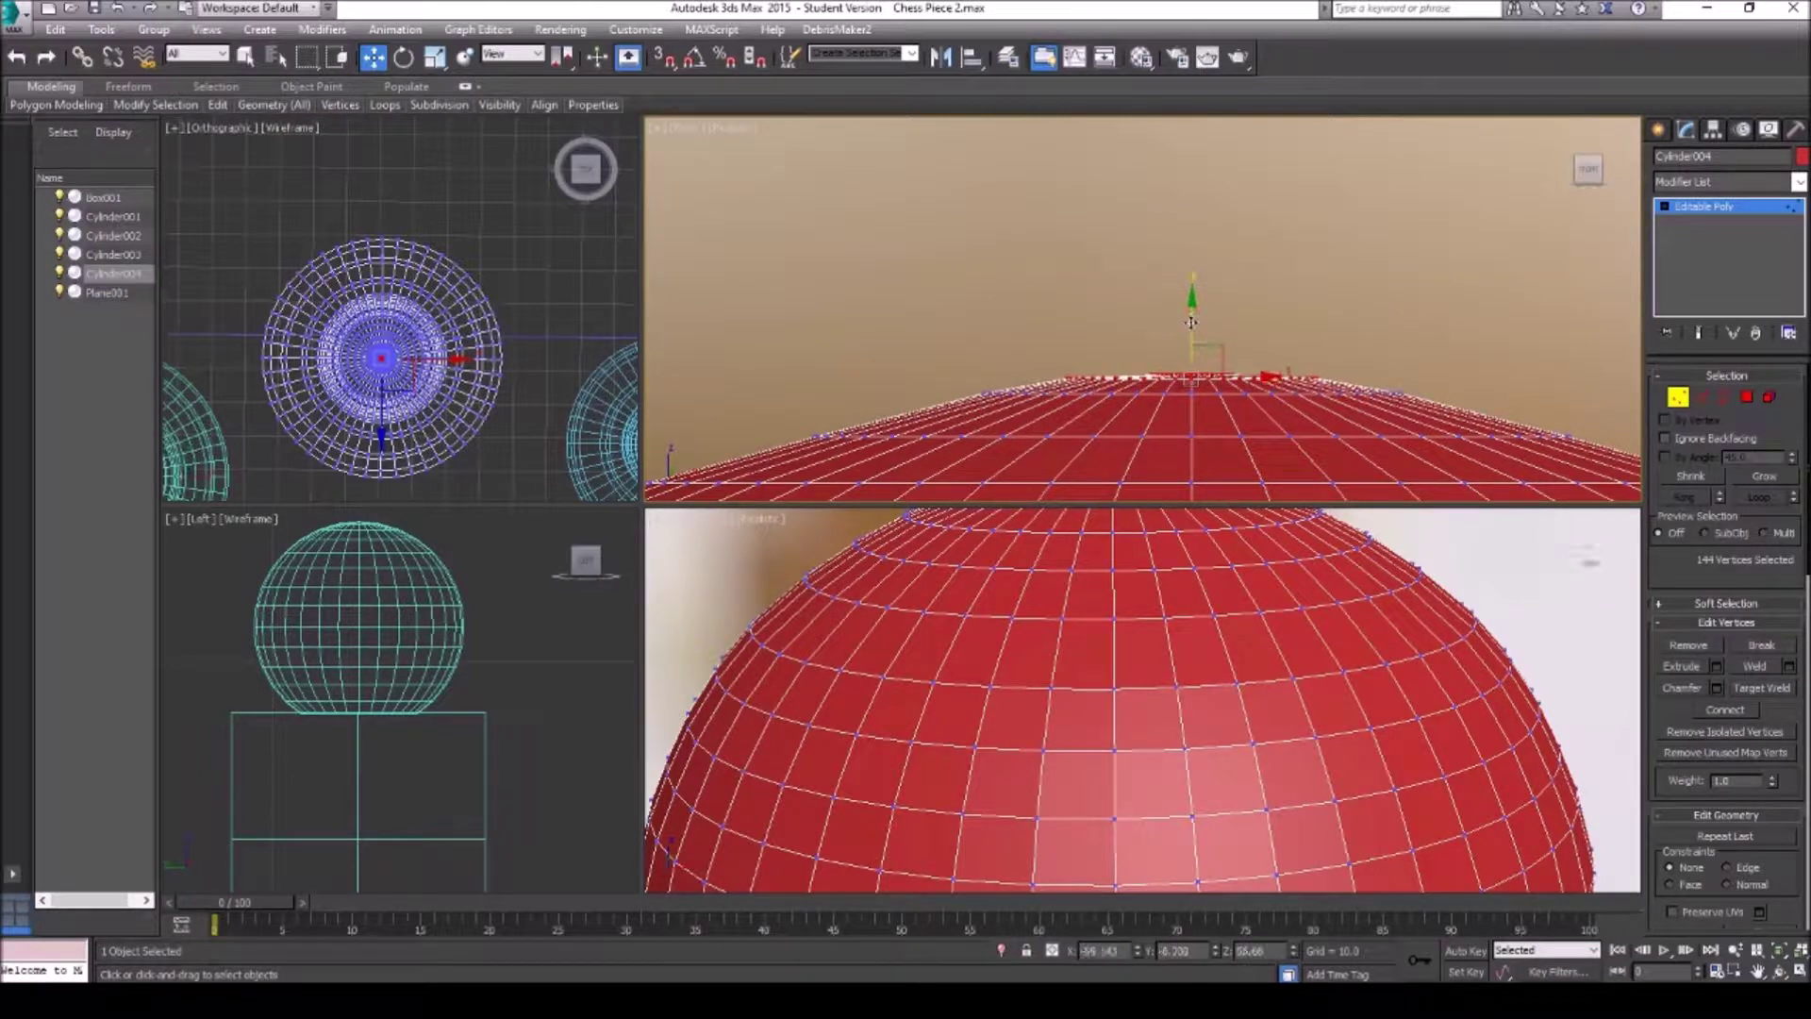
{"action": "left_click_drag", "start_coordinate": [1268, 383], "coordinate": [1266, 380], "text": "alt"}
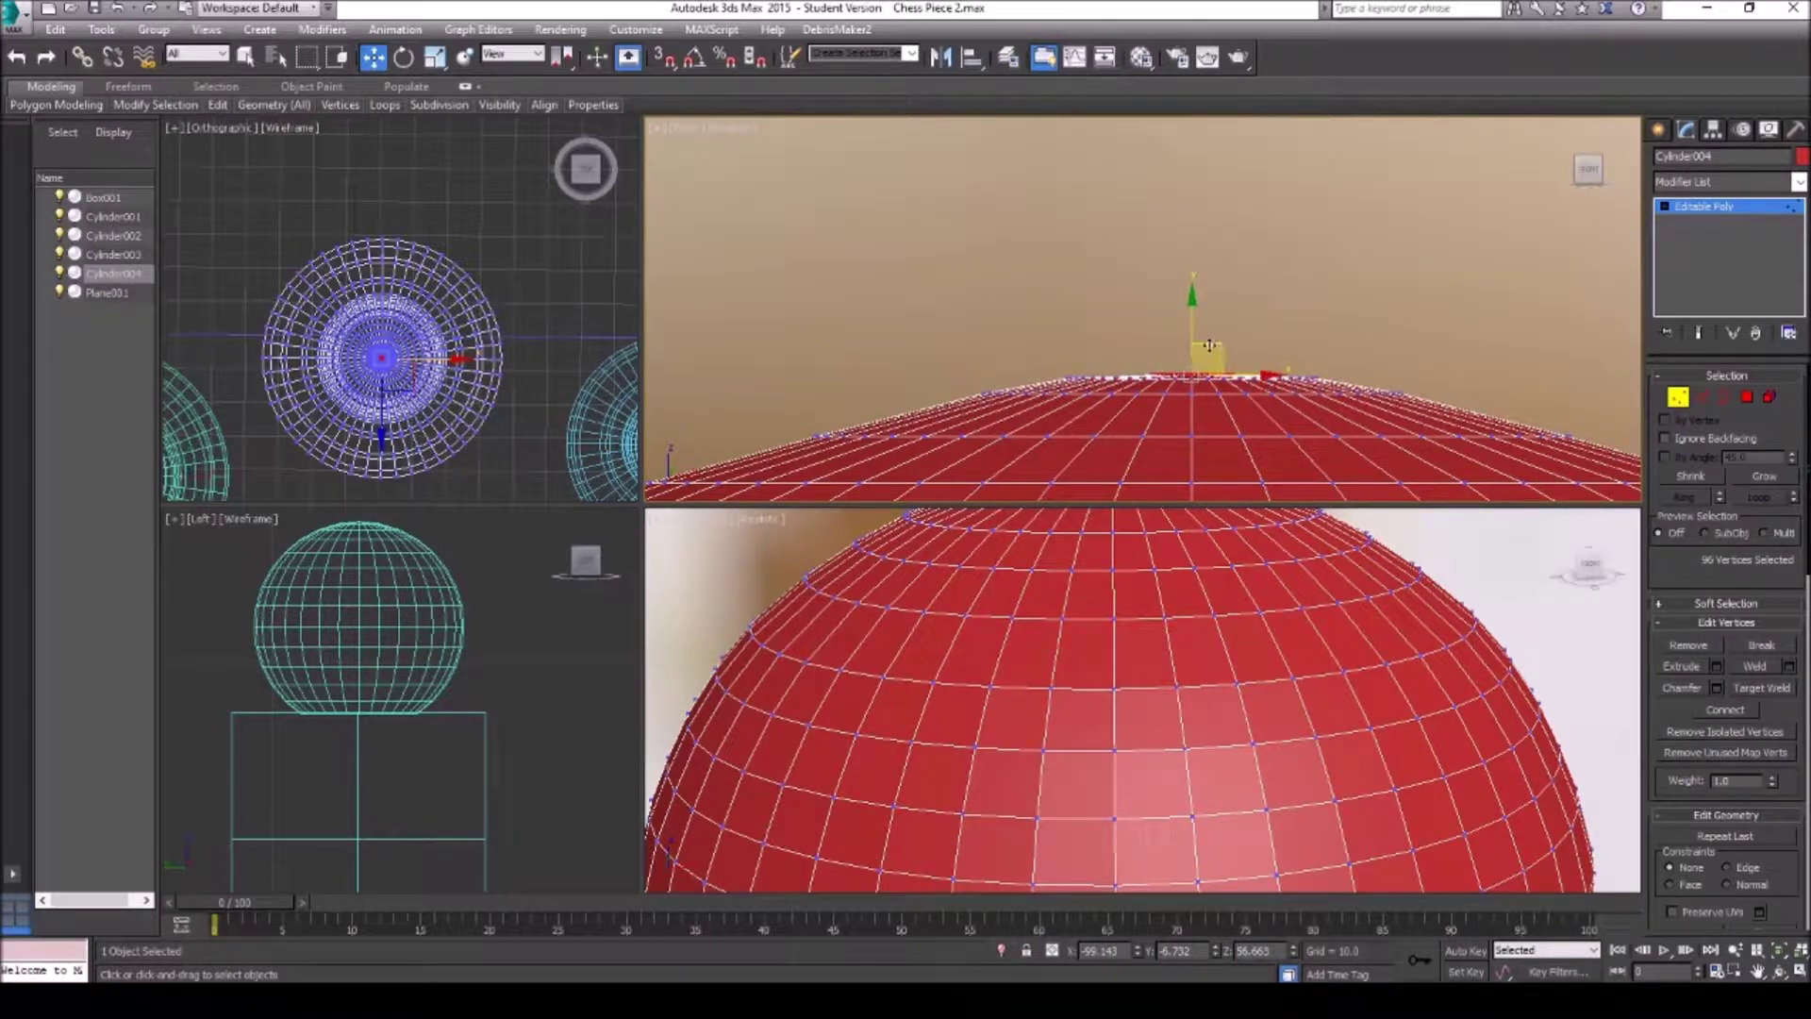
{"action": "left_click_drag", "start_coordinate": [1193, 332], "coordinate": [1198, 336]}
Leave vertex editing and examine the whole queen against the reference image and the other chess pieces
{"action": "left_click", "coordinate": [1758, 972]}
{"action": "scroll", "coordinate": [1095, 303], "scroll_direction": "down", "scroll_amount": 6}
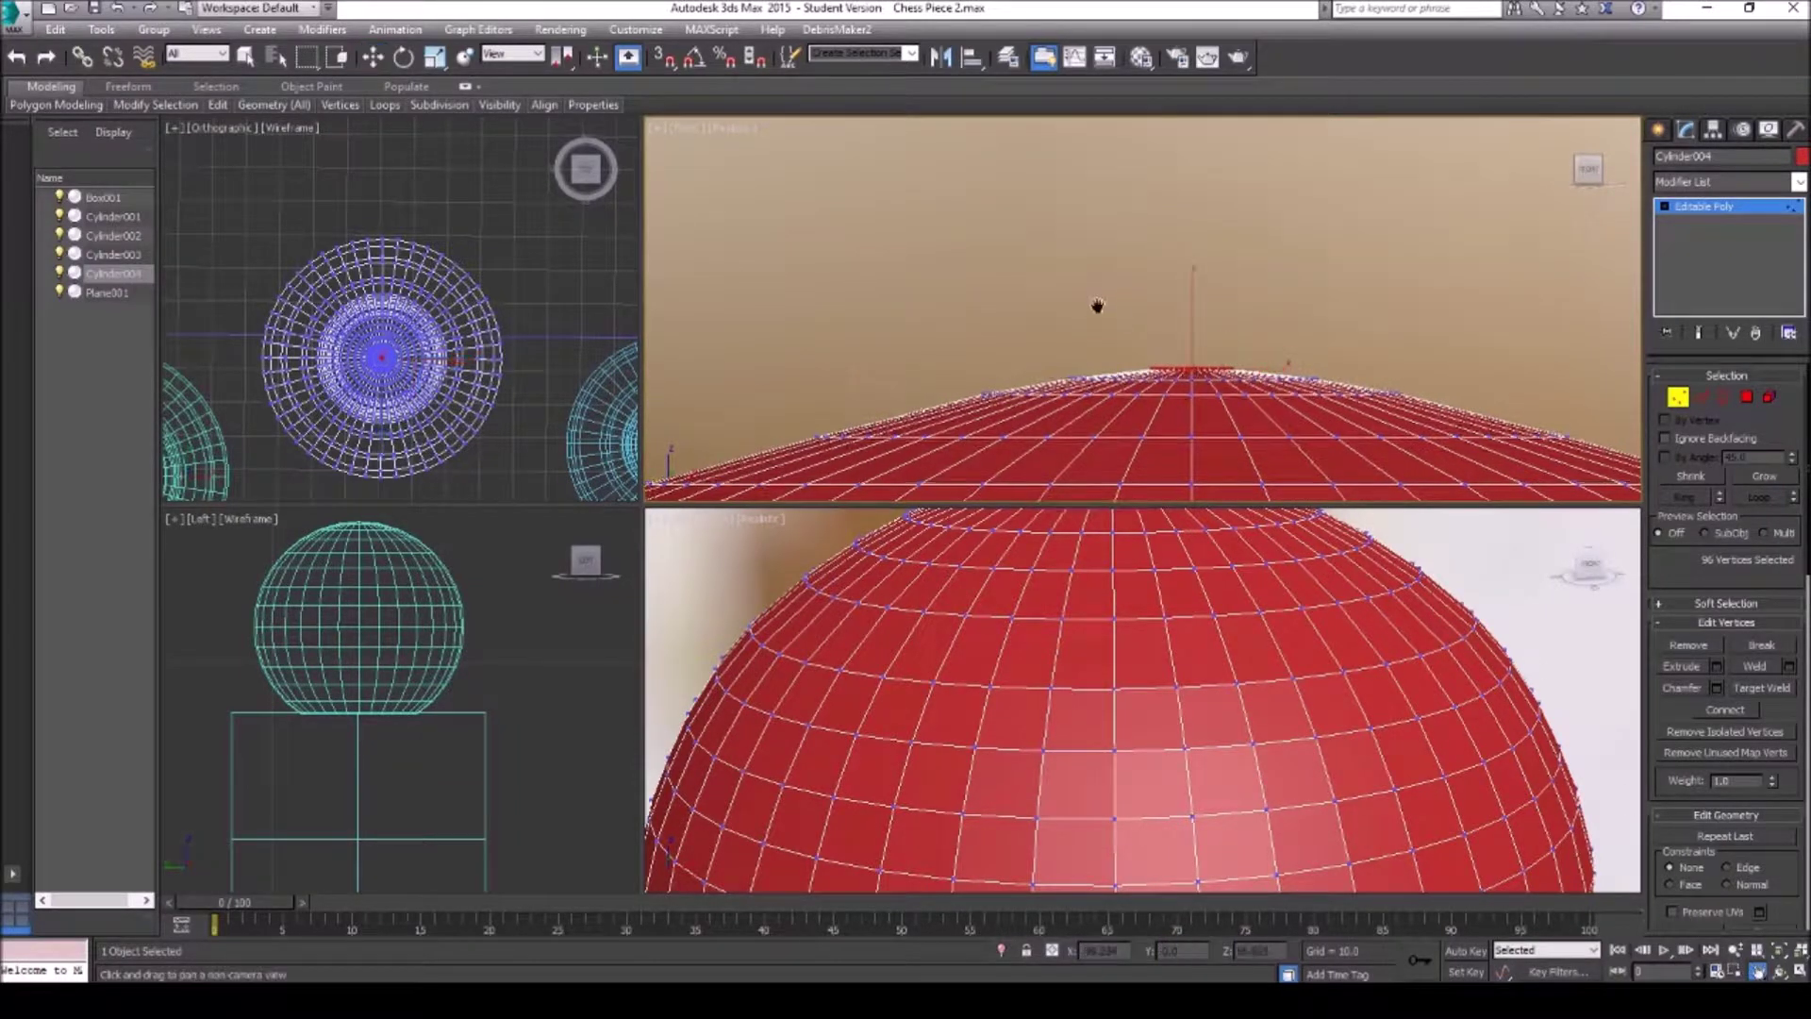
{"action": "scroll", "coordinate": [1140, 401], "scroll_direction": "down", "scroll_amount": 3}
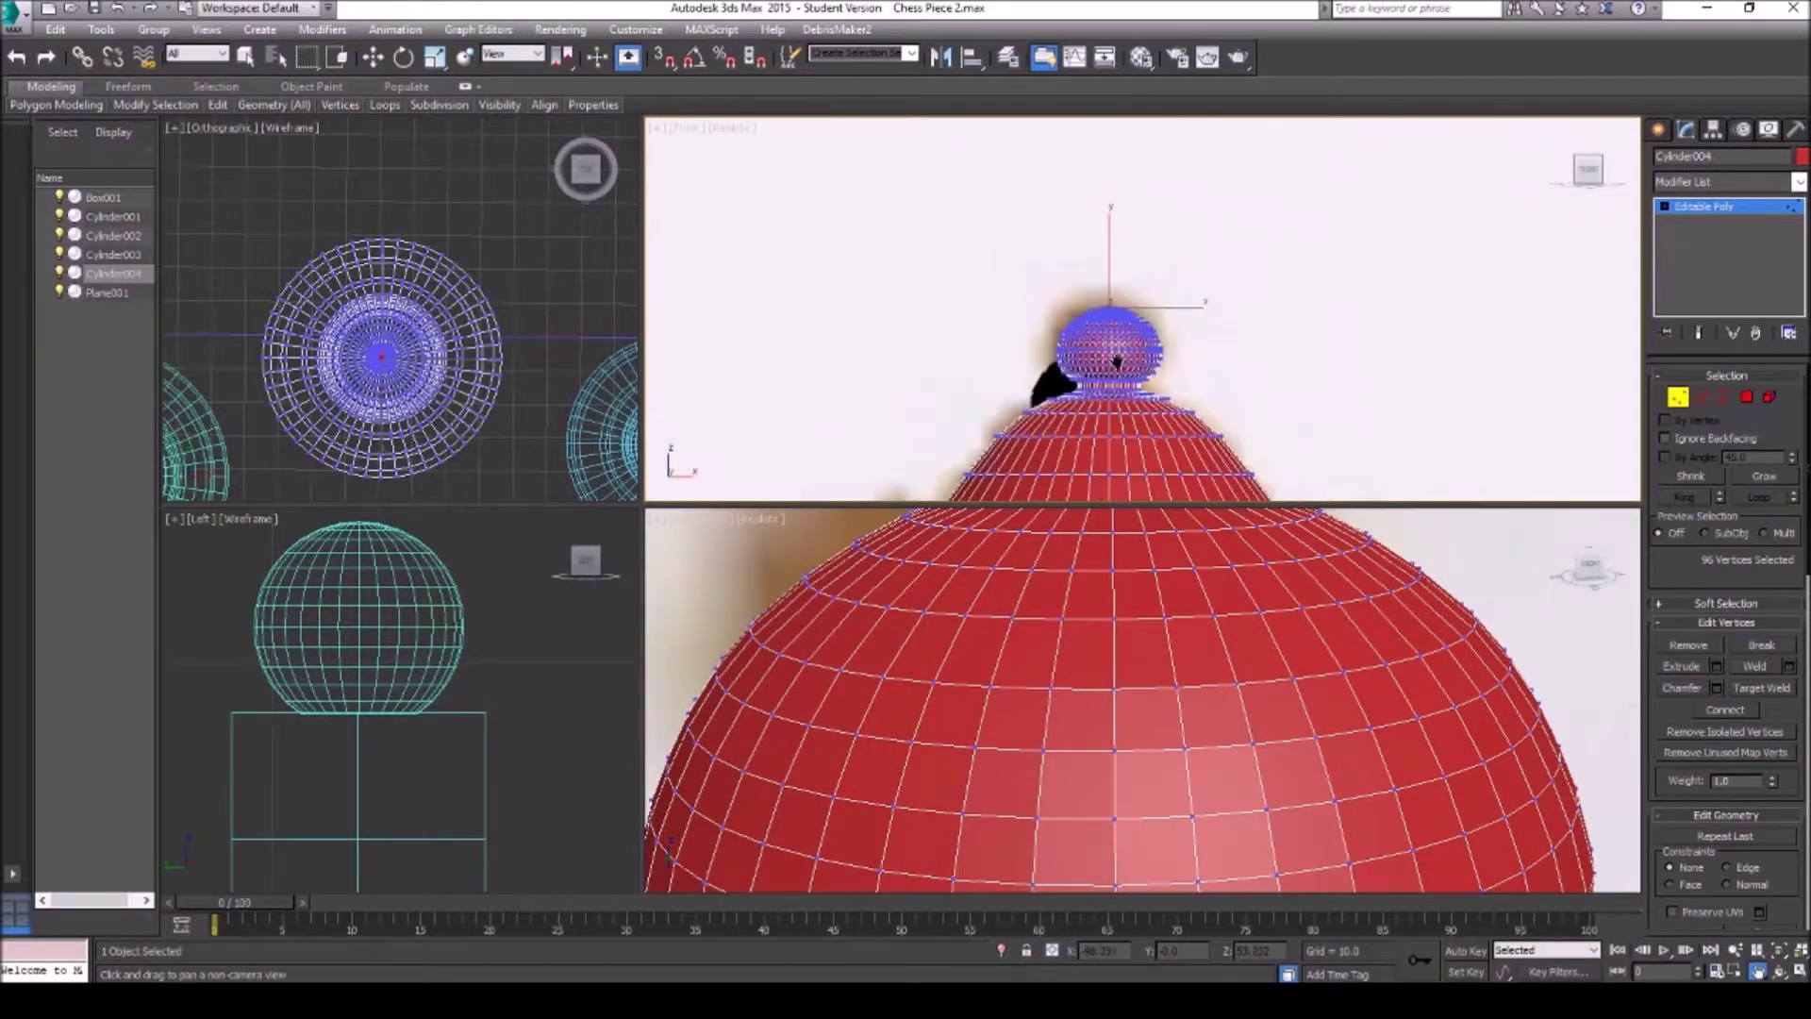
{"action": "left_click_drag", "start_coordinate": [1166, 444], "coordinate": [1137, 245]}
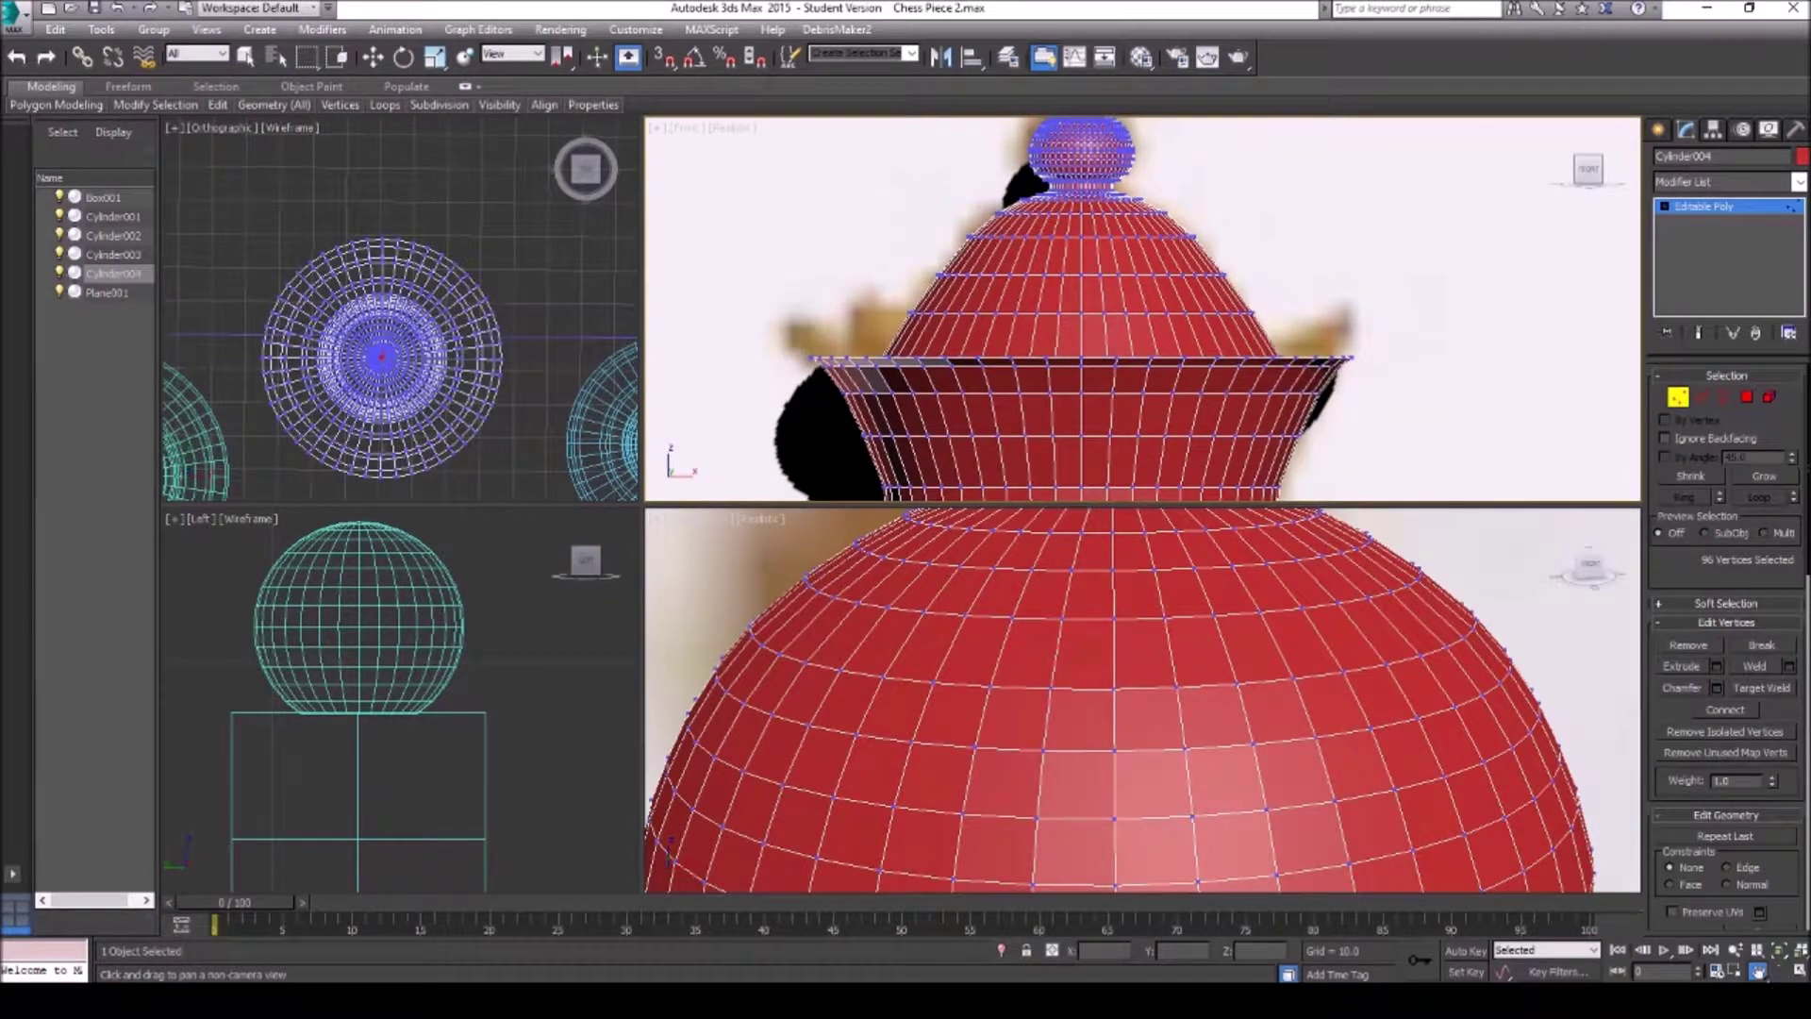
{"action": "left_click_drag", "start_coordinate": [1179, 648], "coordinate": [1168, 525]}
{"action": "scroll", "coordinate": [1236, 723], "scroll_direction": "down", "scroll_amount": 5}
{"action": "scroll", "coordinate": [1236, 722], "scroll_direction": "down", "scroll_amount": 5}
{"action": "scroll", "coordinate": [1179, 745], "scroll_direction": "down", "scroll_amount": 3}
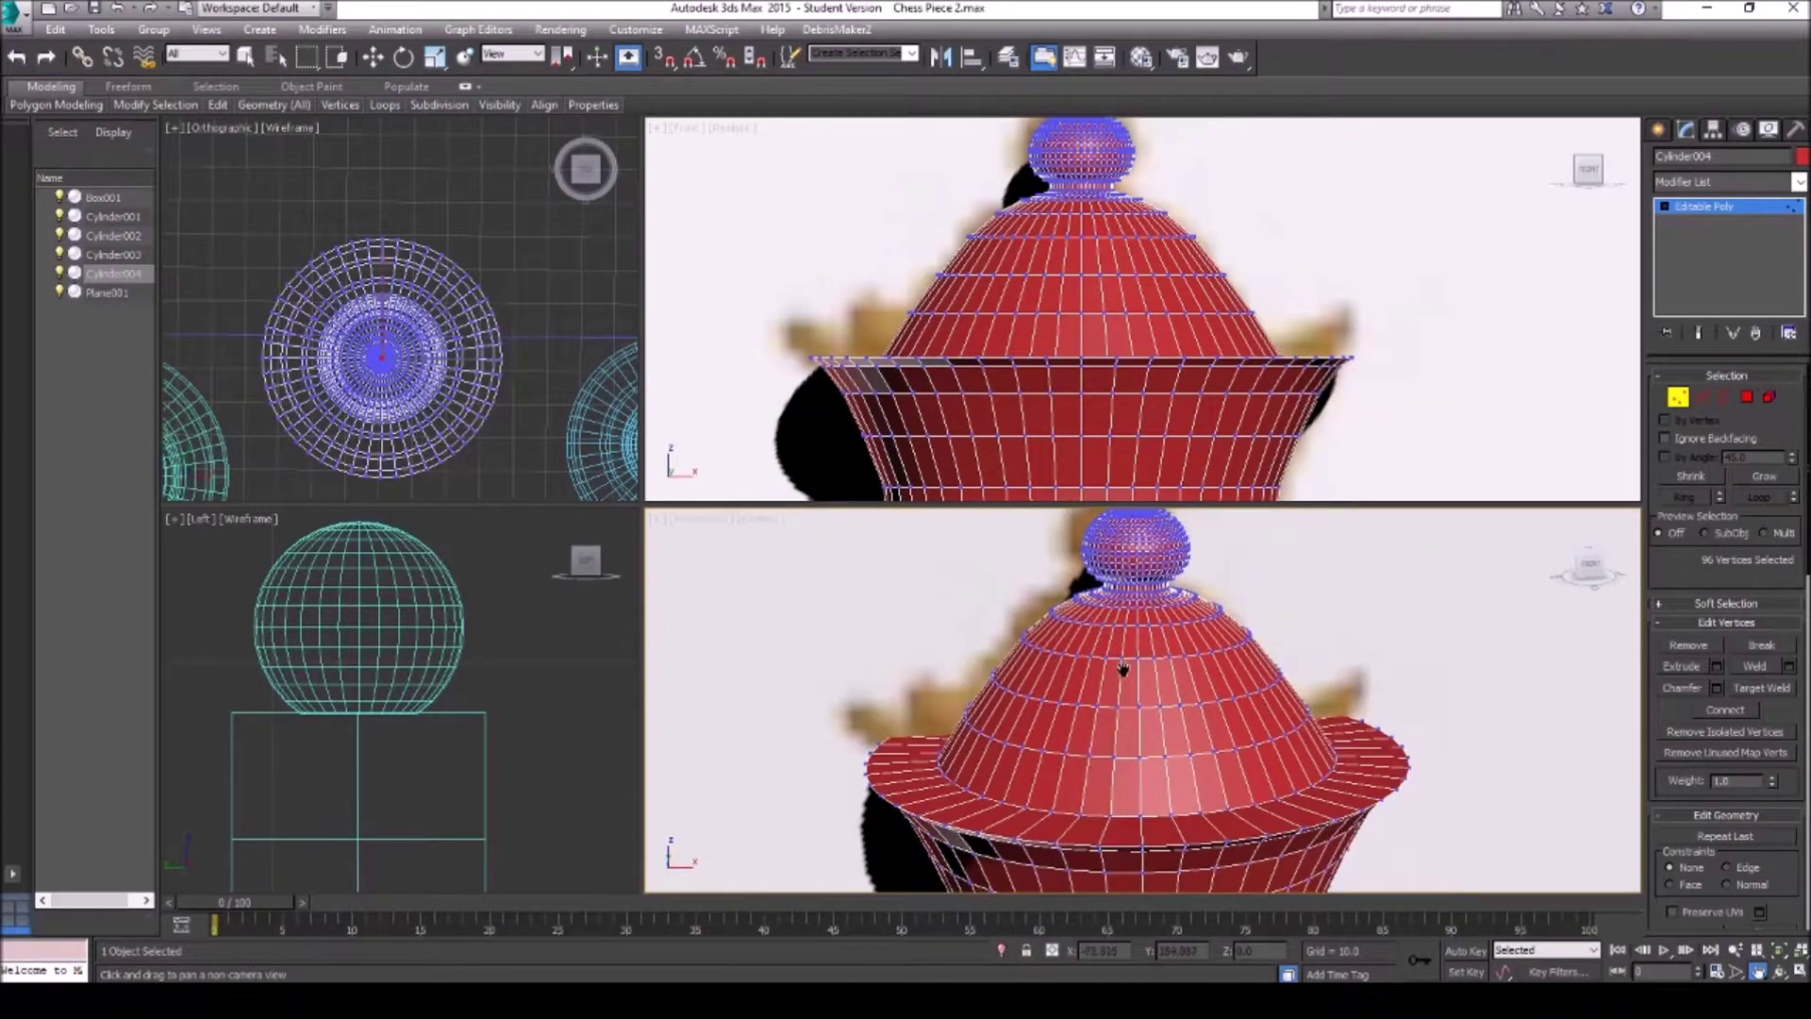
{"action": "scroll", "coordinate": [1151, 698], "scroll_direction": "down", "scroll_amount": 3}
{"action": "left_click", "coordinate": [1679, 397]}
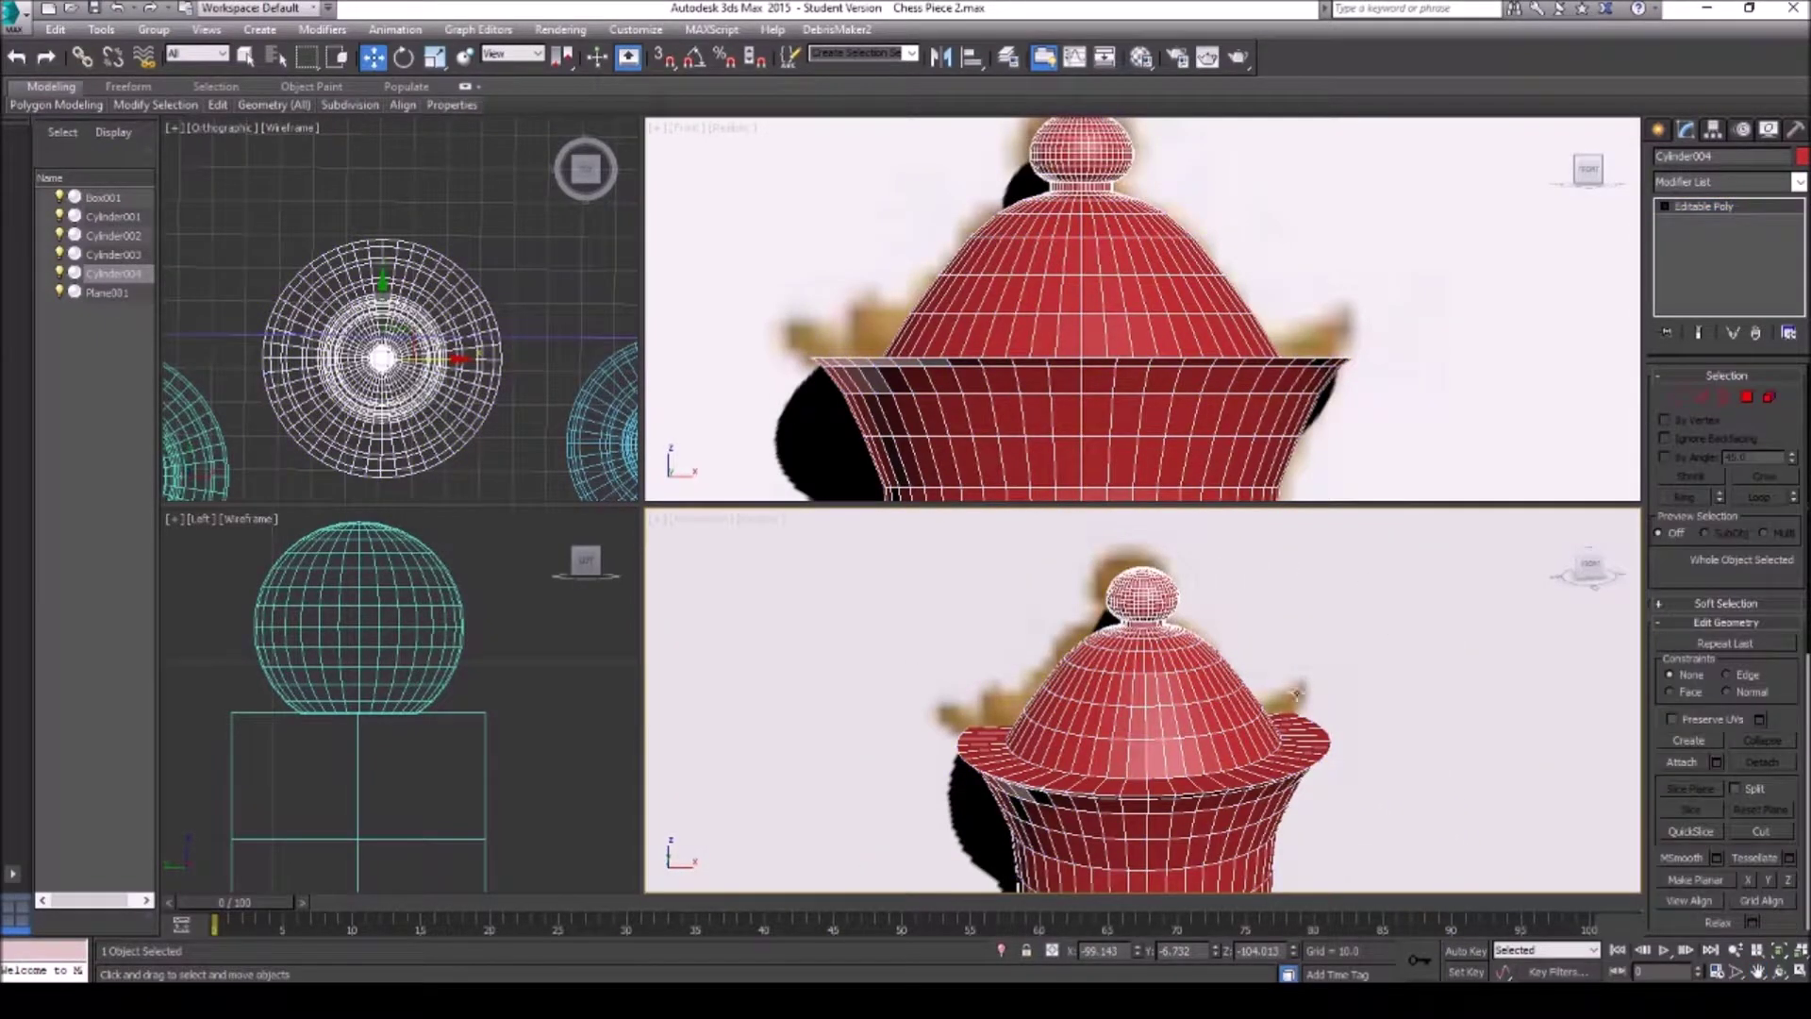
{"action": "scroll", "coordinate": [1234, 732], "scroll_direction": "down", "scroll_amount": 10}
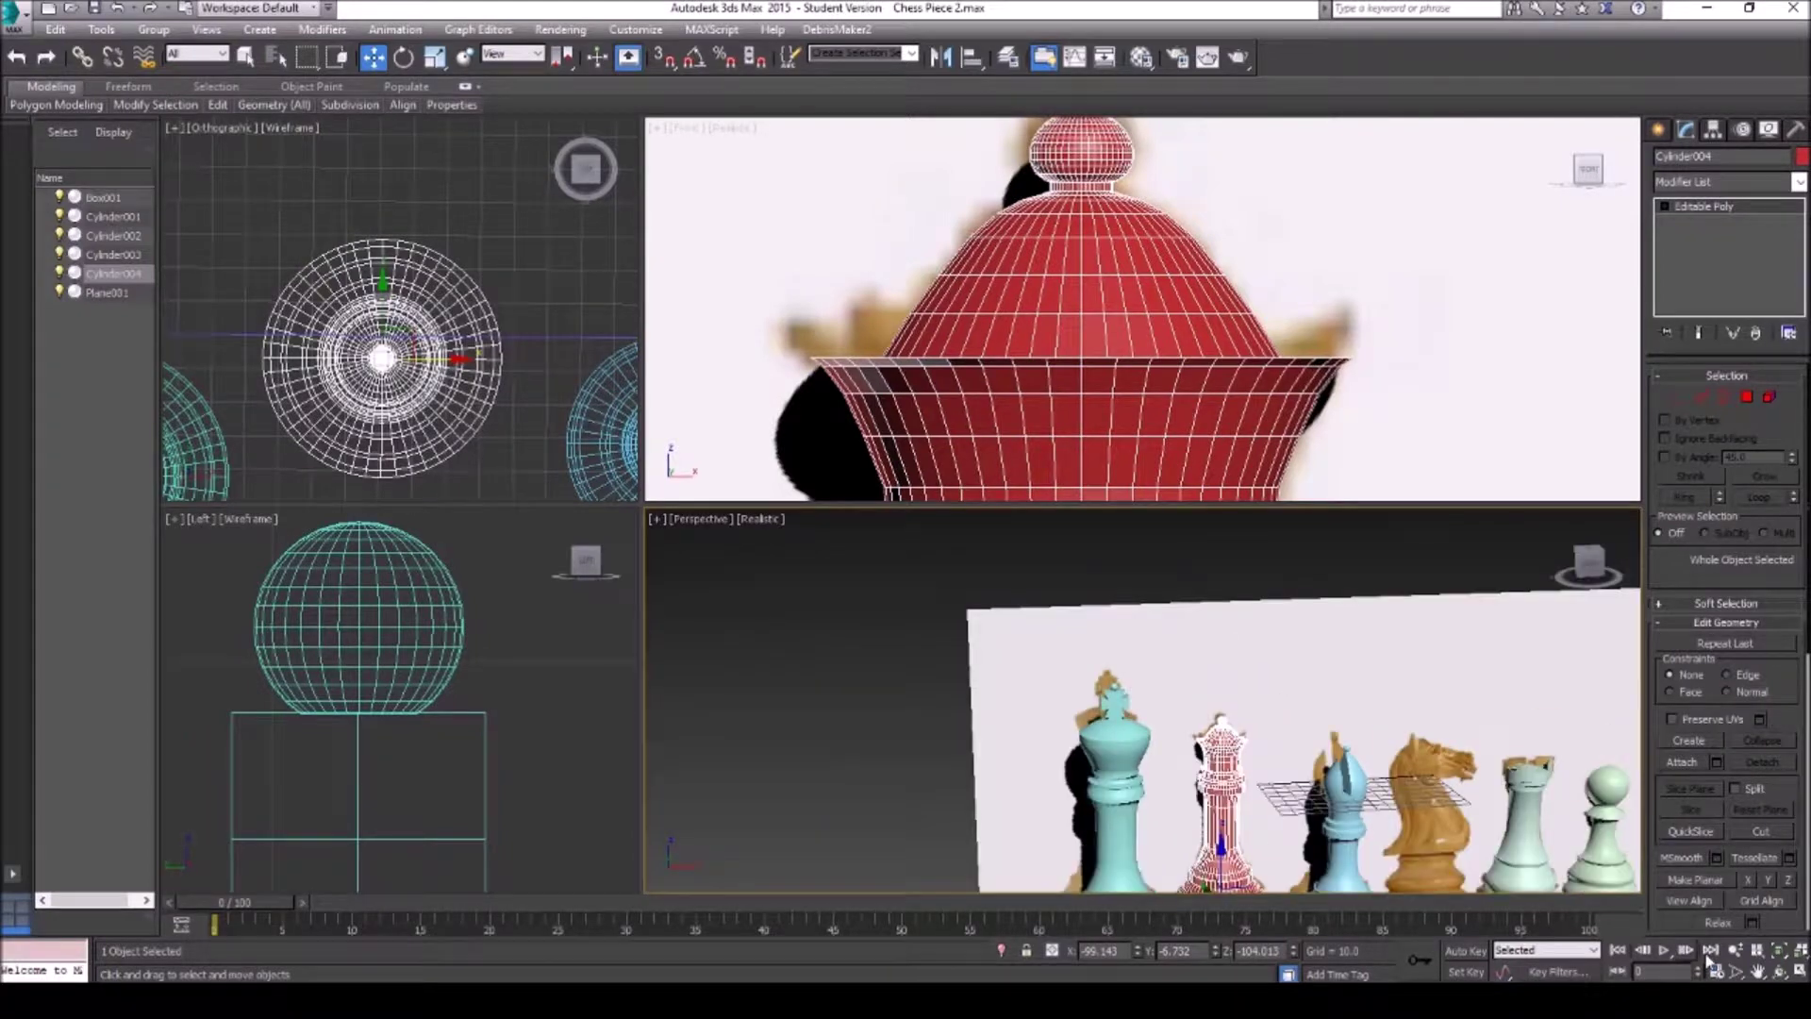
{"action": "left_click", "coordinate": [1758, 971]}
{"action": "left_click_drag", "start_coordinate": [1247, 869], "coordinate": [1188, 796]}
{"action": "right_click", "coordinate": [1213, 750]}
Return to vertex editing and select three adjacent vertices on the front outer edge of the queen's crown rim
{"action": "left_click", "coordinate": [1677, 399]}
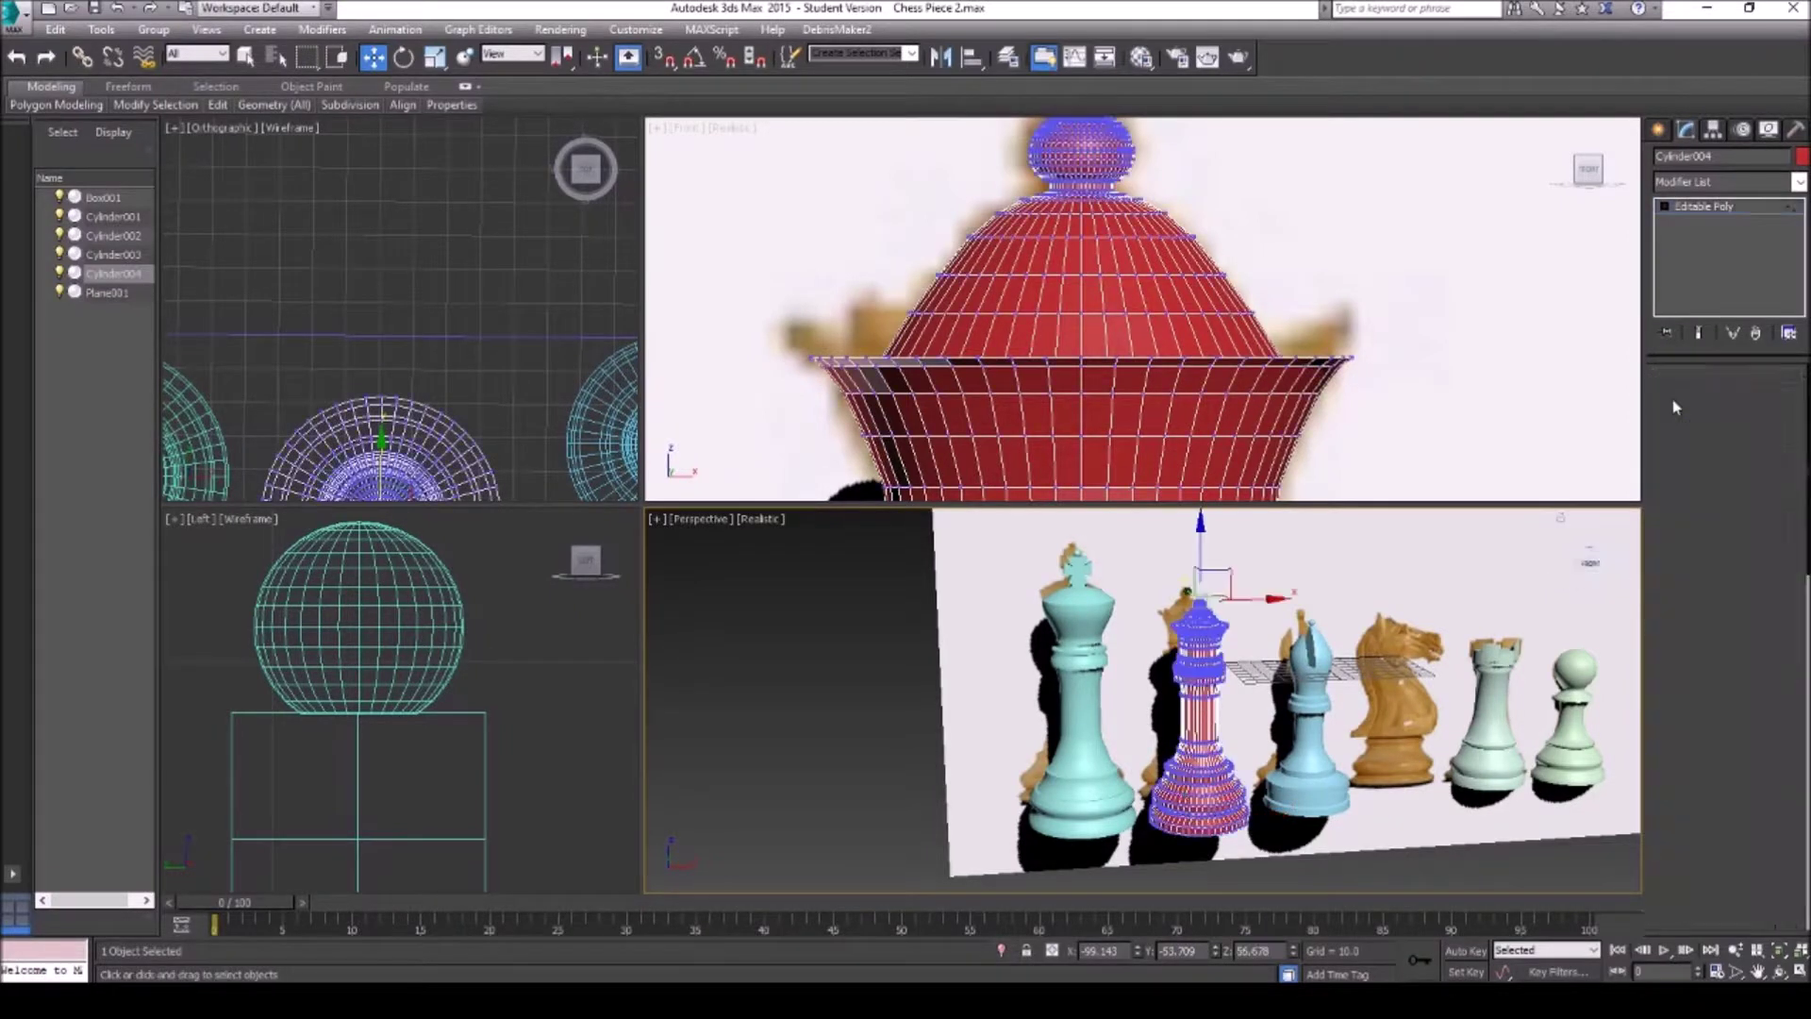
{"action": "scroll", "coordinate": [1180, 619], "scroll_direction": "up", "scroll_amount": 5}
{"action": "scroll", "coordinate": [1179, 619], "scroll_direction": "up", "scroll_amount": 4}
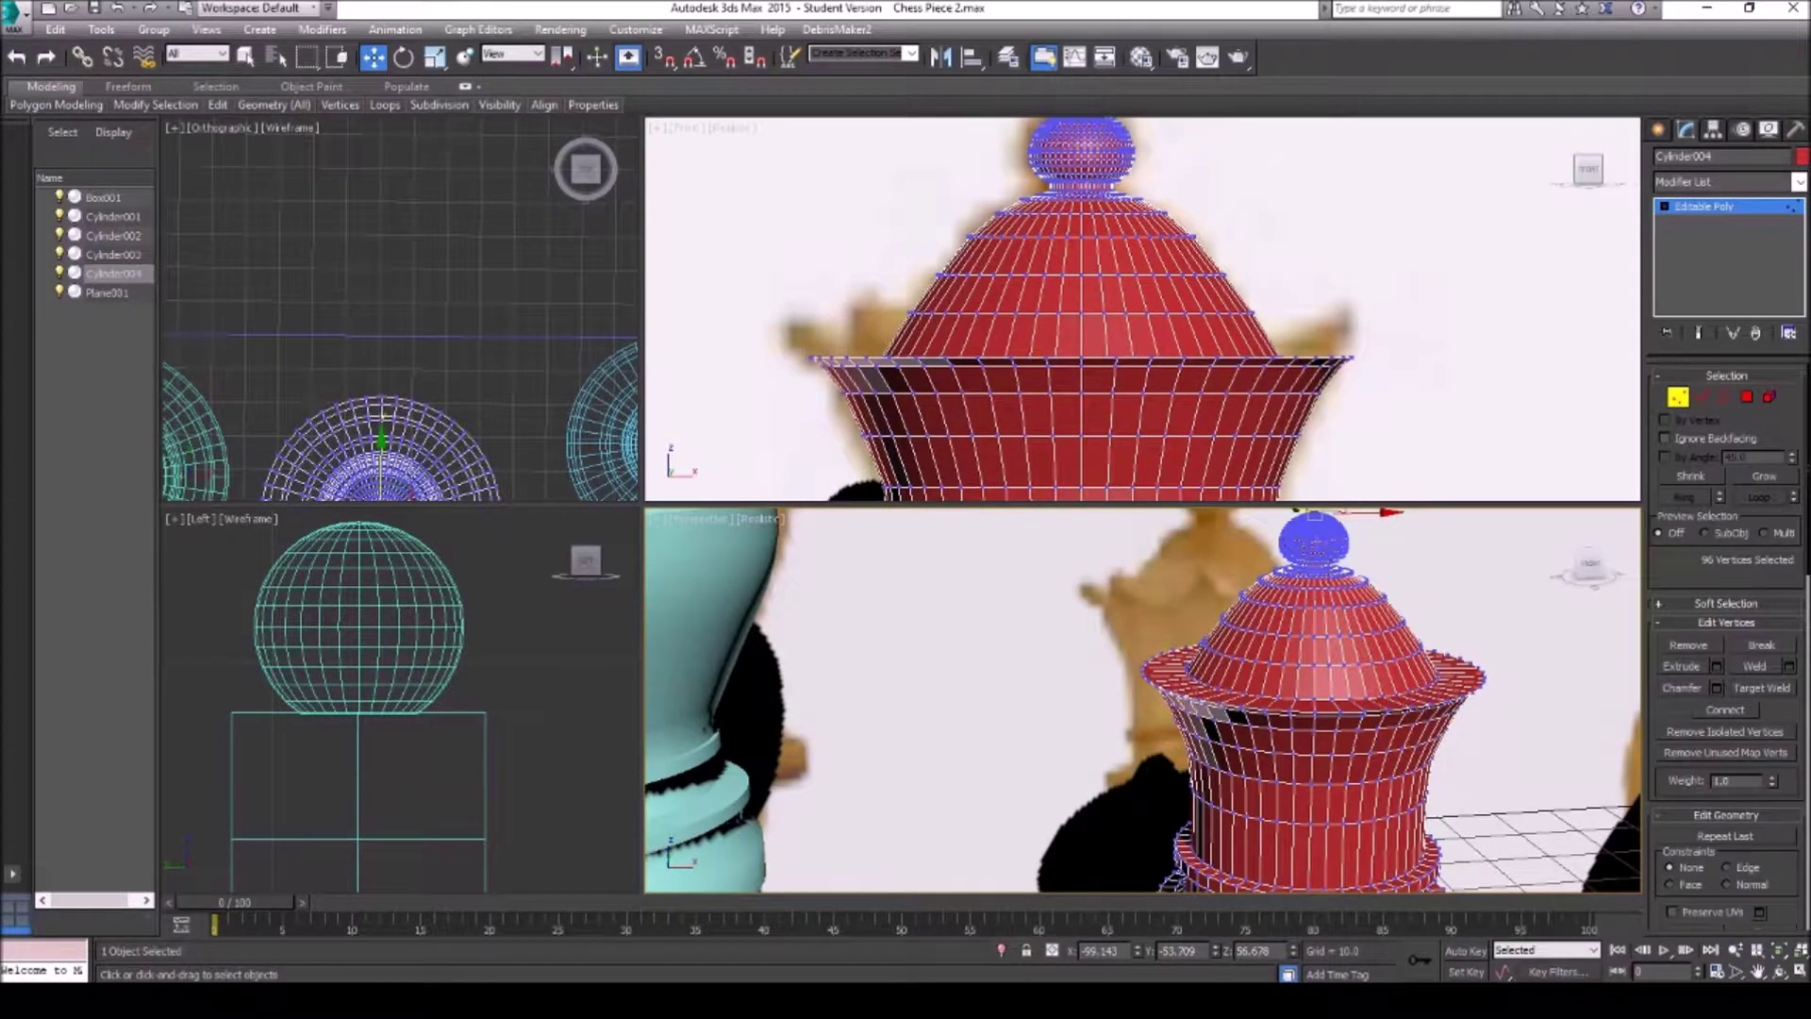
{"action": "middle_click_drag", "start_coordinate": [1318, 668], "coordinate": [1210, 690]}
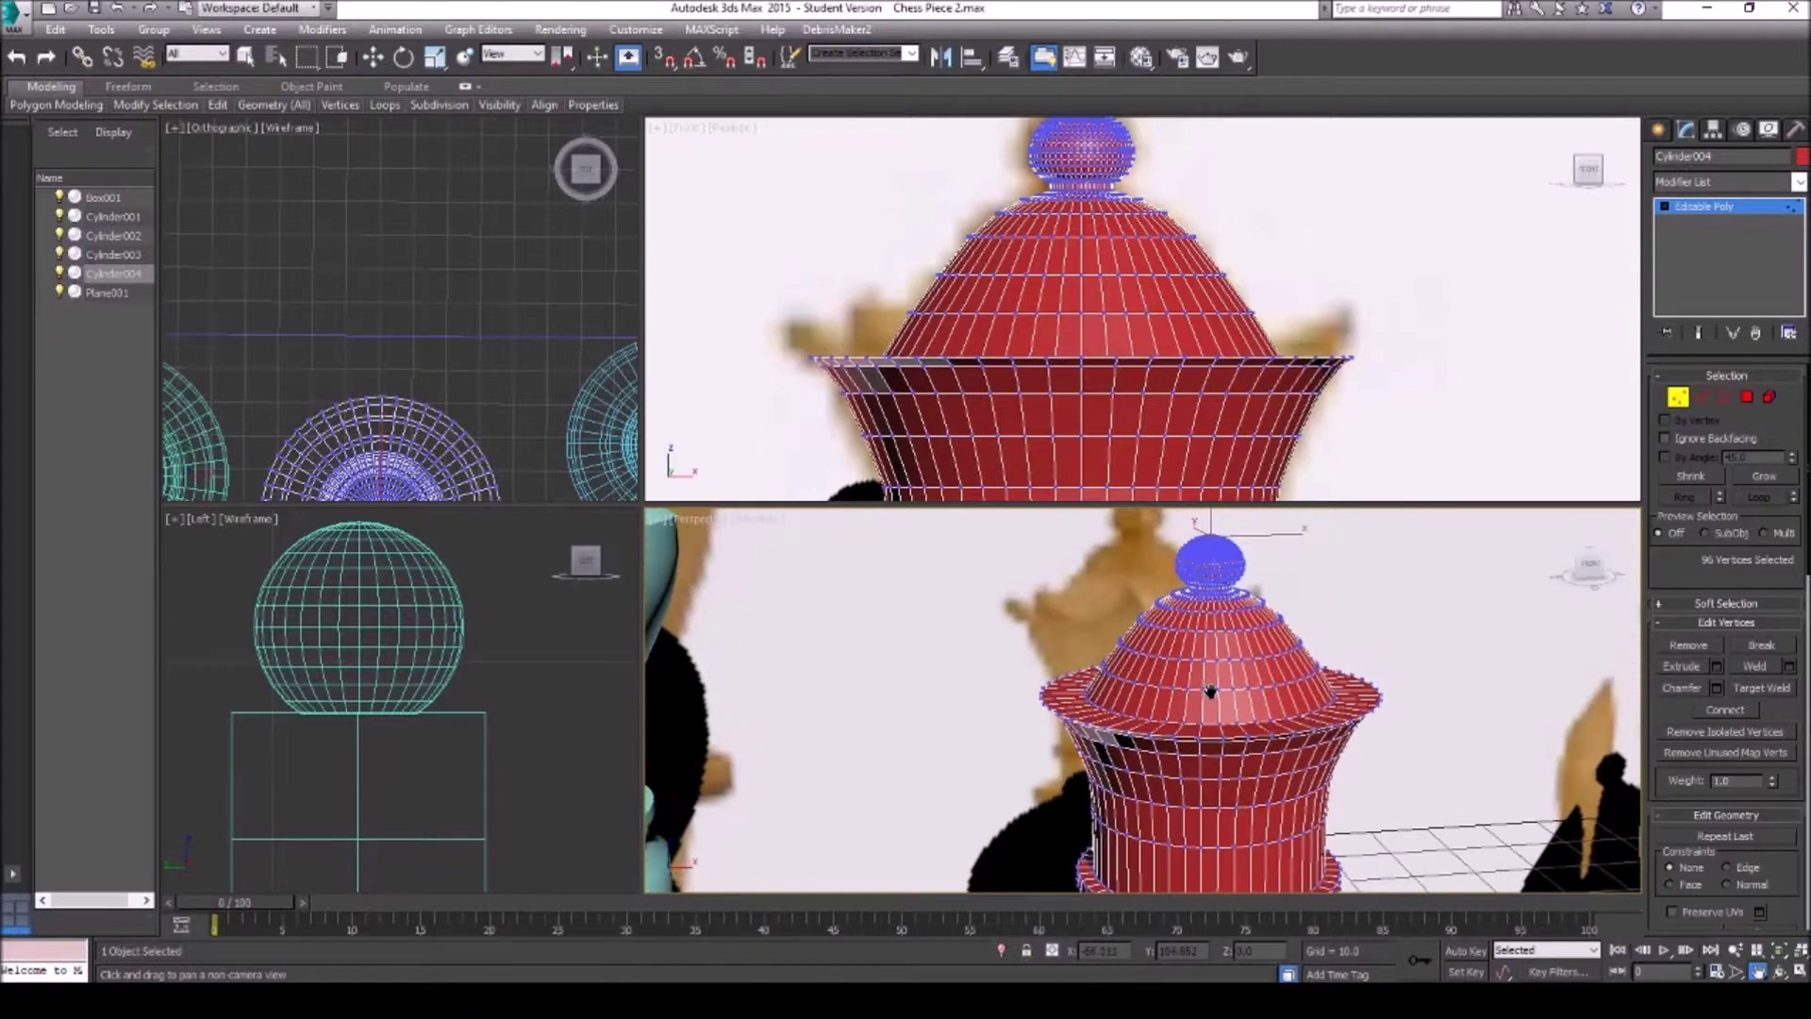
{"action": "left_click", "coordinate": [1779, 971]}
{"action": "mouse_move", "coordinate": [1169, 690]}
{"action": "left_mouse_down"}
{"action": "mouse_move", "coordinate": [1215, 709]}
{"action": "mouse_move", "coordinate": [1162, 671]}
{"action": "left_mouse_up"}
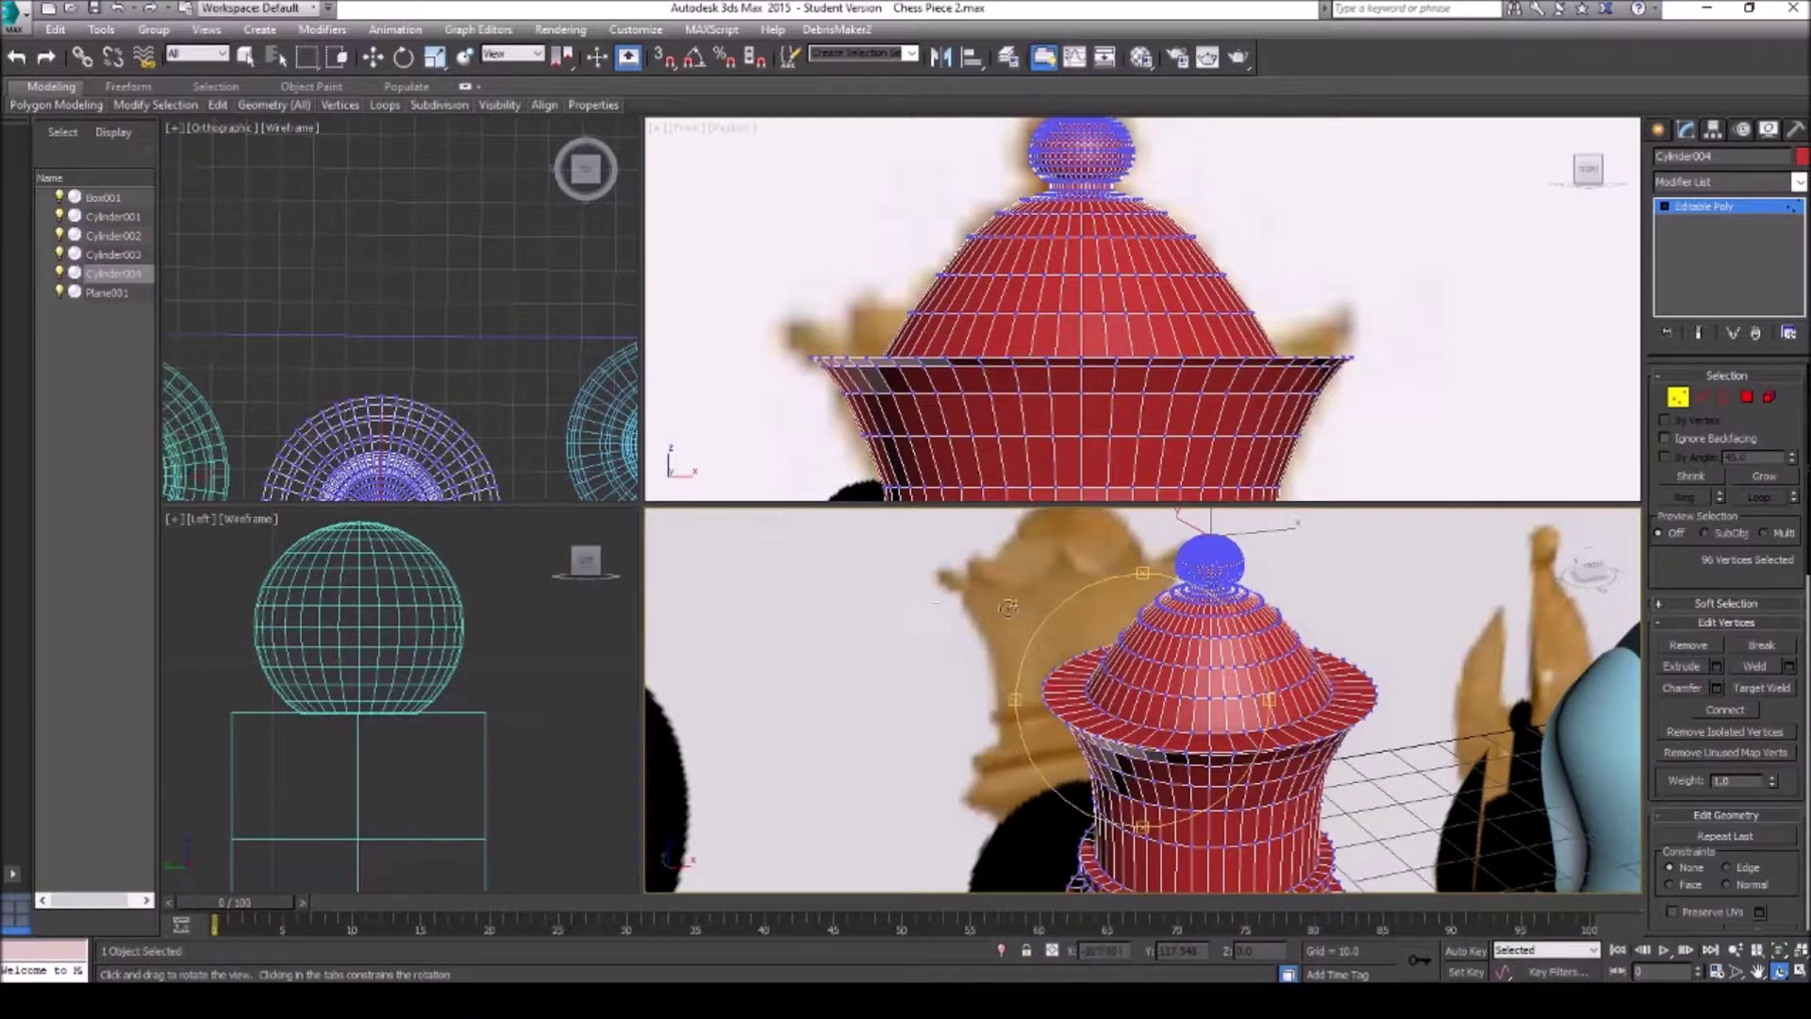
{"action": "left_click_drag", "start_coordinate": [1186, 704], "coordinate": [1200, 696]}
{"action": "scroll", "coordinate": [1200, 696], "scroll_direction": "up", "scroll_amount": 3}
{"action": "key", "text": "w"}
{"action": "left_click", "coordinate": [1215, 747]}
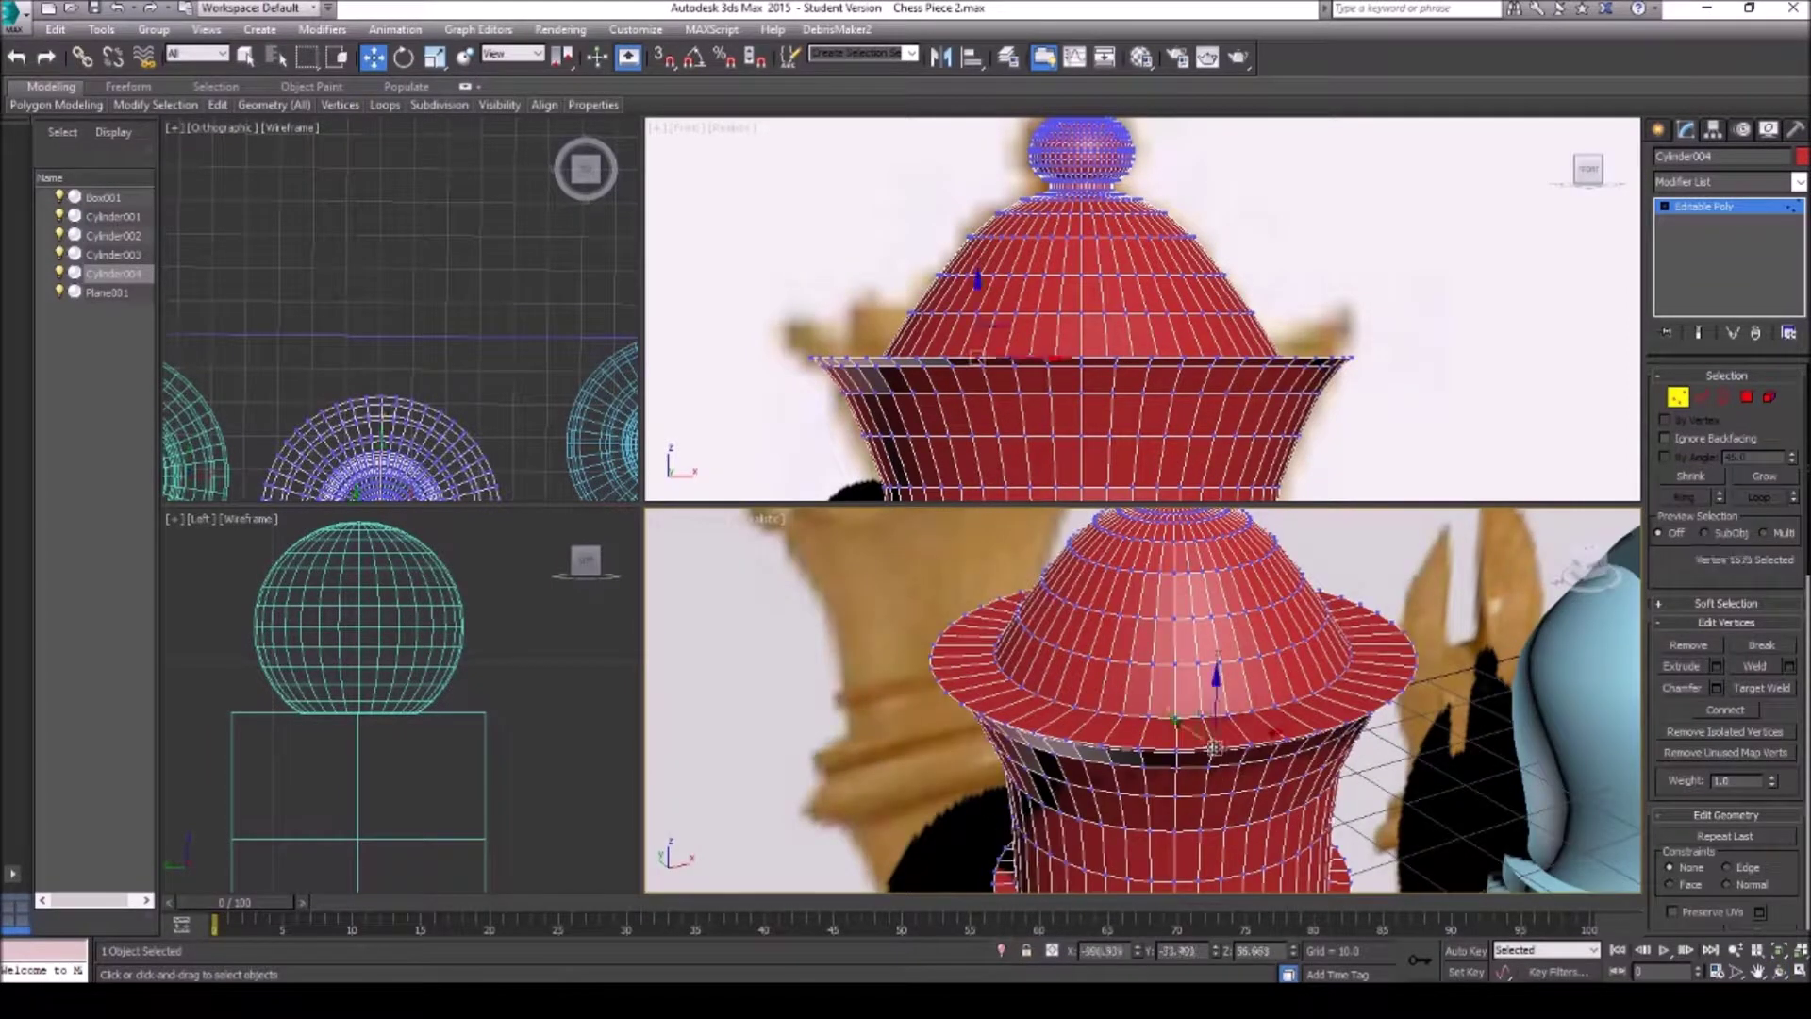
{"action": "left_click", "coordinate": [1254, 743], "text": "ctrl"}
{"action": "left_click", "coordinate": [1285, 738], "text": "ctrl"}
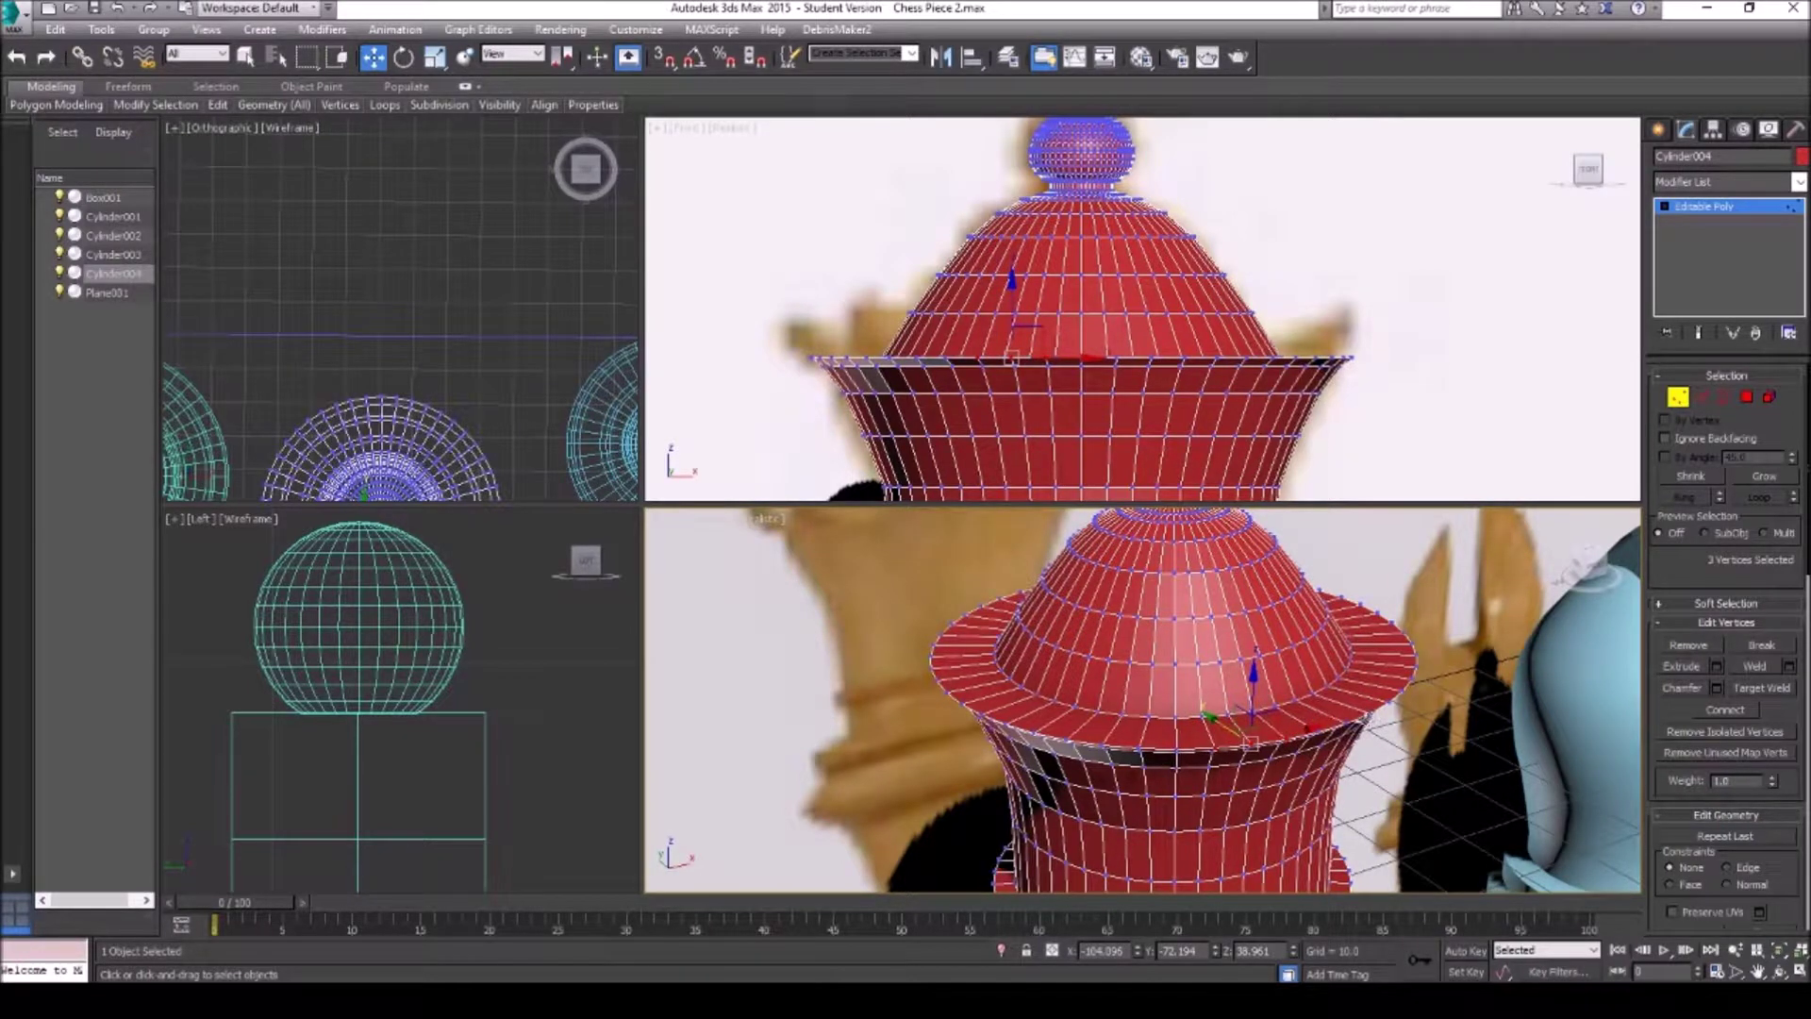
Add two more groups of three adjacent outer rim vertices, one on each side of the first group with gaps between
{"action": "left_click", "coordinate": [1394, 704], "text": "ctrl"}
{"action": "left_click", "coordinate": [1403, 692], "text": "ctrl"}
{"action": "left_click", "coordinate": [1412, 679], "text": "ctrl"}
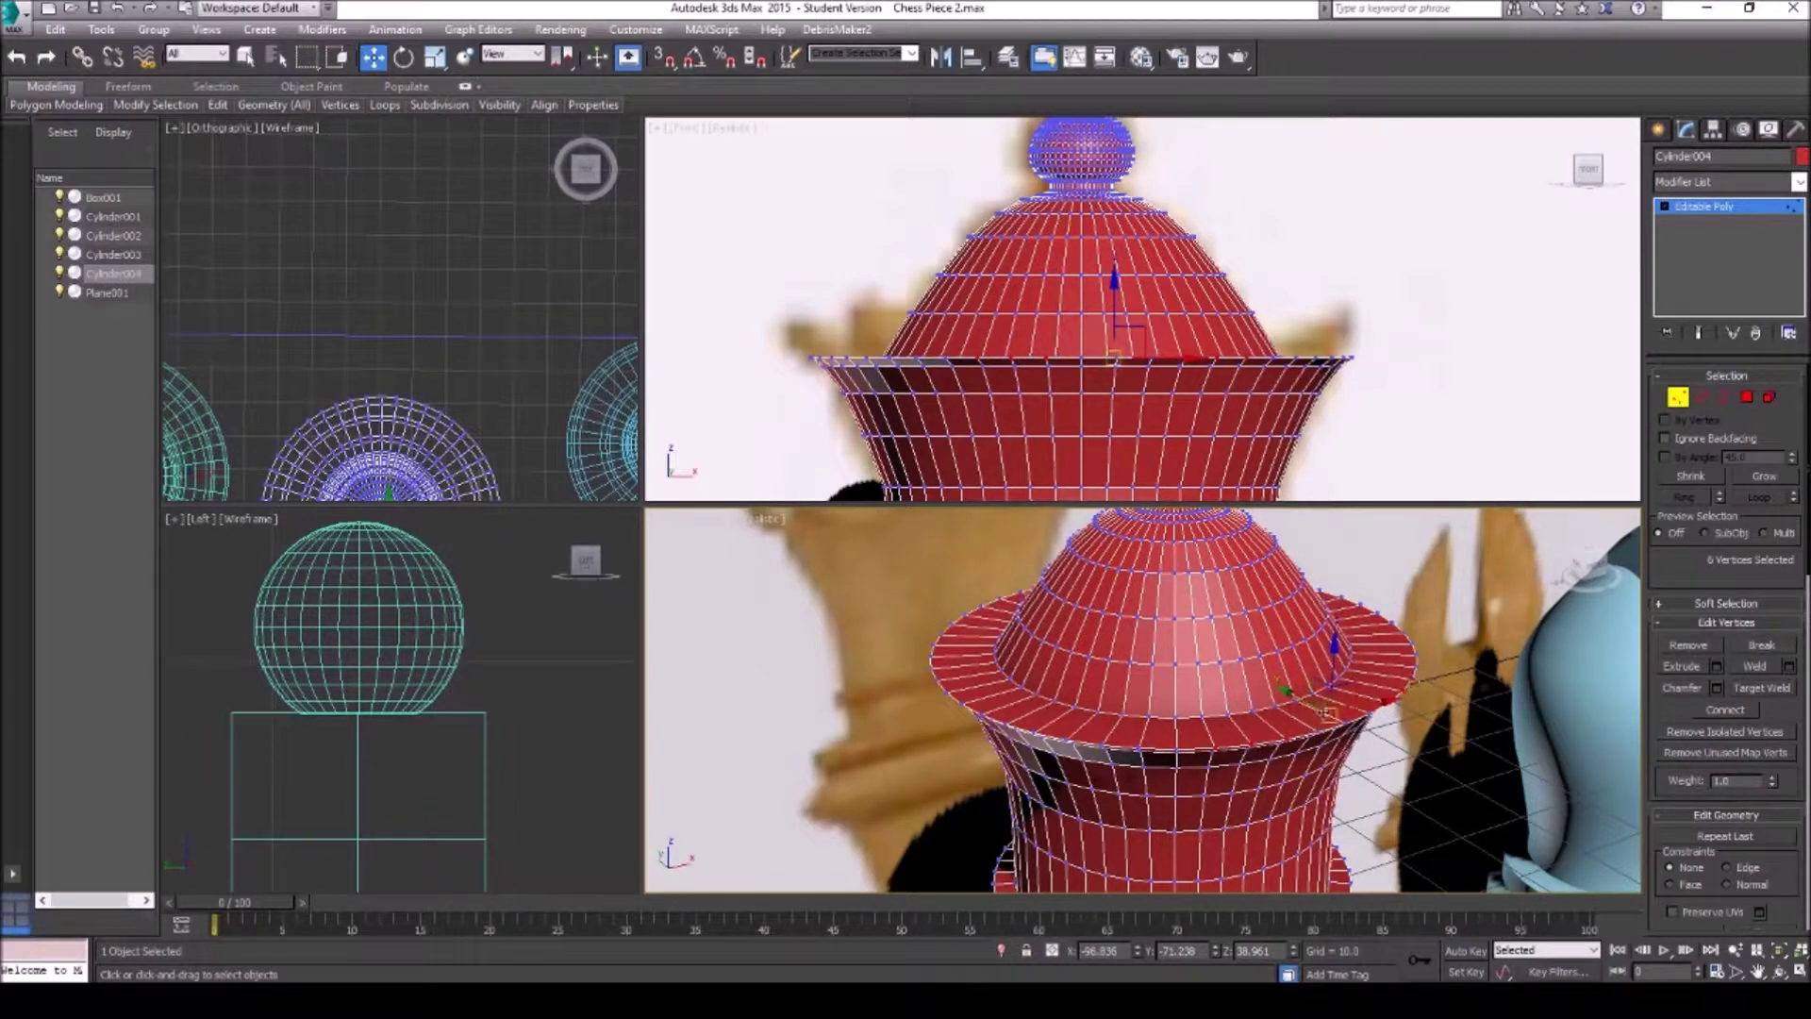
{"action": "left_click", "coordinate": [1060, 745], "text": "ctrl"}
{"action": "left_click", "coordinate": [1031, 734], "text": "ctrl"}
{"action": "left_click", "coordinate": [1002, 724], "text": "ctrl"}
Continue around the crown rim and add a fourth group of three adjacent outer edge vertices to the selection
{"action": "left_click", "coordinate": [1780, 971]}
{"action": "left_click_drag", "start_coordinate": [1127, 720], "coordinate": [1229, 709]}
{"action": "right_click", "coordinate": [1027, 782]}
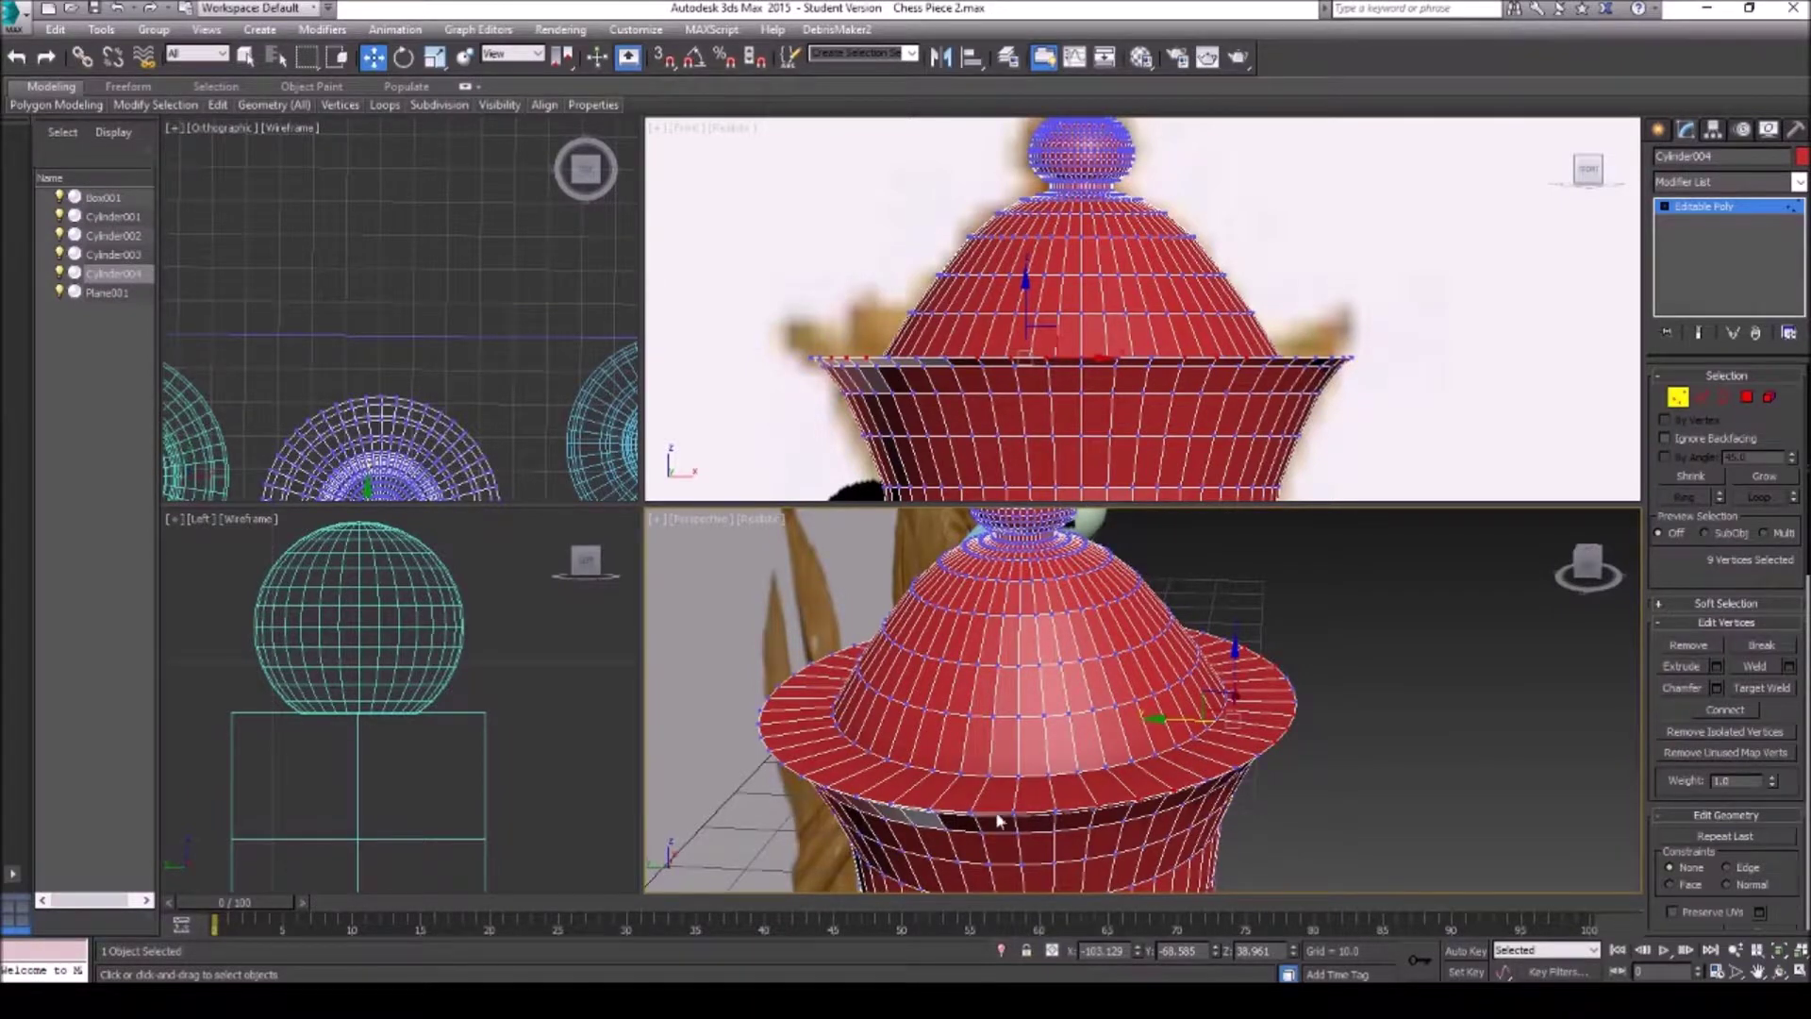
{"action": "left_click", "coordinate": [888, 808], "text": "ctrl"}
{"action": "left_click", "coordinate": [869, 801], "text": "ctrl"}
{"action": "left_click", "coordinate": [858, 795], "text": "ctrl"}
Add the fifth and sixth groups of three outer edge vertices farther around the crown rim, keeping the same spacing
{"action": "left_click", "coordinate": [1780, 972]}
{"action": "mouse_move", "coordinate": [1132, 717]}
{"action": "left_mouse_down"}
{"action": "mouse_move", "coordinate": [1060, 760]}
{"action": "mouse_move", "coordinate": [1120, 684]}
{"action": "left_mouse_up"}
{"action": "left_click", "coordinate": [1759, 972]}
{"action": "key", "text": "w"}
{"action": "left_click_drag", "start_coordinate": [949, 772], "coordinate": [951, 773]}
{"action": "left_click", "coordinate": [903, 771], "text": "ctrl"}
{"action": "left_click", "coordinate": [834, 760], "text": "alt"}
{"action": "left_click", "coordinate": [748, 729], "text": "ctrl"}
{"action": "left_click", "coordinate": [736, 716], "text": "ctrl"}
{"action": "left_click", "coordinate": [733, 703], "text": "ctrl"}
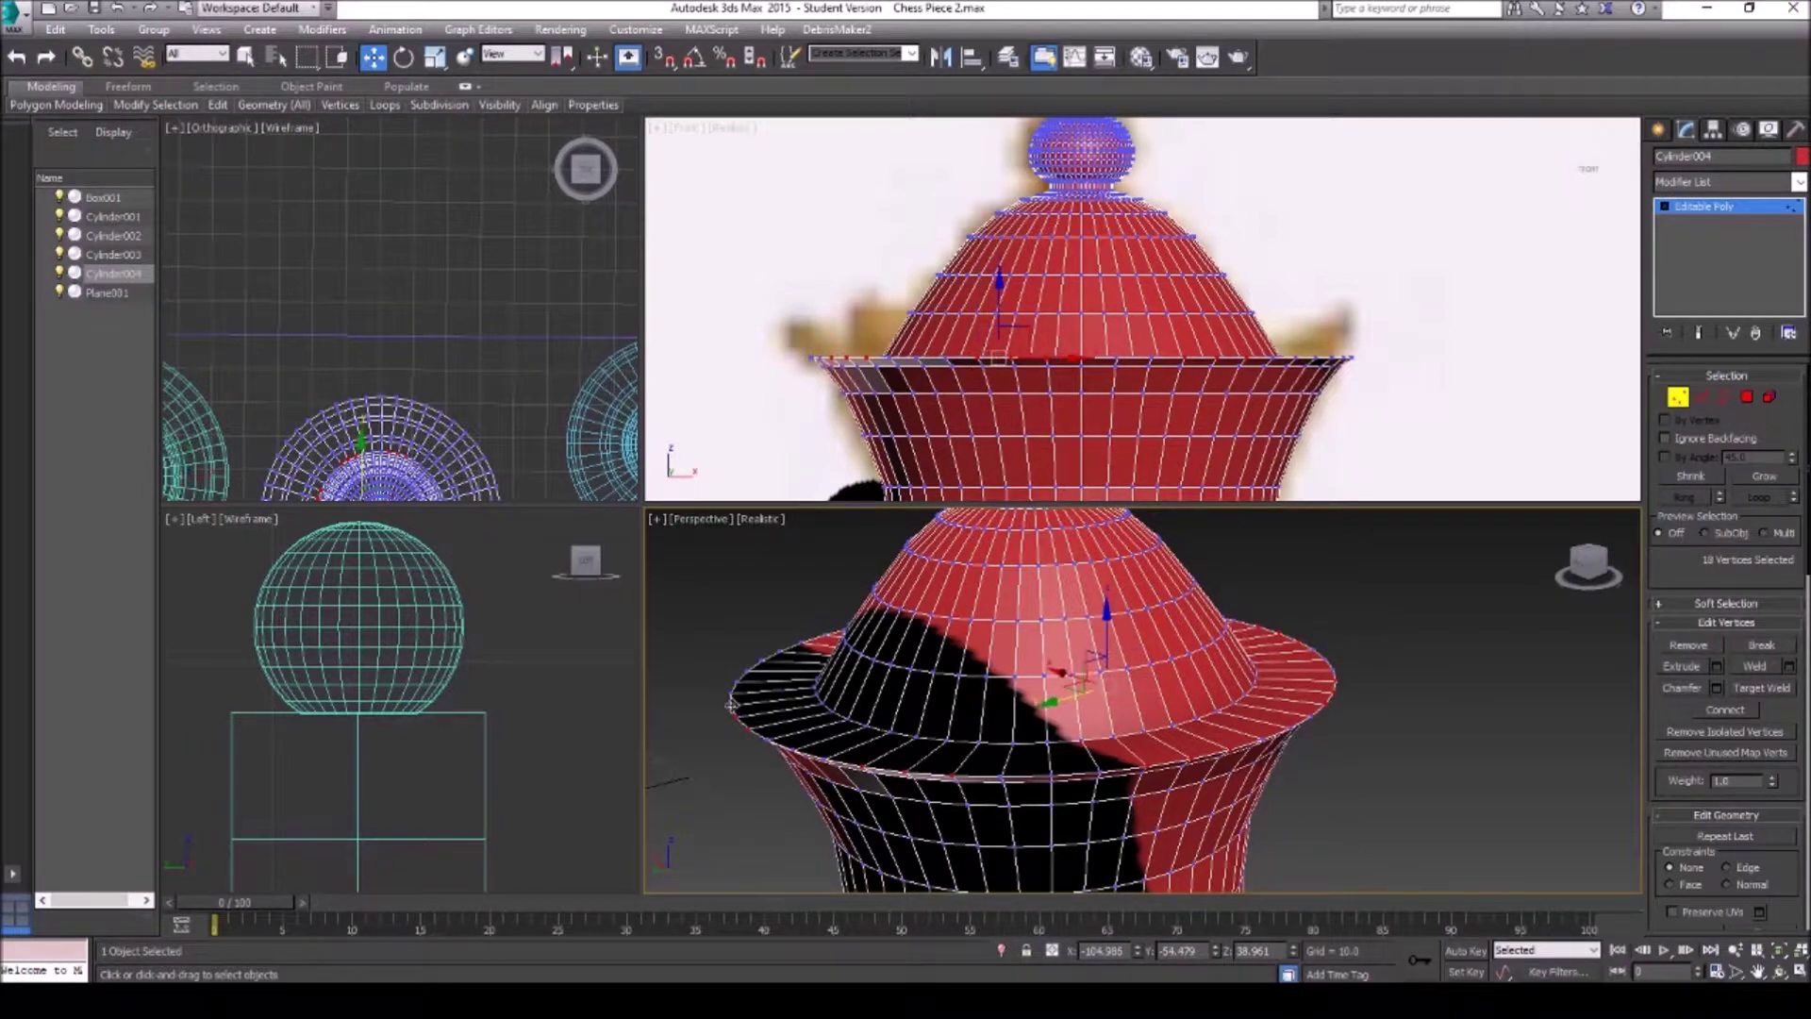
Add the last two groups of three outer edge vertices to complete eight evenly spaced groups around the crown rim
{"action": "left_click", "coordinate": [757, 660], "text": "ctrl"}
{"action": "left_click", "coordinate": [793, 648], "text": "ctrl"}
{"action": "left_click", "coordinate": [798, 639], "text": "ctrl"}
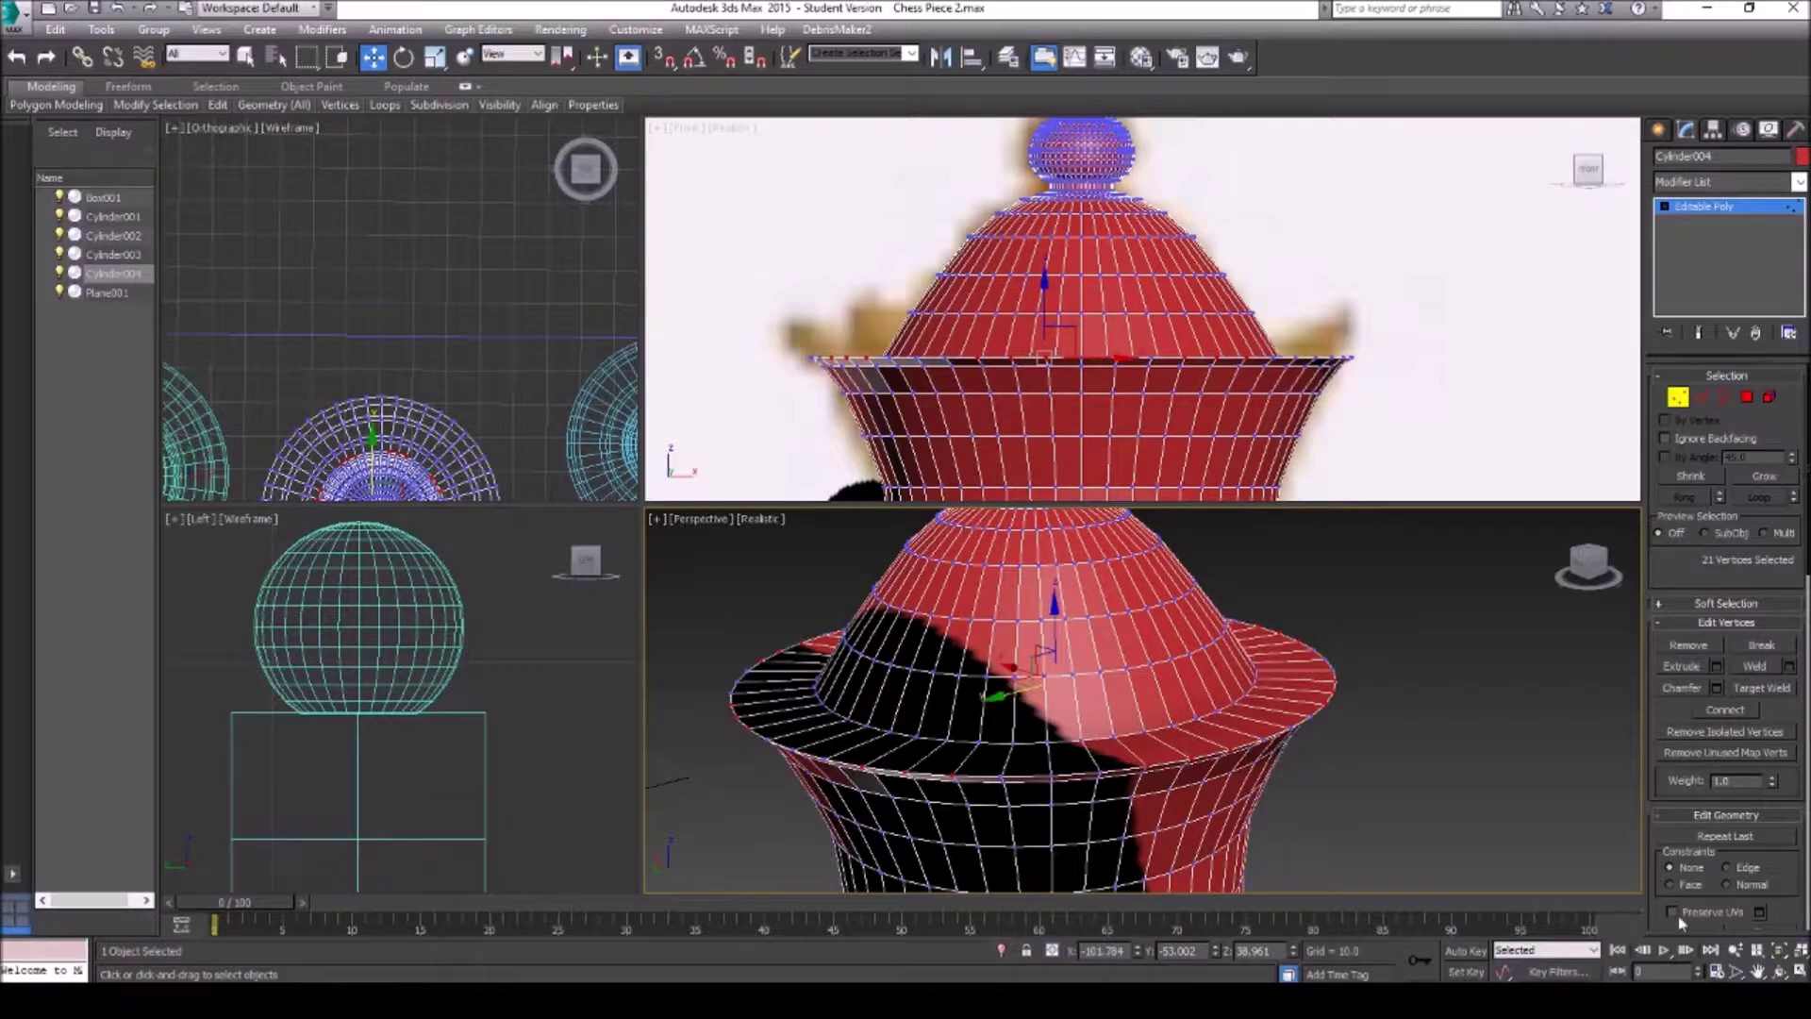
{"action": "left_click", "coordinate": [1779, 974]}
{"action": "left_click_drag", "start_coordinate": [1161, 700], "coordinate": [824, 698]}
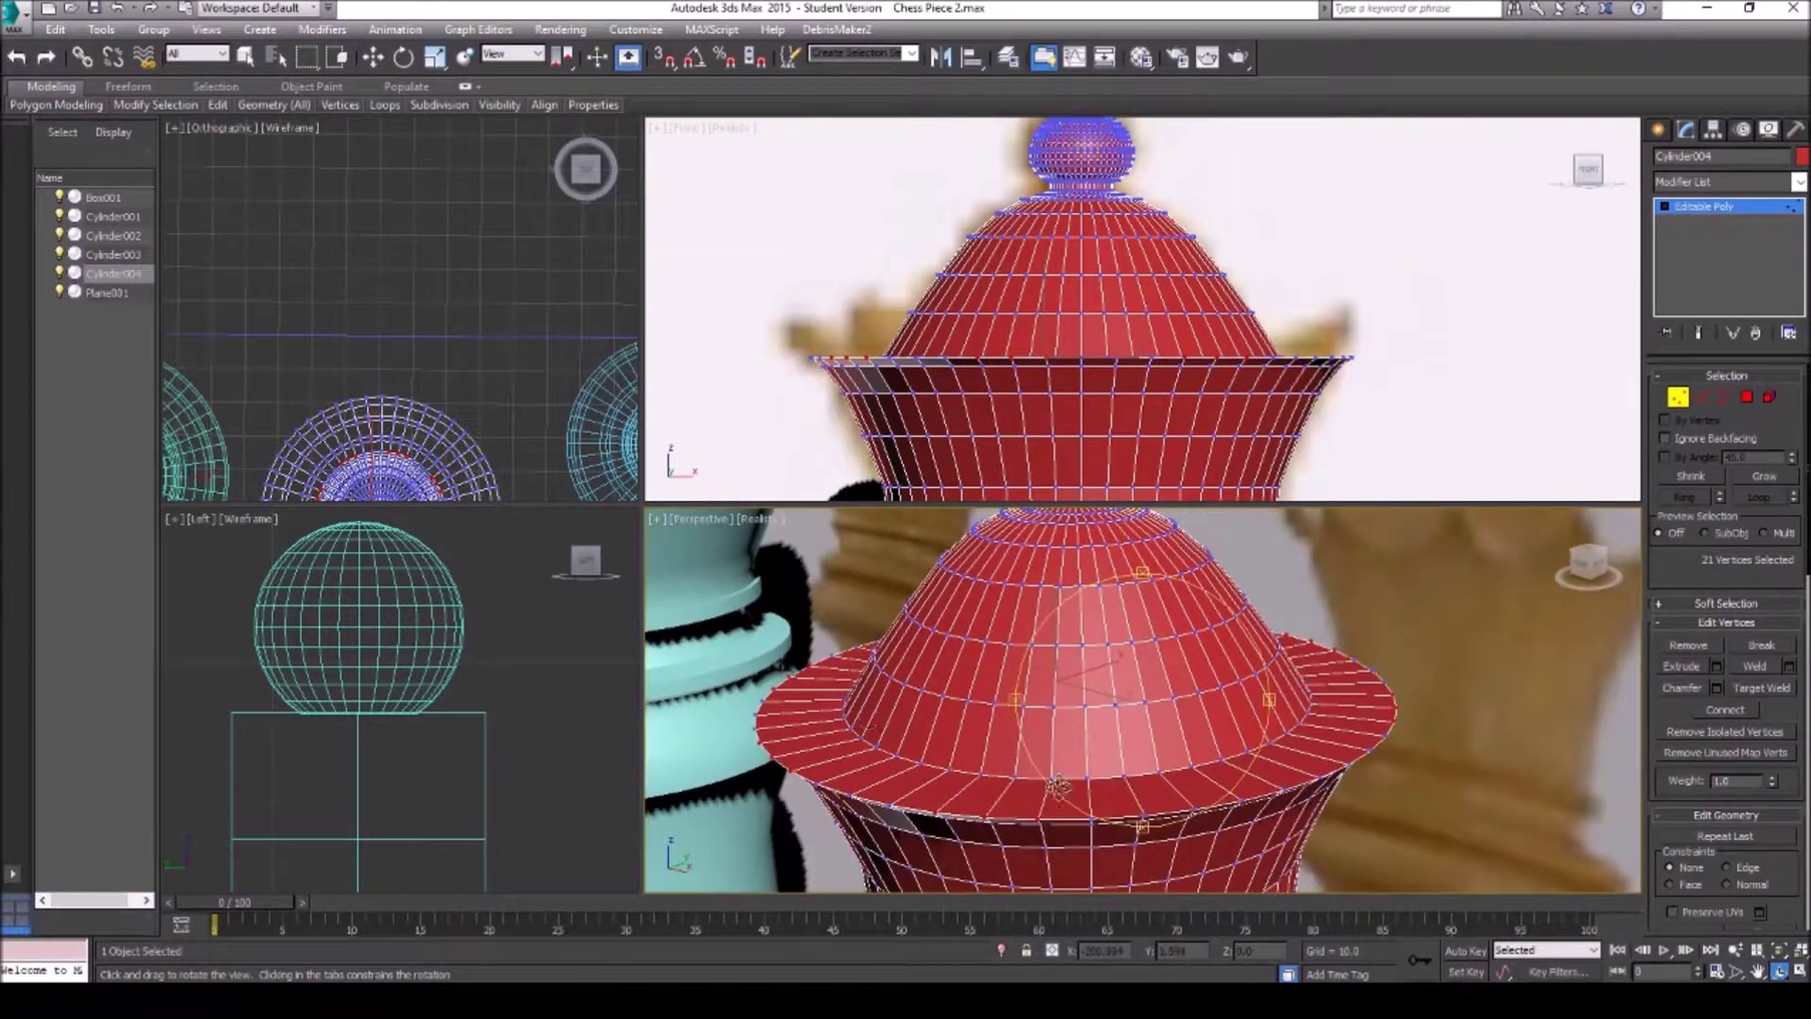
{"action": "right_click", "coordinate": [1143, 789]}
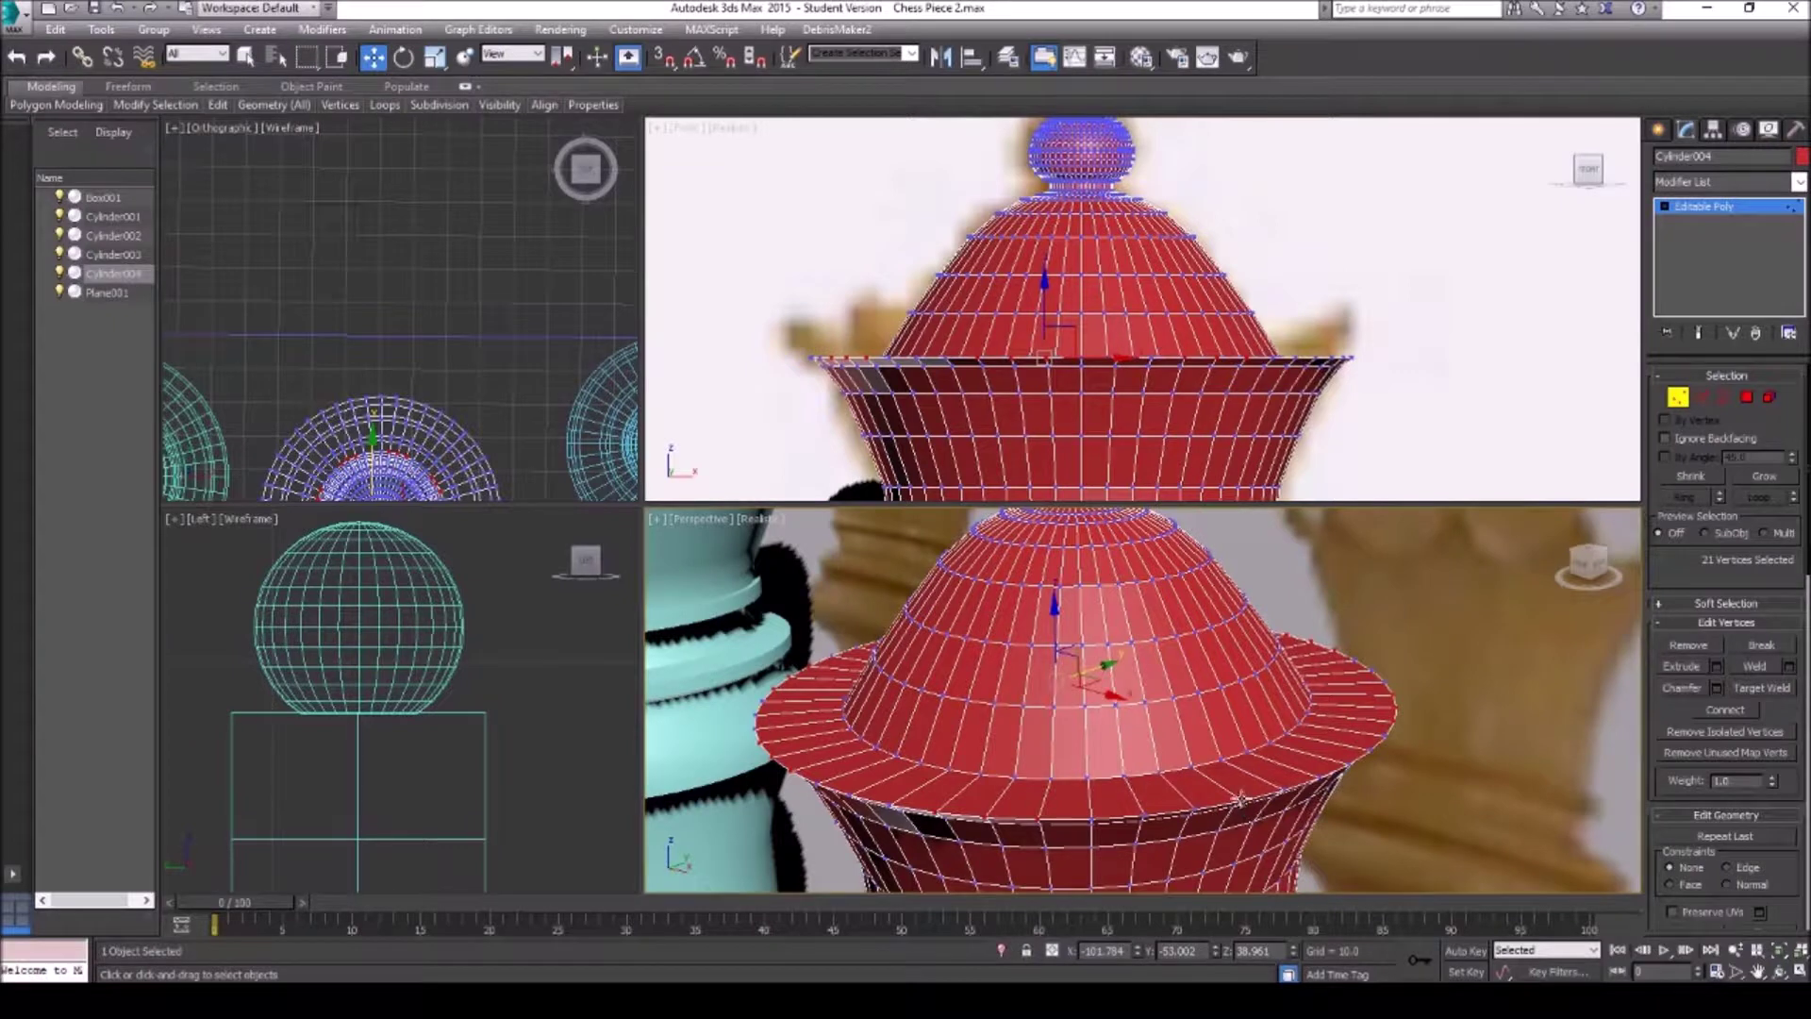
{"action": "left_click", "coordinate": [1321, 793], "text": "ctrl"}
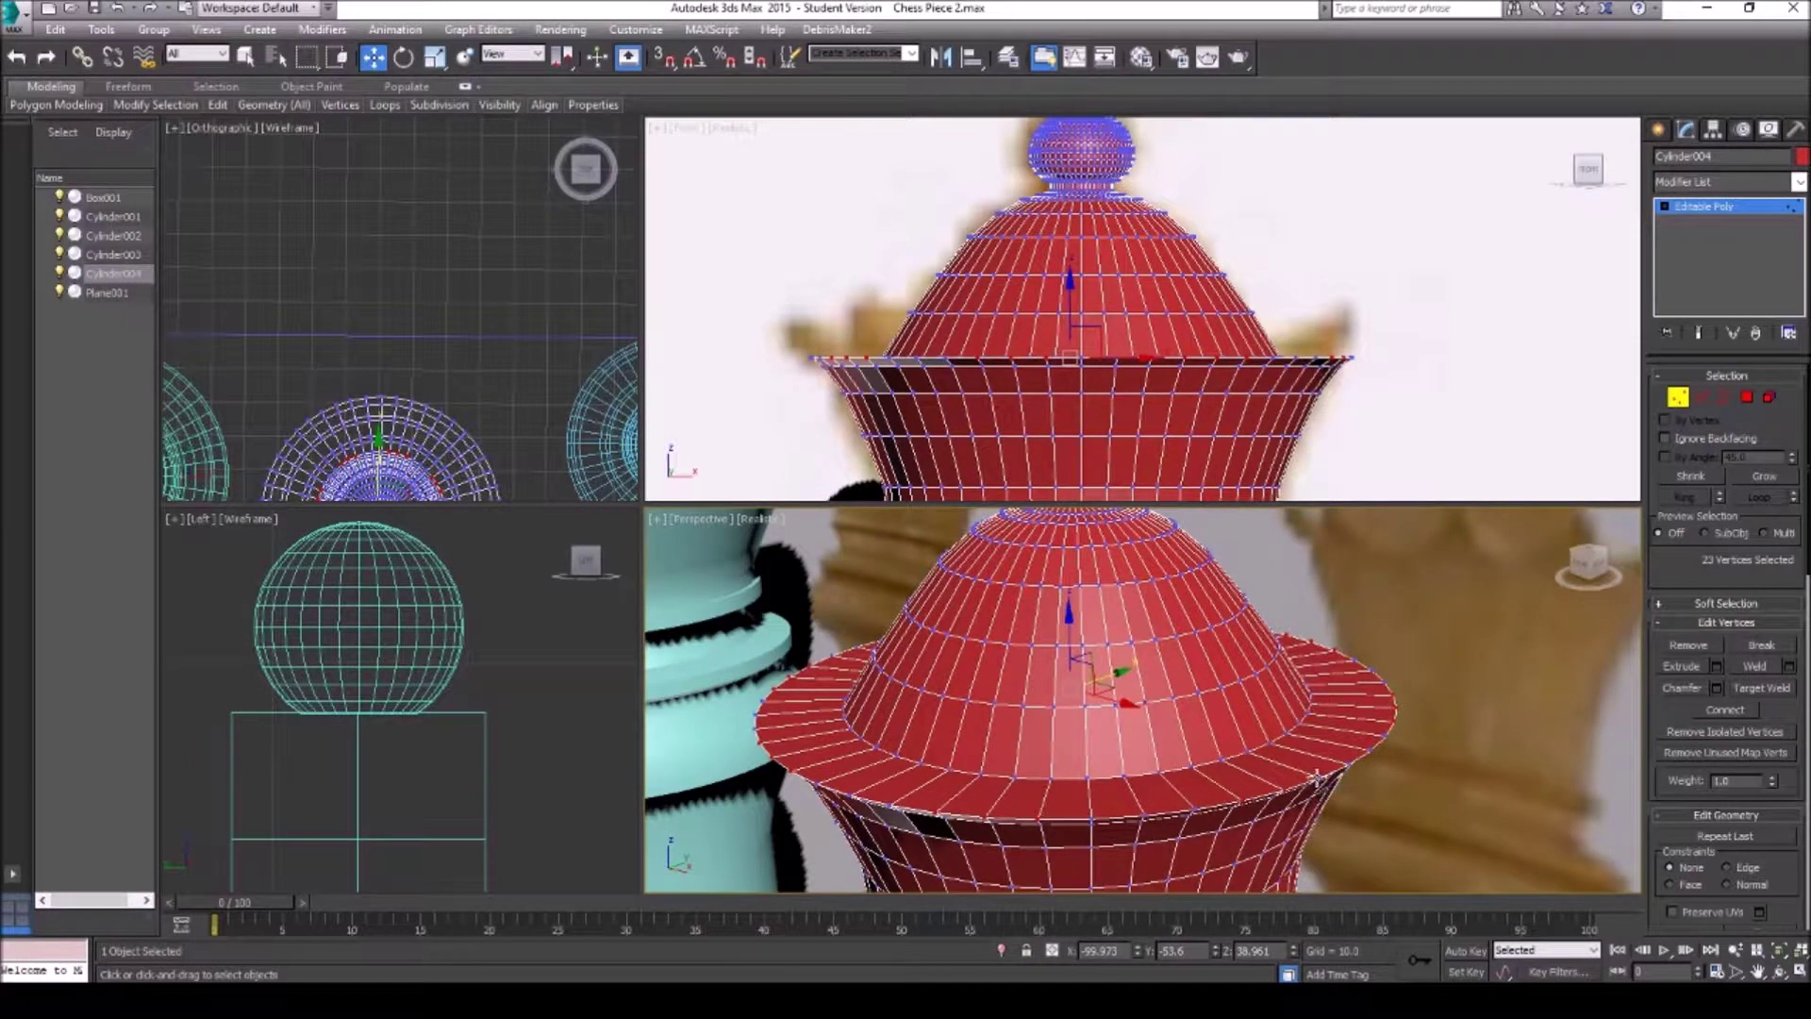
{"action": "left_click", "coordinate": [1318, 779], "text": "ctrl"}
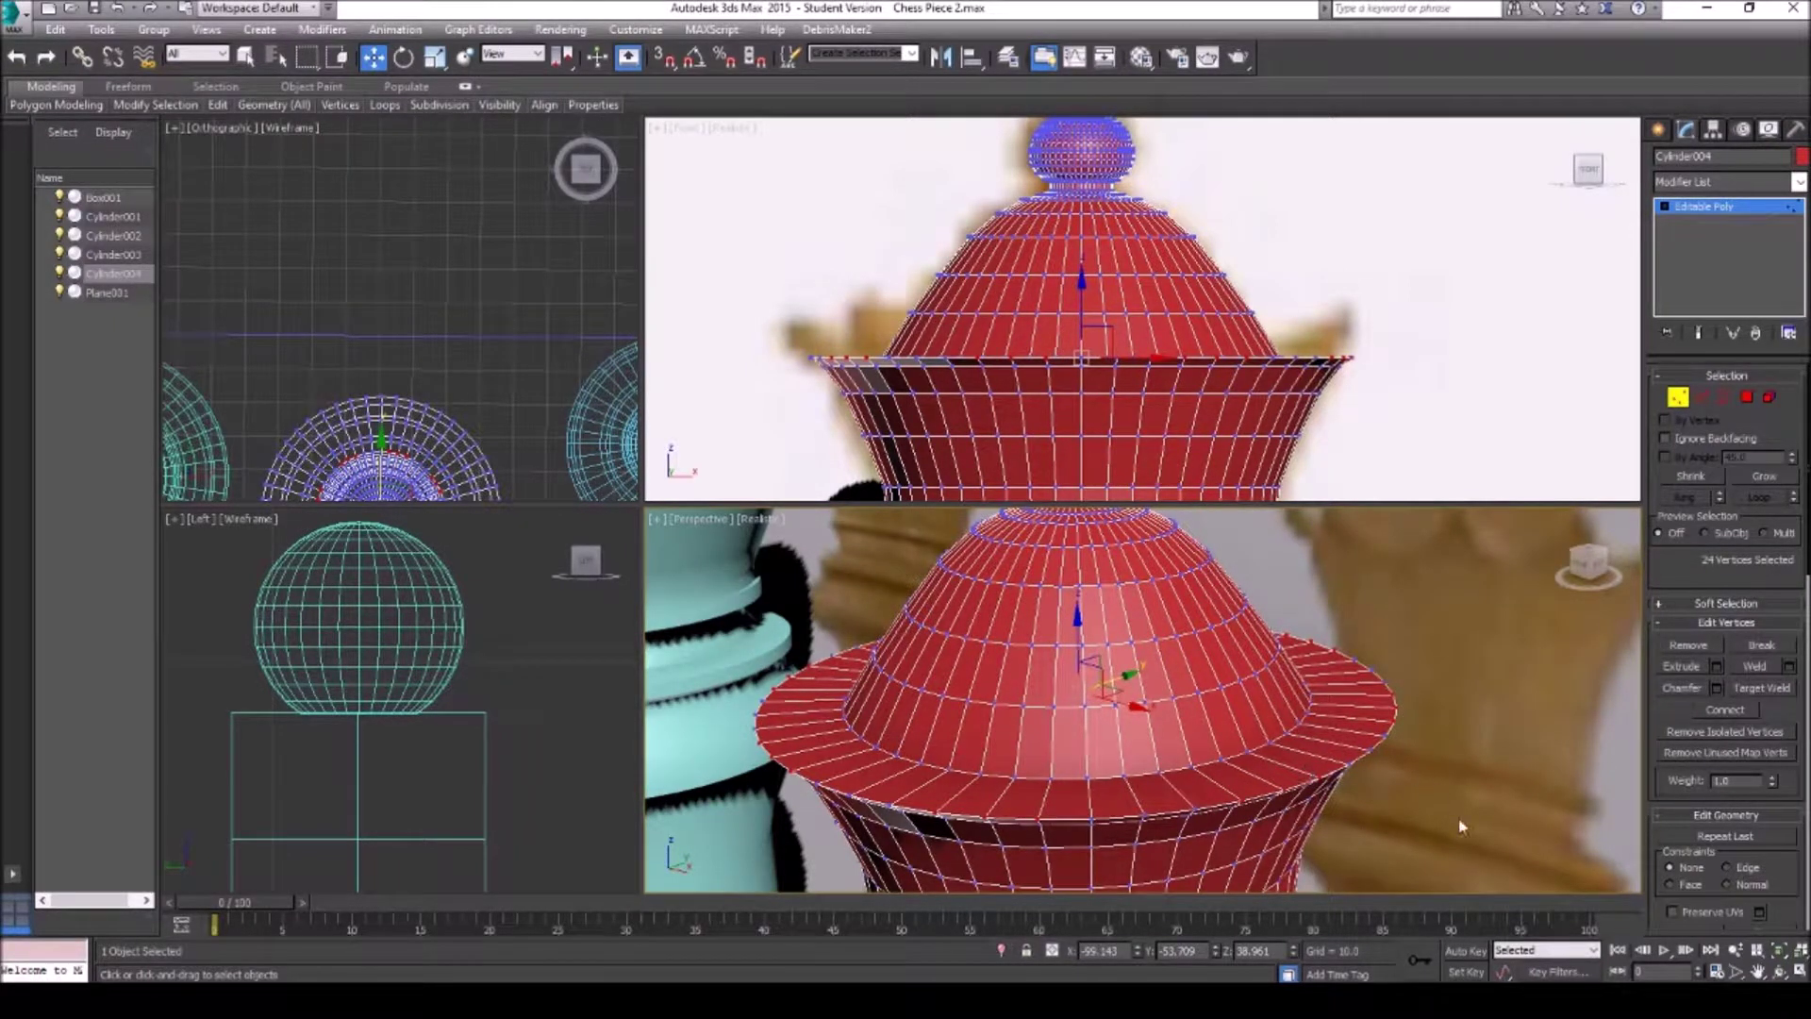
{"action": "left_click", "coordinate": [1783, 974]}
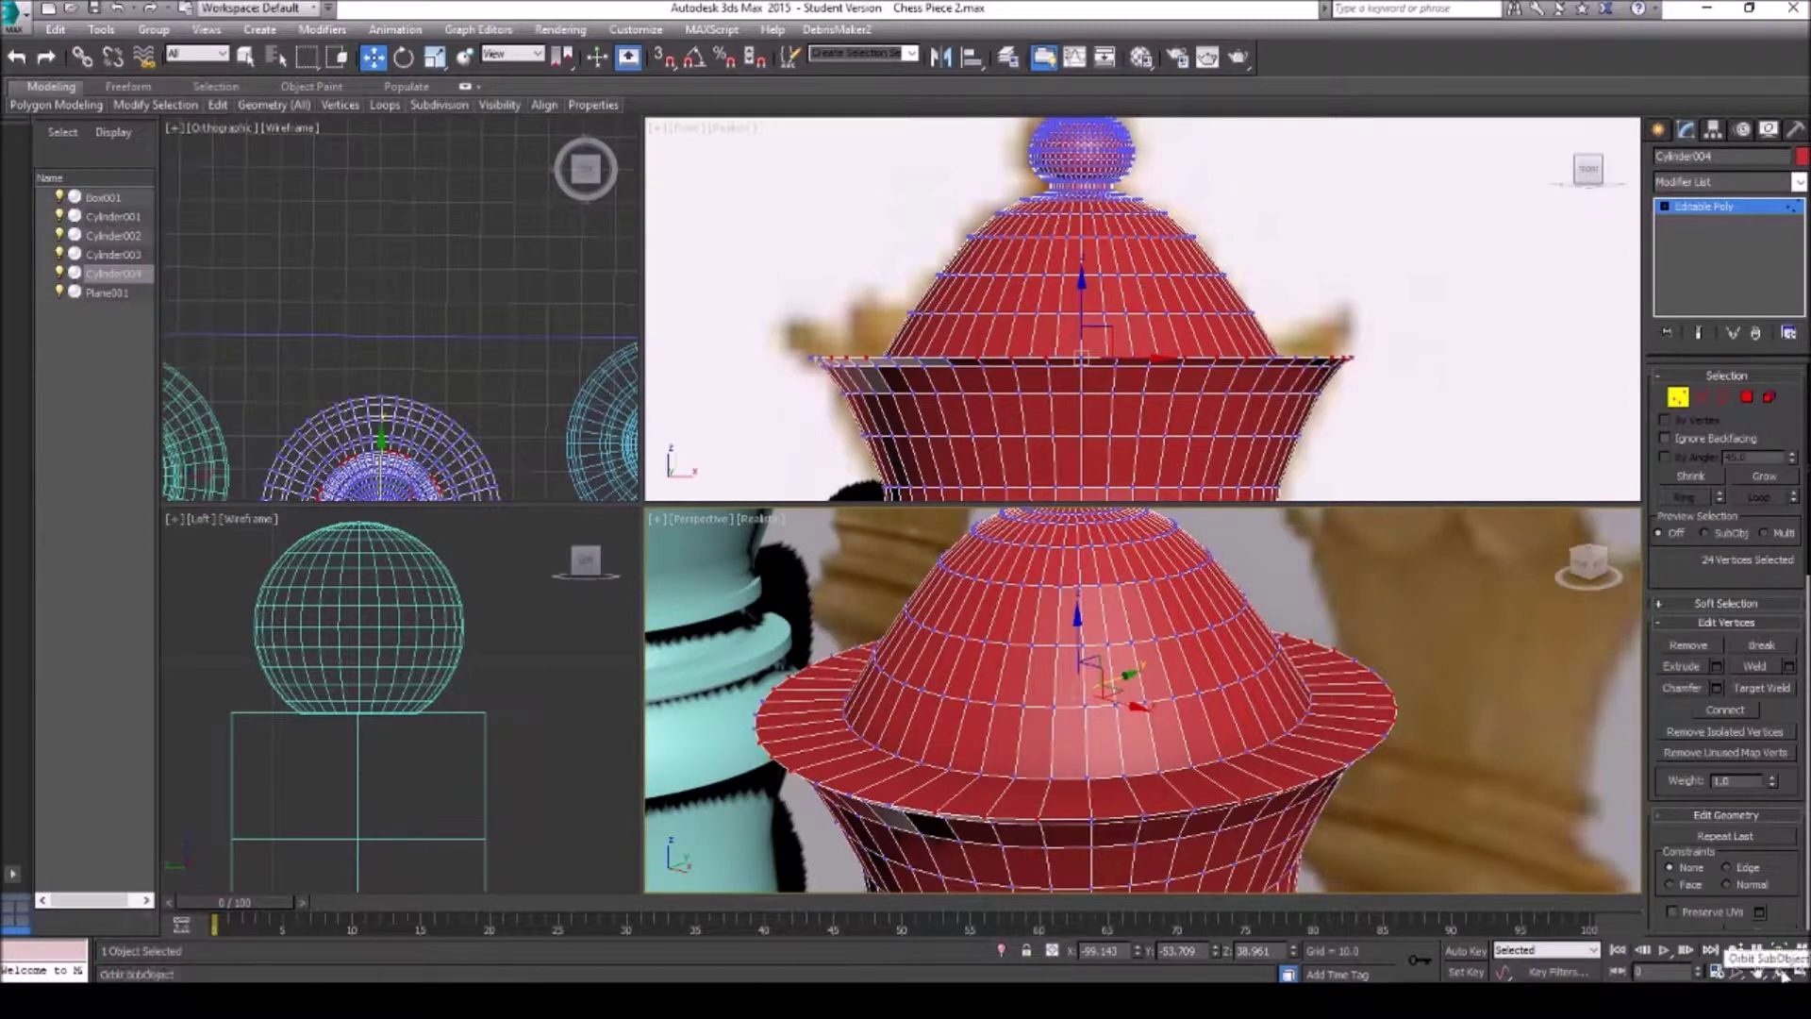
Raise the eight selected rim vertex groups about 2.7 units and scale them outward horizontally to about 109%
{"action": "left_click_drag", "start_coordinate": [1175, 736], "coordinate": [1174, 727]}
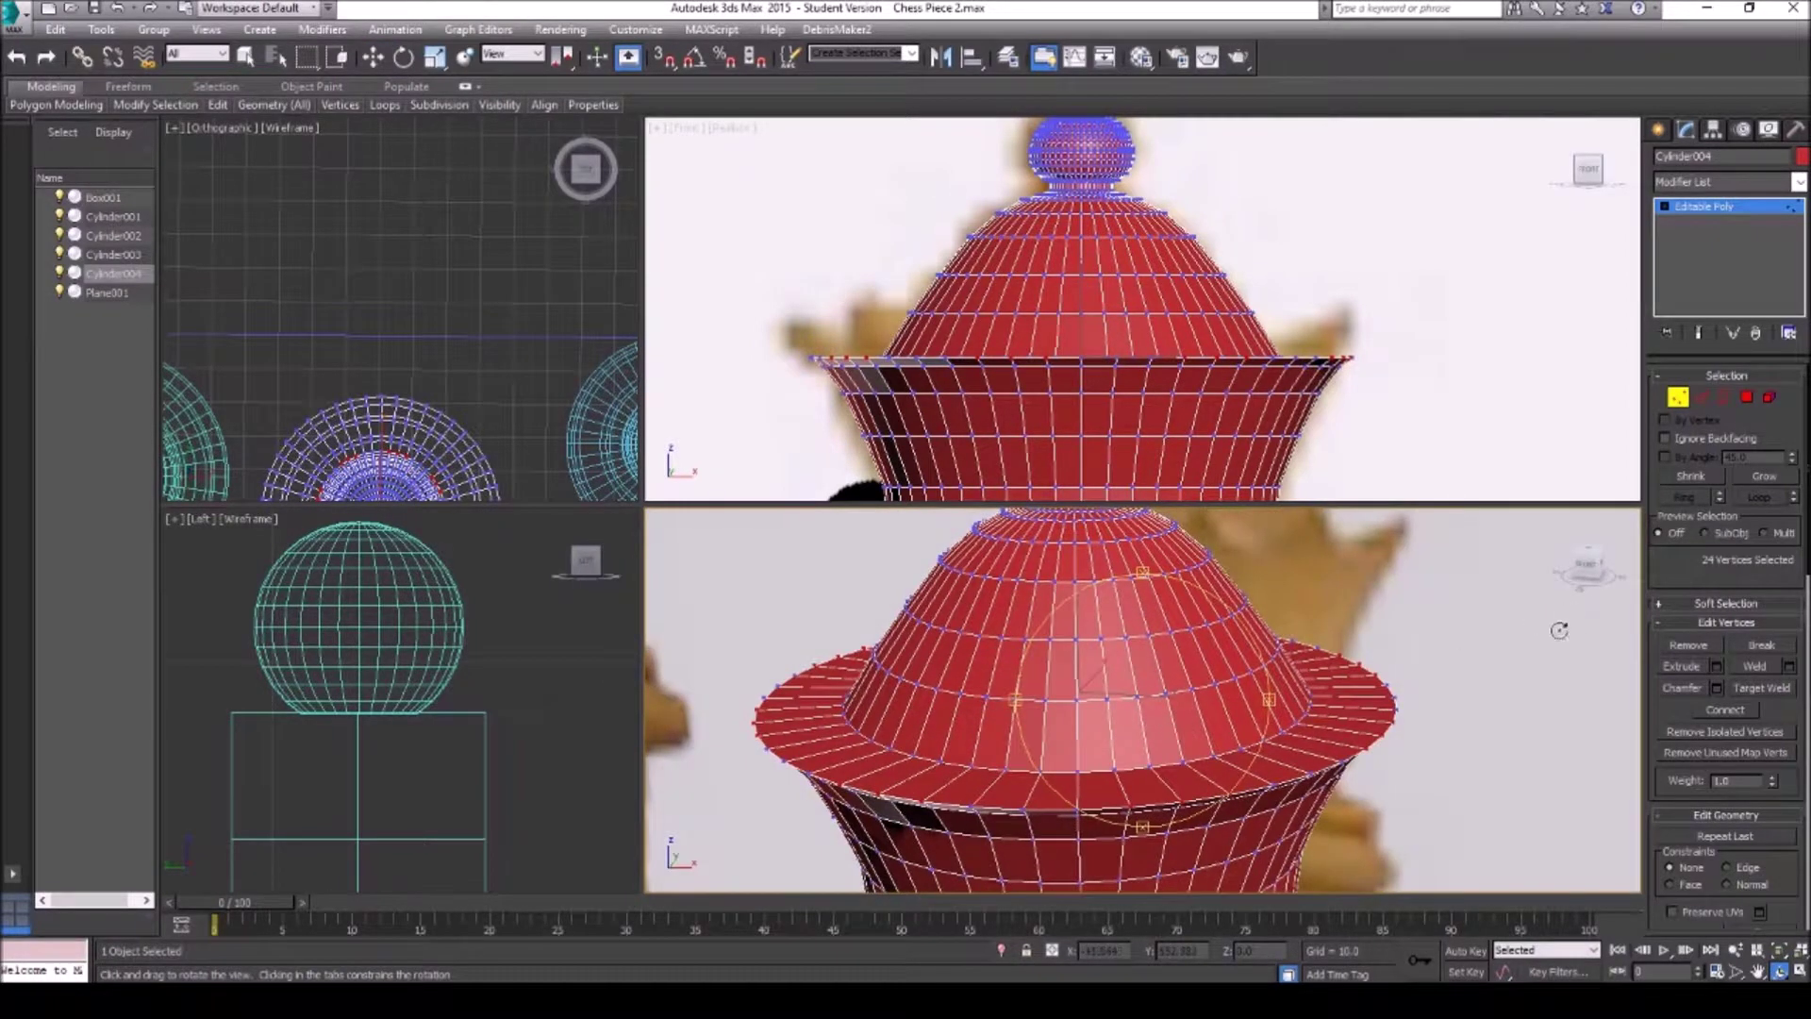
{"action": "right_click", "coordinate": [1245, 650]}
{"action": "left_click_drag", "start_coordinate": [1080, 621], "coordinate": [1073, 582]}
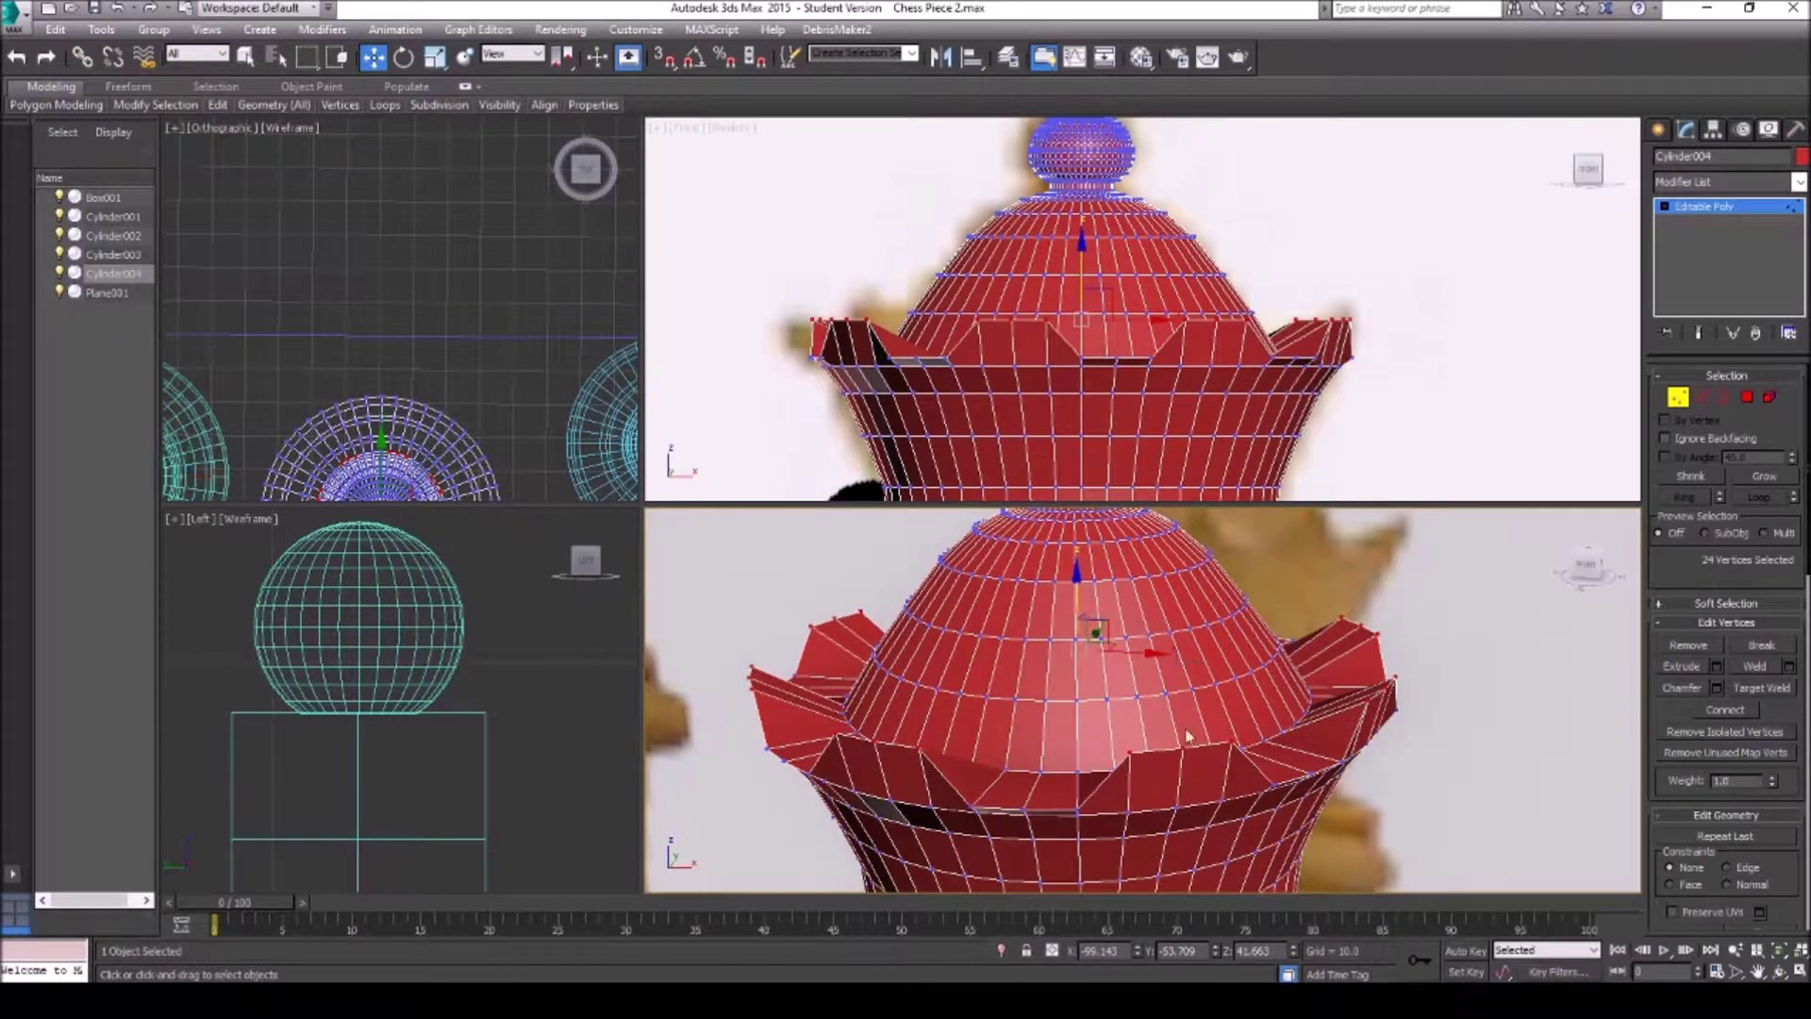
{"action": "right_click", "coordinate": [1159, 743]}
{"action": "left_click", "coordinate": [1197, 787]}
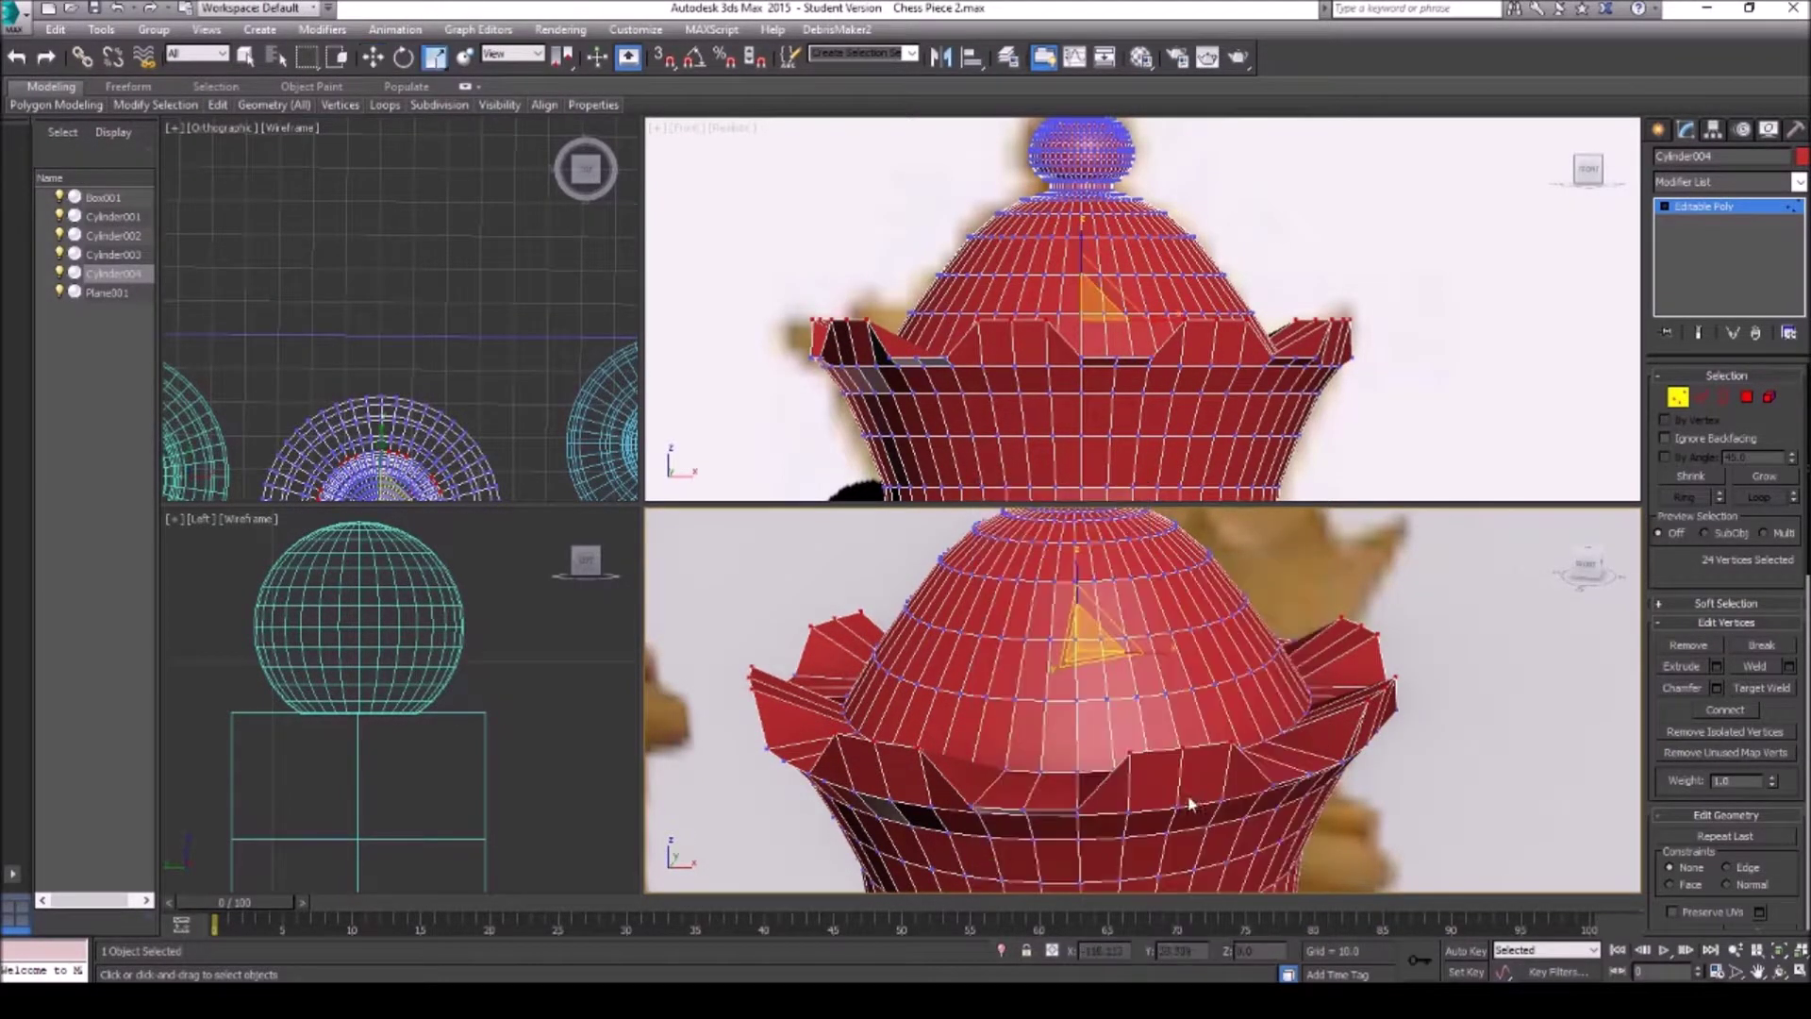
{"action": "left_click_drag", "start_coordinate": [1091, 670], "coordinate": [1096, 664]}
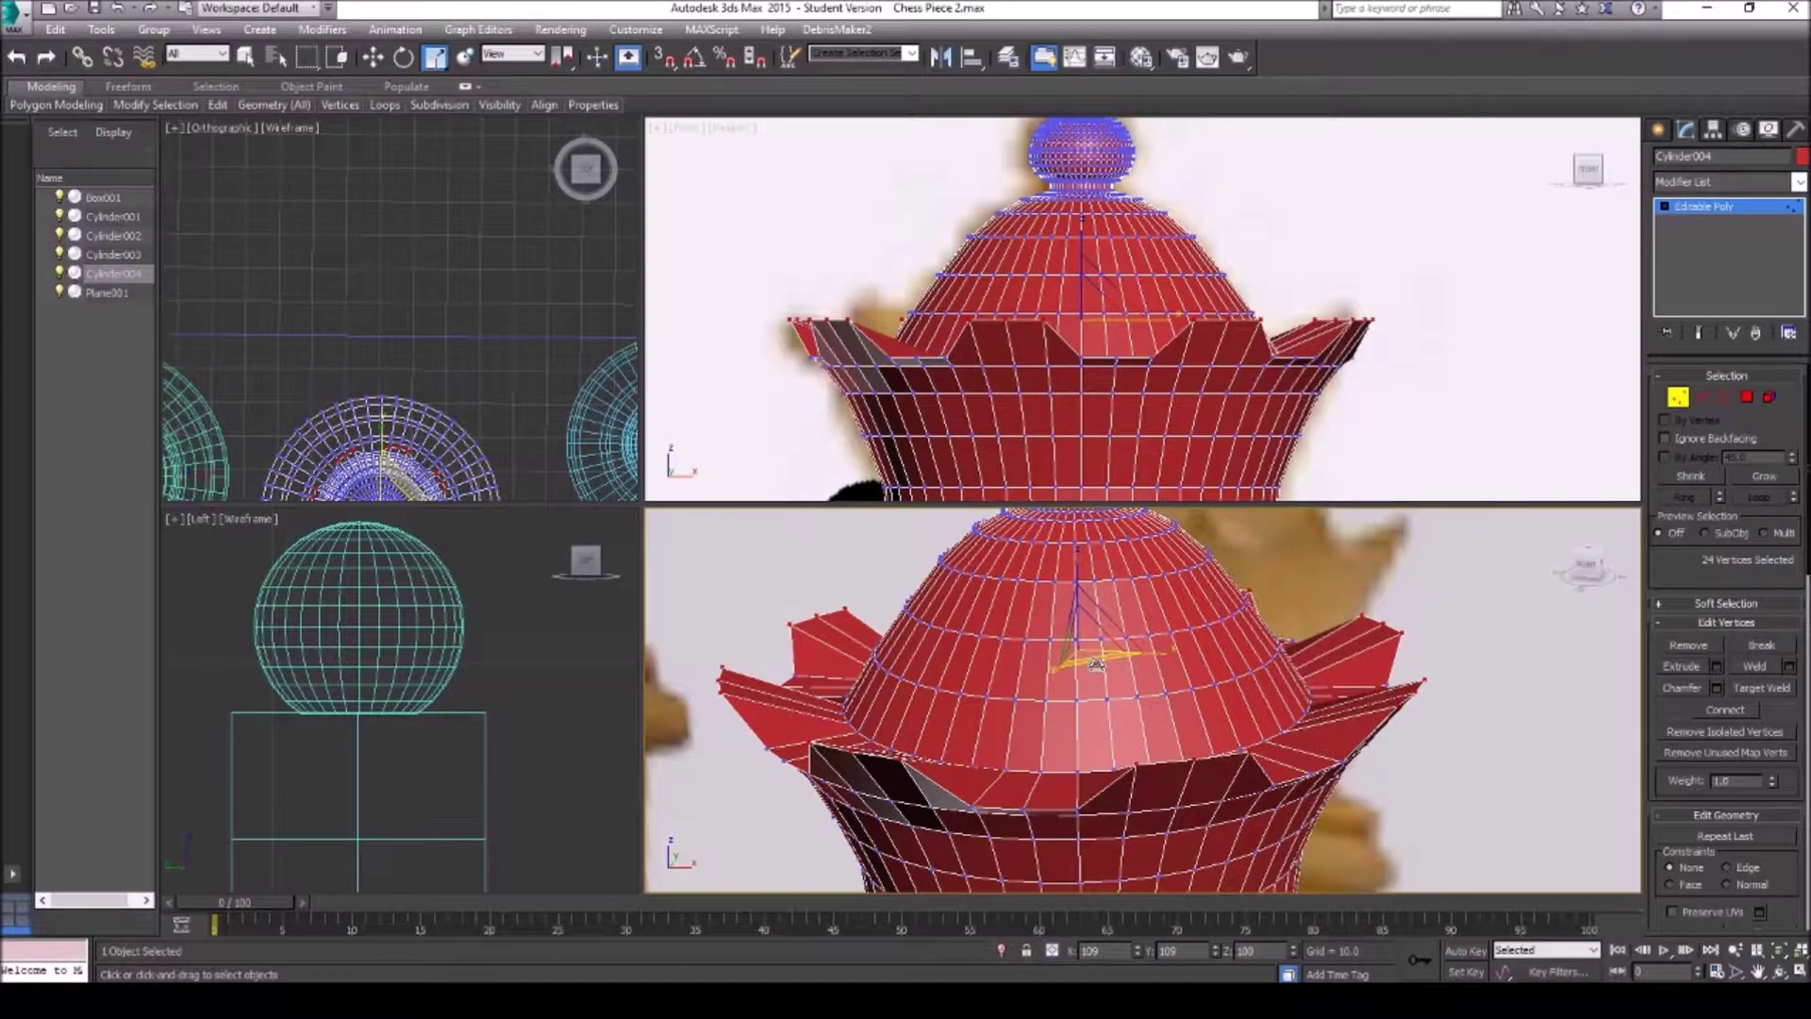
{"action": "left_click_drag", "start_coordinate": [1096, 664], "coordinate": [1096, 664]}
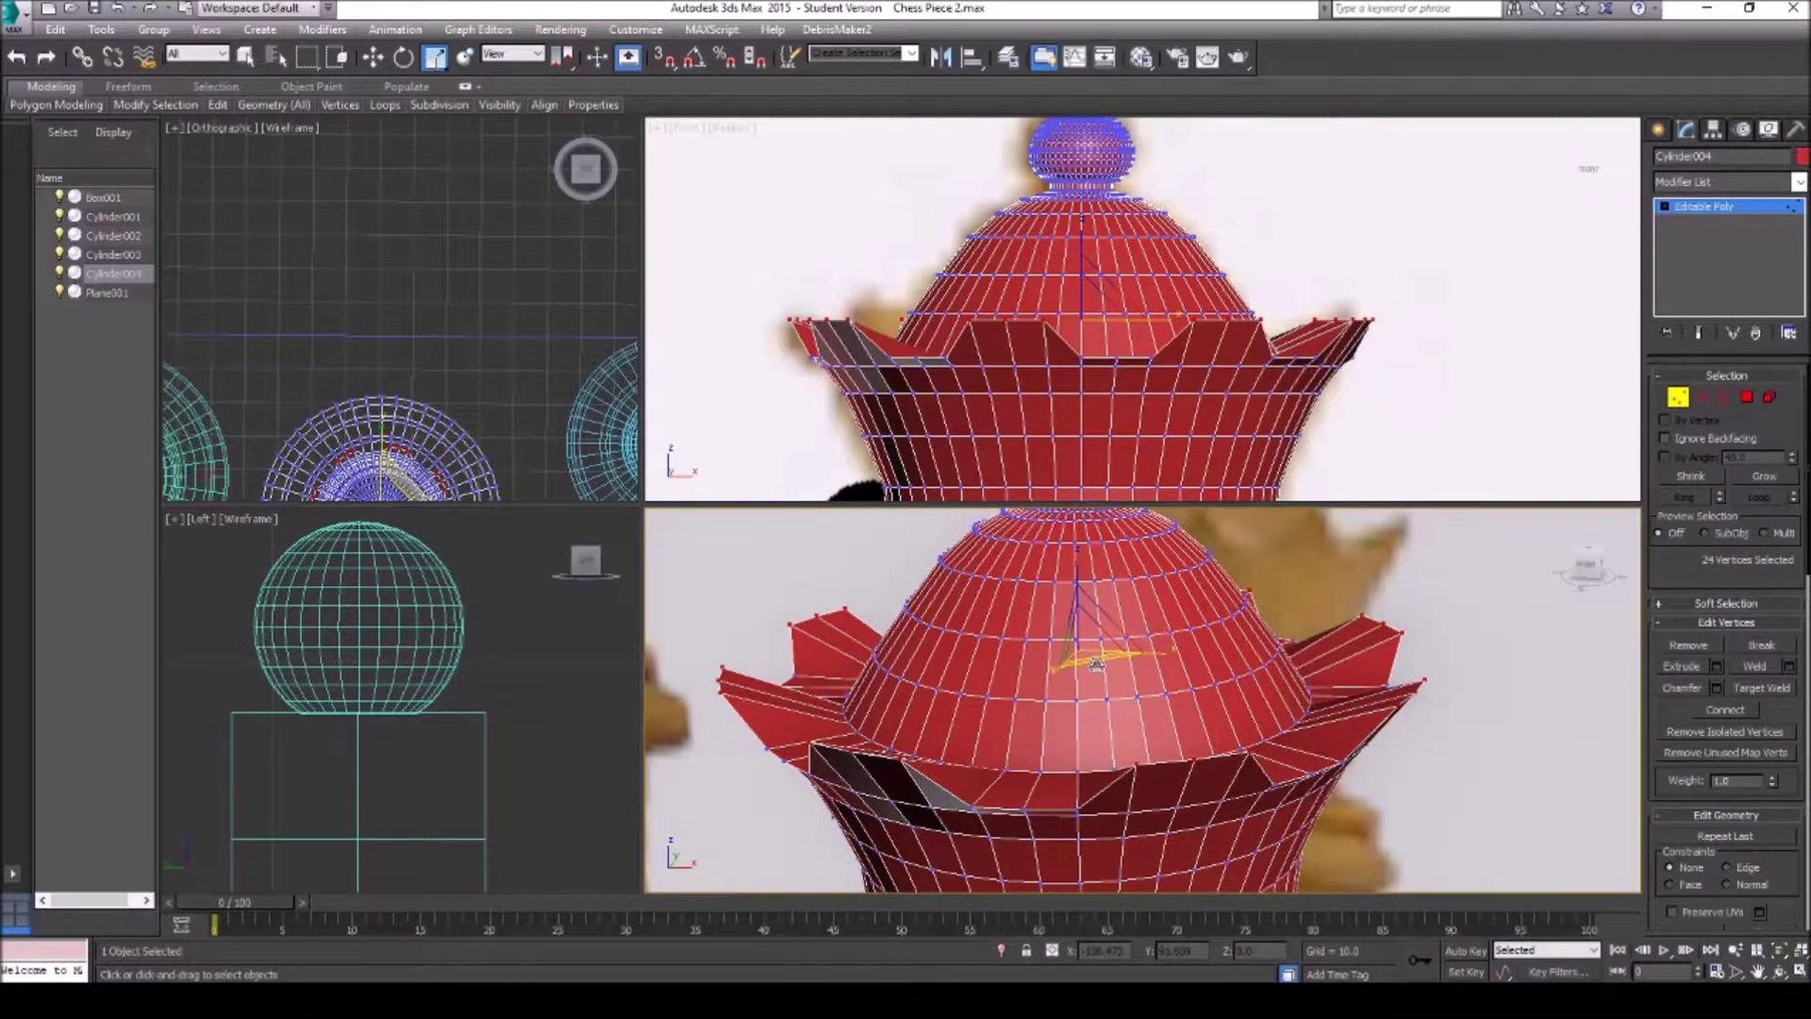
Select only the middle vertex of each of the eight raised groups around the crown rim
{"action": "left_click", "coordinate": [1194, 761]}
{"action": "right_click", "coordinate": [1236, 733]}
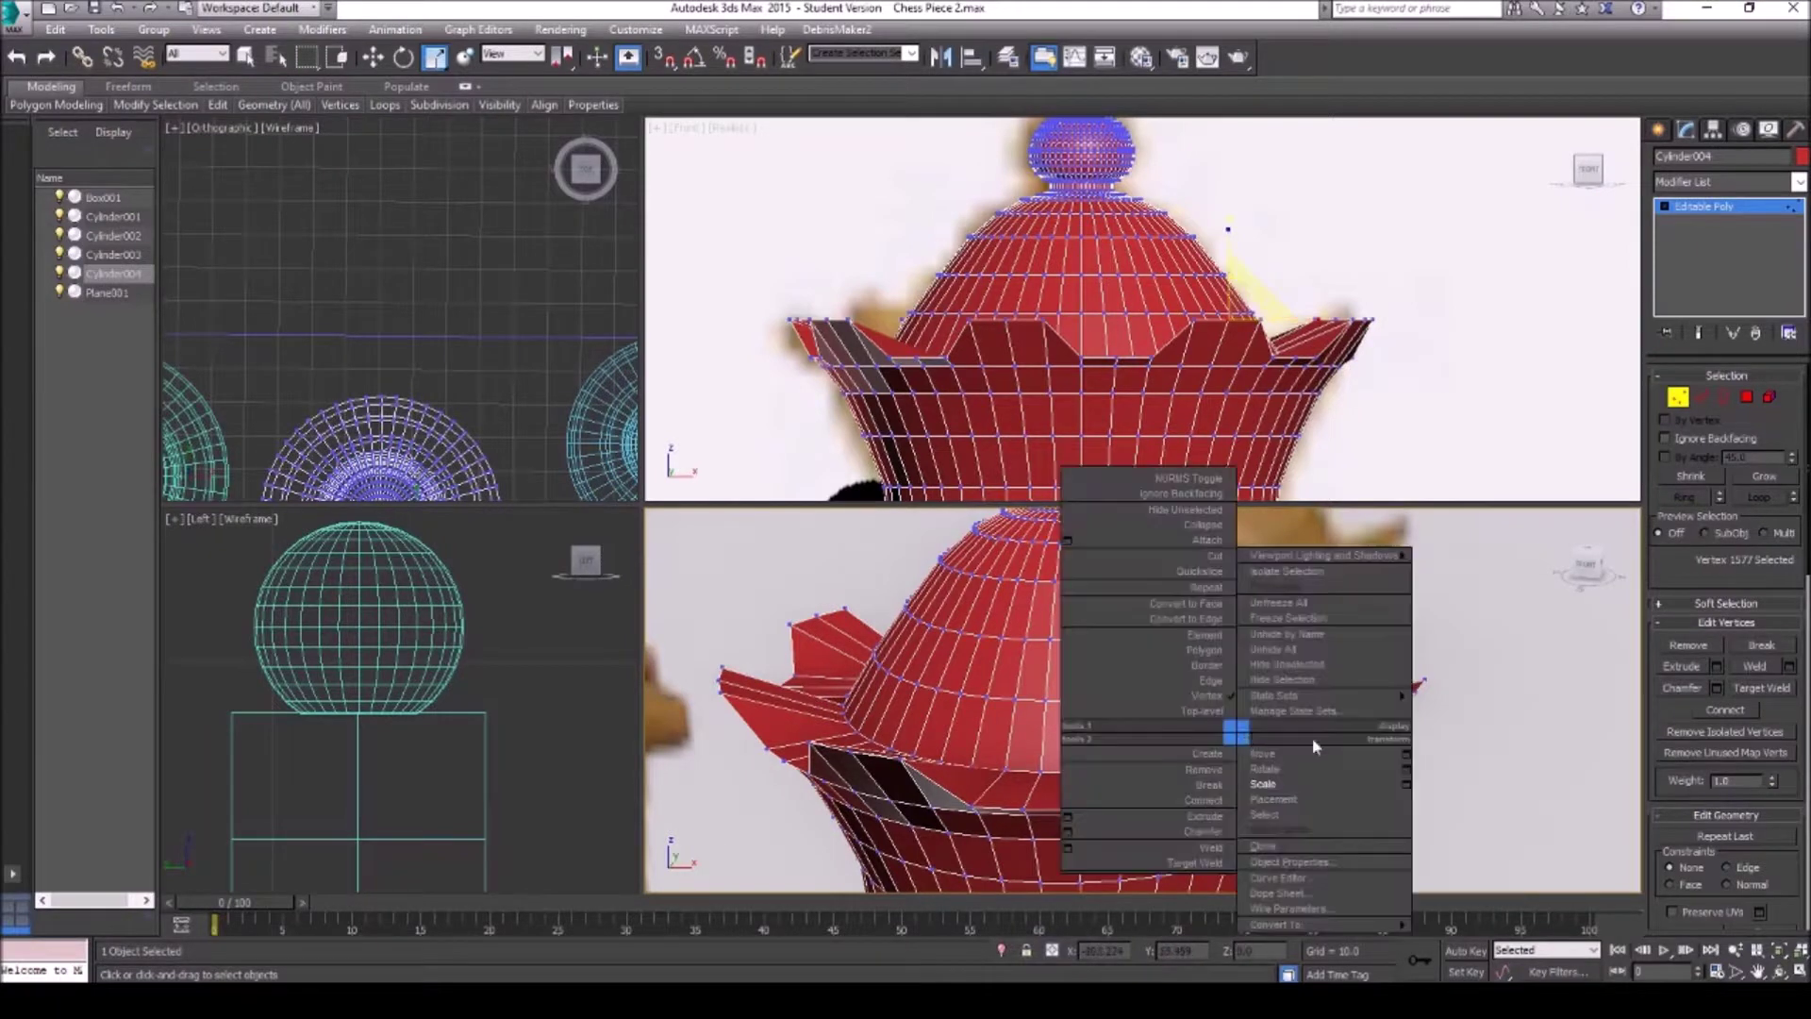
{"action": "left_click", "coordinate": [1271, 817]}
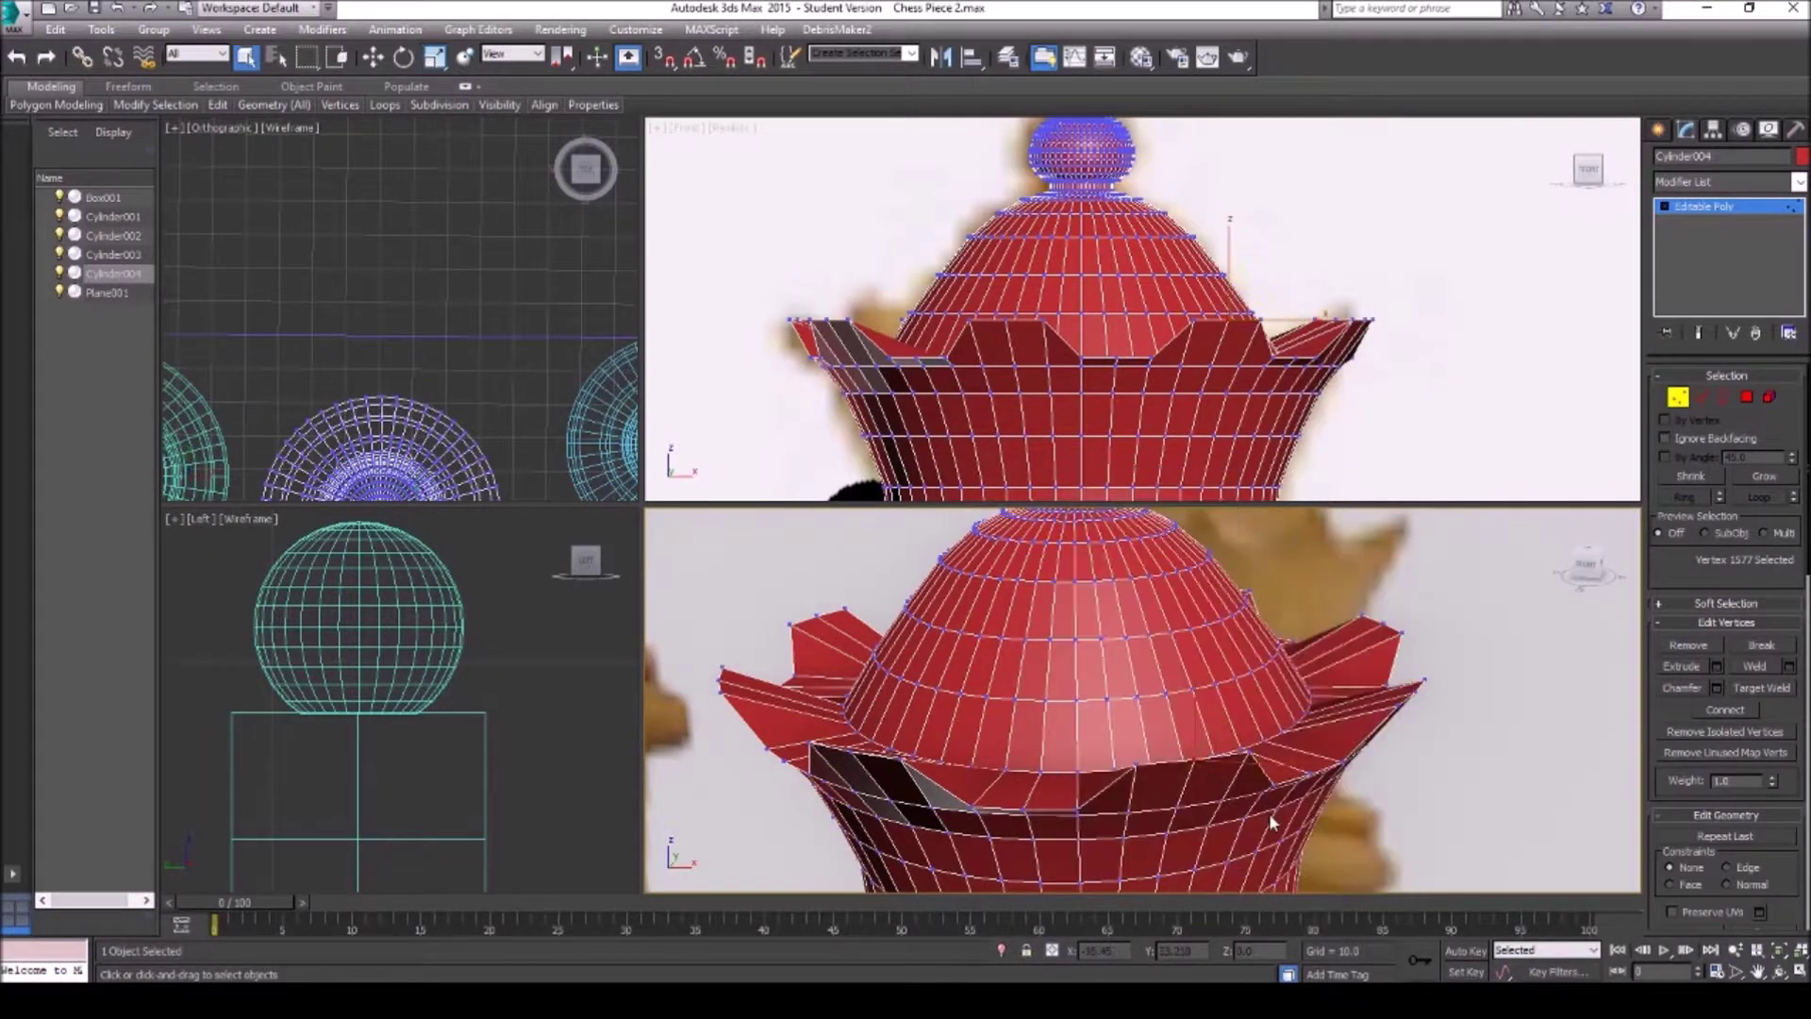
{"action": "left_click", "coordinate": [1417, 690], "text": "ctrl"}
{"action": "left_click", "coordinate": [1382, 625], "text": "ctrl"}
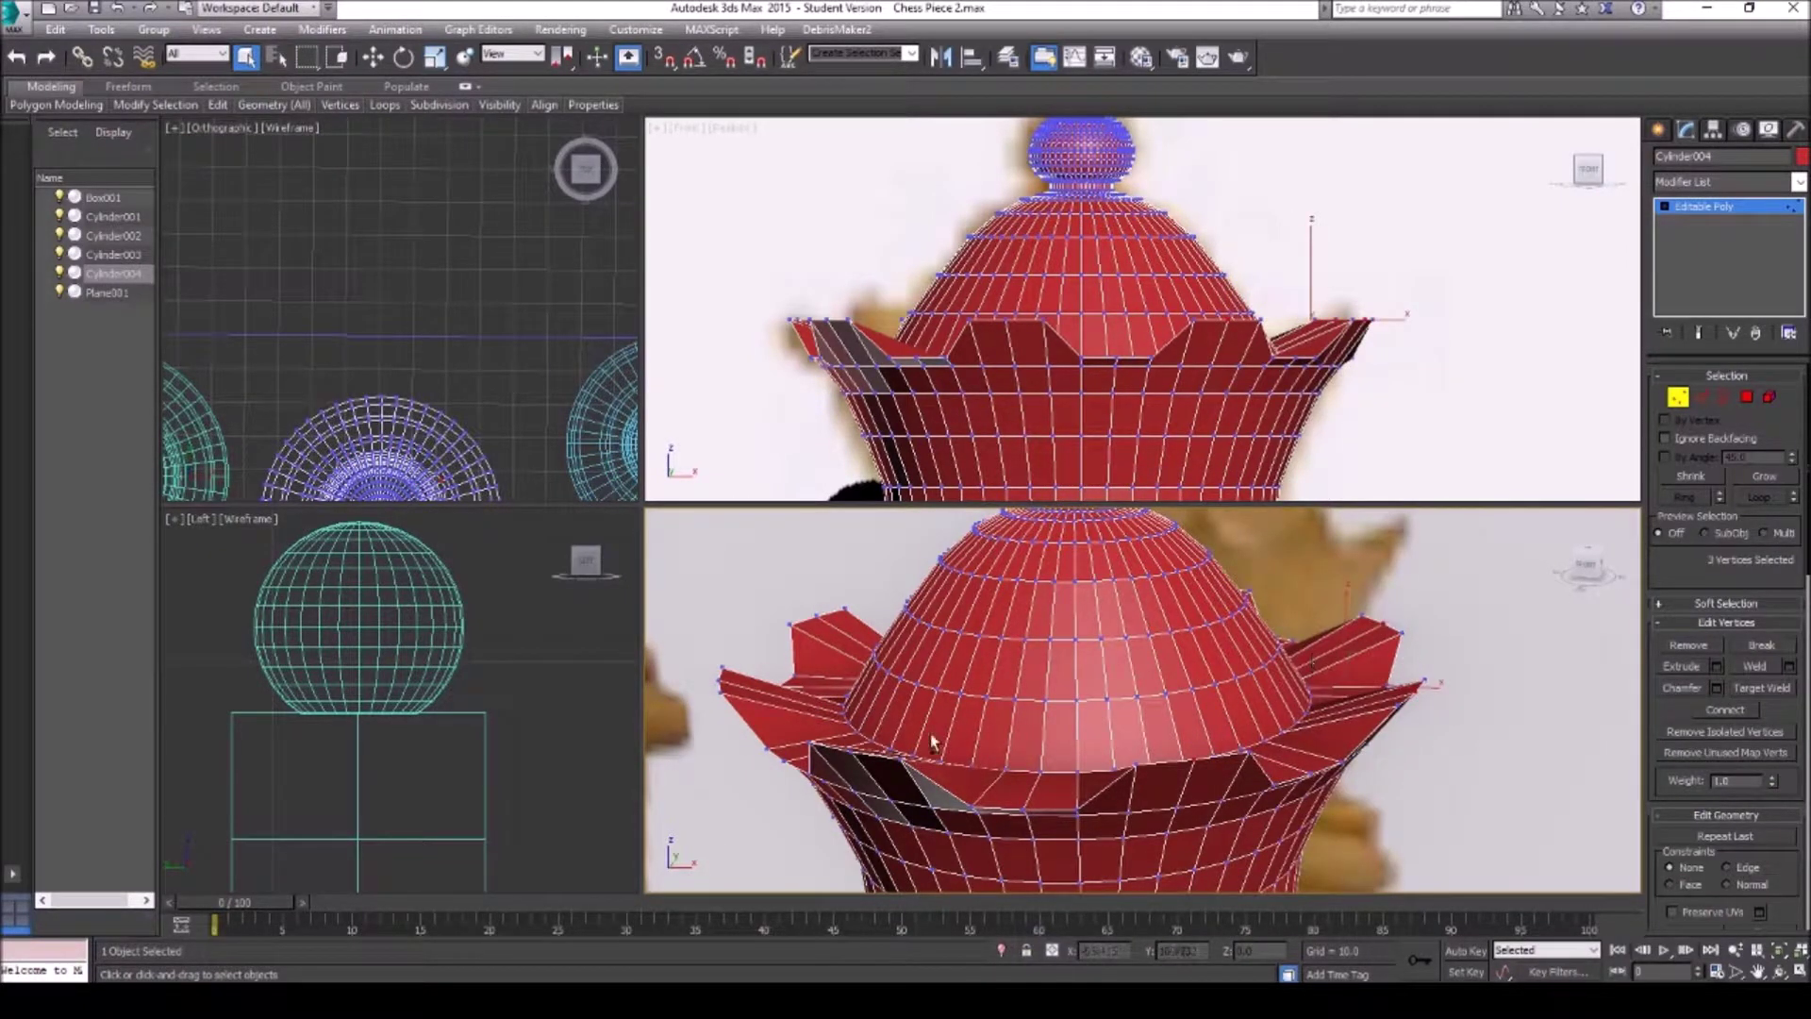
{"action": "left_click", "coordinate": [840, 741], "text": "ctrl"}
{"action": "left_click", "coordinate": [721, 679], "text": "ctrl"}
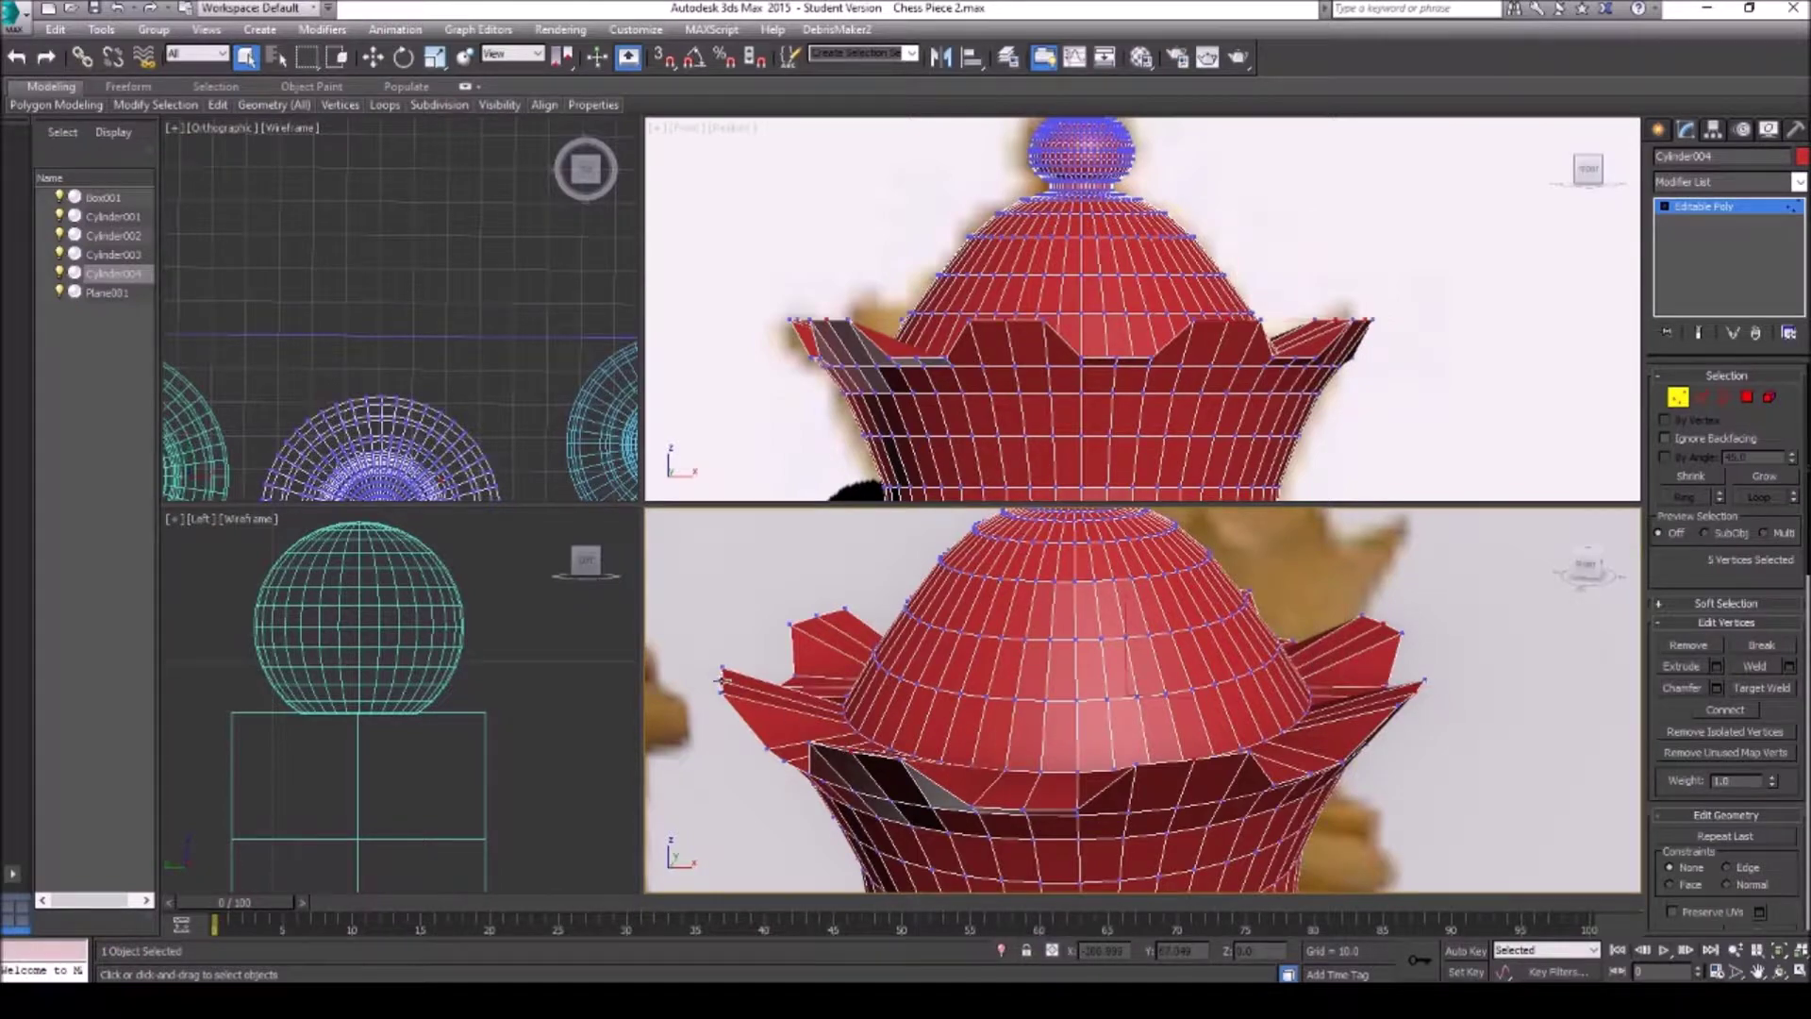
{"action": "left_click", "coordinate": [817, 618], "text": "ctrl"}
{"action": "left_click", "coordinate": [1779, 970]}
{"action": "left_click_drag", "start_coordinate": [1126, 688], "coordinate": [986, 705]}
{"action": "right_click", "coordinate": [1459, 699]}
{"action": "left_click", "coordinate": [1561, 721], "text": "ctrl"}
{"action": "left_click", "coordinate": [1779, 970]}
{"action": "left_click_drag", "start_coordinate": [1219, 700], "coordinate": [1471, 672]}
{"action": "right_click", "coordinate": [1324, 701]}
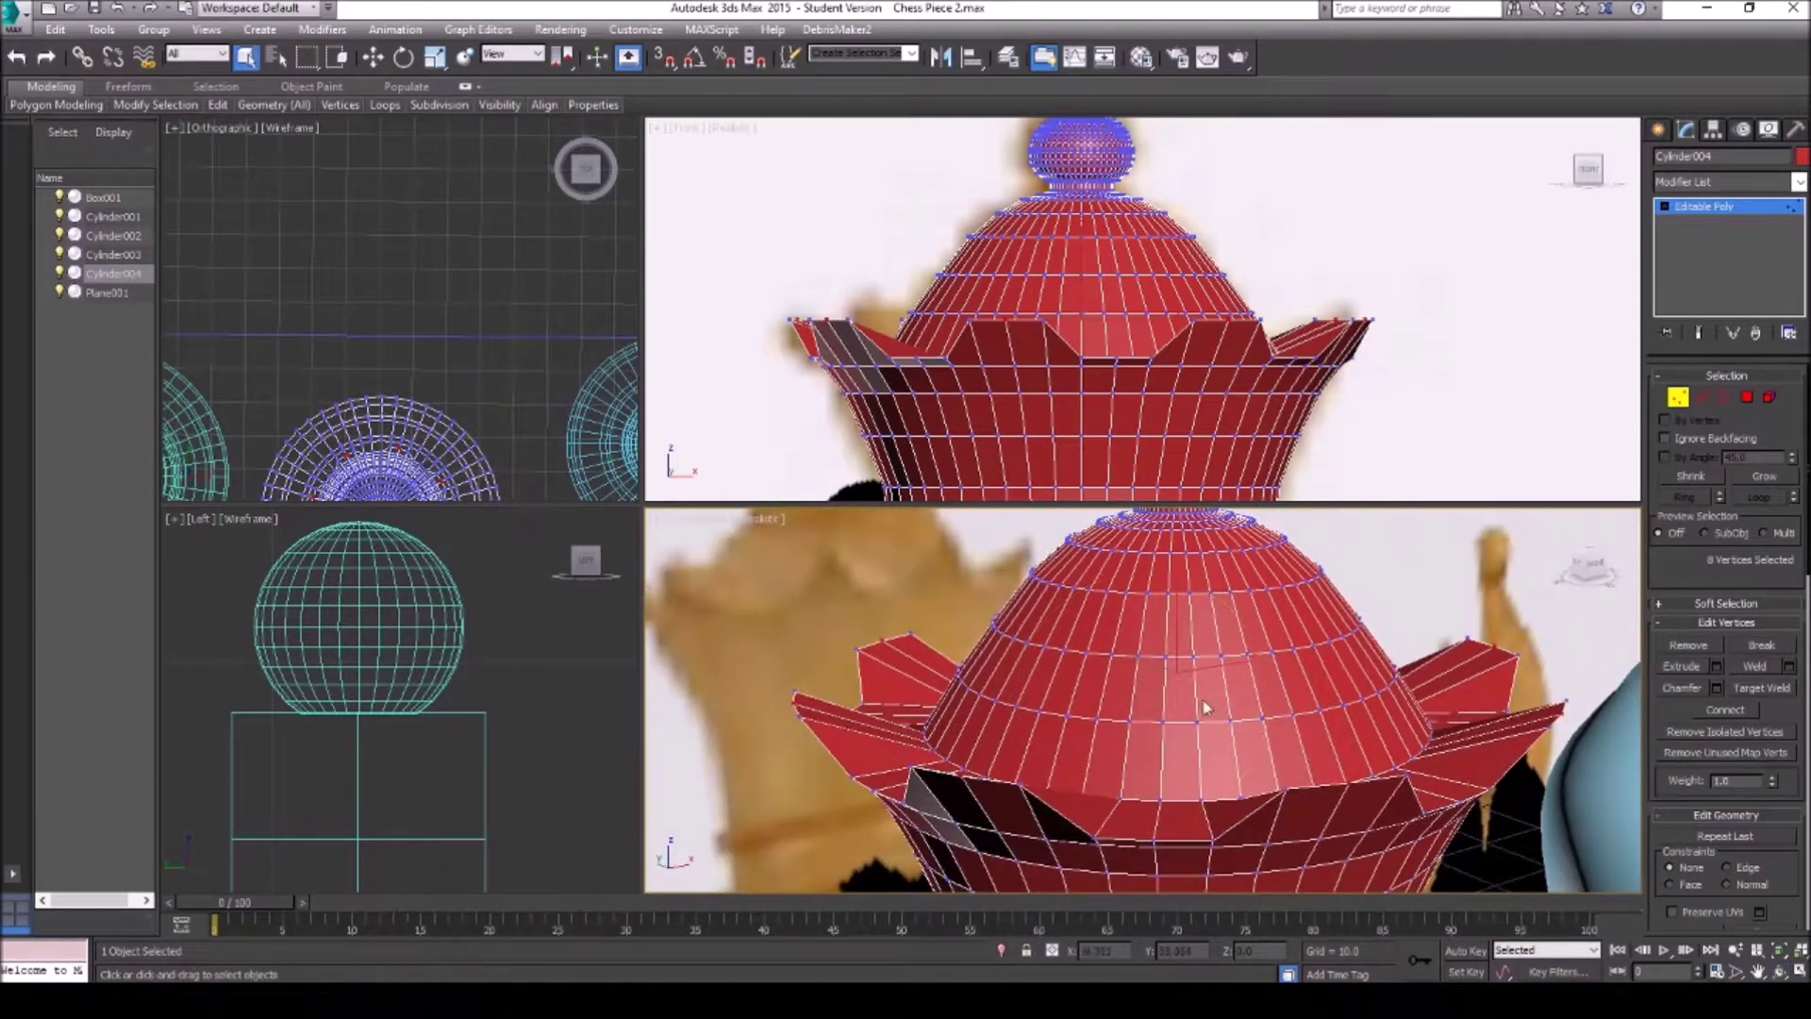
Raise the eight middle vertices about 3.4 units into pointed tips and scale them outward horizontally
{"action": "right_click", "coordinate": [1246, 699]}
{"action": "left_click", "coordinate": [1289, 718]}
{"action": "key", "text": "w"}
{"action": "left_click_drag", "start_coordinate": [1179, 611], "coordinate": [1192, 575]}
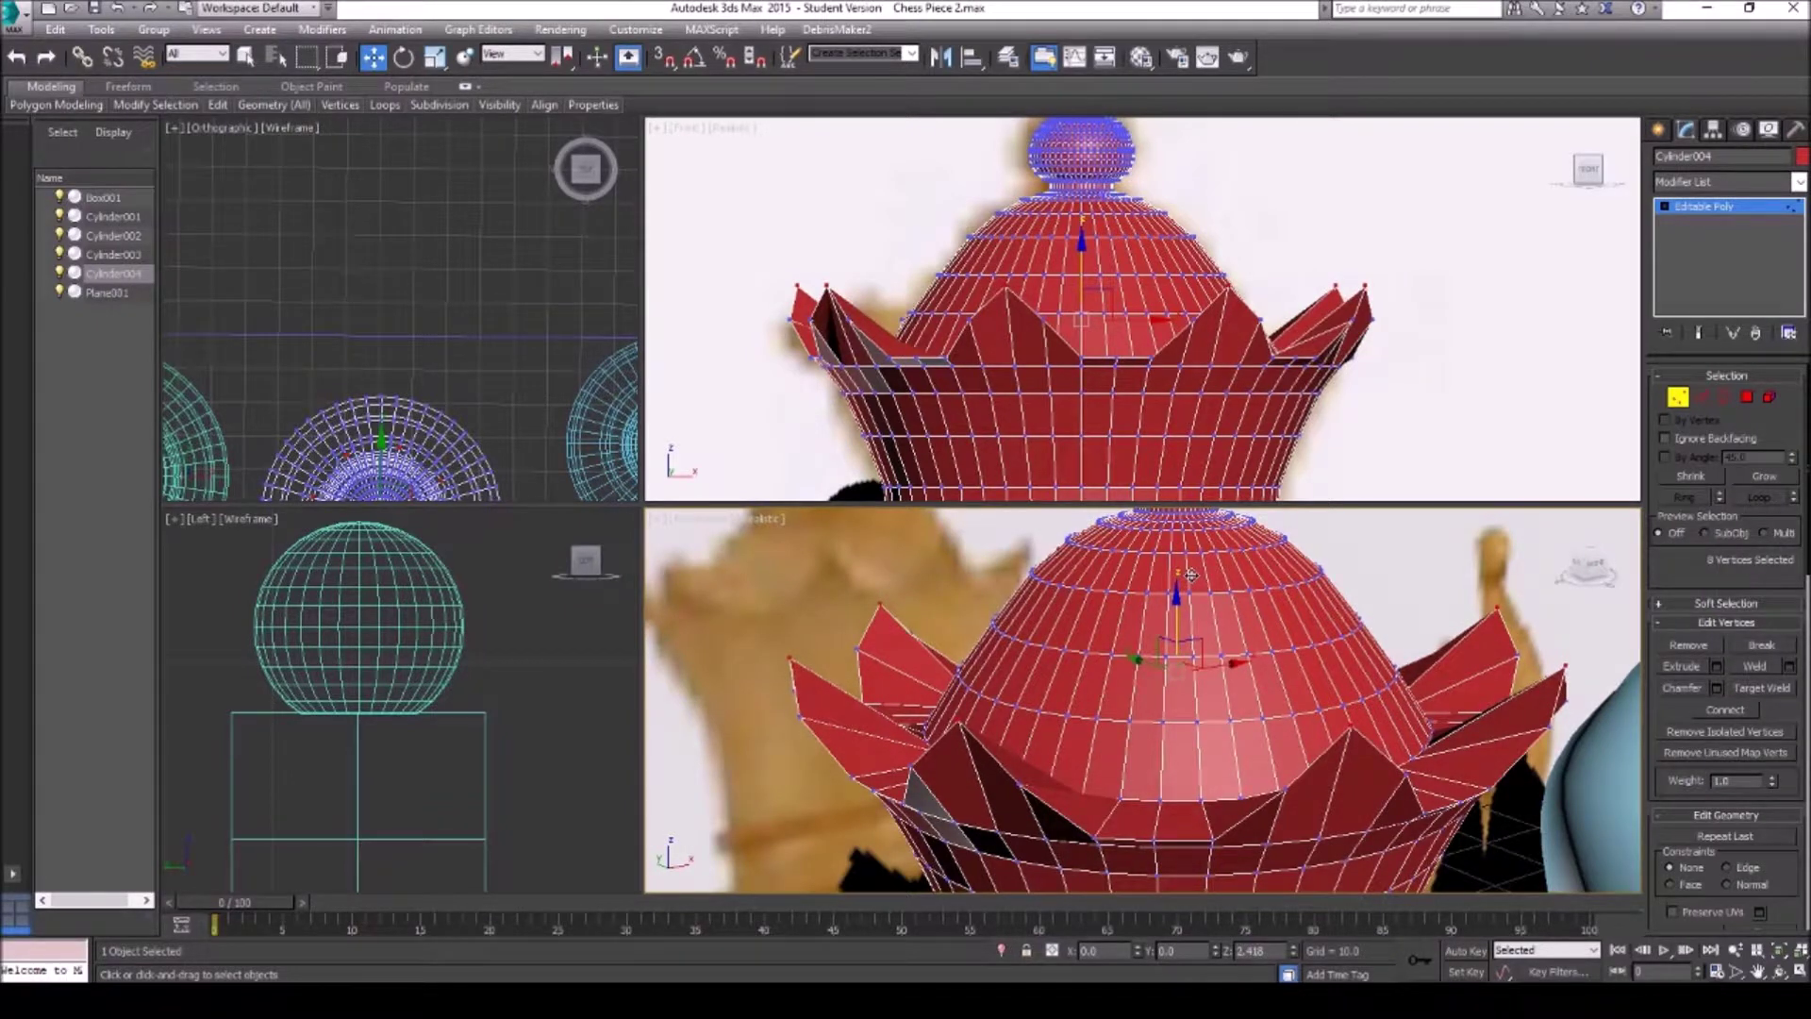
{"action": "right_click", "coordinate": [1275, 706]}
{"action": "left_click", "coordinate": [1321, 752]}
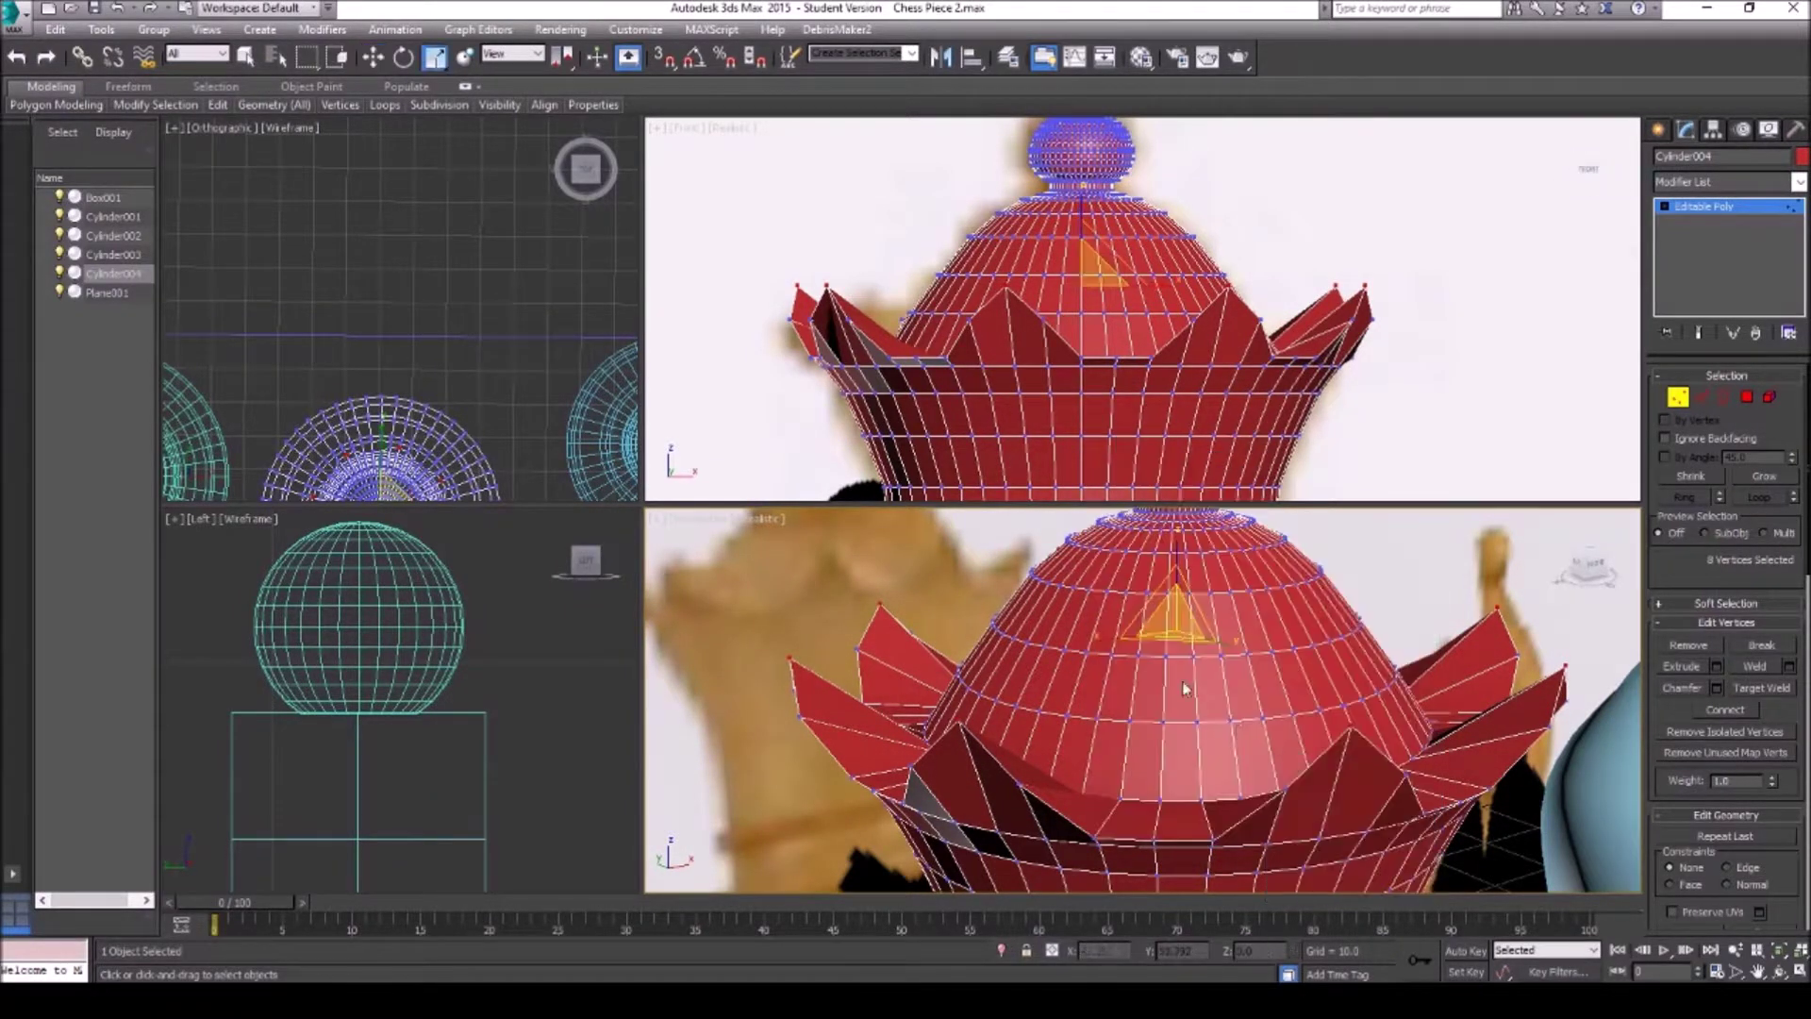
{"action": "left_click_drag", "start_coordinate": [1170, 644], "coordinate": [1169, 647]}
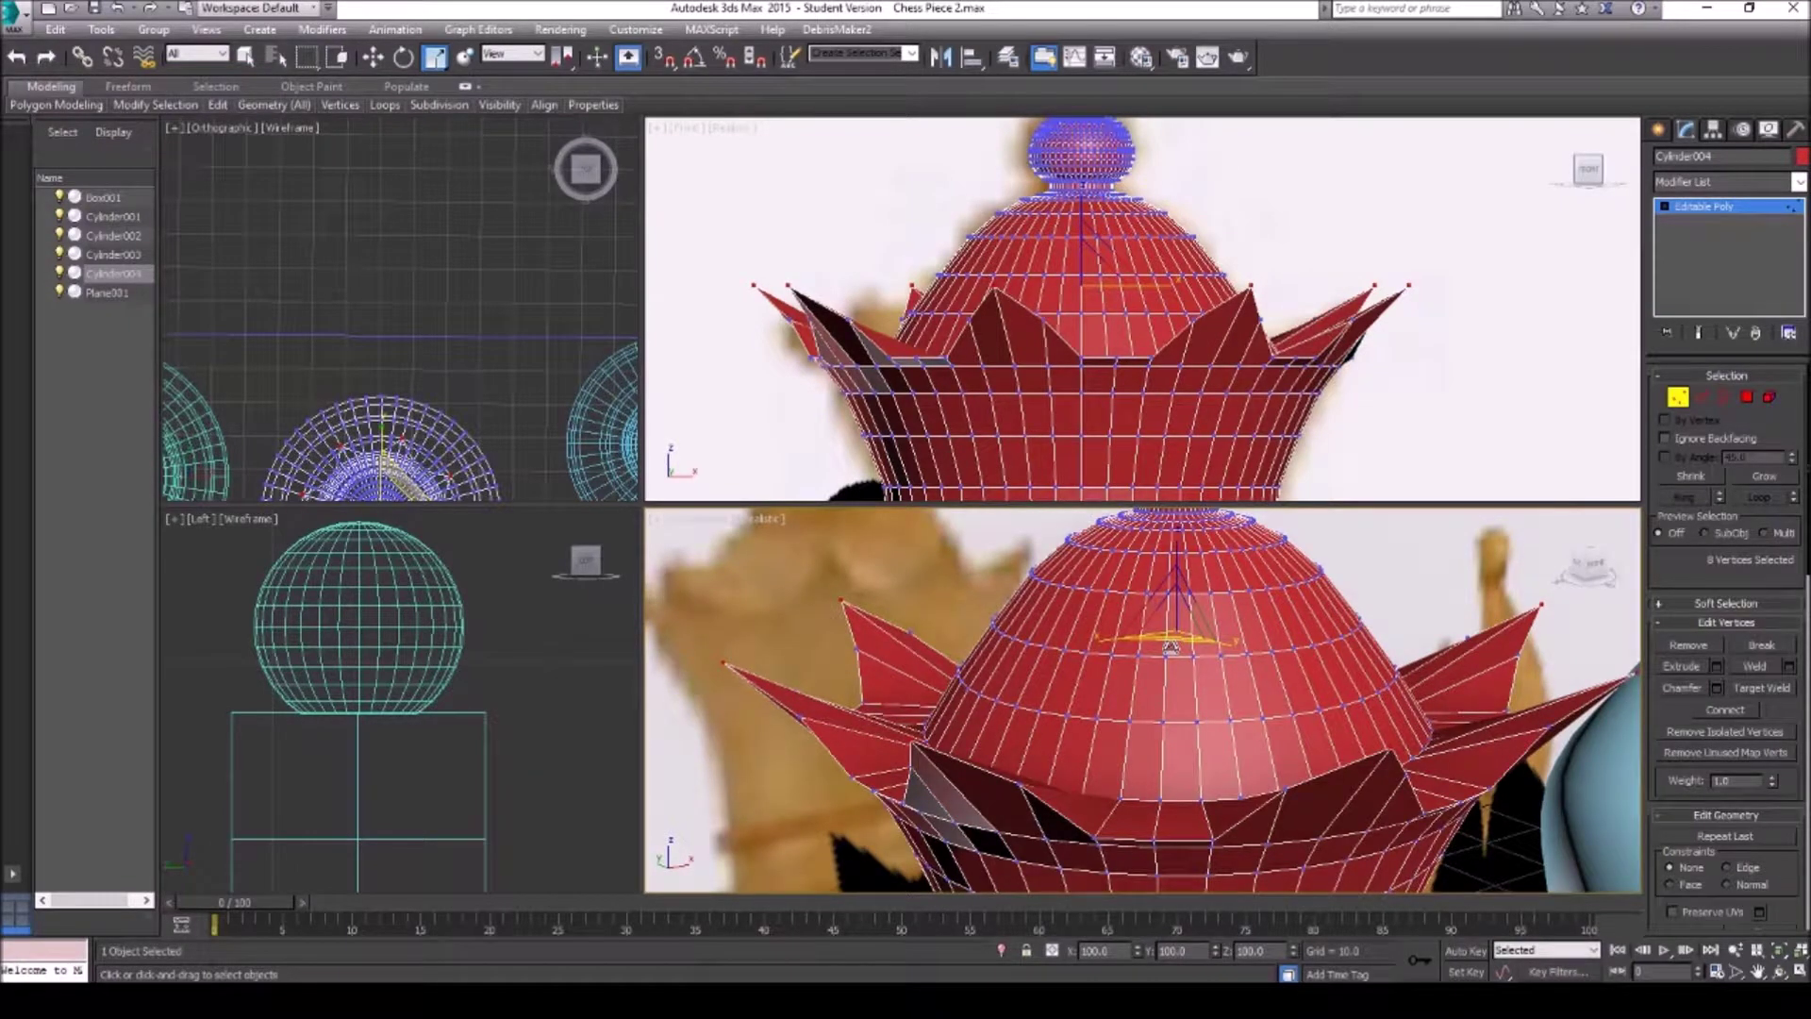
Scale the eight crown tip vertices inward horizontally to about 97%
{"action": "left_click", "coordinate": [1778, 973]}
{"action": "left_click_drag", "start_coordinate": [1175, 706], "coordinate": [1361, 725]}
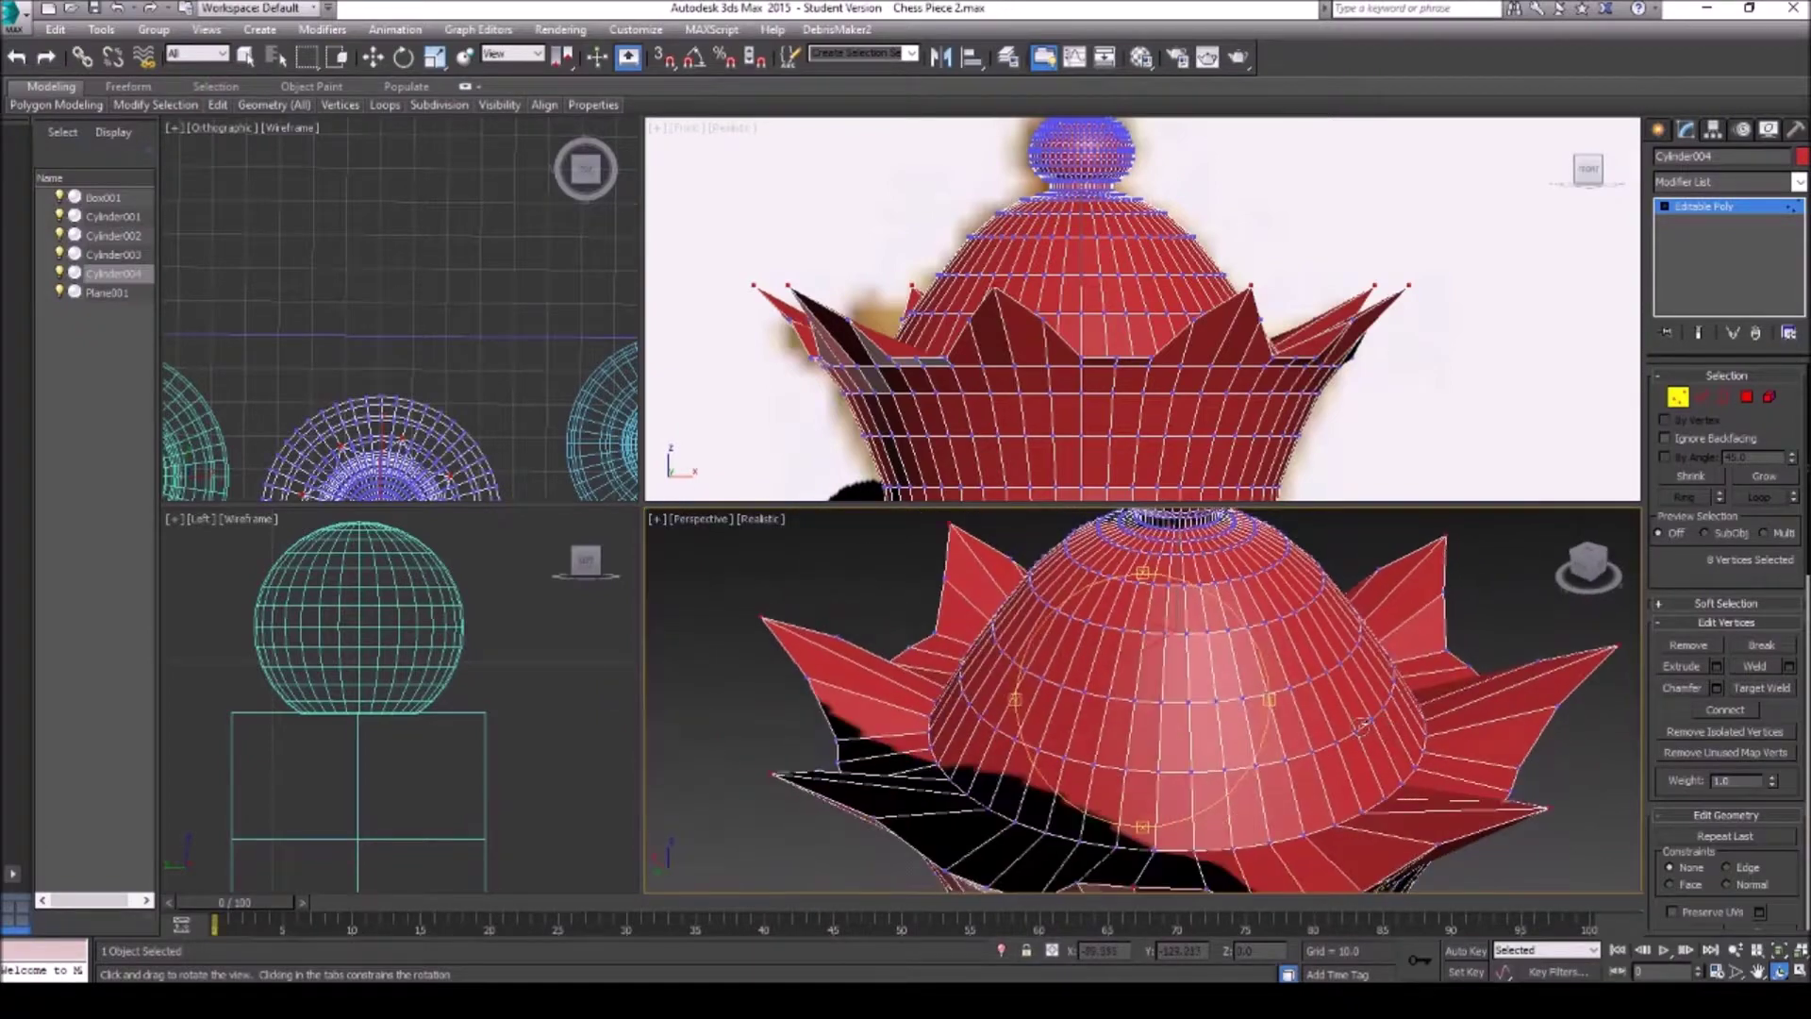
{"action": "scroll", "coordinate": [1361, 726], "scroll_direction": "down", "scroll_amount": 4}
{"action": "mouse_move", "coordinate": [1197, 717]}
{"action": "left_mouse_down"}
{"action": "mouse_move", "coordinate": [1172, 726]}
{"action": "mouse_move", "coordinate": [1038, 585]}
{"action": "mouse_move", "coordinate": [1101, 651]}
{"action": "mouse_move", "coordinate": [1217, 677]}
{"action": "mouse_move", "coordinate": [1179, 679]}
{"action": "mouse_move", "coordinate": [1225, 691]}
{"action": "mouse_move", "coordinate": [1265, 753]}
{"action": "mouse_move", "coordinate": [1227, 722]}
{"action": "left_mouse_up"}
{"action": "right_click", "coordinate": [1276, 720]}
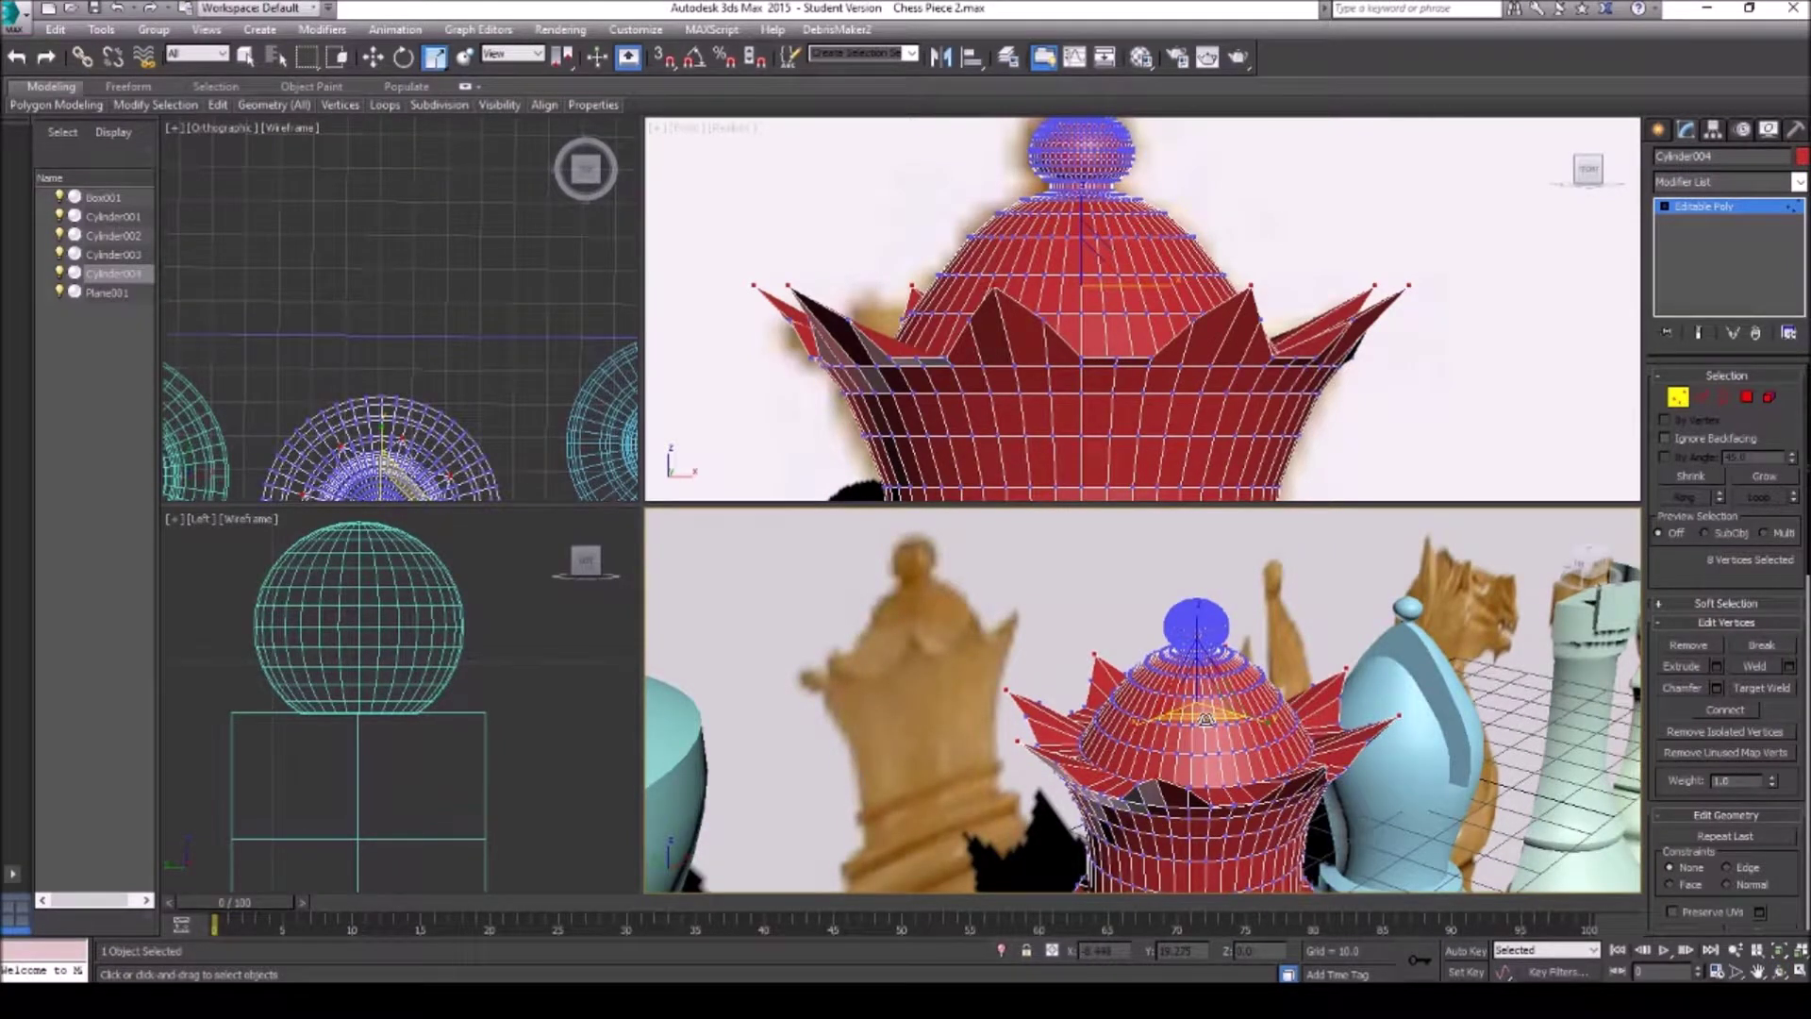
{"action": "left_click_drag", "start_coordinate": [1205, 720], "coordinate": [1205, 720]}
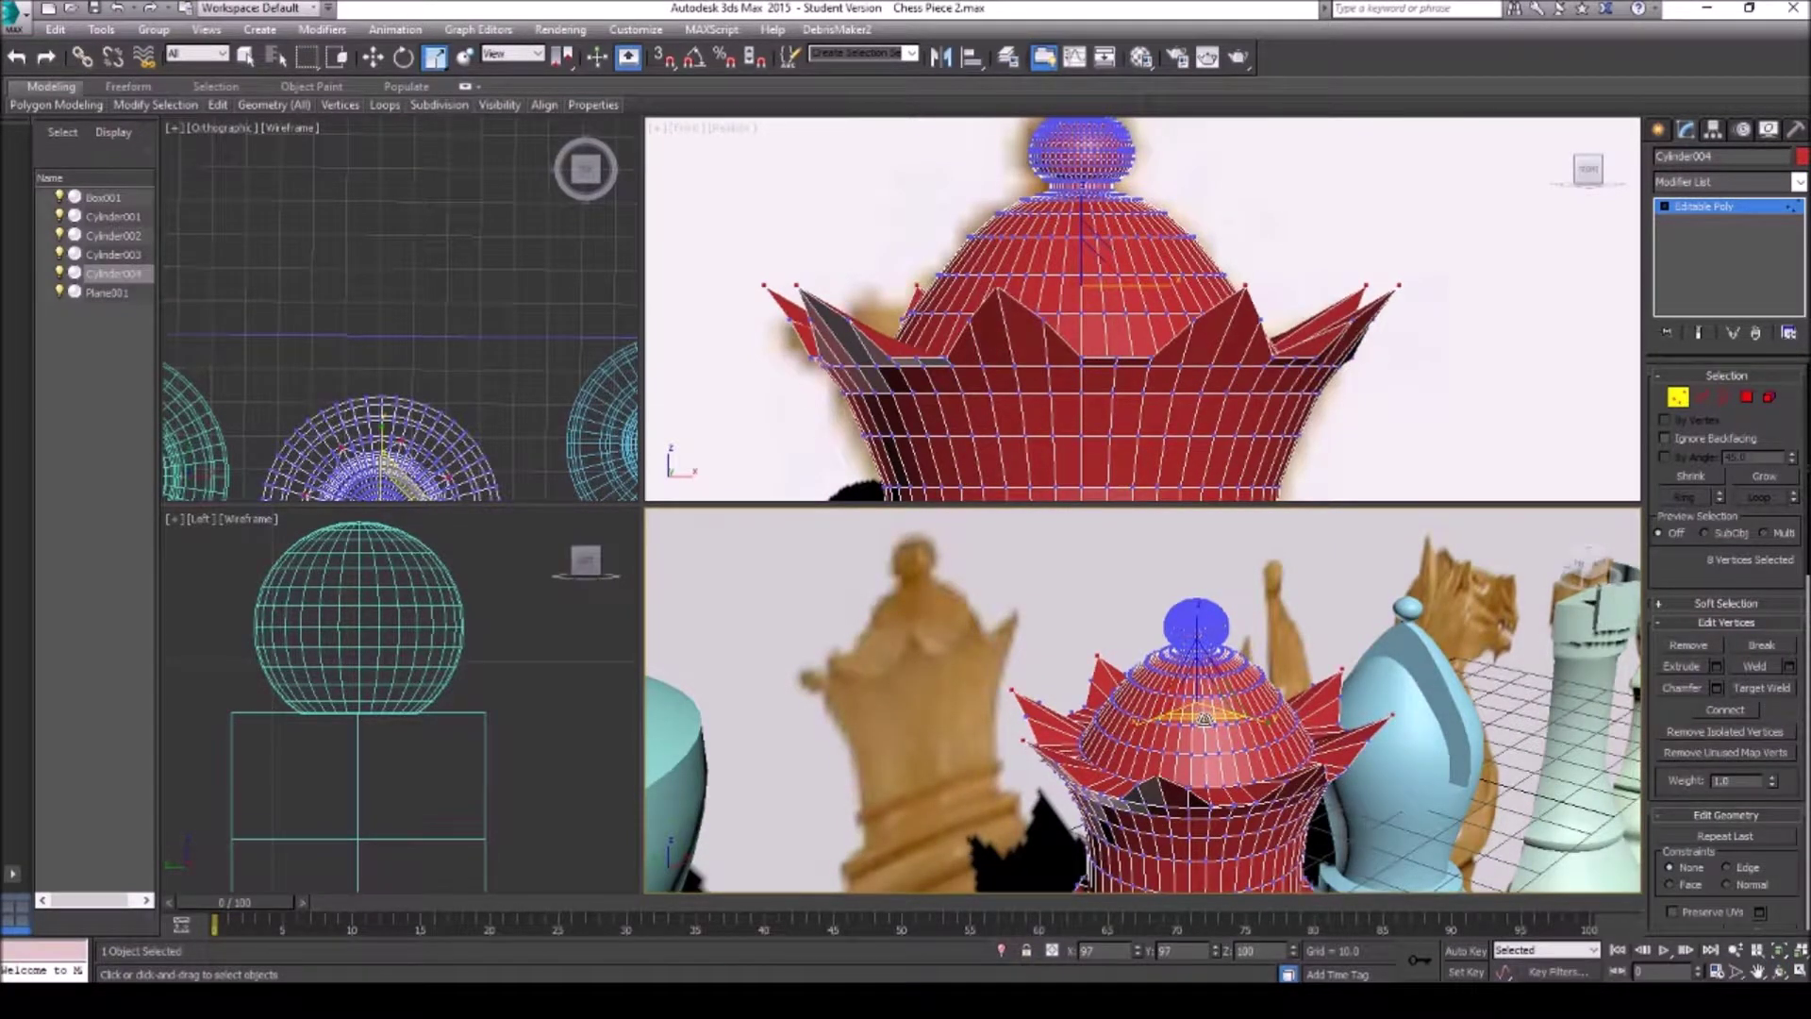
Lower the eight crown tip vertices slightly and scale them inward horizontally to about 92%
{"action": "right_click", "coordinate": [1307, 708]}
{"action": "left_click", "coordinate": [1319, 724]}
{"action": "left_click_drag", "start_coordinate": [1197, 642], "coordinate": [1197, 649]}
{"action": "right_click", "coordinate": [1247, 759]}
{"action": "left_click", "coordinate": [1274, 800]}
{"action": "left_click_drag", "start_coordinate": [1197, 722], "coordinate": [1196, 719]}
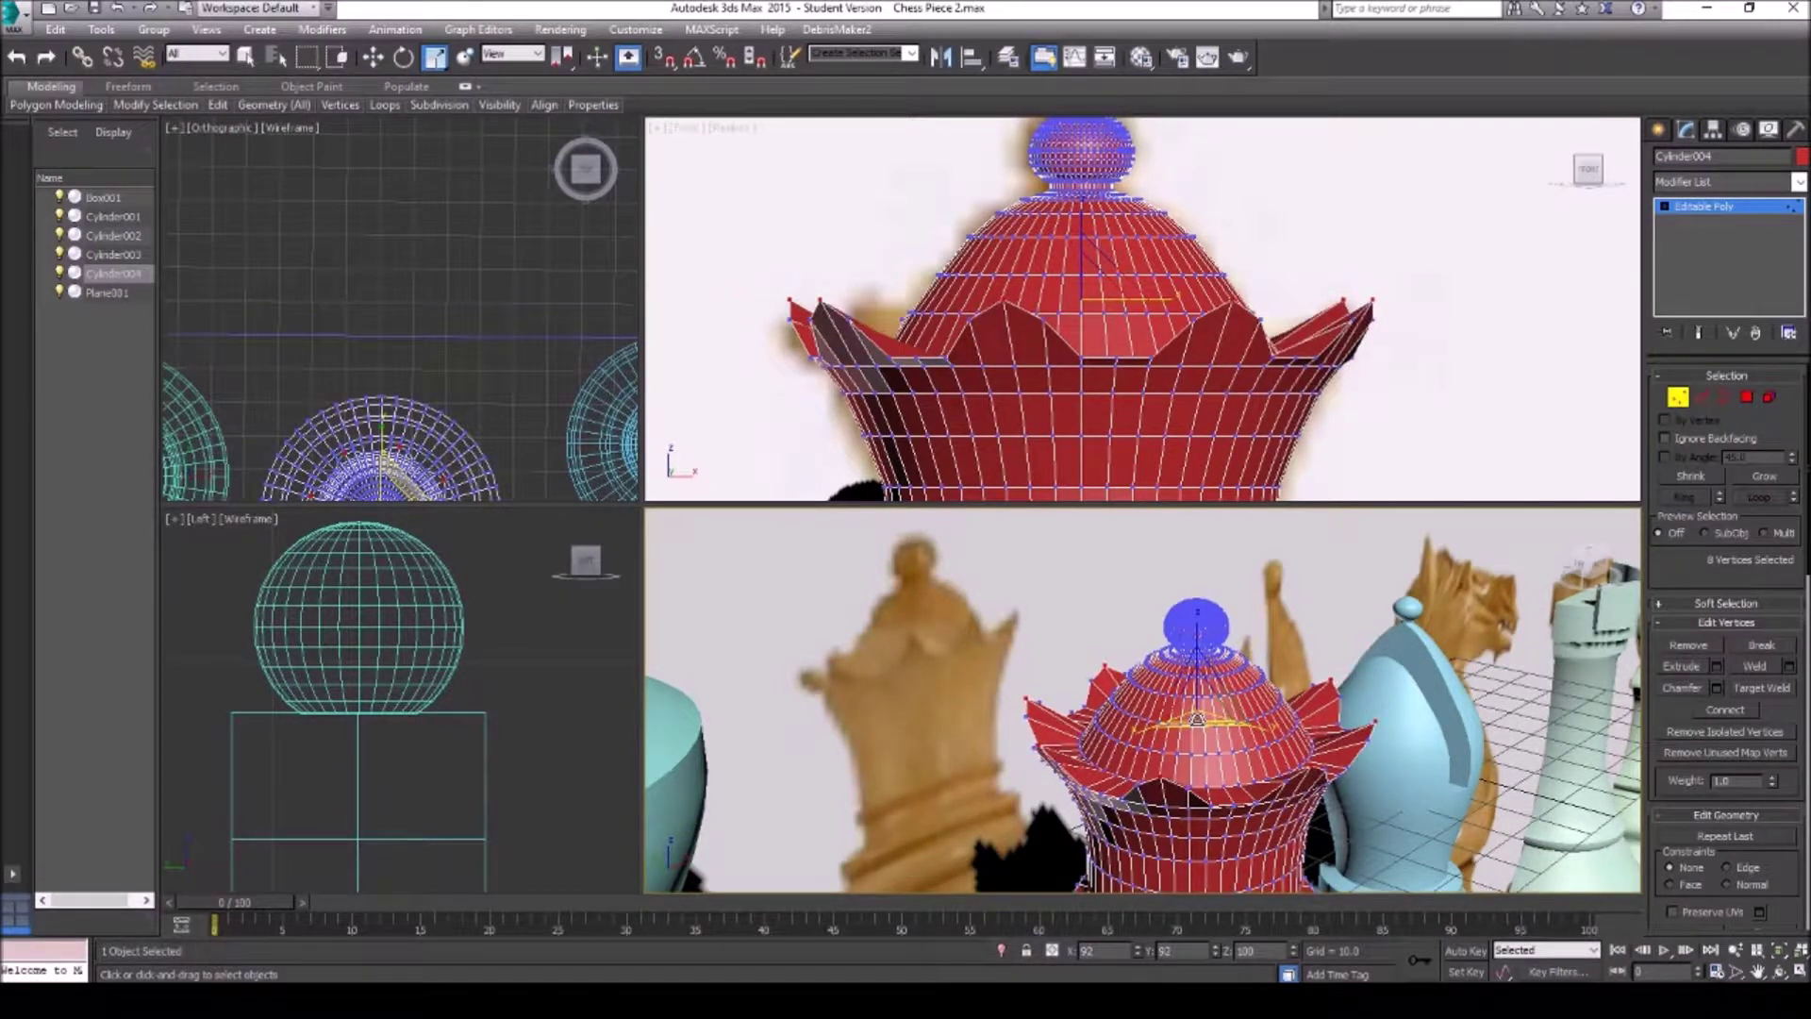
Check the crown from several angles and scale the eight tip vertices outward horizontally to about 106%
{"action": "middle_click_drag", "start_coordinate": [1198, 719], "coordinate": [1172, 759], "text": "alt"}
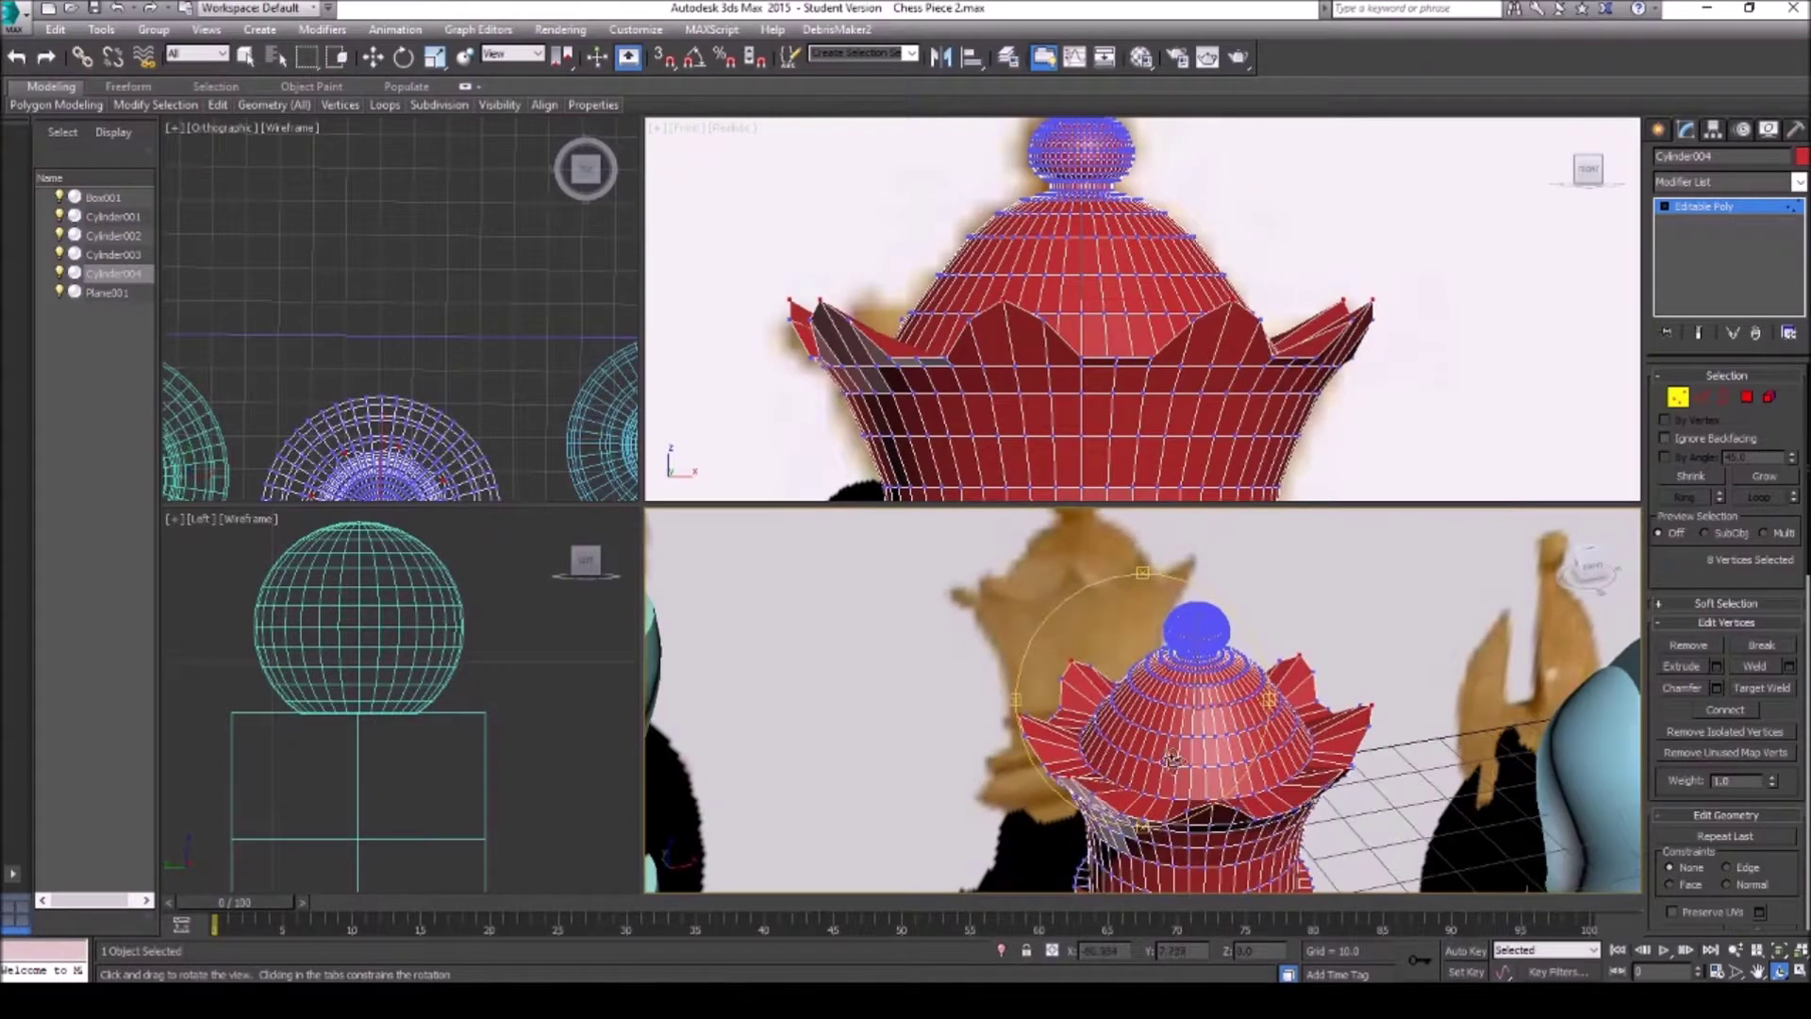
{"action": "scroll", "coordinate": [1233, 770], "scroll_direction": "down", "scroll_amount": 10}
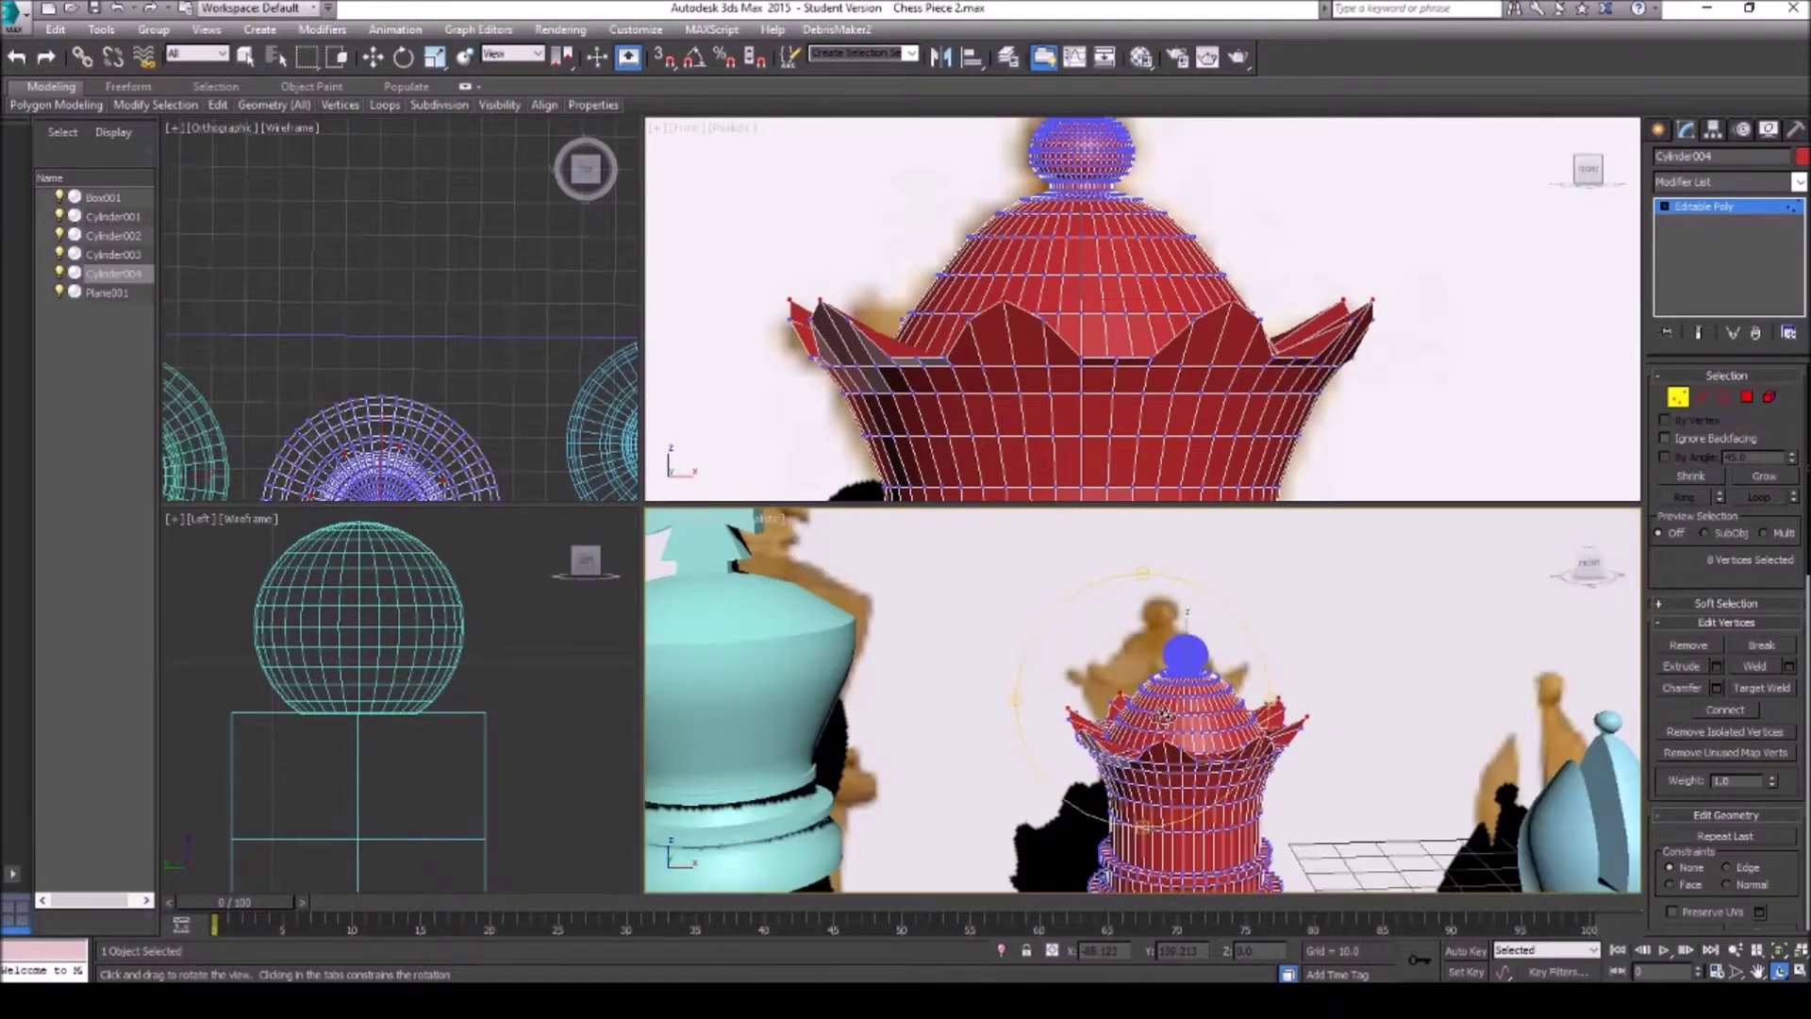
{"action": "middle_click_drag", "start_coordinate": [1169, 729], "coordinate": [1130, 814], "text": "alt"}
{"action": "left_click_drag", "start_coordinate": [1130, 814], "coordinate": [1188, 696]}
{"action": "scroll", "coordinate": [1165, 790], "scroll_direction": "up", "scroll_amount": 6}
{"action": "middle_click_drag", "start_coordinate": [1185, 694], "coordinate": [1190, 695], "text": "alt"}
{"action": "key", "text": "r"}
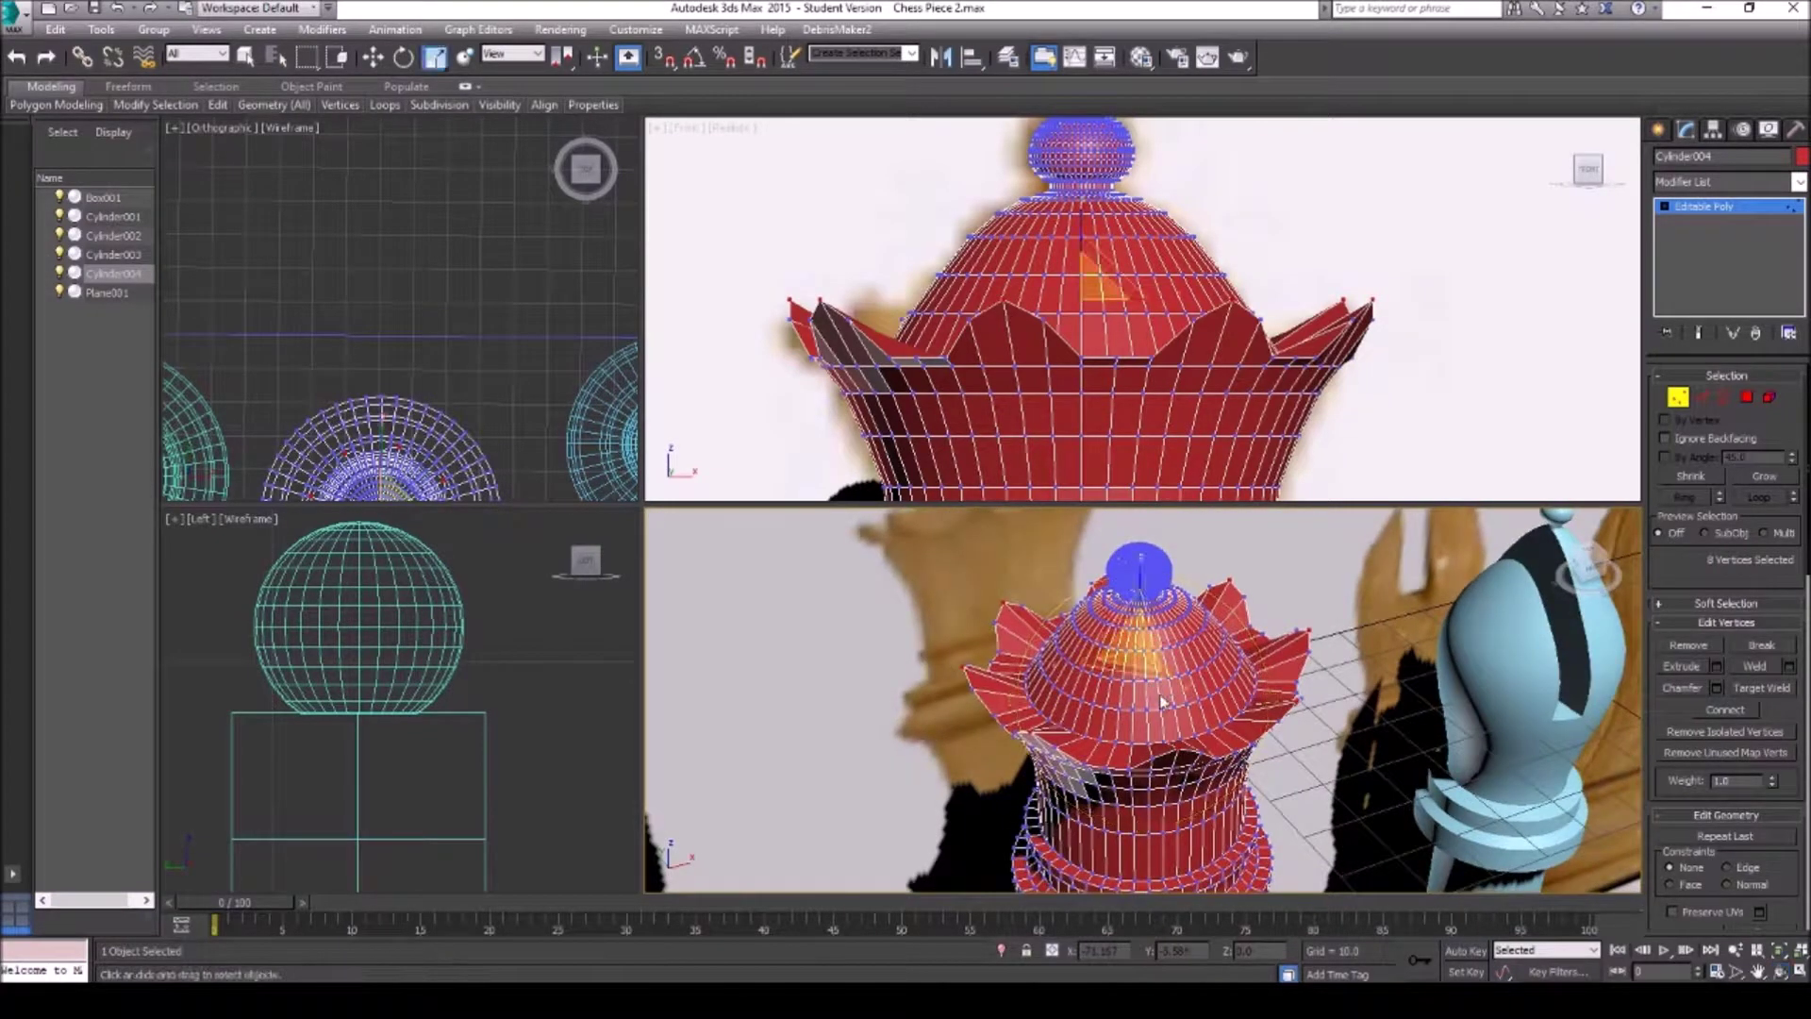
{"action": "left_click_drag", "start_coordinate": [1126, 670], "coordinate": [1125, 674]}
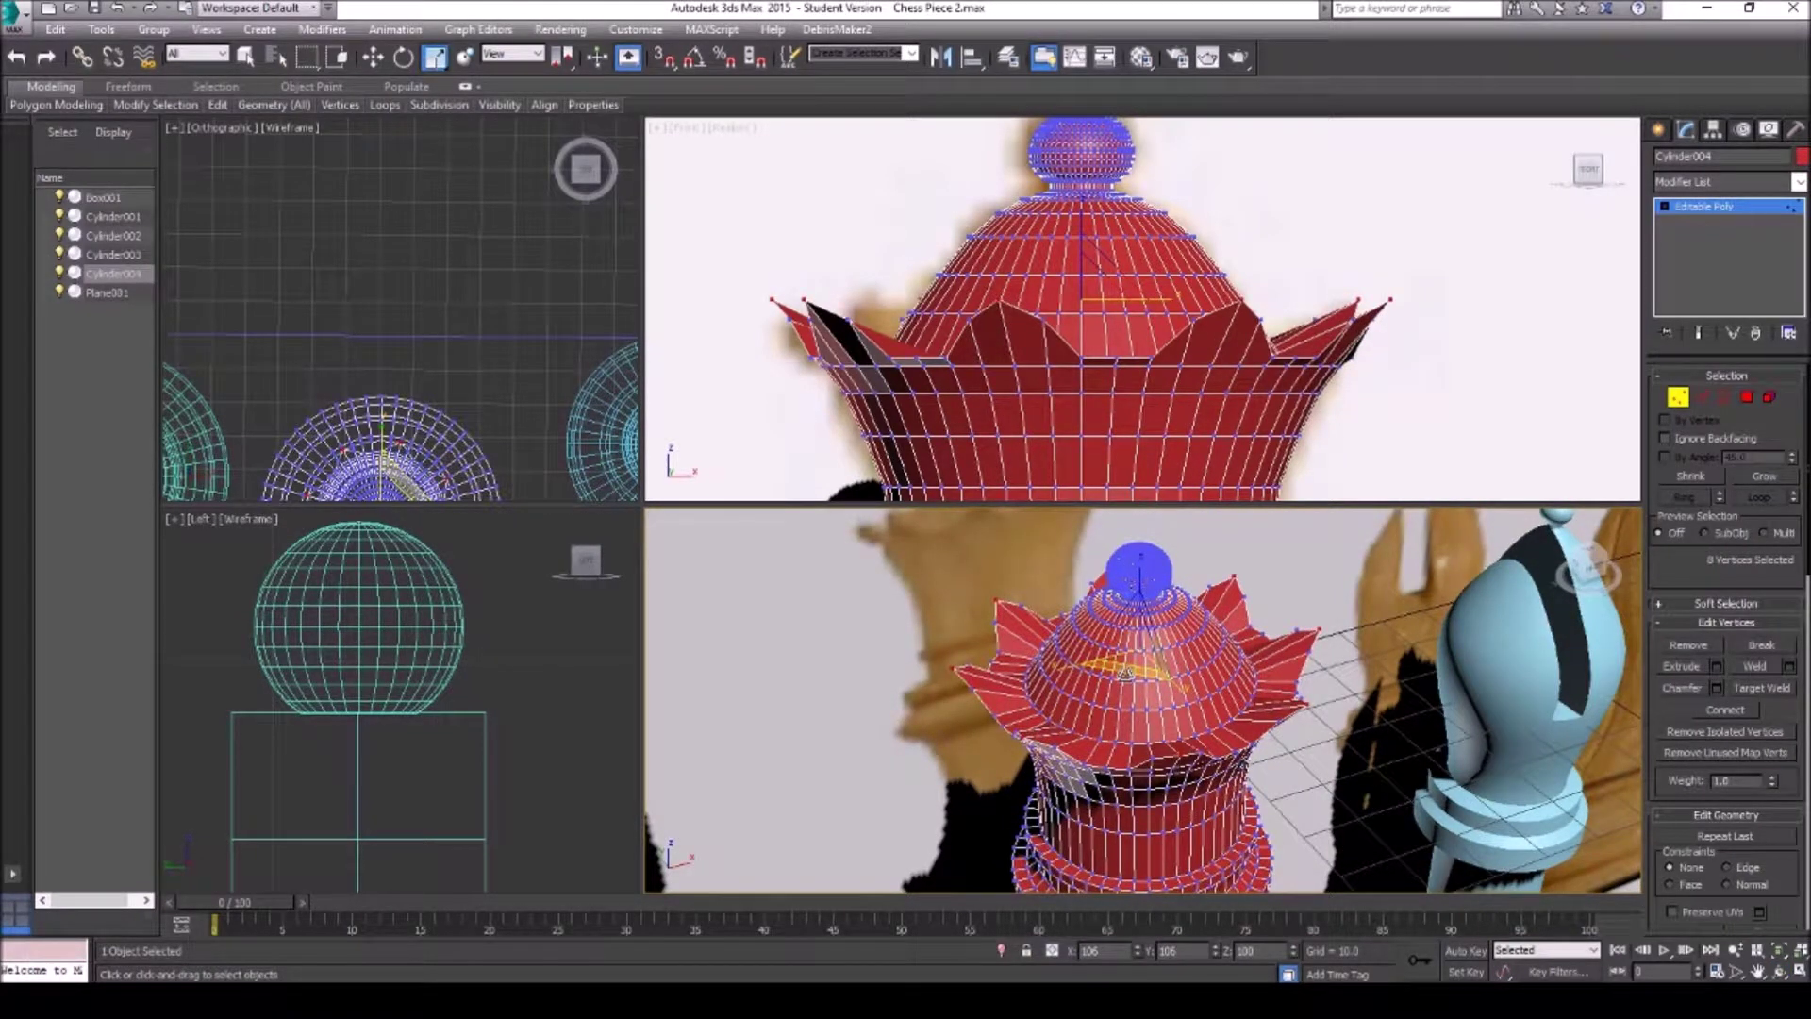
Select all polygons of the queen and auto-smooth them with a threshold of 45
{"action": "key", "text": "ctrl+r"}
{"action": "mouse_move", "coordinate": [1132, 663]}
{"action": "left_mouse_down"}
{"action": "mouse_move", "coordinate": [1178, 651]}
{"action": "mouse_move", "coordinate": [1257, 685]}
{"action": "mouse_move", "coordinate": [1132, 693]}
{"action": "left_mouse_up"}
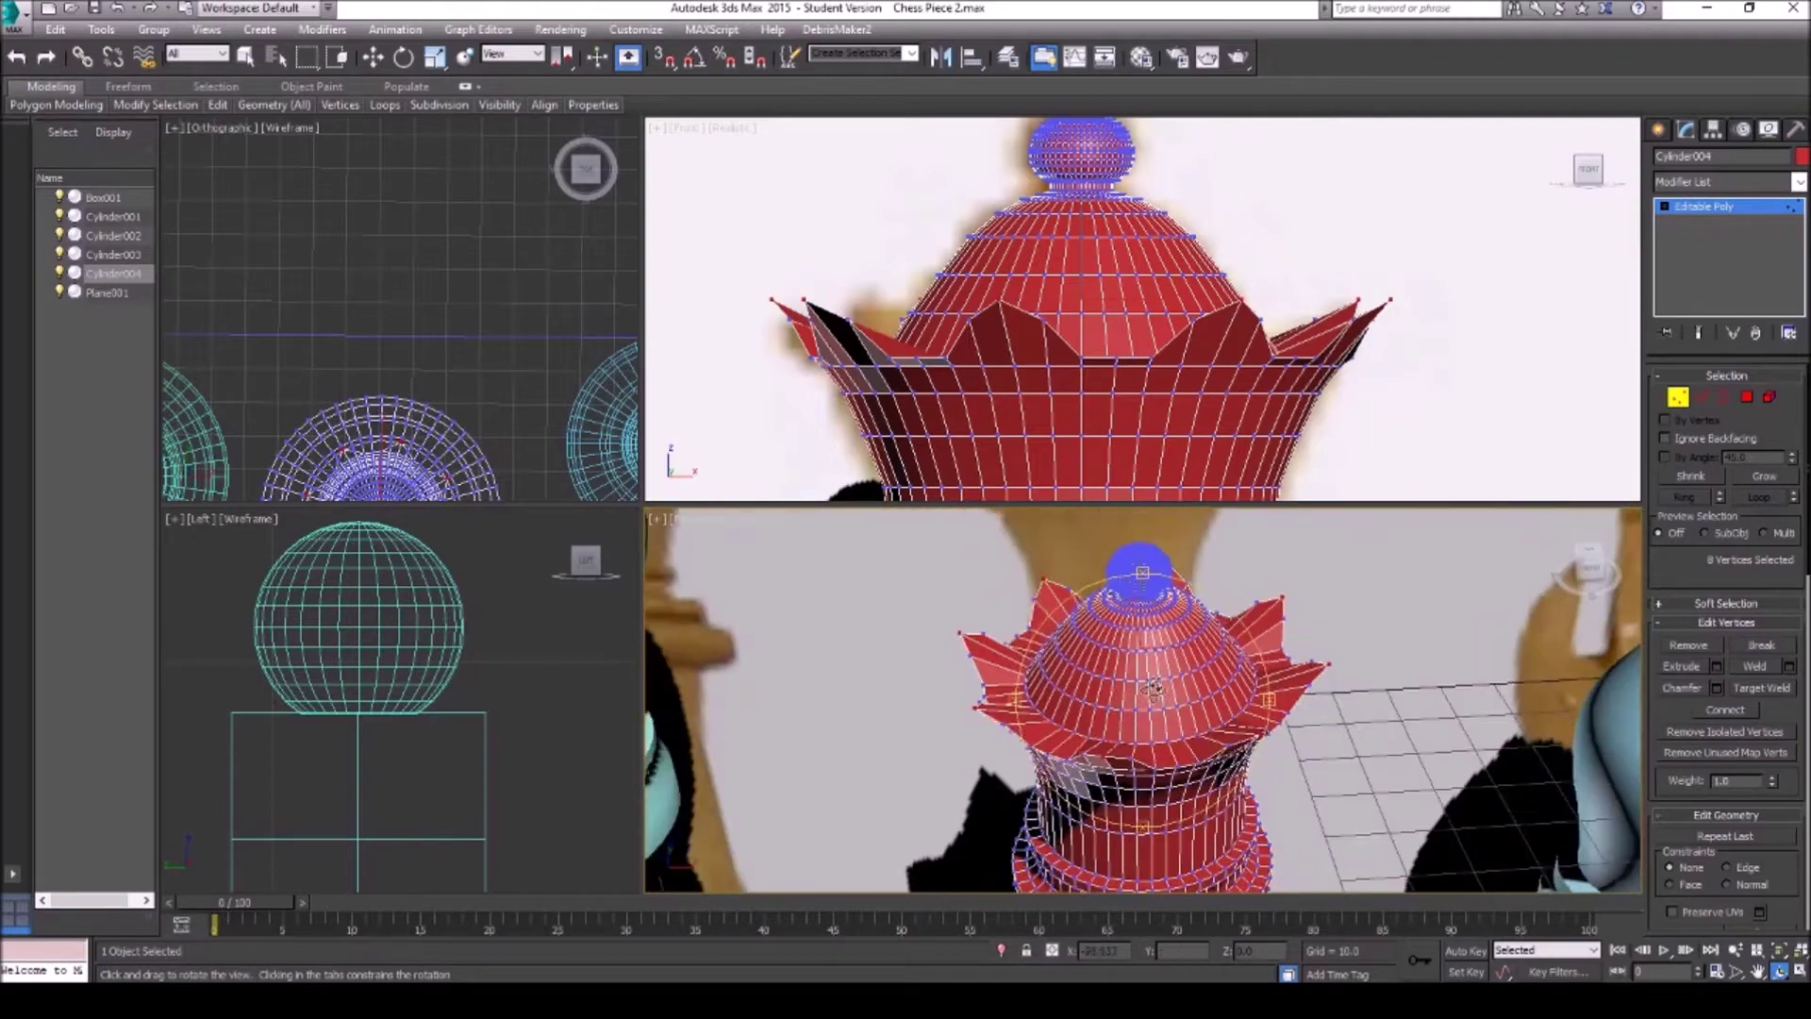
{"action": "scroll", "coordinate": [1274, 716], "scroll_direction": "down", "scroll_amount": 5}
{"action": "left_click", "coordinate": [1757, 973]}
{"action": "left_click_drag", "start_coordinate": [1255, 802], "coordinate": [1201, 691]}
{"action": "scroll", "coordinate": [1247, 657], "scroll_direction": "down", "scroll_amount": 4}
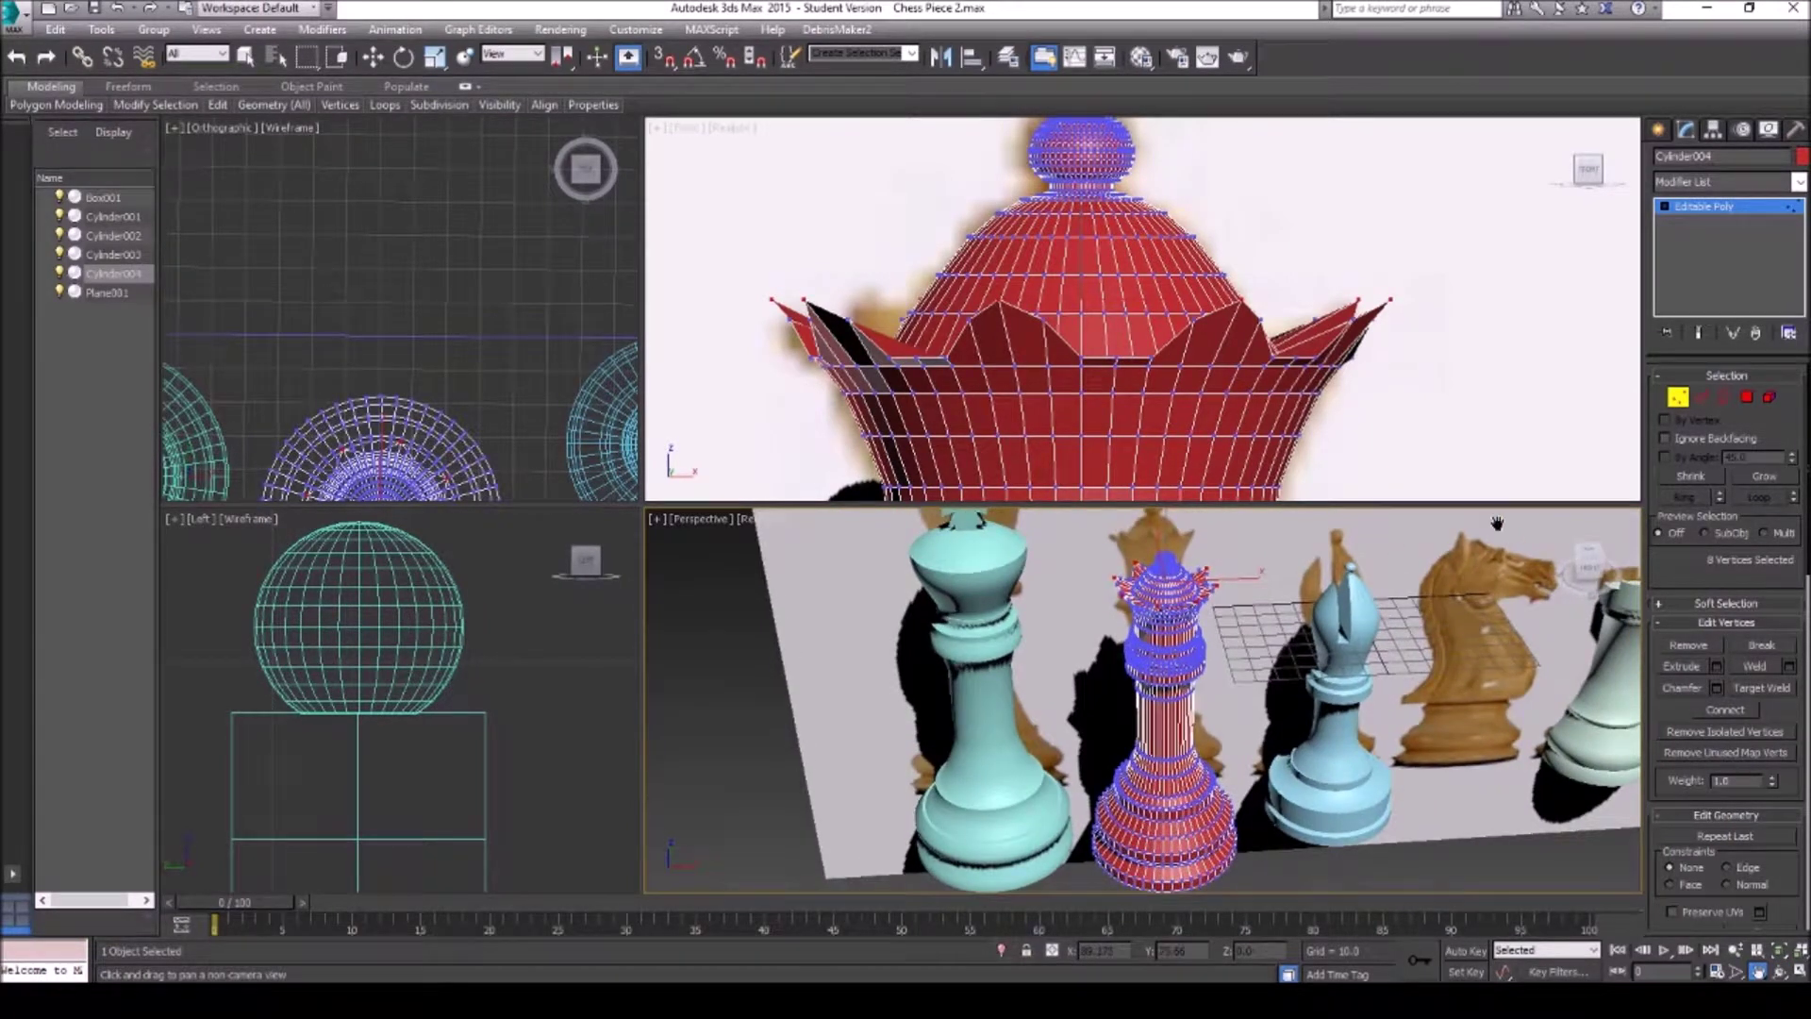
{"action": "left_click", "coordinate": [1749, 400]}
{"action": "left_click", "coordinate": [1747, 397]}
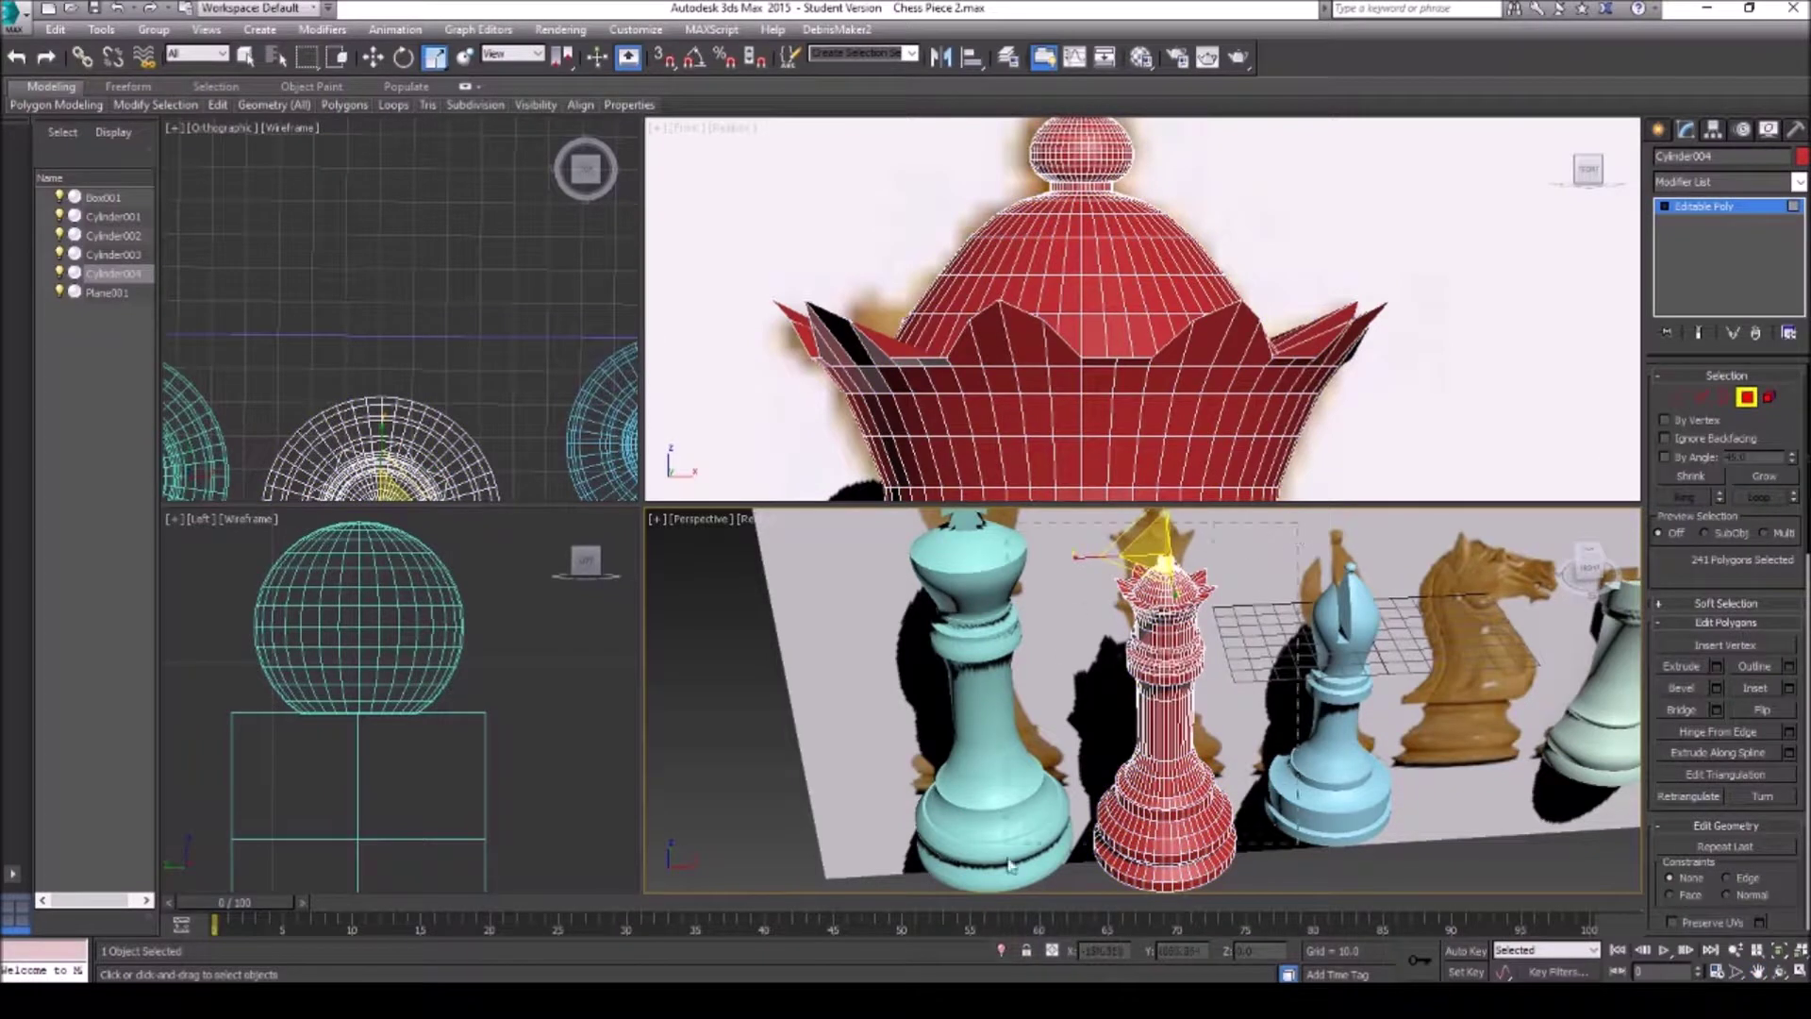
{"action": "key", "text": "ctrl+a"}
{"action": "scroll", "coordinate": [1717, 724], "scroll_direction": "down", "scroll_amount": 10}
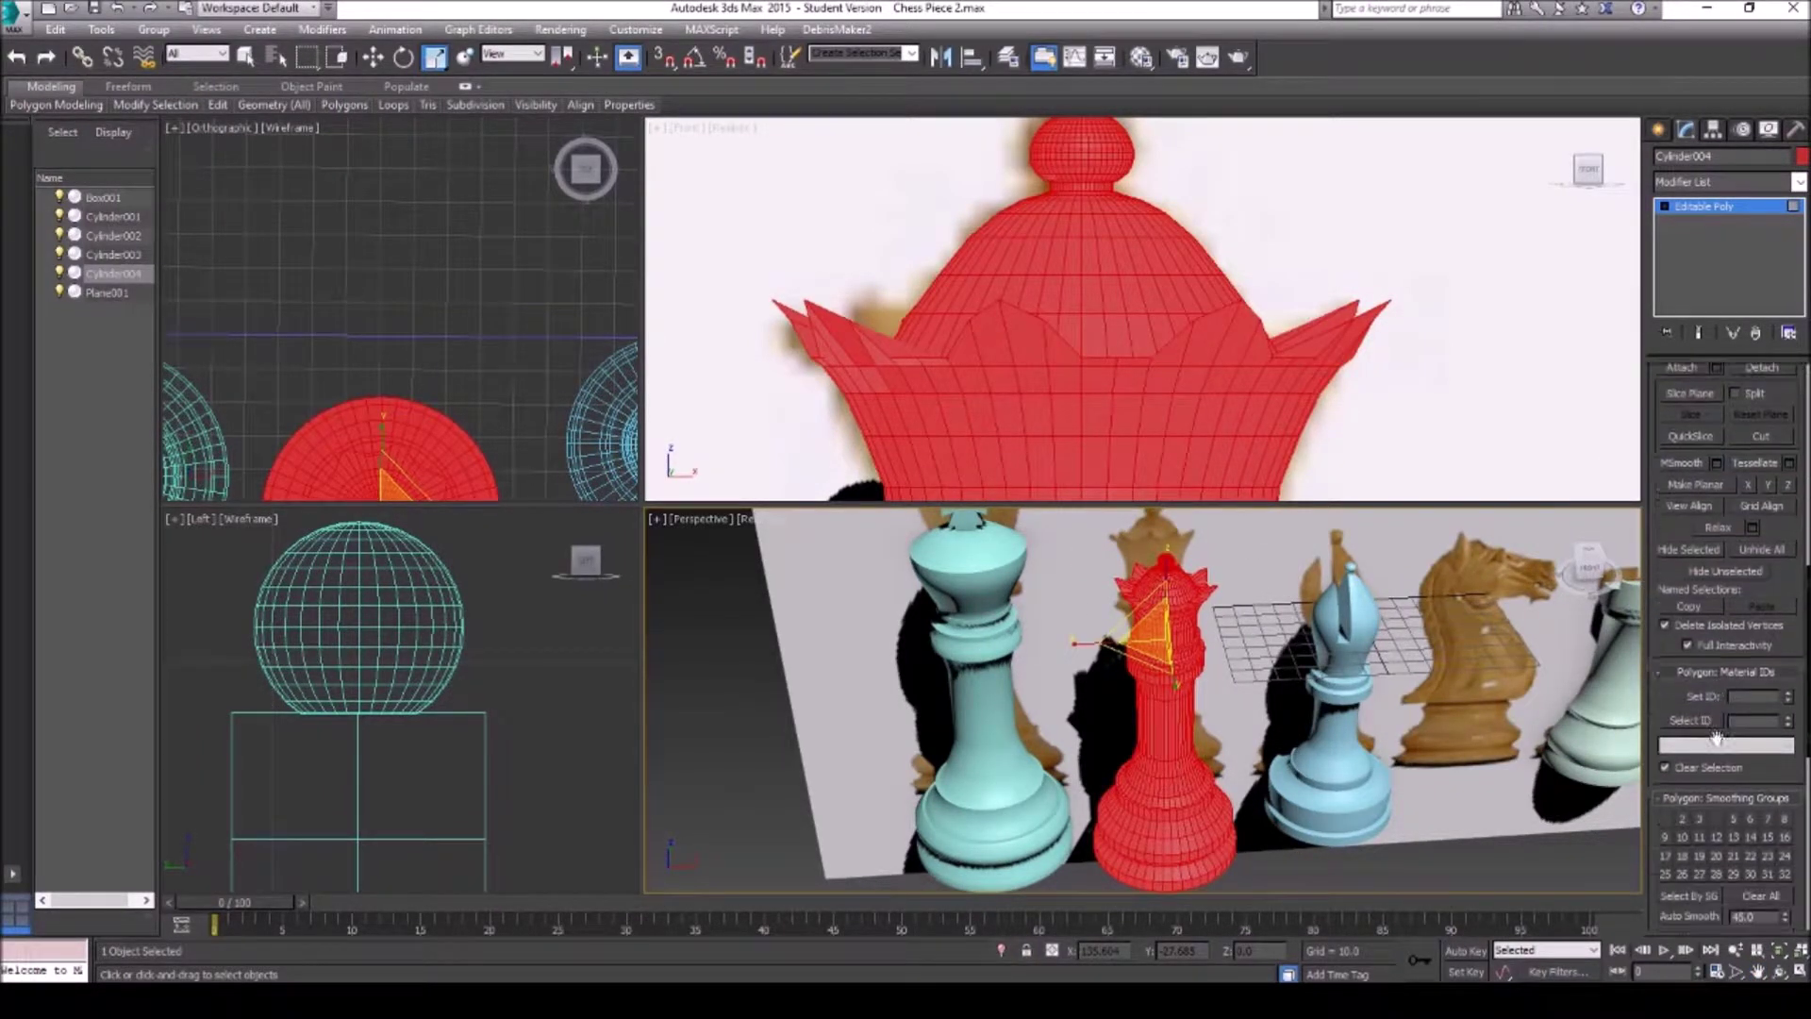
{"action": "scroll", "coordinate": [1717, 739], "scroll_direction": "down", "scroll_amount": 3}
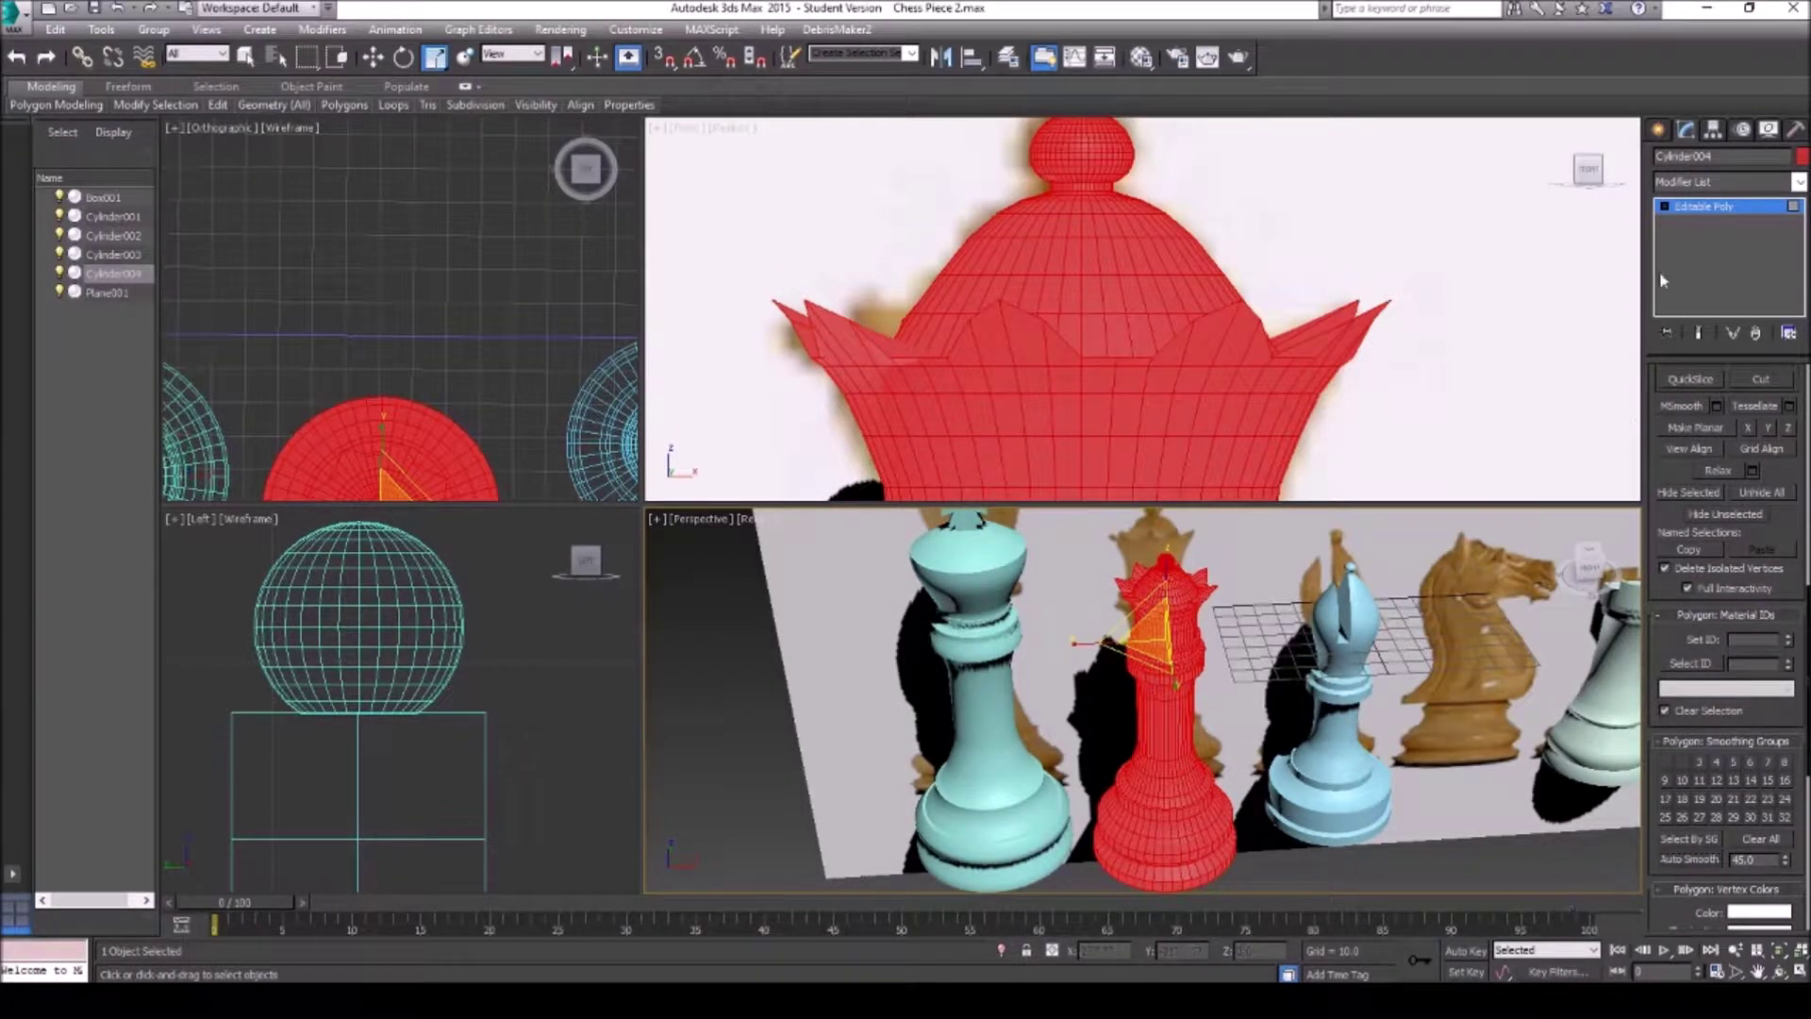
Leave polygon editing, deselect the queen and view the finished piece beside the other chess pieces
{"action": "left_click", "coordinate": [1658, 130]}
{"action": "left_click", "coordinate": [1429, 887]}
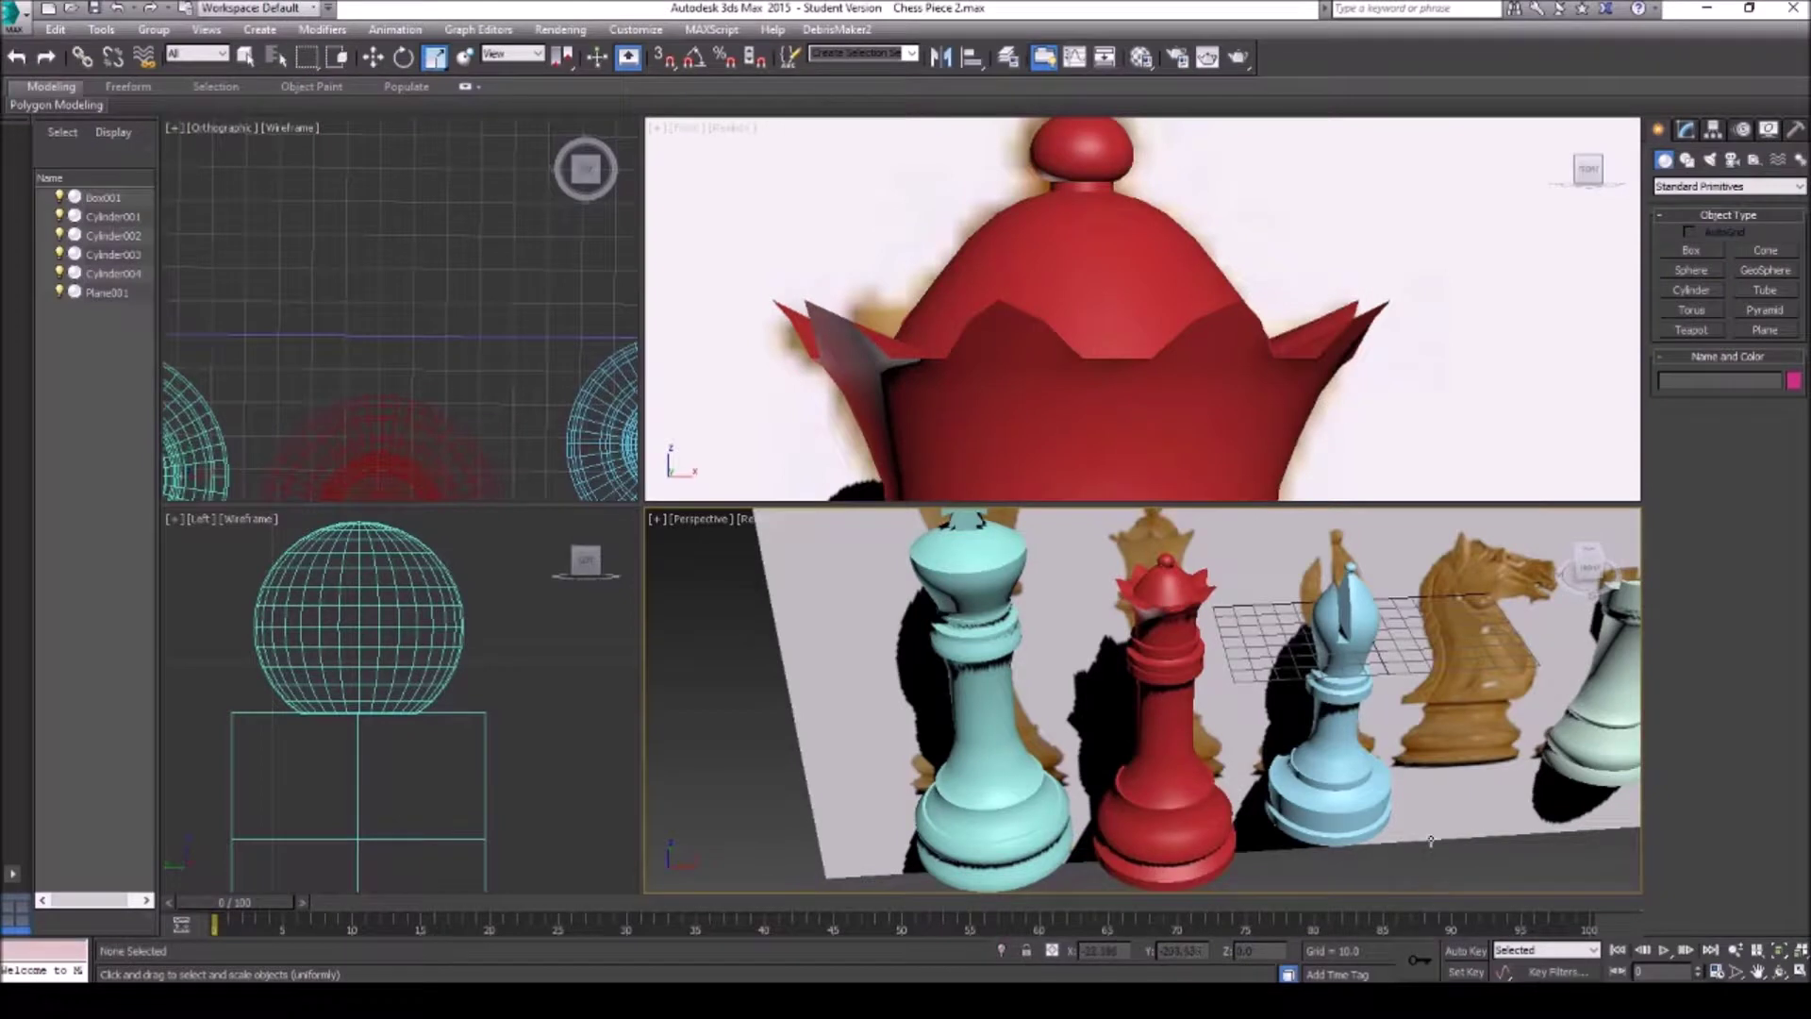
{"action": "left_click", "coordinate": [1778, 970]}
{"action": "left_click_drag", "start_coordinate": [1203, 719], "coordinate": [1118, 705]}
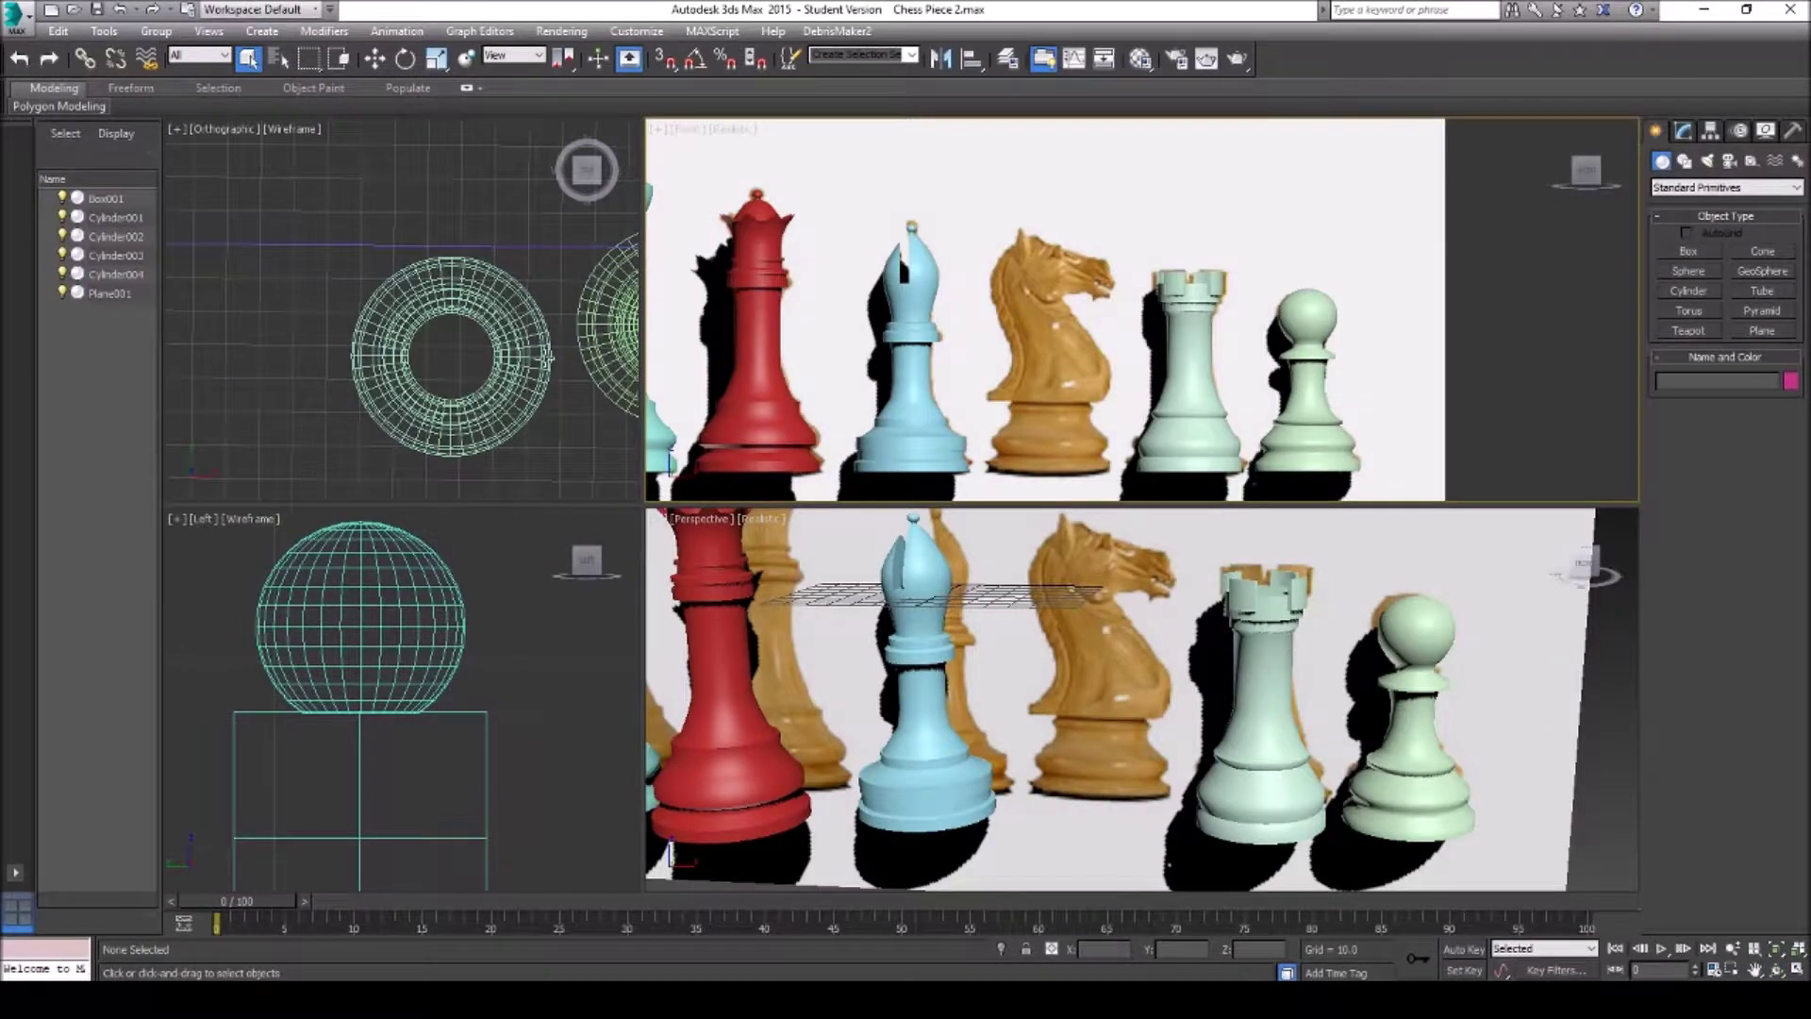
Create a cylinder centred on the rook in the top view, about 29.9 in radius and 8.2 high
{"action": "left_click", "coordinate": [545, 356]}
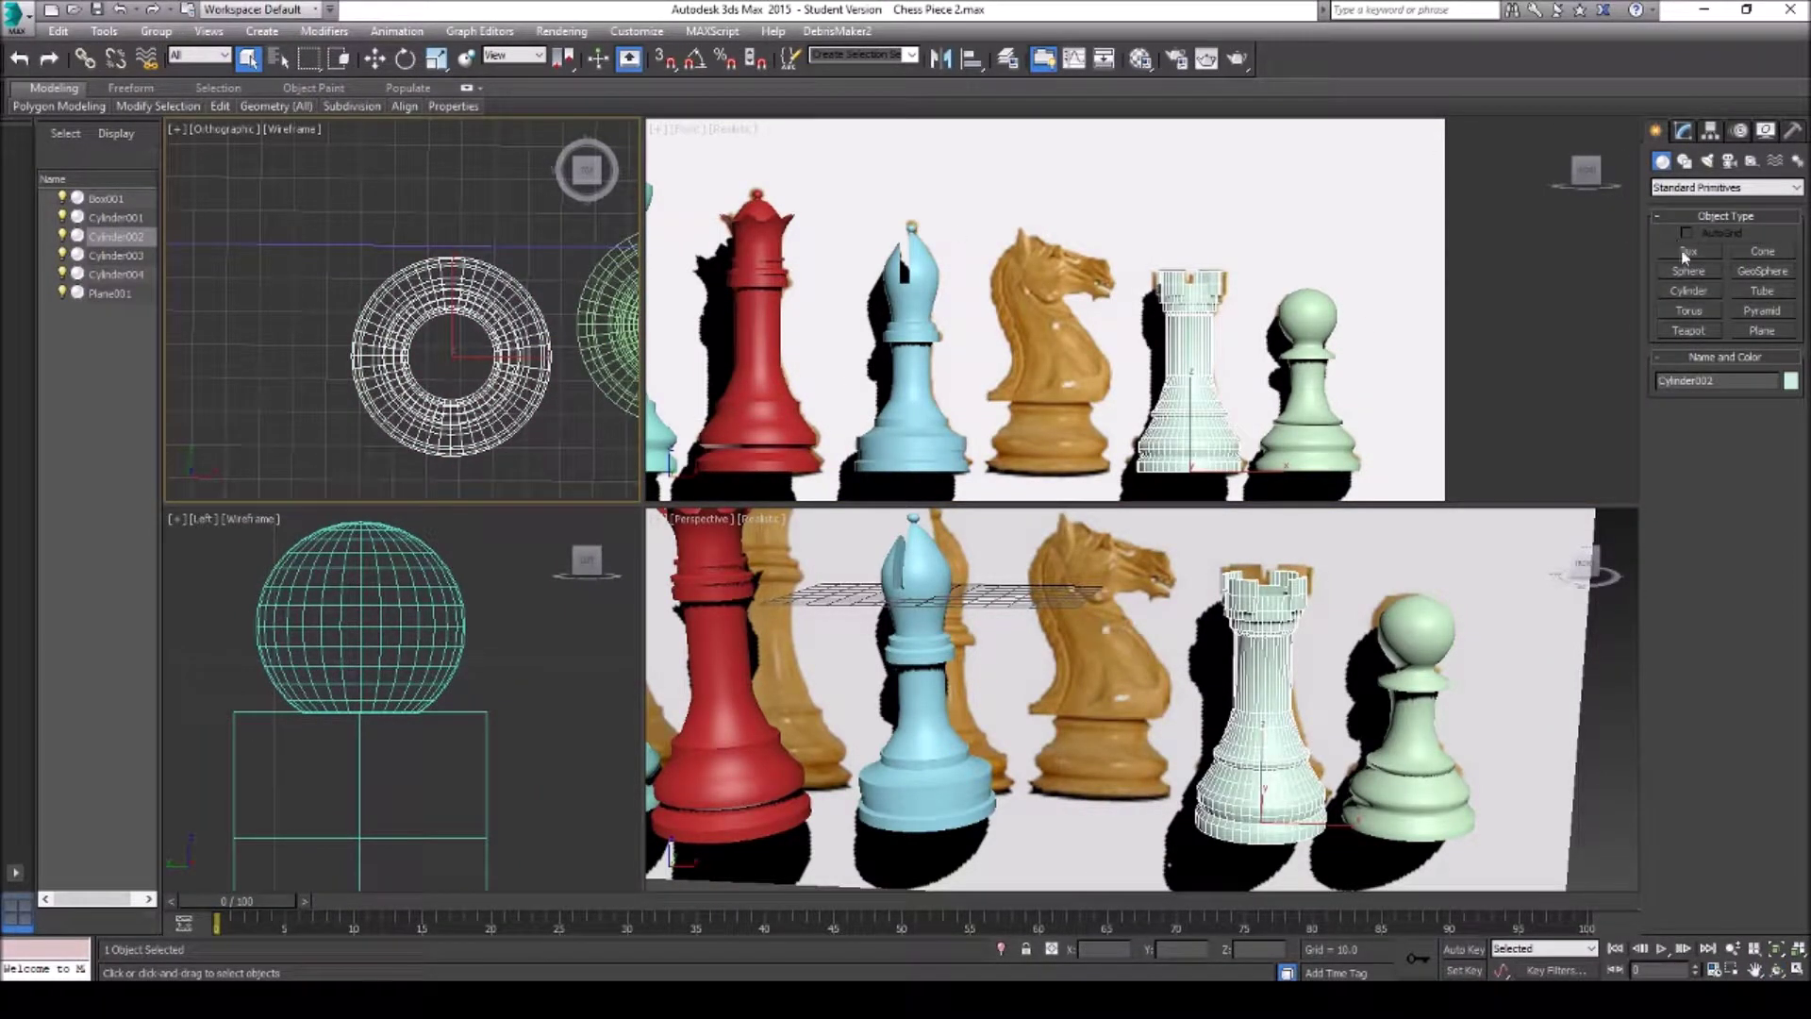
{"action": "left_click", "coordinate": [1689, 292]}
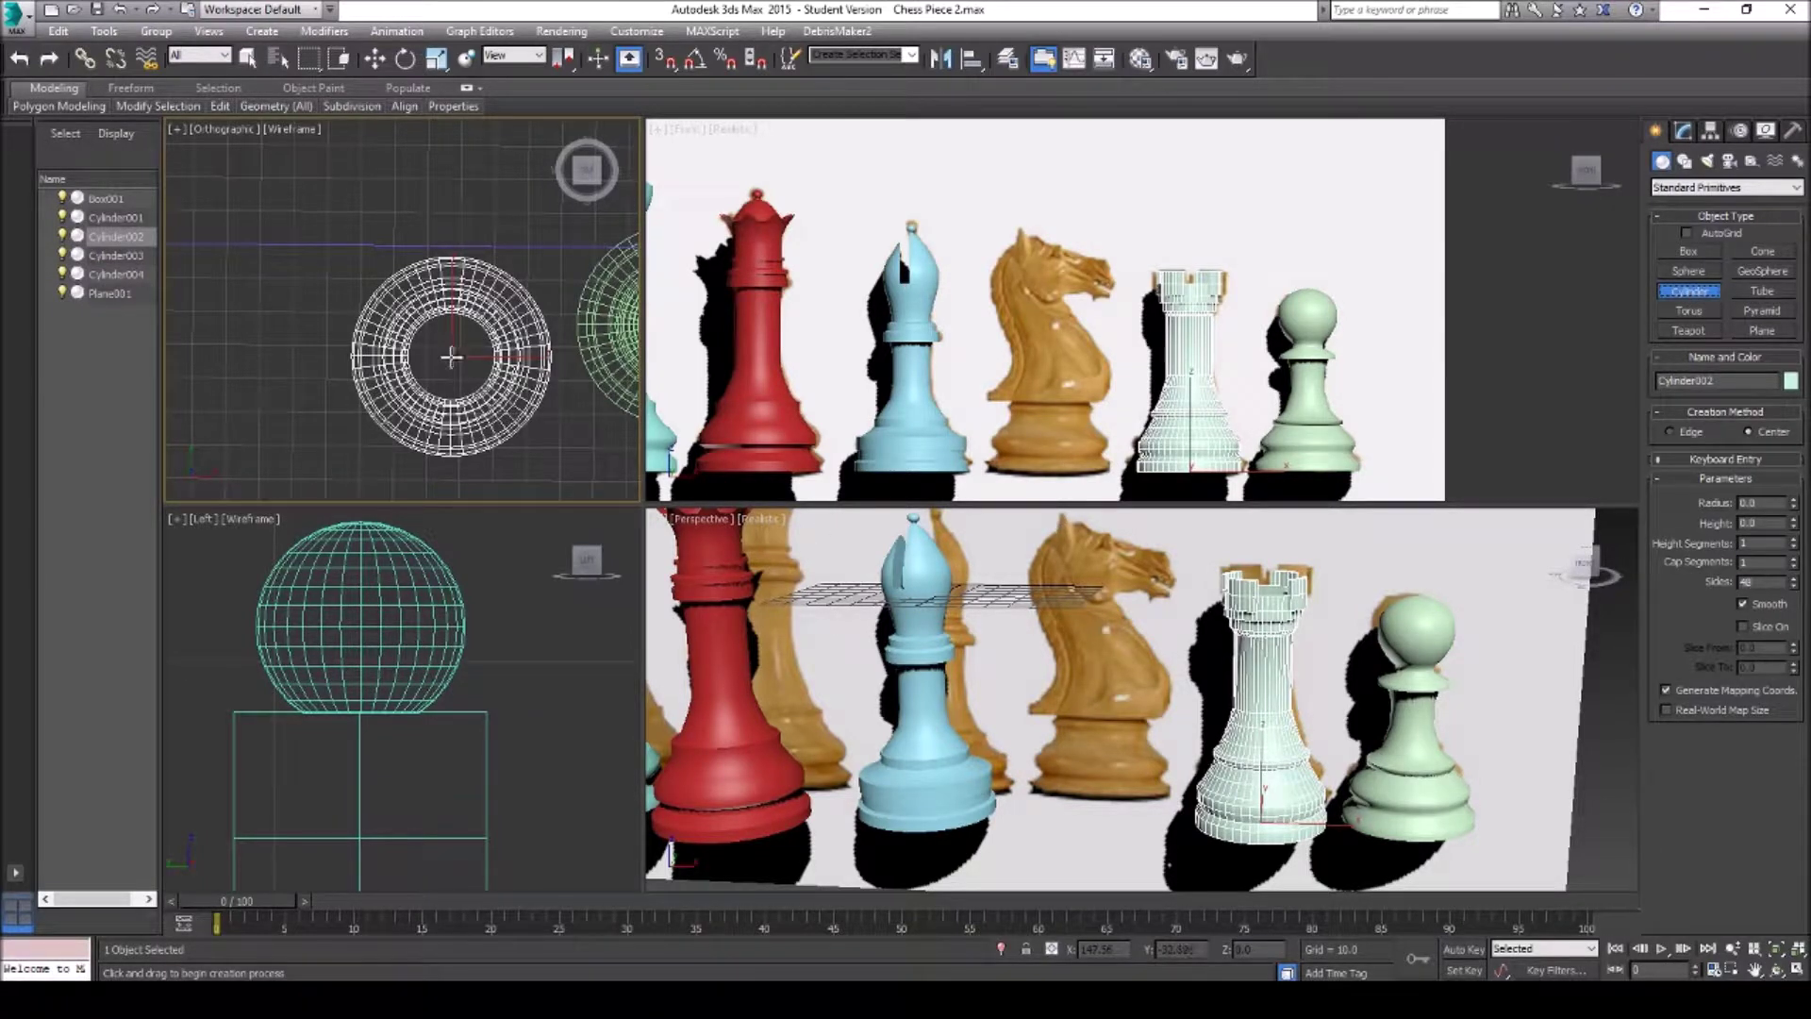
{"action": "left_click_drag", "start_coordinate": [451, 357], "coordinate": [540, 406]}
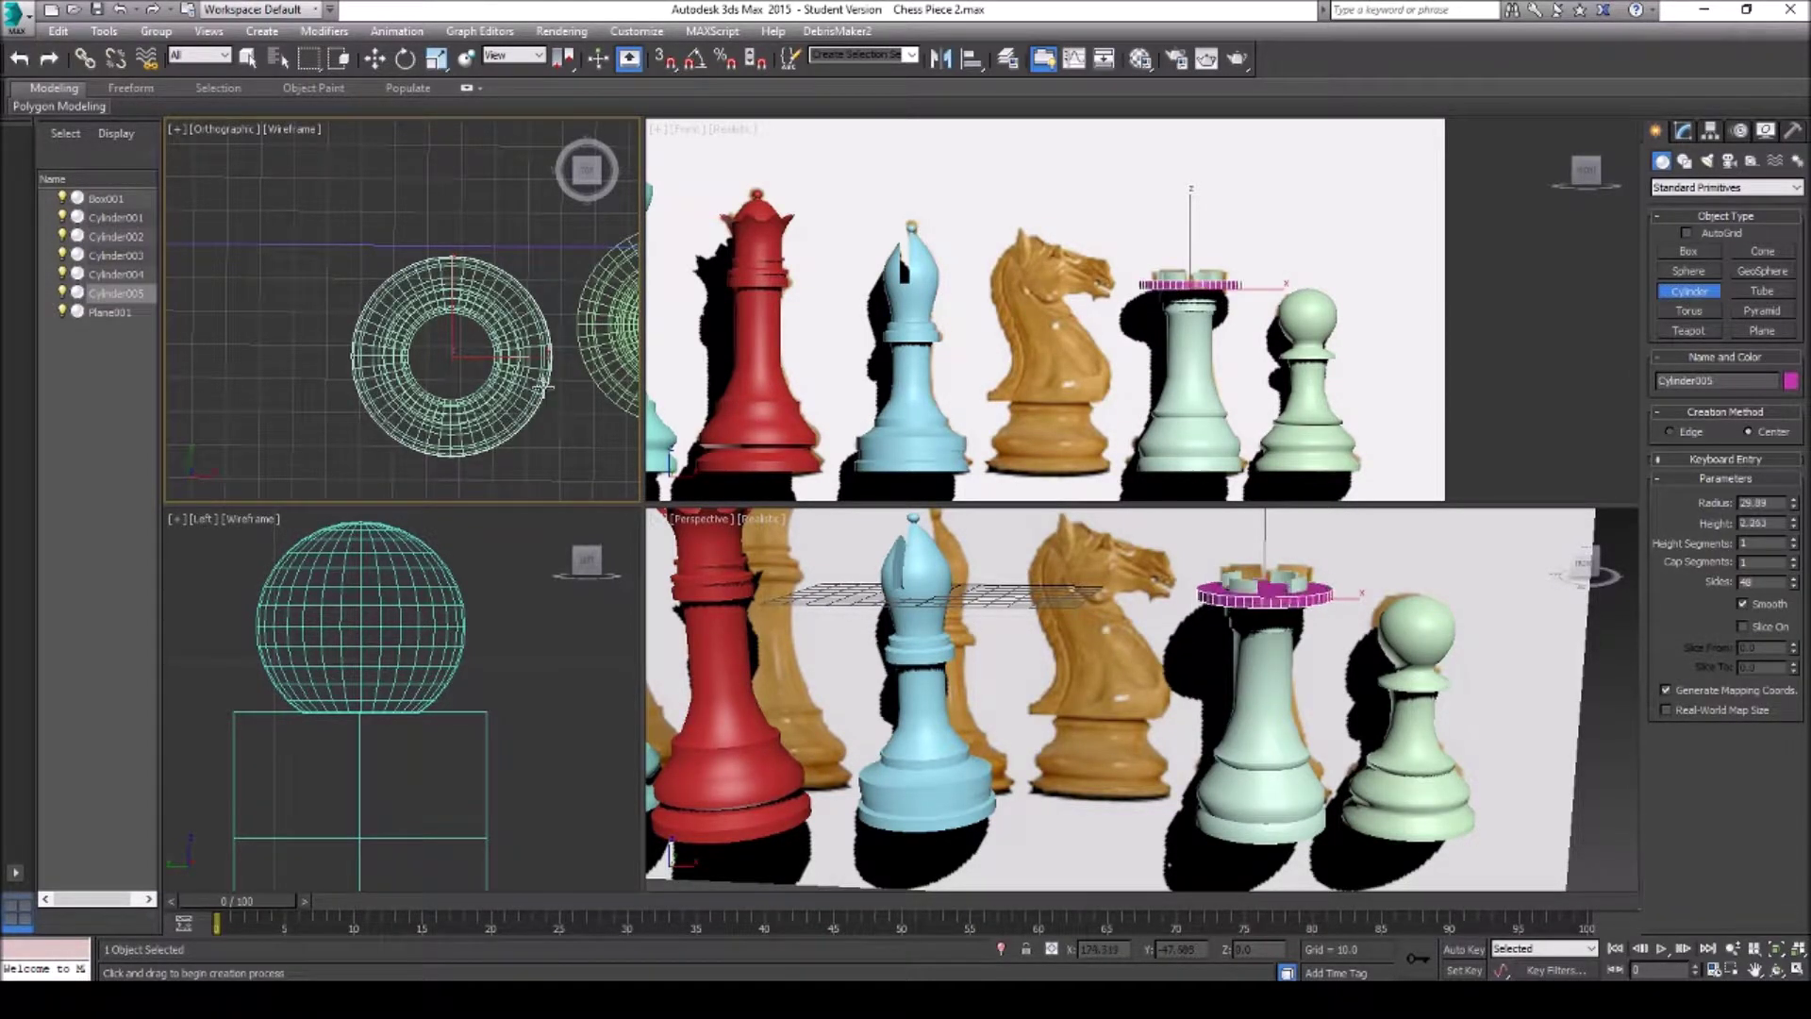
{"action": "left_click", "coordinate": [551, 377]}
Move the new cylinder down to the rook's bottom base ring, at about Z -104.1
{"action": "right_click", "coordinate": [1262, 606]}
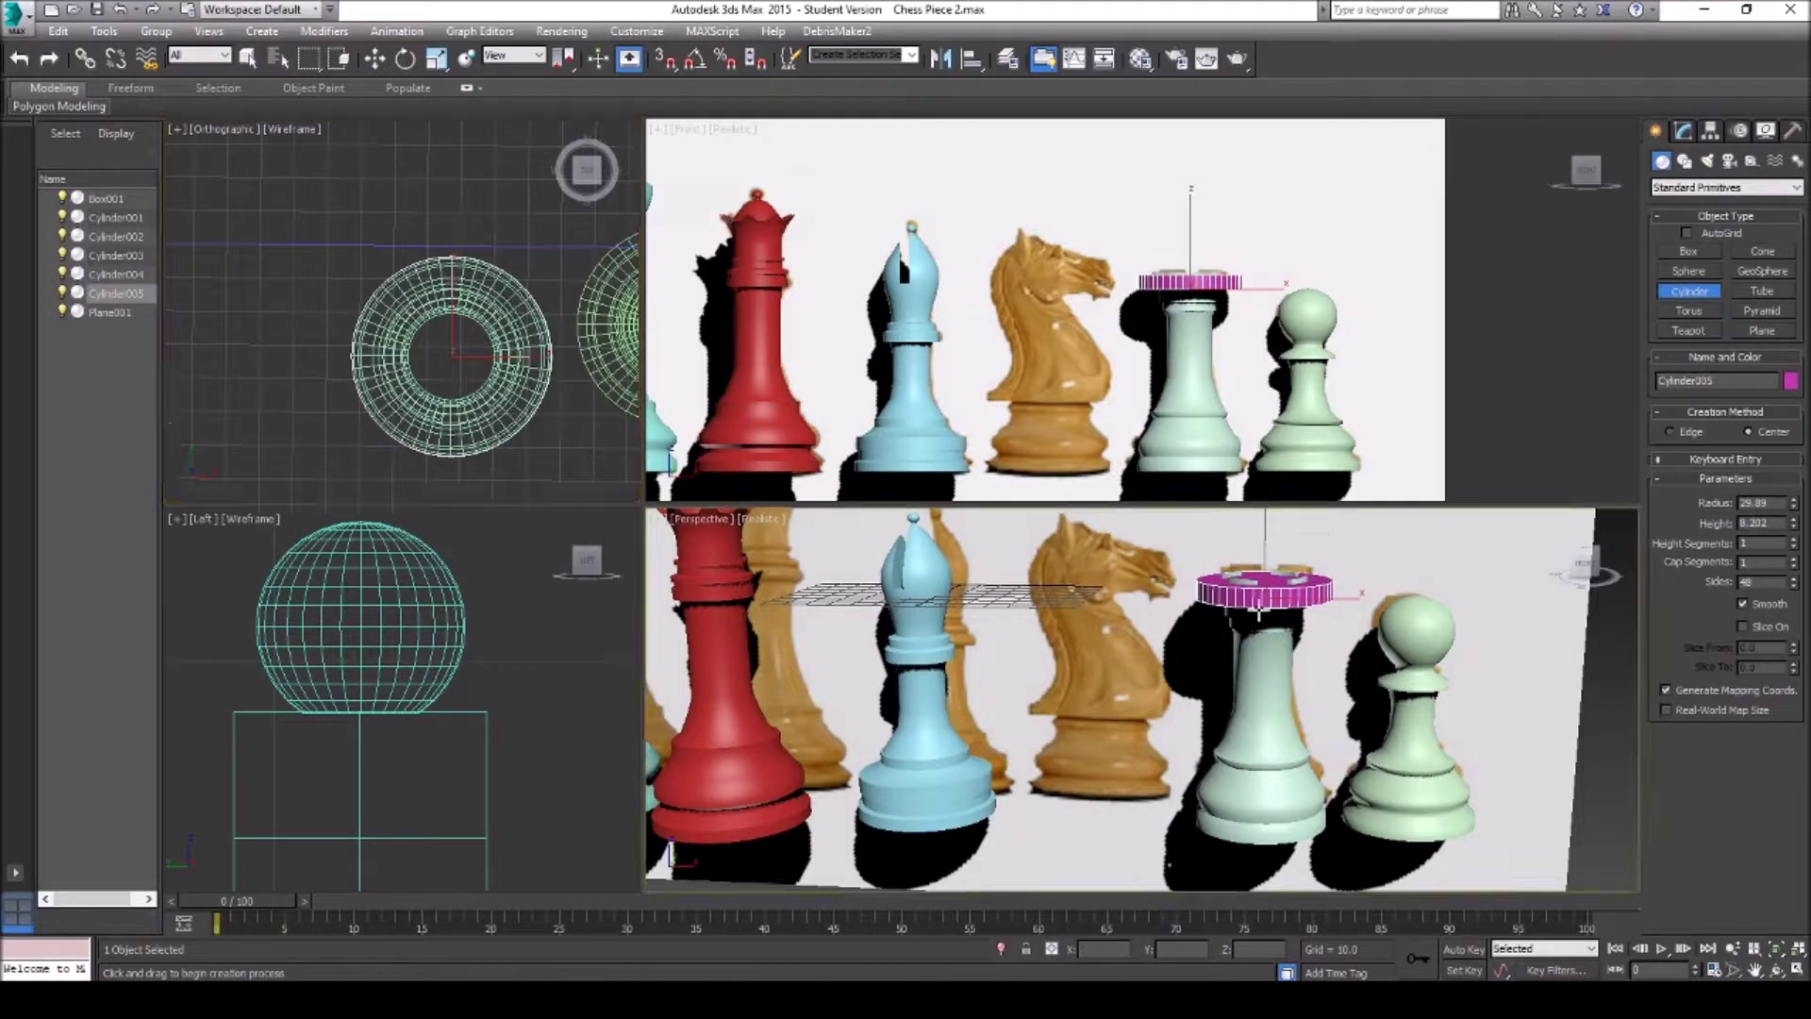
{"action": "right_click", "coordinate": [1263, 603]}
{"action": "right_click", "coordinate": [1268, 596]}
{"action": "left_click", "coordinate": [1300, 614]}
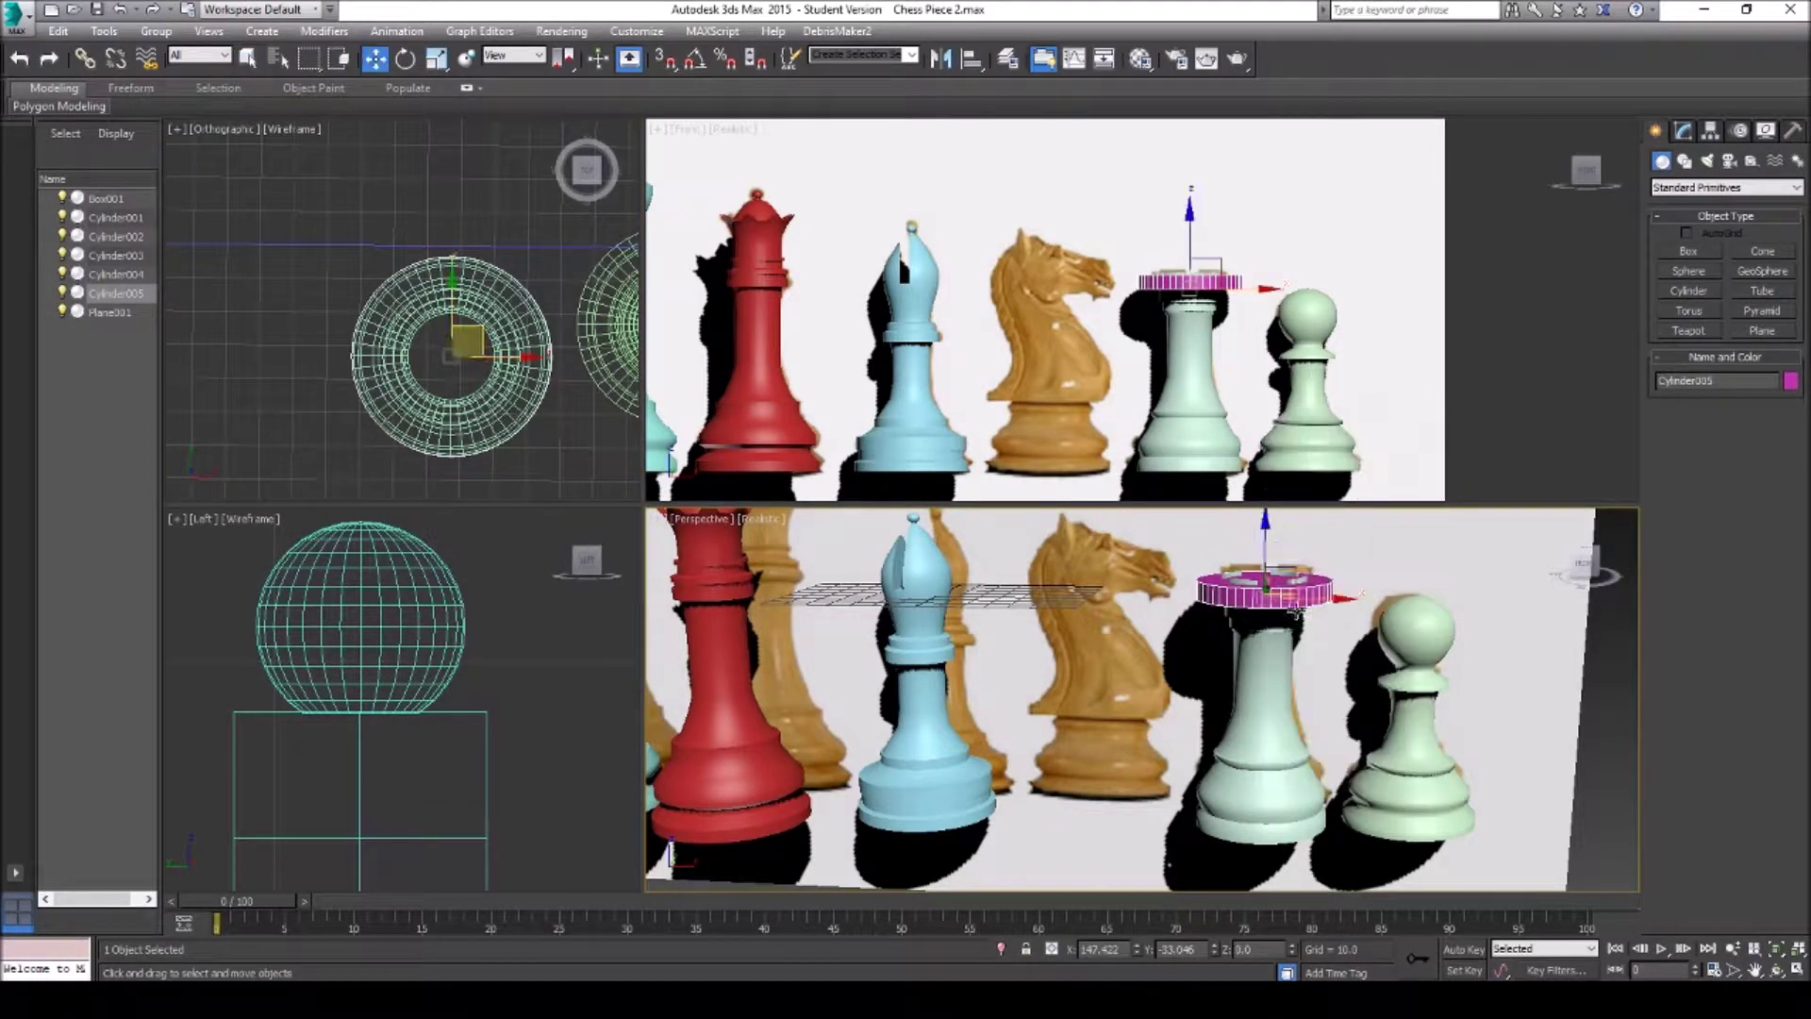
{"action": "left_click_drag", "start_coordinate": [1261, 525], "coordinate": [1325, 755]}
{"action": "scroll", "coordinate": [1183, 432], "scroll_direction": "up", "scroll_amount": 8}
{"action": "left_click", "coordinate": [1755, 967]}
{"action": "left_click_drag", "start_coordinate": [1153, 412], "coordinate": [1096, 202]}
{"action": "right_click", "coordinate": [1097, 208]}
{"action": "left_click_drag", "start_coordinate": [1129, 346], "coordinate": [1128, 354]}
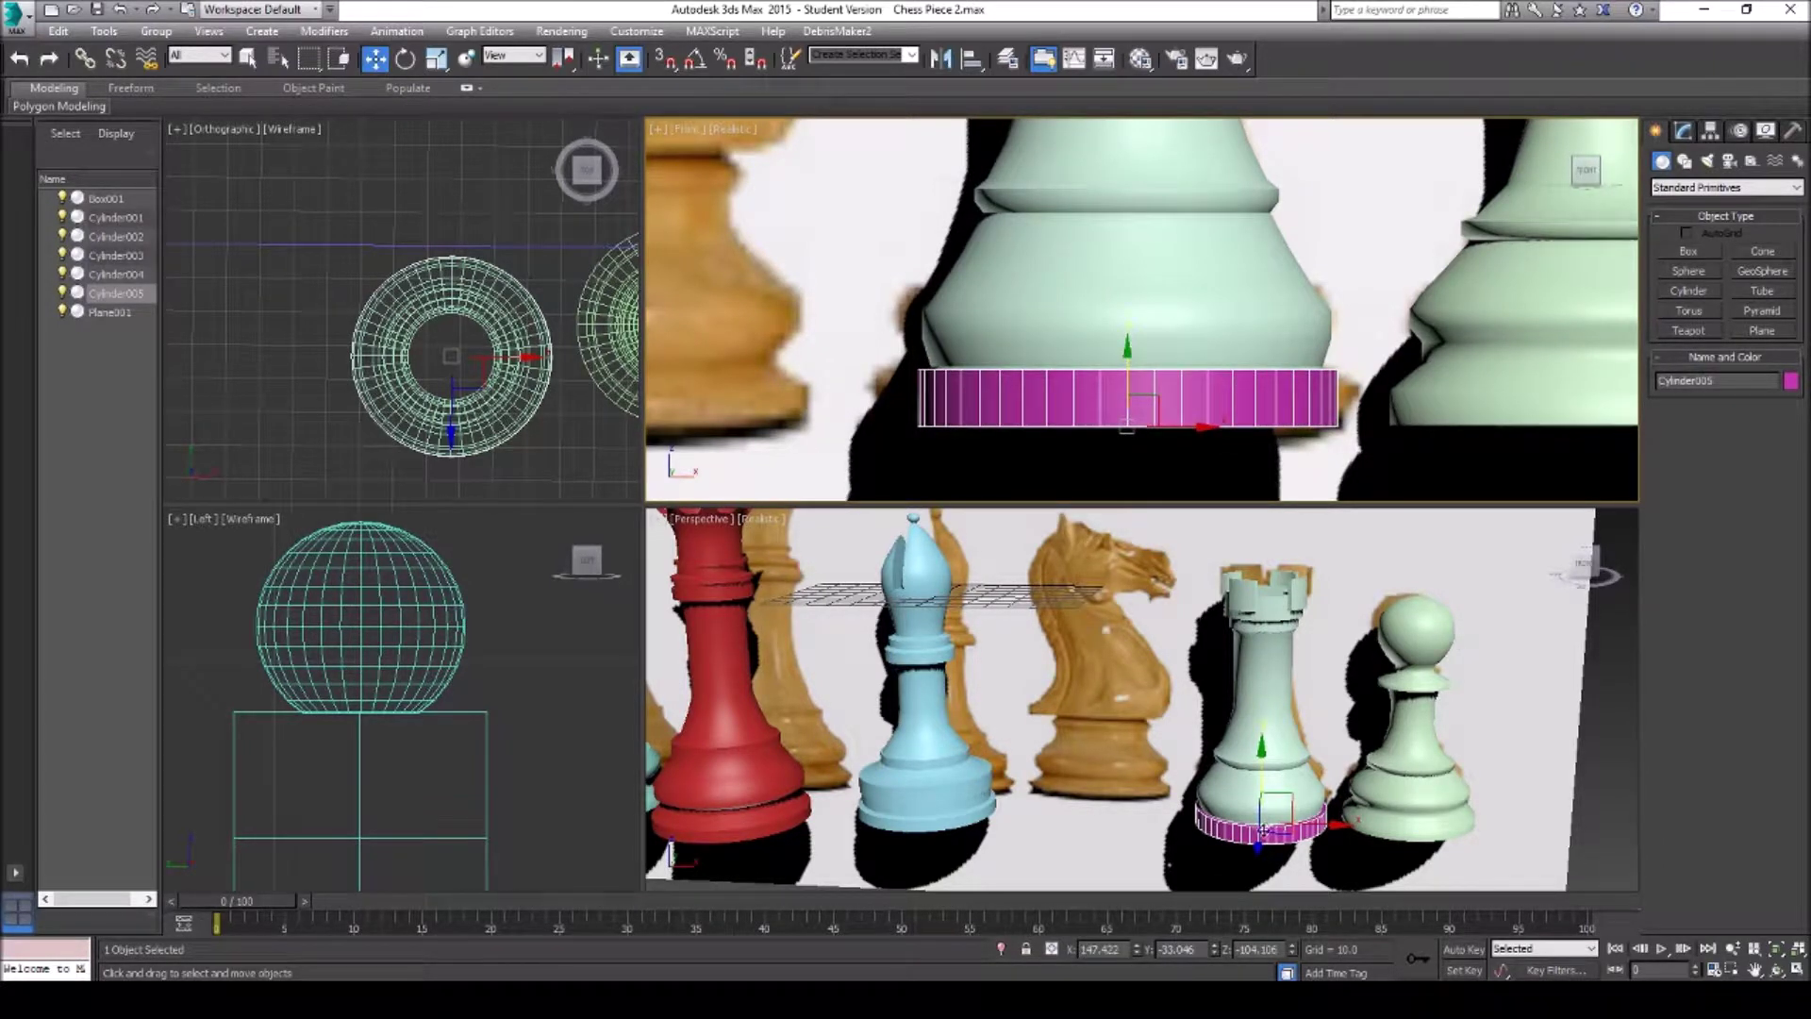
Convert the new cylinder at the rook's base to an Editable Poly
{"action": "scroll", "coordinate": [1262, 830], "scroll_direction": "up", "scroll_amount": 5}
{"action": "right_click", "coordinate": [1269, 819]}
{"action": "right_click", "coordinate": [1279, 790]}
{"action": "mouse_move", "coordinate": [1340, 974]}
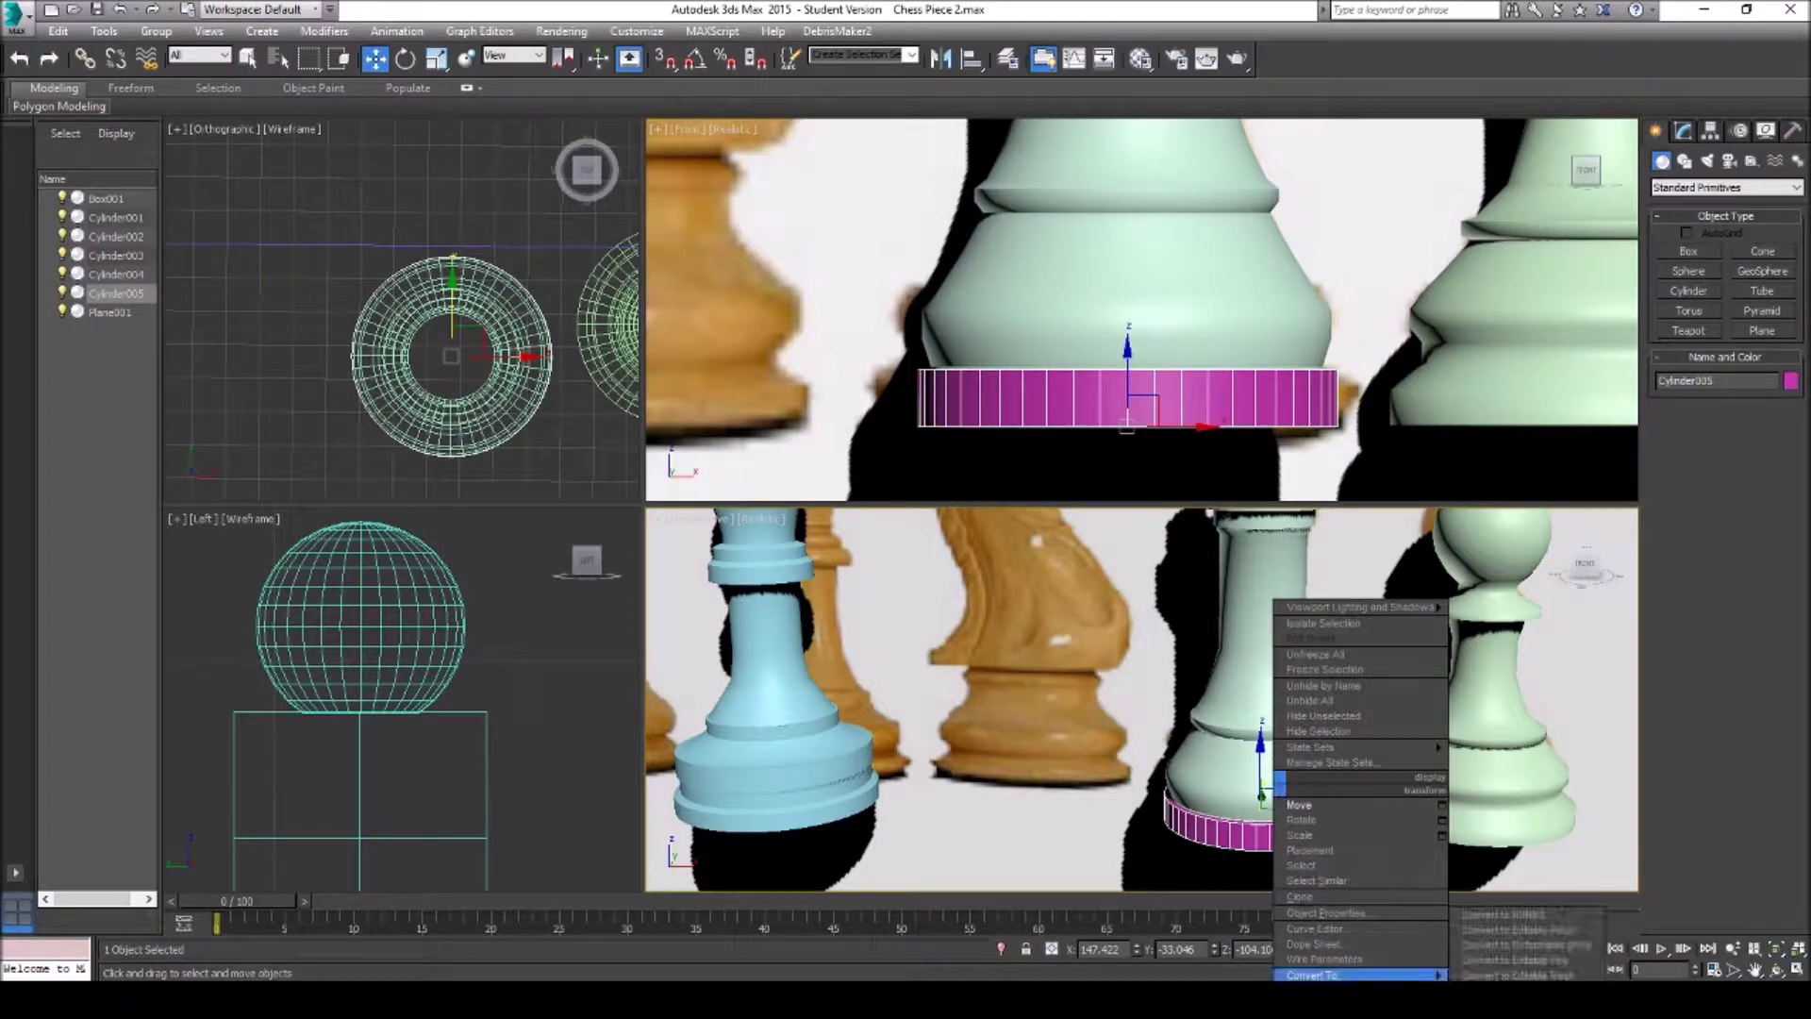
{"action": "left_click", "coordinate": [1509, 959]}
Select the cylinder's top polygon and lower it to about Z -98.4 to make a thinner disc
{"action": "left_click", "coordinate": [1741, 399]}
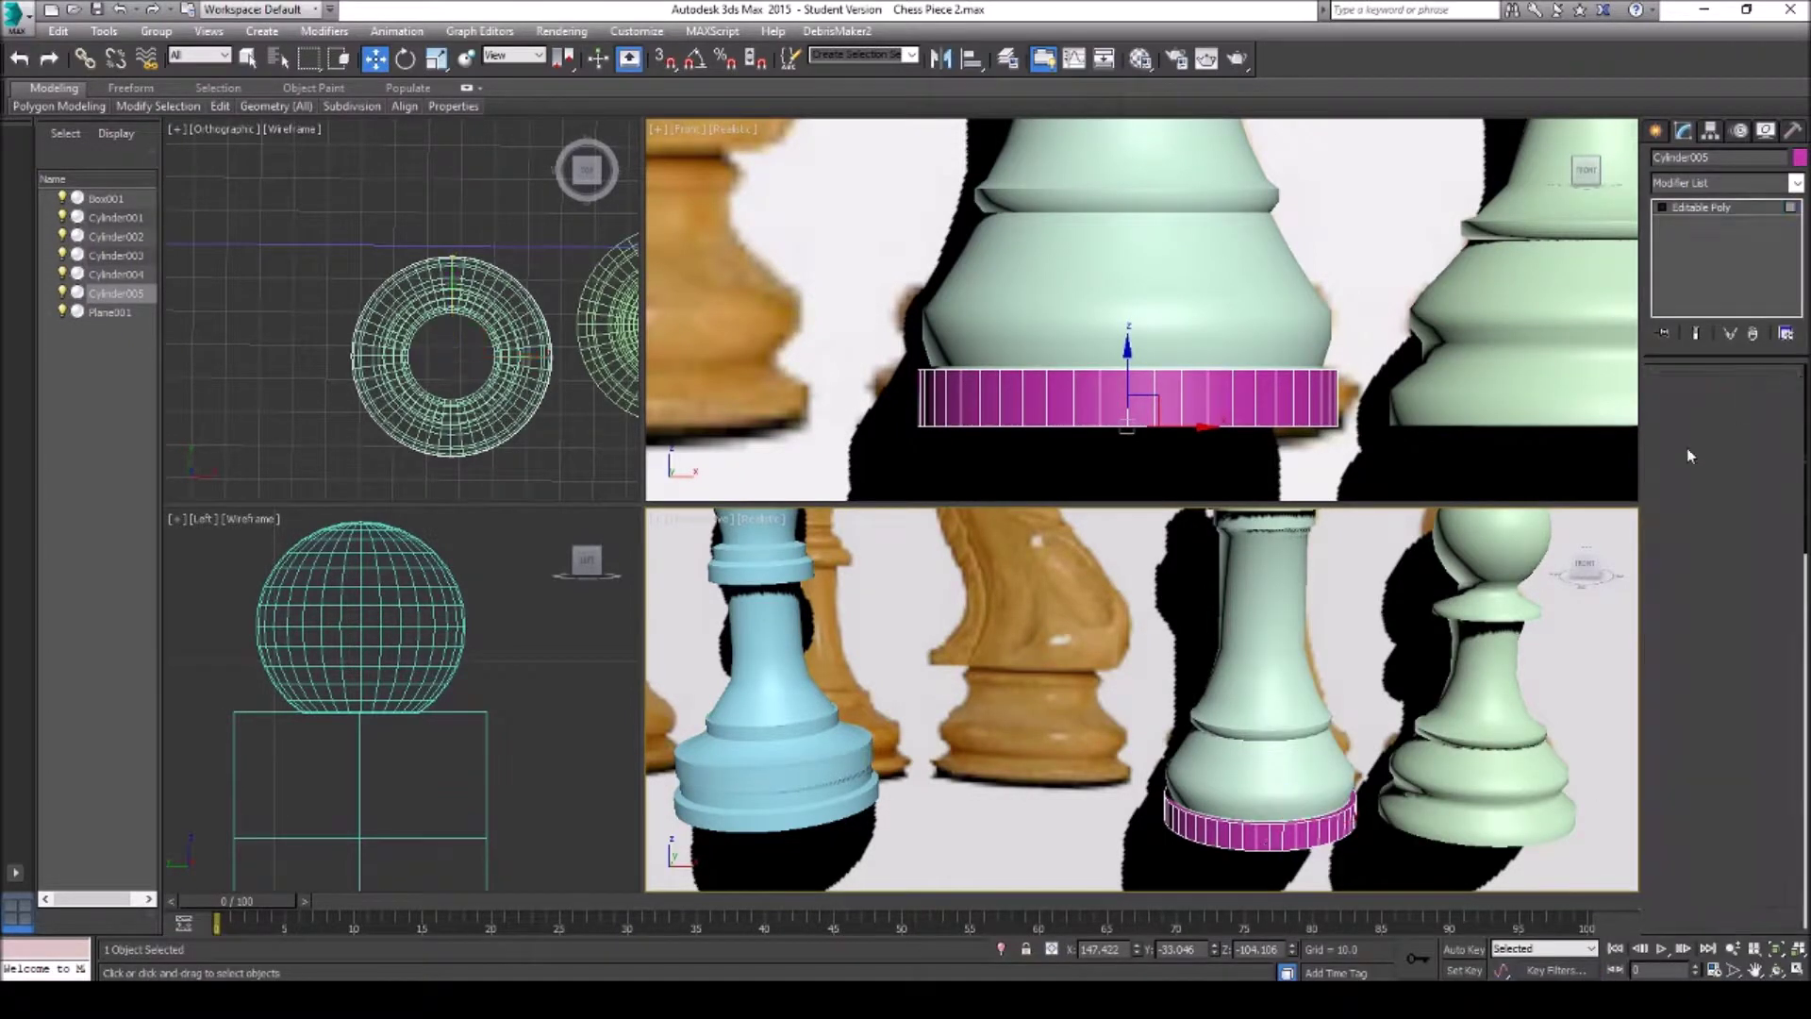
{"action": "left_click", "coordinate": [1266, 821]}
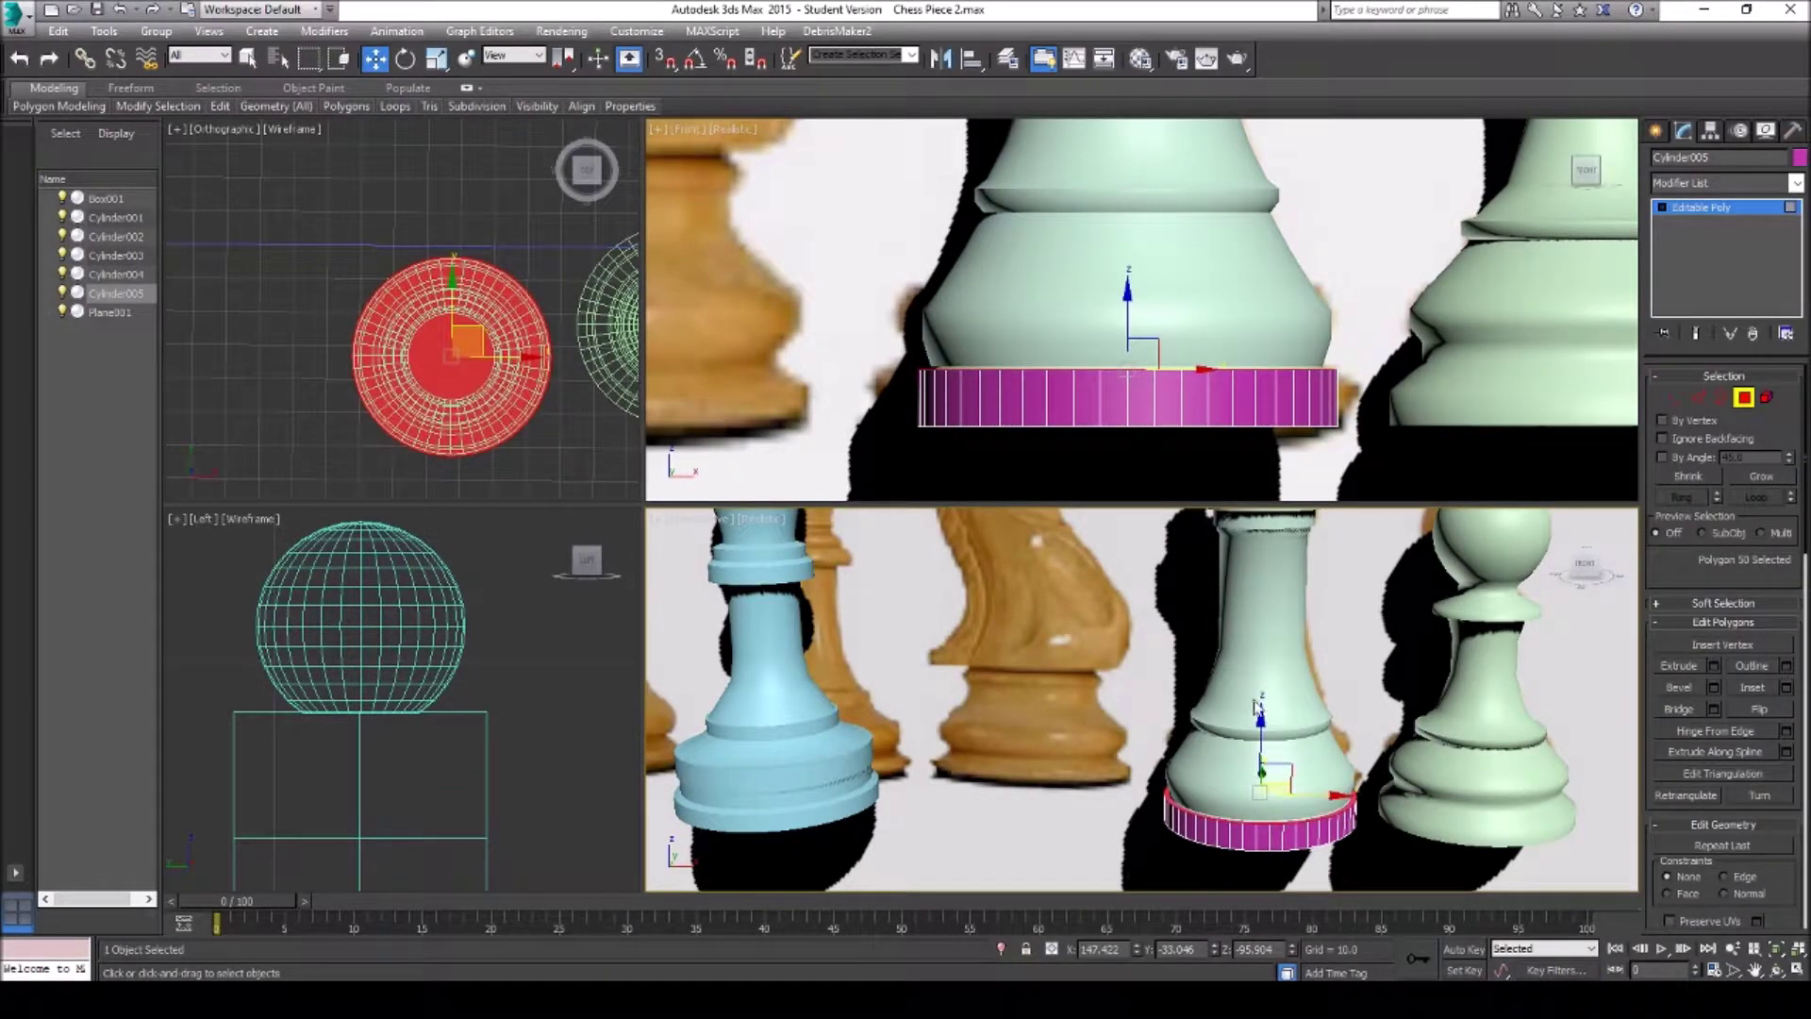
{"action": "left_click", "coordinate": [1126, 306]}
{"action": "mouse_move", "coordinate": [1128, 305]}
{"action": "left_mouse_down"}
{"action": "mouse_move", "coordinate": [1126, 343]}
{"action": "mouse_move", "coordinate": [1125, 323]}
{"action": "left_mouse_up"}
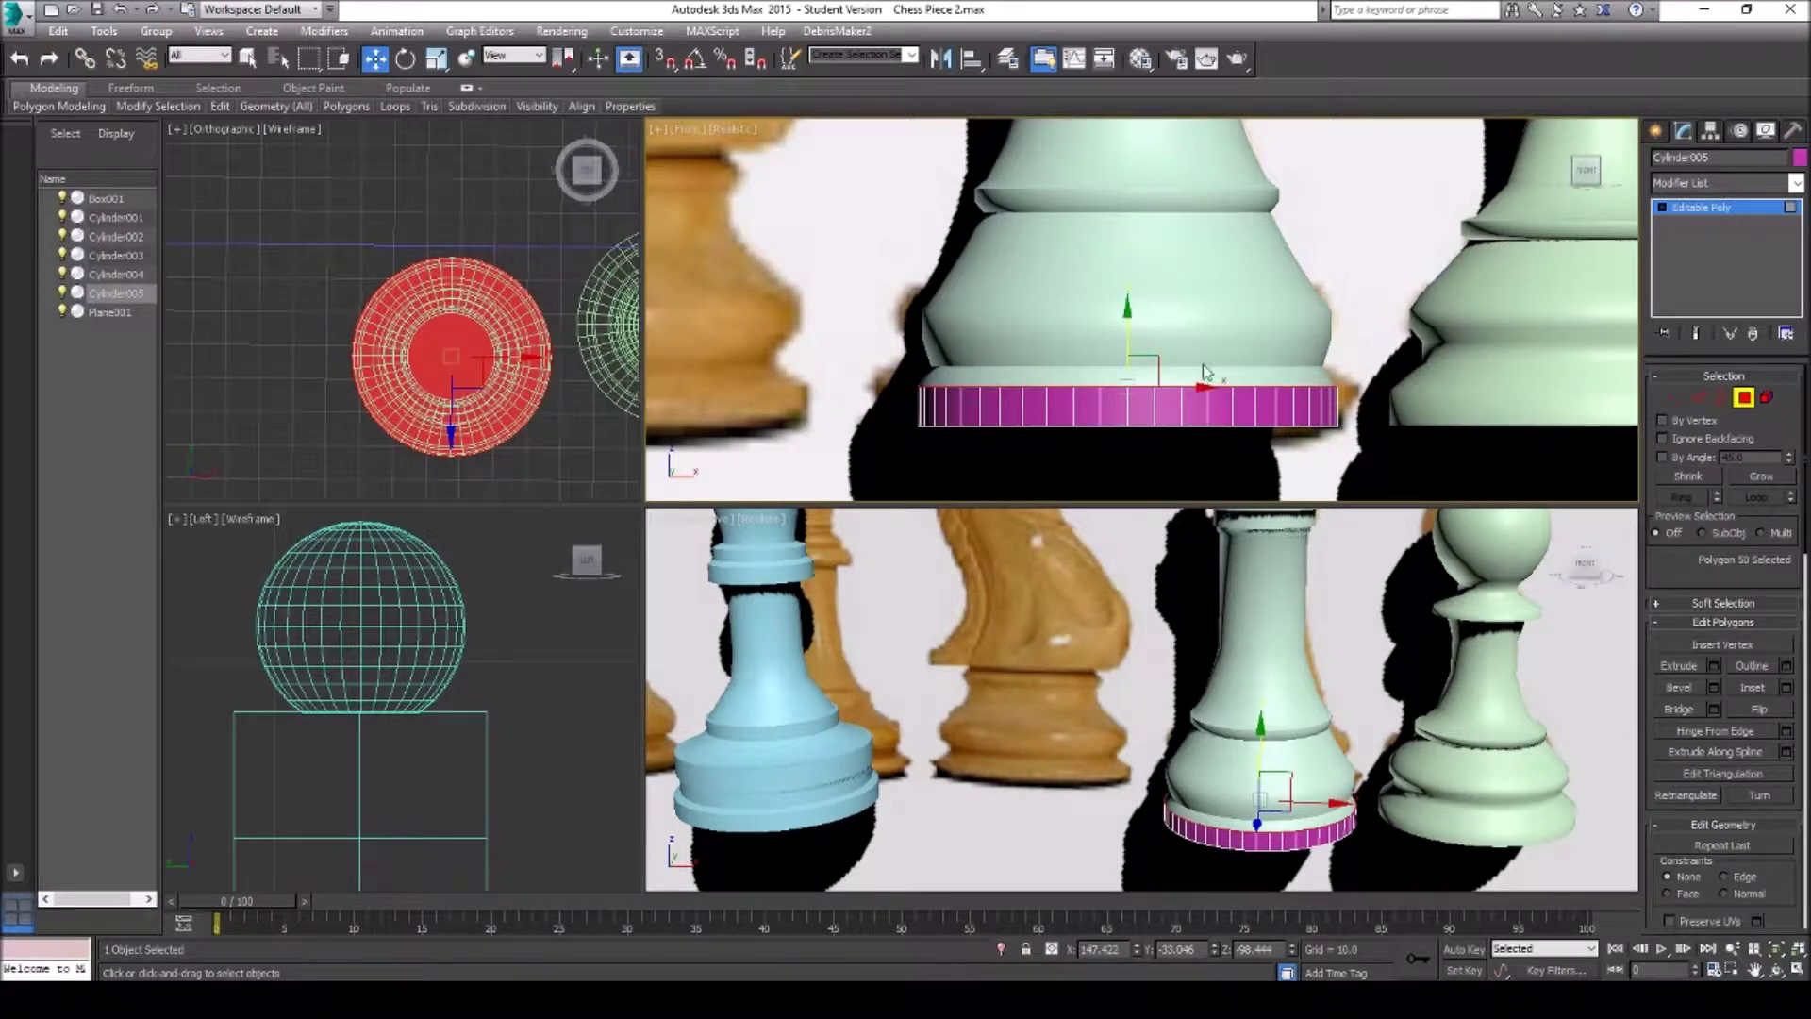
Leave polygon editing and move the whole disc under the knight in the reference image, at about X 66.8
{"action": "left_click", "coordinate": [1744, 398]}
{"action": "left_click_drag", "start_coordinate": [1321, 823], "coordinate": [1092, 830]}
{"action": "left_click", "coordinate": [1755, 972]}
{"action": "left_click_drag", "start_coordinate": [791, 385], "coordinate": [1383, 403]}
{"action": "right_click", "coordinate": [1205, 426]}
{"action": "left_click_drag", "start_coordinate": [1235, 447], "coordinate": [1214, 447]}
{"action": "left_click", "coordinate": [1028, 826]}
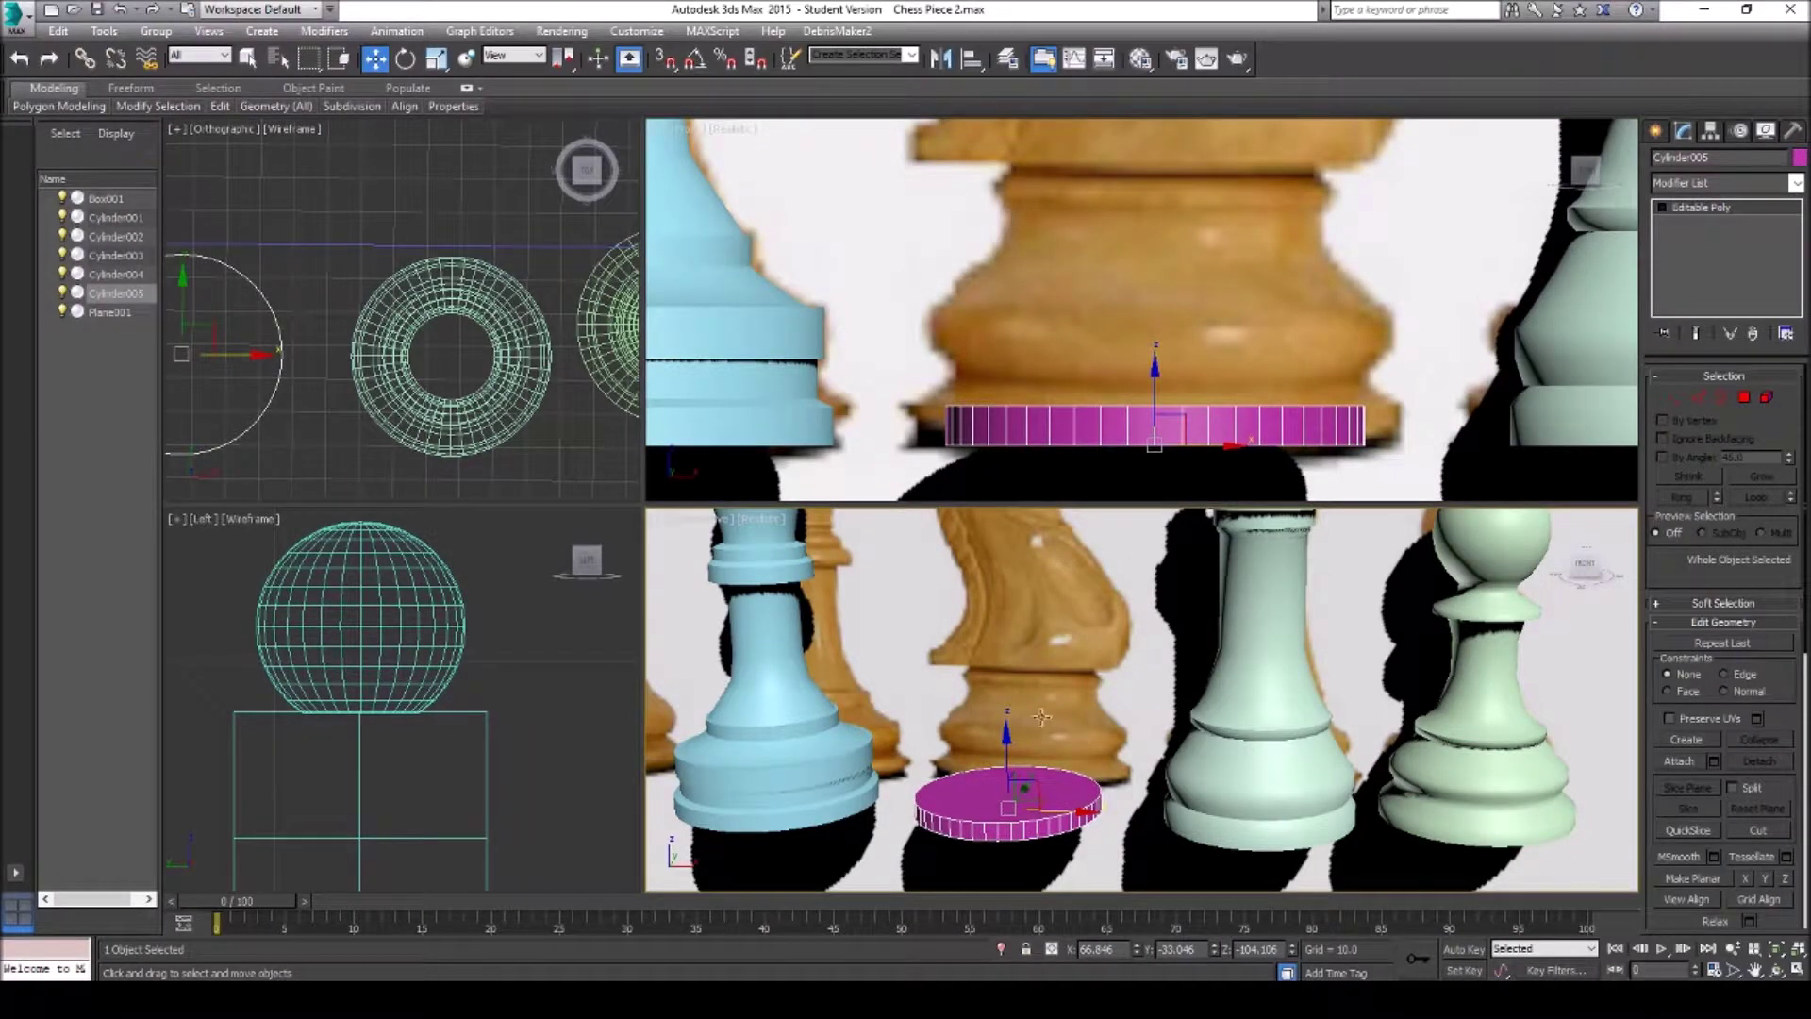
Move the disc back in depth to the reference plane, at about Y -0.1
{"action": "left_click", "coordinate": [1755, 969]}
{"action": "left_click_drag", "start_coordinate": [235, 287], "coordinate": [459, 221]}
{"action": "right_click", "coordinate": [469, 332]}
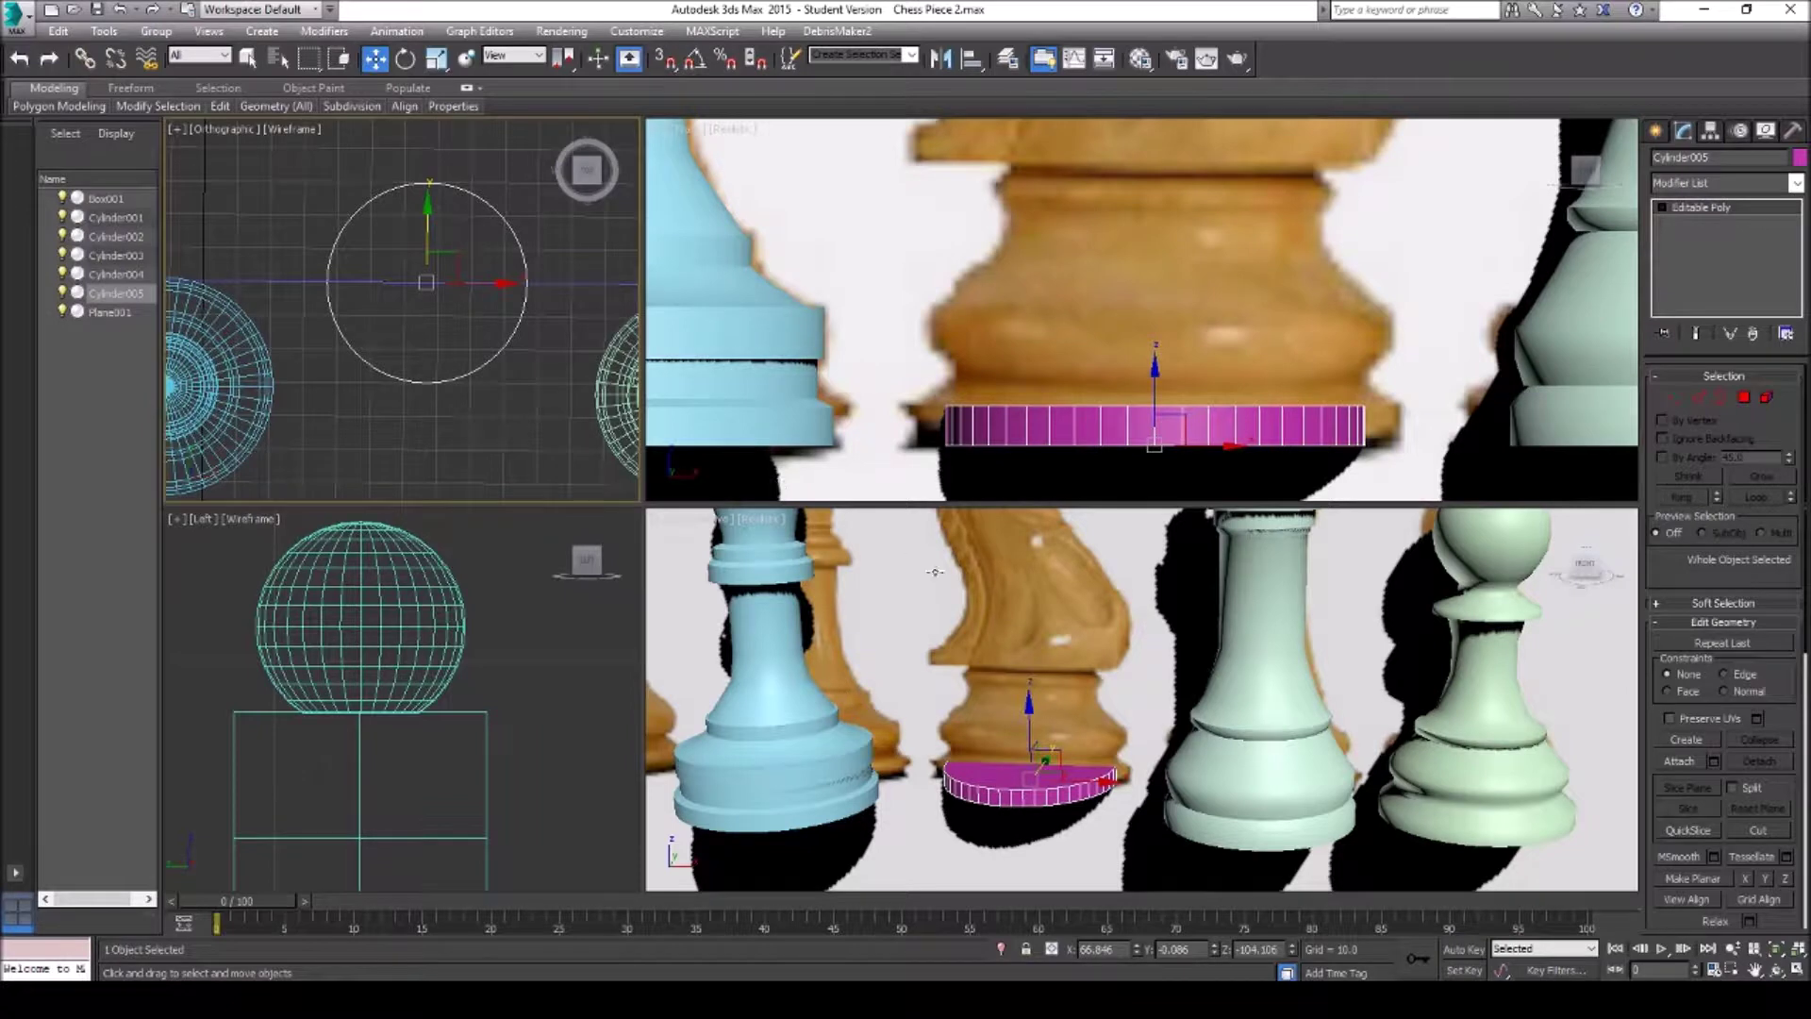
Scale the disc uniformly in X and Y to about 116 % to match the width of the knight's base
{"action": "left_click", "coordinate": [1754, 969]}
{"action": "left_click_drag", "start_coordinate": [1057, 781], "coordinate": [1132, 746]}
{"action": "scroll", "coordinate": [1110, 745], "scroll_direction": "up", "scroll_amount": 5}
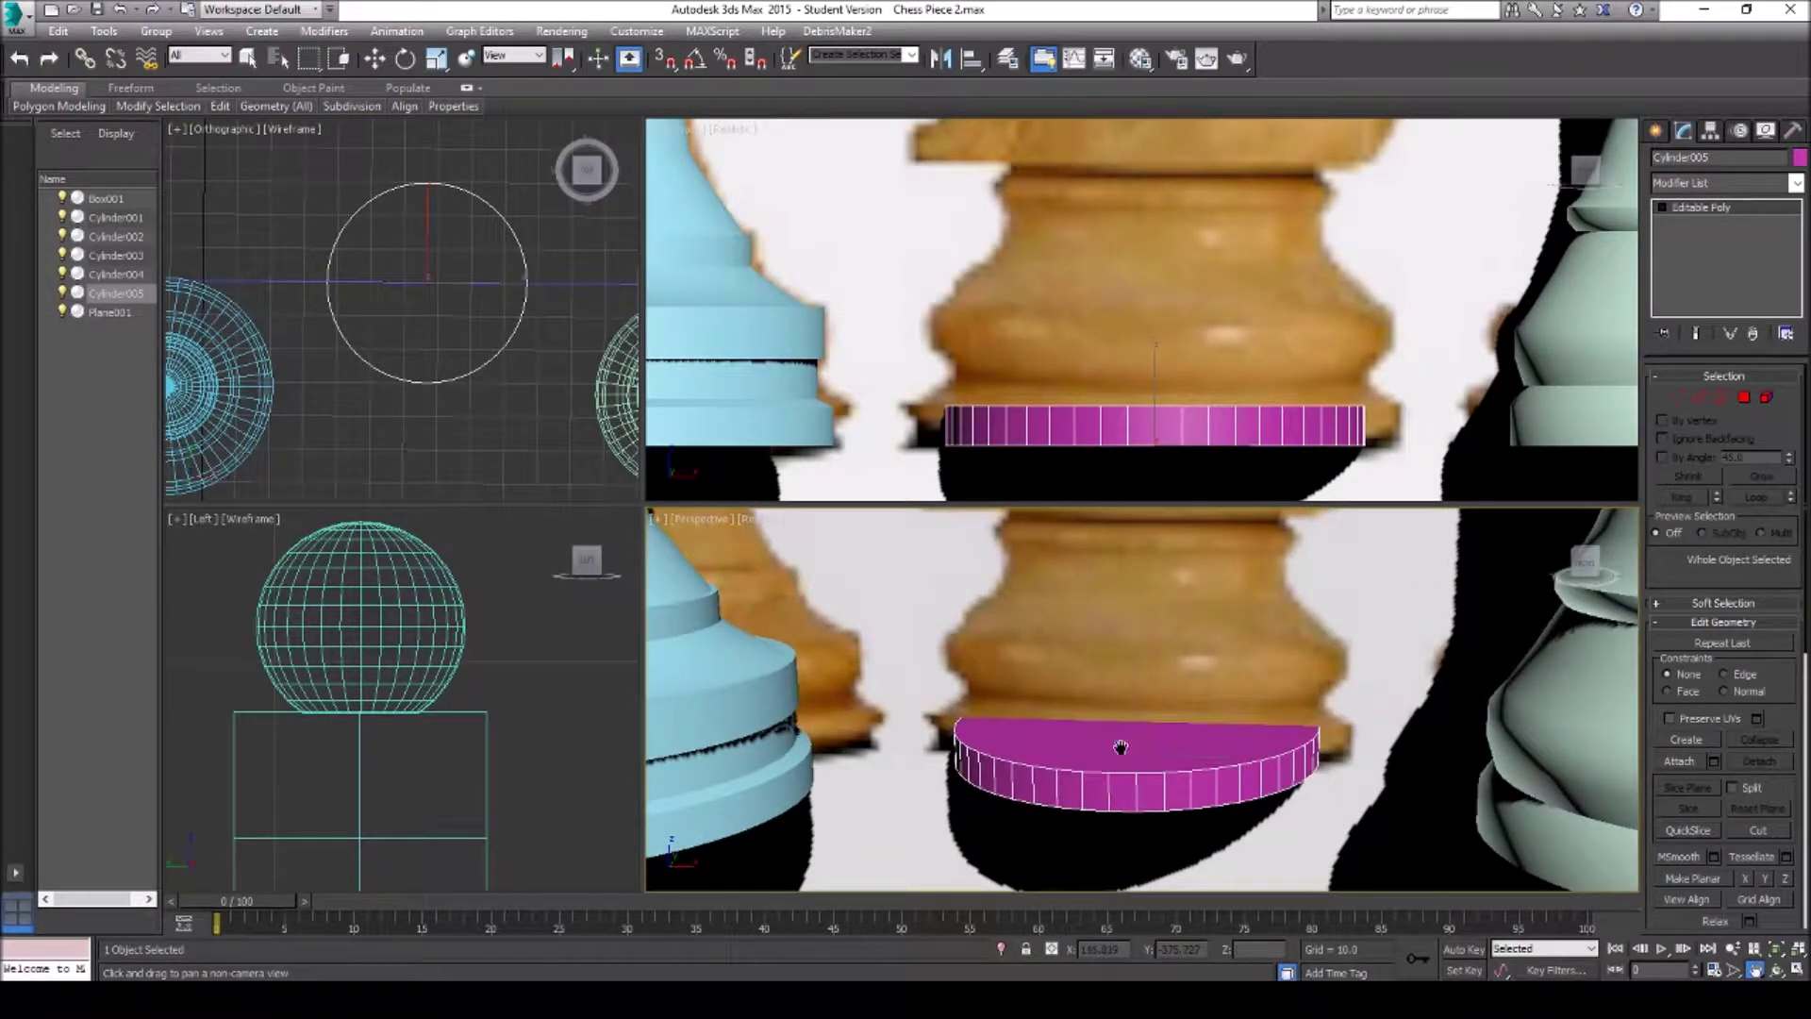
{"action": "right_click", "coordinate": [1271, 671]}
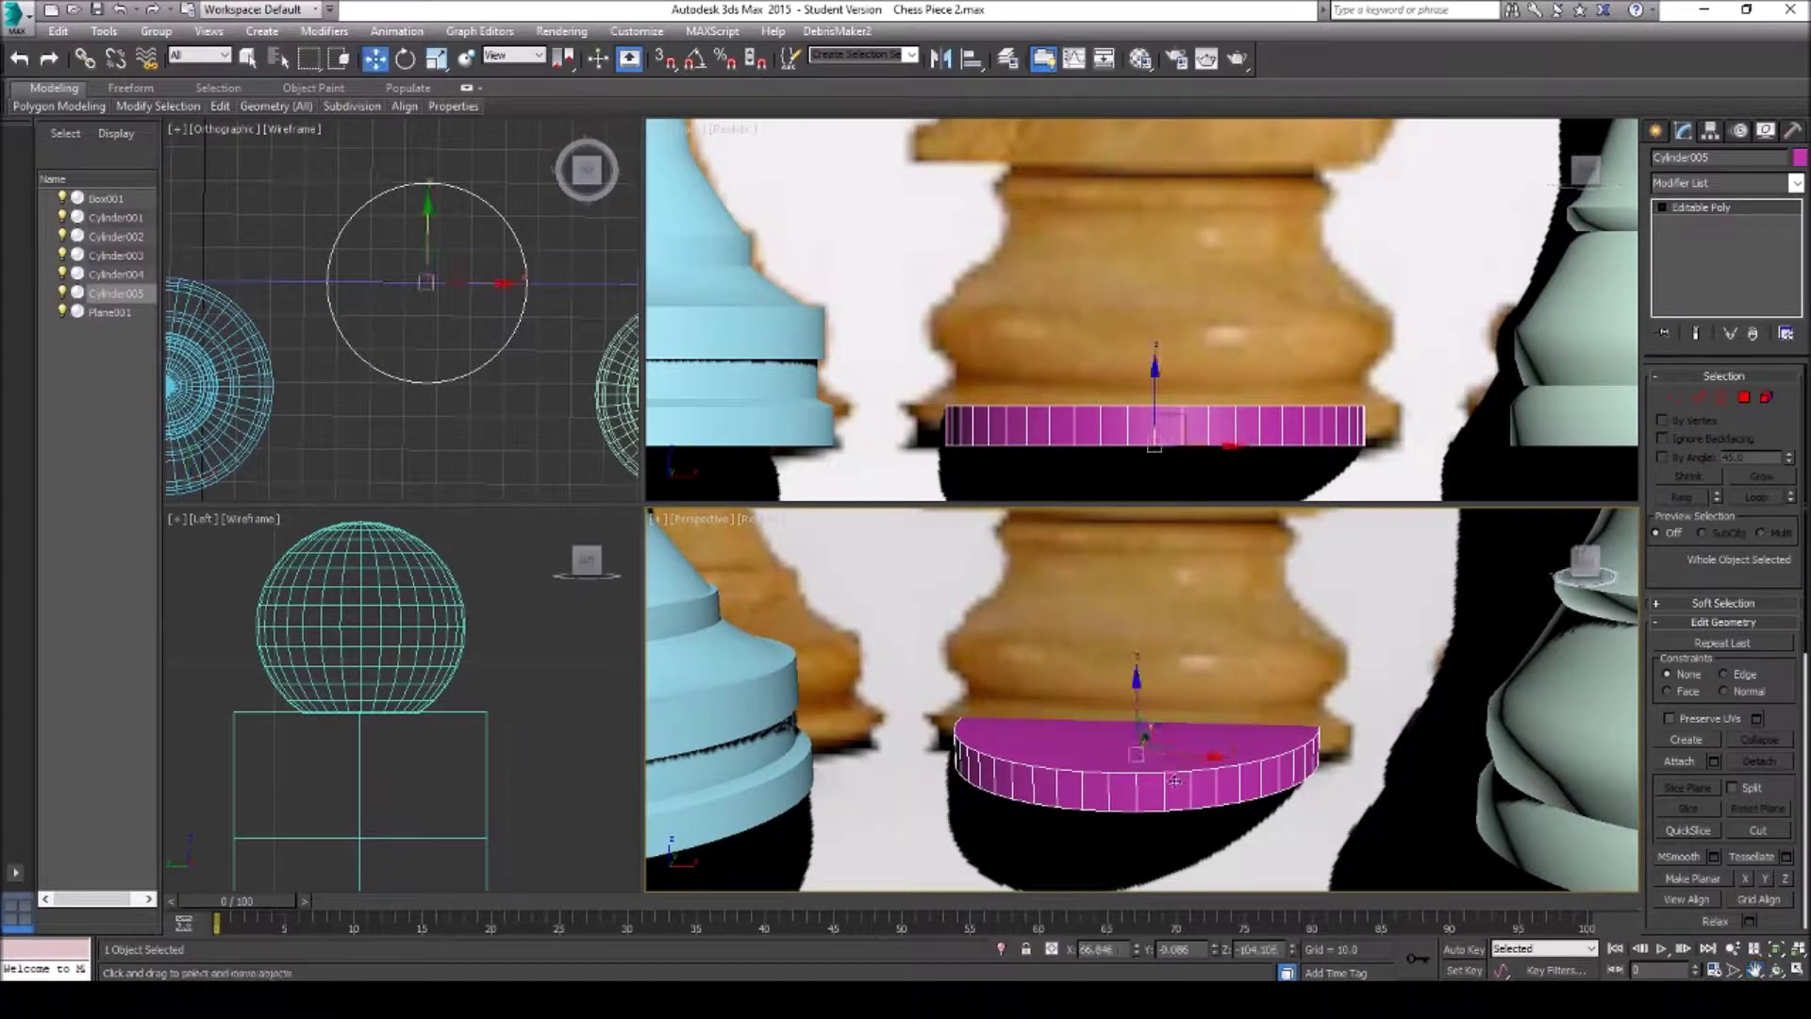
{"action": "right_click", "coordinate": [1152, 783]}
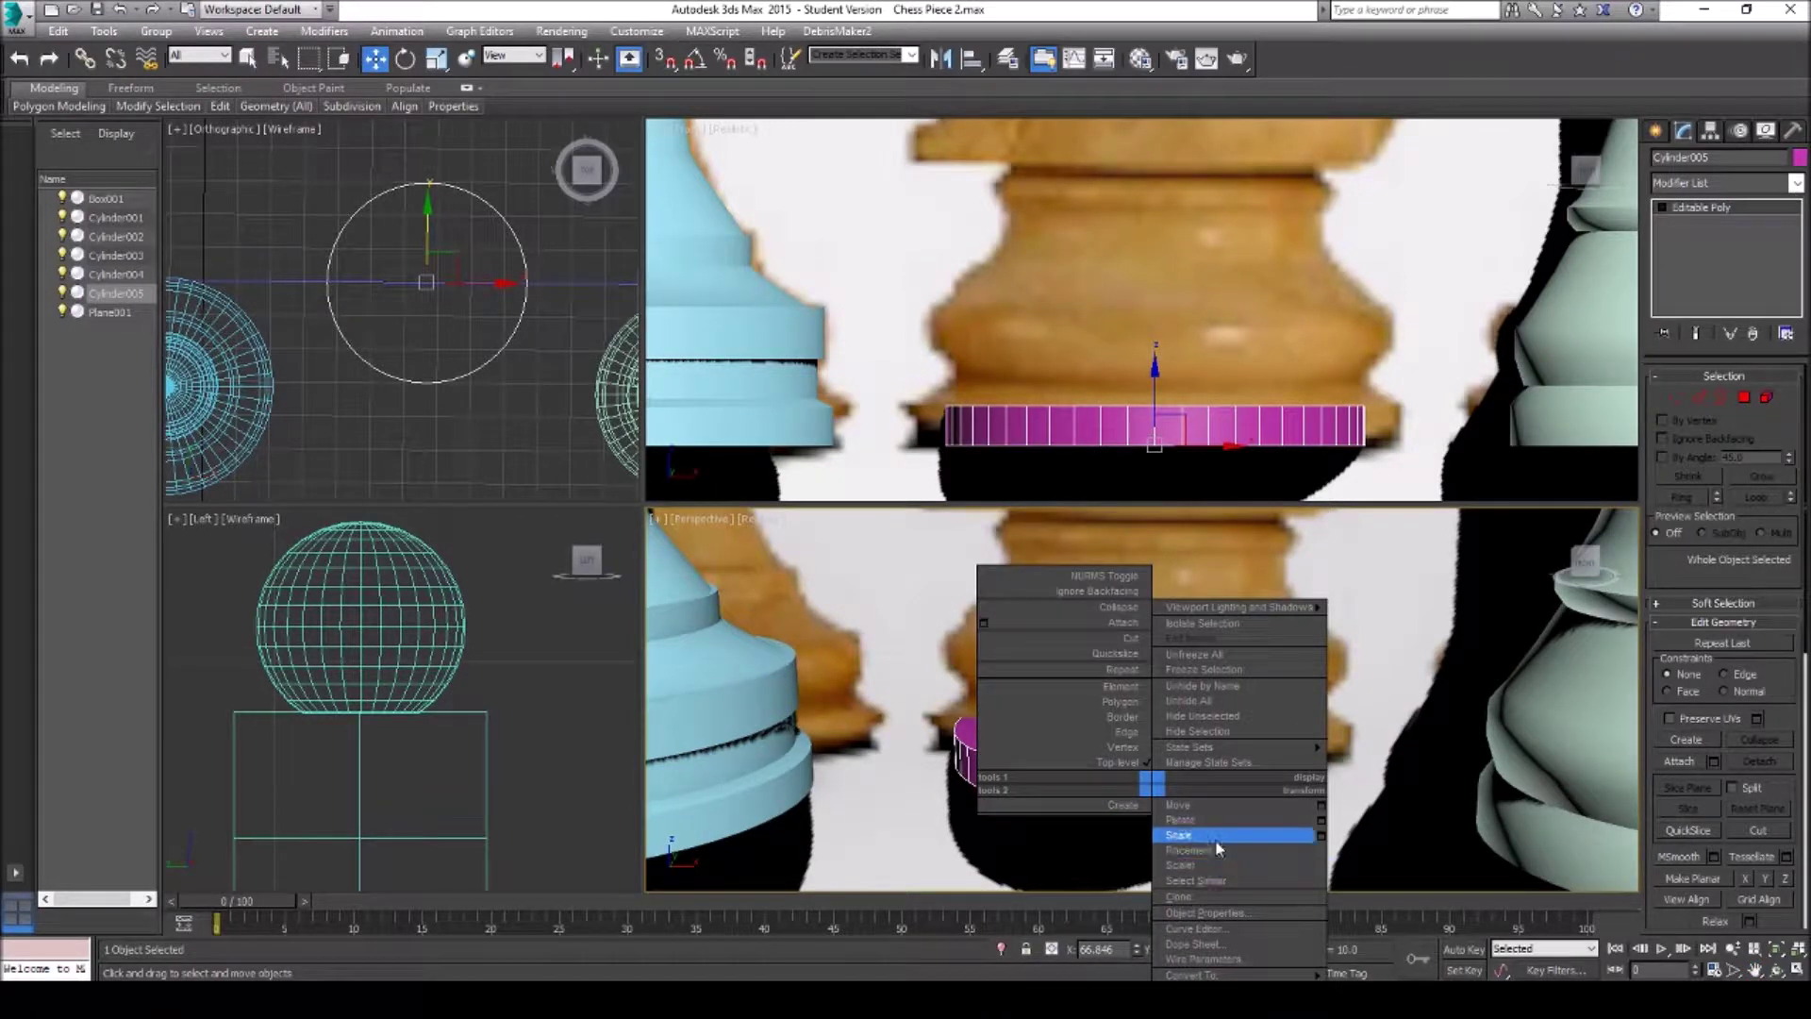
{"action": "left_click", "coordinate": [1198, 835]}
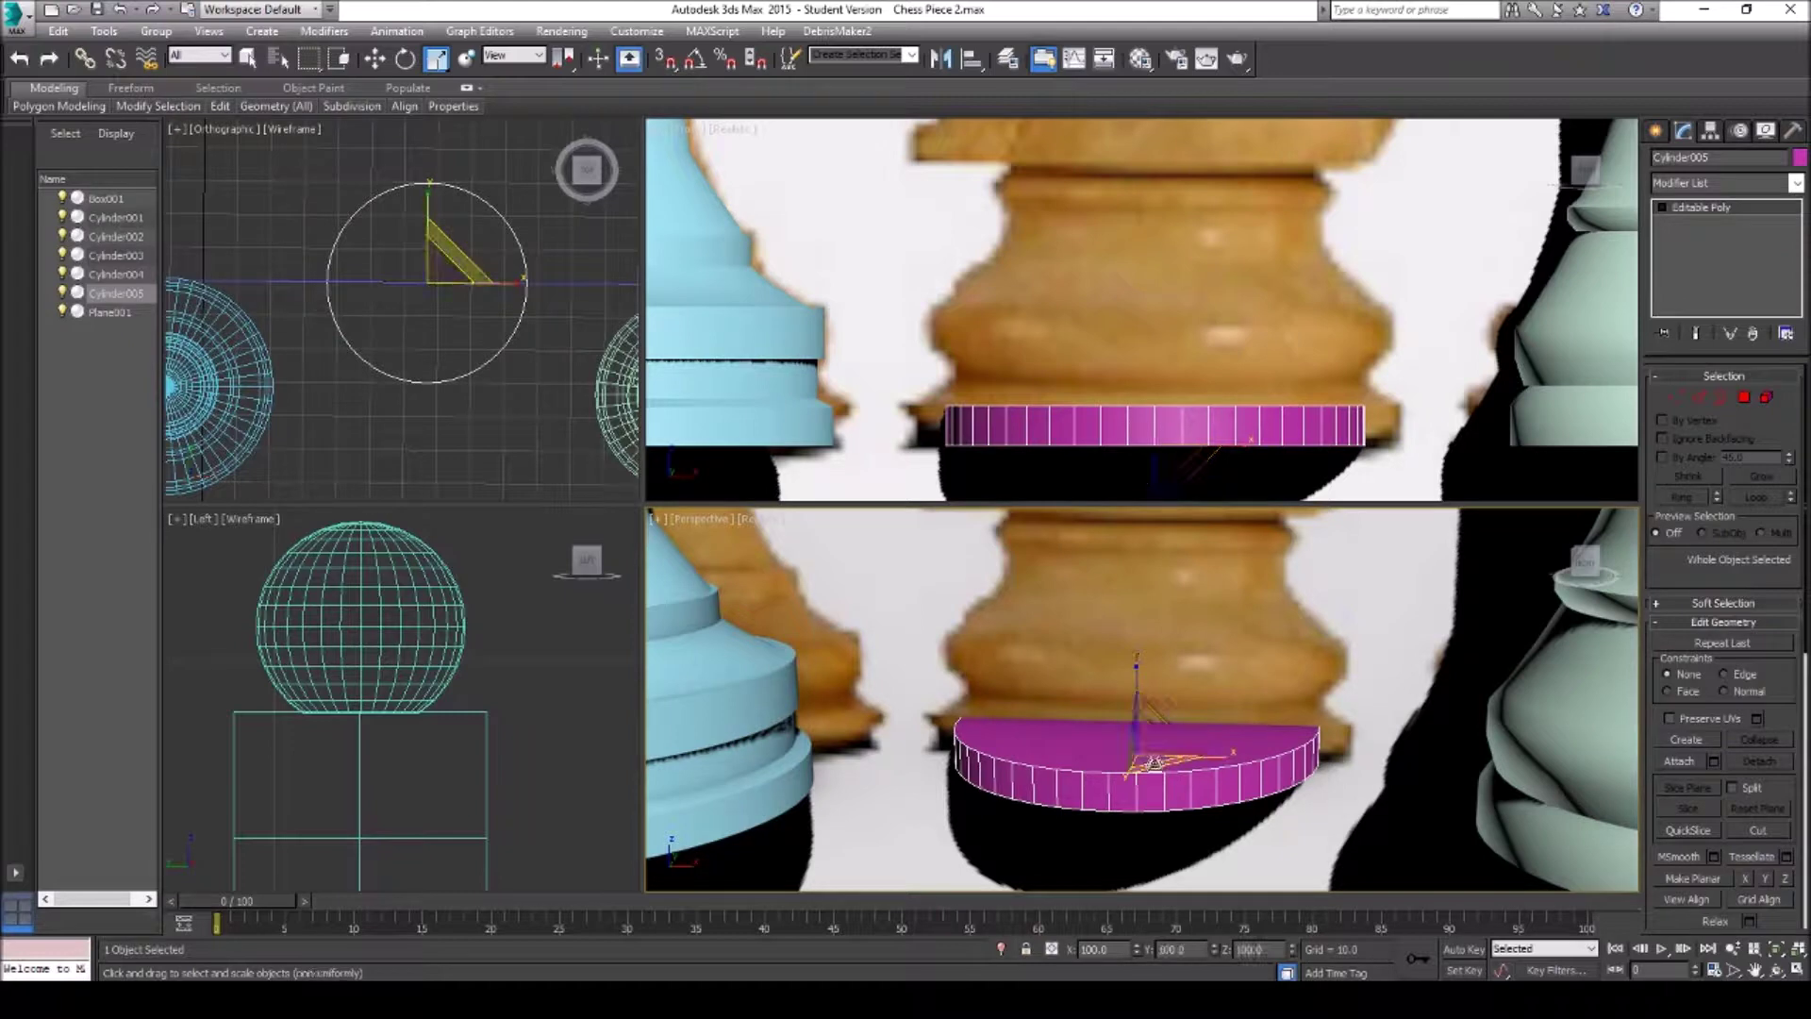
{"action": "left_click_drag", "start_coordinate": [1157, 766], "coordinate": [1157, 769]}
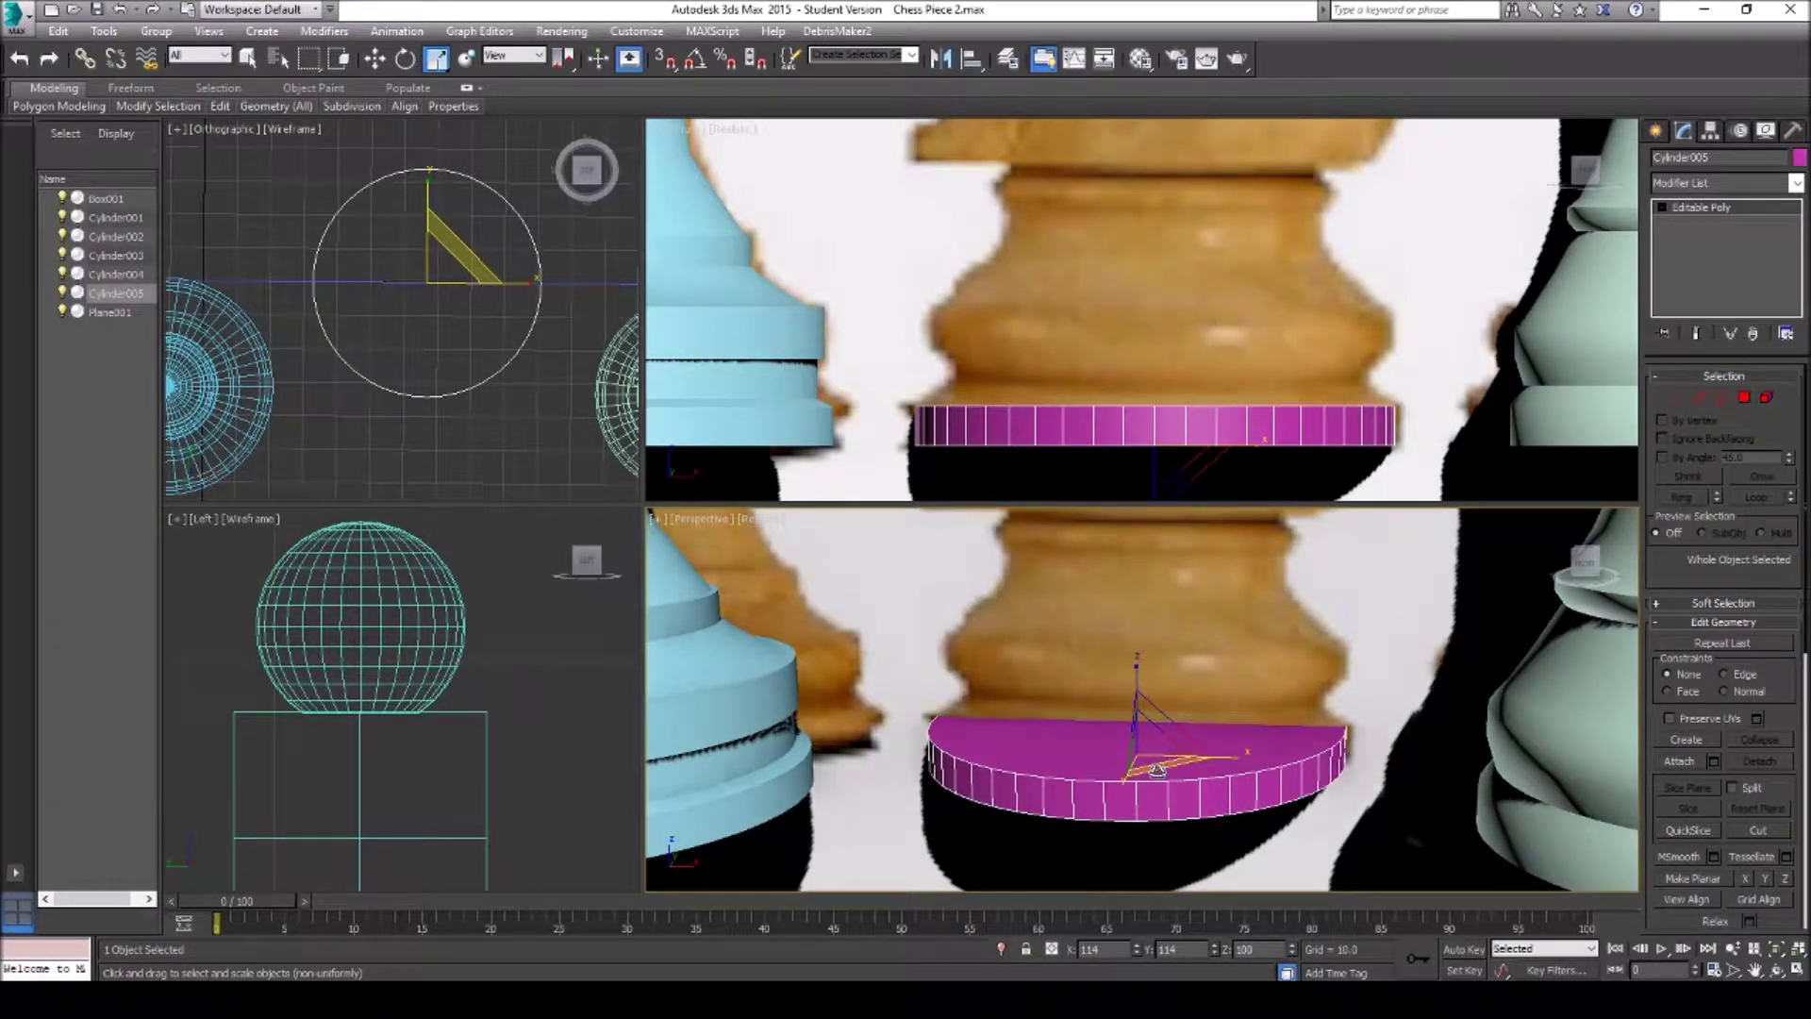
{"action": "left_click_drag", "start_coordinate": [1158, 768], "coordinate": [1157, 769]}
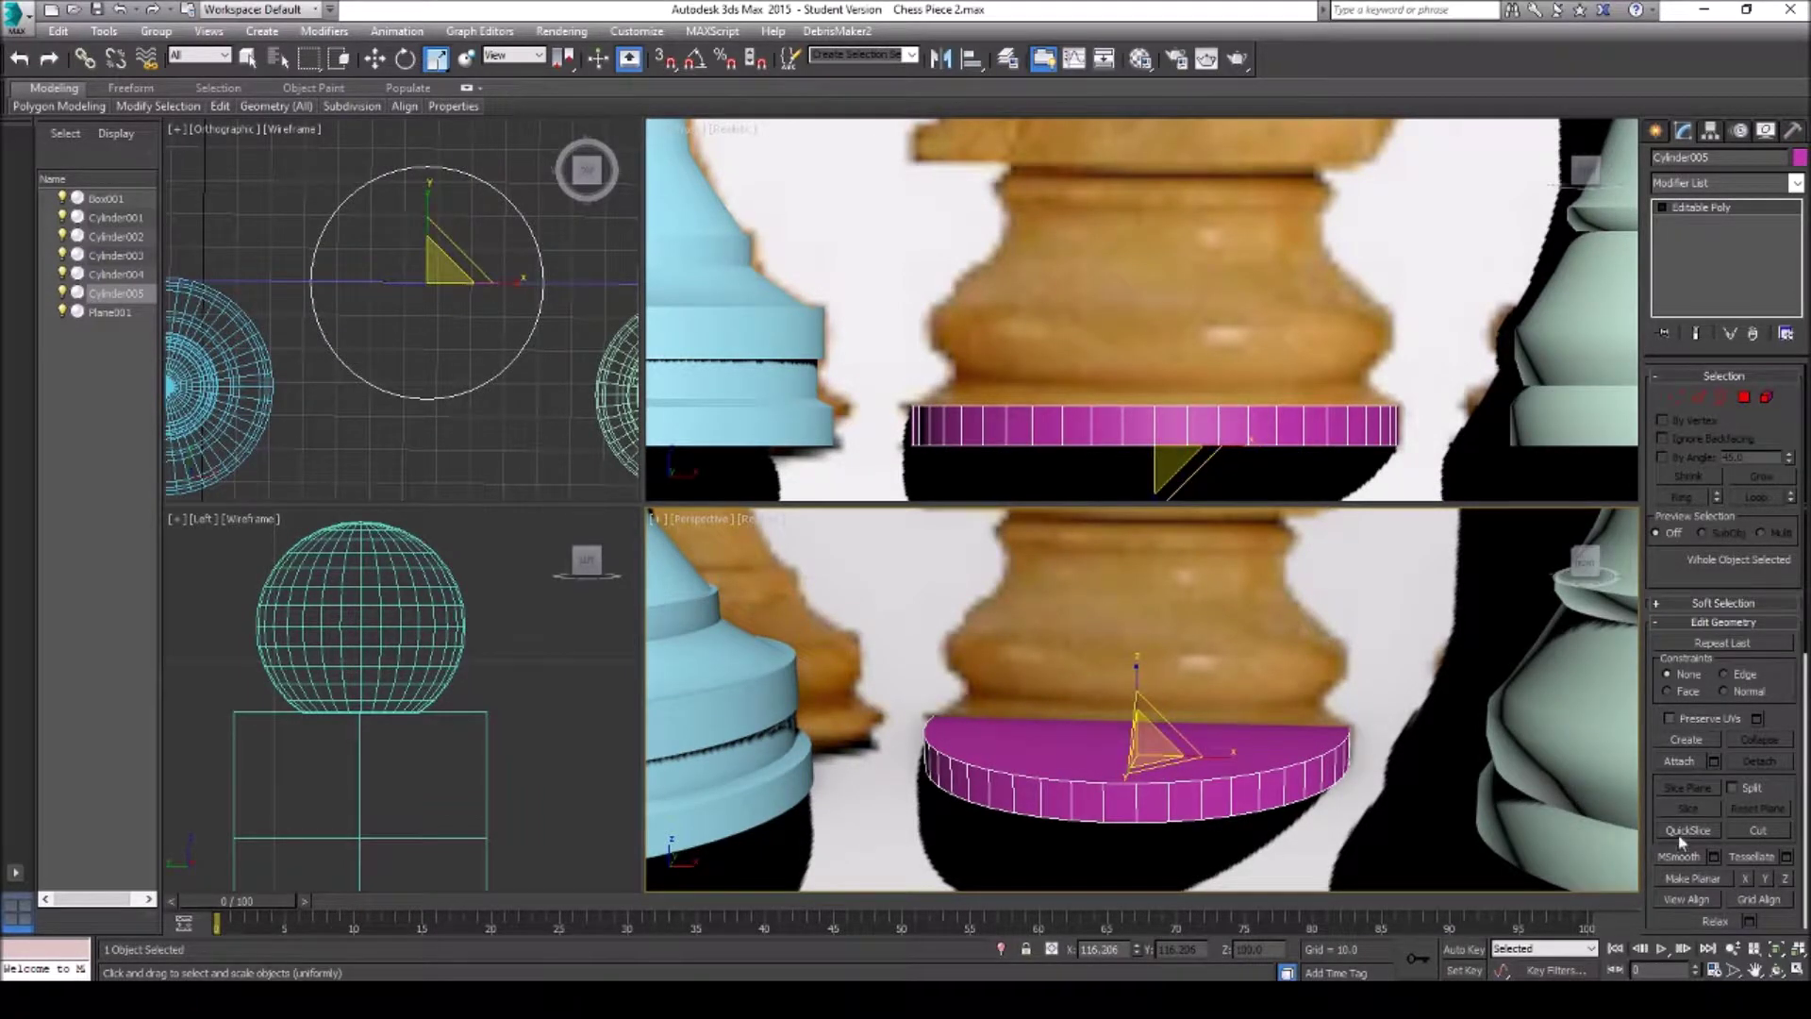
Bevel the disc's top polygon slightly upward and inward to form the sloped rim of the knight's base
{"action": "left_click", "coordinate": [1743, 398]}
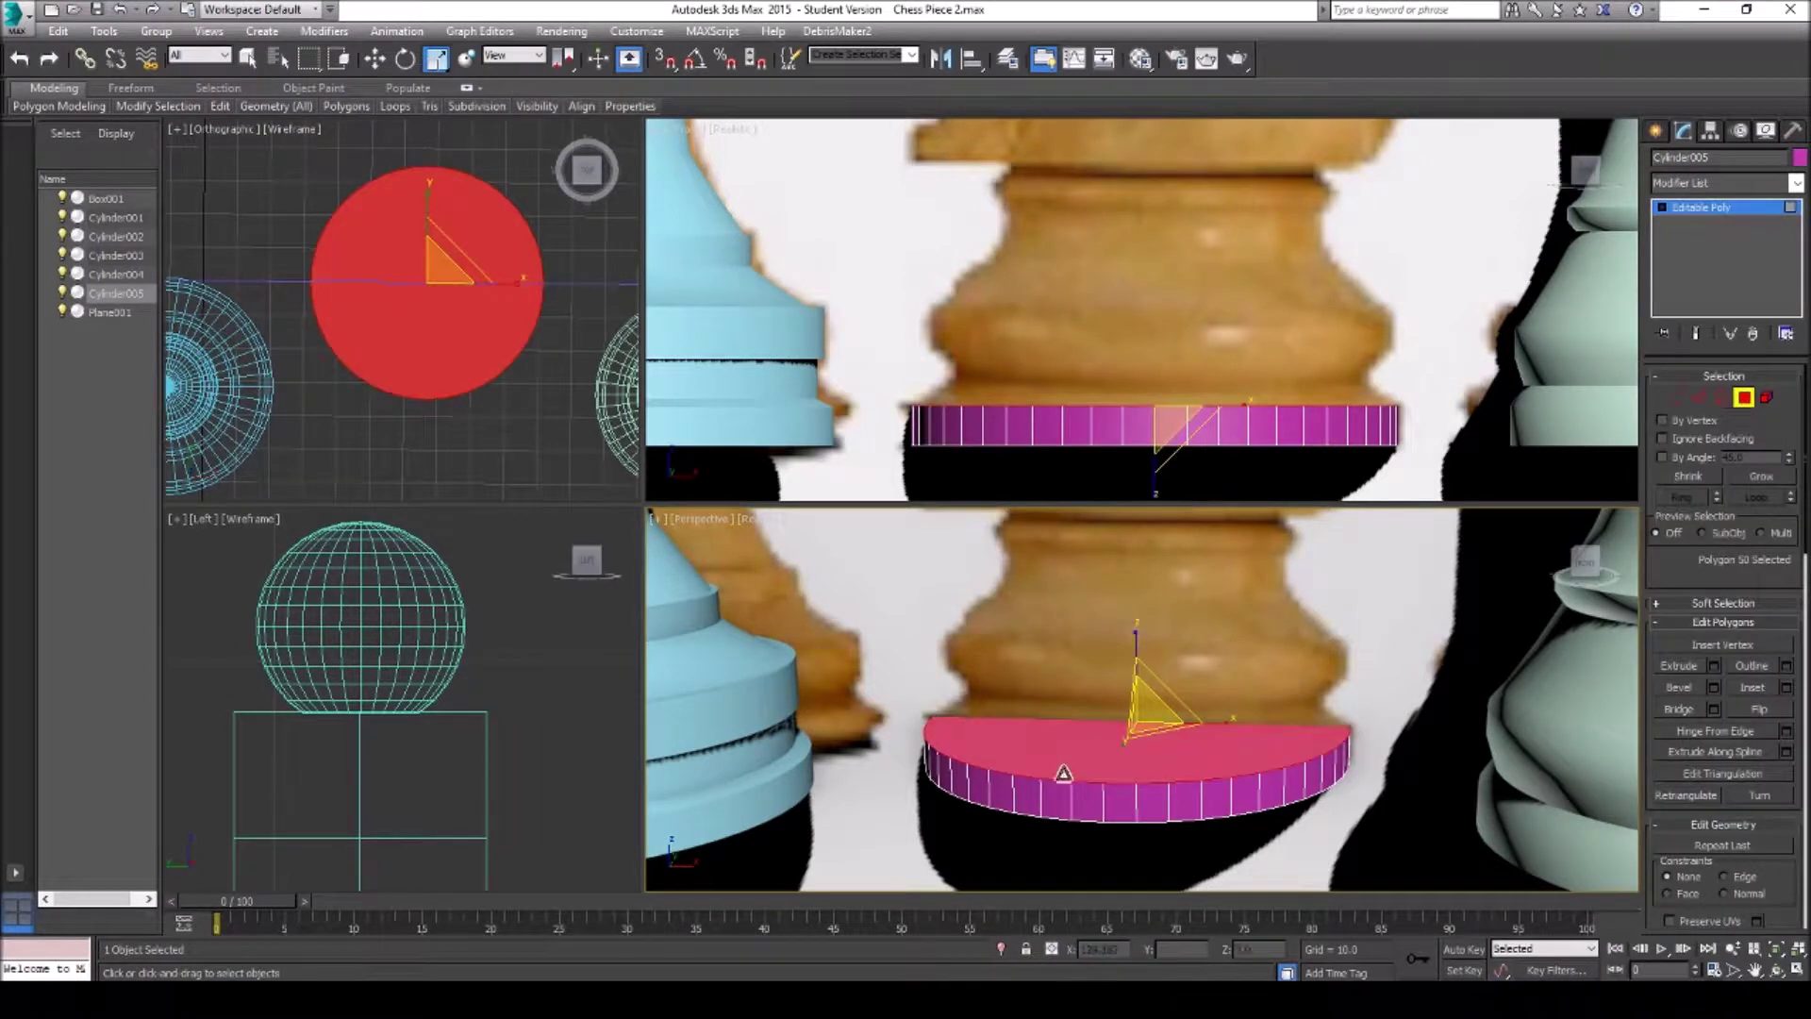
{"action": "right_click", "coordinate": [1193, 761]}
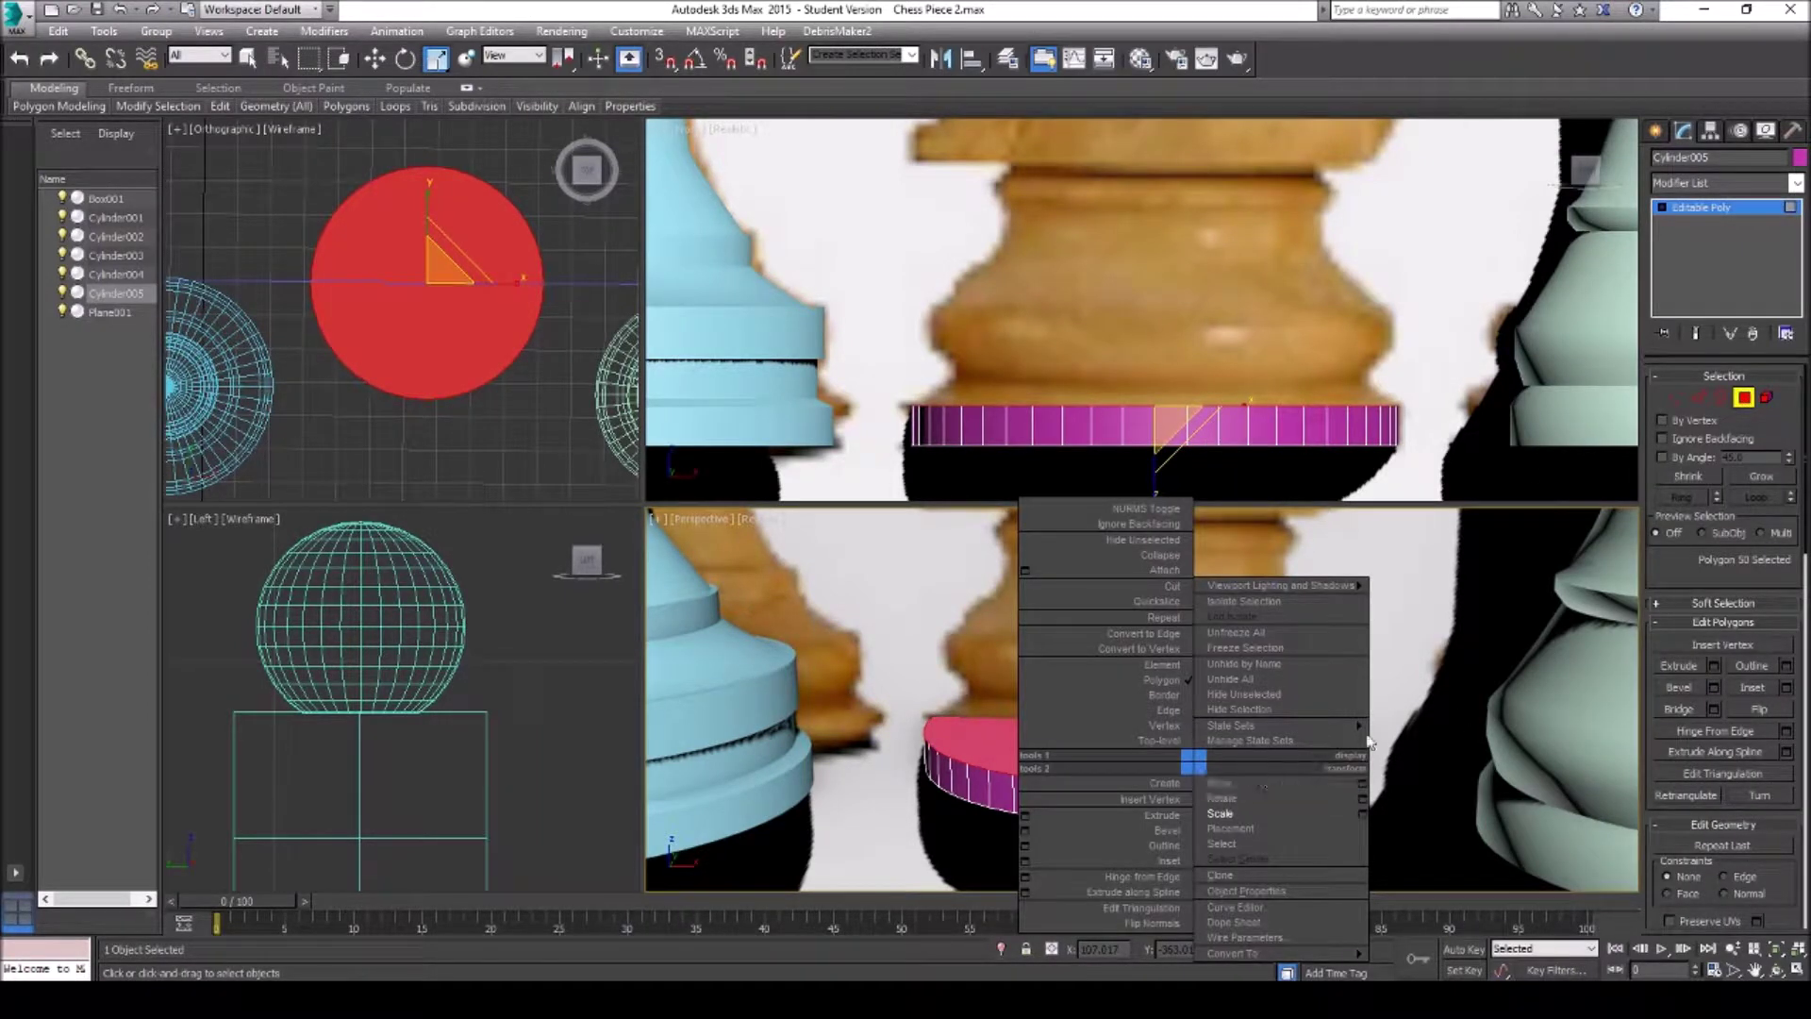
{"action": "left_click", "coordinate": [1680, 688]}
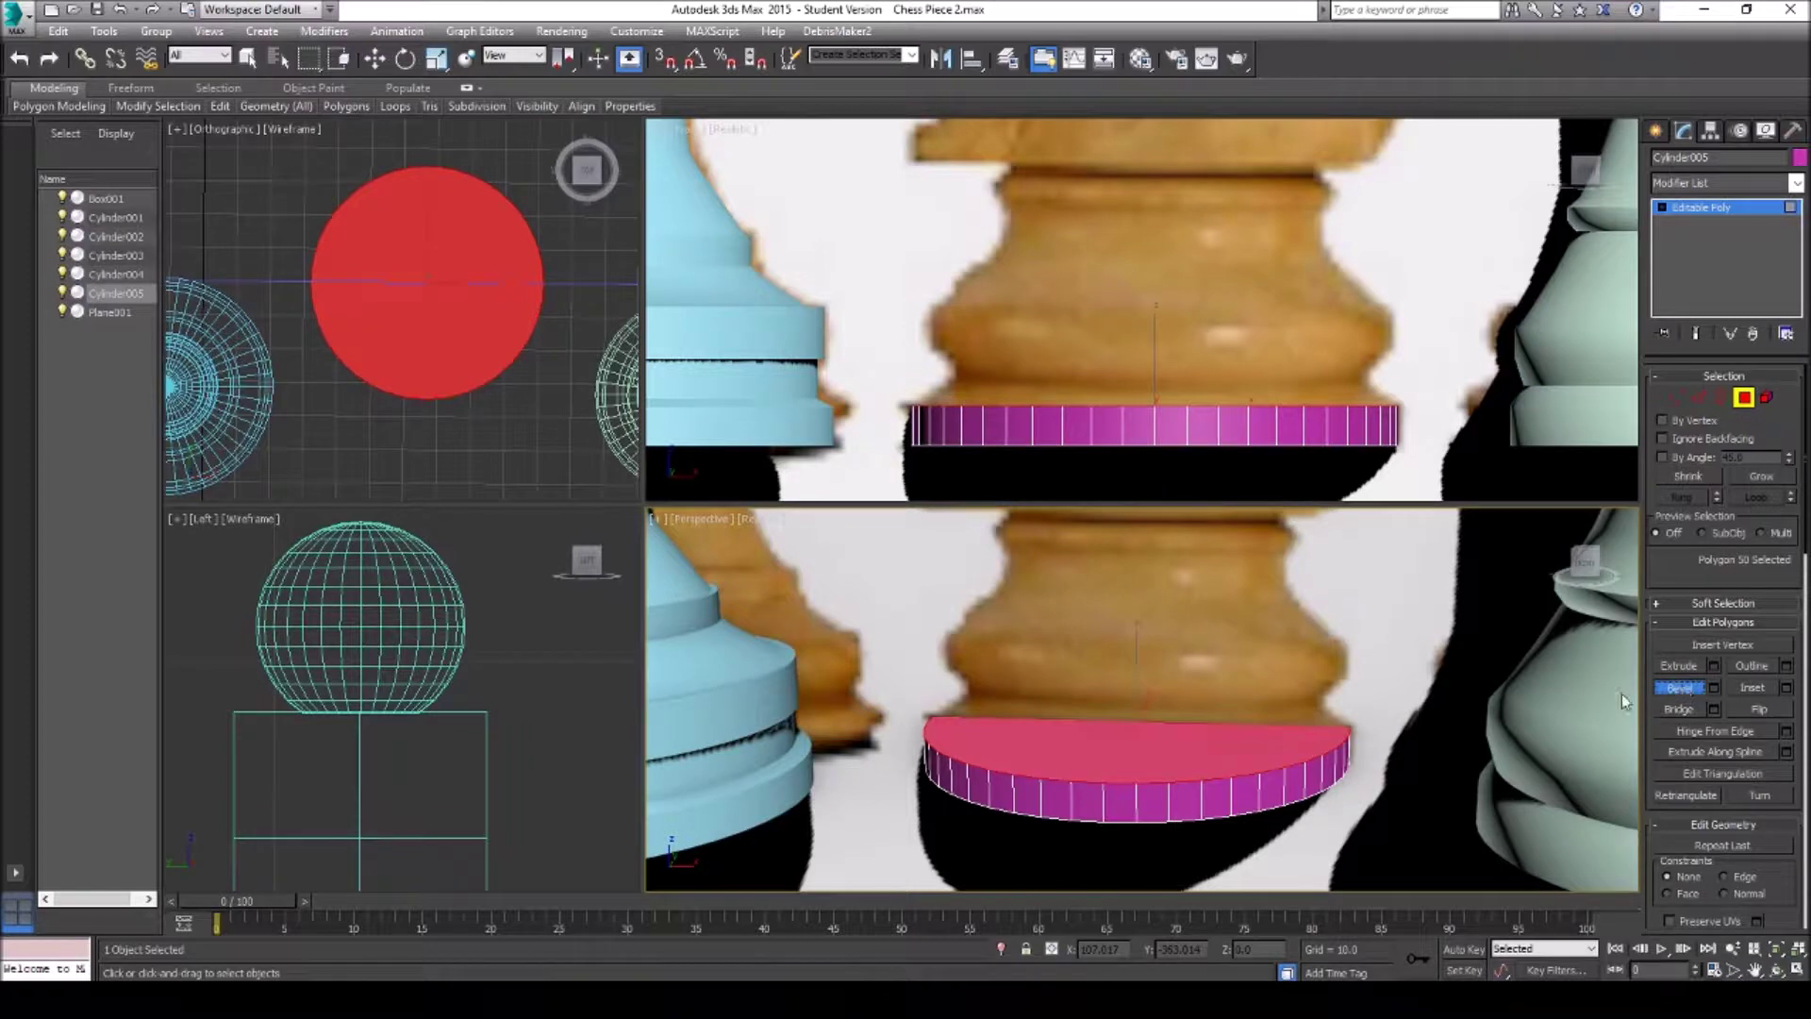
{"action": "left_click_drag", "start_coordinate": [1152, 762], "coordinate": [1166, 751]}
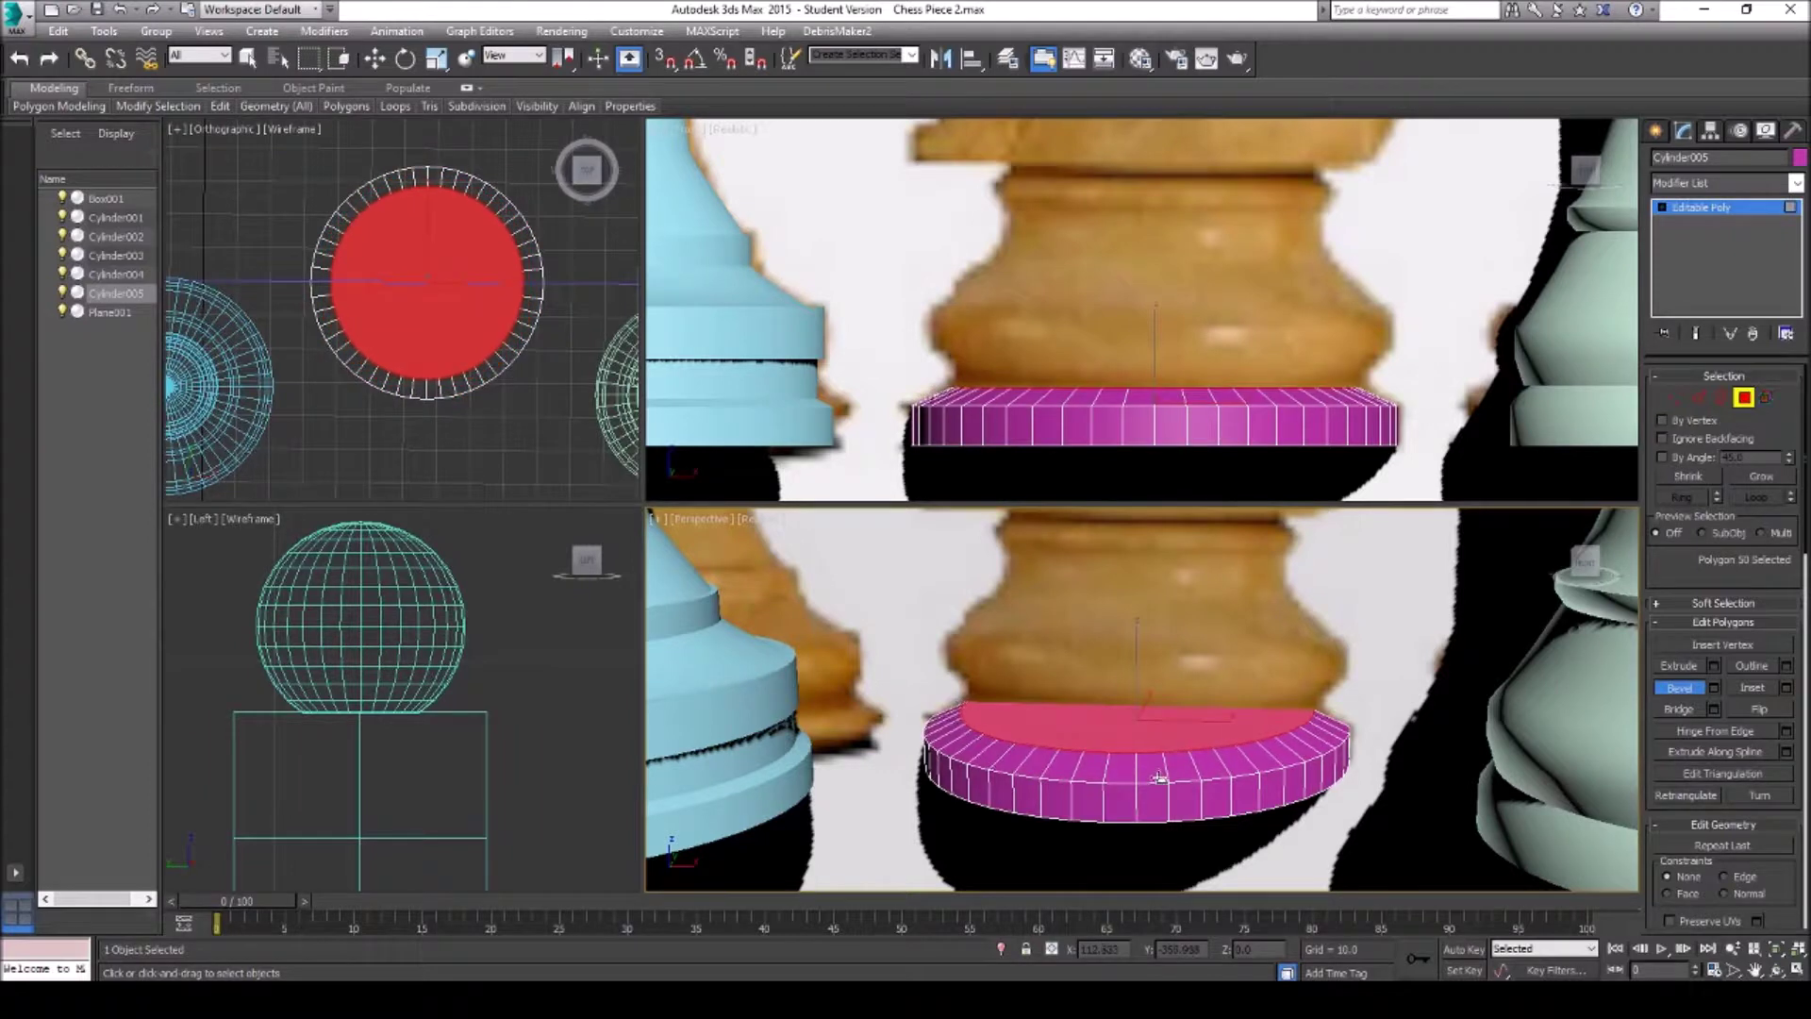
{"action": "left_click", "coordinate": [1159, 780]}
Bevel the top polygon repeatedly to form the groove, the wide band tapering inward and the straight collar above it
{"action": "left_click_drag", "start_coordinate": [1165, 739], "coordinate": [1176, 706]}
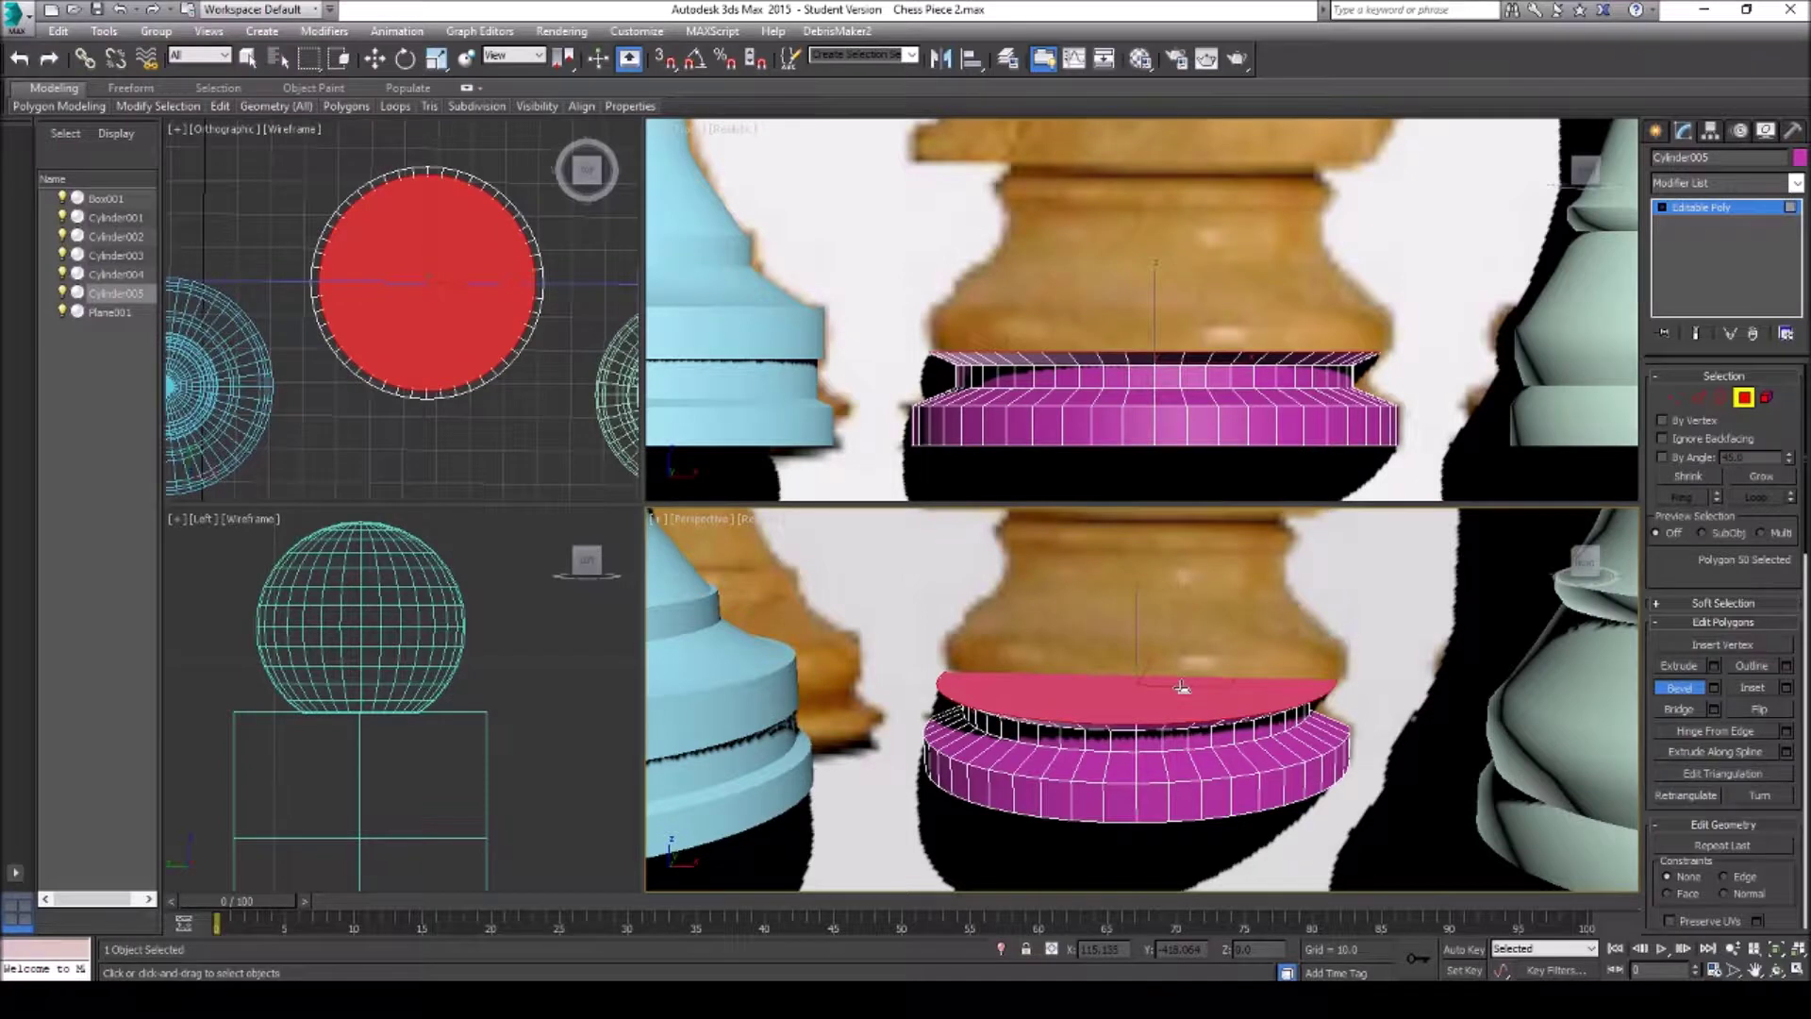
{"action": "left_click_drag", "start_coordinate": [1189, 681], "coordinate": [1185, 610]}
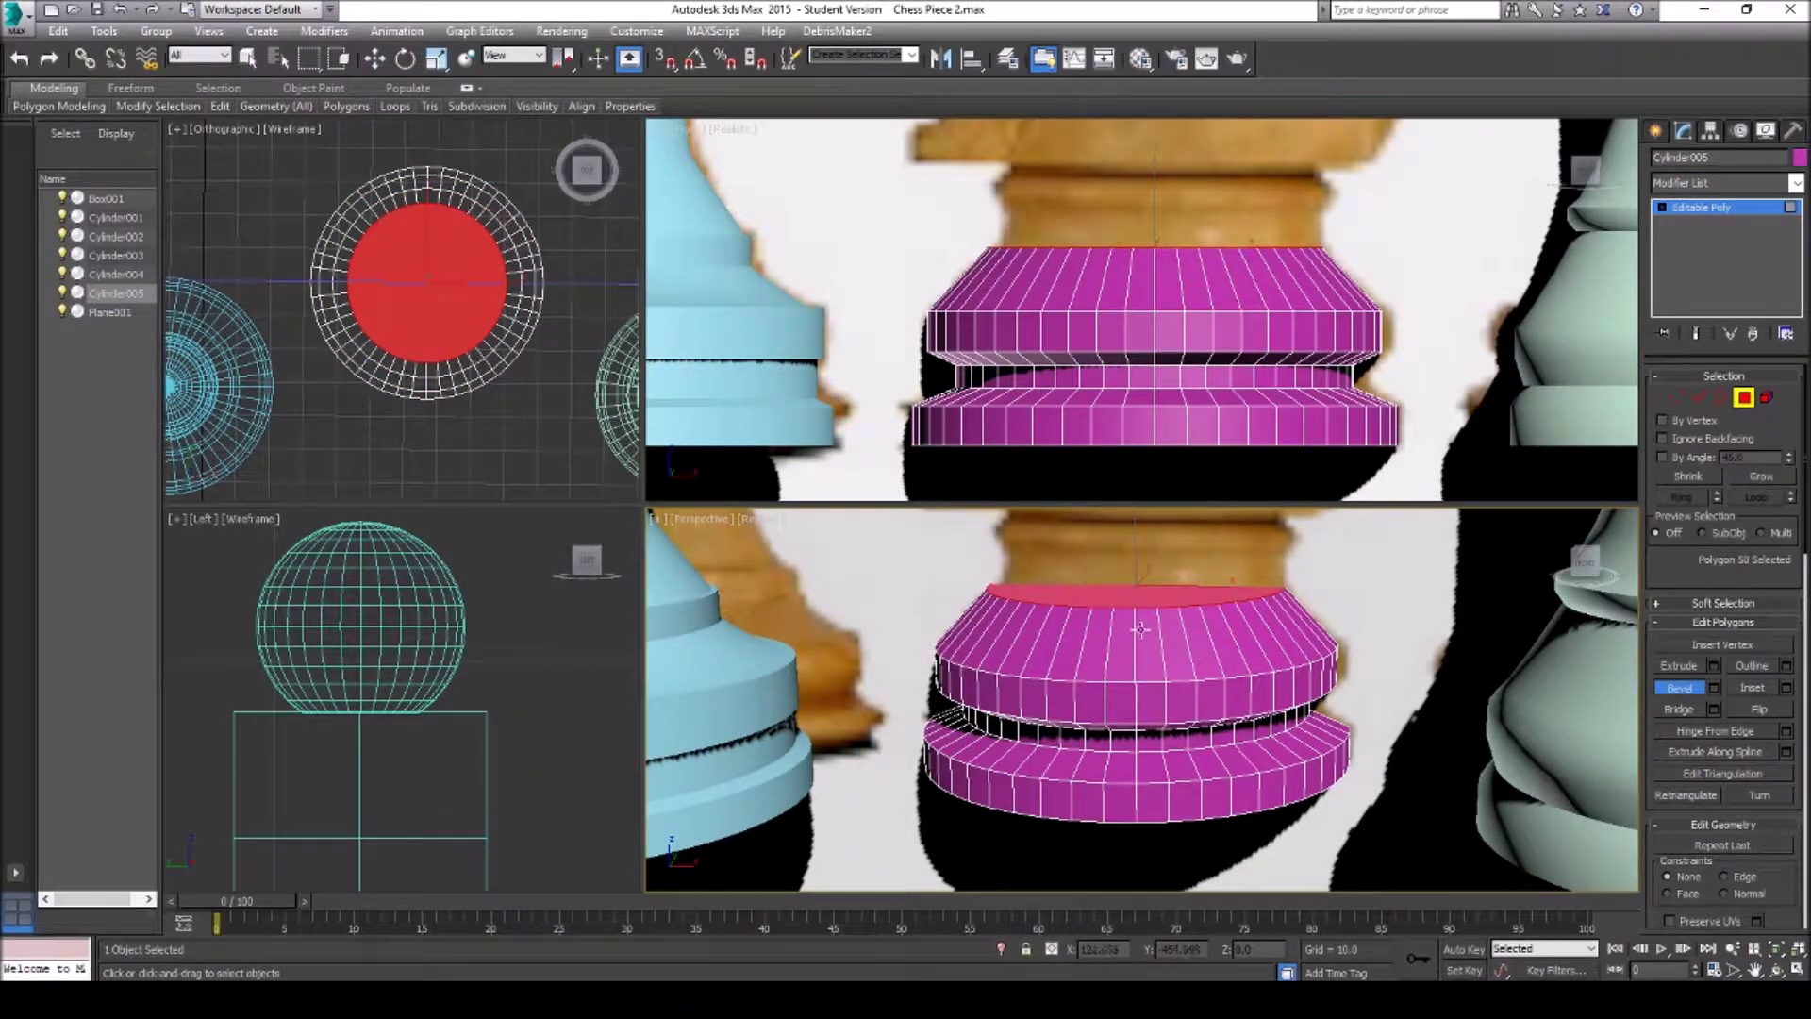
{"action": "left_click_drag", "start_coordinate": [1168, 601], "coordinate": [1168, 566]}
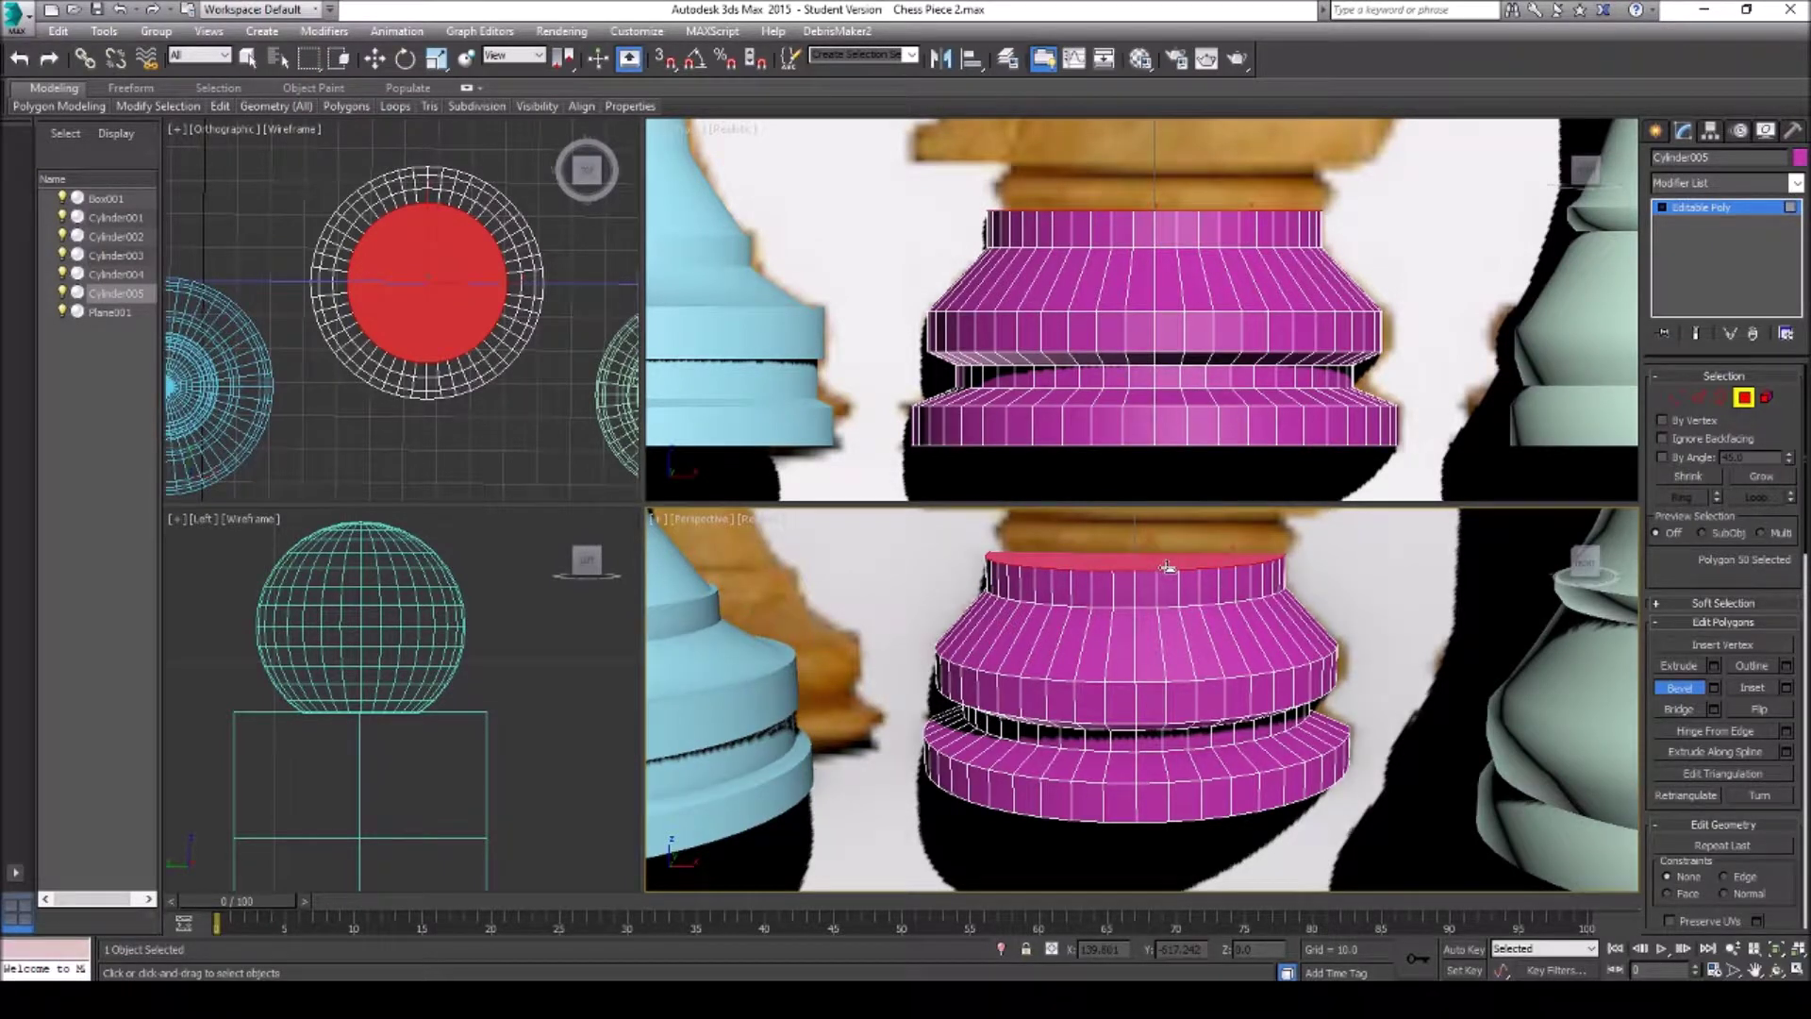
Bevel the collar's top into a slight outward lip and an inward-tapering rim reaching the underside of the knight's body
{"action": "left_click", "coordinate": [1756, 970]}
{"action": "left_click_drag", "start_coordinate": [1196, 437], "coordinate": [1138, 555]}
{"action": "right_click", "coordinate": [1120, 566]}
{"action": "mouse_move", "coordinate": [1140, 547]}
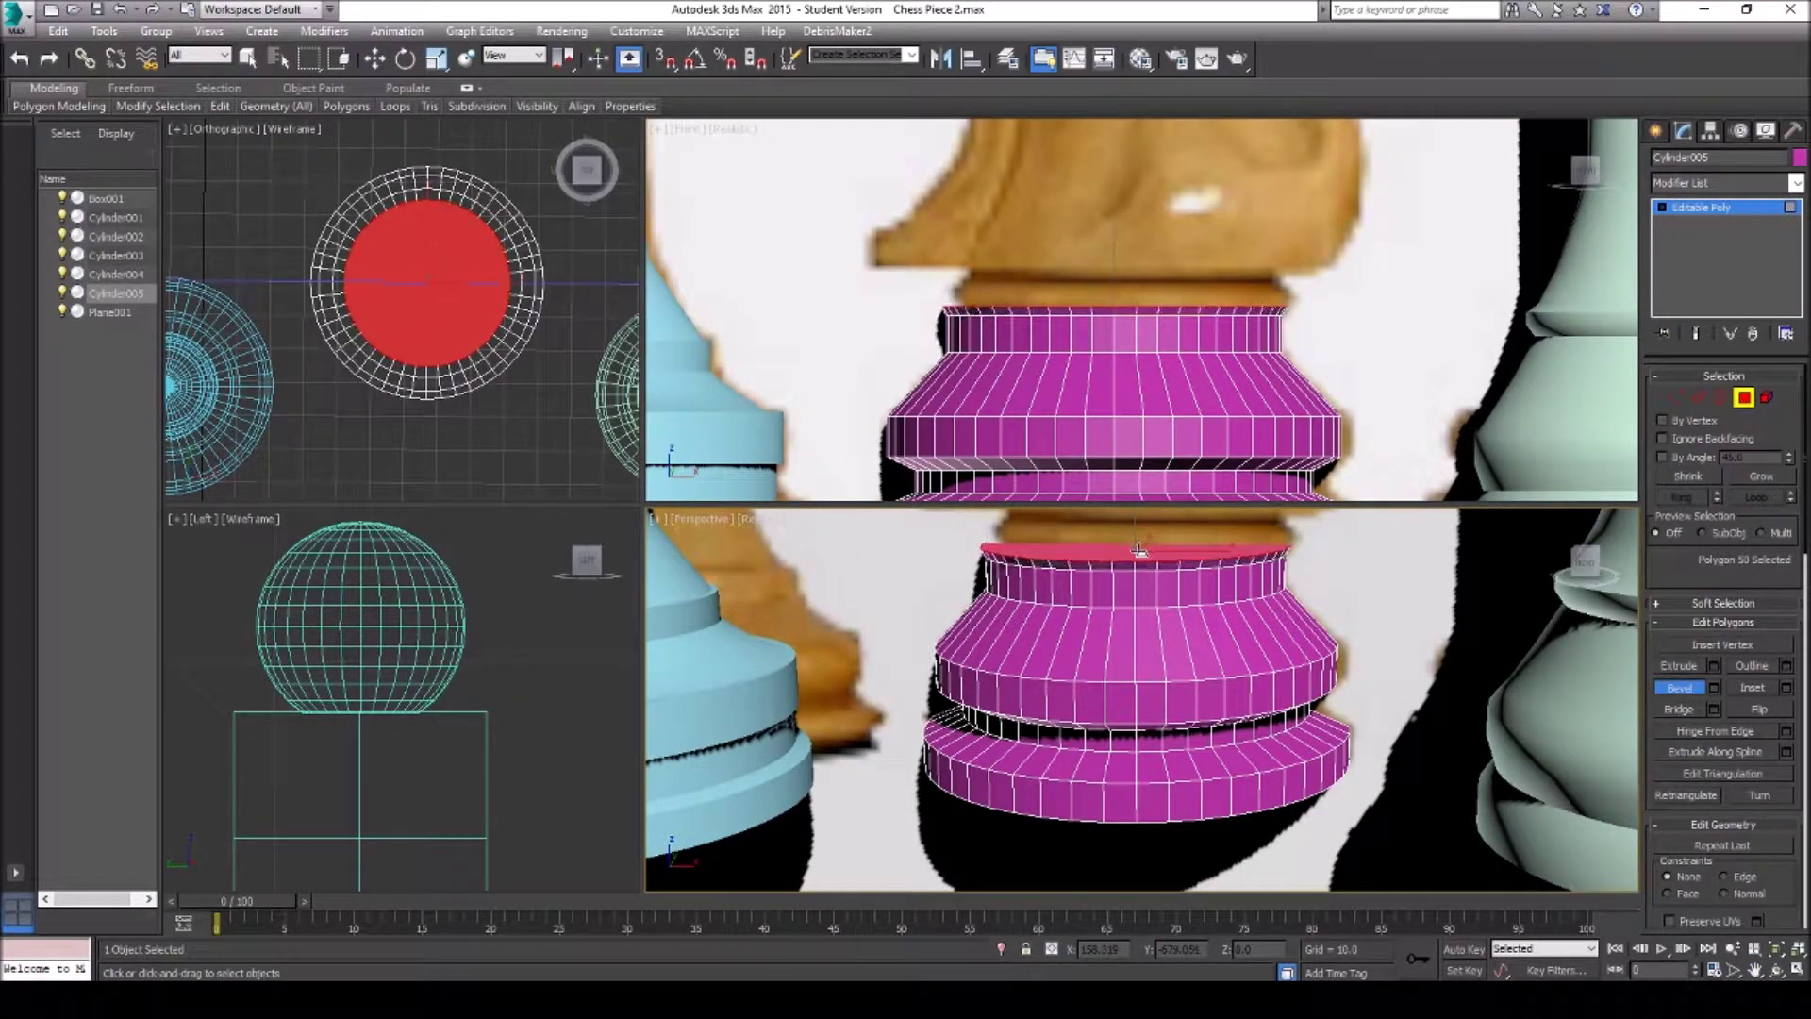
{"action": "left_click", "coordinate": [1140, 550]}
{"action": "mouse_move", "coordinate": [1140, 551]}
{"action": "left_mouse_down"}
{"action": "mouse_move", "coordinate": [1151, 517]}
{"action": "mouse_move", "coordinate": [1153, 535]}
{"action": "left_mouse_up"}
Examine the beveled knight base from several angles beside the reference image and the neighbouring pieces
{"action": "left_click", "coordinate": [1756, 970]}
{"action": "left_click_drag", "start_coordinate": [1141, 645], "coordinate": [1175, 755]}
{"action": "left_click", "coordinate": [1777, 970]}
{"action": "scroll", "coordinate": [1179, 753], "scroll_direction": "down", "scroll_amount": 4}
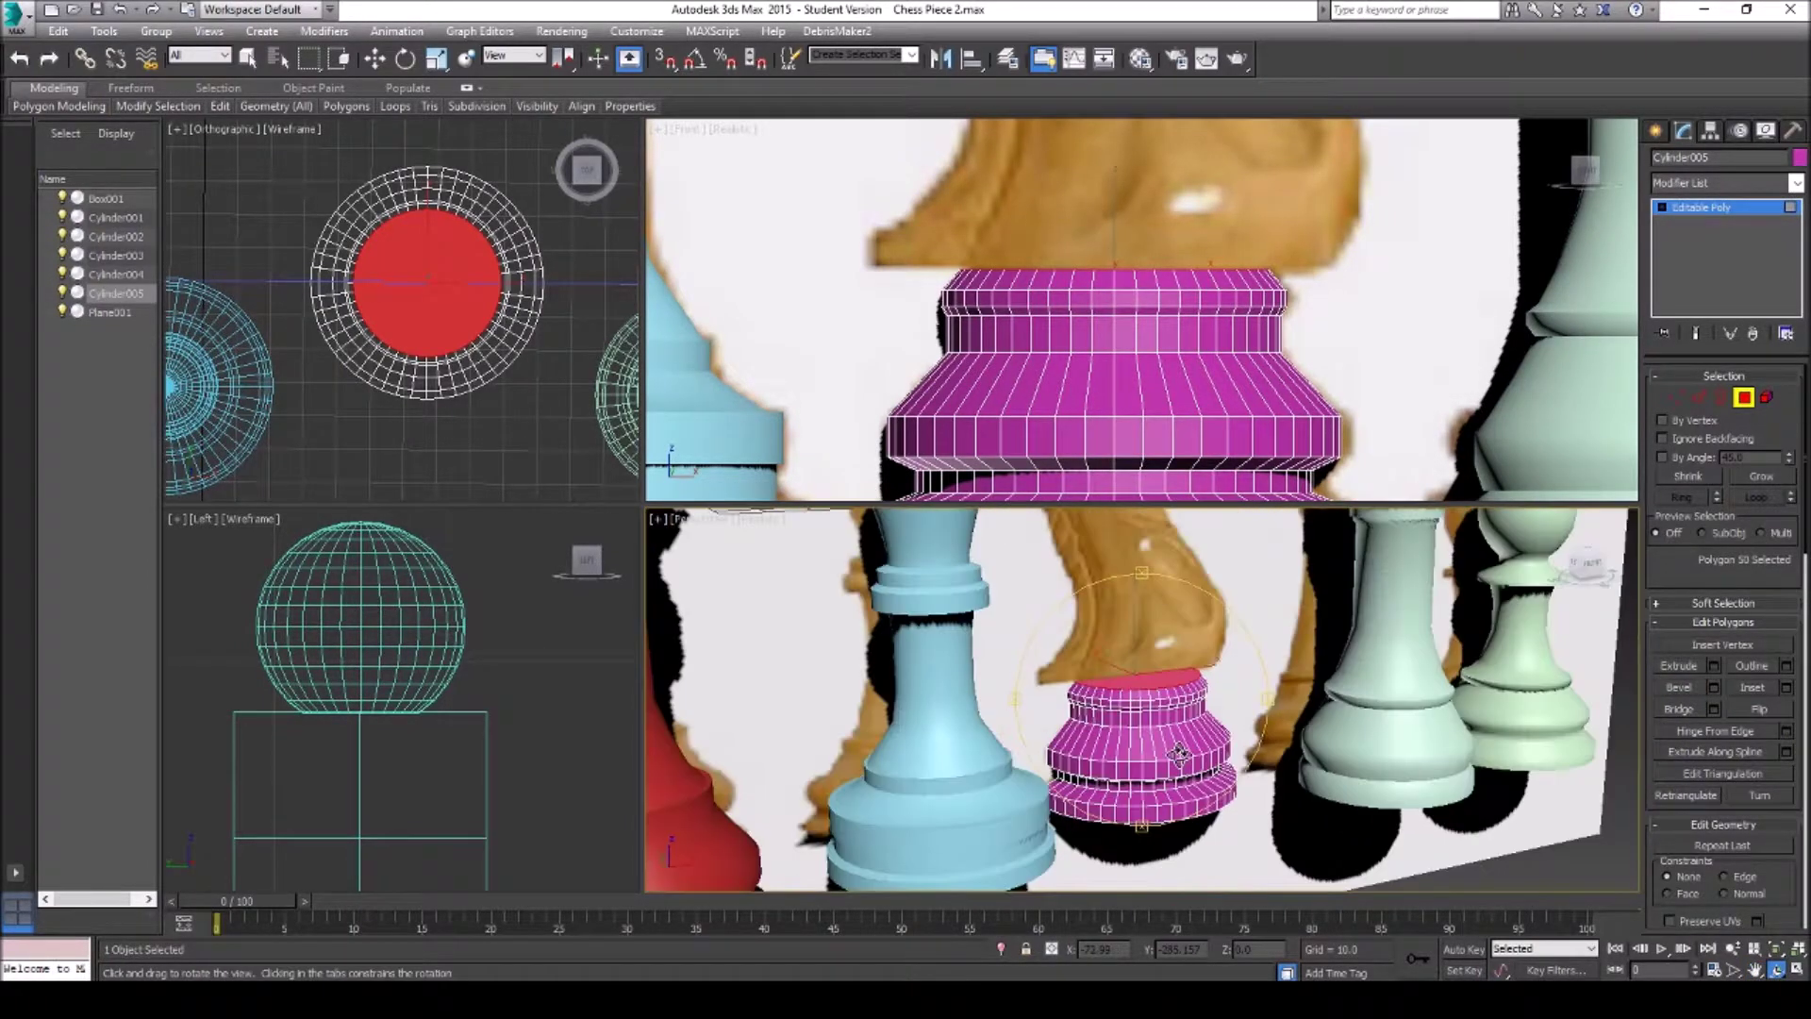
{"action": "scroll", "coordinate": [1179, 755], "scroll_direction": "up", "scroll_amount": 3}
{"action": "scroll", "coordinate": [1128, 727], "scroll_direction": "up", "scroll_amount": 1}
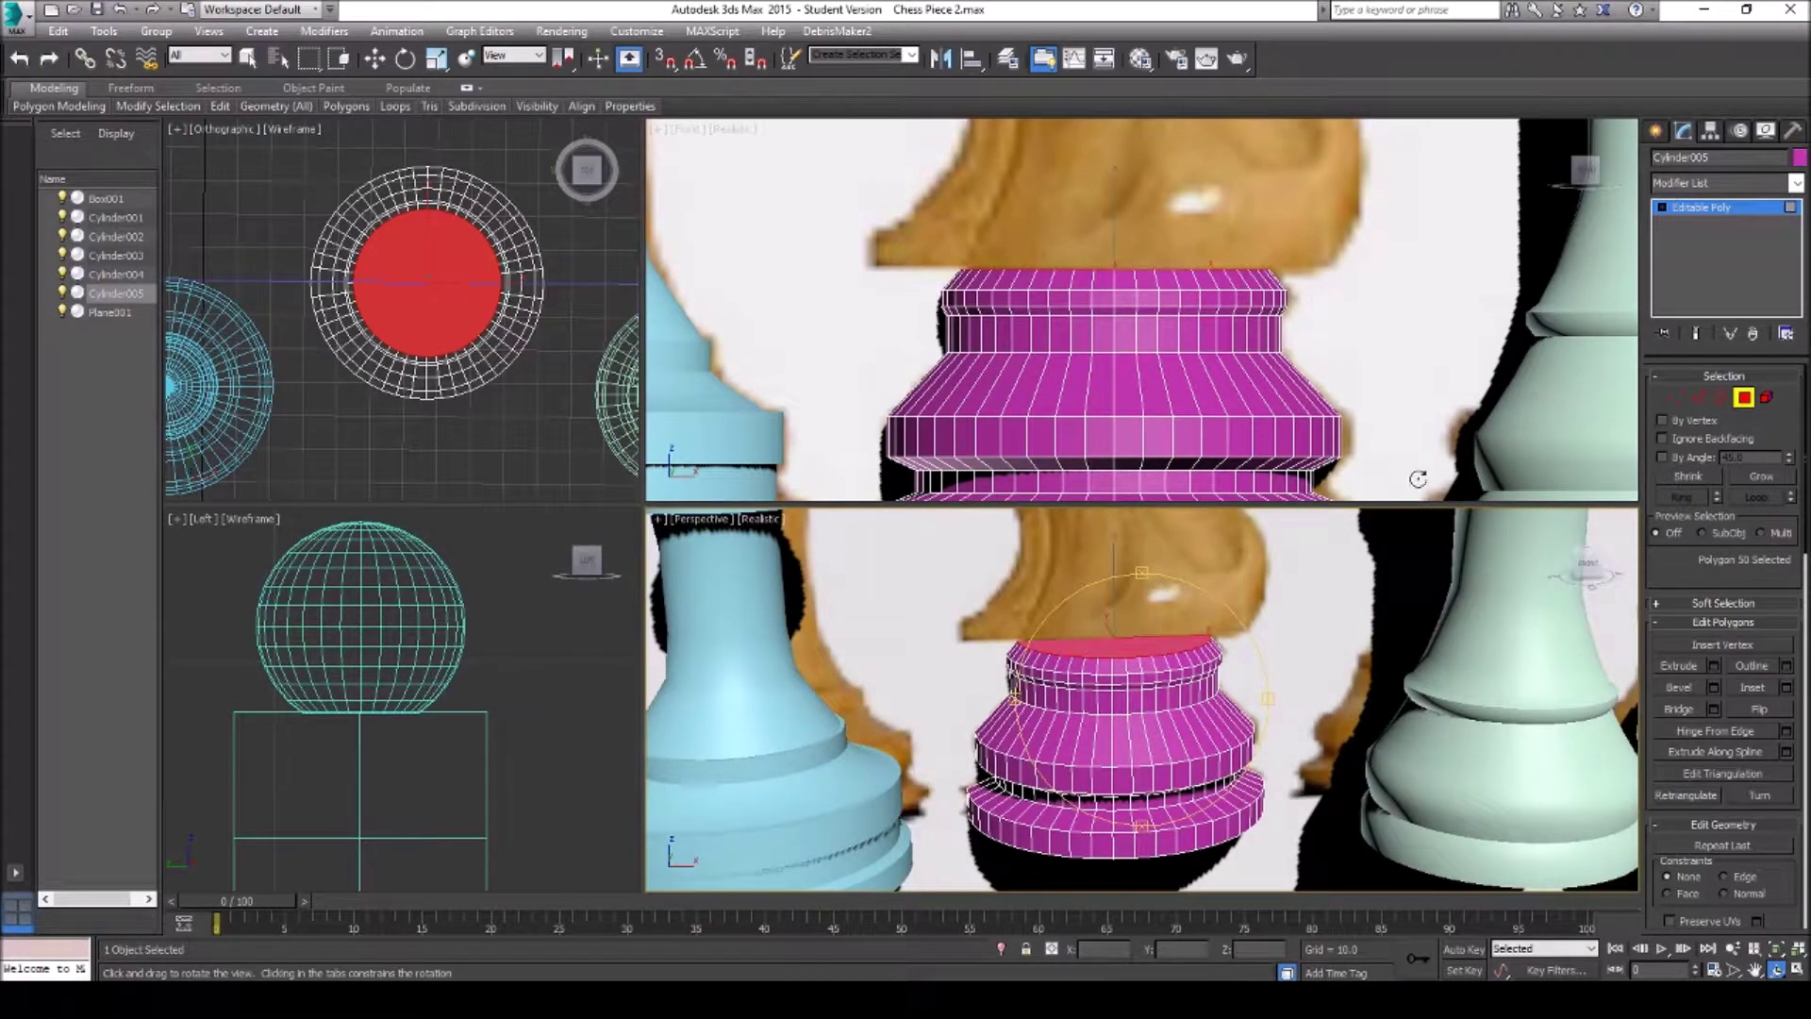
{"action": "left_click", "coordinate": [1754, 969]}
{"action": "left_click_drag", "start_coordinate": [1132, 546], "coordinate": [1072, 626]}
Select all polygons of the knight's base and auto-smooth them with a threshold of 45
{"action": "left_click", "coordinate": [1745, 398]}
{"action": "key", "text": "r"}
{"action": "left_click", "coordinate": [1745, 397]}
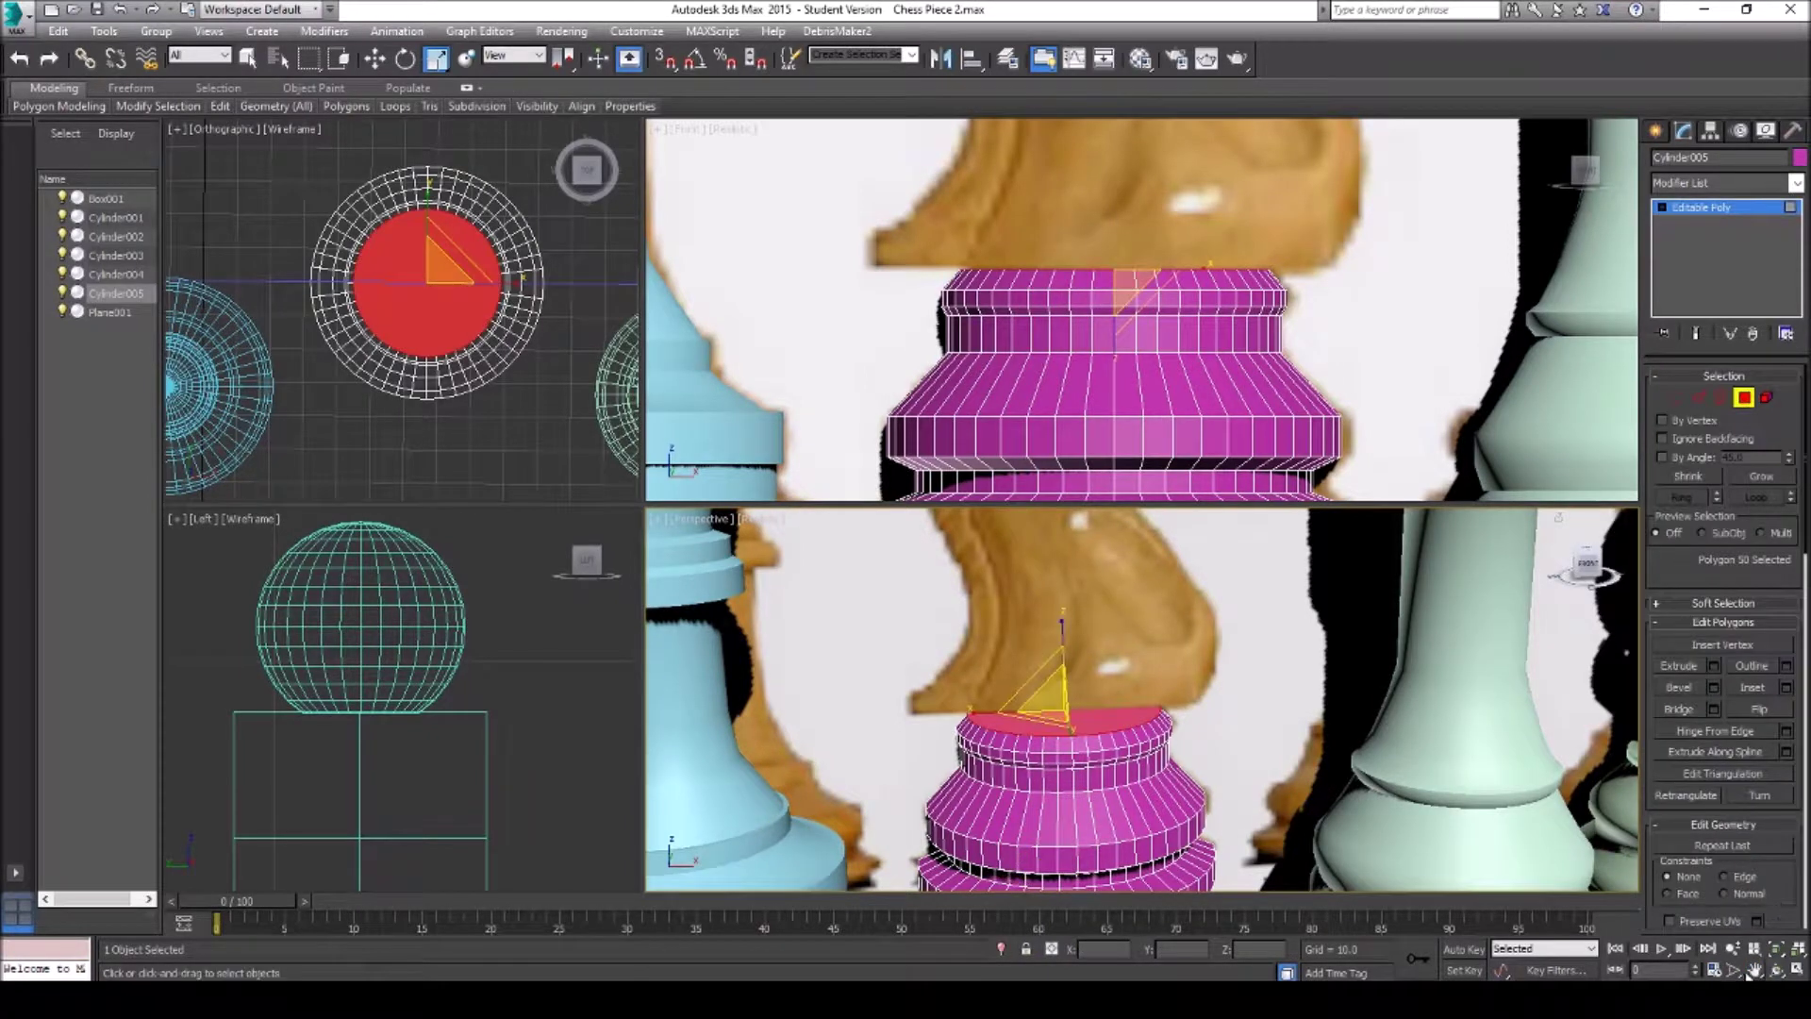
{"action": "left_click_drag", "start_coordinate": [1213, 815], "coordinate": [1172, 712]}
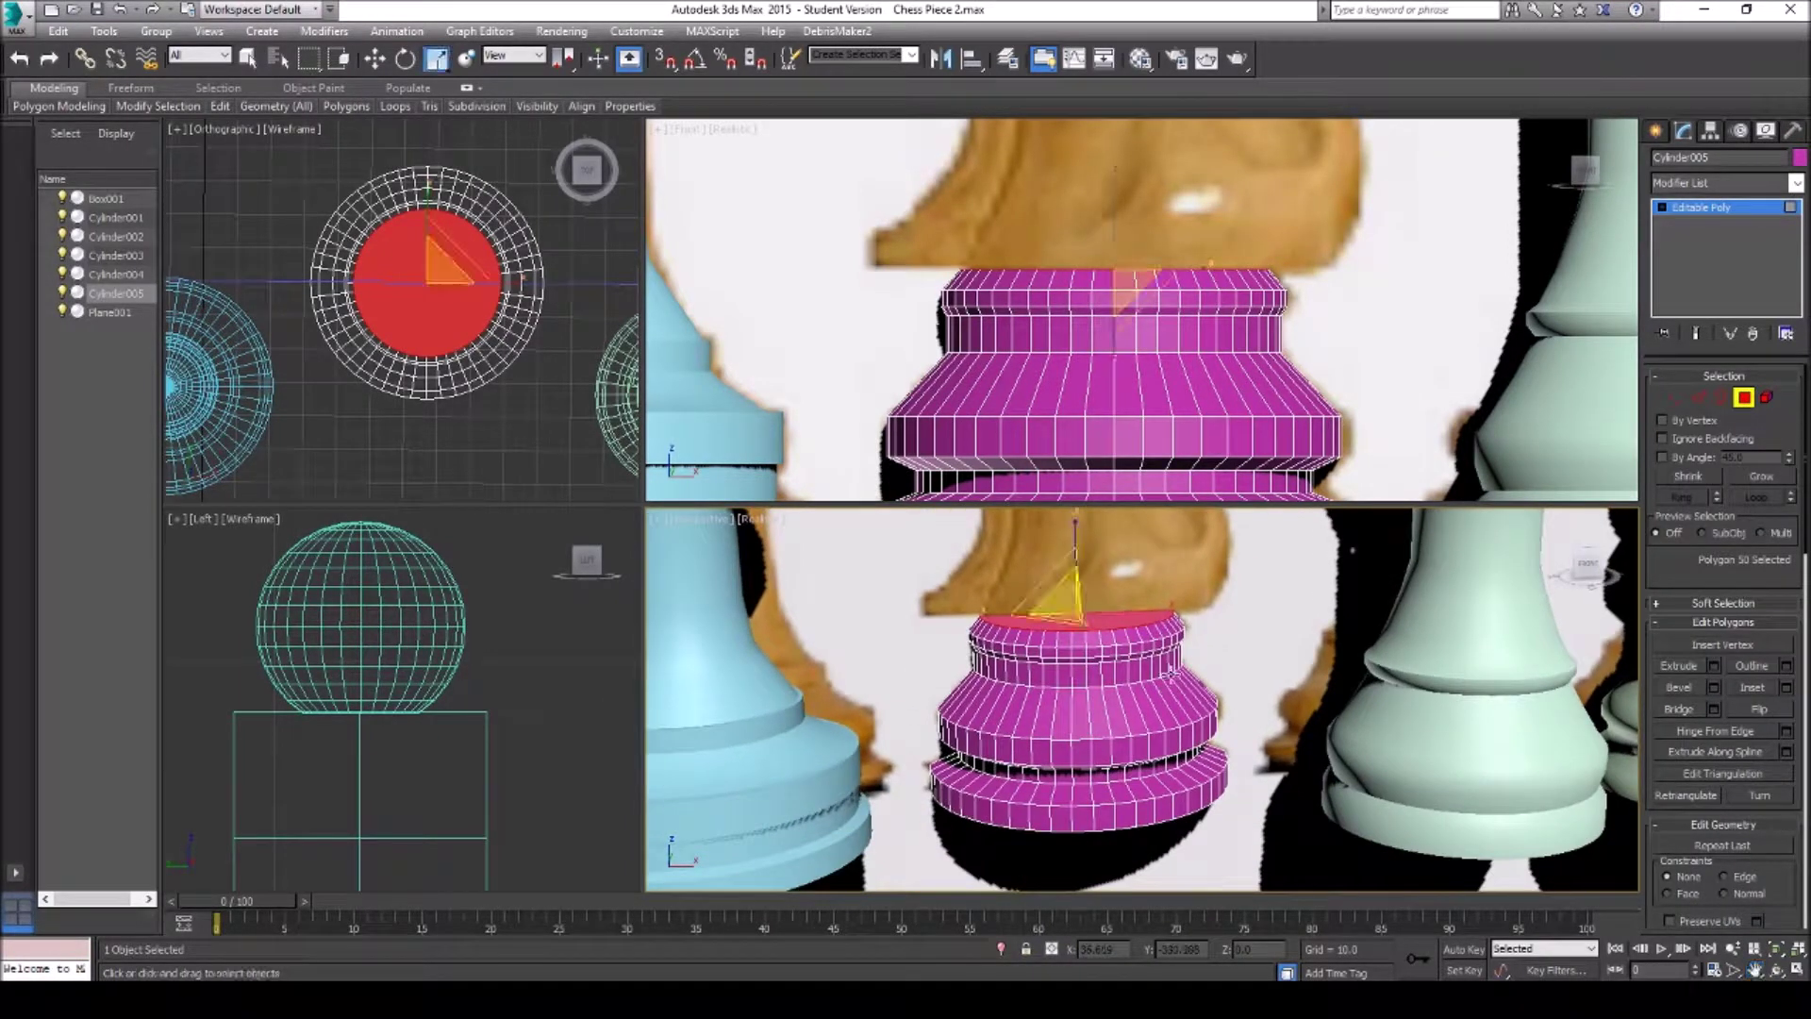
{"action": "left_click_drag", "start_coordinate": [898, 910], "coordinate": [899, 904]}
{"action": "scroll", "coordinate": [1753, 682], "scroll_direction": "down", "scroll_amount": 2}
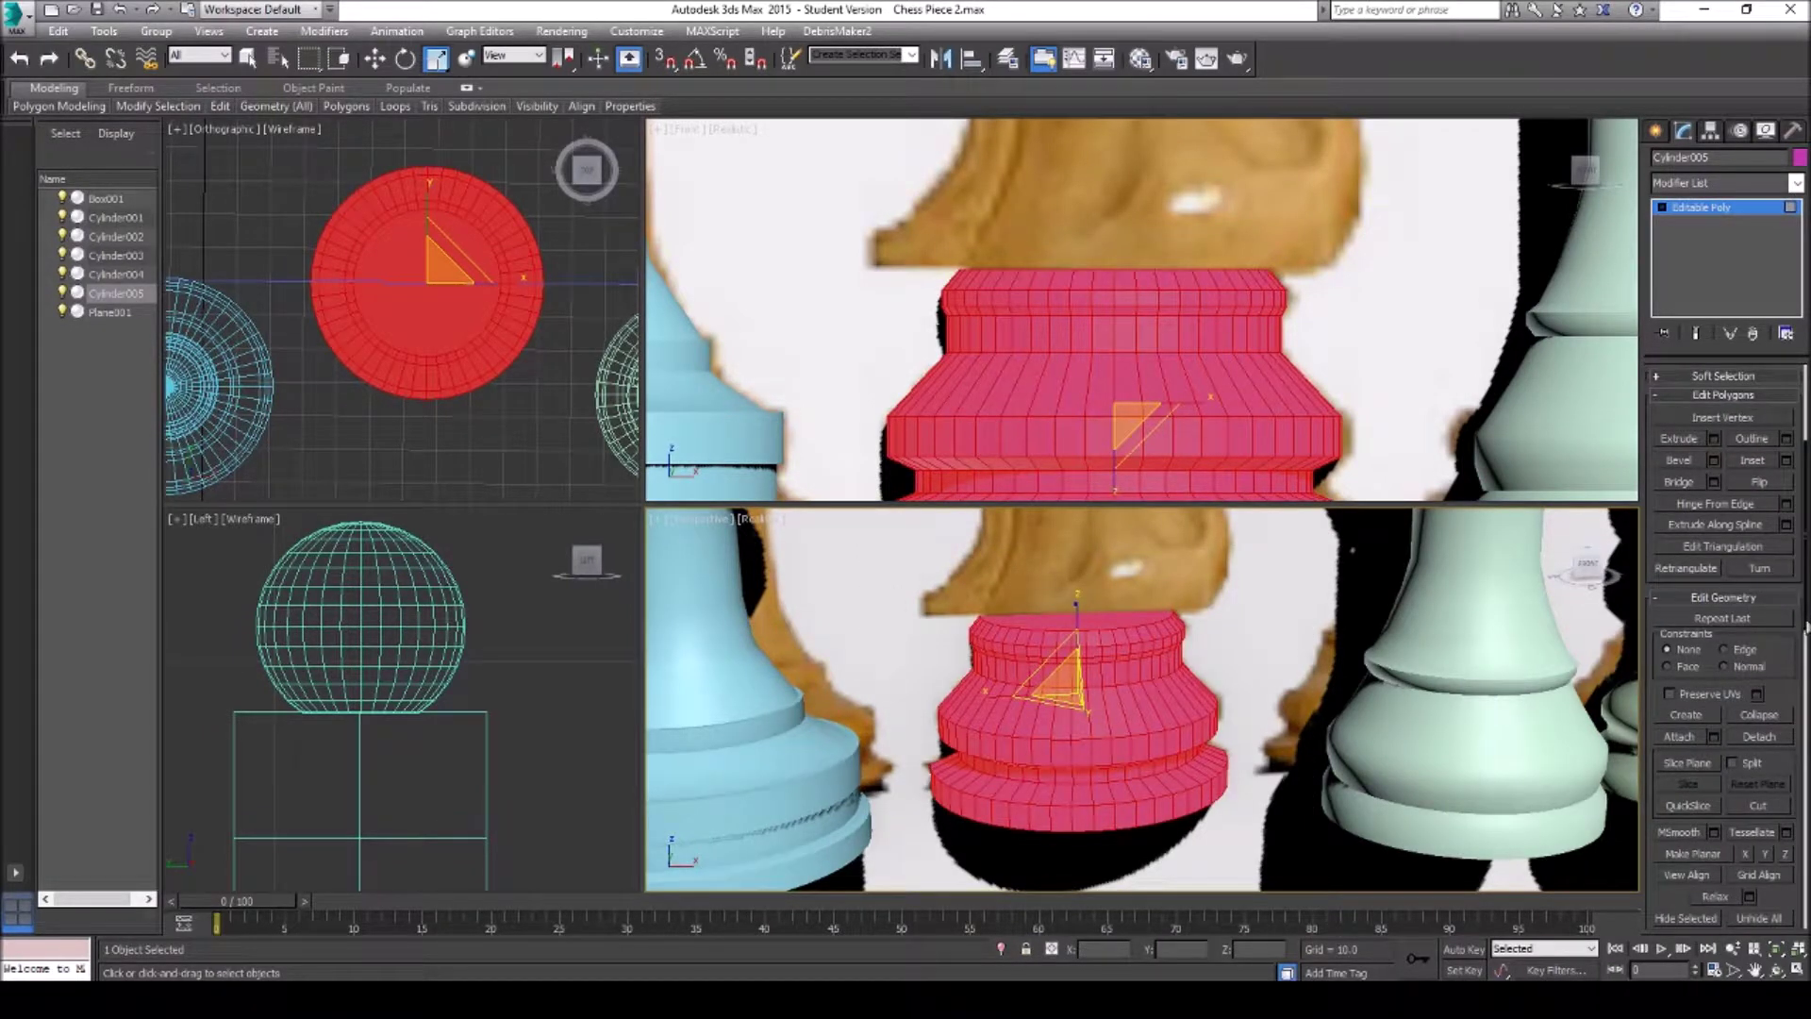
{"action": "scroll", "coordinate": [1723, 660], "scroll_direction": "down", "scroll_amount": 8}
{"action": "scroll", "coordinate": [1706, 851], "scroll_direction": "down", "scroll_amount": 1}
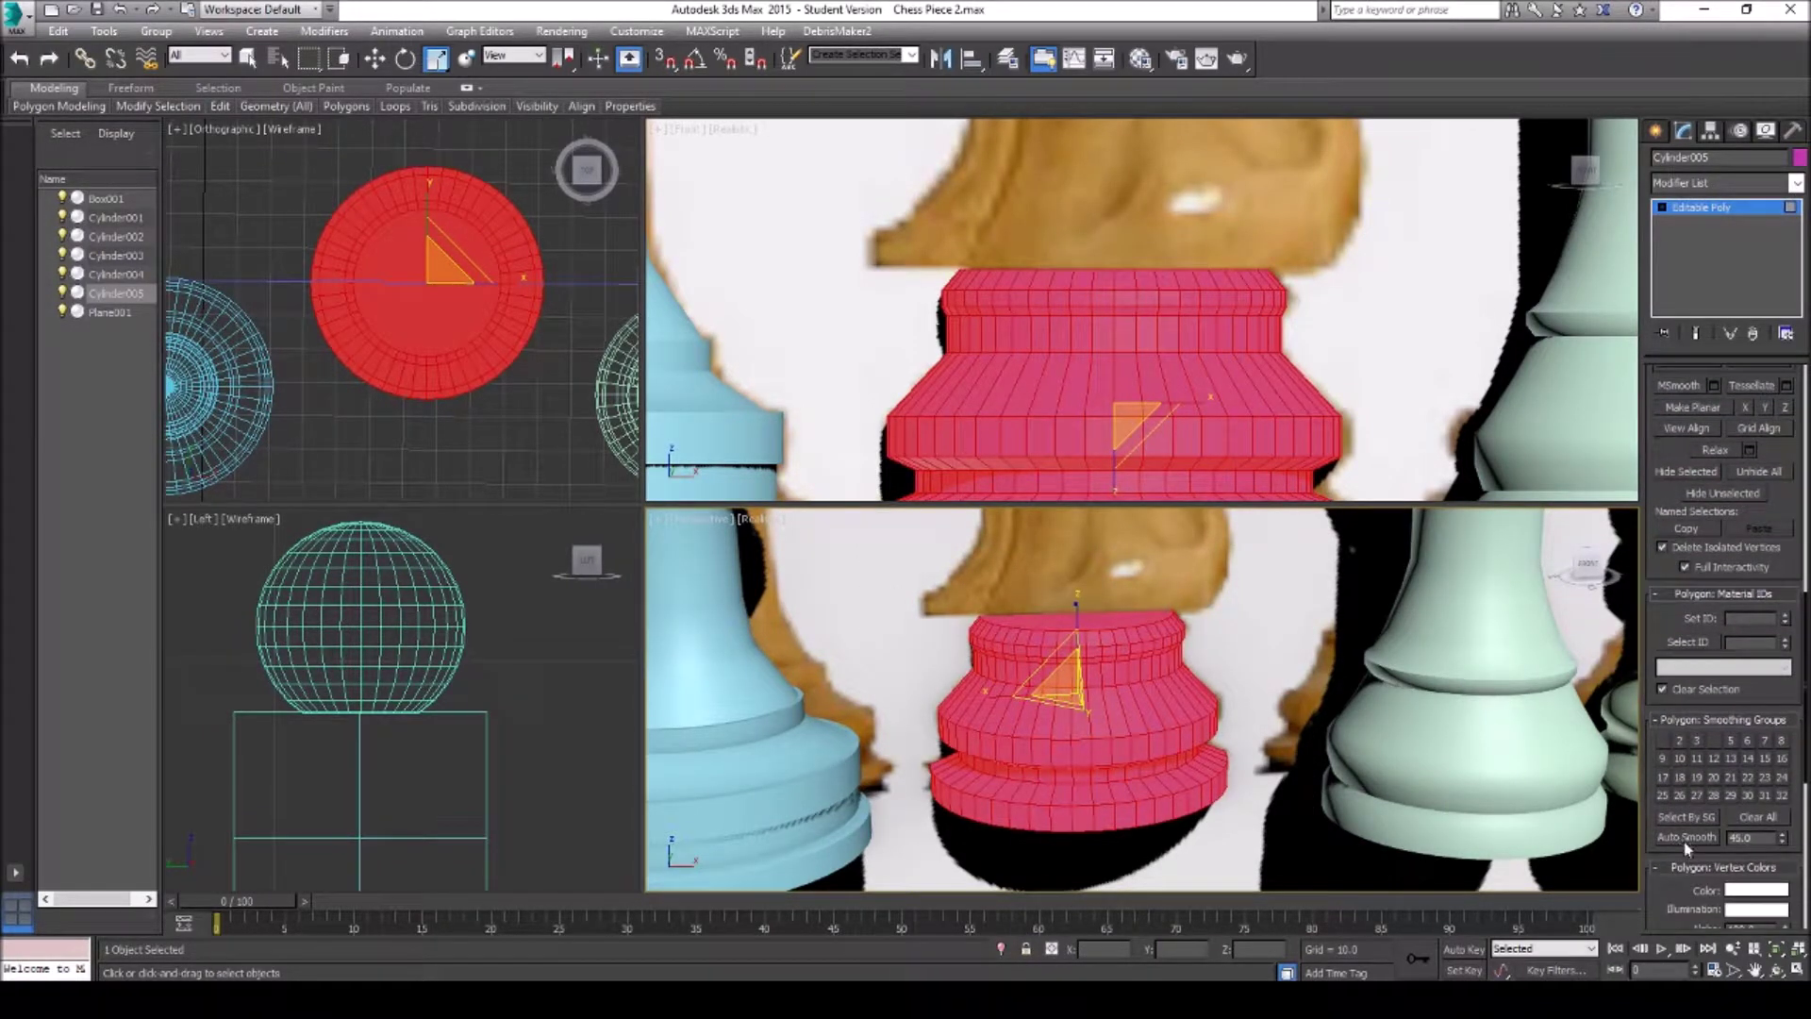
{"action": "left_click", "coordinate": [1684, 839]}
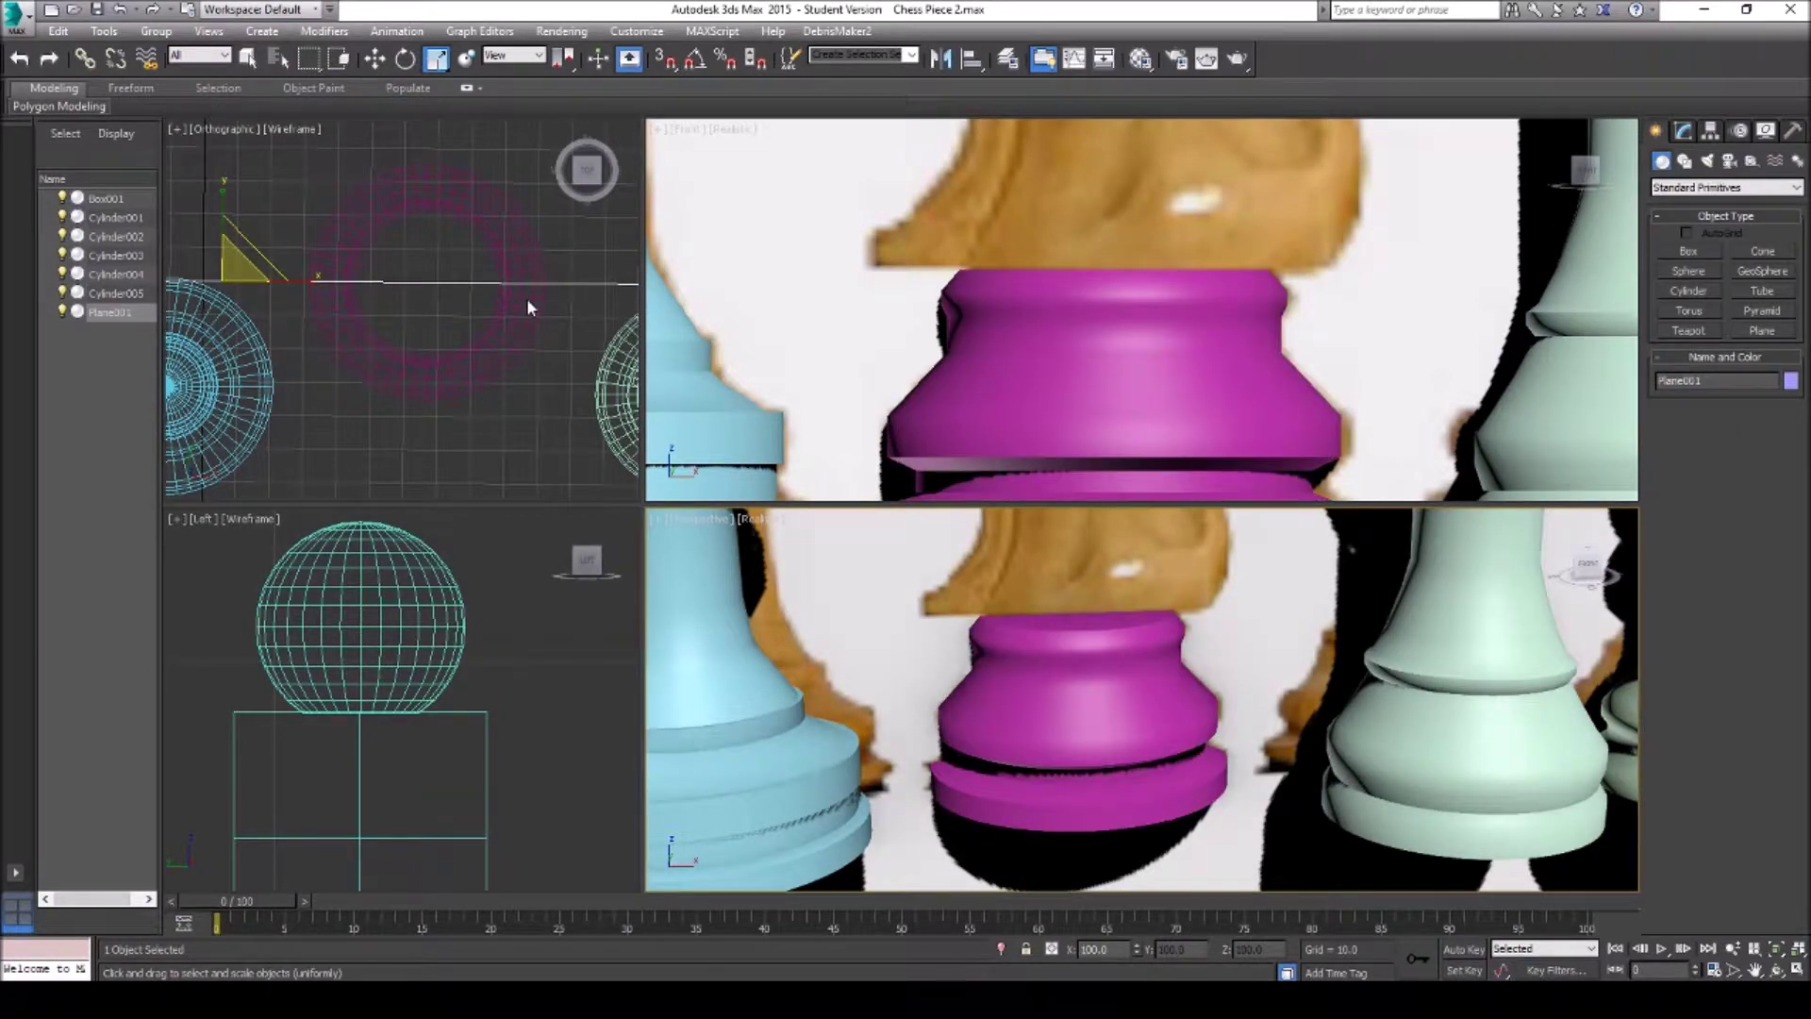
Undo the accidental selection of the reference plane and return to polygon editing on the knight's base
{"action": "left_click", "coordinate": [20, 59]}
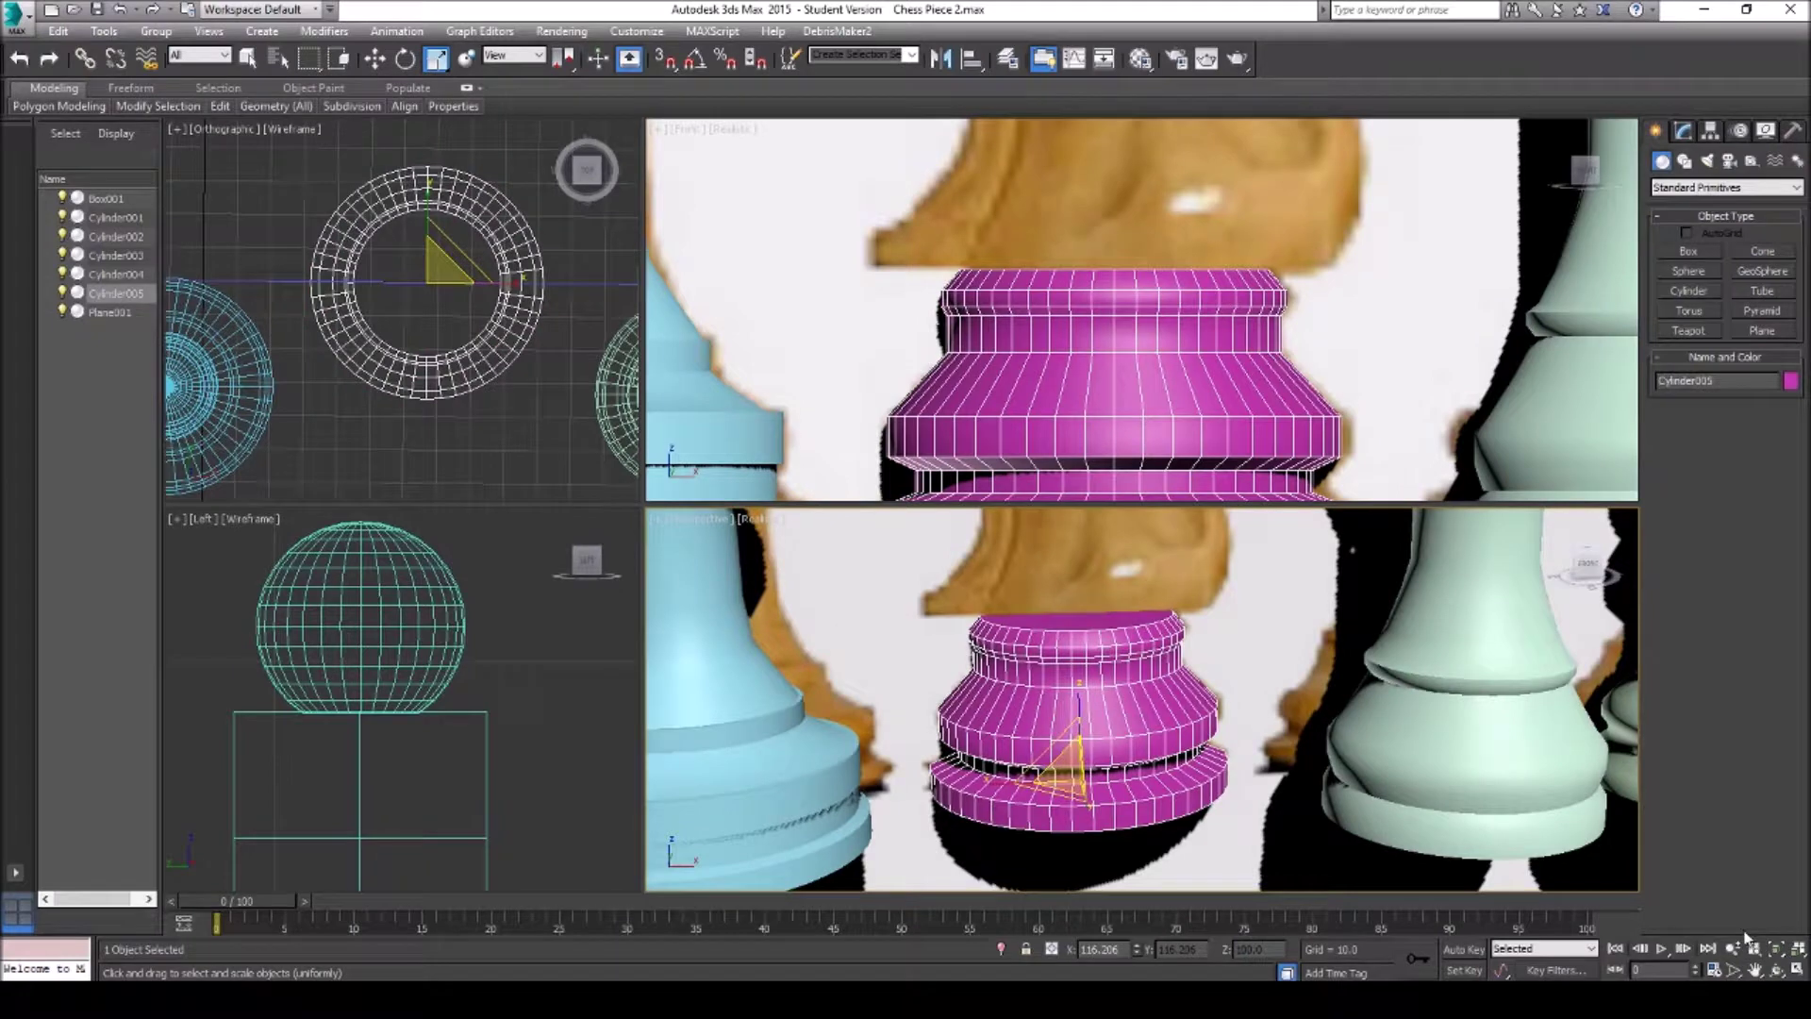
{"action": "left_click", "coordinate": [1757, 970]}
{"action": "left_click_drag", "start_coordinate": [1233, 631], "coordinate": [1178, 665]}
{"action": "left_click", "coordinate": [1687, 135]}
{"action": "left_click", "coordinate": [1745, 397]}
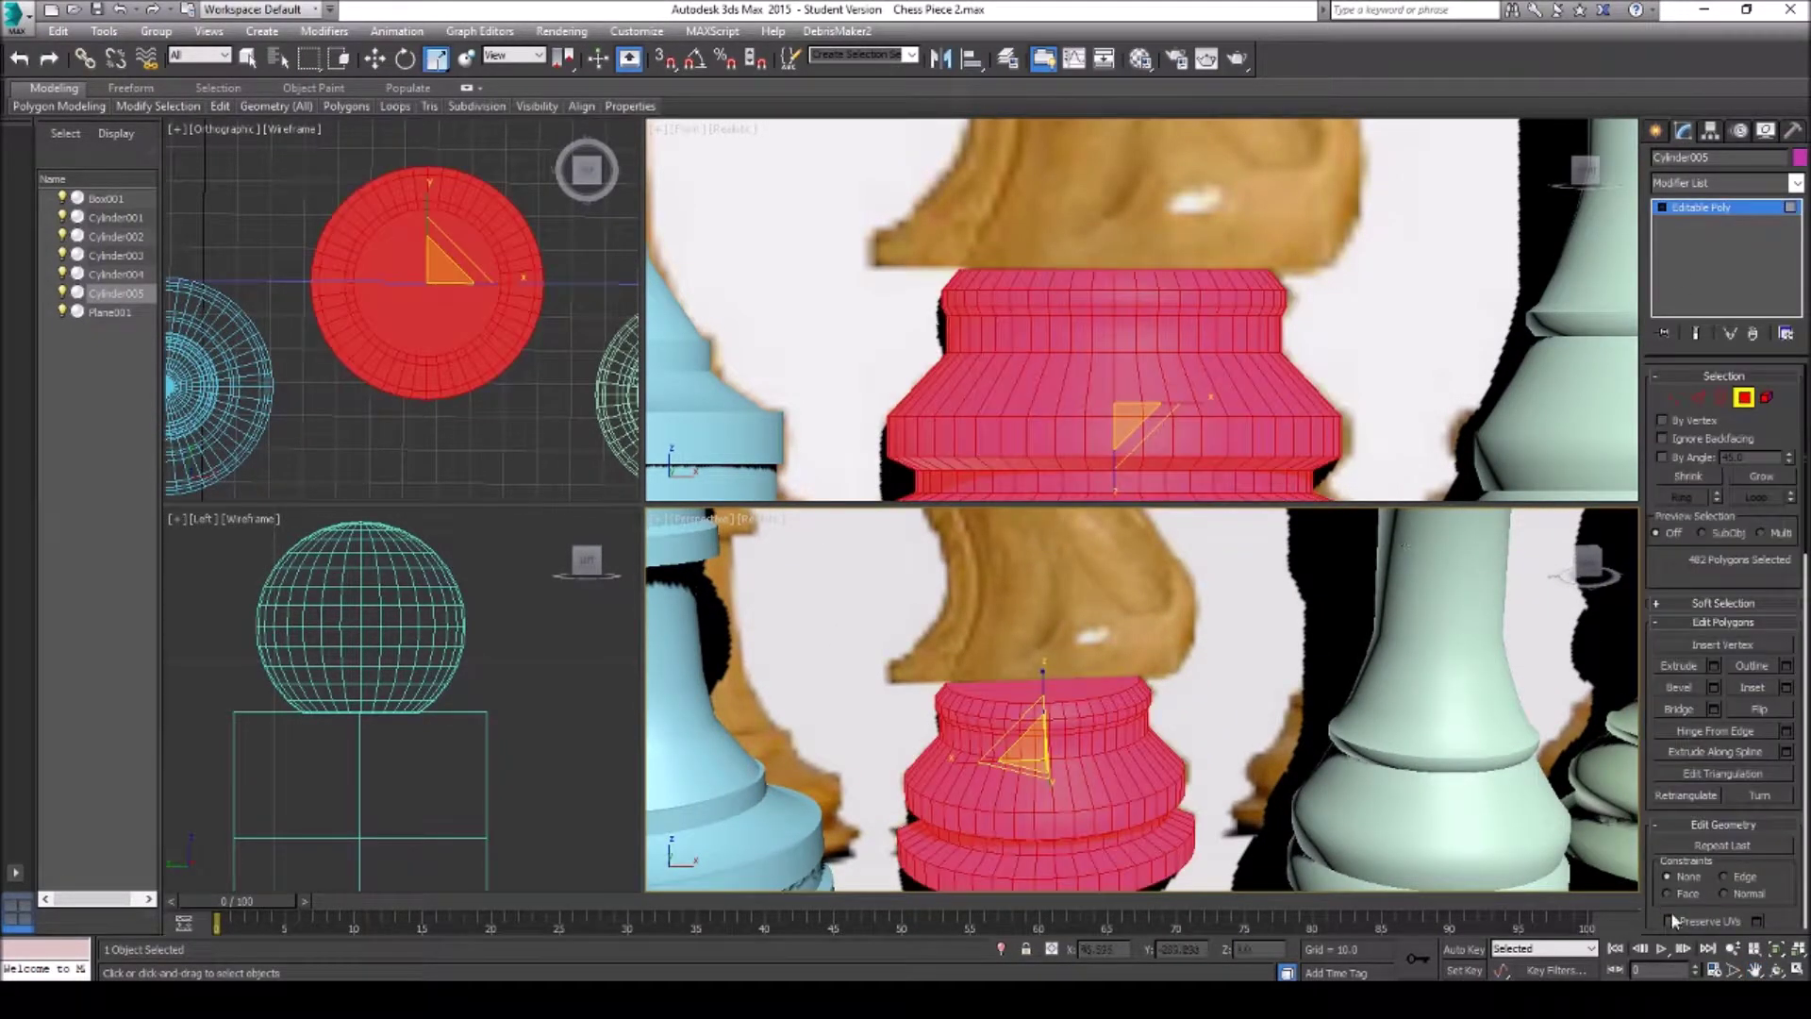
{"action": "left_click", "coordinate": [1754, 971]}
{"action": "left_click_drag", "start_coordinate": [1127, 647], "coordinate": [1090, 706]}
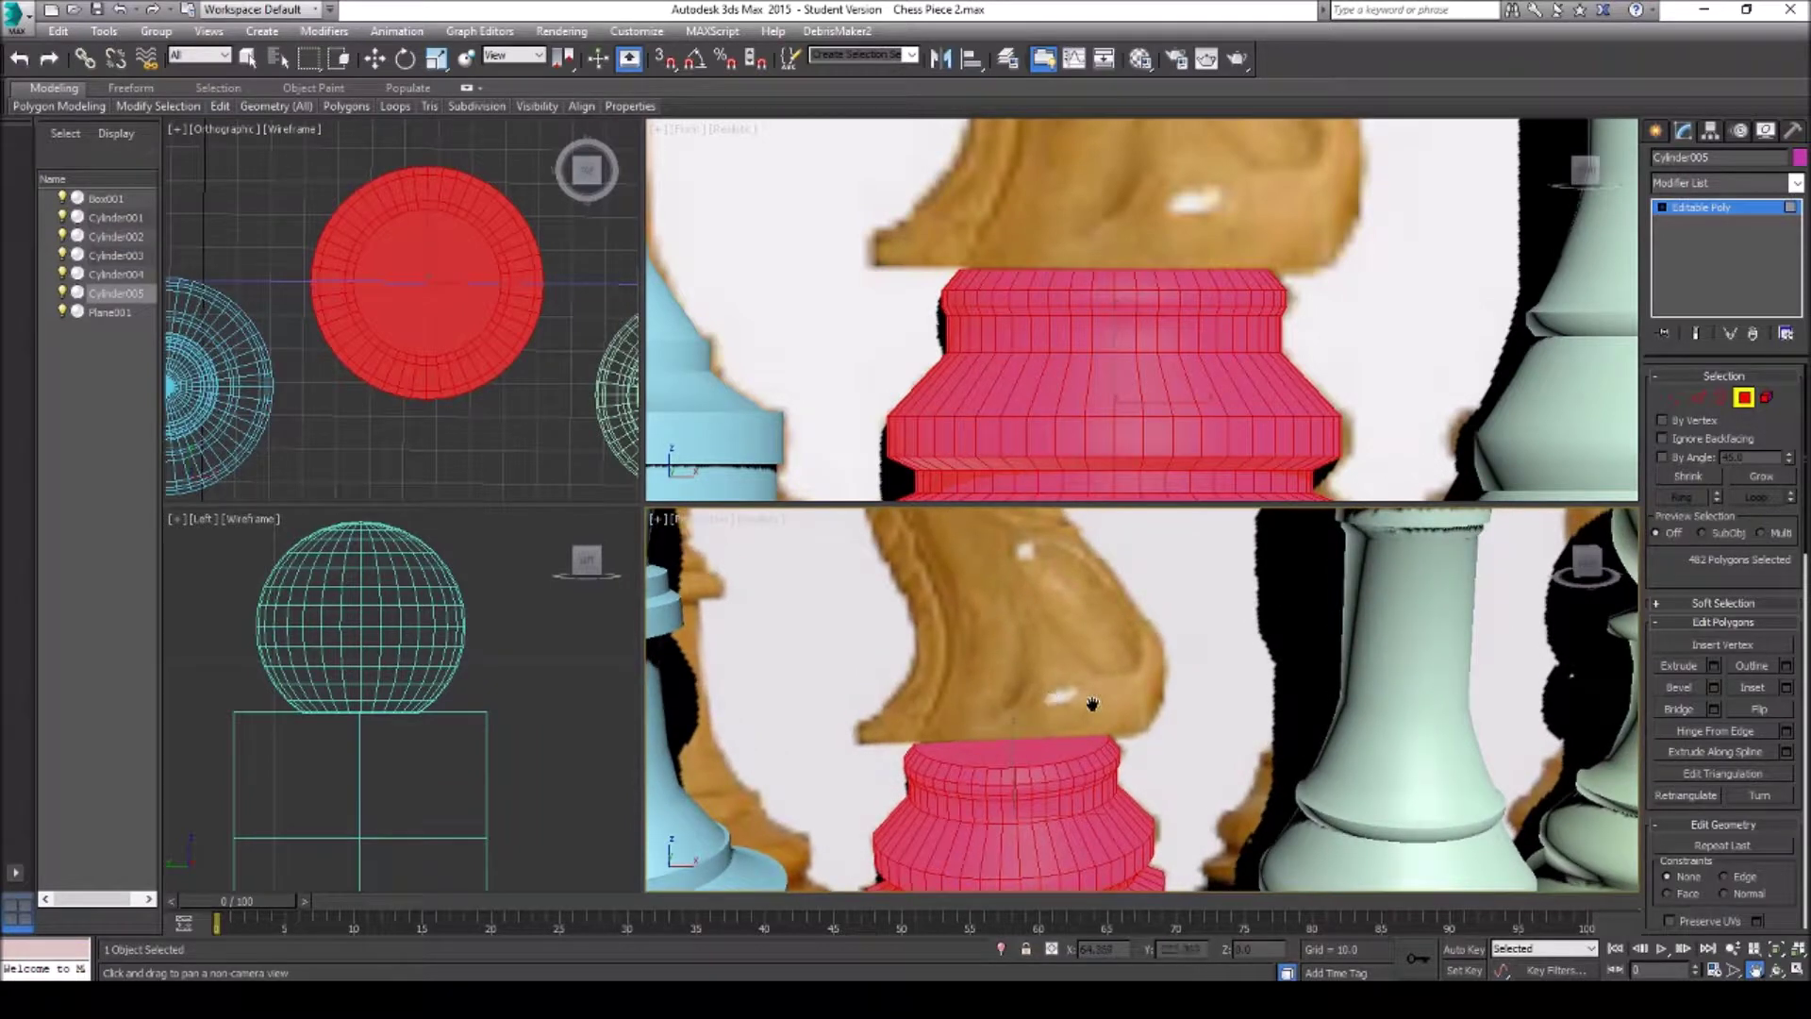
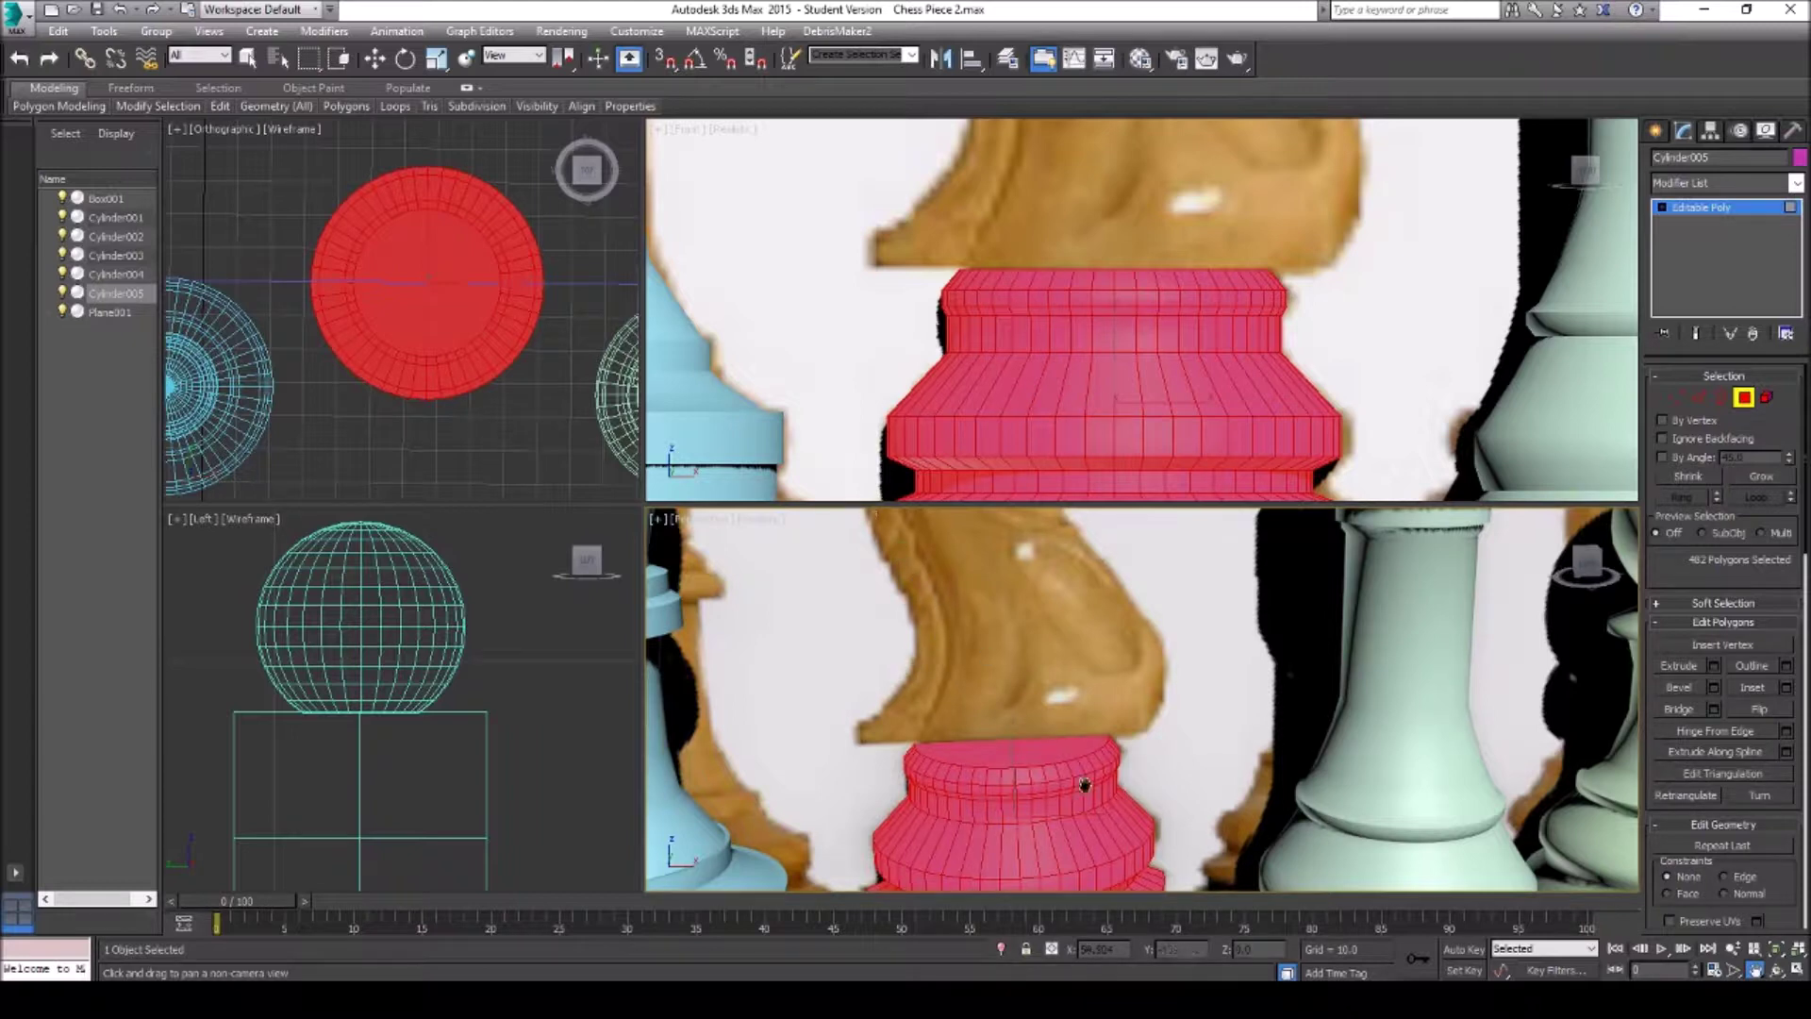
Select only the top face of the knight's base and extrude it a short way up into the body
{"action": "right_click", "coordinate": [1020, 752]}
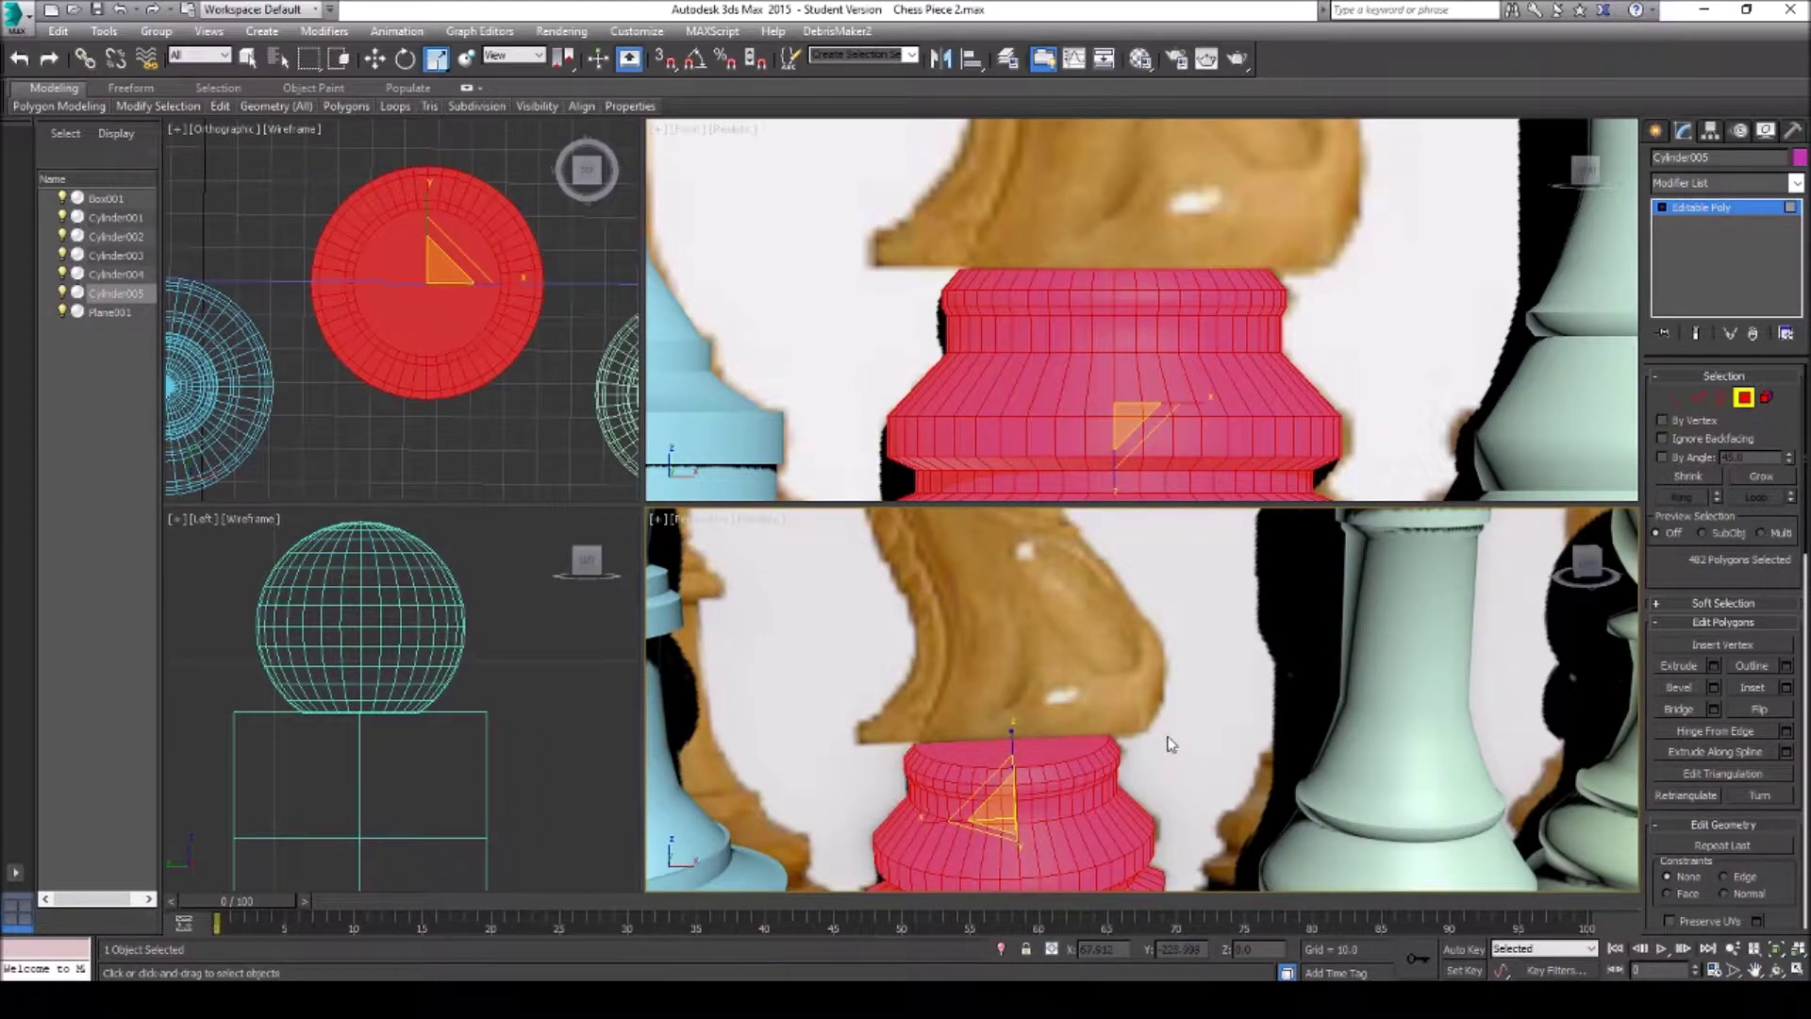
{"action": "left_click", "coordinate": [1036, 750]}
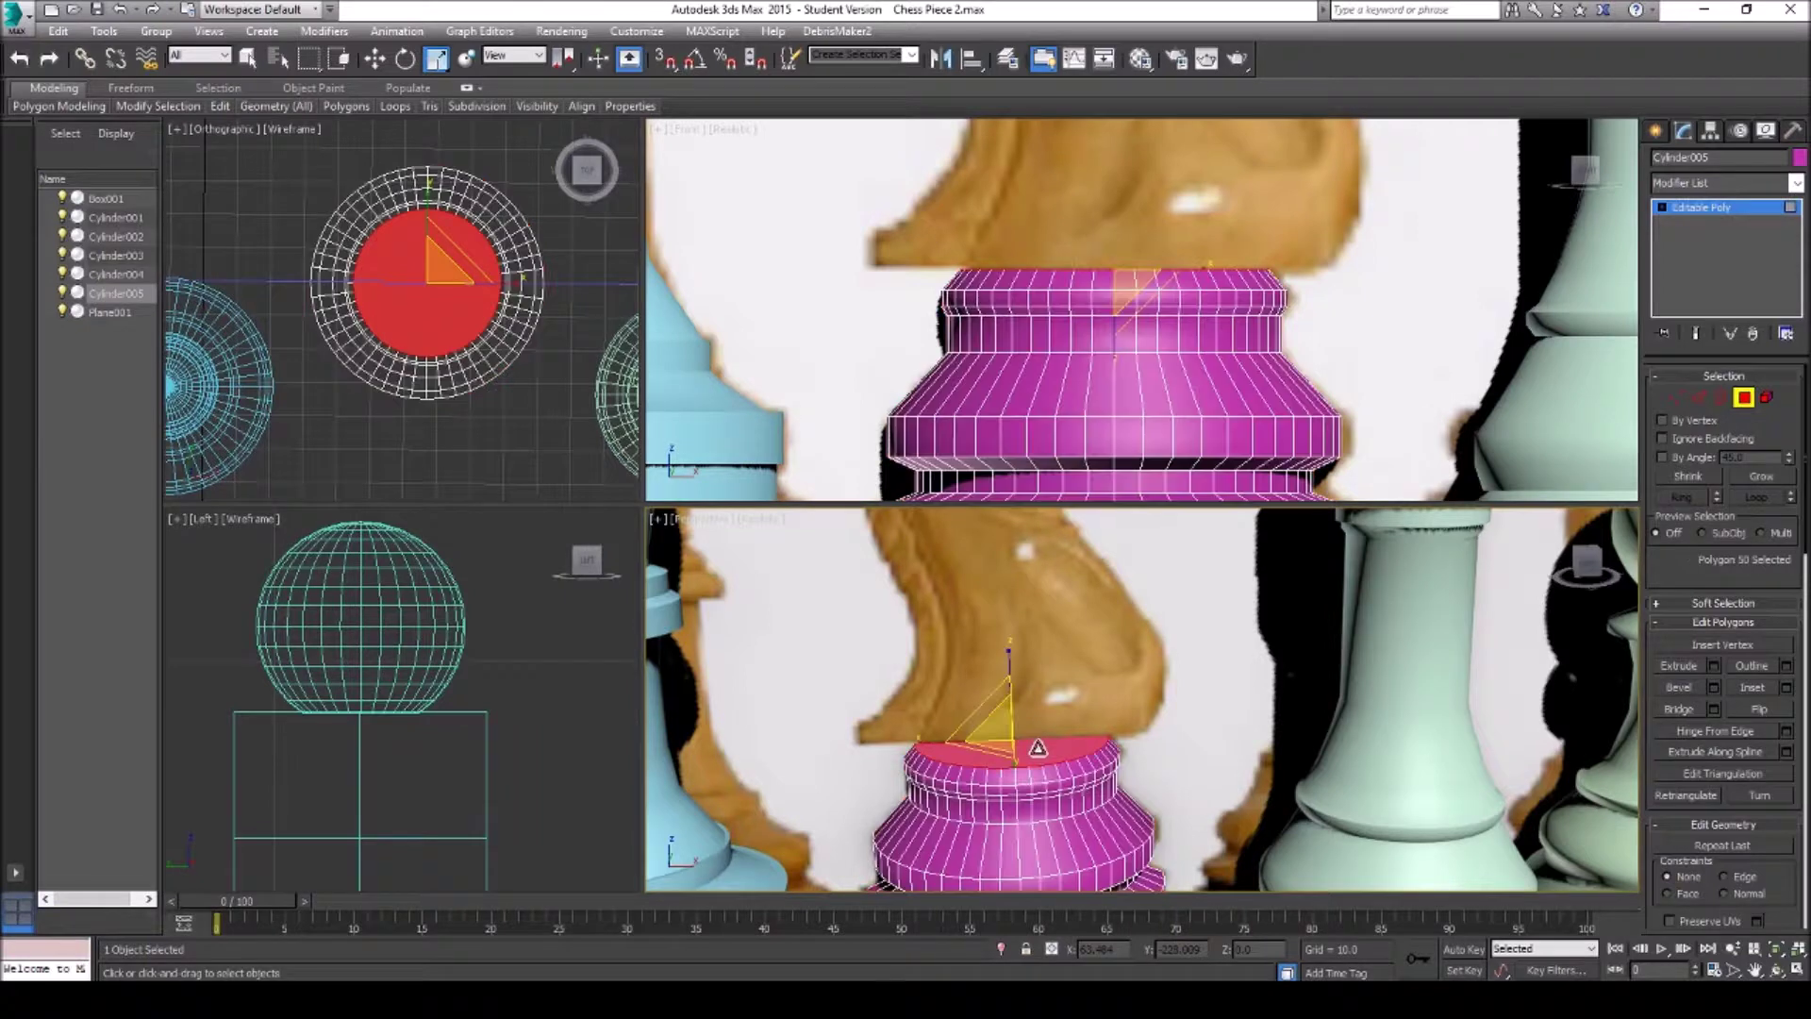
{"action": "right_click", "coordinate": [1039, 746]}
{"action": "left_click", "coordinate": [1170, 826]}
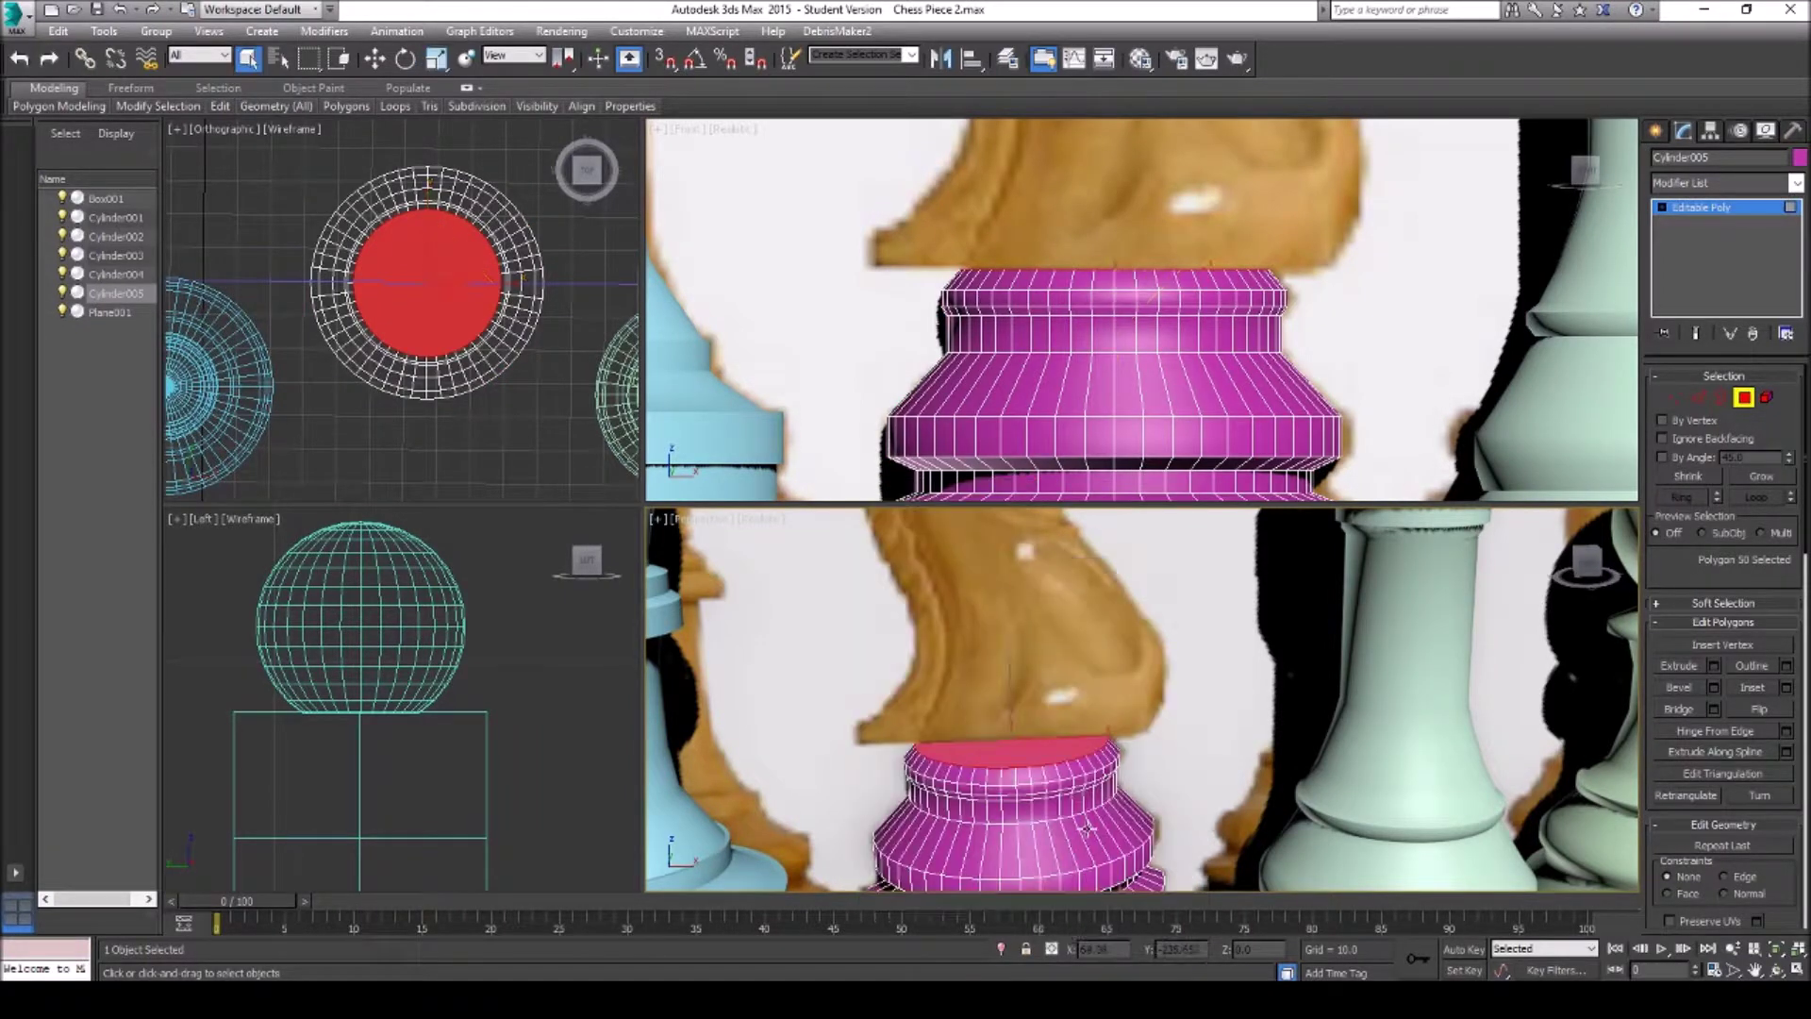
{"action": "left_click", "coordinate": [1682, 666]}
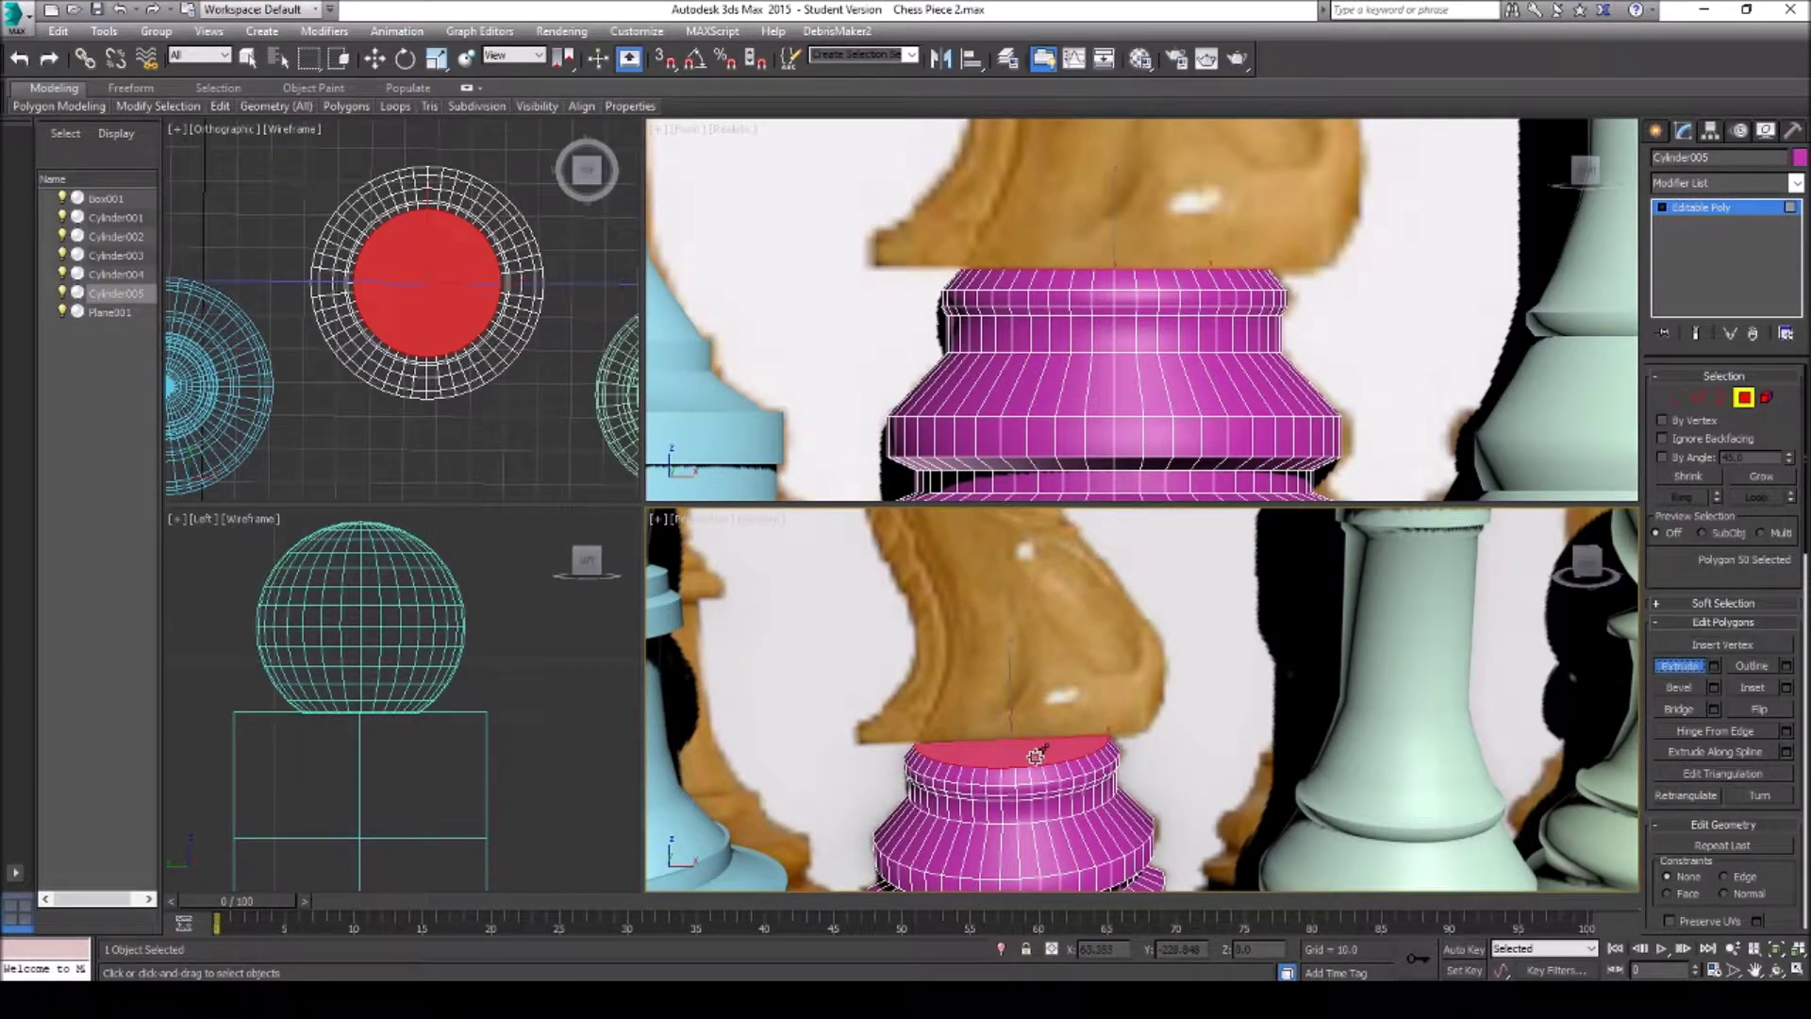
{"action": "left_click_drag", "start_coordinate": [1036, 753], "coordinate": [1067, 728]}
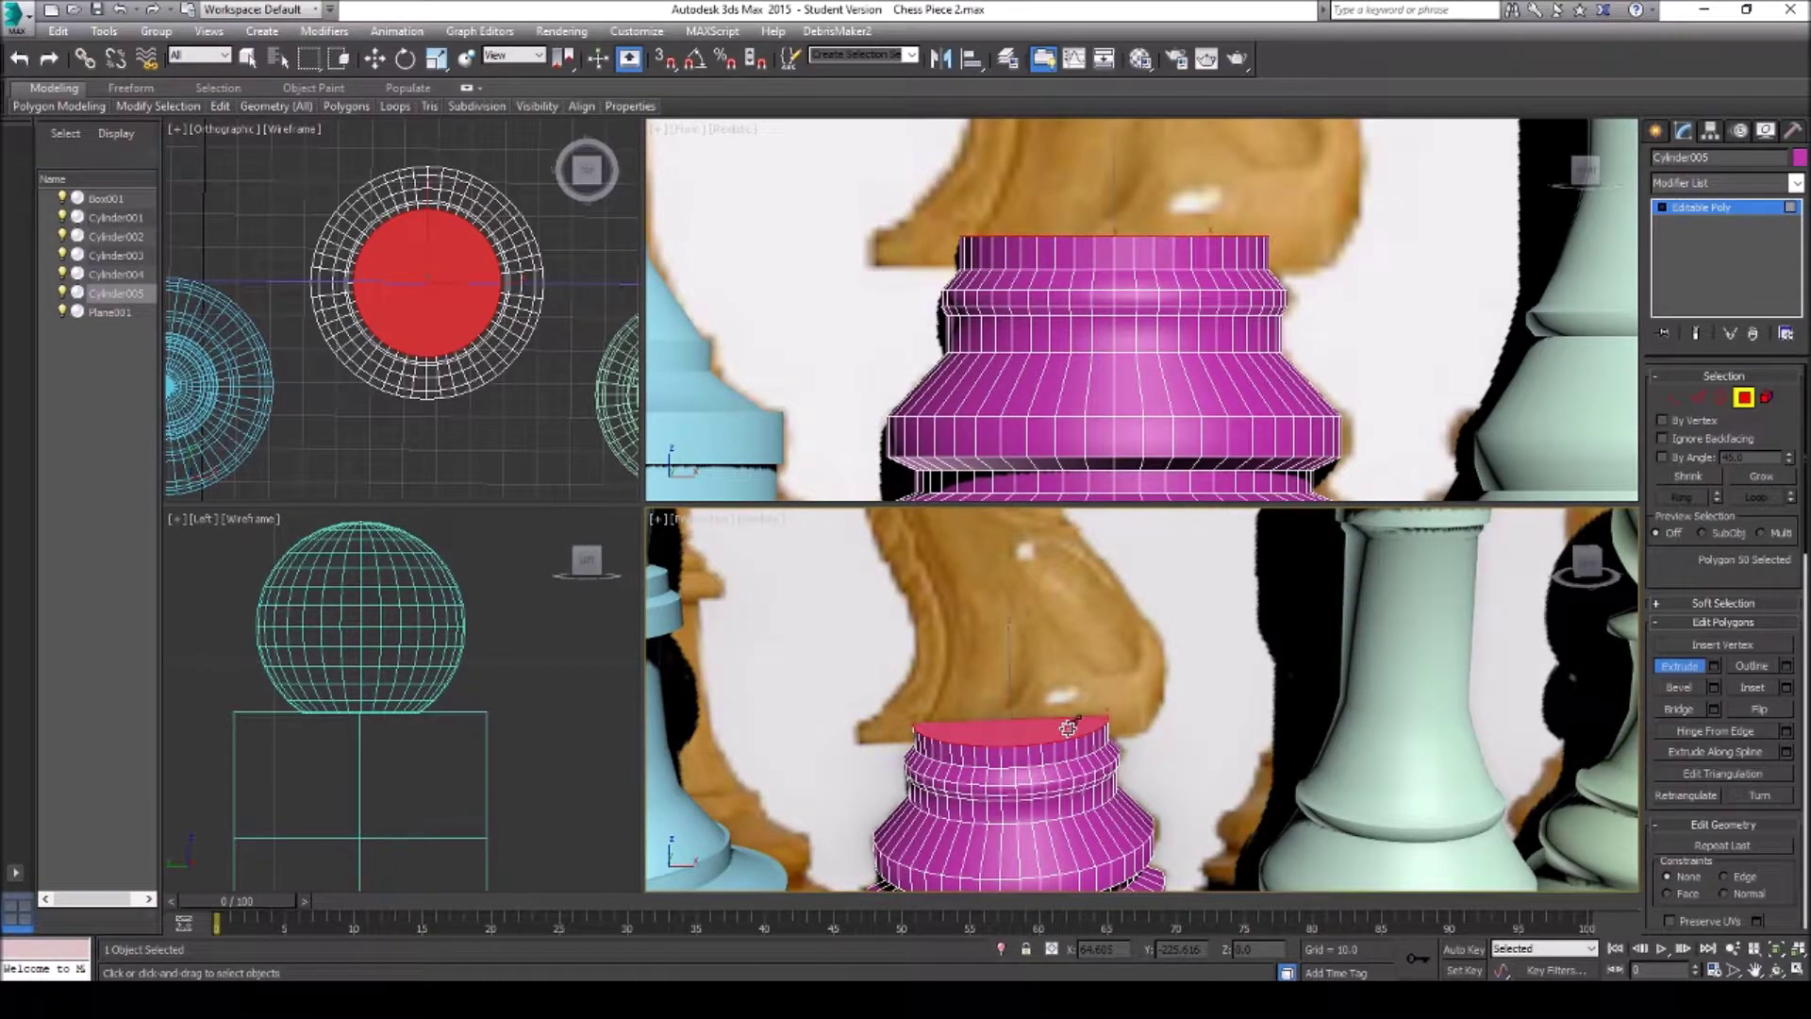
{"action": "key", "text": "r"}
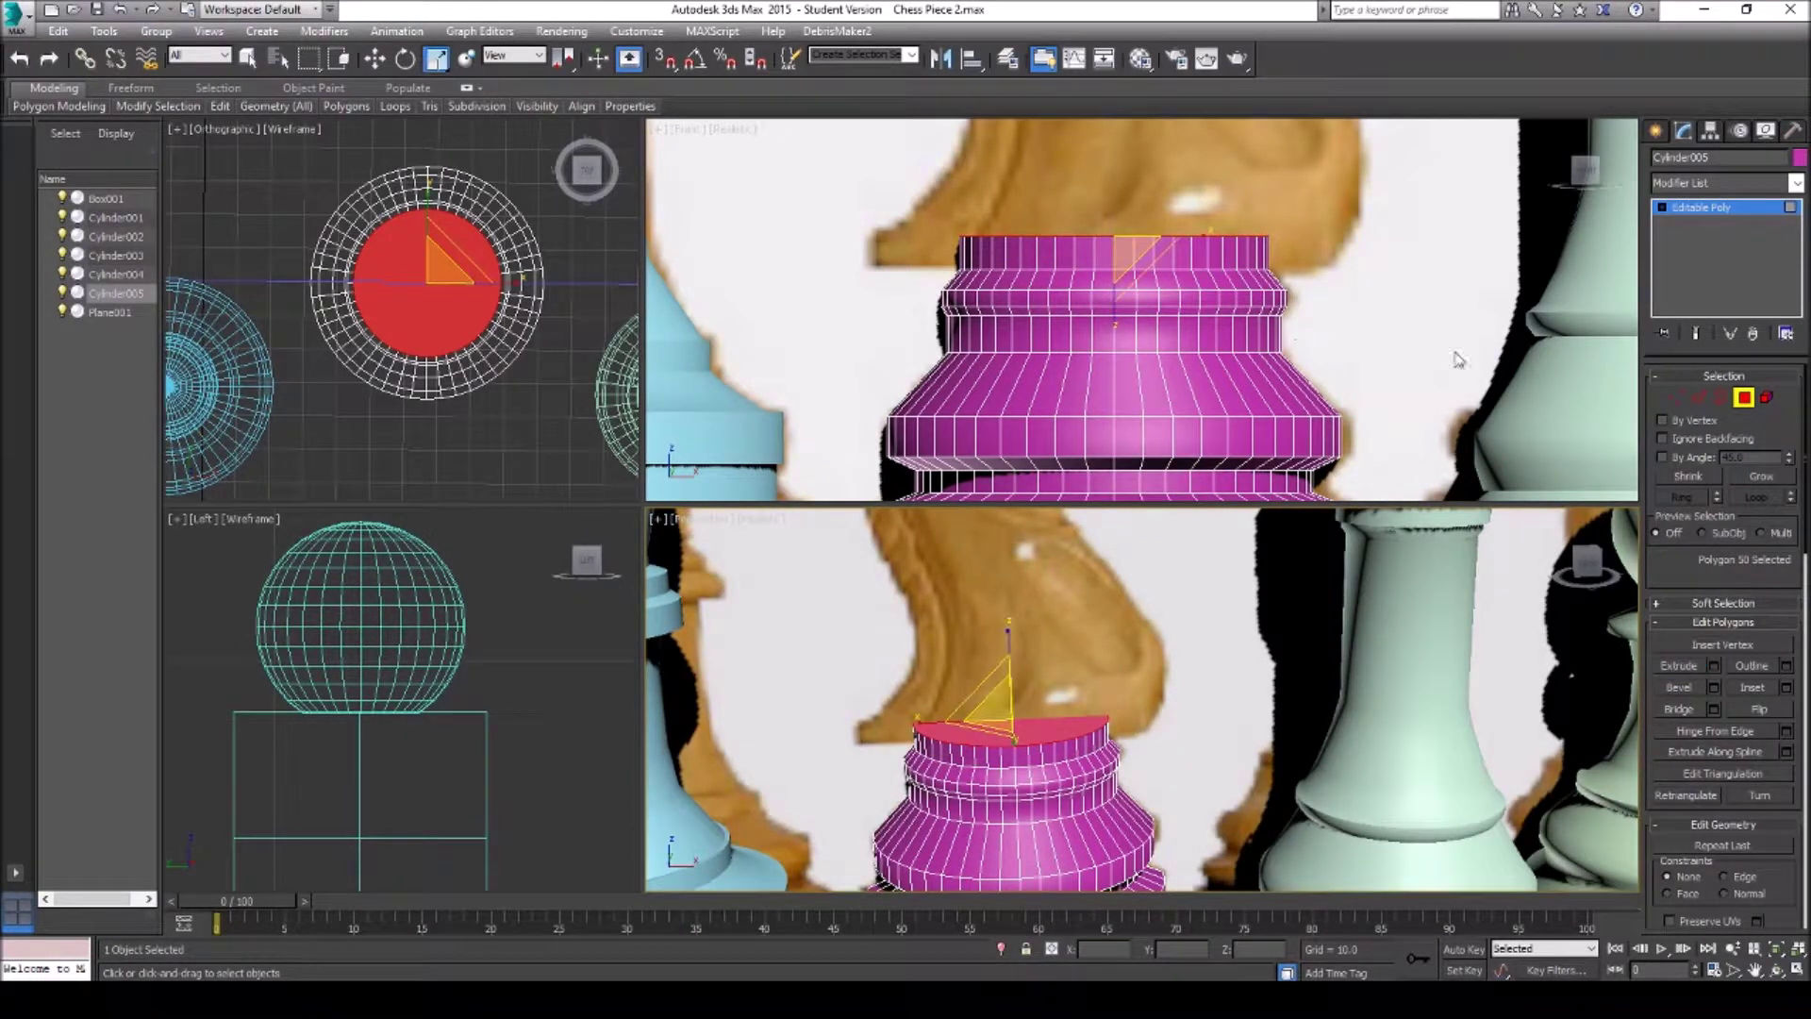
Move both vertex rings of the new section's front half outward toward the chest outline in the reference
{"action": "left_click", "coordinate": [1675, 397]}
{"action": "left_click_drag", "start_coordinate": [1309, 182], "coordinate": [1132, 251]}
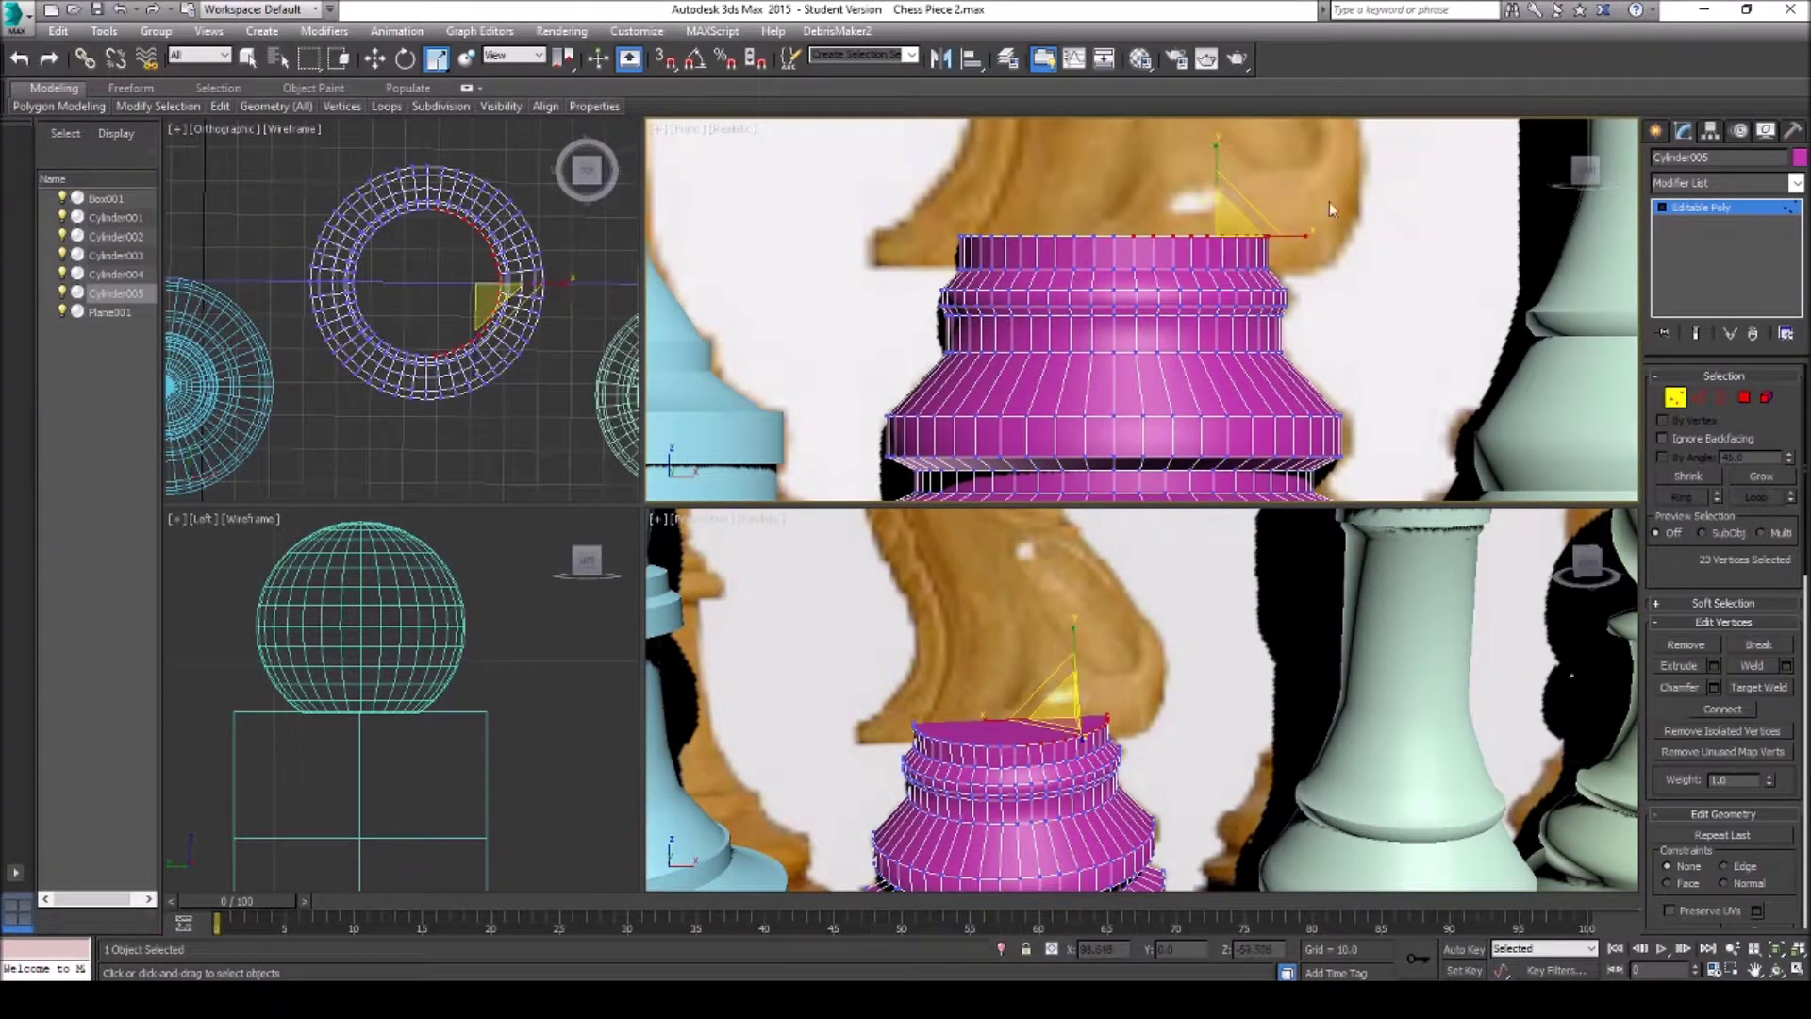
{"action": "left_click_drag", "start_coordinate": [1367, 174], "coordinate": [1130, 277]}
{"action": "right_click", "coordinate": [1295, 273]}
{"action": "left_click", "coordinate": [1336, 297]}
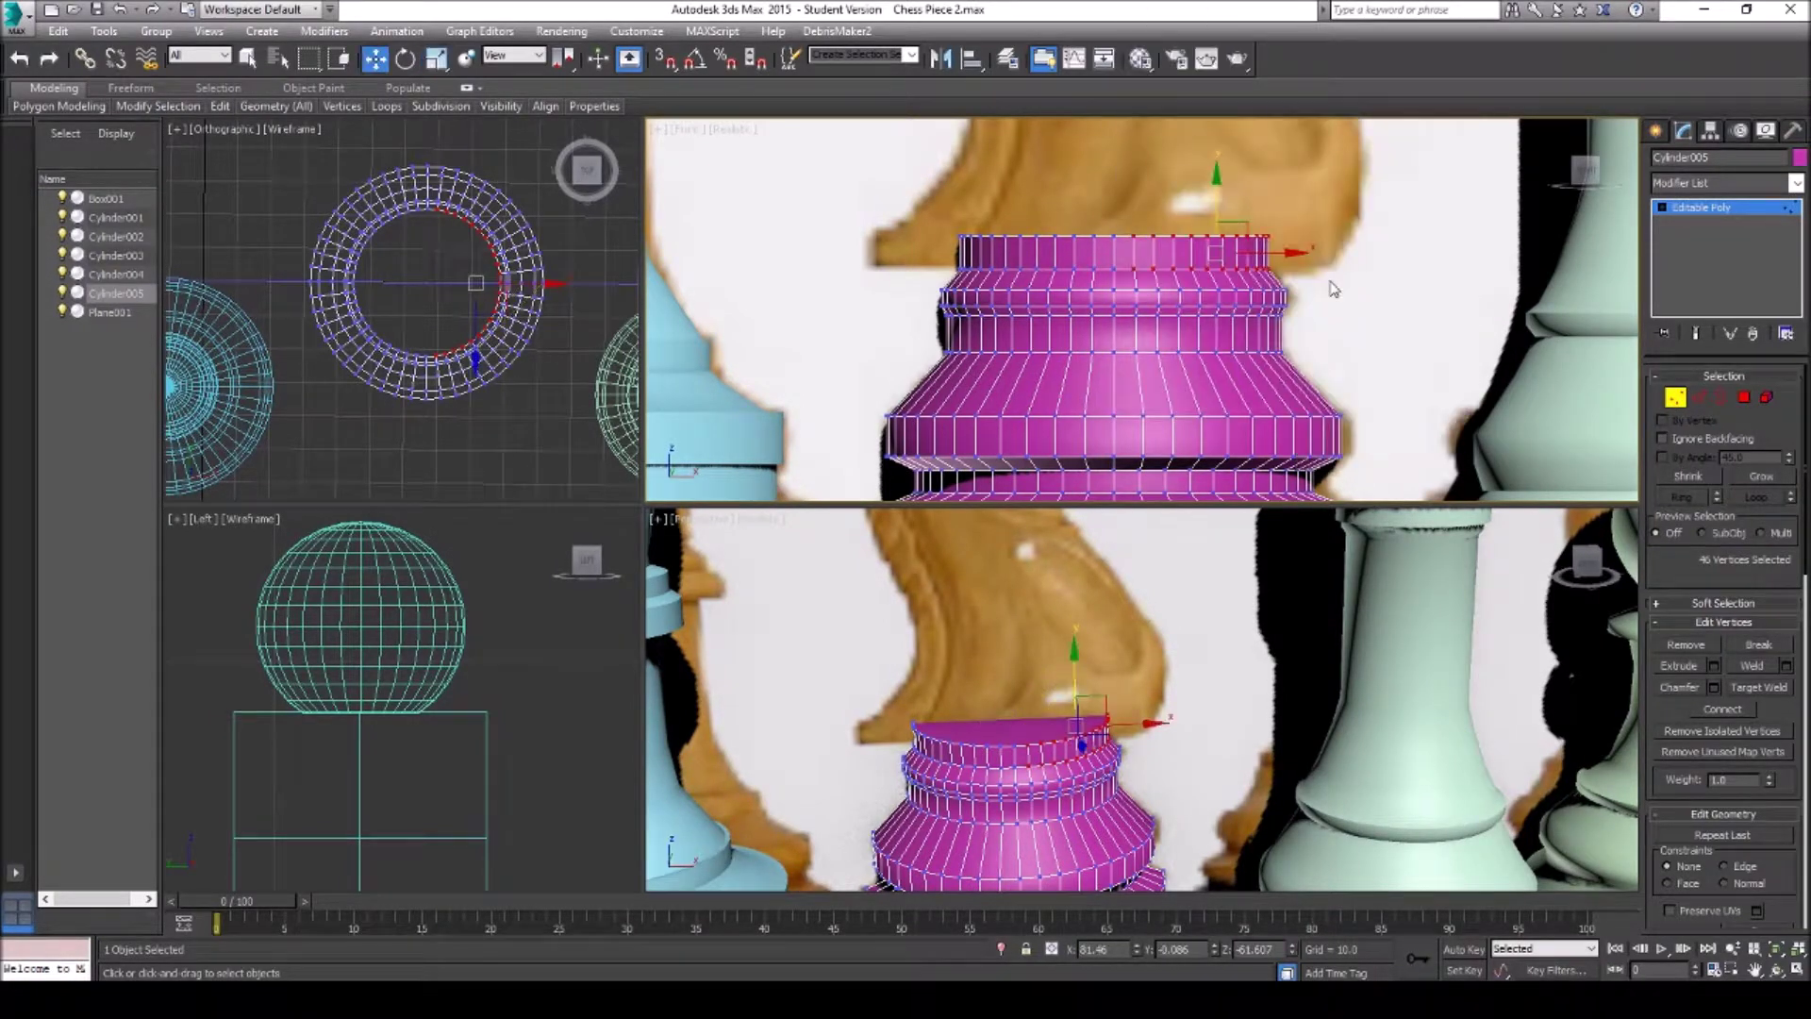
{"action": "left_click_drag", "start_coordinate": [1292, 253], "coordinate": [1356, 261]}
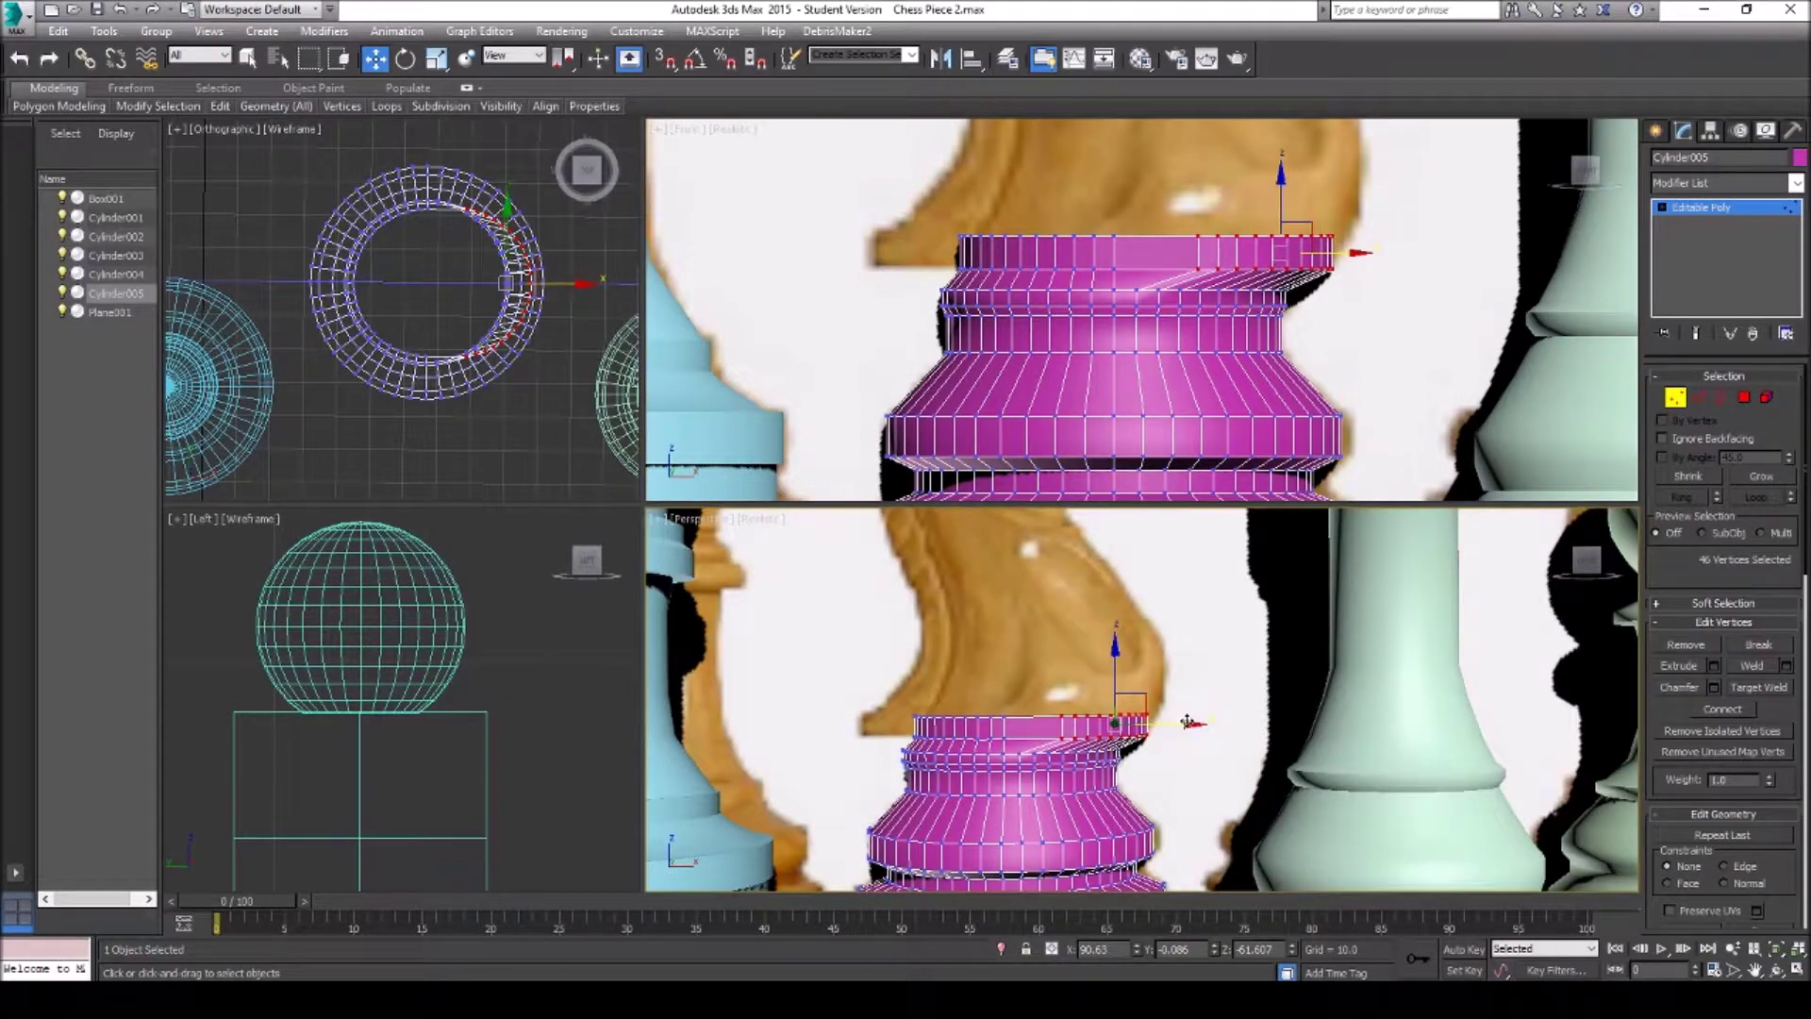
{"action": "left_click_drag", "start_coordinate": [1187, 722], "coordinate": [1181, 721]}
Move the front vertices of the uppermost ring farther outward so the chest flares to match the reference
{"action": "right_click", "coordinate": [1366, 232]}
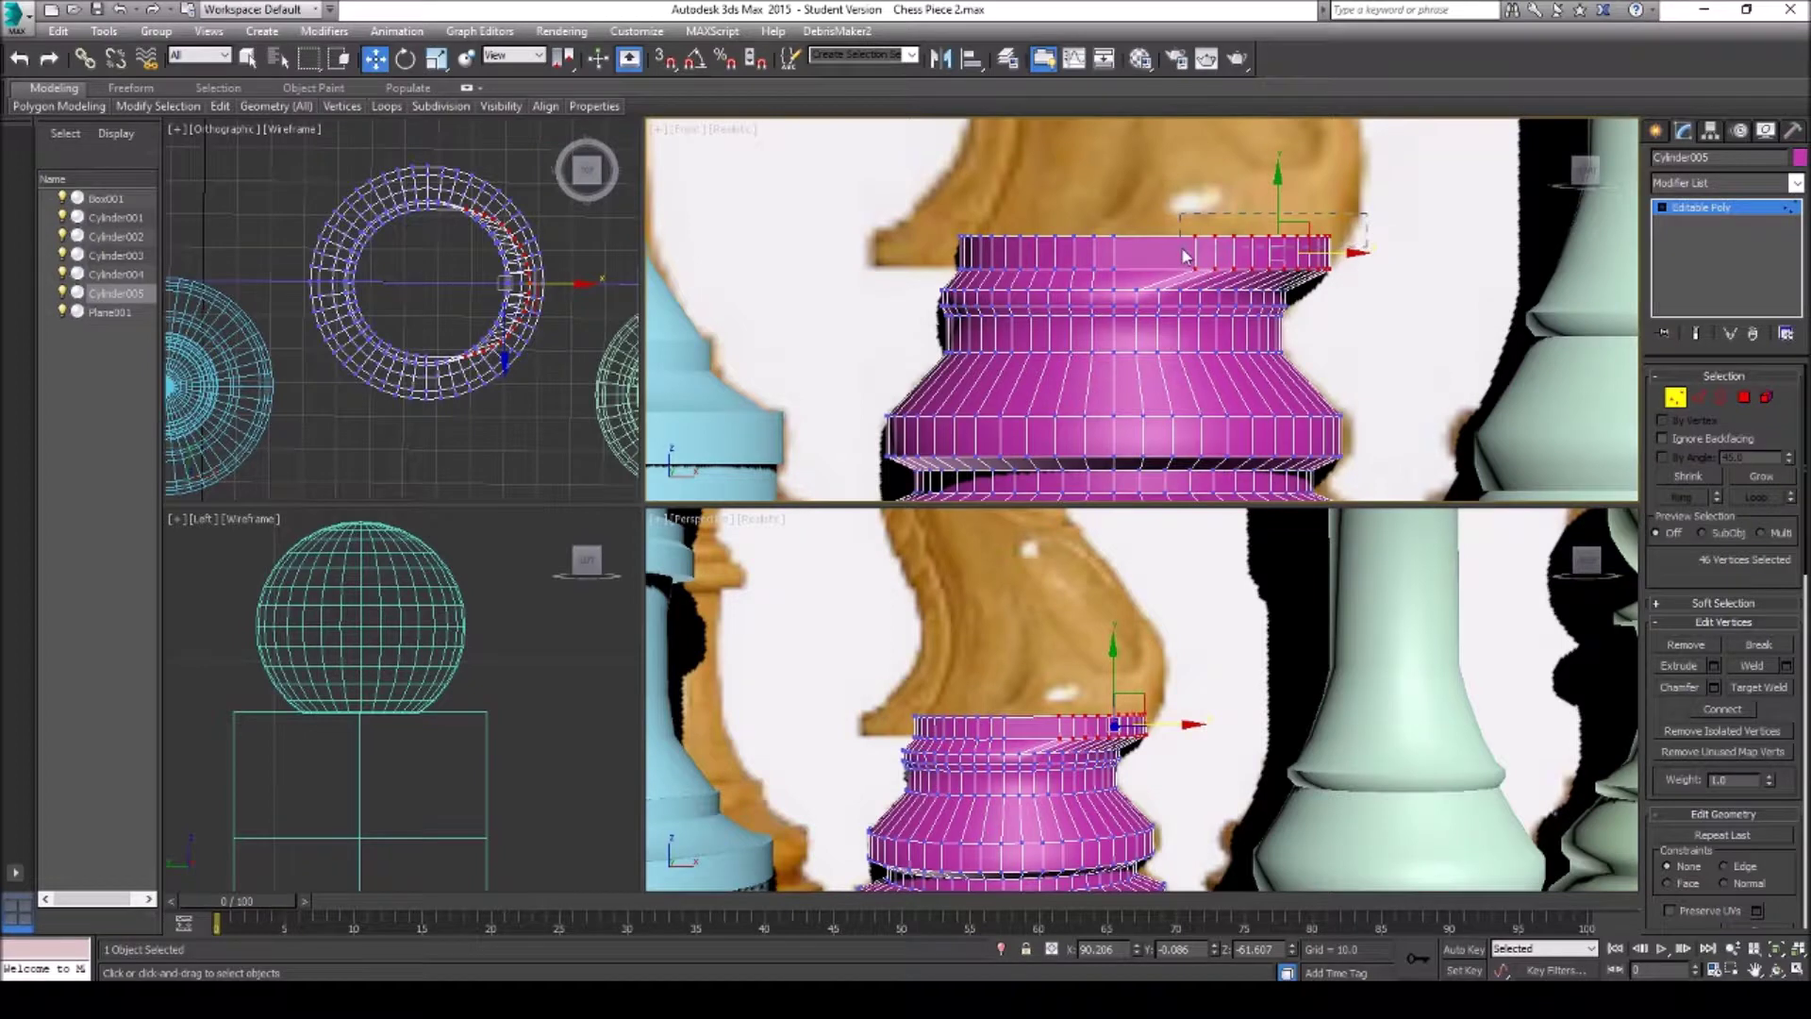
{"action": "left_click", "coordinate": [1358, 243]}
{"action": "left_click_drag", "start_coordinate": [1384, 223], "coordinate": [1178, 254]}
{"action": "left_click_drag", "start_coordinate": [1369, 238], "coordinate": [1392, 238]}
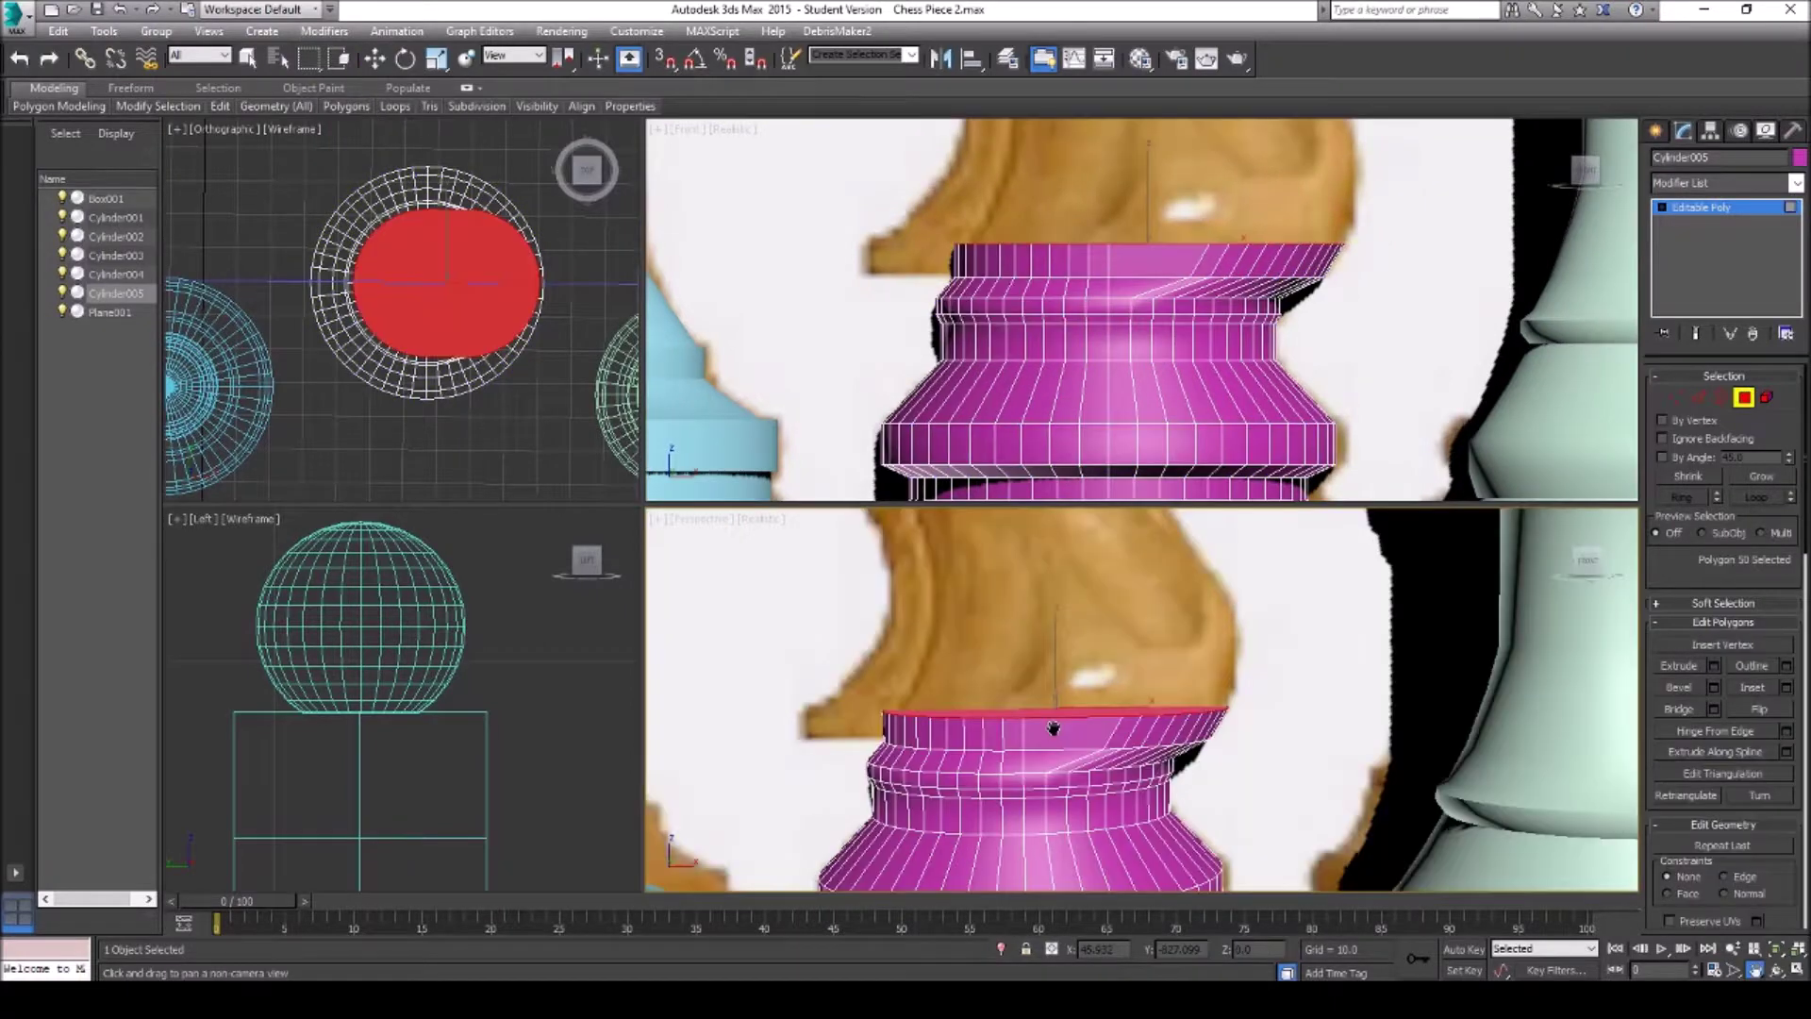
Extrude the flared top face up by one short section
{"action": "middle_click_drag", "start_coordinate": [1054, 729], "coordinate": [1028, 752], "text": "alt"}
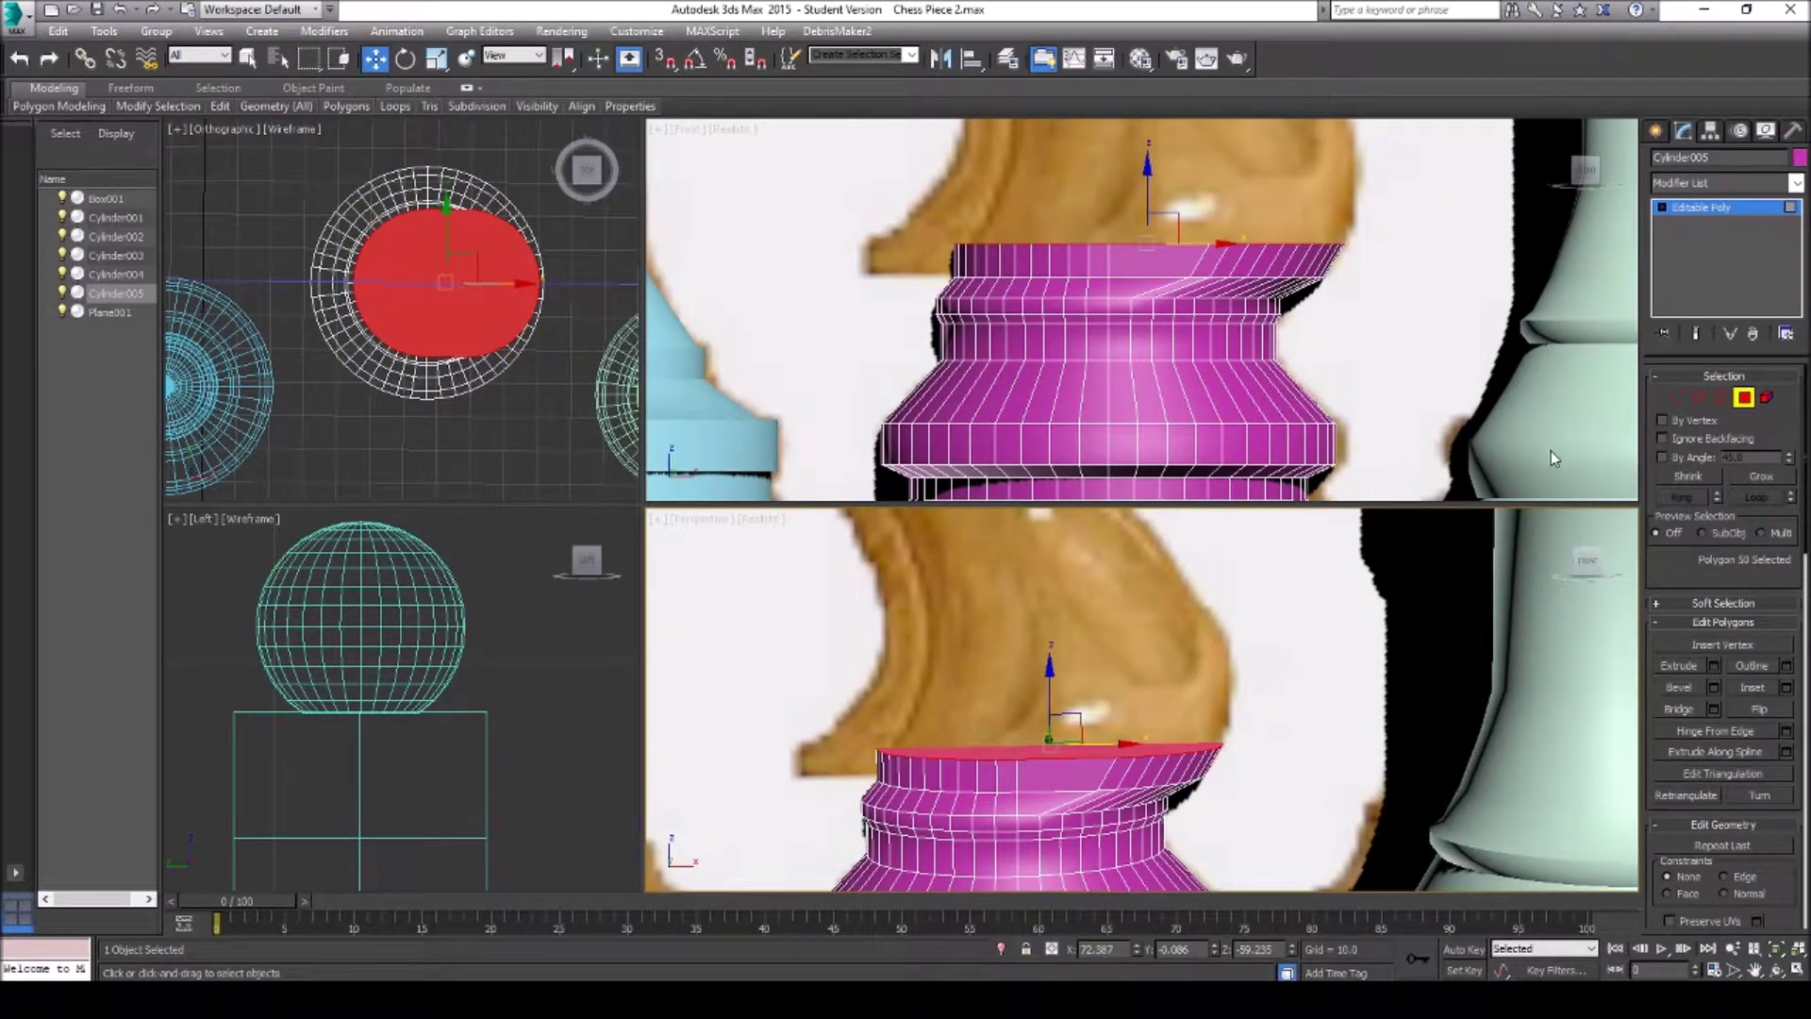
{"action": "left_click", "coordinate": [1688, 665]}
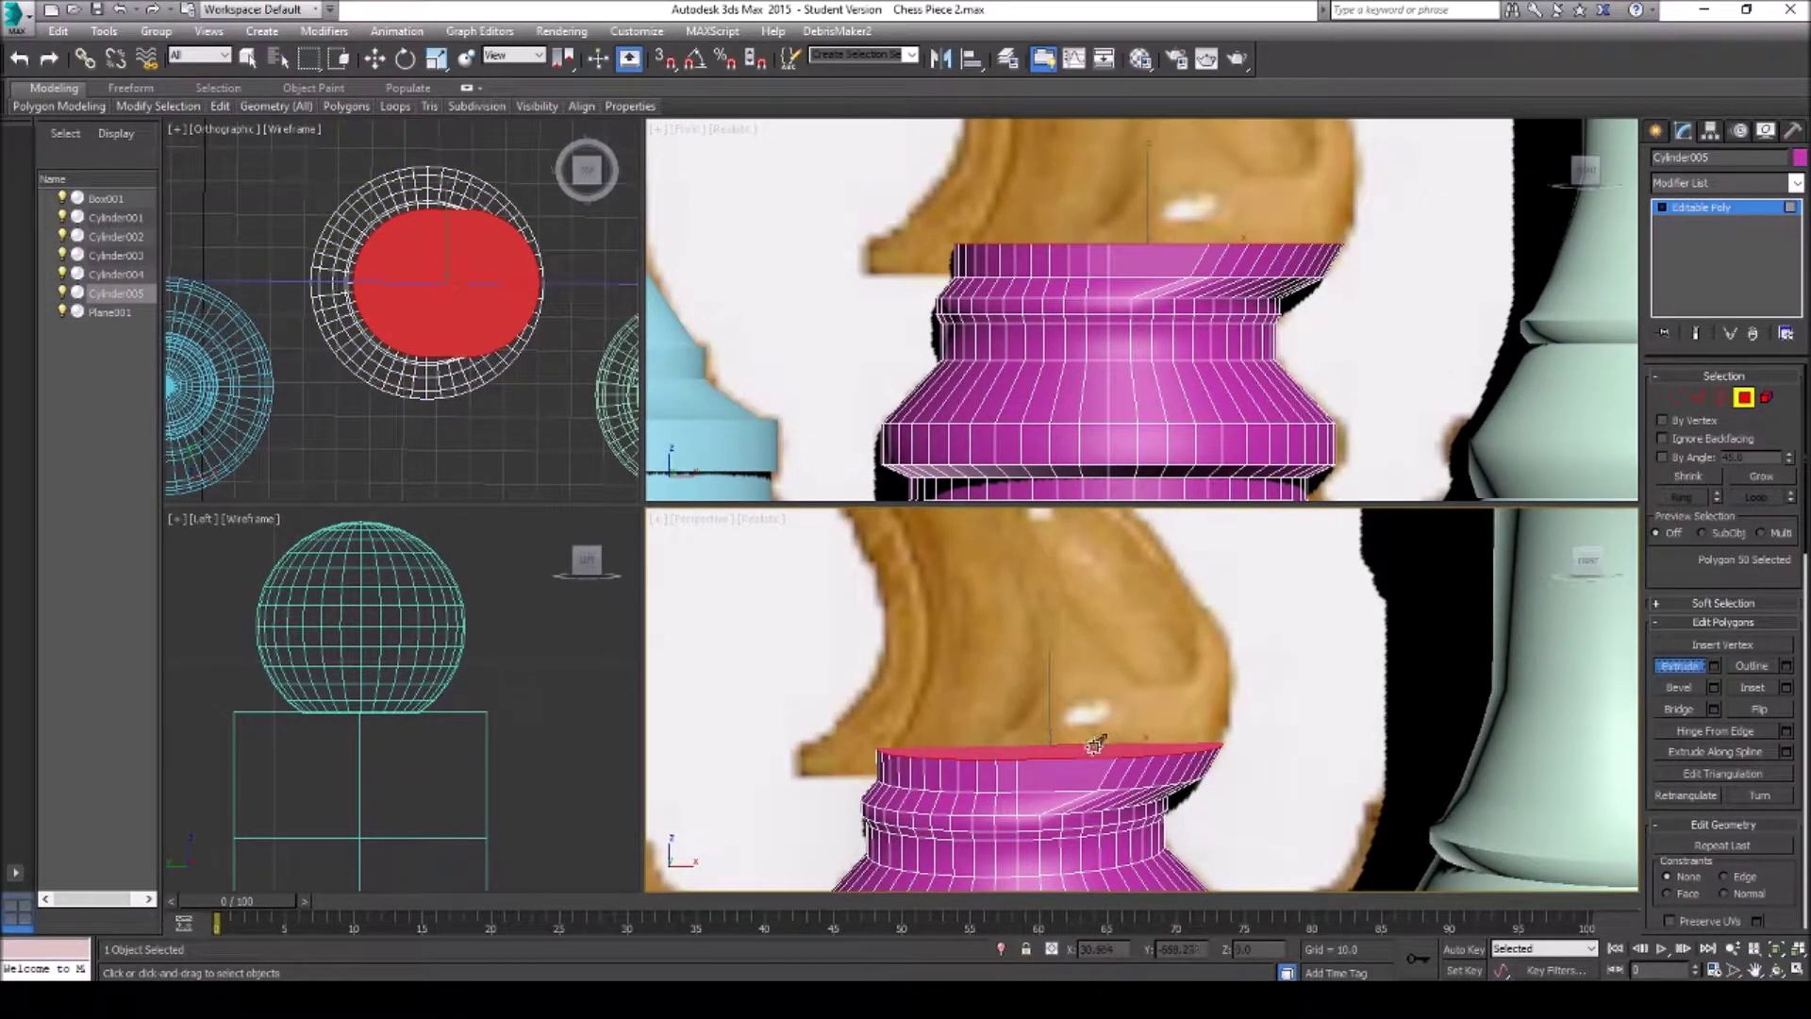
{"action": "left_click_drag", "start_coordinate": [1094, 746], "coordinate": [1103, 716]}
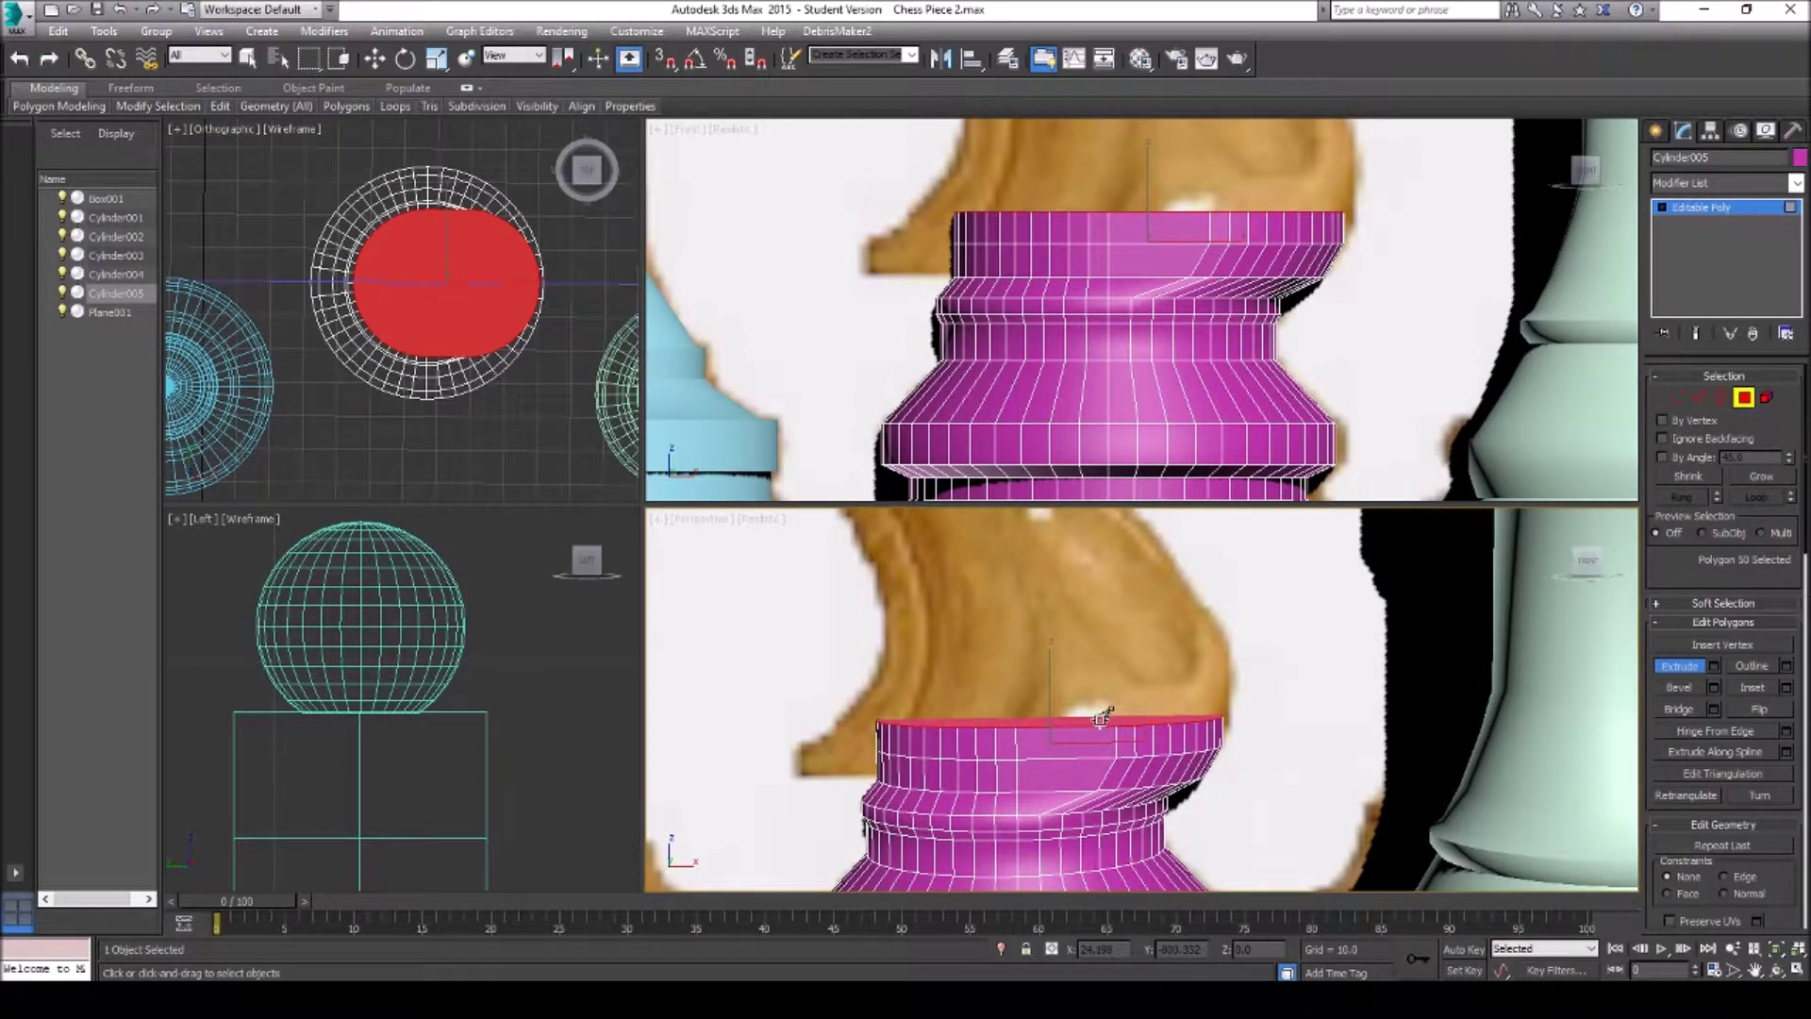
{"action": "left_click_drag", "start_coordinate": [1100, 719], "coordinate": [1098, 725]}
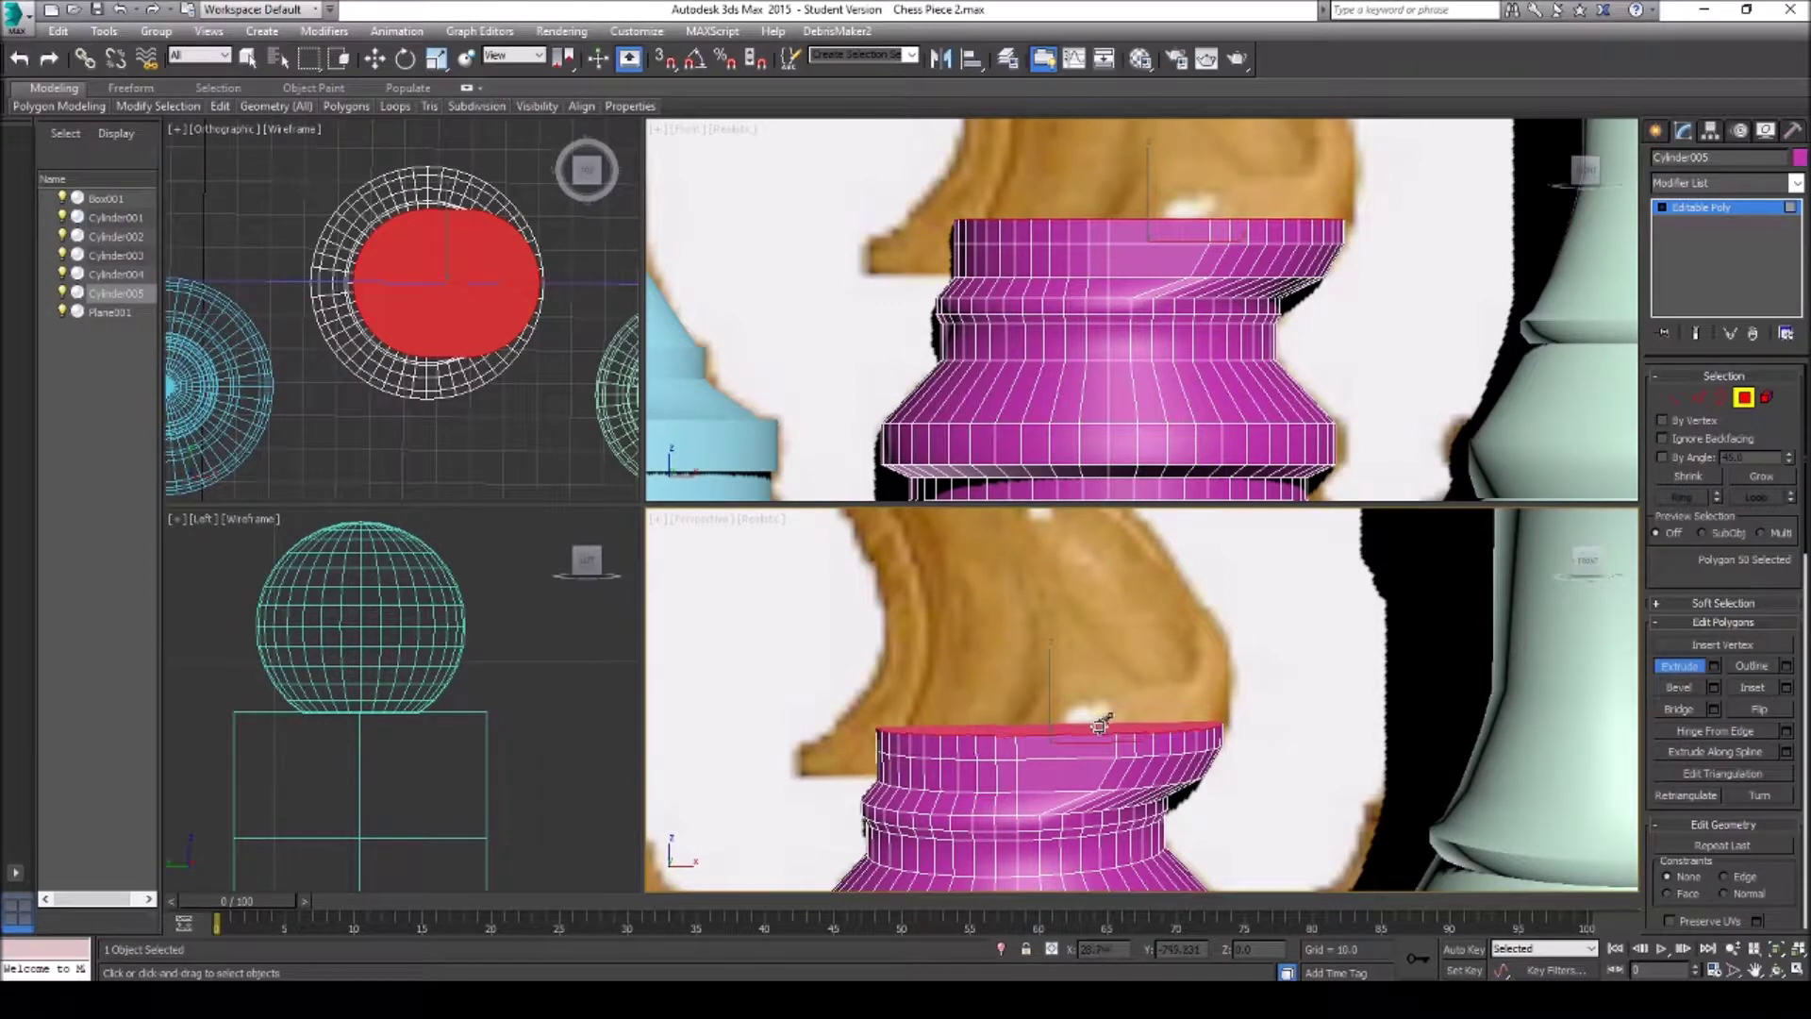
Move the new top ring's chest vertices slightly outward and its back vertices inward along the body outline
{"action": "left_click", "coordinate": [1675, 397]}
{"action": "left_click_drag", "start_coordinate": [1396, 185], "coordinate": [1200, 243]}
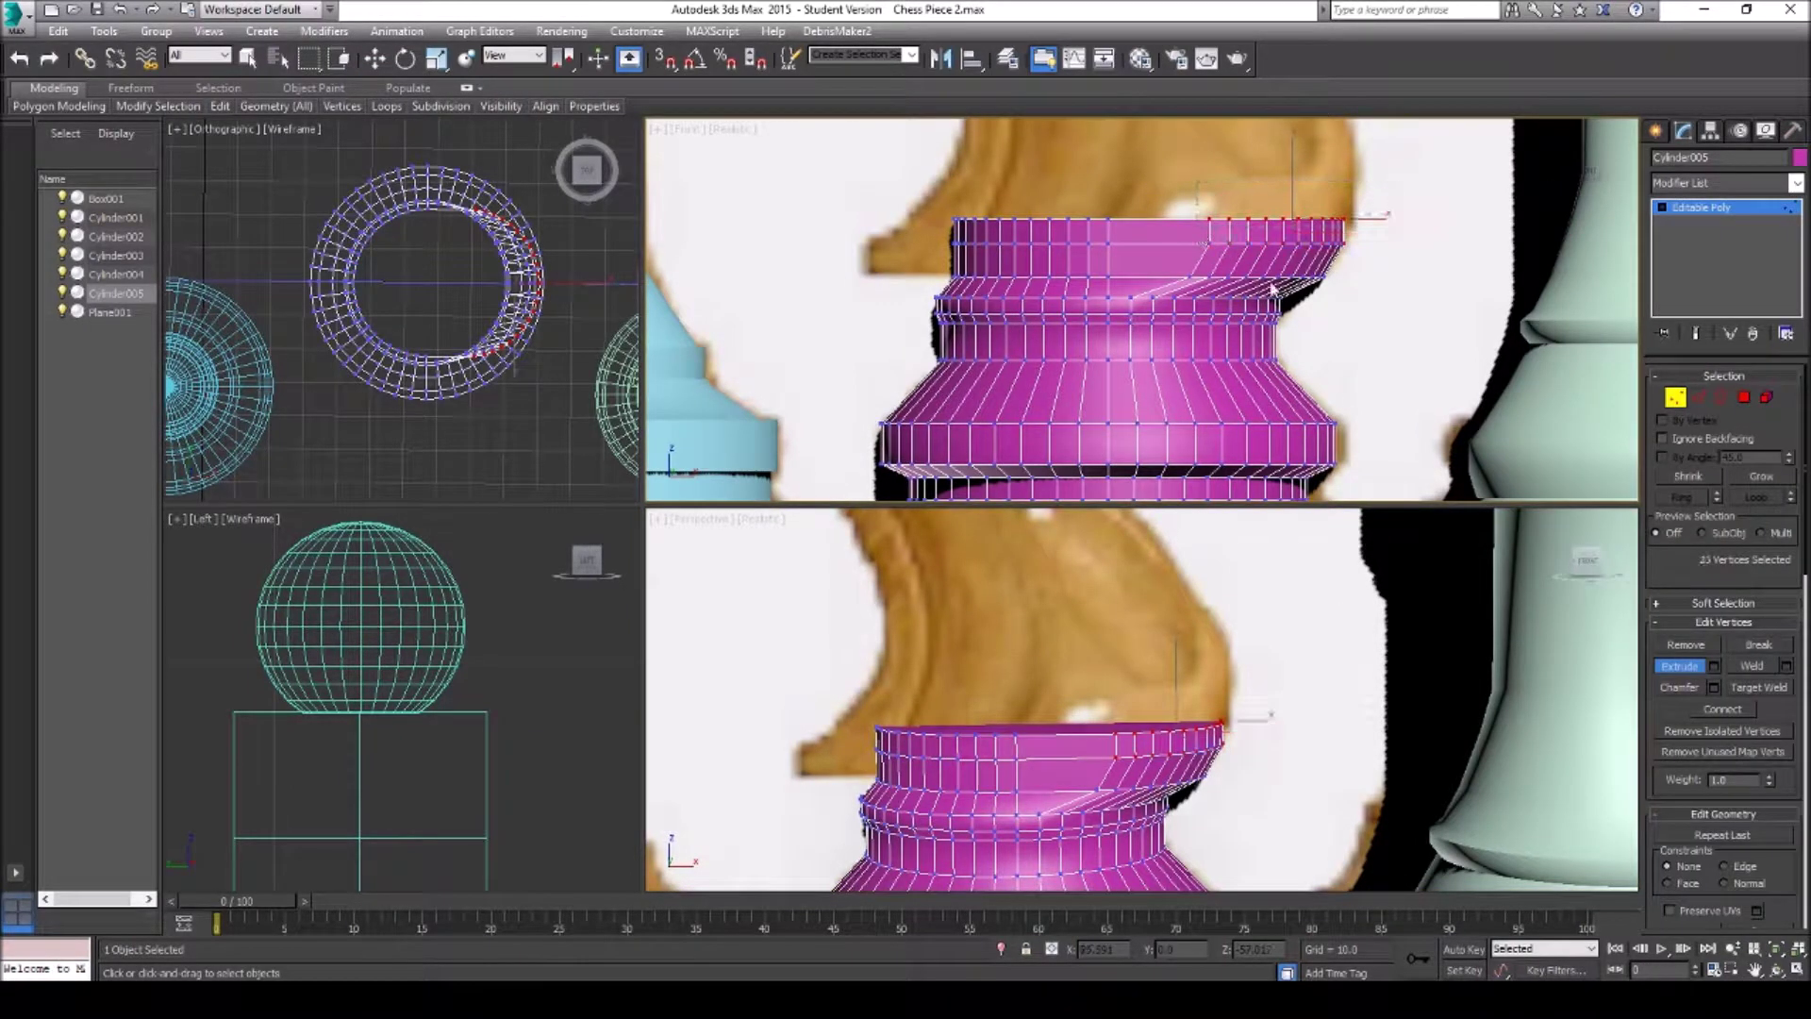
{"action": "key", "text": "w"}
{"action": "left_click_drag", "start_coordinate": [1250, 722], "coordinate": [1261, 720]}
{"action": "left_click_drag", "start_coordinate": [938, 180], "coordinate": [1122, 231]}
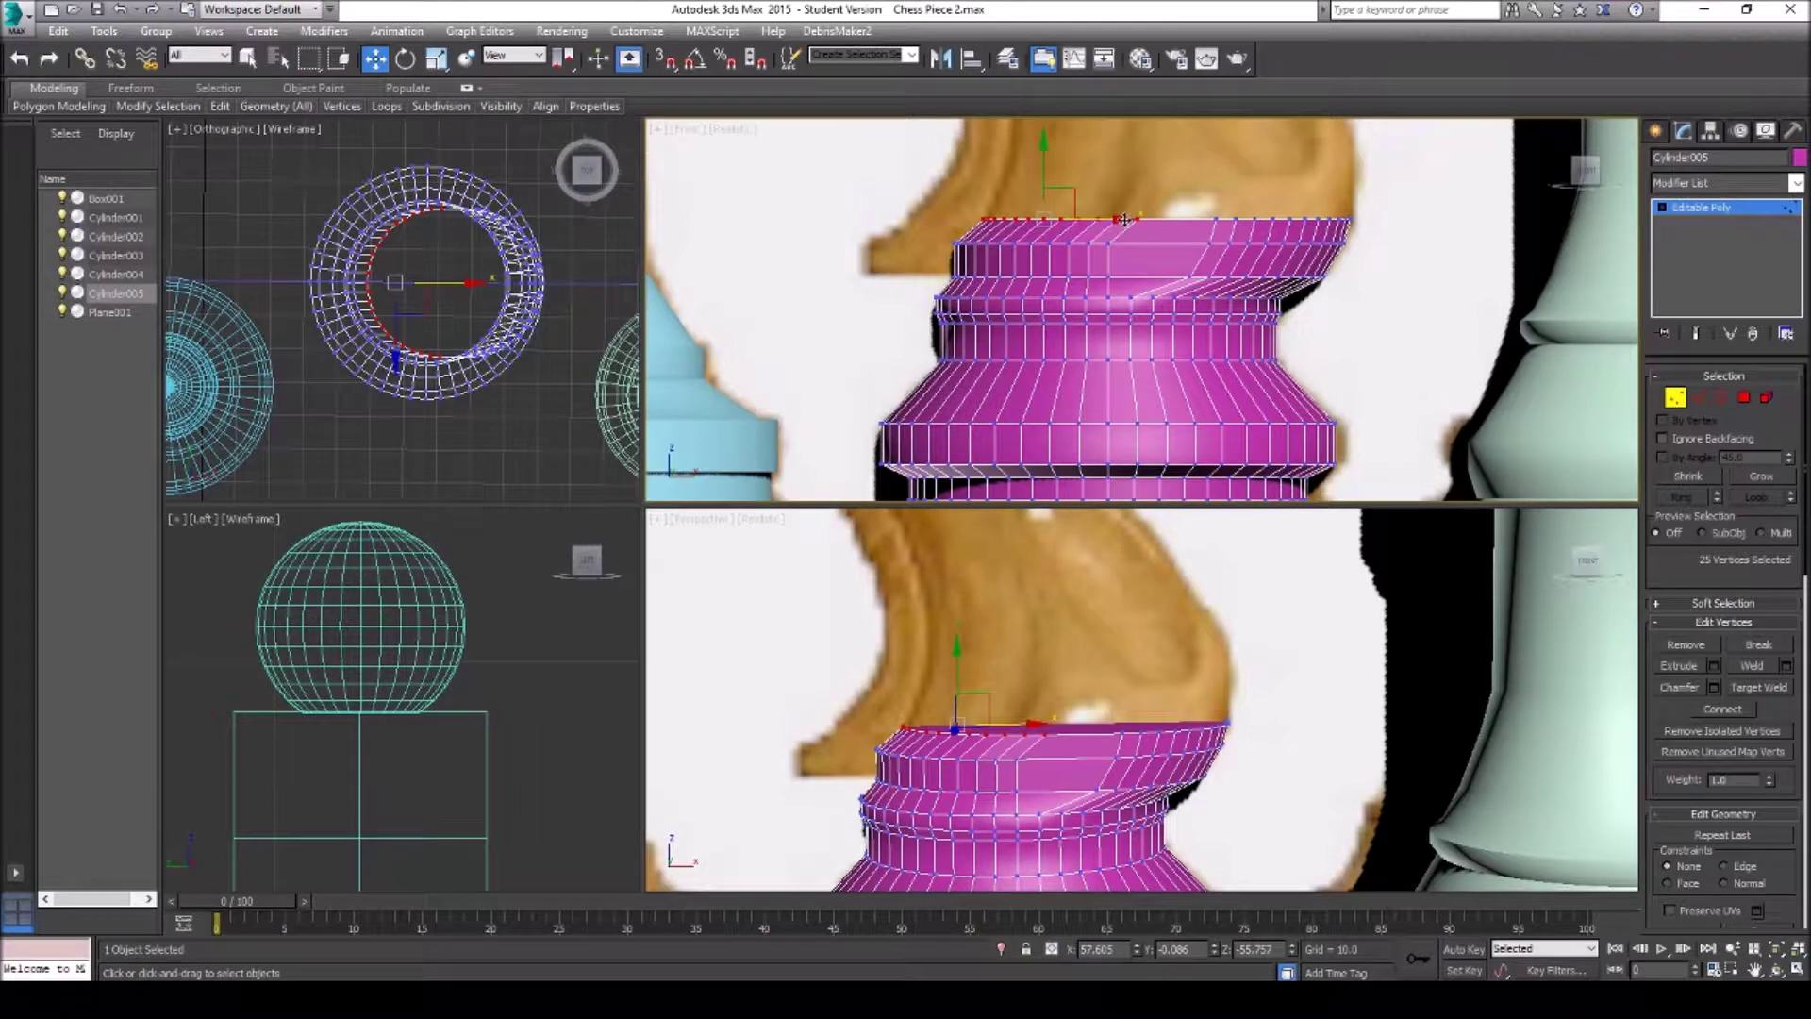
Extrude the narrowed top face upward to add another body section
{"action": "left_click", "coordinate": [1745, 397]}
{"action": "left_click", "coordinate": [1677, 666]}
{"action": "left_click", "coordinate": [1090, 722]}
{"action": "left_click_drag", "start_coordinate": [1090, 723], "coordinate": [1122, 696]}
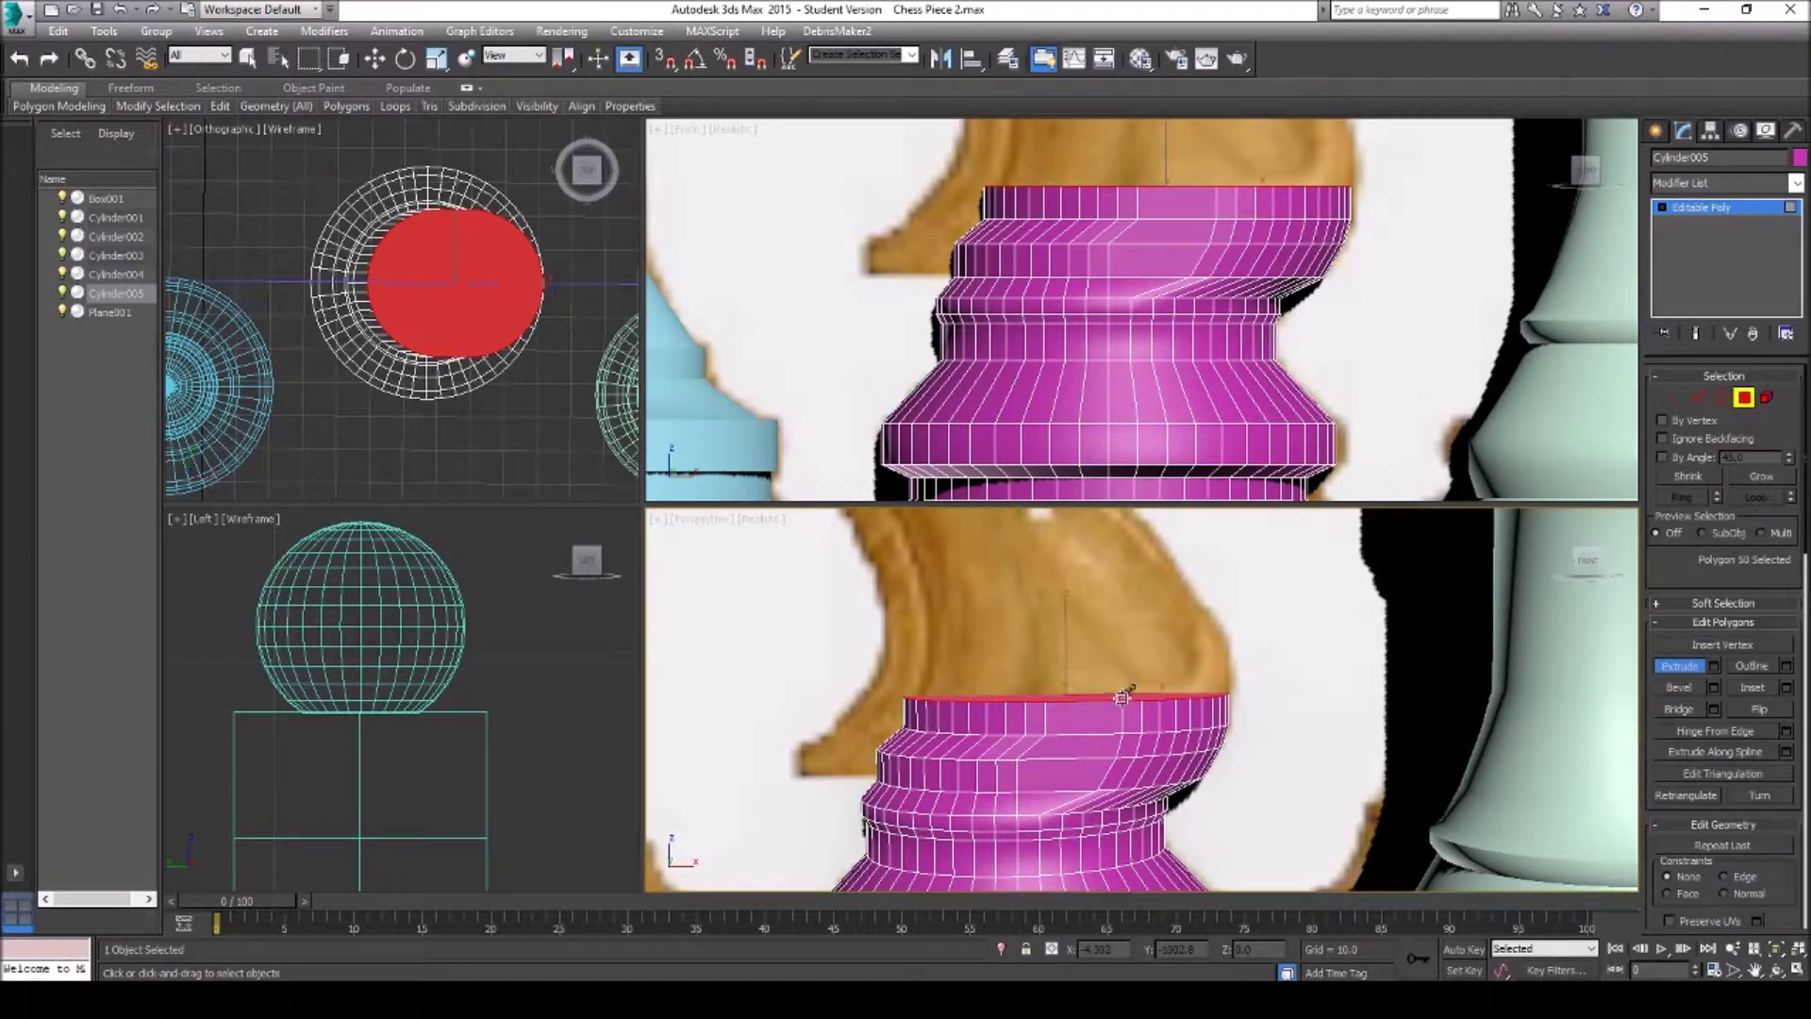
Select the back half of the uppermost vertex ring and move it inward toward the curve of the knight's back
{"action": "left_click", "coordinate": [1676, 397]}
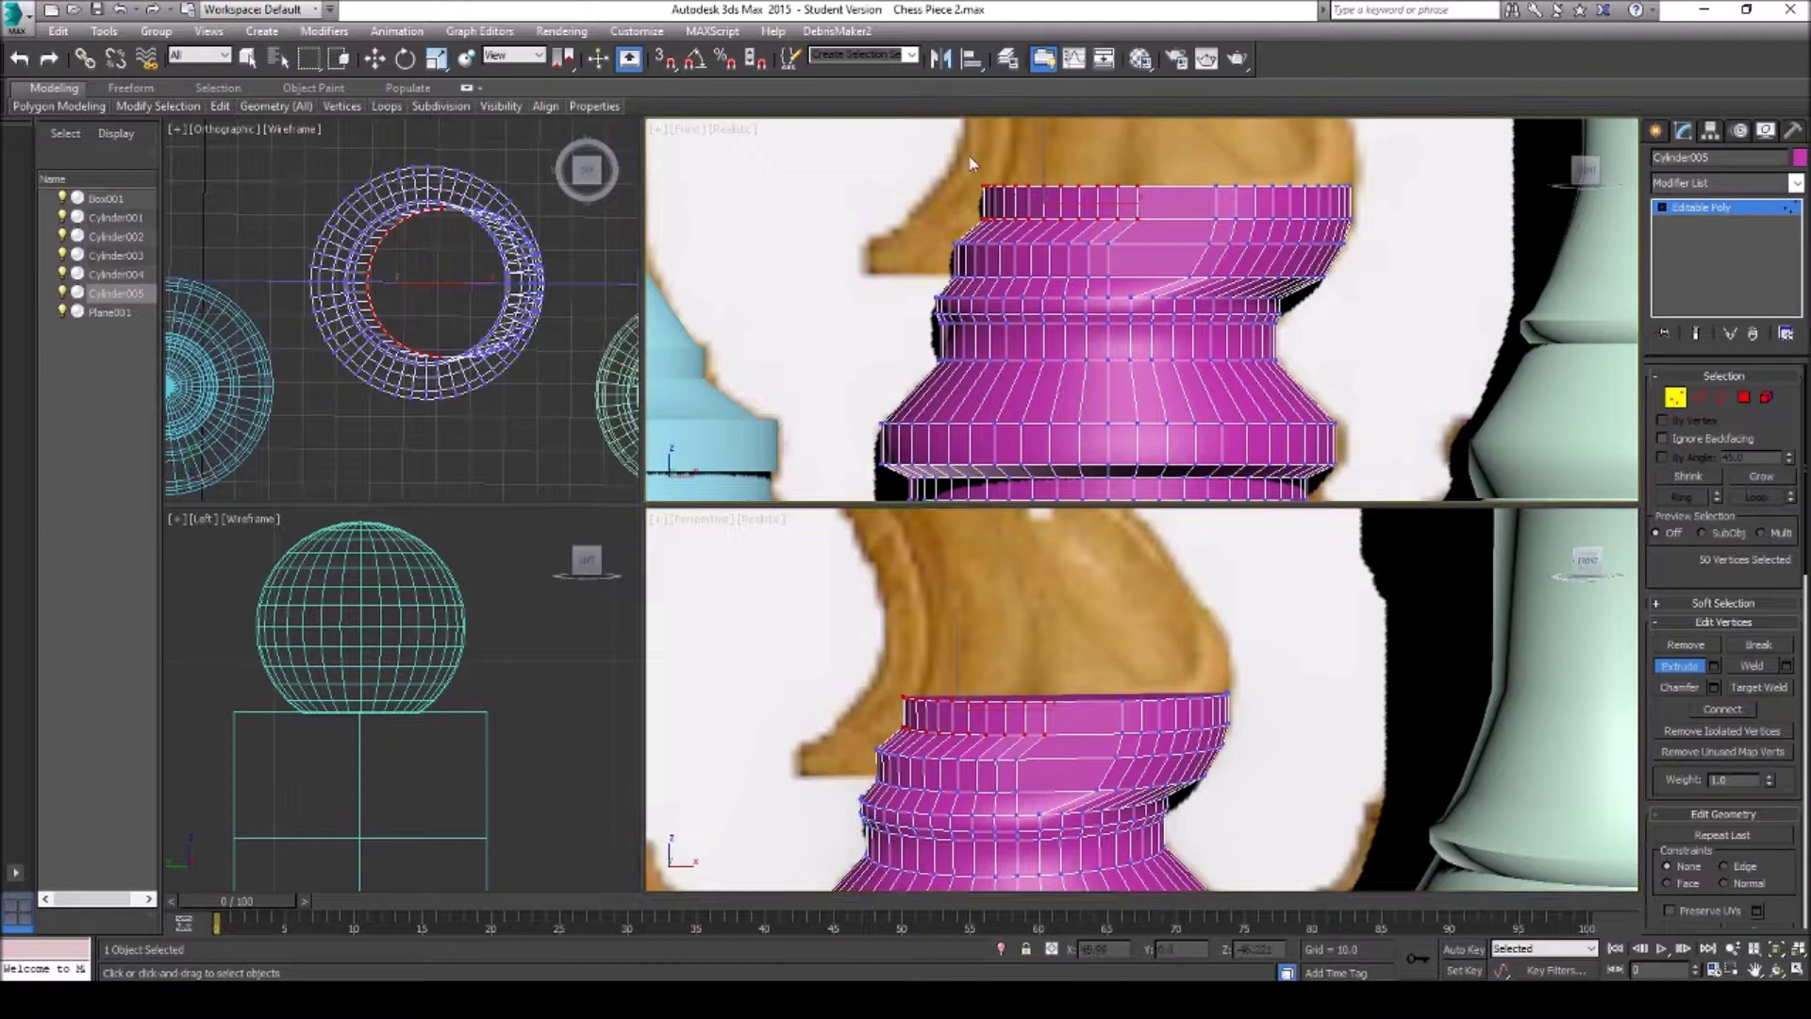
{"action": "left_click_drag", "start_coordinate": [958, 148], "coordinate": [1170, 200]}
{"action": "key", "text": "w"}
{"action": "right_click", "coordinate": [1171, 264]}
{"action": "left_click", "coordinate": [1200, 285]}
{"action": "left_click_drag", "start_coordinate": [1121, 184], "coordinate": [1160, 186]}
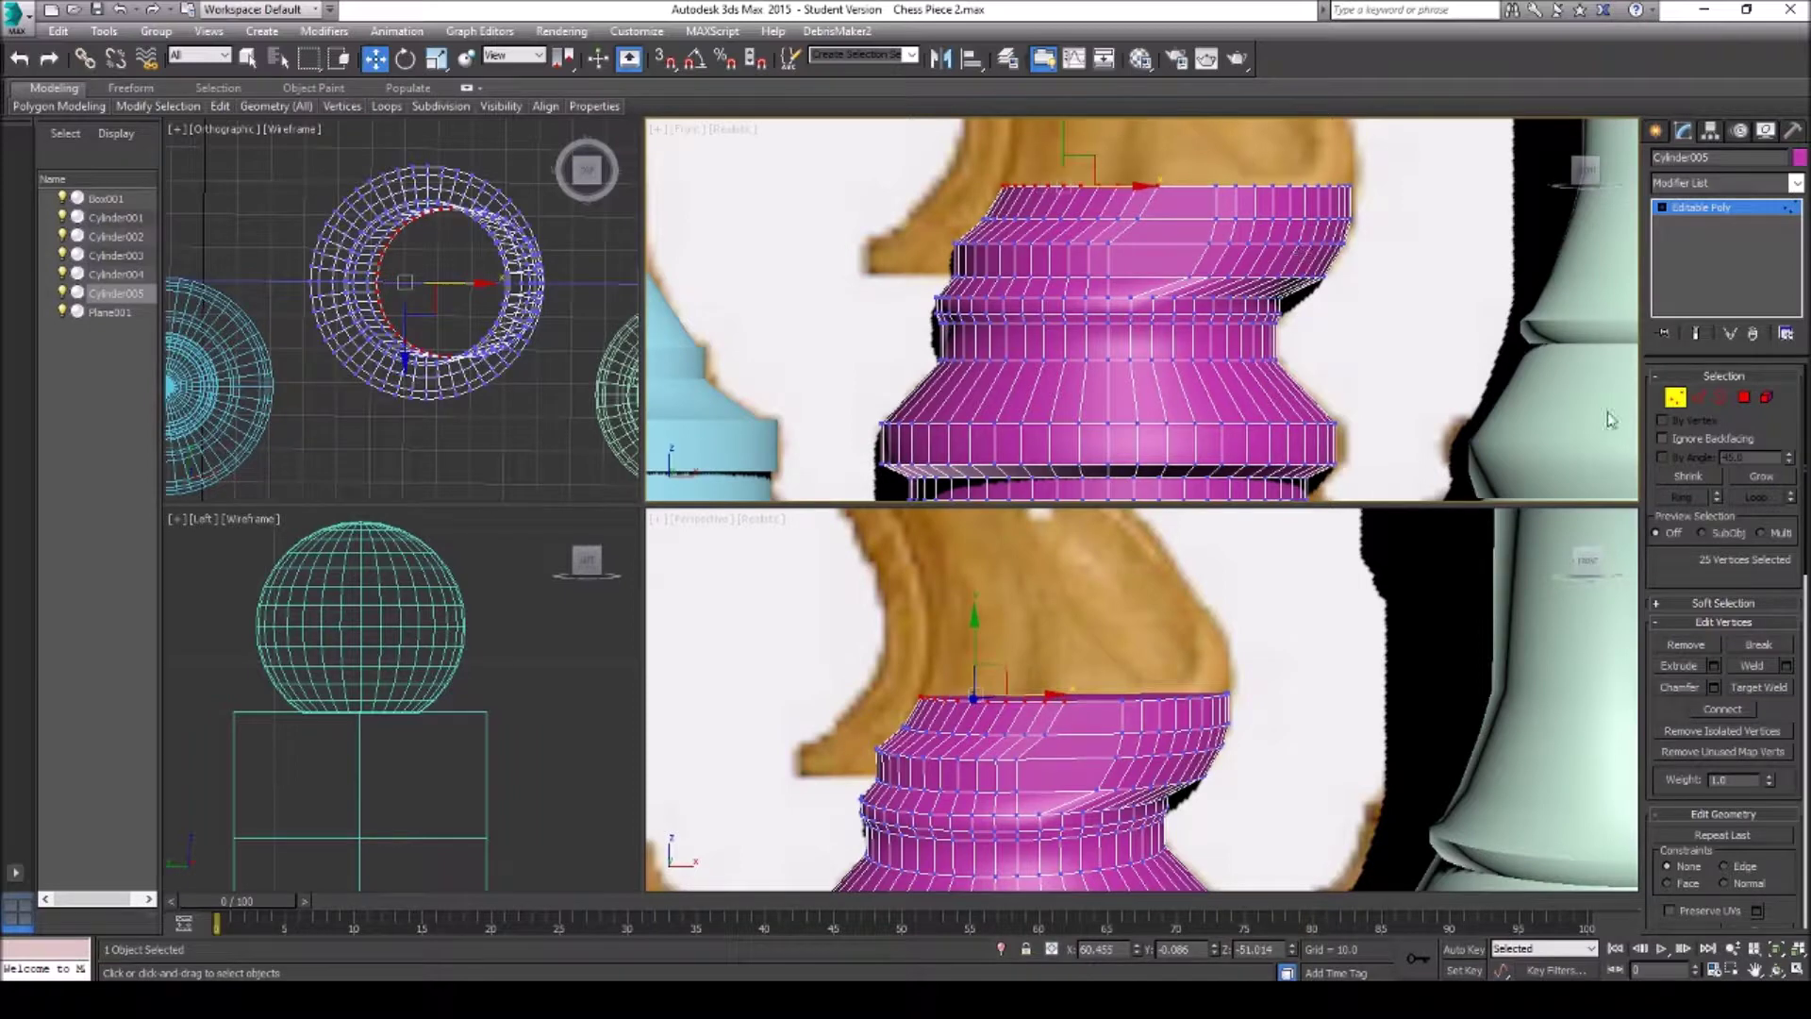
Extrude a thinner section from the top face and move its upper back vertices slightly inward
{"action": "left_click", "coordinate": [1744, 398]}
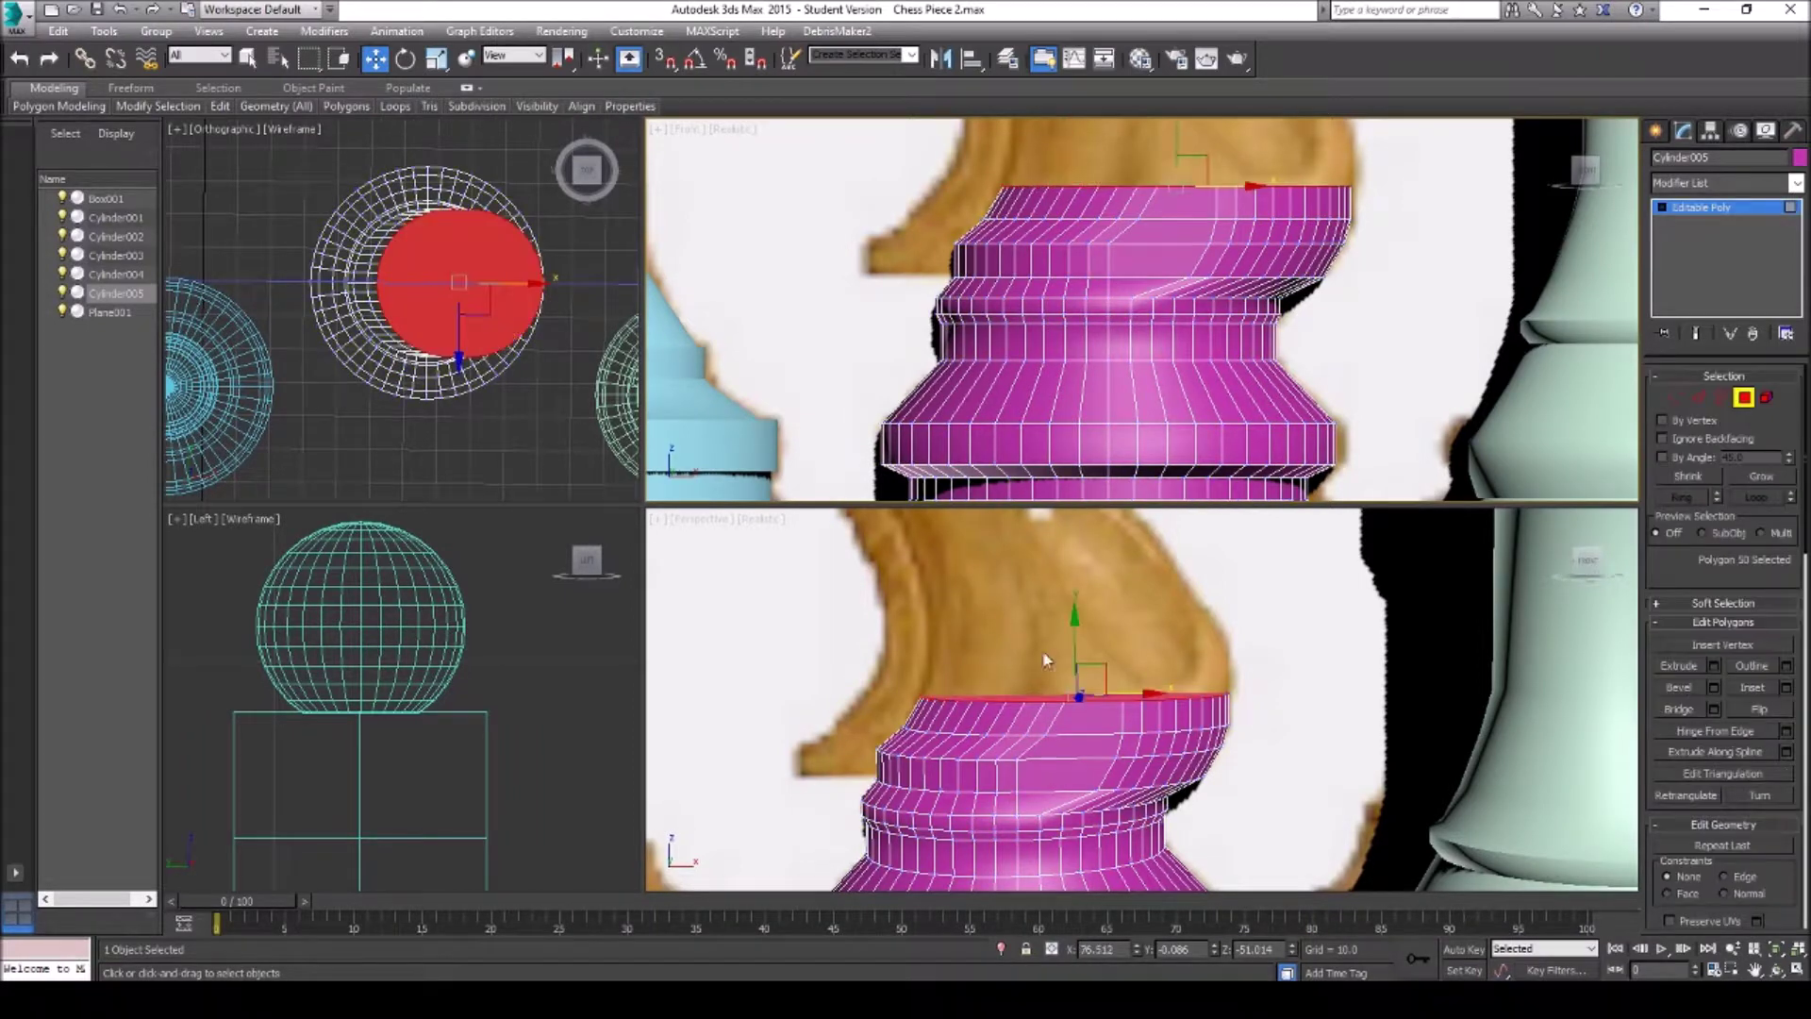
{"action": "left_click", "coordinate": [1679, 666]}
{"action": "left_click_drag", "start_coordinate": [1062, 687], "coordinate": [1076, 668]}
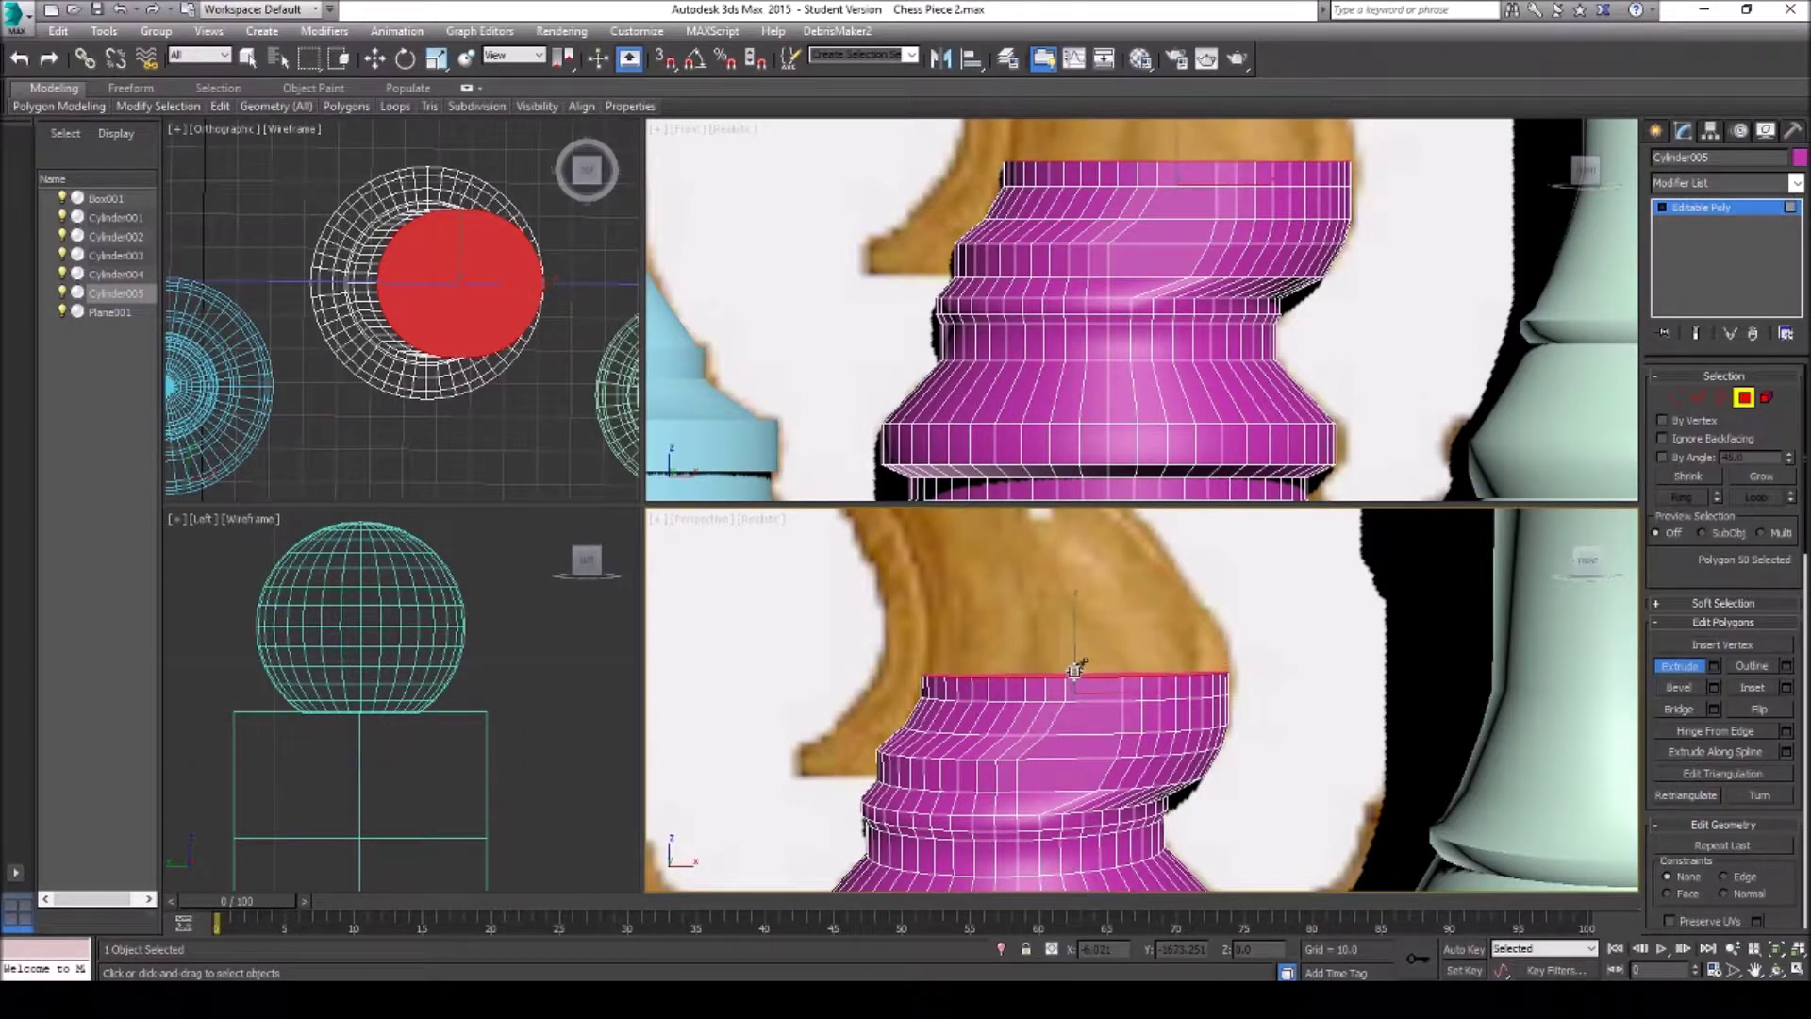
{"action": "left_click", "coordinate": [1669, 397]}
{"action": "left_click_drag", "start_coordinate": [1177, 142], "coordinate": [996, 179]}
{"action": "right_click", "coordinate": [1202, 189]}
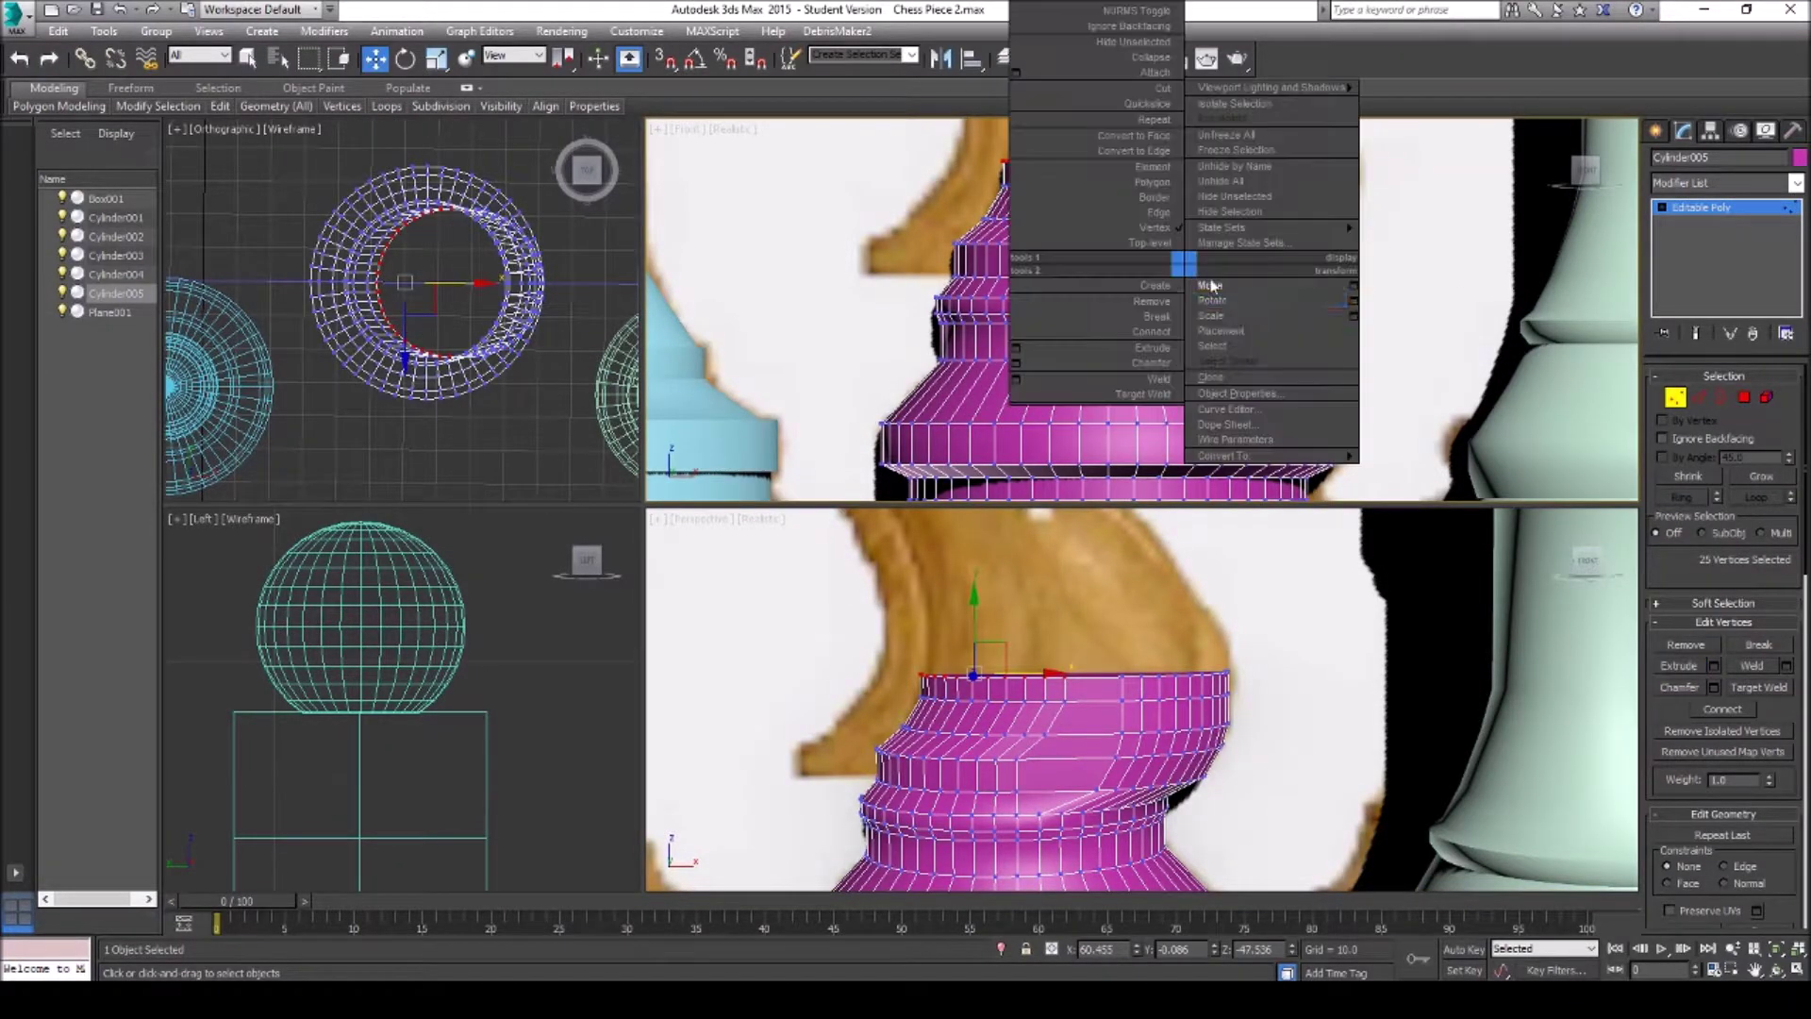
{"action": "left_click", "coordinate": [1232, 287]}
{"action": "left_click_drag", "start_coordinate": [1141, 160], "coordinate": [1164, 161]}
Extrude the top face straight up along the fullest part of the chest
{"action": "left_click", "coordinate": [1757, 973]}
{"action": "left_click_drag", "start_coordinate": [1078, 213], "coordinate": [994, 404]}
{"action": "left_click", "coordinate": [1745, 398], "text": "ctrl"}
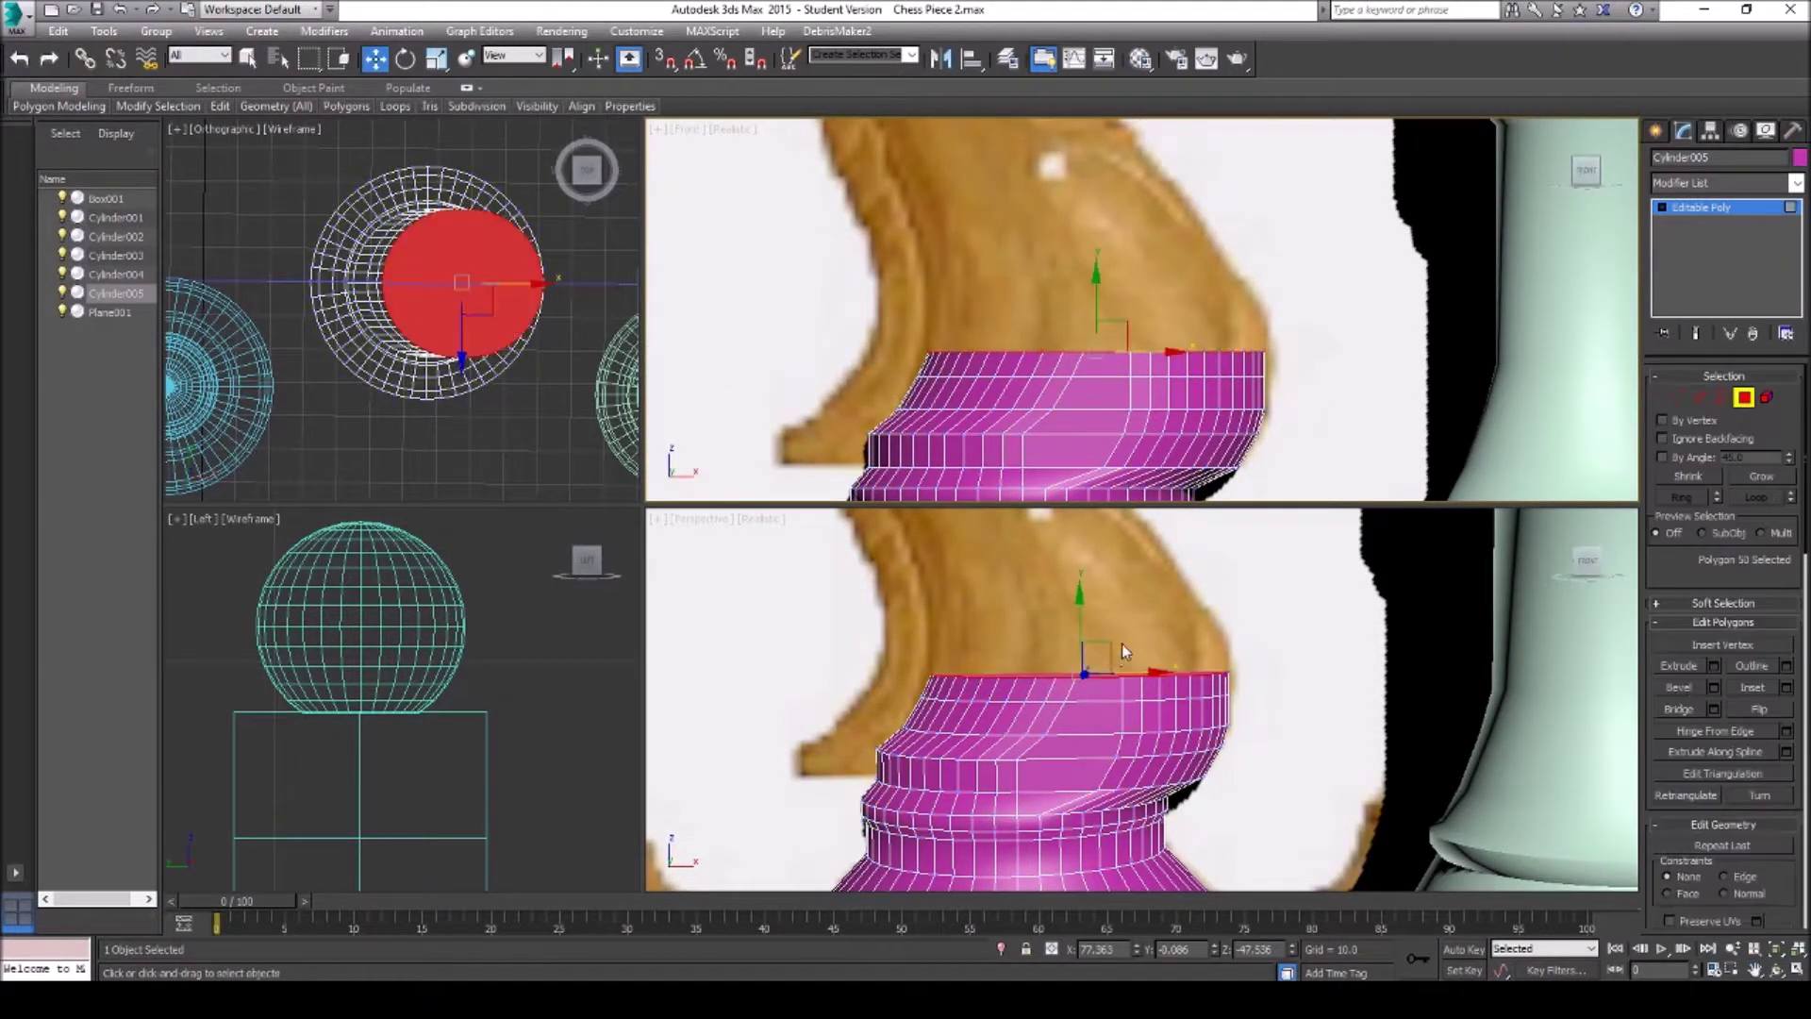
{"action": "left_click", "coordinate": [1680, 667]}
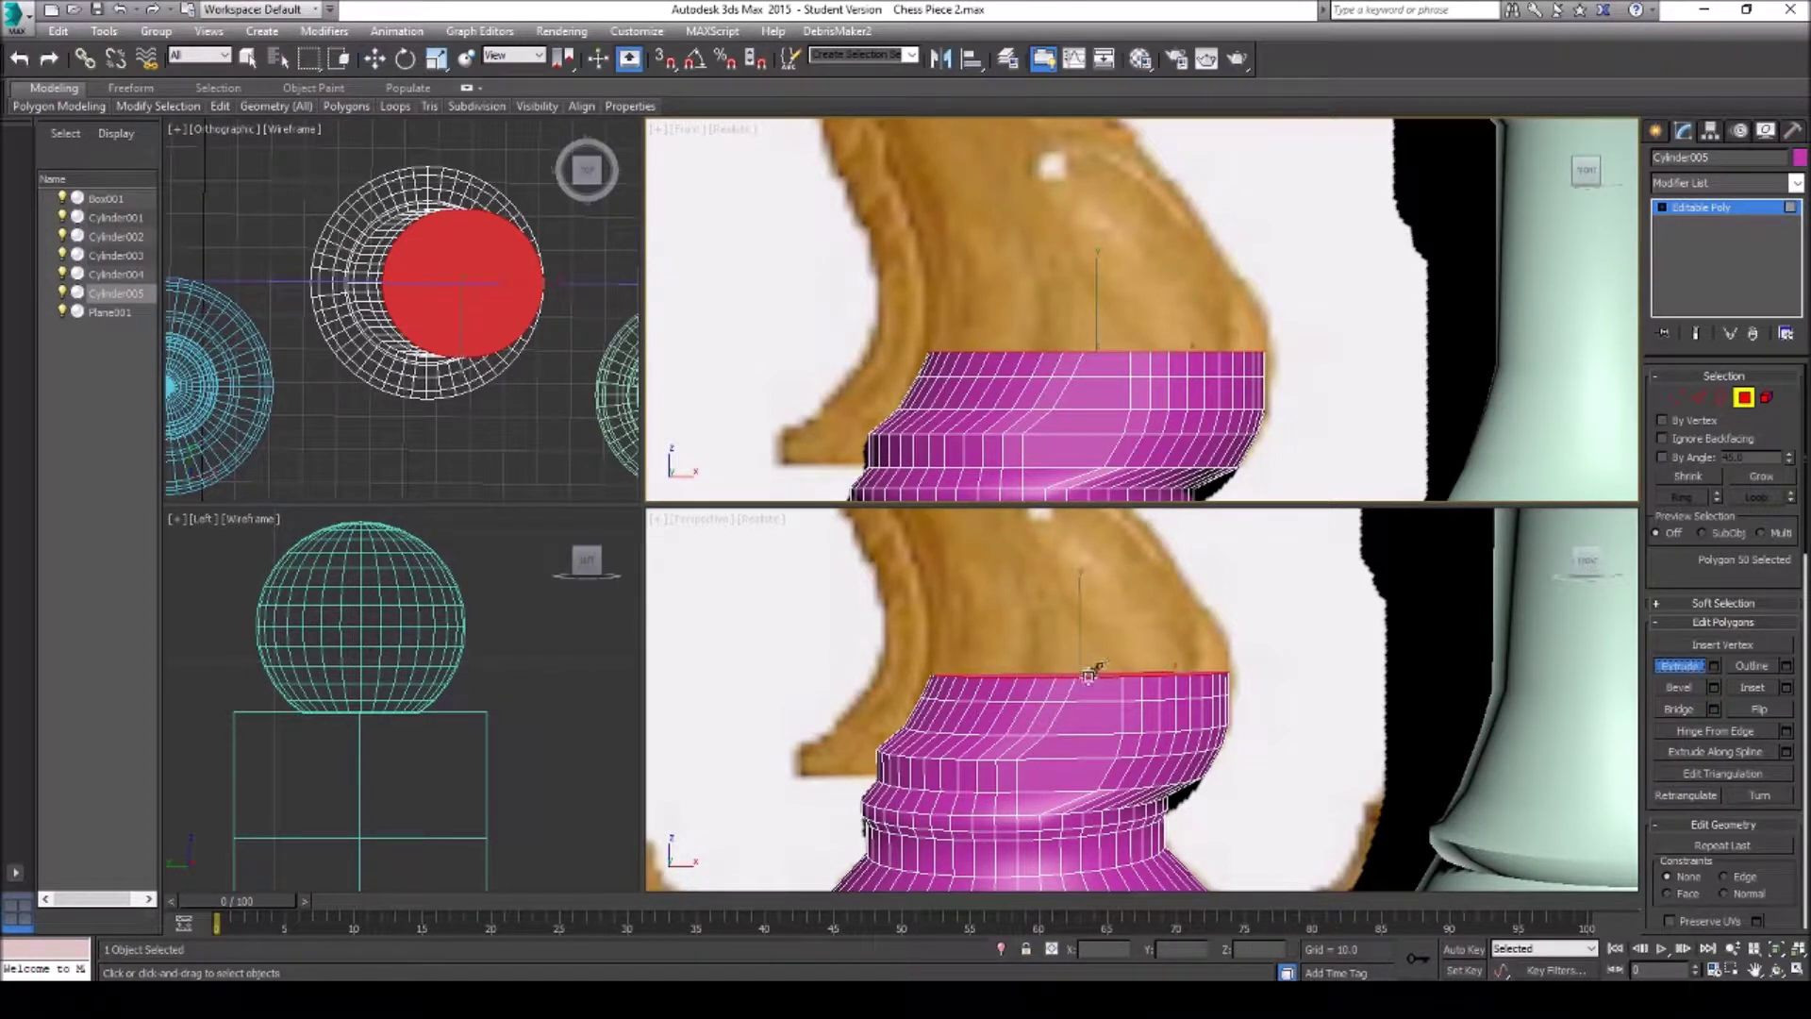
{"action": "left_click_drag", "start_coordinate": [1098, 673], "coordinate": [1099, 636]}
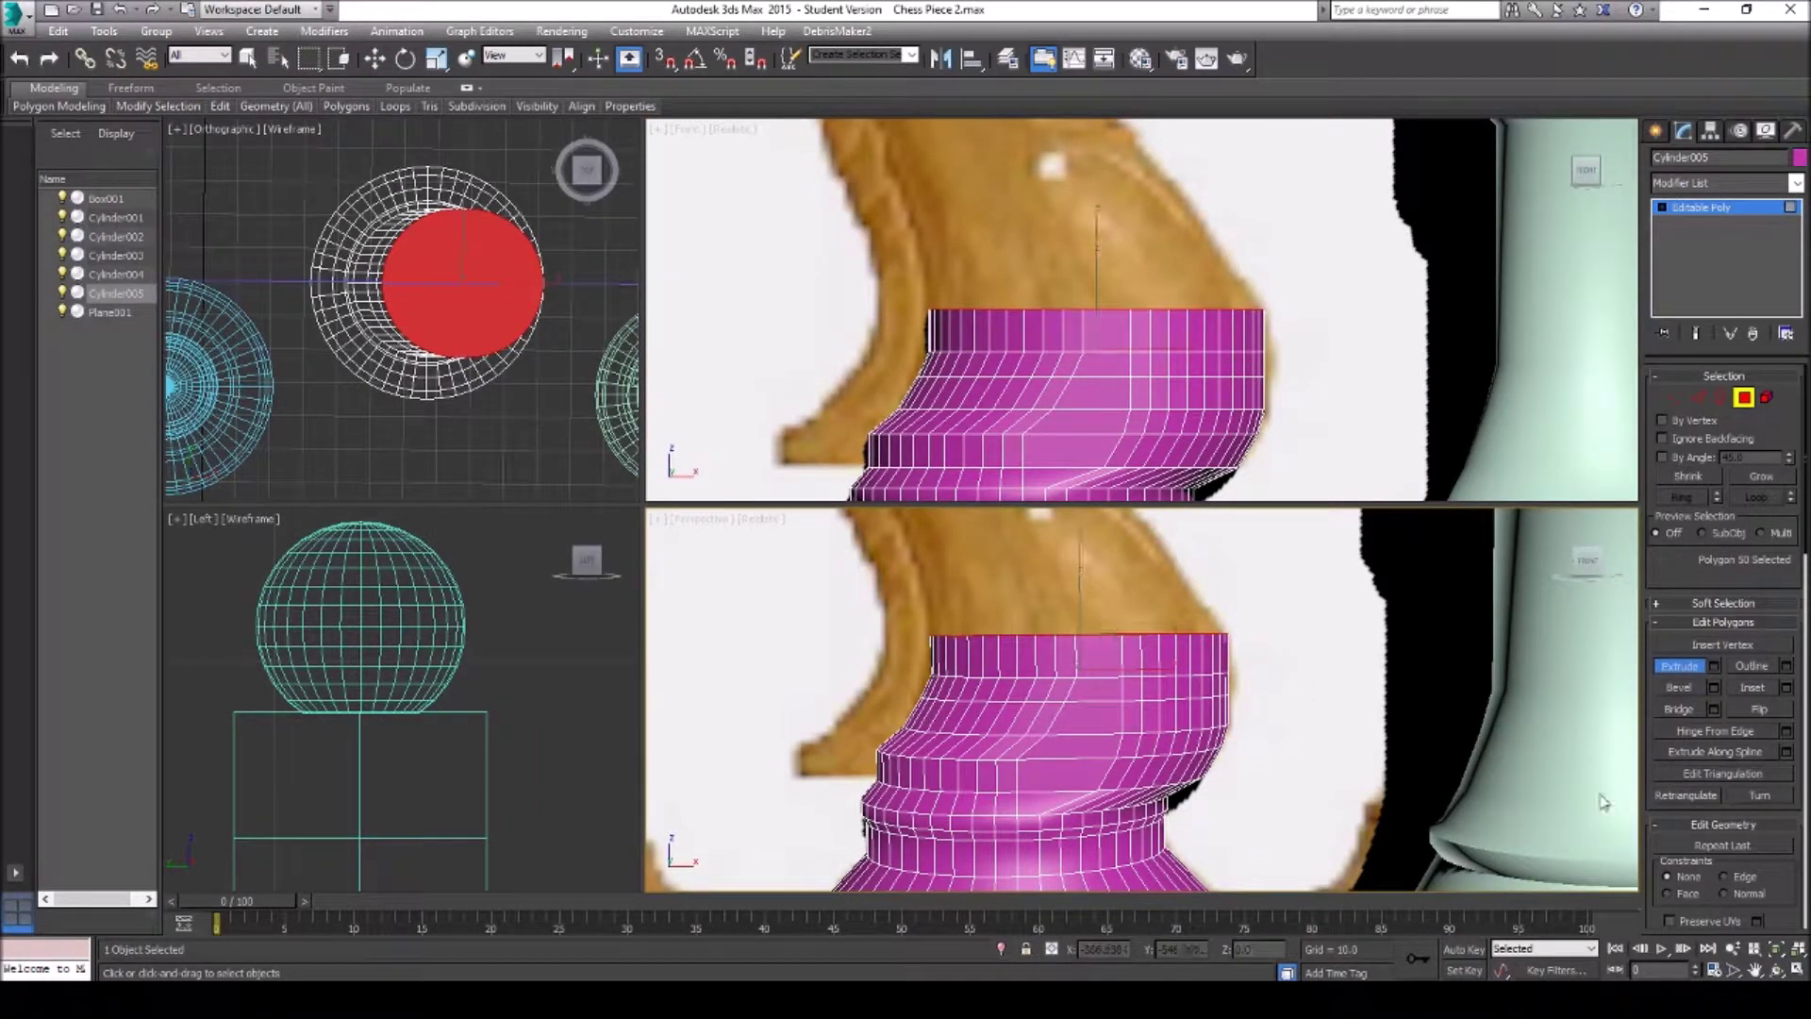
Extrude a further straight section from the top face, past the widest point of the chest
{"action": "left_click", "coordinate": [1753, 971]}
{"action": "left_click_drag", "start_coordinate": [1038, 608], "coordinate": [1030, 647]}
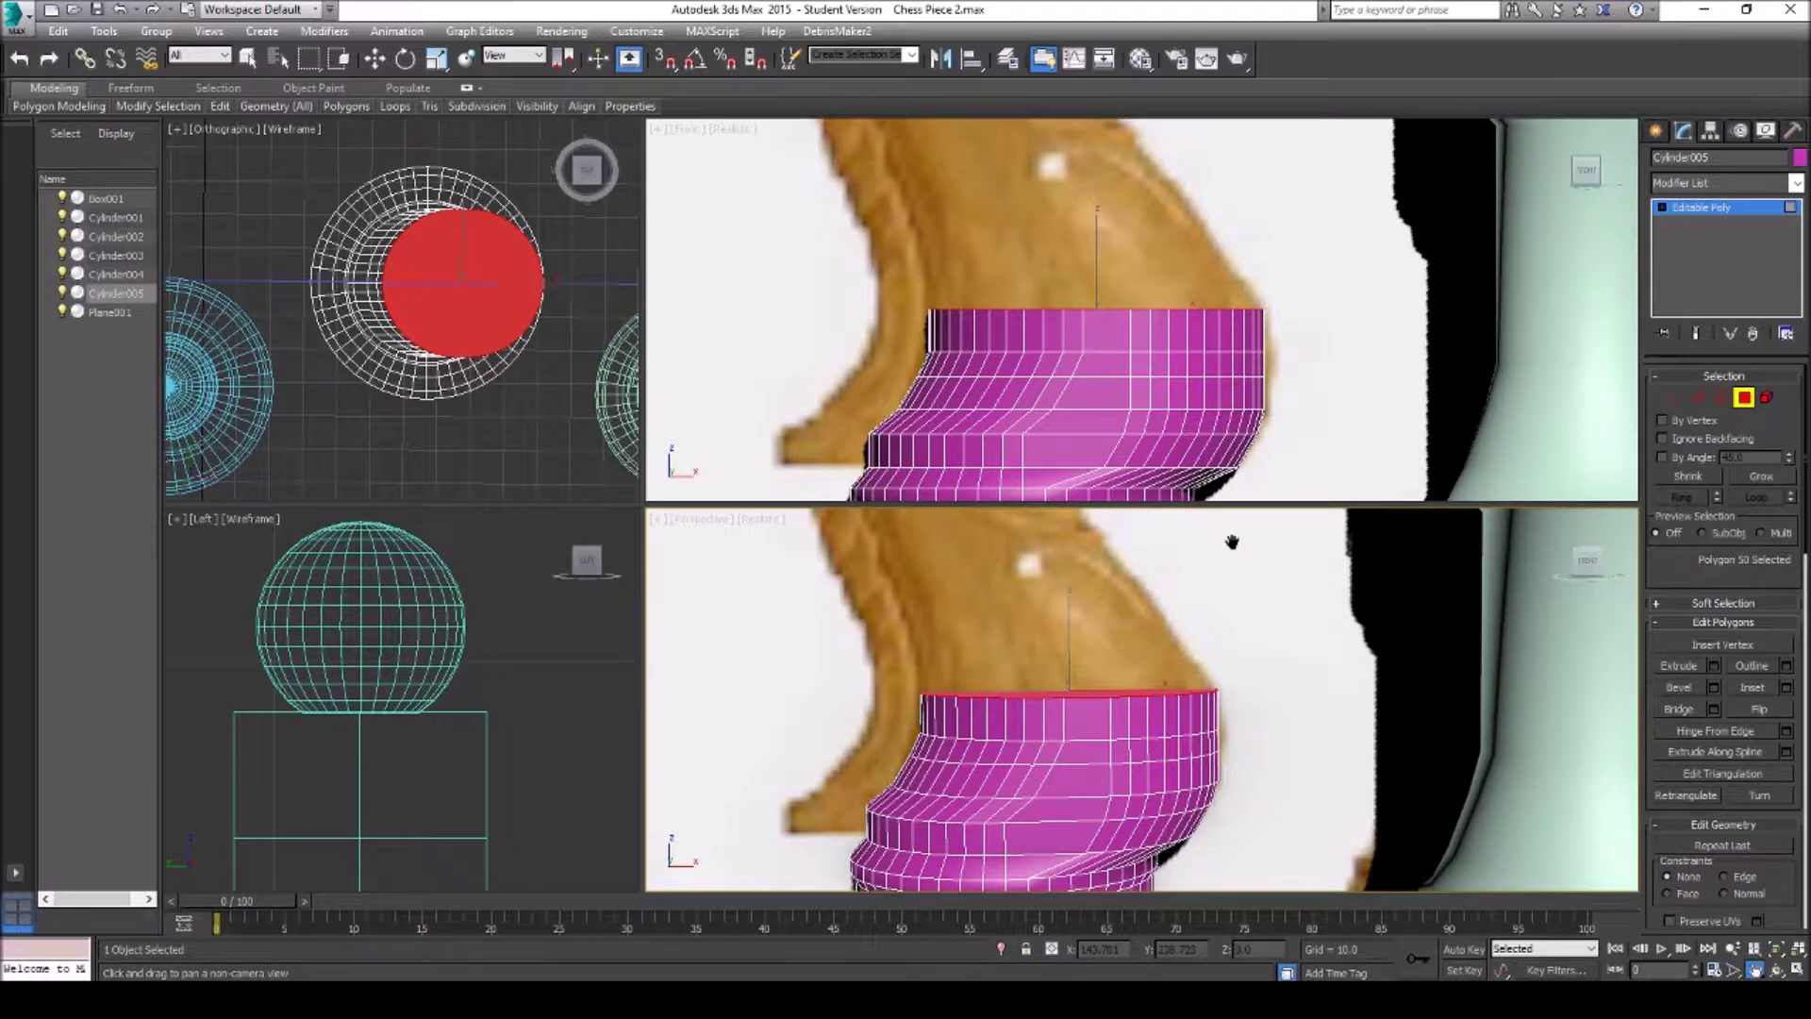
{"action": "left_click", "coordinate": [1681, 665]}
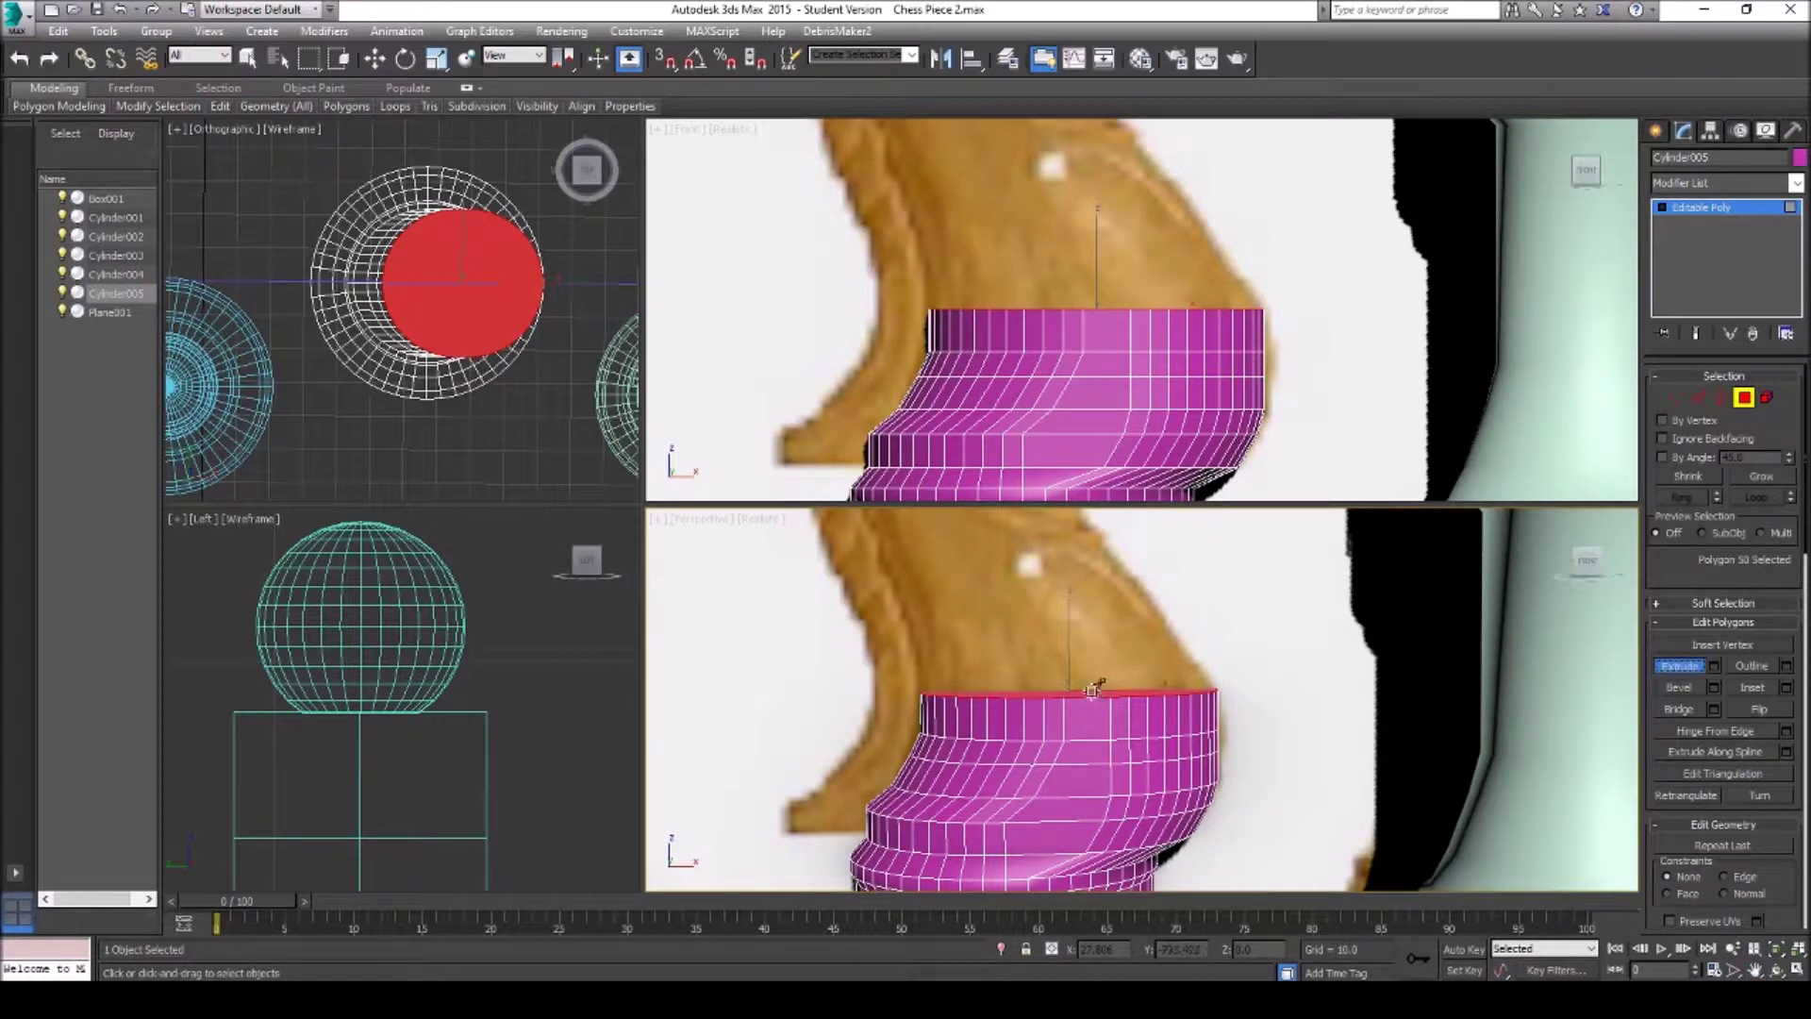
{"action": "left_click_drag", "start_coordinate": [1091, 690], "coordinate": [1093, 687]}
{"action": "mouse_move", "coordinate": [1094, 679]}
{"action": "left_mouse_down"}
{"action": "mouse_move", "coordinate": [1094, 645]}
{"action": "mouse_move", "coordinate": [1094, 681]}
{"action": "mouse_move", "coordinate": [1096, 662]}
{"action": "left_mouse_up"}
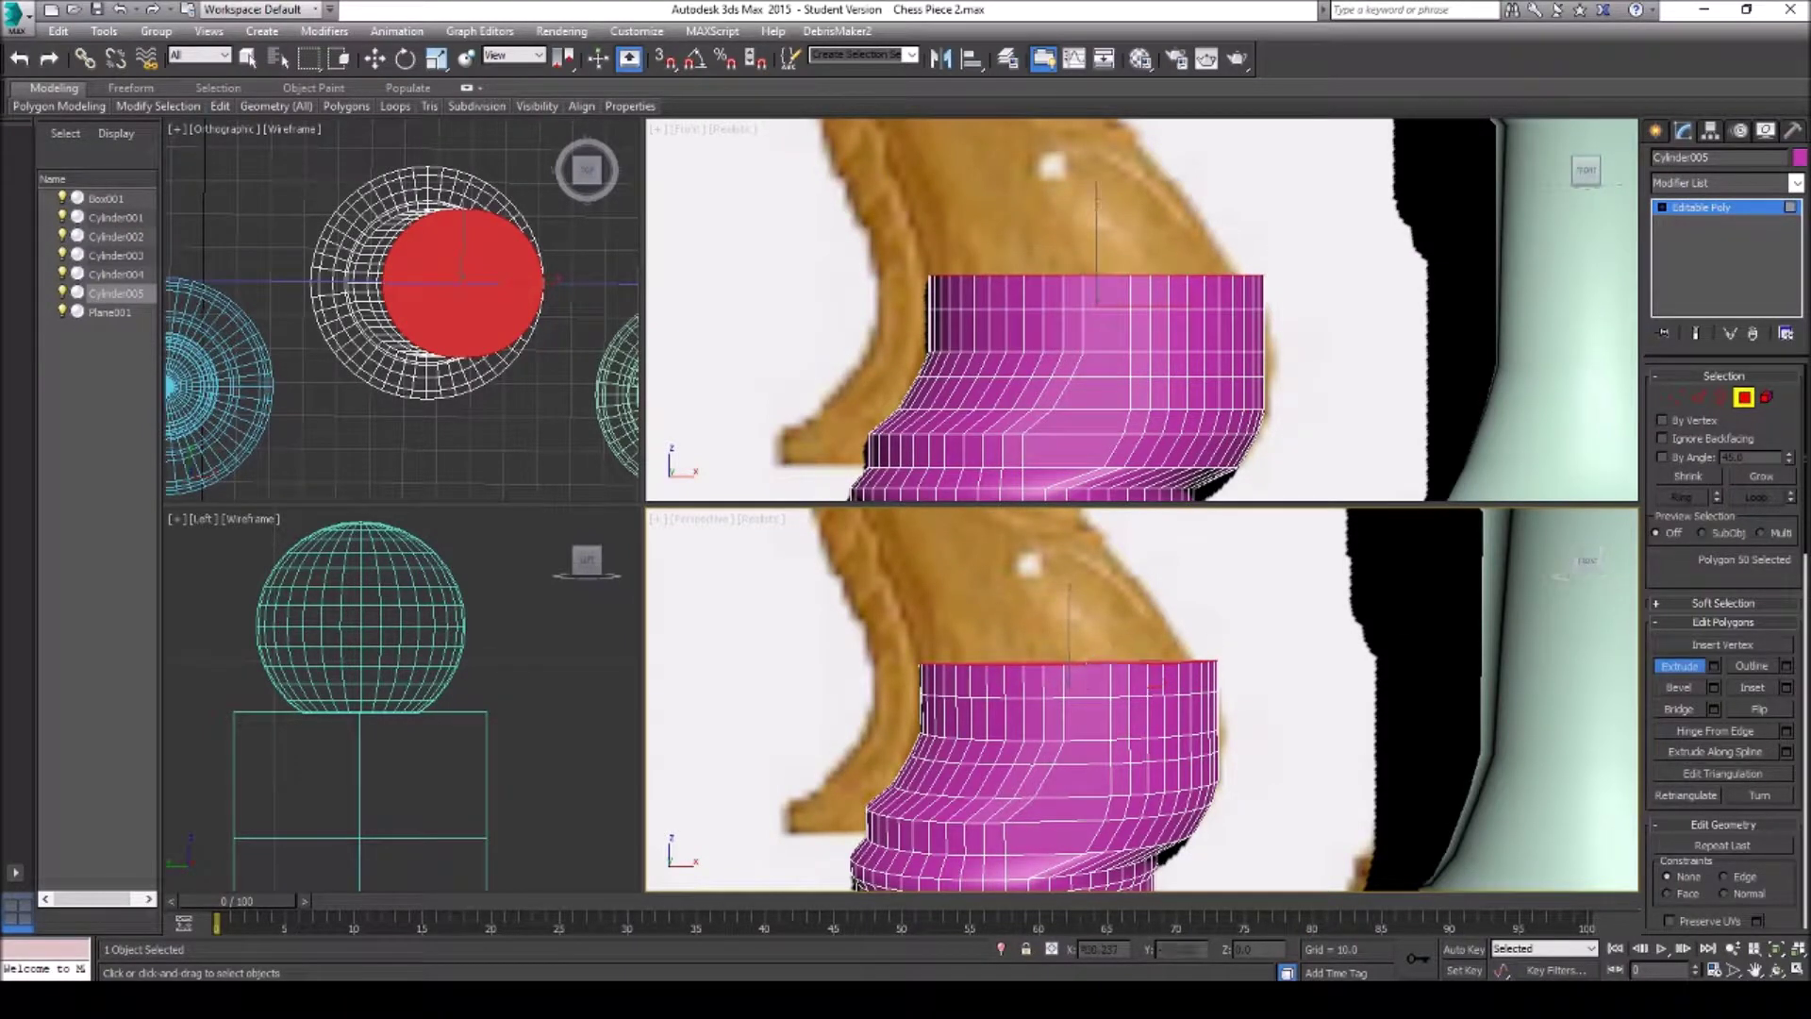
Move the front vertices of the uppermost ring inward to start tapering the upper chest
{"action": "left_click", "coordinate": [1674, 397]}
{"action": "left_click_drag", "start_coordinate": [1325, 238], "coordinate": [1103, 298]}
{"action": "key", "text": "w"}
{"action": "right_click", "coordinate": [1313, 295]}
{"action": "key", "text": "Escape"}
{"action": "left_click_drag", "start_coordinate": [1288, 275], "coordinate": [1265, 277]}
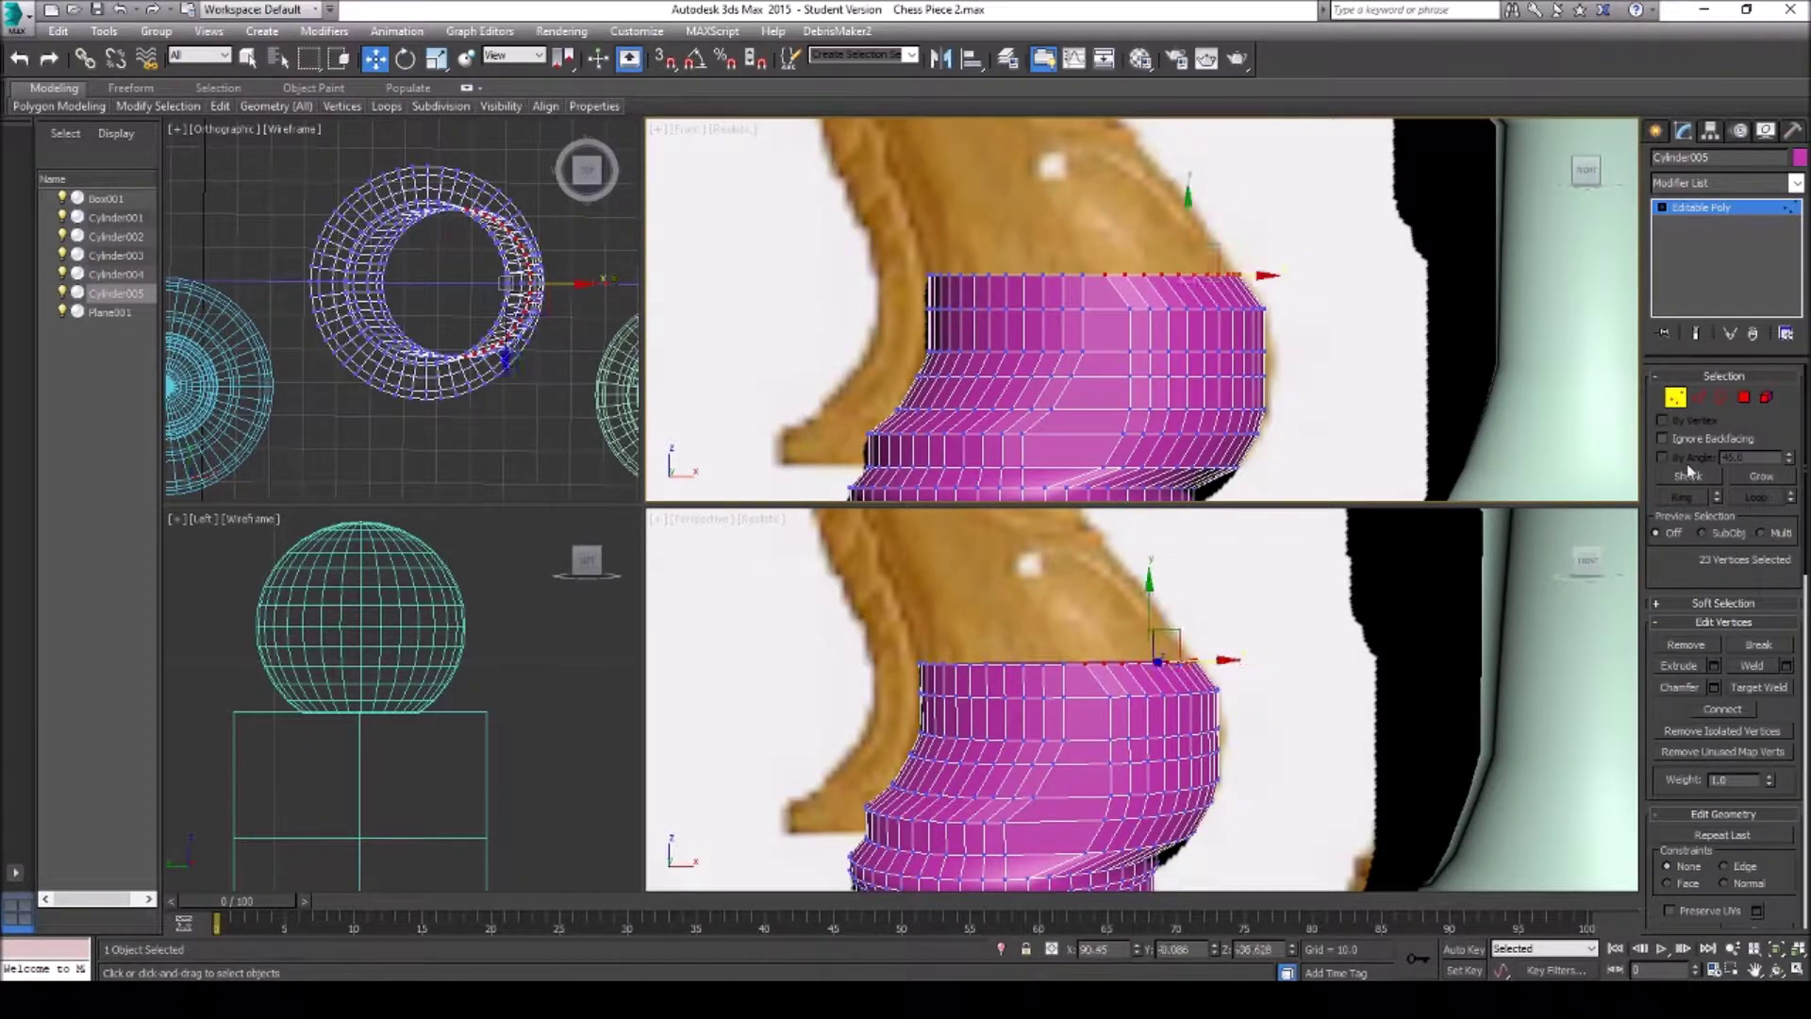
Extrude the tapered top face upward by one more section
{"action": "left_click", "coordinate": [1745, 398]}
{"action": "left_click", "coordinate": [1689, 666]}
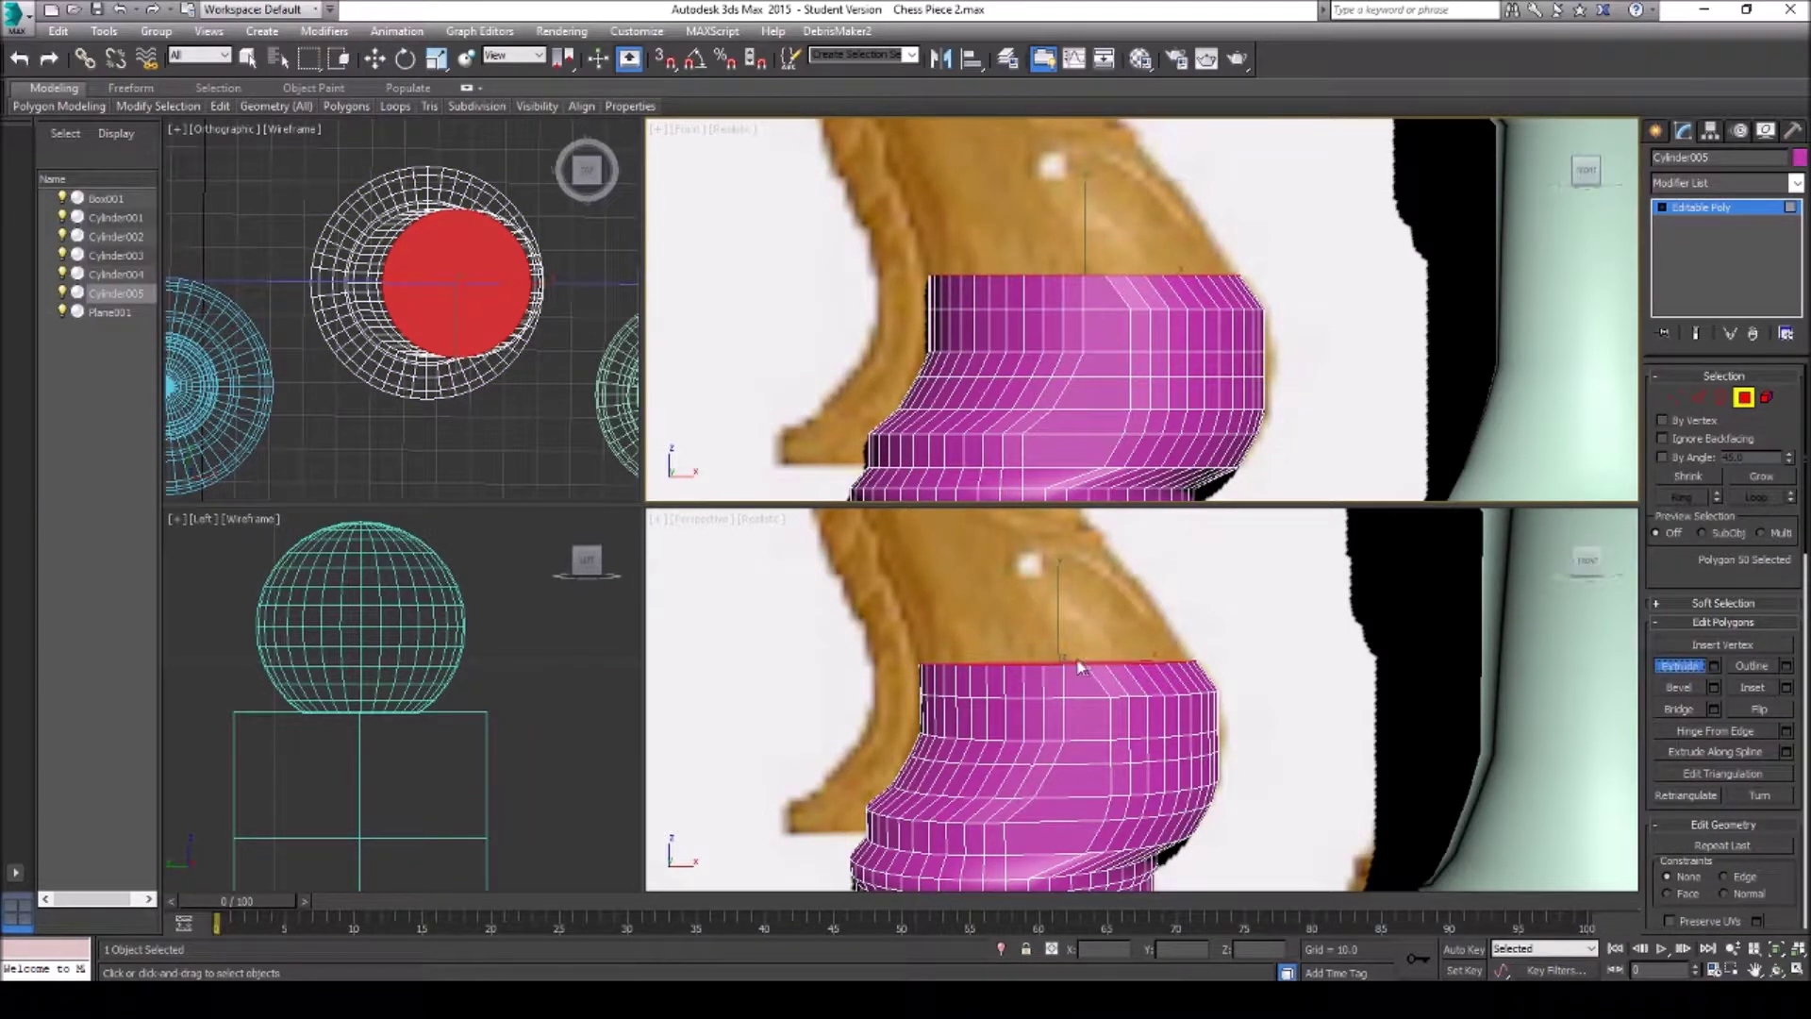
{"action": "left_click_drag", "start_coordinate": [1075, 662], "coordinate": [1067, 625]}
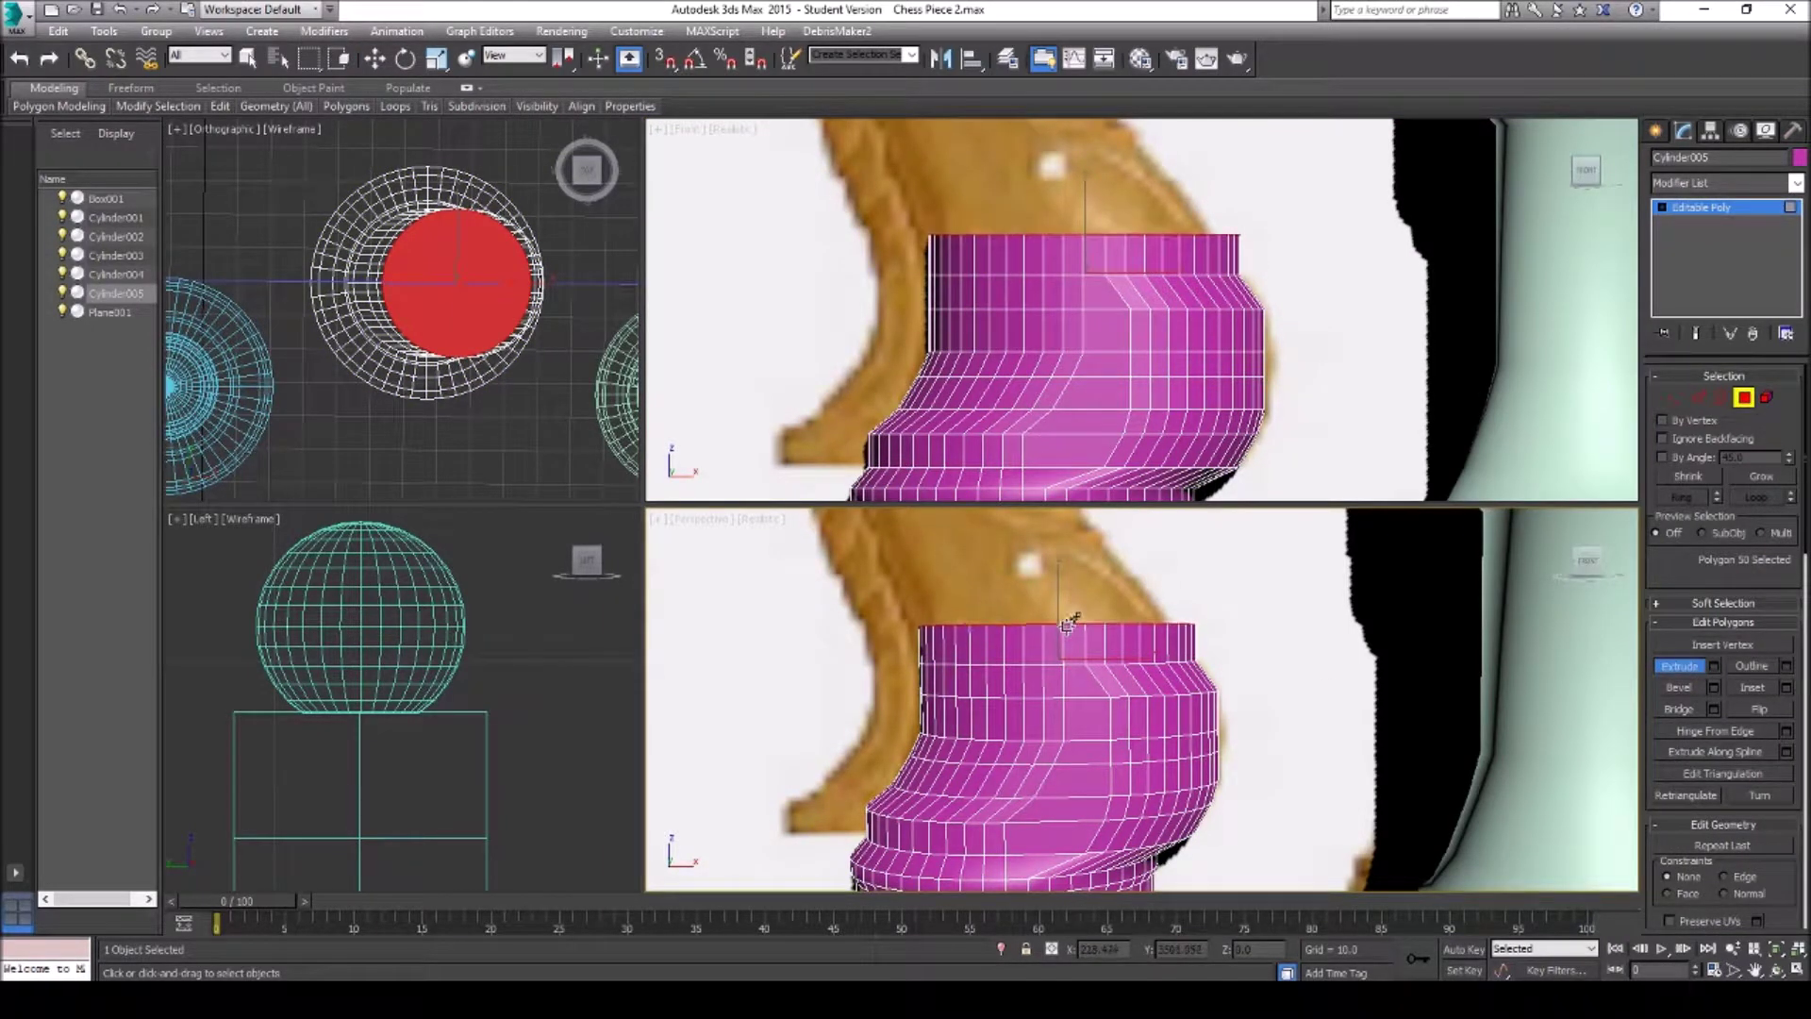
Move the top ring's back vertices slightly outward and its front vertices inward to follow the neck outline
{"action": "left_click", "coordinate": [1671, 399]}
{"action": "left_click_drag", "start_coordinate": [1091, 255], "coordinate": [1094, 253]}
{"action": "key", "text": "w"}
{"action": "right_click", "coordinate": [1117, 267]}
{"action": "left_click", "coordinate": [1153, 285]}
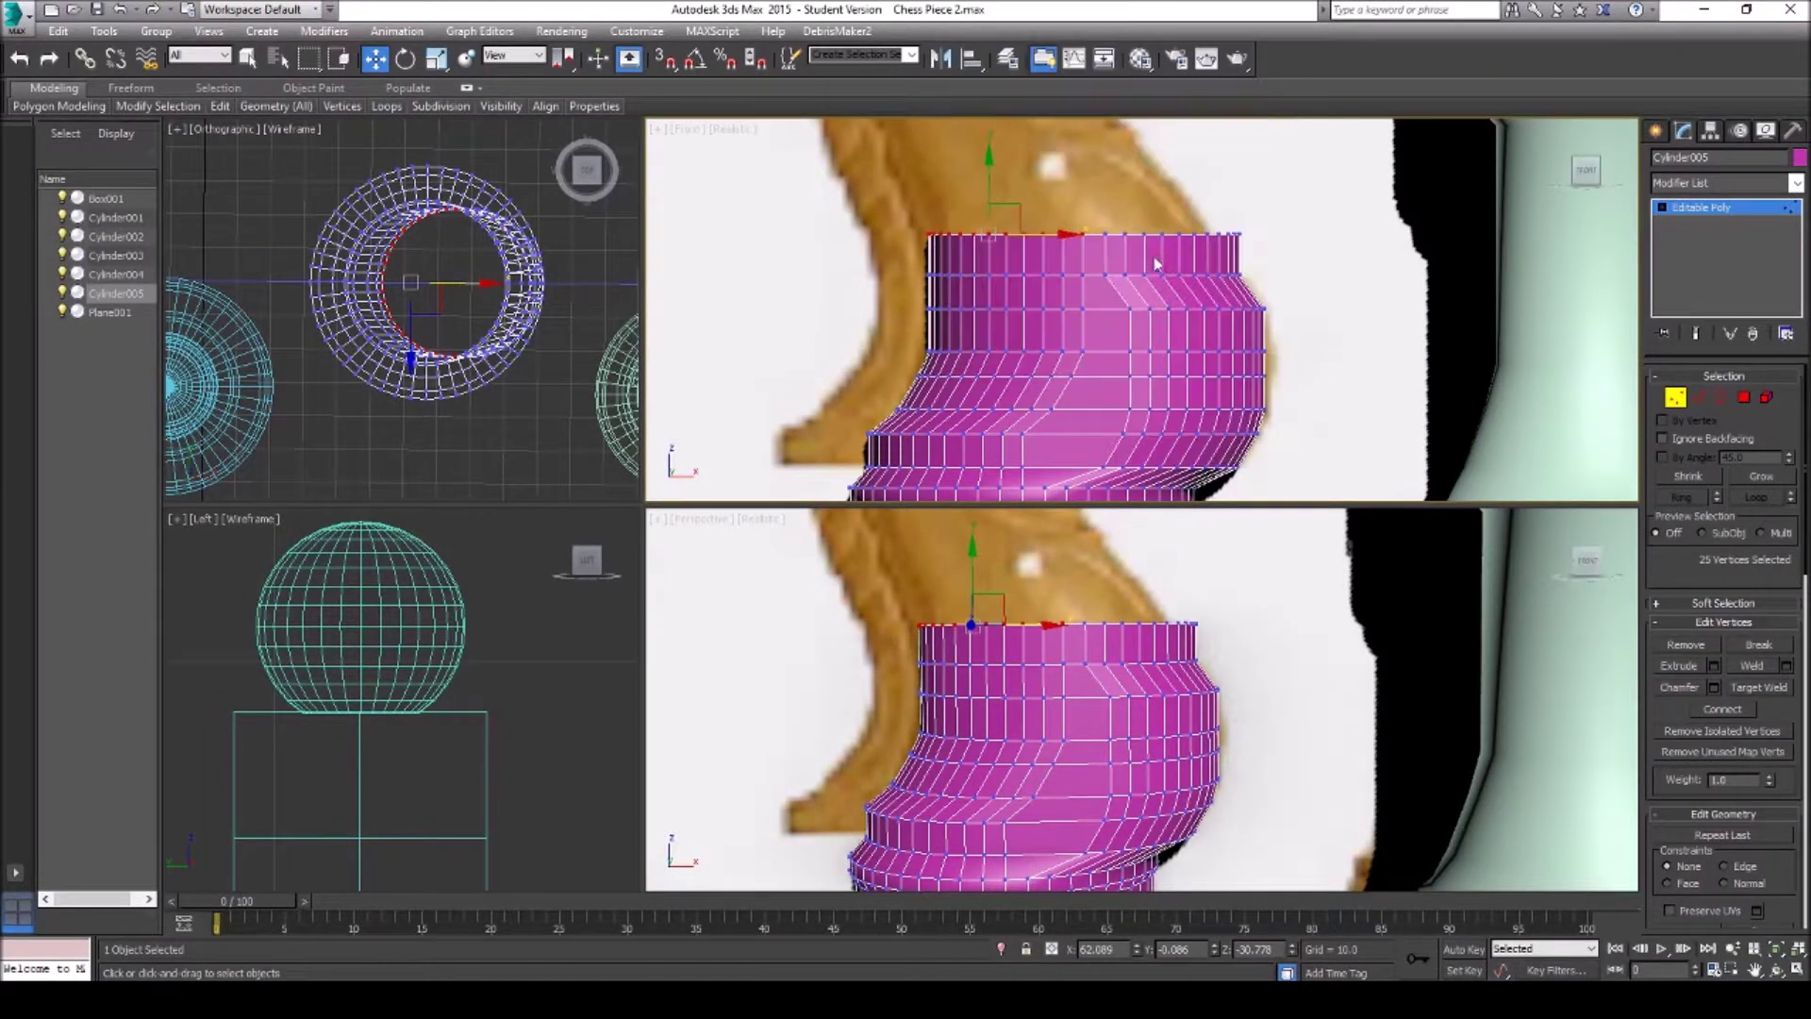
{"action": "left_click_drag", "start_coordinate": [1067, 232], "coordinate": [1059, 234]}
{"action": "left_click_drag", "start_coordinate": [1317, 203], "coordinate": [1094, 253]}
{"action": "left_click_drag", "start_coordinate": [1252, 234], "coordinate": [1205, 235]}
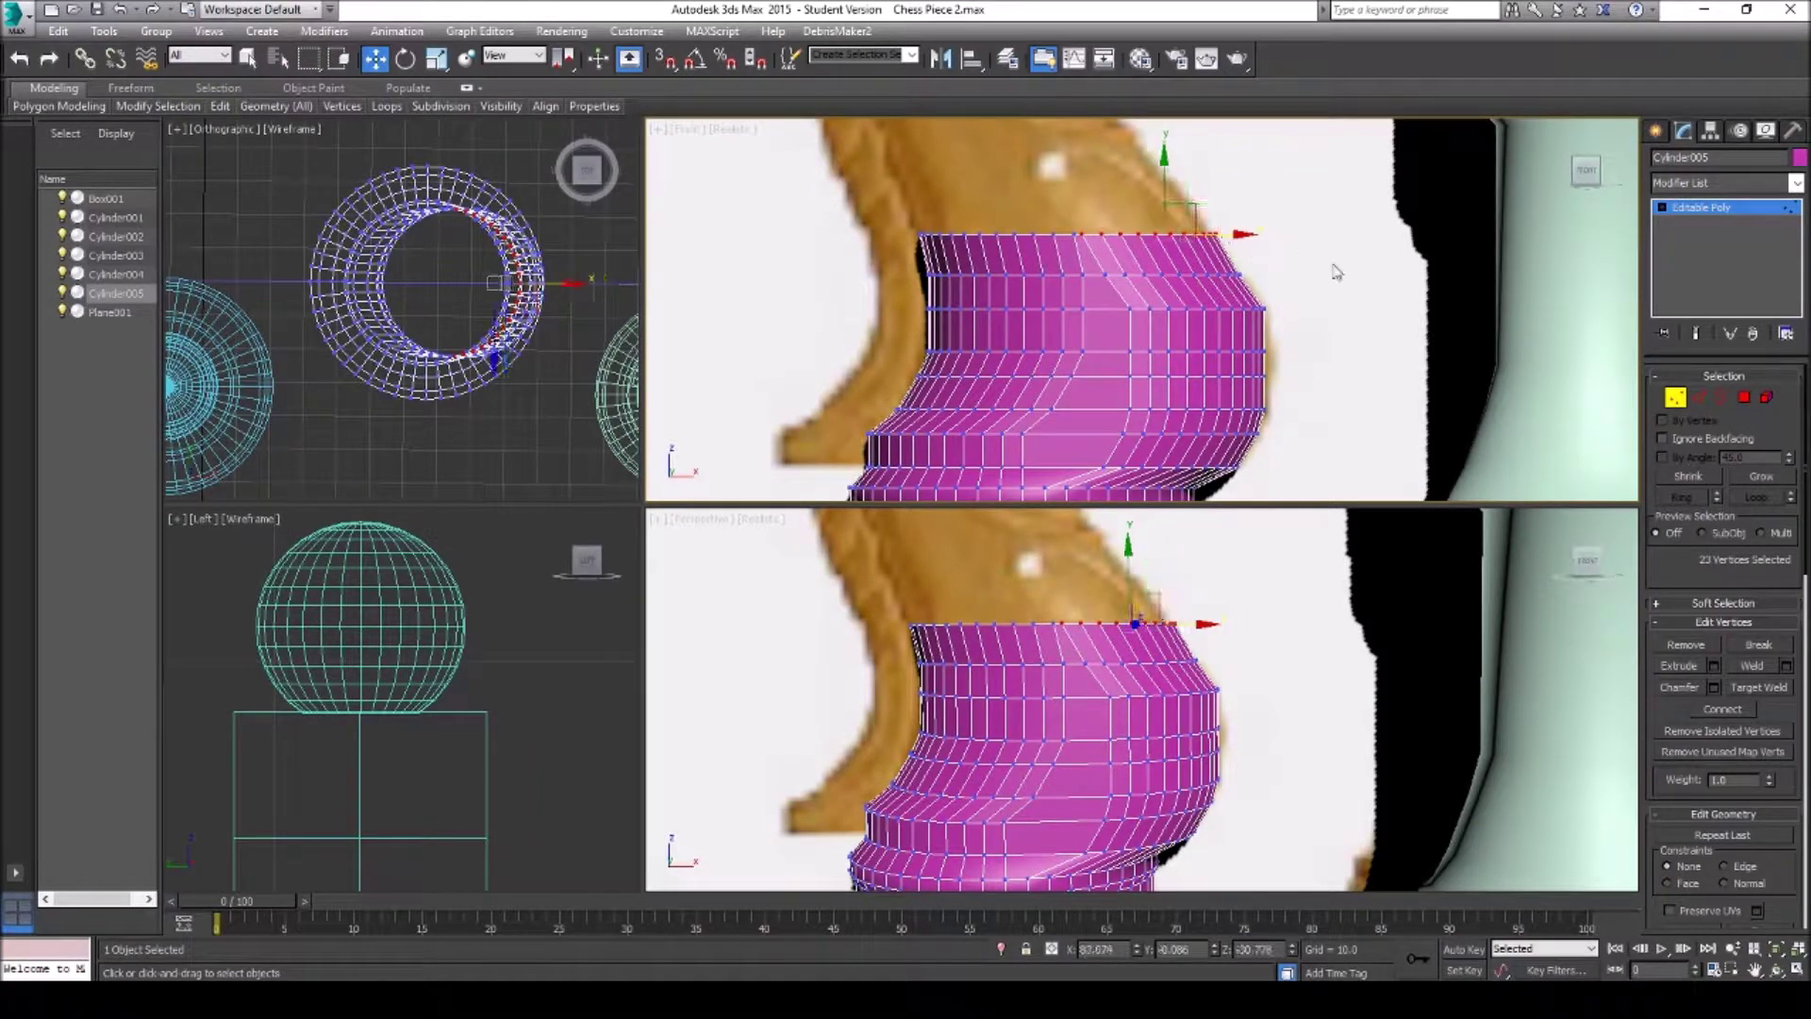
Select the top face of the neck and extrude it upward by one straight section
{"action": "left_click", "coordinate": [1744, 397]}
{"action": "left_click", "coordinate": [1756, 970]}
{"action": "left_click_drag", "start_coordinate": [1055, 283], "coordinate": [1043, 408]}
{"action": "left_click_drag", "start_coordinate": [1070, 702], "coordinate": [1084, 808]}
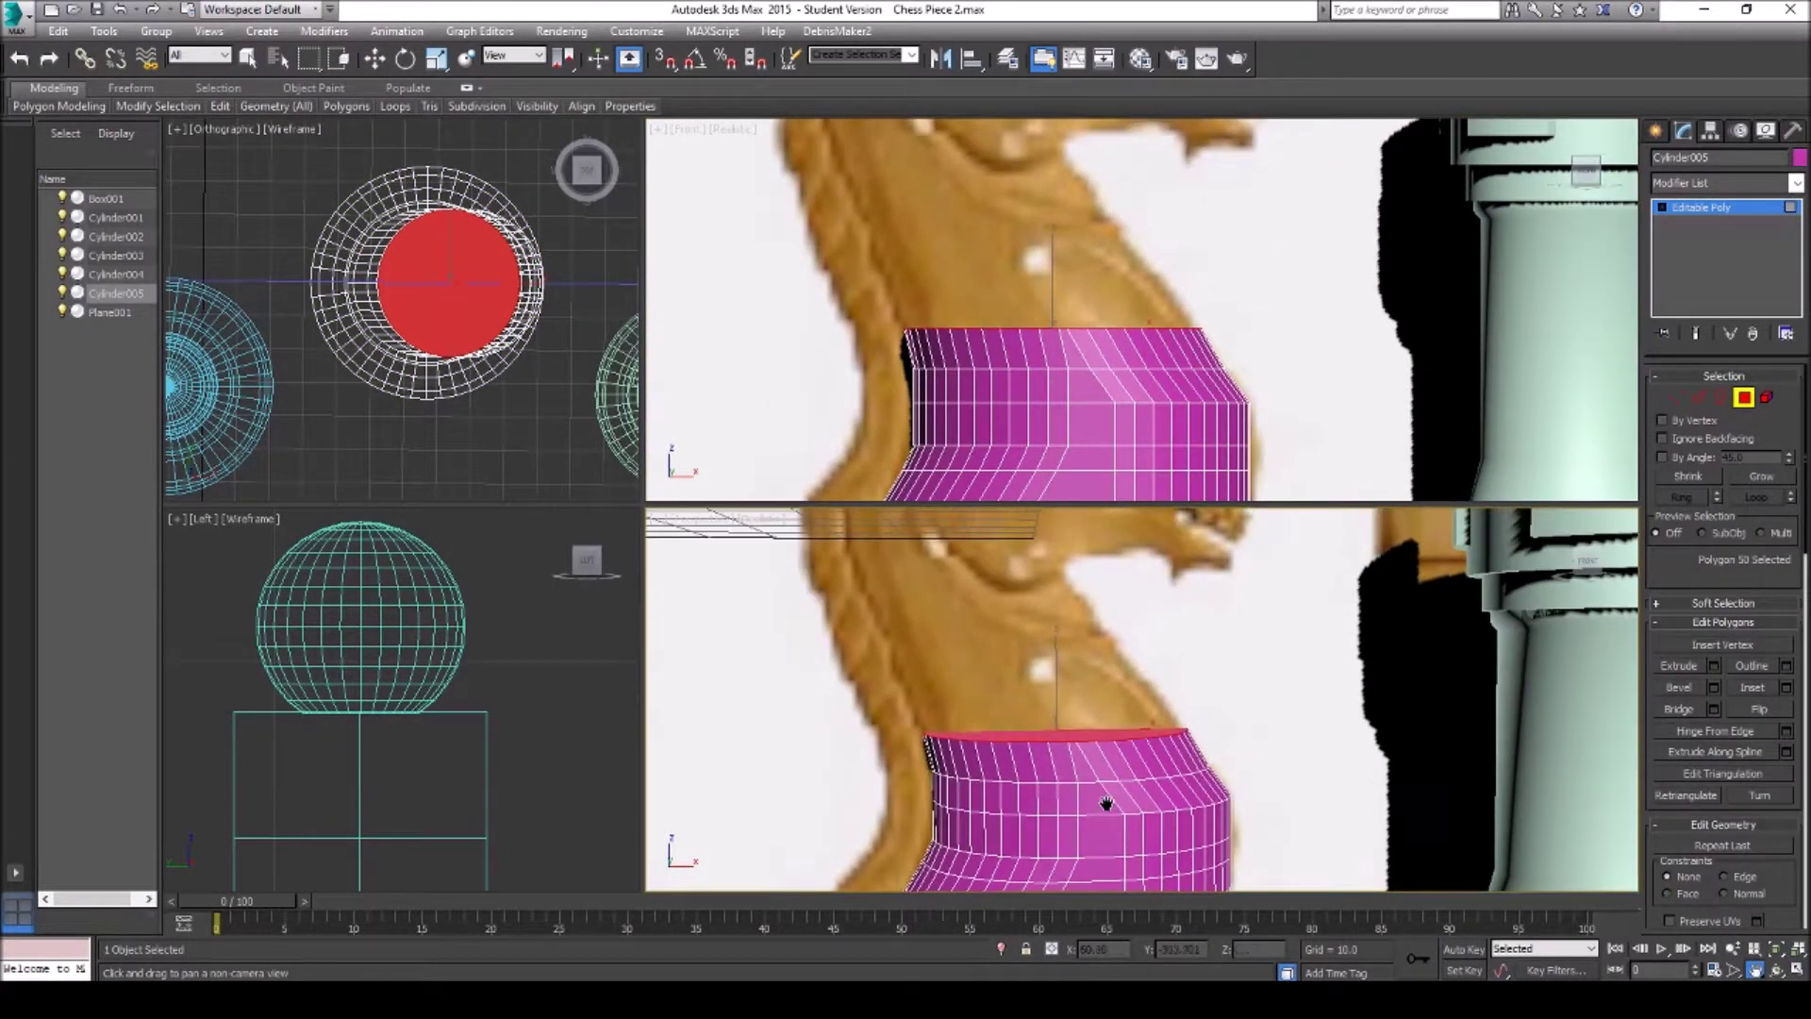
{"action": "left_click", "coordinate": [1682, 669]}
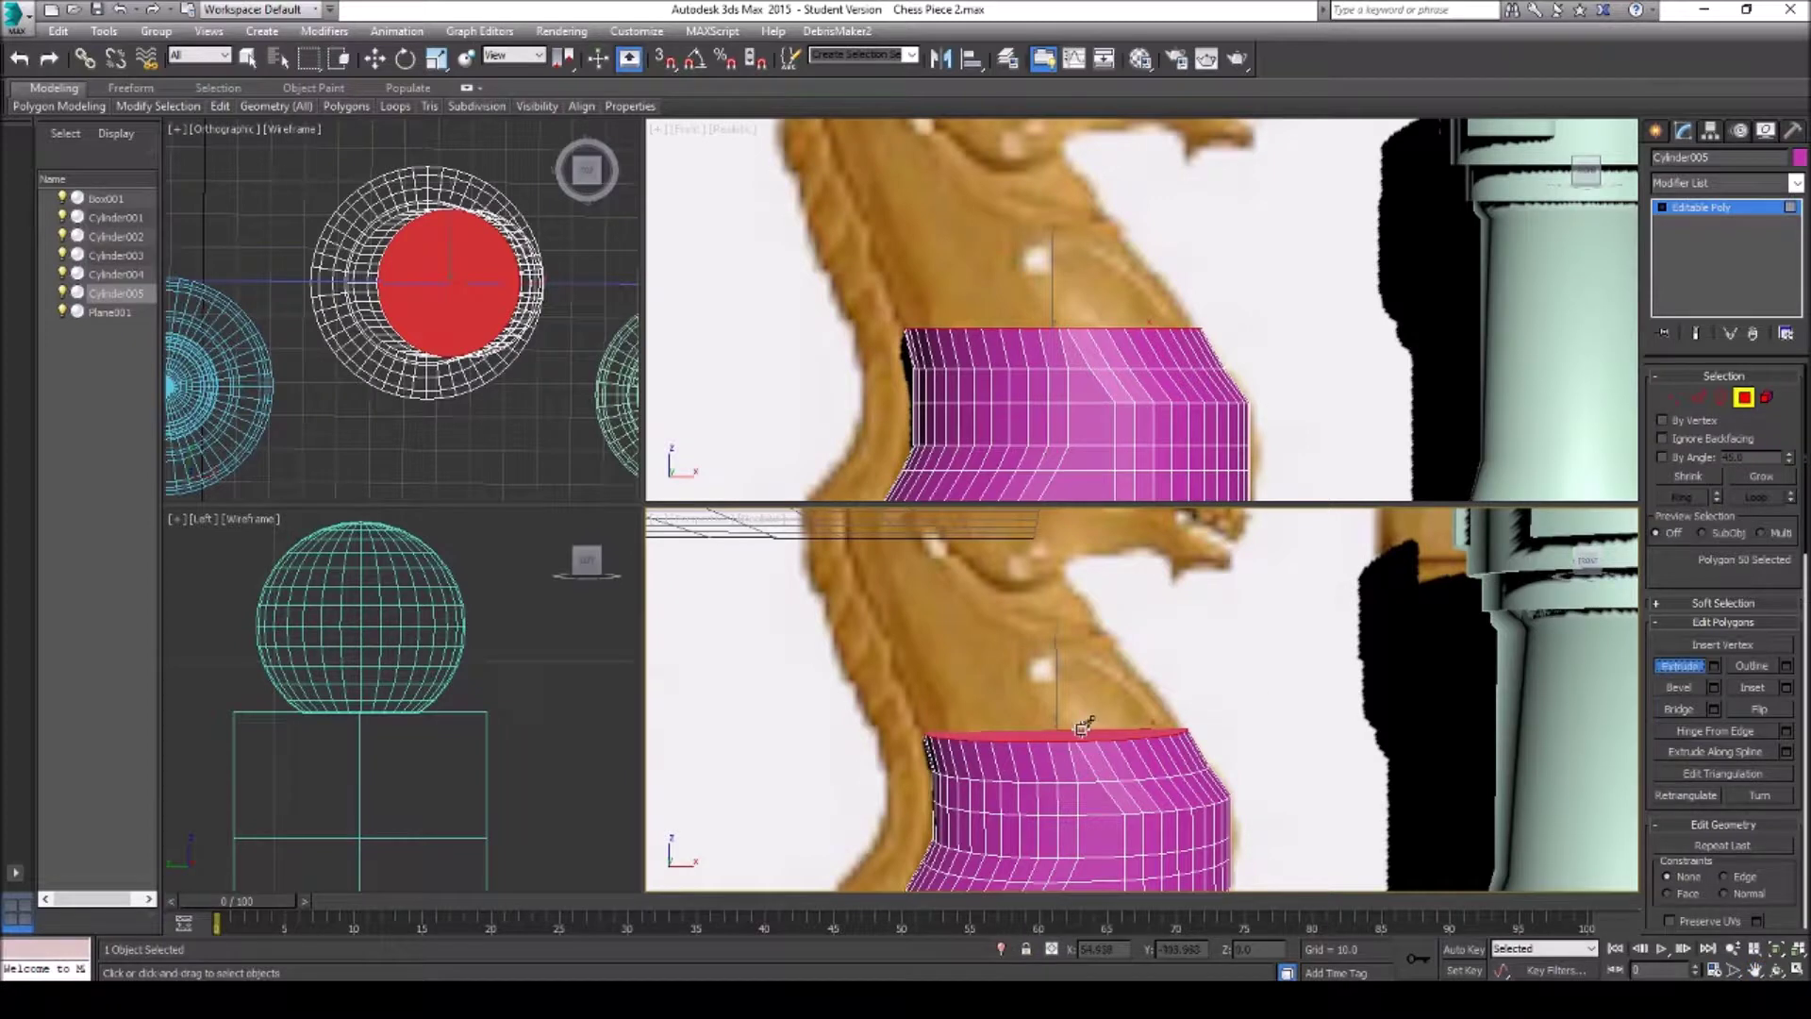
{"action": "left_click_drag", "start_coordinate": [1081, 731], "coordinate": [1090, 695]}
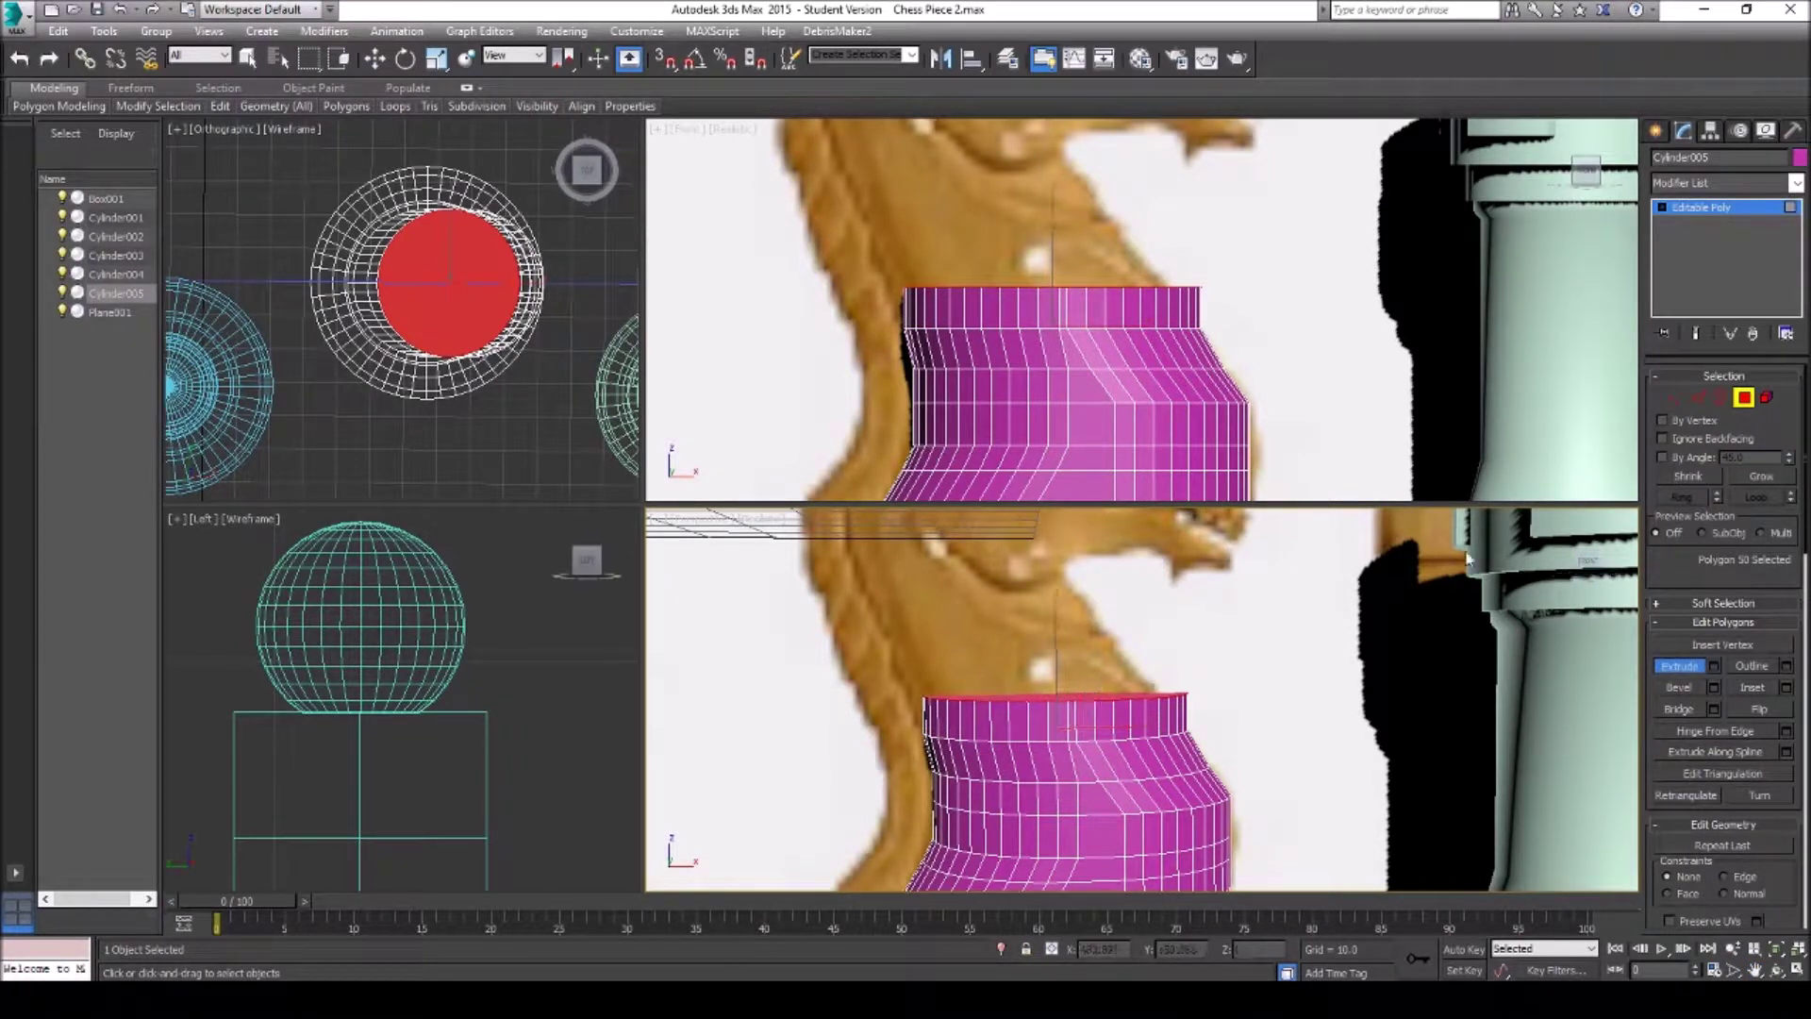
Move the new top ring's back vertices outward and its front vertices inward to match the reference outline
{"action": "key", "text": "1"}
{"action": "right_click", "coordinate": [893, 264]}
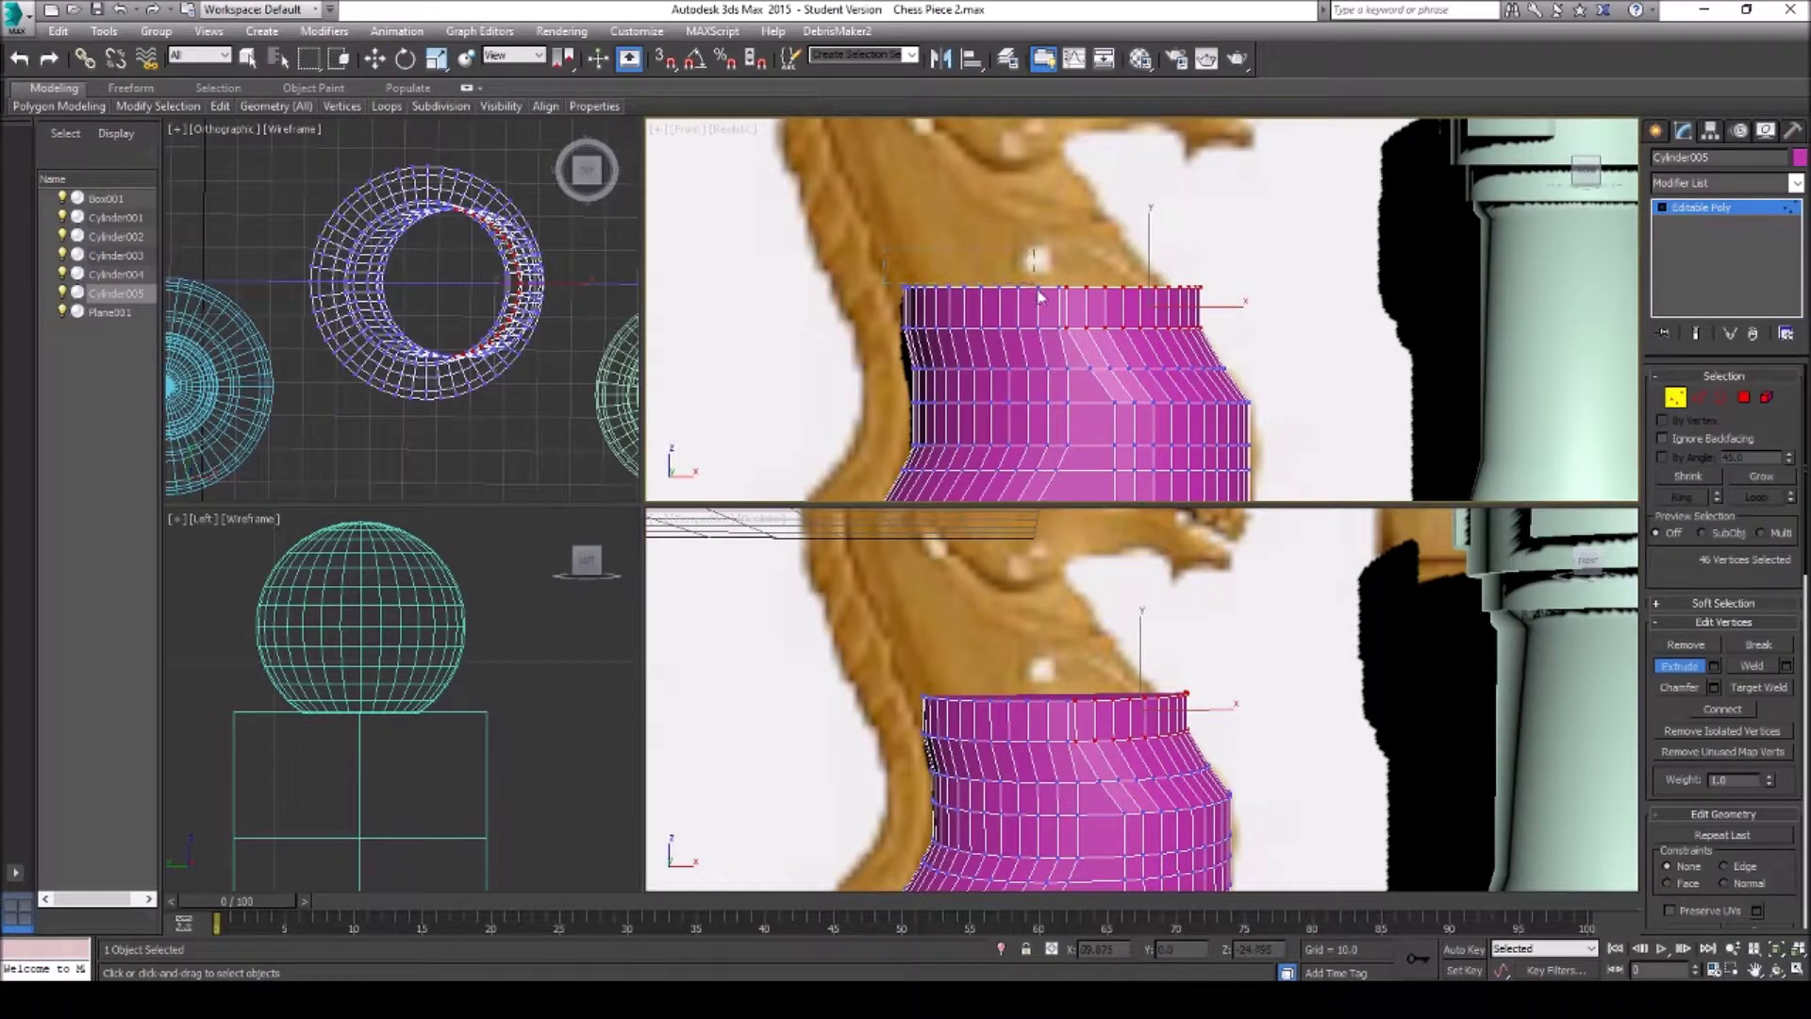
{"action": "left_click_drag", "start_coordinate": [1064, 304], "coordinate": [1066, 308]}
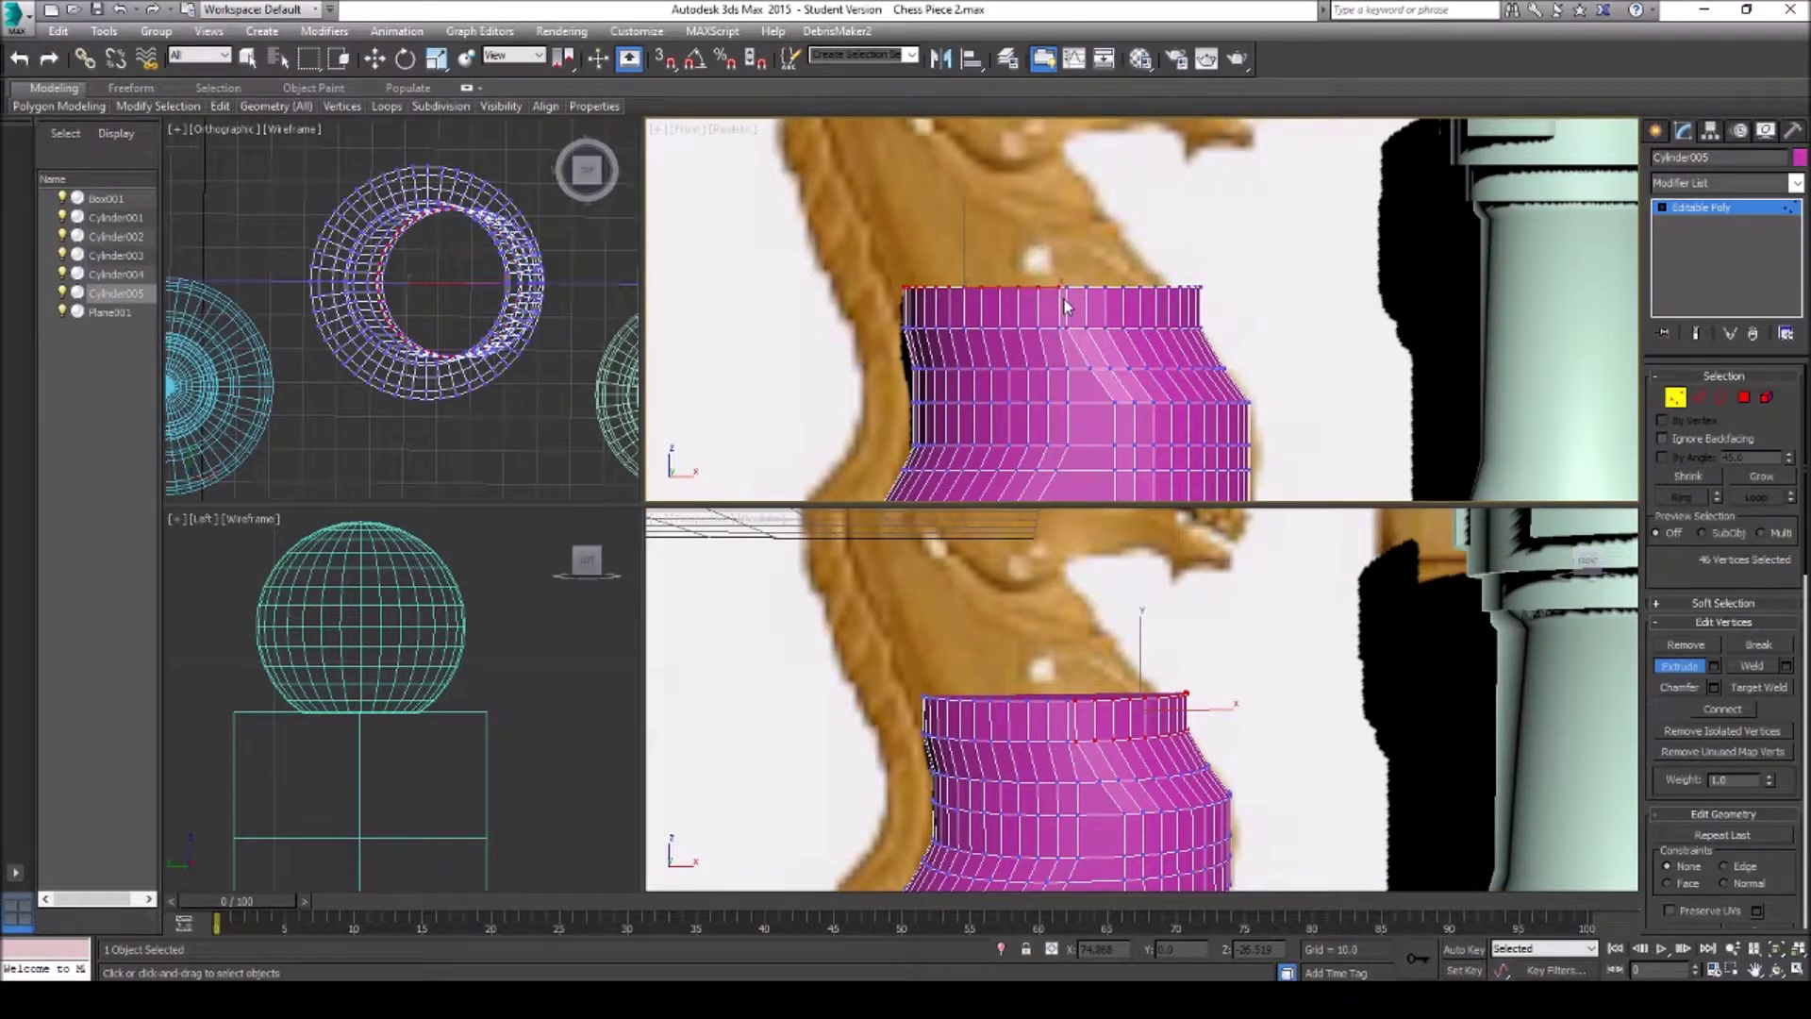
{"action": "key", "text": "w"}
{"action": "right_click", "coordinate": [1113, 309]}
{"action": "left_click", "coordinate": [1142, 331]}
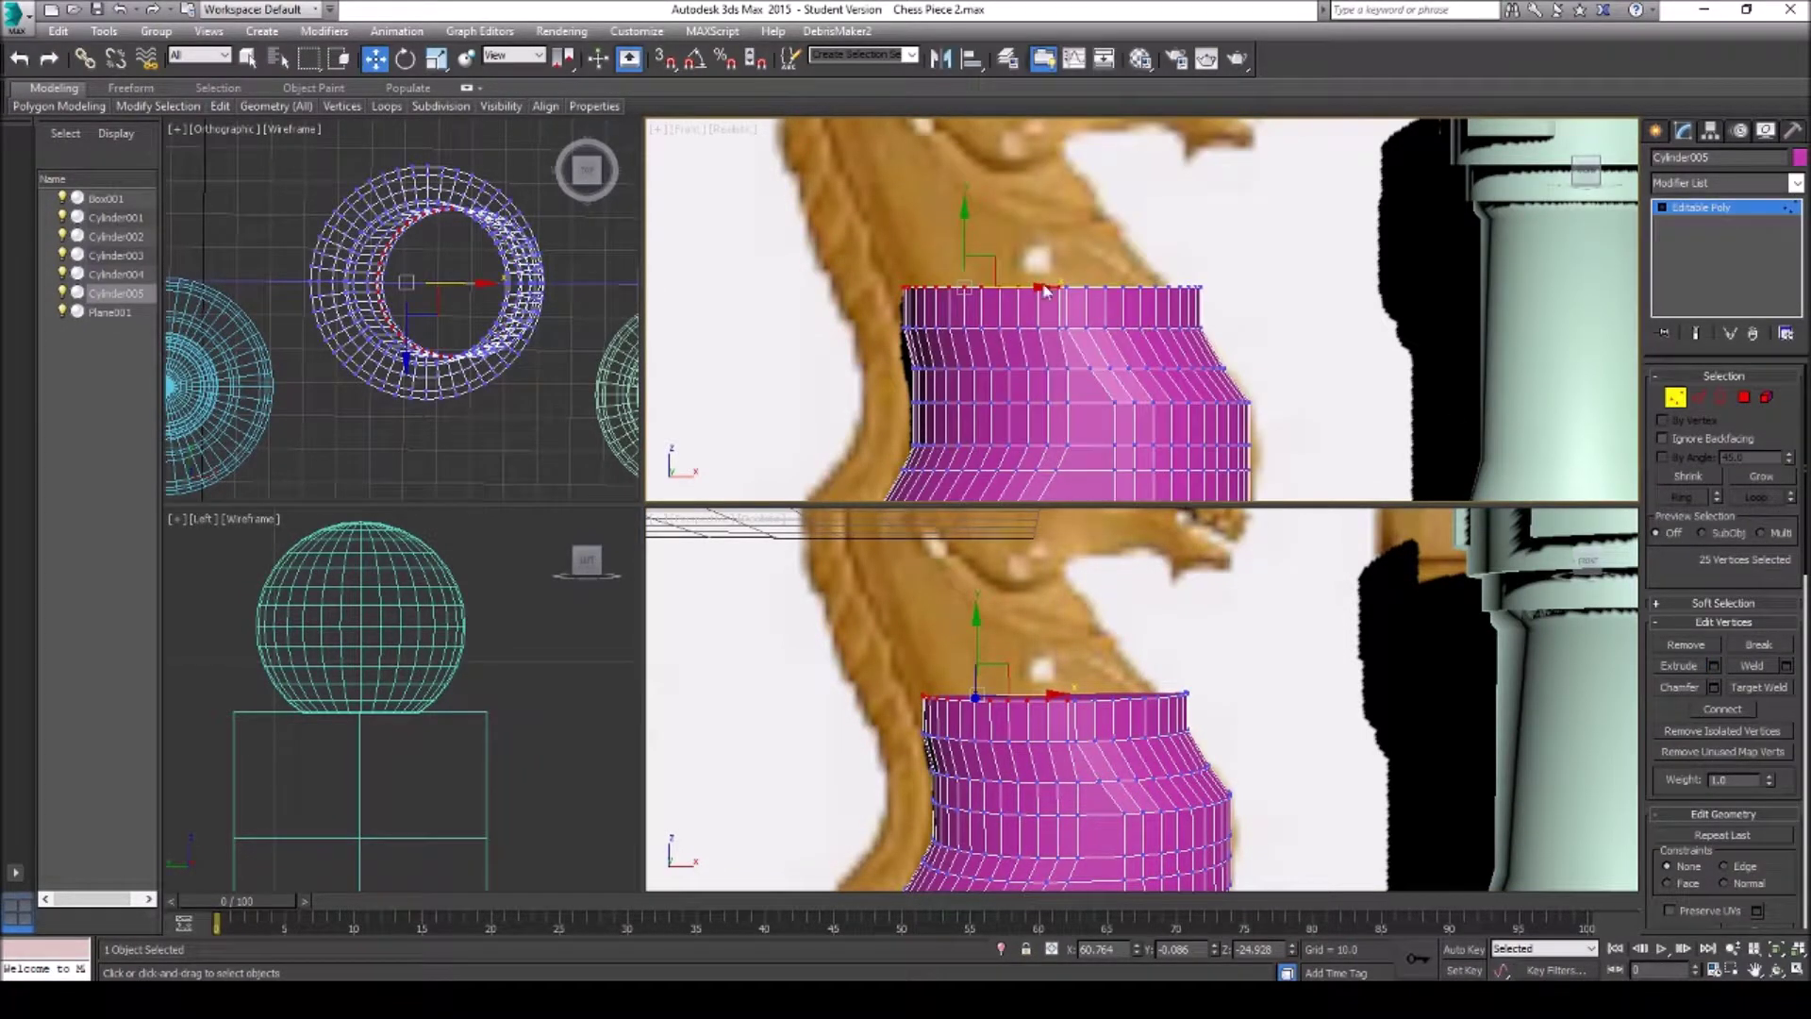
{"action": "mouse_move", "coordinate": [1040, 286]}
{"action": "left_mouse_down"}
{"action": "mouse_move", "coordinate": [1021, 286]}
{"action": "mouse_move", "coordinate": [1062, 297]}
{"action": "left_mouse_up"}
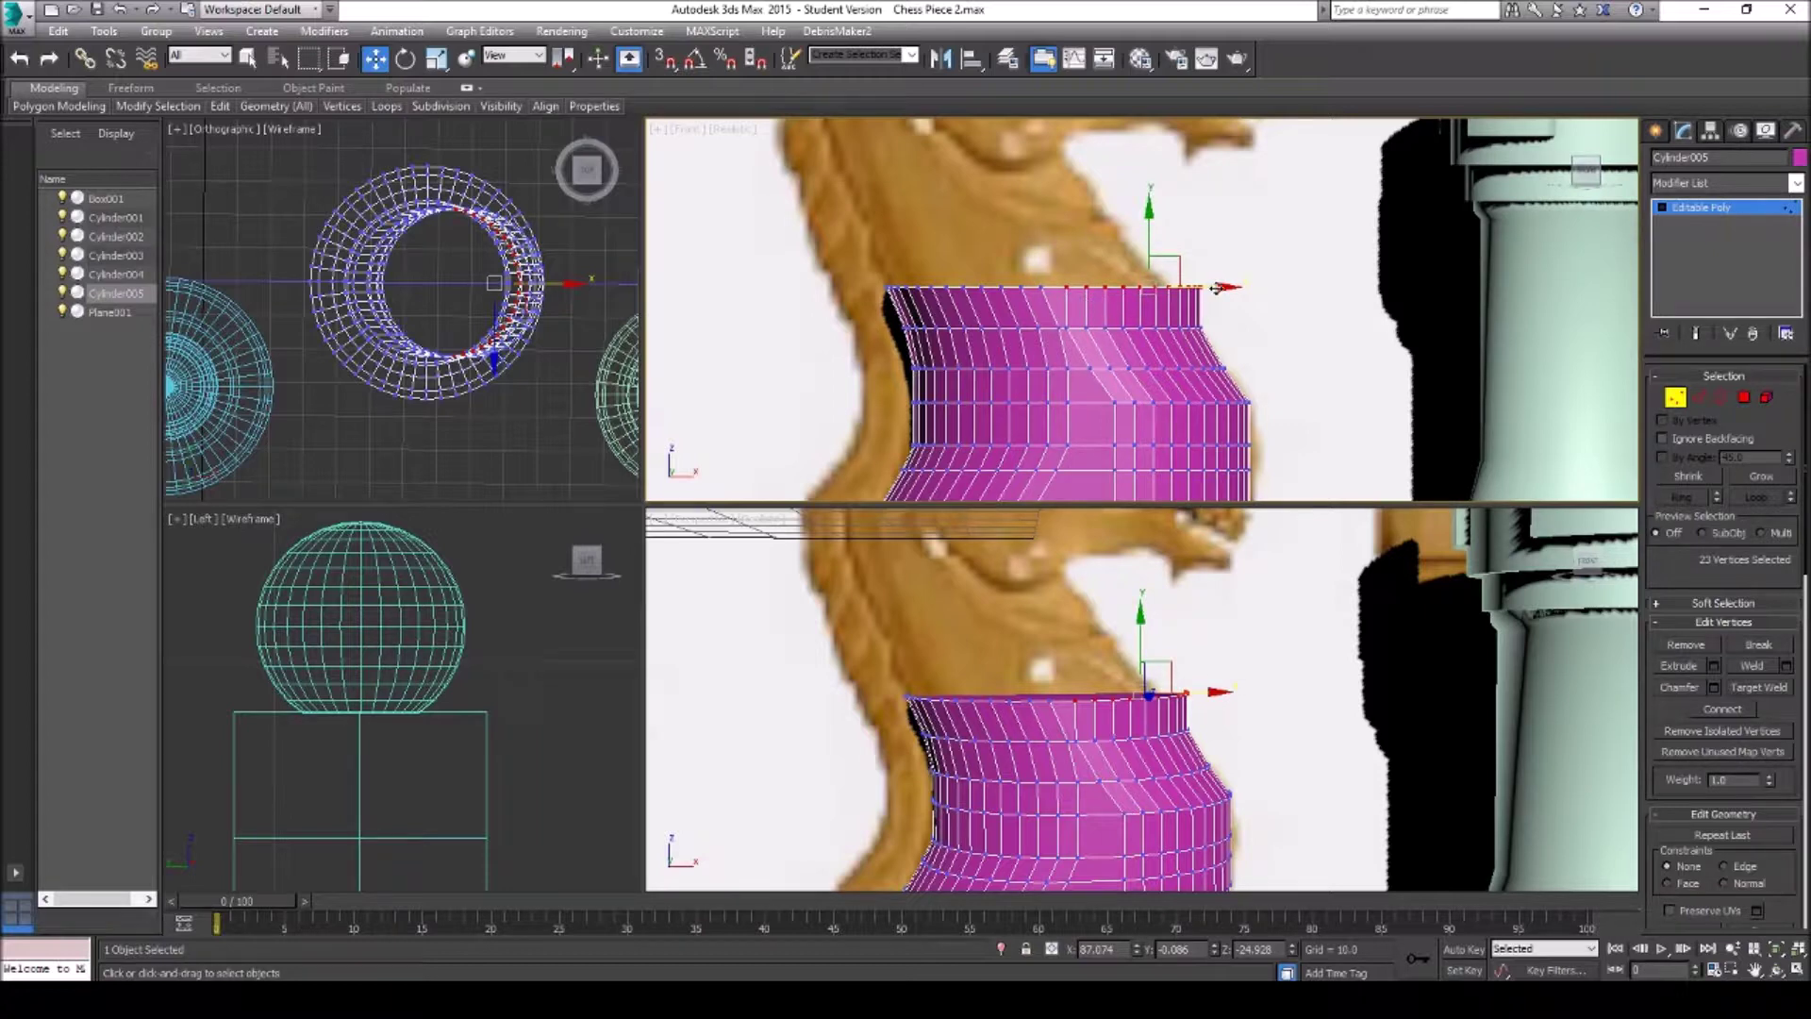
{"action": "left_click_drag", "start_coordinate": [1217, 287], "coordinate": [1197, 287]}
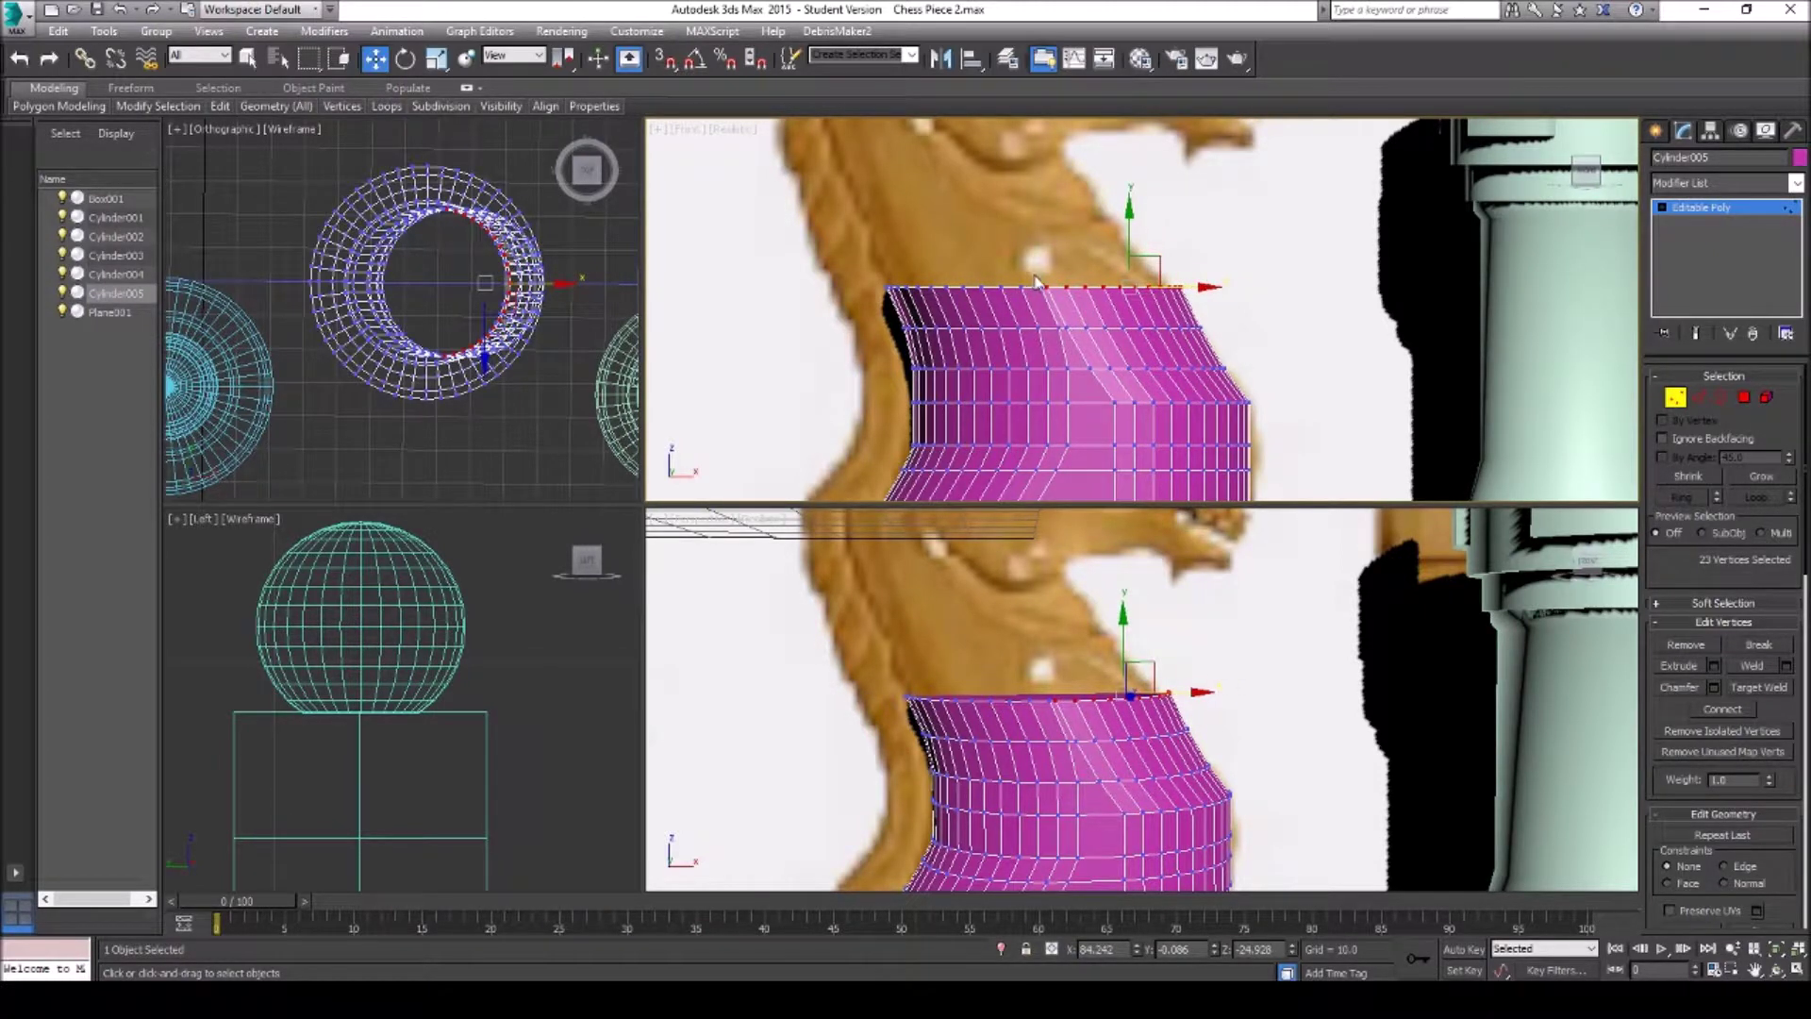
{"action": "left_click_drag", "start_coordinate": [1203, 299], "coordinate": [1188, 289]}
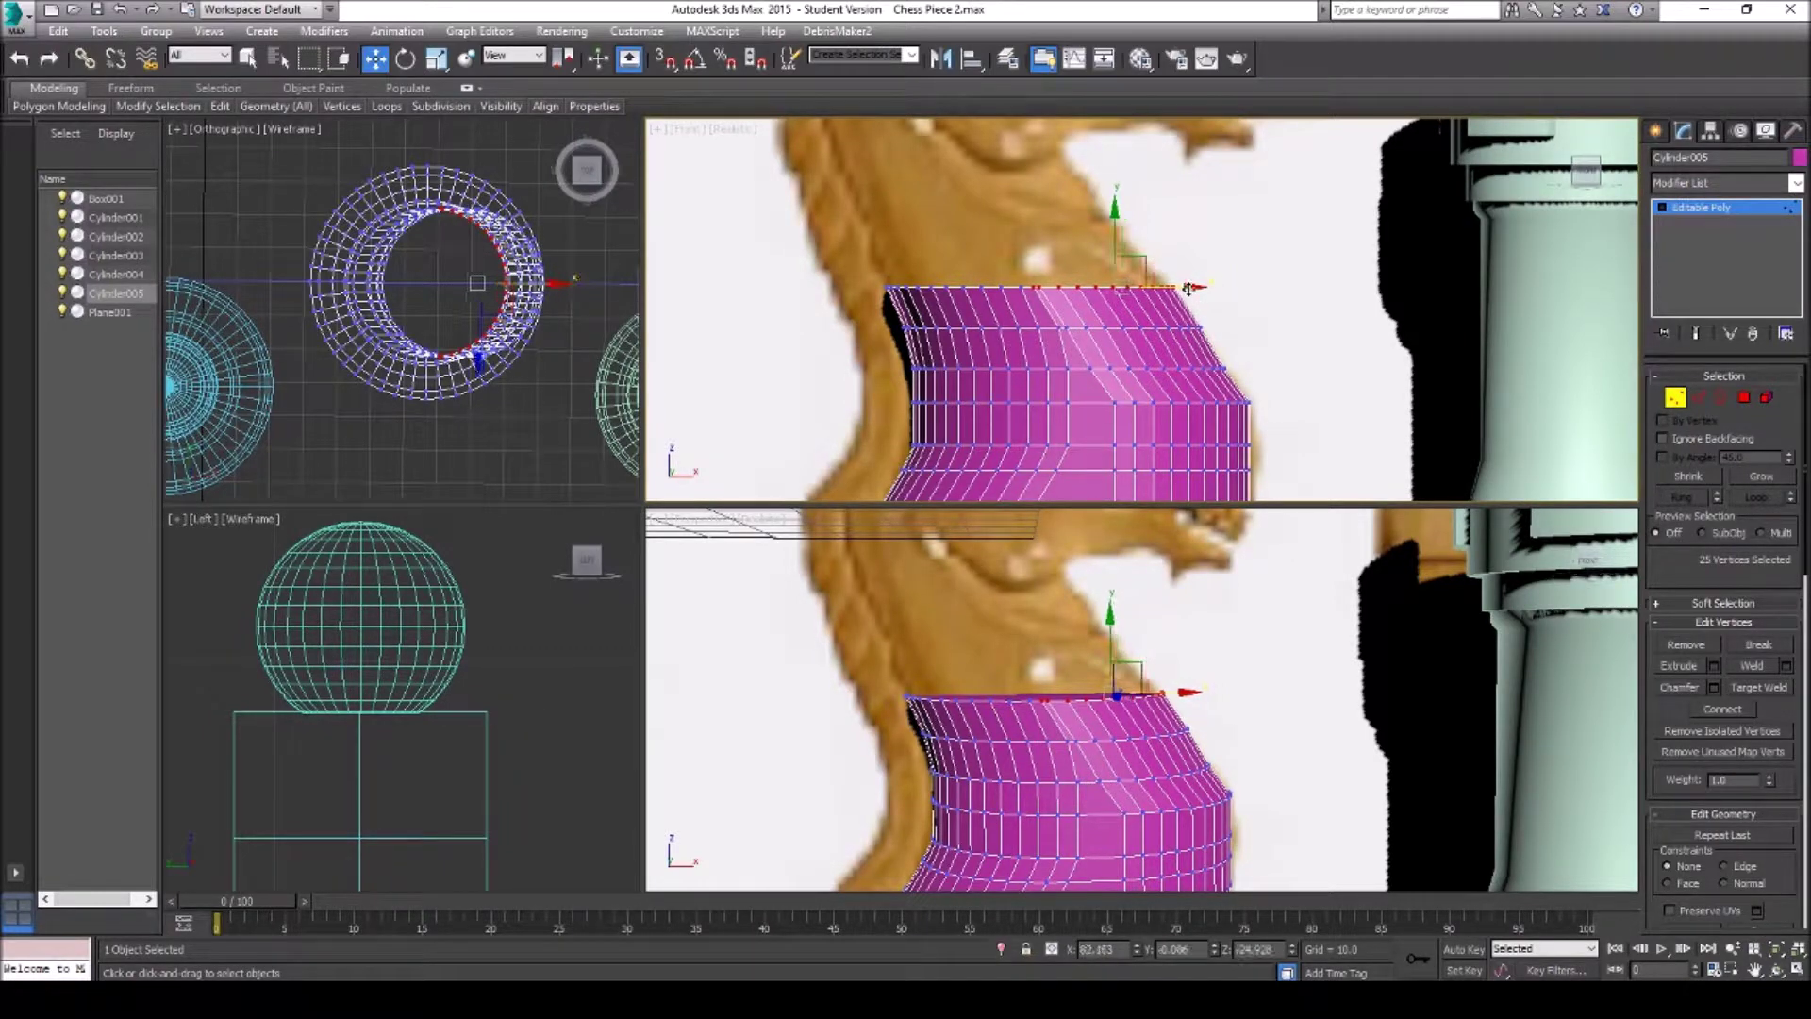
Scale the top face very slightly and extrude it upward by another short section
{"action": "left_click", "coordinate": [1744, 397]}
{"action": "middle_click_drag", "start_coordinate": [1152, 668], "coordinate": [1136, 706], "text": "alt"}
{"action": "key", "text": "r"}
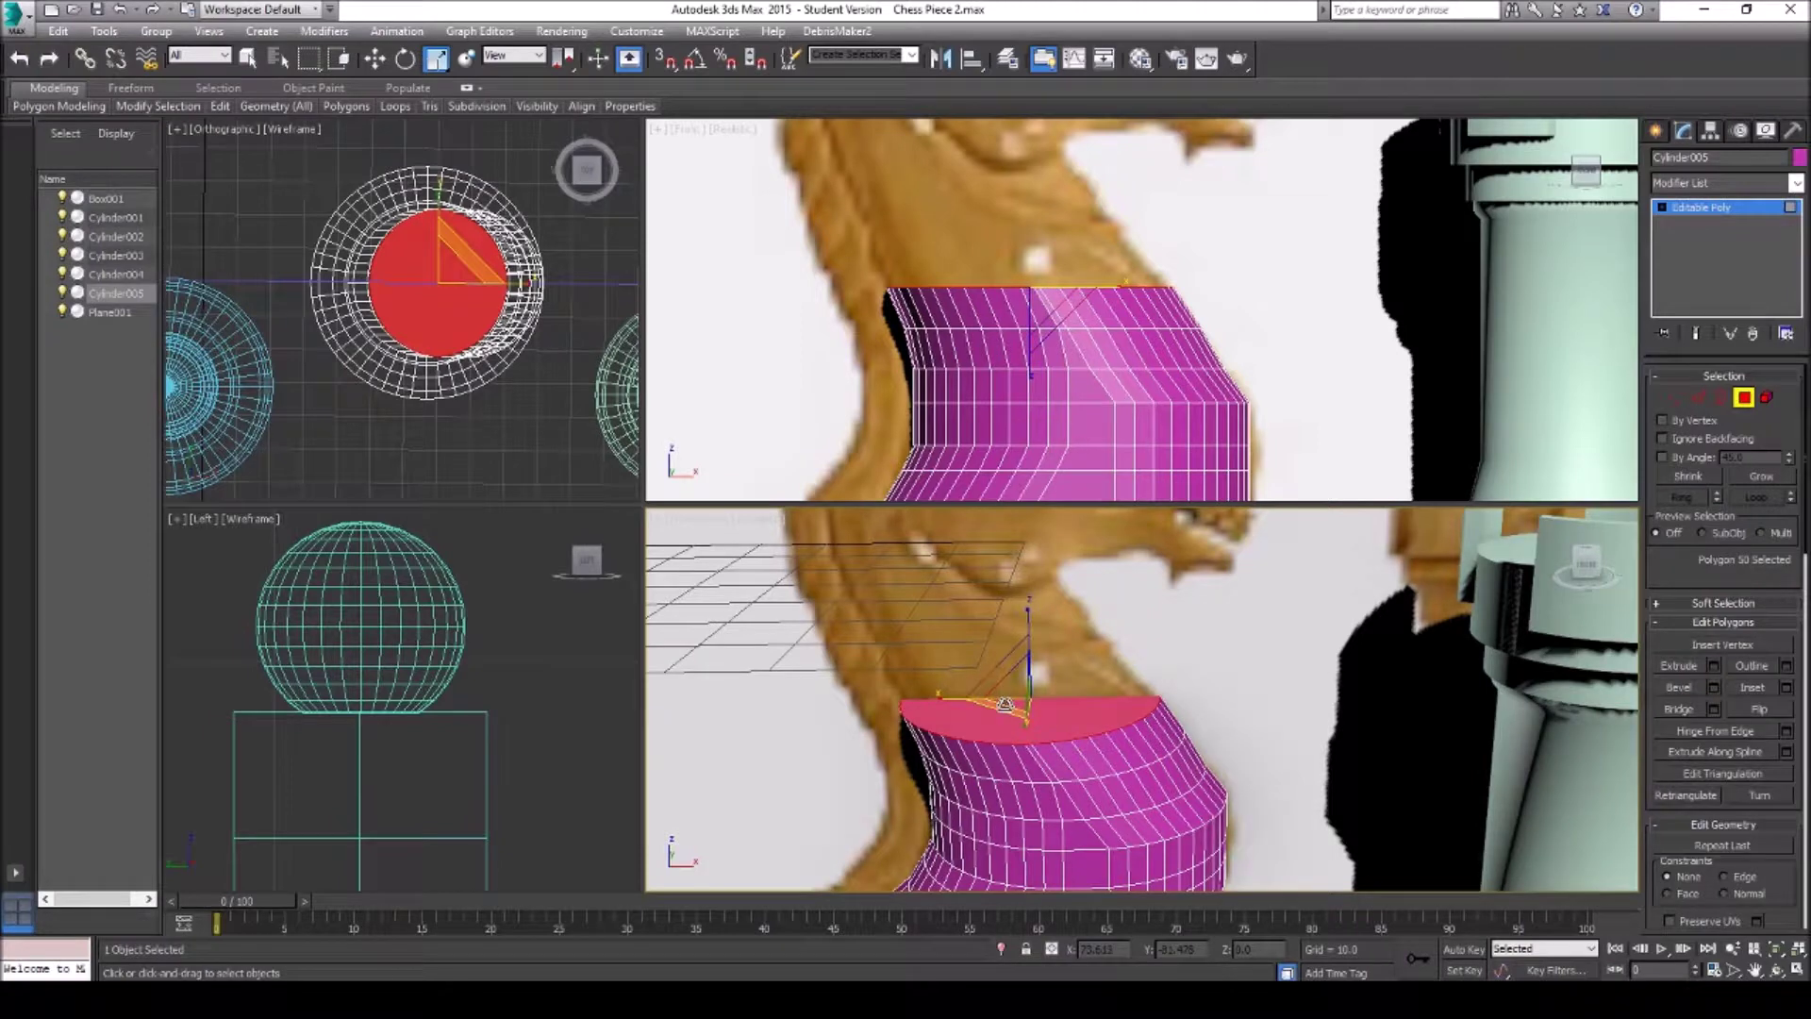
{"action": "left_click_drag", "start_coordinate": [1004, 704], "coordinate": [1007, 705]}
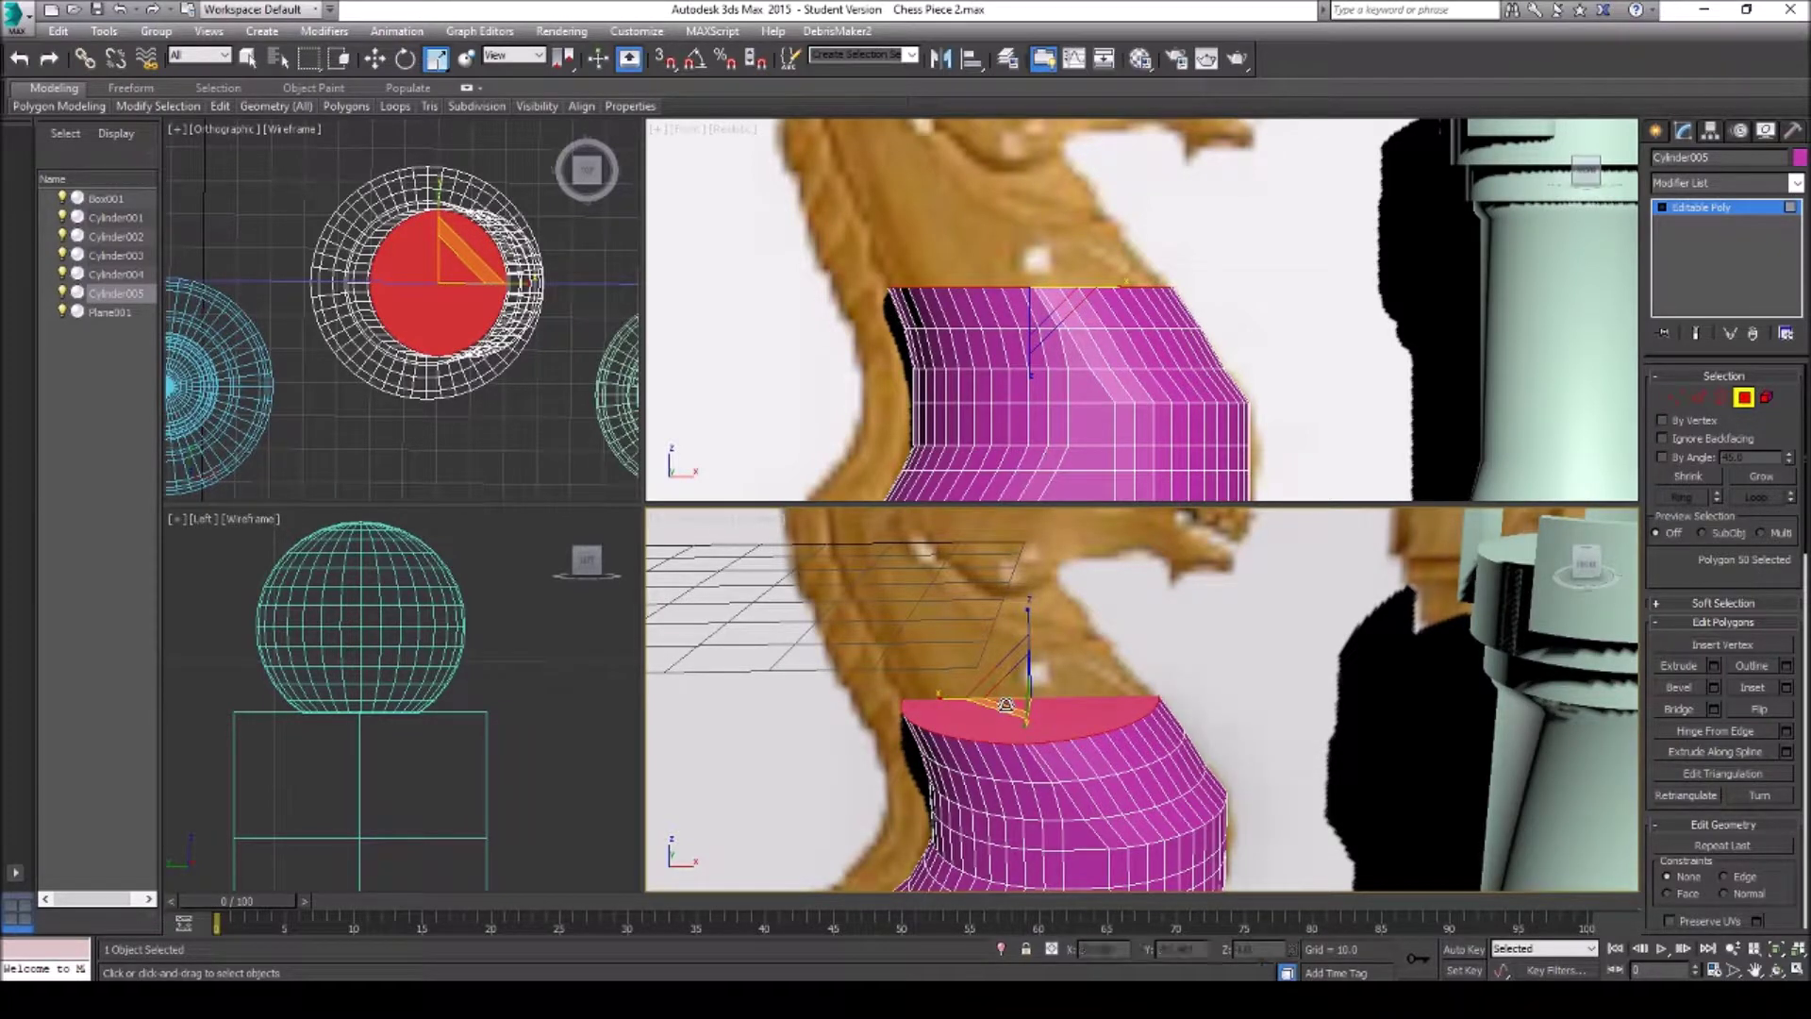
{"action": "left_click", "coordinate": [1680, 665]}
{"action": "left_click_drag", "start_coordinate": [1025, 715], "coordinate": [1012, 685]}
{"action": "right_click", "coordinate": [1118, 687]}
Move the extruded top face toward the back of the neck and scale it down to fit the reference
{"action": "right_click", "coordinate": [1116, 687]}
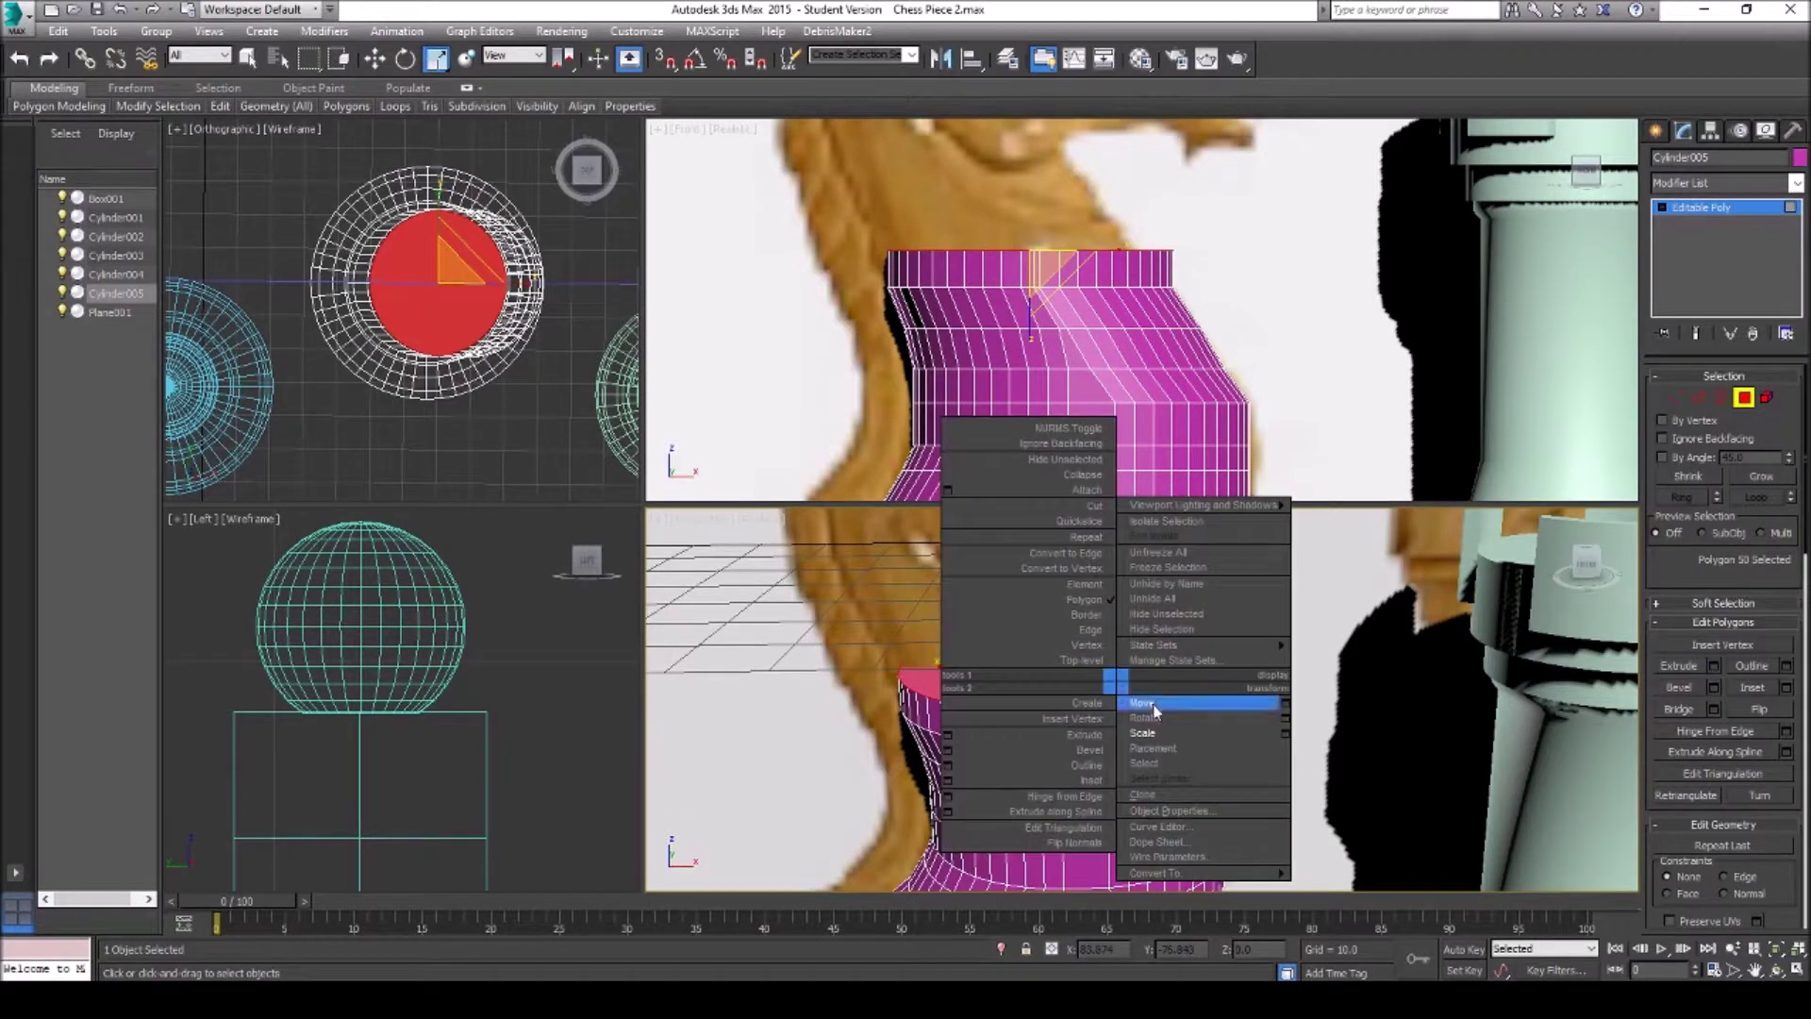
{"action": "left_click", "coordinate": [1154, 709]}
{"action": "left_click_drag", "start_coordinate": [1103, 668], "coordinate": [1057, 668]}
{"action": "right_click", "coordinate": [1055, 696]}
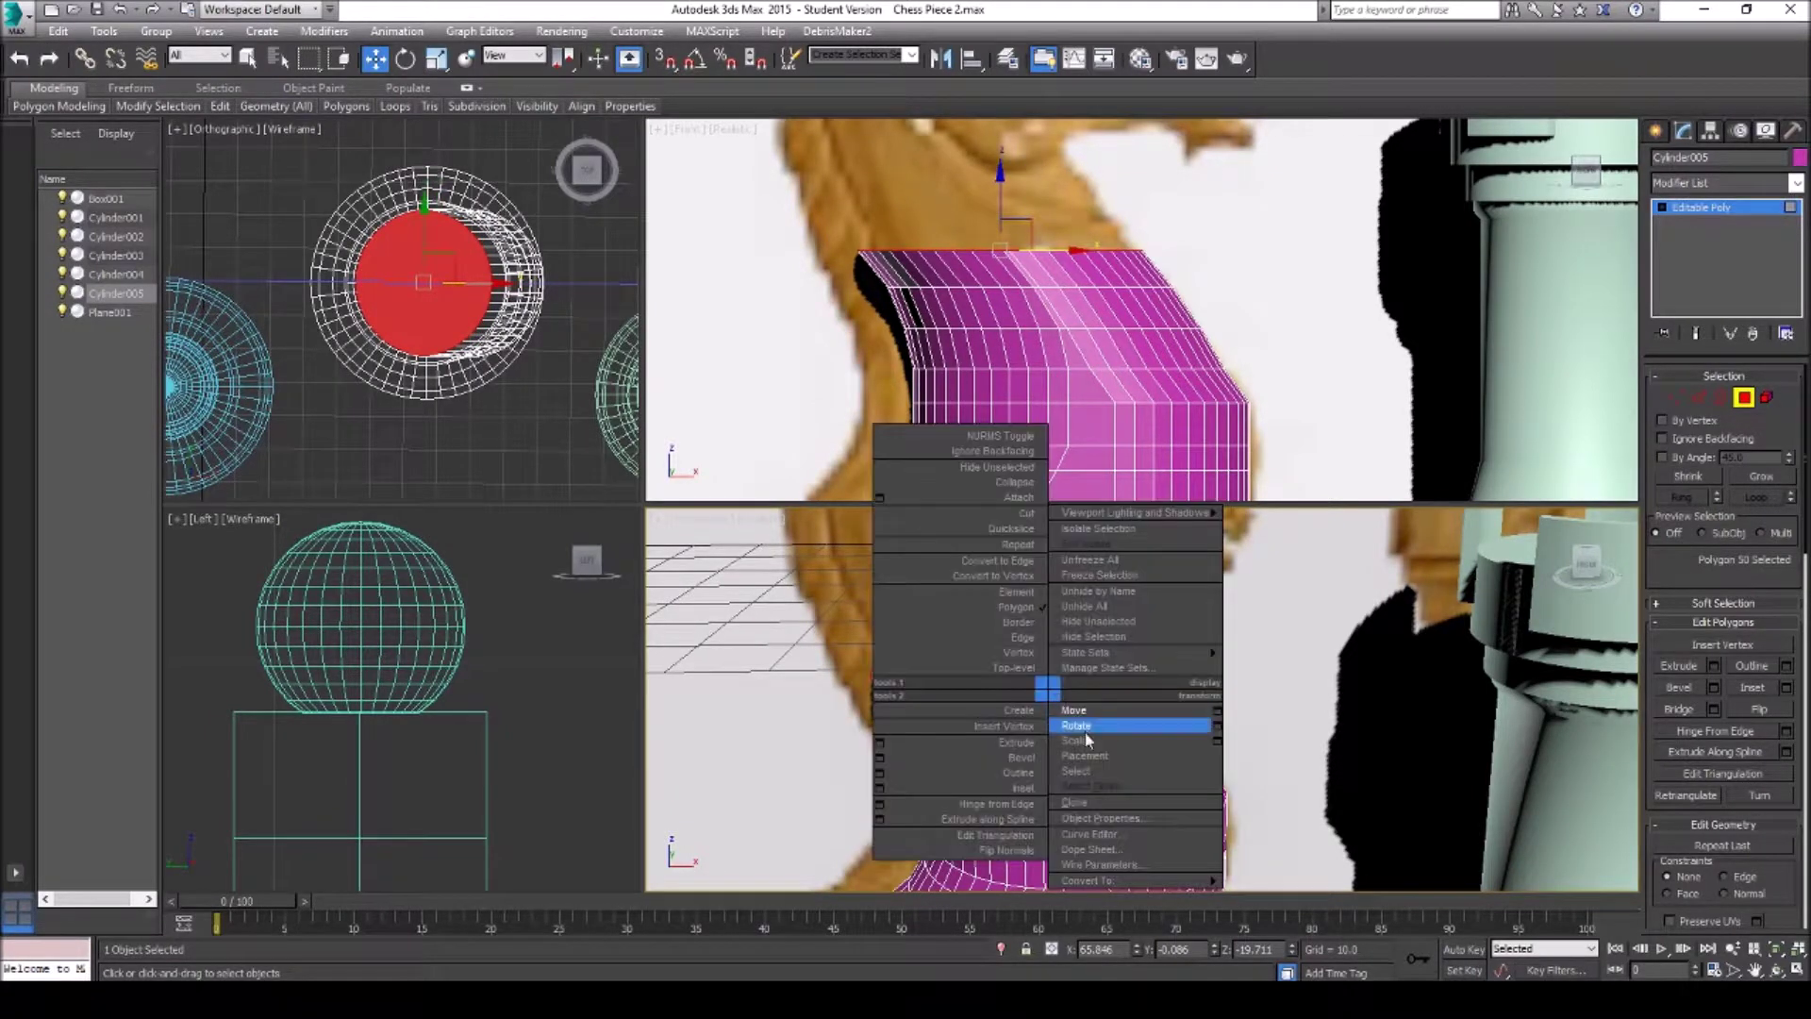
{"action": "left_click", "coordinate": [1132, 727]}
{"action": "left_click_drag", "start_coordinate": [983, 681], "coordinate": [984, 678]}
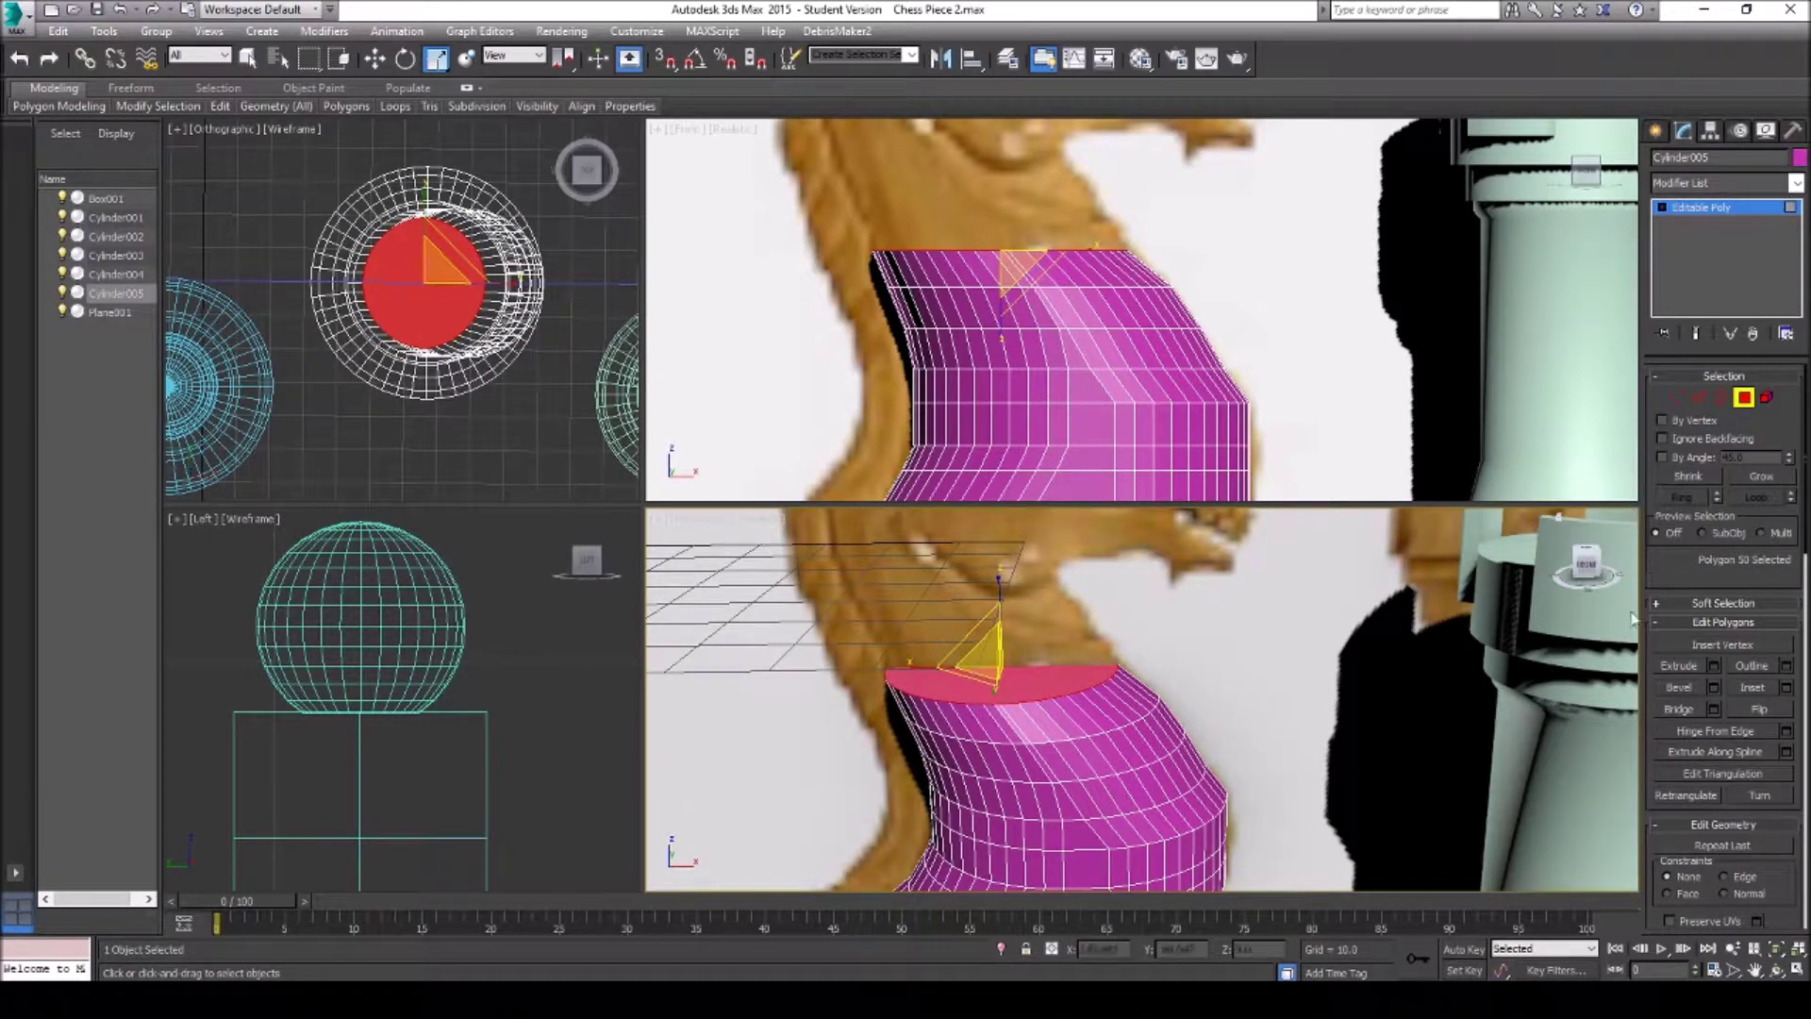
Extrude the scaled-down top face upward by one more section and shift it slightly toward the mane
{"action": "left_click", "coordinate": [1679, 665]}
{"action": "left_click_drag", "start_coordinate": [1039, 674], "coordinate": [1032, 632]}
{"action": "right_click", "coordinate": [1047, 651]}
{"action": "left_click", "coordinate": [1075, 672]}
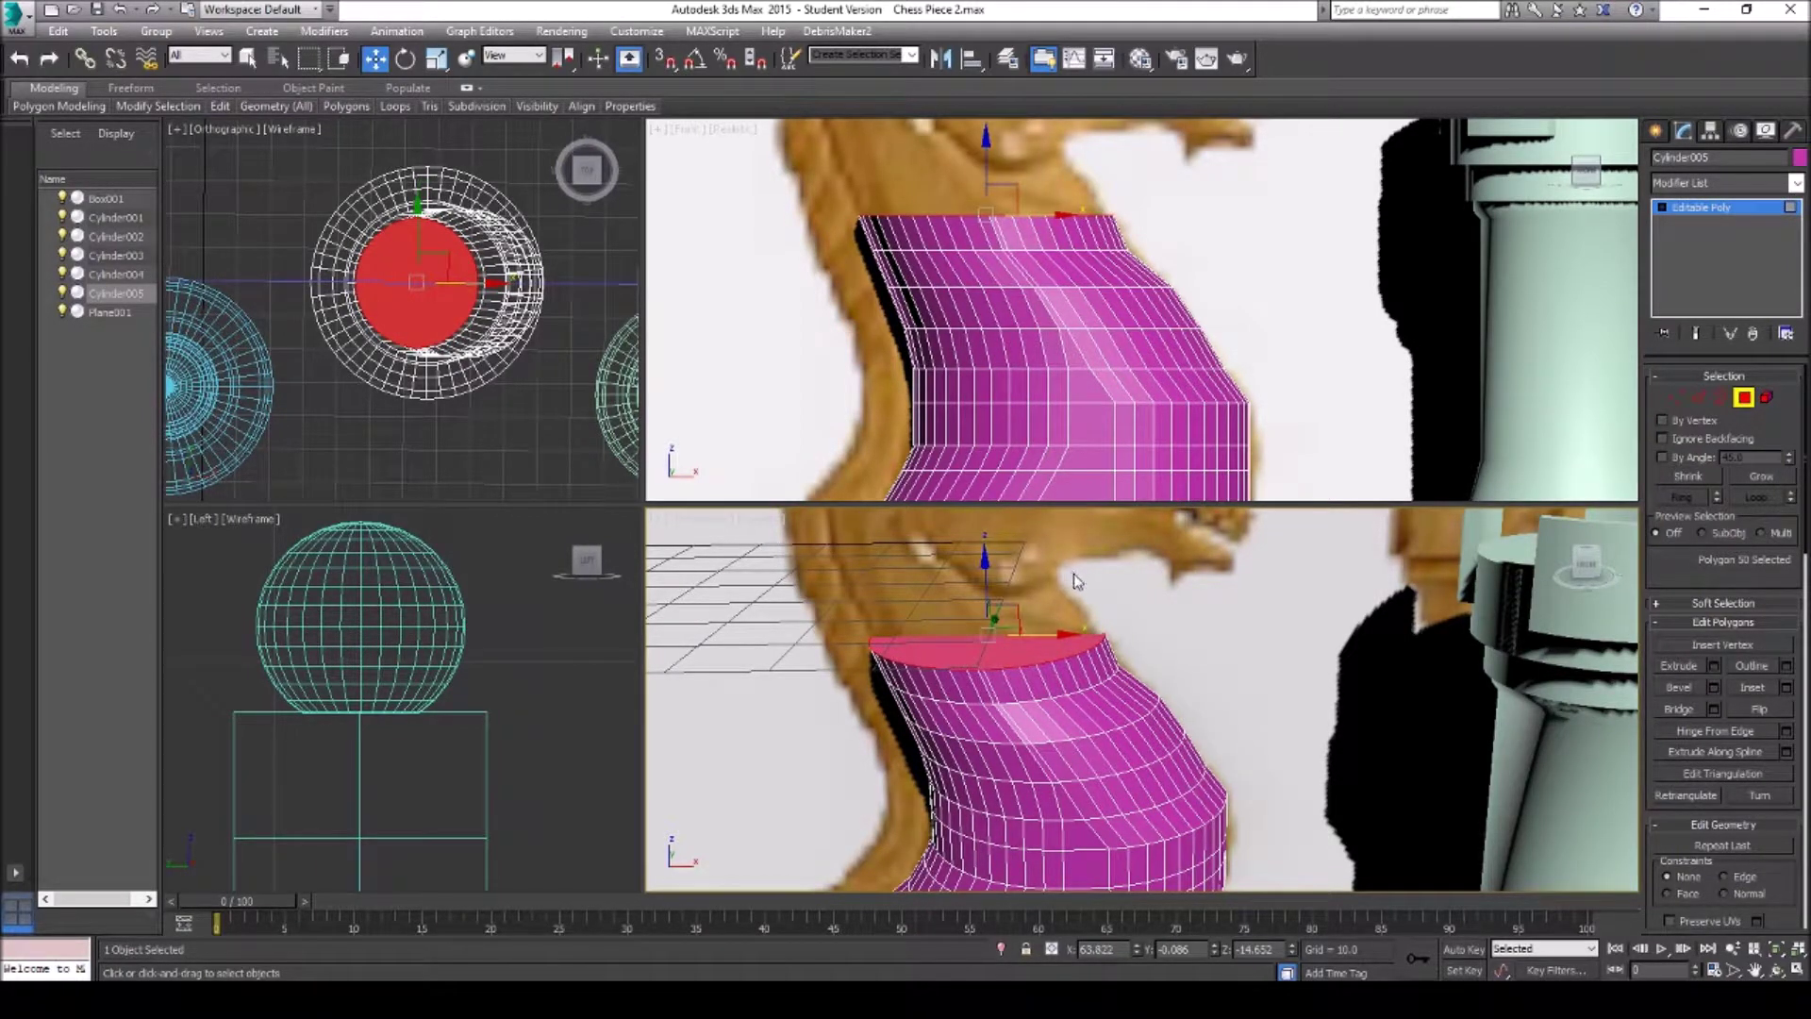
Move the front vertices of the ring below the top outward, then adjust its two middle vertices to smooth the throat curve
{"action": "left_click", "coordinate": [1685, 397]}
{"action": "left_click_drag", "start_coordinate": [1211, 243], "coordinate": [1010, 263]}
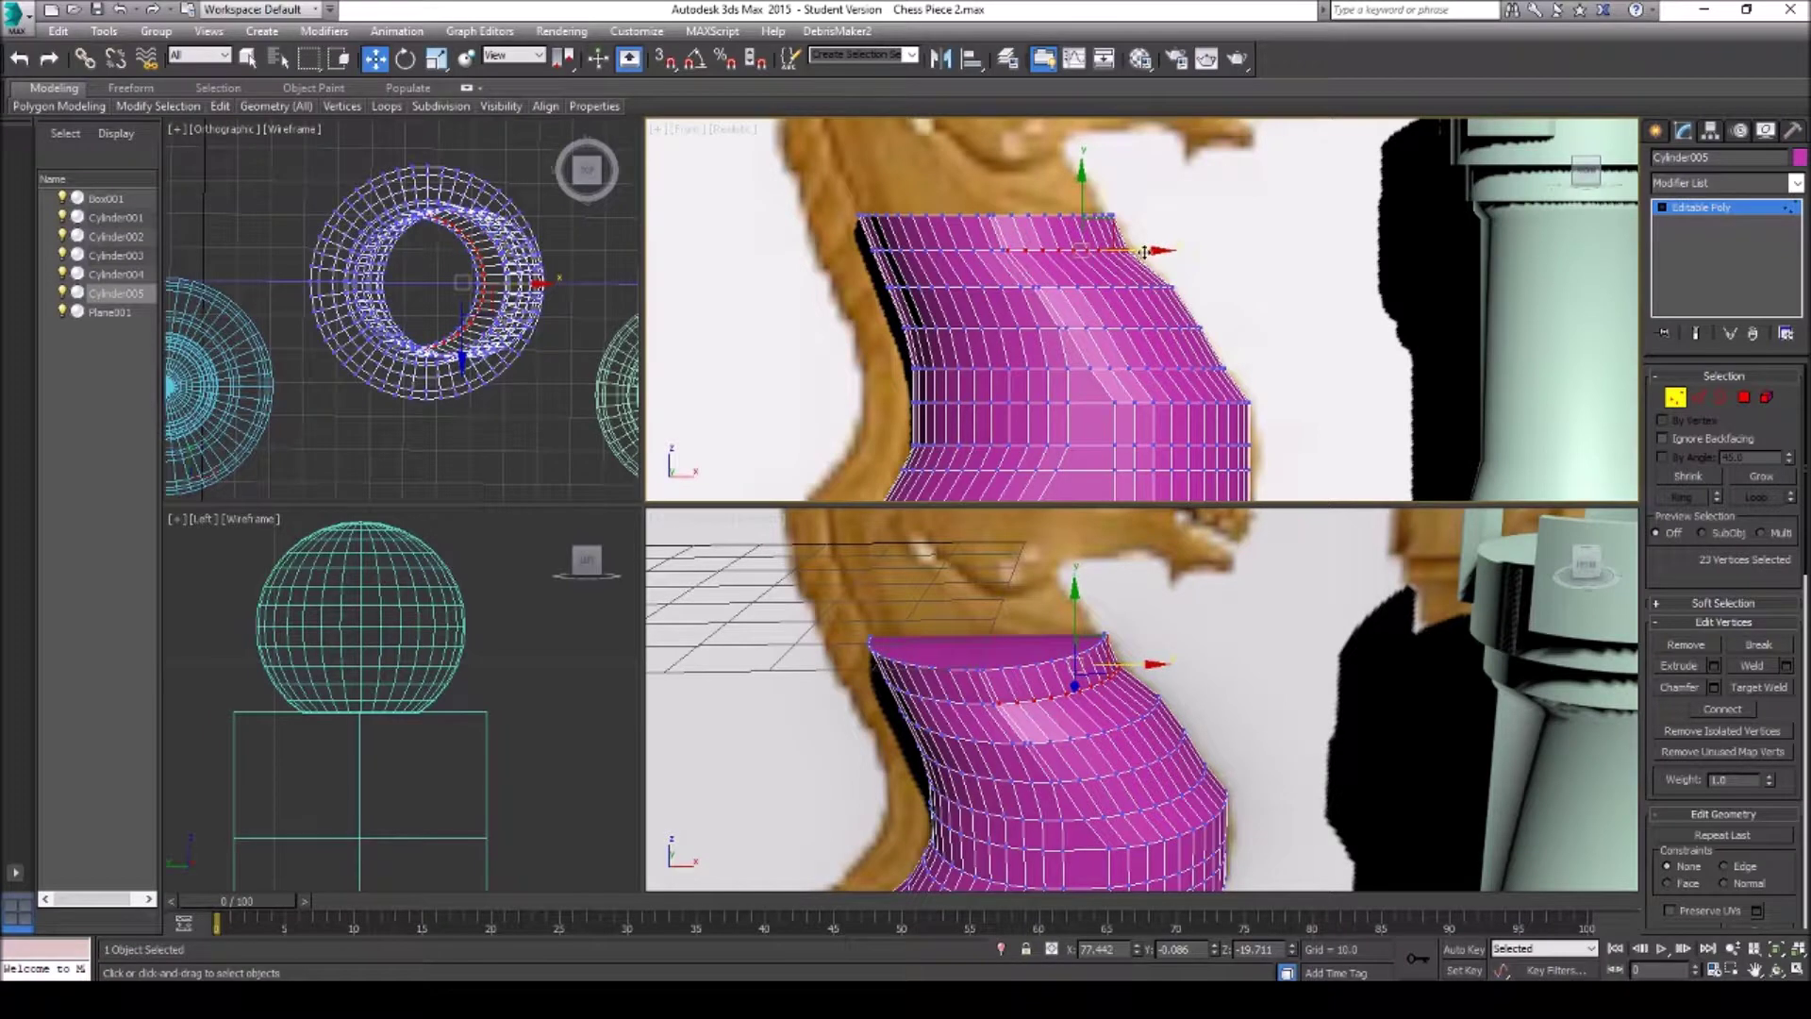
{"action": "left_click_drag", "start_coordinate": [1146, 251], "coordinate": [1150, 251]}
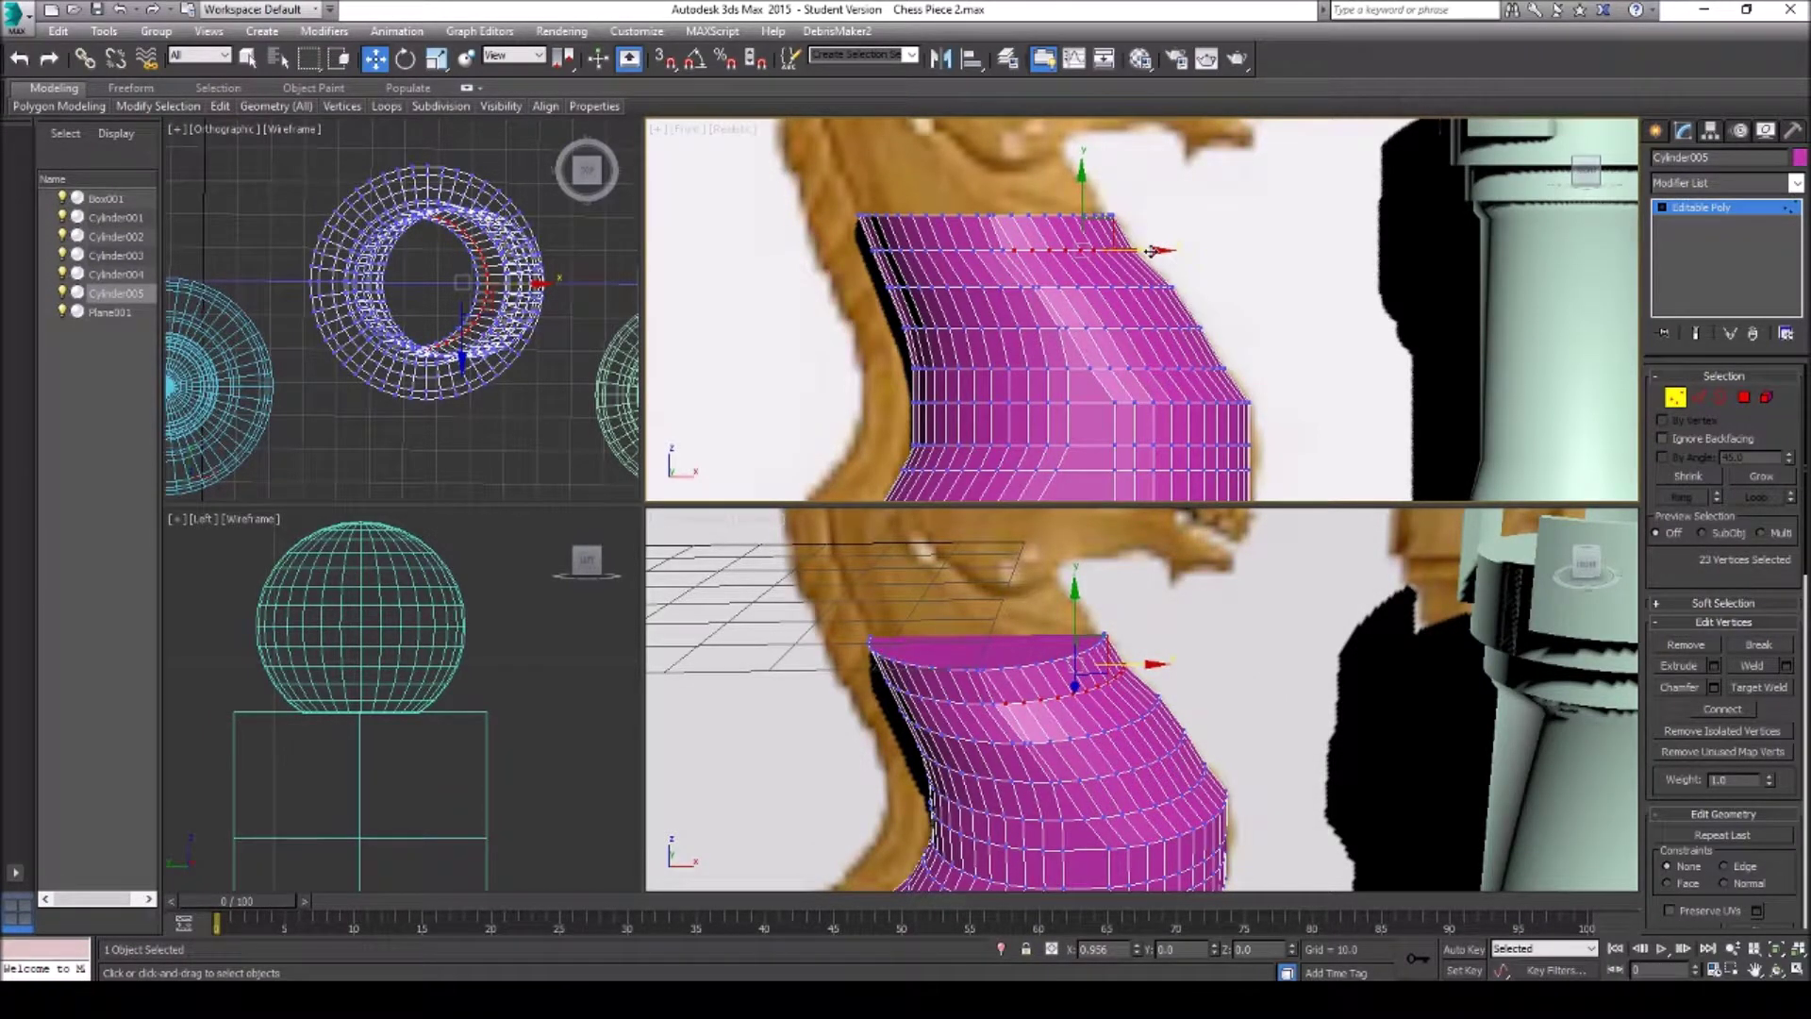
{"action": "left_click_drag", "start_coordinate": [1151, 251], "coordinate": [1170, 250]}
{"action": "left_click_drag", "start_coordinate": [998, 245], "coordinate": [1068, 251]}
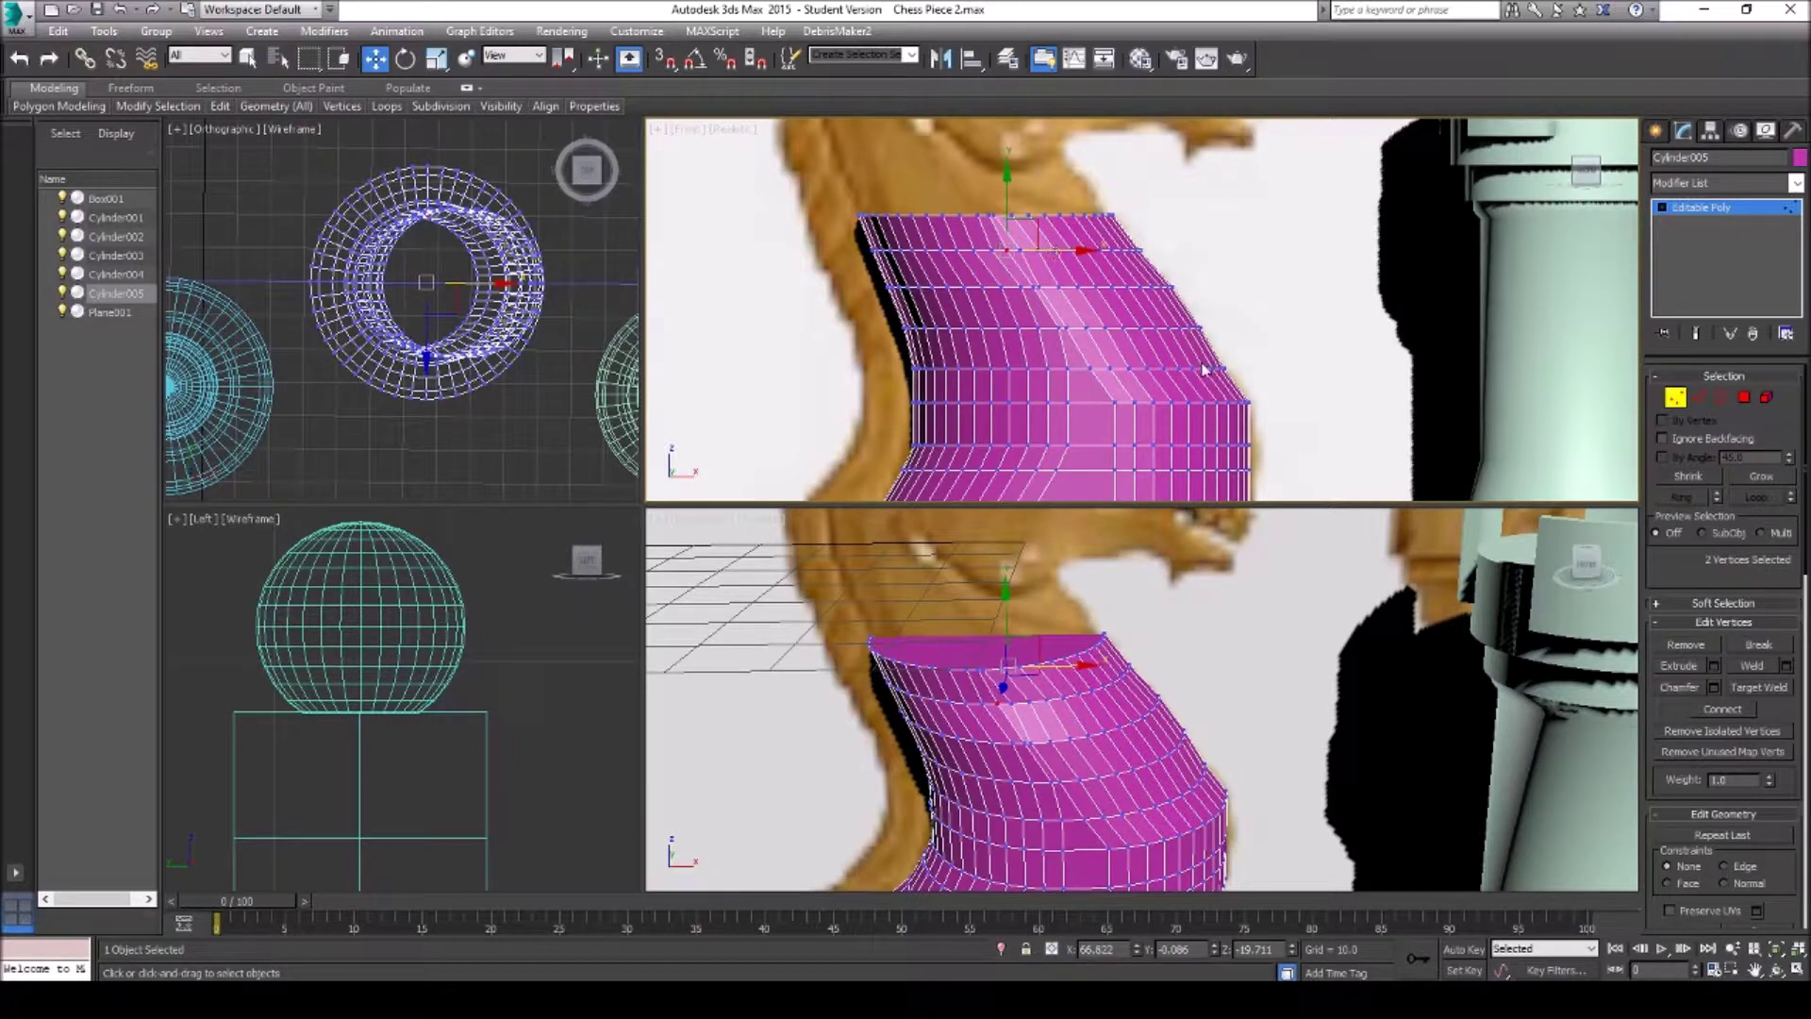
Select the top face again and extrude it upward by a short section toward the jaw
{"action": "left_click", "coordinate": [1744, 398]}
{"action": "left_click", "coordinate": [1755, 970]}
{"action": "left_click_drag", "start_coordinate": [1051, 616], "coordinate": [1042, 685]}
{"action": "right_click", "coordinate": [1070, 743]}
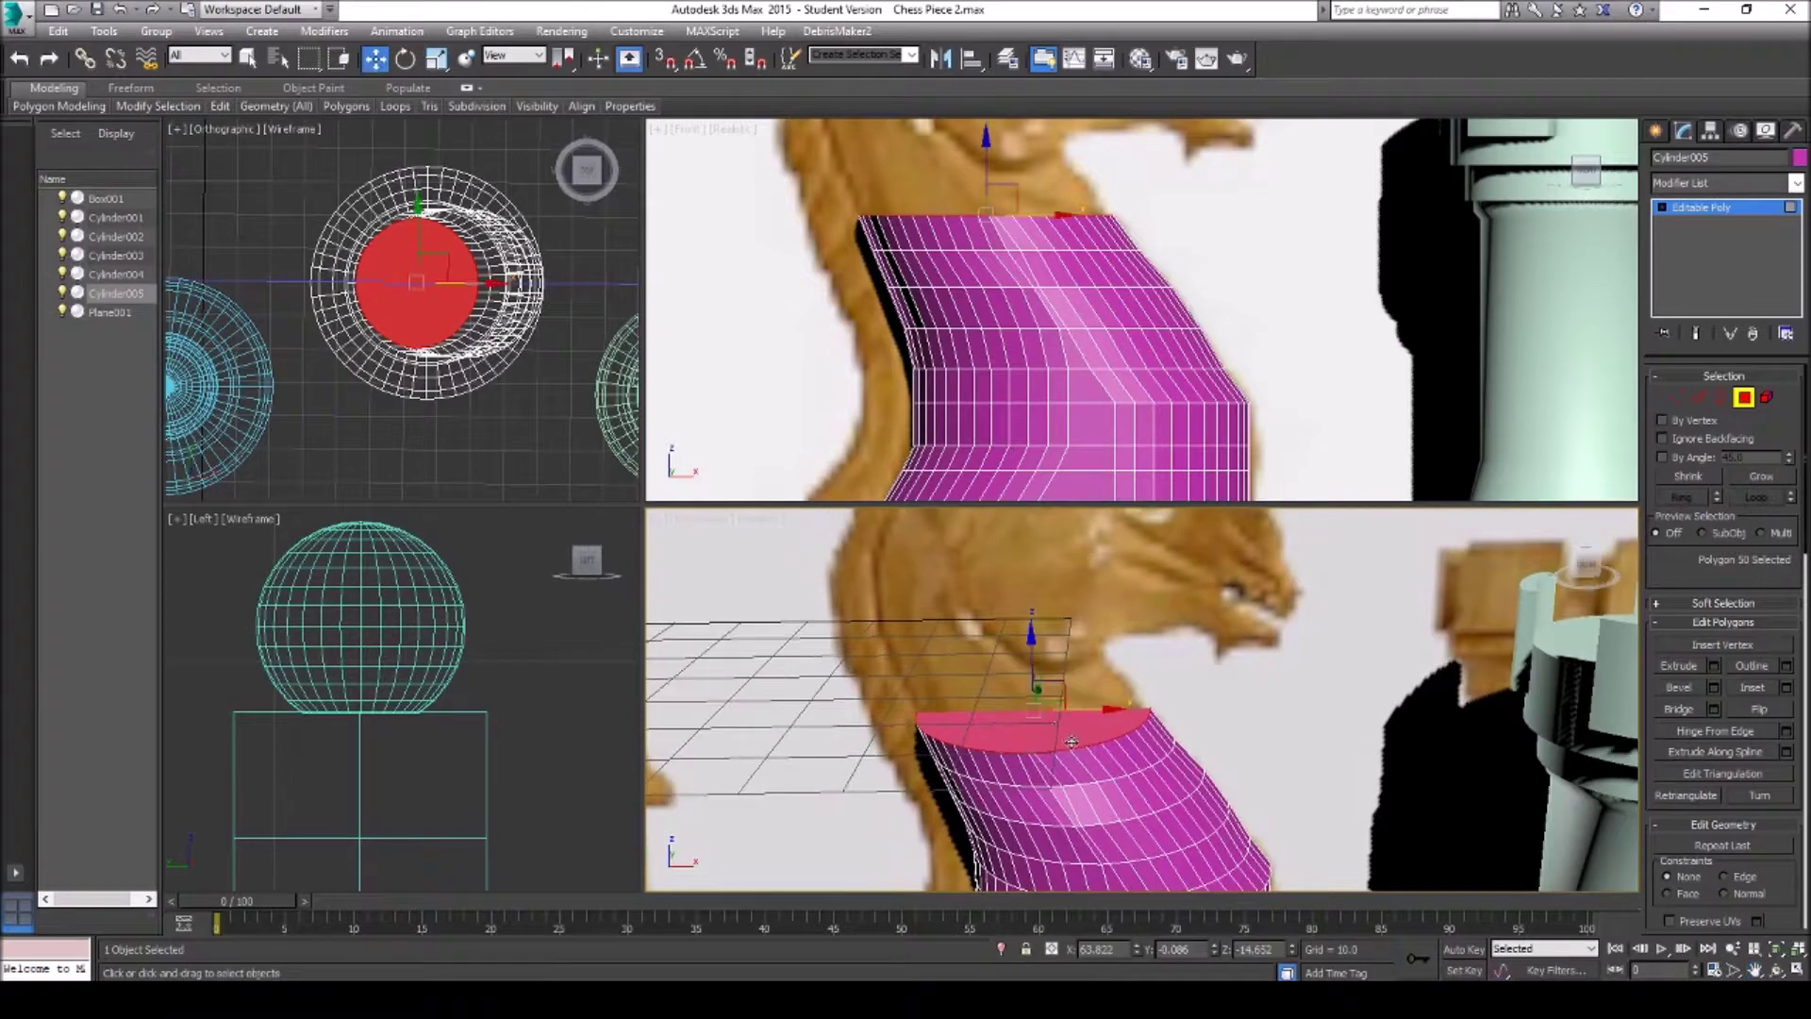
{"action": "left_click", "coordinate": [1680, 666]}
{"action": "left_click_drag", "start_coordinate": [1049, 732], "coordinate": [1044, 706]}
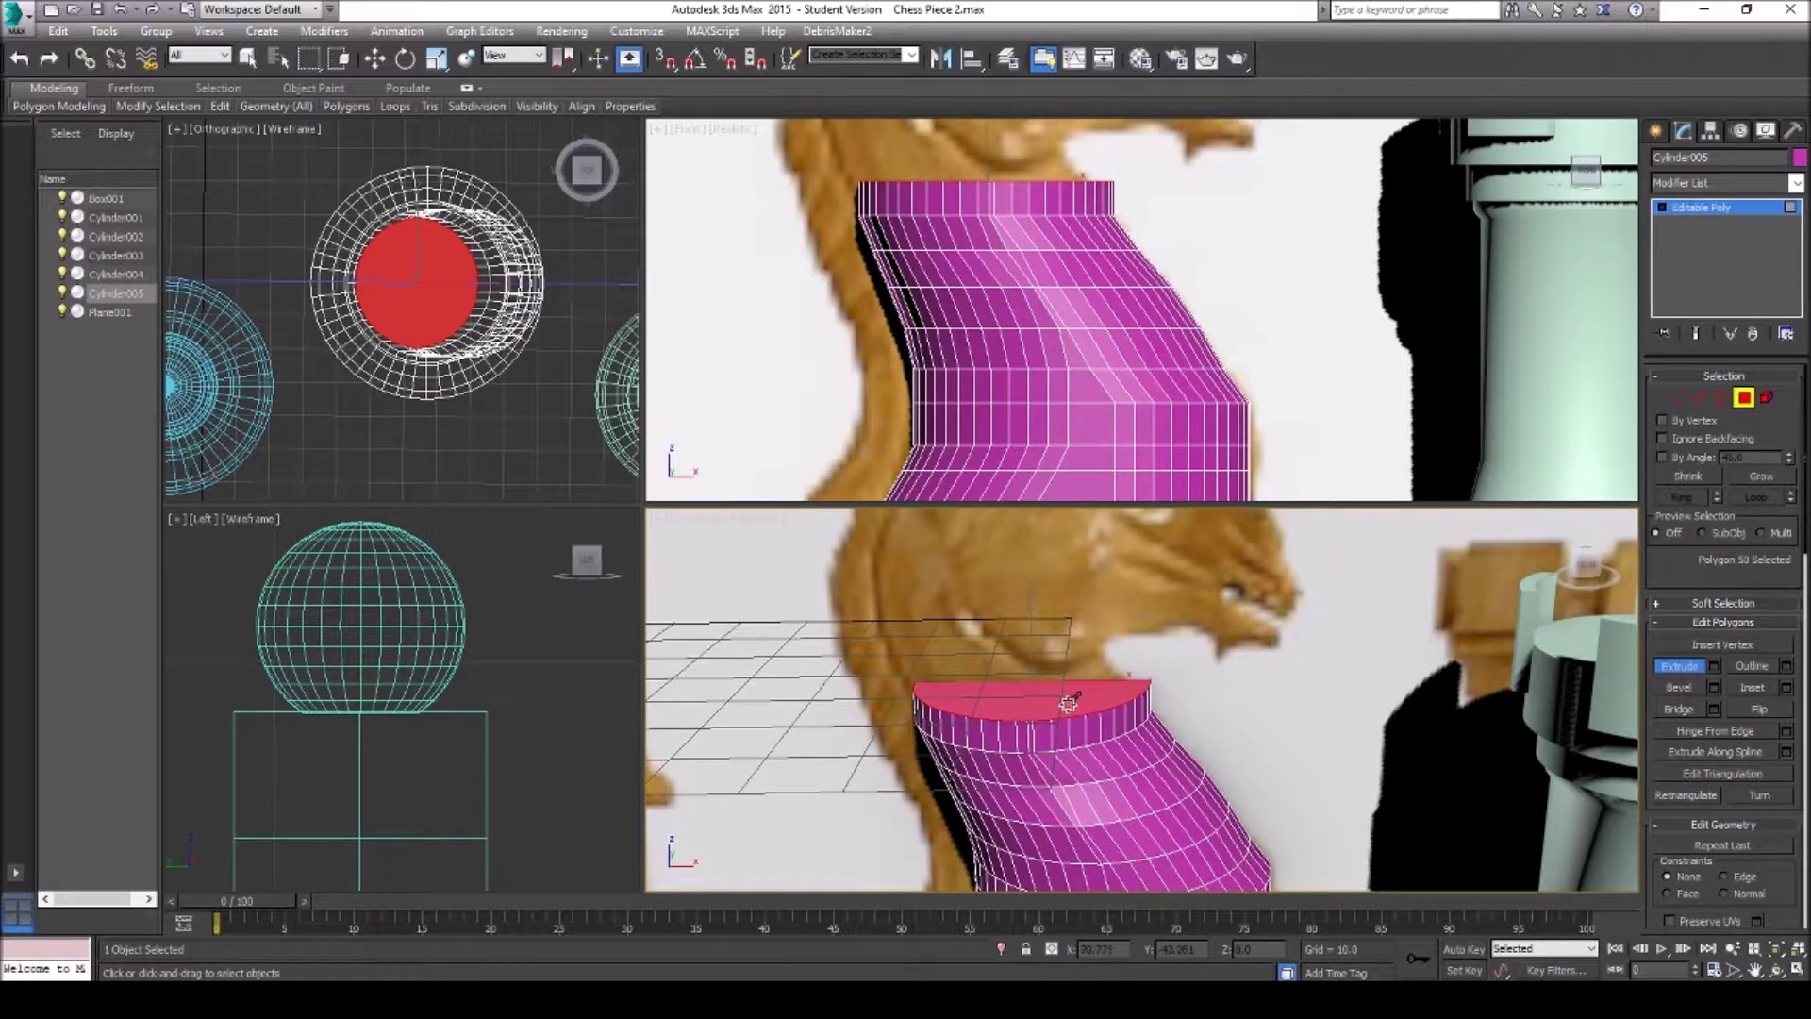
Shift the new top face toward the back of the neck and move its front vertices slightly inward
{"action": "right_click", "coordinate": [1081, 702]}
{"action": "left_click_drag", "start_coordinate": [1092, 681], "coordinate": [1080, 681]}
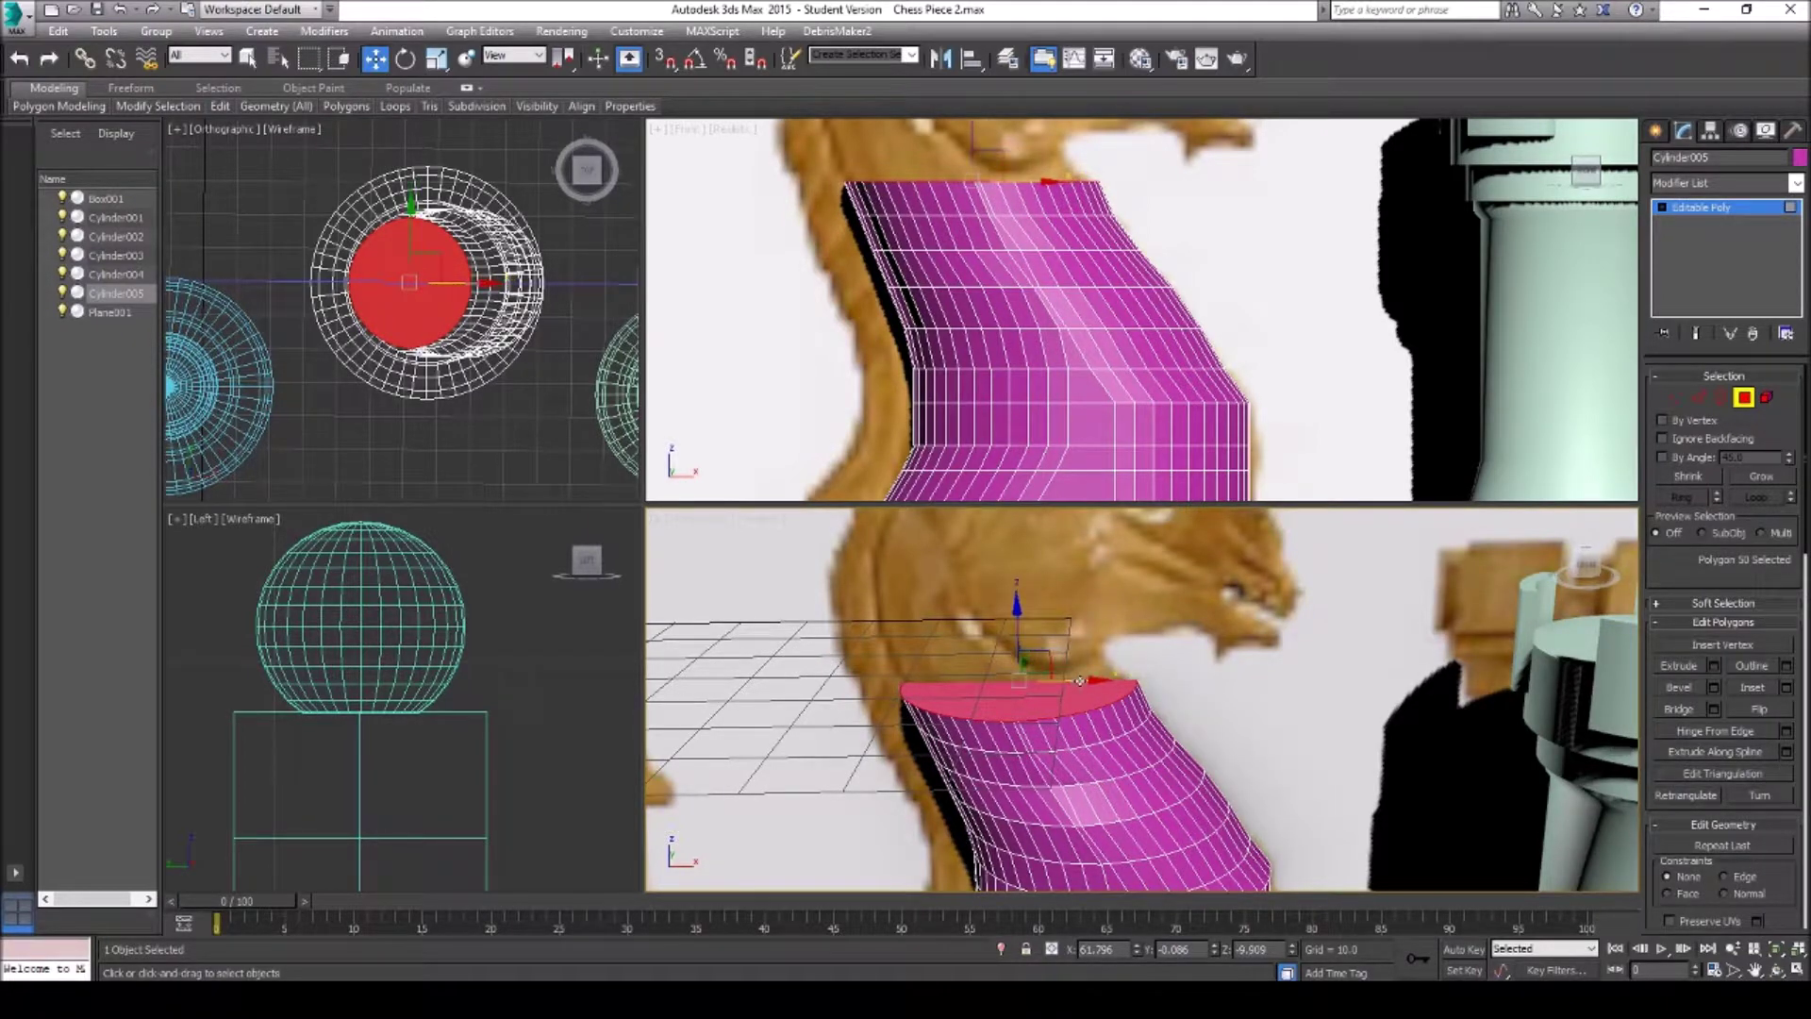
{"action": "left_click", "coordinate": [1675, 398]}
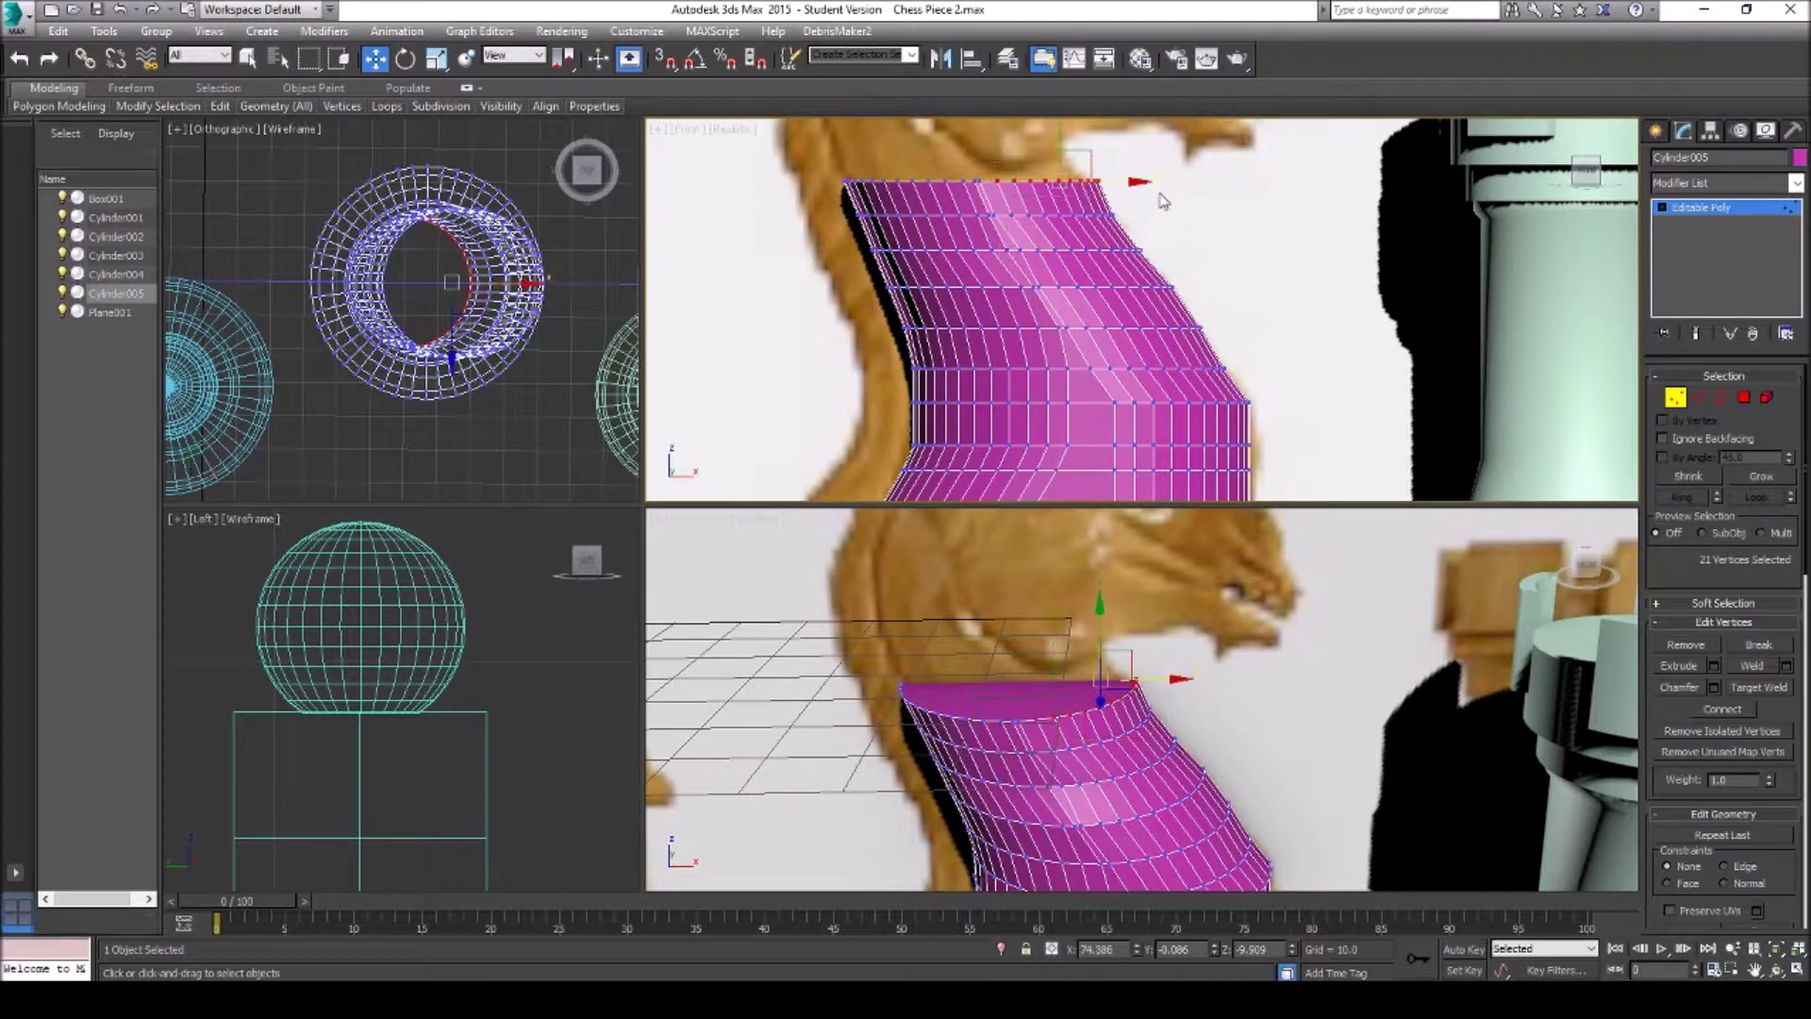
{"action": "left_click_drag", "start_coordinate": [1129, 182], "coordinate": [1114, 185]}
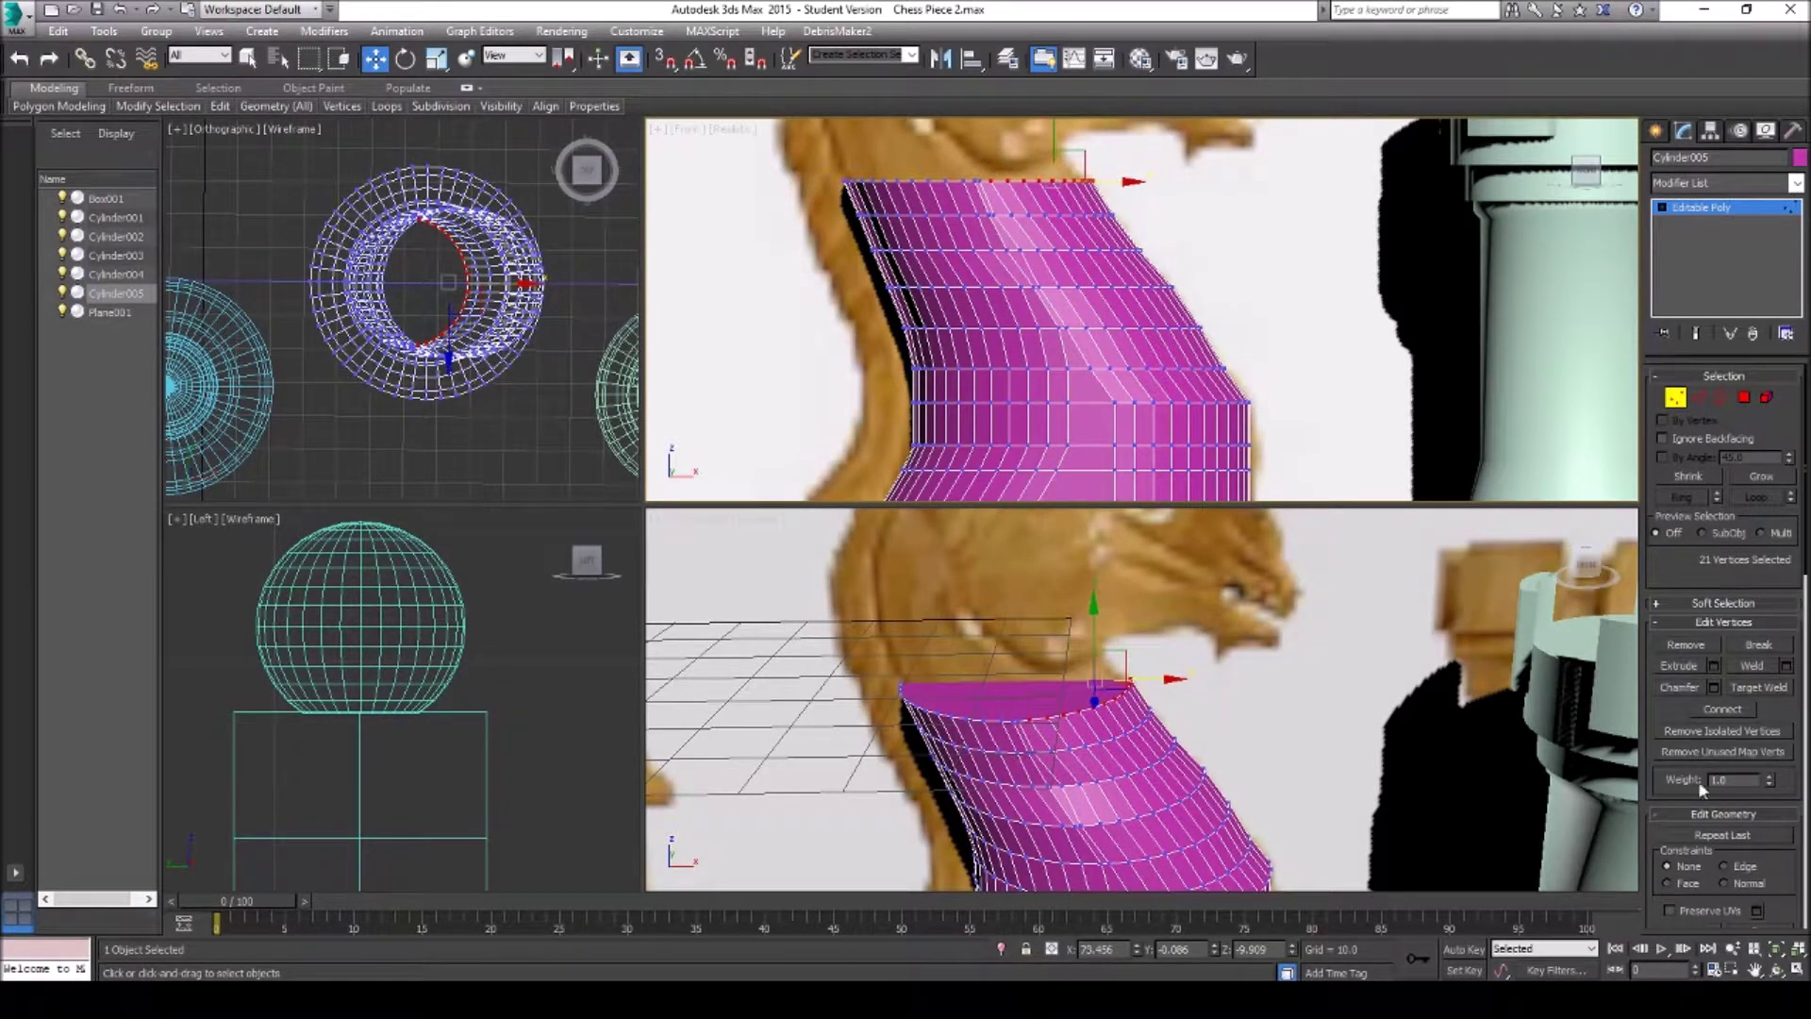
Extrude the top face by a further thin section up to the underside of the horse's head
{"action": "left_click", "coordinate": [1680, 665]}
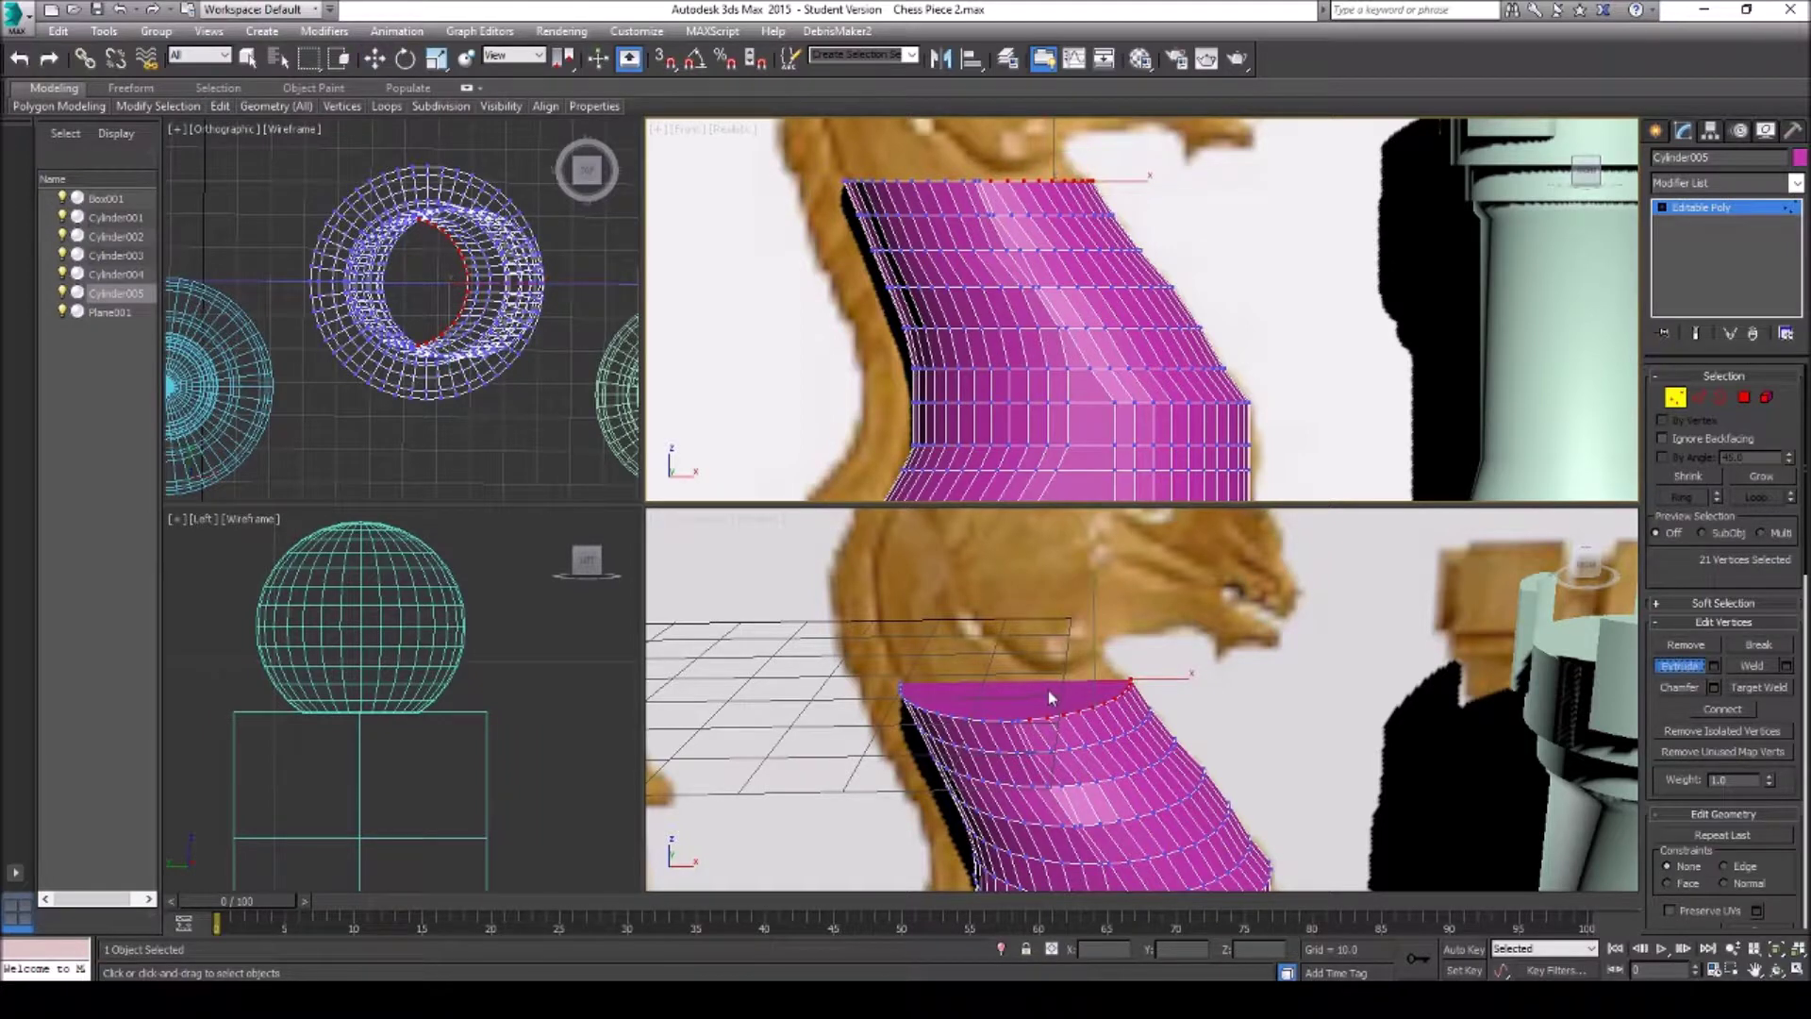
{"action": "left_click", "coordinate": [1747, 398]}
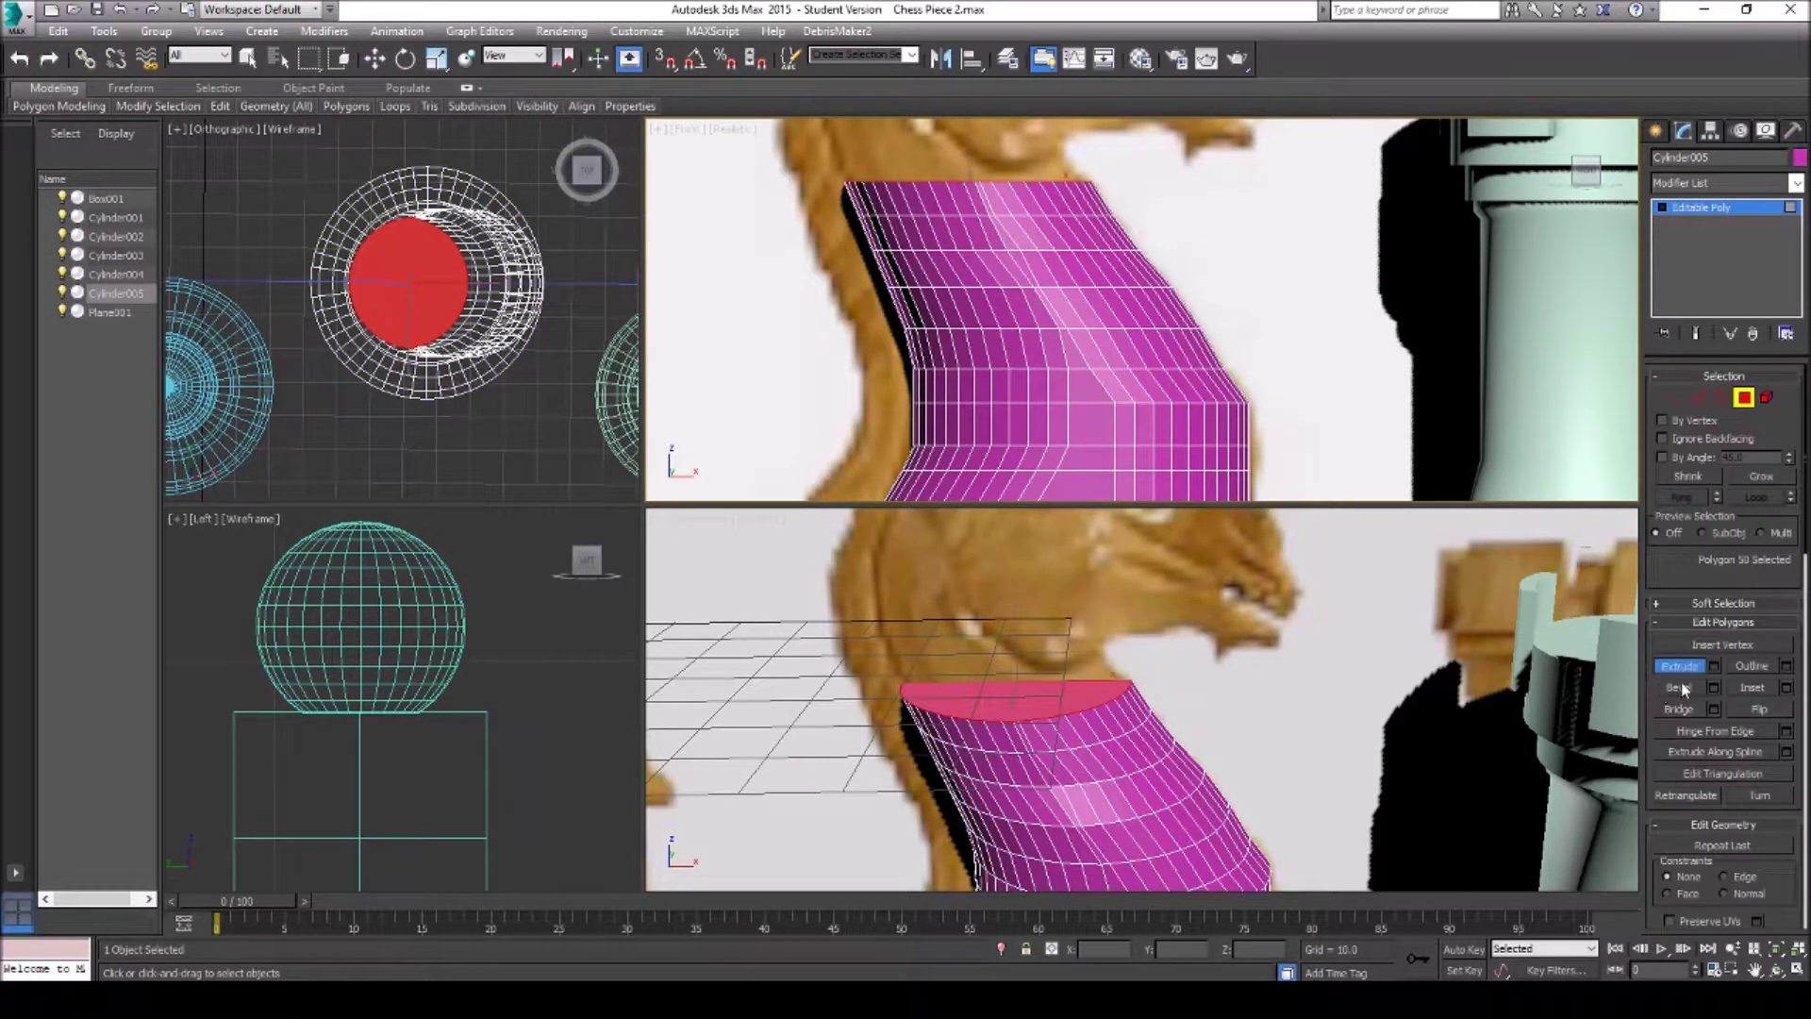
{"action": "left_click", "coordinate": [1755, 970]}
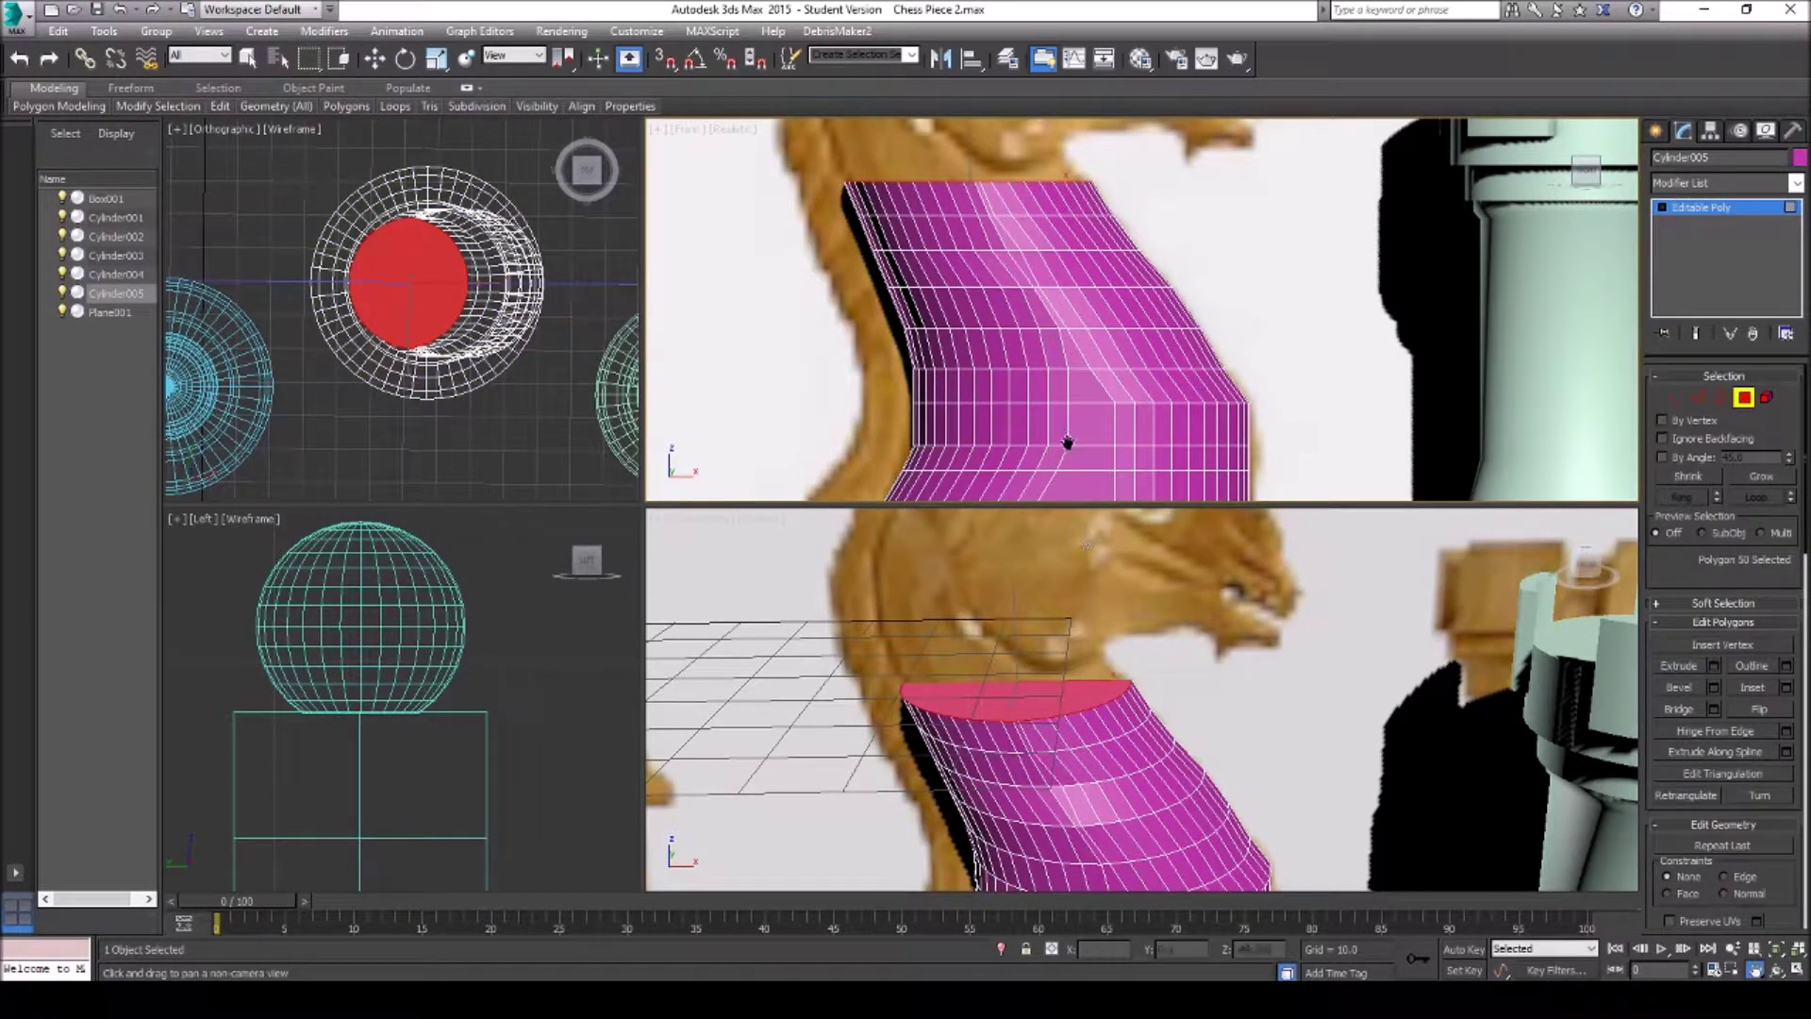
{"action": "left_click_drag", "start_coordinate": [1091, 687], "coordinate": [1056, 754]}
{"action": "right_click", "coordinate": [1078, 781]}
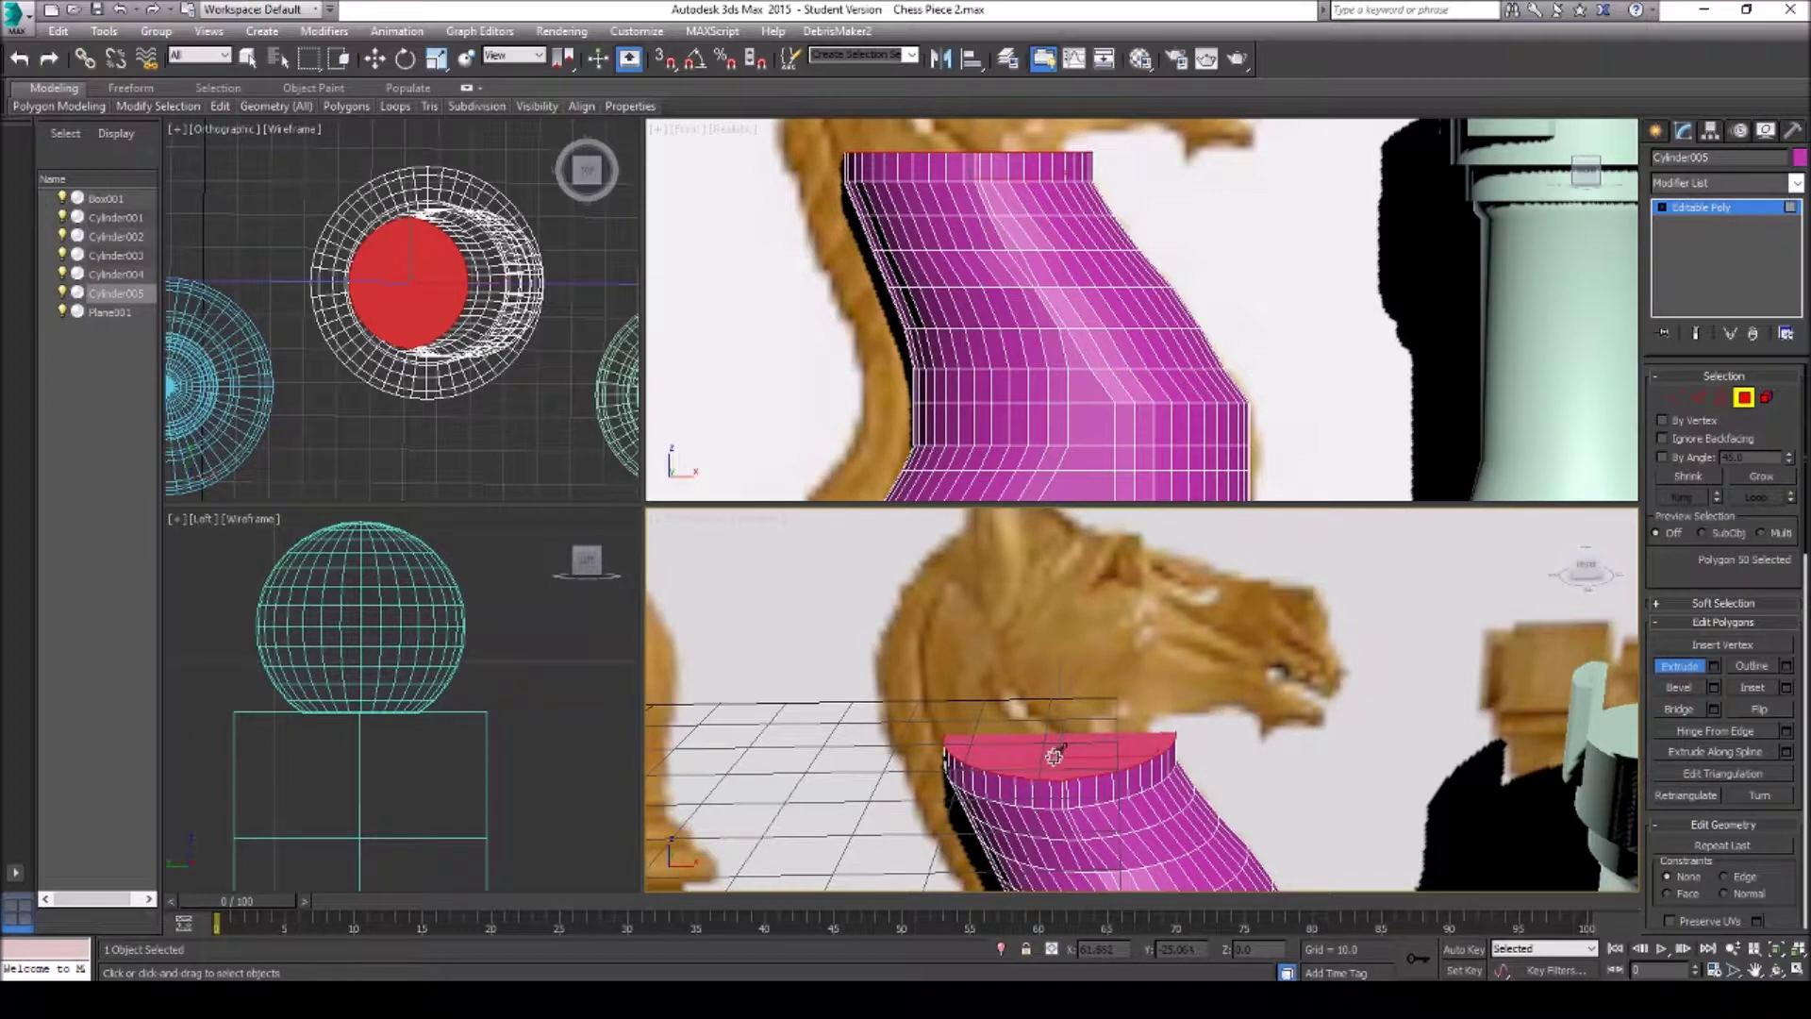
Shift the thin section's top face backward and pull its front vertices inward along the throat outline
{"action": "key", "text": "w"}
{"action": "left_click_drag", "start_coordinate": [1100, 741], "coordinate": [1105, 729]}
{"action": "left_click", "coordinate": [1678, 396]}
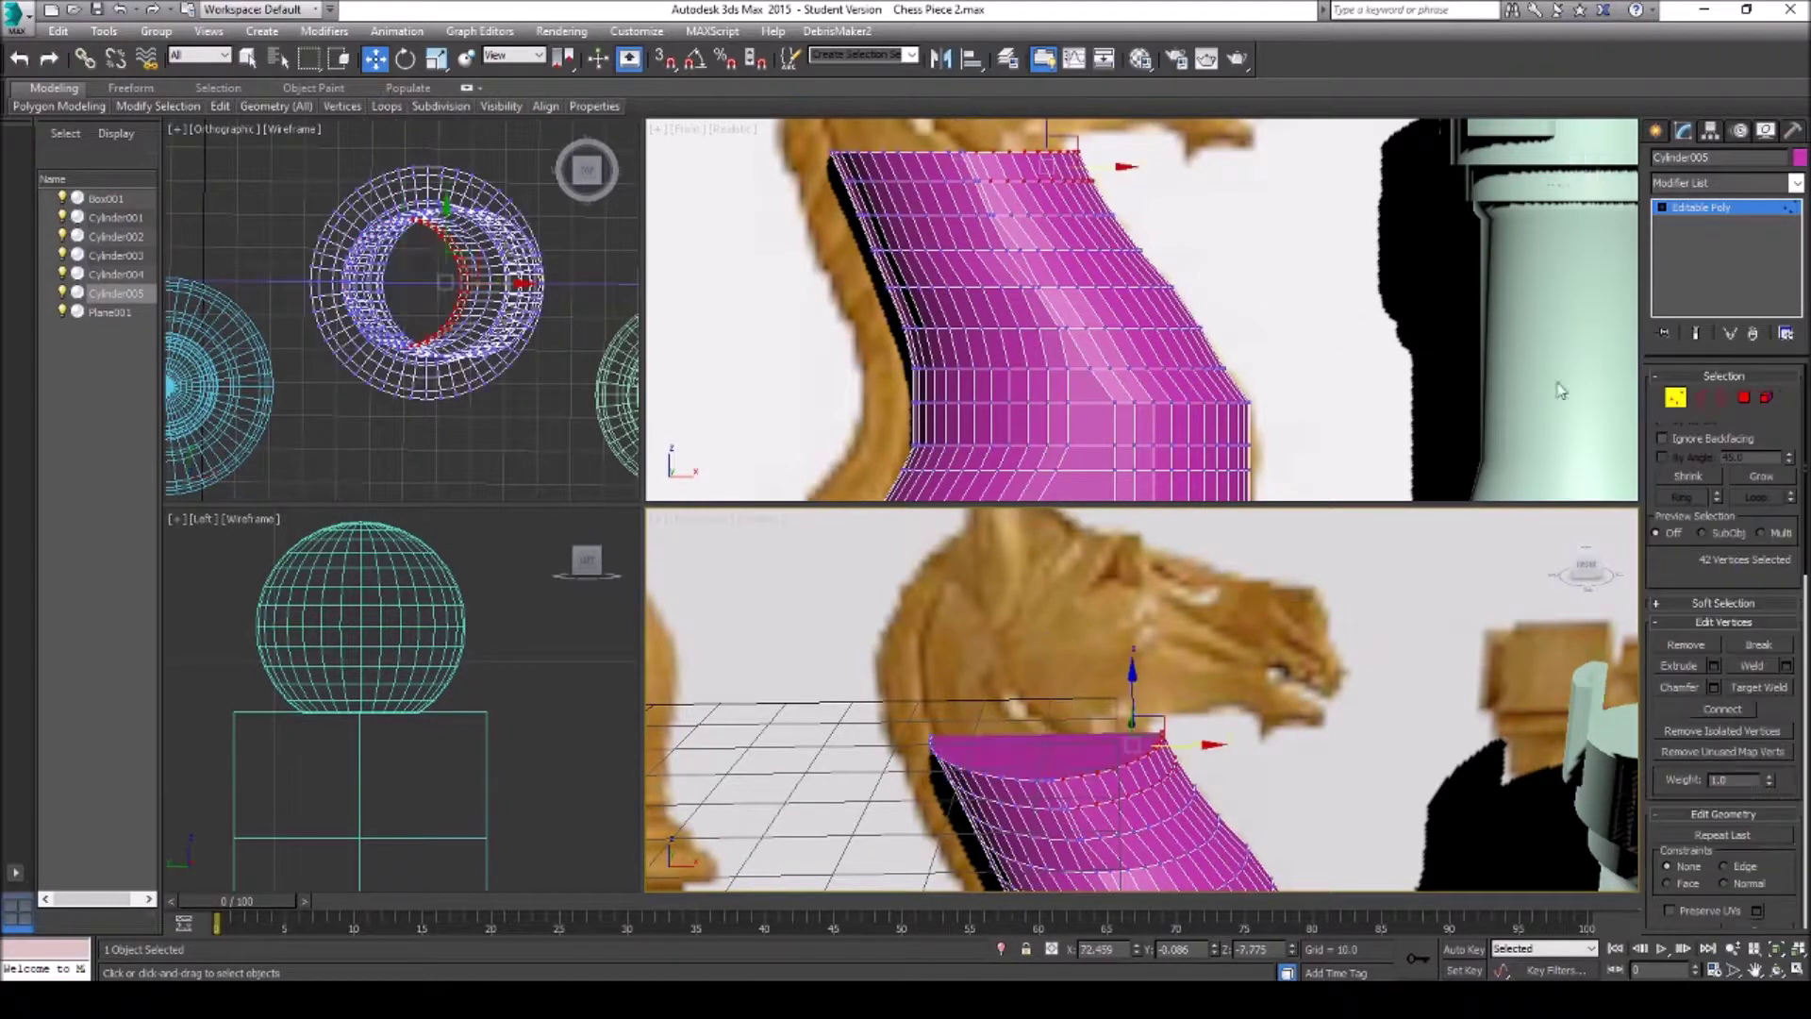
{"action": "left_click_drag", "start_coordinate": [1105, 124], "coordinate": [960, 166]}
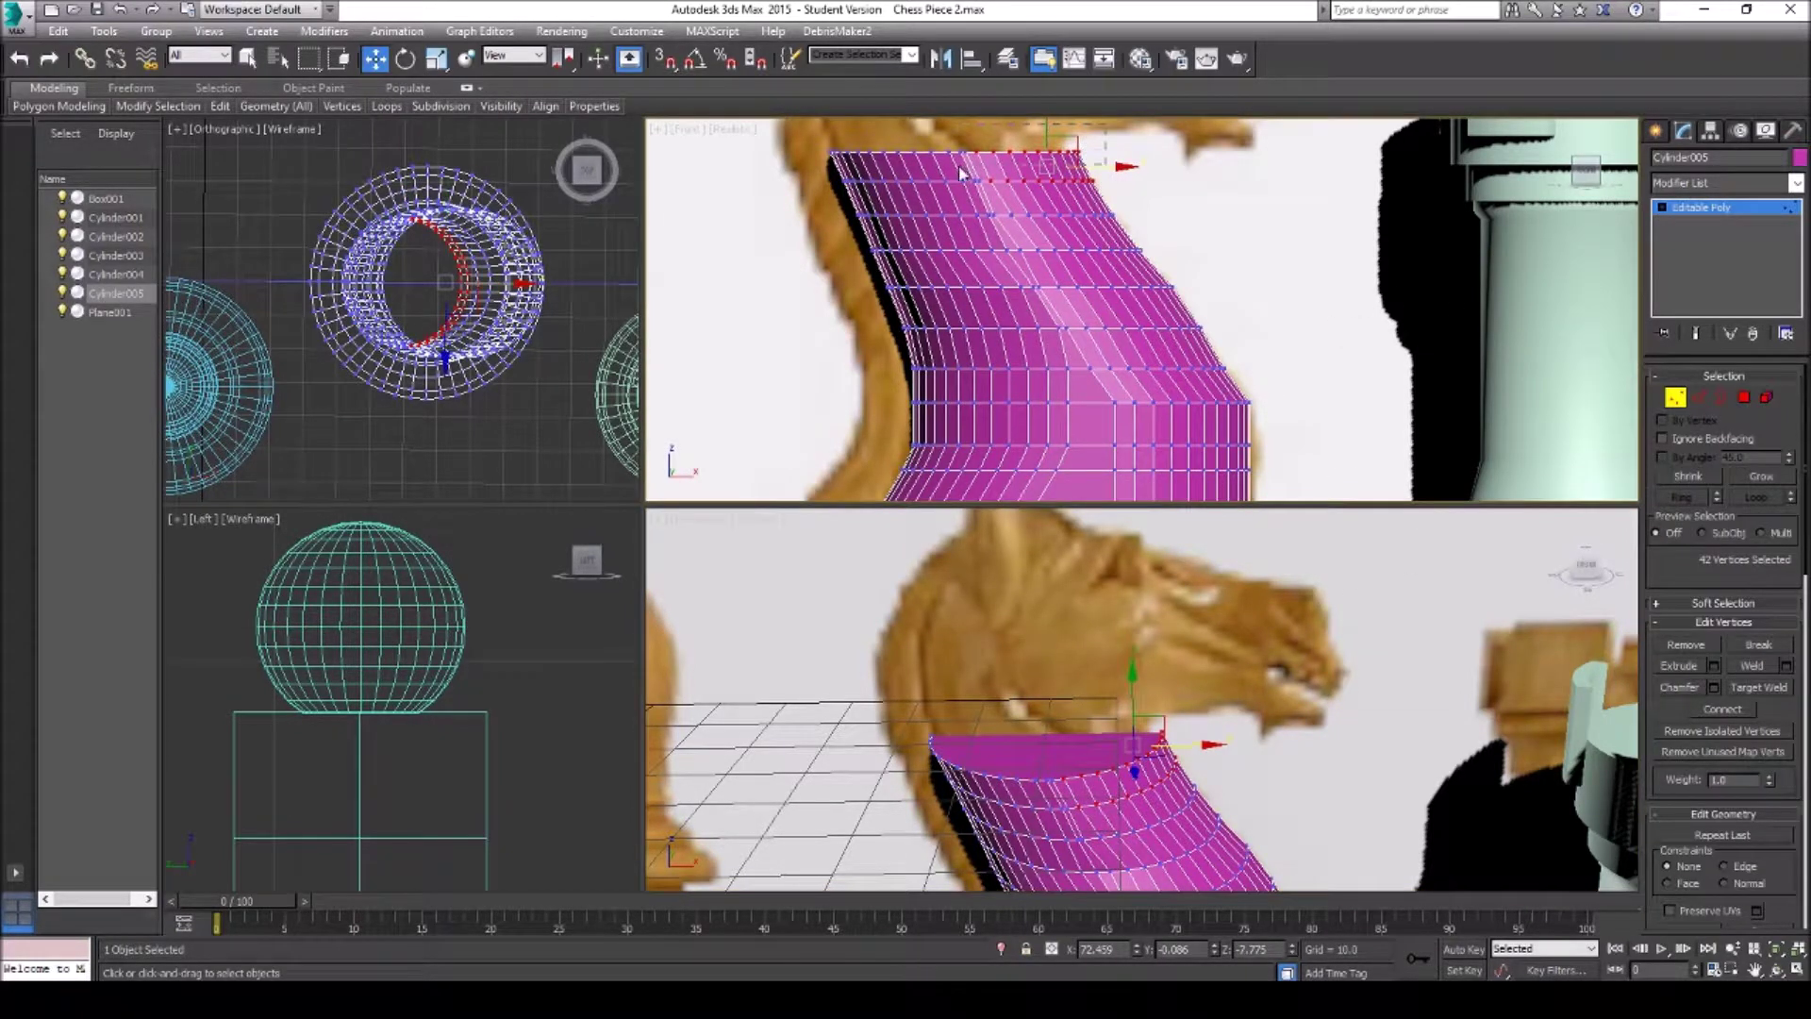
{"action": "left_click_drag", "start_coordinate": [1106, 124], "coordinate": [975, 163]}
{"action": "left_click_drag", "start_coordinate": [1106, 153], "coordinate": [1098, 155]}
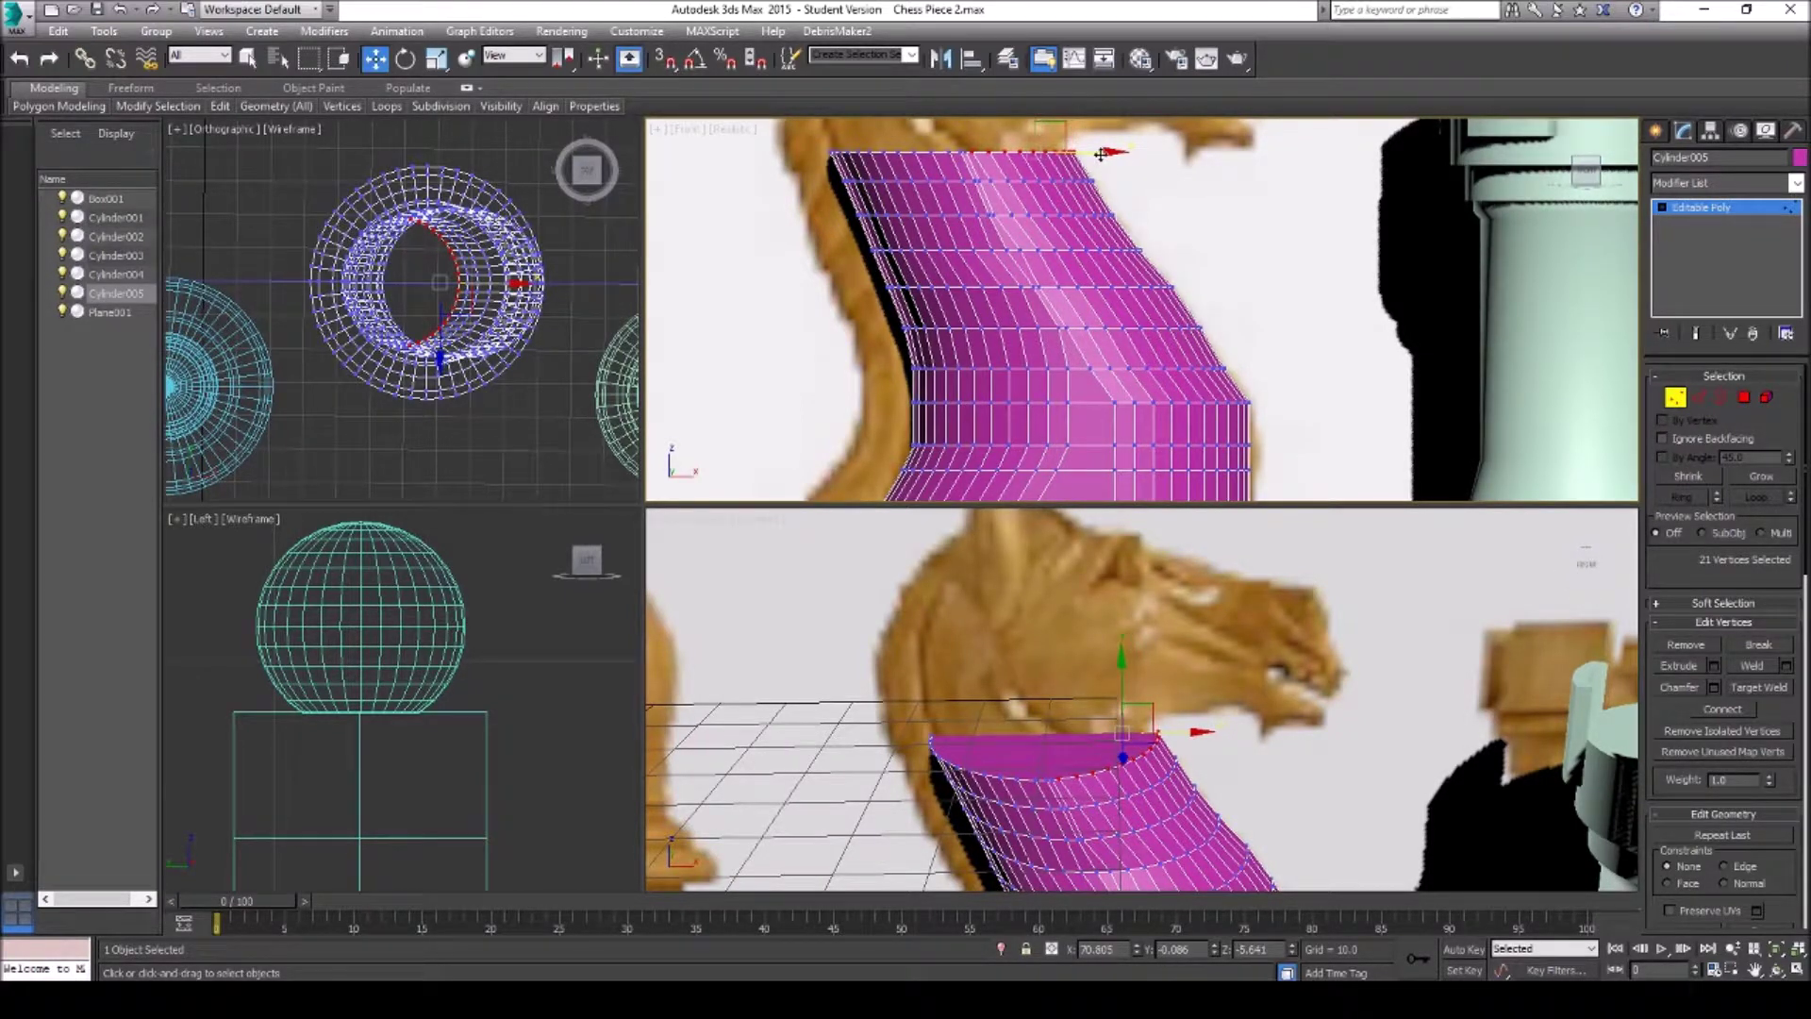
Select the whole uppermost vertex ring, scale it down in the horizontal plane, and move it slightly toward the mane
{"action": "left_click_drag", "start_coordinate": [823, 130], "coordinate": [1123, 178]}
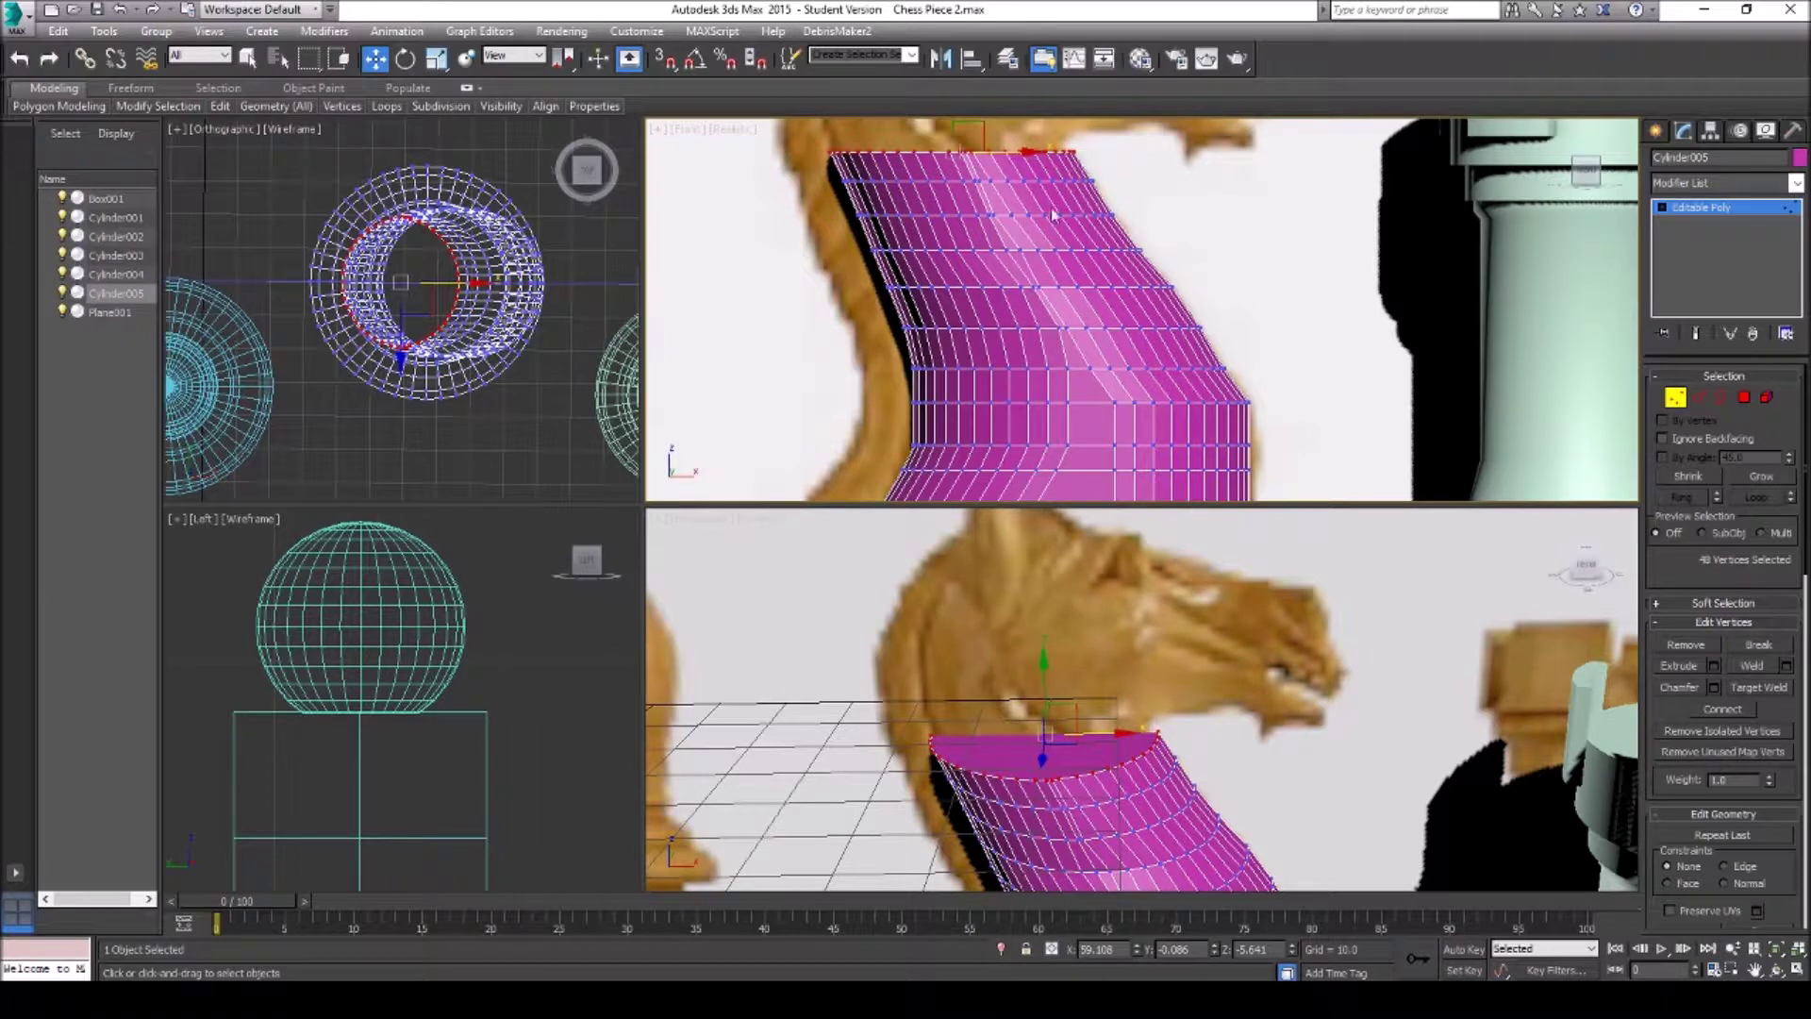
{"action": "right_click", "coordinate": [1043, 262]}
{"action": "left_click", "coordinate": [1075, 314]}
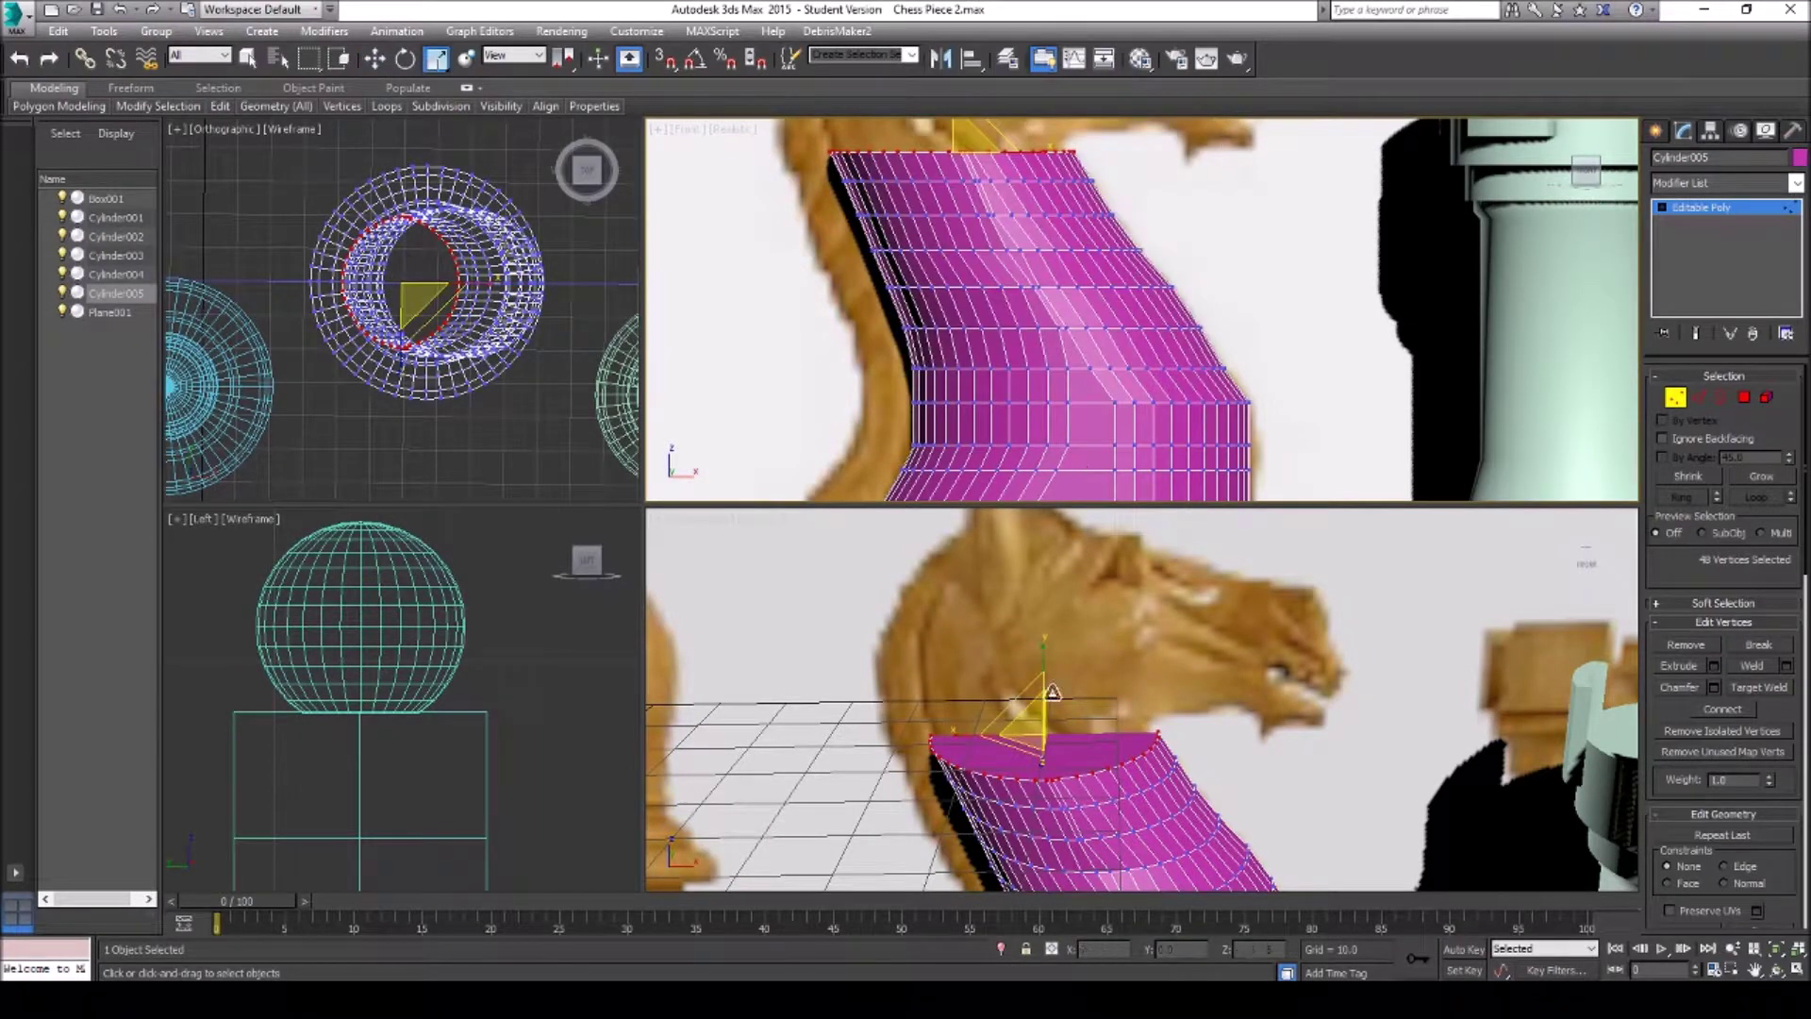
{"action": "left_click", "coordinate": [1030, 752]}
{"action": "left_click_drag", "start_coordinate": [1024, 745], "coordinate": [1025, 744]}
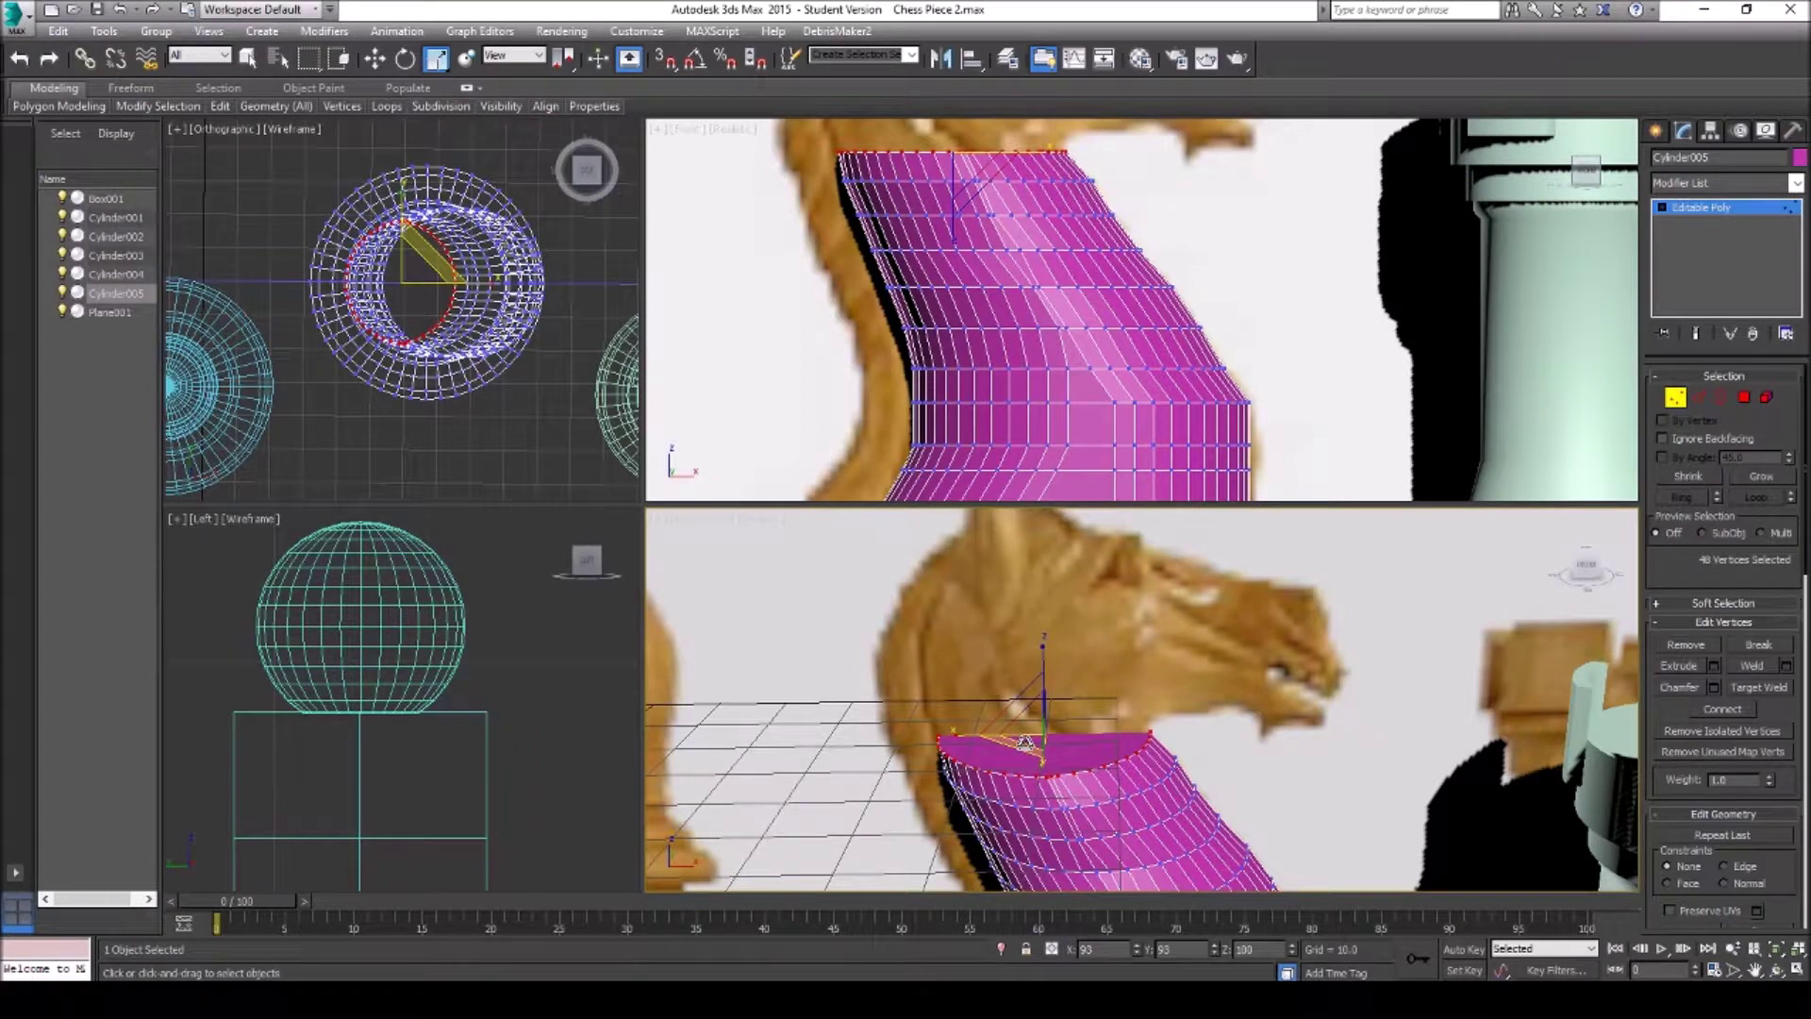
{"action": "right_click", "coordinate": [1063, 736]}
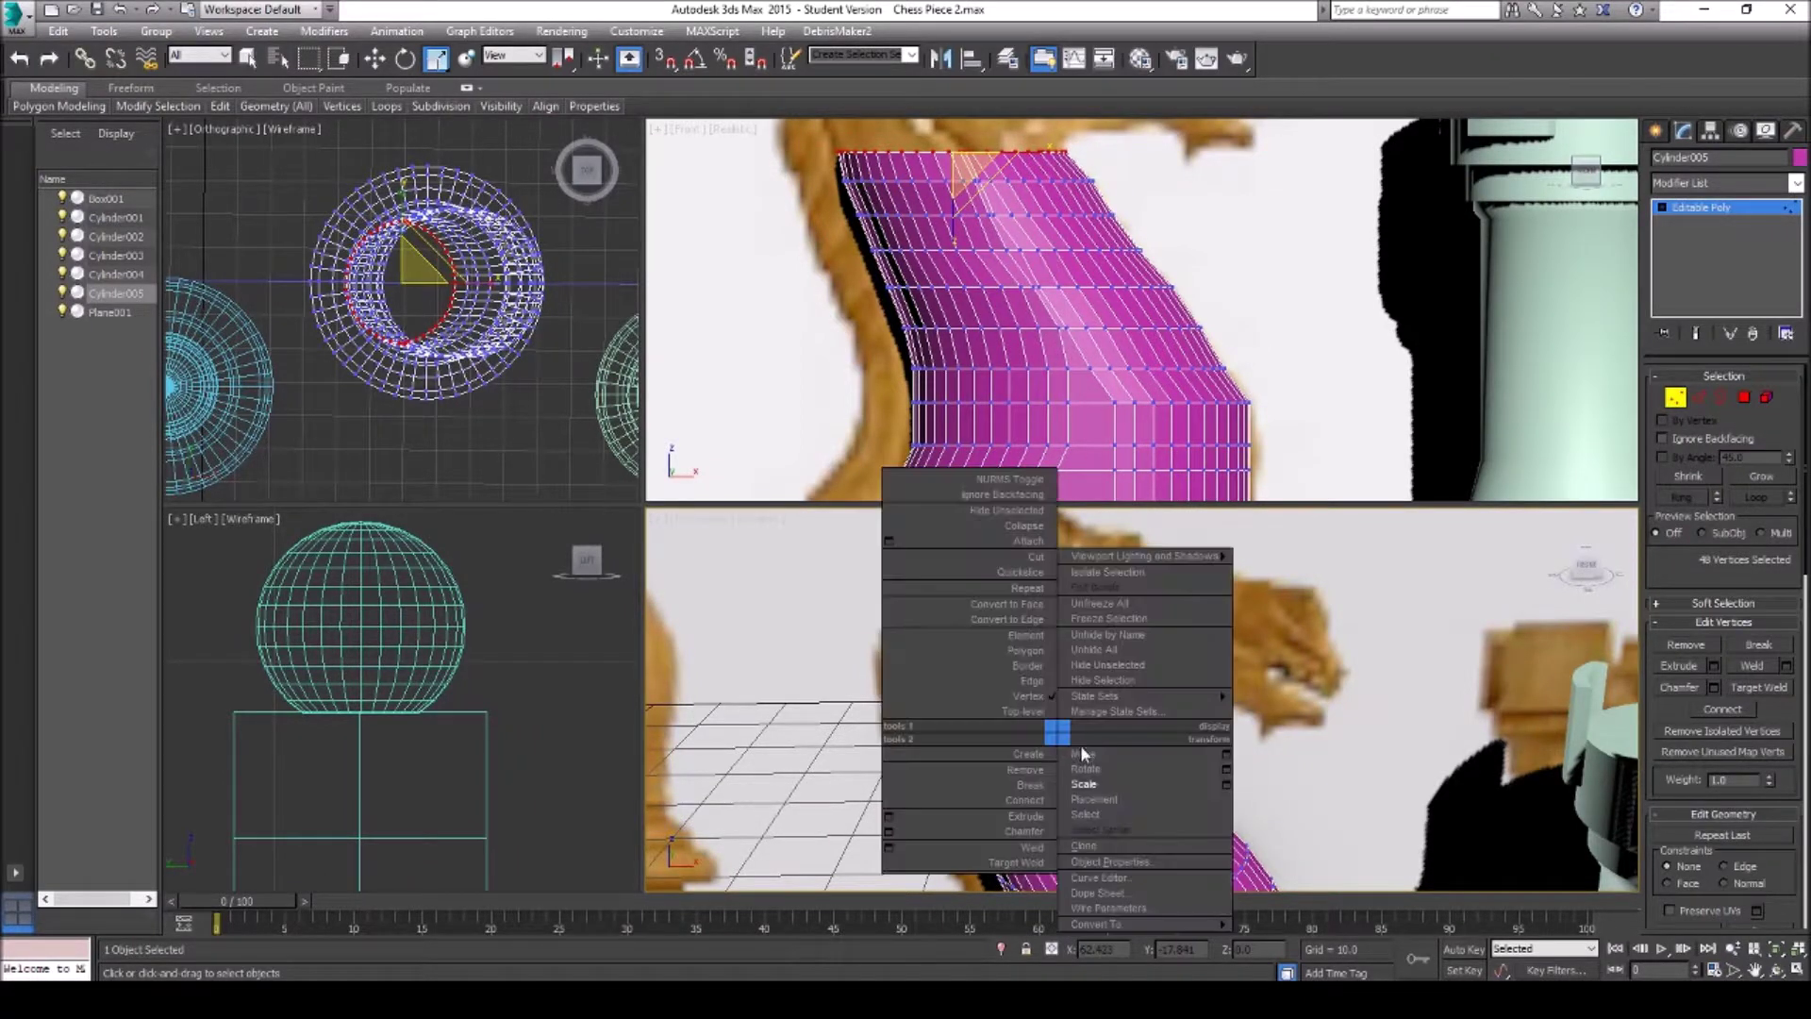
{"action": "left_click", "coordinate": [1082, 750]}
{"action": "left_click_drag", "start_coordinate": [1097, 733], "coordinate": [1093, 733]}
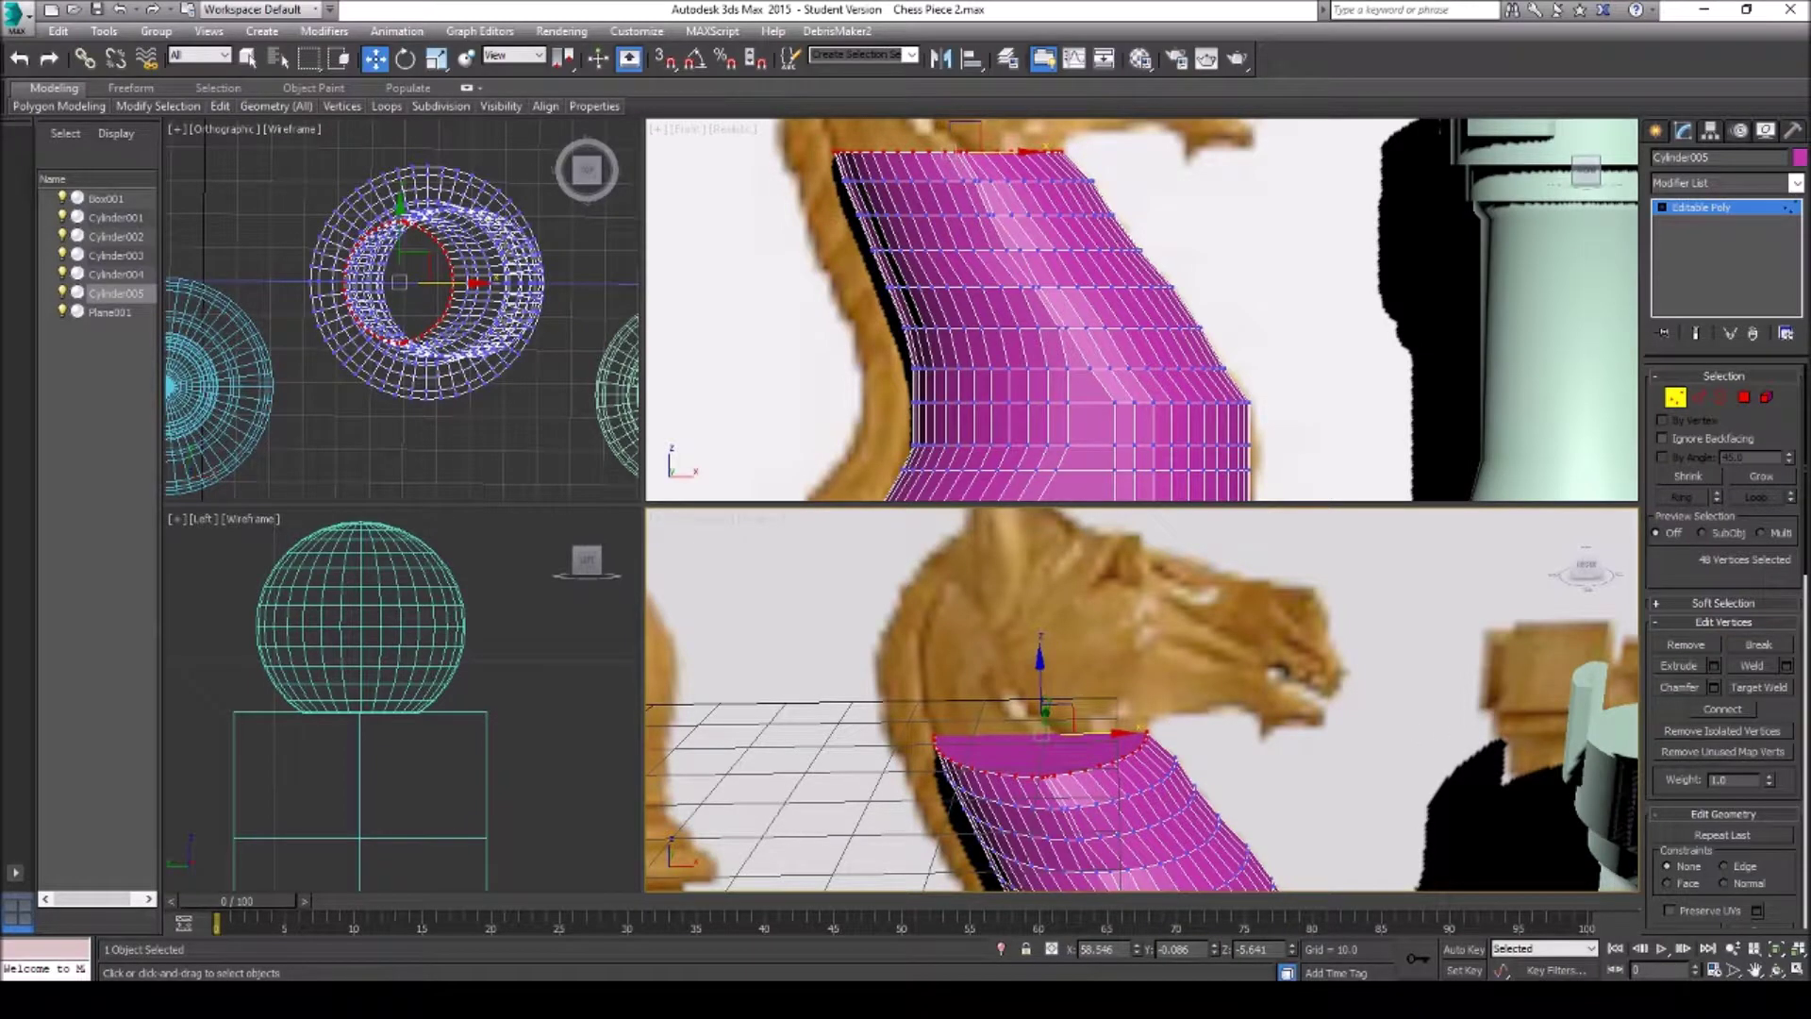
Extrude the neck's top polygon upward in several thin sections into the lower part of the horse's head
{"action": "left_click", "coordinate": [1777, 970]}
{"action": "left_click_drag", "start_coordinate": [1132, 693], "coordinate": [1156, 721]}
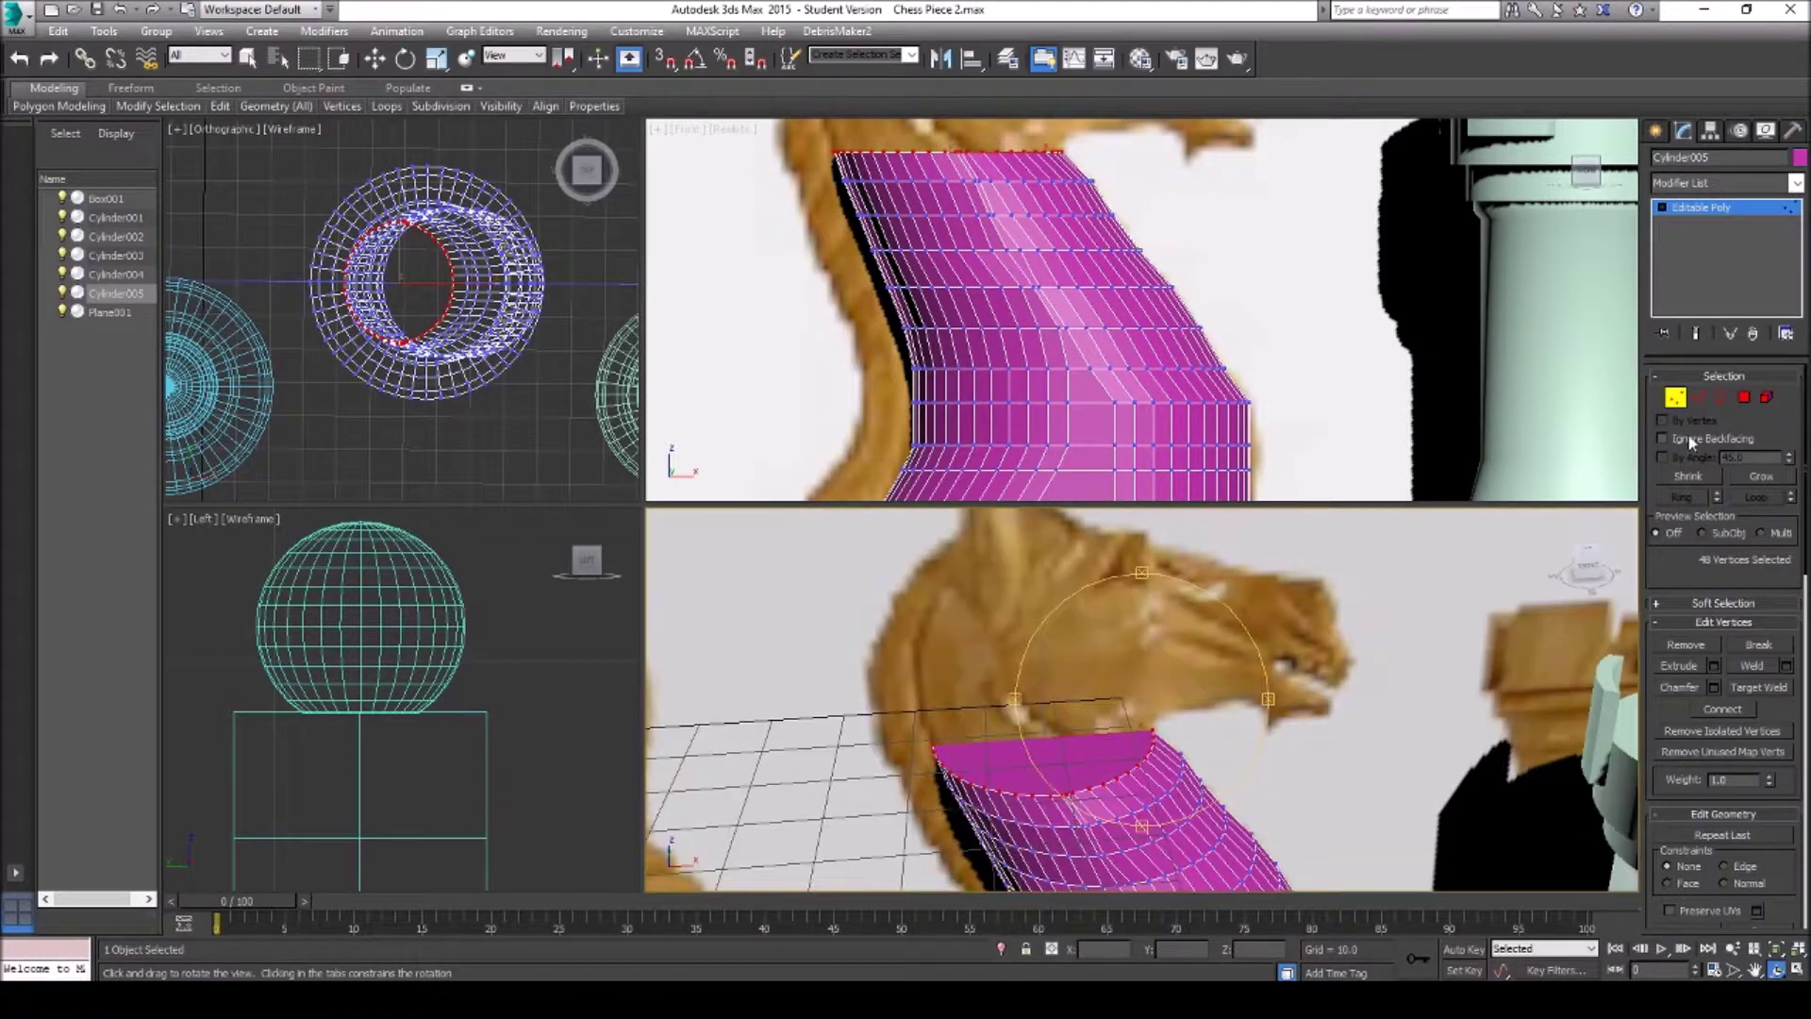
{"action": "left_click", "coordinate": [1680, 666]}
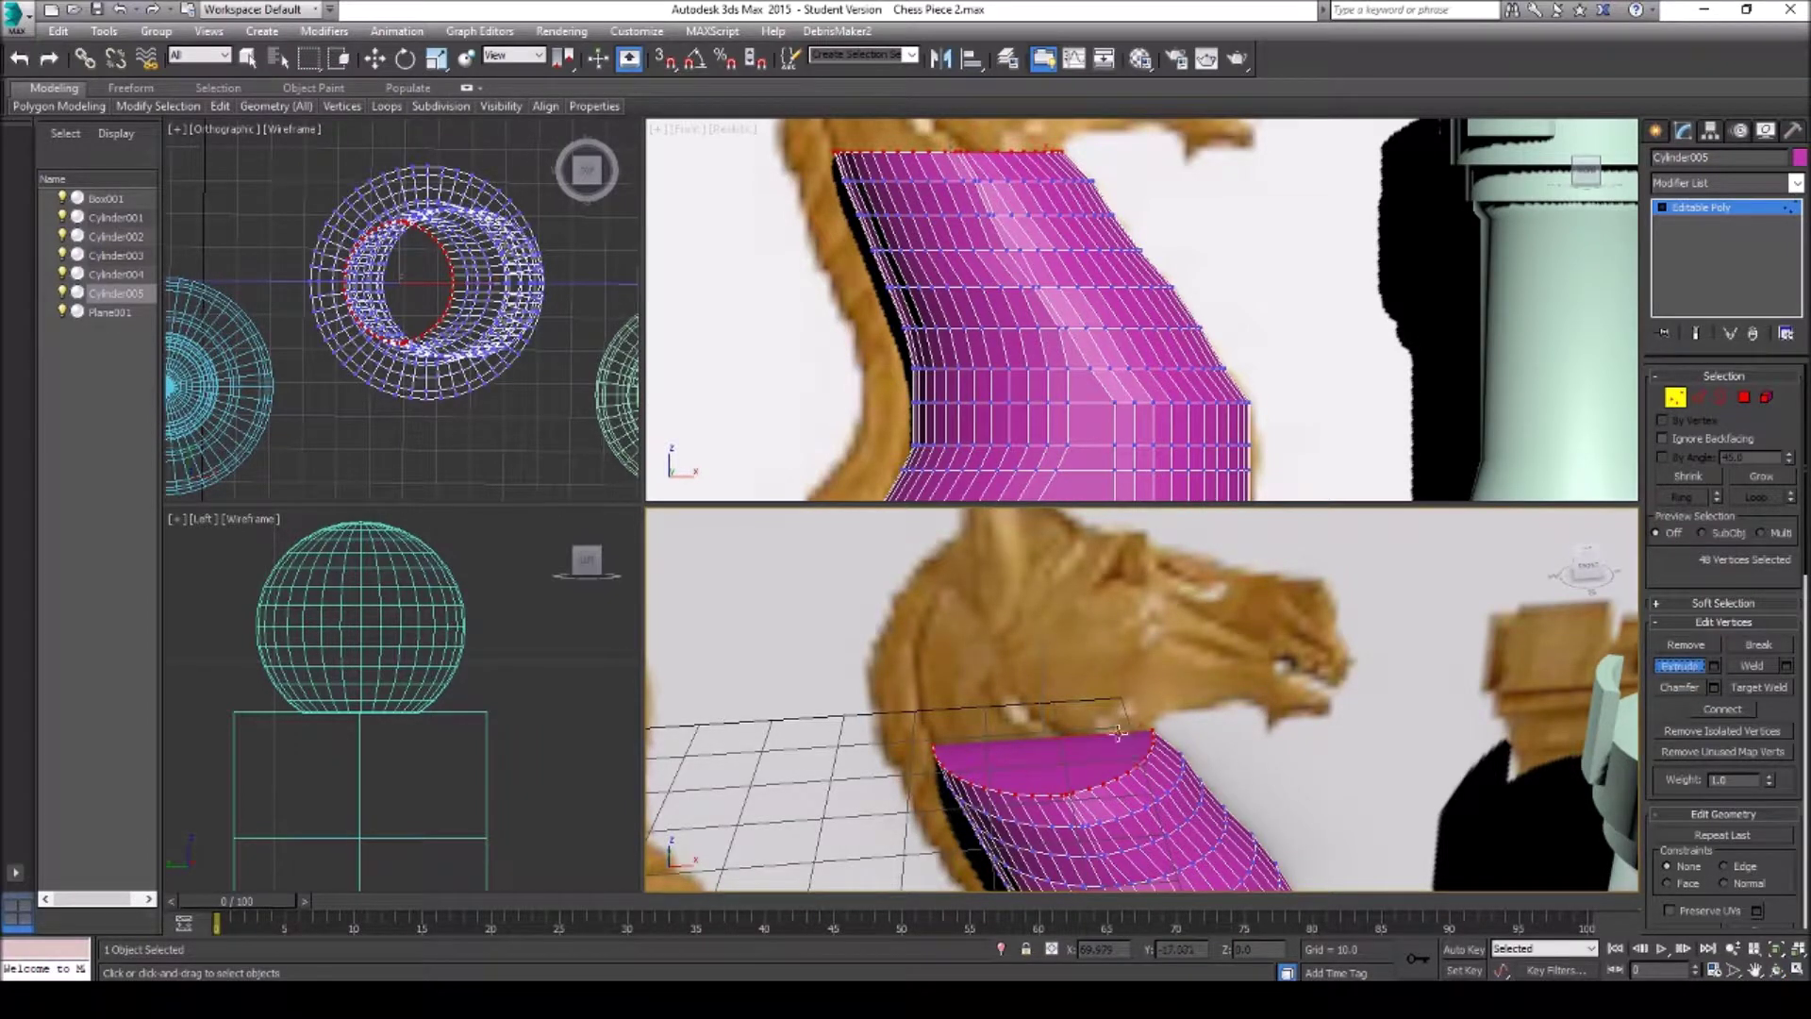
{"action": "left_click", "coordinate": [1744, 397], "text": "ctrl"}
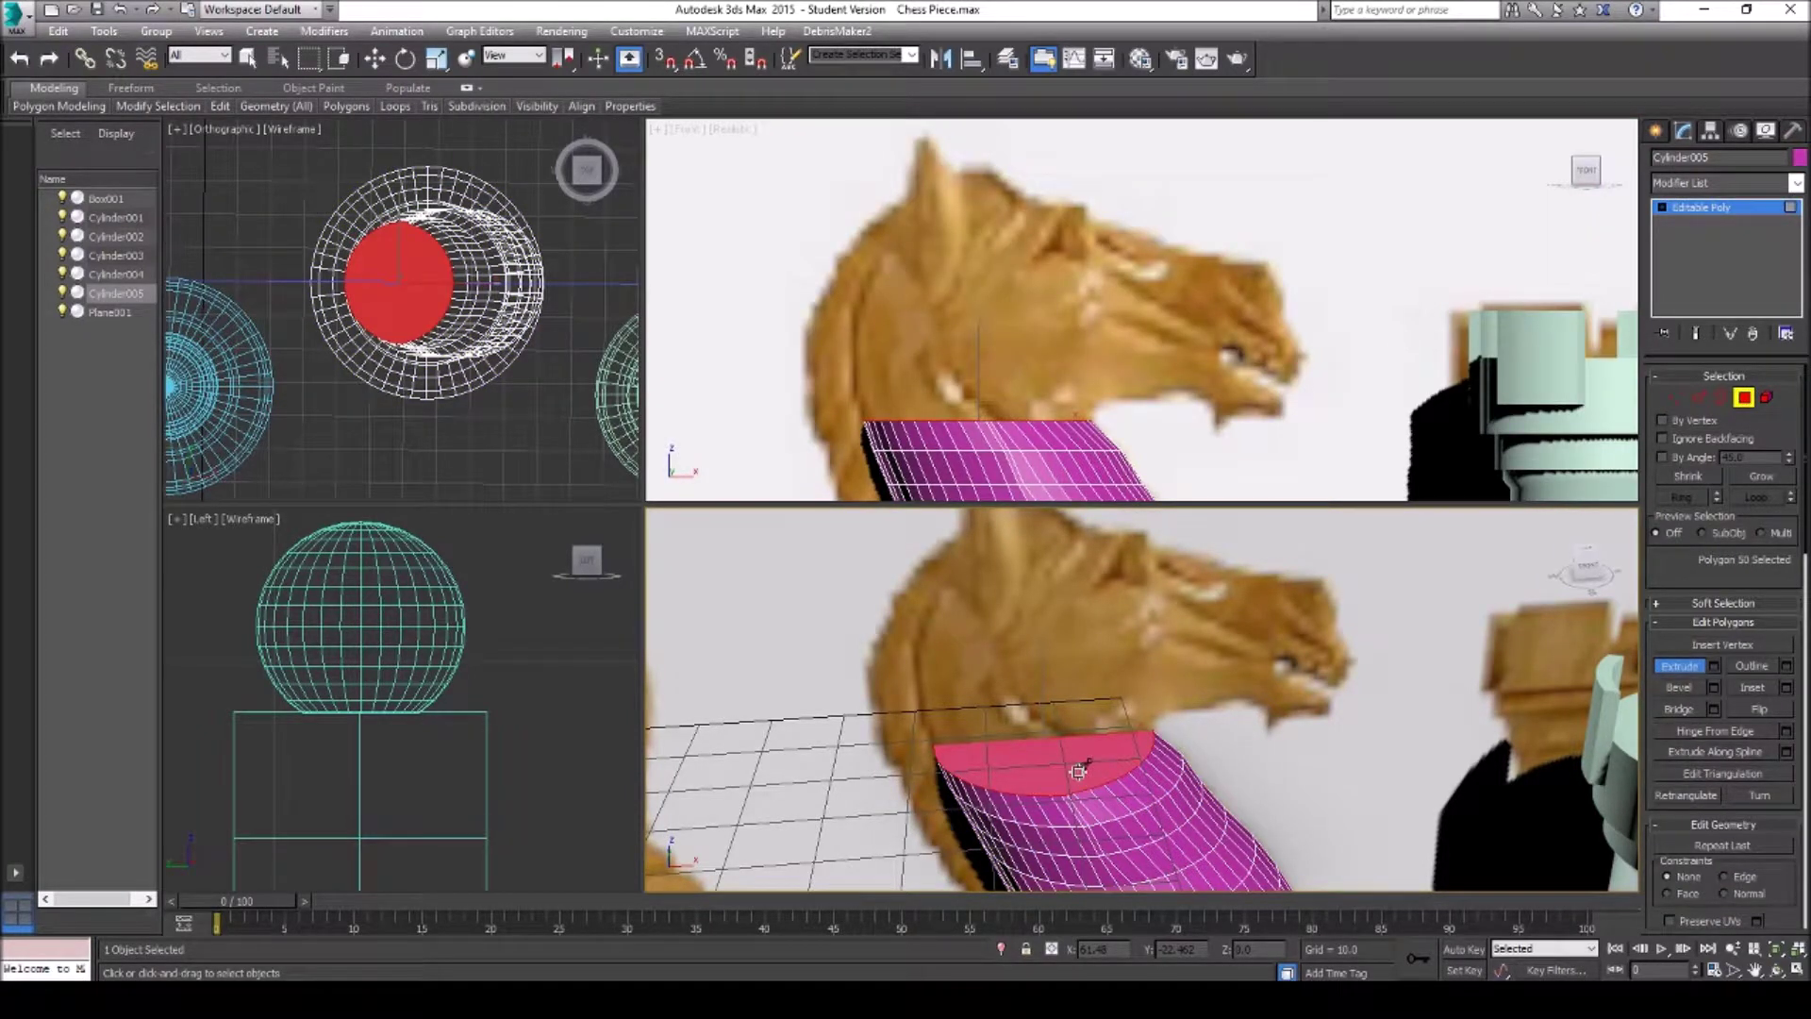
{"action": "left_click_drag", "start_coordinate": [1079, 771], "coordinate": [1080, 755]}
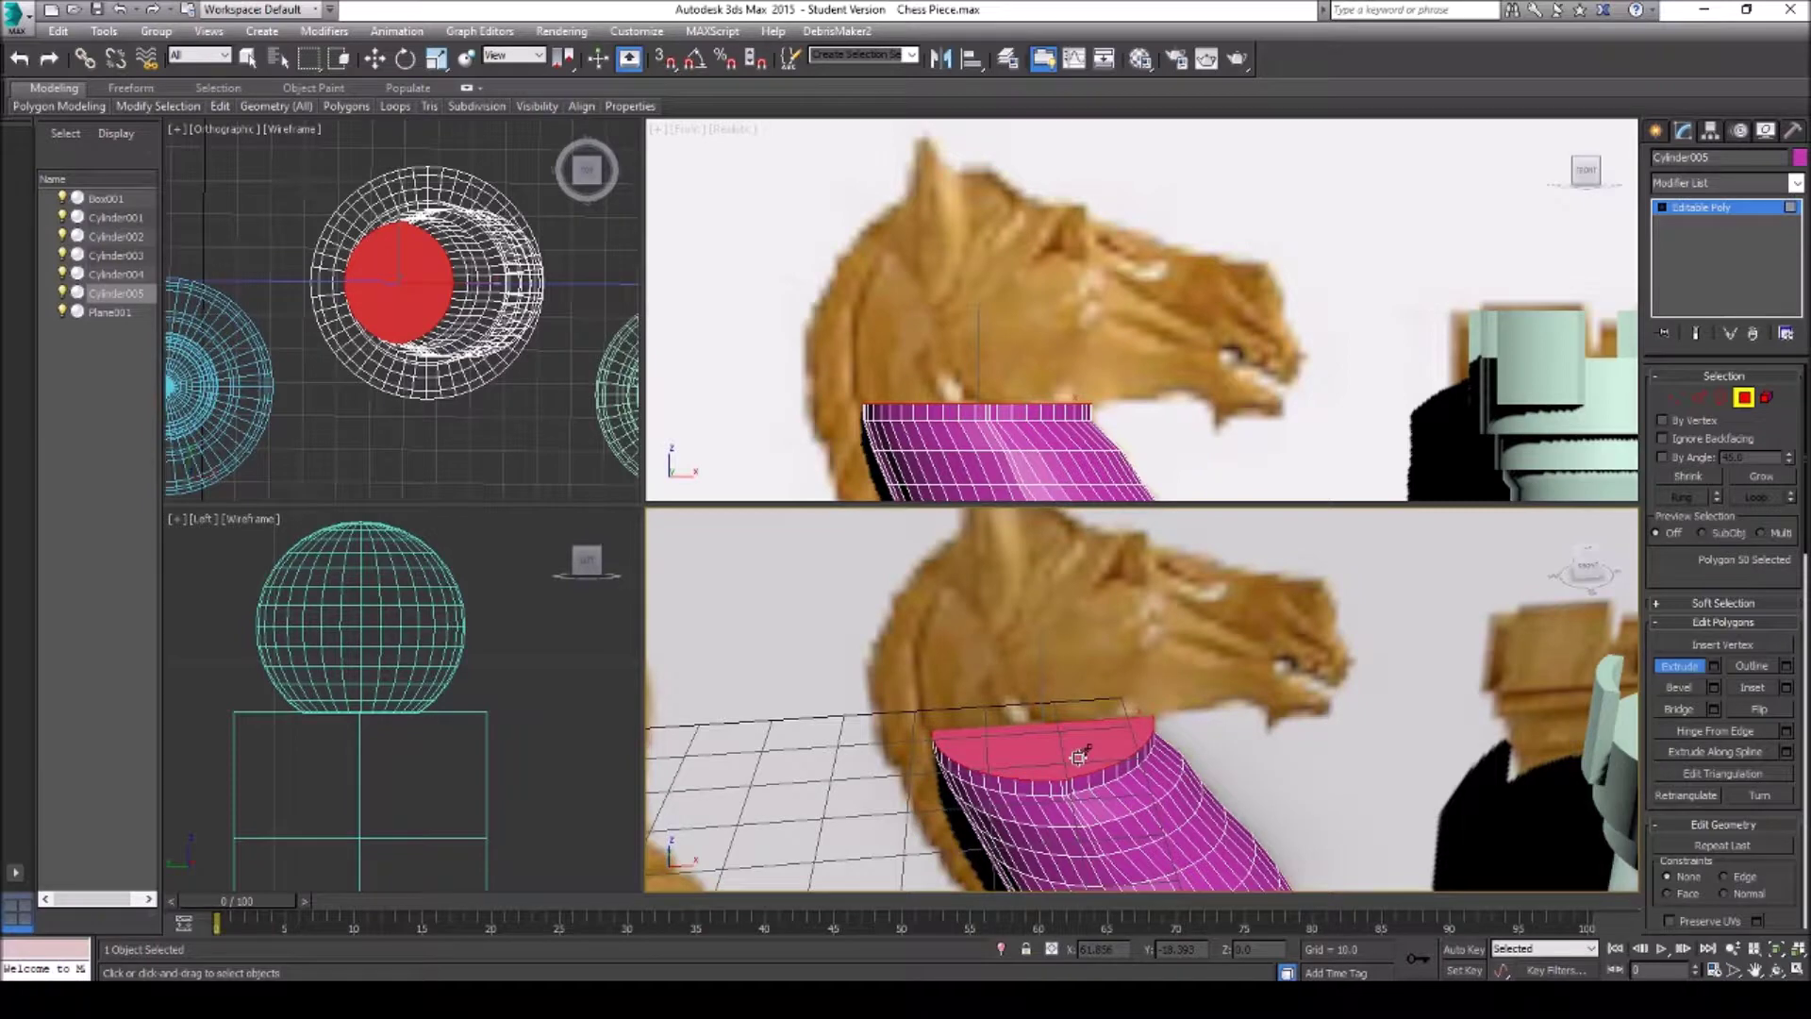
{"action": "left_click_drag", "start_coordinate": [1078, 757], "coordinate": [1082, 748]}
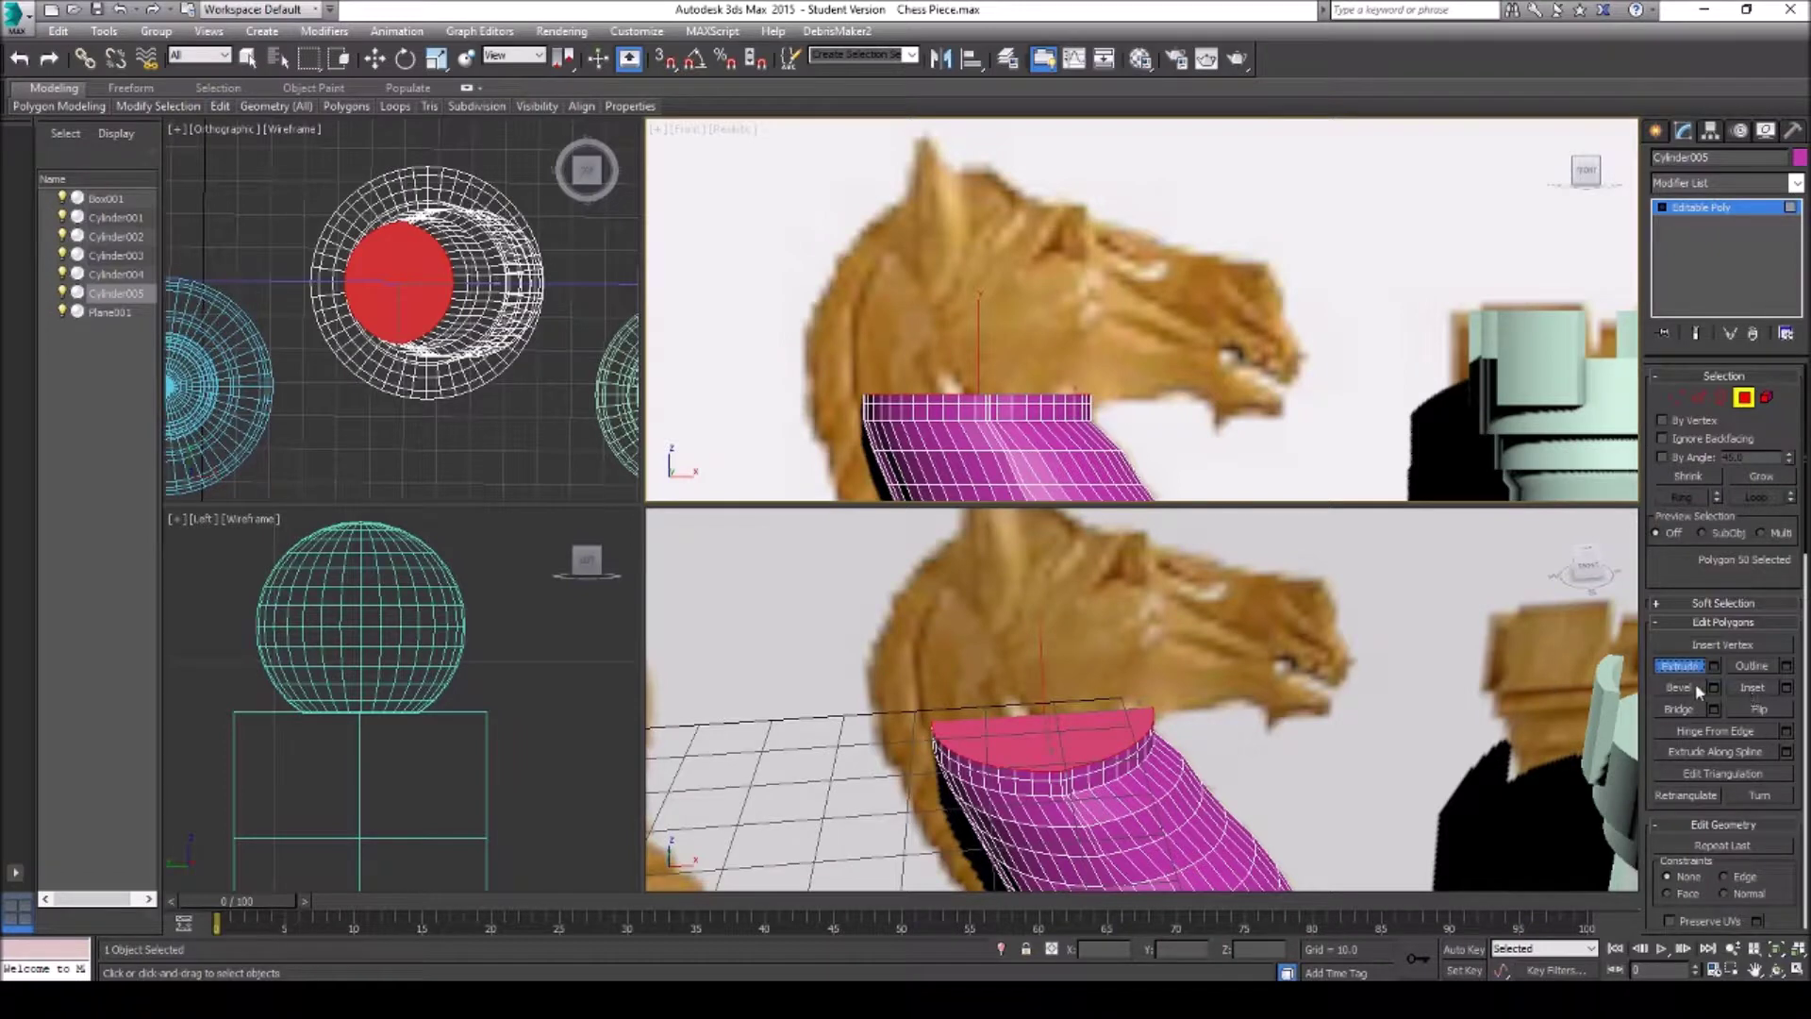
{"action": "left_click_drag", "start_coordinate": [1078, 738], "coordinate": [1076, 713]}
{"action": "key", "text": "w"}
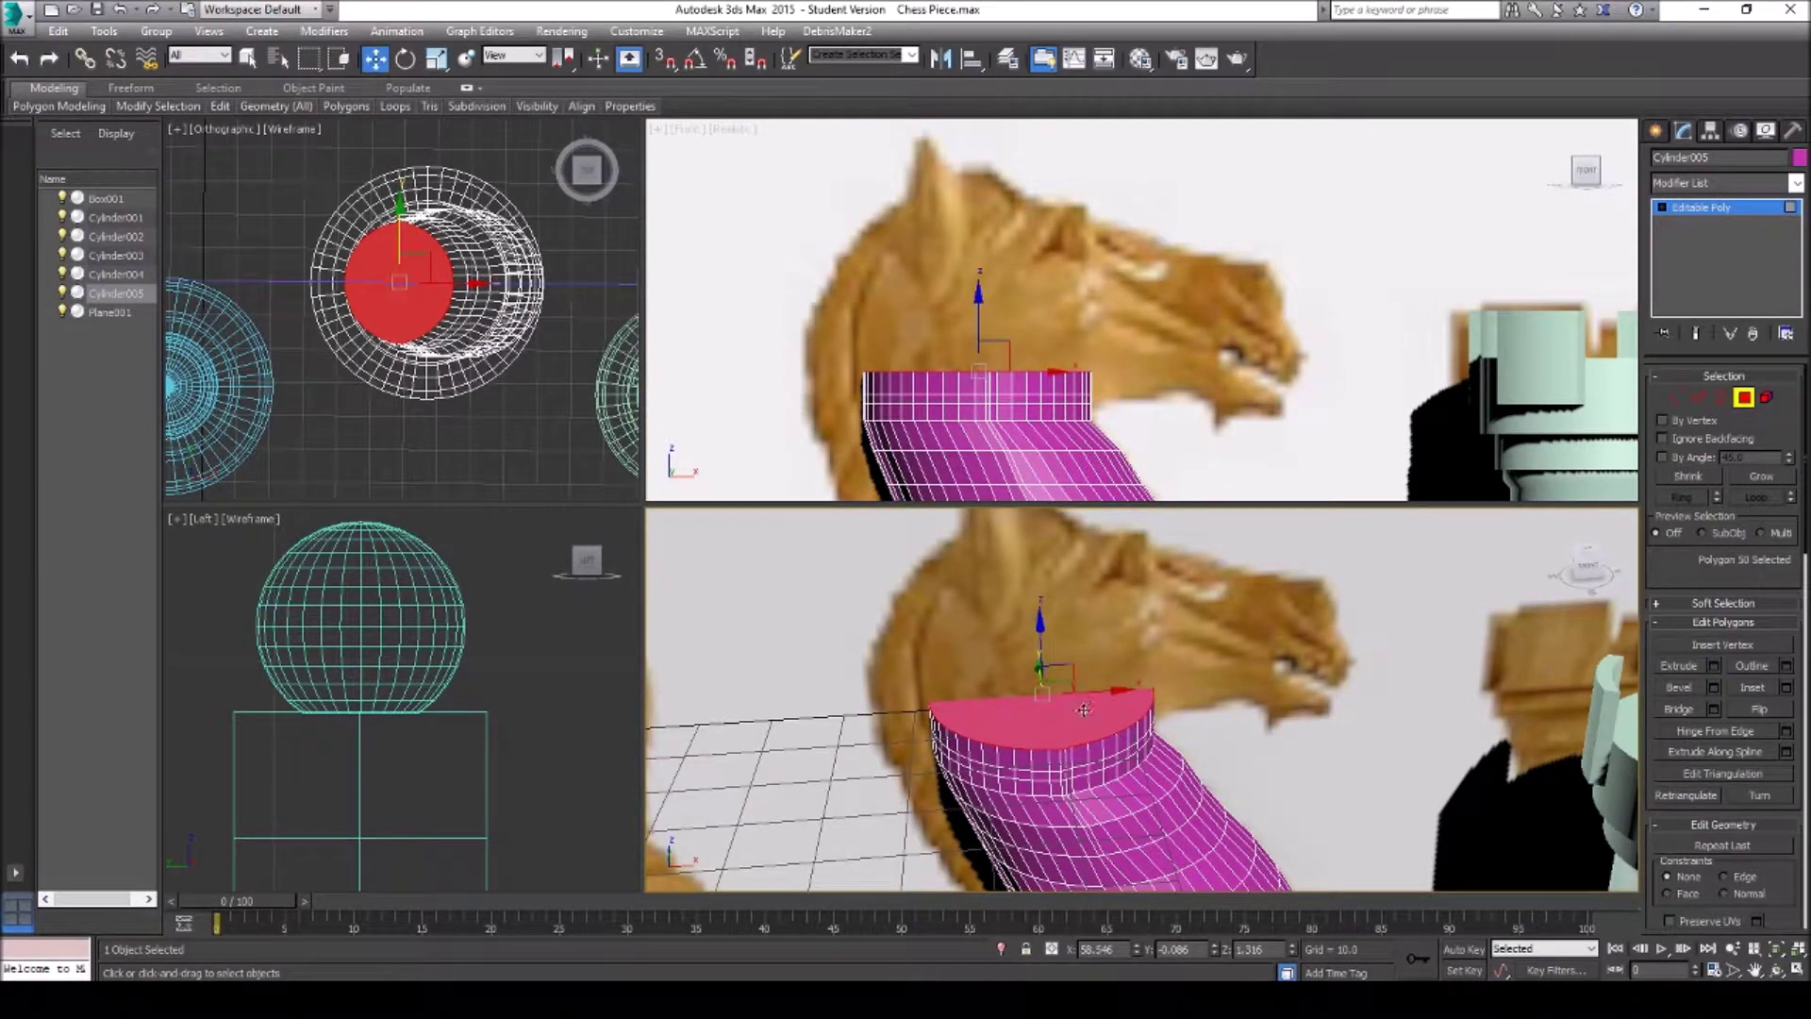
Rotate the top face so that it slopes down from the mane toward the throat
{"action": "right_click", "coordinate": [1081, 706]}
{"action": "left_click", "coordinate": [1110, 742]}
{"action": "left_click_drag", "start_coordinate": [1087, 643], "coordinate": [1067, 642]}
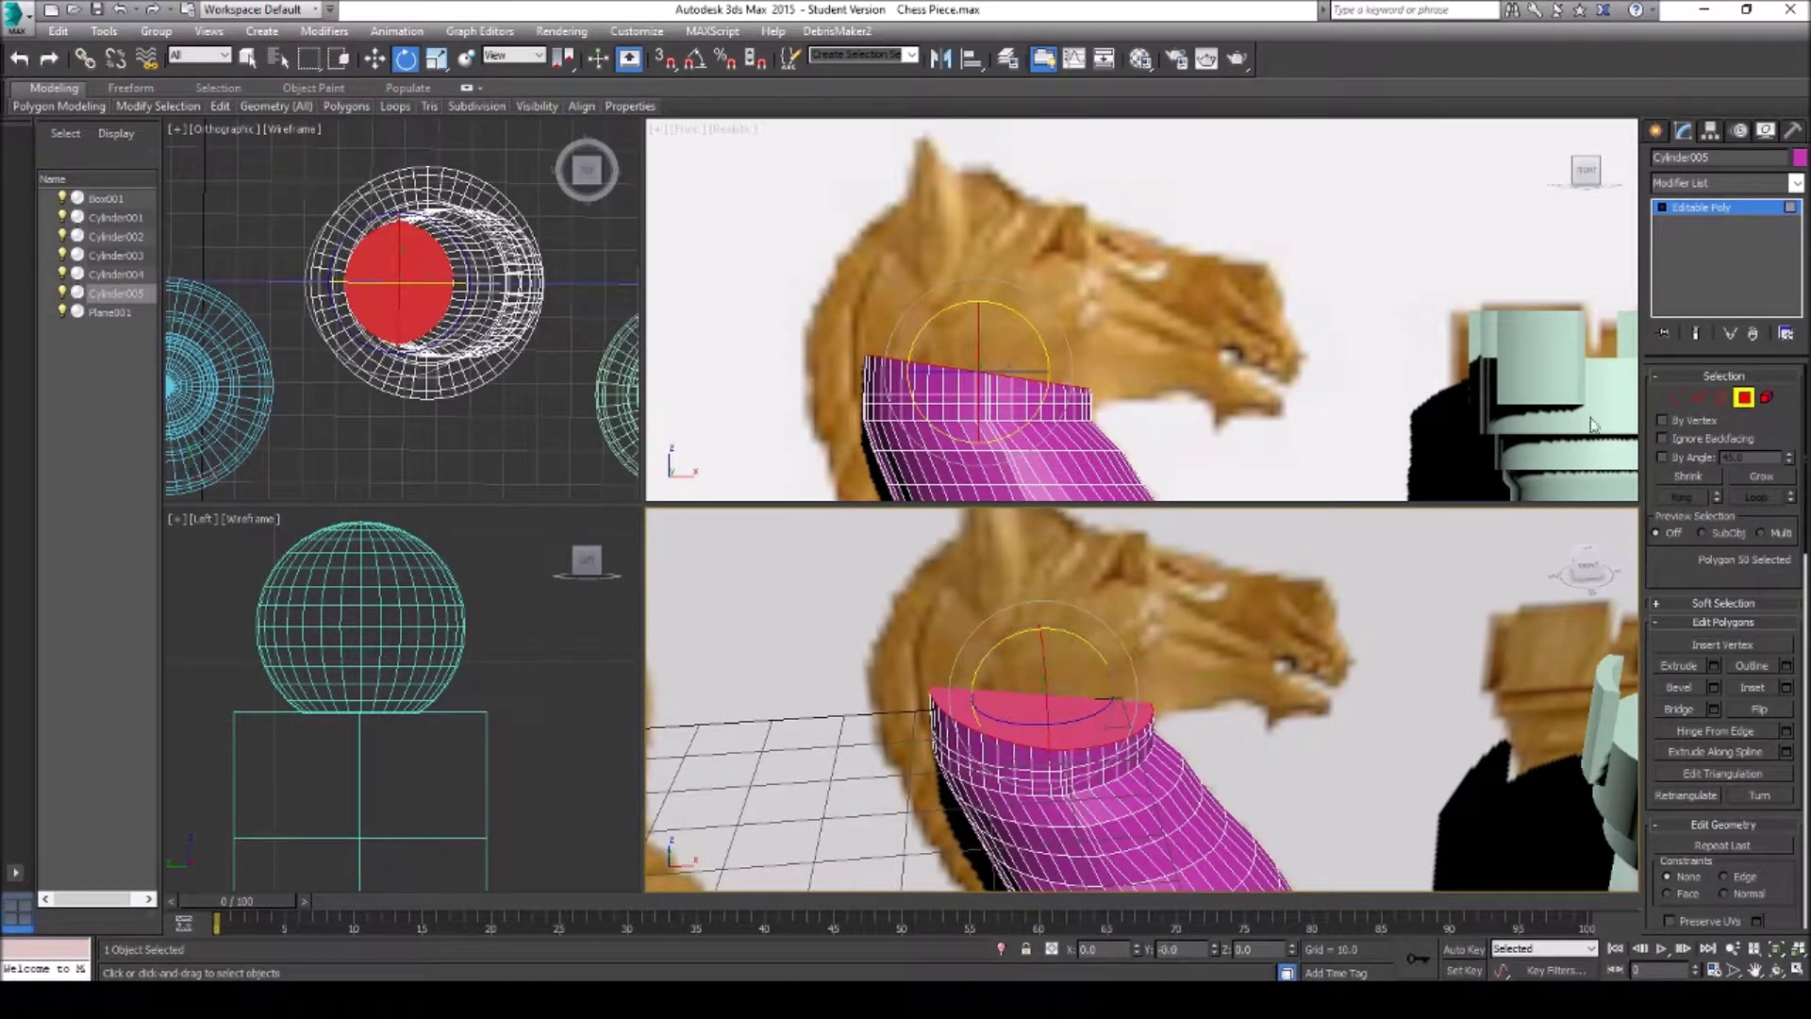
Shift the rear vertices of the upper rings back toward the mane and adjust the top ring's front vertices at the throat
{"action": "left_click", "coordinate": [1675, 399]}
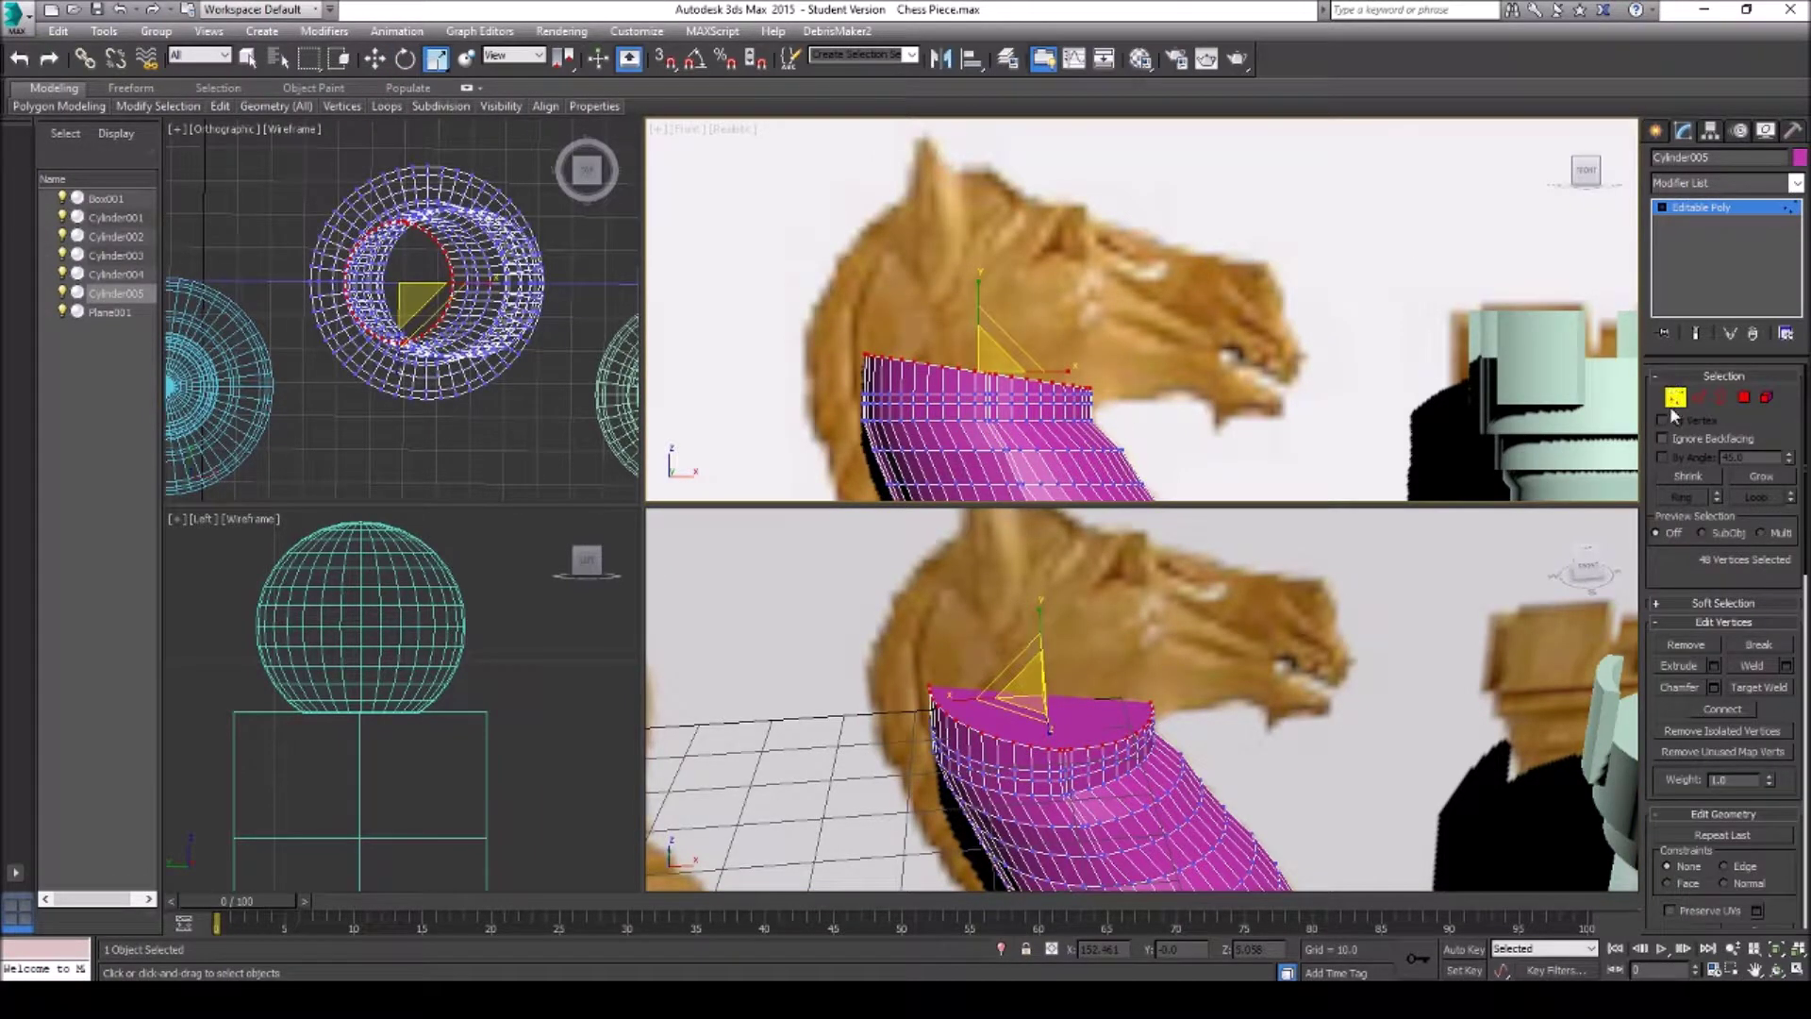
{"action": "right_click", "coordinate": [971, 332]}
{"action": "left_click", "coordinate": [995, 349]}
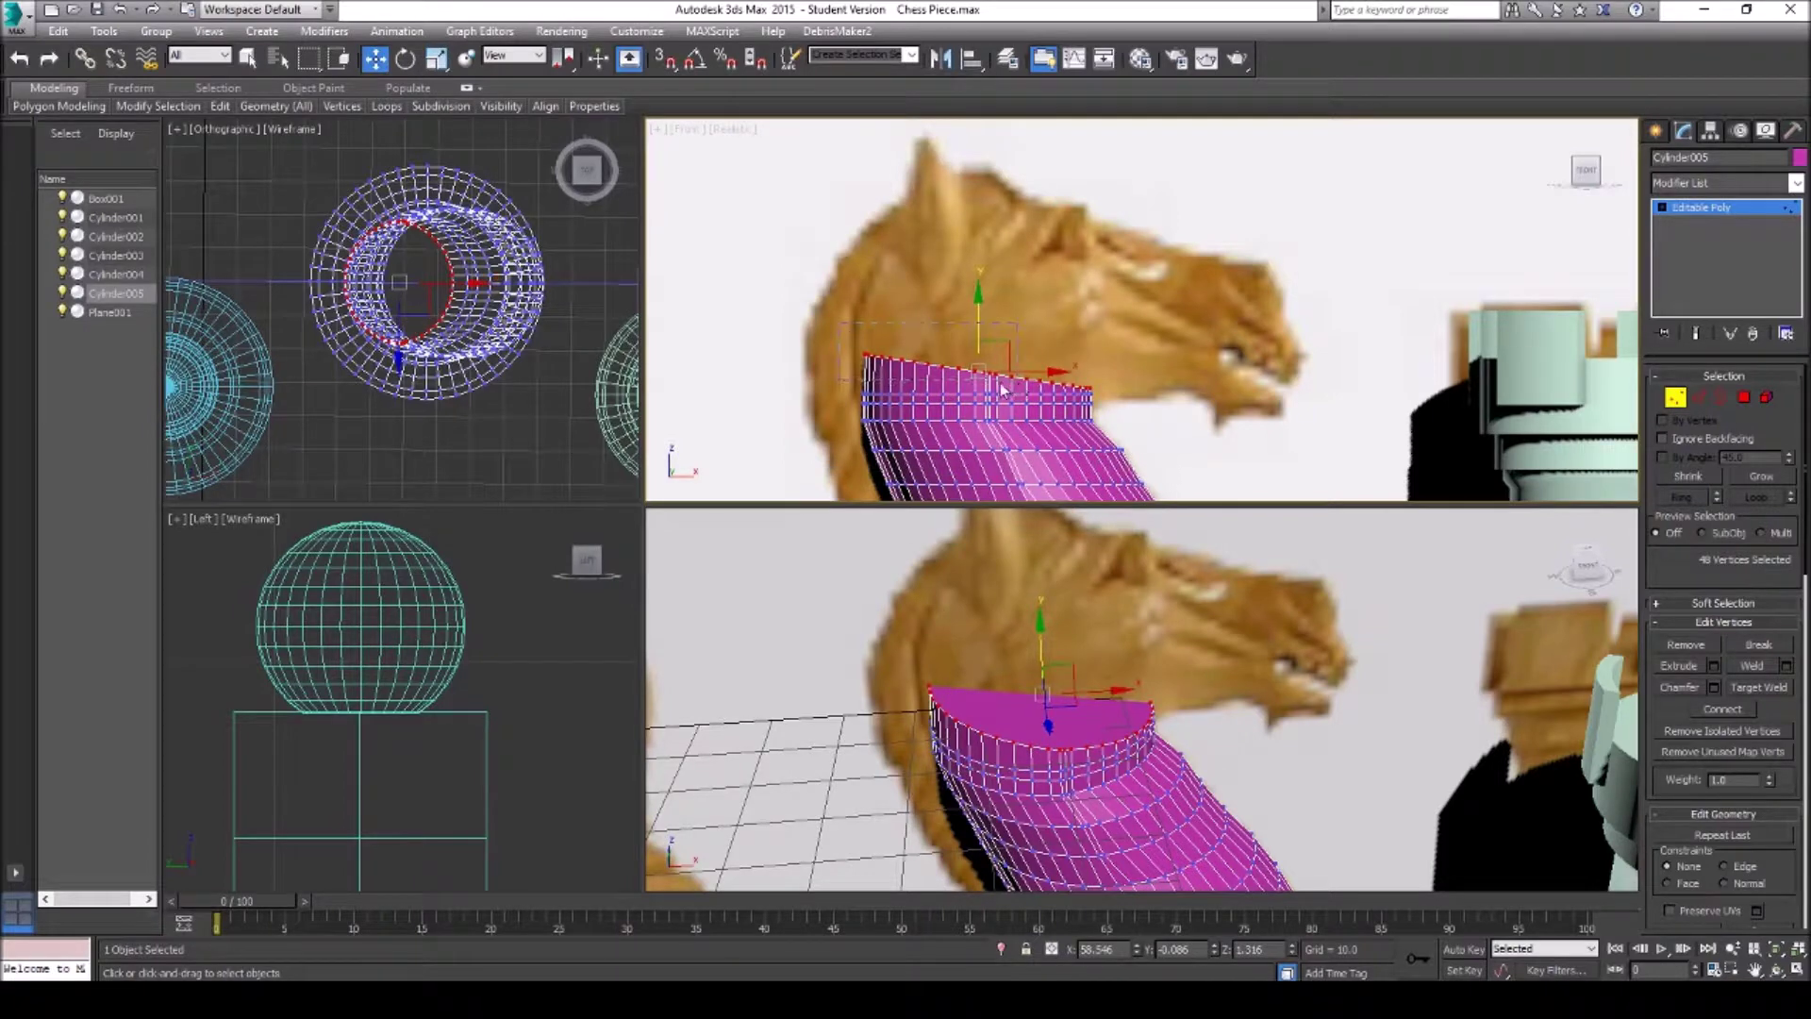
{"action": "left_click_drag", "start_coordinate": [991, 386], "coordinate": [991, 386]}
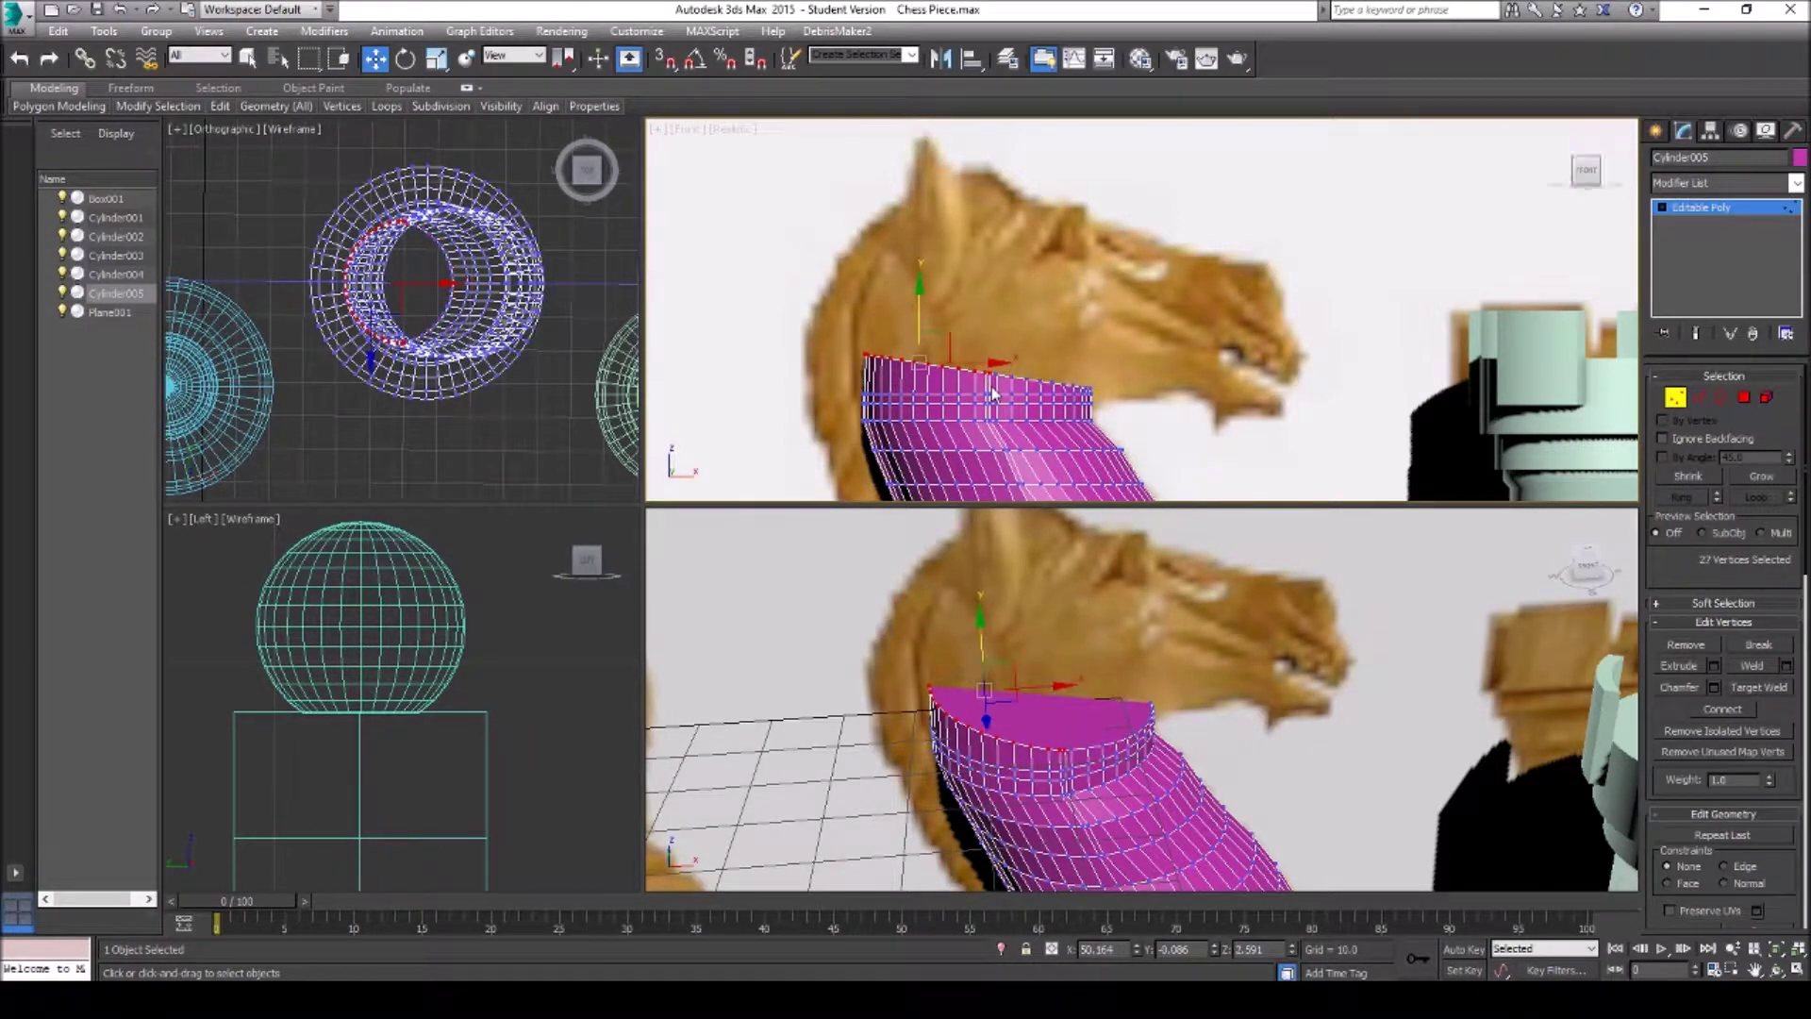
{"action": "left_click_drag", "start_coordinate": [828, 307], "coordinate": [973, 363]}
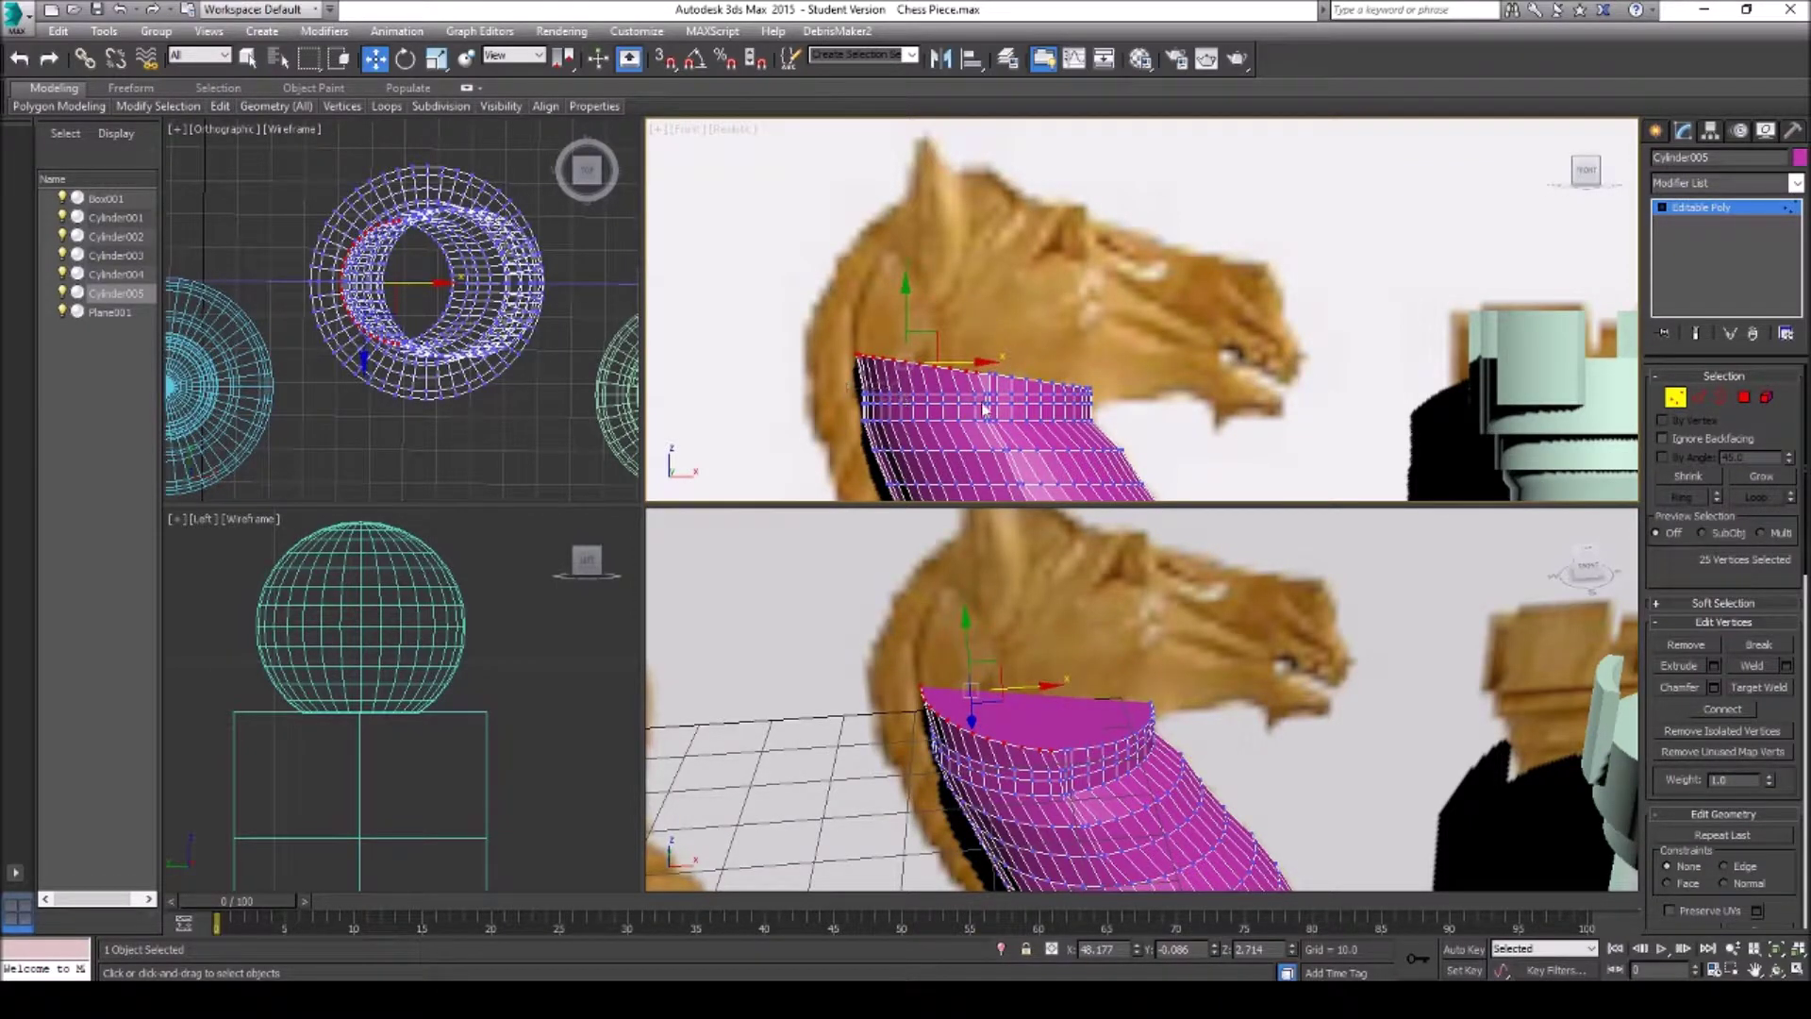
{"action": "left_click_drag", "start_coordinate": [989, 403], "coordinate": [987, 394]}
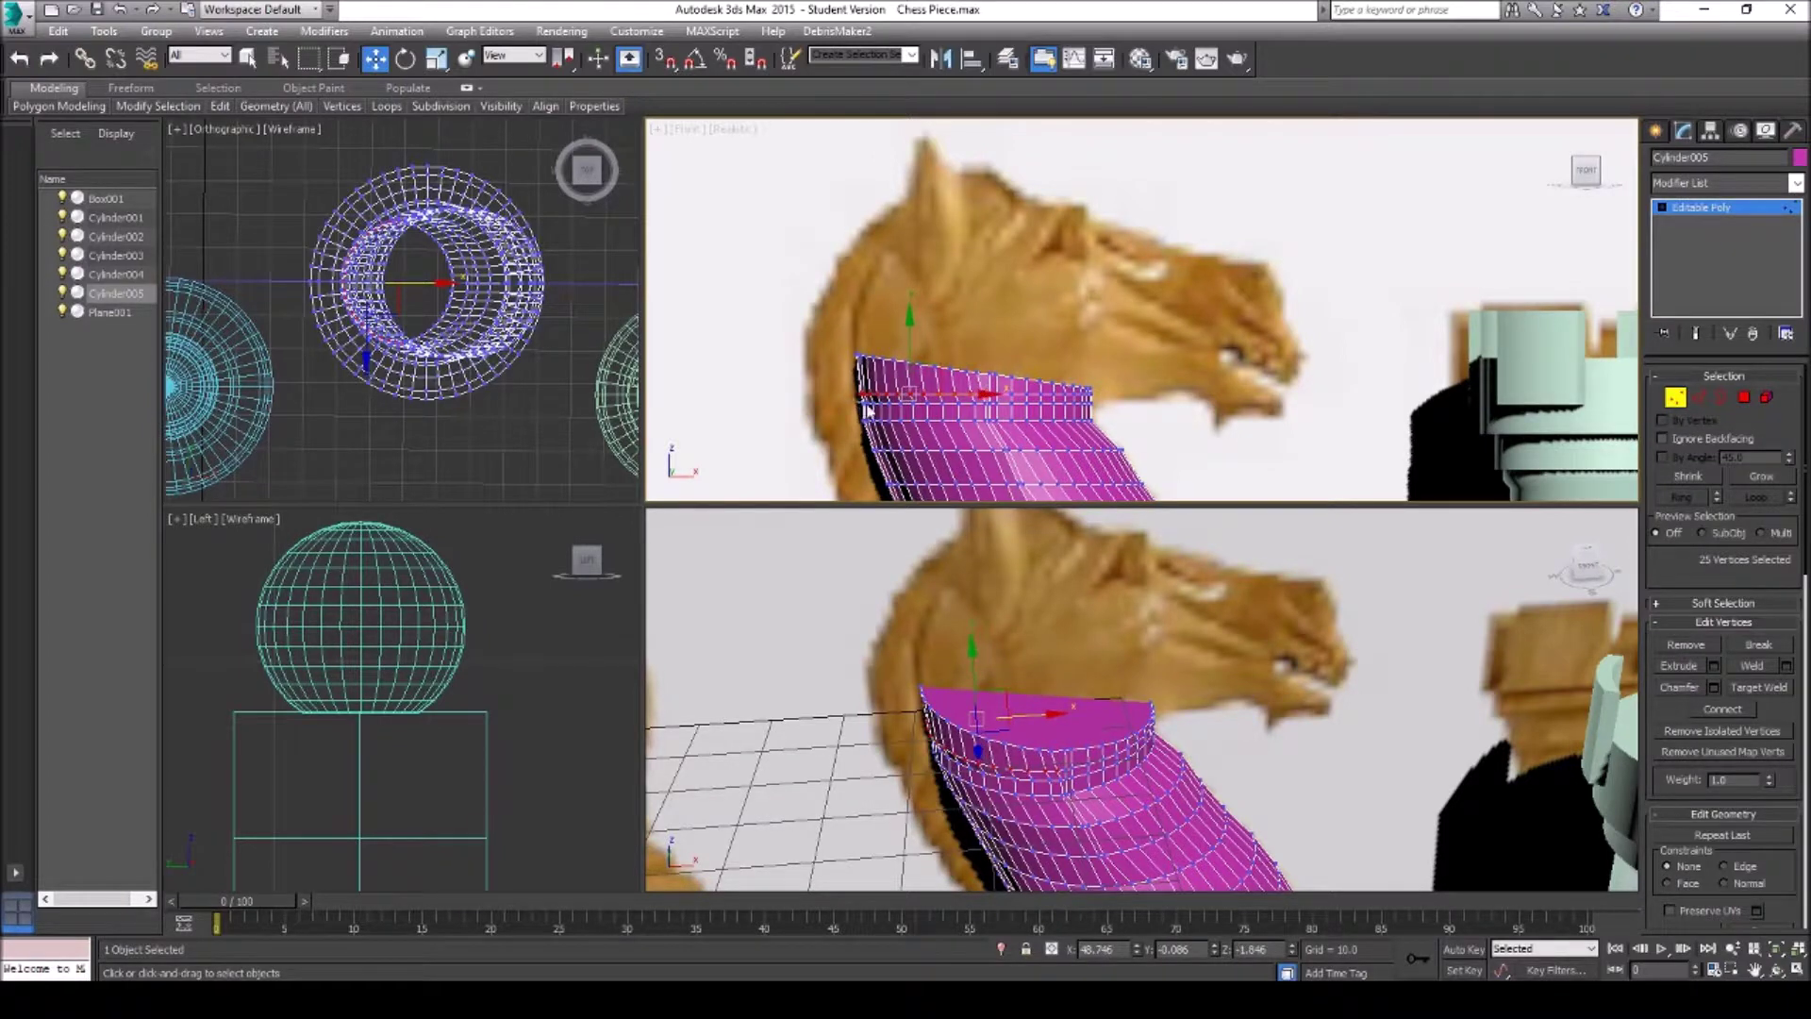
{"action": "double_click", "coordinate": [992, 422]}
{"action": "left_click_drag", "start_coordinate": [991, 406], "coordinate": [986, 405]}
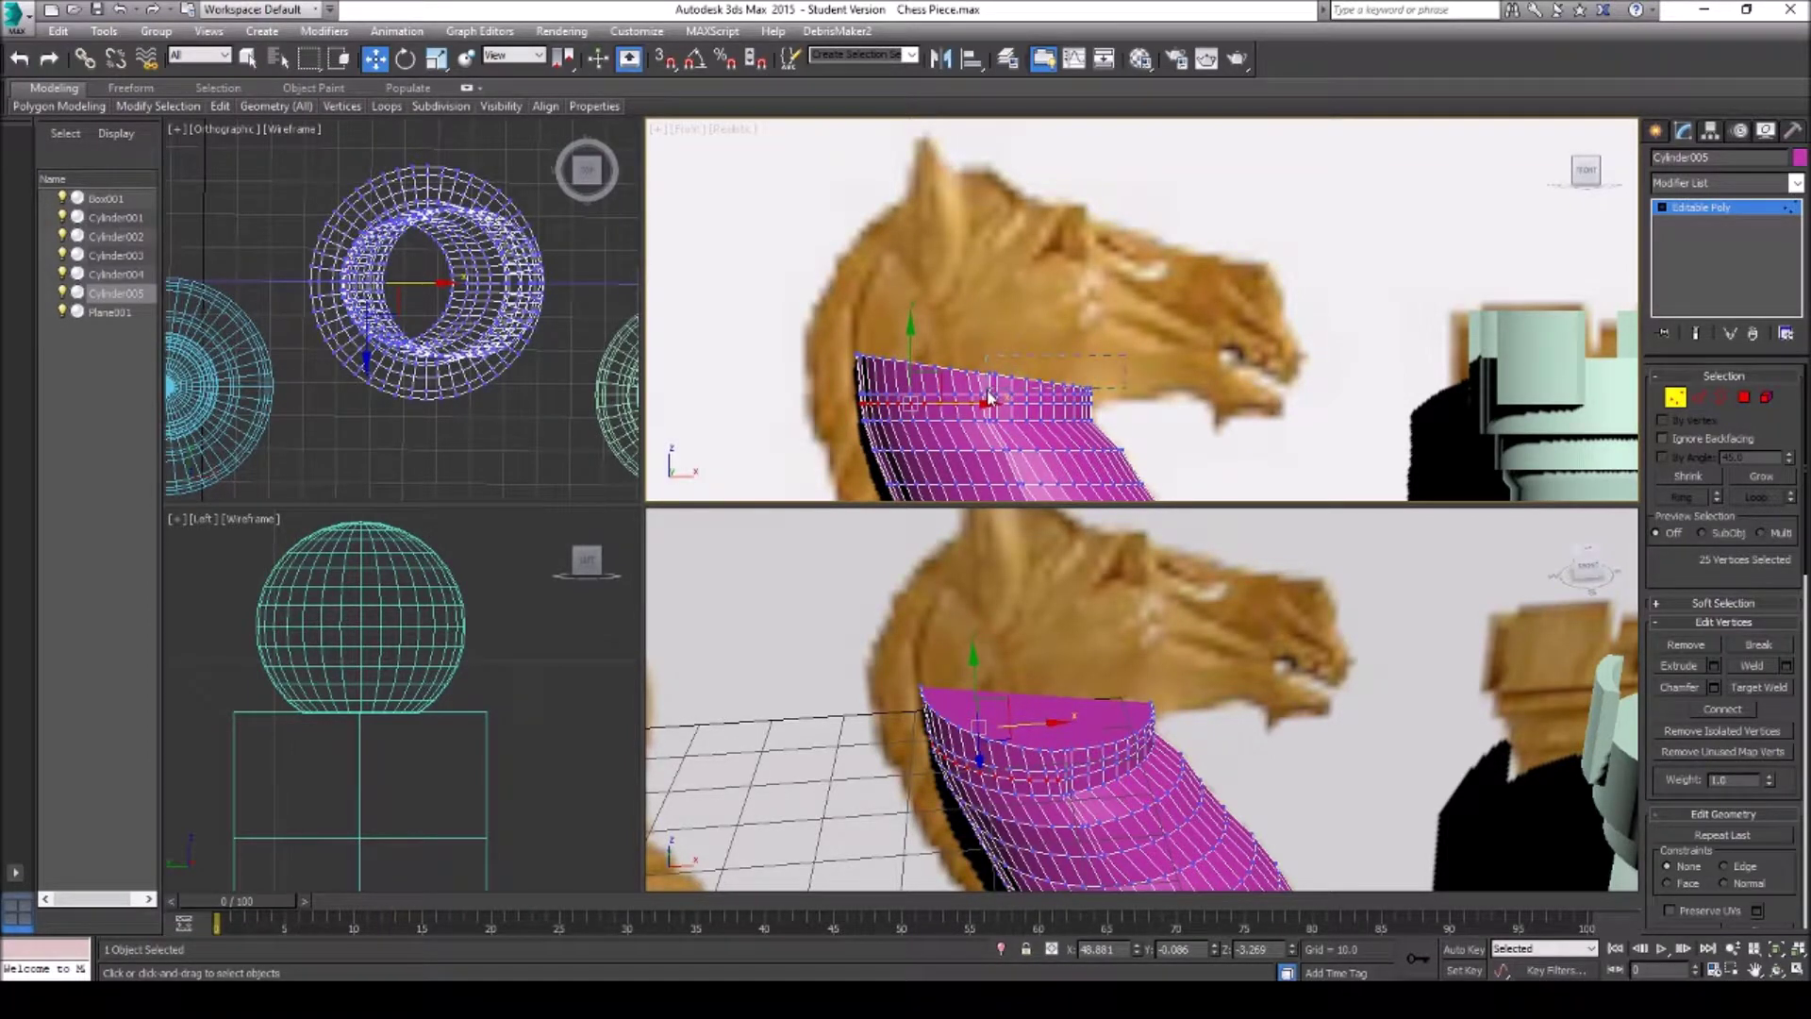
{"action": "left_click_drag", "start_coordinate": [984, 392], "coordinate": [984, 391]}
{"action": "left_click_drag", "start_coordinate": [1109, 383], "coordinate": [1110, 386]}
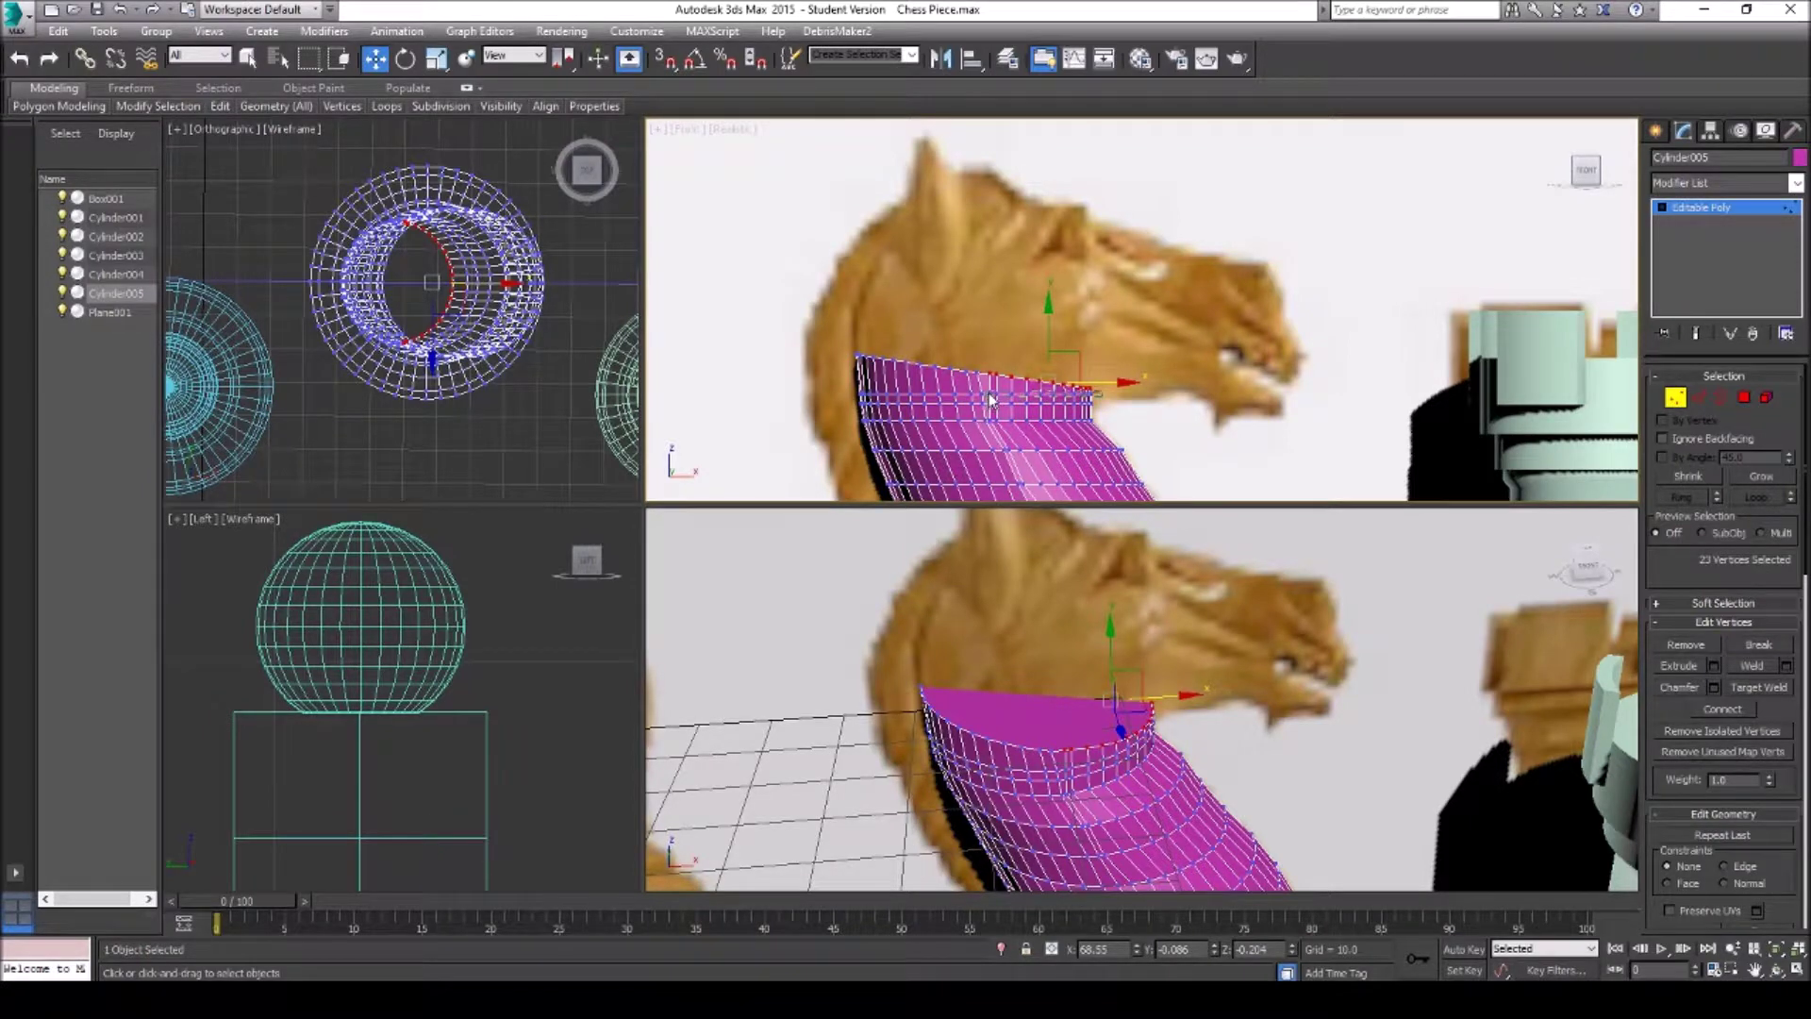
Extrude the sloped top face by another section and rotate it further down toward the throat
{"action": "key", "text": "4"}
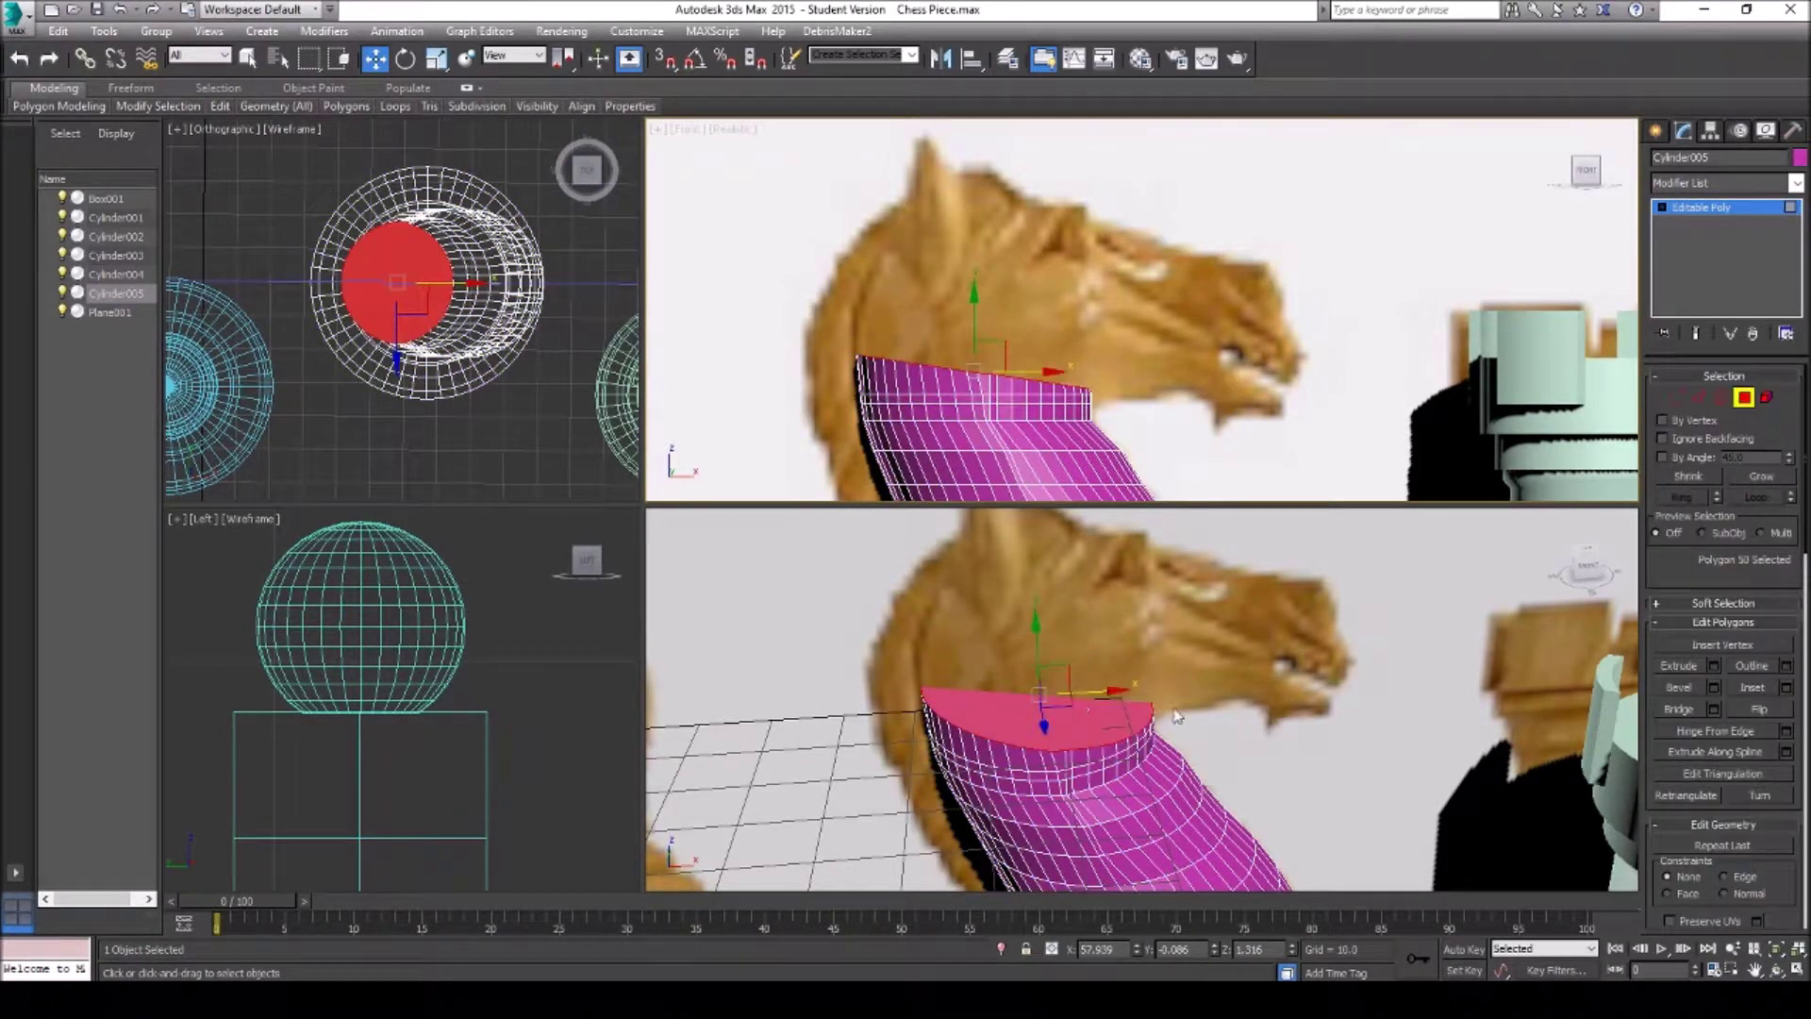
{"action": "left_click", "coordinate": [1680, 665]}
{"action": "left_click_drag", "start_coordinate": [1048, 712], "coordinate": [1053, 682]}
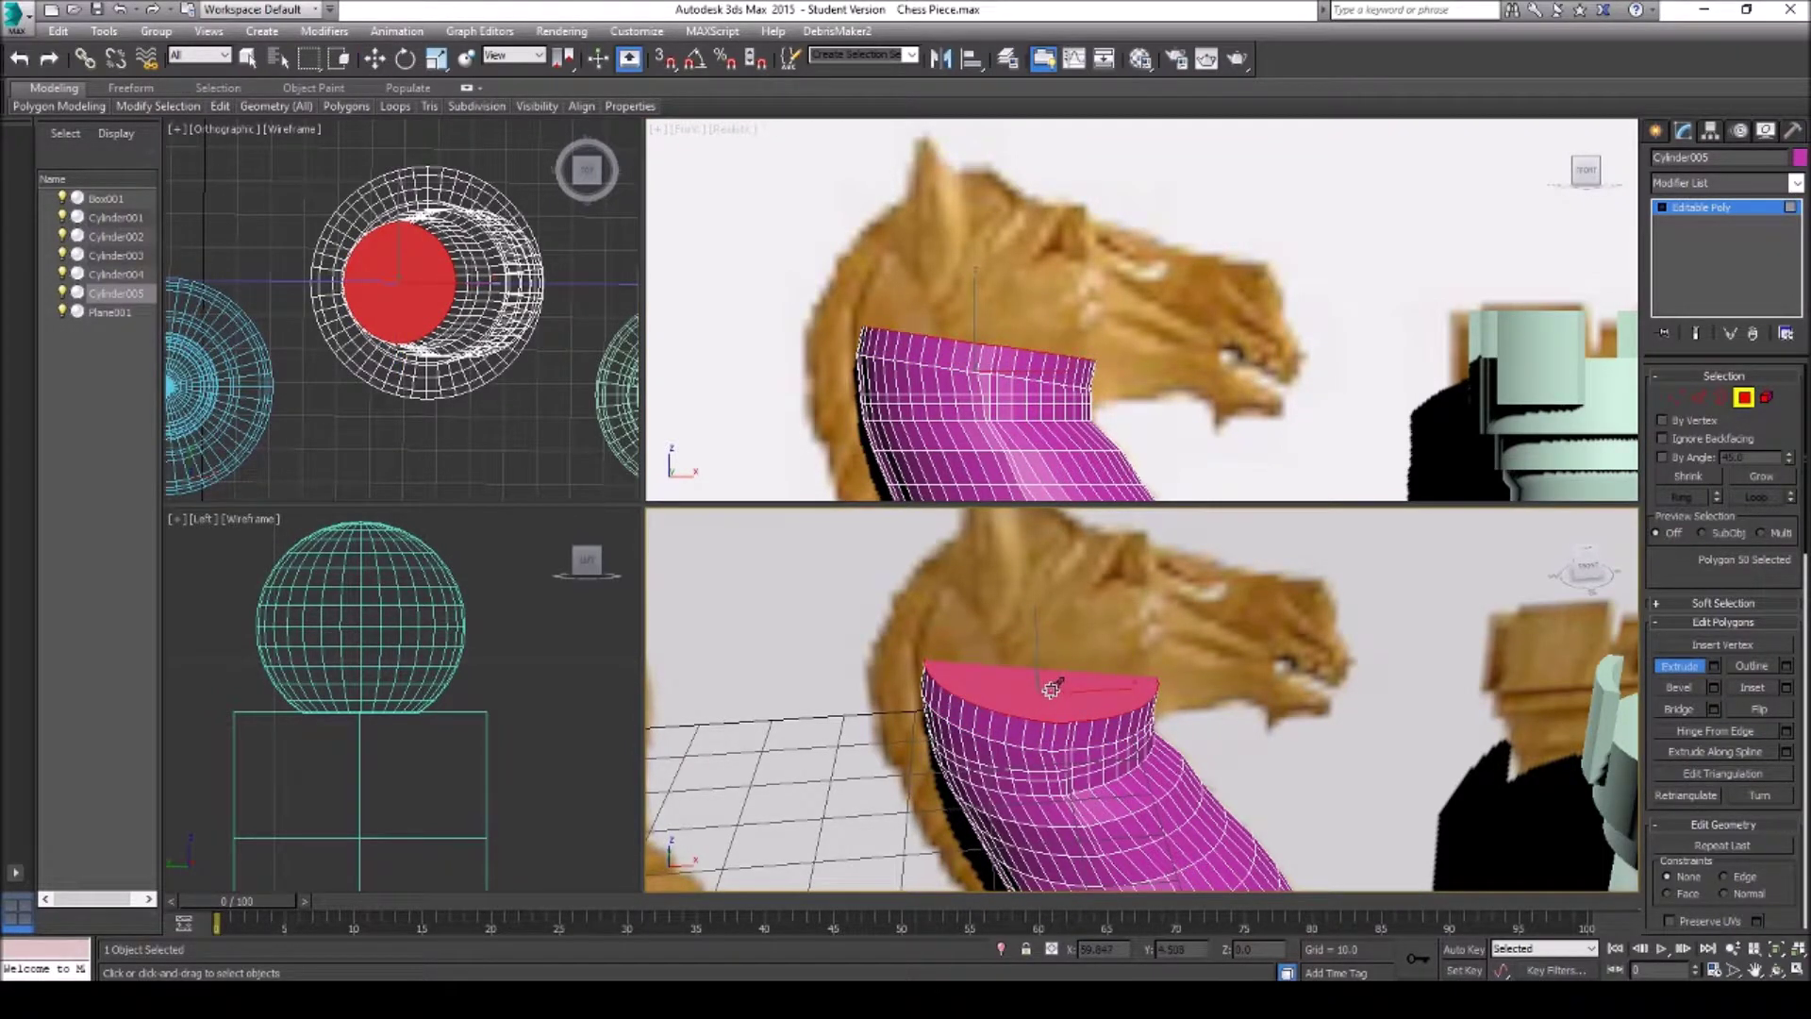
{"action": "key", "text": "w"}
{"action": "right_click", "coordinate": [1126, 691]}
{"action": "left_click", "coordinate": [1149, 724]}
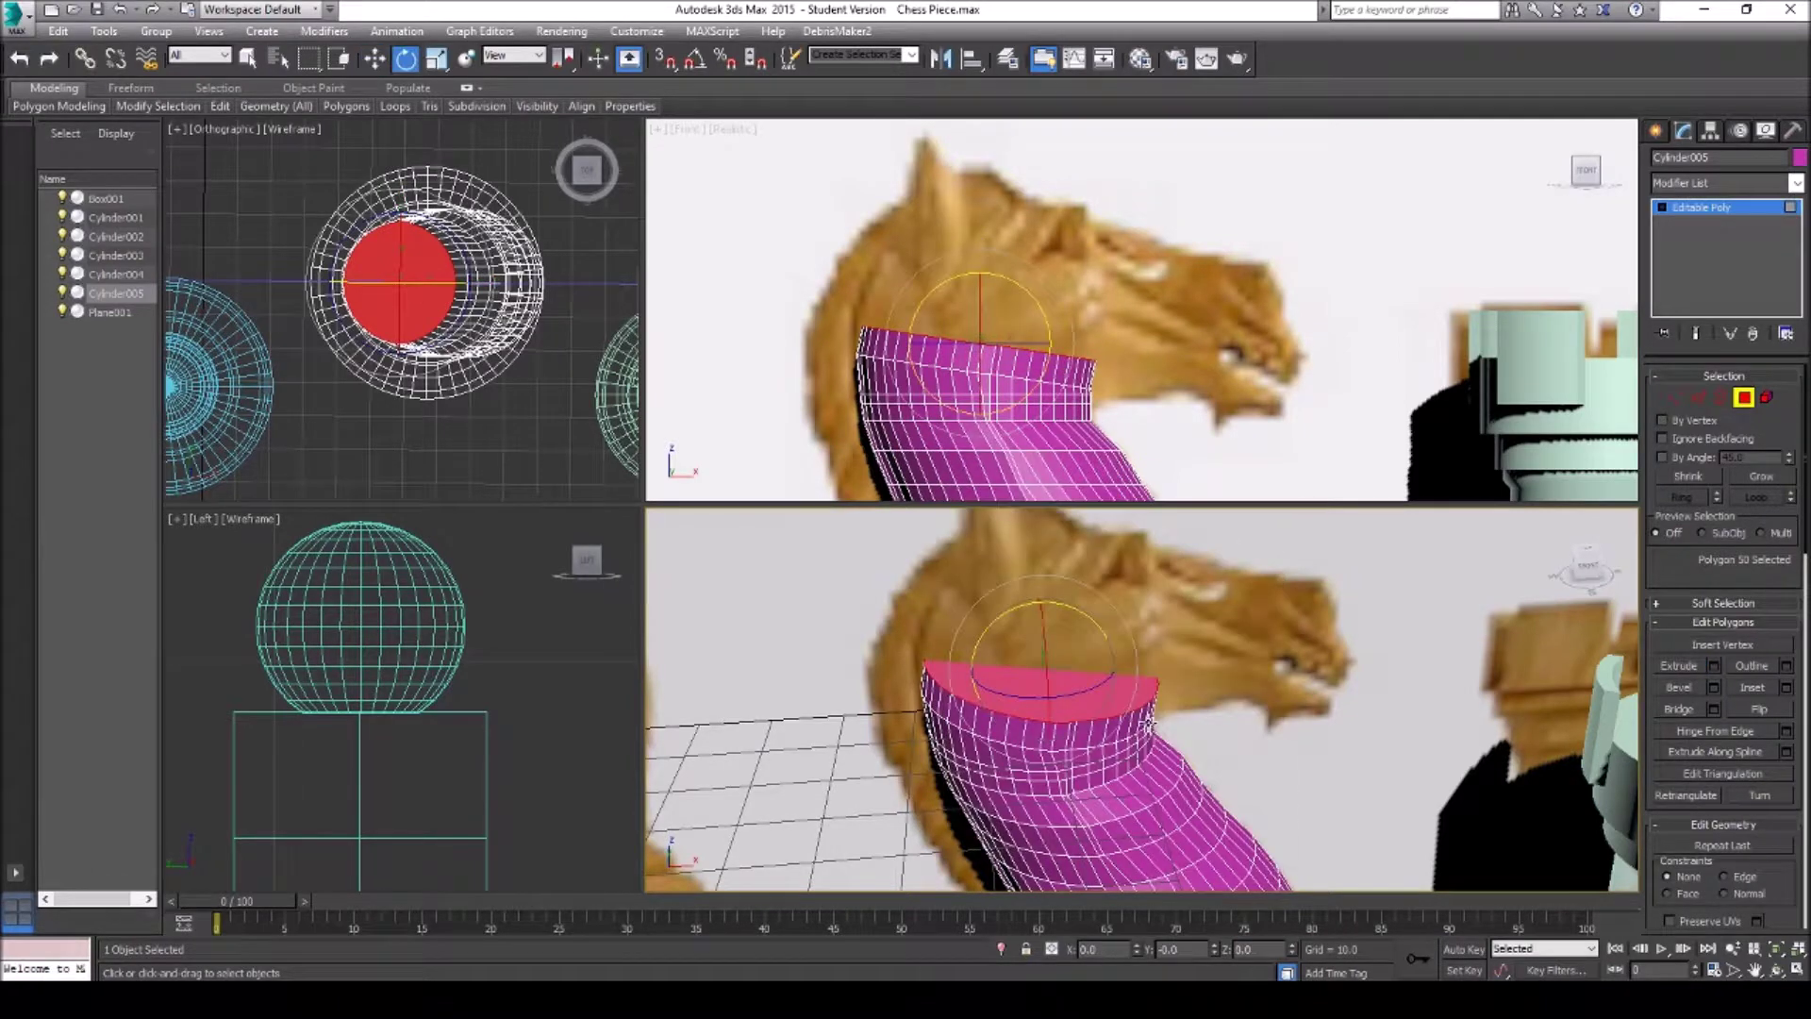
{"action": "left_click_drag", "start_coordinate": [1097, 641], "coordinate": [1114, 630]}
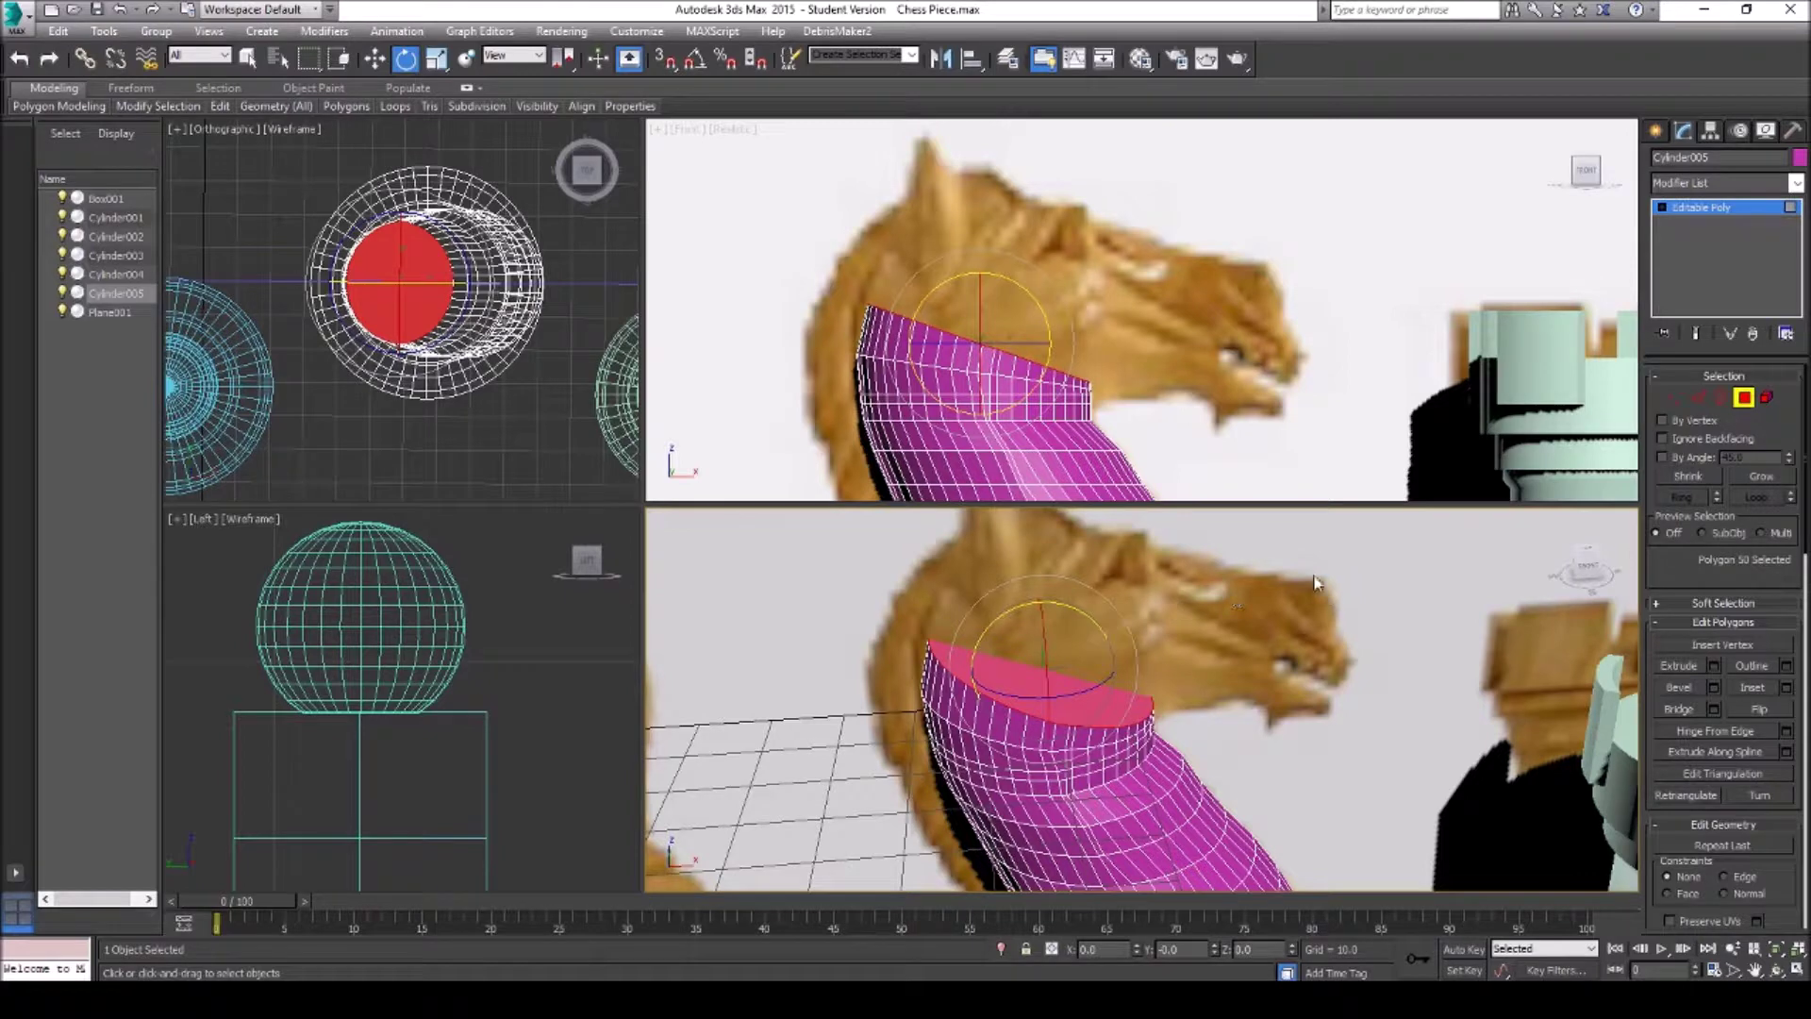
Move the rear vertices of the new top ring back to the mane outline and check its front vertices
{"action": "left_click", "coordinate": [1676, 397]}
{"action": "key", "text": "w"}
{"action": "left_click_drag", "start_coordinate": [832, 268], "coordinate": [961, 321]}
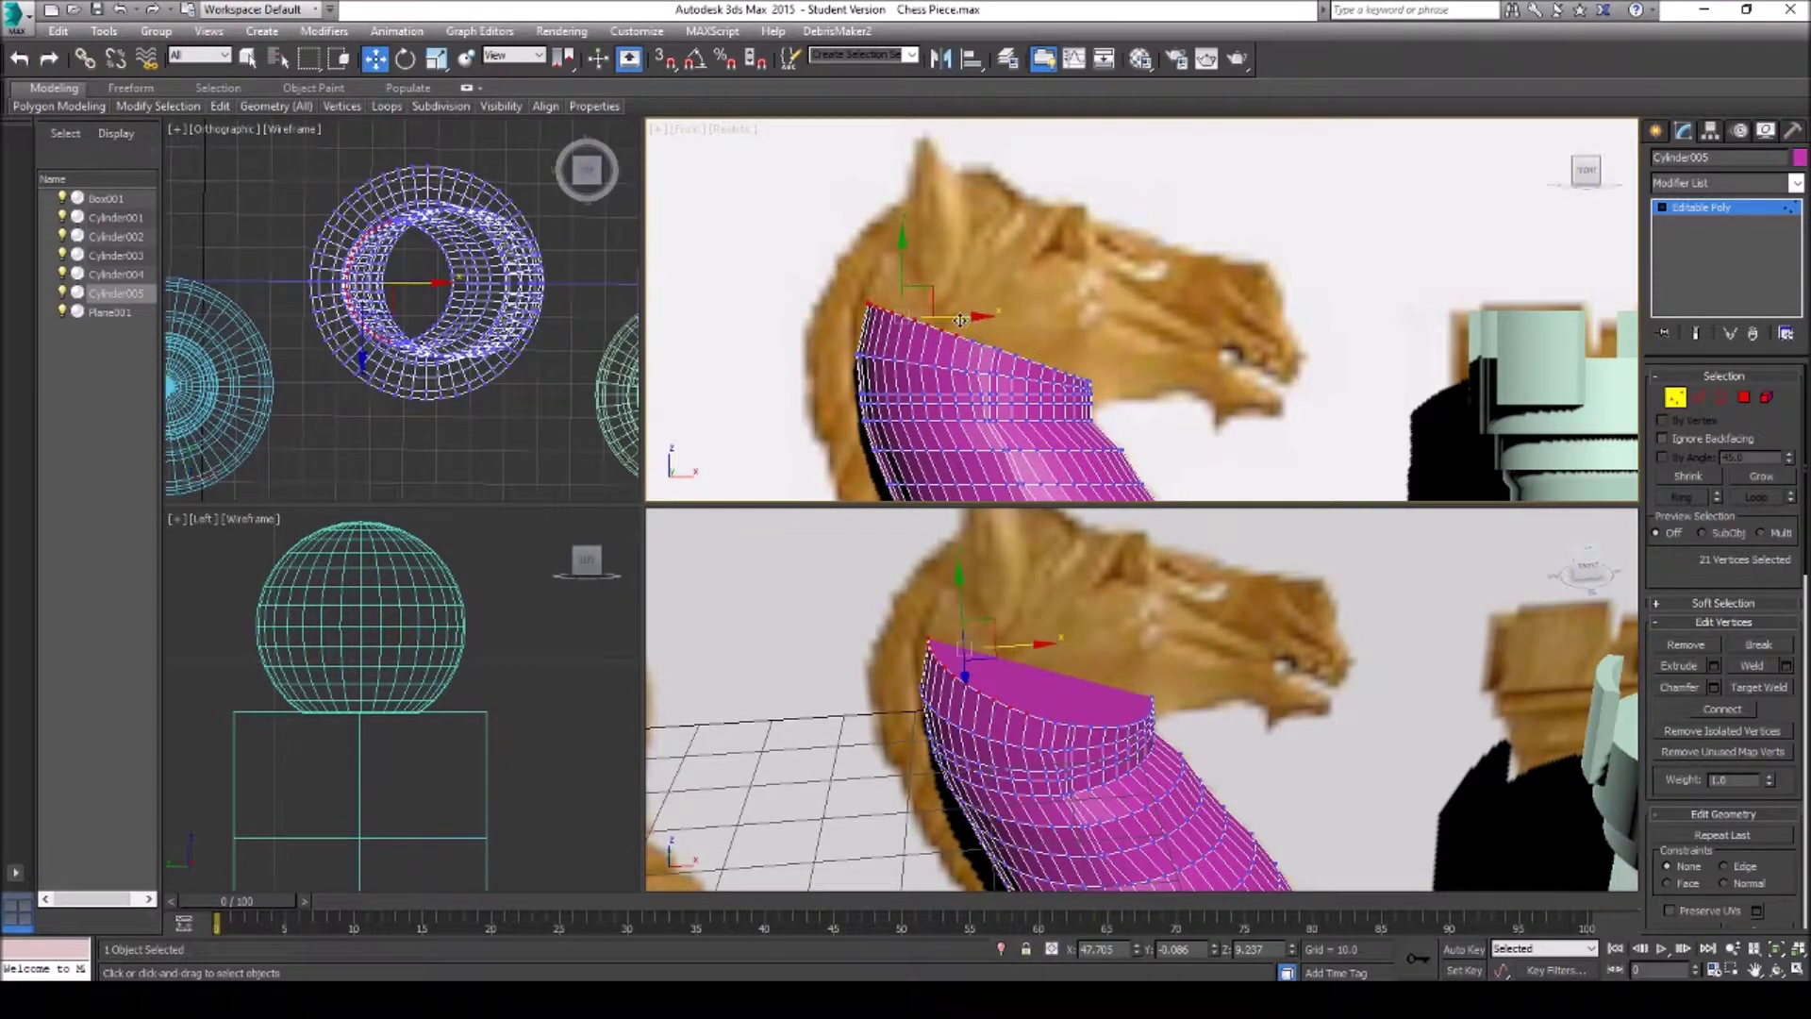
{"action": "left_click_drag", "start_coordinate": [1002, 360], "coordinate": [1003, 360], "text": "ctrl"}
{"action": "left_click_drag", "start_coordinate": [948, 299], "coordinate": [938, 300]}
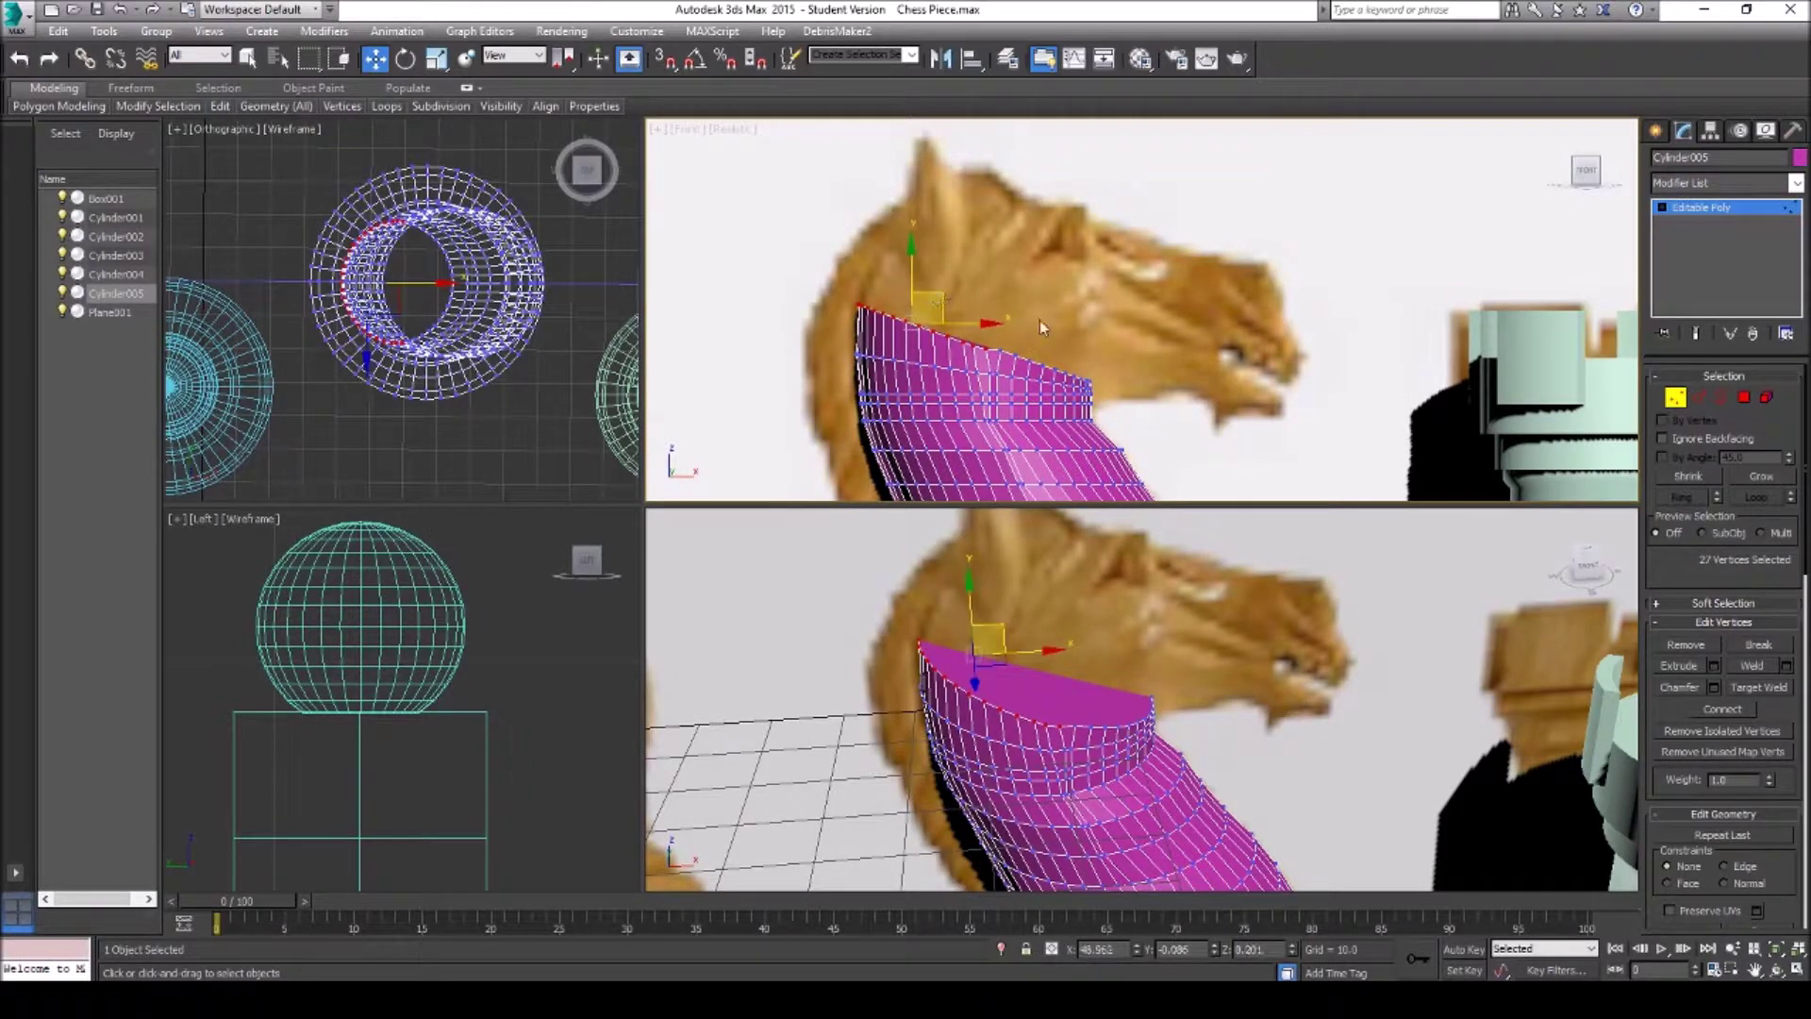
{"action": "left_click_drag", "start_coordinate": [1106, 383], "coordinate": [995, 316]}
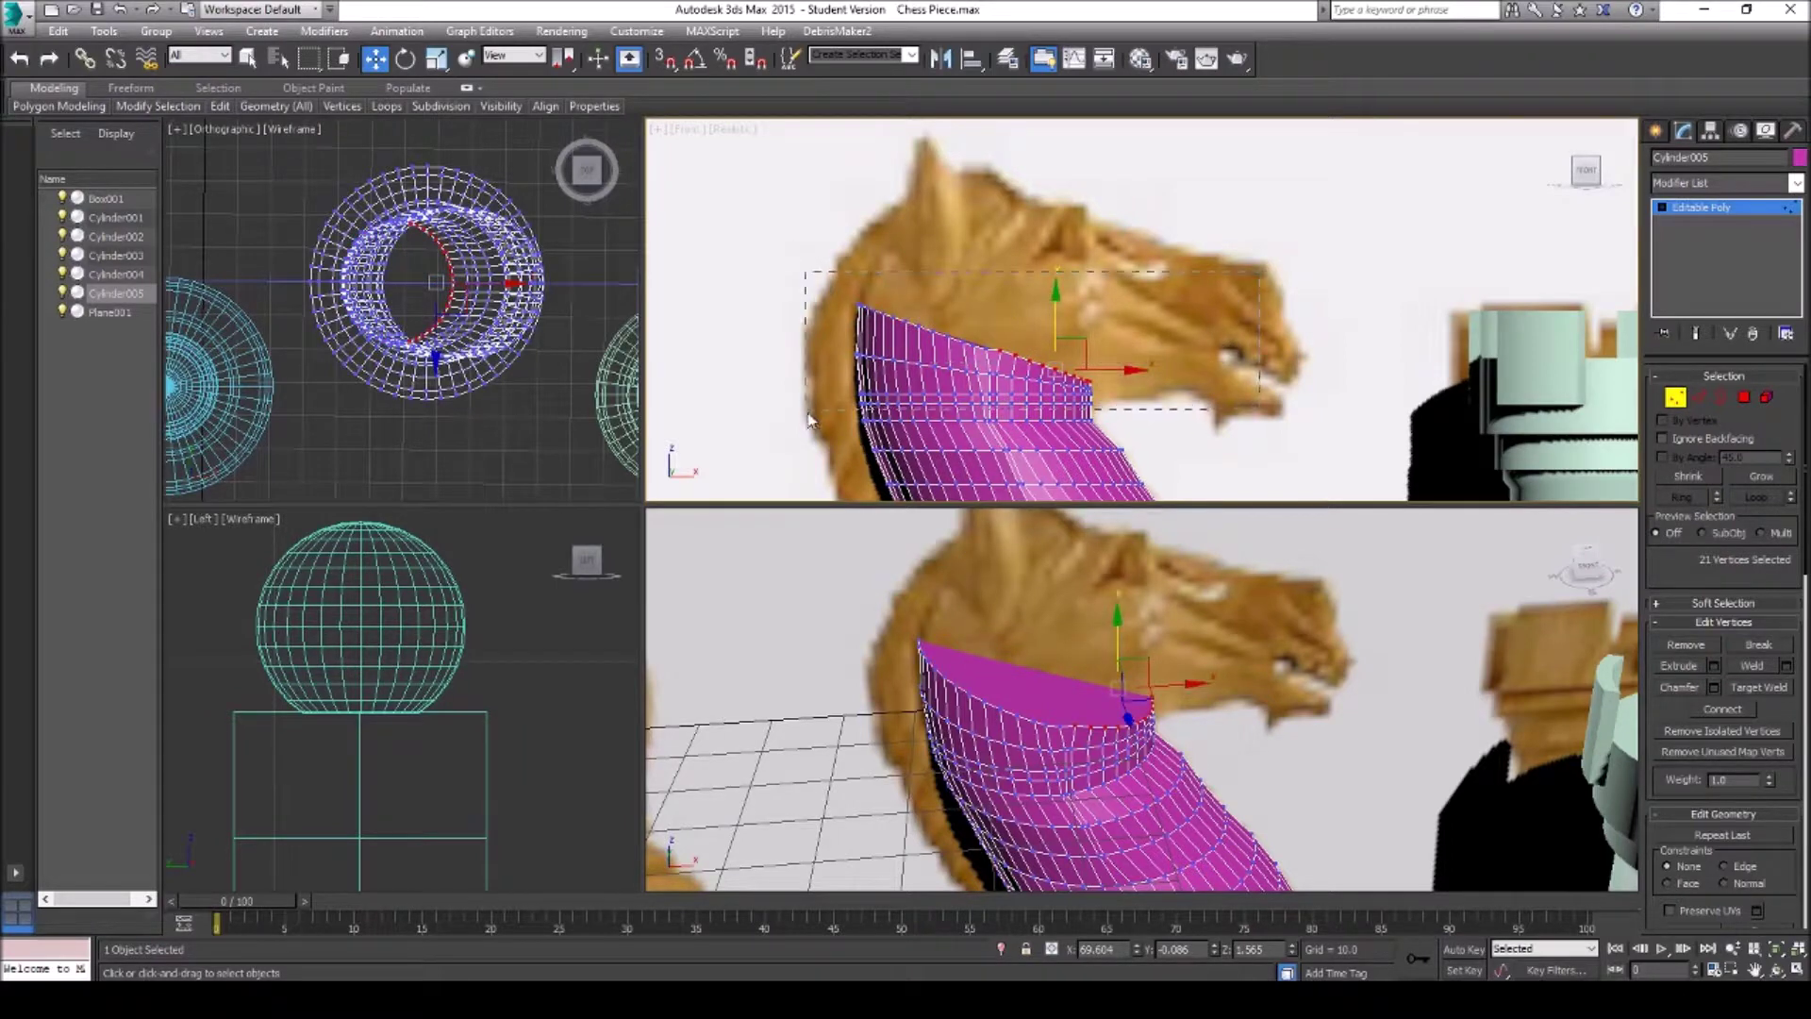
Select the upper four vertex rings across the neck and rotate them slightly further toward the throat
{"action": "left_click_drag", "start_coordinate": [806, 419], "coordinate": [810, 422]}
{"action": "right_click", "coordinate": [1132, 392]}
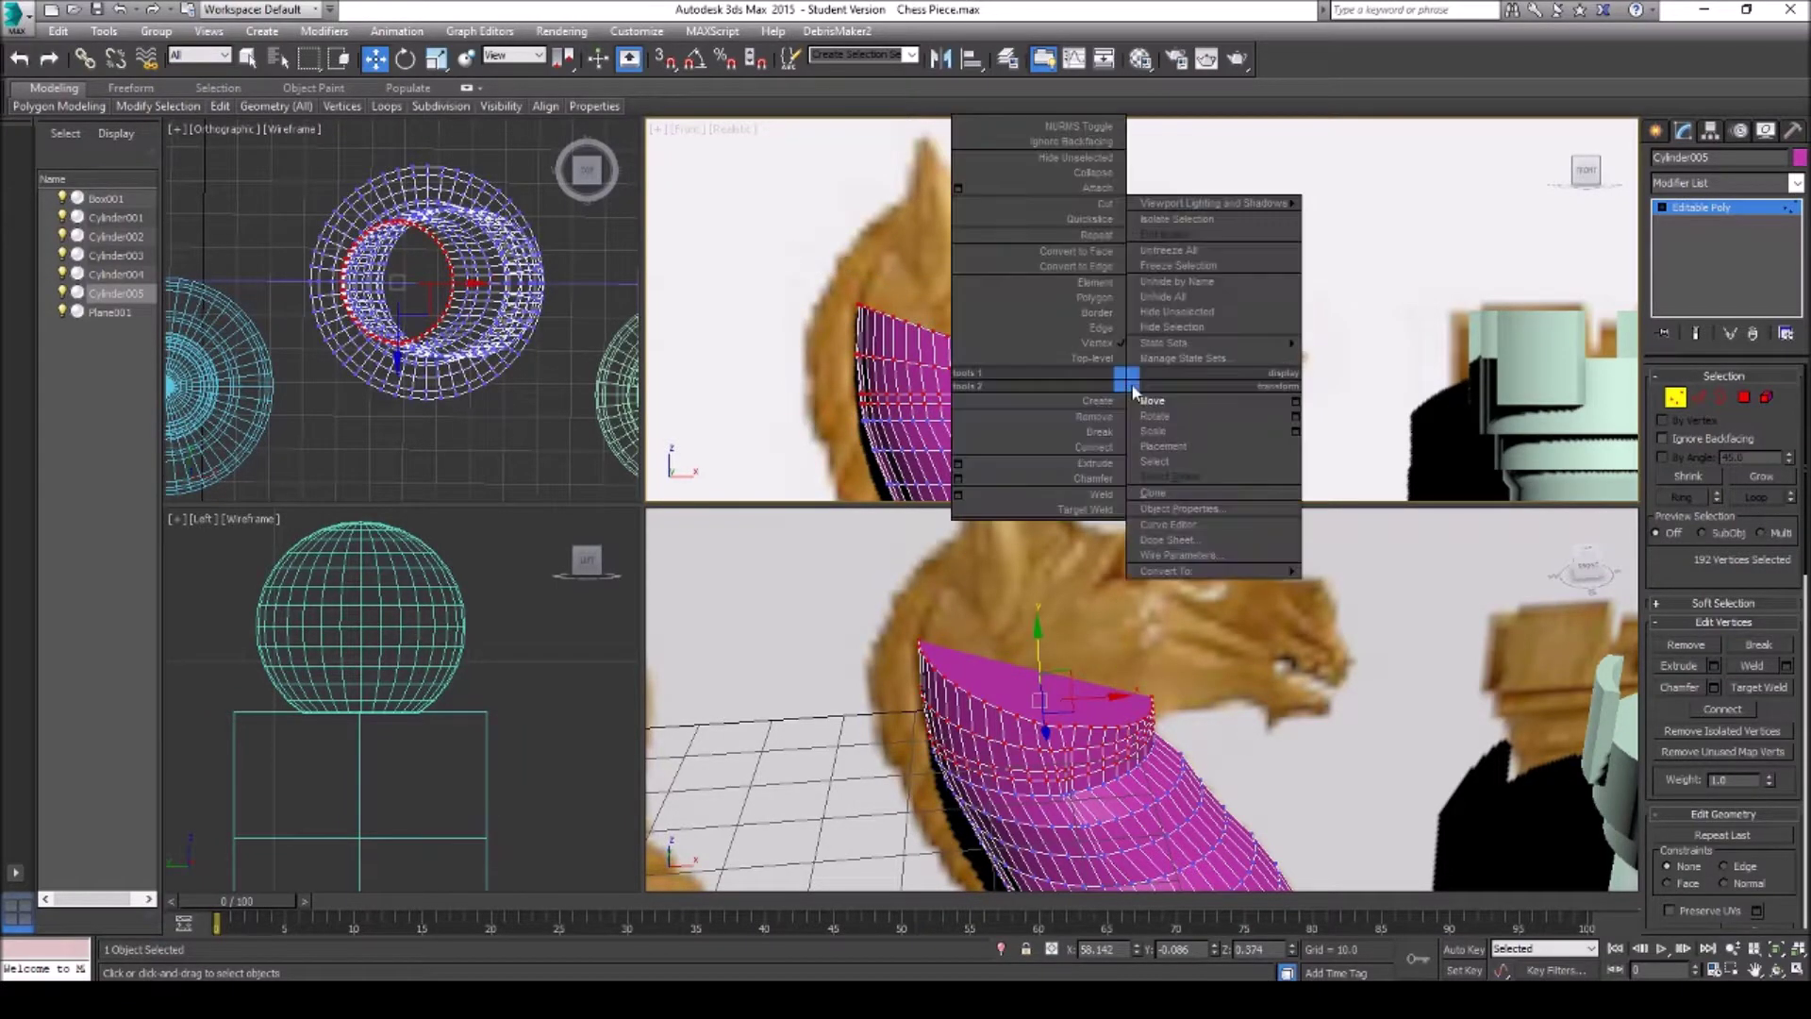
{"action": "left_click", "coordinate": [1175, 420]}
{"action": "left_click_drag", "start_coordinate": [1043, 339], "coordinate": [1045, 343]}
Scale the selected upper rings slightly wider horizontally and nudge them toward the front of the head
{"action": "right_click", "coordinate": [1006, 377]}
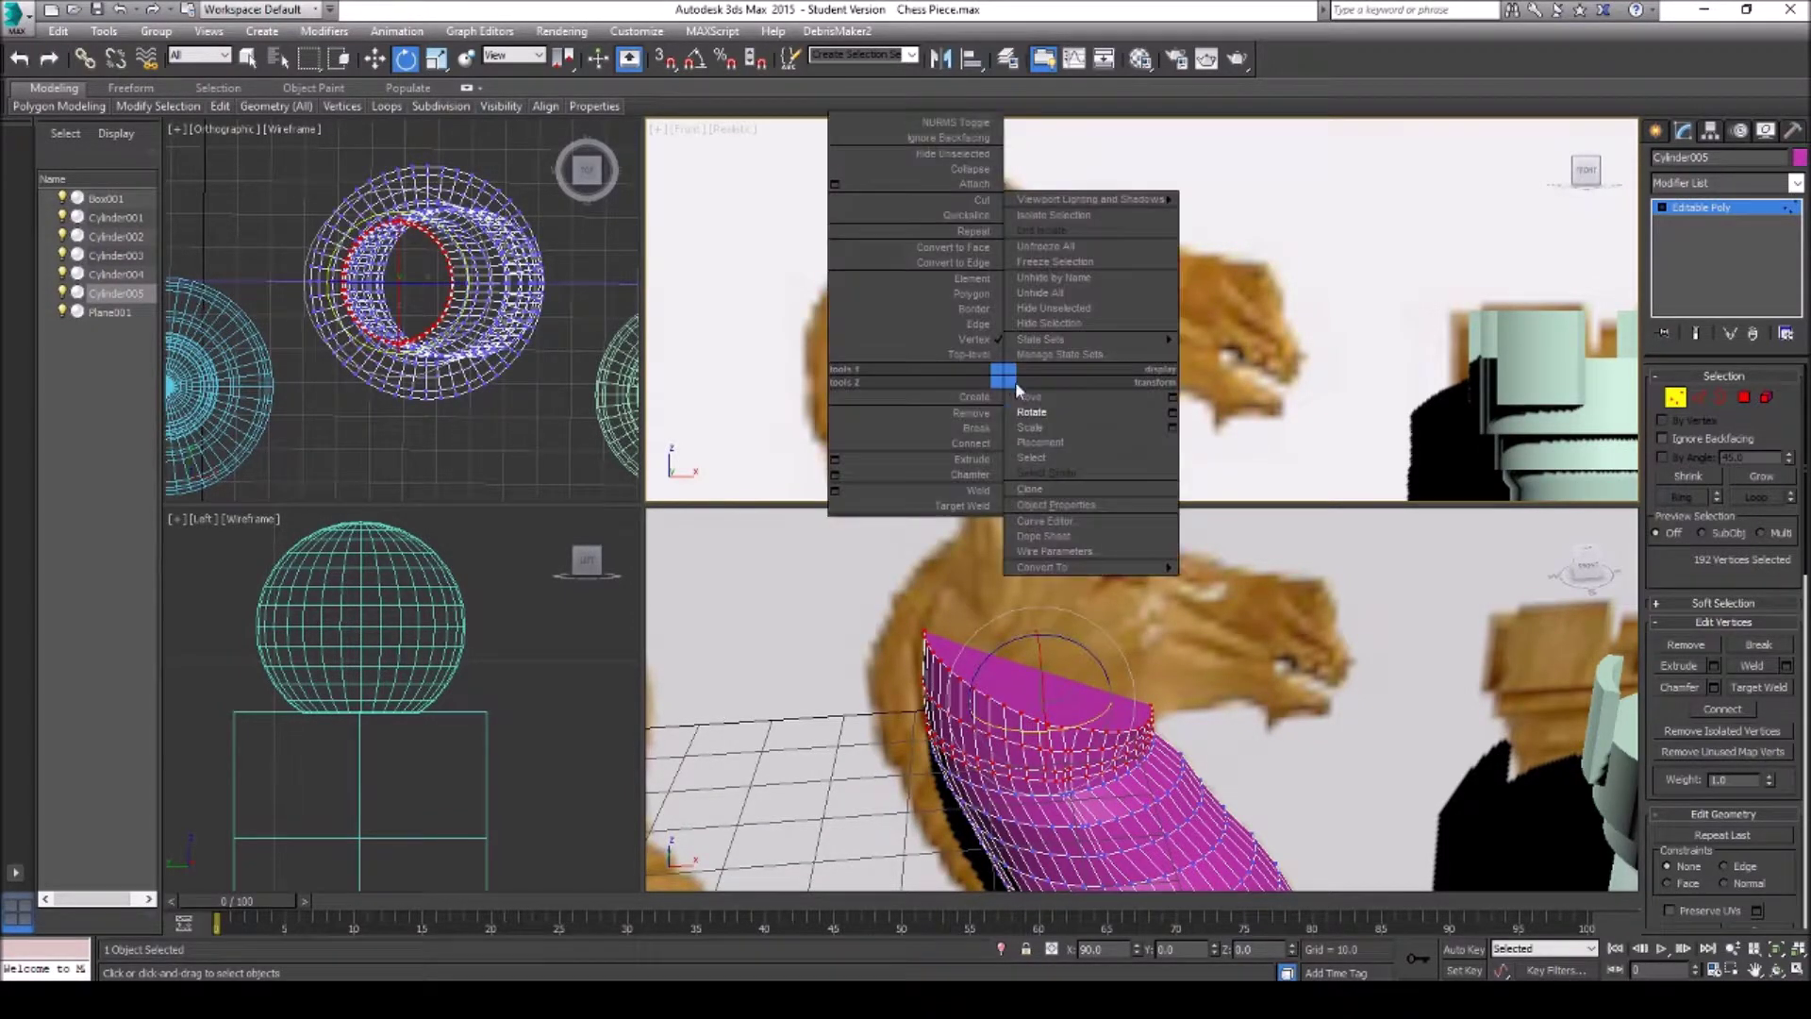
{"action": "left_click", "coordinate": [1041, 418]}
{"action": "left_click_drag", "start_coordinate": [1062, 378], "coordinate": [1066, 379]}
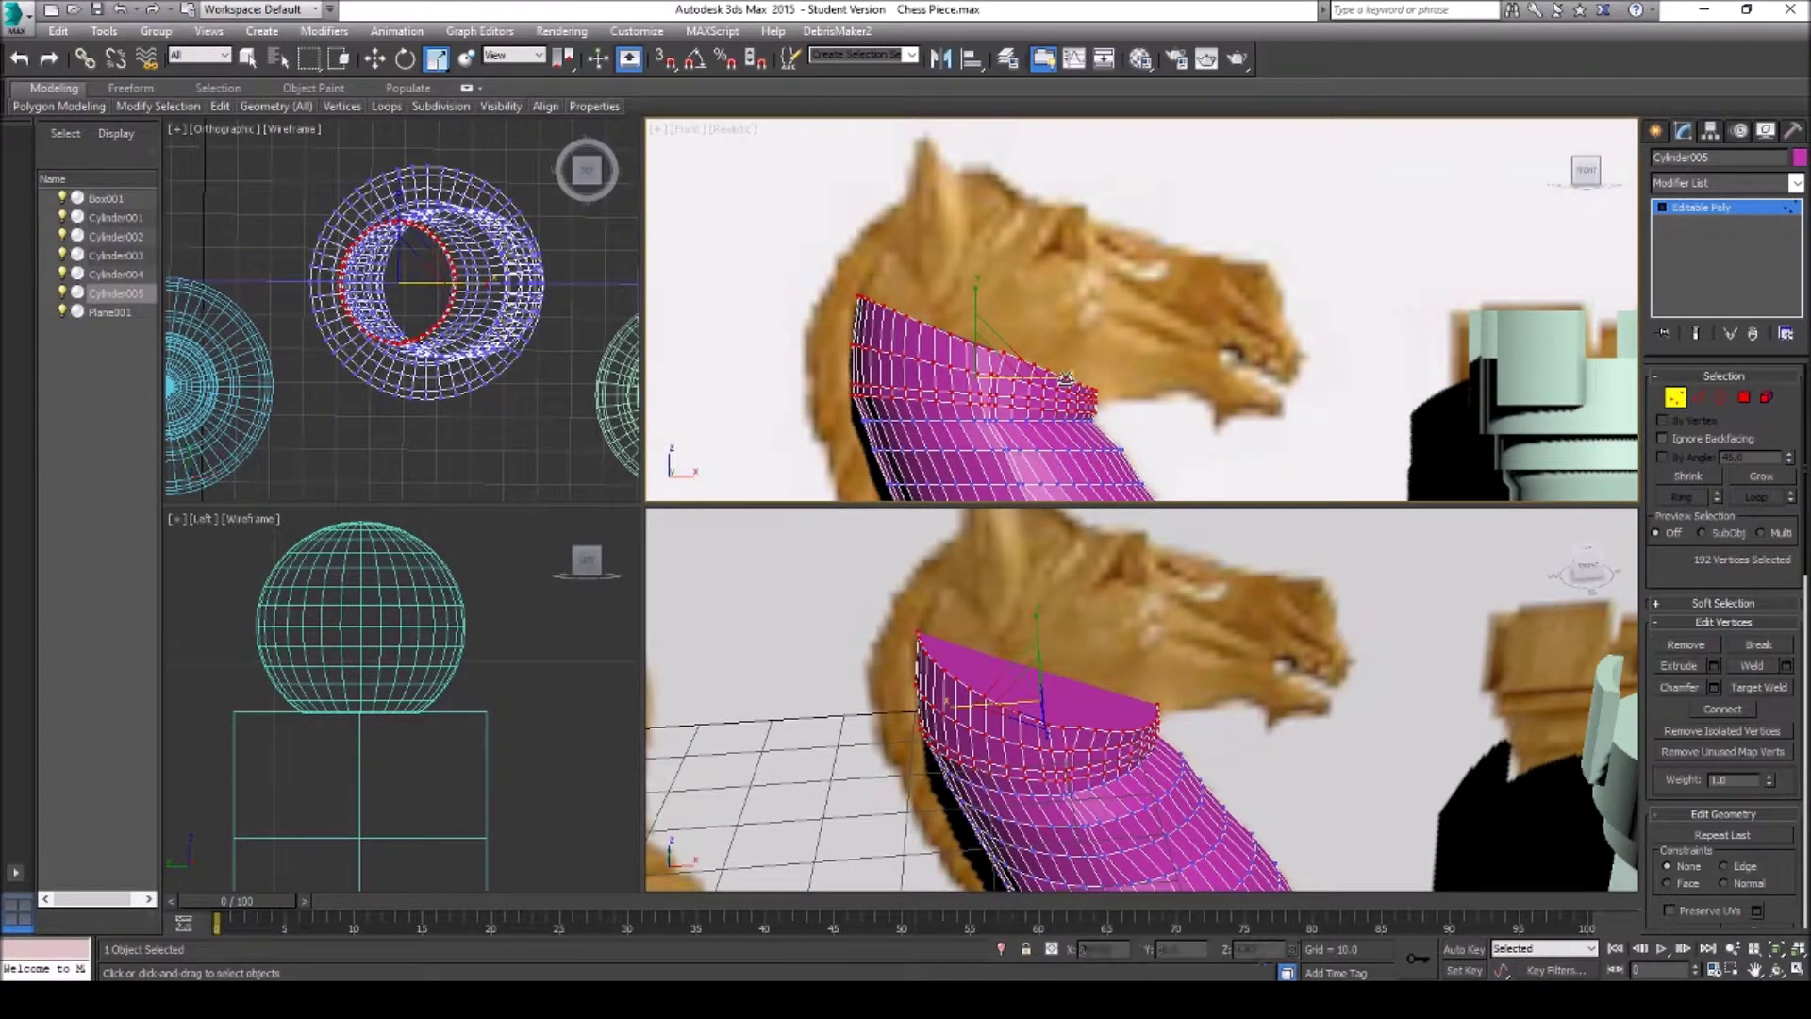
{"action": "right_click", "coordinate": [931, 312]}
{"action": "left_click", "coordinate": [987, 332]}
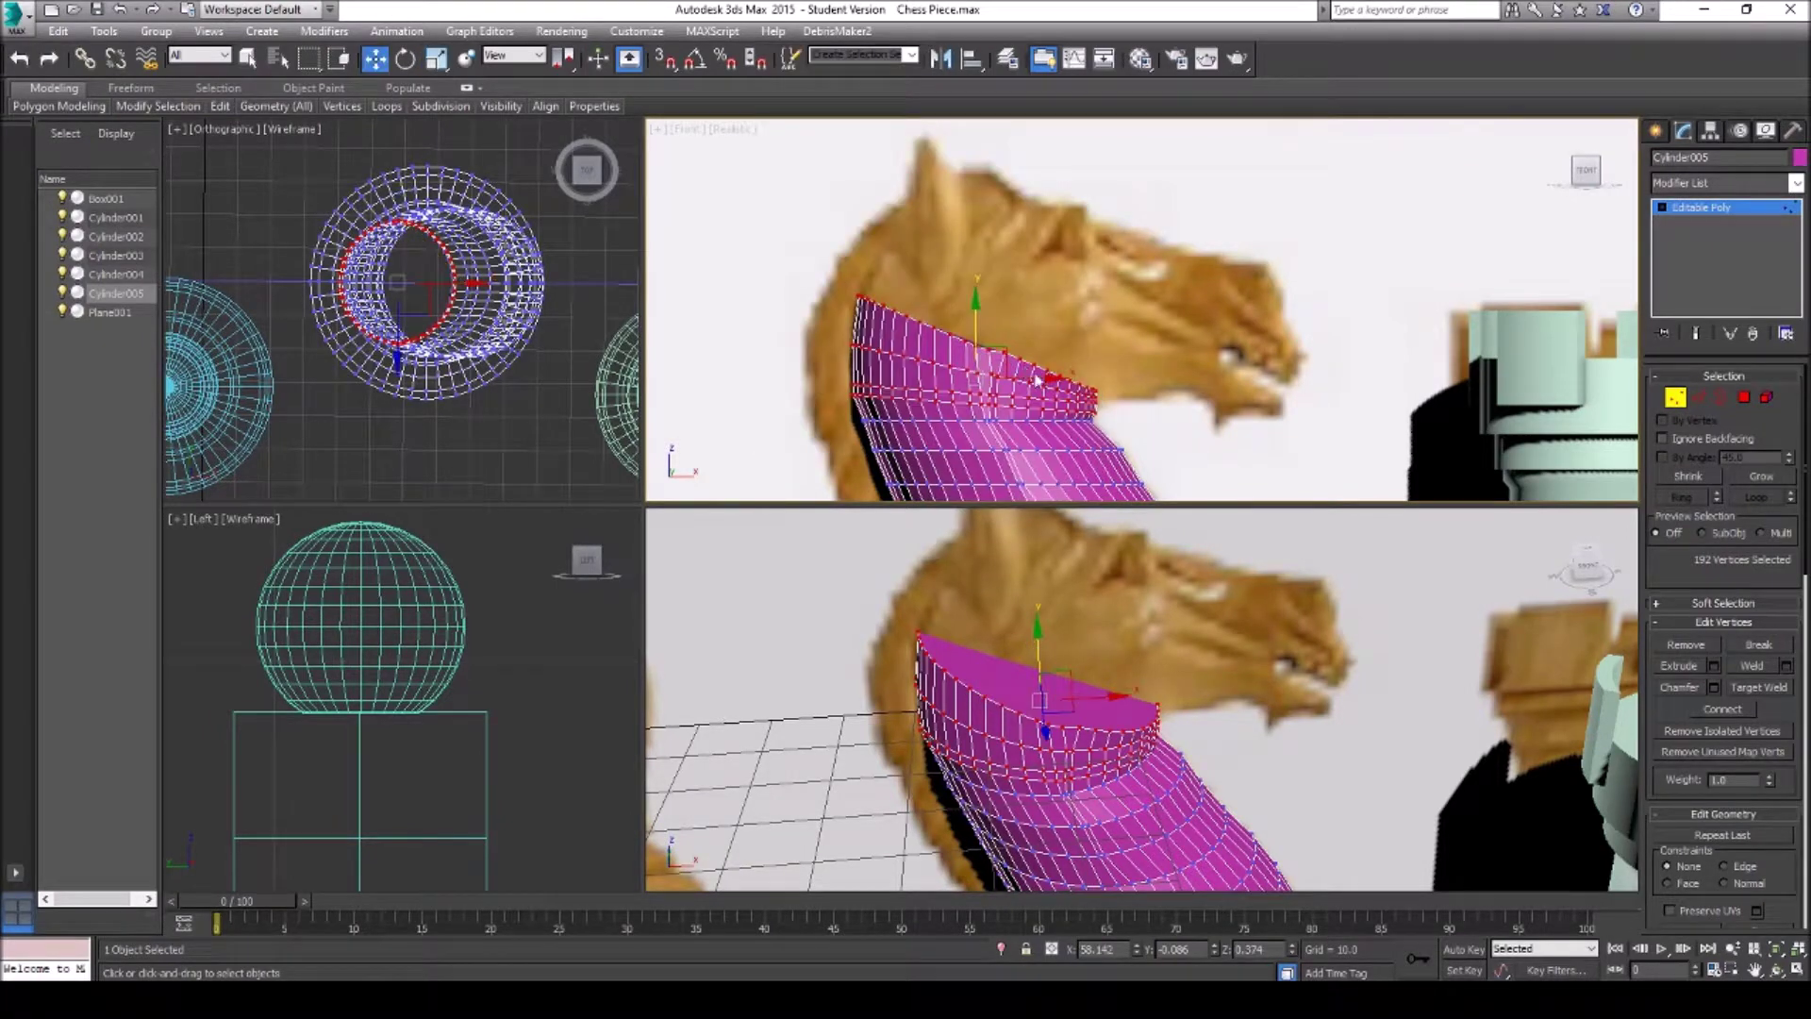
{"action": "left_click_drag", "start_coordinate": [1035, 377], "coordinate": [1041, 377]}
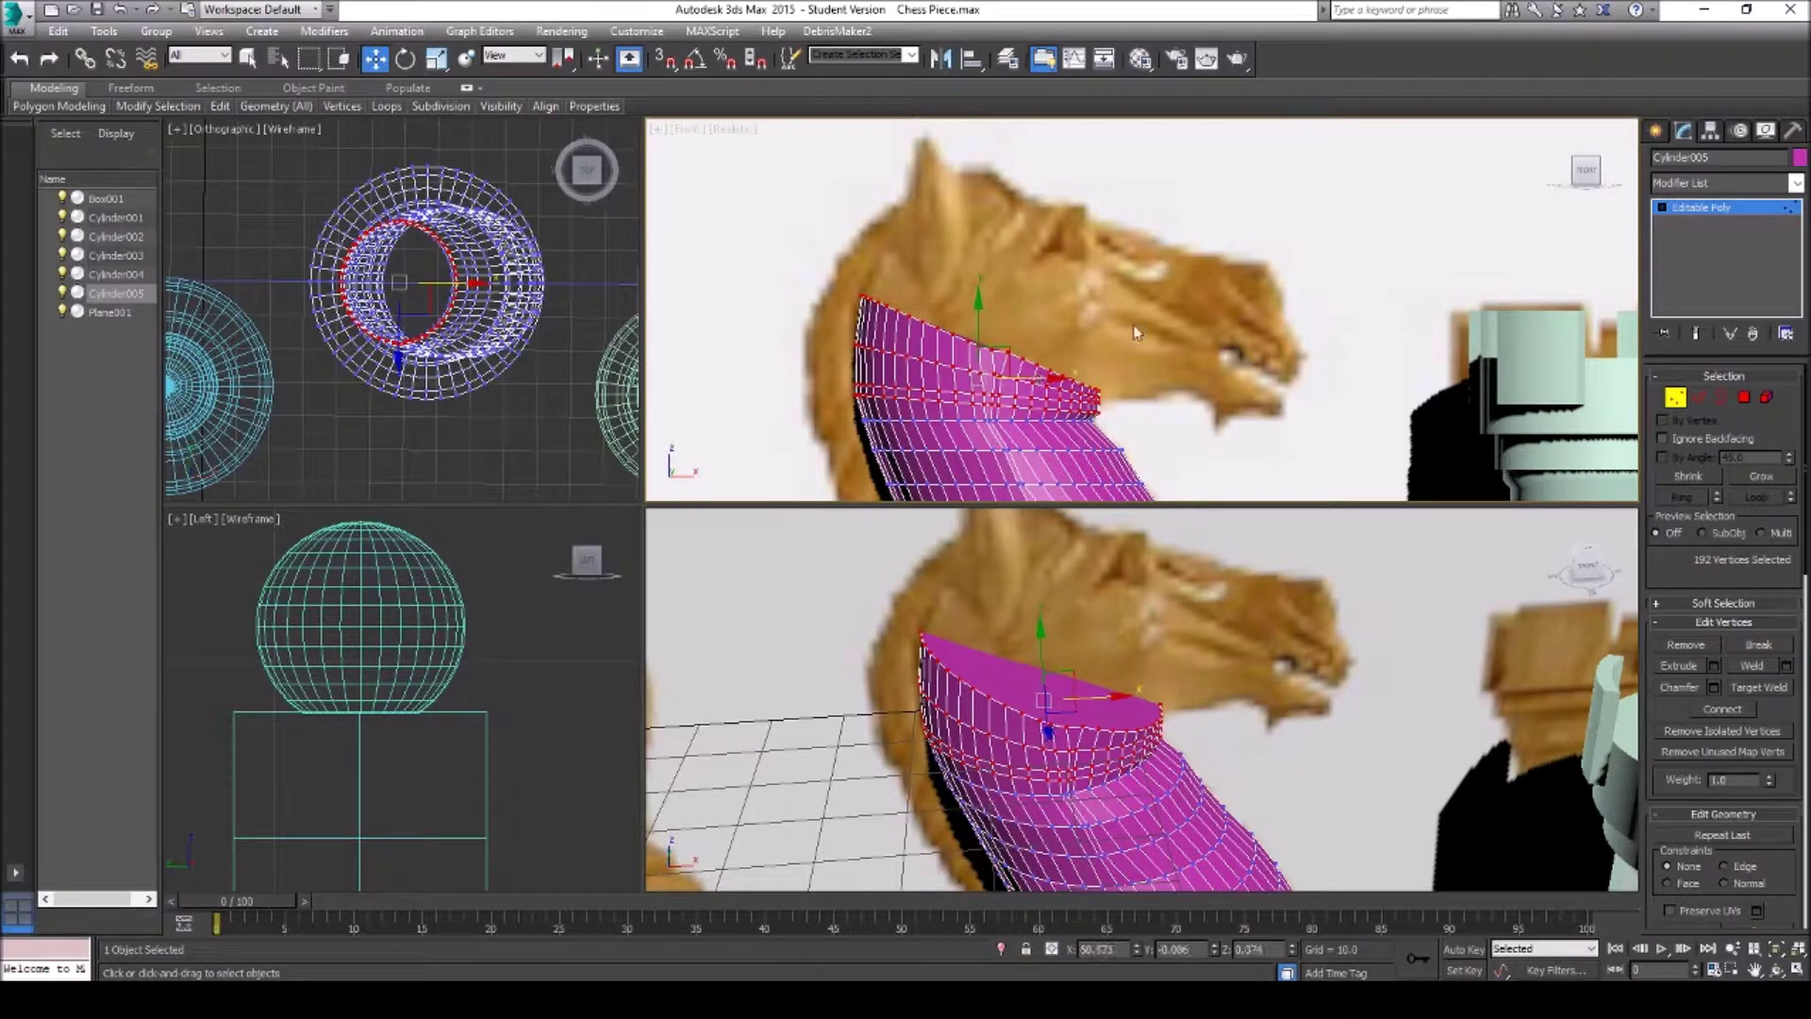
Extrude the top polygon by a longer section toward the ears and rotate it steeply down toward the jaw
{"action": "left_click", "coordinate": [1744, 397]}
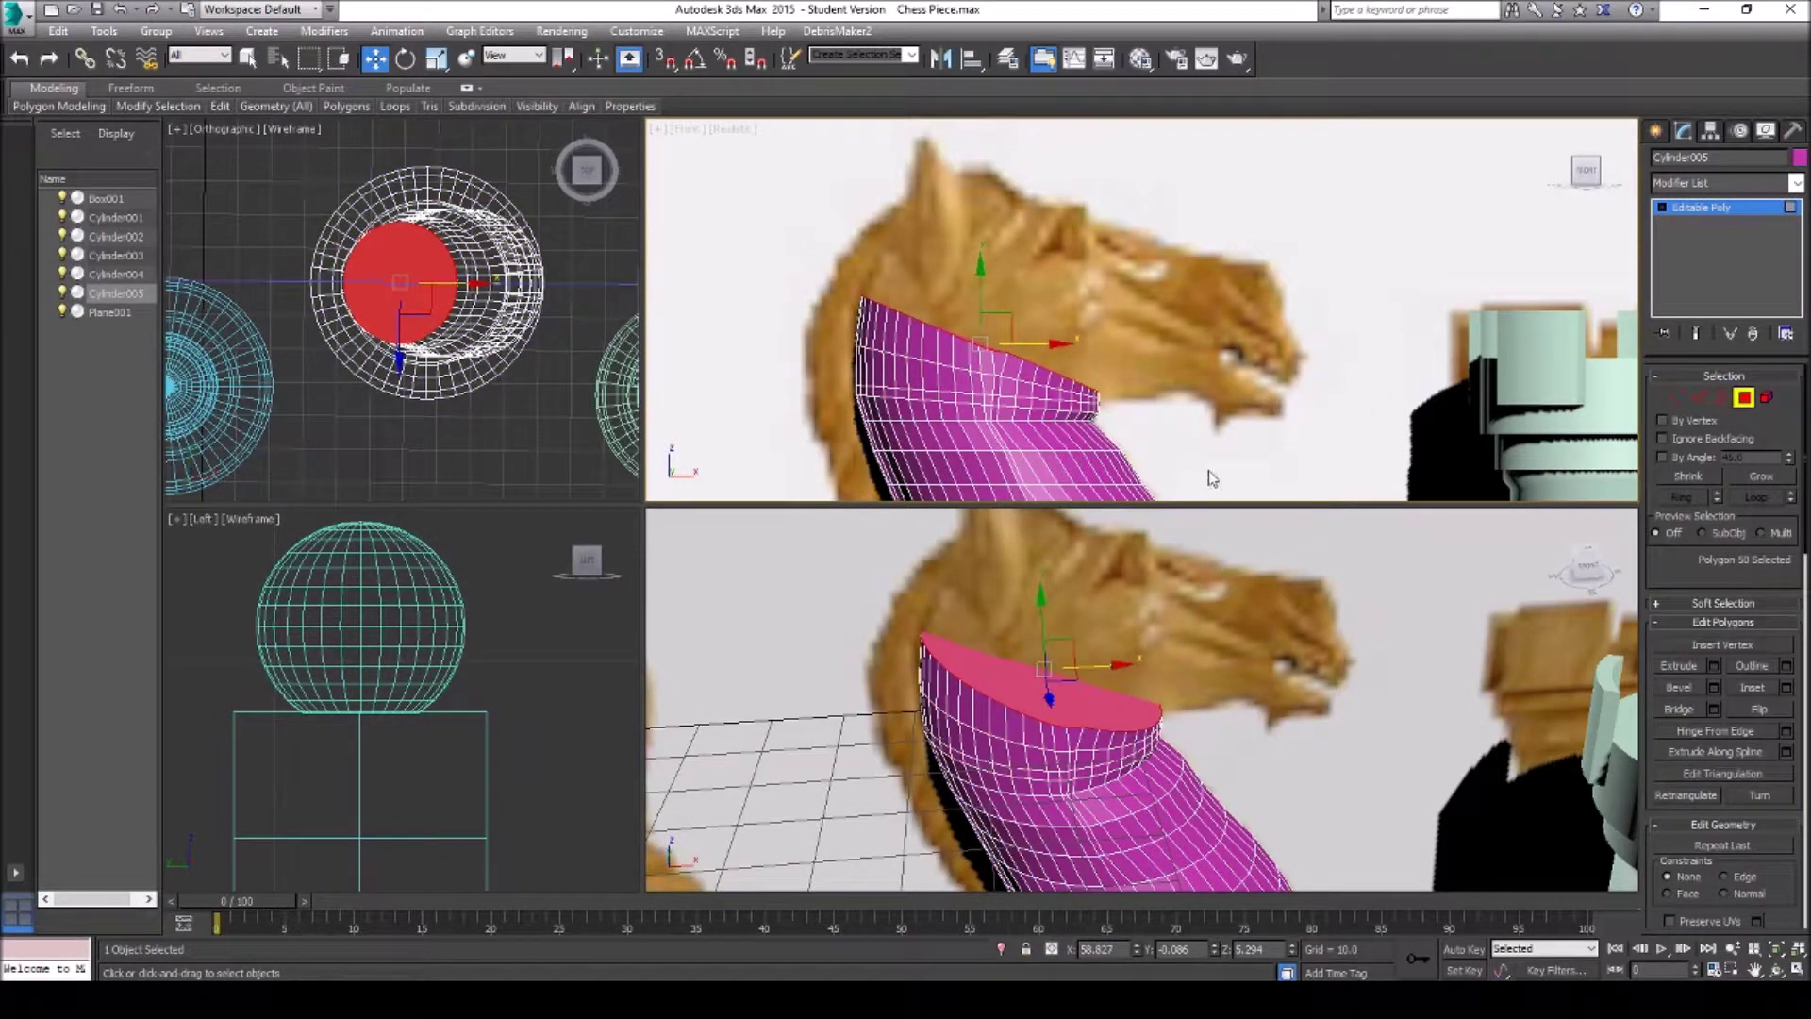
{"action": "left_click", "coordinate": [1757, 972]}
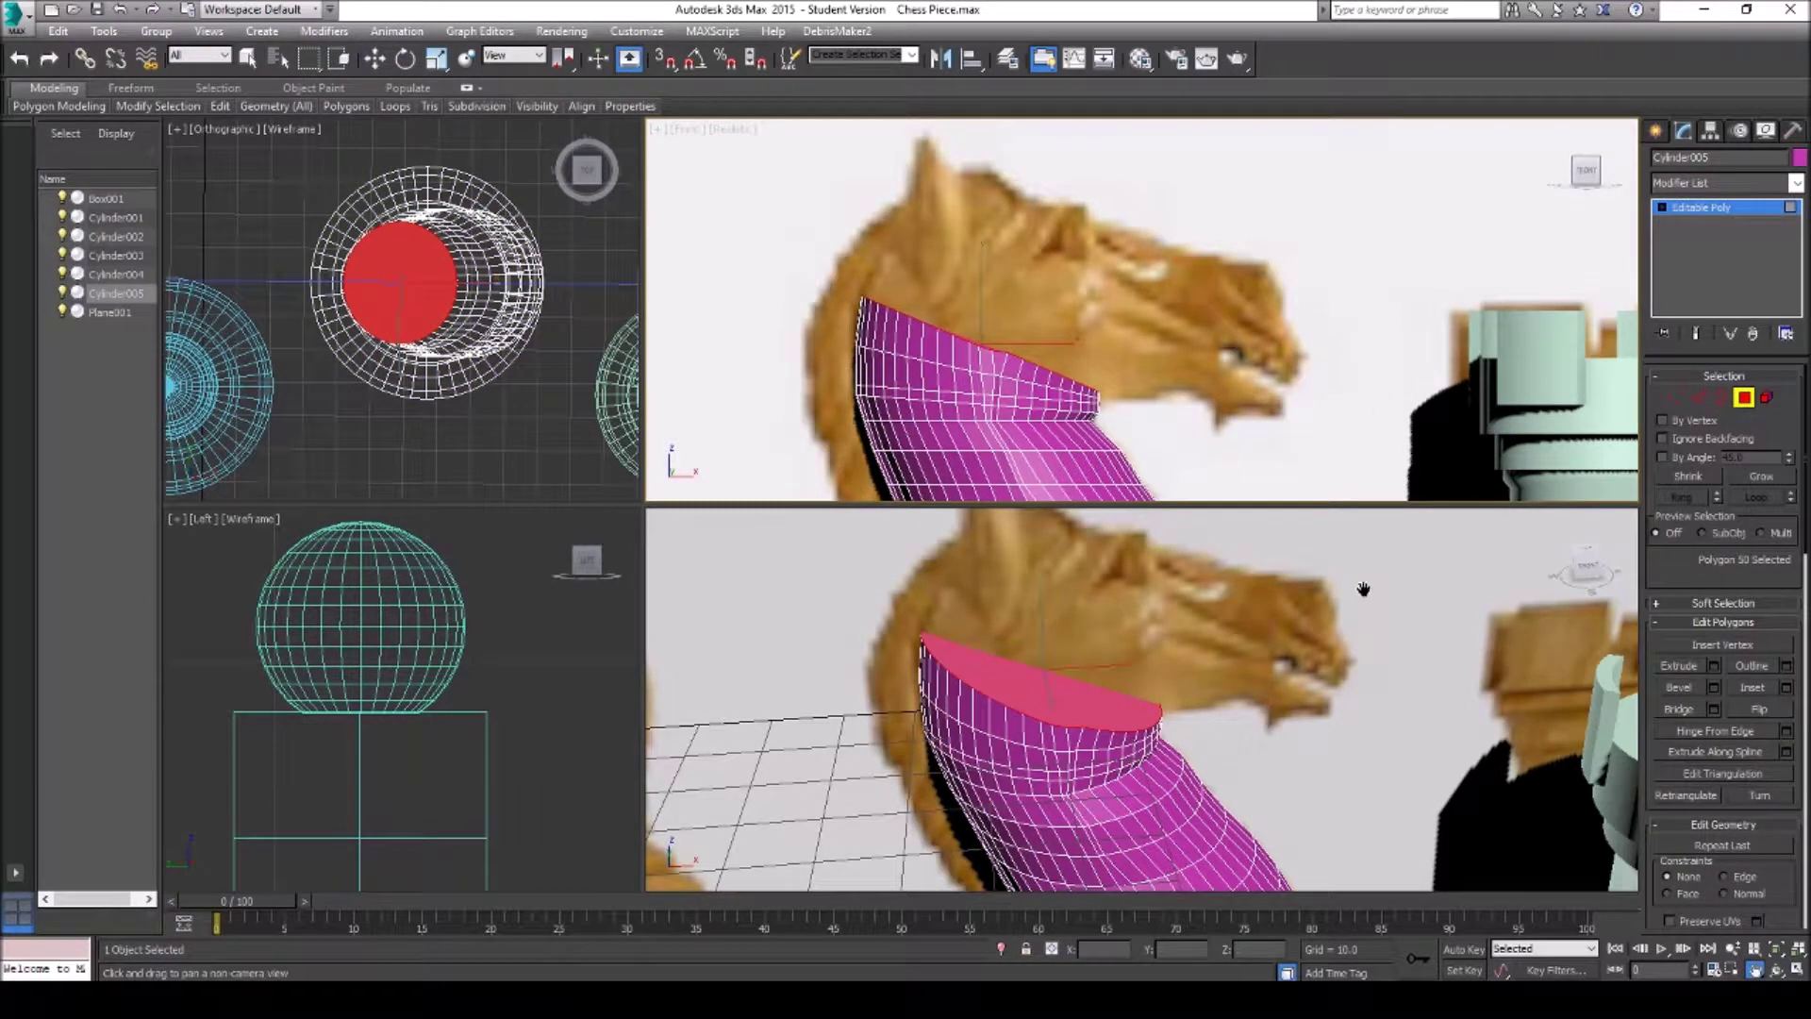
{"action": "left_click_drag", "start_coordinate": [1191, 439], "coordinate": [1180, 444]}
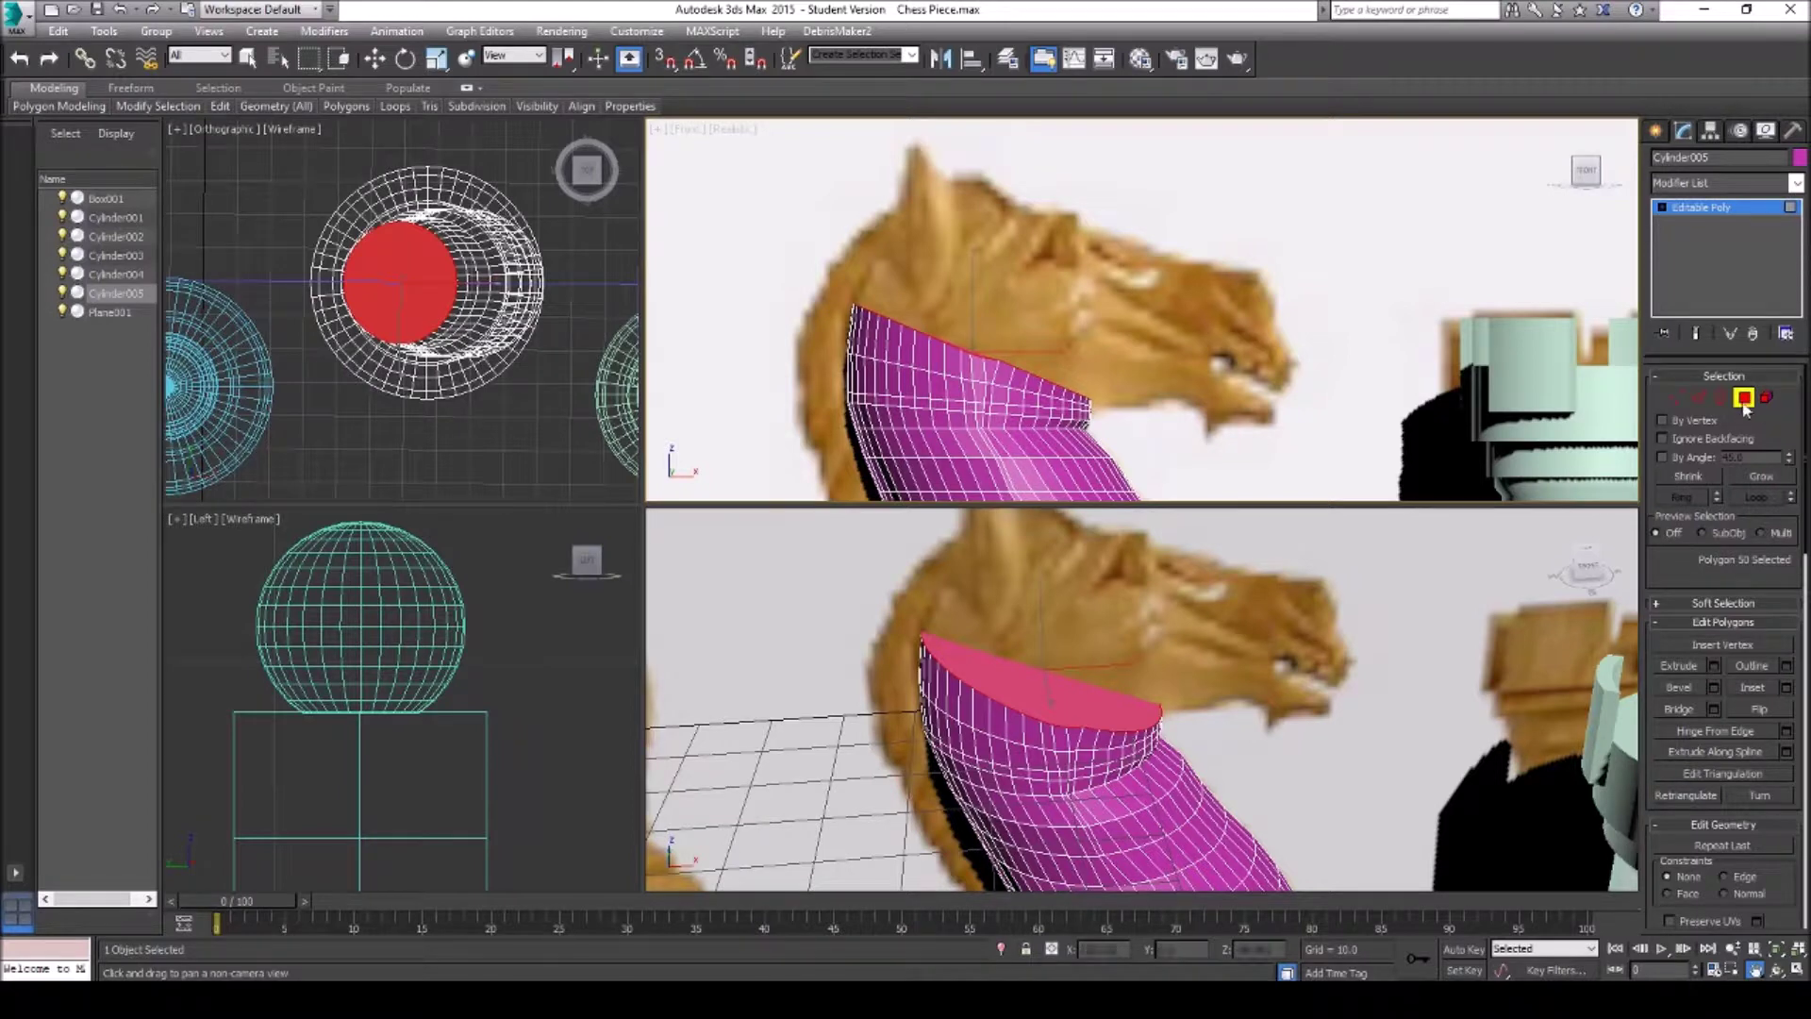
{"action": "left_click", "coordinate": [1681, 666]}
{"action": "left_click_drag", "start_coordinate": [1056, 702], "coordinate": [1025, 657]}
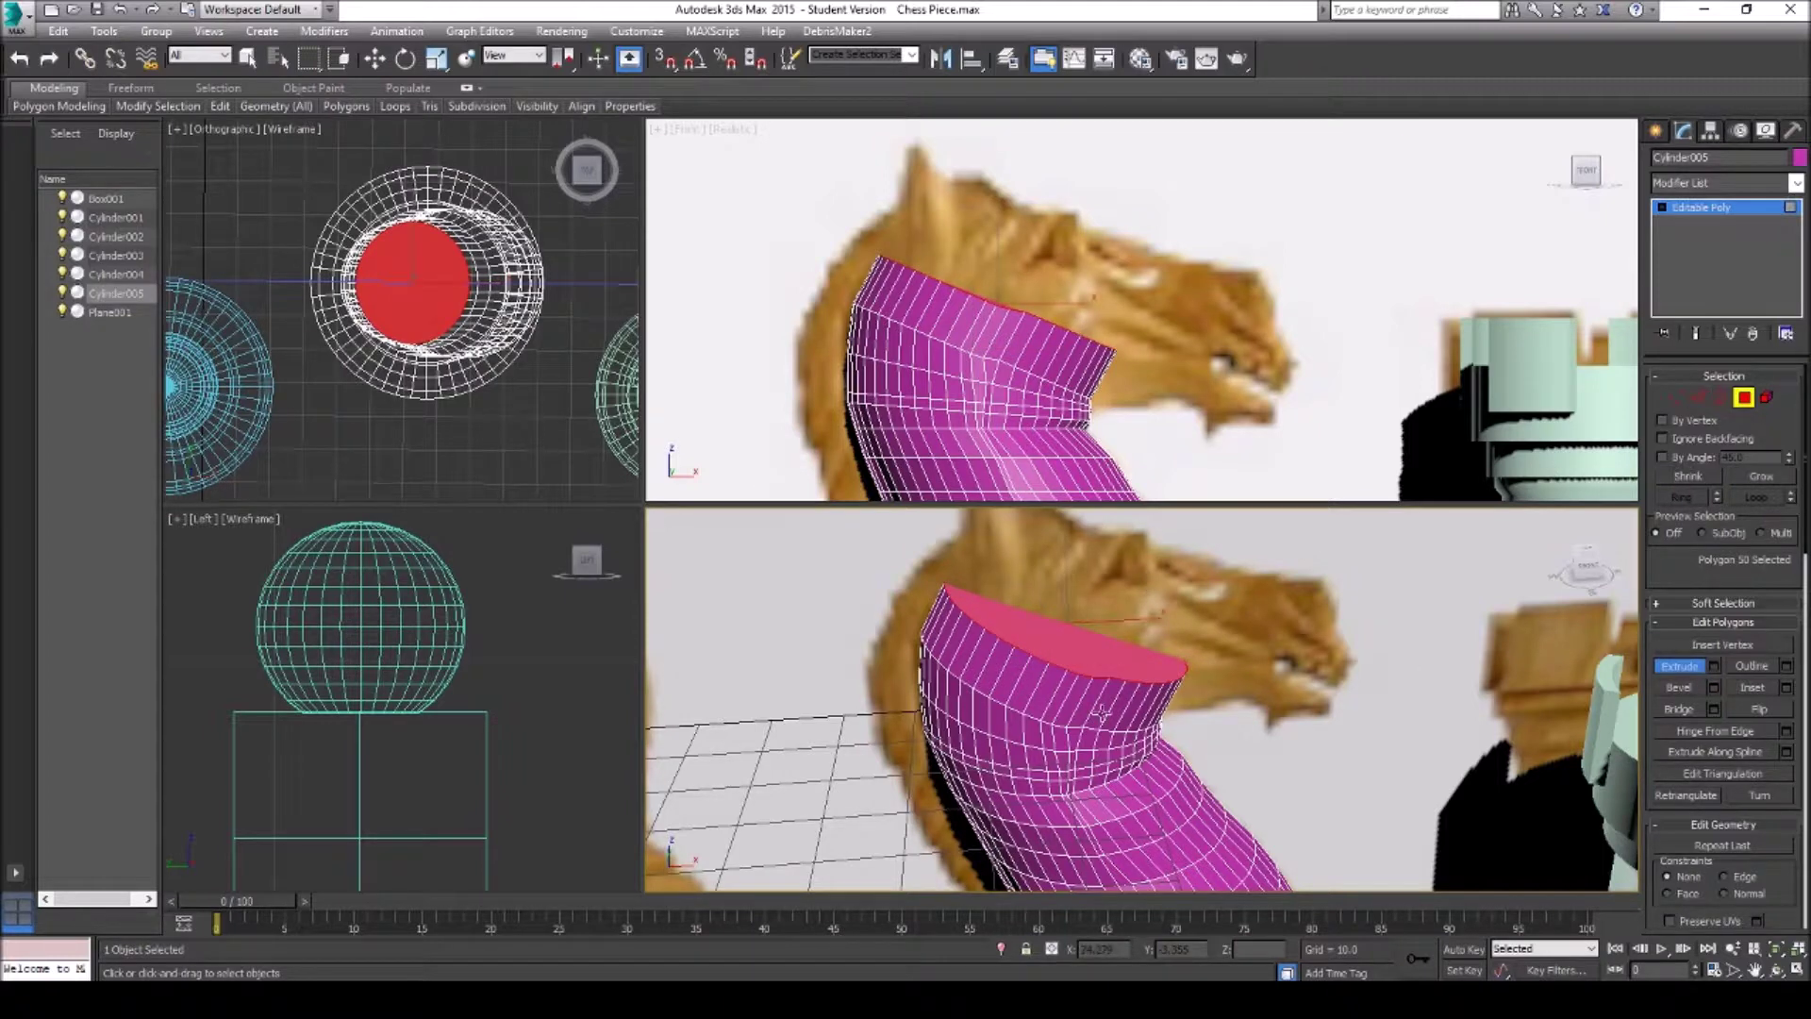
{"action": "key", "text": "w"}
{"action": "right_click", "coordinate": [1090, 666]}
{"action": "left_click", "coordinate": [1132, 698]}
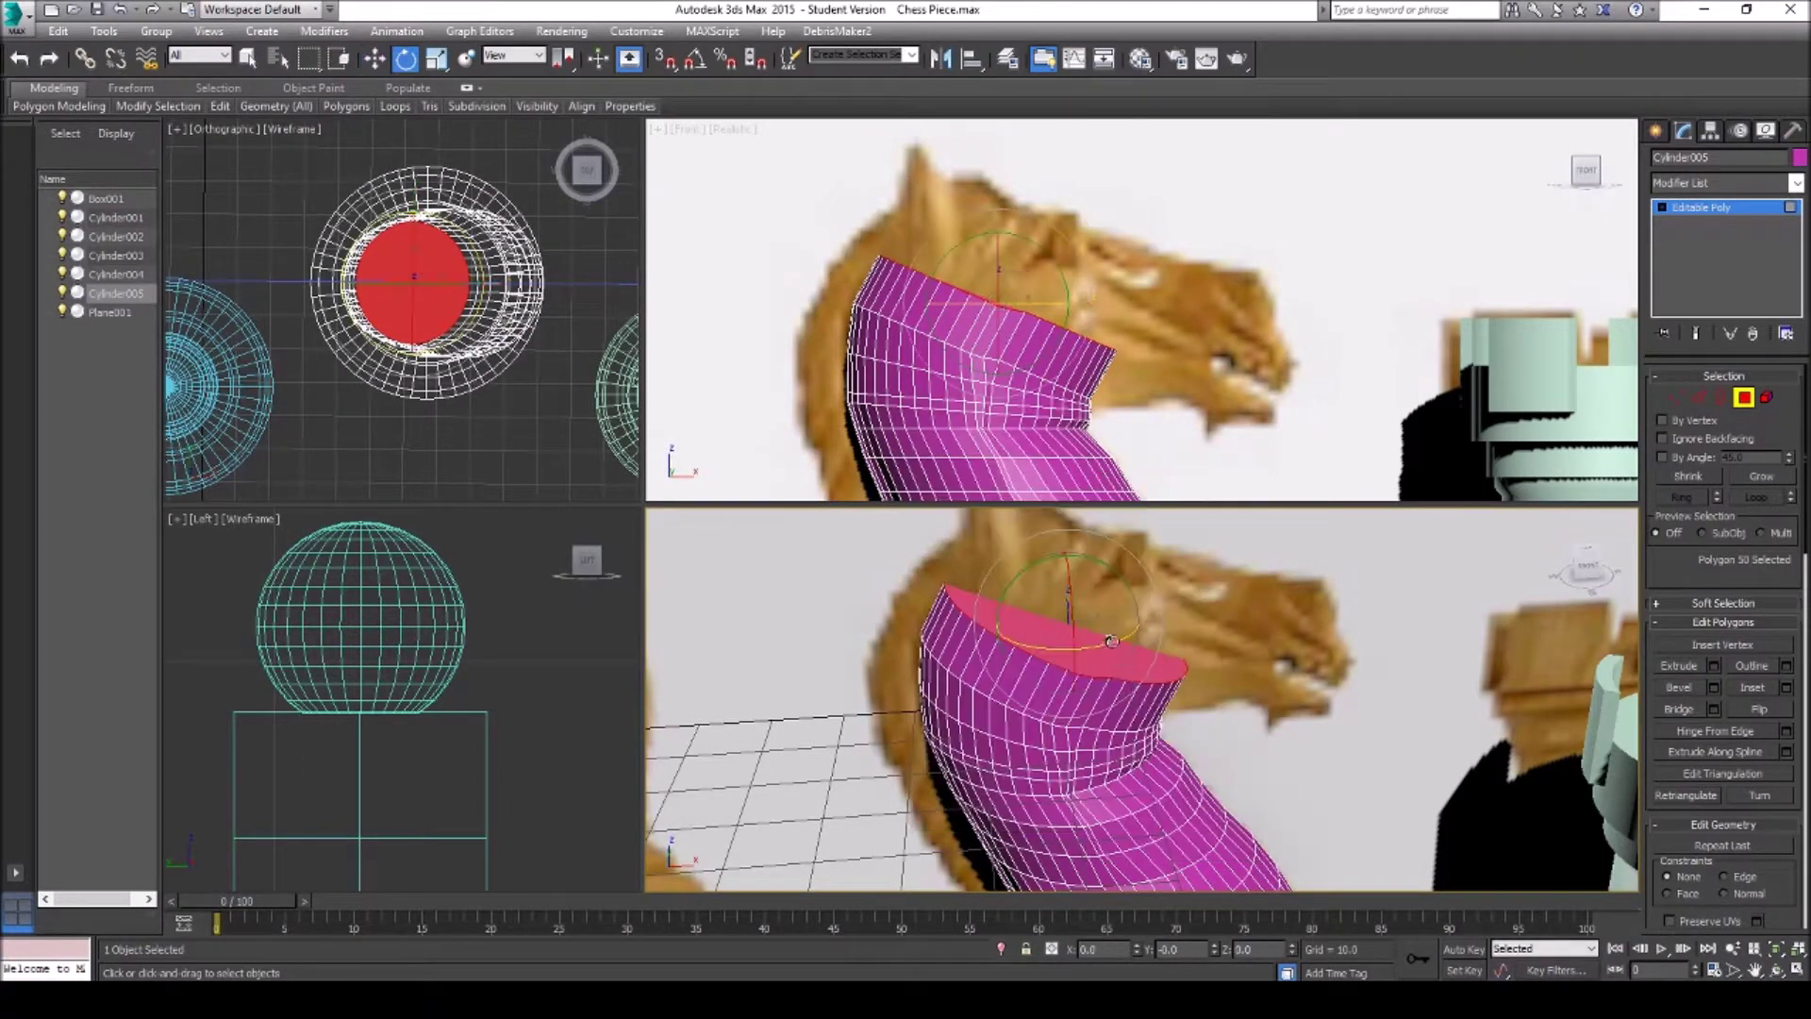
{"action": "left_click_drag", "start_coordinate": [1129, 592], "coordinate": [1161, 624]}
Select the front vertices of the new top ring and move them forward and down along the horse's jaw
{"action": "left_click", "coordinate": [1674, 397], "text": "ctrl"}
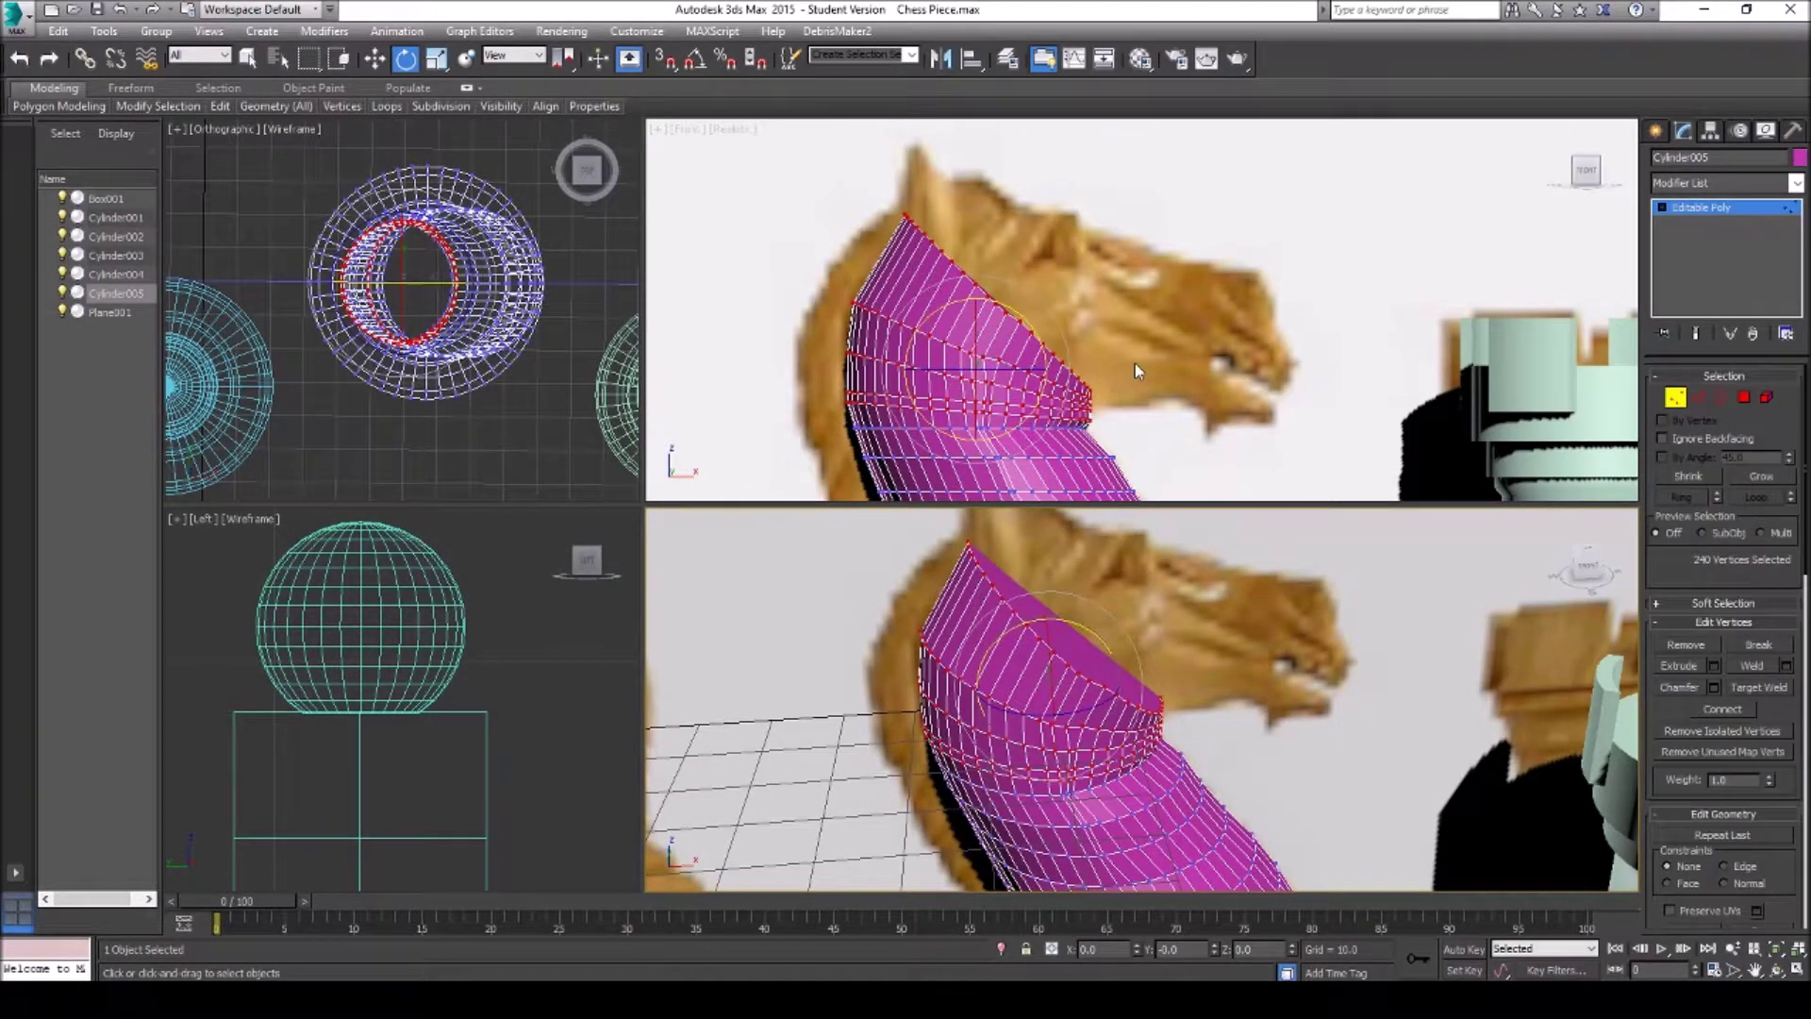
{"action": "left_click", "coordinate": [1142, 286]}
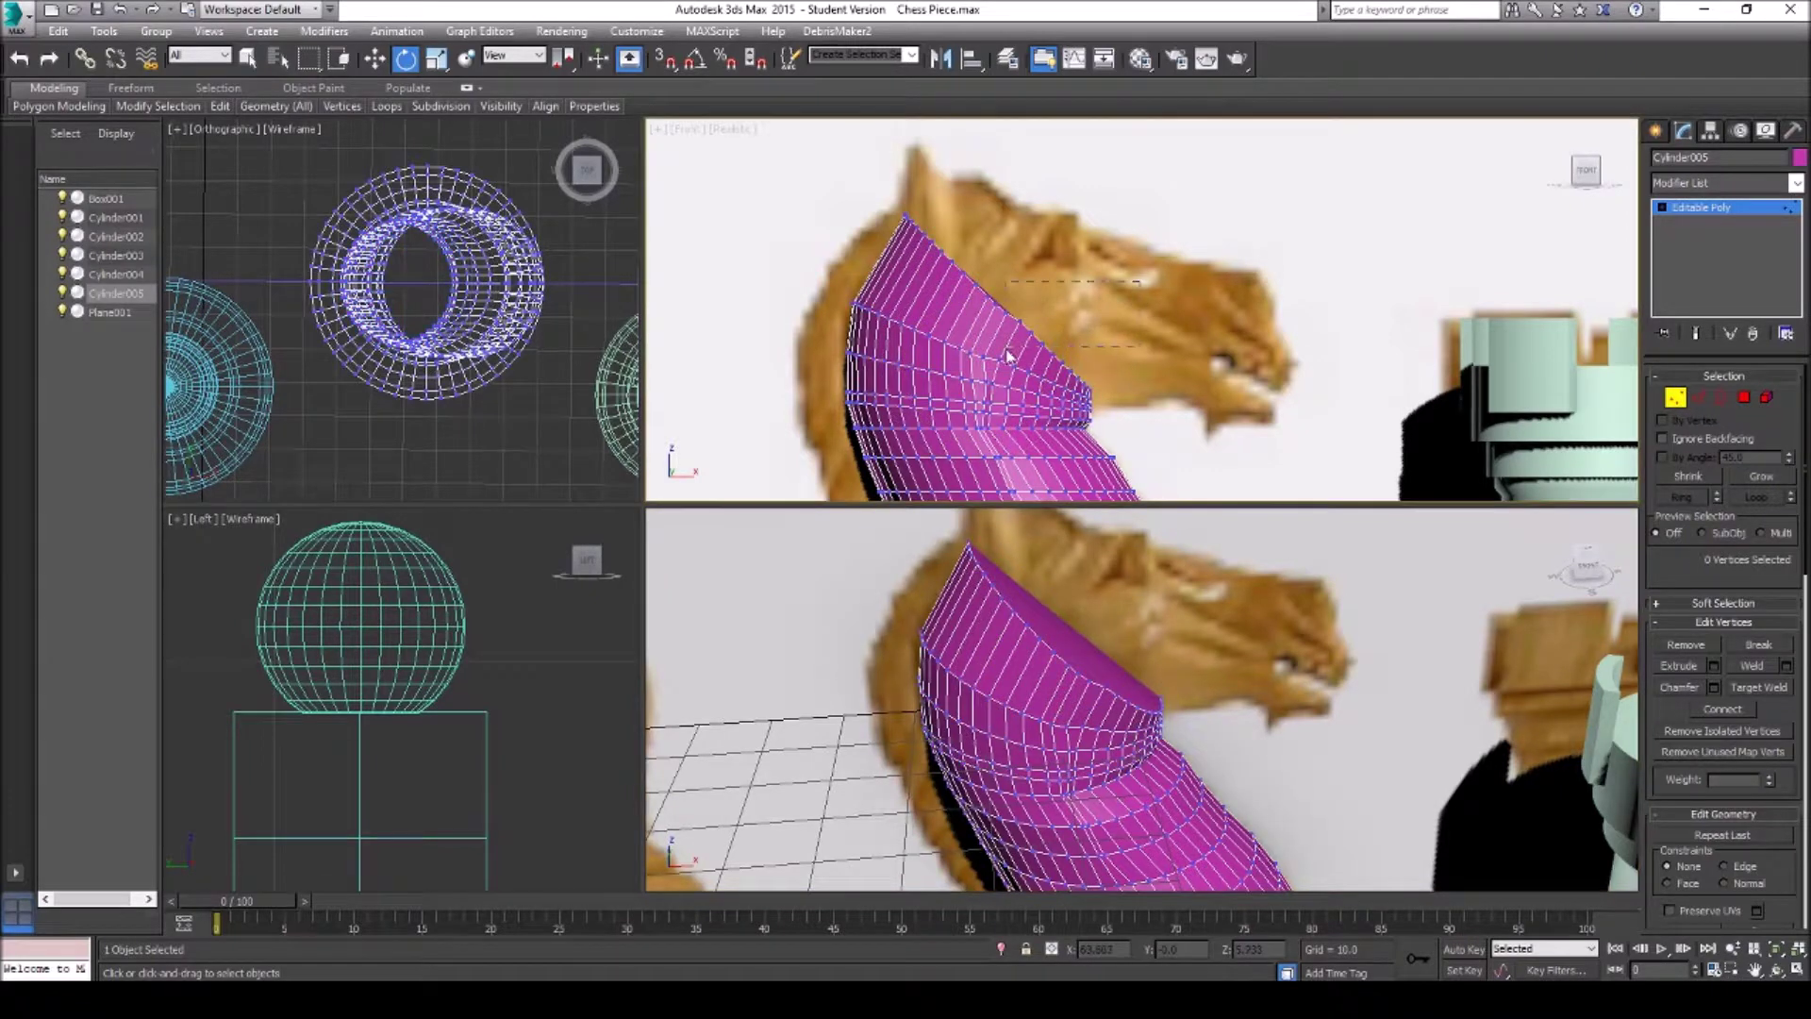
{"action": "left_click_drag", "start_coordinate": [1007, 352], "coordinate": [1006, 349]}
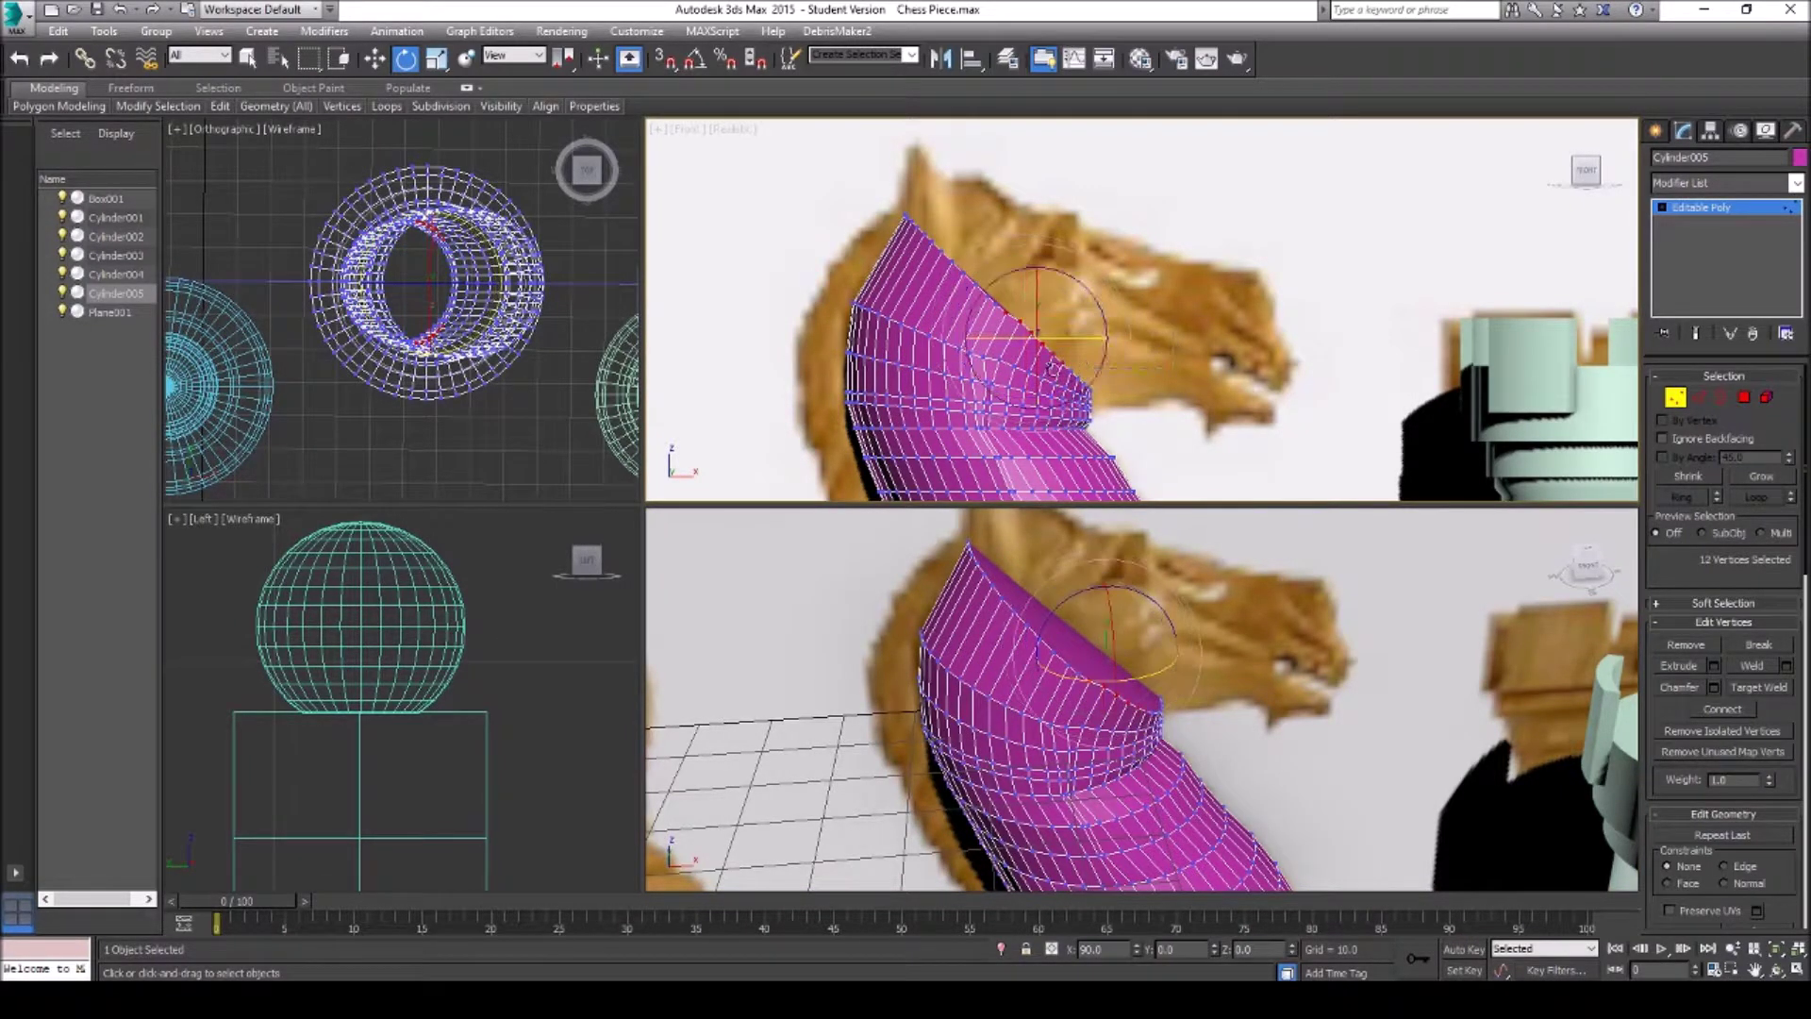
{"action": "left_click_drag", "start_coordinate": [1066, 394], "coordinate": [1092, 409], "text": "ctrl"}
{"action": "key", "text": "w"}
{"action": "left_click_drag", "start_coordinate": [1084, 337], "coordinate": [1122, 370]}
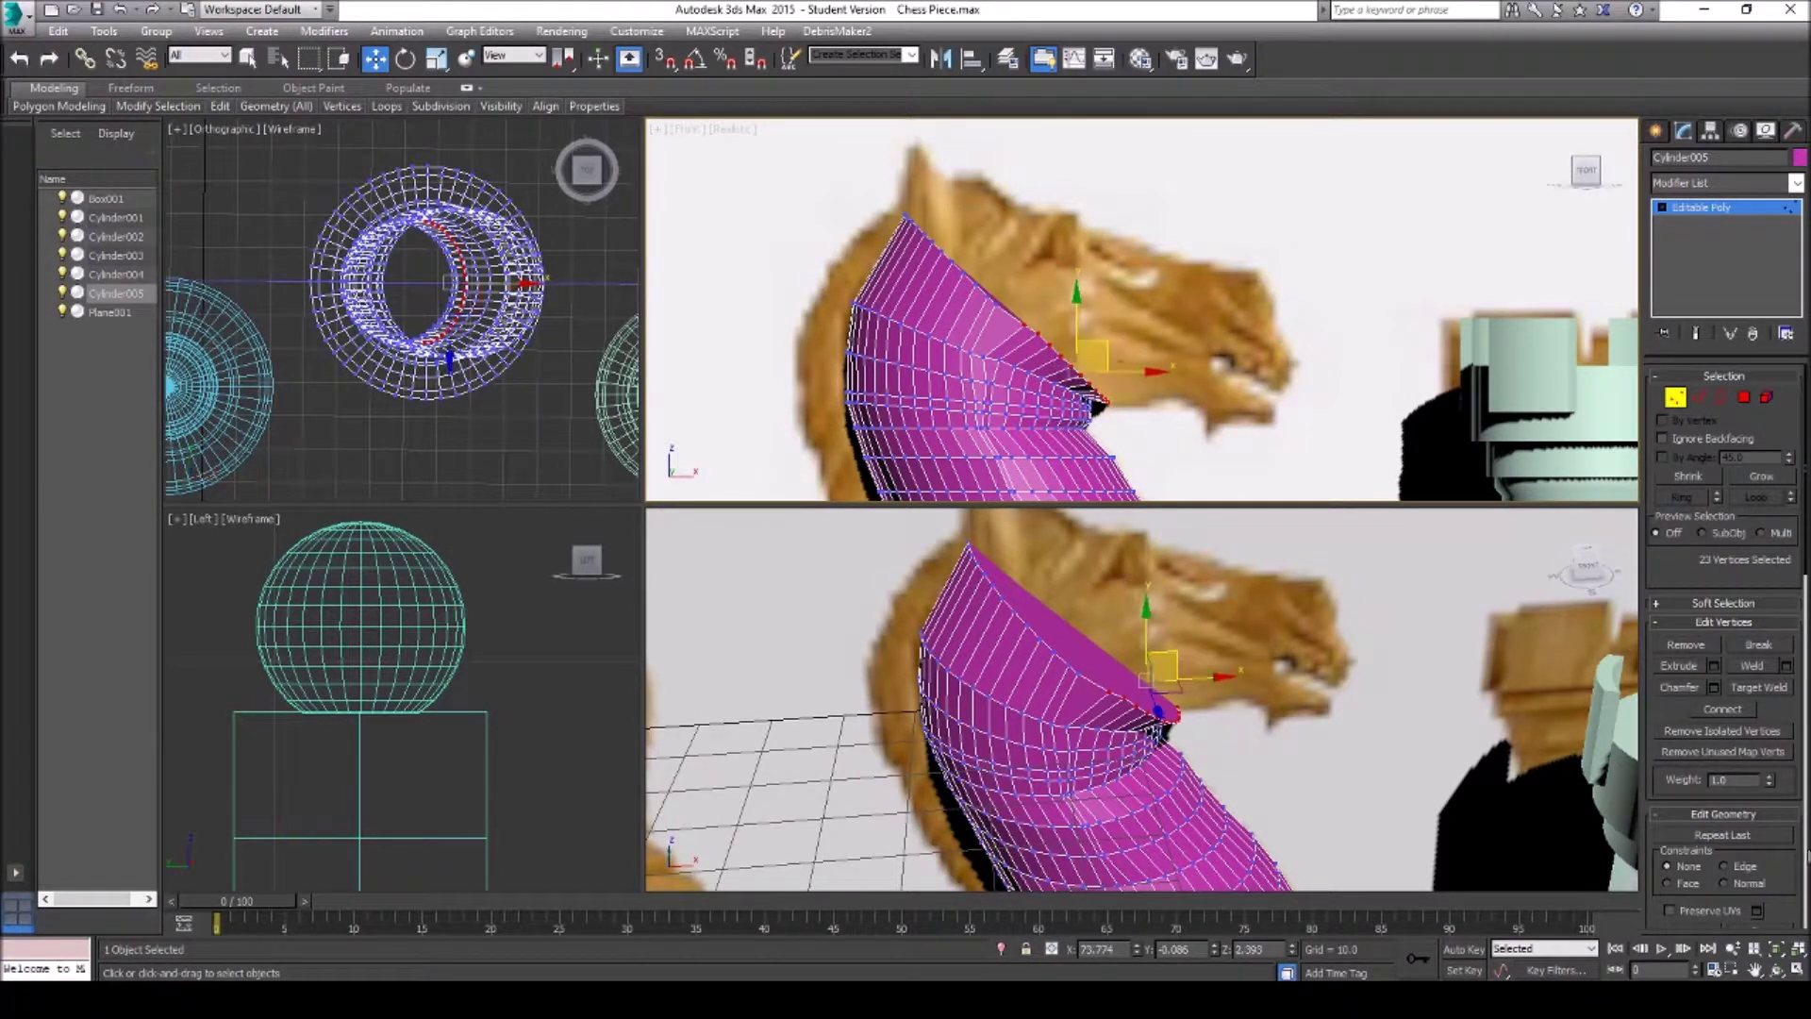
Select the knight's top polygon and extrude it a short section forward toward the horse's face
{"action": "left_click", "coordinate": [1775, 968]}
{"action": "left_click_drag", "start_coordinate": [1081, 632], "coordinate": [1200, 682]}
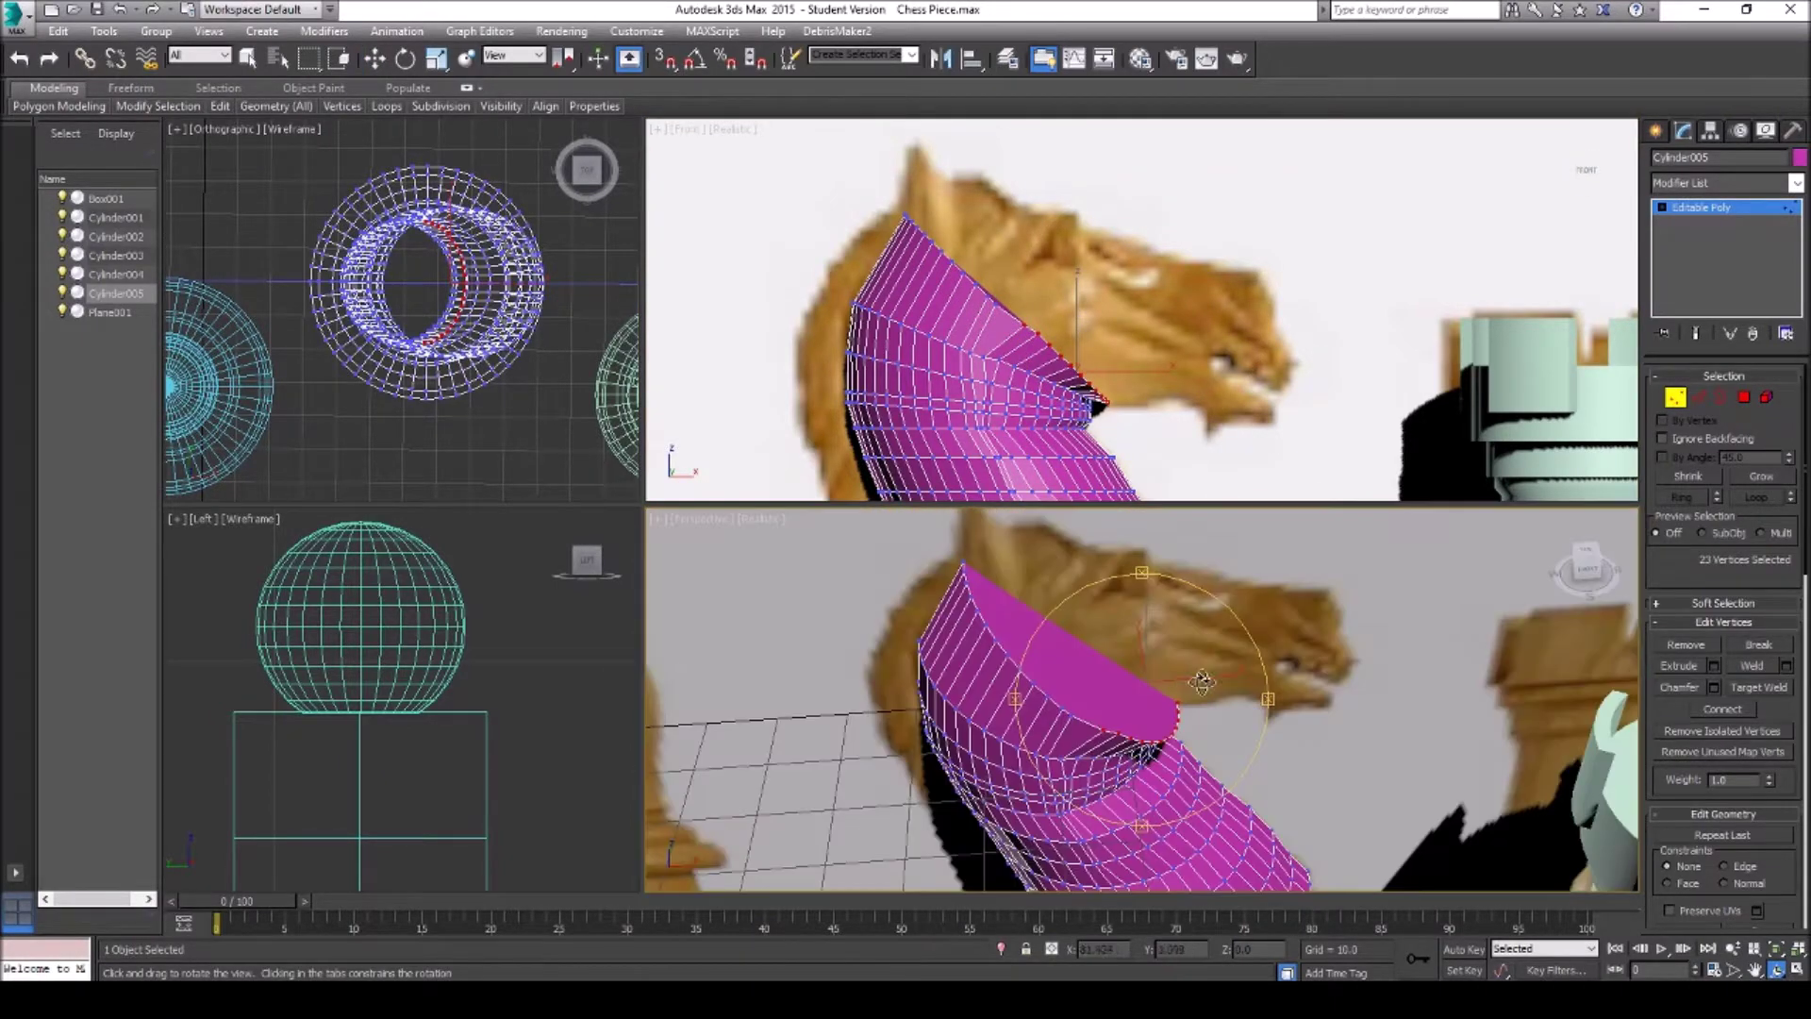
{"action": "left_click", "coordinate": [1741, 397]}
{"action": "left_click", "coordinate": [1756, 970]}
{"action": "left_click_drag", "start_coordinate": [1147, 651], "coordinate": [1144, 688]}
{"action": "key", "text": "w"}
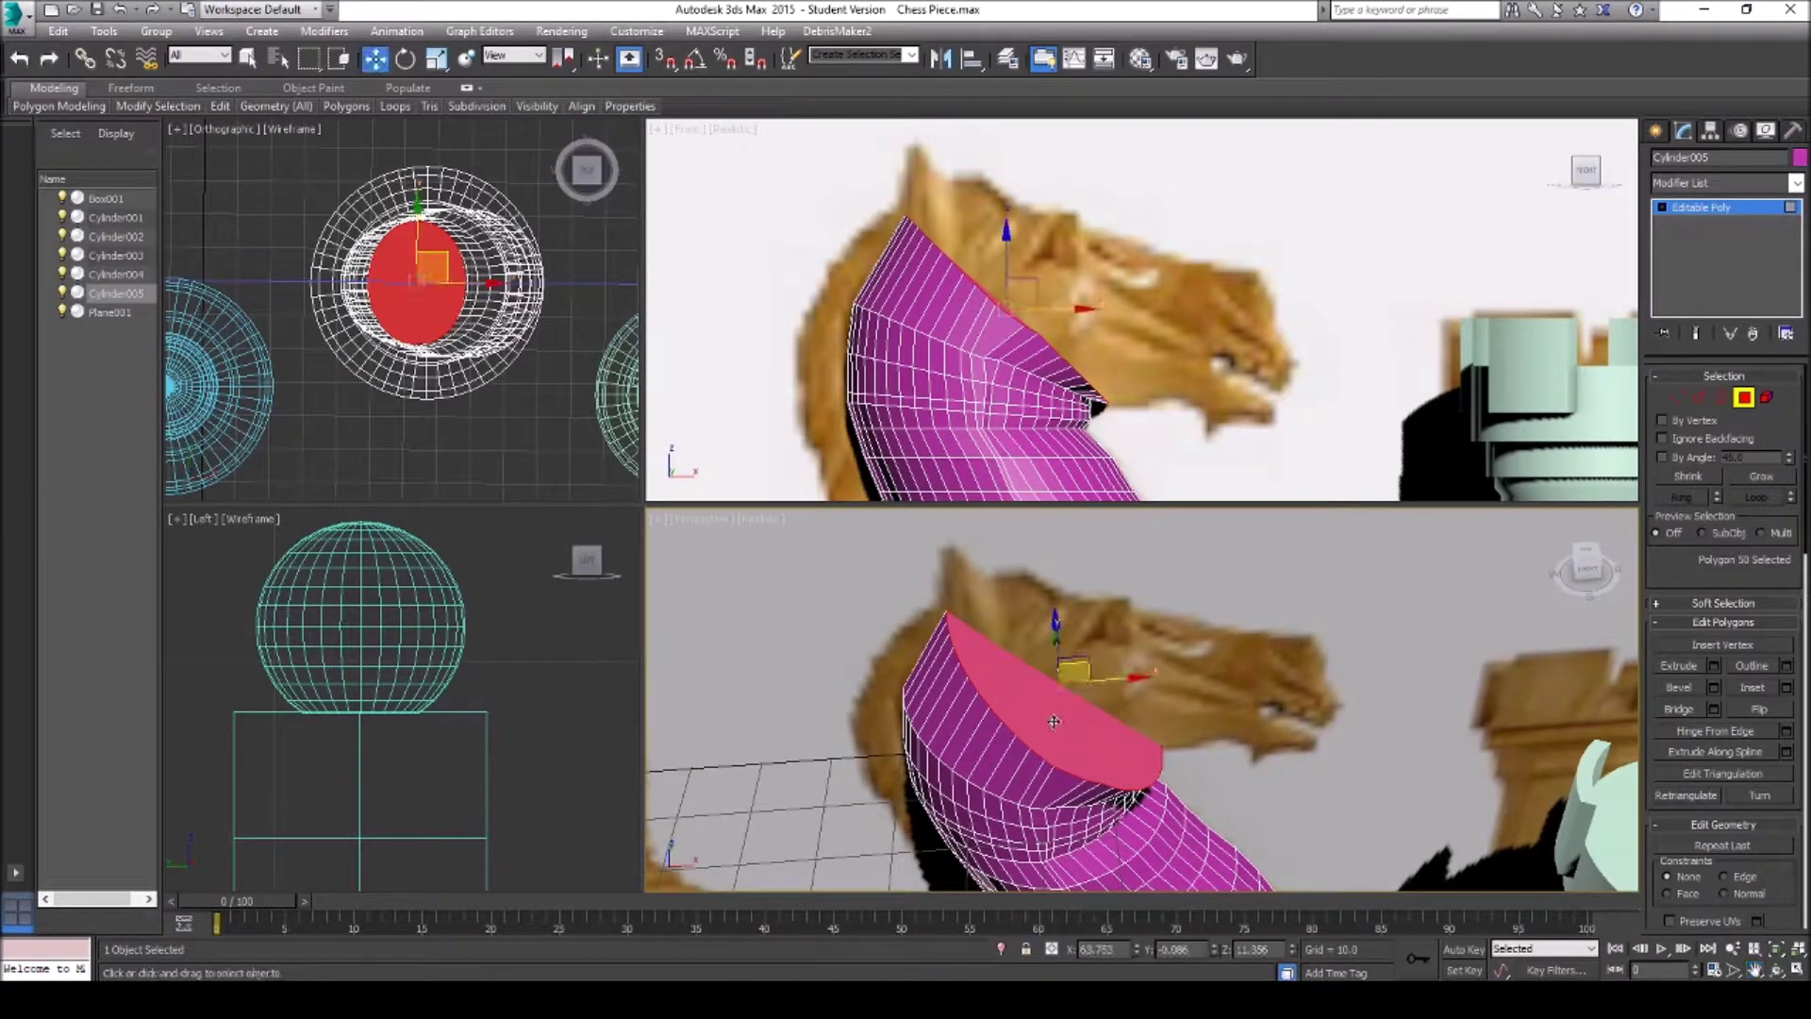
{"action": "left_click", "coordinate": [1679, 665]}
{"action": "left_click_drag", "start_coordinate": [1094, 722], "coordinate": [1245, 688]}
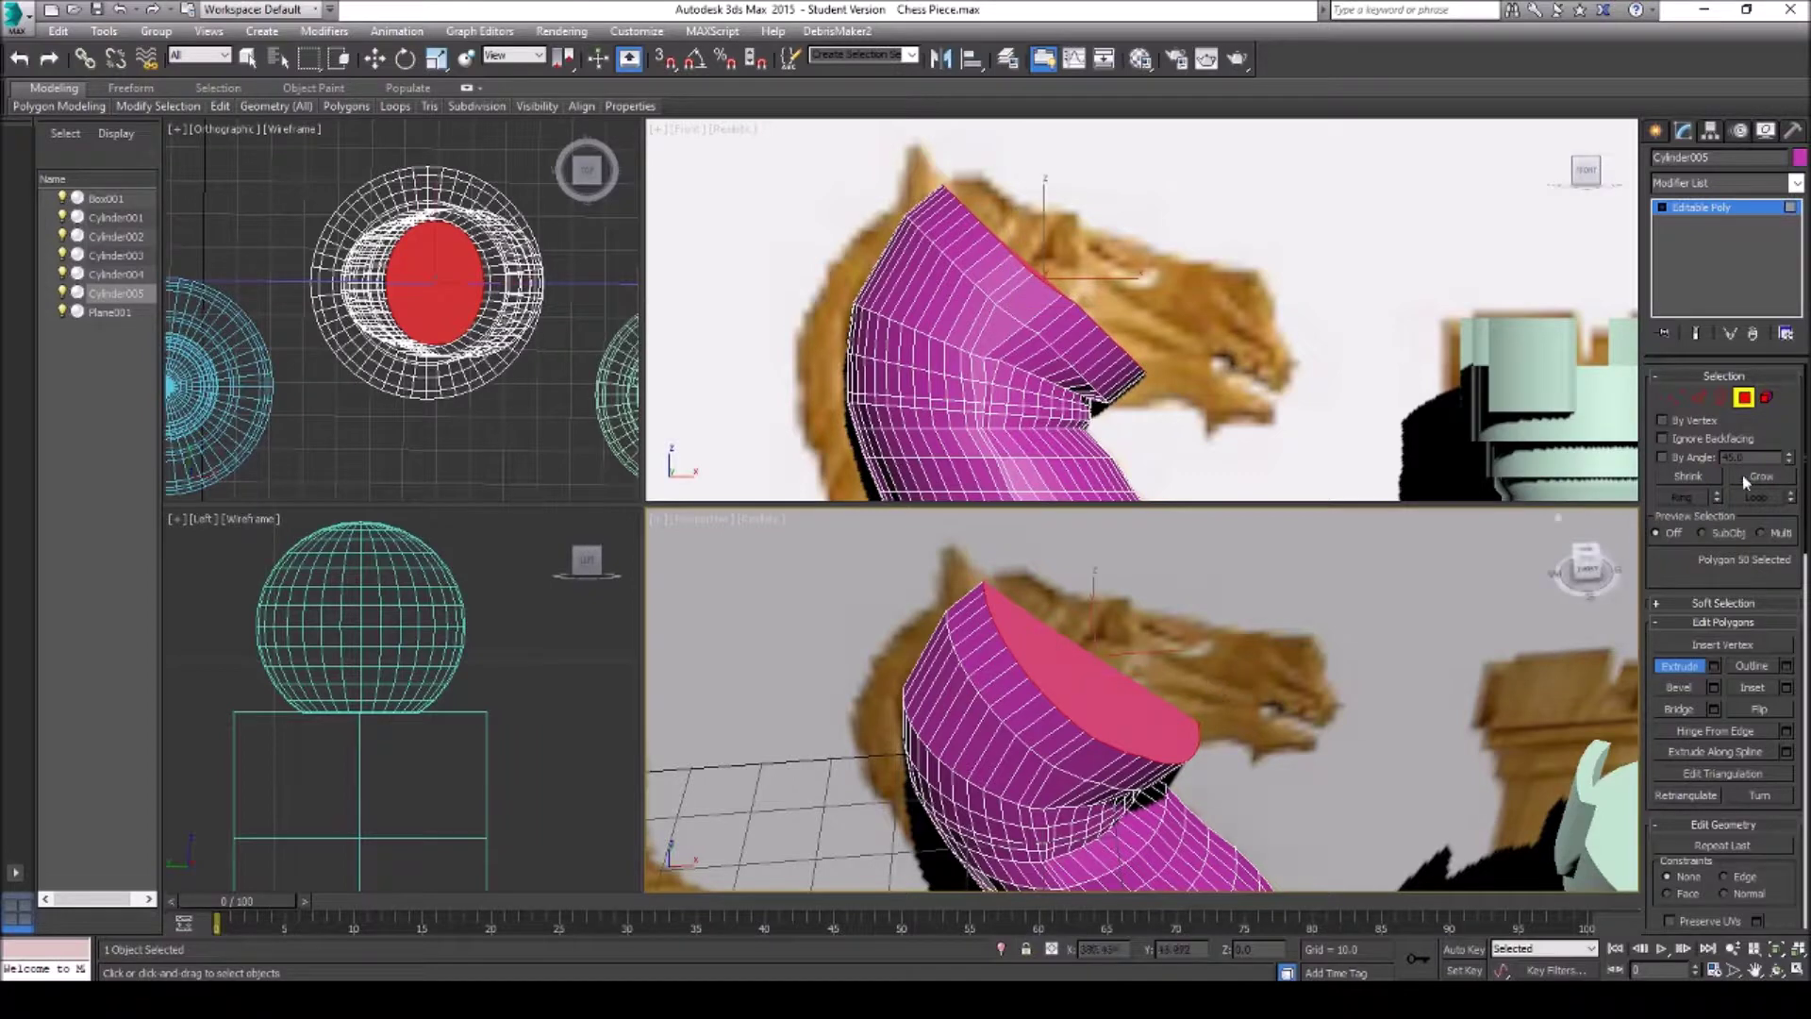
Rotate the extruded end polygon steeper and move it so its lower edge meets the throat
{"action": "key", "text": "w"}
{"action": "right_click", "coordinate": [1170, 722]}
{"action": "left_click", "coordinate": [1196, 734]}
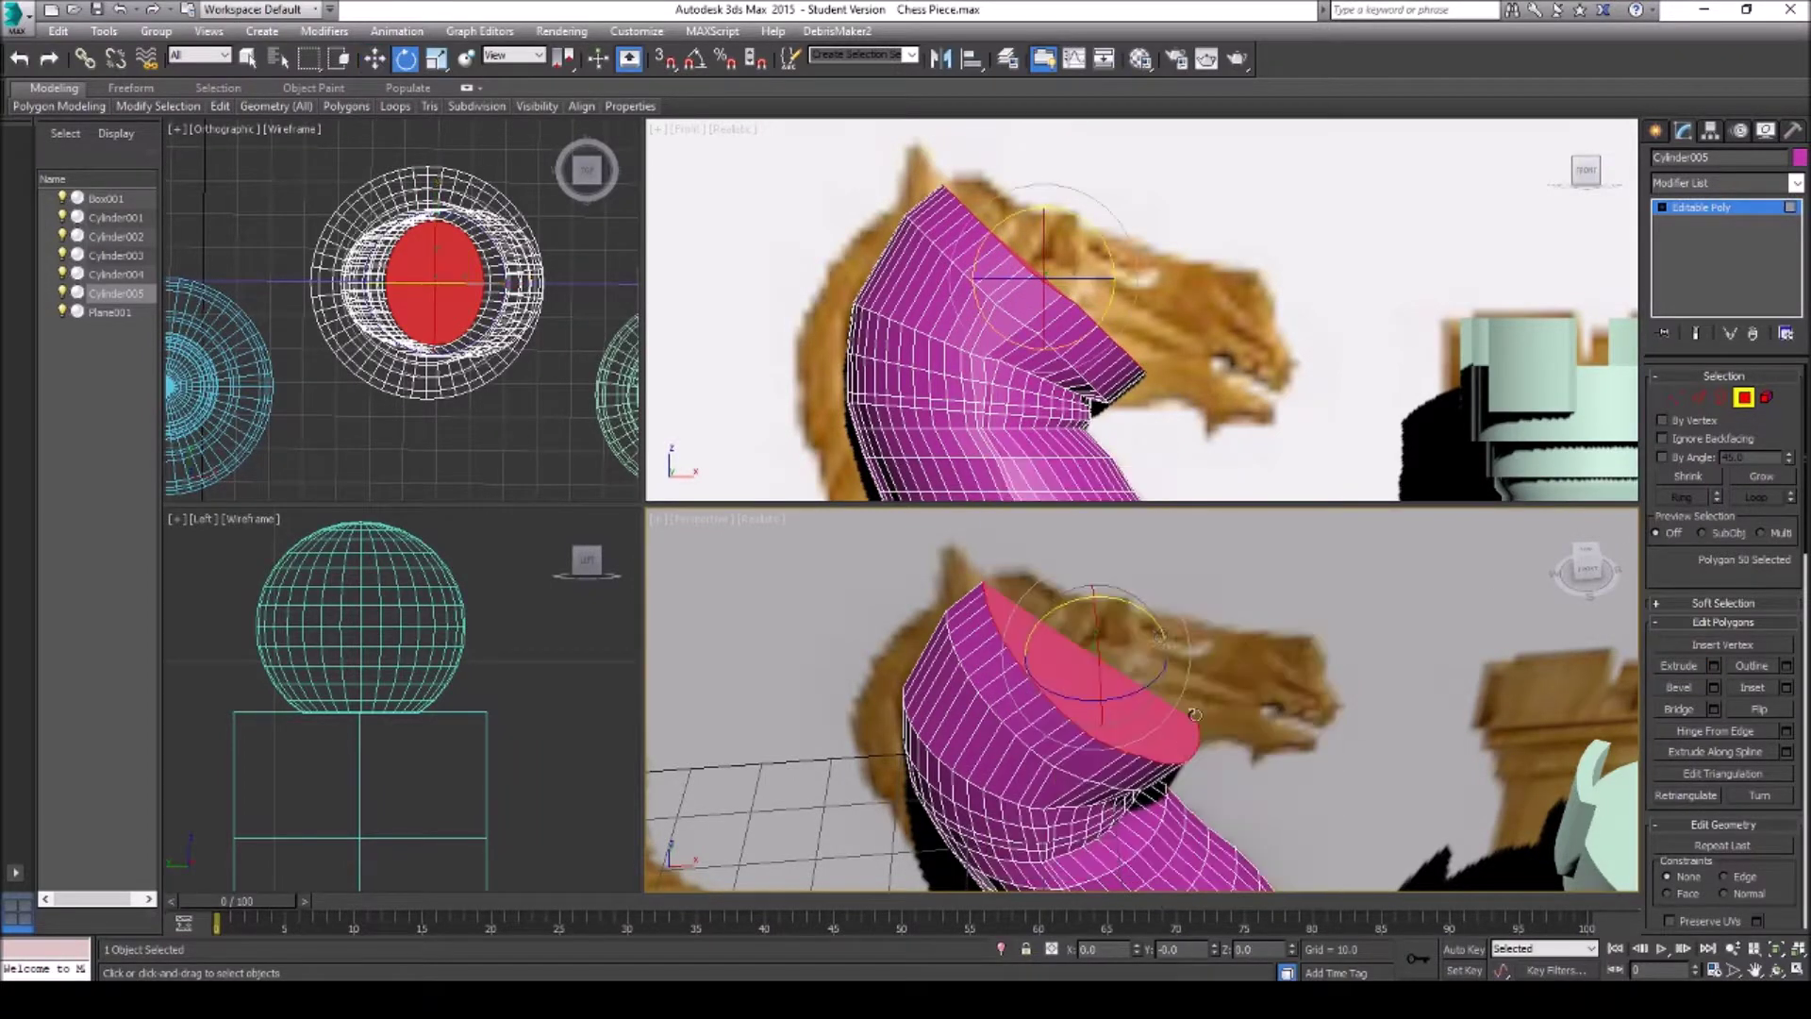
{"action": "left_click_drag", "start_coordinate": [1147, 613], "coordinate": [1181, 620]}
{"action": "right_click", "coordinate": [1095, 308]}
{"action": "right_click", "coordinate": [1096, 307]}
{"action": "left_click", "coordinate": [1141, 341]}
{"action": "left_click_drag", "start_coordinate": [1060, 254], "coordinate": [1075, 266]}
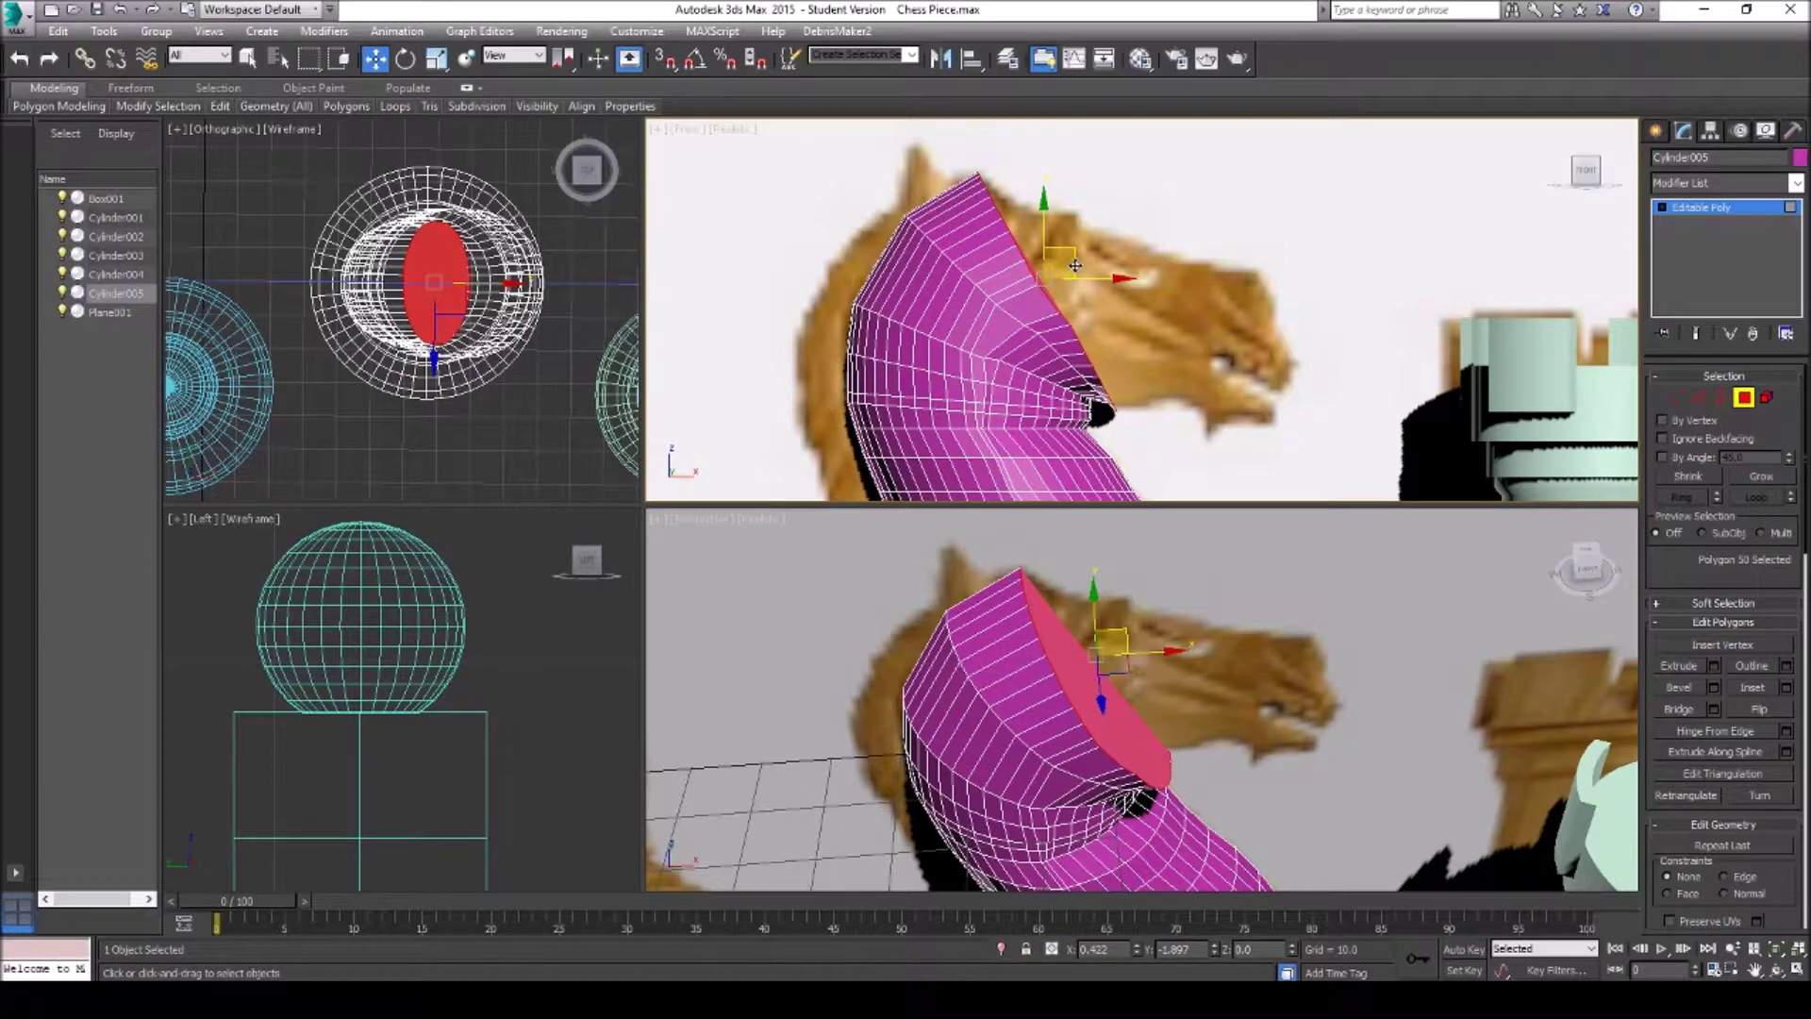
Select the lowest front vertices of the end ring at the throat and move them slightly back
{"action": "left_click", "coordinate": [1675, 394], "text": "ctrl"}
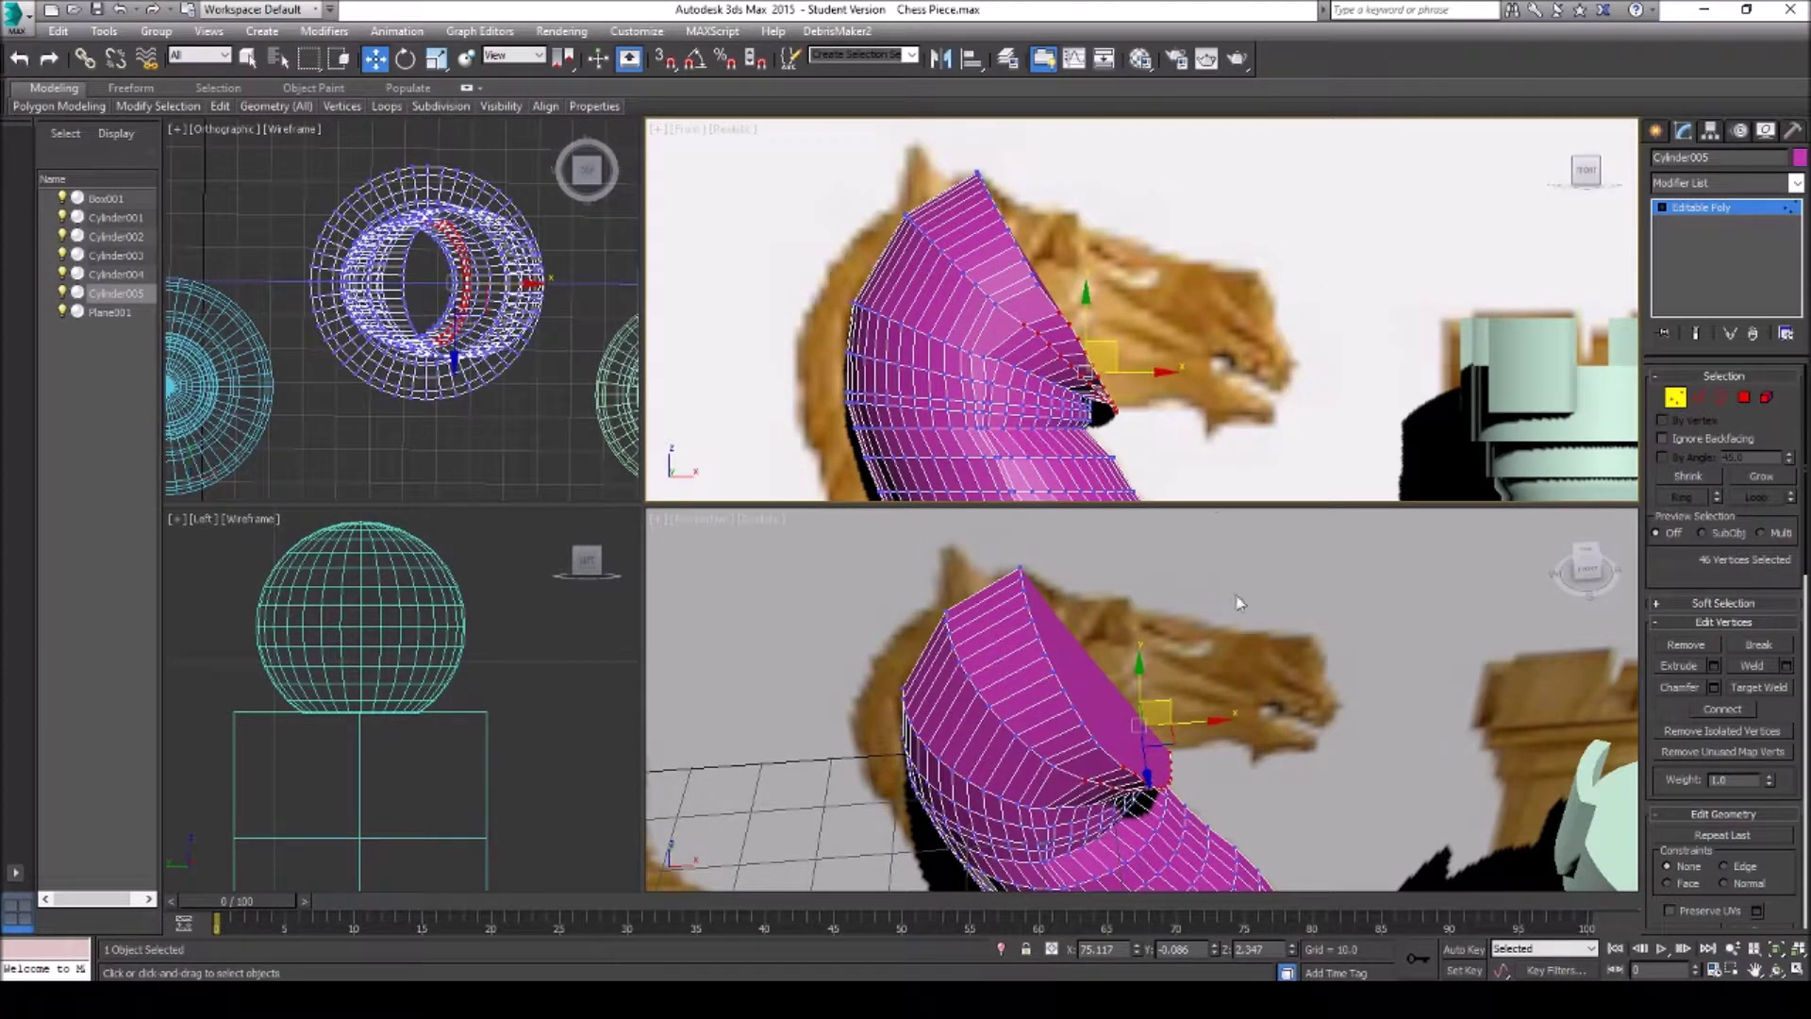
{"action": "left_click_drag", "start_coordinate": [1179, 440], "coordinate": [1116, 393]}
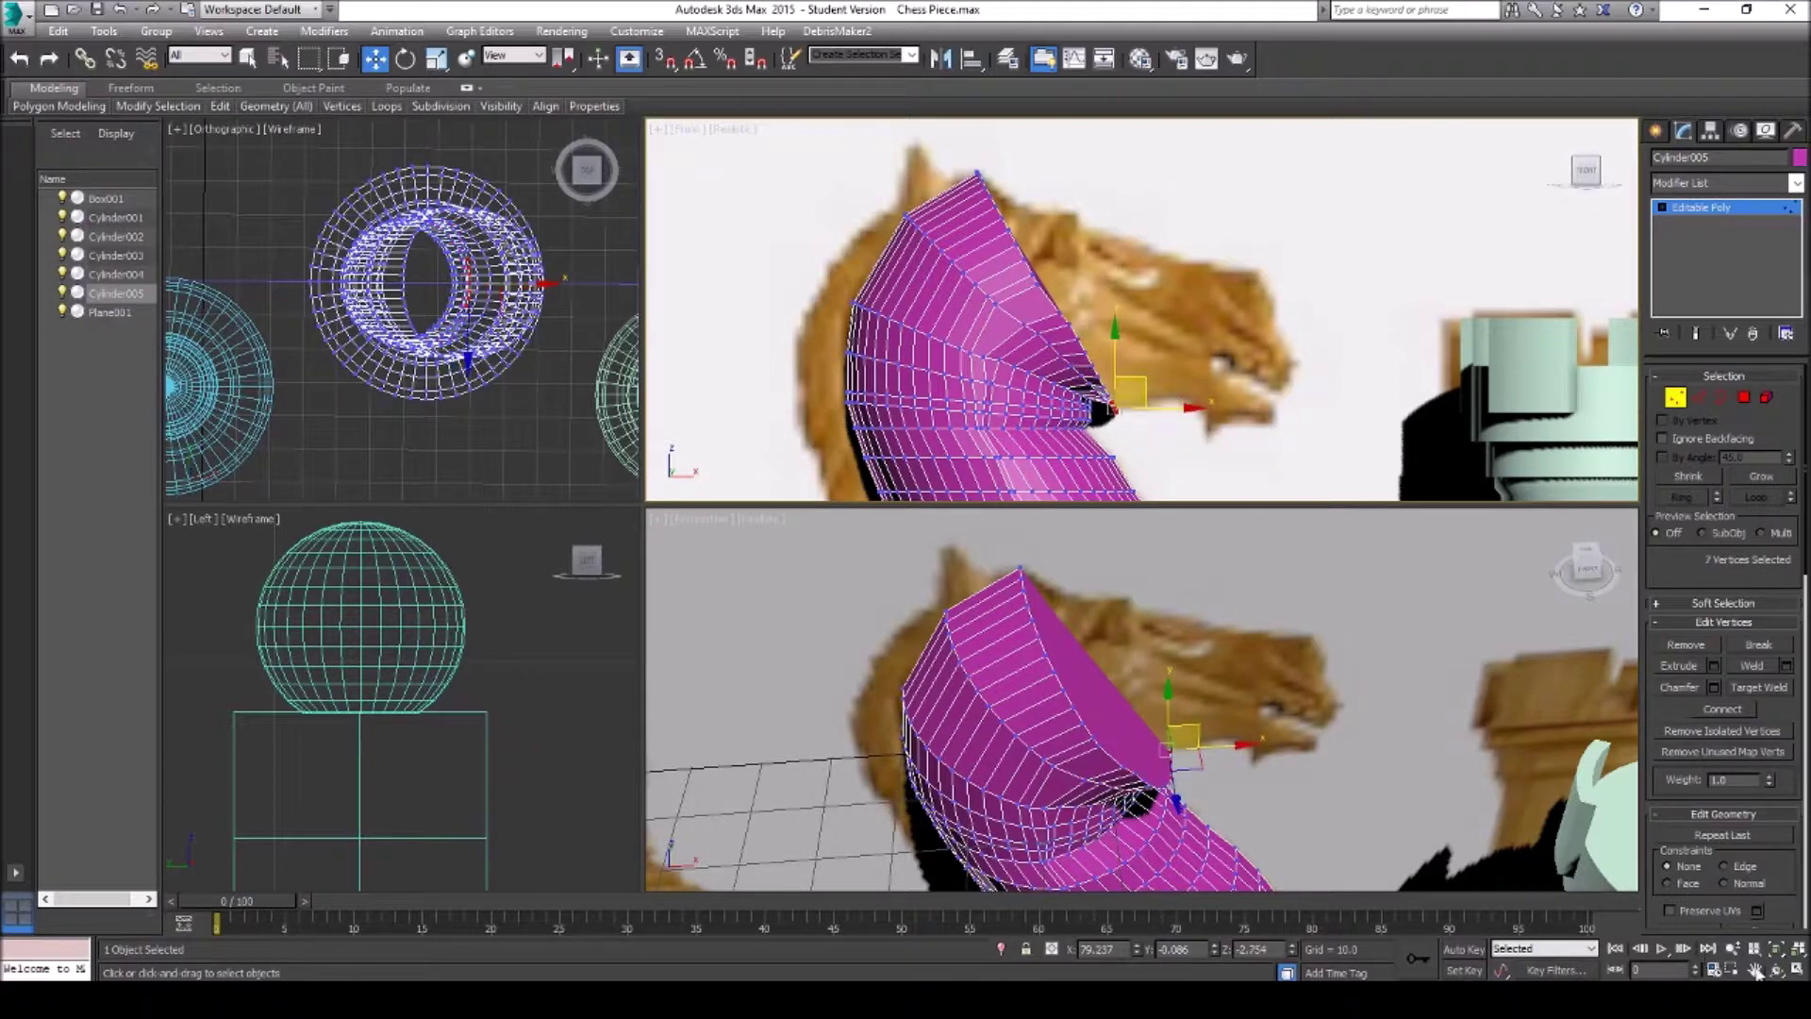
{"action": "middle_click_drag", "start_coordinate": [1126, 413], "coordinate": [1128, 378]}
{"action": "scroll", "coordinate": [1128, 378], "scroll_direction": "up", "scroll_amount": 5}
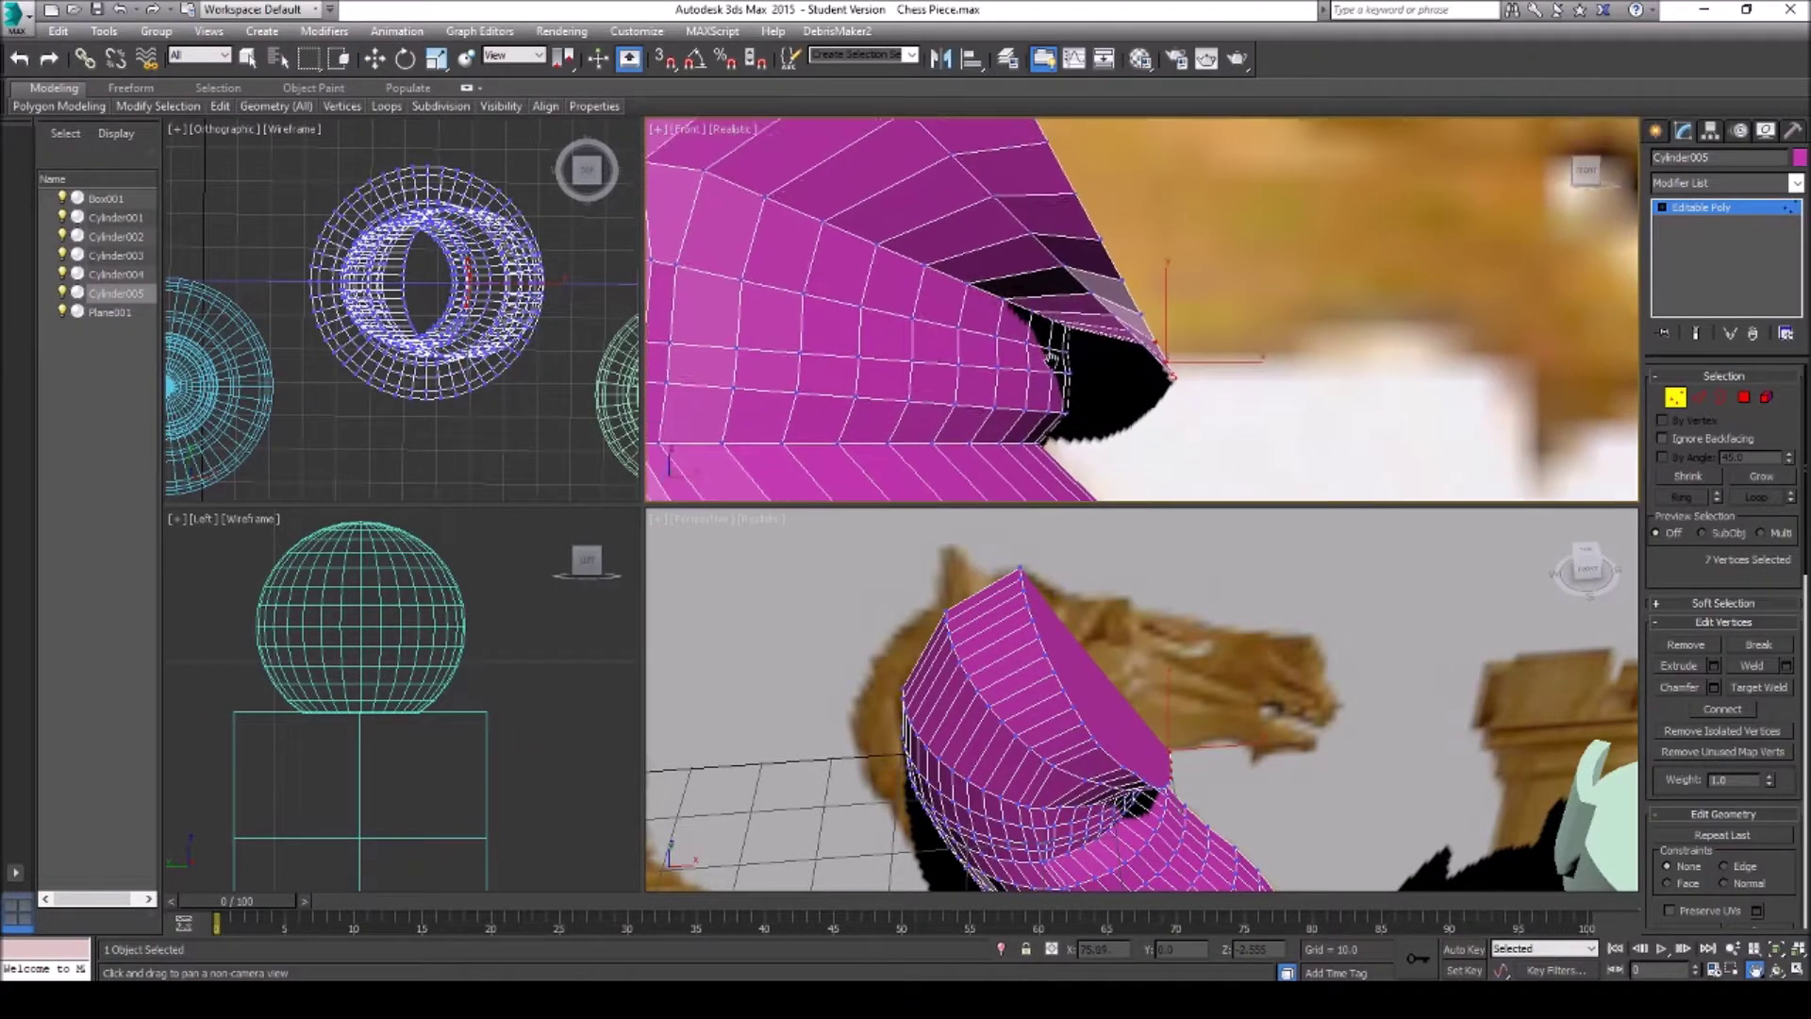
{"action": "key", "text": "w"}
{"action": "left_click_drag", "start_coordinate": [1168, 328], "coordinate": [1121, 355]}
Select the vertices above the throat tip and shift them back, aligning the stray vertex with the ring's edge
{"action": "left_click_drag", "start_coordinate": [1163, 198], "coordinate": [1075, 293], "text": "ctrl"}
{"action": "left_click", "coordinate": [1778, 972]}
{"action": "left_click_drag", "start_coordinate": [1290, 717], "coordinate": [1107, 672]}
{"action": "left_click_drag", "start_coordinate": [1179, 670], "coordinate": [1186, 708]}
{"action": "key", "text": "w"}
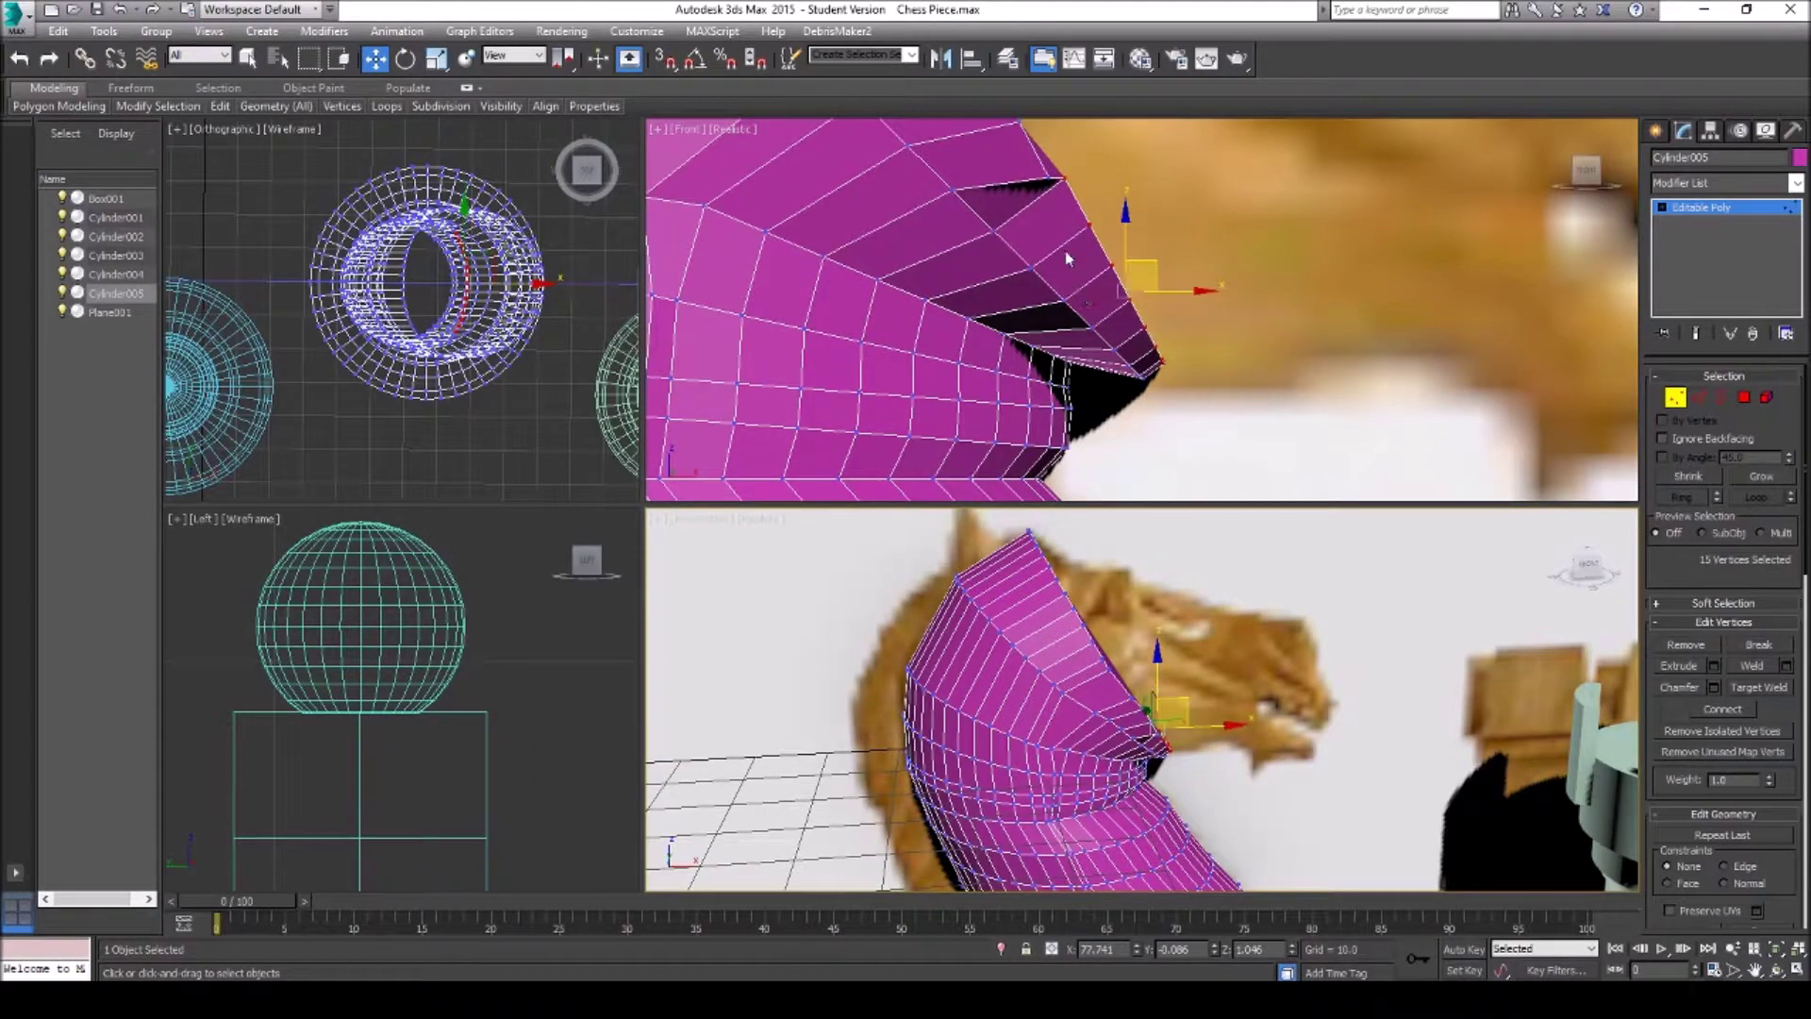
{"action": "left_click", "coordinate": [1047, 174]}
{"action": "left_click_drag", "start_coordinate": [1074, 153], "coordinate": [1041, 114]}
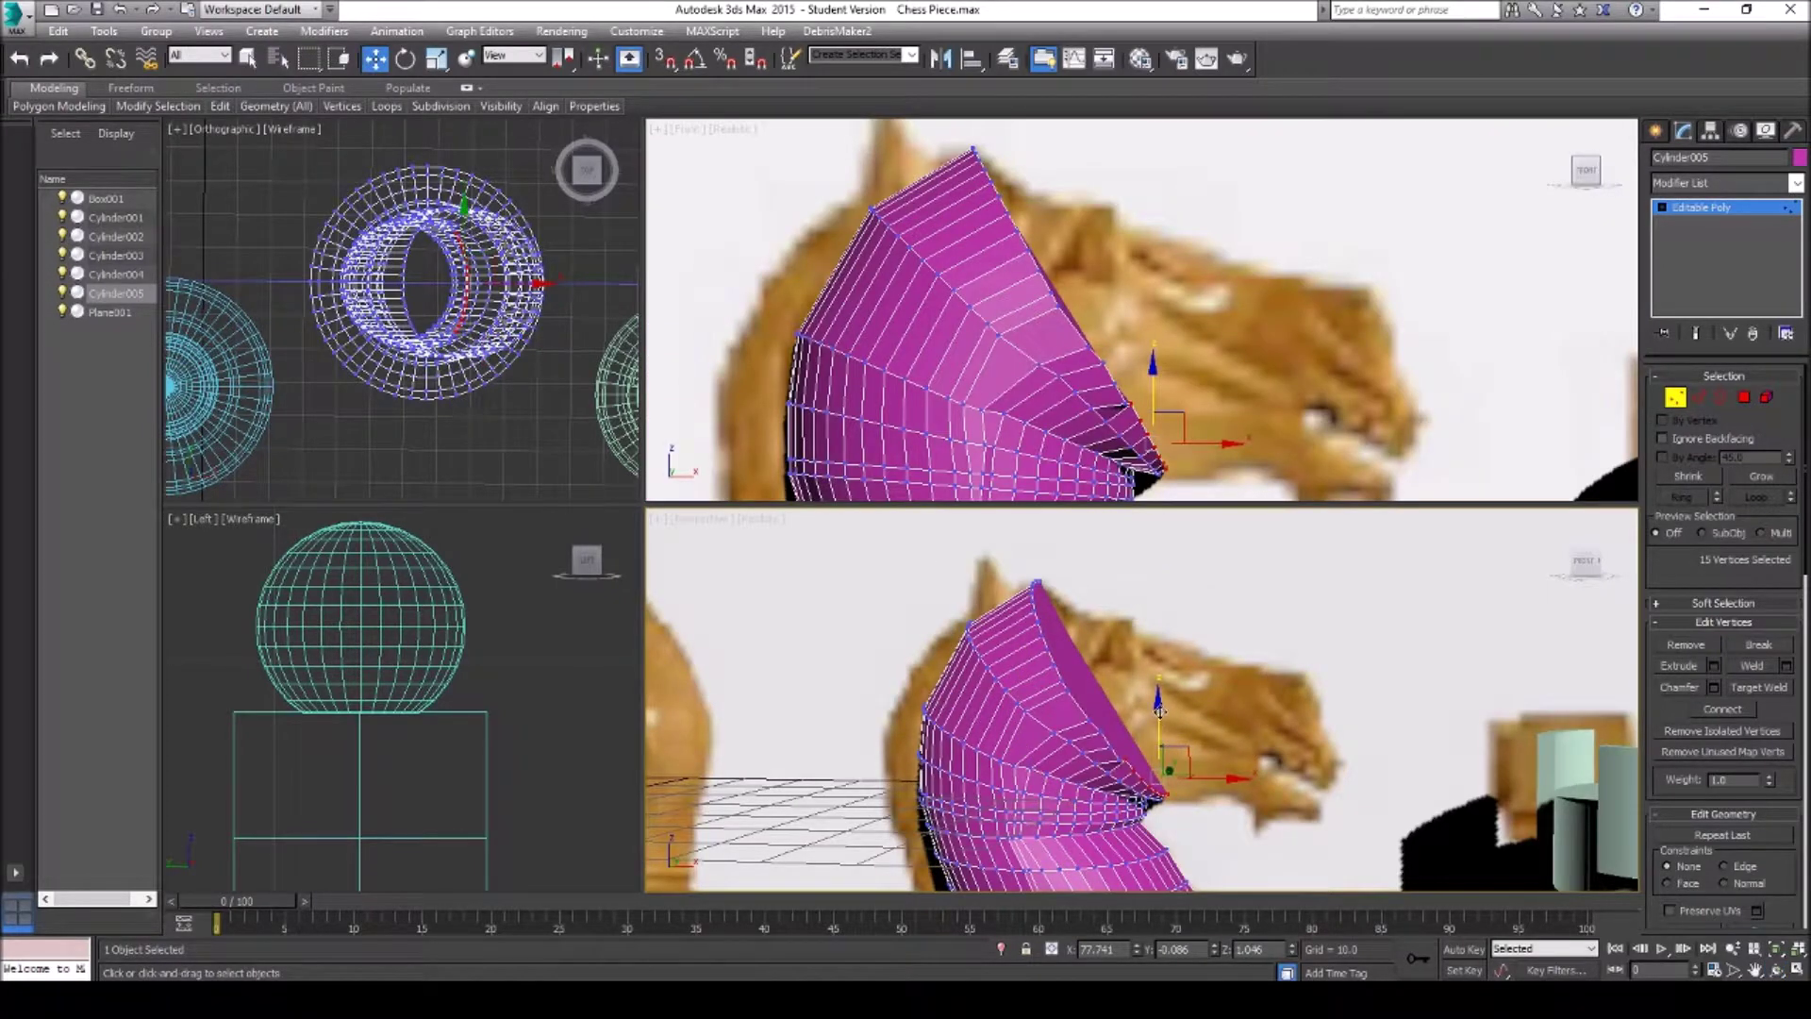
Select the whole end ring of vertices and scale it slightly smaller
{"action": "left_click_drag", "start_coordinate": [1159, 711], "coordinate": [1164, 719]}
{"action": "left_click_drag", "start_coordinate": [1080, 138], "coordinate": [943, 210], "text": "ctrl"}
{"action": "left_click_drag", "start_coordinate": [986, 280], "coordinate": [986, 281], "text": "ctrl"}
{"action": "left_click_drag", "start_coordinate": [1175, 251], "coordinate": [1153, 273], "text": "ctrl"}
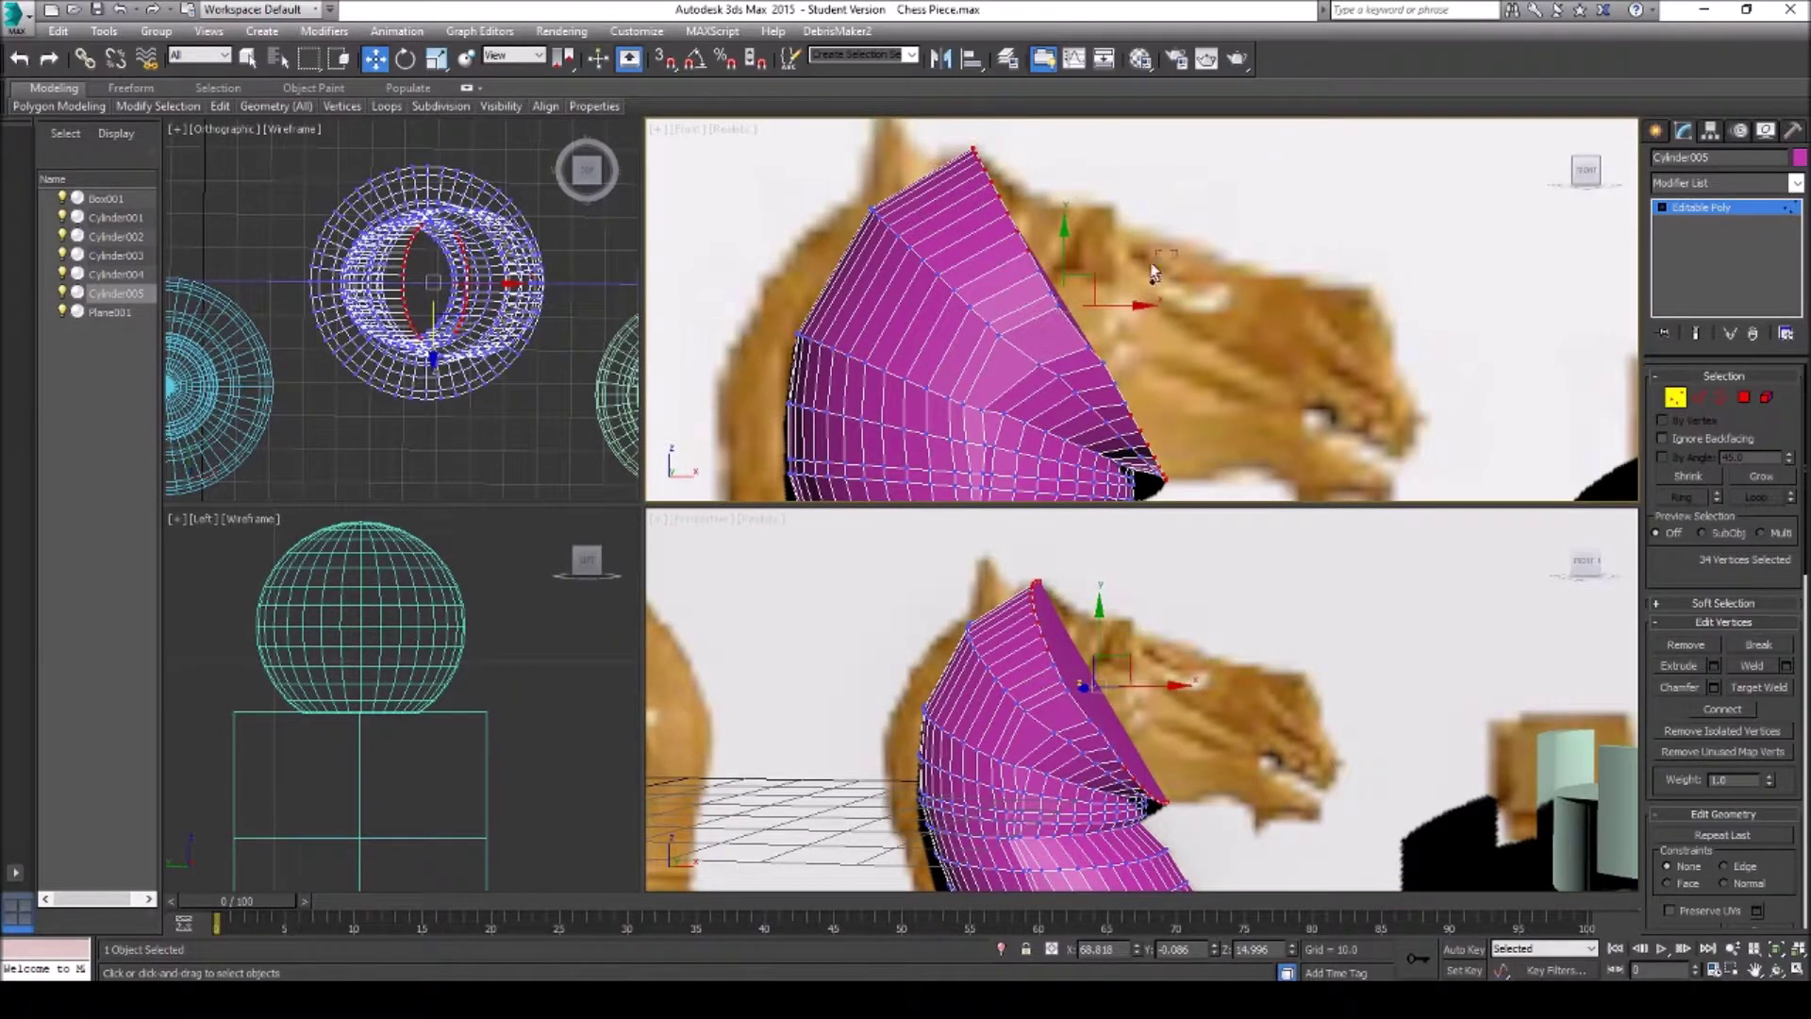
{"action": "left_click_drag", "start_coordinate": [1029, 322], "coordinate": [1029, 324], "text": "ctrl"}
{"action": "left_click_drag", "start_coordinate": [1168, 329], "coordinate": [1186, 497], "text": "ctrl"}
{"action": "right_click", "coordinate": [1102, 752]}
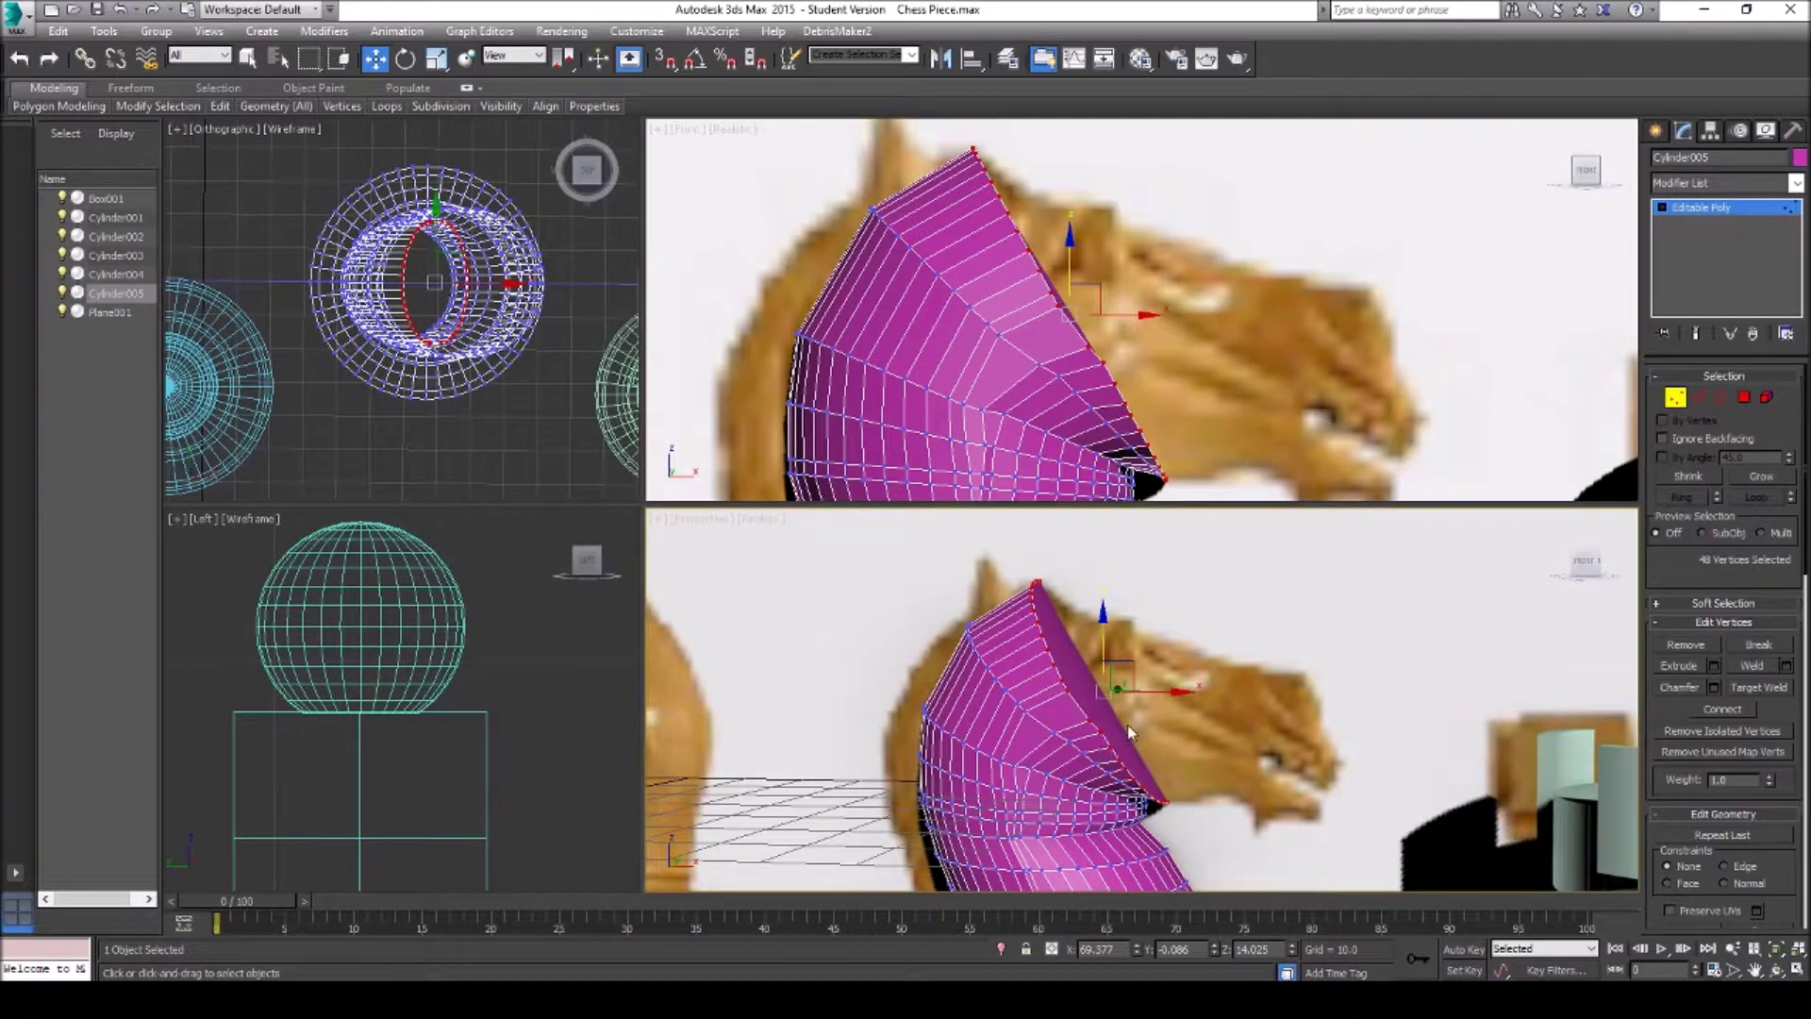
{"action": "right_click", "coordinate": [1136, 727]}
{"action": "left_click", "coordinate": [1184, 781]}
{"action": "left_click_drag", "start_coordinate": [1112, 673], "coordinate": [1112, 679]}
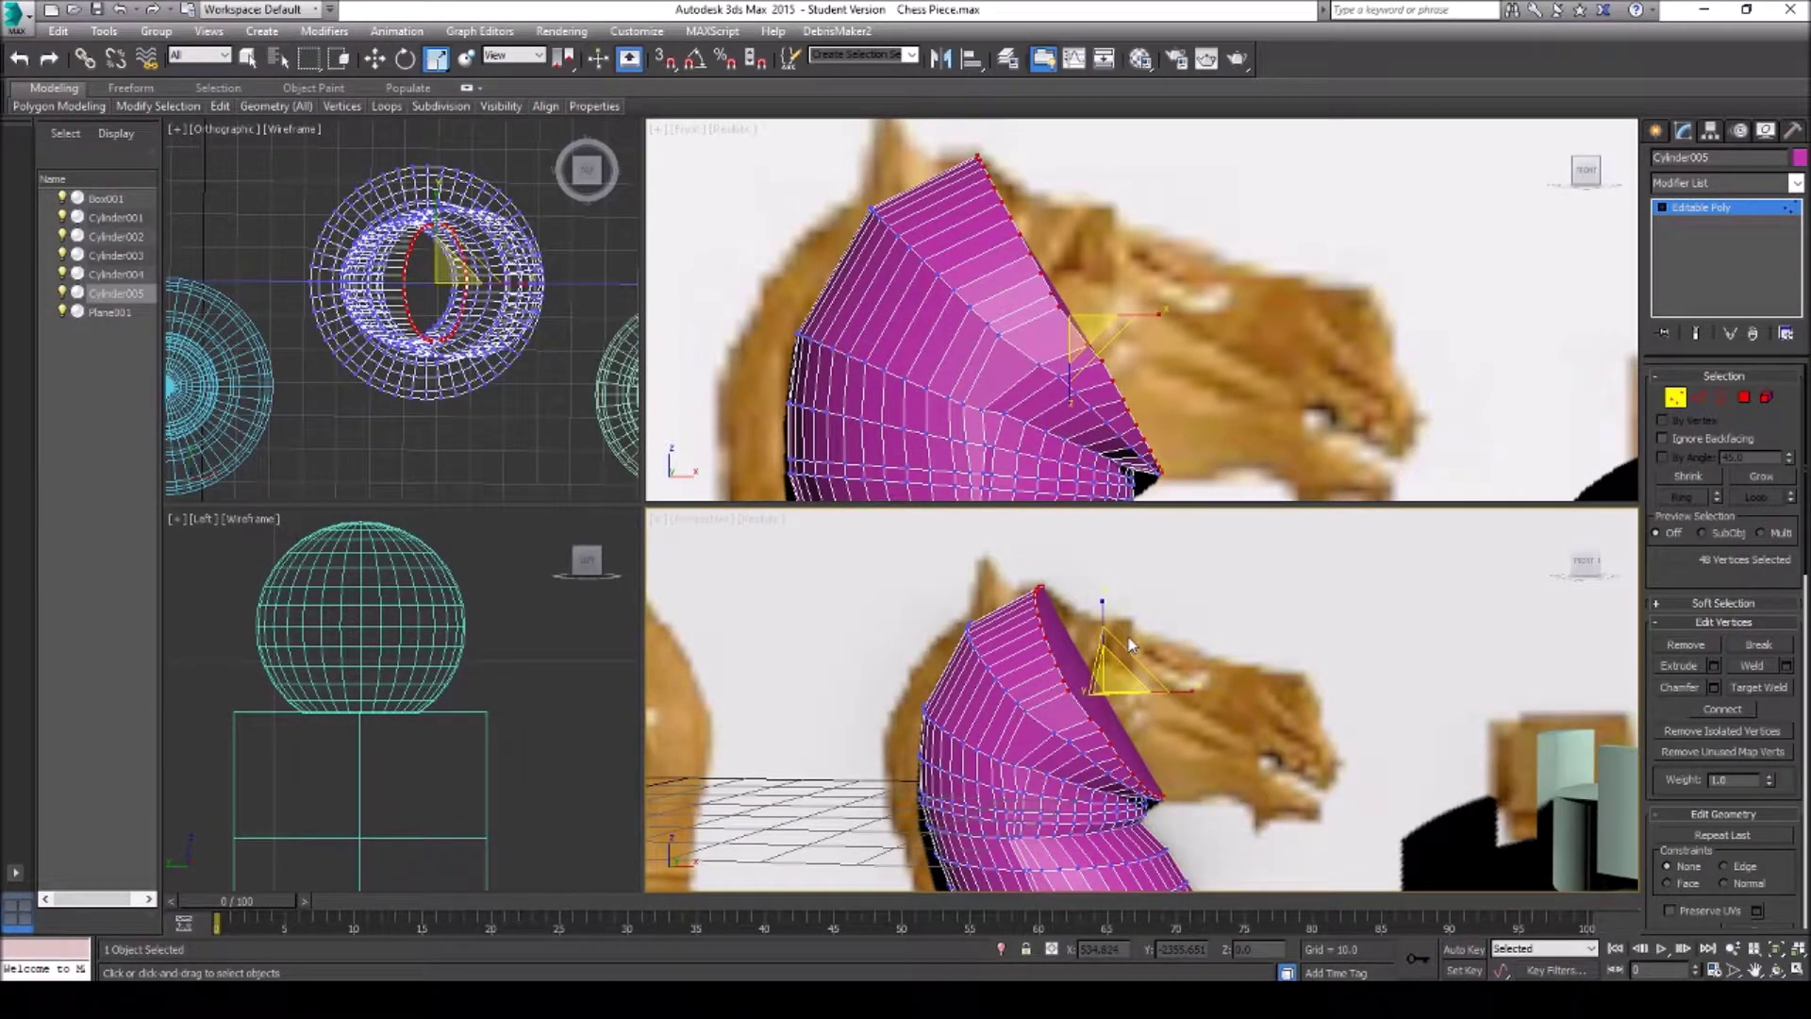
Extrude the end polygon forward past the ear and rotate it closer to vertical
{"action": "left_click", "coordinate": [1745, 397]}
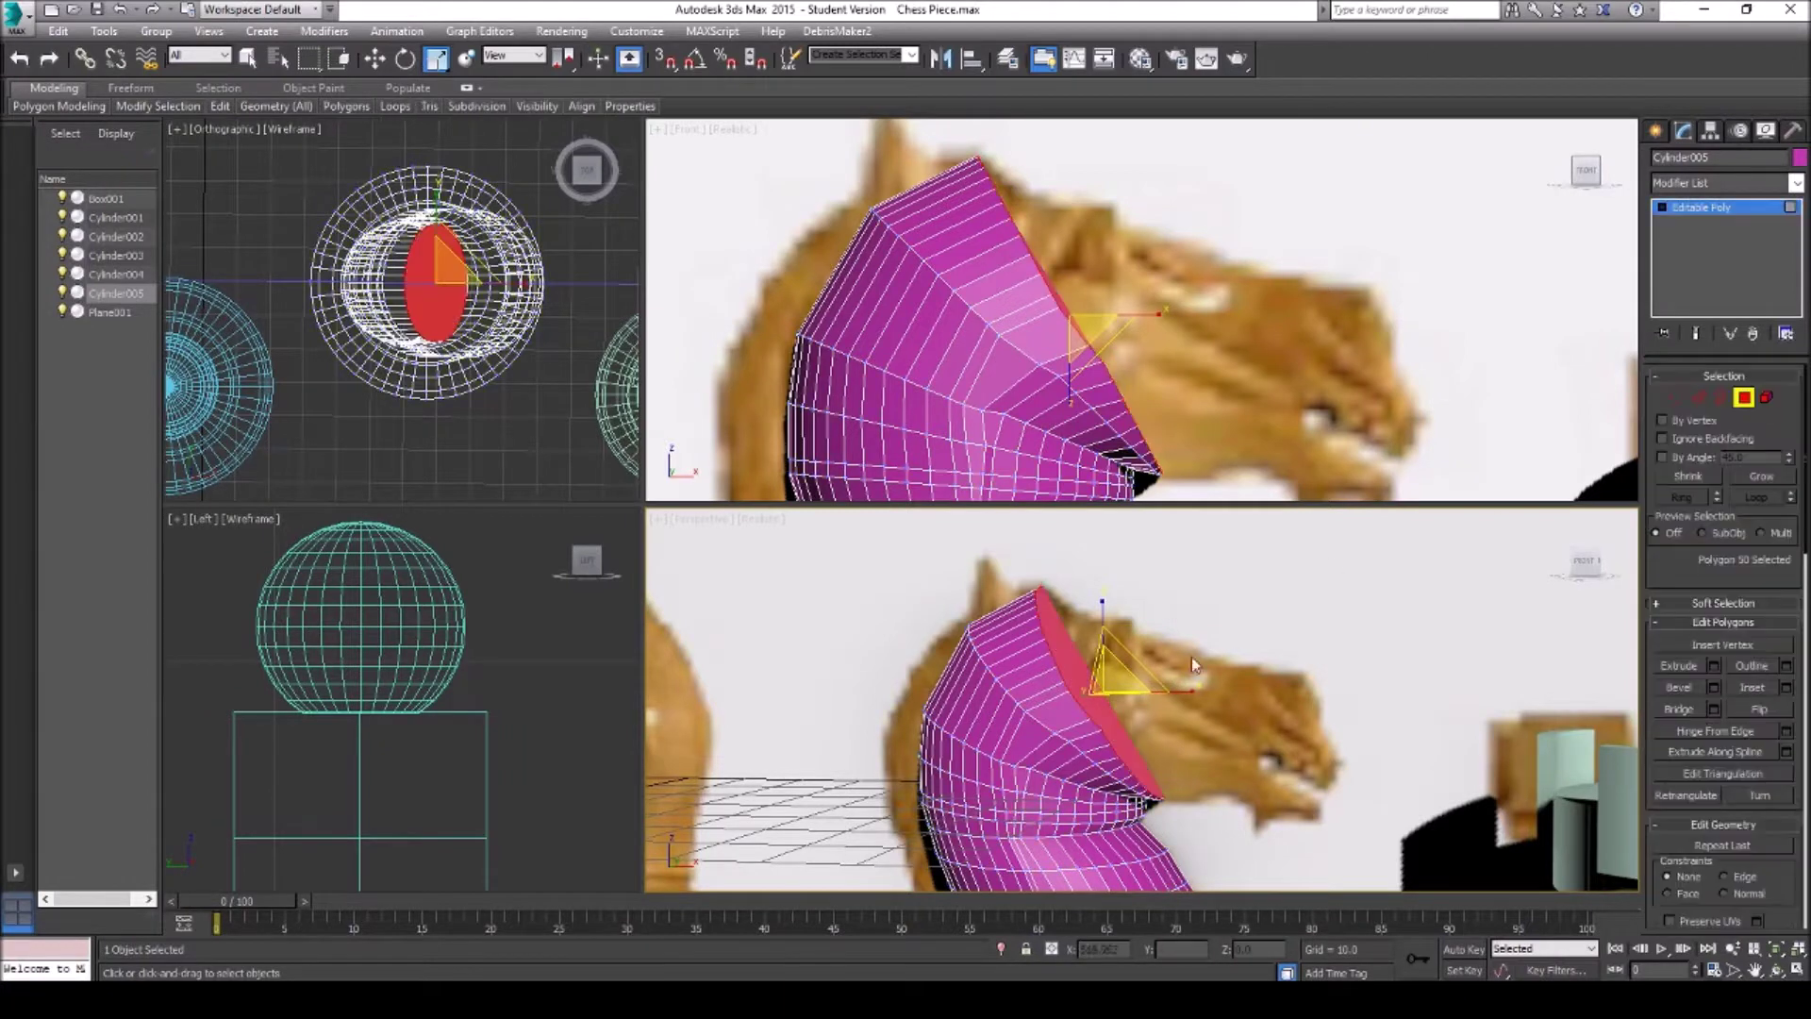
{"action": "left_click", "coordinate": [1681, 667]}
{"action": "left_click_drag", "start_coordinate": [1100, 723], "coordinate": [1346, 683]}
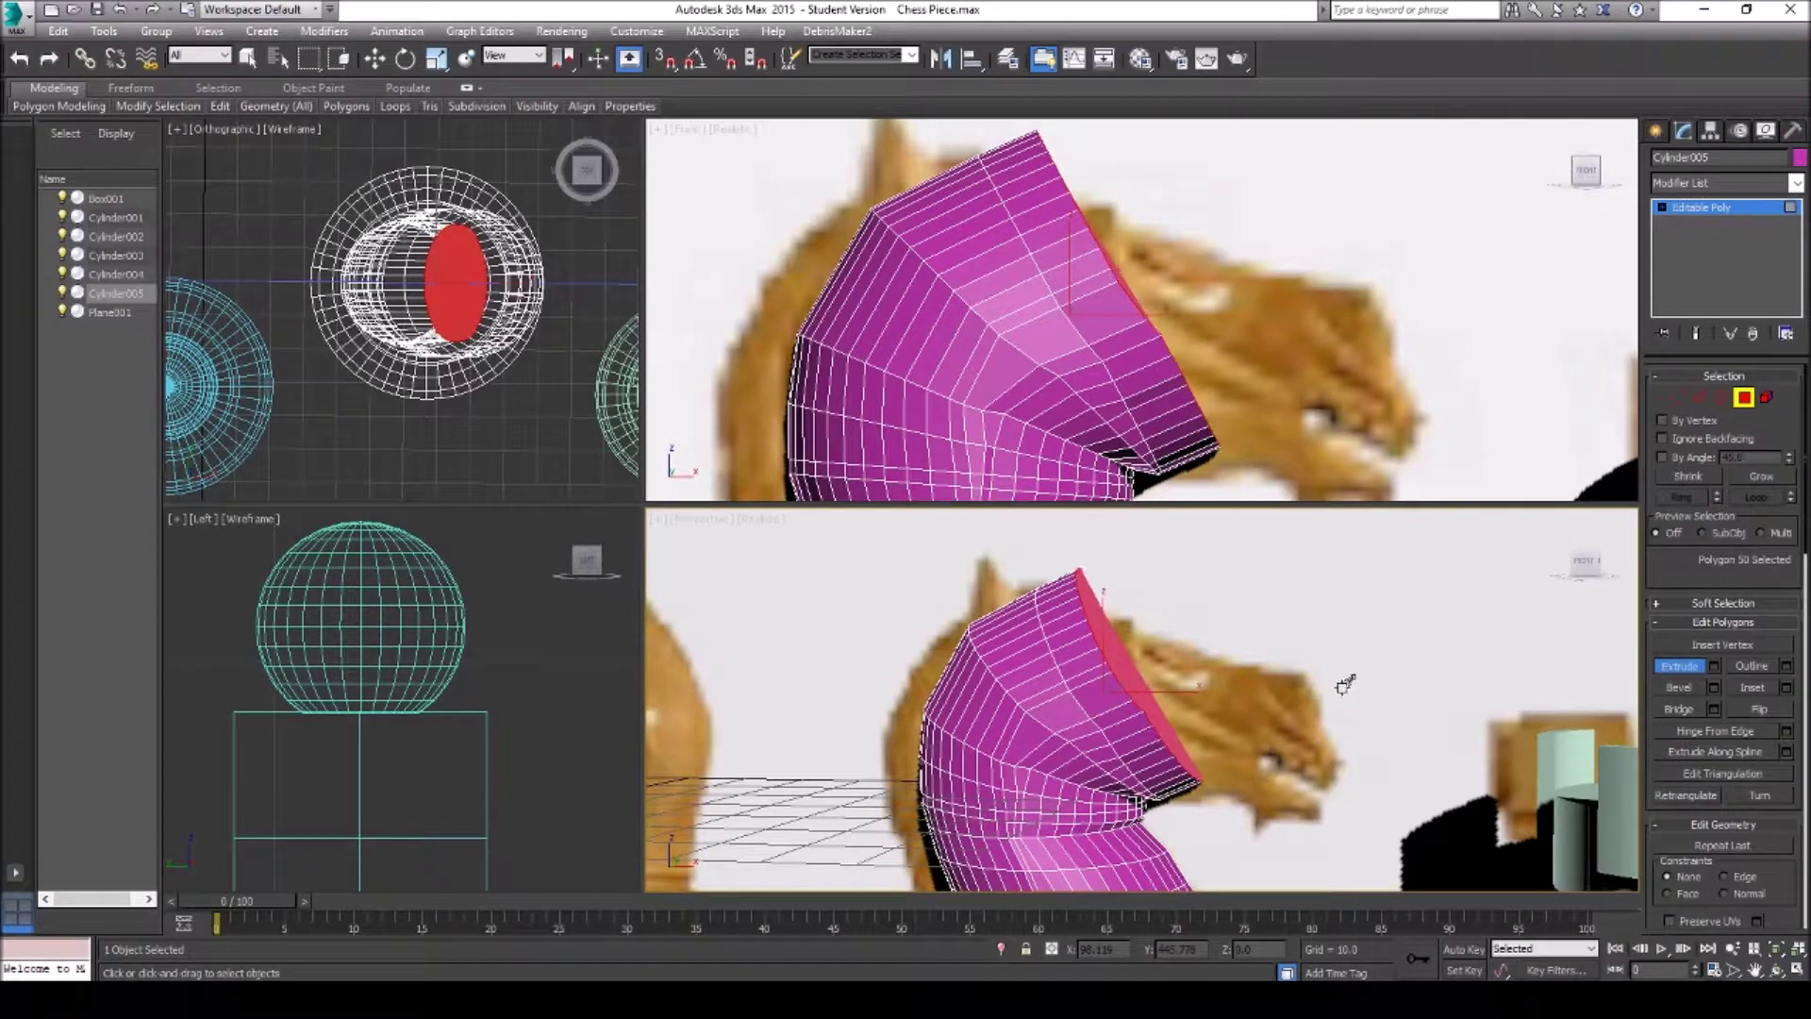
{"action": "key", "text": "r"}
{"action": "right_click", "coordinate": [1172, 653]}
{"action": "left_click", "coordinate": [1196, 672]}
{"action": "right_click", "coordinate": [1170, 653]}
{"action": "left_click", "coordinate": [1200, 688]}
{"action": "left_click_drag", "start_coordinate": [1185, 629], "coordinate": [1214, 650]}
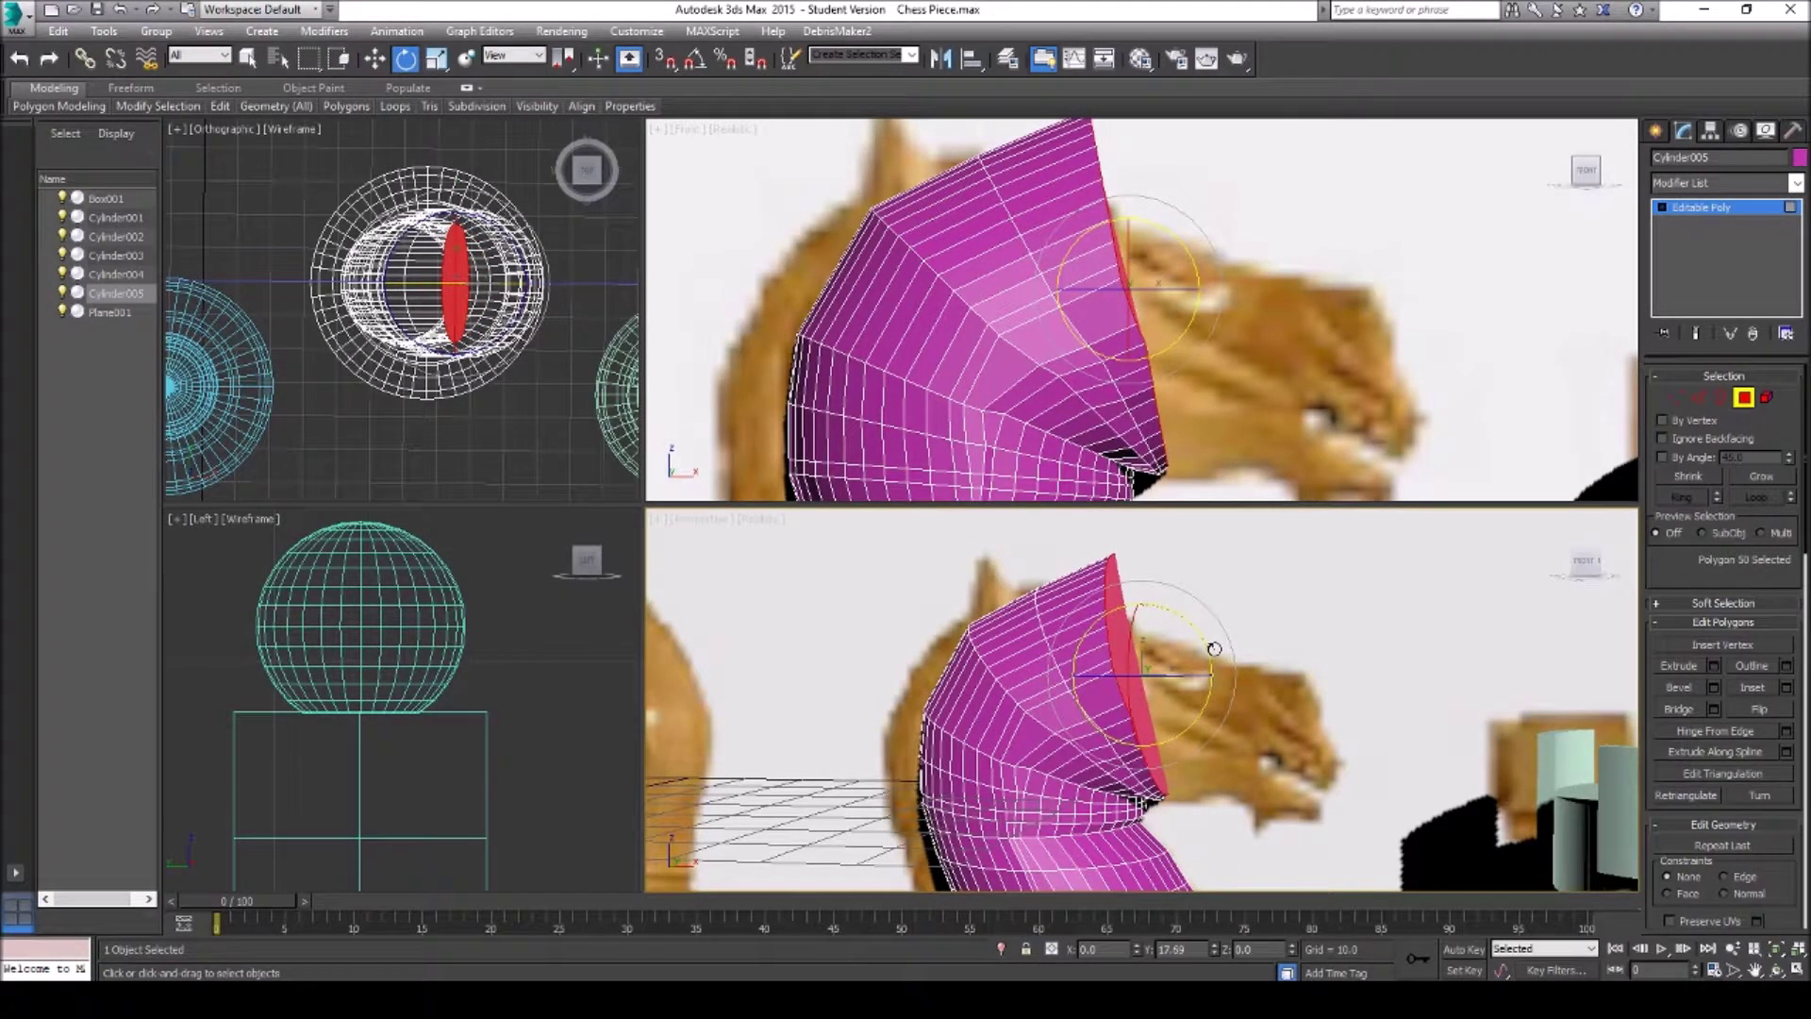
Move the end polygon forward and down along the horse's face, and scale it down to the head's outline
{"action": "right_click", "coordinate": [1145, 653]}
{"action": "left_click", "coordinate": [1155, 670]}
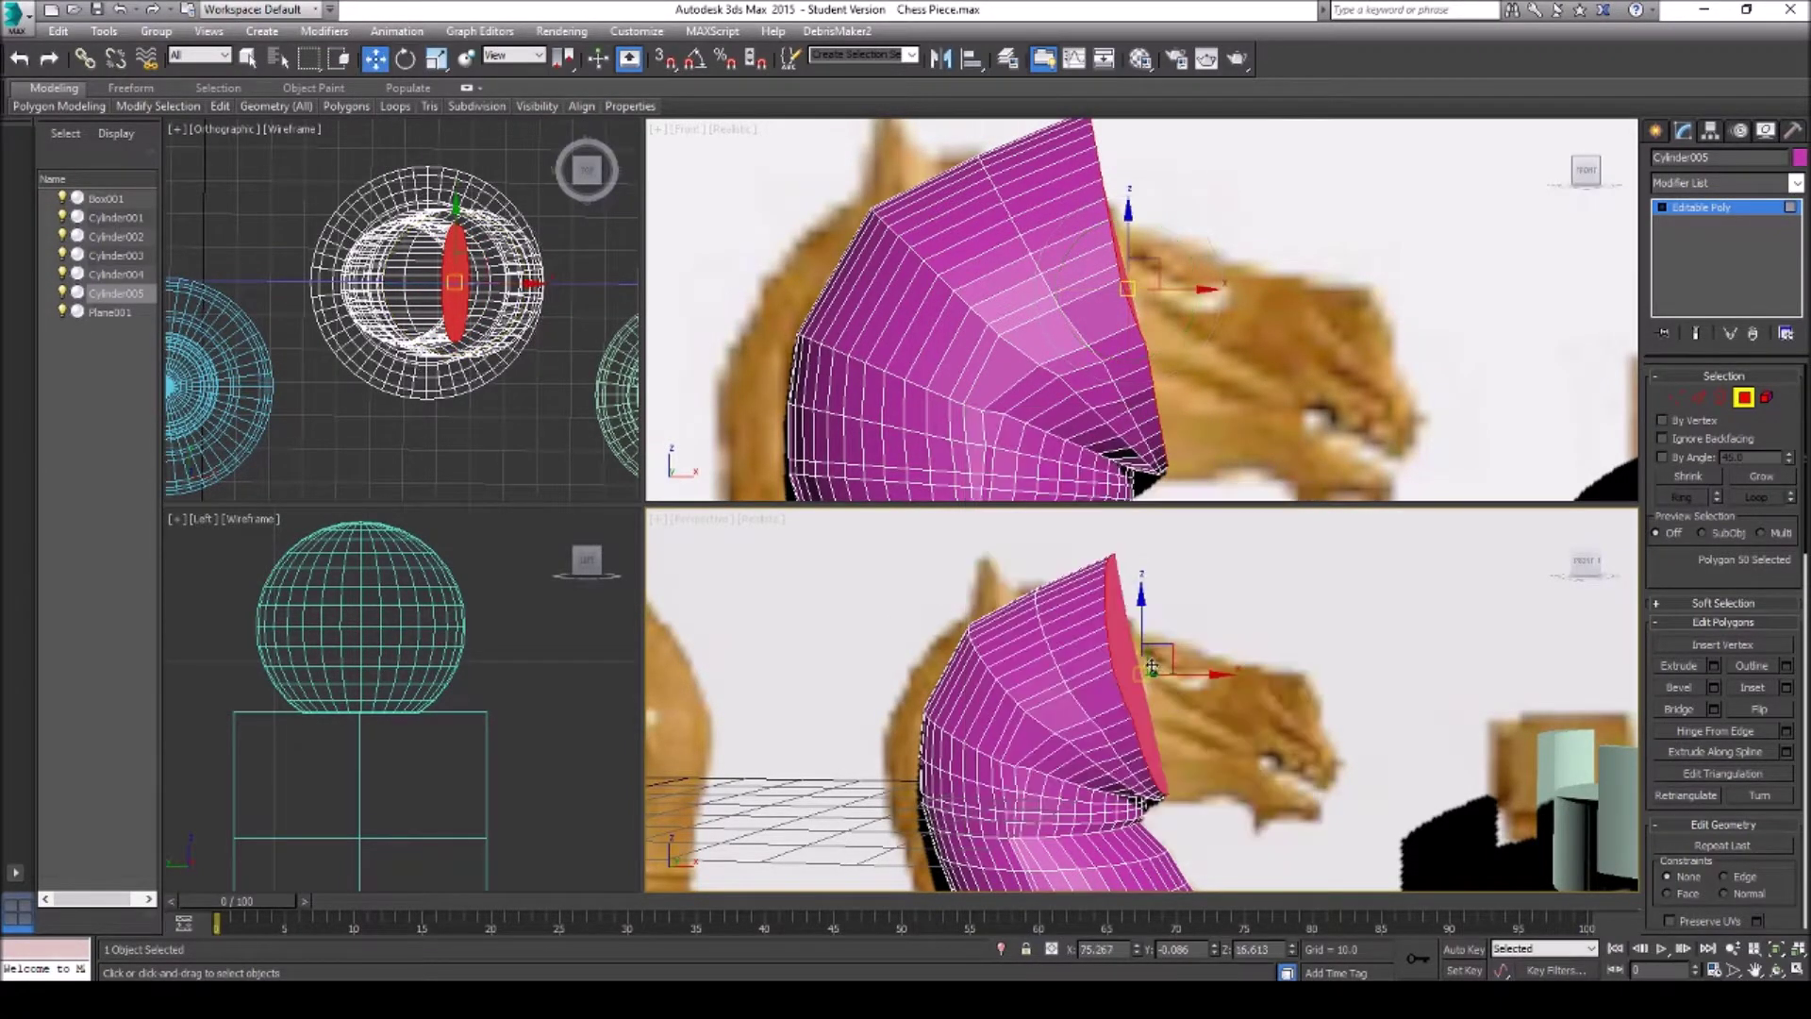
{"action": "left_click_drag", "start_coordinate": [1154, 665], "coordinate": [1188, 696]}
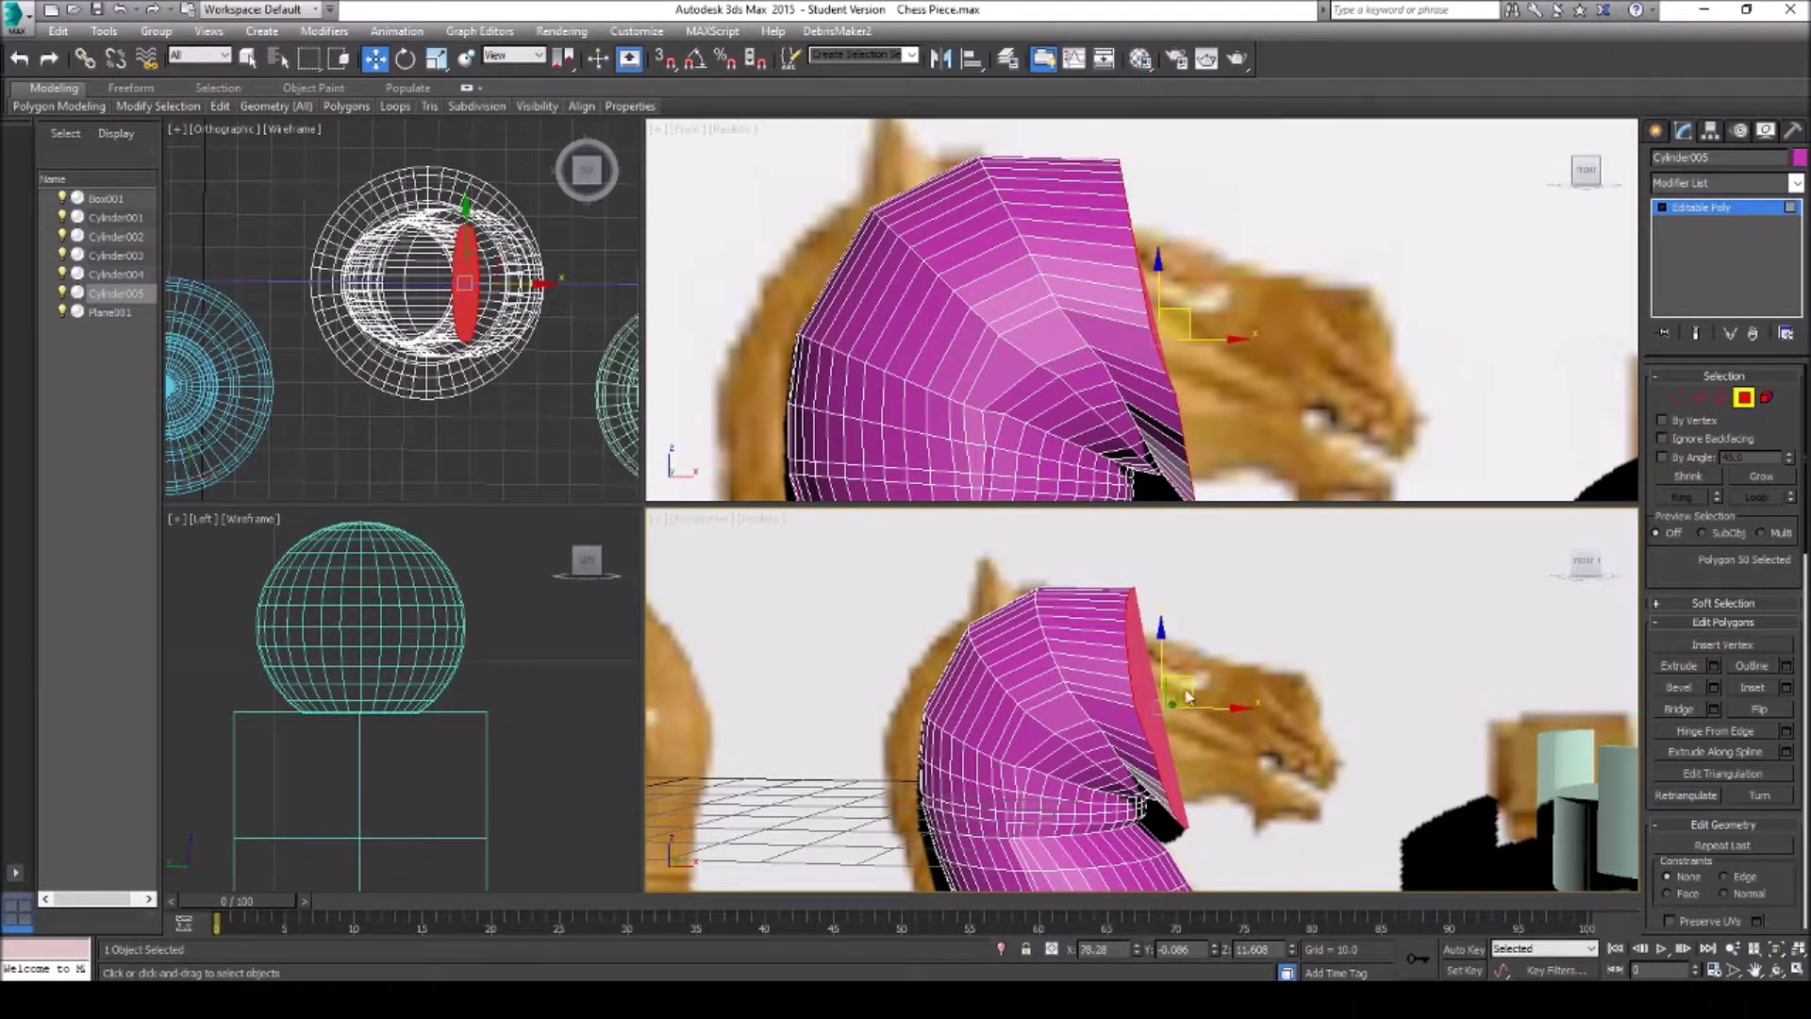
{"action": "right_click", "coordinate": [1188, 696]}
{"action": "left_click", "coordinate": [1194, 755]}
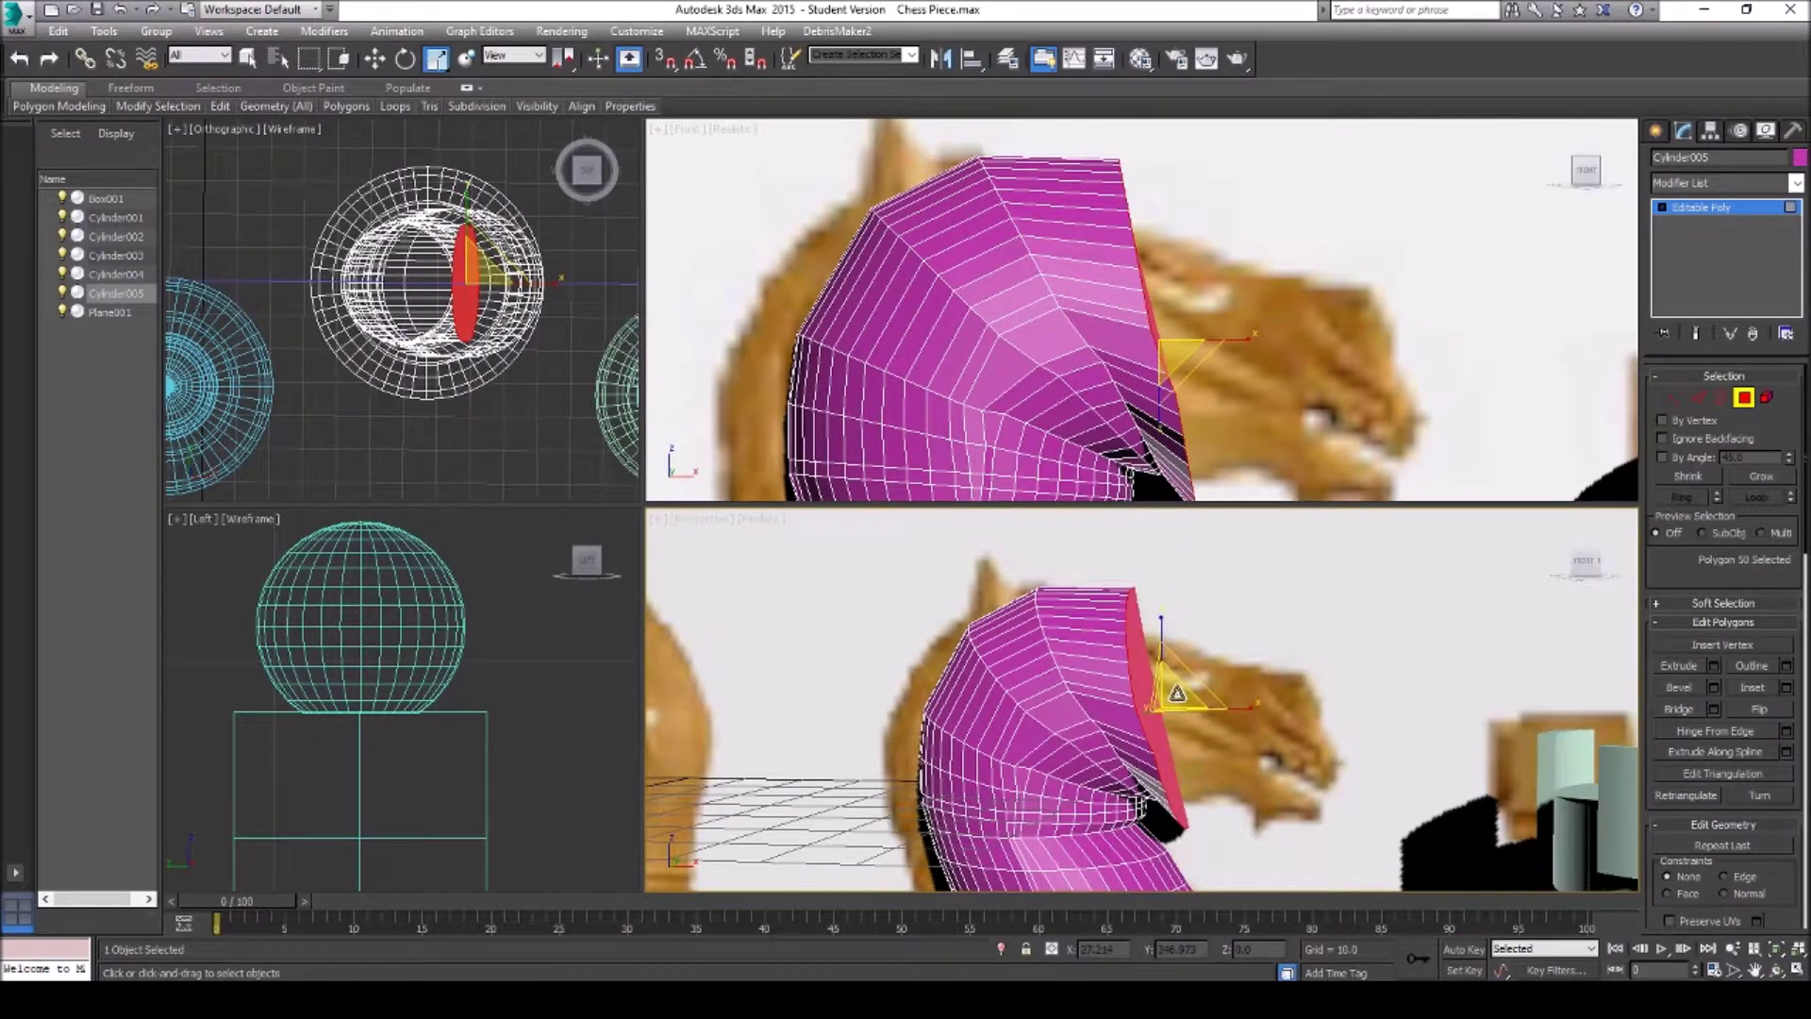
{"action": "left_click_drag", "start_coordinate": [1173, 688], "coordinate": [1189, 732]}
Nudge the end polygon back and down toward the throat and enlarge it slightly
{"action": "right_click", "coordinate": [1175, 671]}
{"action": "left_click", "coordinate": [1196, 687]}
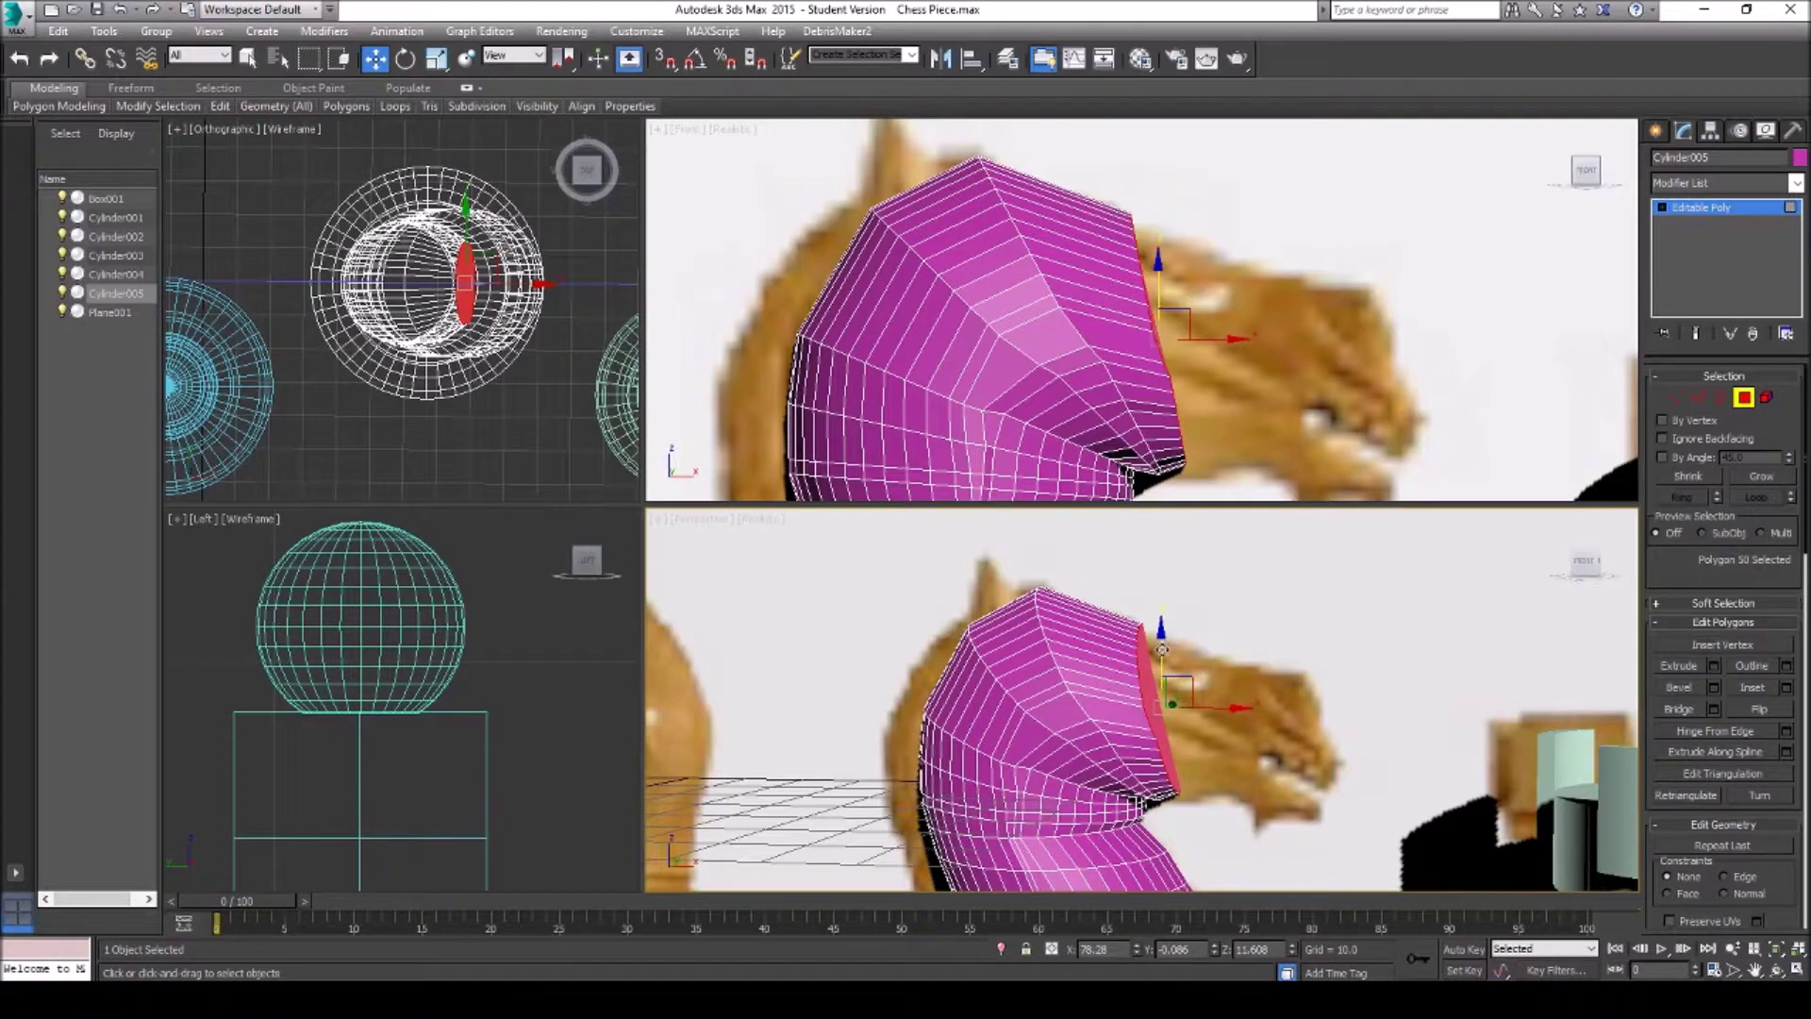
{"action": "left_click_drag", "start_coordinate": [1165, 657], "coordinate": [1136, 713]}
{"action": "left_click", "coordinate": [1777, 970]}
{"action": "right_click", "coordinate": [1137, 713]}
{"action": "right_click", "coordinate": [1138, 710]}
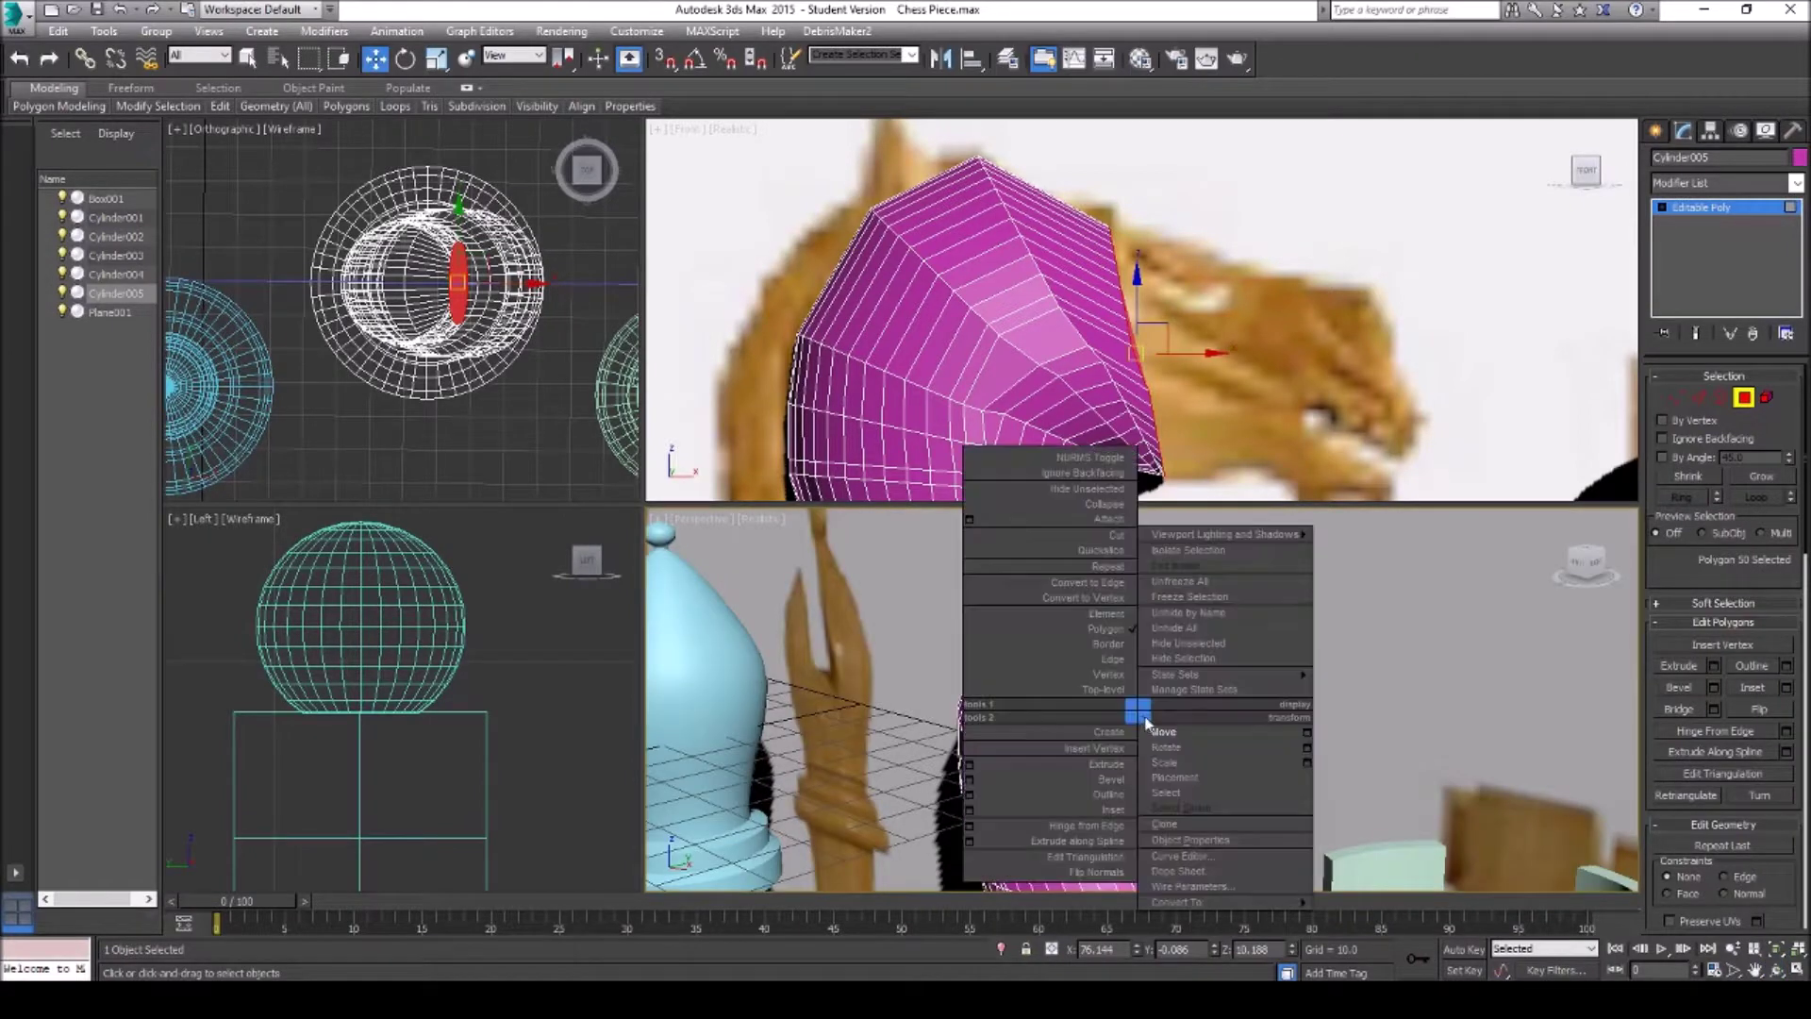
{"action": "left_click", "coordinate": [1170, 762]}
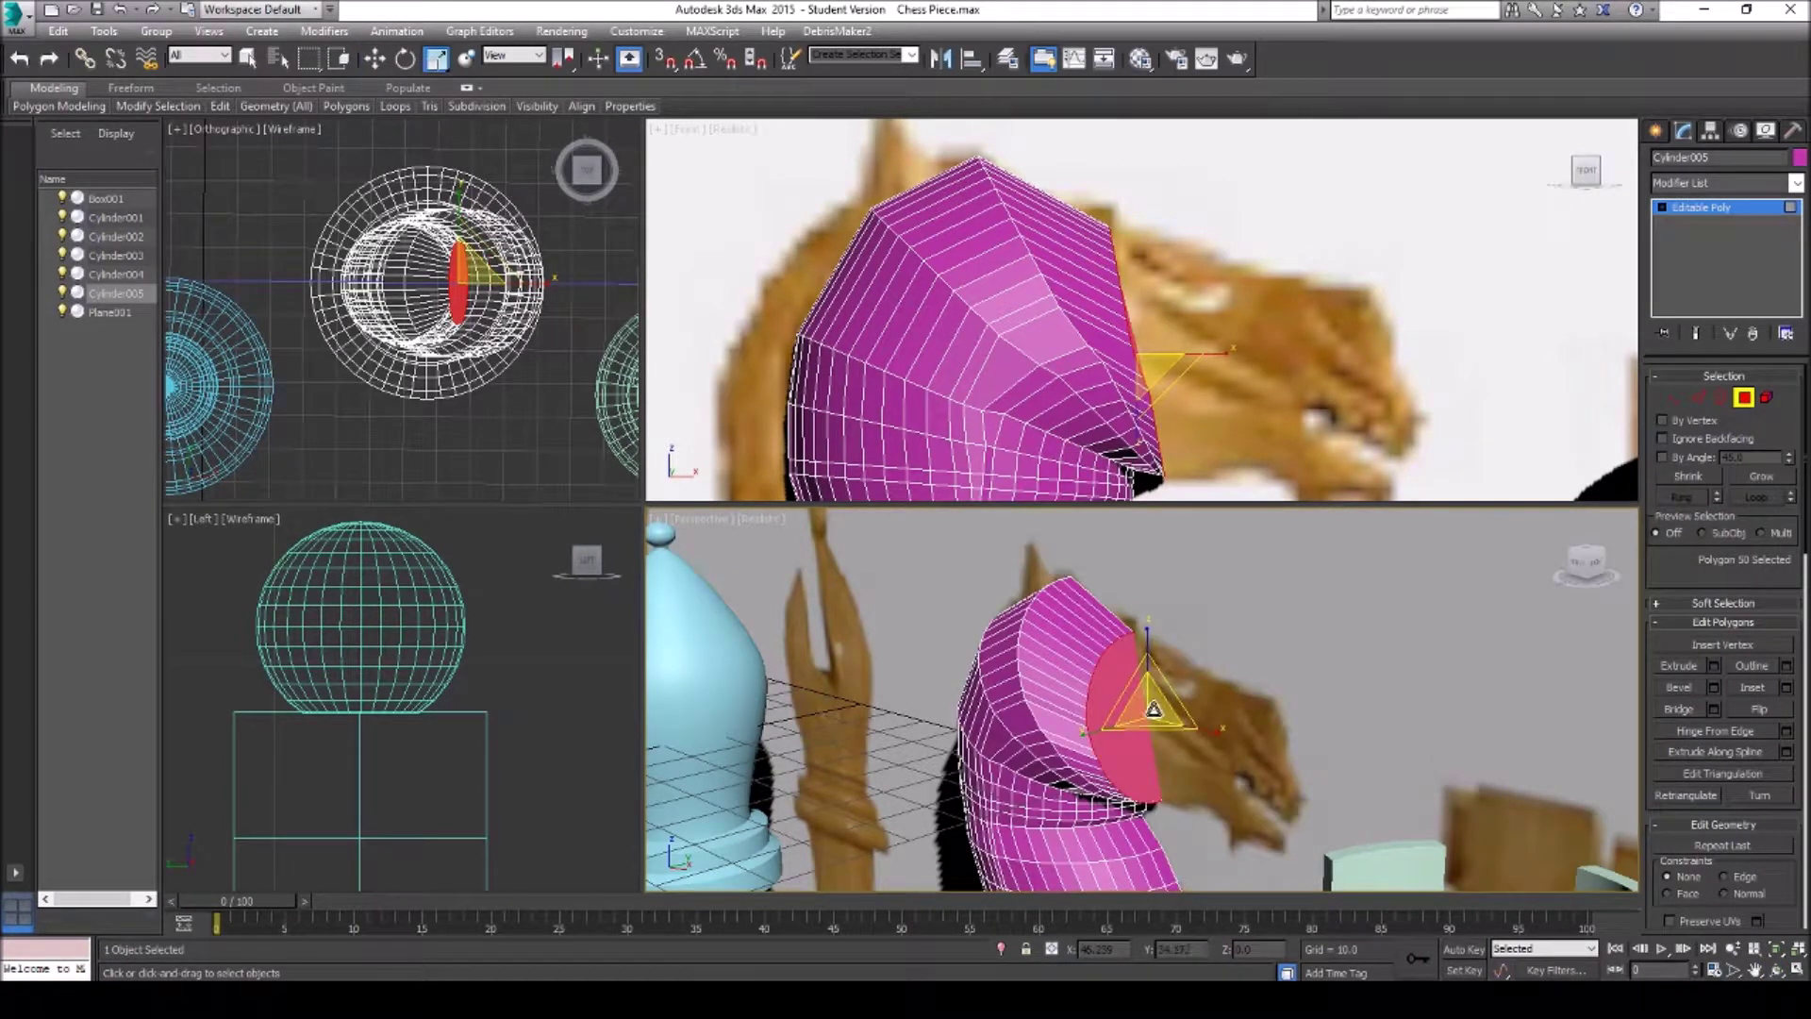
{"action": "left_click_drag", "start_coordinate": [1154, 707], "coordinate": [1158, 709]}
Move the end polygon slightly forward and up along the head
{"action": "right_click", "coordinate": [1164, 719]}
{"action": "left_click", "coordinate": [1184, 733]}
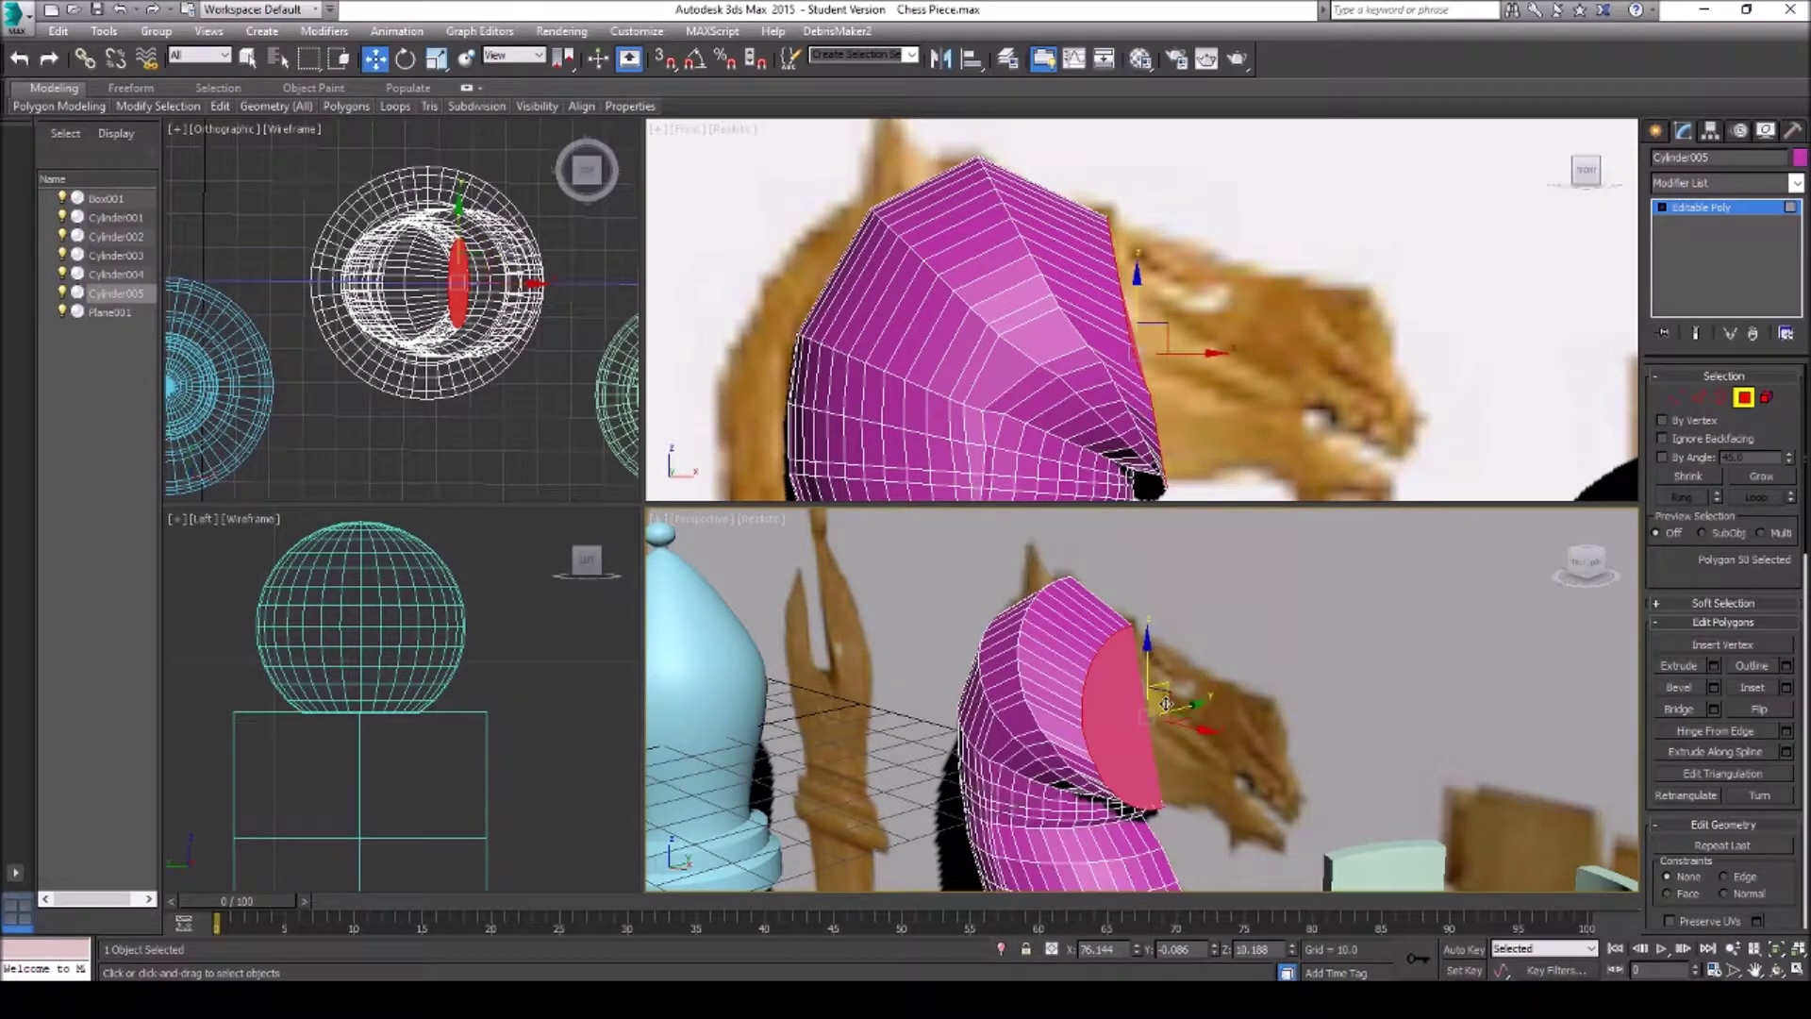
{"action": "left_click", "coordinate": [1777, 969]}
{"action": "left_click_drag", "start_coordinate": [1160, 708], "coordinate": [1236, 709]}
{"action": "right_click", "coordinate": [1236, 710]}
{"action": "left_click_drag", "start_coordinate": [1175, 696], "coordinate": [1194, 692]}
Extrude the end polygon a short section toward the muzzle and rotate it to nearly vertical
{"action": "left_click", "coordinate": [1680, 666]}
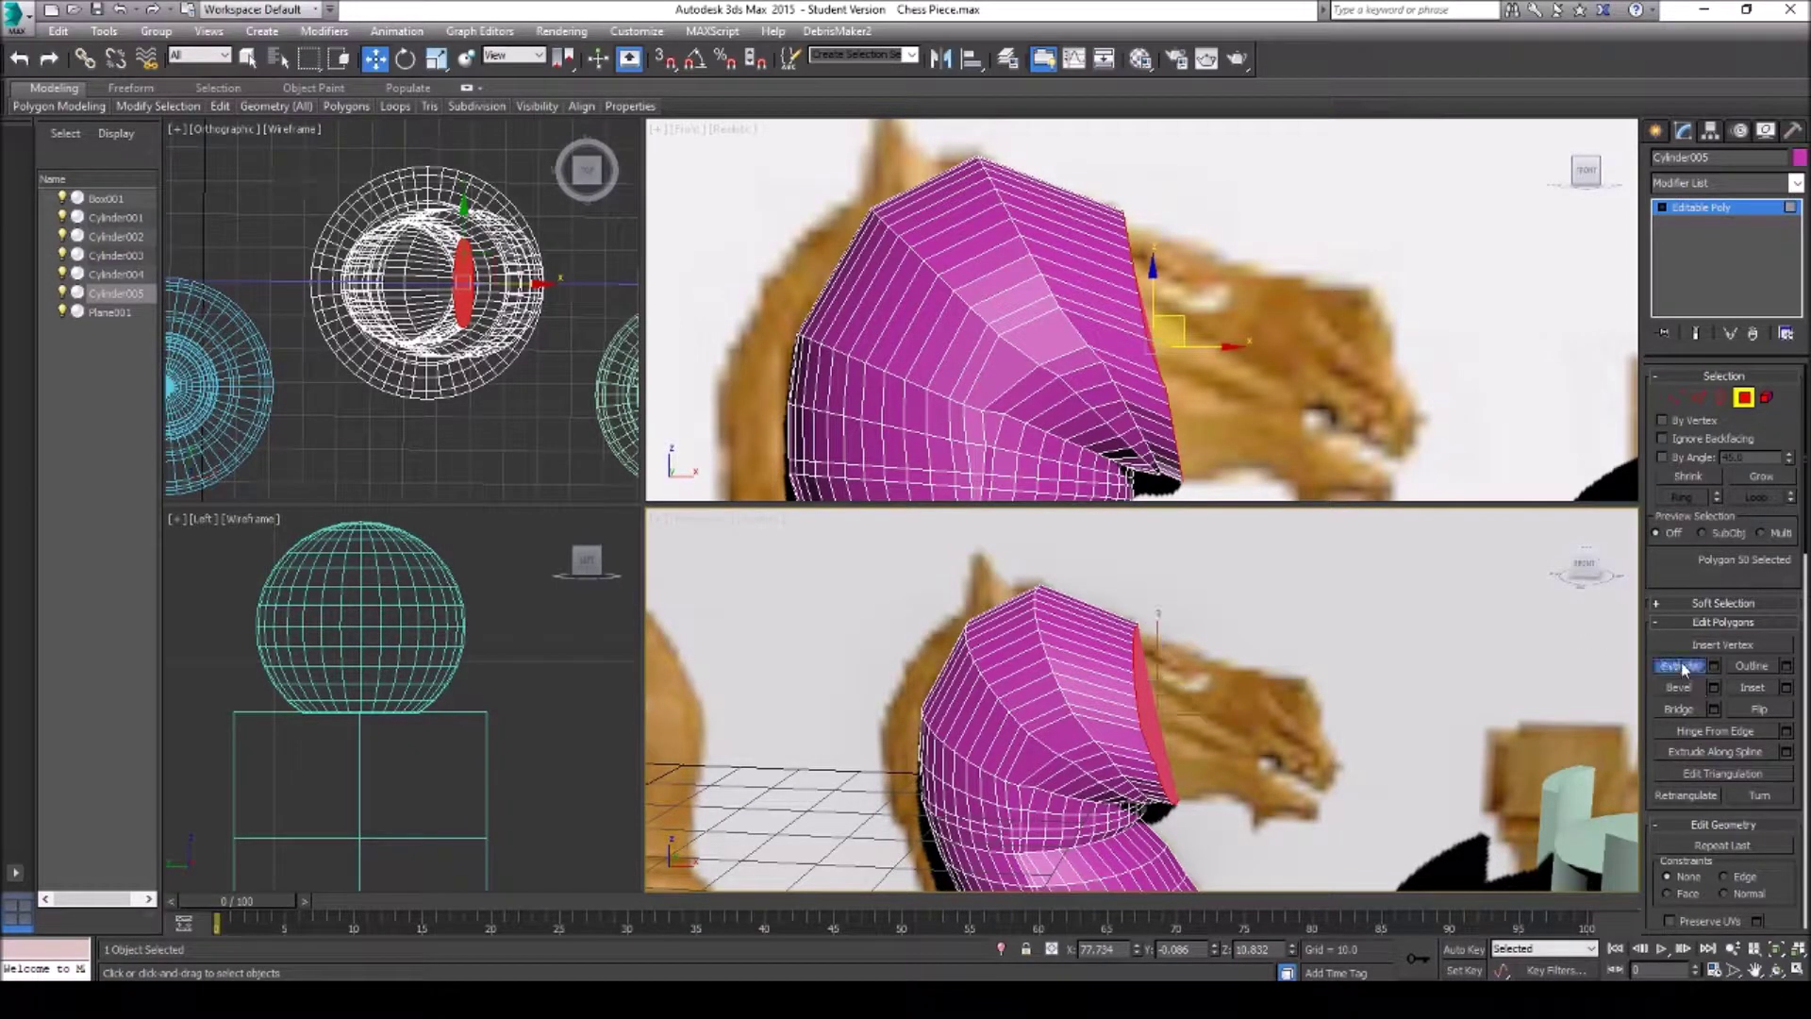
{"action": "left_click_drag", "start_coordinate": [1155, 713], "coordinate": [1144, 685]}
{"action": "right_click", "coordinate": [1208, 703]}
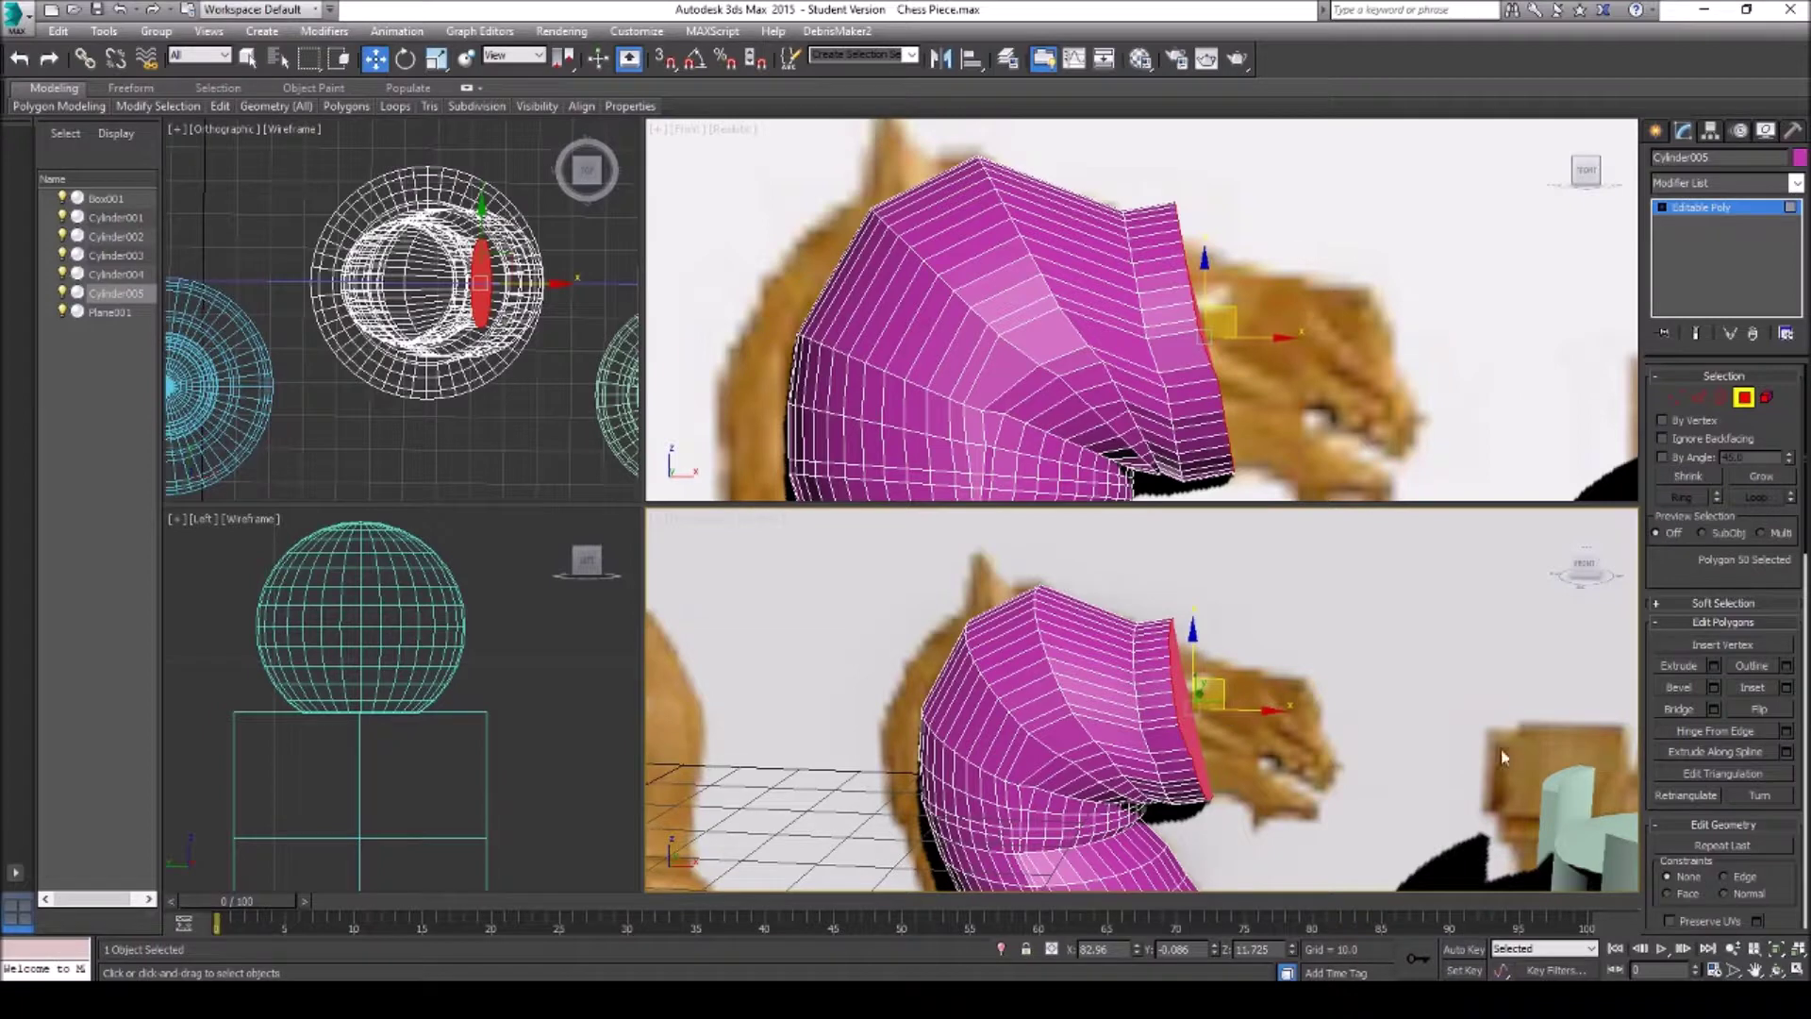
{"action": "right_click", "coordinate": [1285, 711]}
{"action": "left_click", "coordinate": [1343, 747]}
{"action": "left_click_drag", "start_coordinate": [1254, 661], "coordinate": [1197, 662]}
Lower the end polygon toward the jaw and scale it down to fit the narrowing head
{"action": "right_click", "coordinate": [1251, 679]}
{"action": "left_click", "coordinate": [1237, 696]}
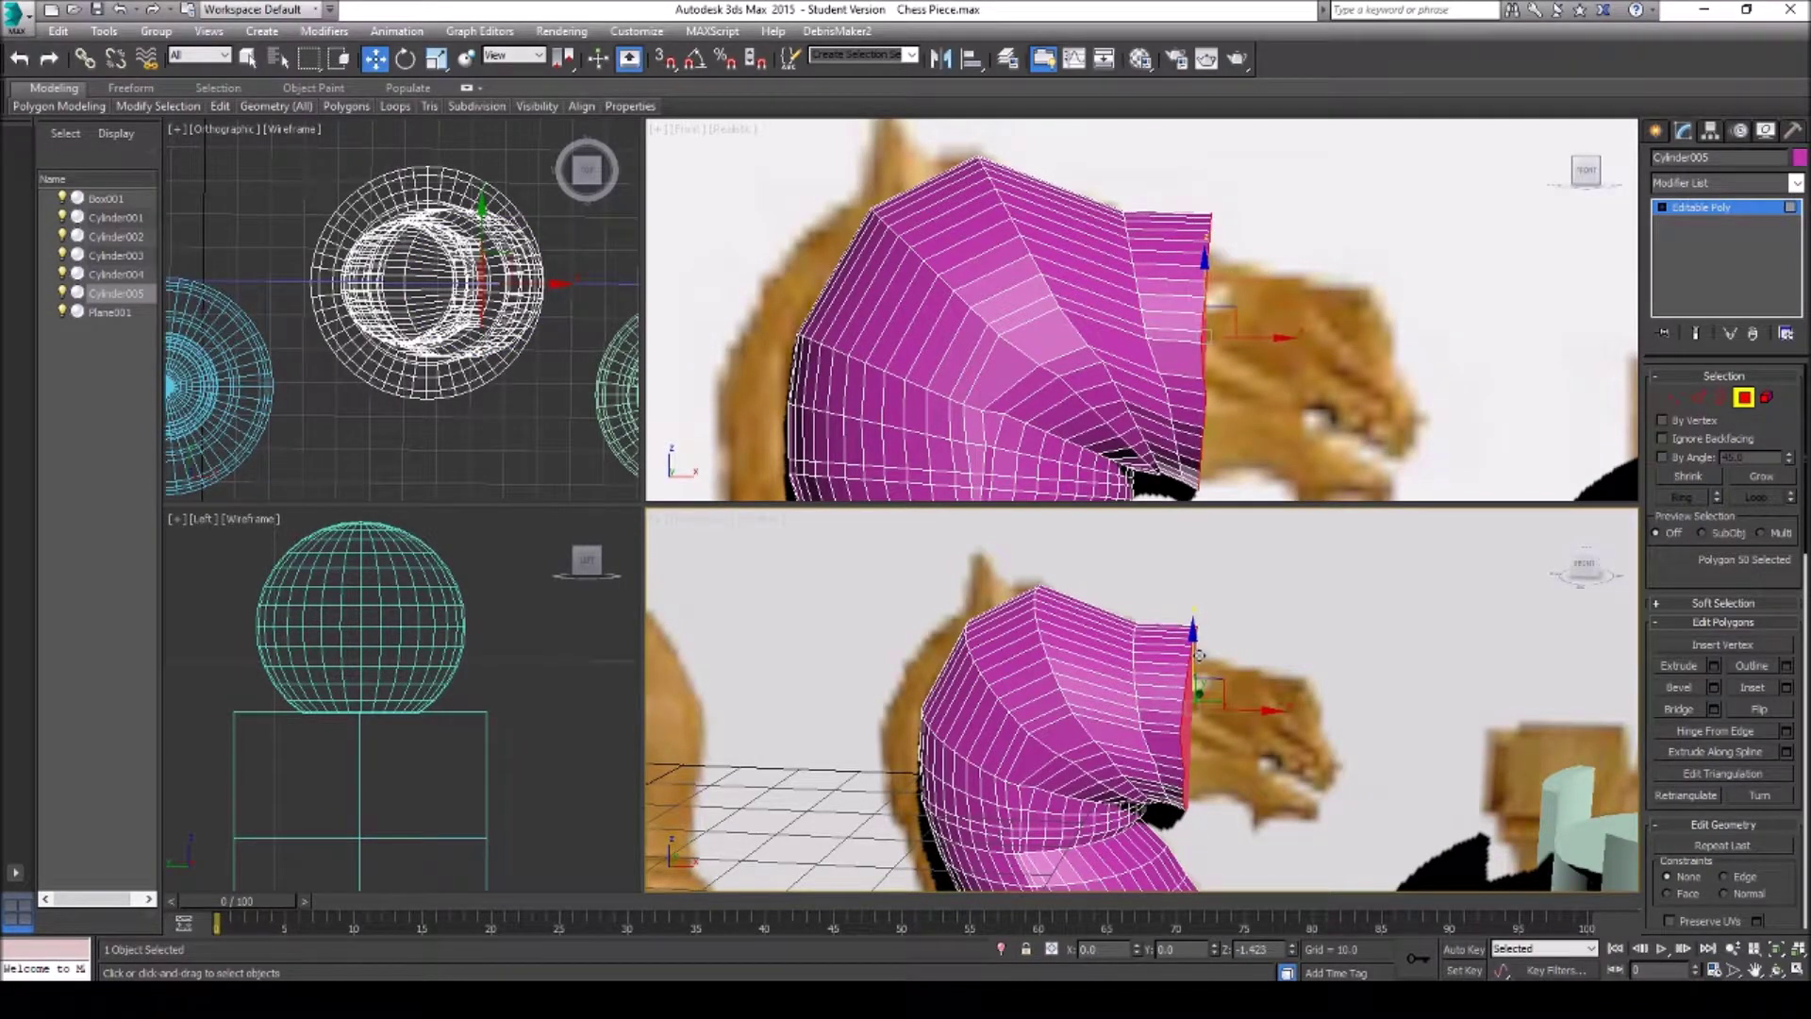
{"action": "right_click", "coordinate": [1207, 699]}
{"action": "left_click", "coordinate": [1235, 750]}
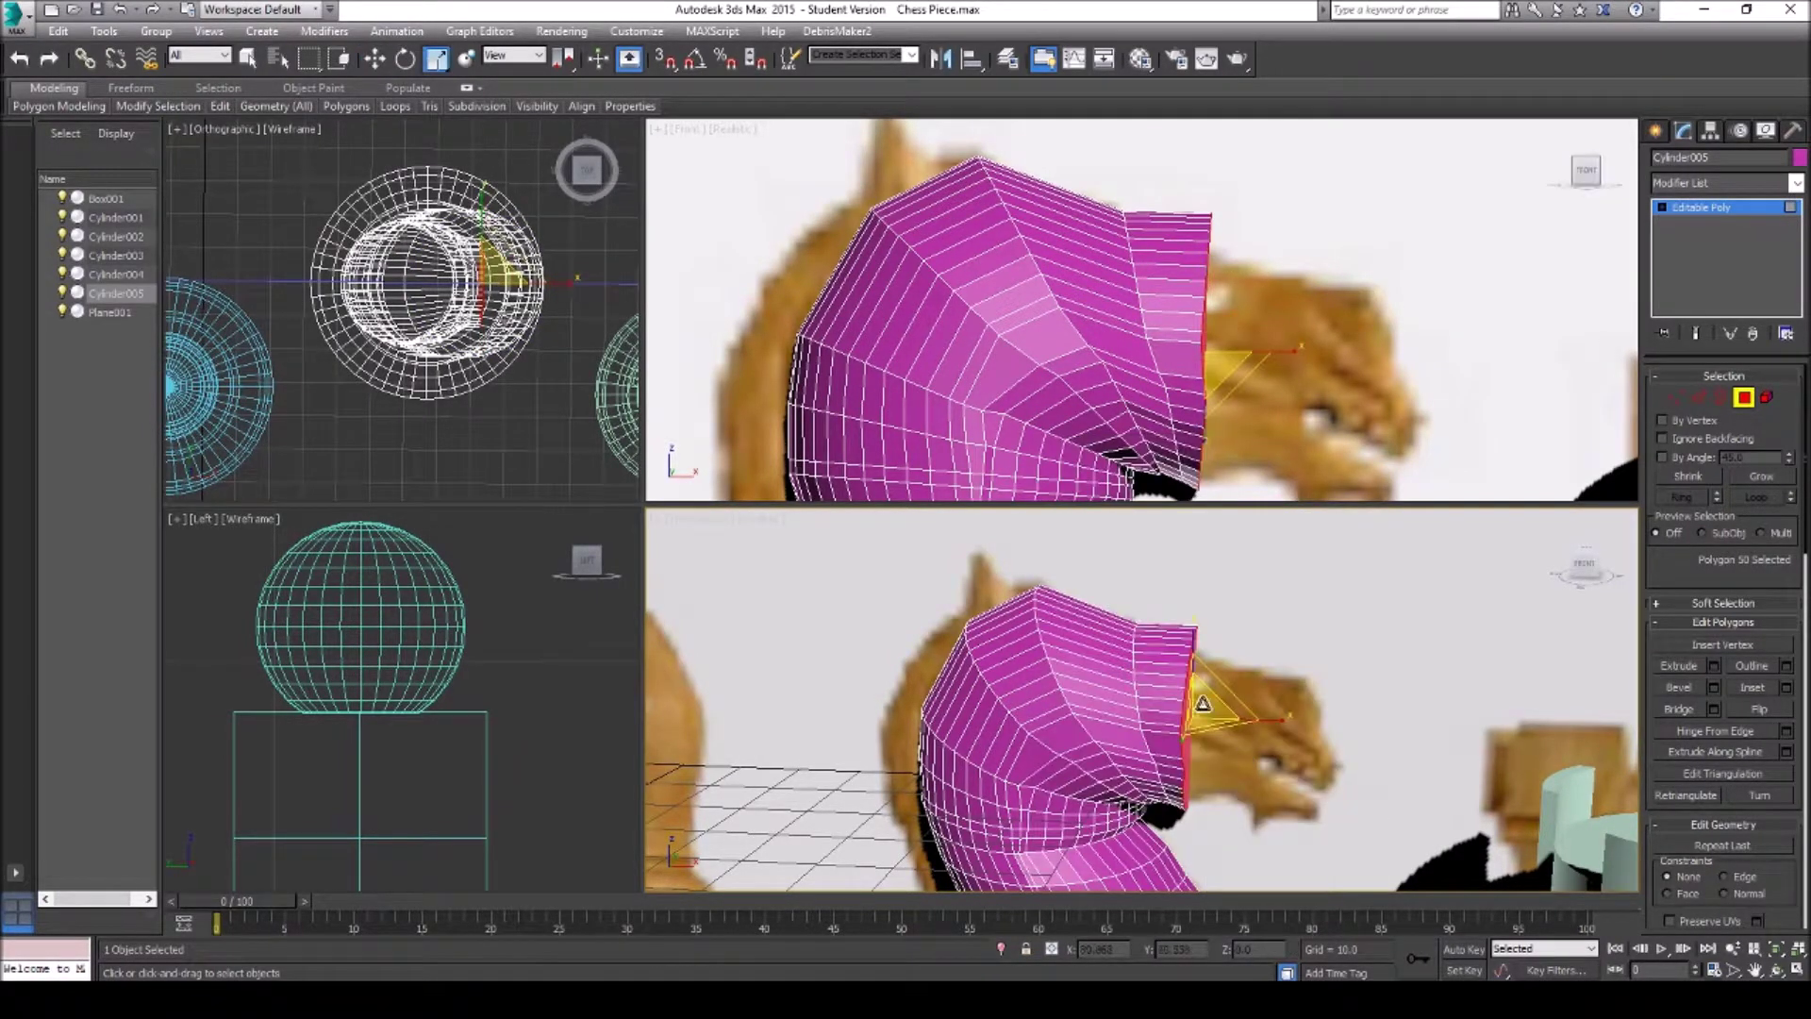
{"action": "mouse_move", "coordinate": [1203, 704]}
{"action": "left_mouse_down"}
{"action": "mouse_move", "coordinate": [1211, 732]}
{"action": "mouse_move", "coordinate": [1208, 712]}
{"action": "left_mouse_up"}
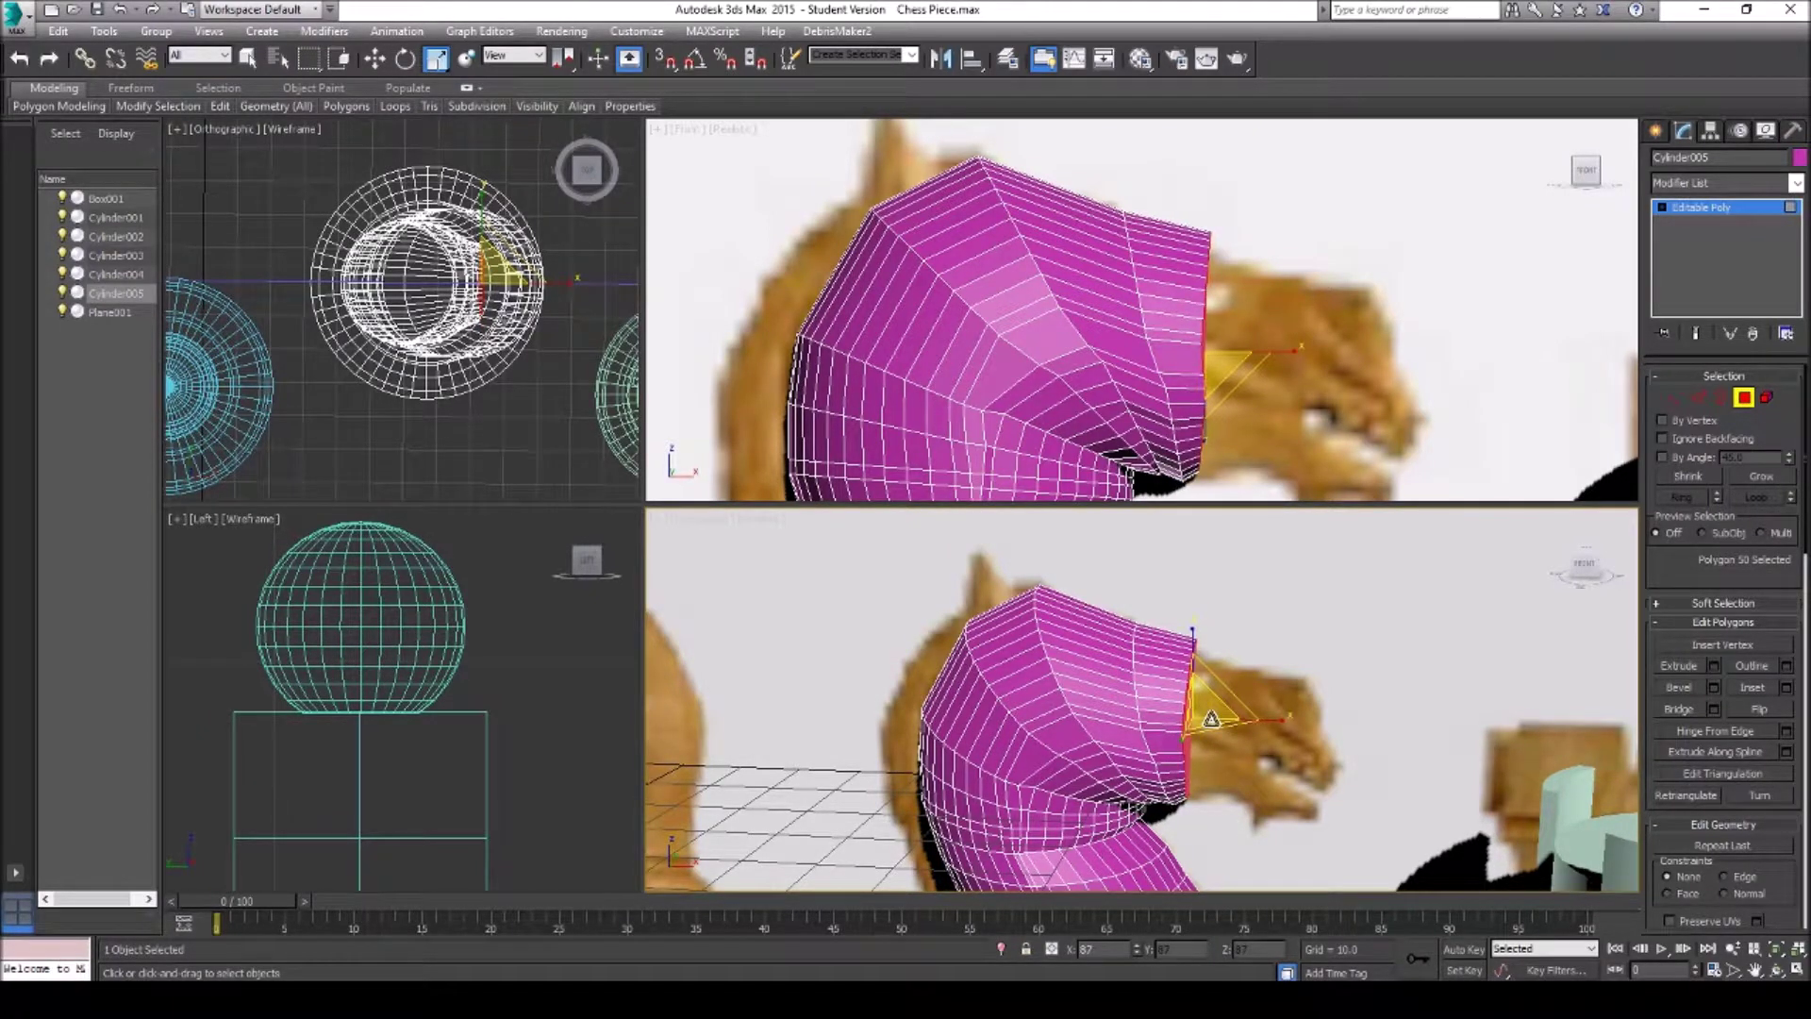
{"action": "right_click", "coordinate": [1208, 711]}
{"action": "left_click", "coordinate": [1233, 732]}
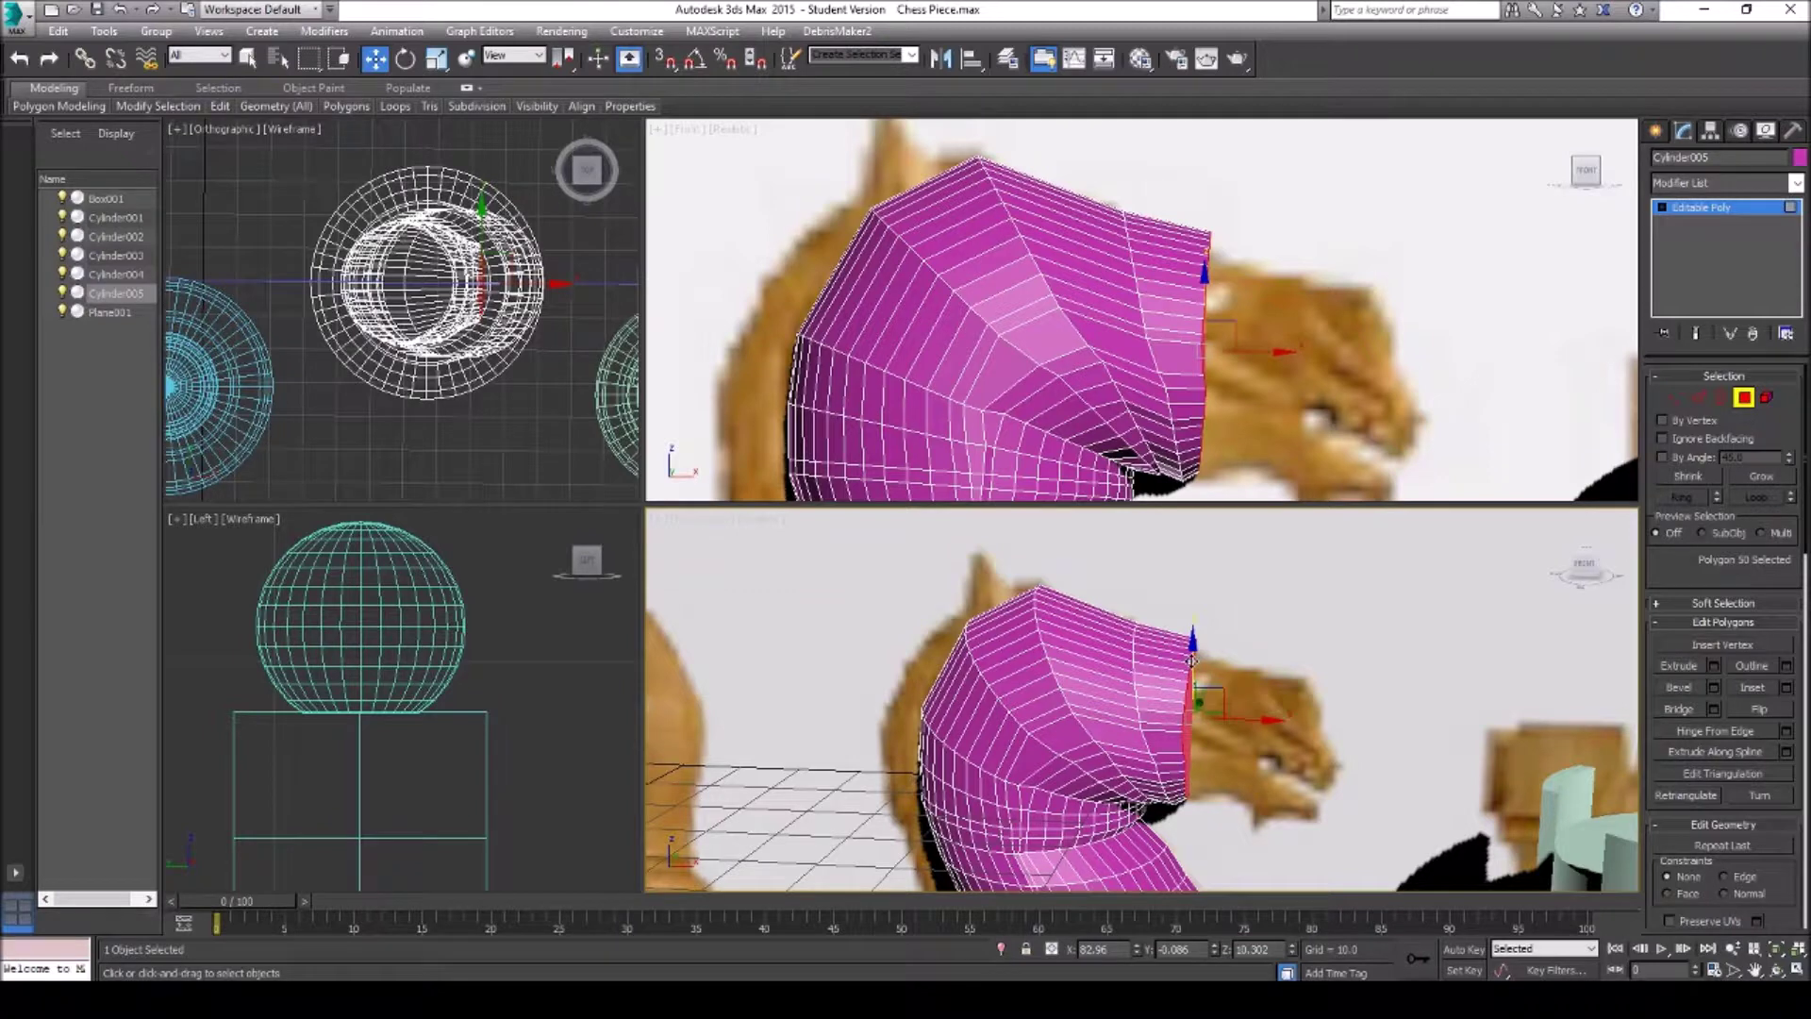
{"action": "left_click_drag", "start_coordinate": [1195, 665], "coordinate": [1197, 672]}
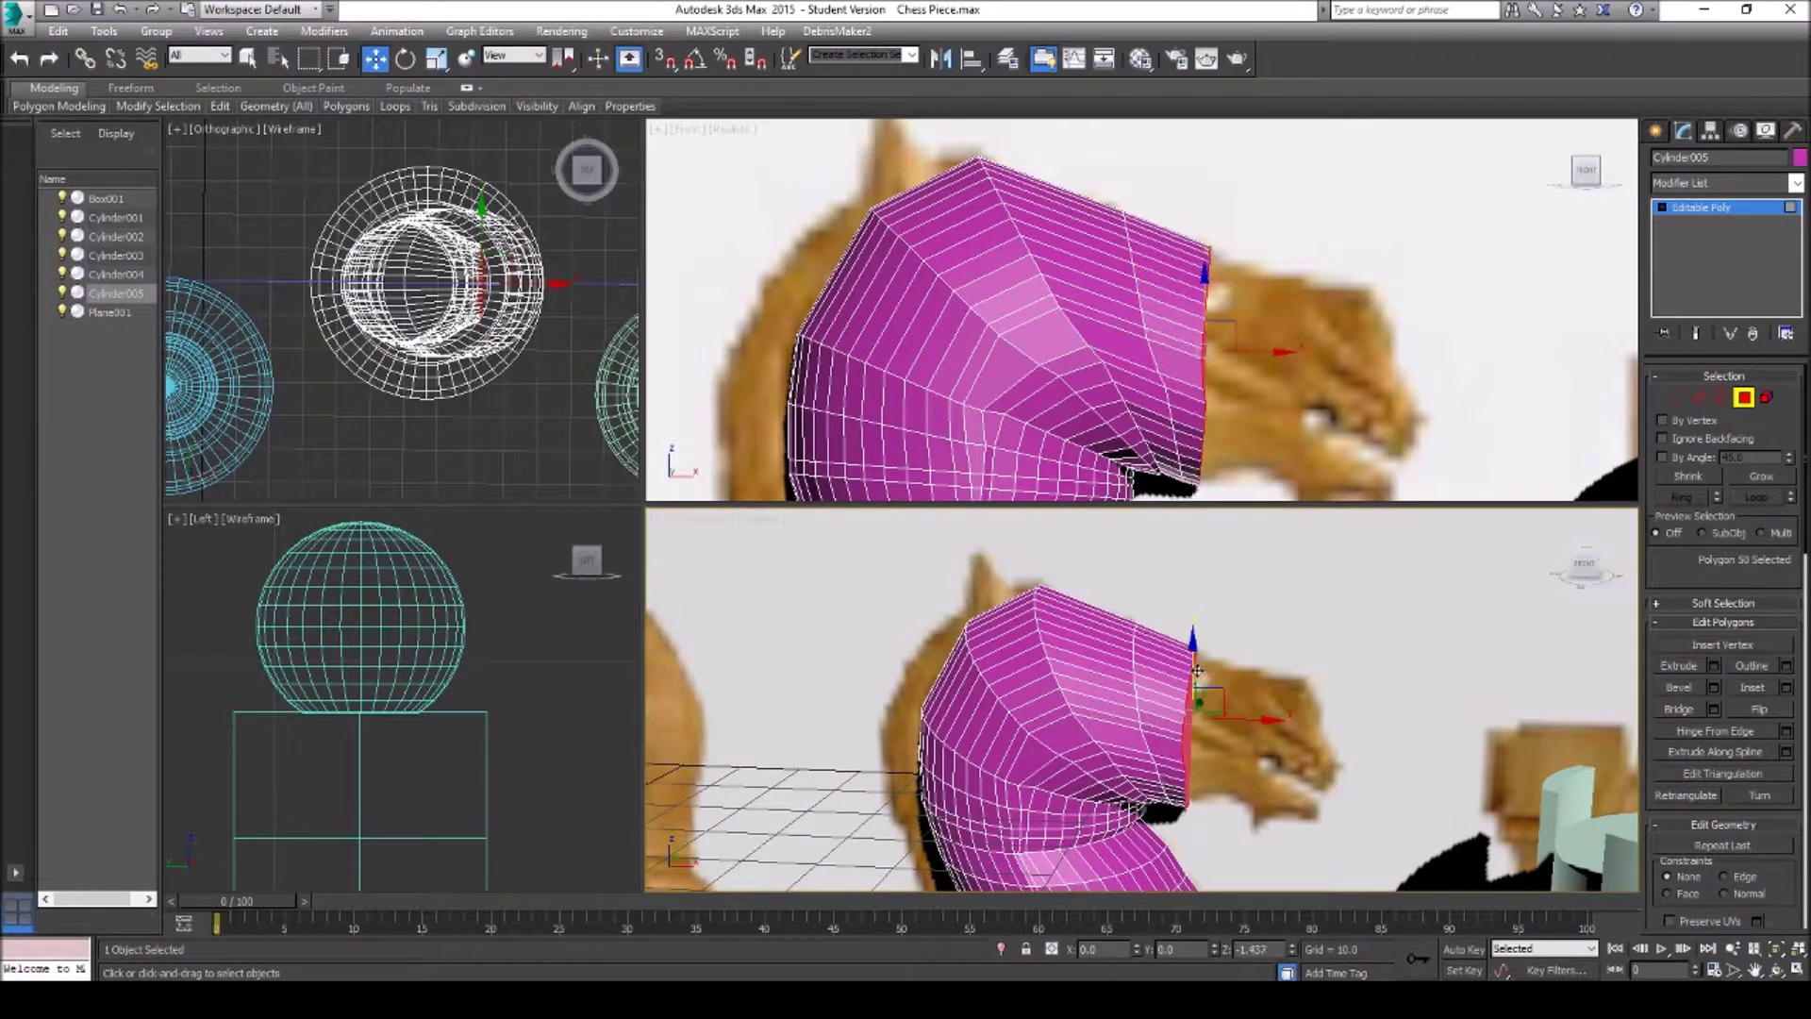
Rotate the end polygon's top edge slightly back toward the neck and scale it marginally smaller
{"action": "right_click", "coordinate": [1234, 692]}
{"action": "left_click", "coordinate": [1262, 731]}
{"action": "left_click_drag", "start_coordinate": [1250, 688], "coordinate": [1244, 681]}
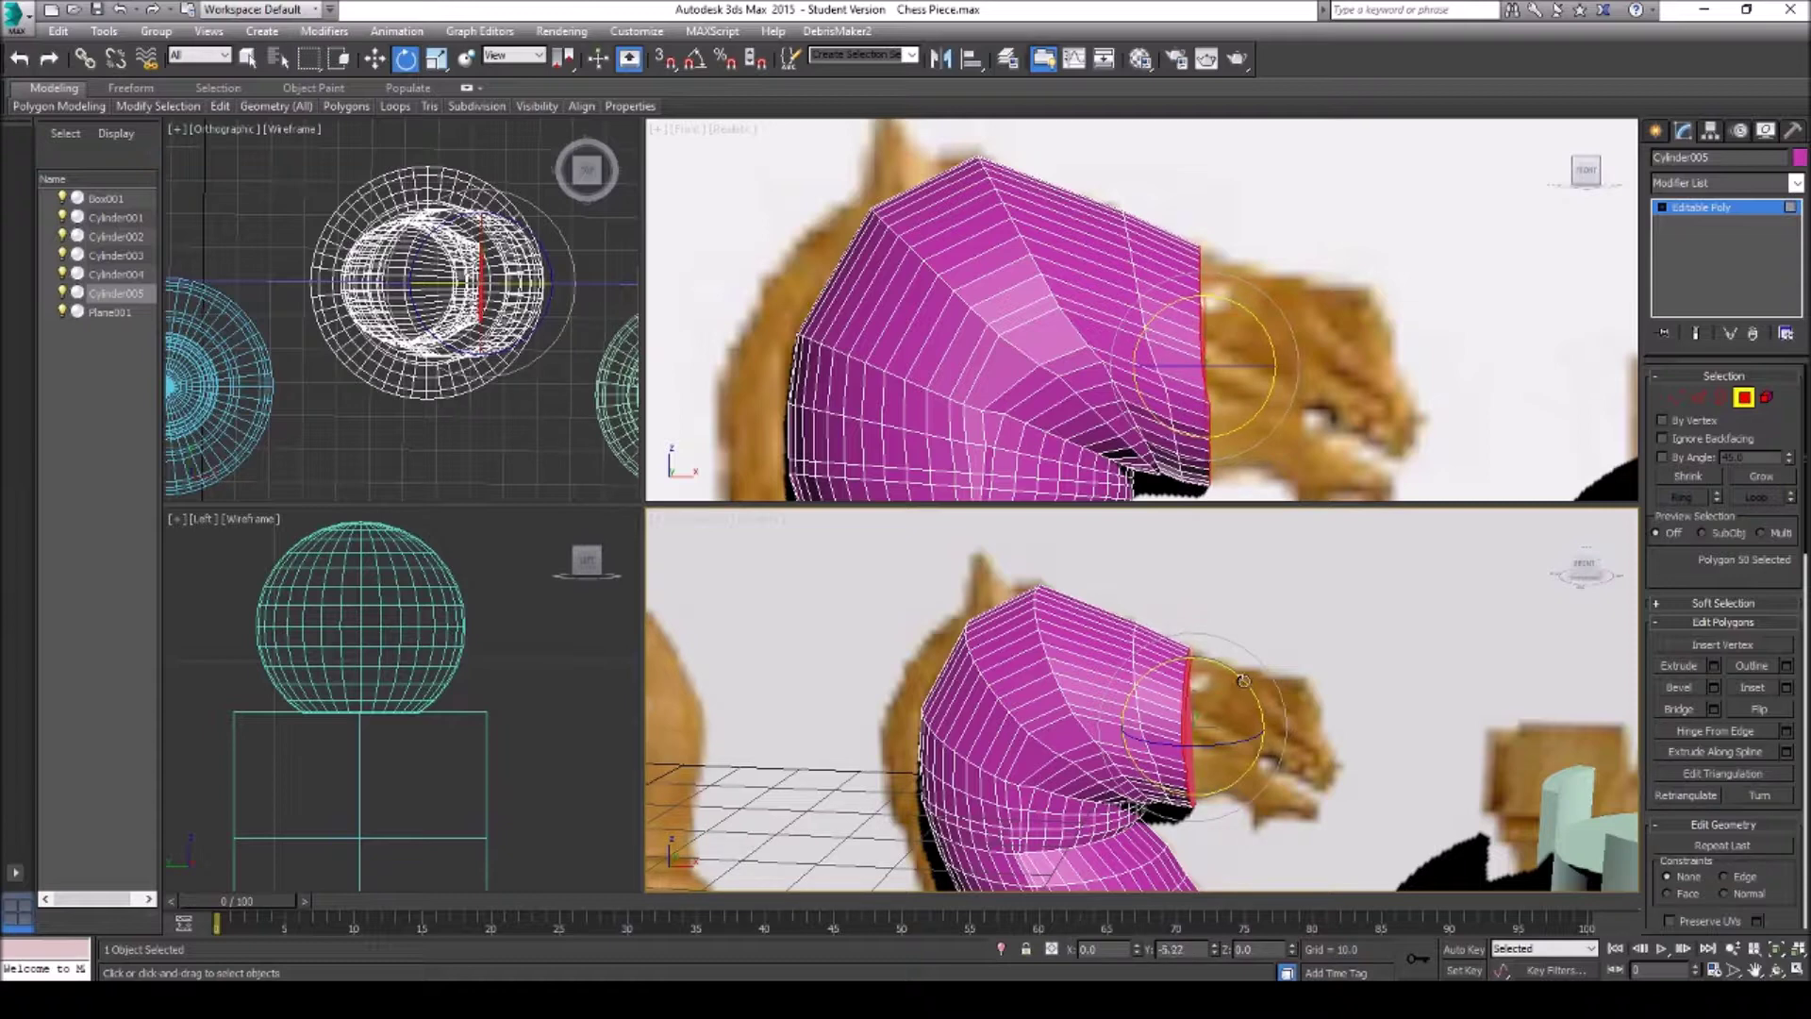
{"action": "right_click", "coordinate": [1243, 680]}
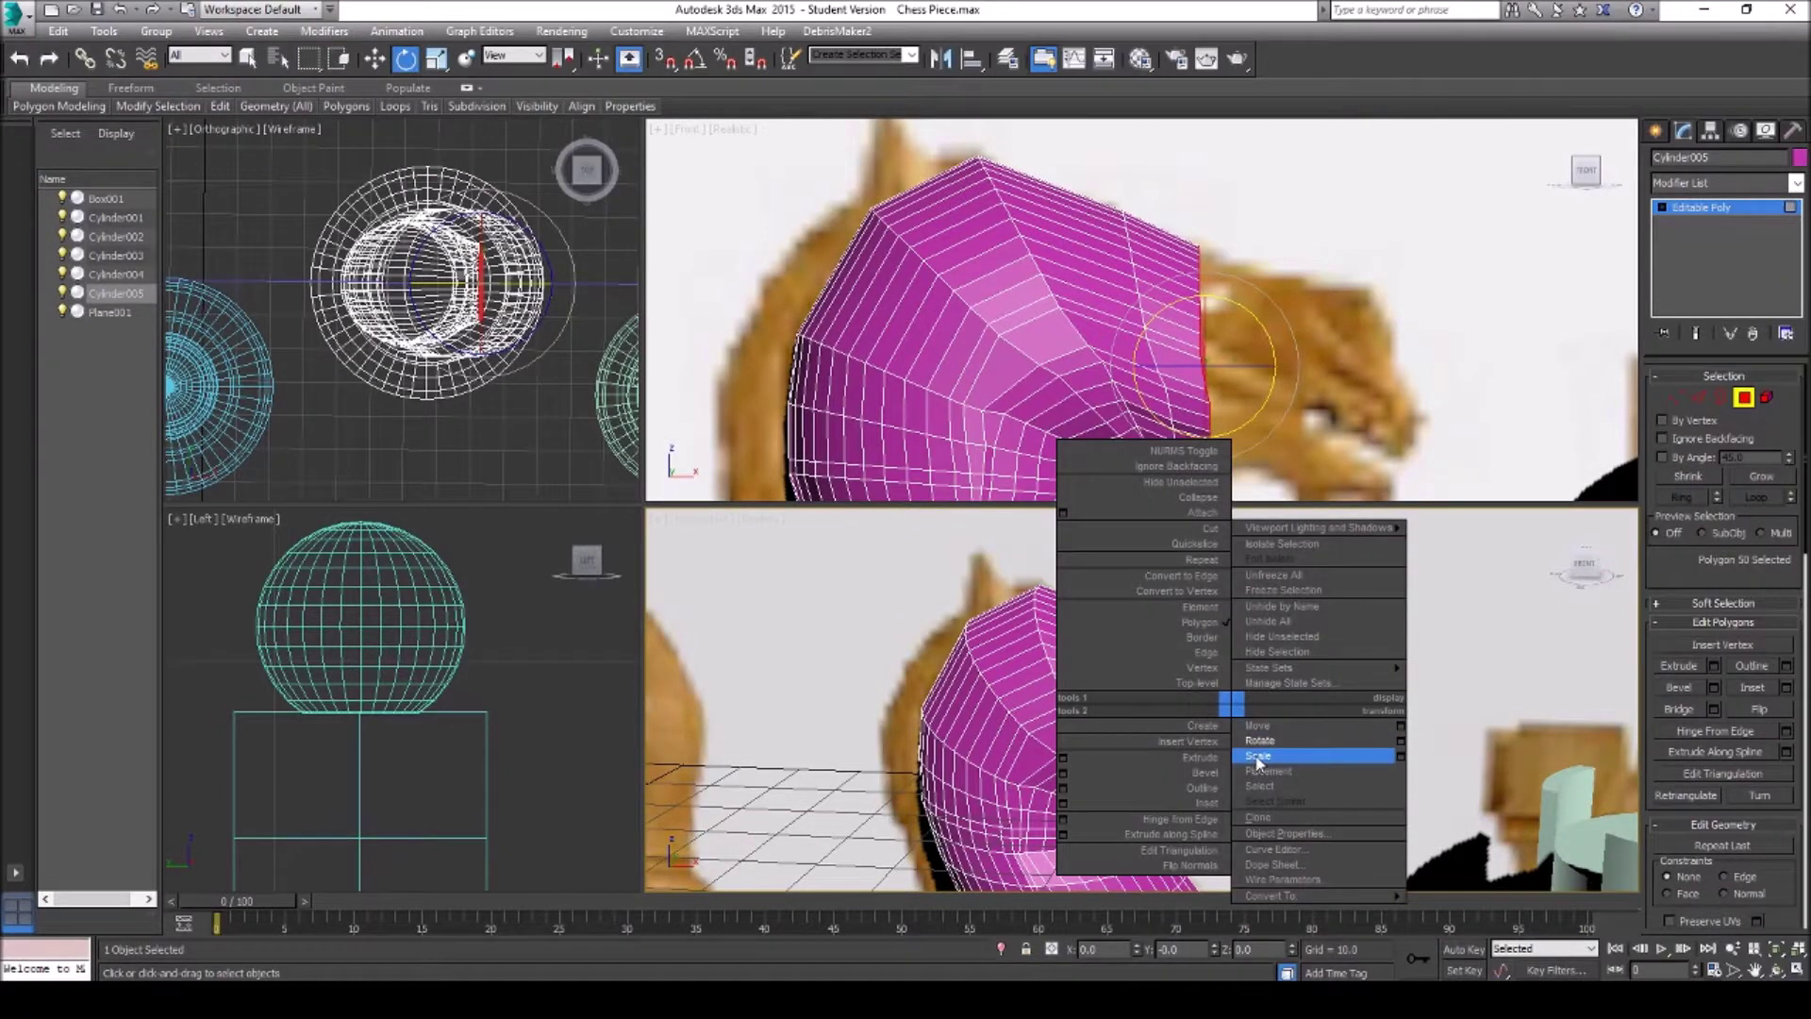
{"action": "left_click", "coordinate": [1262, 750]}
{"action": "left_click_drag", "start_coordinate": [1199, 715], "coordinate": [1201, 715]}
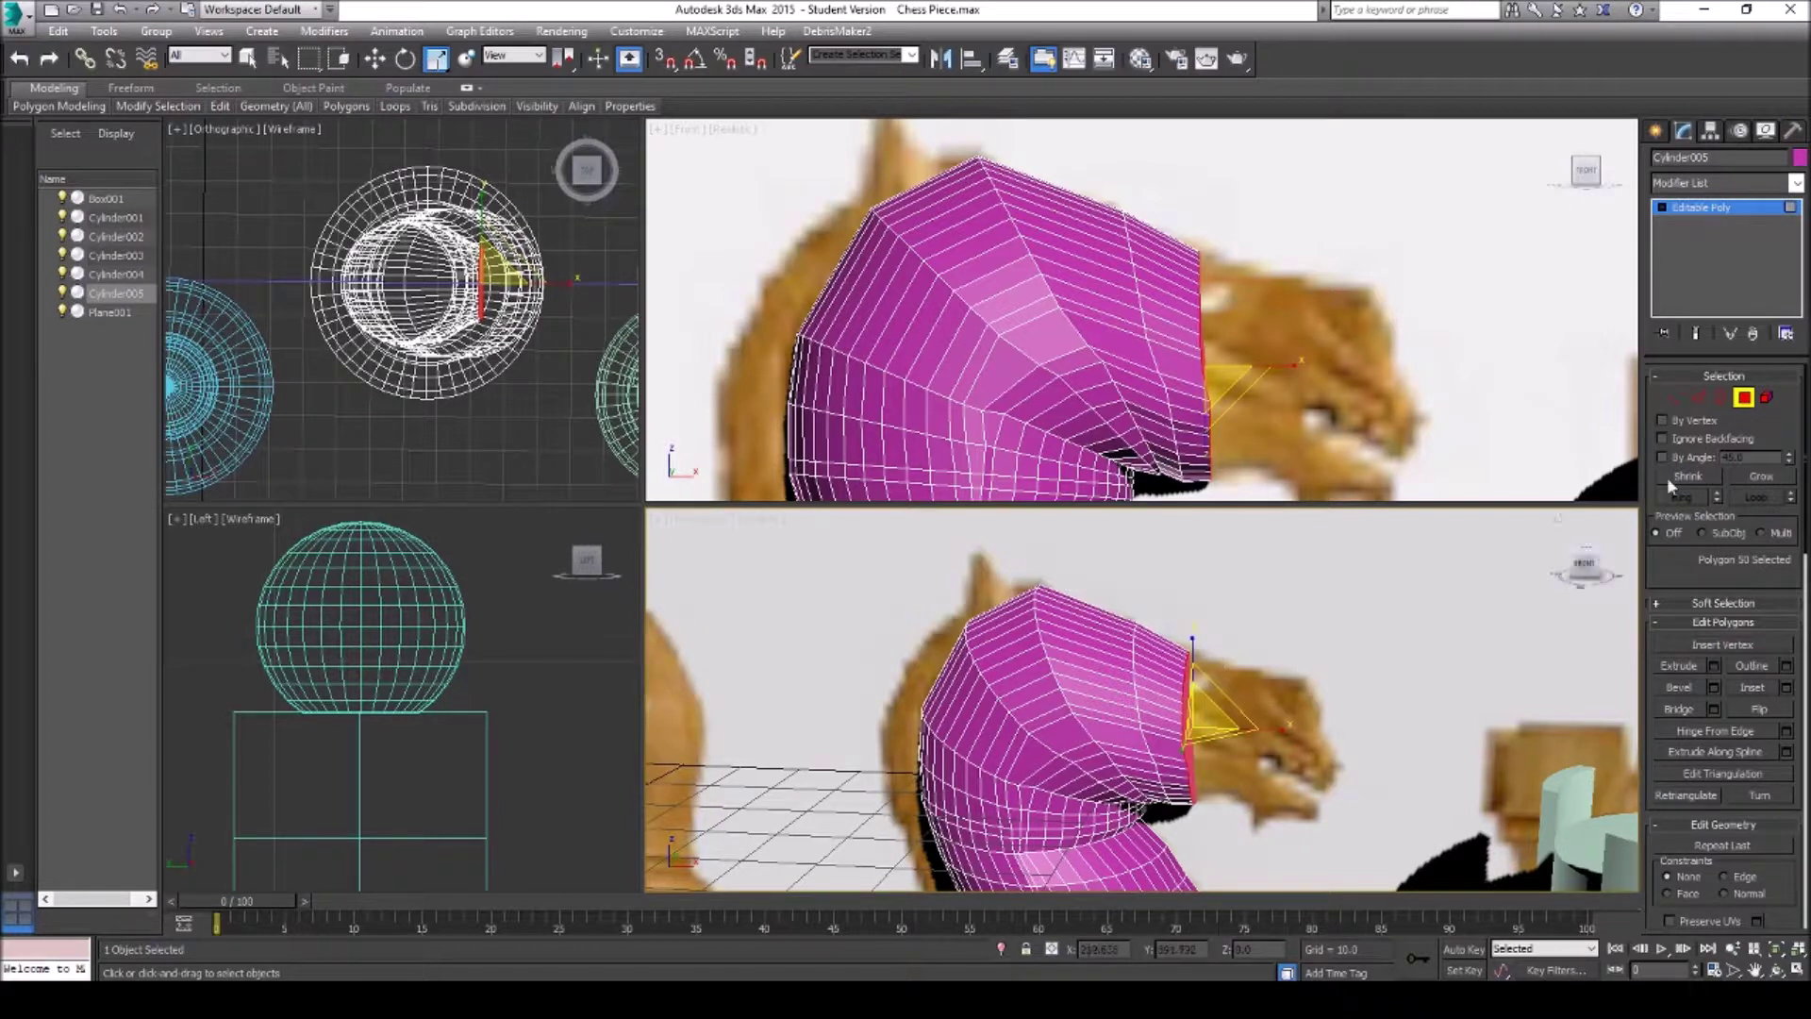
Extrude the end polygon a short section toward the muzzle and rotate it slightly
{"action": "left_click", "coordinate": [1678, 667]}
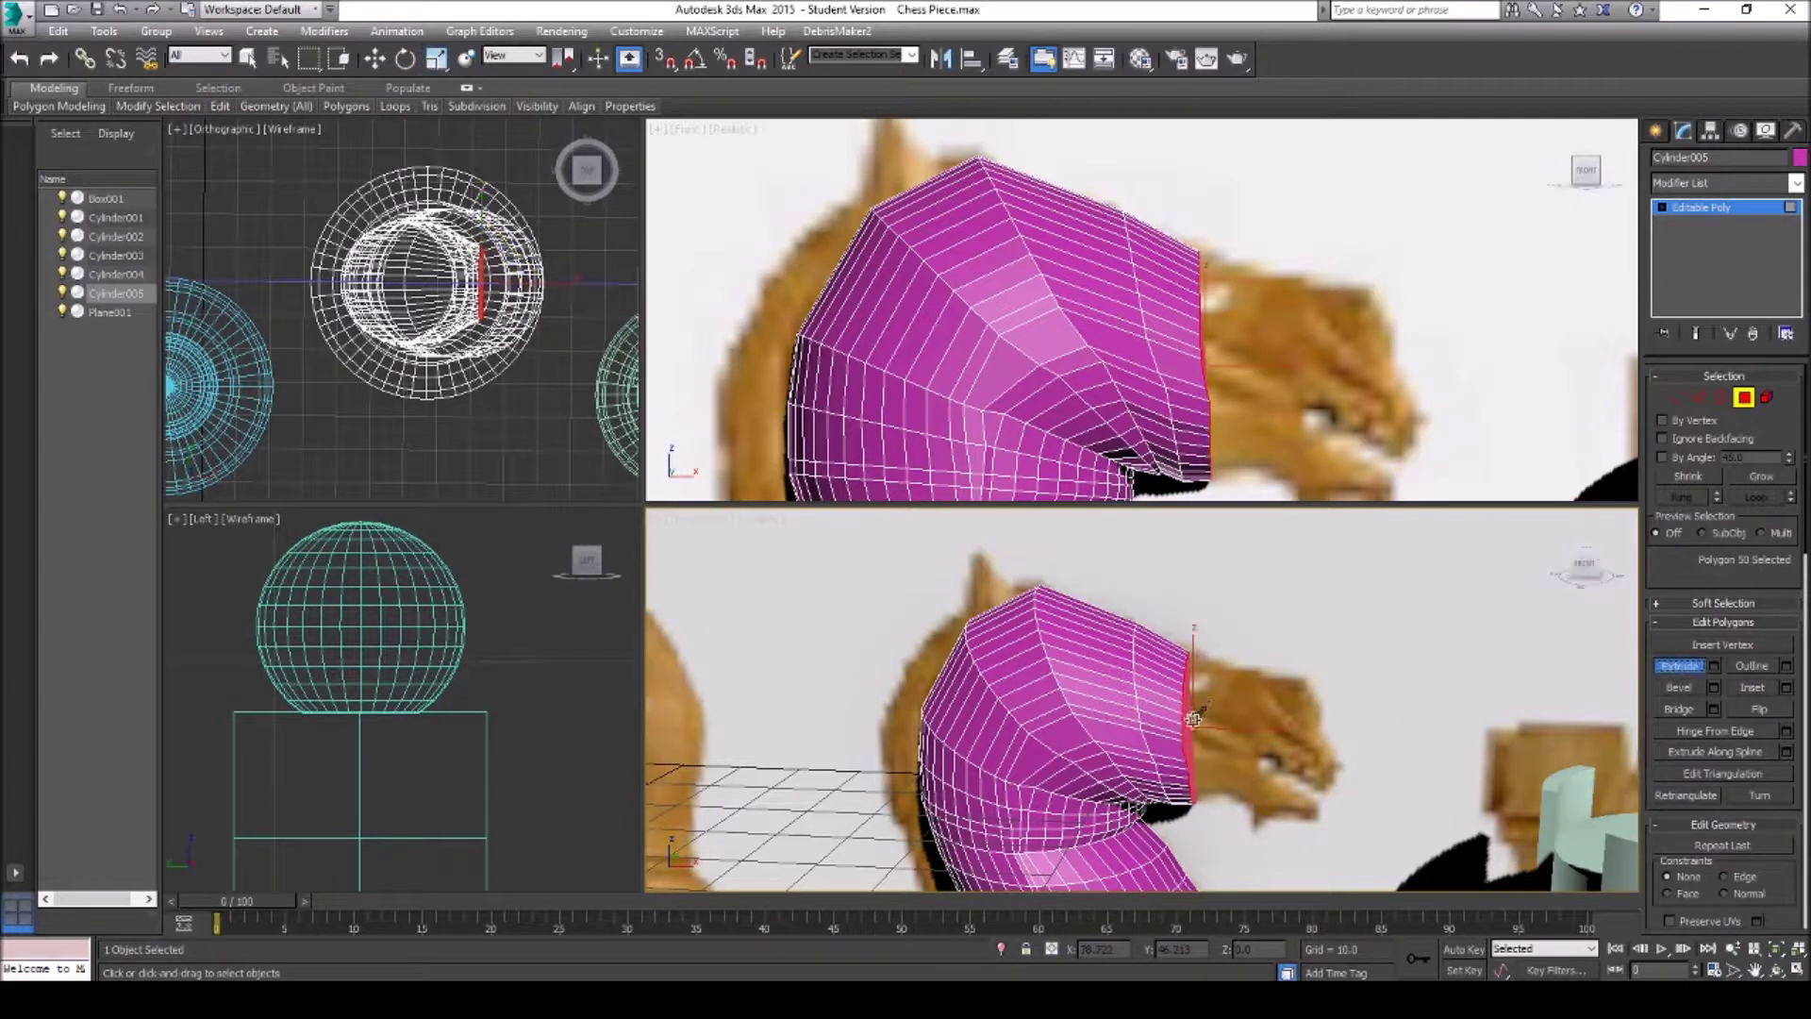
{"action": "left_click_drag", "start_coordinate": [1193, 719], "coordinate": [1215, 682]}
{"action": "right_click", "coordinate": [1242, 713]}
{"action": "right_click", "coordinate": [1242, 713]}
{"action": "left_click", "coordinate": [1284, 752]}
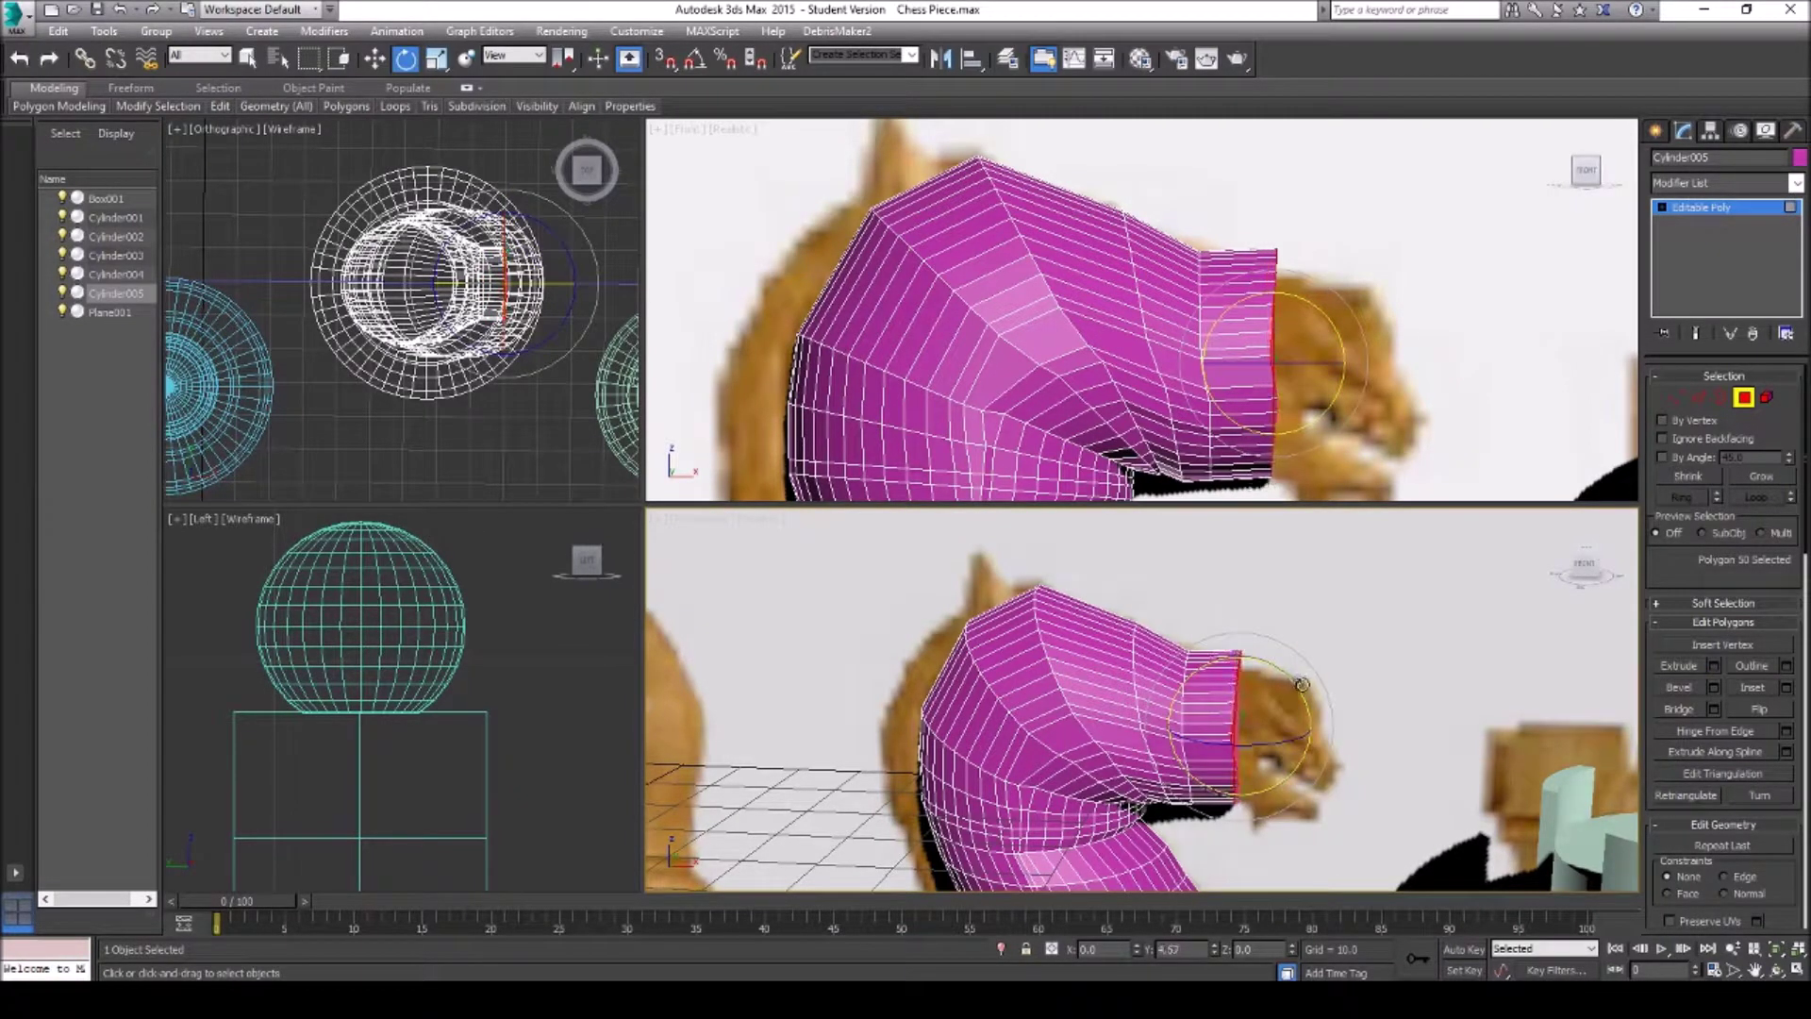
Scale the end polygon down slightly and lower it to follow the top line of the reference head
{"action": "right_click", "coordinate": [1280, 694]}
{"action": "left_click", "coordinate": [1359, 750]}
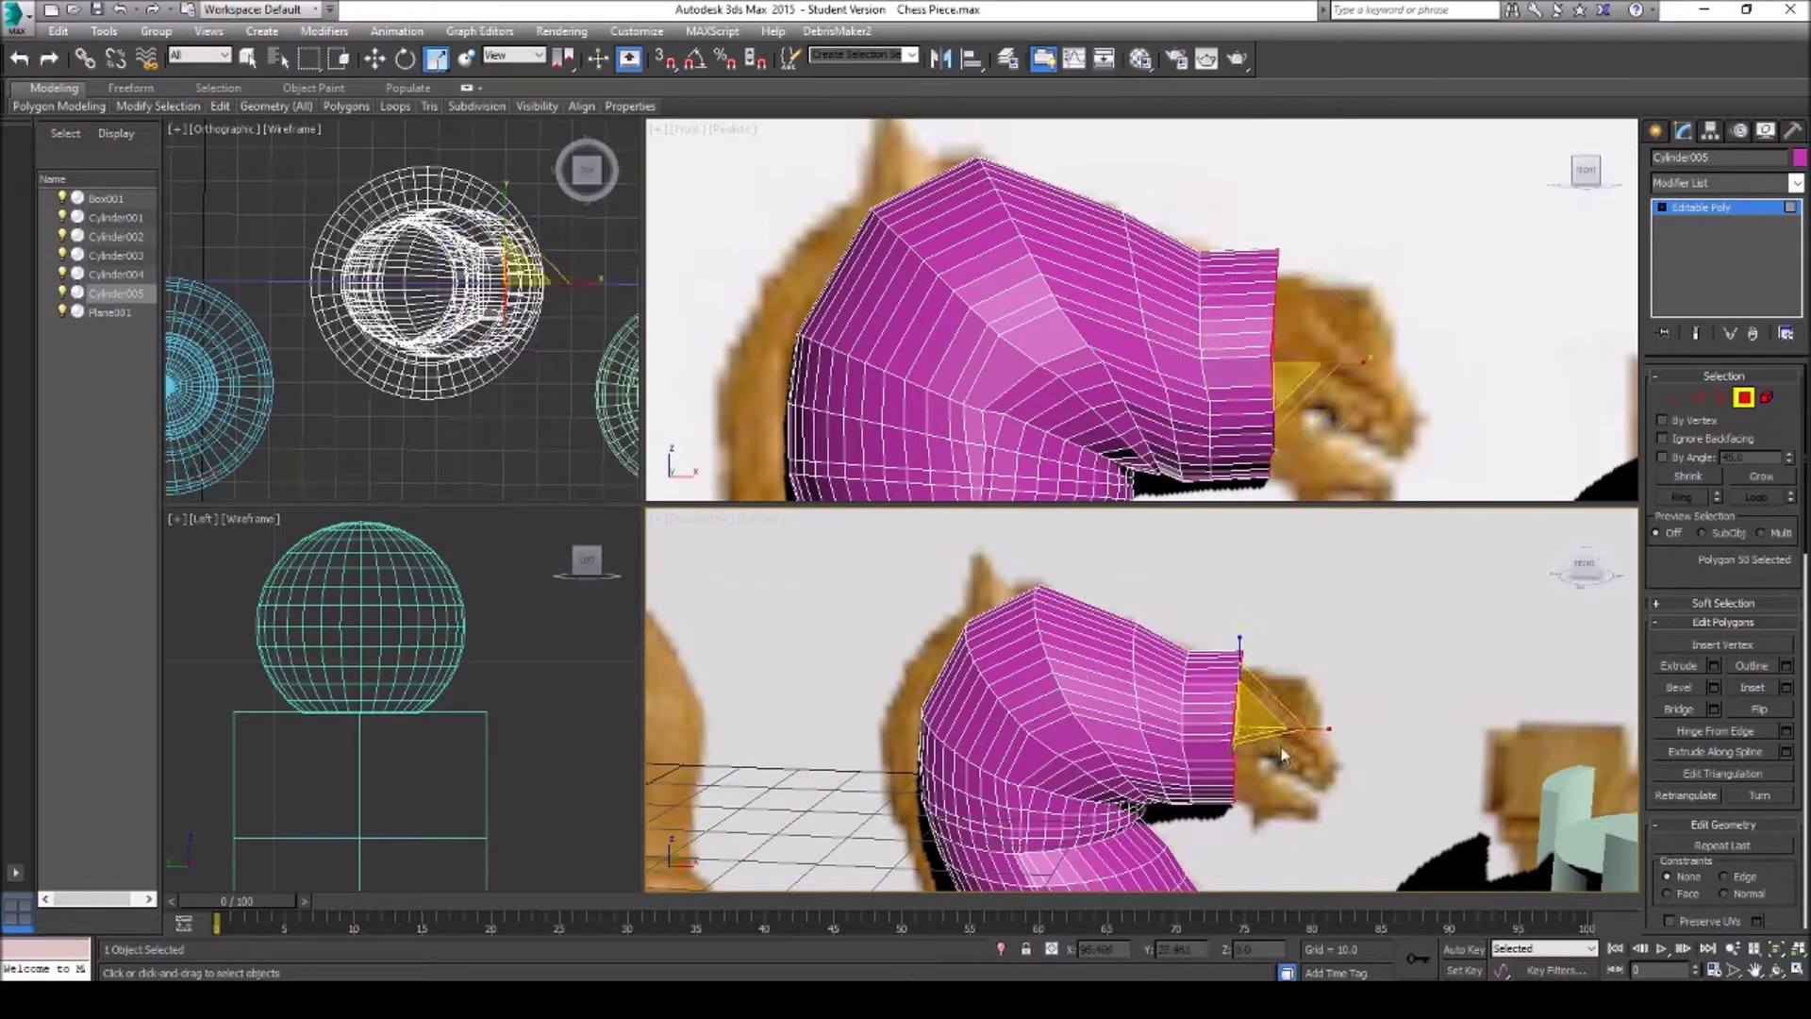
{"action": "mouse_move", "coordinate": [1248, 721]}
{"action": "left_mouse_down"}
{"action": "mouse_move", "coordinate": [1251, 736]}
{"action": "mouse_move", "coordinate": [1244, 696]}
{"action": "left_mouse_up"}
{"action": "right_click", "coordinate": [1250, 728]}
{"action": "left_click", "coordinate": [1269, 744]}
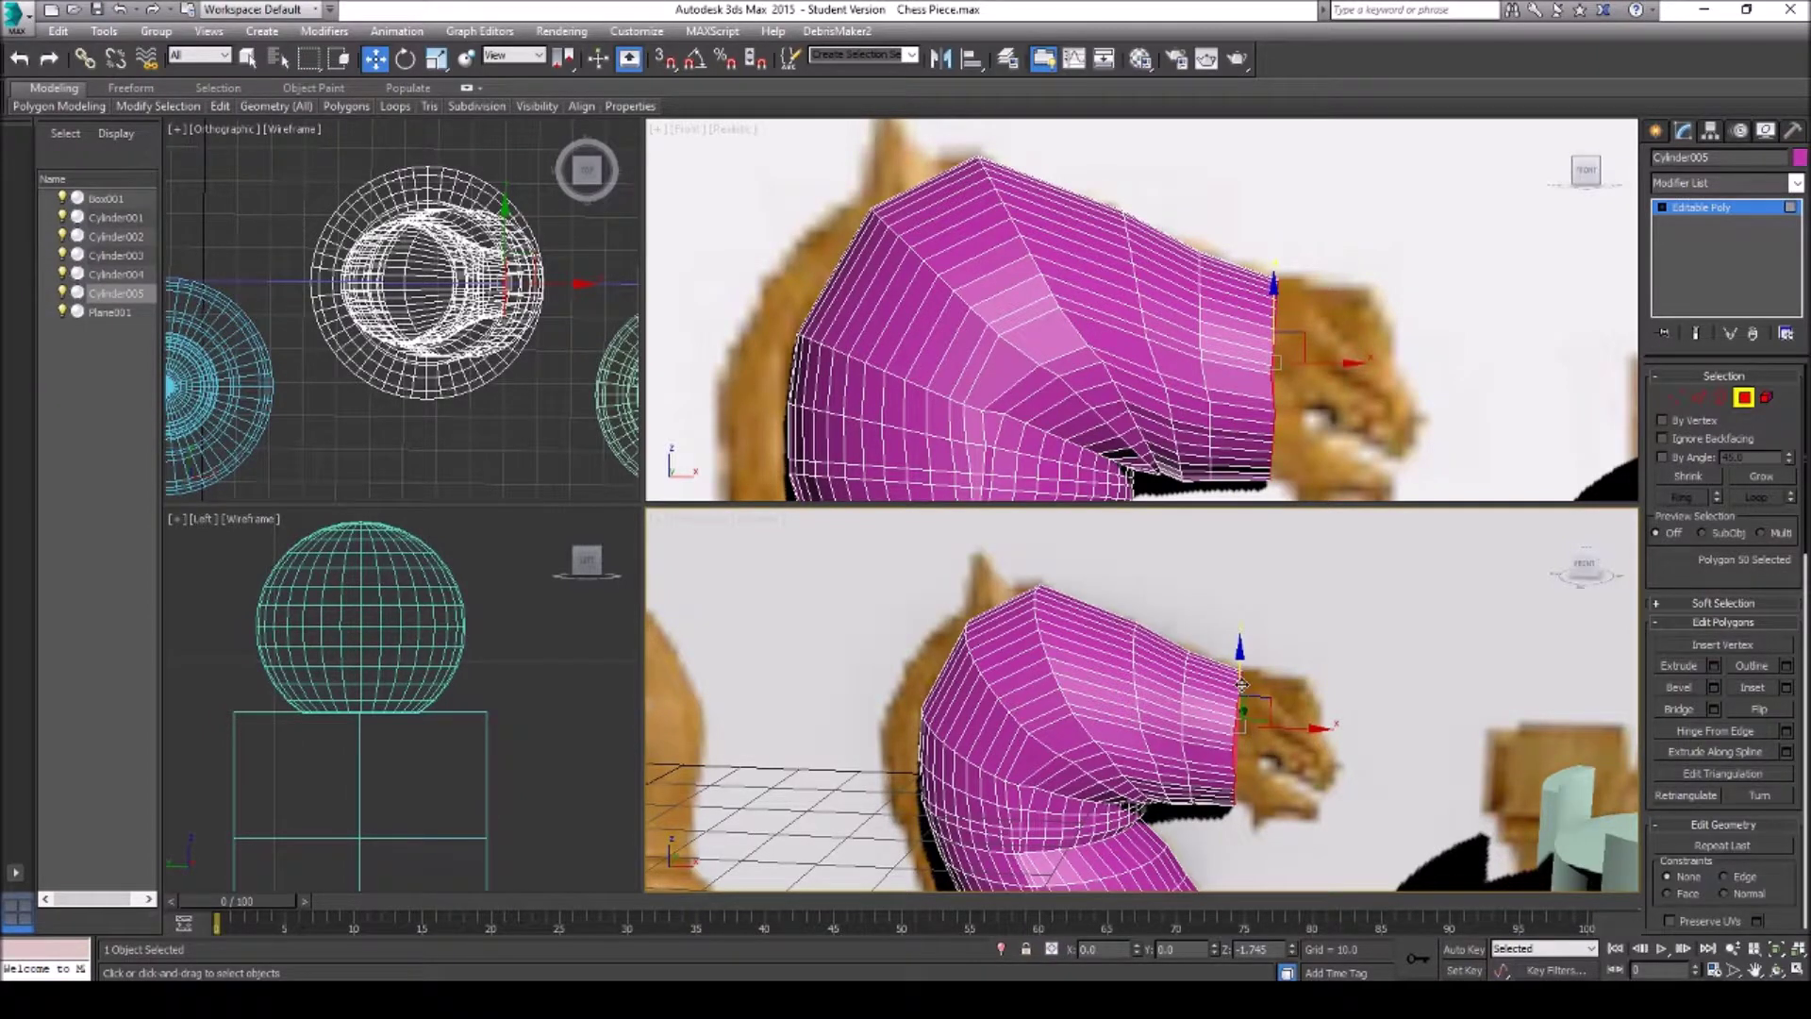
Extrude the end polygon two more short sections forward along the horse's nose
{"action": "left_click", "coordinate": [1679, 665]}
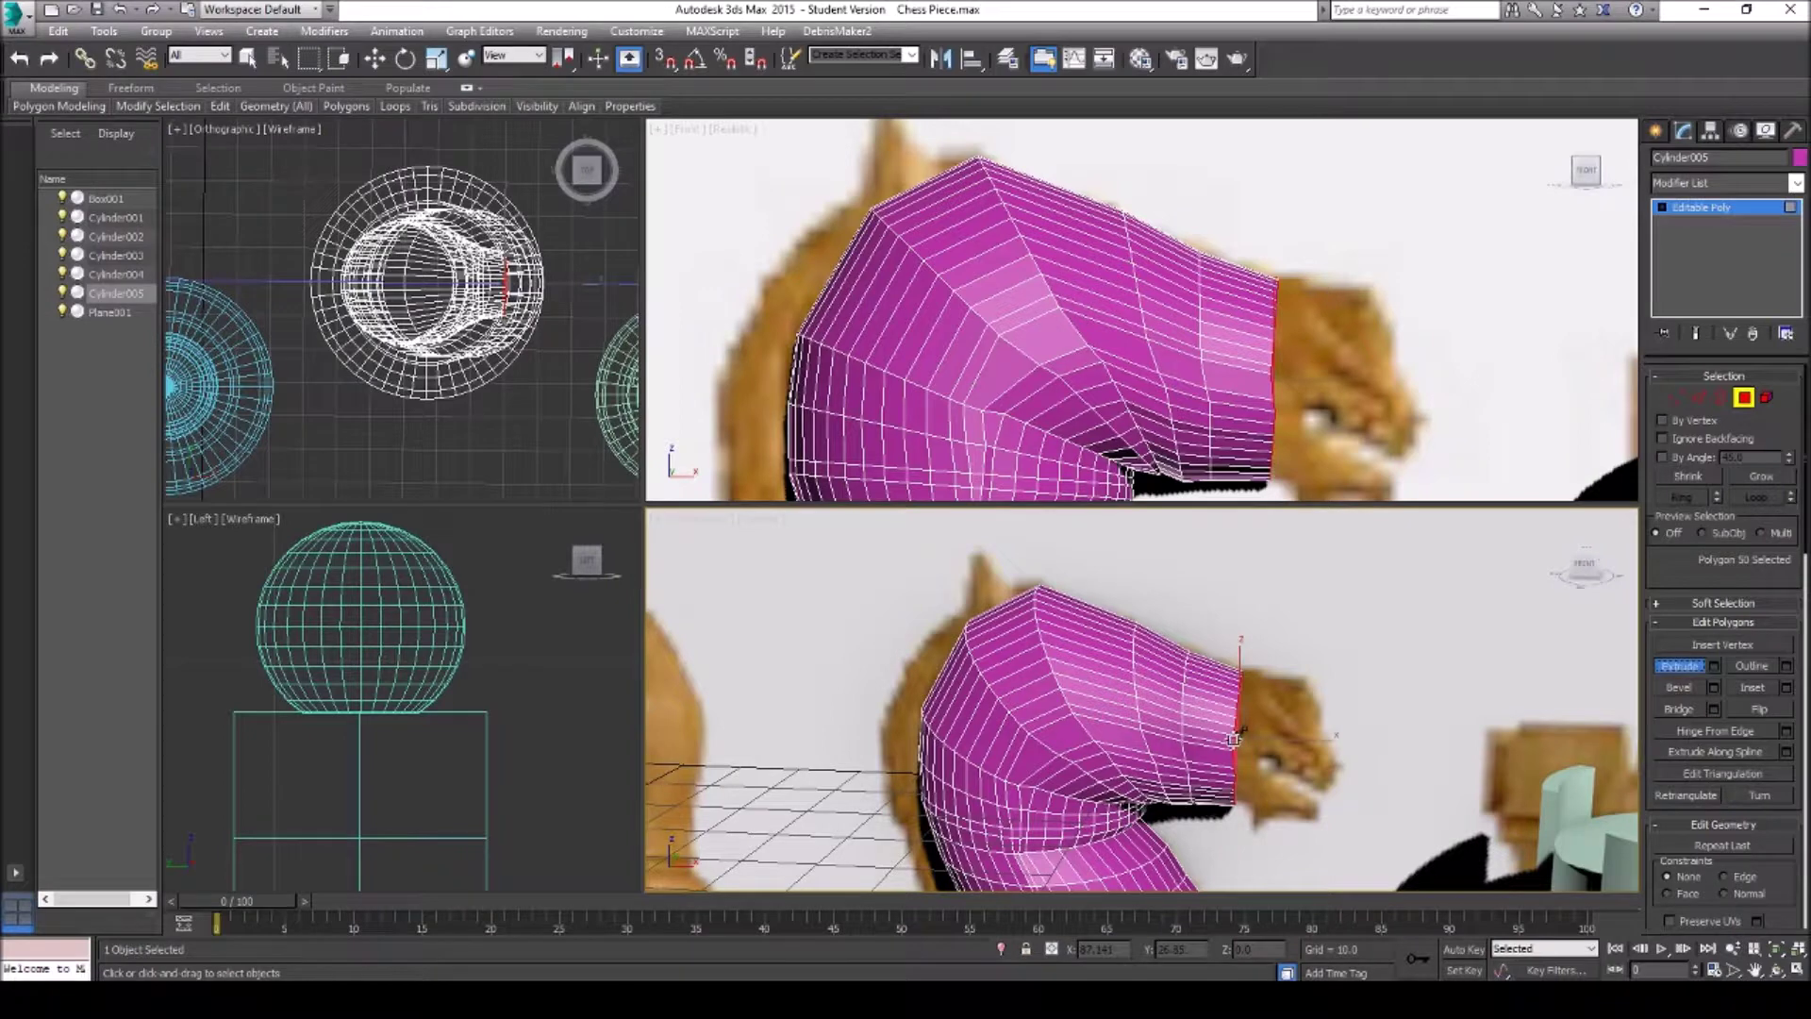
{"action": "left_click_drag", "start_coordinate": [1236, 739], "coordinate": [1237, 725]}
{"action": "middle_click_drag", "start_coordinate": [1236, 724], "coordinate": [1226, 741], "text": "alt"}
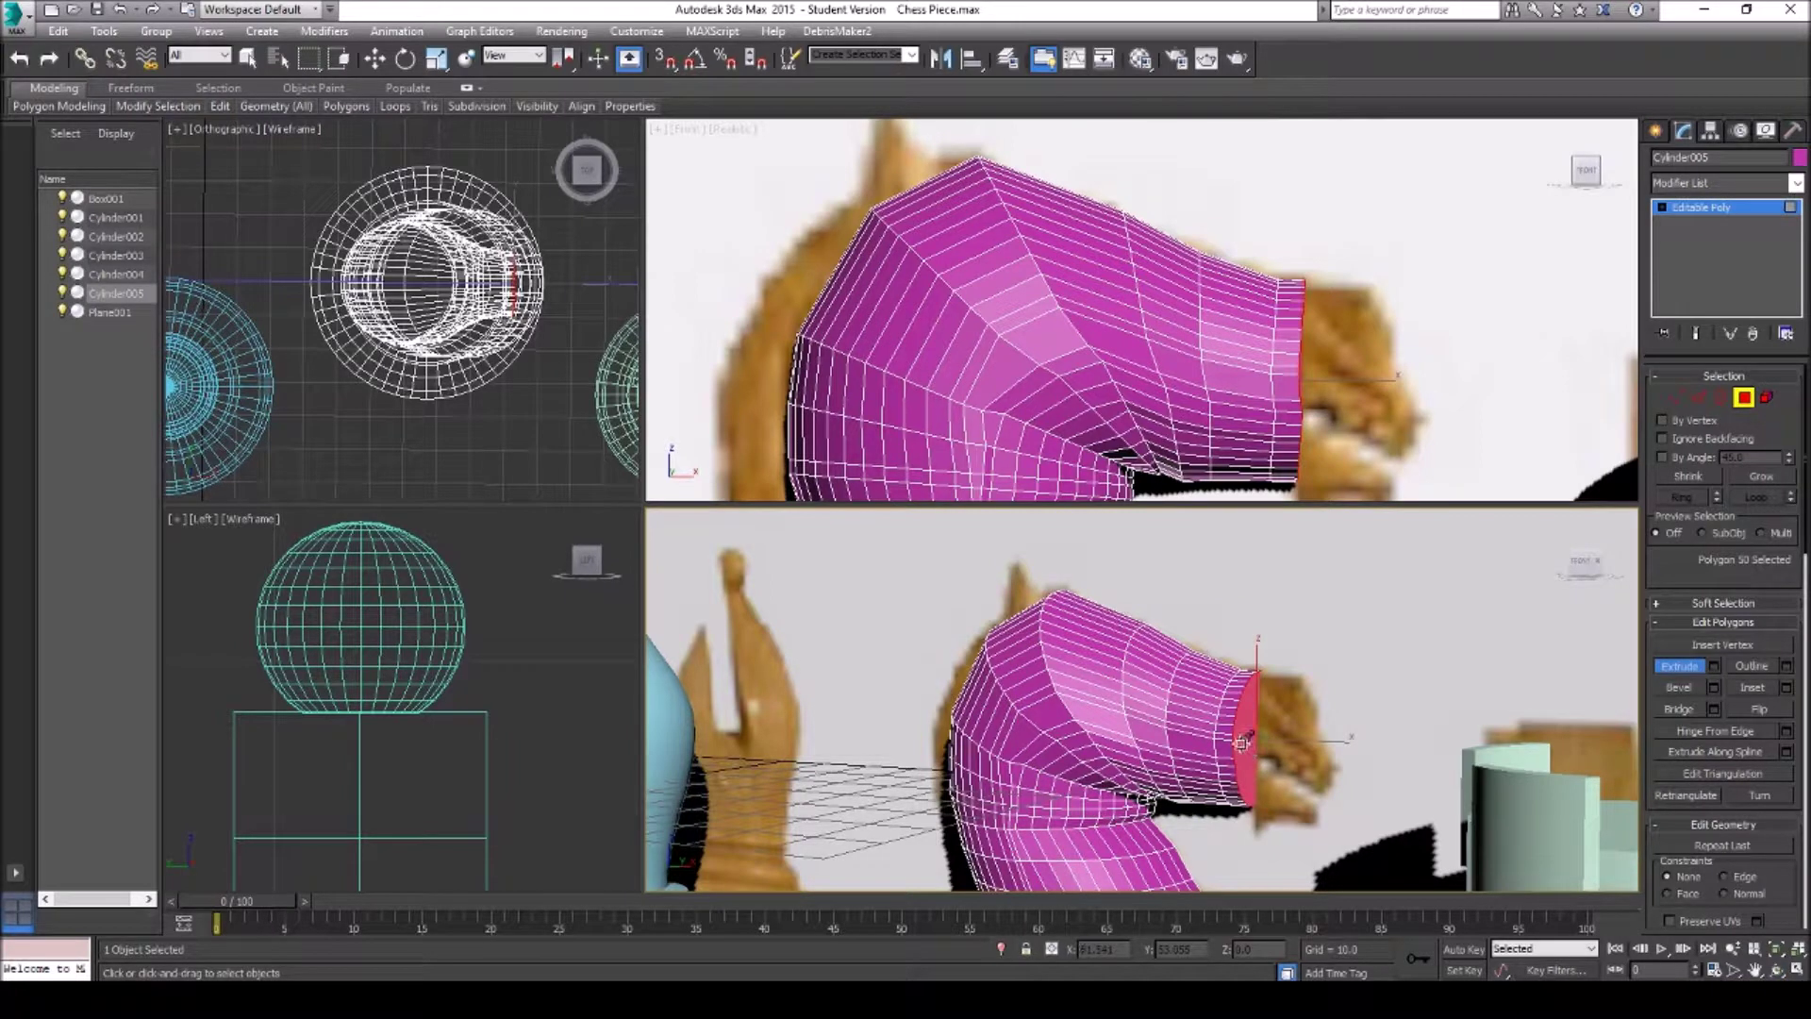
{"action": "left_click_drag", "start_coordinate": [1242, 741], "coordinate": [1239, 720]}
{"action": "right_click", "coordinate": [1277, 733]}
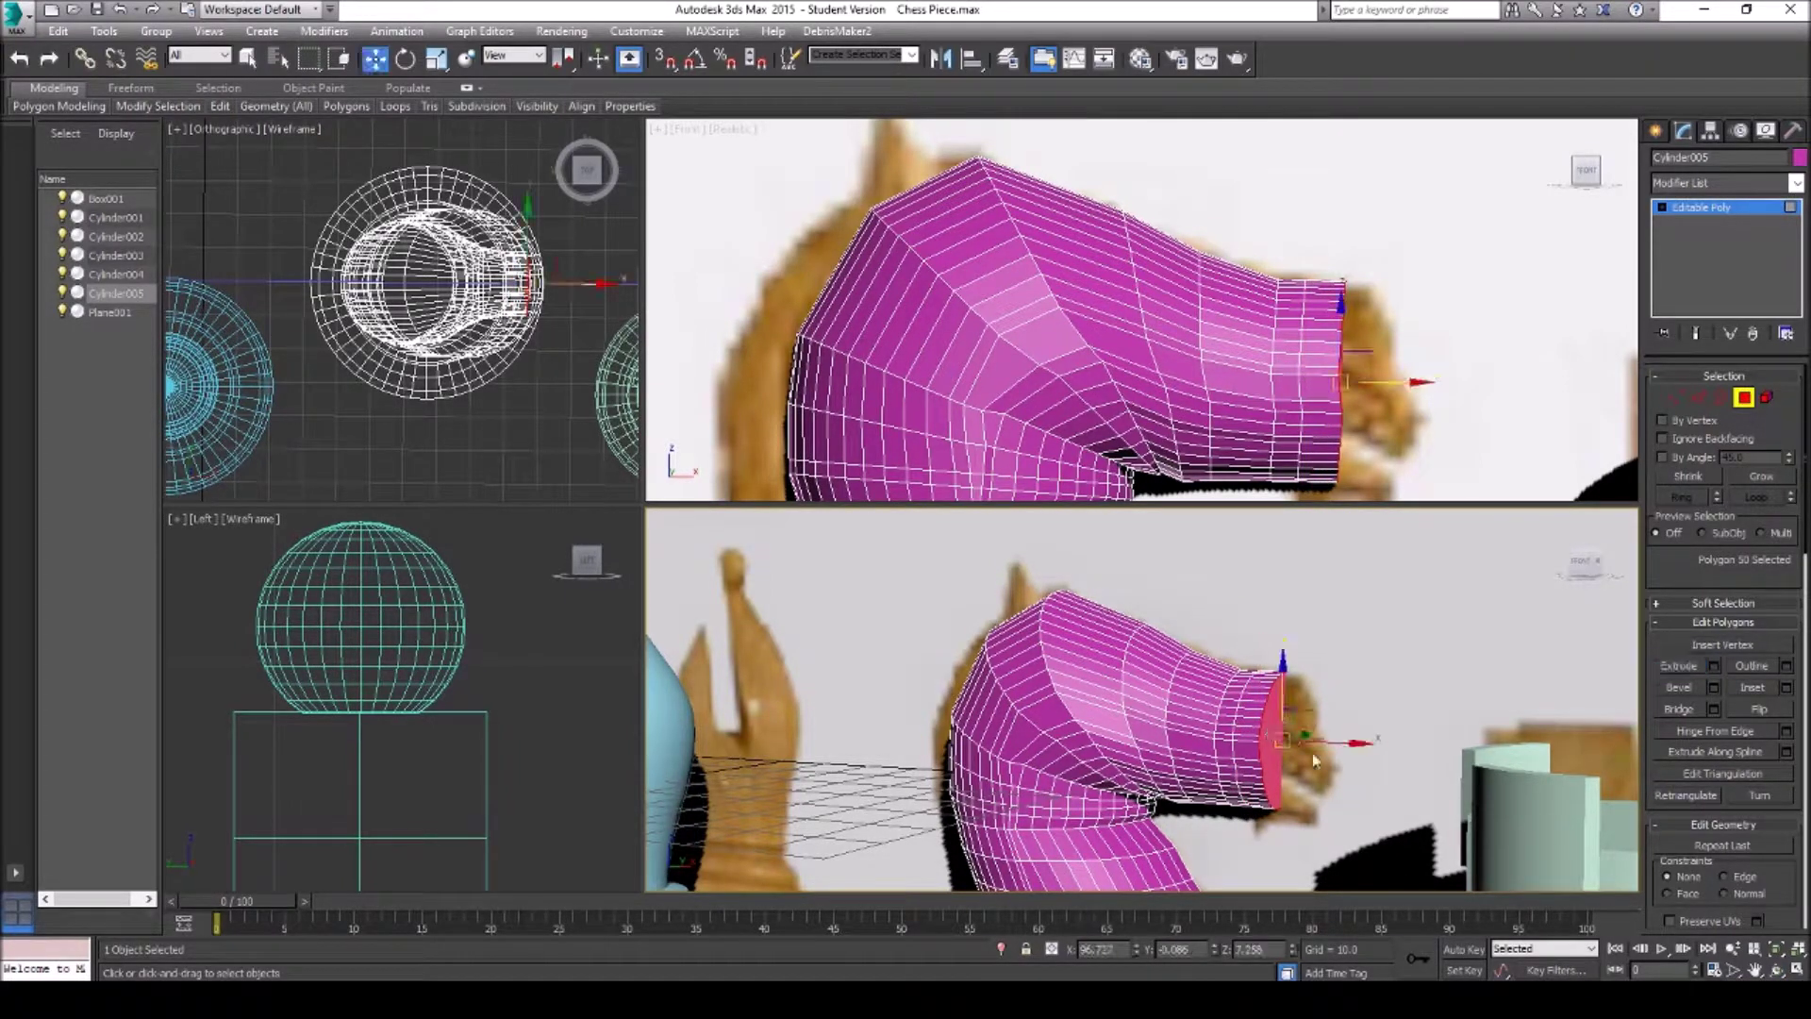
Adjust the end polygon's rotation and size slightly and lower it along the nose
{"action": "right_click", "coordinate": [1276, 745]}
{"action": "left_click", "coordinate": [1307, 782]}
{"action": "right_click", "coordinate": [1288, 738]}
{"action": "left_click", "coordinate": [1321, 789]}
{"action": "left_click_drag", "start_coordinate": [1287, 736], "coordinate": [1286, 736]}
{"action": "right_click", "coordinate": [1289, 735]}
{"action": "left_click", "coordinate": [1309, 750]}
{"action": "left_click_drag", "start_coordinate": [1283, 686], "coordinate": [1281, 710]}
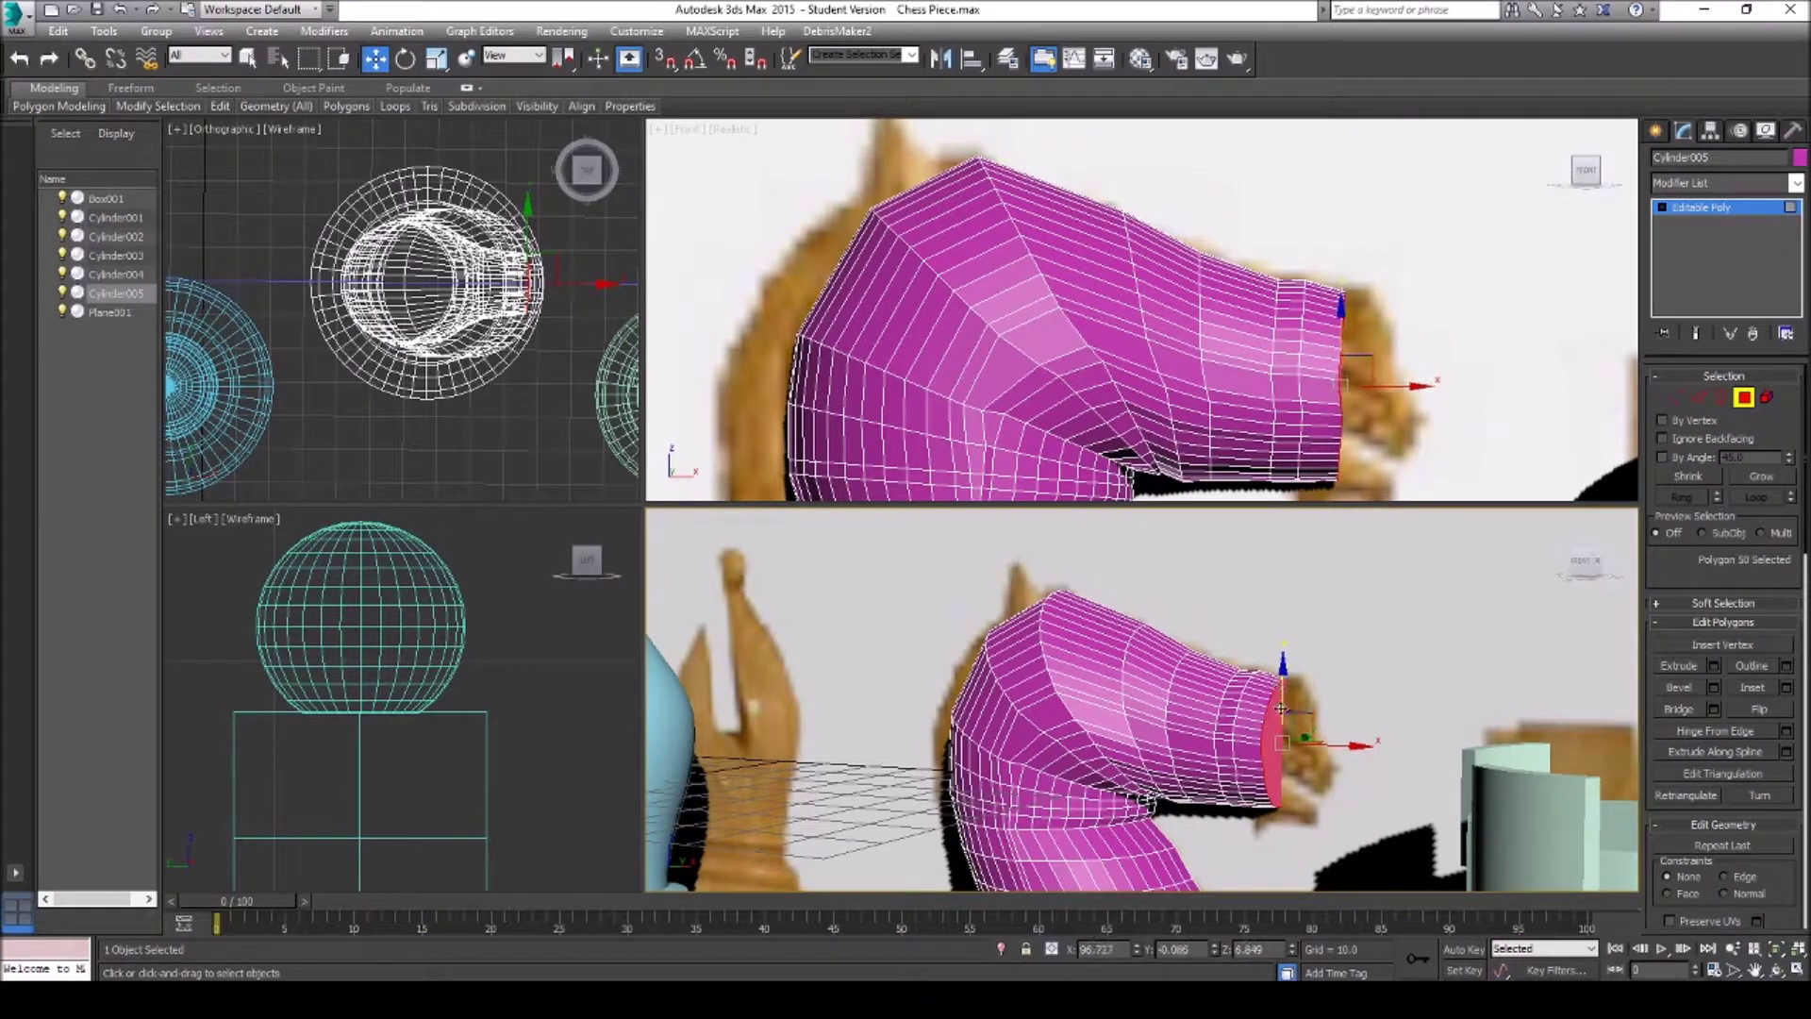
Scale the end polygon up to 108 percent so it covers the muzzle's height
{"action": "right_click", "coordinate": [1281, 709]}
{"action": "left_click", "coordinate": [1302, 755]}
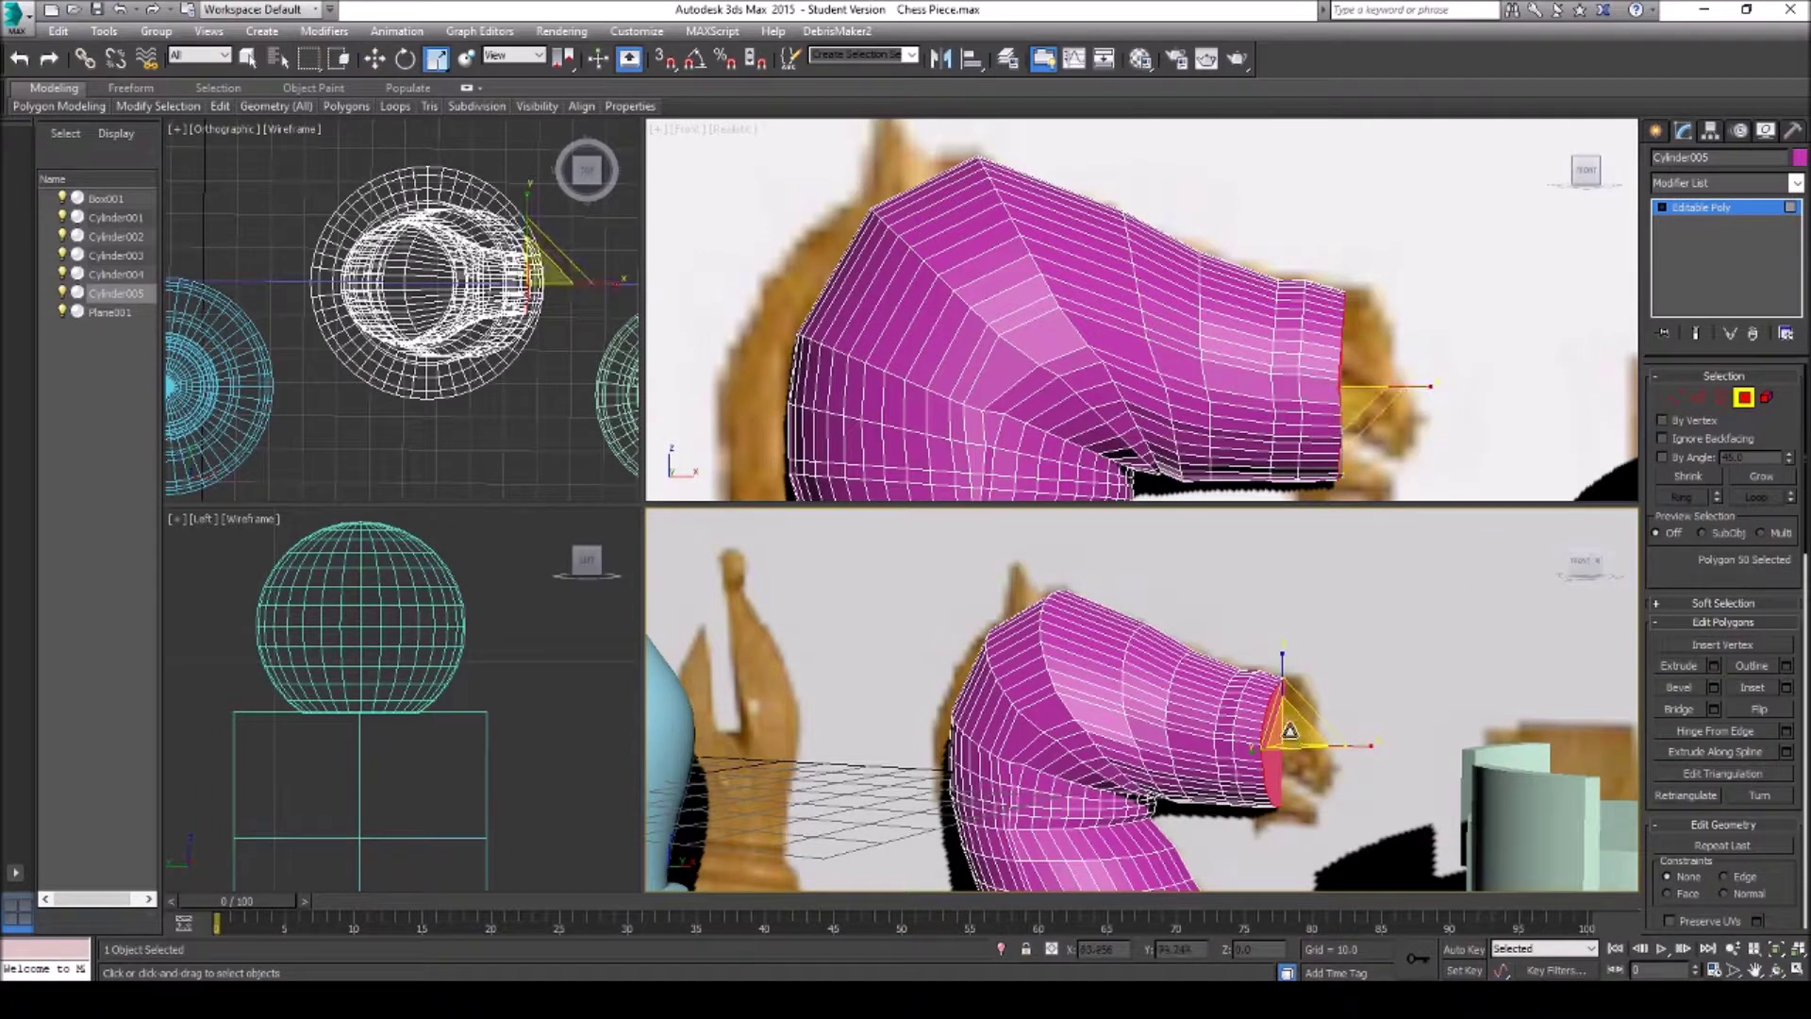
{"action": "left_click_drag", "start_coordinate": [1295, 731], "coordinate": [1296, 724]}
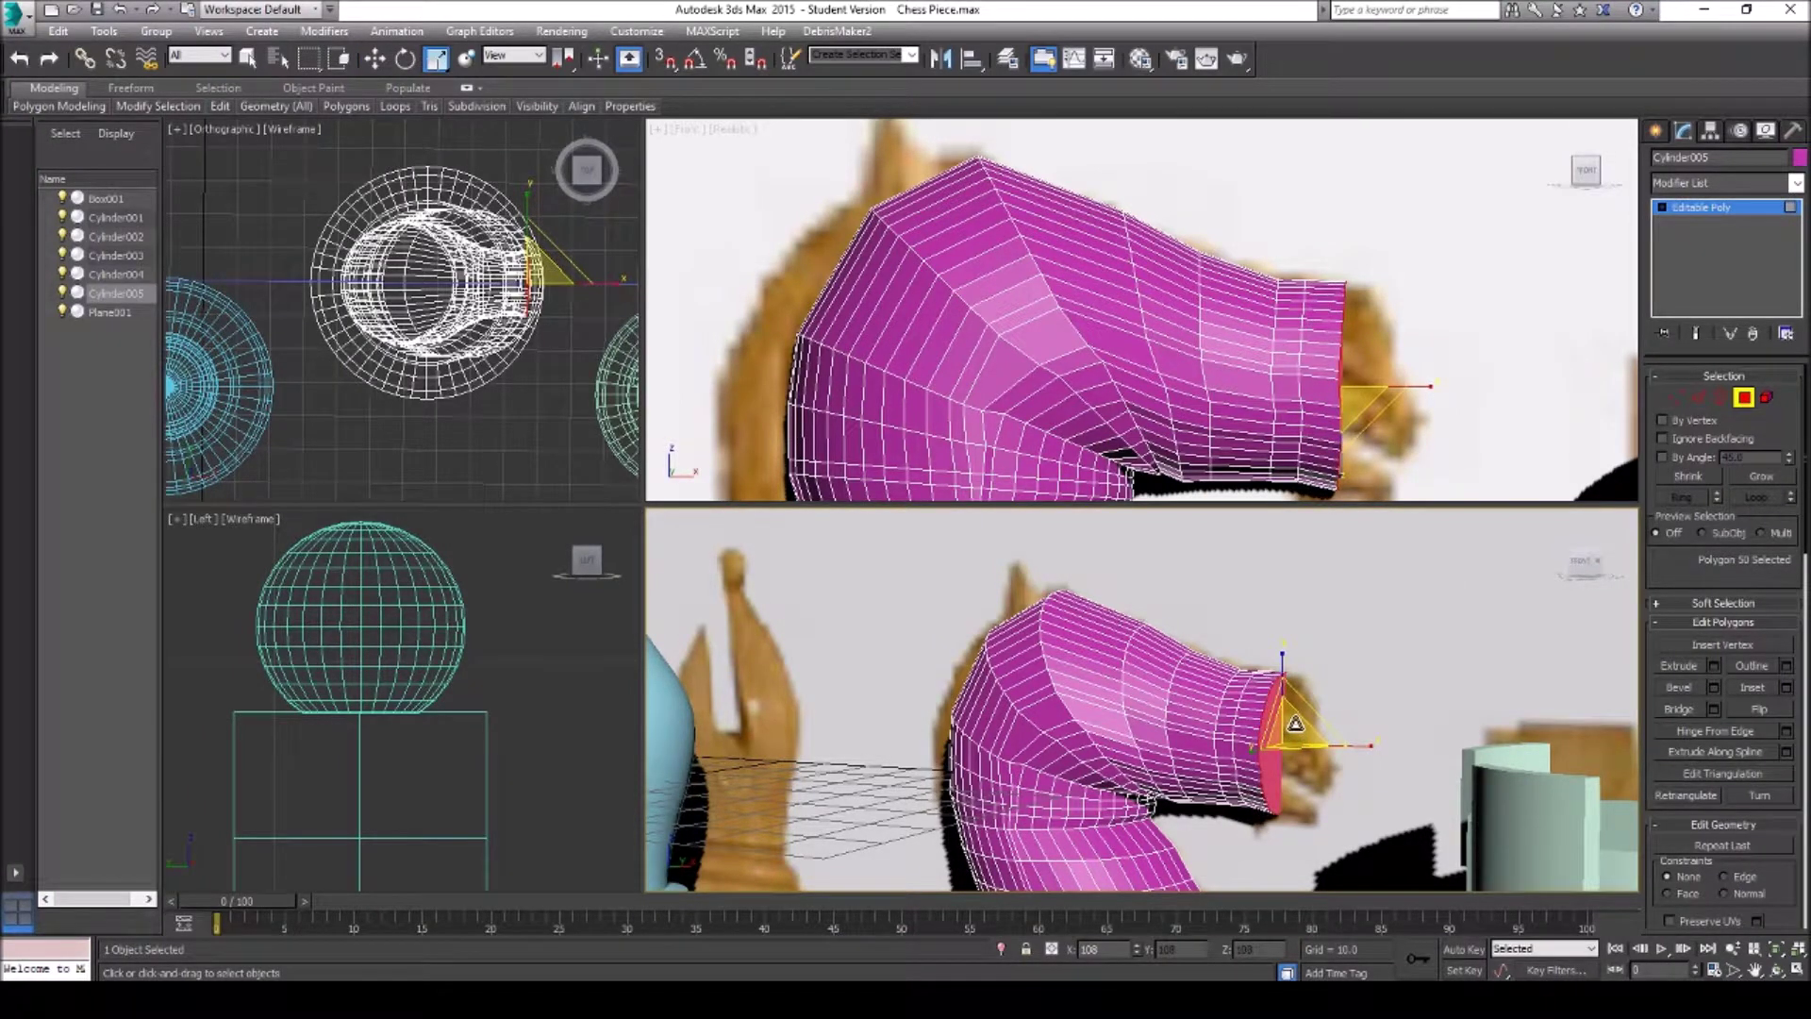
Extrude the end polygon forward, scale it to 77 percent and lower it toward the mouth
{"action": "left_click", "coordinate": [1680, 665]}
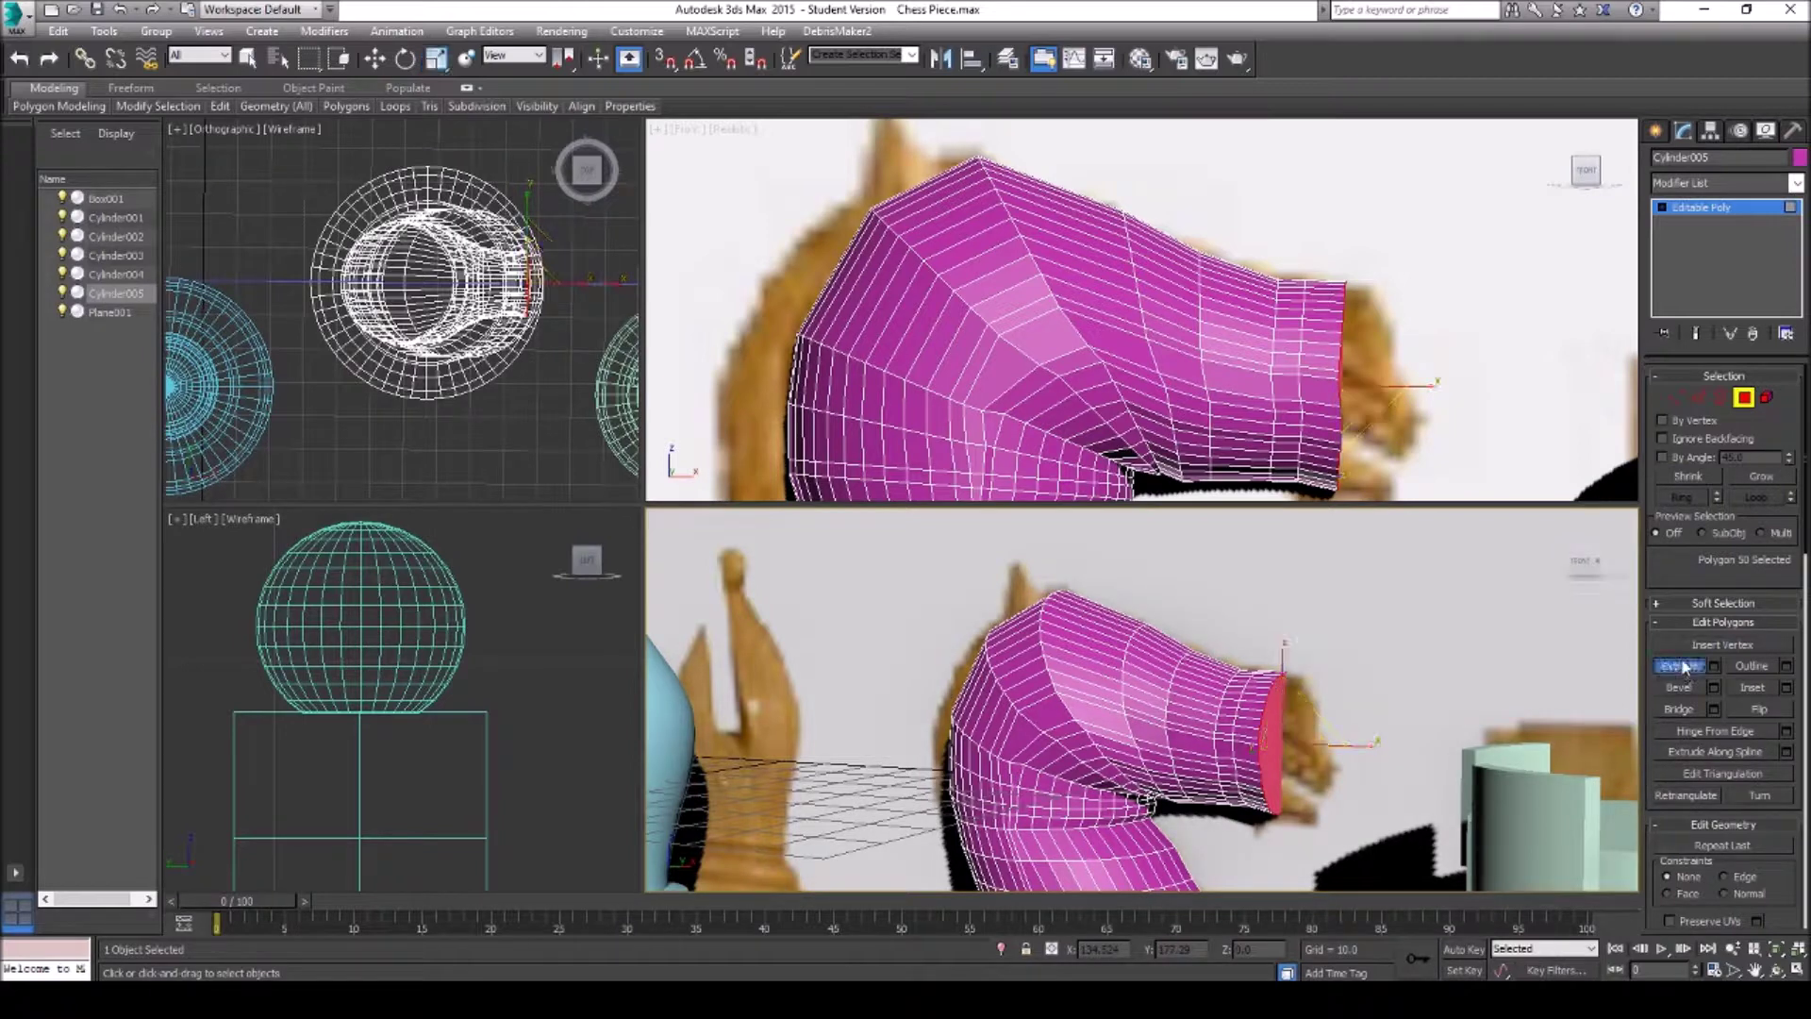
{"action": "left_click_drag", "start_coordinate": [1264, 726], "coordinate": [1331, 762]}
{"action": "key", "text": "r"}
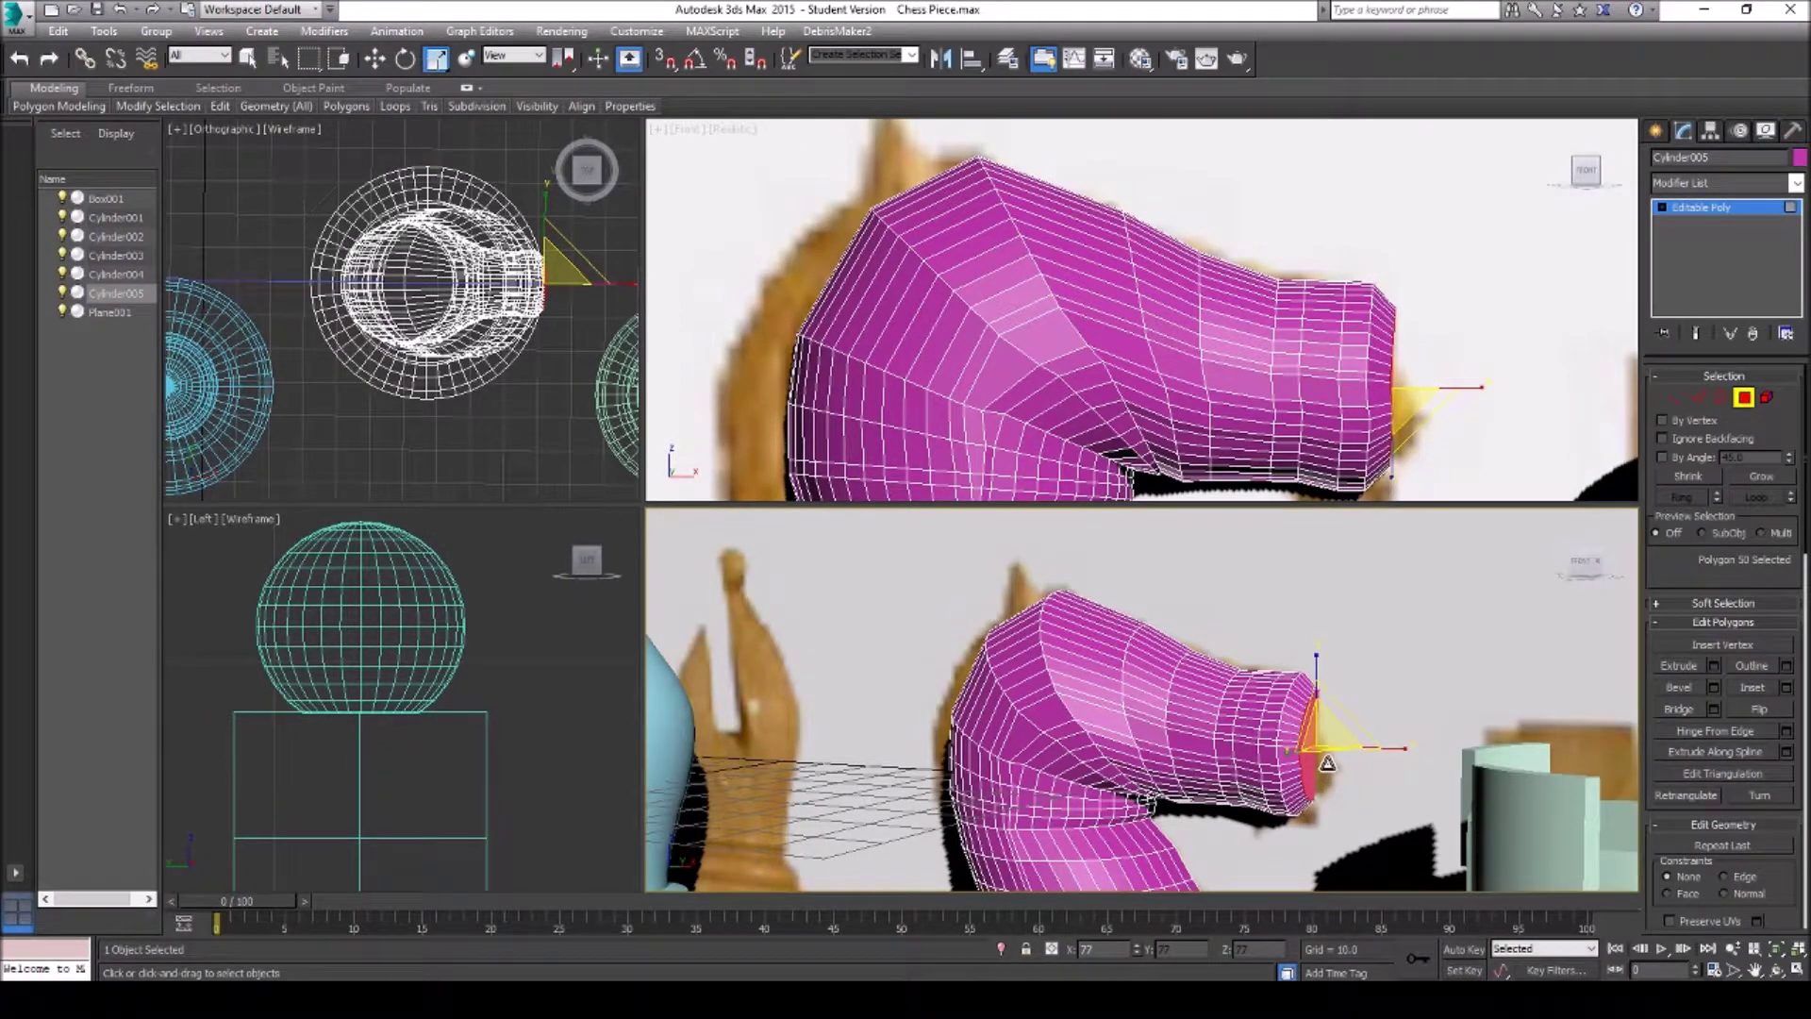
{"action": "right_click", "coordinate": [1321, 745]}
{"action": "left_click", "coordinate": [1345, 773]}
{"action": "left_click_drag", "start_coordinate": [1318, 690], "coordinate": [1313, 710]}
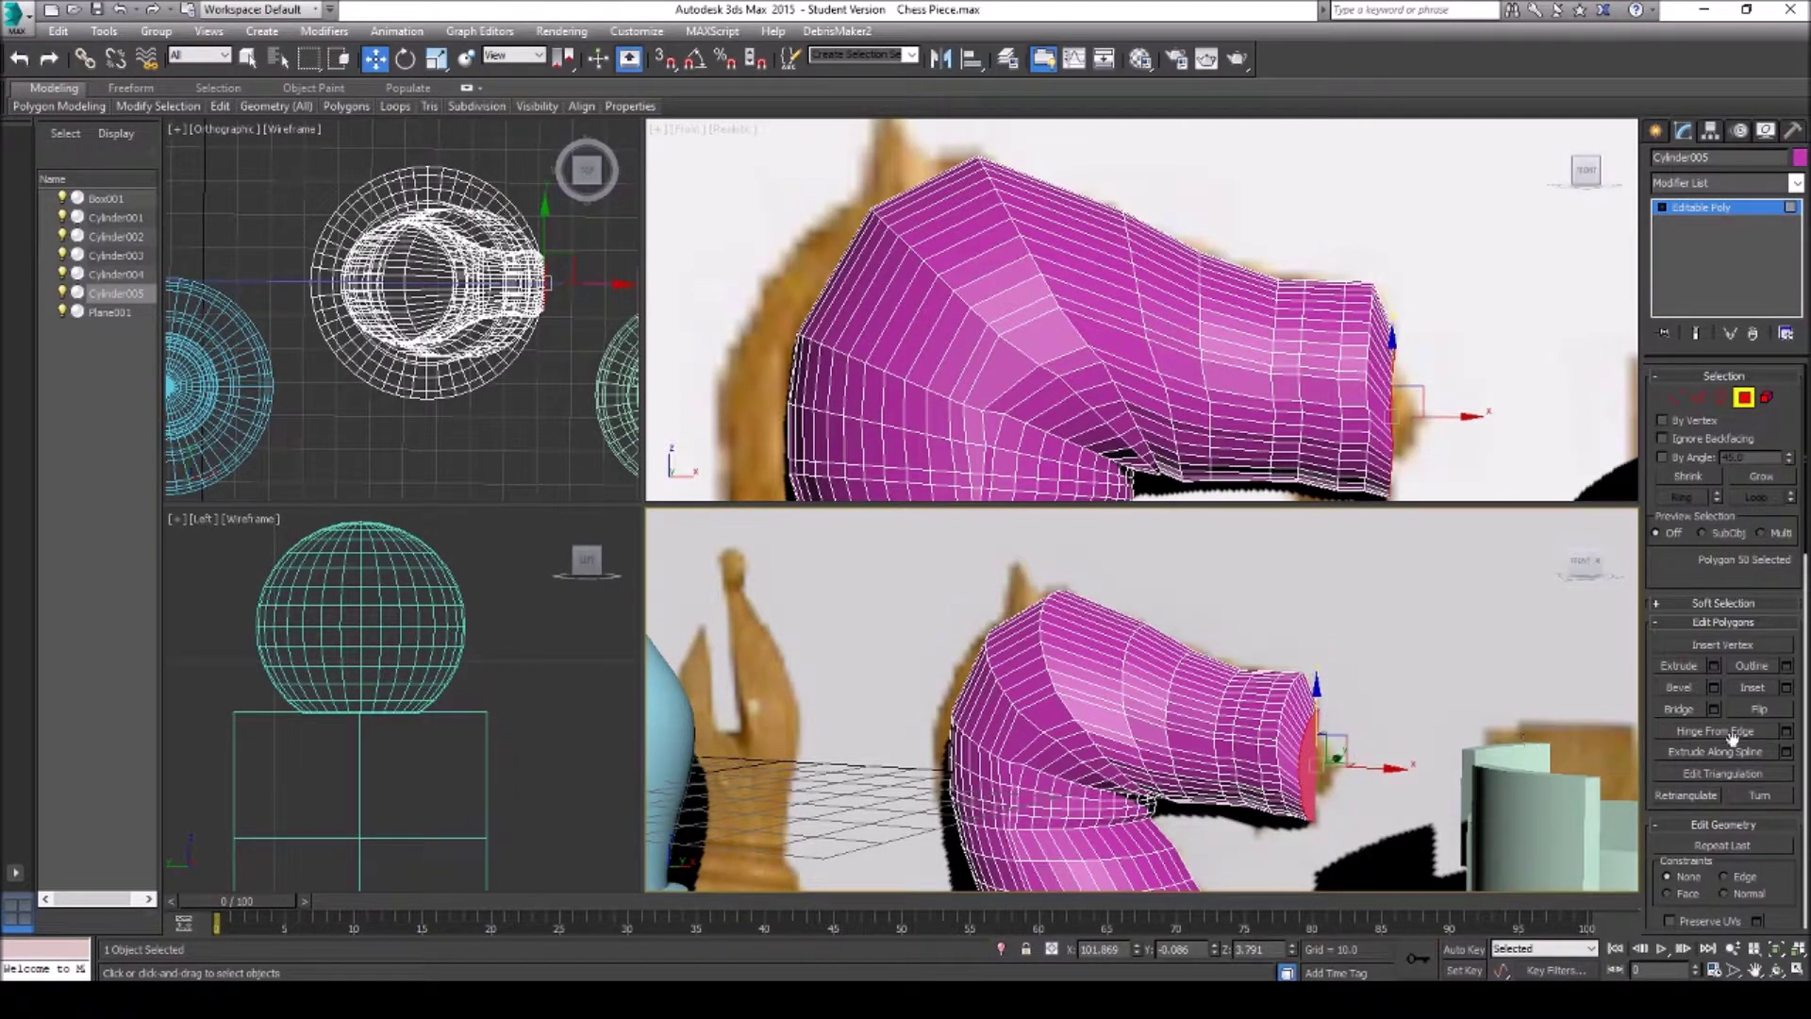
Extrude a thin section at the muzzle, rotate it slightly and scale its end polygon to 61 percent
{"action": "left_click", "coordinate": [1679, 665]}
{"action": "left_click_drag", "start_coordinate": [1310, 754], "coordinate": [1312, 747]}
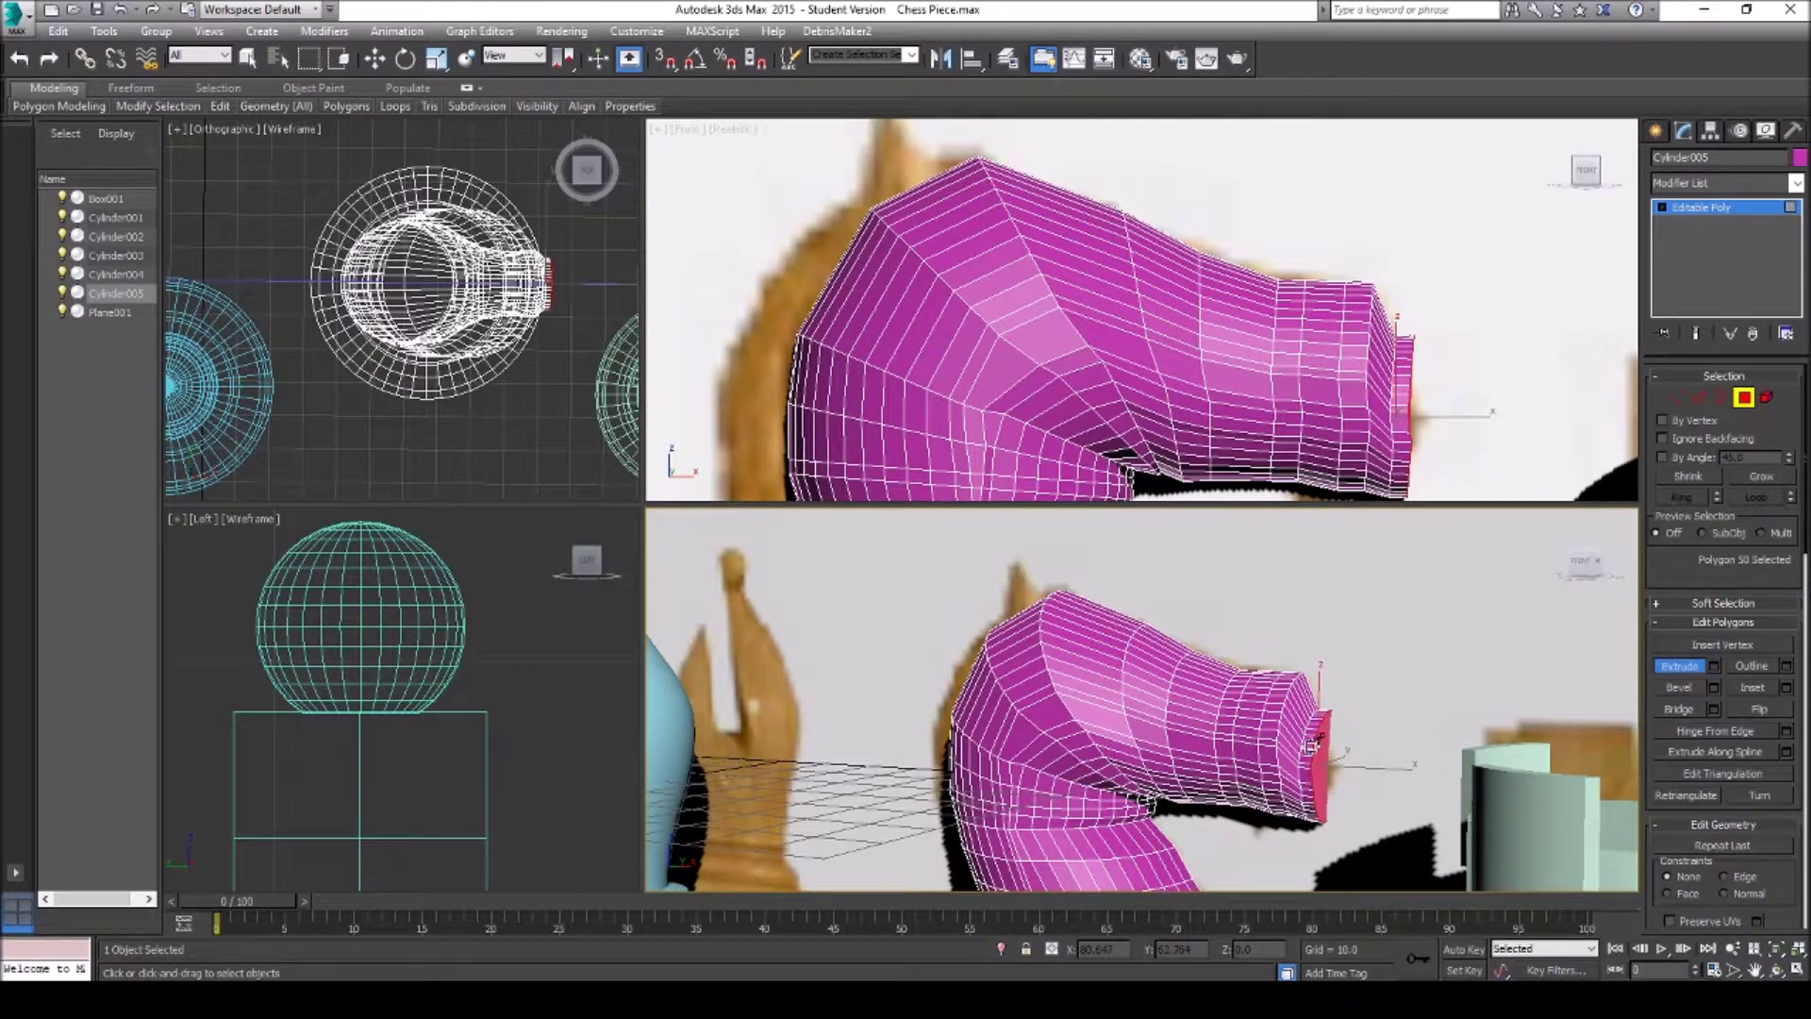
{"action": "right_click", "coordinate": [1325, 760]}
{"action": "left_click", "coordinate": [1356, 795]}
{"action": "right_click", "coordinate": [1325, 759]}
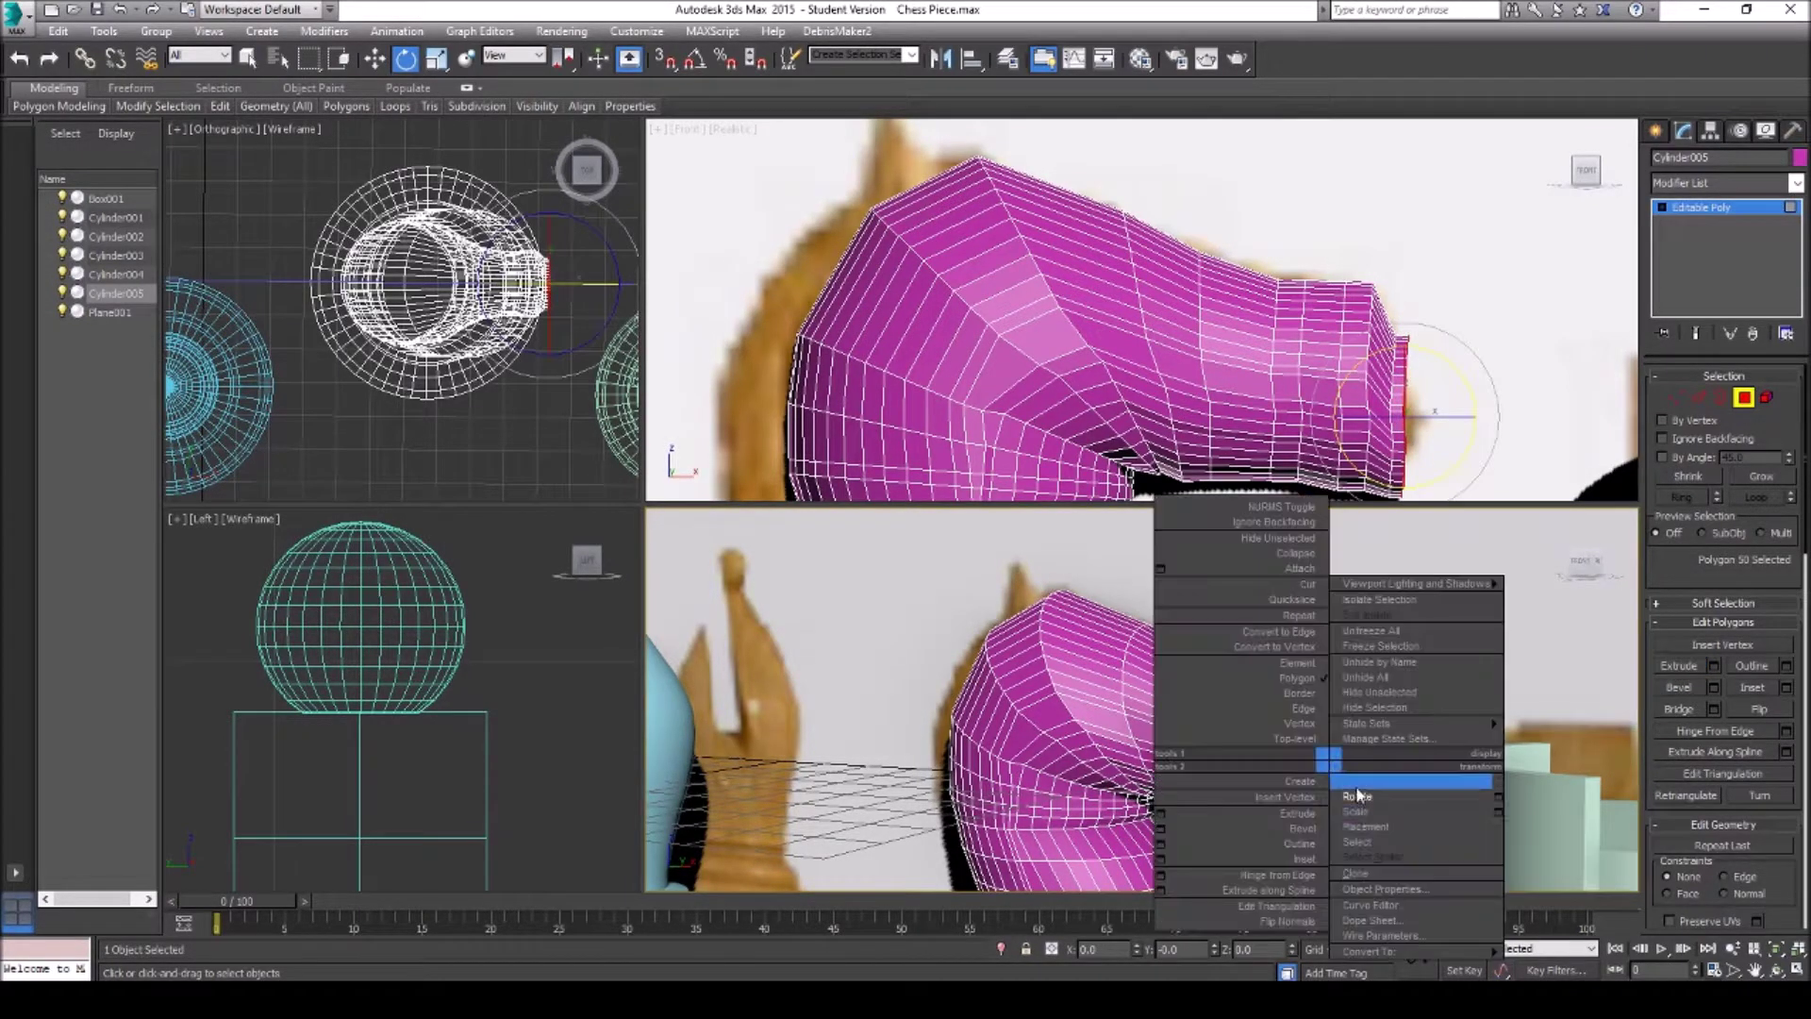
{"action": "left_click", "coordinate": [1356, 808]}
{"action": "left_click_drag", "start_coordinate": [1330, 755], "coordinate": [1360, 817]}
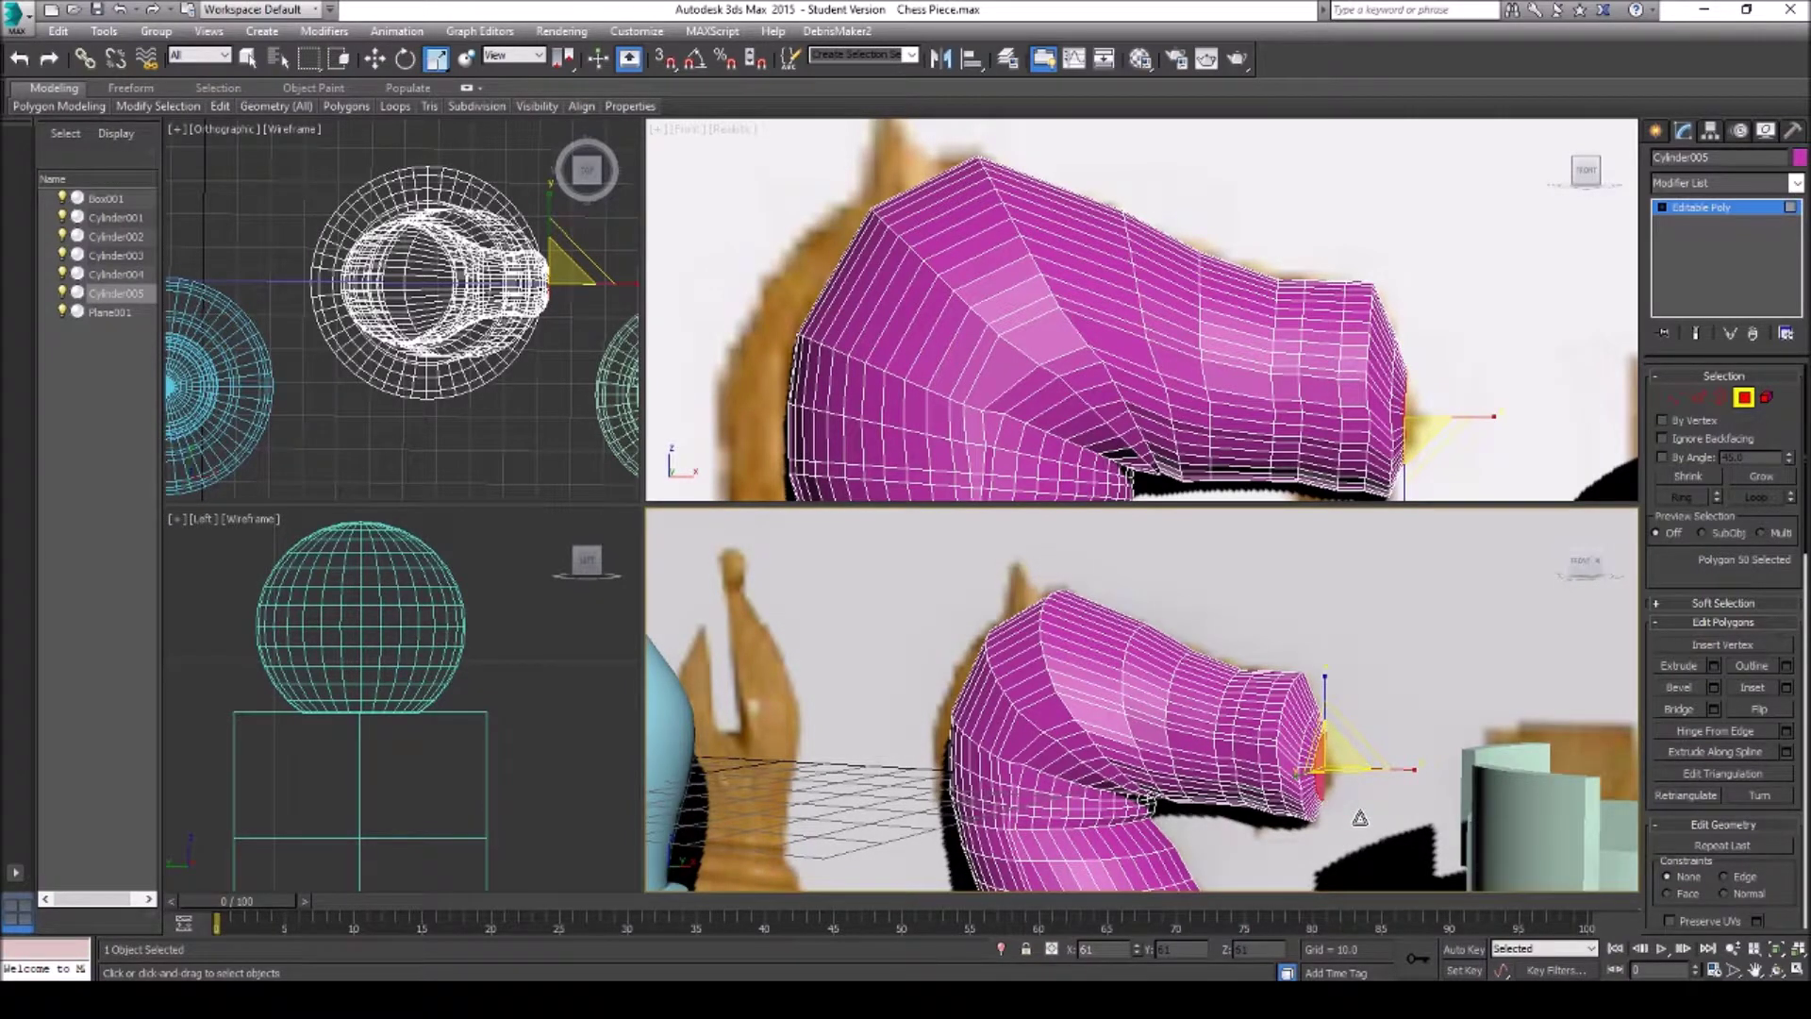
Extrude another thin section at the nose and scale its end polygon to 51 percent
{"action": "left_click", "coordinate": [1679, 666]}
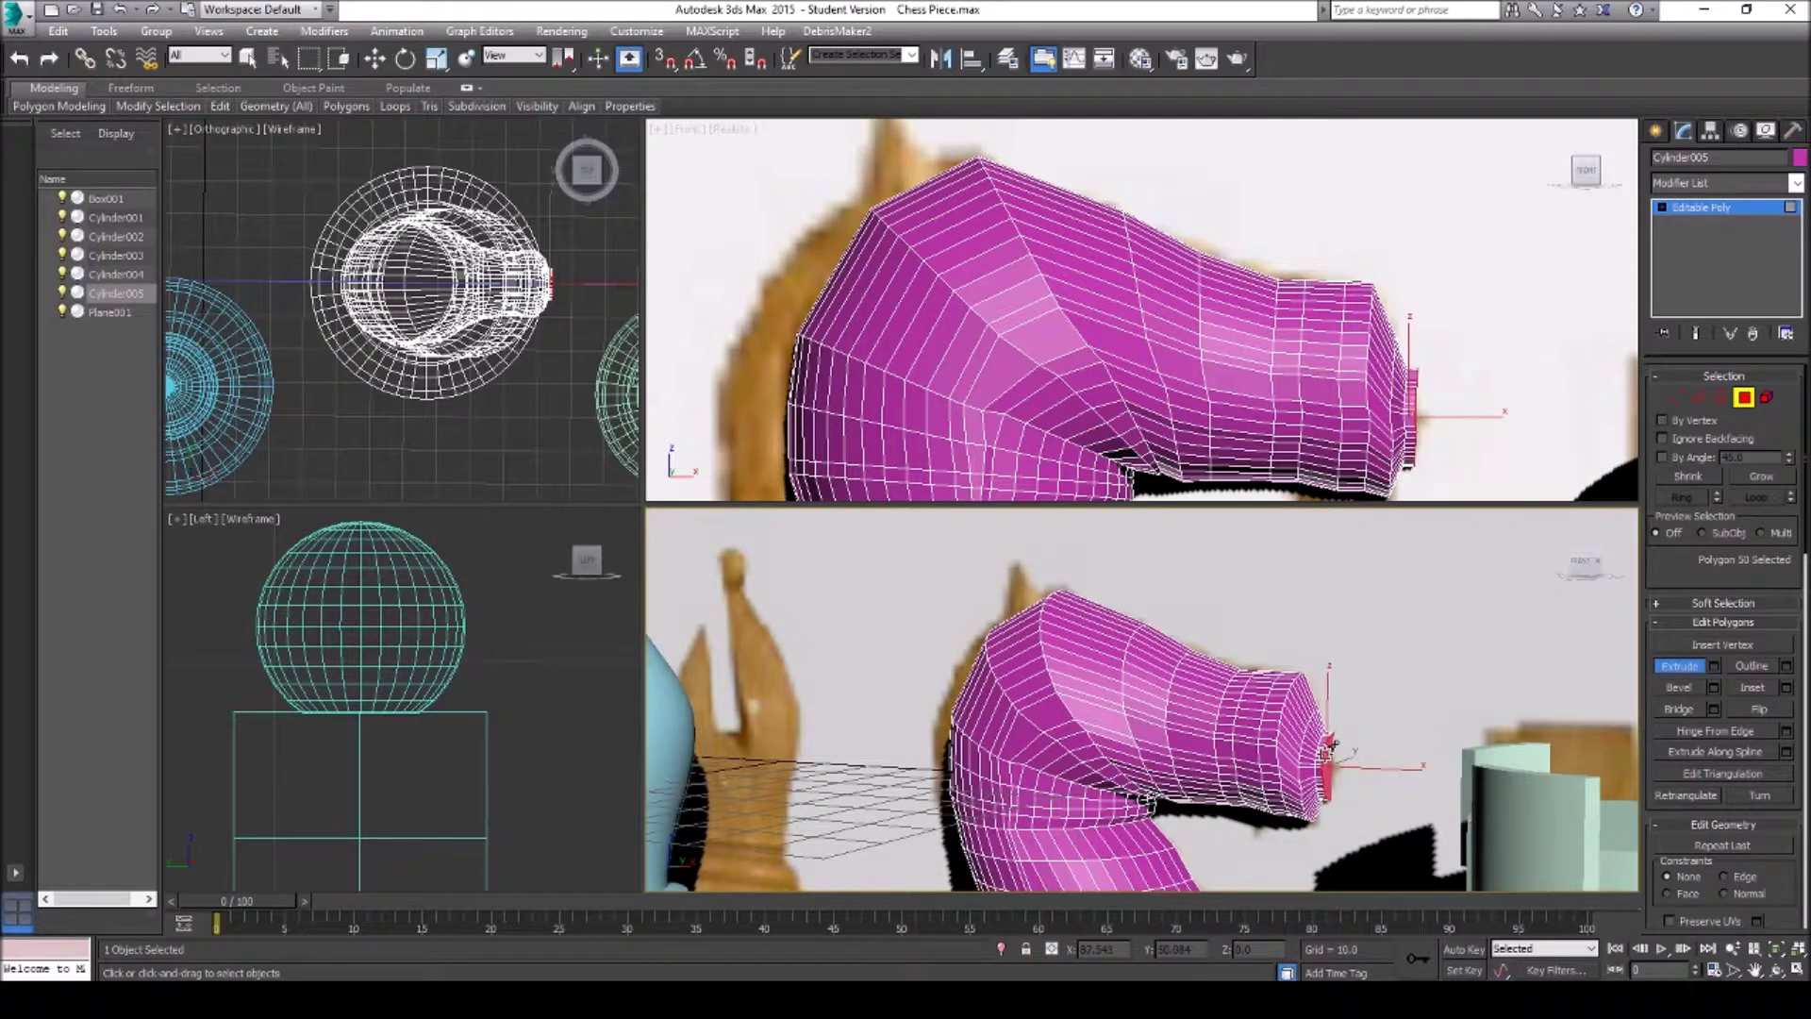
{"action": "key", "text": "r"}
{"action": "left_click_drag", "start_coordinate": [1340, 751], "coordinate": [1383, 838]}
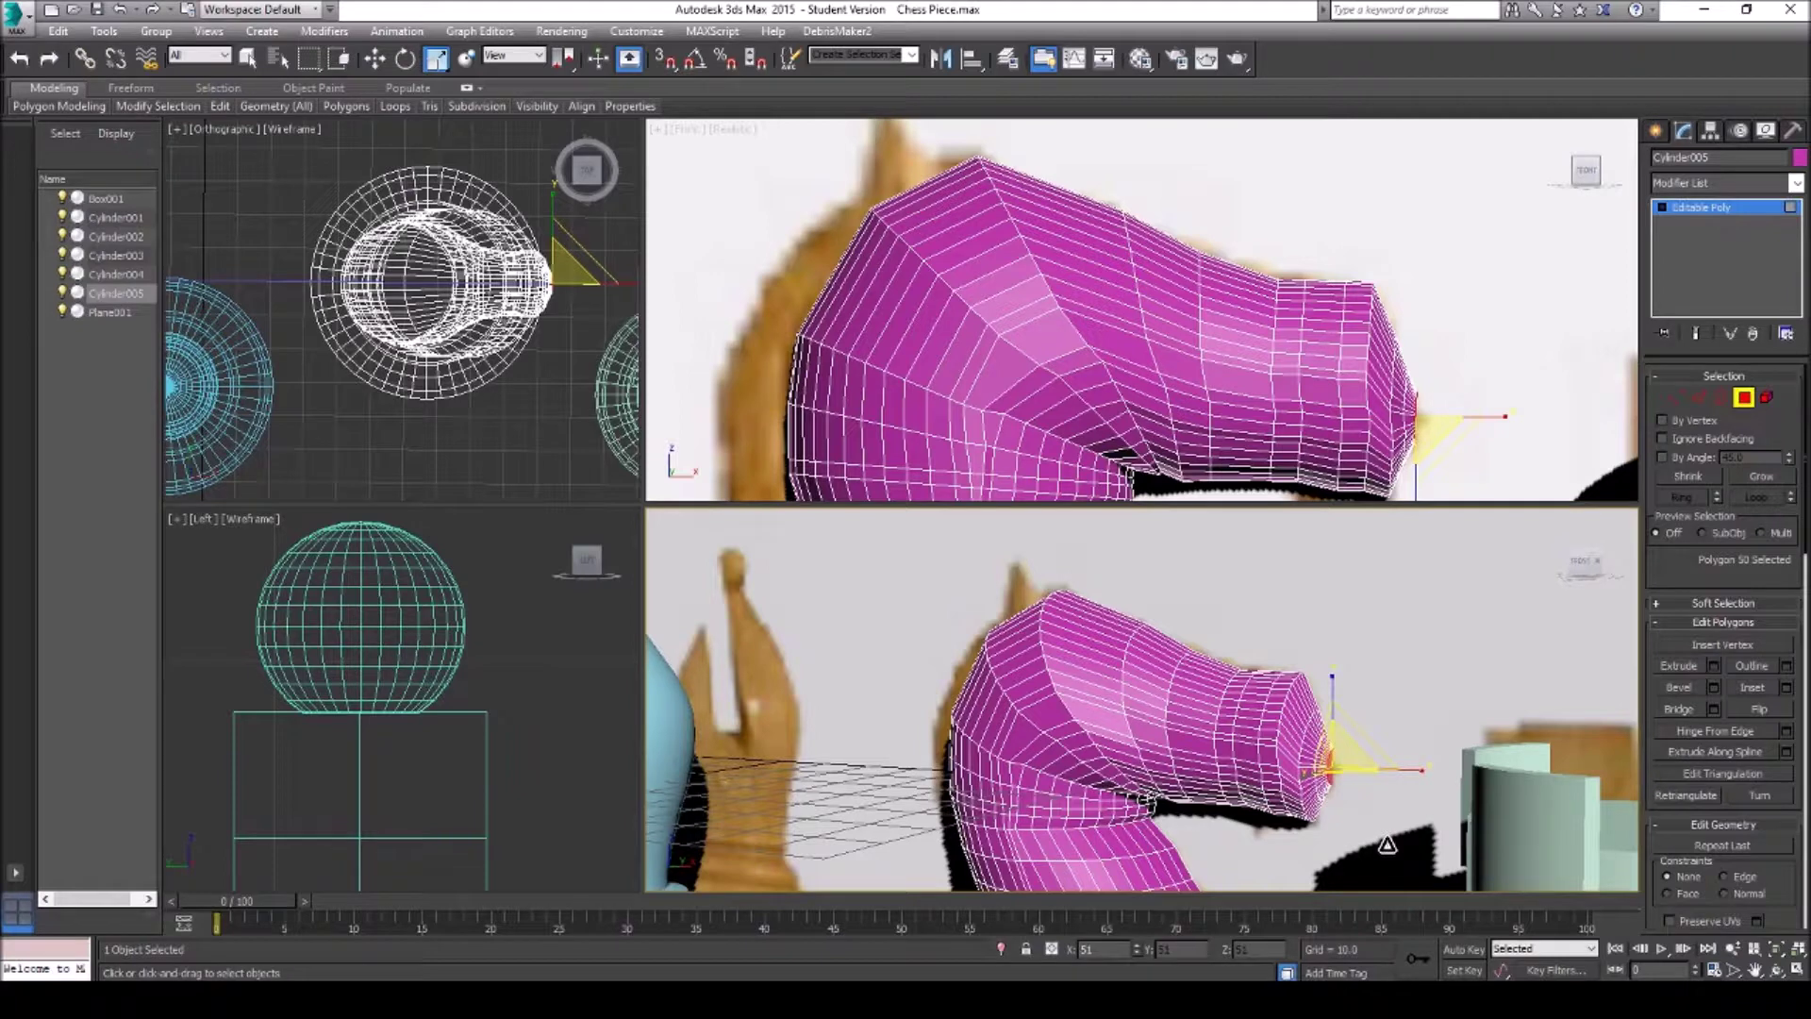
Extrude a last small section, scale its end to 50 percent and pull it back slightly to round the nose tip
{"action": "left_click", "coordinate": [1678, 666]}
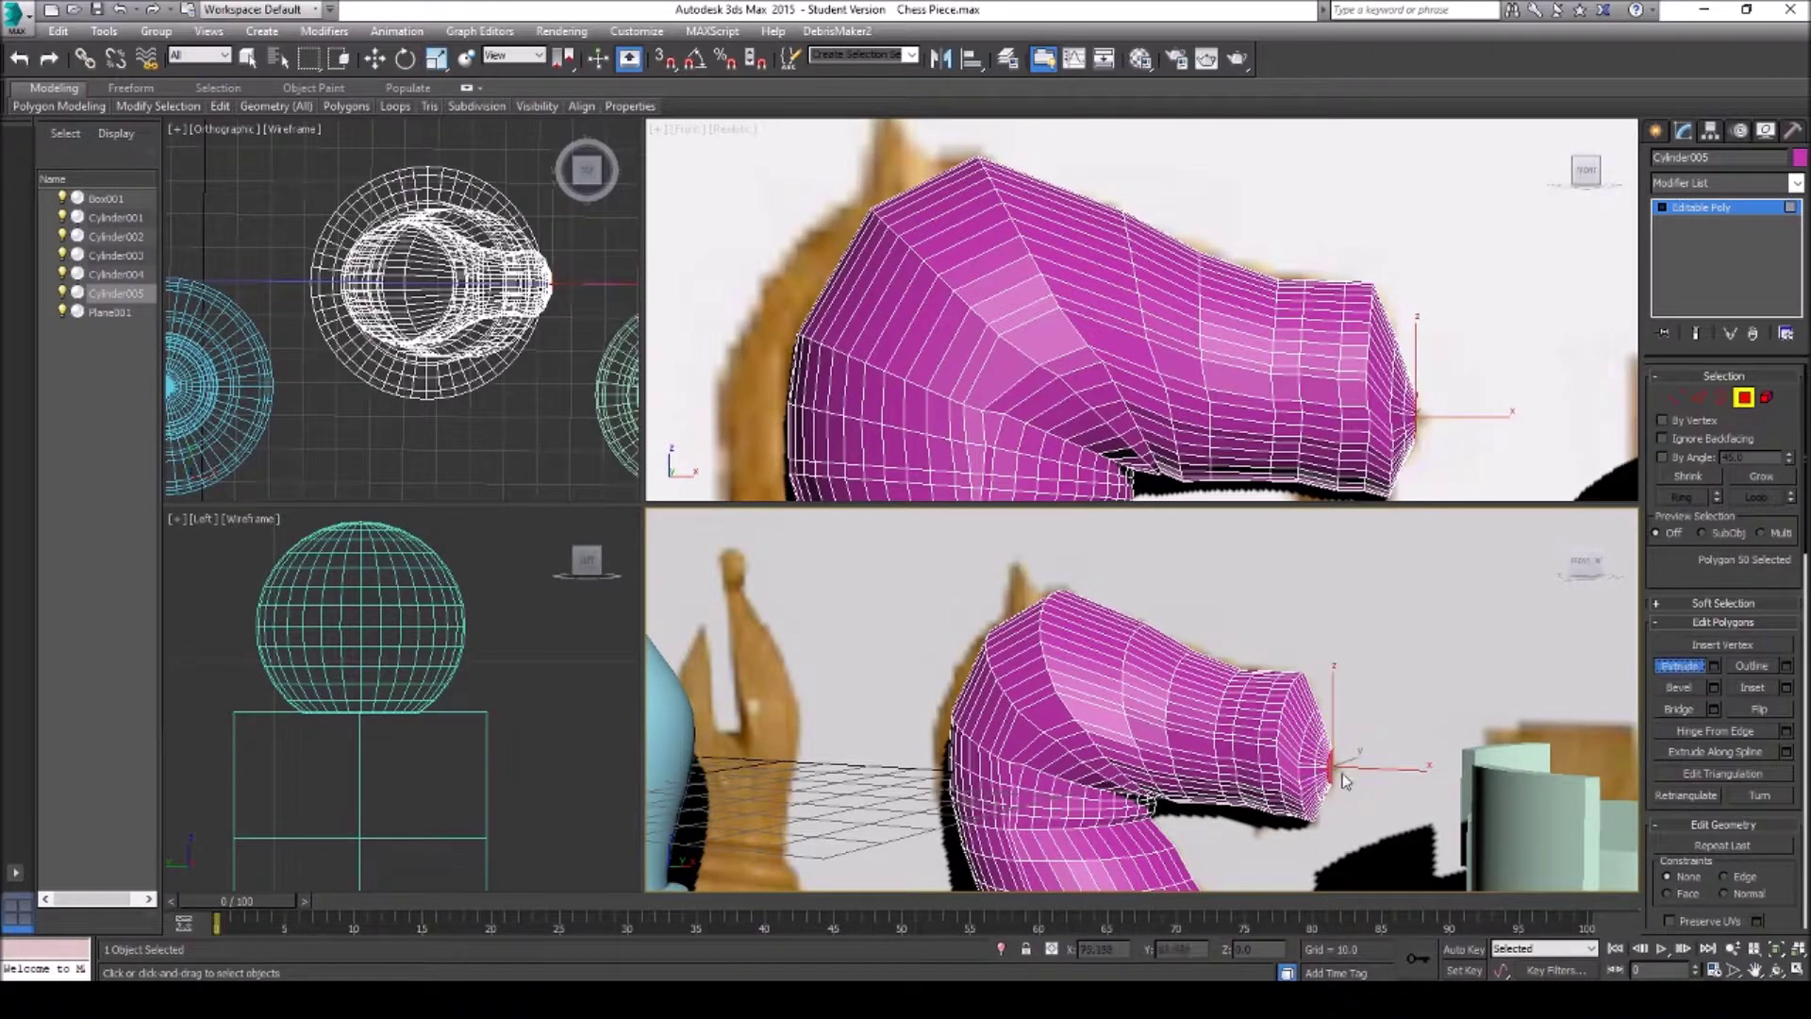
{"action": "left_click_drag", "start_coordinate": [1334, 759], "coordinate": [1355, 816]}
{"action": "key", "text": "r"}
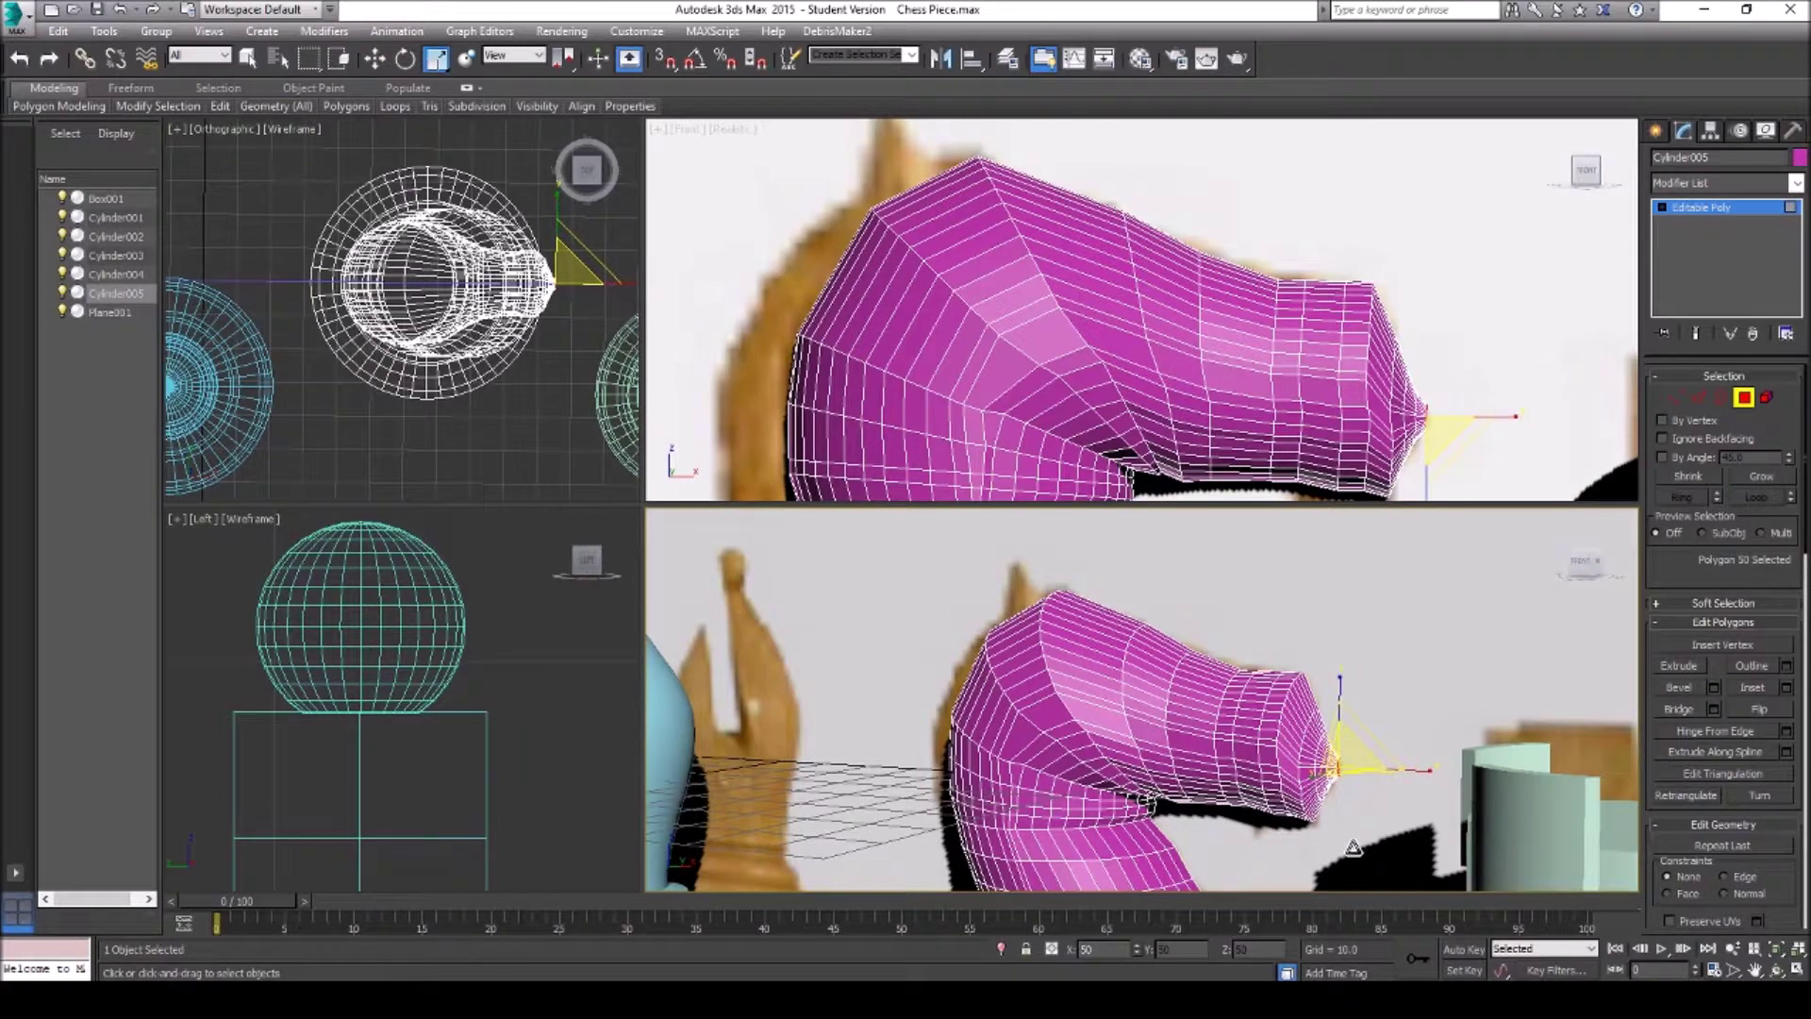
{"action": "right_click", "coordinate": [1349, 791]}
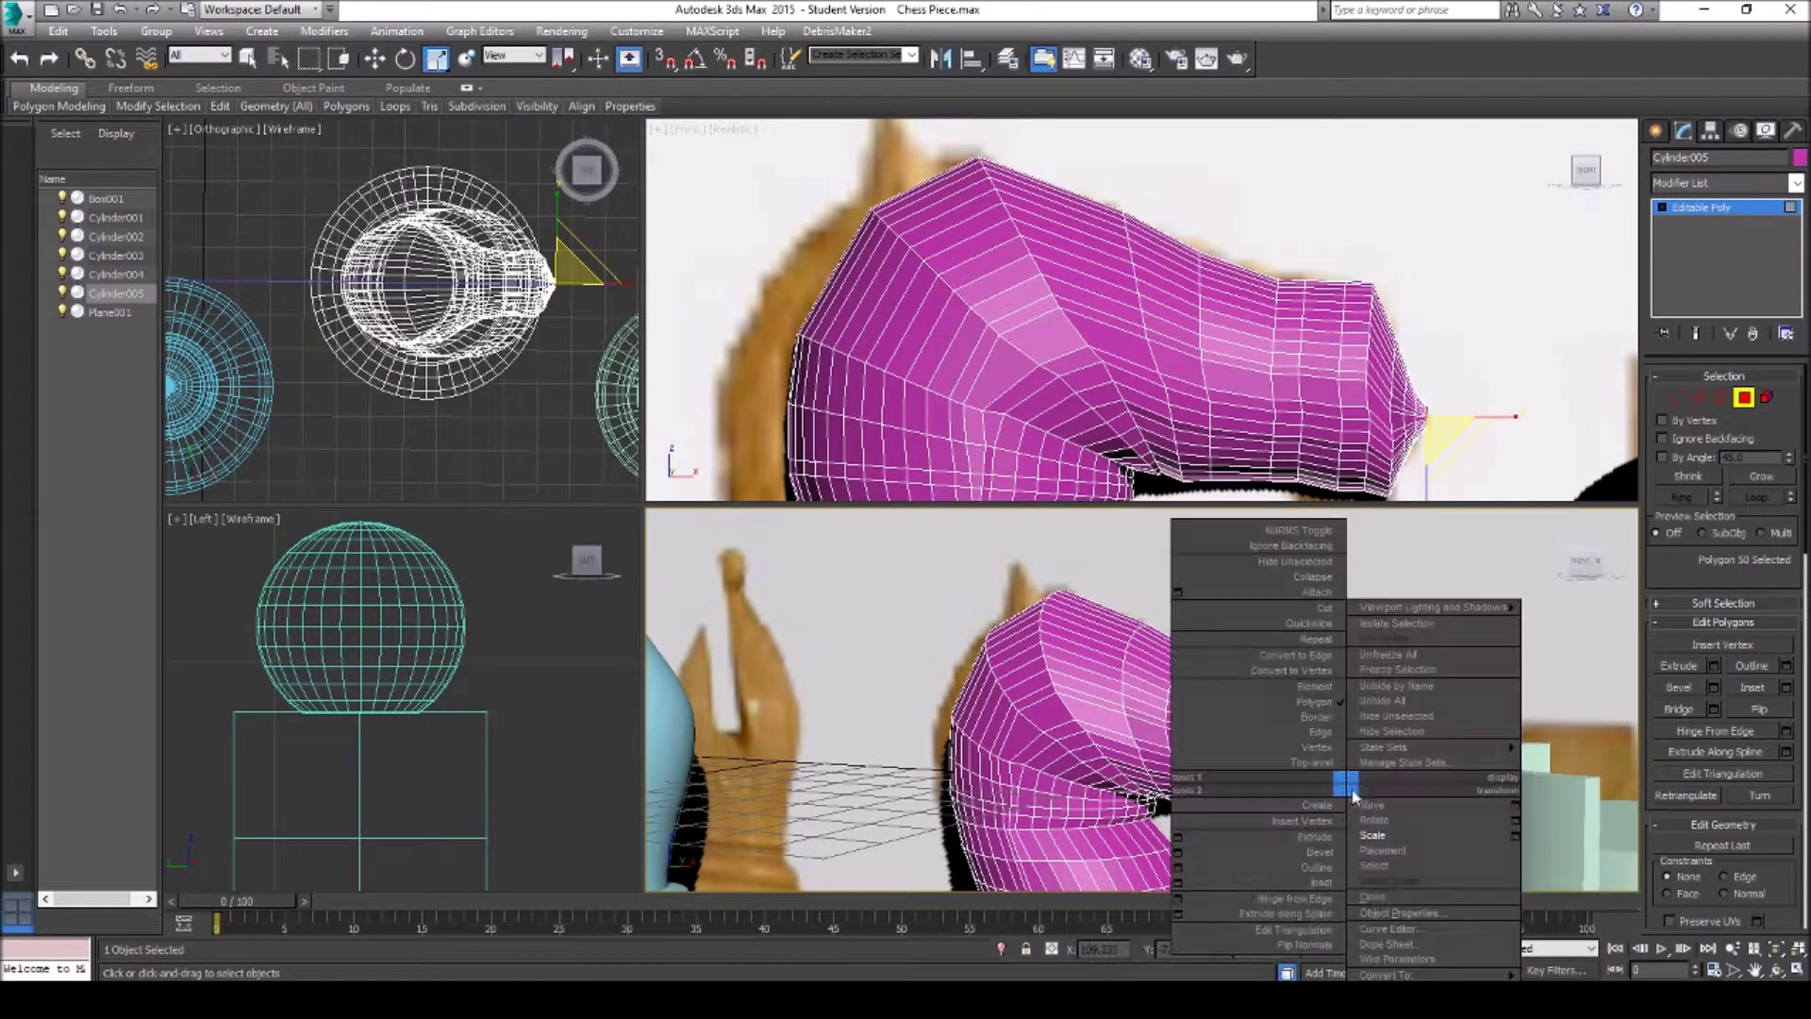
{"action": "left_click", "coordinate": [1387, 807]}
{"action": "left_click_drag", "start_coordinate": [1390, 770], "coordinate": [1383, 771]}
Leave polygon editing and move the whole knight forward, clear of the reference image plane
{"action": "left_click", "coordinate": [1778, 969]}
{"action": "left_click_drag", "start_coordinate": [1226, 707], "coordinate": [1596, 478]}
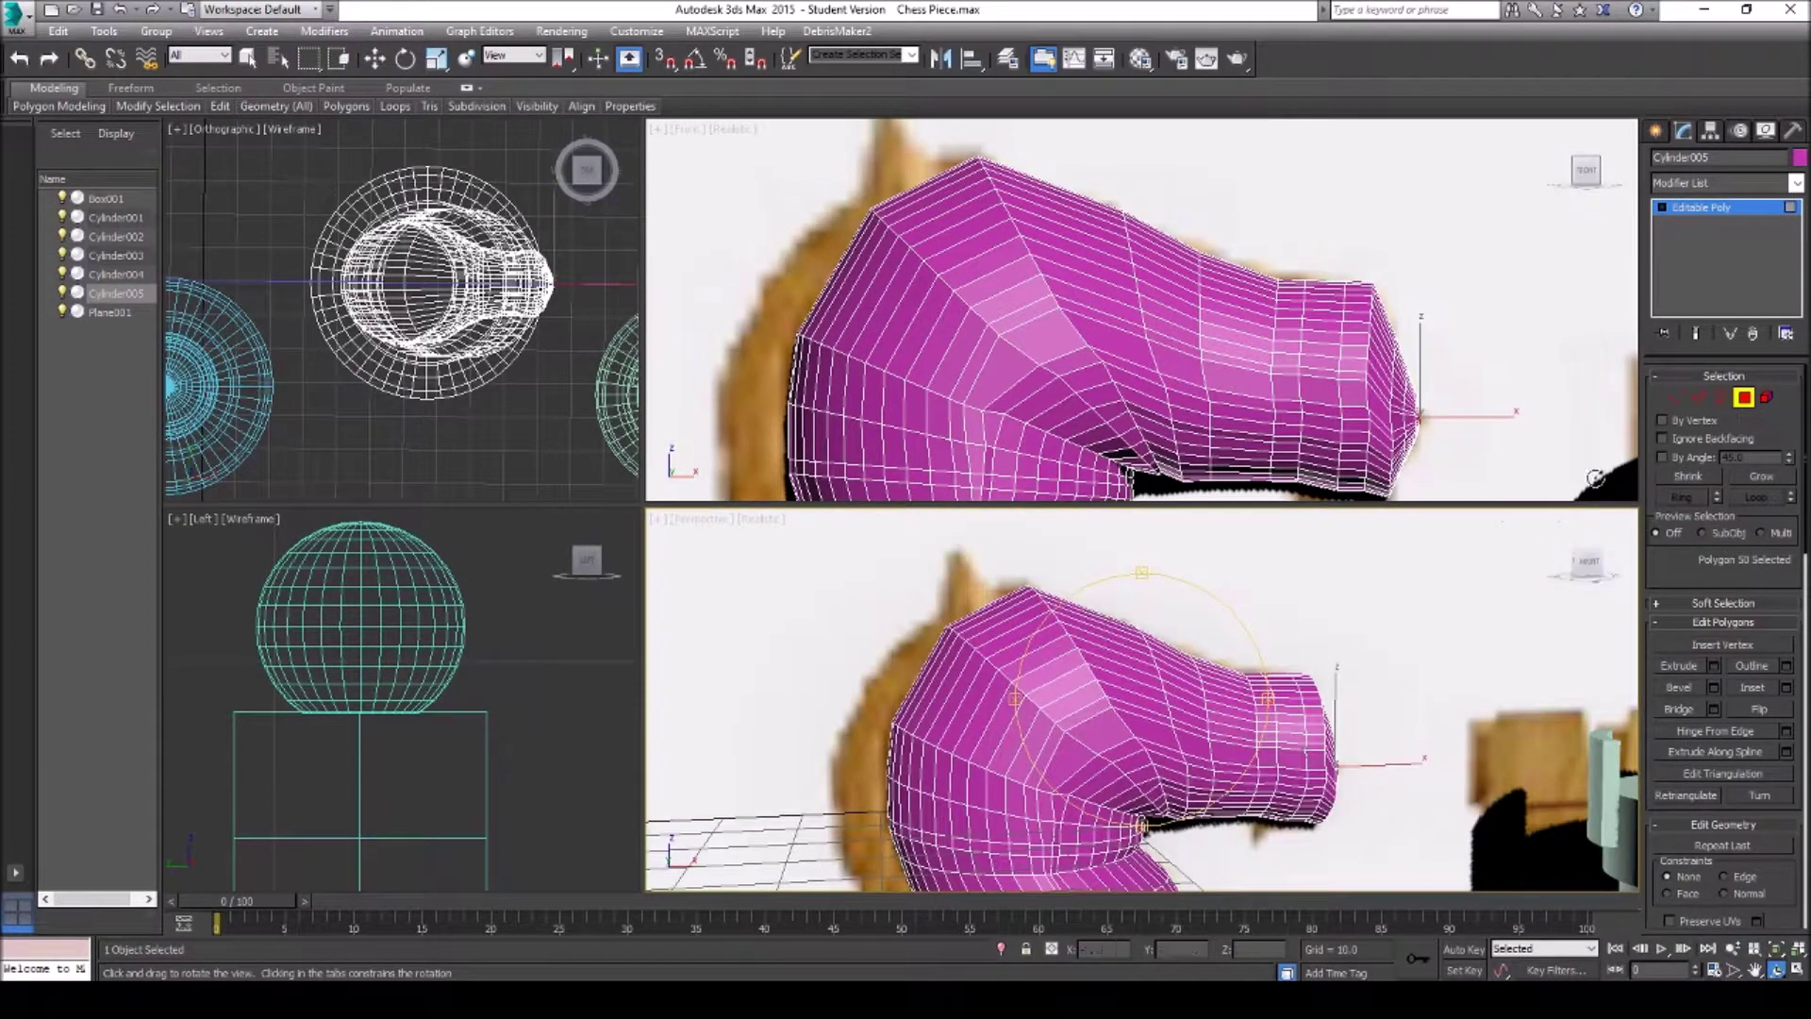
{"action": "left_click", "coordinate": [1755, 970]}
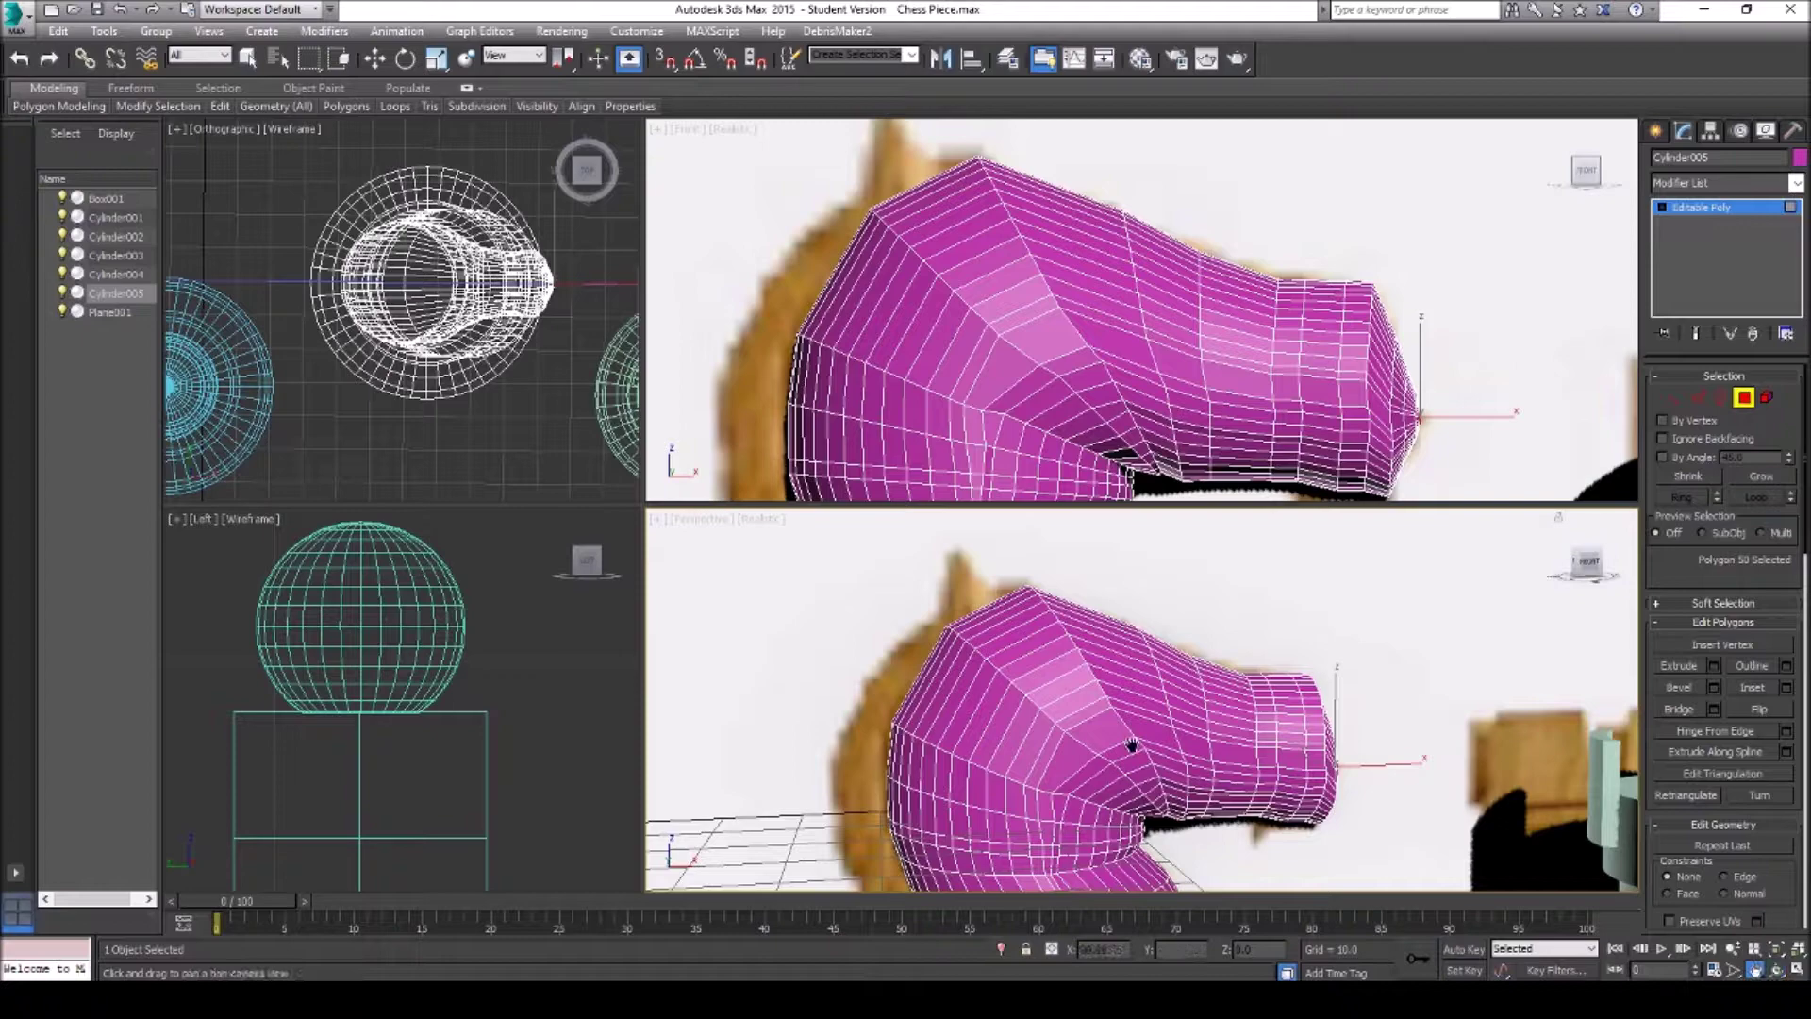
{"action": "left_click_drag", "start_coordinate": [1132, 721], "coordinate": [1161, 667]}
{"action": "scroll", "coordinate": [1160, 667], "scroll_direction": "down", "scroll_amount": 5}
{"action": "scroll", "coordinate": [1146, 647], "scroll_direction": "up", "scroll_amount": 2}
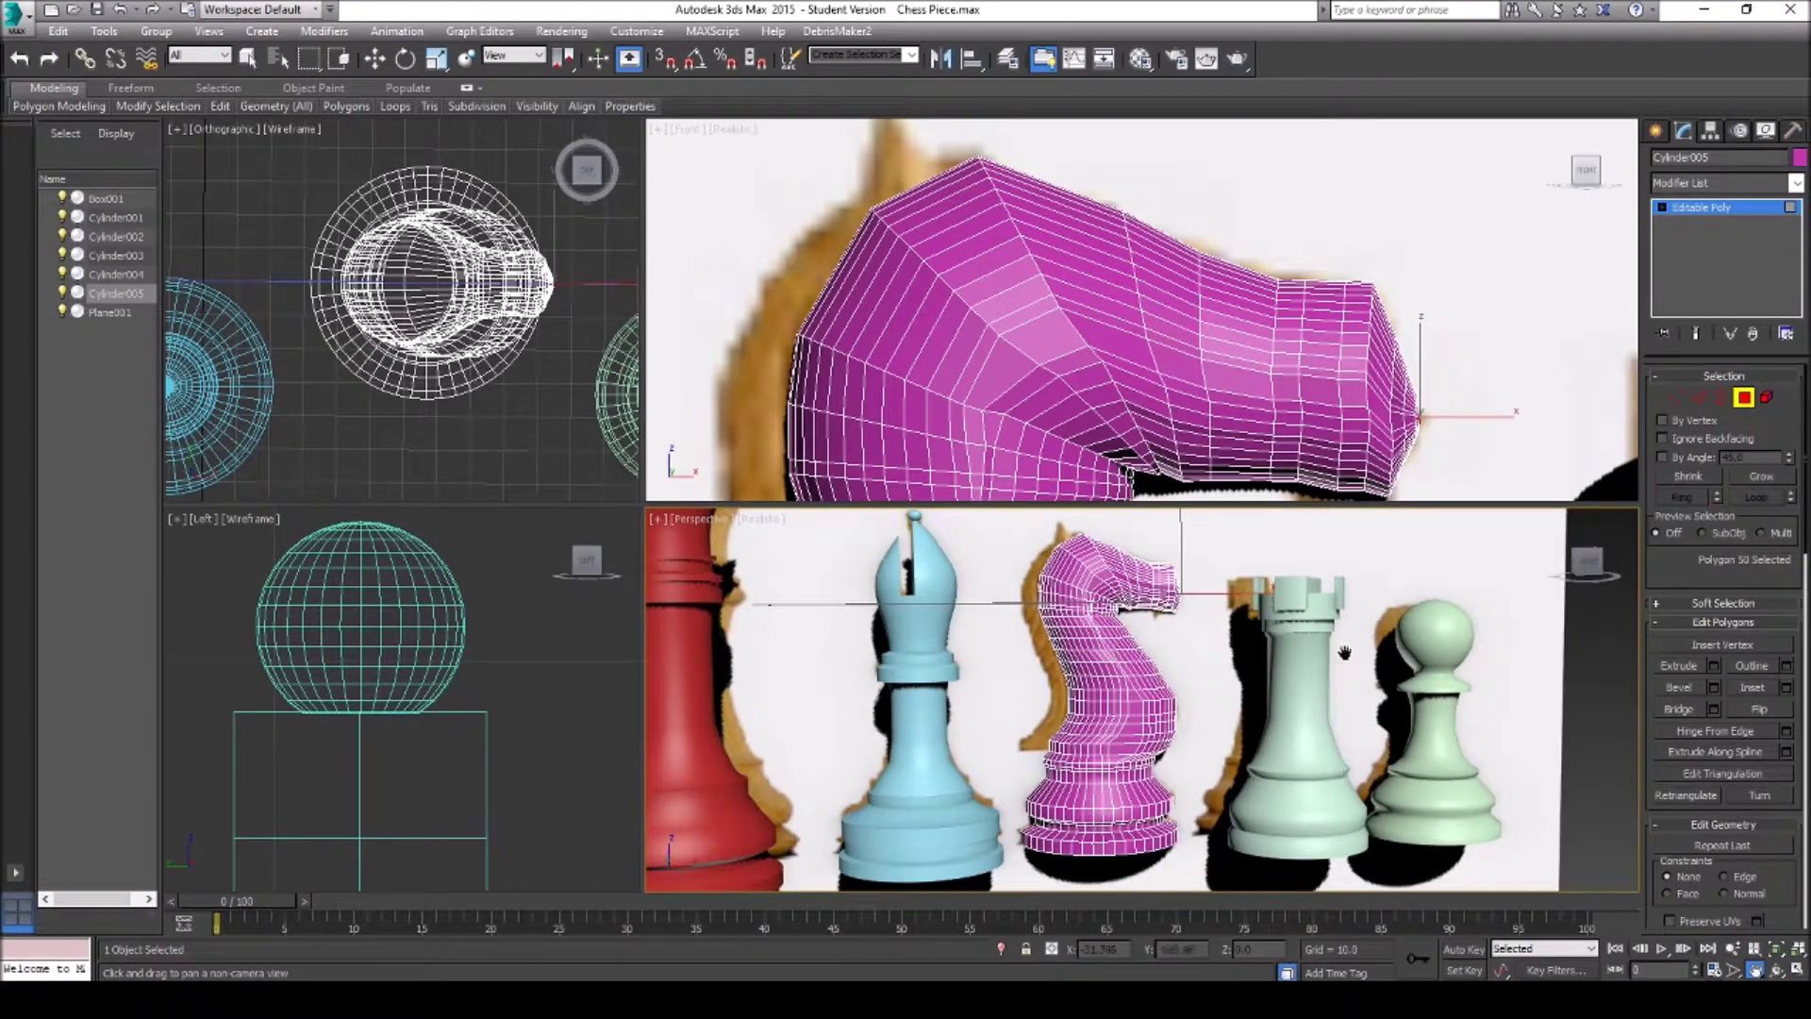
{"action": "left_click", "coordinate": [1745, 397]}
{"action": "key", "text": "w"}
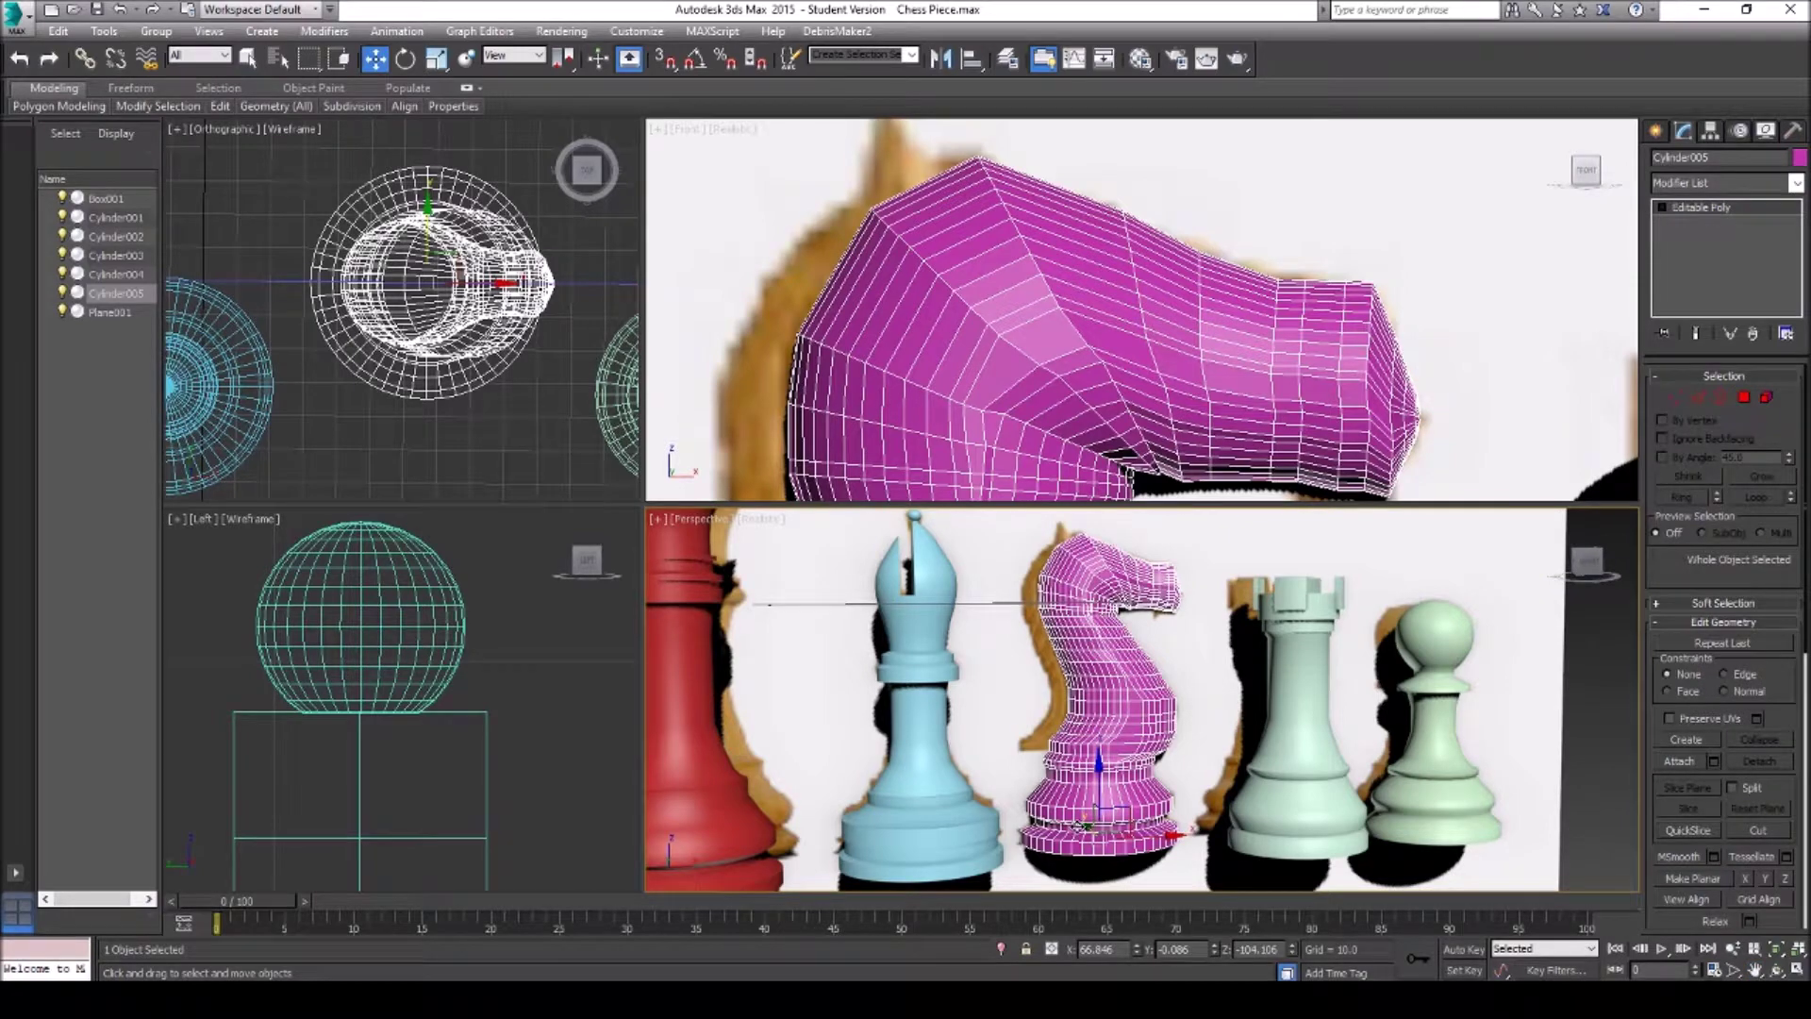
{"action": "left_click_drag", "start_coordinate": [1085, 826], "coordinate": [1095, 843]}
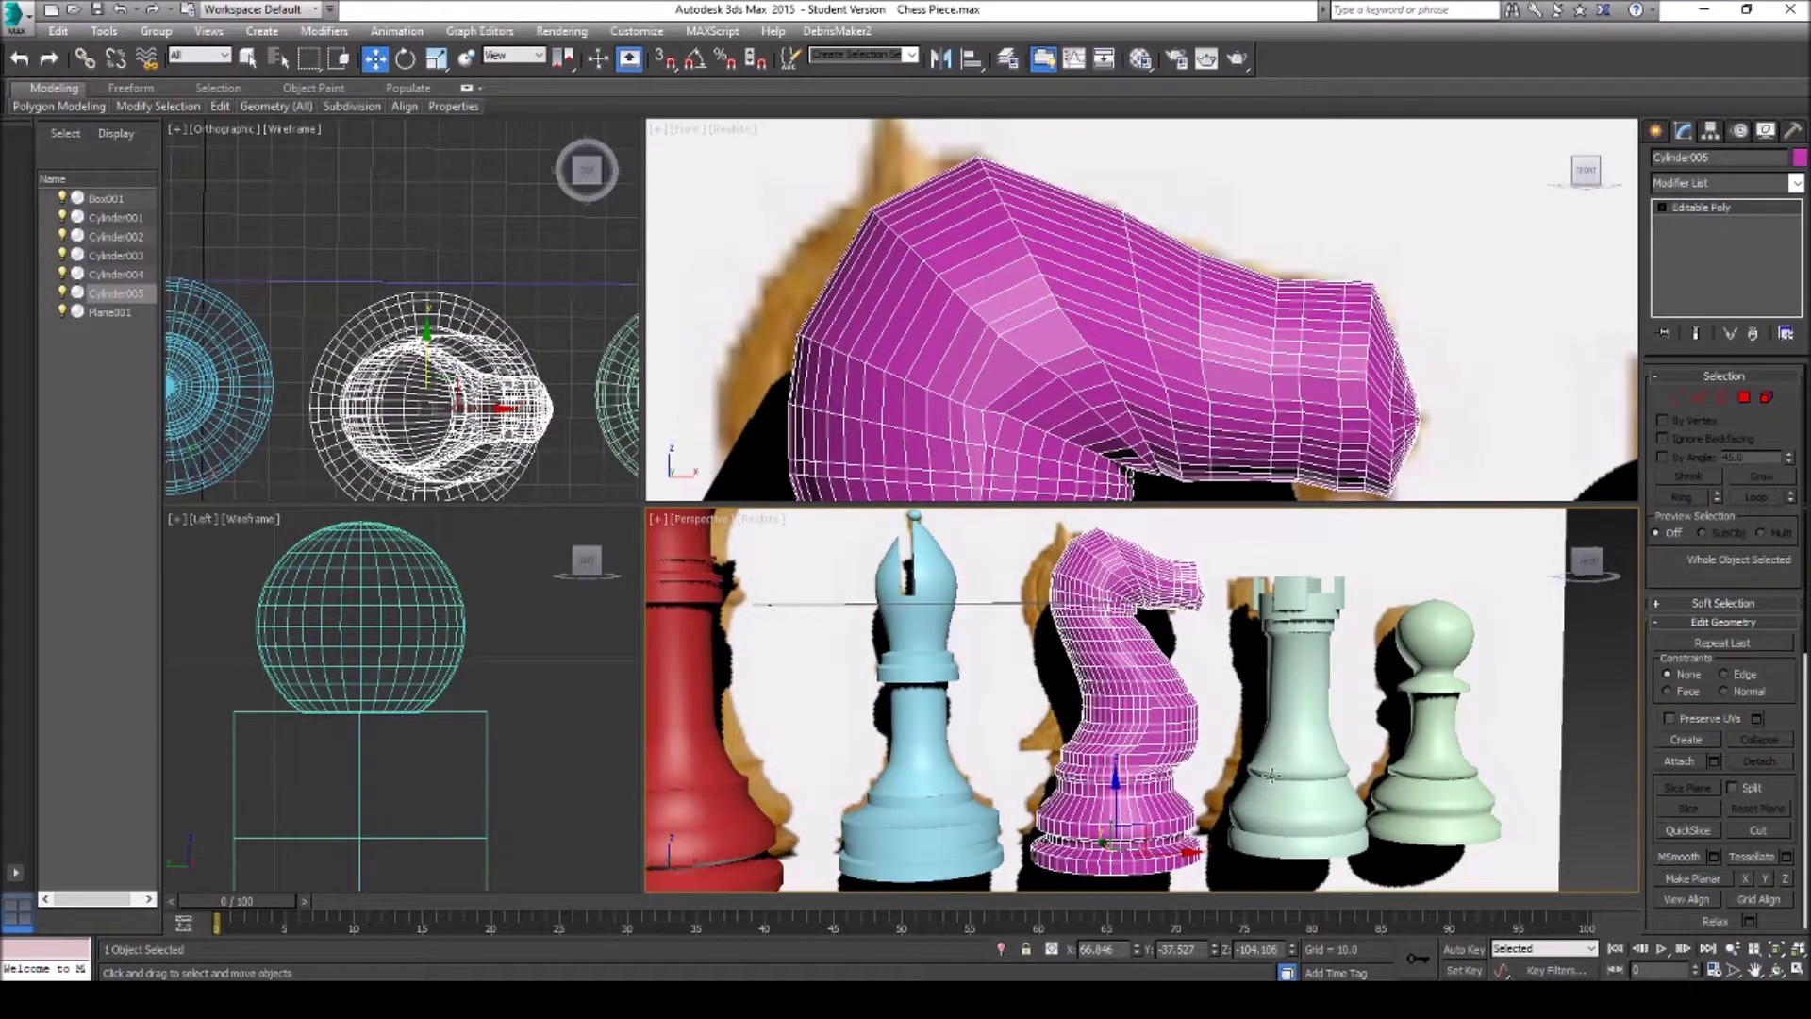
Return to polygon editing and select two adjacent polygons along the centre line at the back of the head
{"action": "left_click", "coordinate": [1774, 969]}
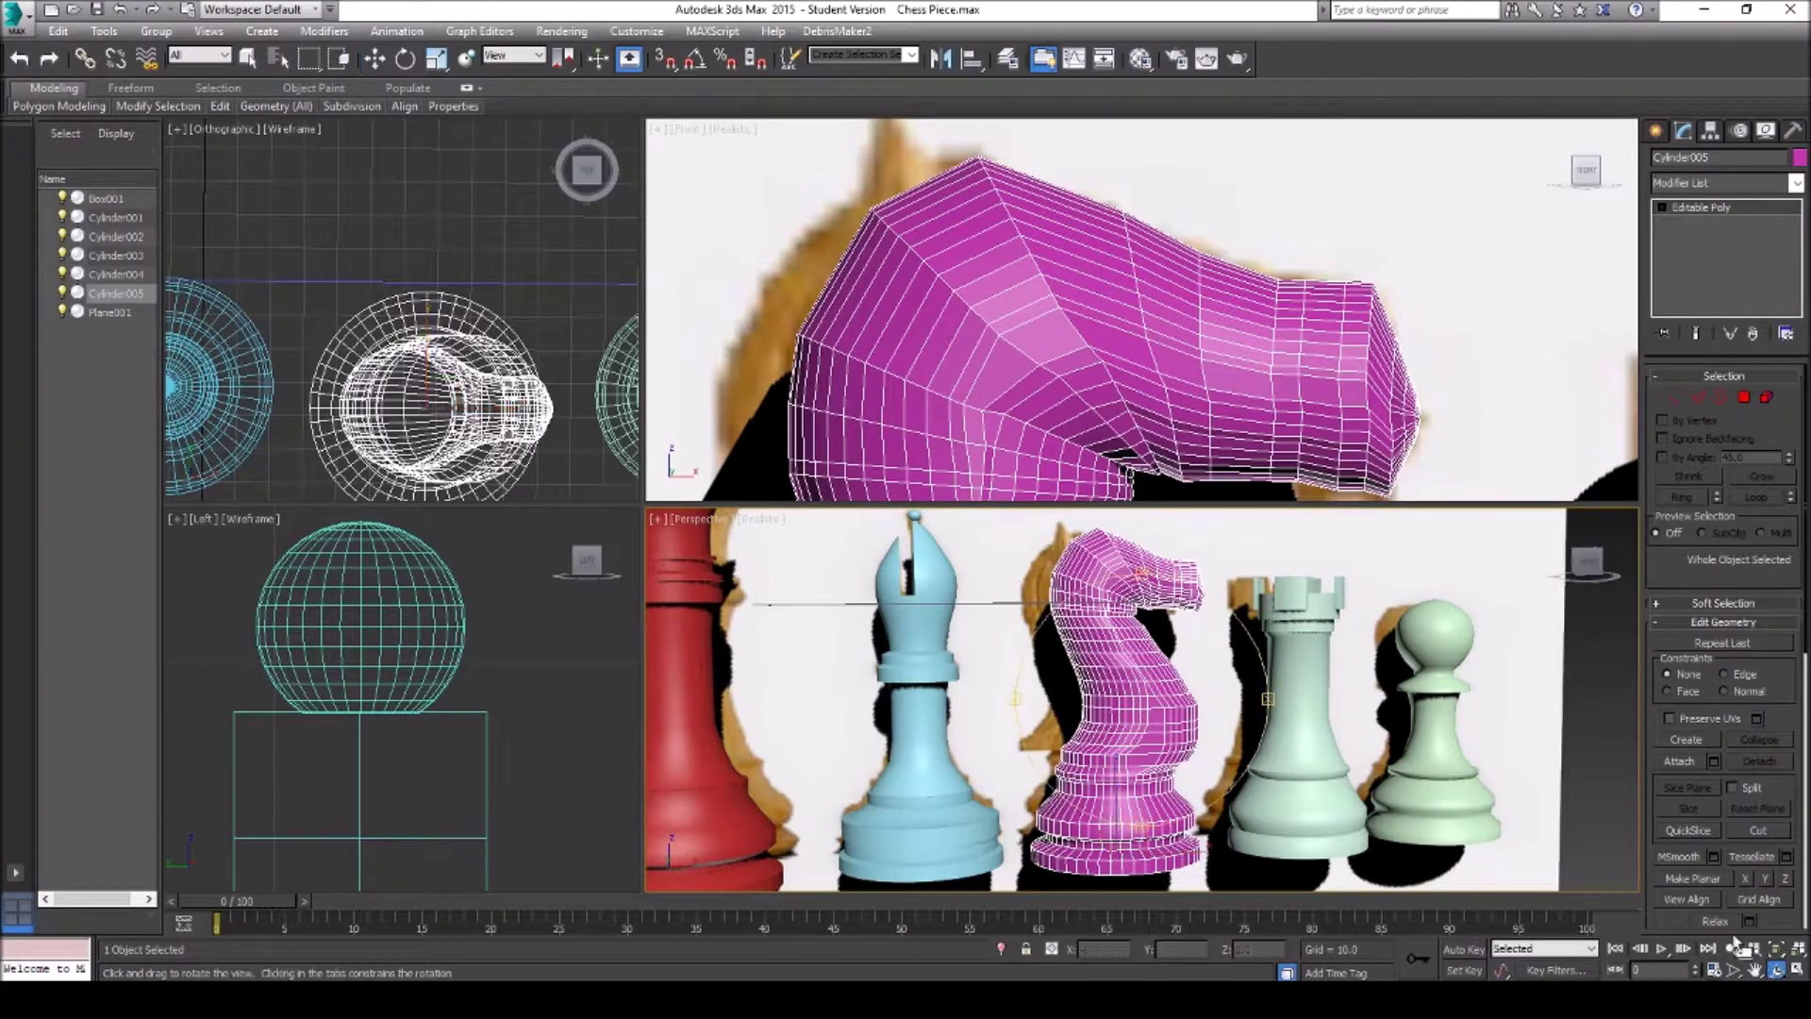
{"action": "left_click_drag", "start_coordinate": [1189, 688], "coordinate": [1128, 664]}
{"action": "key", "text": "w"}
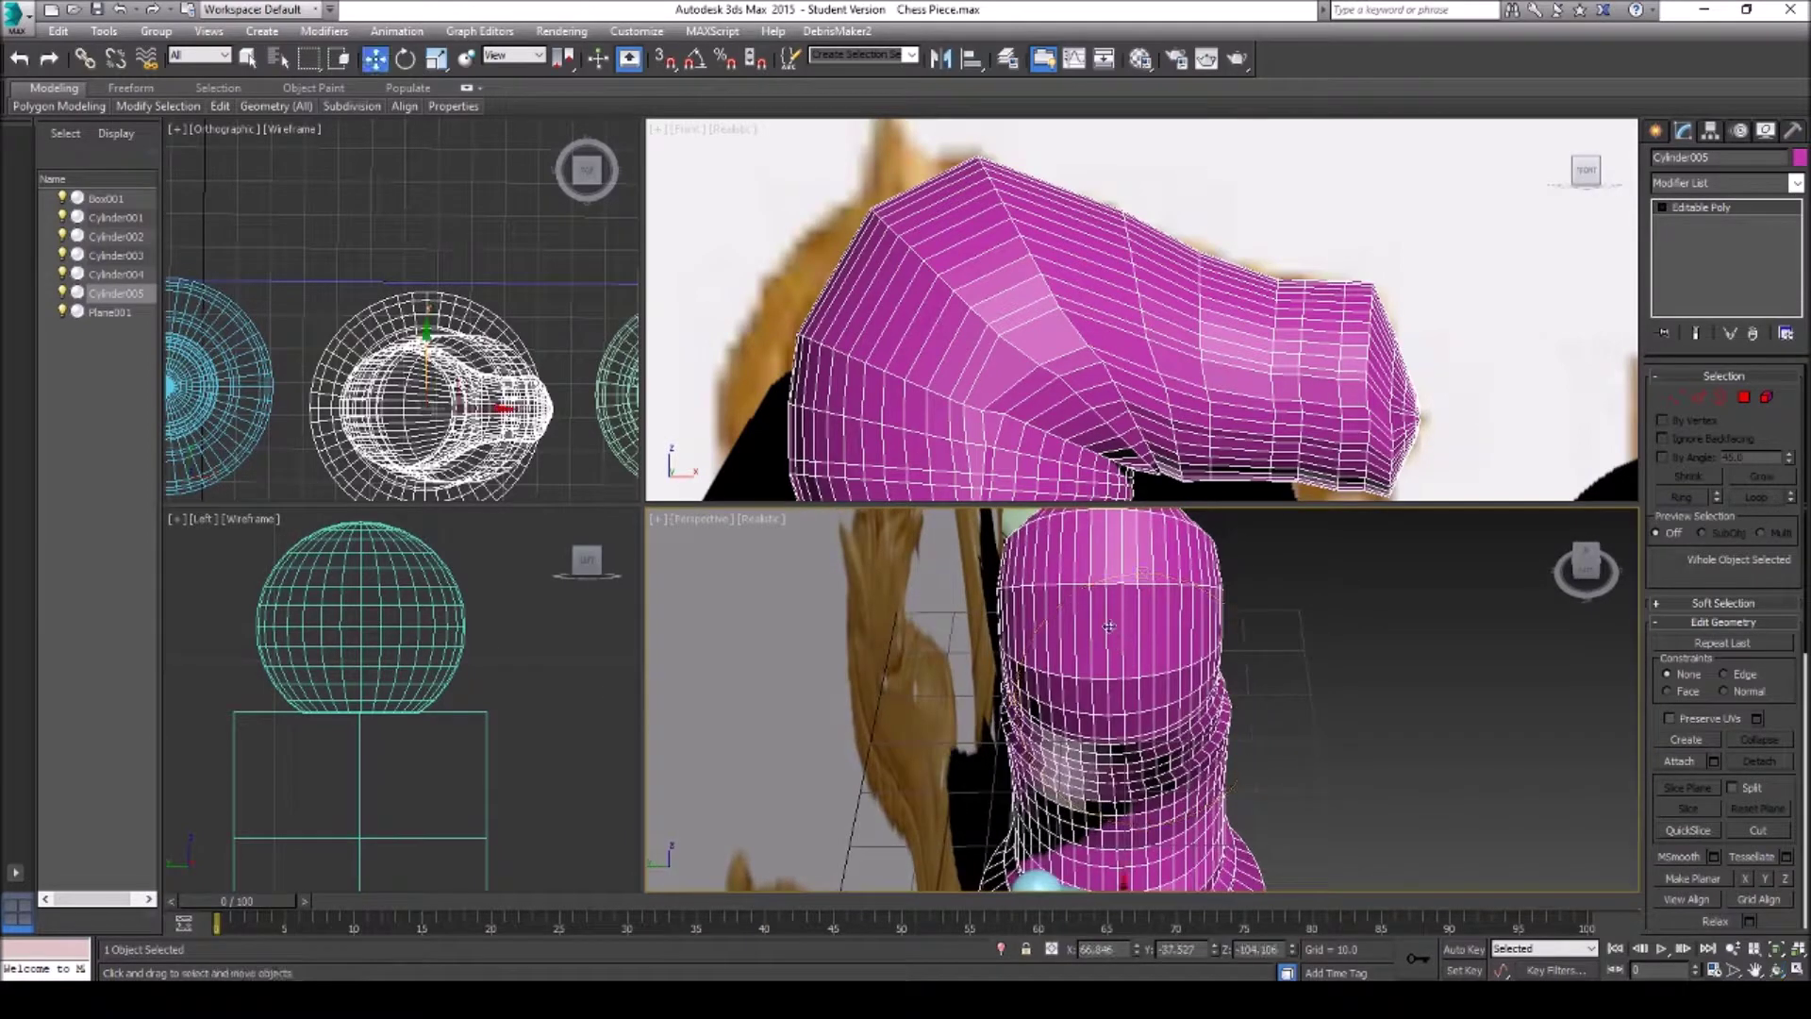
{"action": "left_click", "coordinate": [1700, 399]}
{"action": "key", "text": "q"}
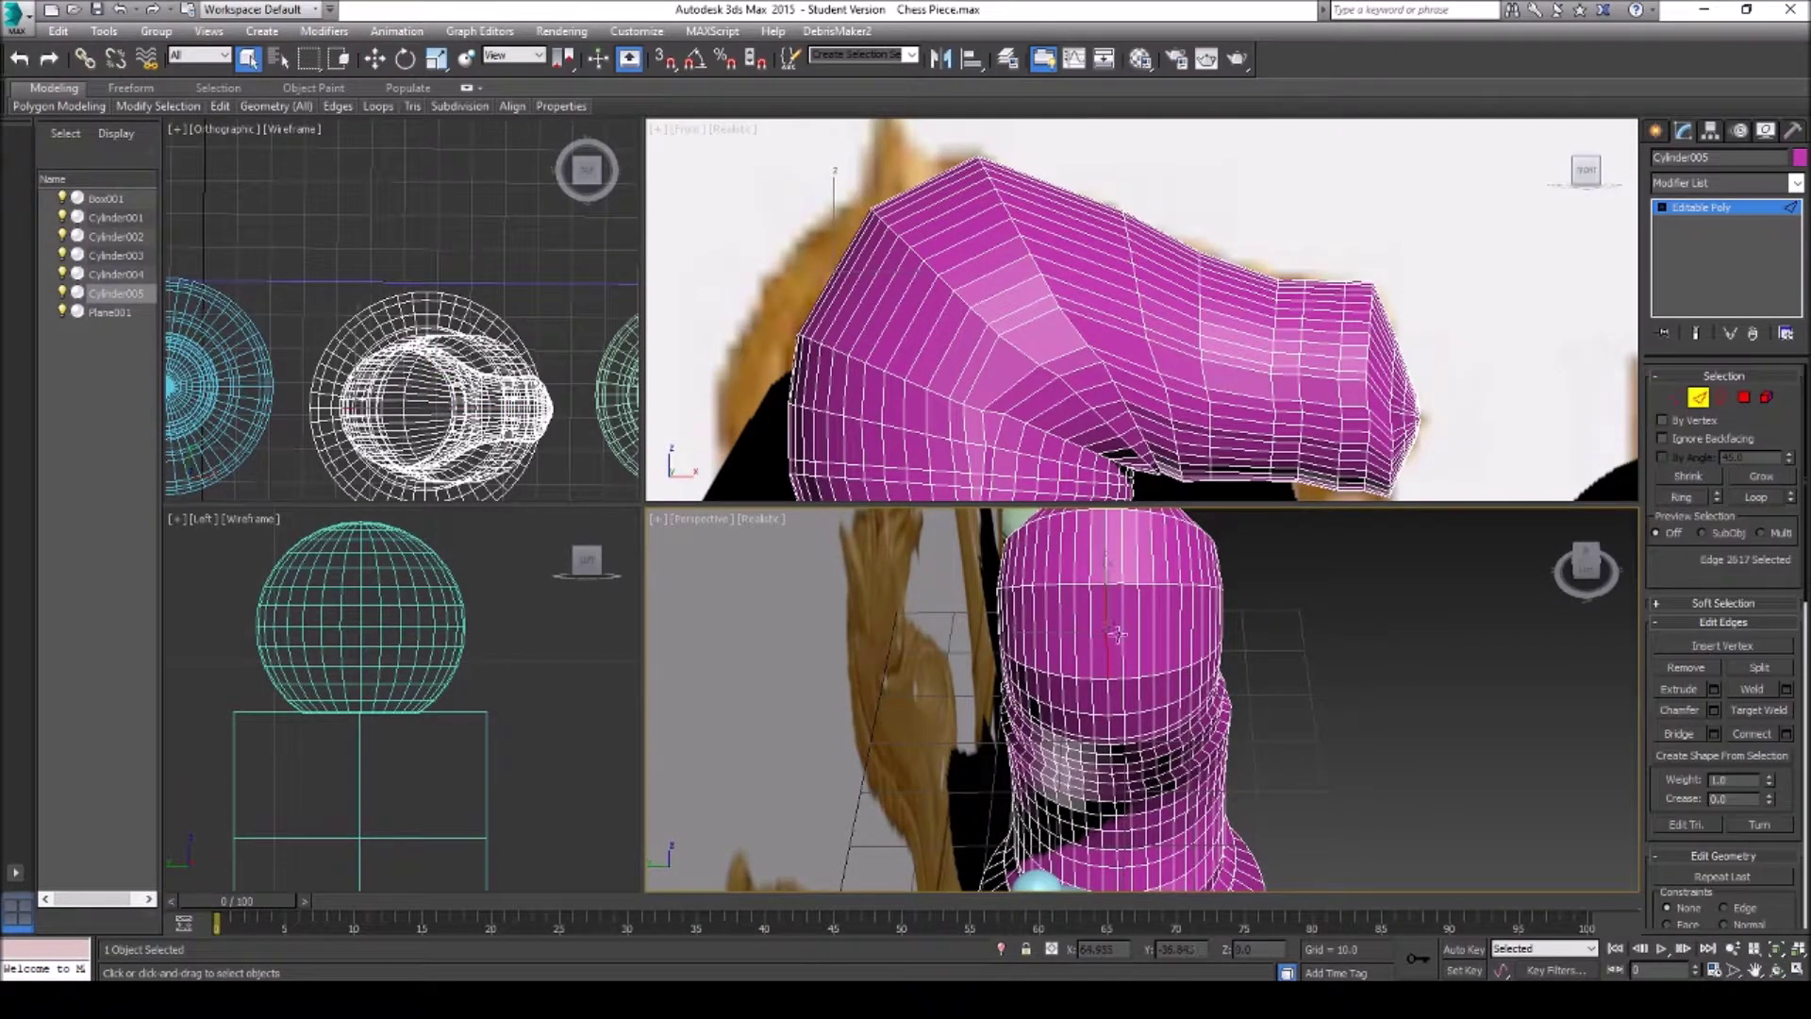
{"action": "left_click", "coordinate": [1745, 397]}
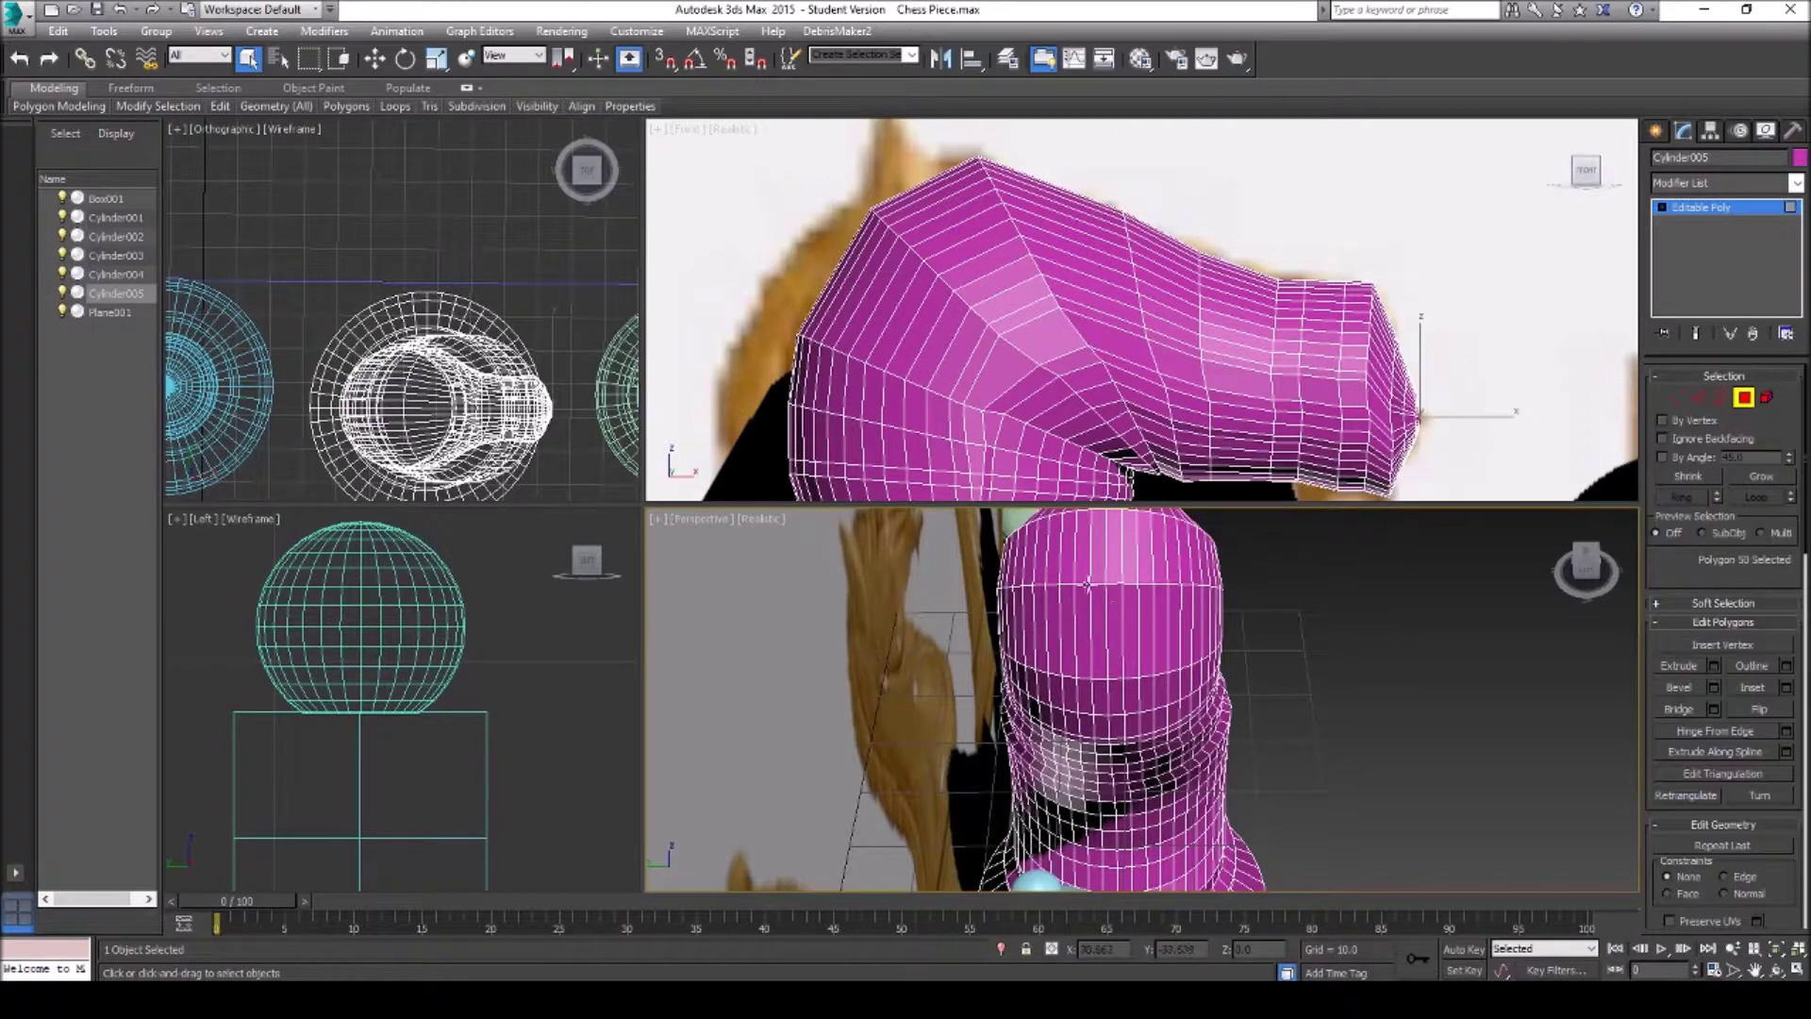
{"action": "left_click", "coordinate": [1113, 610]}
{"action": "left_click", "coordinate": [1102, 616], "text": "ctrl"}
Add the adjoining pairs of polygons from the top of the head to the upper neck to the selection
{"action": "left_click", "coordinate": [1778, 971]}
{"action": "left_click_drag", "start_coordinate": [1194, 731], "coordinate": [1128, 642]}
{"action": "right_click", "coordinate": [1128, 643]}
{"action": "left_click", "coordinate": [1143, 580], "text": "ctrl"}
{"action": "left_click", "coordinate": [1134, 572], "text": "ctrl"}
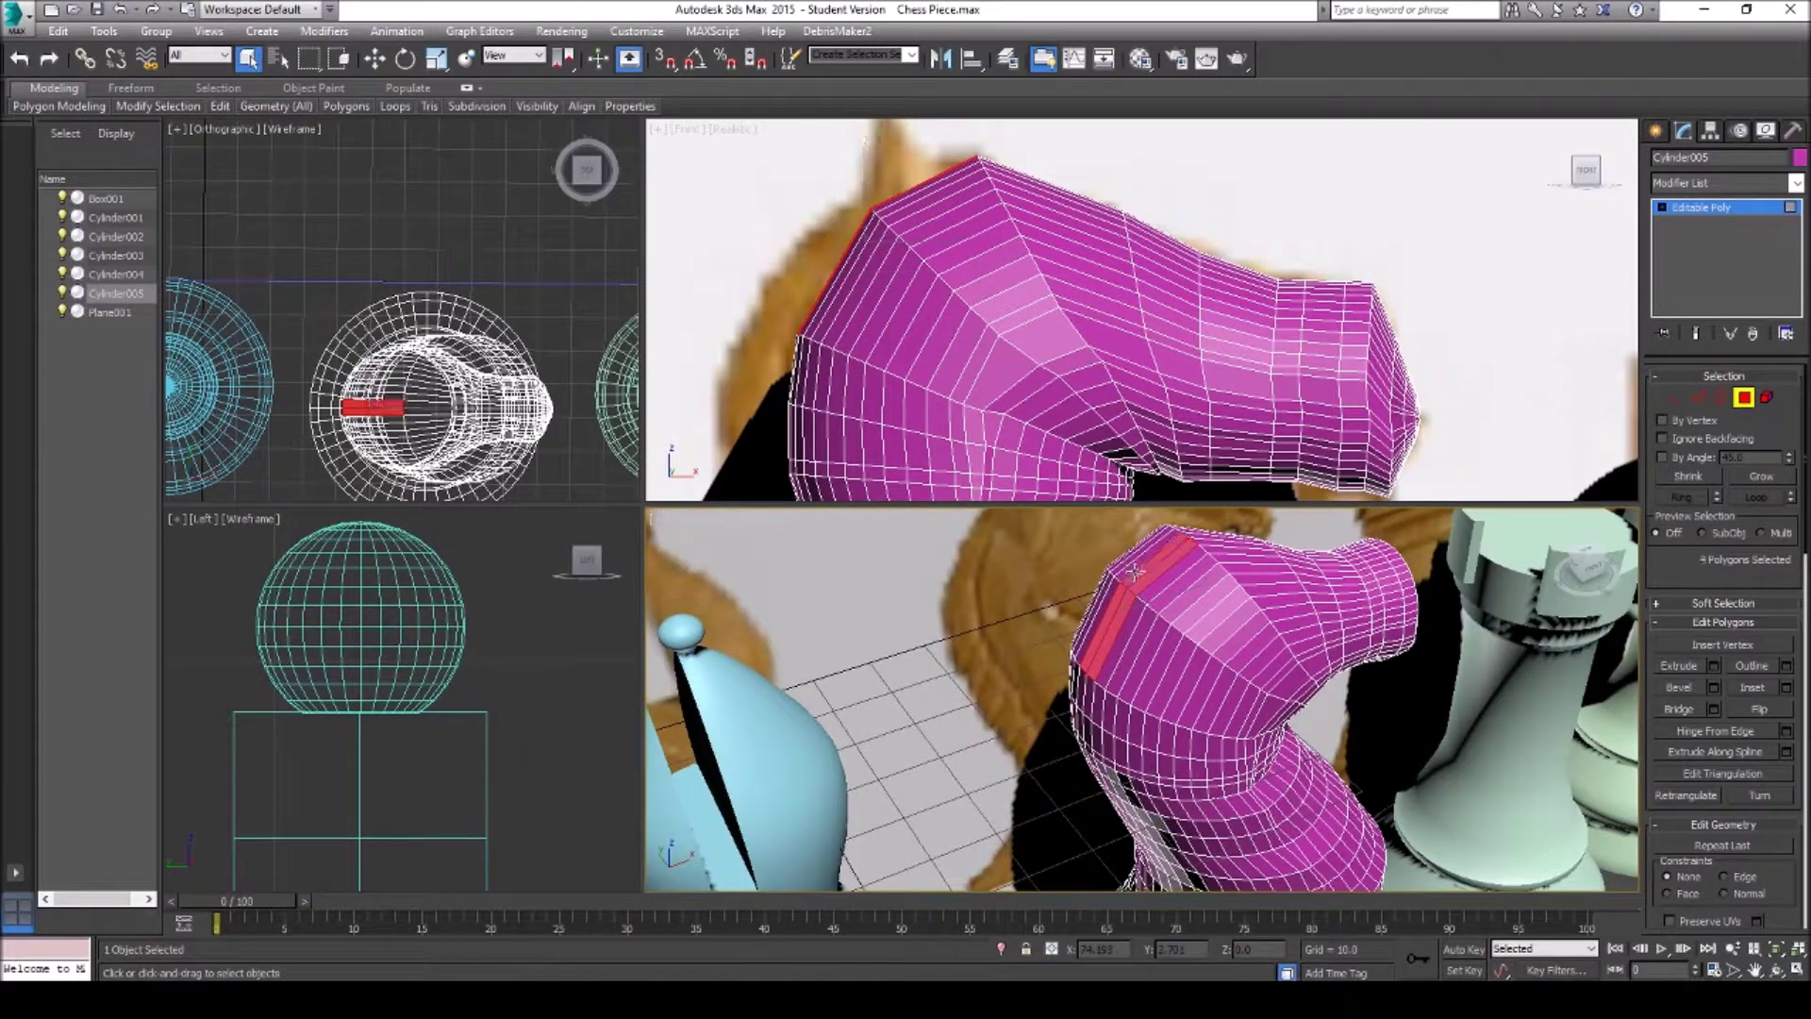
{"action": "left_click", "coordinate": [1083, 696], "text": "ctrl"}
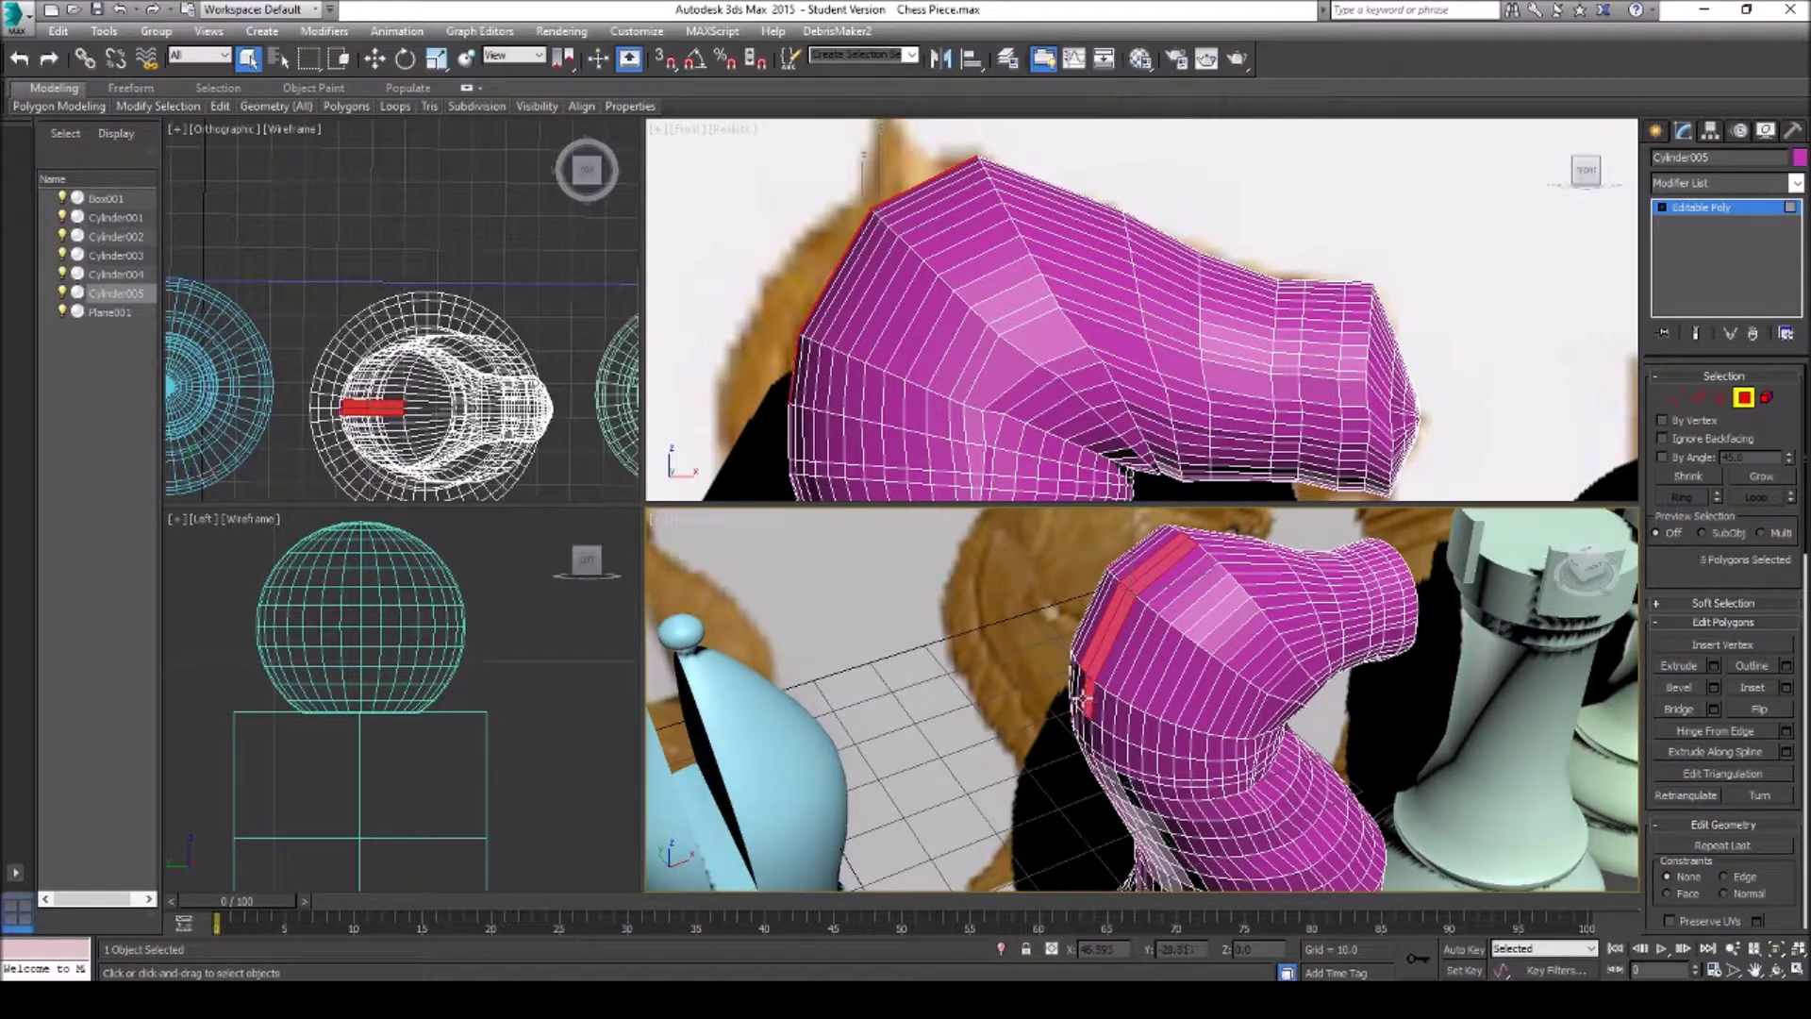
{"action": "left_click", "coordinate": [1077, 695], "text": "ctrl"}
Extend the two-polygon-wide strip selection down the upper back of the neck
{"action": "left_click", "coordinate": [1777, 969]}
{"action": "left_click_drag", "start_coordinate": [1245, 720], "coordinate": [1160, 562]}
{"action": "right_click", "coordinate": [1099, 712]}
{"action": "left_click", "coordinate": [1102, 730], "text": "ctrl"}
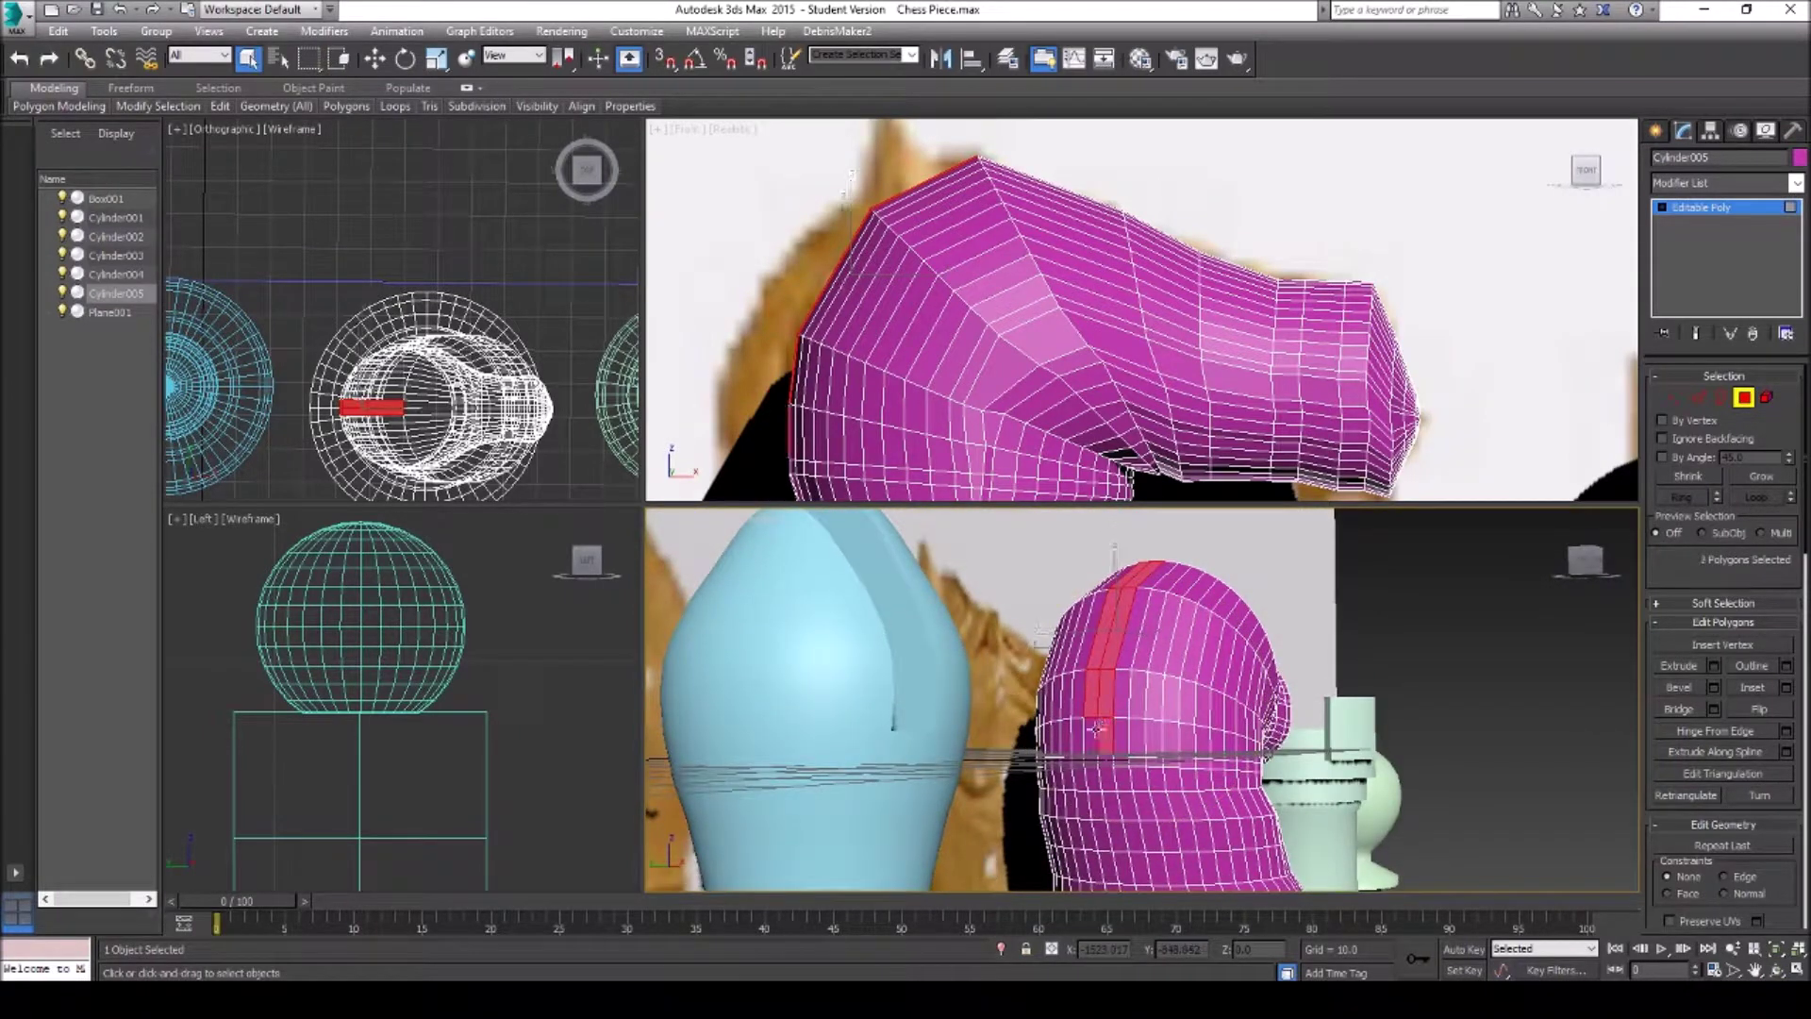
{"action": "left_click", "coordinate": [1090, 733], "text": "ctrl"}
{"action": "left_click", "coordinate": [1108, 781], "text": "ctrl"}
{"action": "left_click", "coordinate": [1104, 764], "text": "ctrl"}
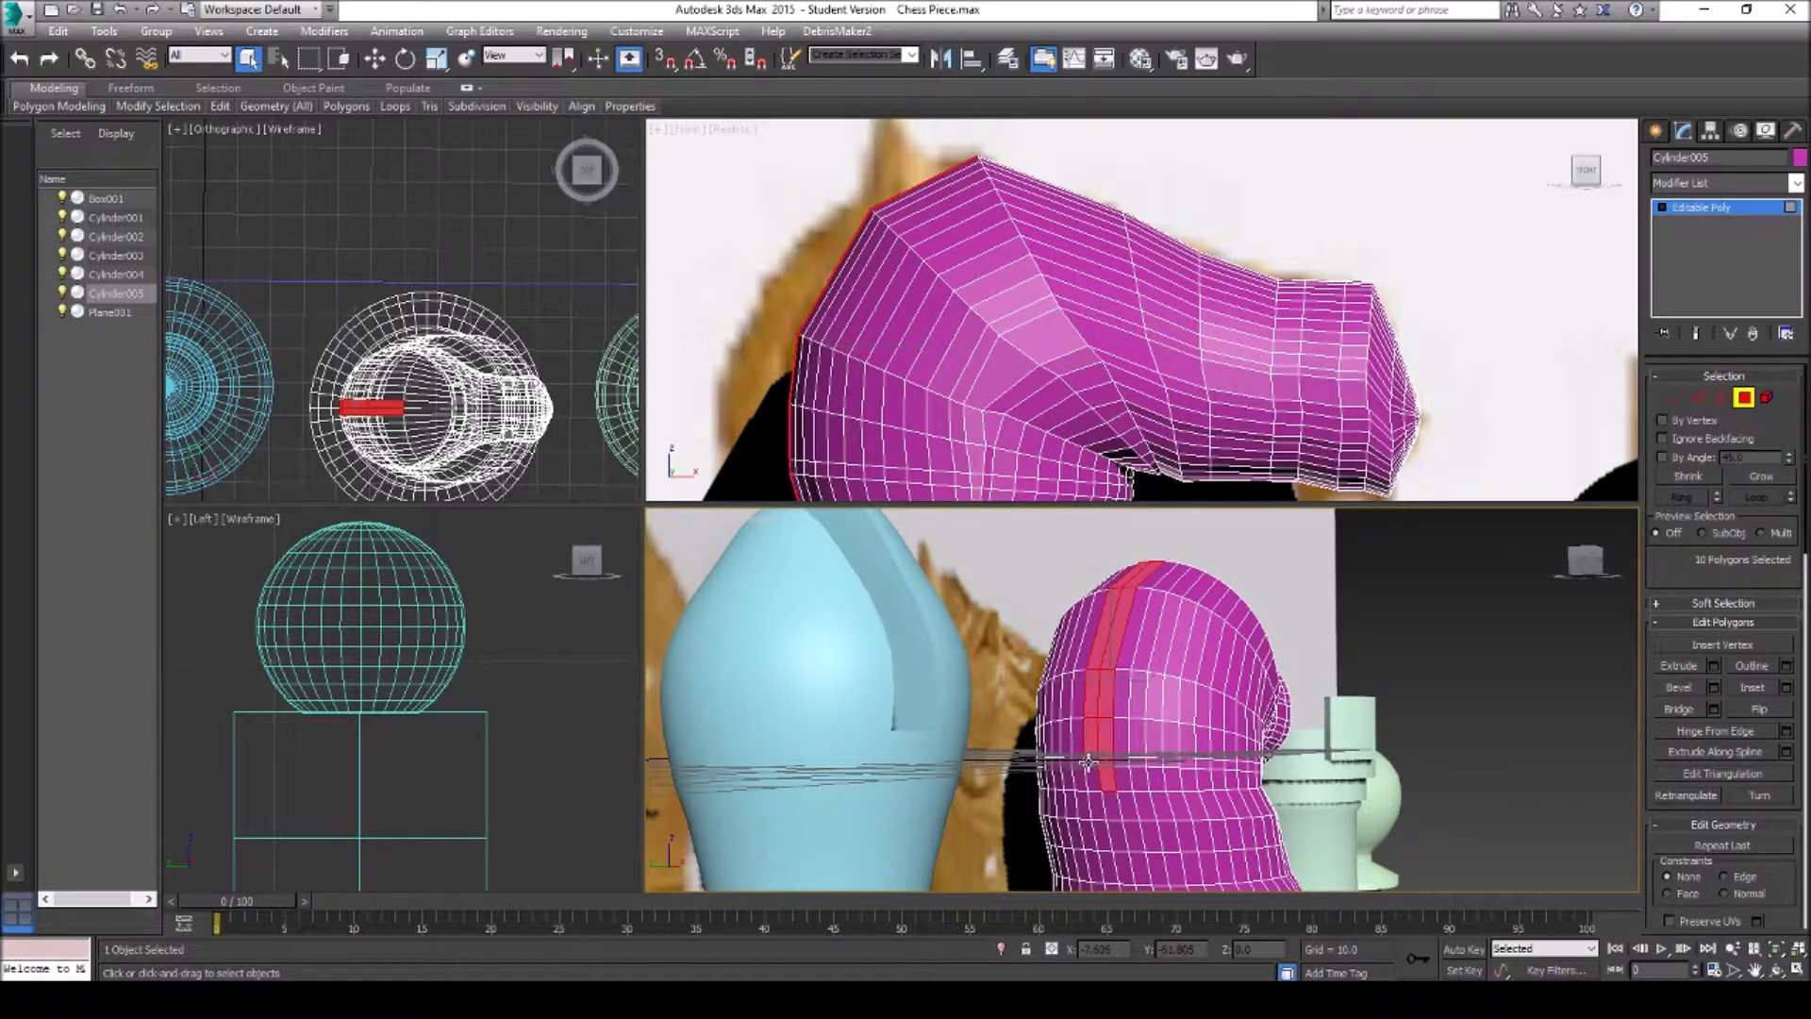
{"action": "left_click", "coordinate": [1104, 831], "text": "ctrl"}
Continue the two-polygon-wide strip selection along the back centre line down the middle of the neck
{"action": "left_click", "coordinate": [1755, 967]}
{"action": "left_click_drag", "start_coordinate": [1208, 821], "coordinate": [1058, 593]}
{"action": "right_click", "coordinate": [1058, 592]}
{"action": "left_click", "coordinate": [1019, 590], "text": "ctrl"}
{"action": "left_click", "coordinate": [1031, 651], "text": "ctrl"}
{"action": "left_click", "coordinate": [1033, 672], "text": "ctrl"}
{"action": "left_click", "coordinate": [1032, 696], "text": "ctrl"}
{"action": "left_click", "coordinate": [1046, 703], "text": "ctrl"}
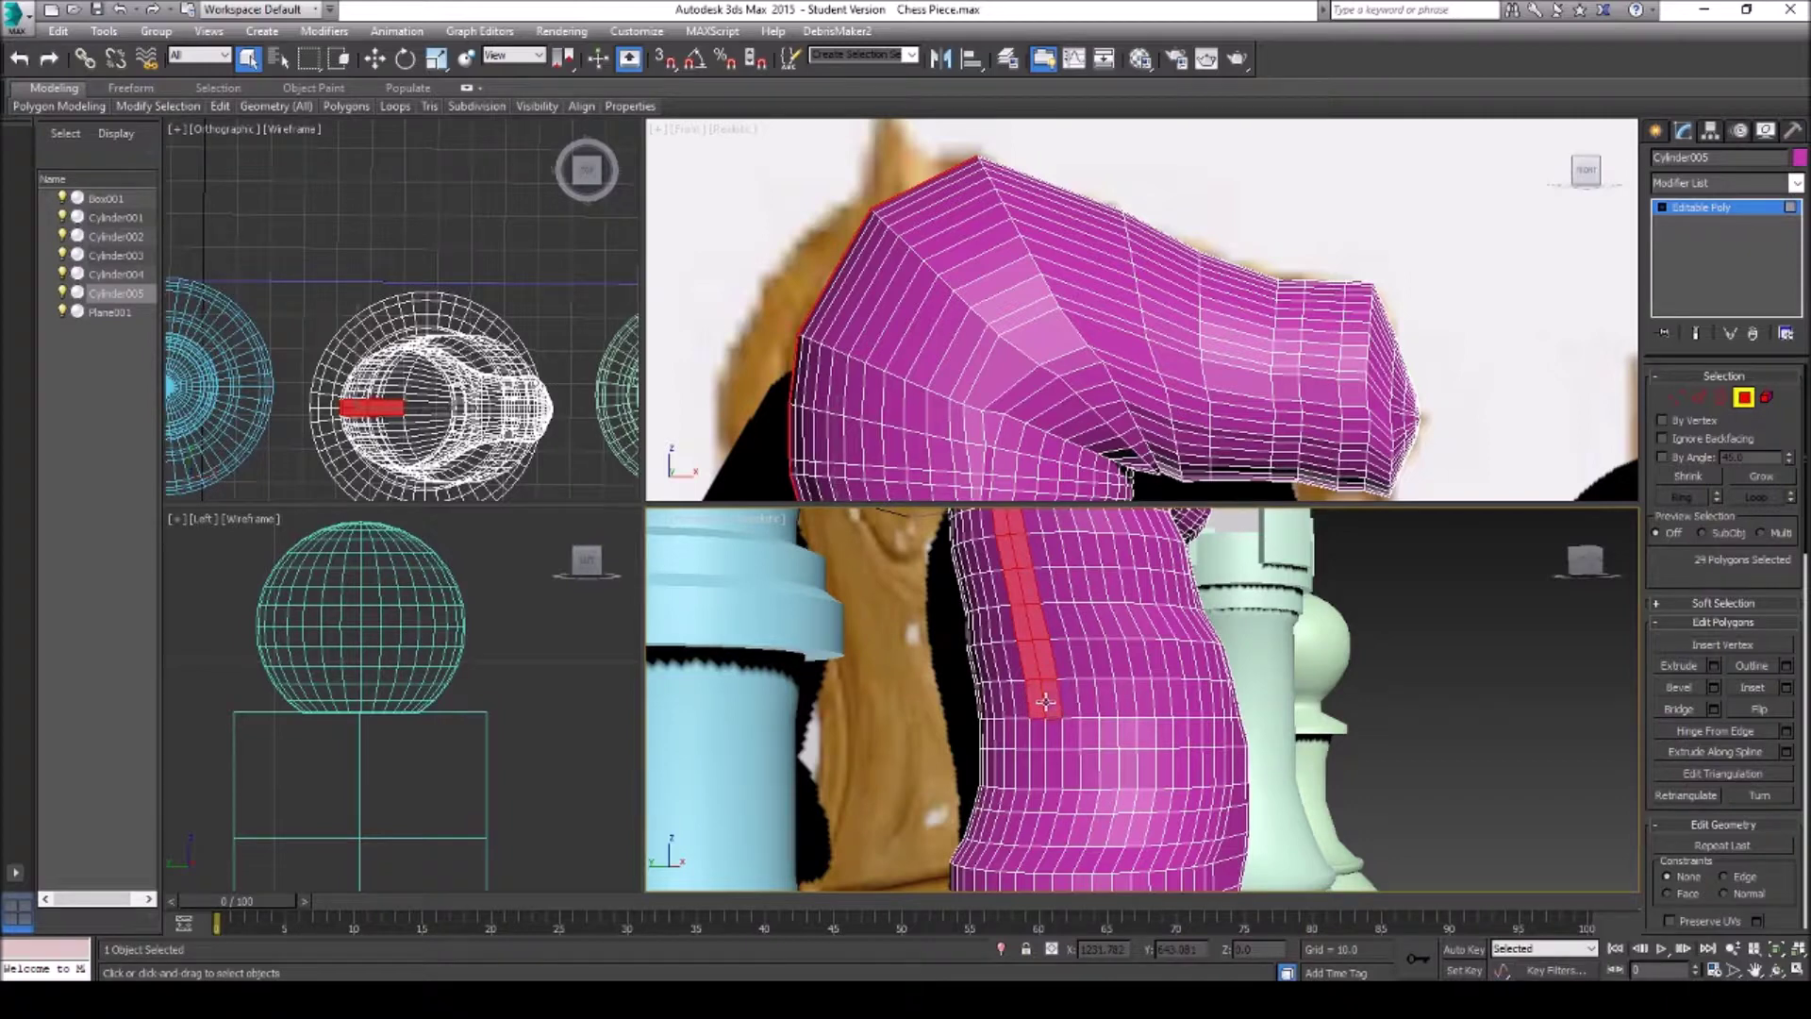
Add the remaining pairs of centre-line polygons down to the base of the neck to the selection
{"action": "left_click", "coordinate": [1039, 736], "text": "ctrl"}
{"action": "left_click", "coordinate": [1051, 737], "text": "ctrl"}
{"action": "left_click", "coordinate": [1051, 766], "text": "ctrl"}
{"action": "left_click", "coordinate": [1033, 767], "text": "ctrl"}
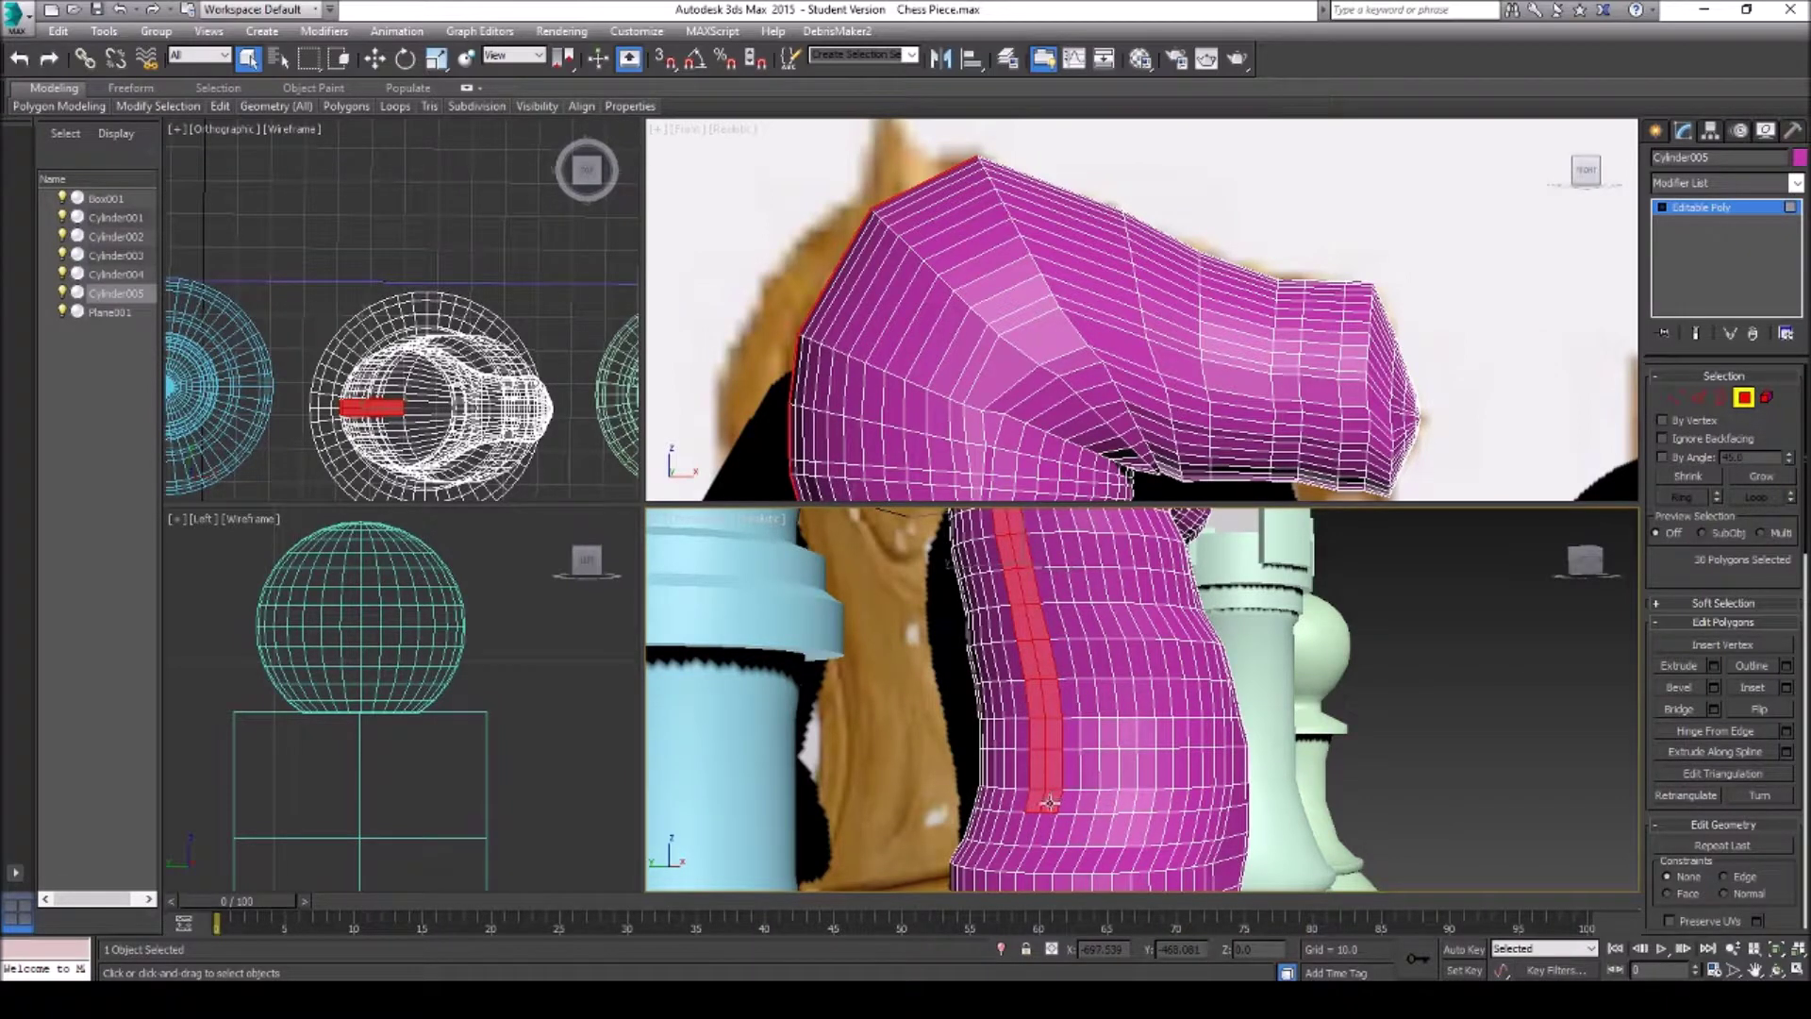
{"action": "left_click", "coordinate": [1032, 823], "text": "ctrl"}
{"action": "left_click", "coordinate": [1030, 842], "text": "ctrl"}
{"action": "left_click", "coordinate": [1023, 855], "text": "ctrl"}
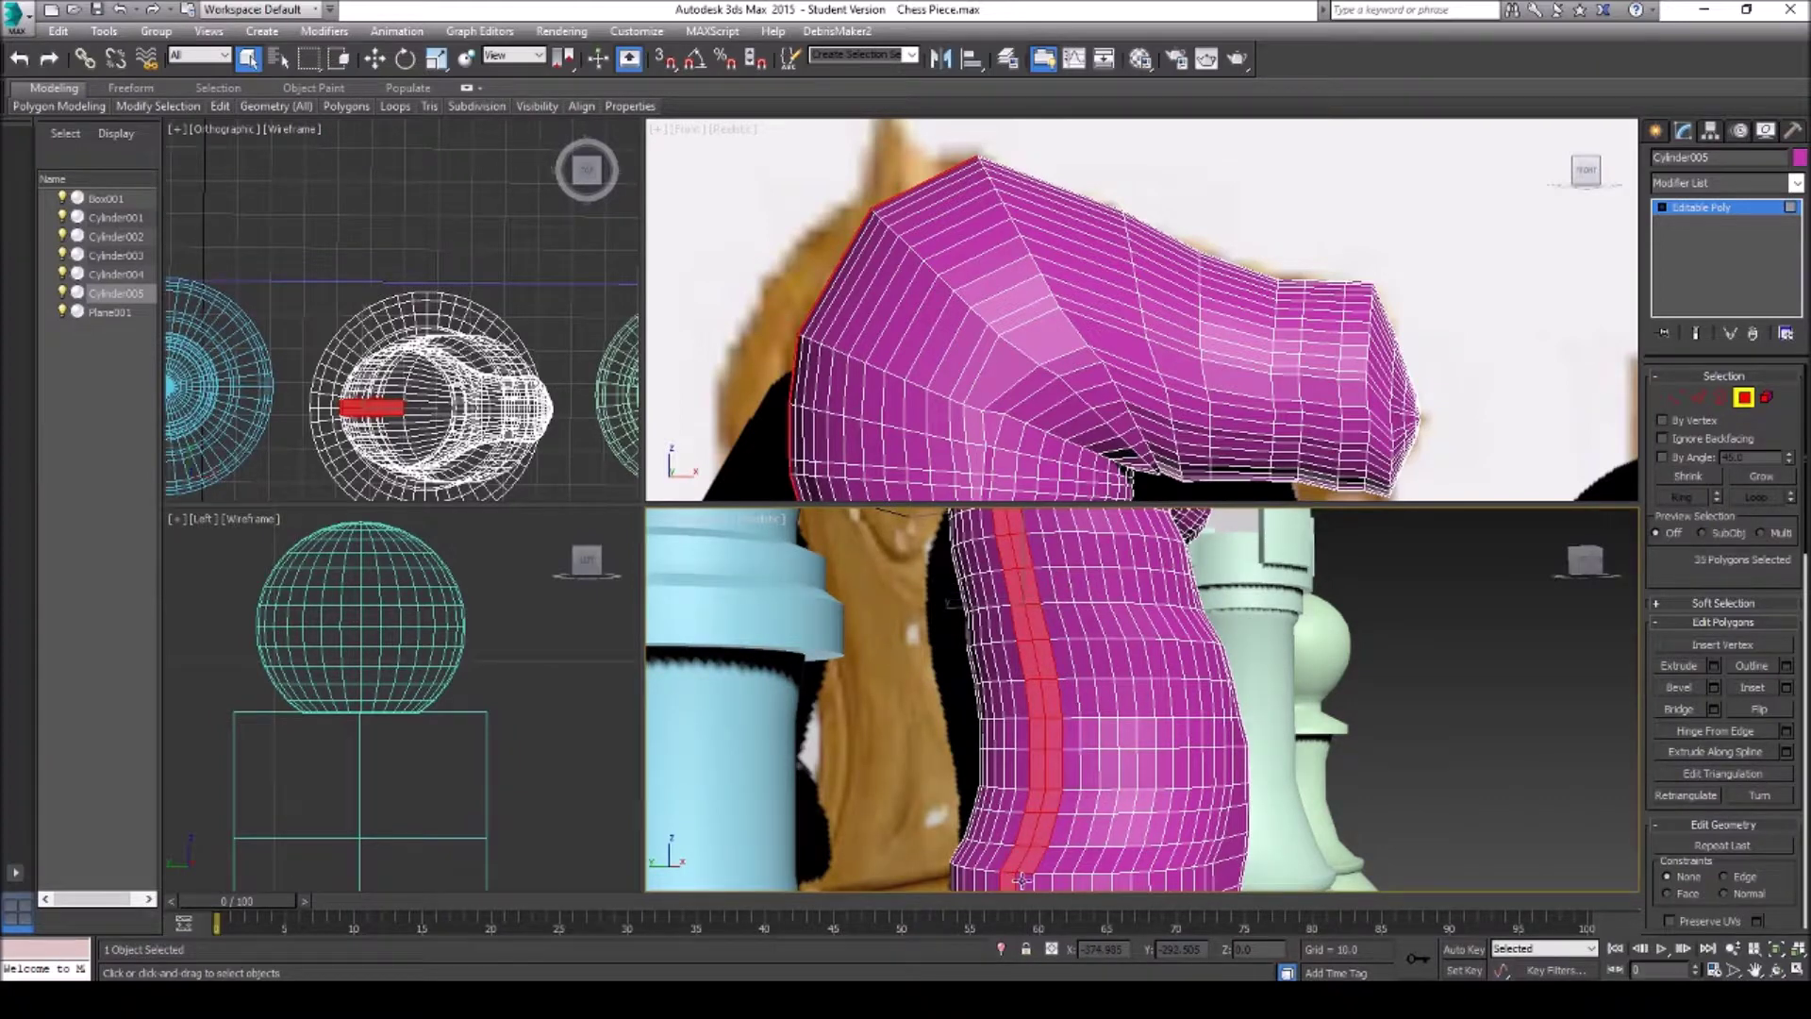
Extrude the selected polygon strip outward to form a raised mane ridge along the head and neck
{"action": "left_click", "coordinate": [1756, 970]}
{"action": "left_click_drag", "start_coordinate": [1099, 779], "coordinate": [951, 698]}
{"action": "left_click", "coordinate": [1683, 667]}
{"action": "left_click", "coordinate": [1755, 971]}
{"action": "left_click_drag", "start_coordinate": [999, 389], "coordinate": [1027, 277]}
{"action": "scroll", "coordinate": [1056, 303], "scroll_direction": "down", "scroll_amount": 5}
{"action": "left_click_drag", "start_coordinate": [956, 812], "coordinate": [968, 765]}
{"action": "middle_click_drag", "start_coordinate": [968, 766], "coordinate": [970, 765]}
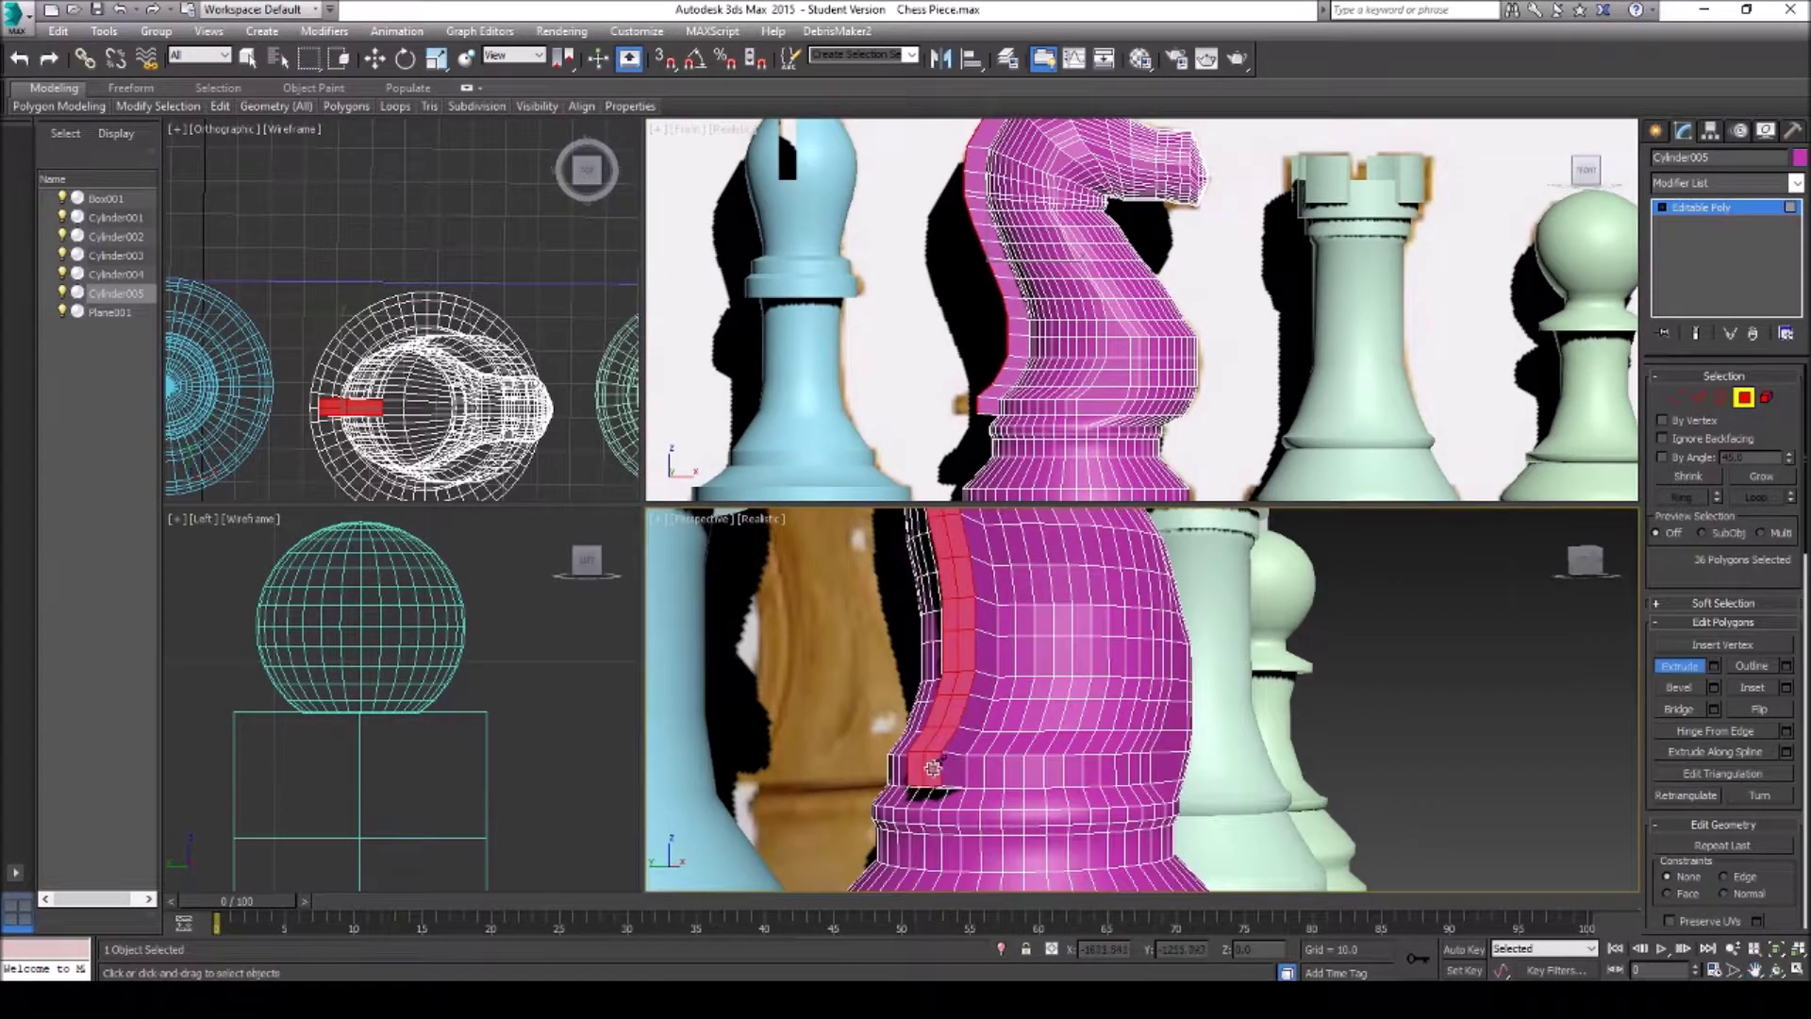
Select the two outward-facing polygons at the bottom of the mane and extrude them into a short ledge matching the reference
{"action": "left_click", "coordinate": [935, 768]}
{"action": "left_click", "coordinate": [924, 770], "text": "ctrl"}
{"action": "left_click_drag", "start_coordinate": [926, 770], "coordinate": [901, 743]}
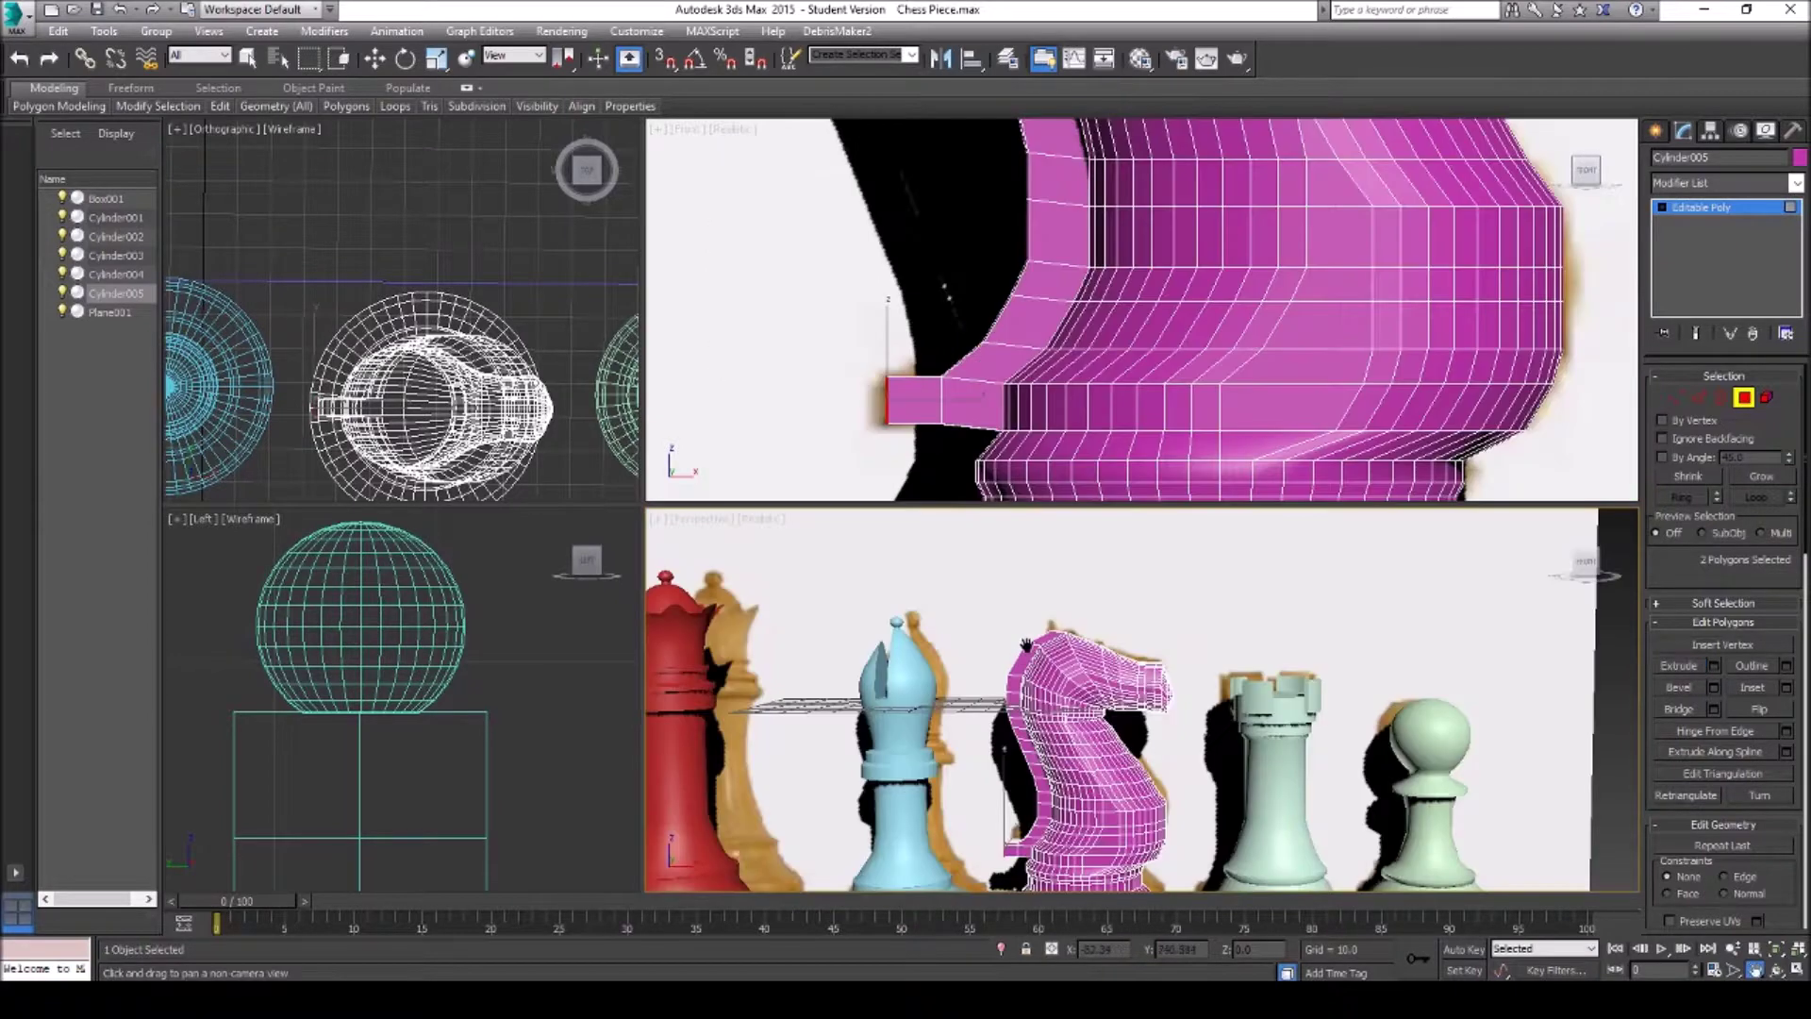
{"action": "mouse_move", "coordinate": [1025, 650]}
{"action": "middle_mouse_down"}
{"action": "mouse_move", "coordinate": [1001, 695]}
{"action": "mouse_move", "coordinate": [1059, 649]}
{"action": "middle_mouse_up"}
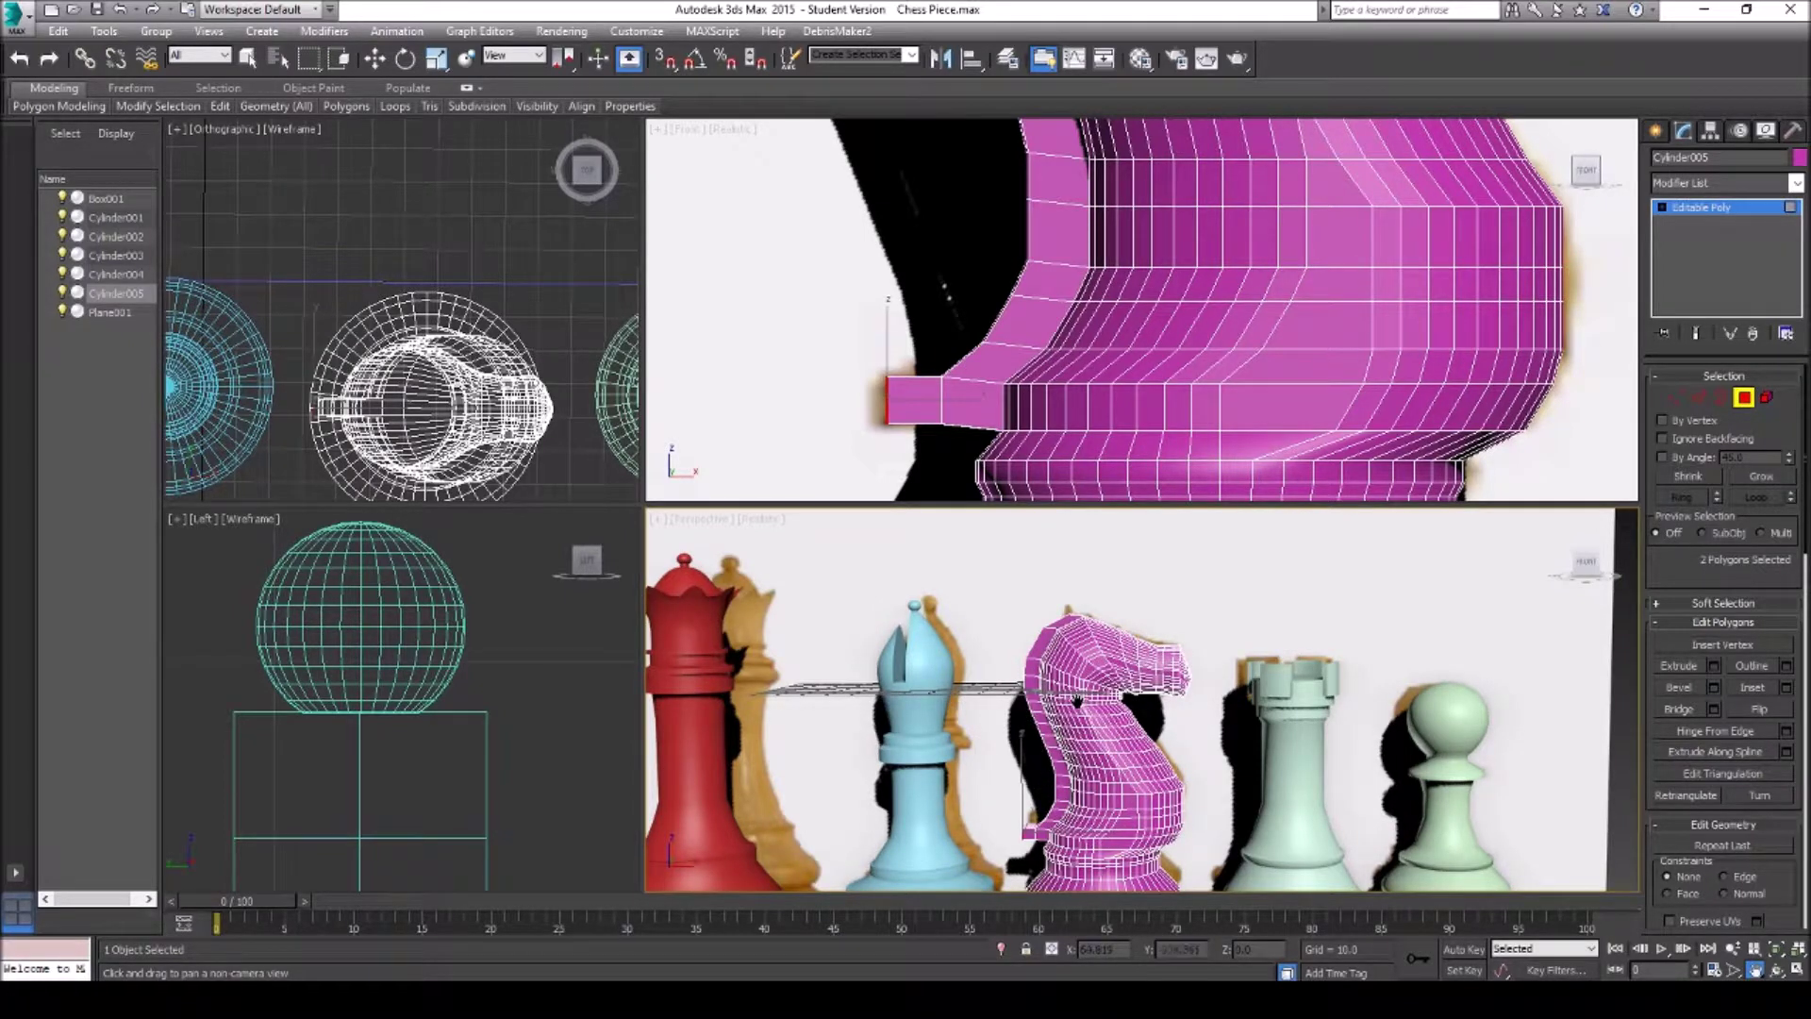
{"action": "scroll", "coordinate": [1080, 703], "scroll_direction": "up", "scroll_amount": 5}
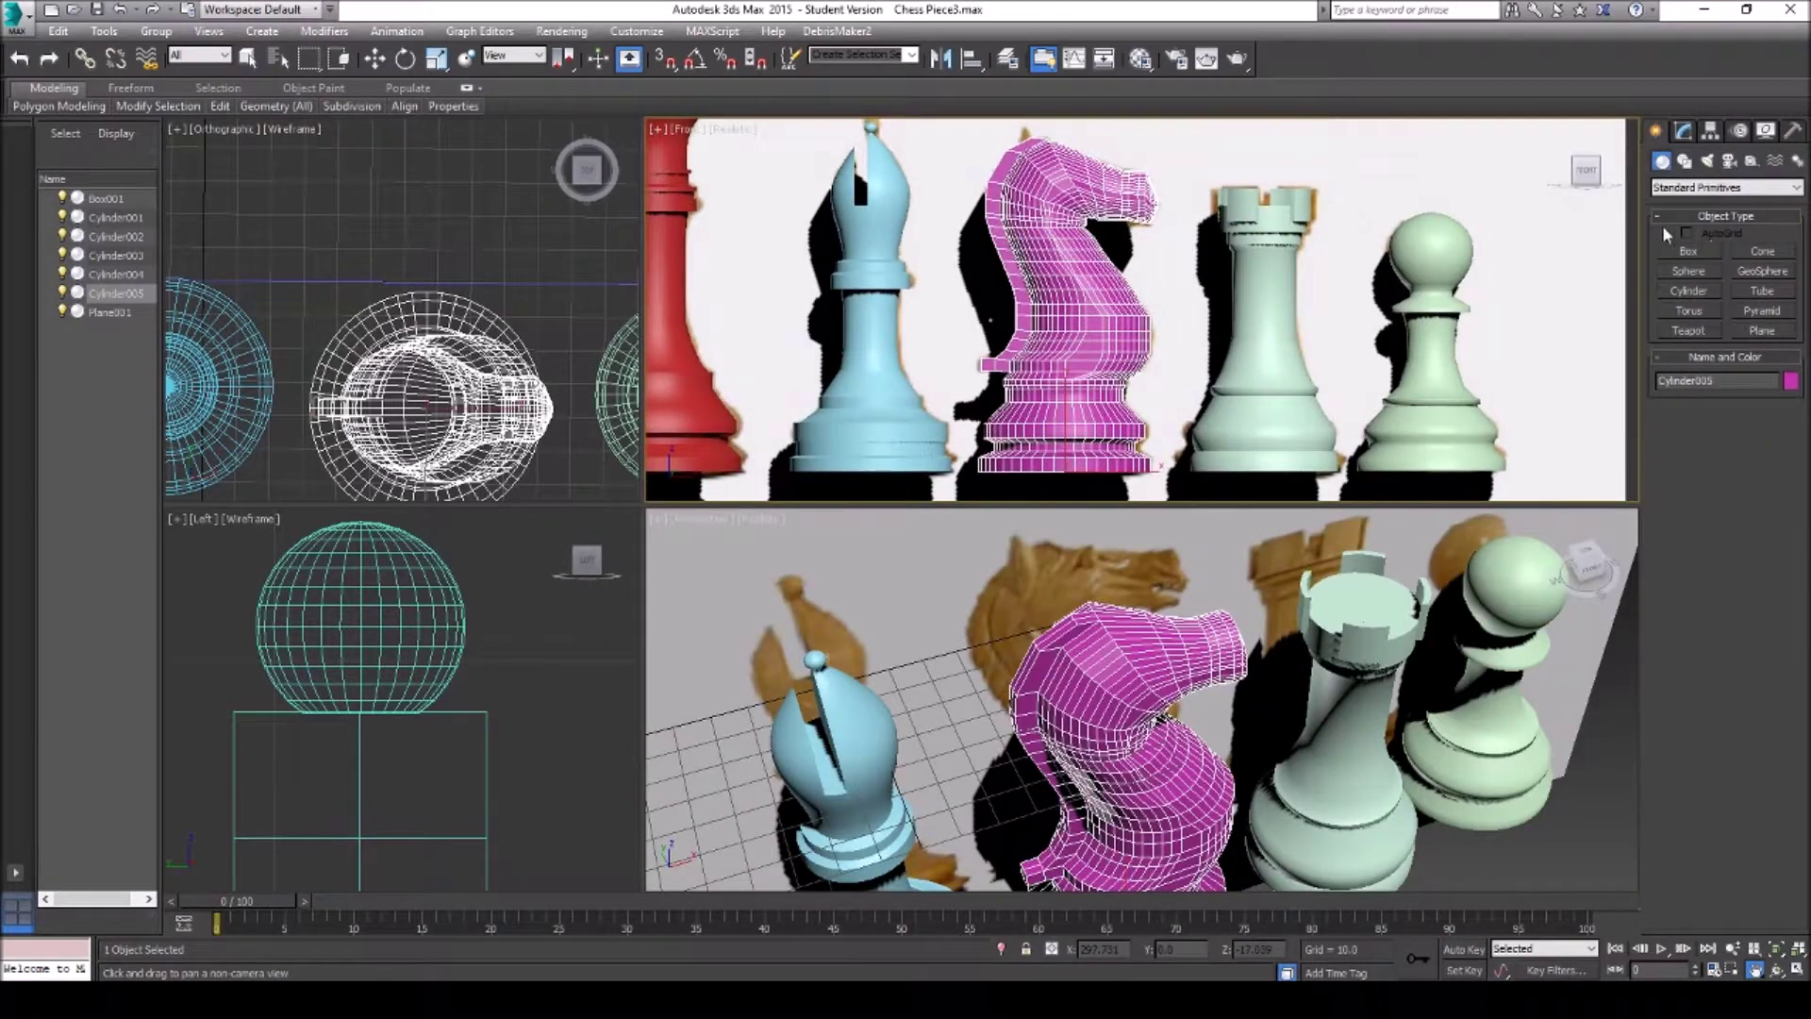
Select all polygons of the knight and auto-smooth them with a threshold of 45
{"action": "left_click", "coordinate": [1684, 130]}
{"action": "left_click", "coordinate": [1745, 397]}
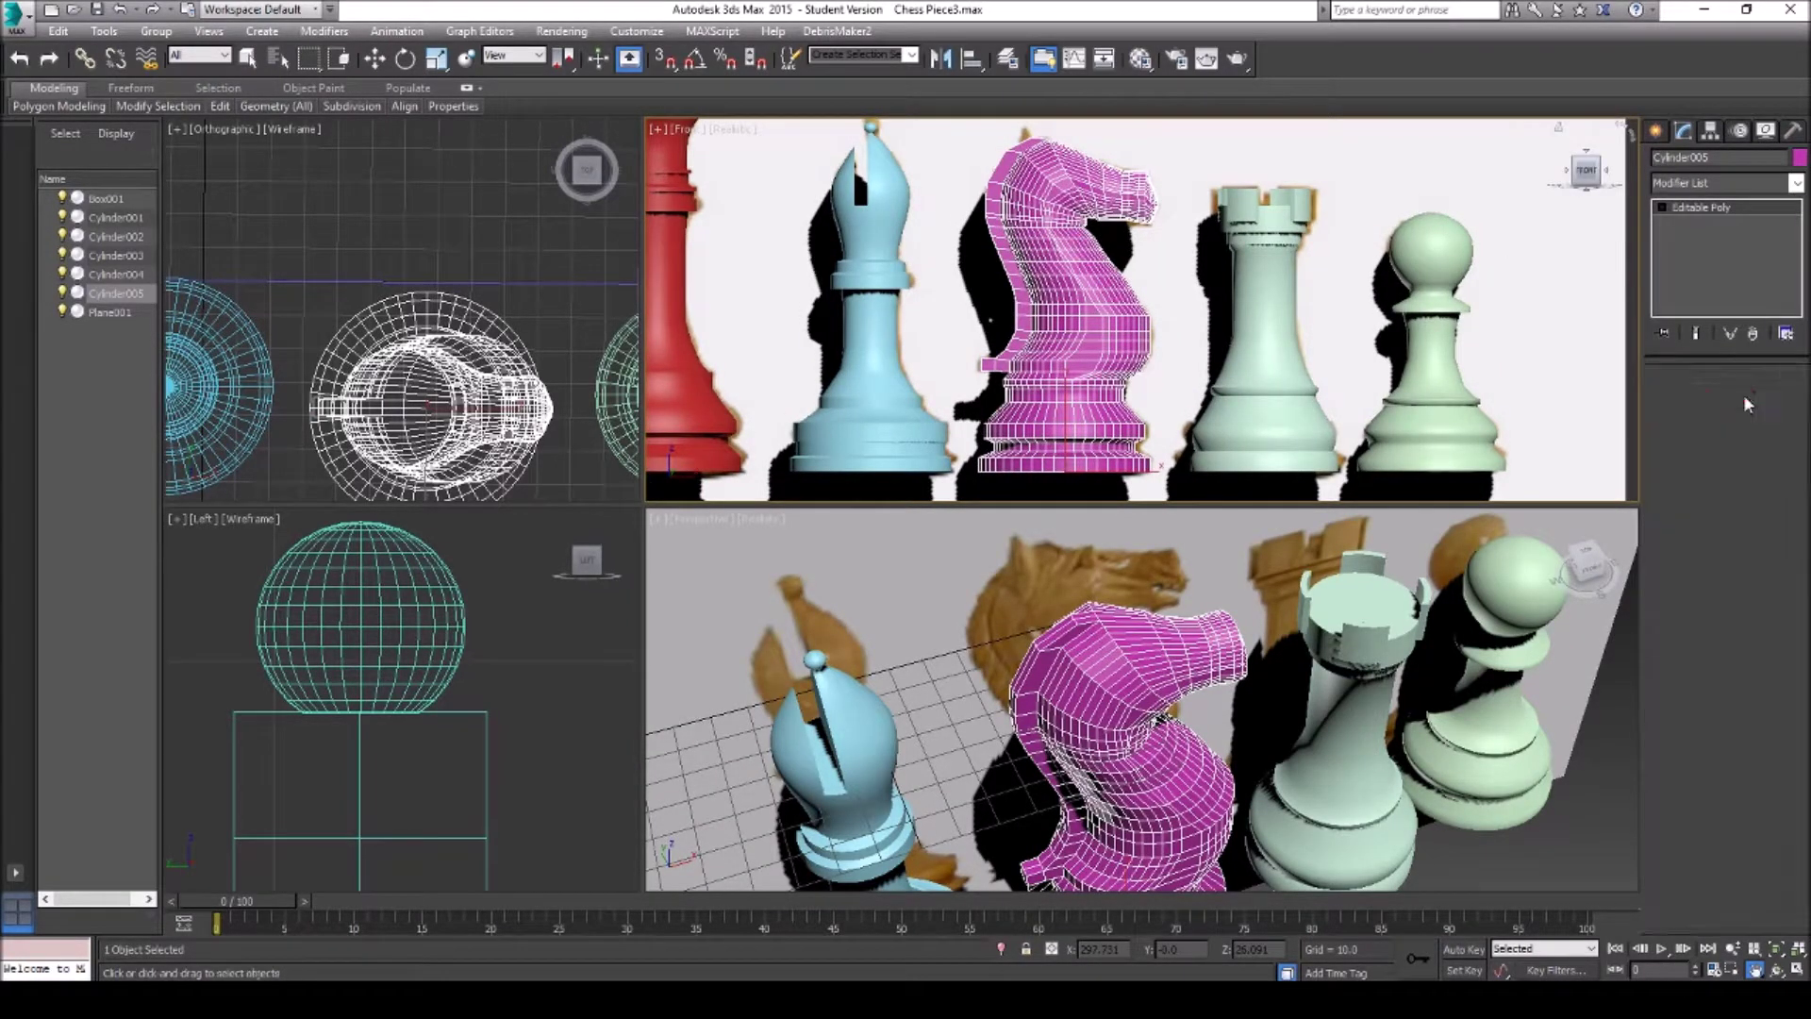
{"action": "left_click_drag", "start_coordinate": [1248, 125], "coordinate": [853, 379]}
{"action": "left_click_drag", "start_coordinate": [895, 503], "coordinate": [893, 501]}
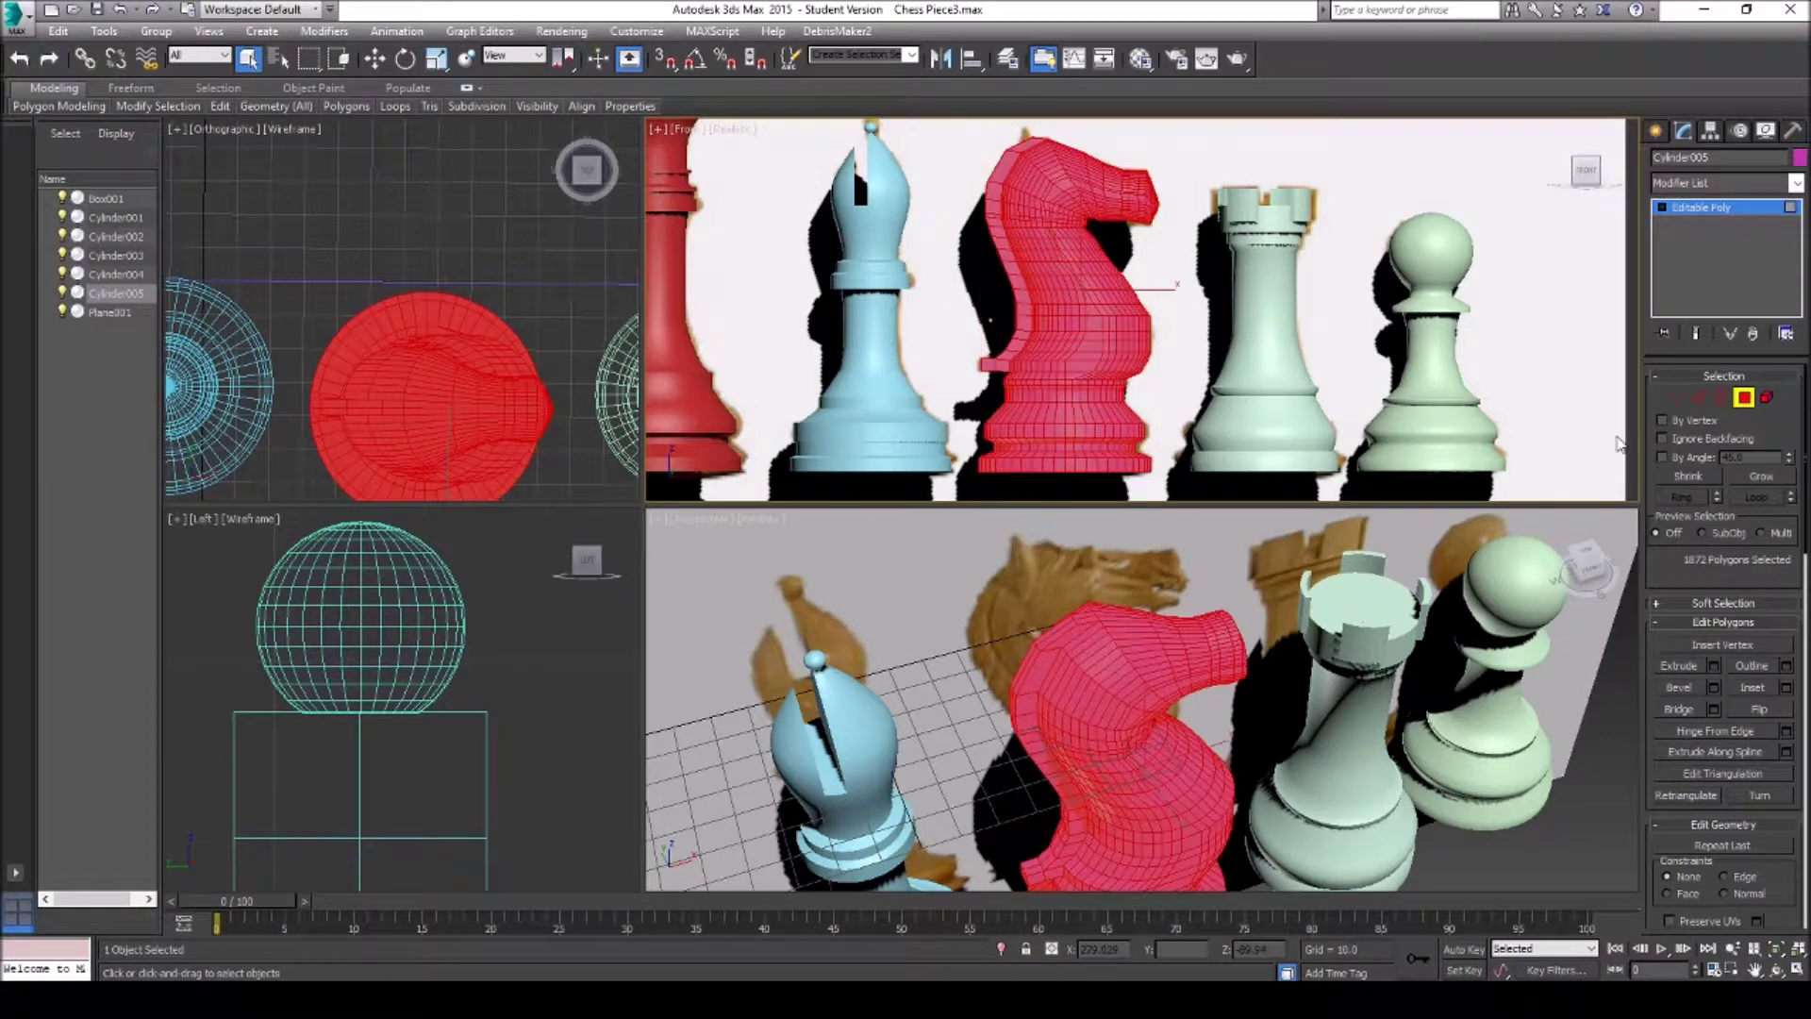
{"action": "scroll", "coordinate": [1757, 628], "scroll_direction": "down", "scroll_amount": 15}
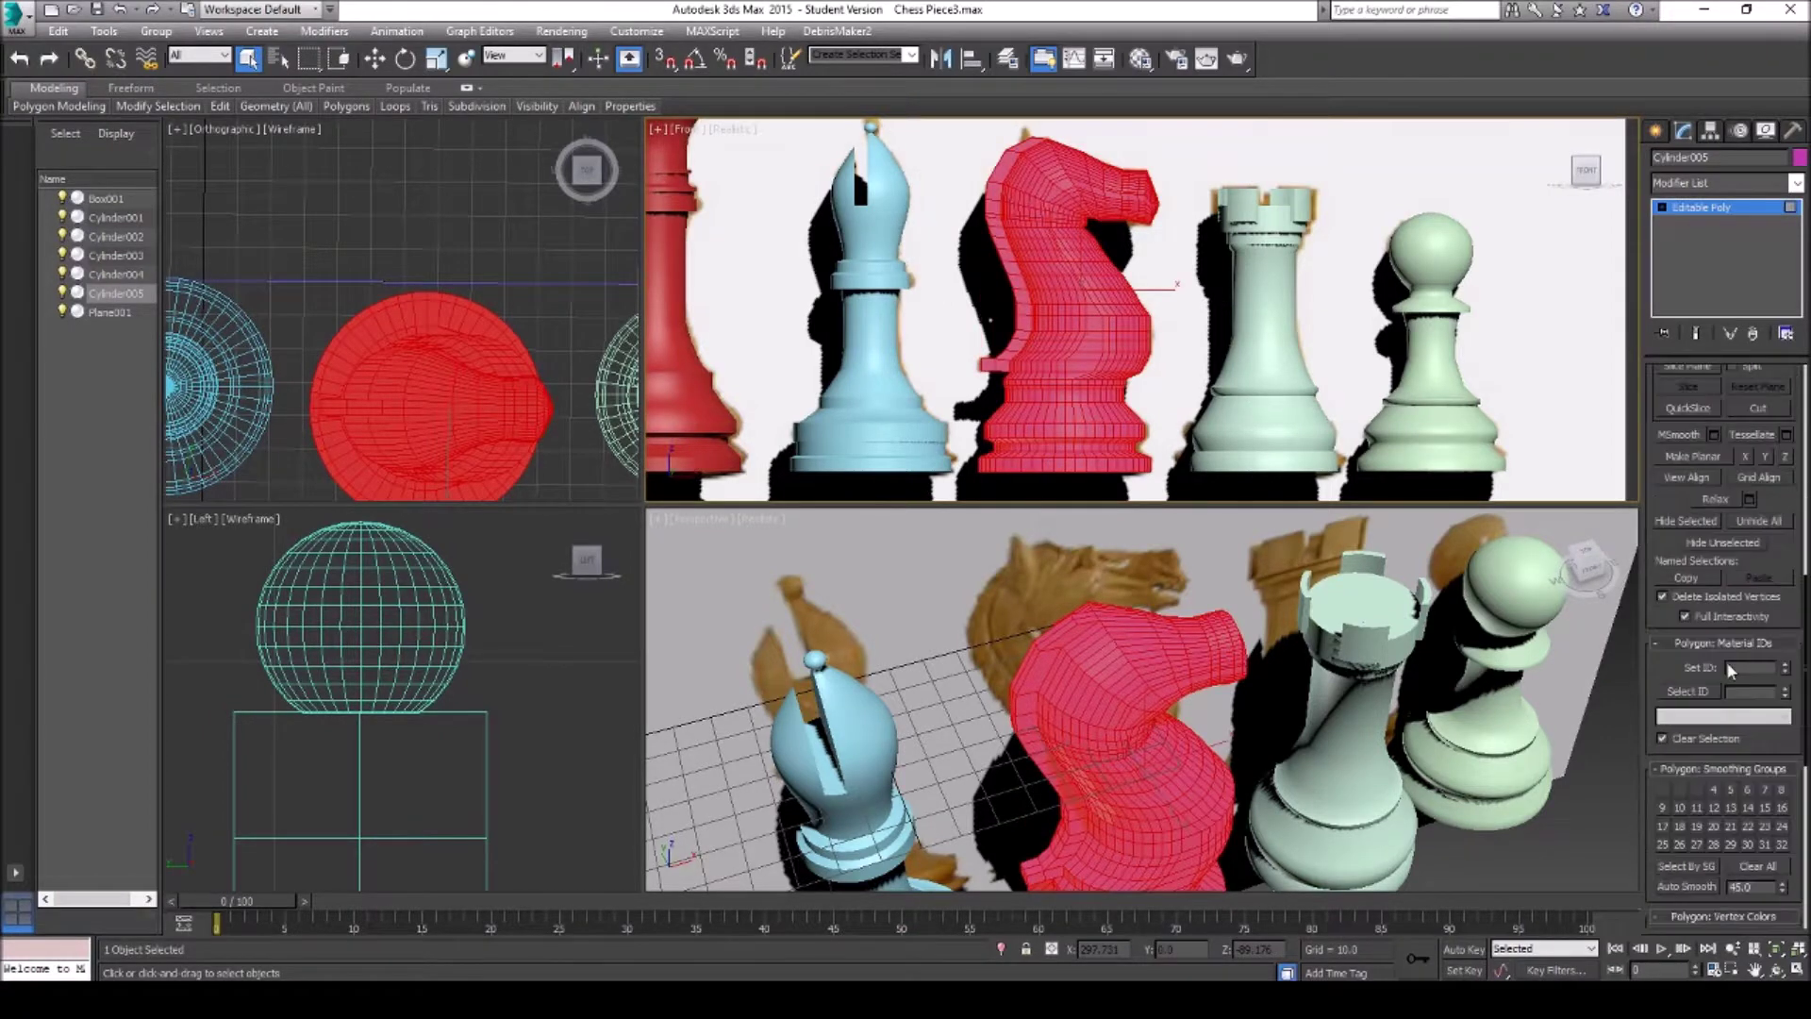
{"action": "left_click", "coordinate": [1603, 766]}
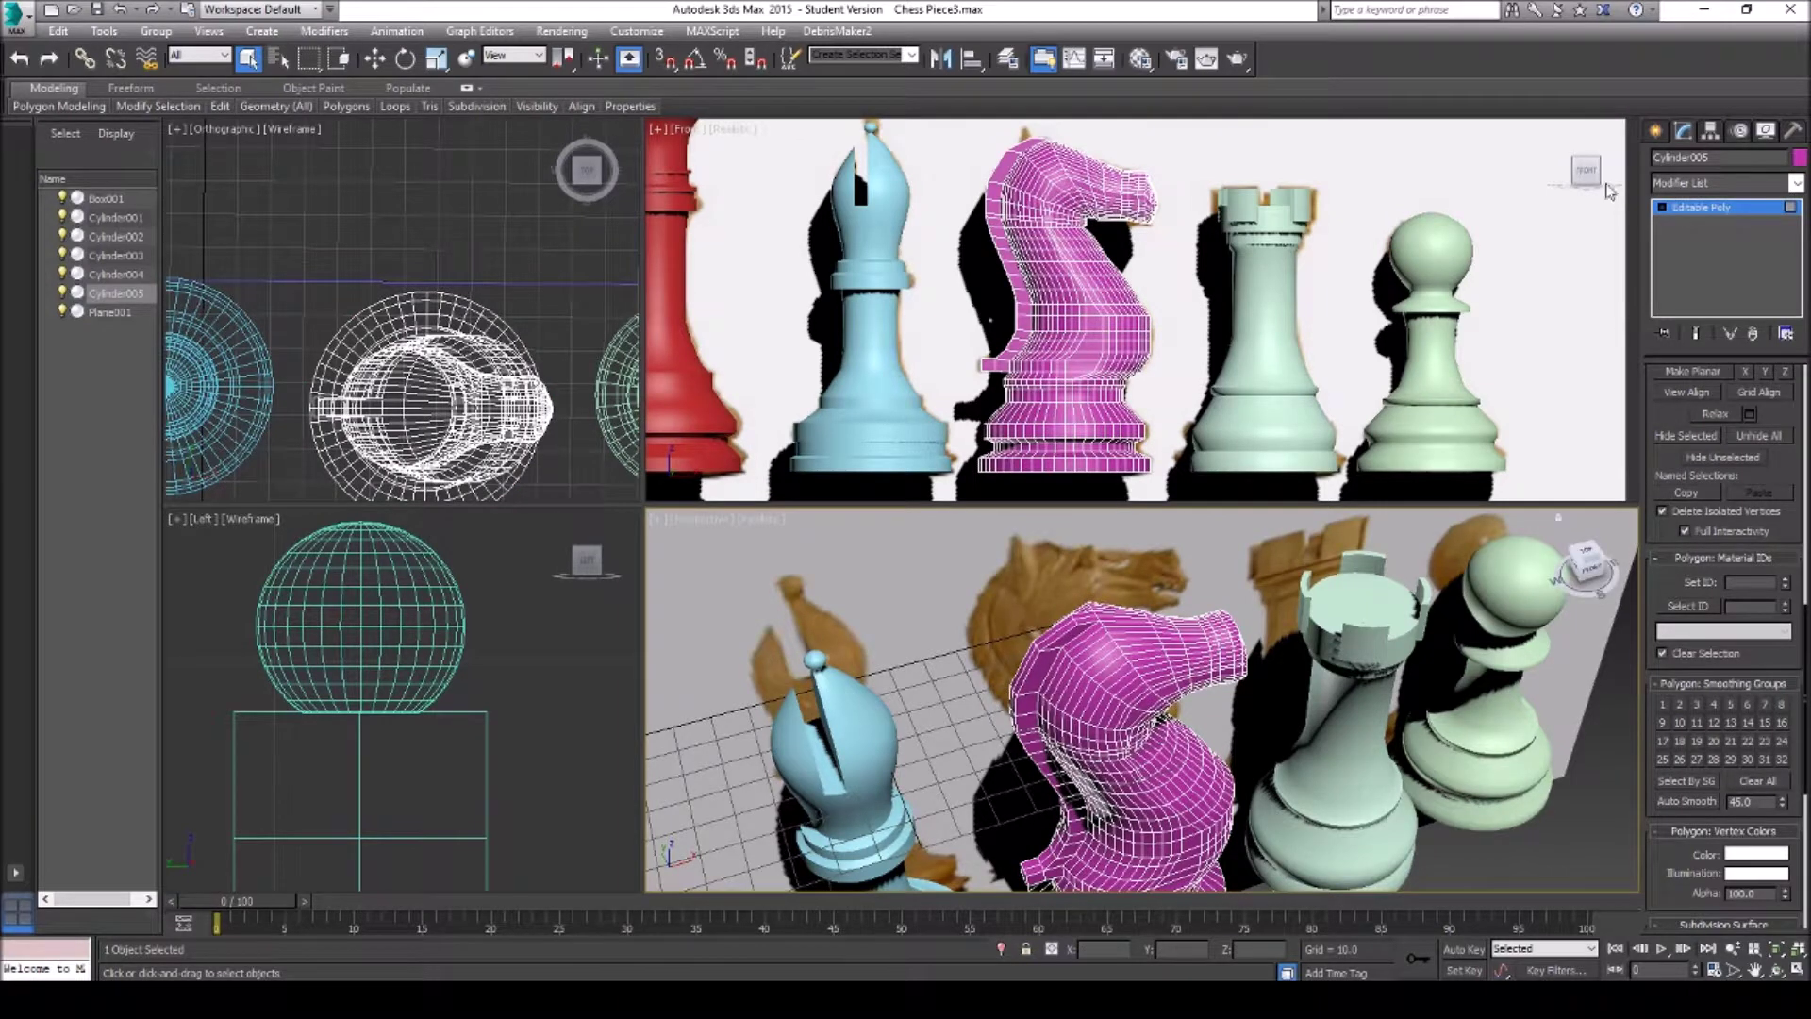
Leave polygon editing, deselect the knight and examine its smoothed head and mane from several angles
{"action": "left_click", "coordinate": [1657, 134]}
{"action": "left_click", "coordinate": [1603, 676]}
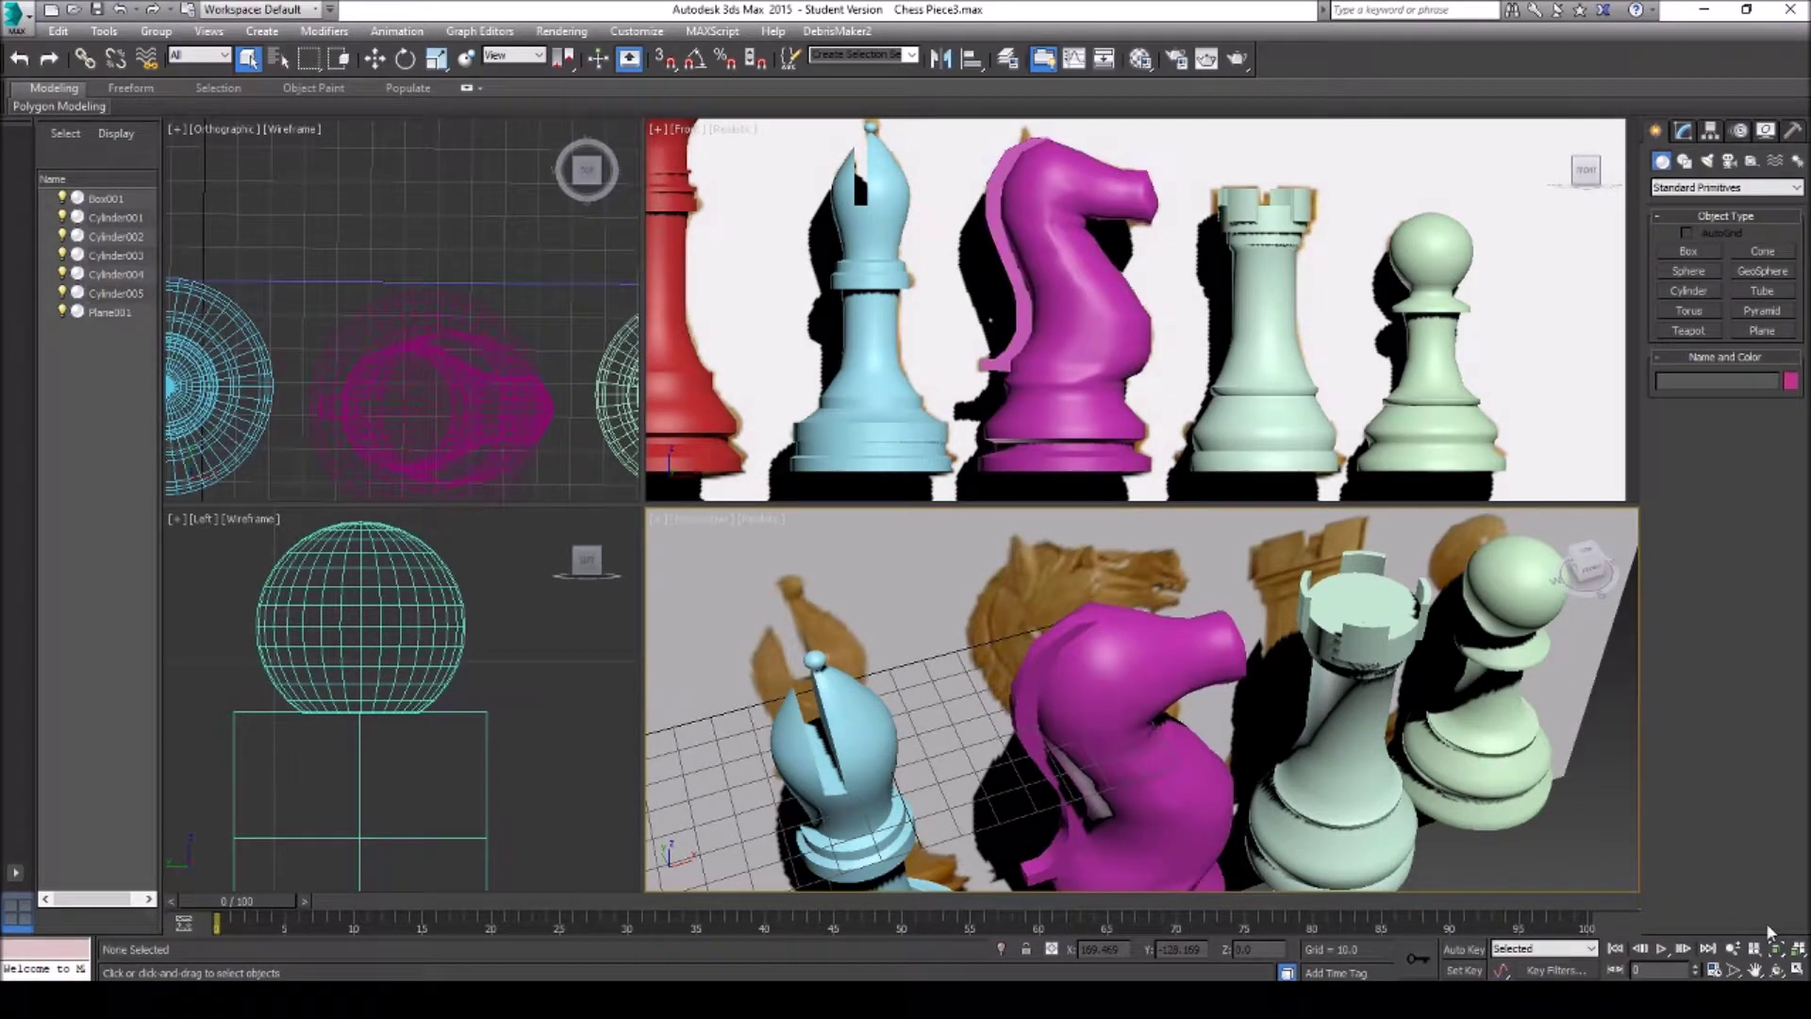
{"action": "left_click", "coordinate": [1778, 971]}
{"action": "left_click_drag", "start_coordinate": [1144, 741], "coordinate": [1110, 662]}
{"action": "left_click", "coordinate": [1755, 970]}
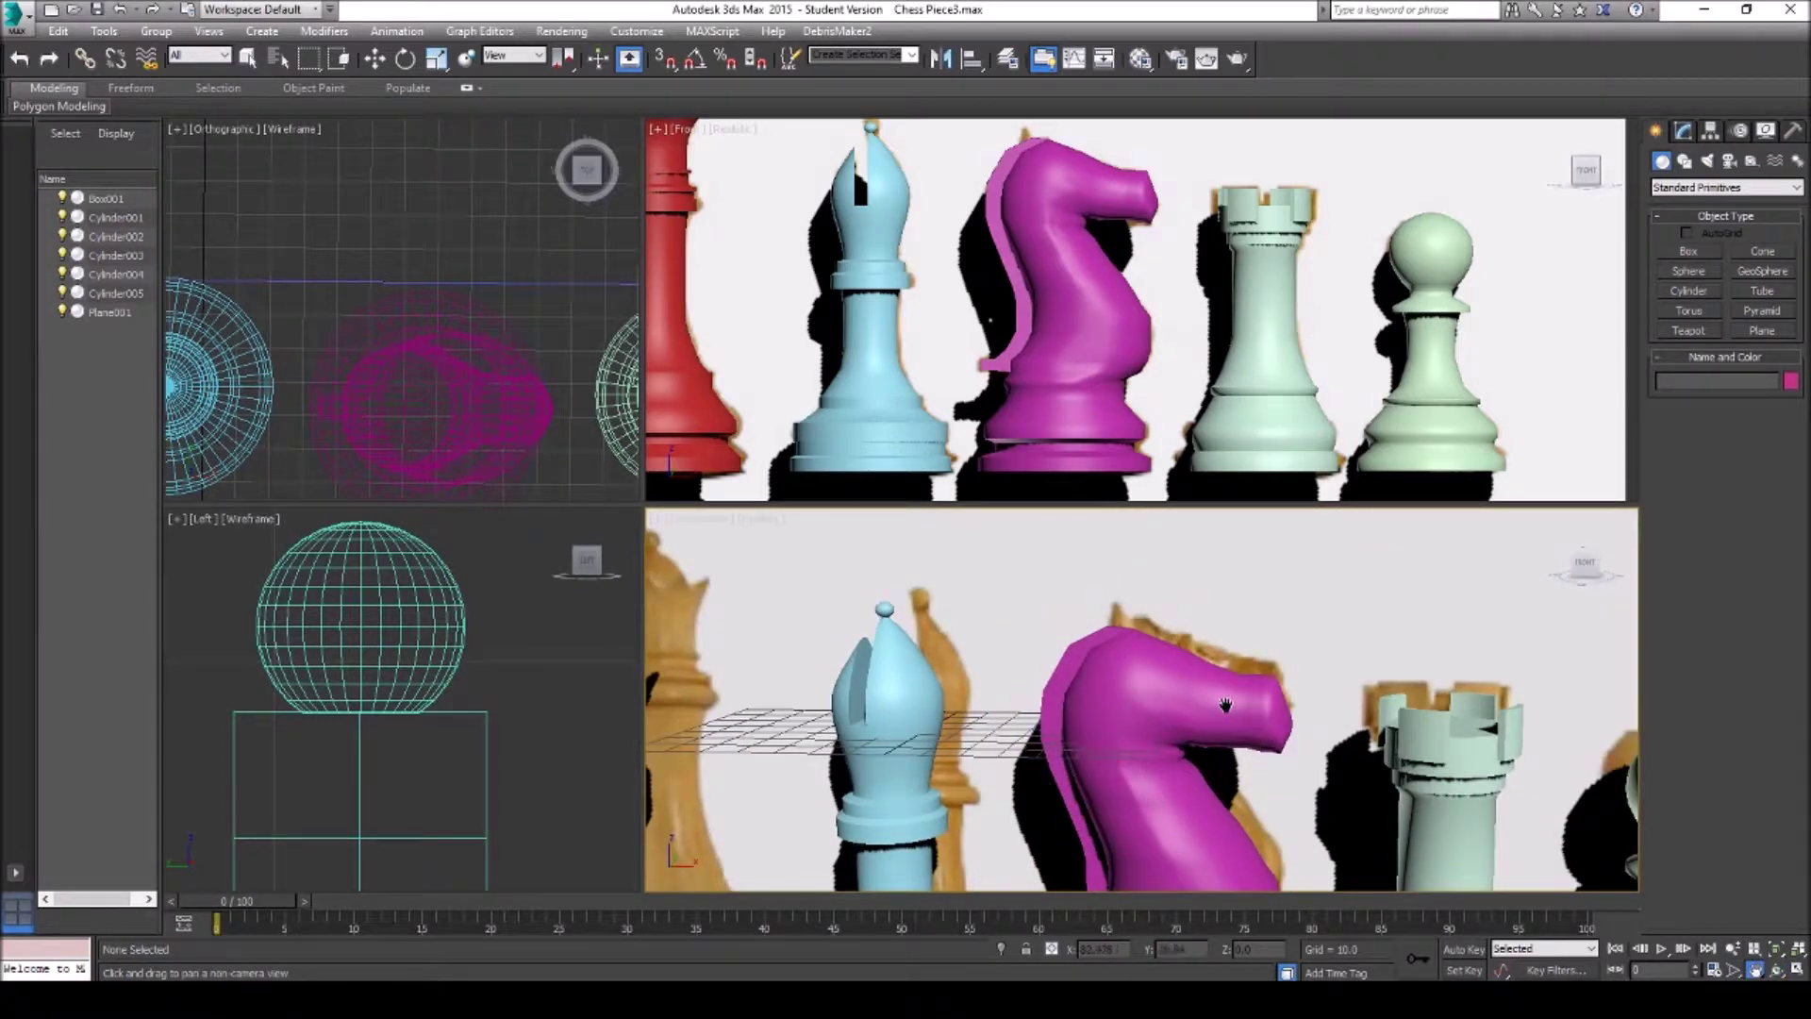
{"action": "left_click_drag", "start_coordinate": [1229, 689], "coordinate": [1170, 515]}
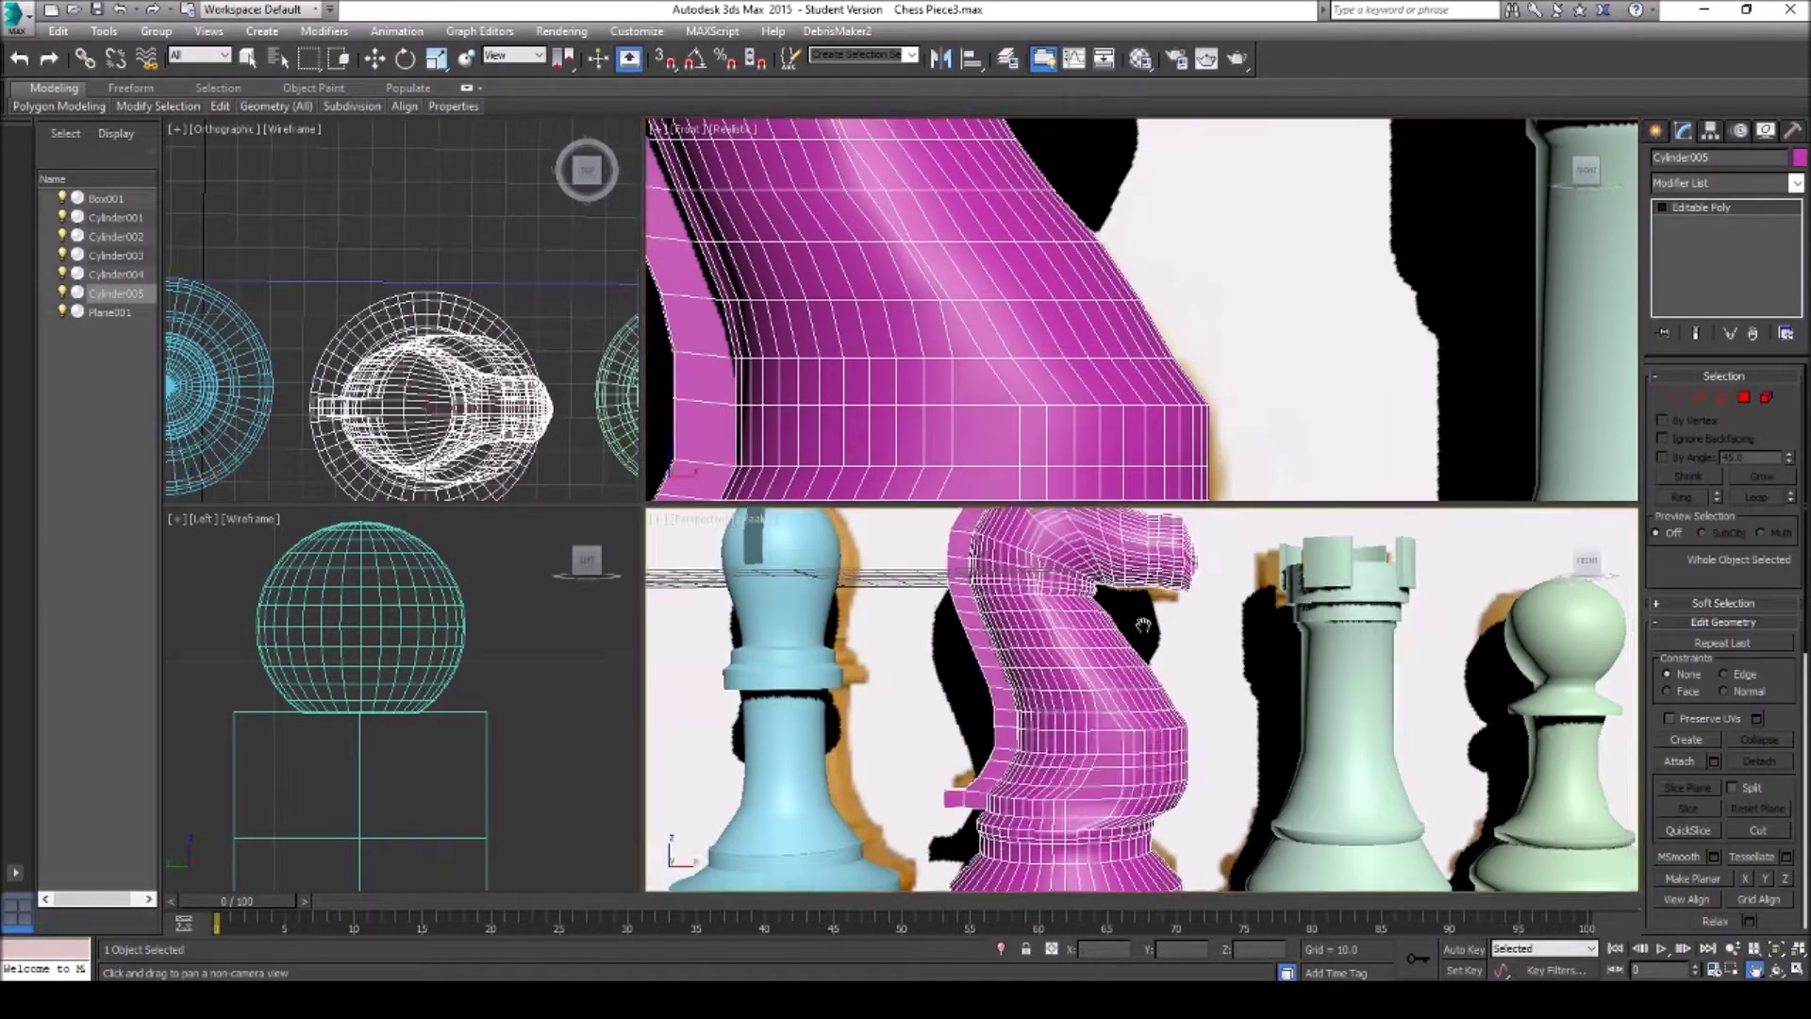
{"action": "left_click", "coordinate": [1777, 970]}
{"action": "left_click_drag", "start_coordinate": [1217, 700], "coordinate": [1153, 644]}
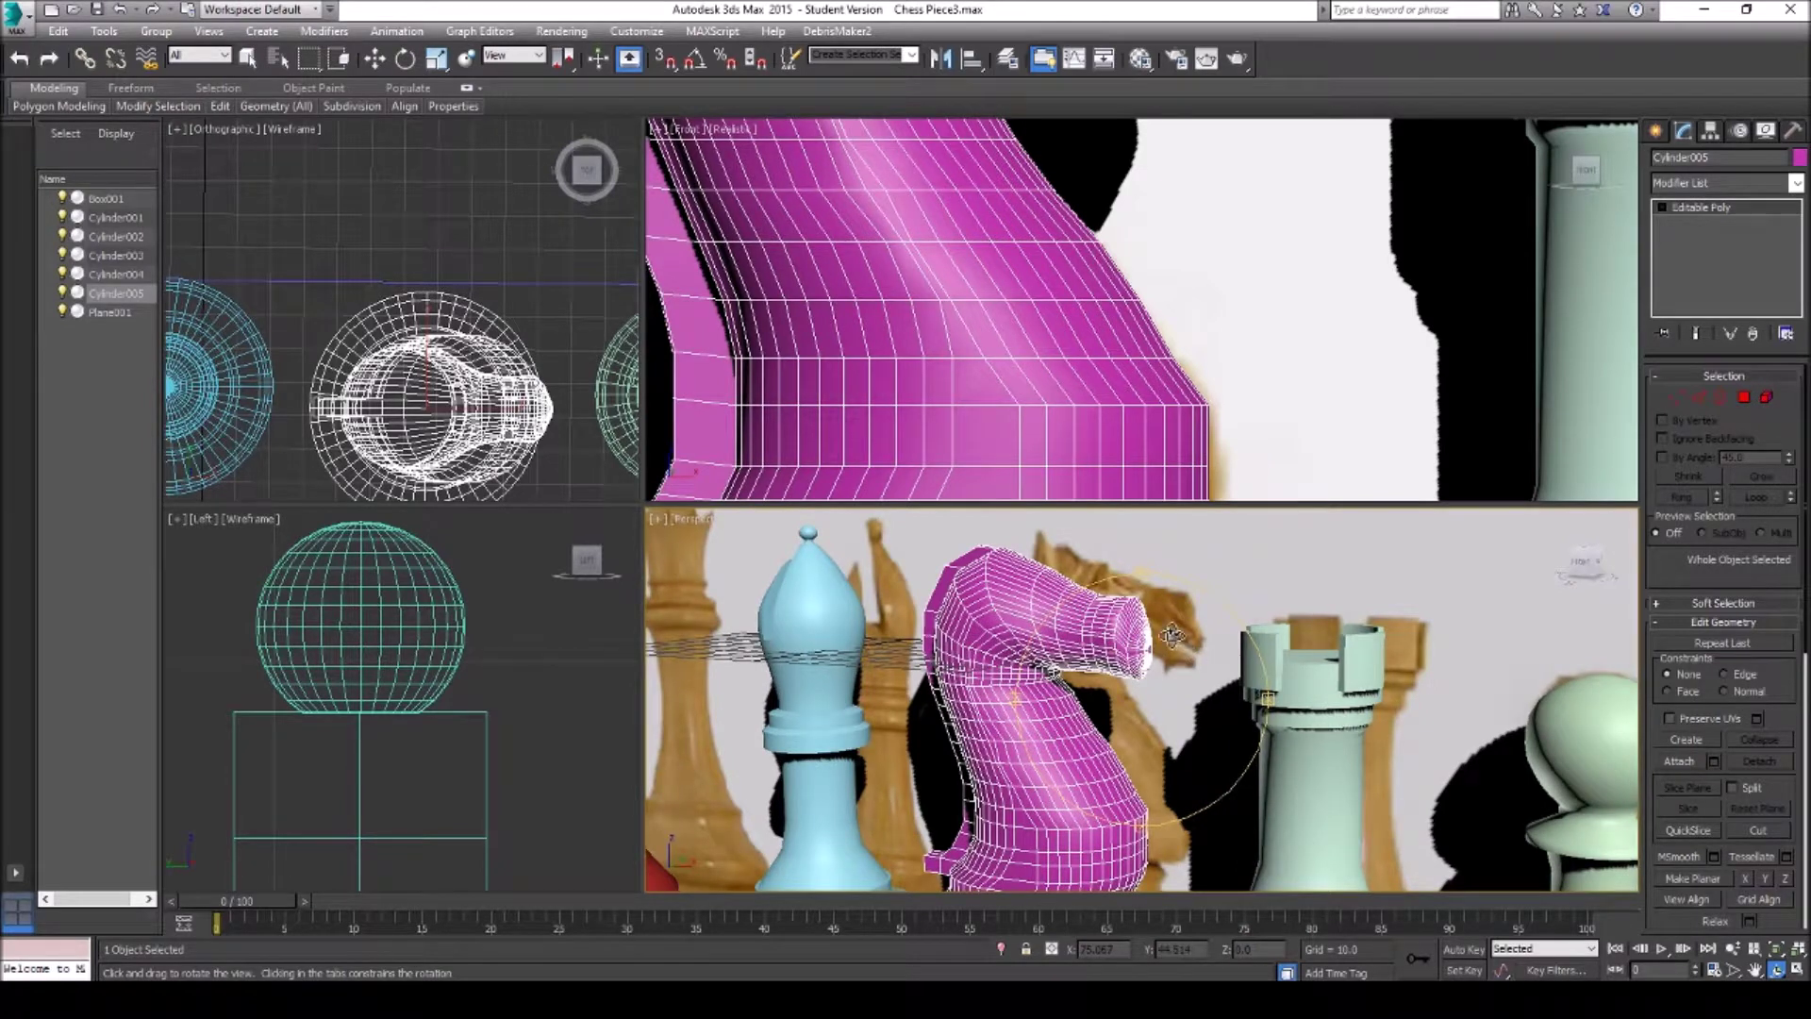
{"action": "left_click_drag", "start_coordinate": [1179, 641], "coordinate": [1102, 645]}
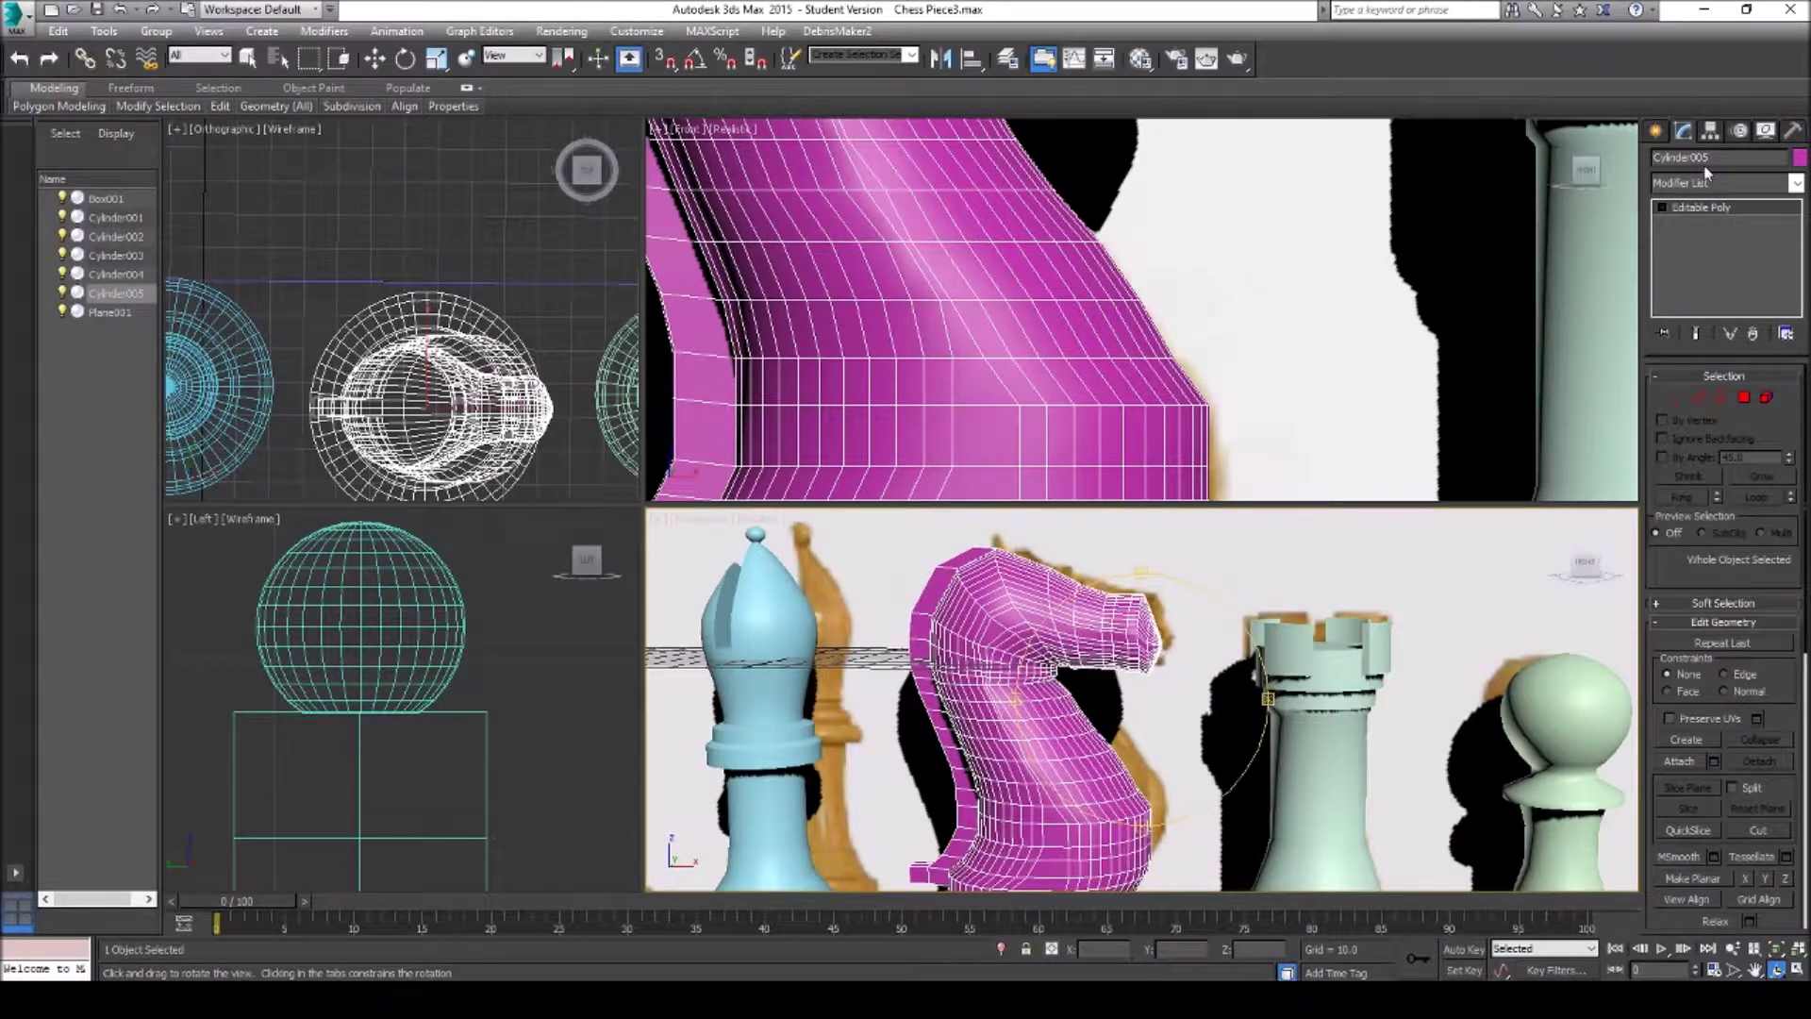
Create a small sphere at the lower tip of the knight's muzzle in the front view
{"action": "left_click", "coordinate": [1654, 131]}
{"action": "left_click", "coordinate": [1712, 273]}
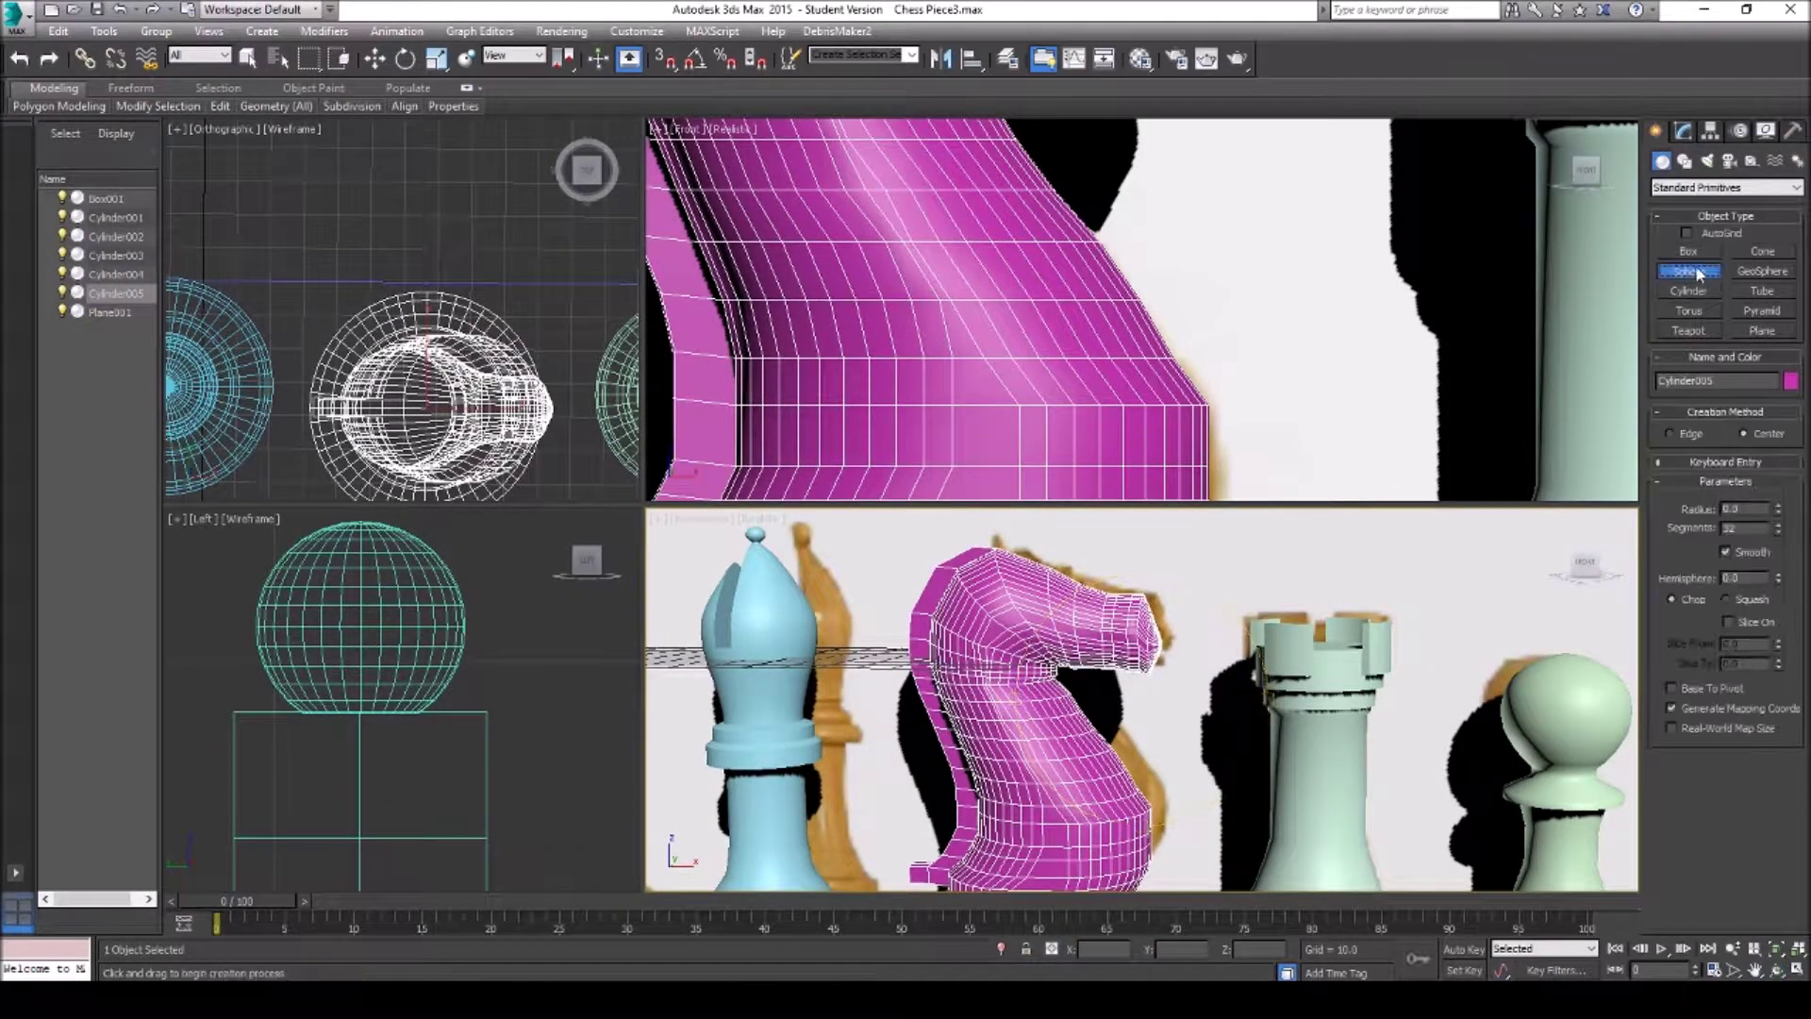
{"action": "left_click", "coordinate": [1754, 969]}
{"action": "left_click_drag", "start_coordinate": [887, 376], "coordinate": [942, 274]}
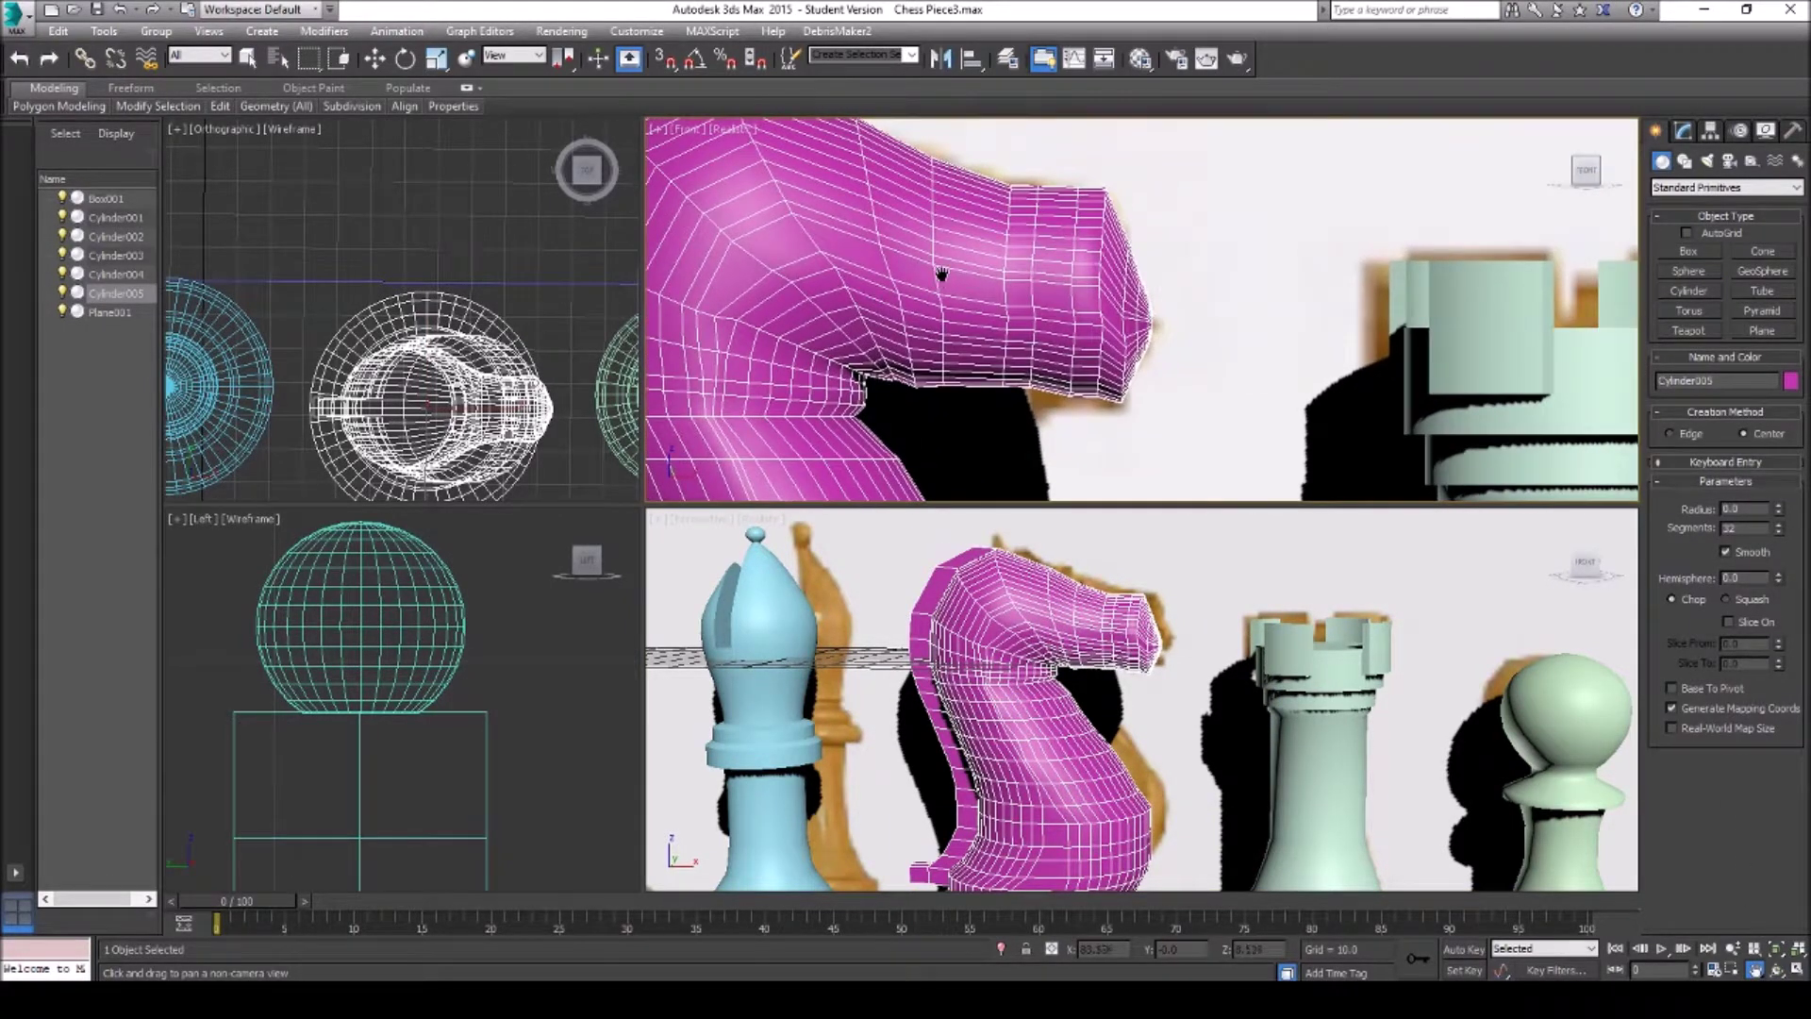
{"action": "right_click", "coordinate": [1138, 370]}
{"action": "left_click_drag", "start_coordinate": [1125, 362], "coordinate": [1153, 377]}
{"action": "right_click", "coordinate": [1153, 378]}
{"action": "right_click", "coordinate": [1156, 375]}
Stretch the sphere across the muzzle's width to about 1096% in the top view
{"action": "left_click", "coordinate": [1183, 427]}
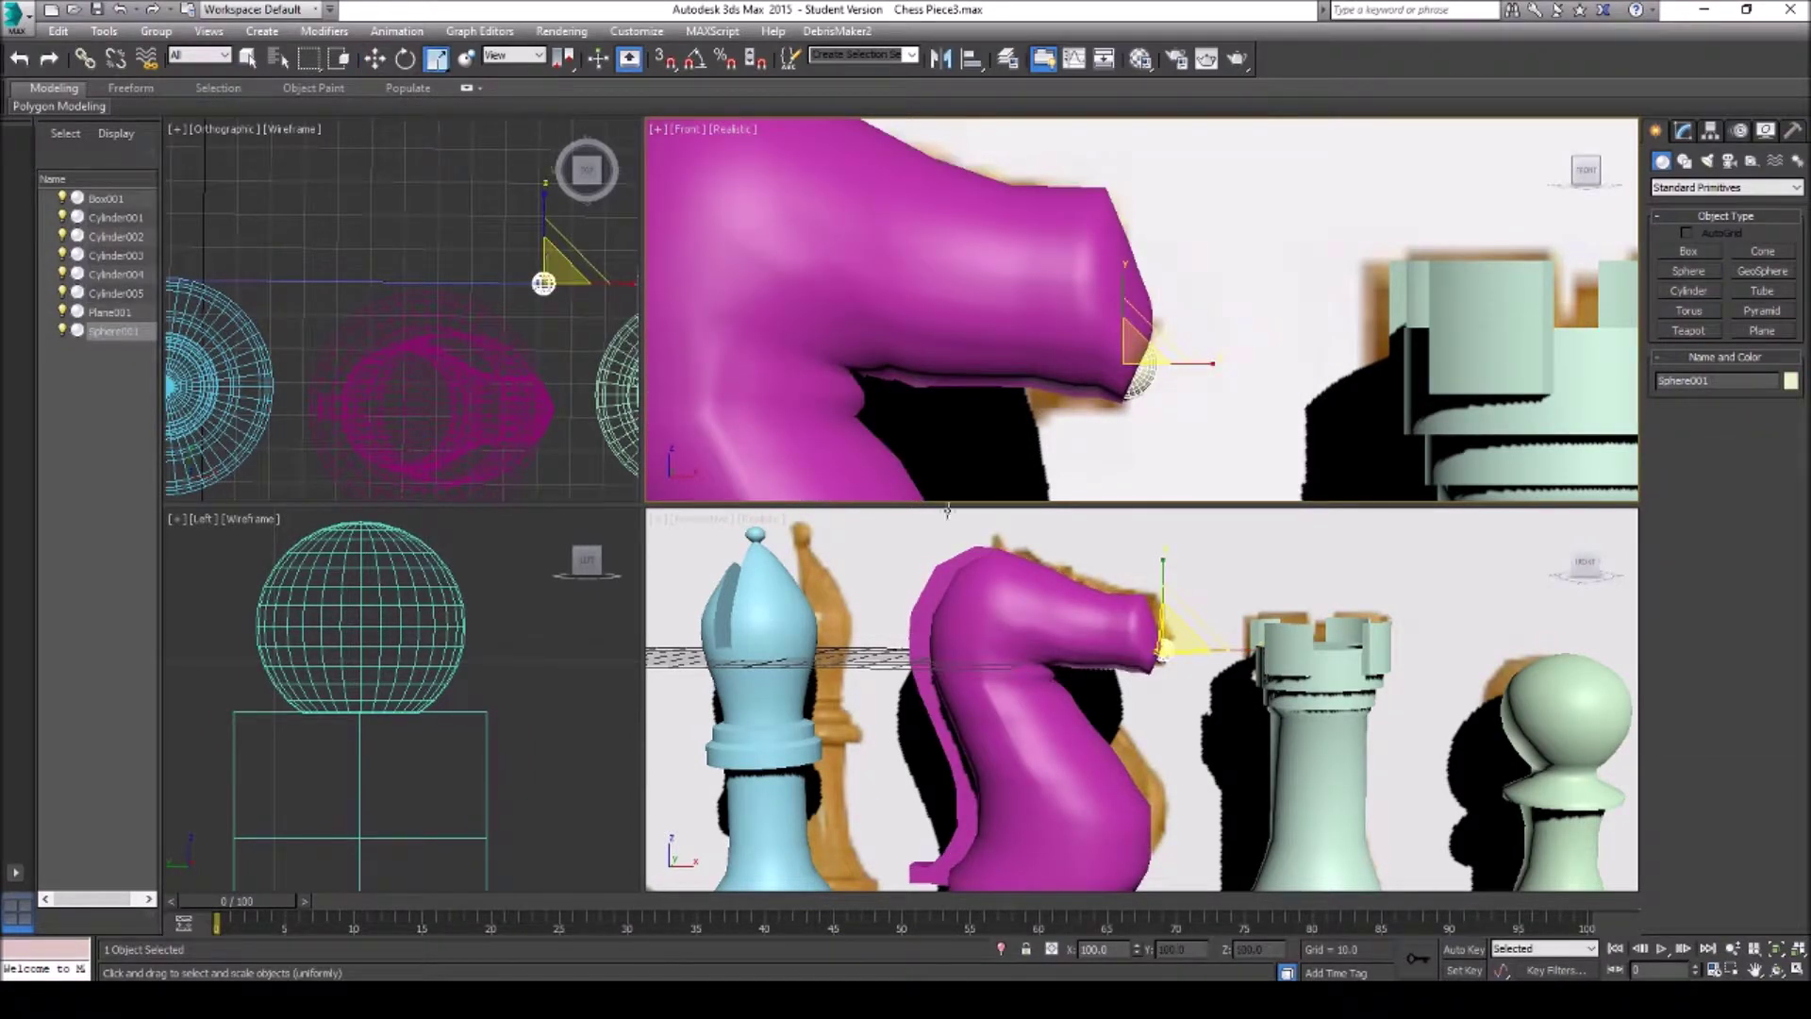
{"action": "left_click_drag", "start_coordinate": [545, 213], "coordinate": [530, 973]}
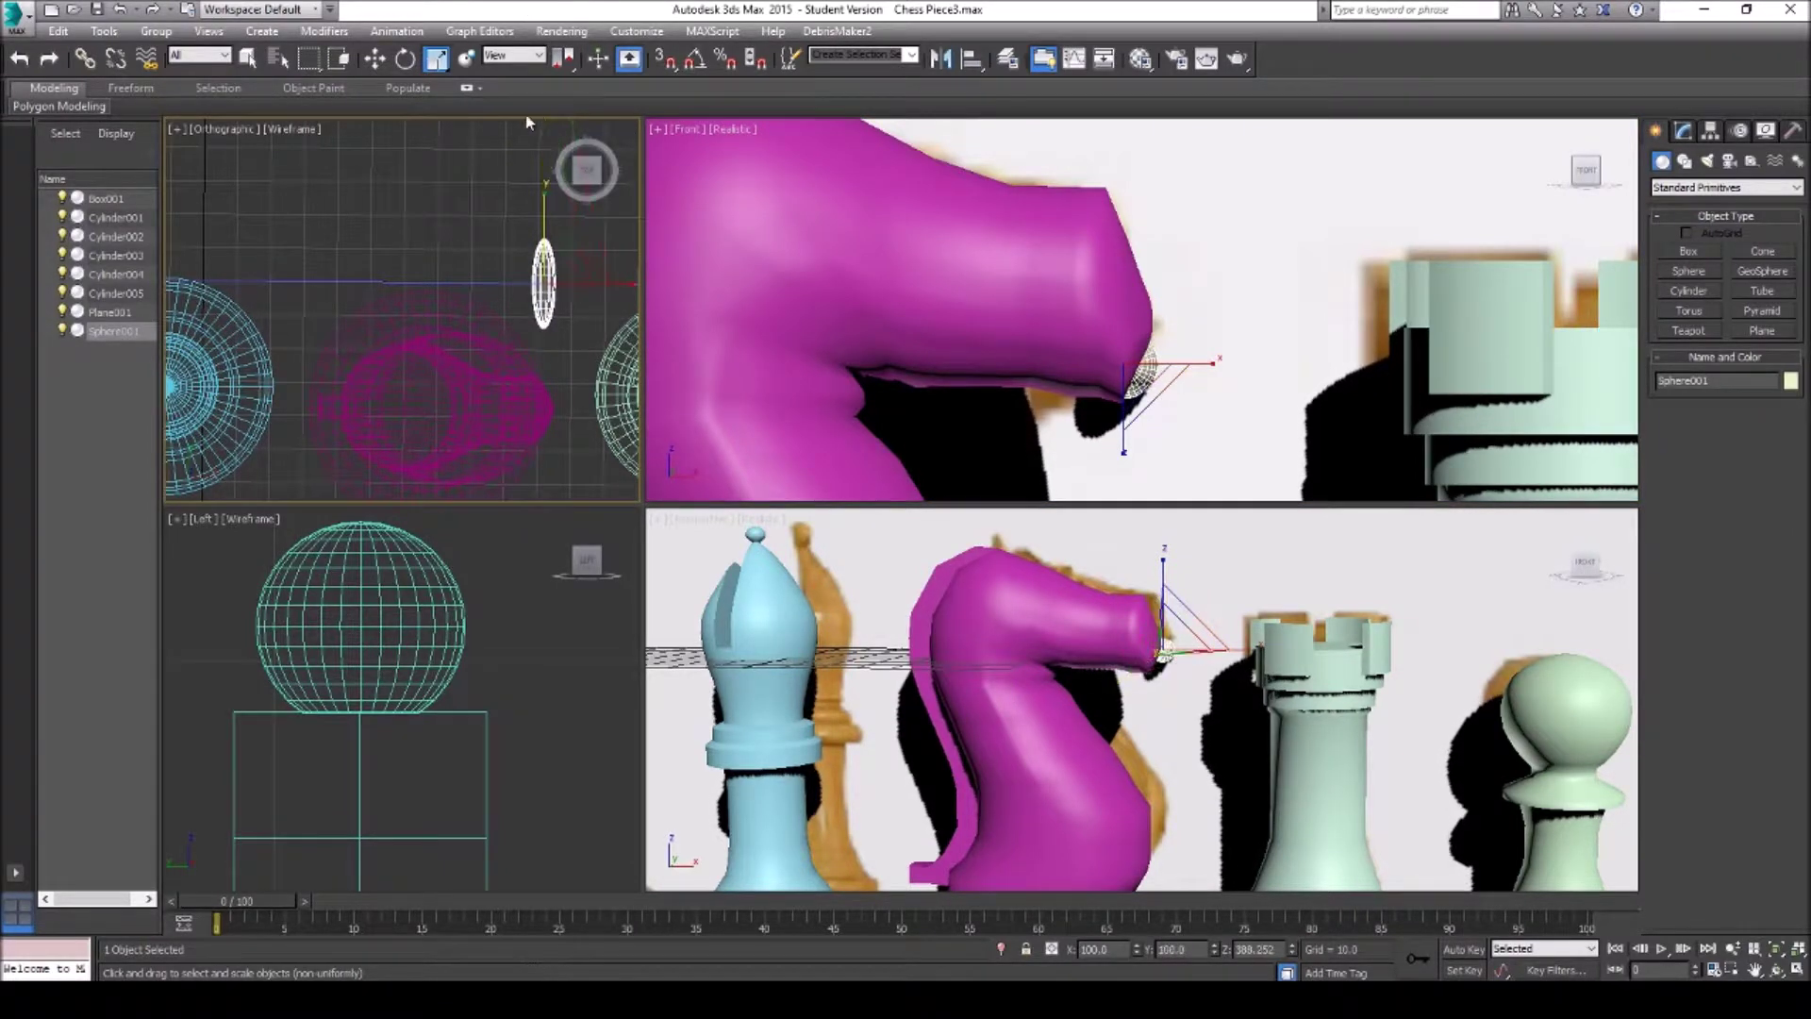
{"action": "left_click_drag", "start_coordinate": [545, 208], "coordinate": [540, 134]}
Move the stretched sphere sideways so that it passes through the knight's muzzle
{"action": "right_click", "coordinate": [546, 241]}
{"action": "left_click", "coordinate": [566, 259]}
{"action": "left_click_drag", "start_coordinate": [544, 222], "coordinate": [544, 288]}
{"action": "right_click", "coordinate": [544, 323]}
{"action": "left_click", "coordinate": [568, 359]}
{"action": "right_click", "coordinate": [544, 320]}
{"action": "left_click", "coordinate": [566, 345]}
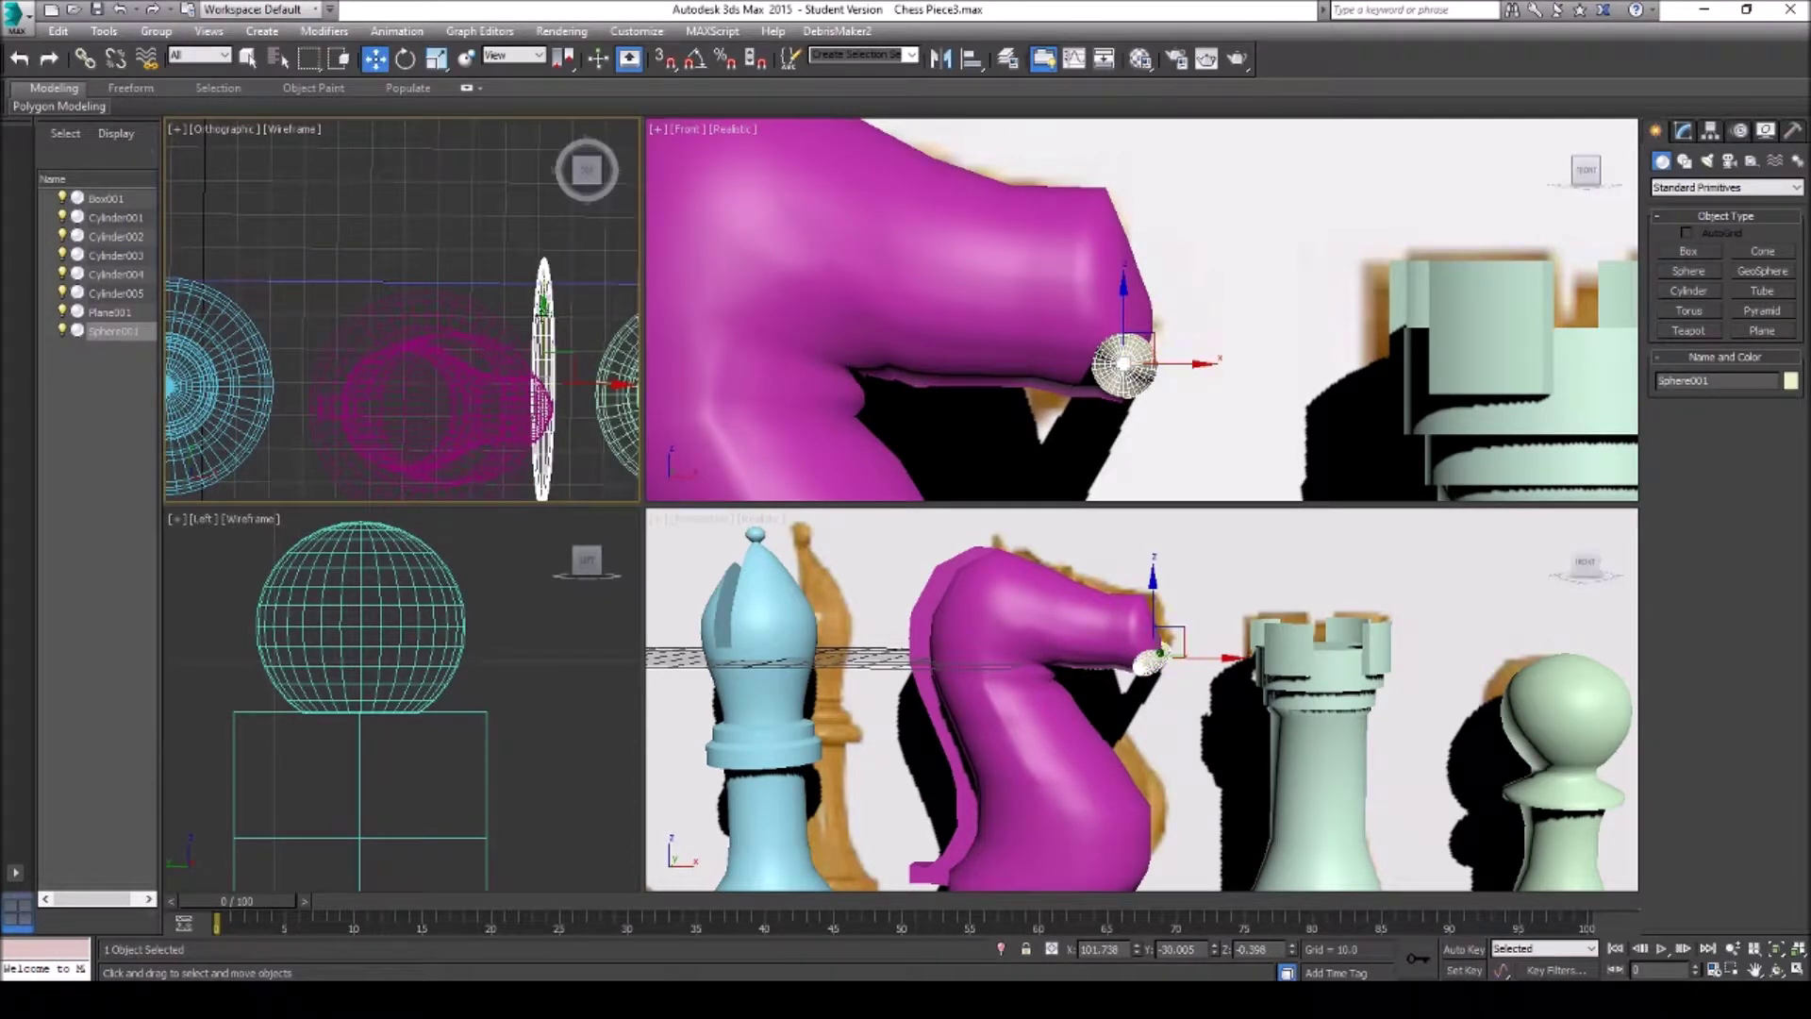
{"action": "left_click_drag", "start_coordinate": [544, 304], "coordinate": [545, 287]}
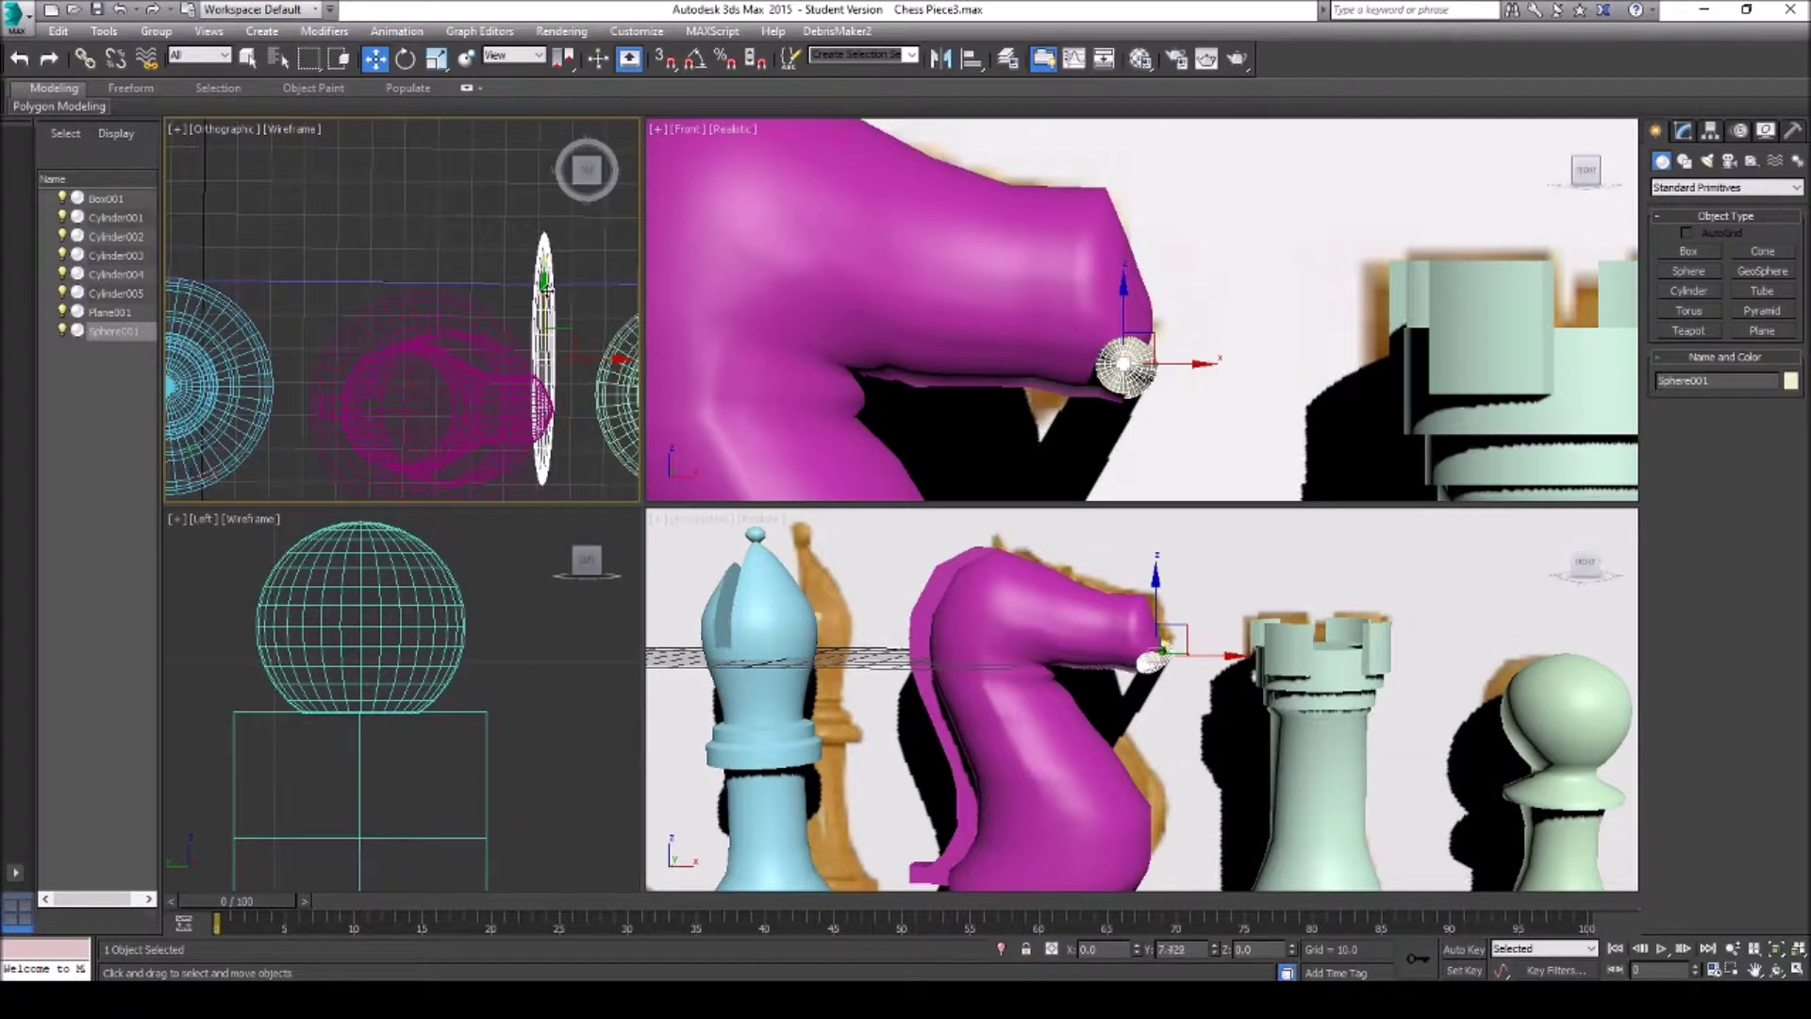
Flatten the sphere vertically to about 45% and stretch it along the muzzle's length to about 244%
{"action": "left_click", "coordinate": [1121, 362]}
{"action": "right_click", "coordinate": [1152, 370]}
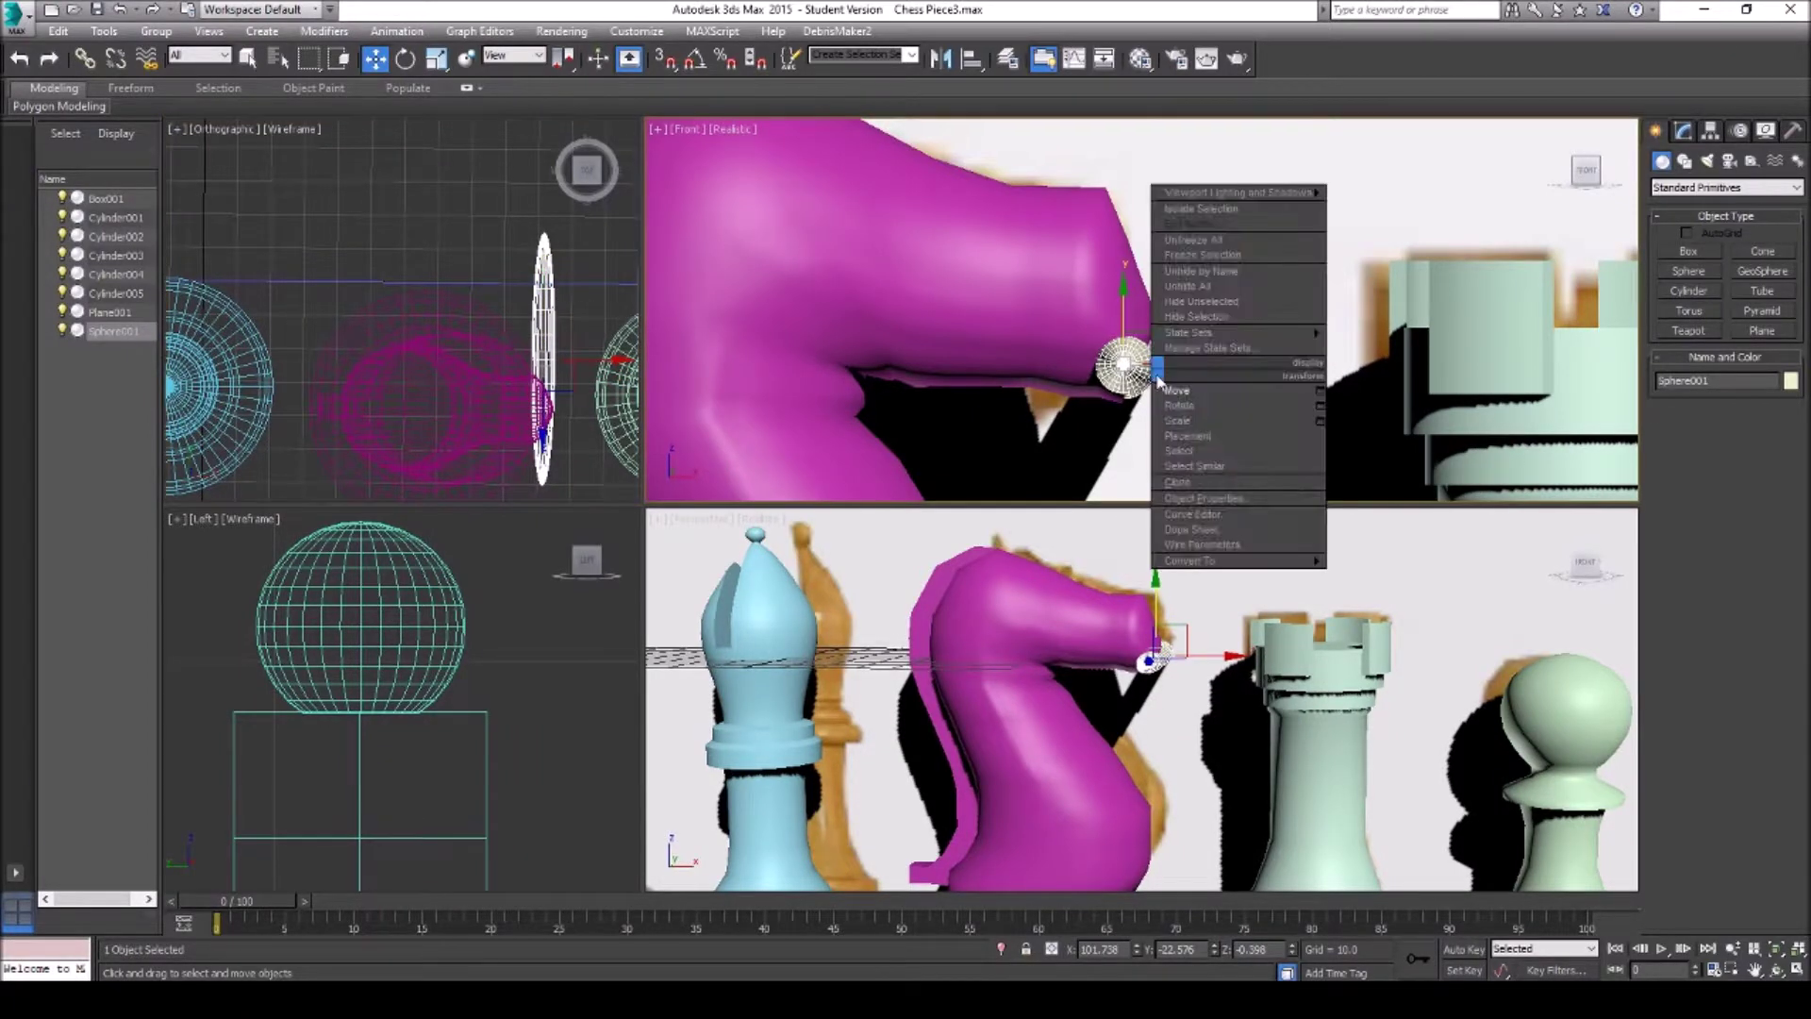
{"action": "left_click", "coordinate": [1203, 429]}
{"action": "left_click_drag", "start_coordinate": [1125, 351], "coordinate": [1283, 374]}
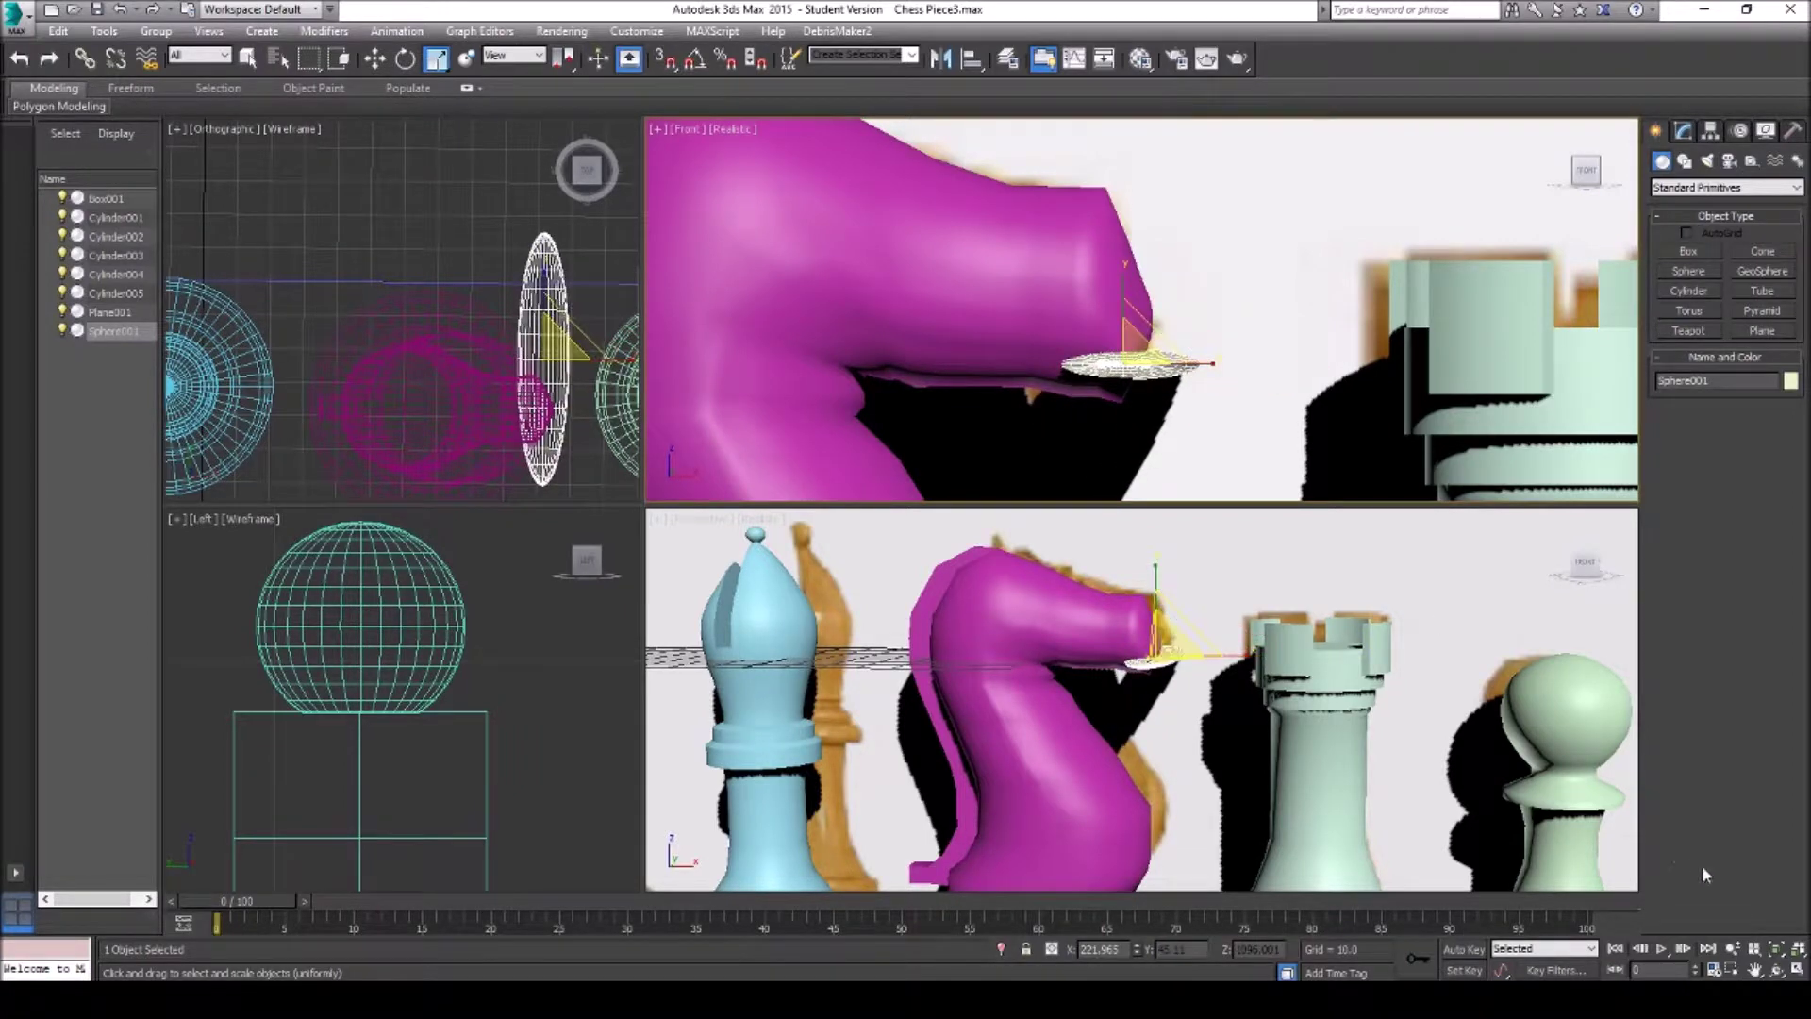
{"action": "left_click", "coordinate": [1781, 971]}
{"action": "left_click_drag", "start_coordinate": [1146, 708], "coordinate": [1205, 663]}
{"action": "scroll", "coordinate": [1189, 642], "scroll_direction": "up", "scroll_amount": 3}
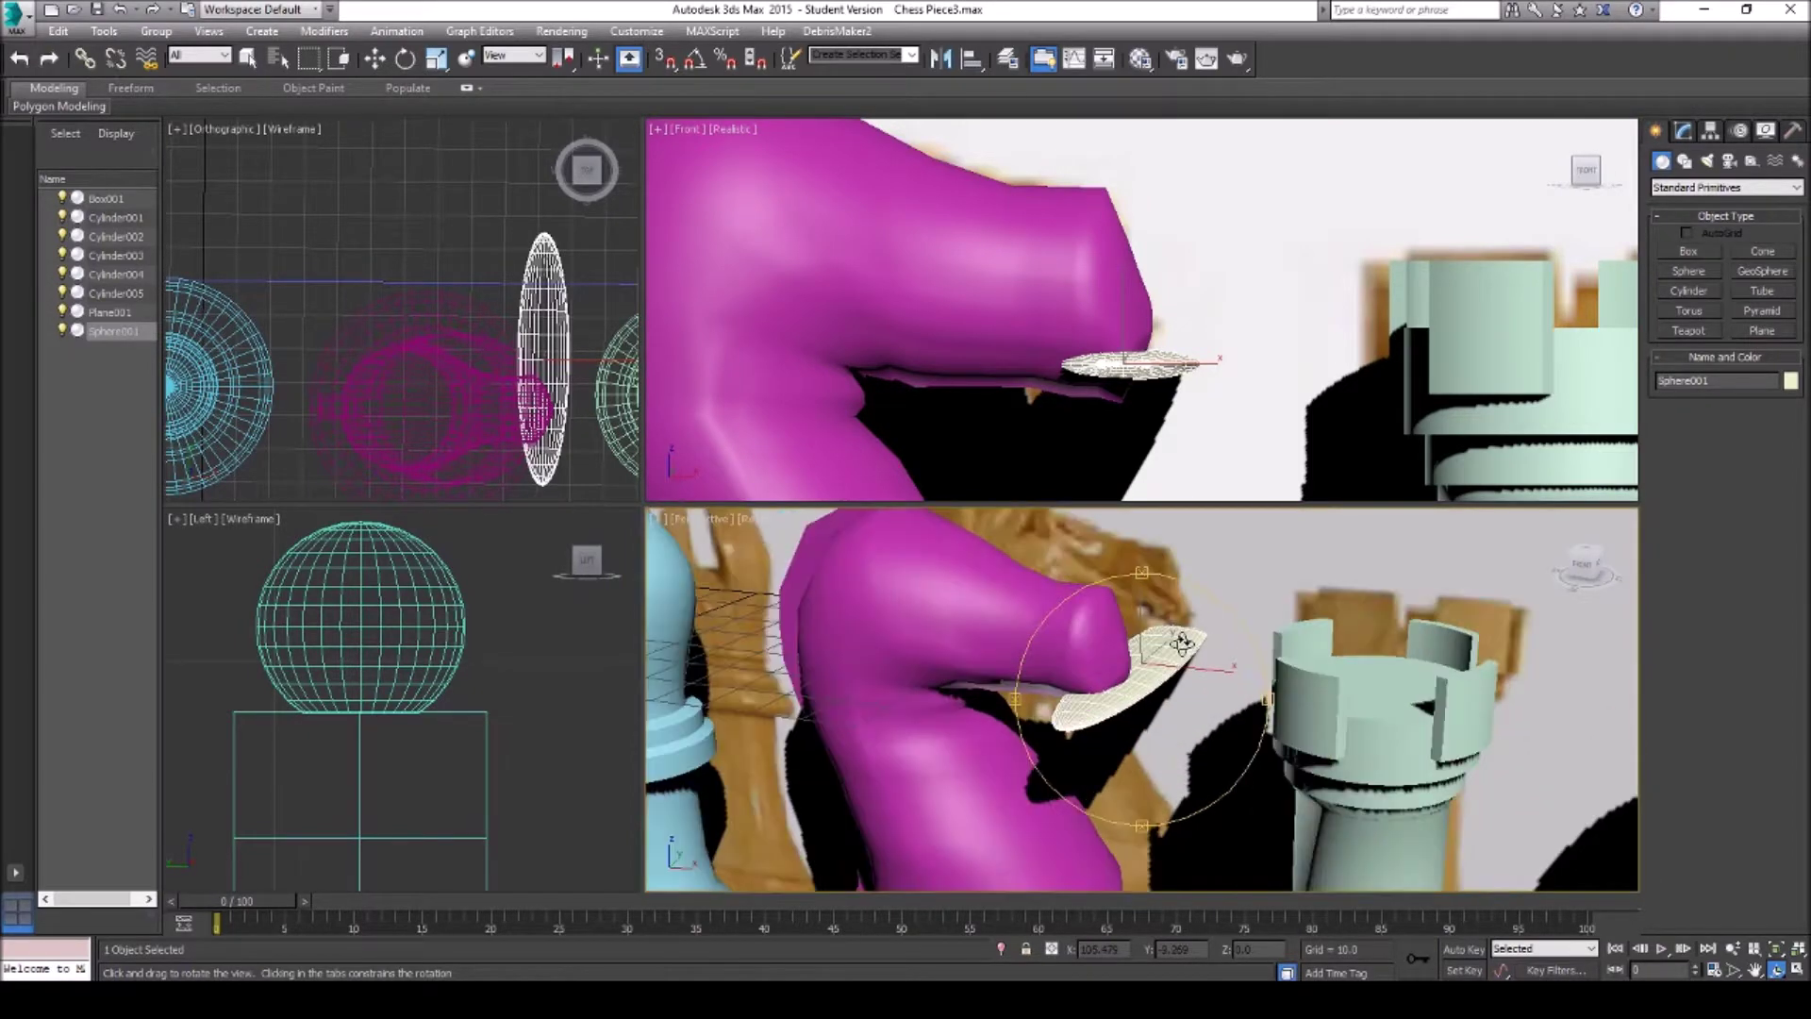
{"action": "right_click", "coordinate": [1153, 653]}
{"action": "left_click_drag", "start_coordinate": [1164, 668], "coordinate": [1182, 671]}
Move the flattened sphere back along the muzzle, partly under its tip
{"action": "right_click", "coordinate": [1181, 671]}
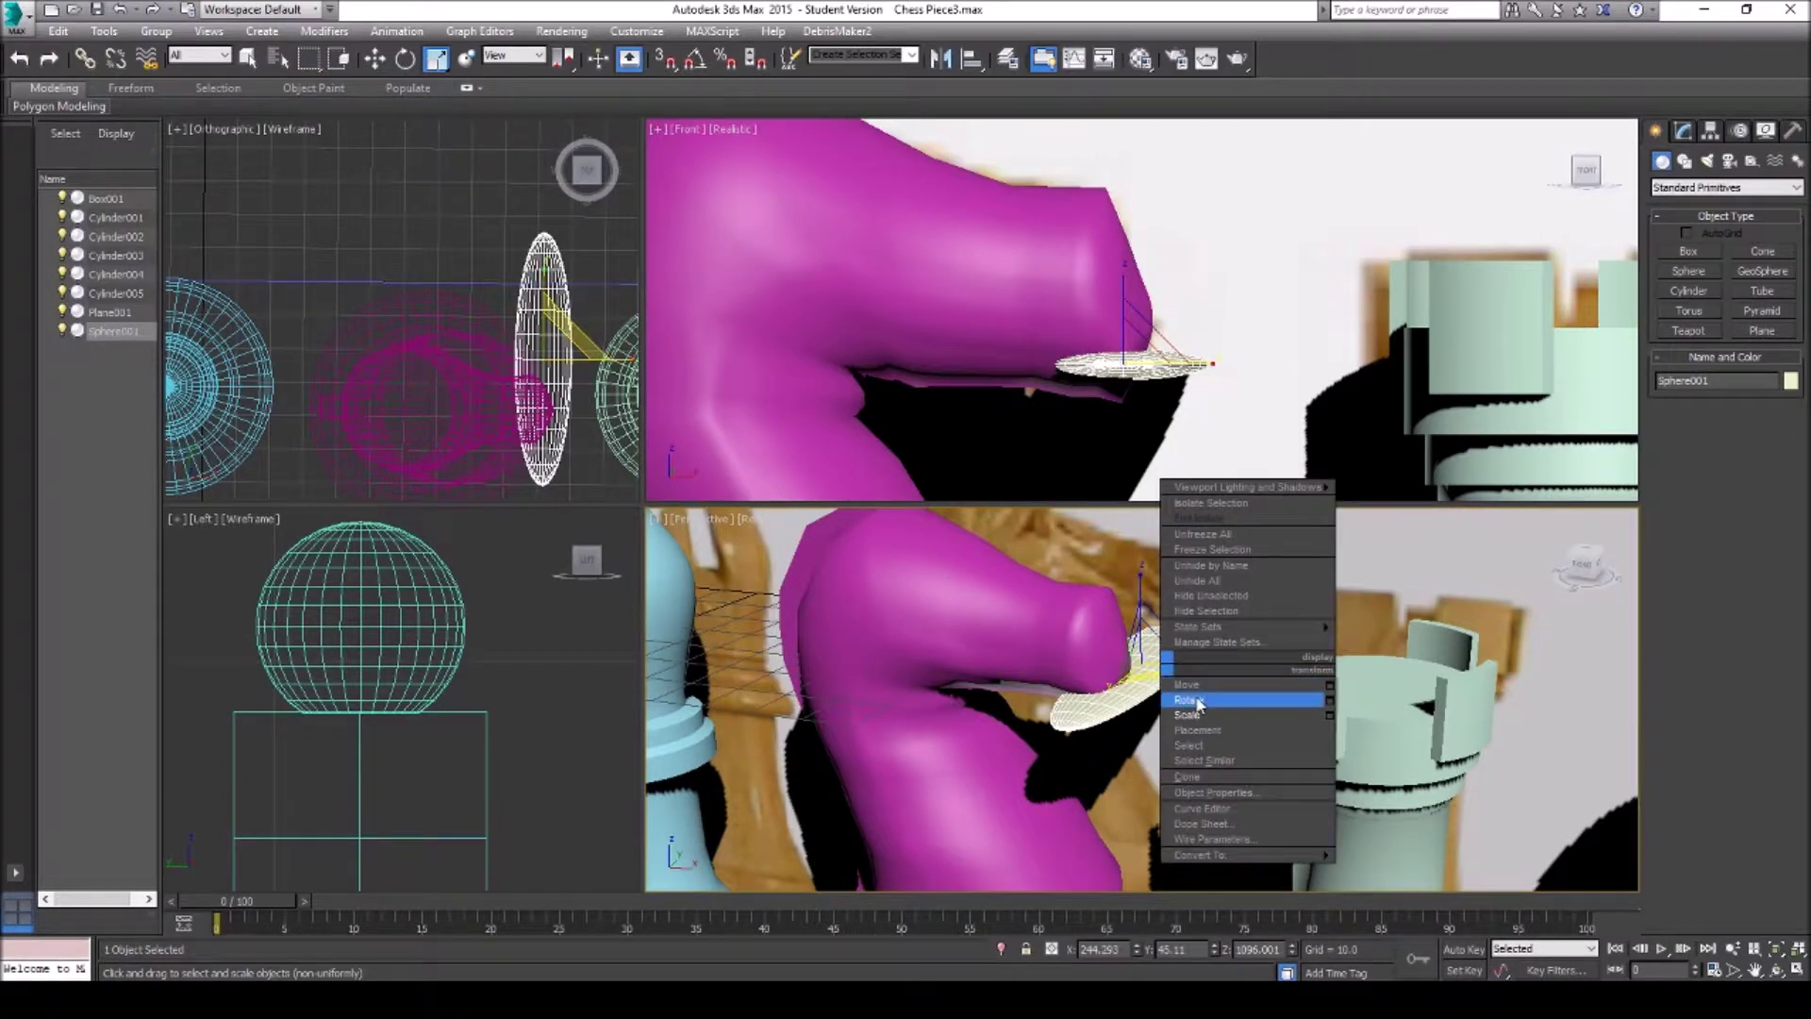
{"action": "left_click", "coordinate": [1198, 686]}
{"action": "left_click_drag", "start_coordinate": [1198, 672], "coordinate": [1186, 675]}
Tilt the flattened sphere about 23 degrees with its front end down and raise it slightly into the muzzle
{"action": "right_click", "coordinate": [1186, 653]}
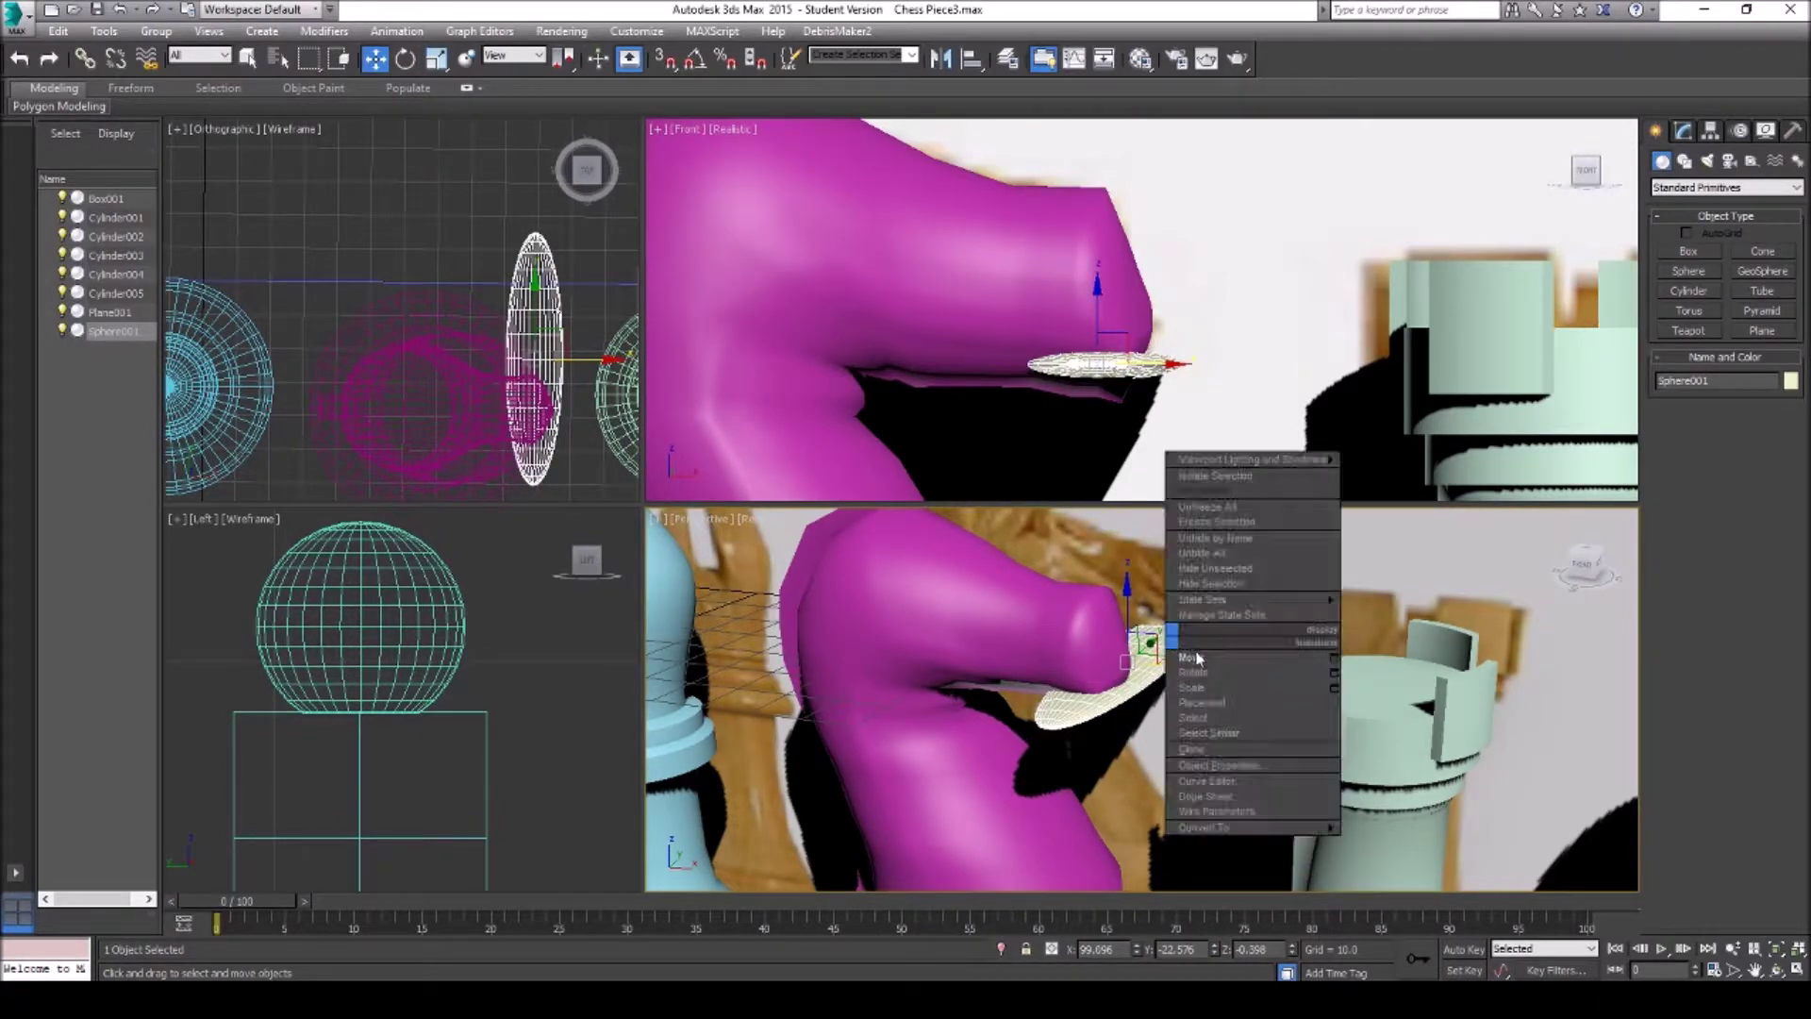
{"action": "left_click", "coordinate": [1203, 688]}
{"action": "left_click_drag", "start_coordinate": [1175, 618], "coordinate": [1202, 651]}
{"action": "right_click", "coordinate": [1149, 648]}
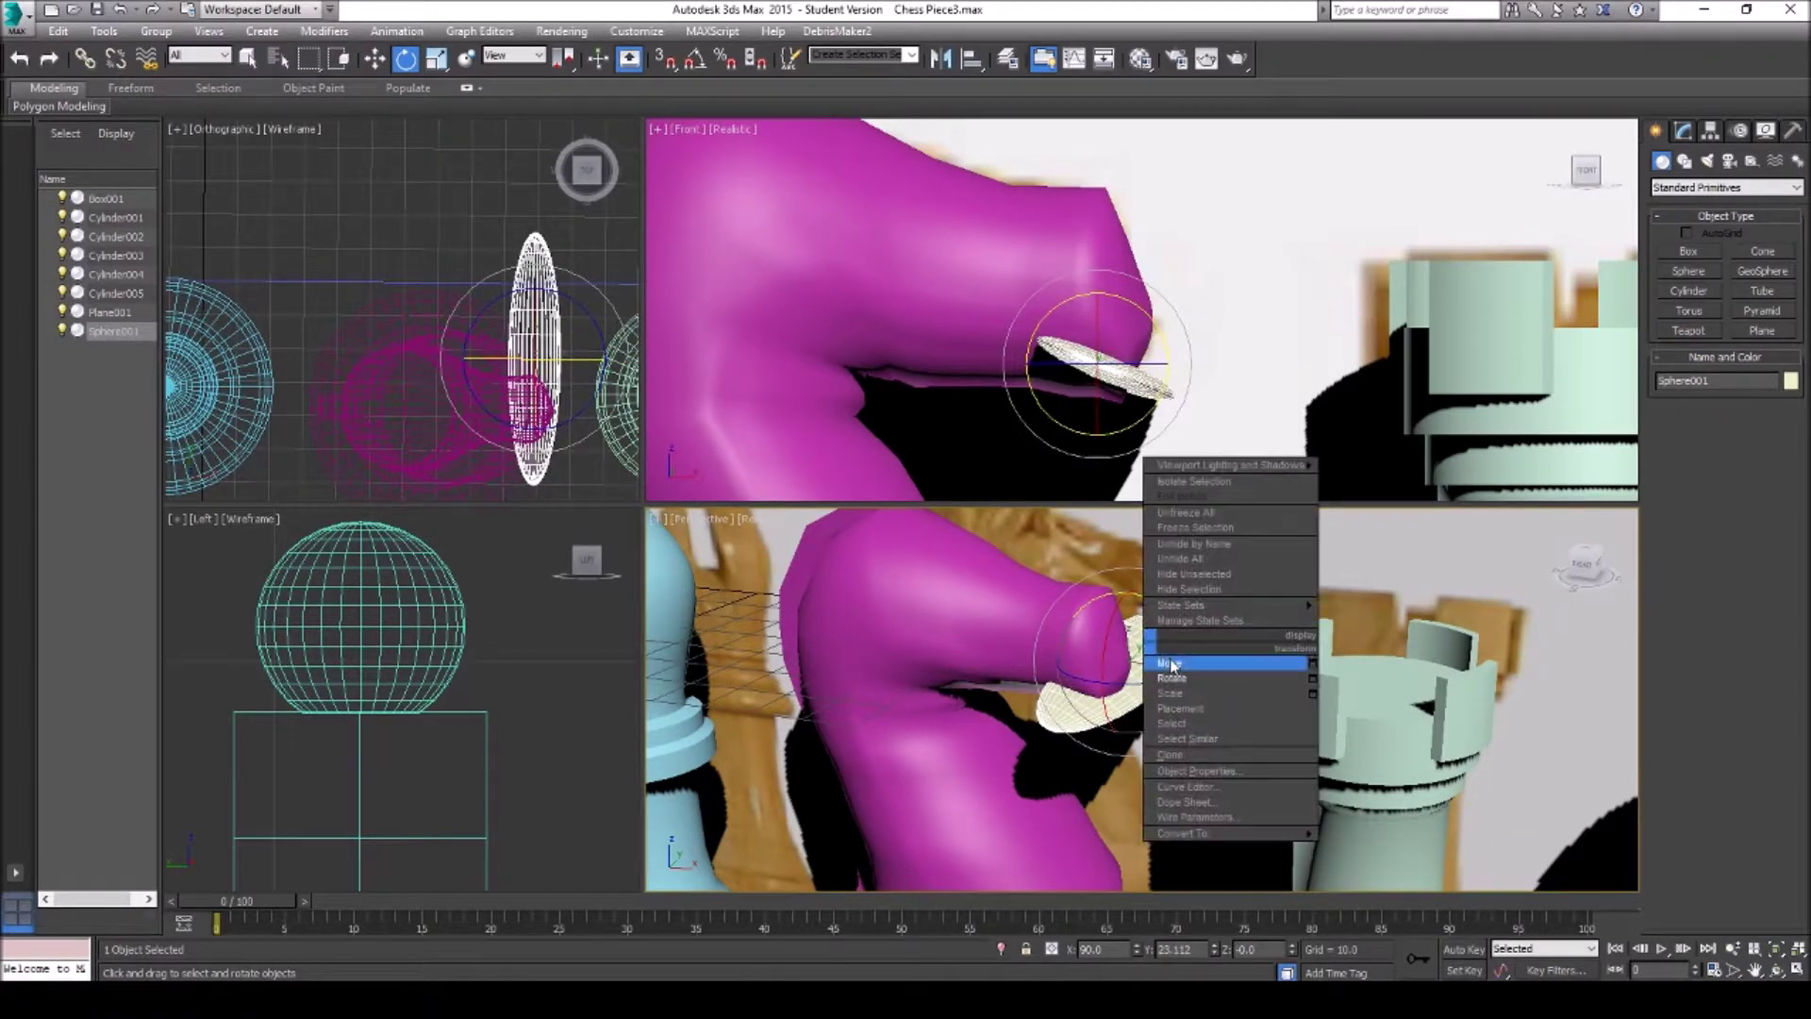
{"action": "left_click", "coordinate": [1194, 667]}
{"action": "left_click_drag", "start_coordinate": [1129, 597], "coordinate": [1129, 595]}
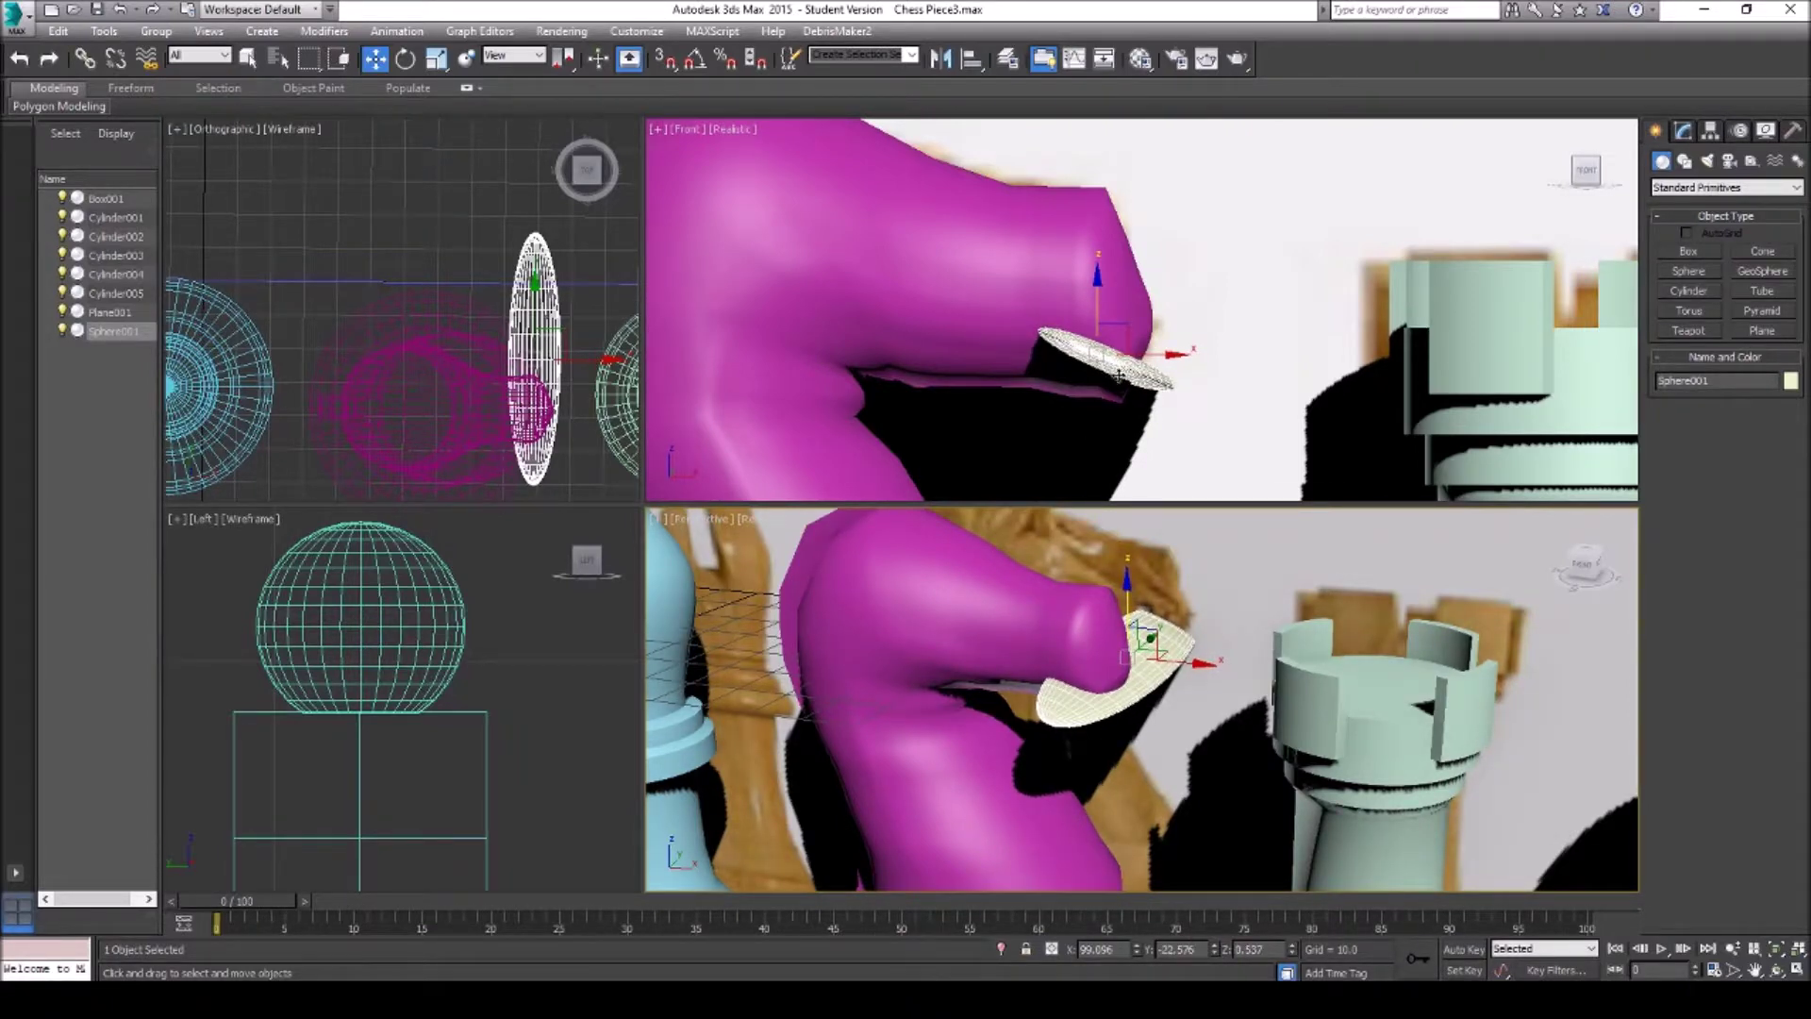
Convert the flattened sphere to an editable poly and select the vertices at its rear end
{"action": "right_click", "coordinate": [1167, 657]}
{"action": "mouse_move", "coordinate": [1245, 848]}
{"action": "left_click", "coordinate": [1397, 867]}
{"action": "left_click", "coordinate": [1675, 398]}
{"action": "scroll", "coordinate": [1019, 339], "scroll_direction": "up", "scroll_amount": 3}
{"action": "left_click_drag", "start_coordinate": [999, 280], "coordinate": [1117, 380]}
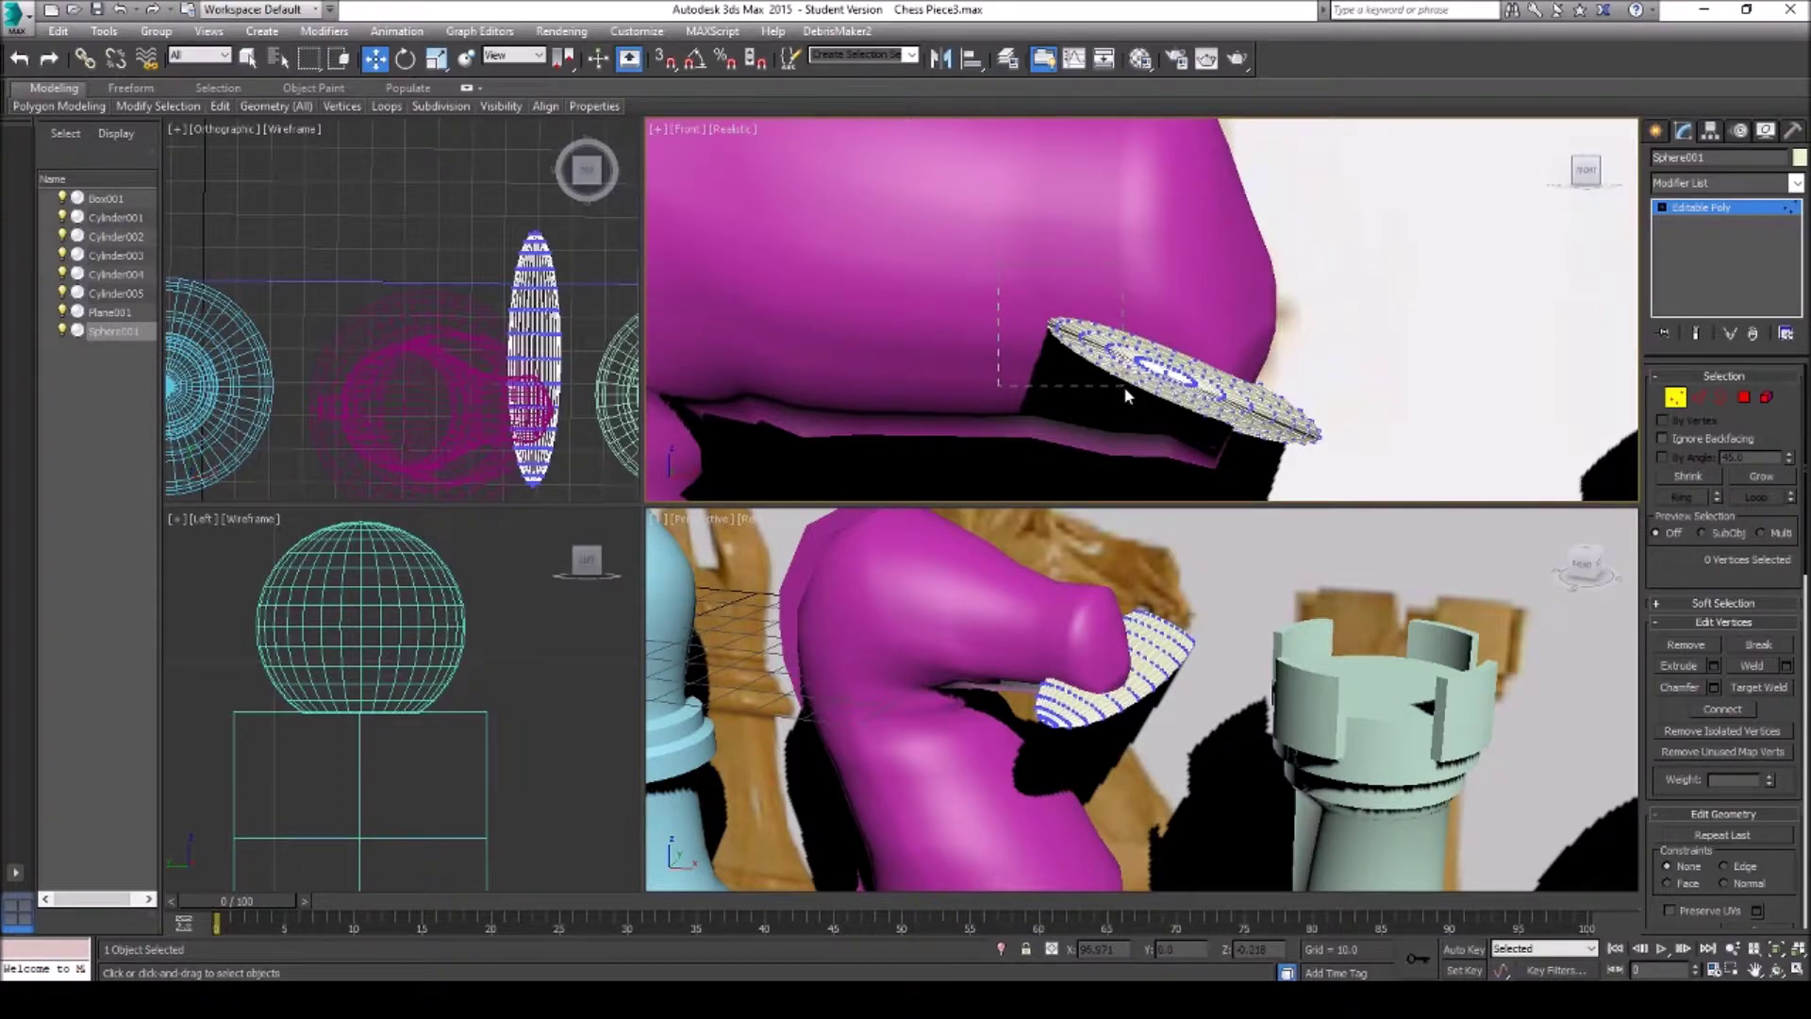
{"action": "left_click_drag", "start_coordinate": [1124, 387], "coordinate": [1123, 387]}
Rotate the selected vertices at the flattened sphere's rear end and raise them slightly so that end bends upward
{"action": "right_click", "coordinate": [1121, 326]}
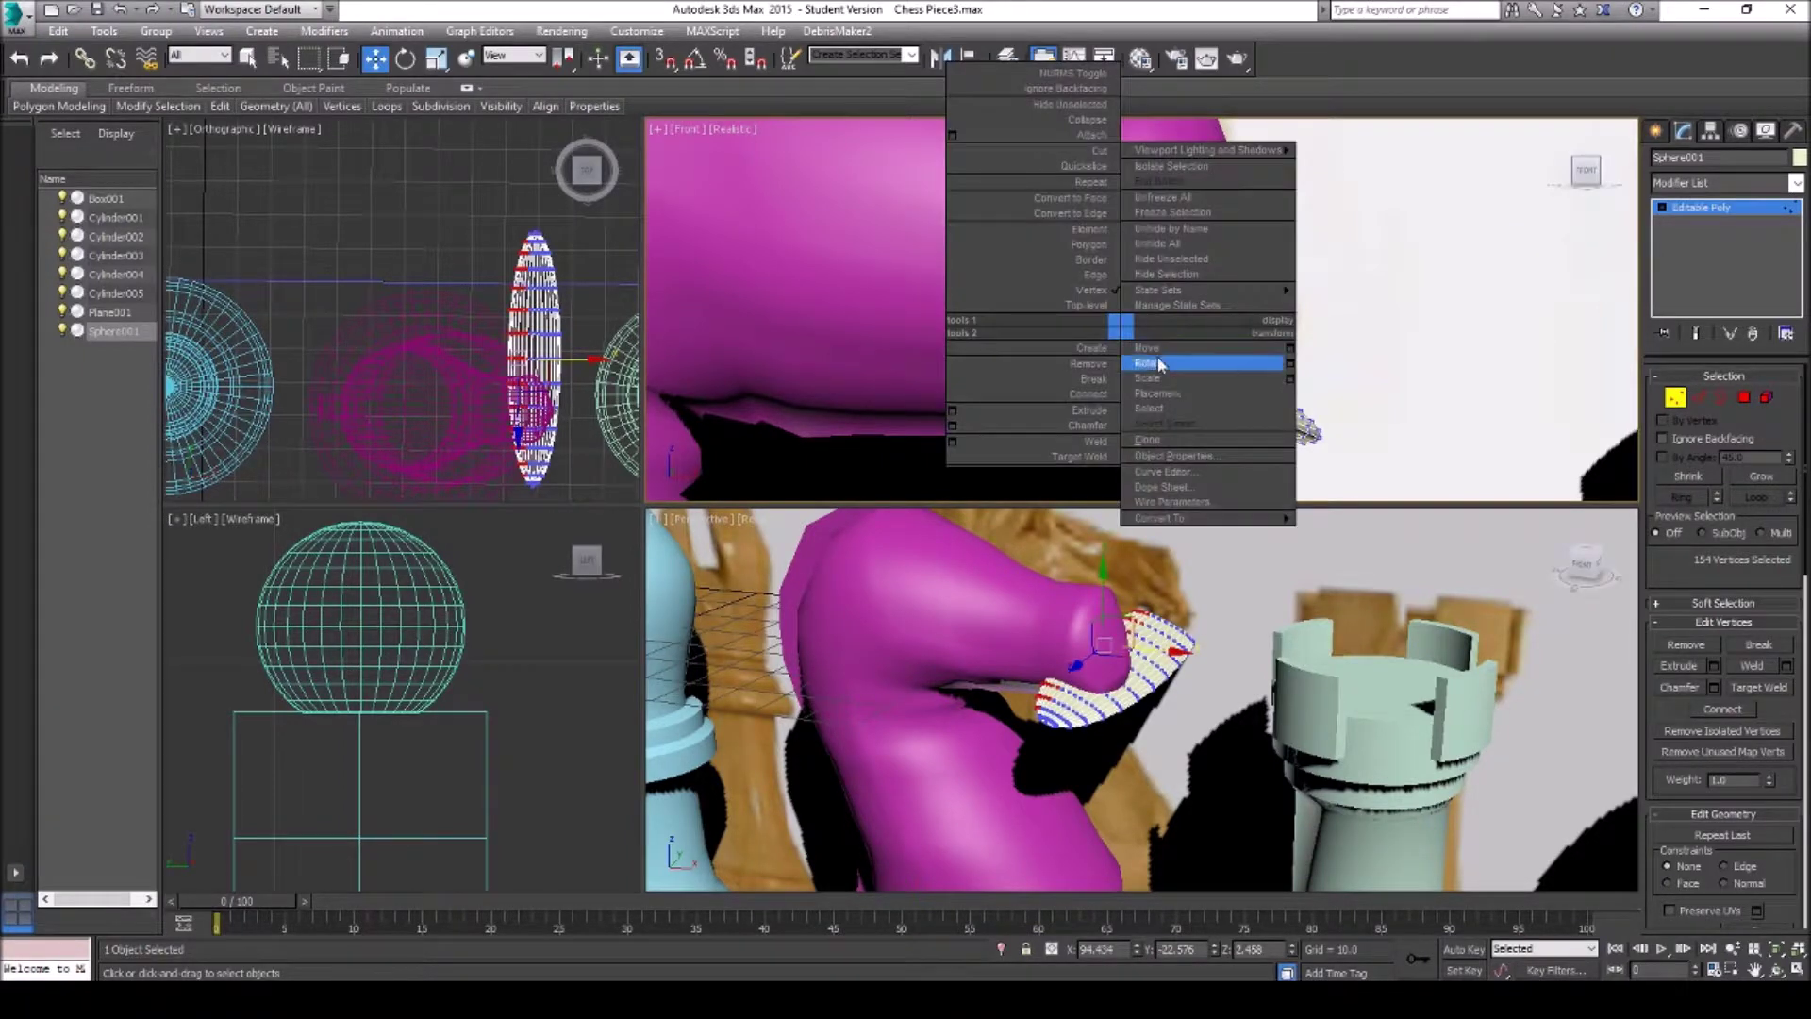
{"action": "left_click", "coordinate": [1170, 365]}
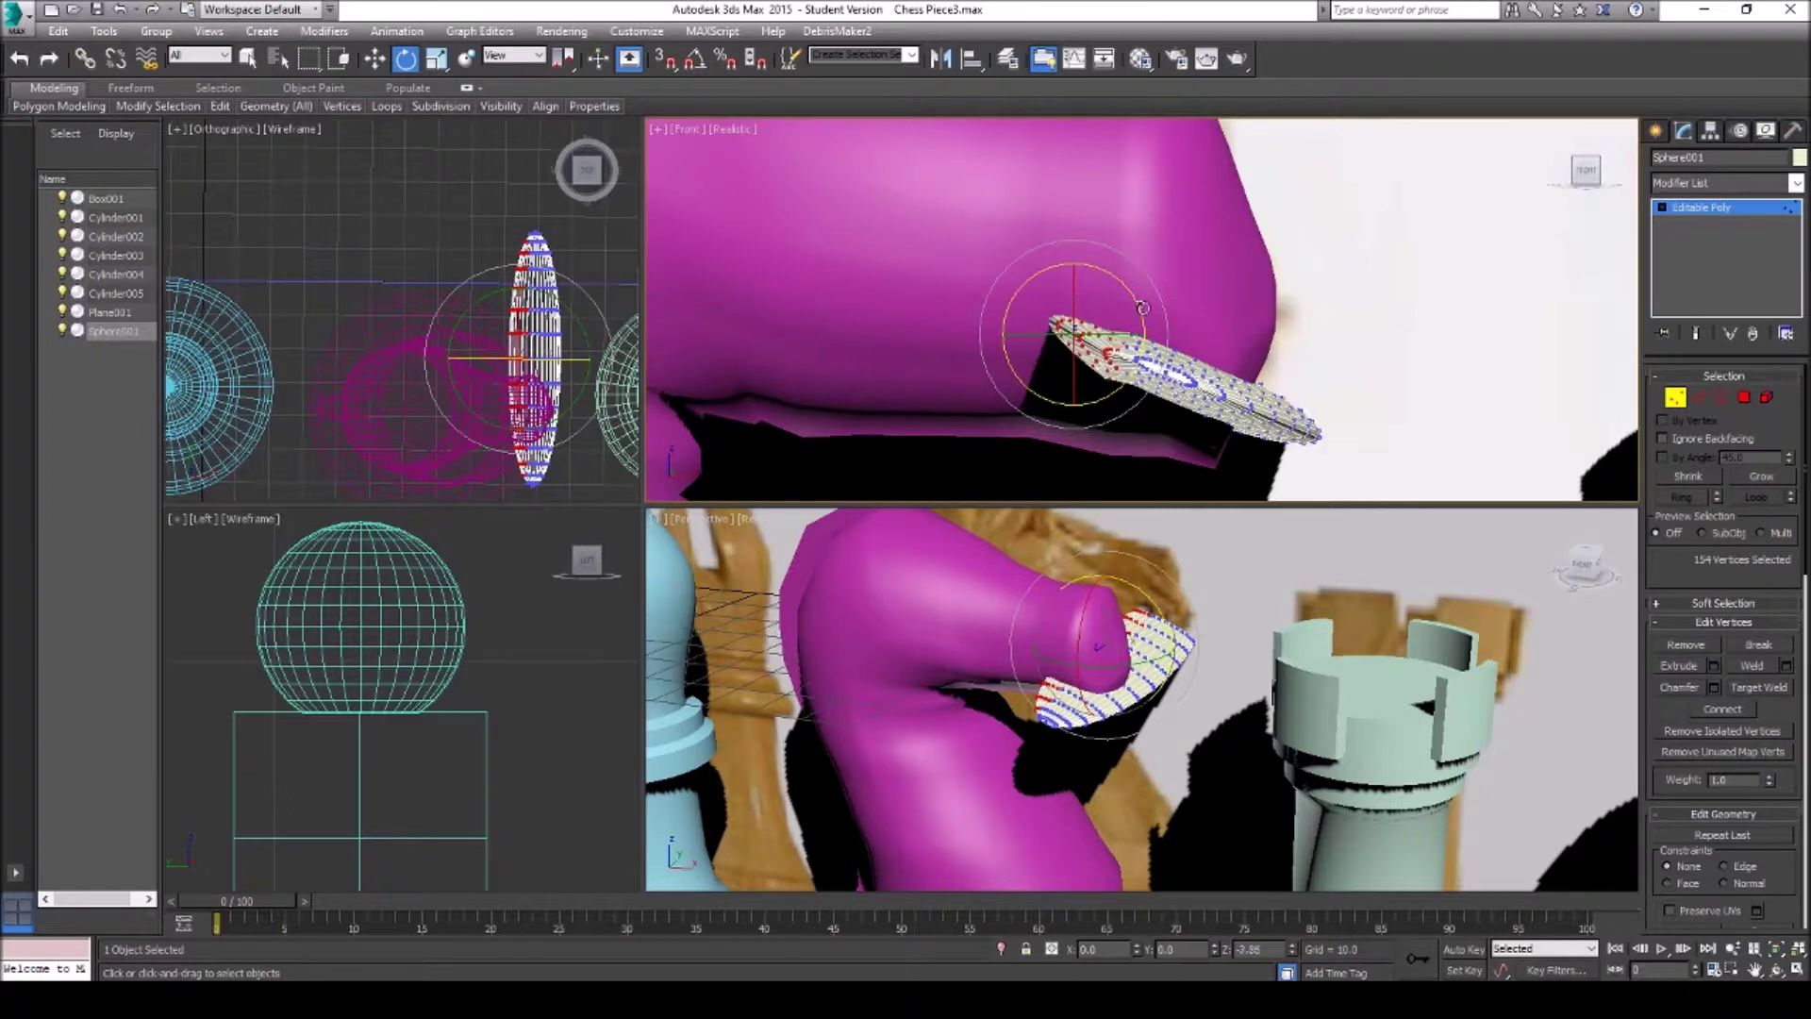
{"action": "right_click", "coordinate": [1131, 317]}
{"action": "left_click", "coordinate": [1172, 347]}
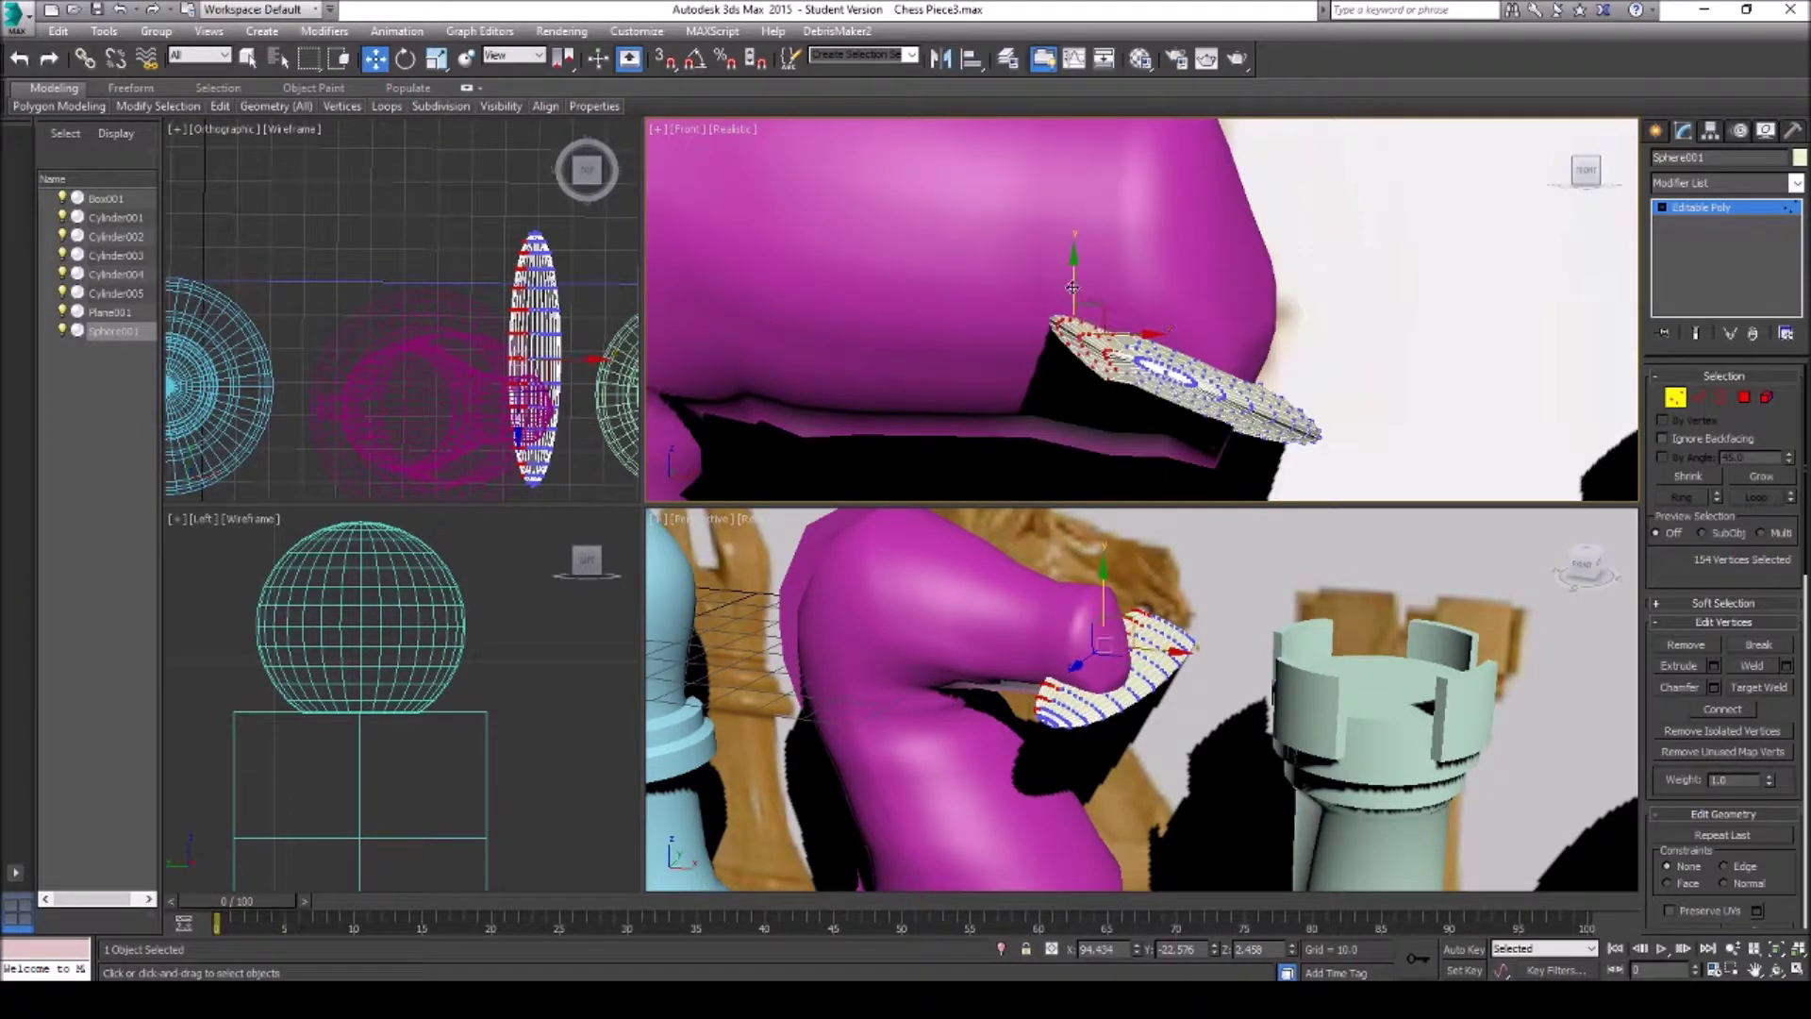
{"action": "left_click_drag", "start_coordinate": [1074, 283], "coordinate": [1075, 279]}
{"action": "right_click", "coordinate": [1100, 303]}
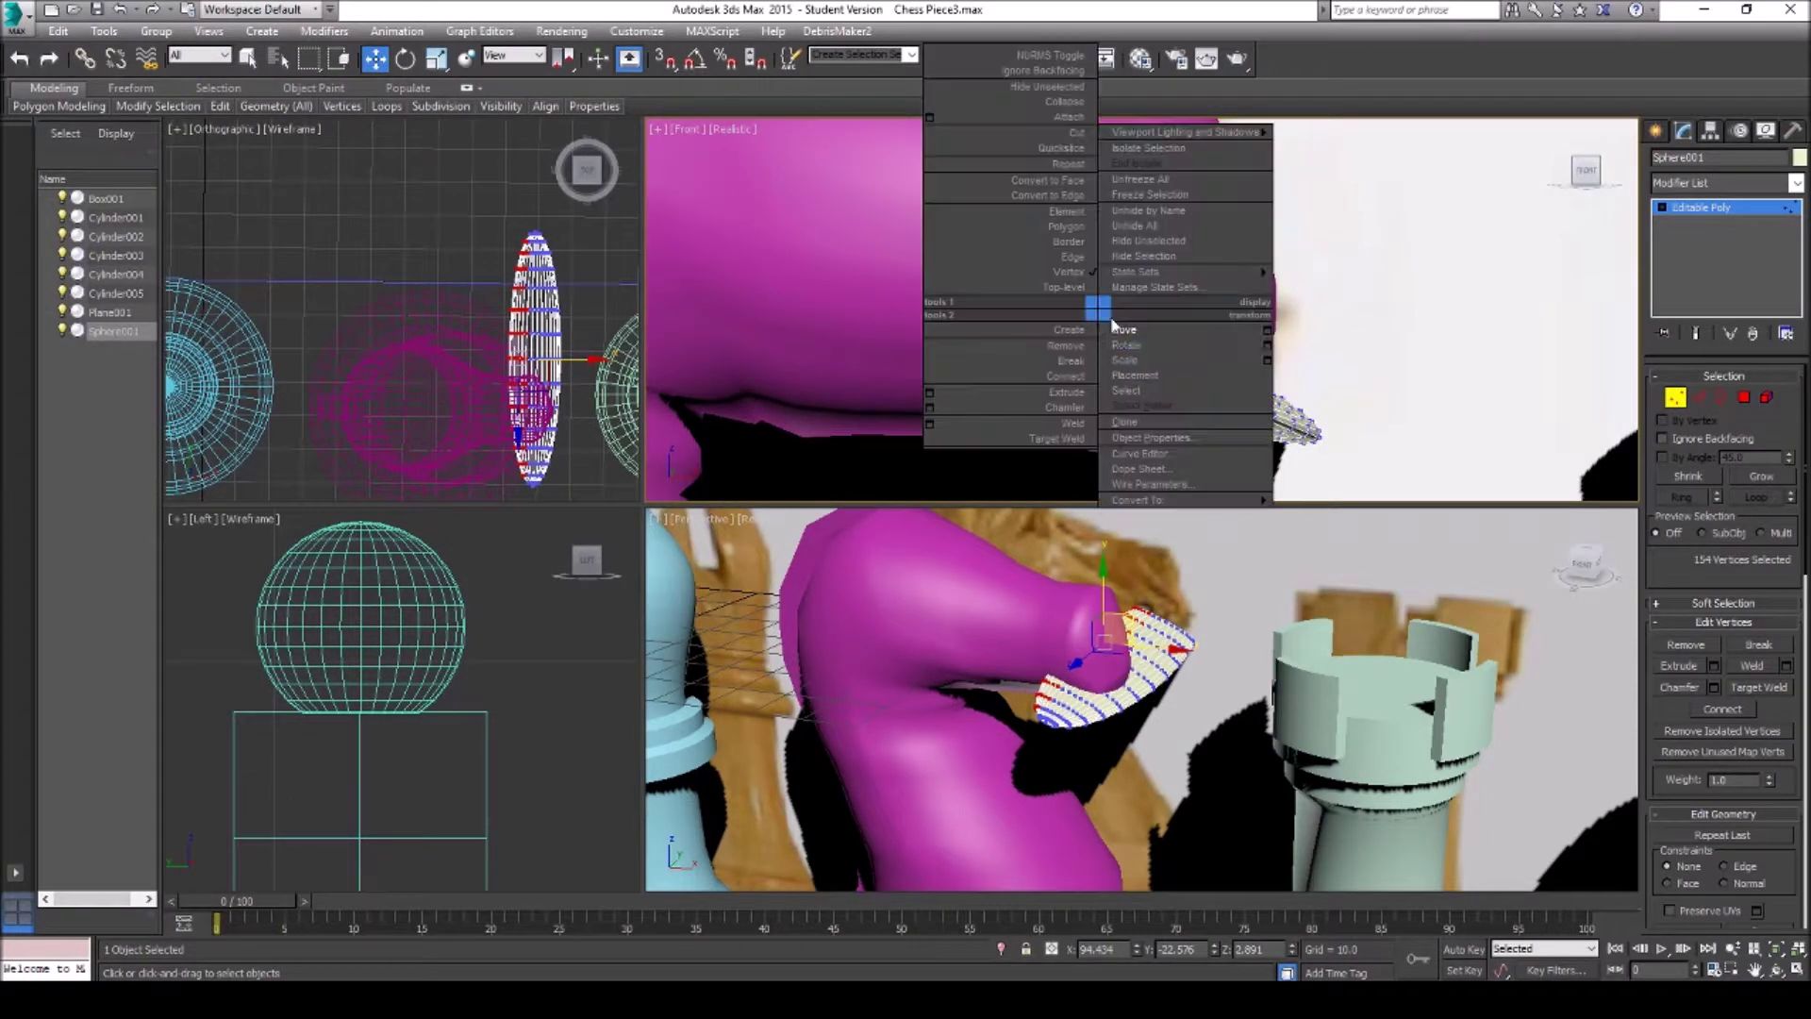
{"action": "left_click", "coordinate": [1141, 341]}
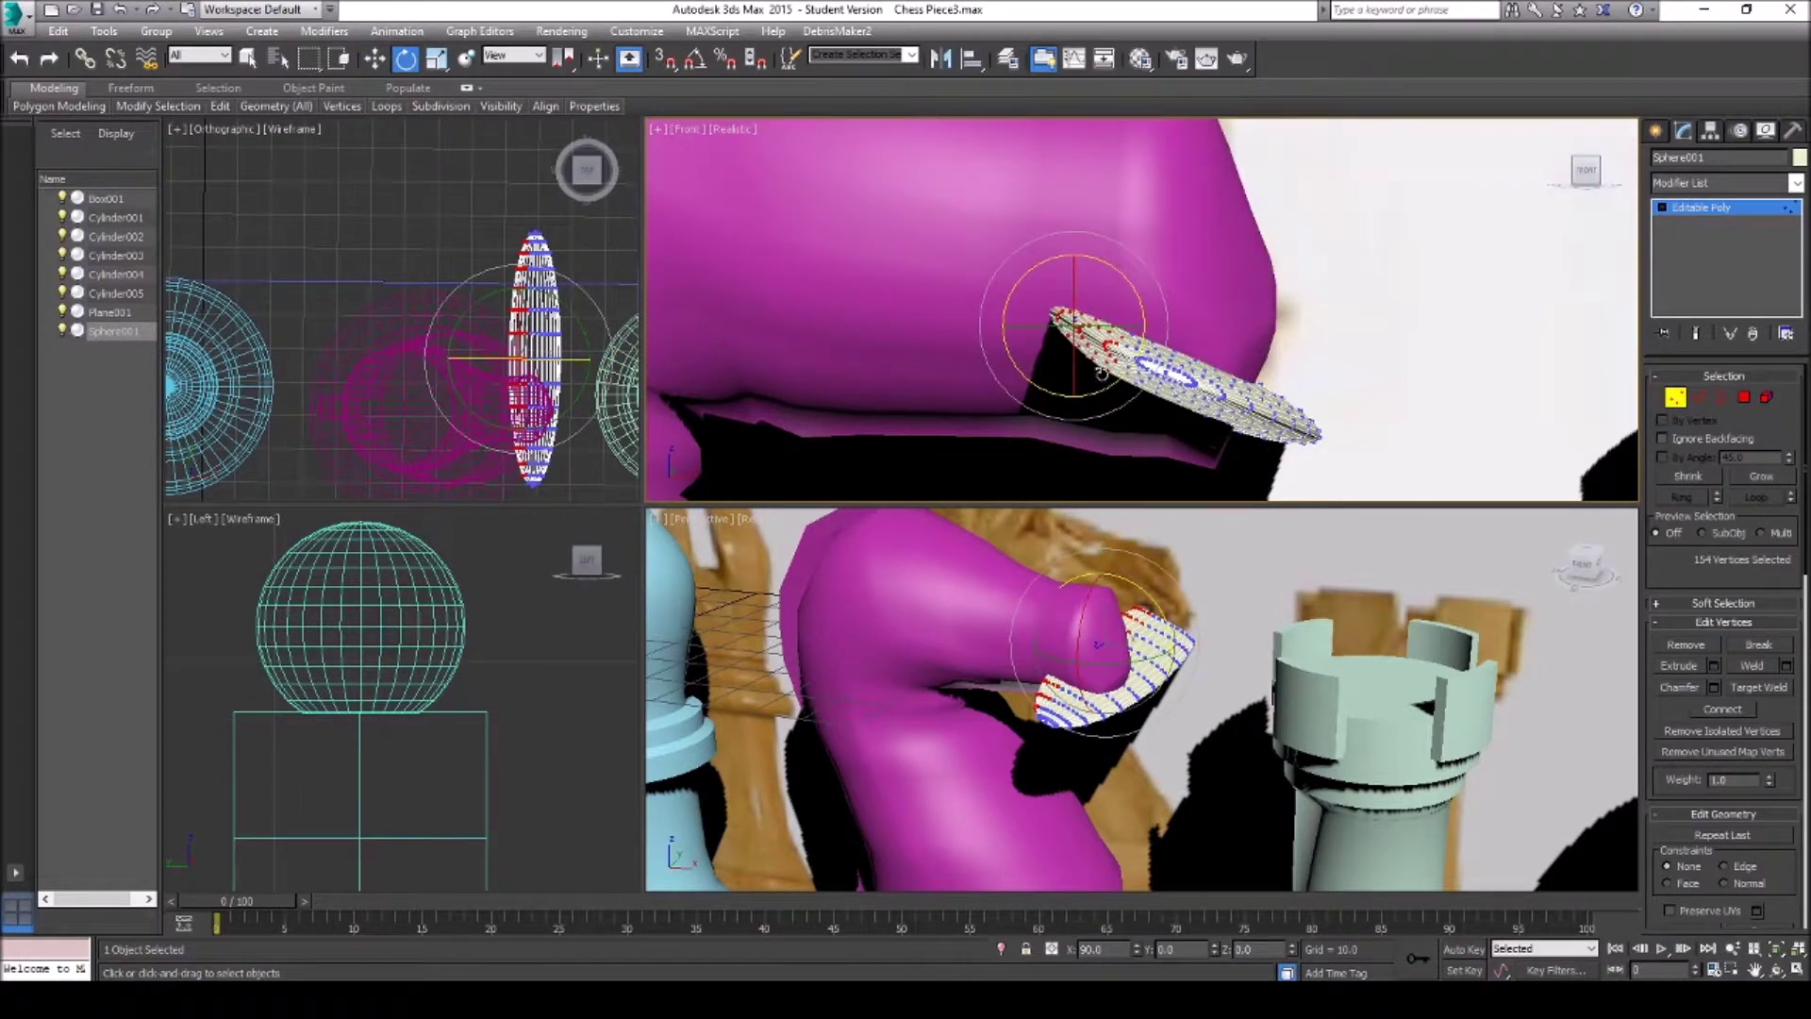
{"action": "right_click", "coordinate": [1085, 283]}
{"action": "left_click", "coordinate": [1118, 304]}
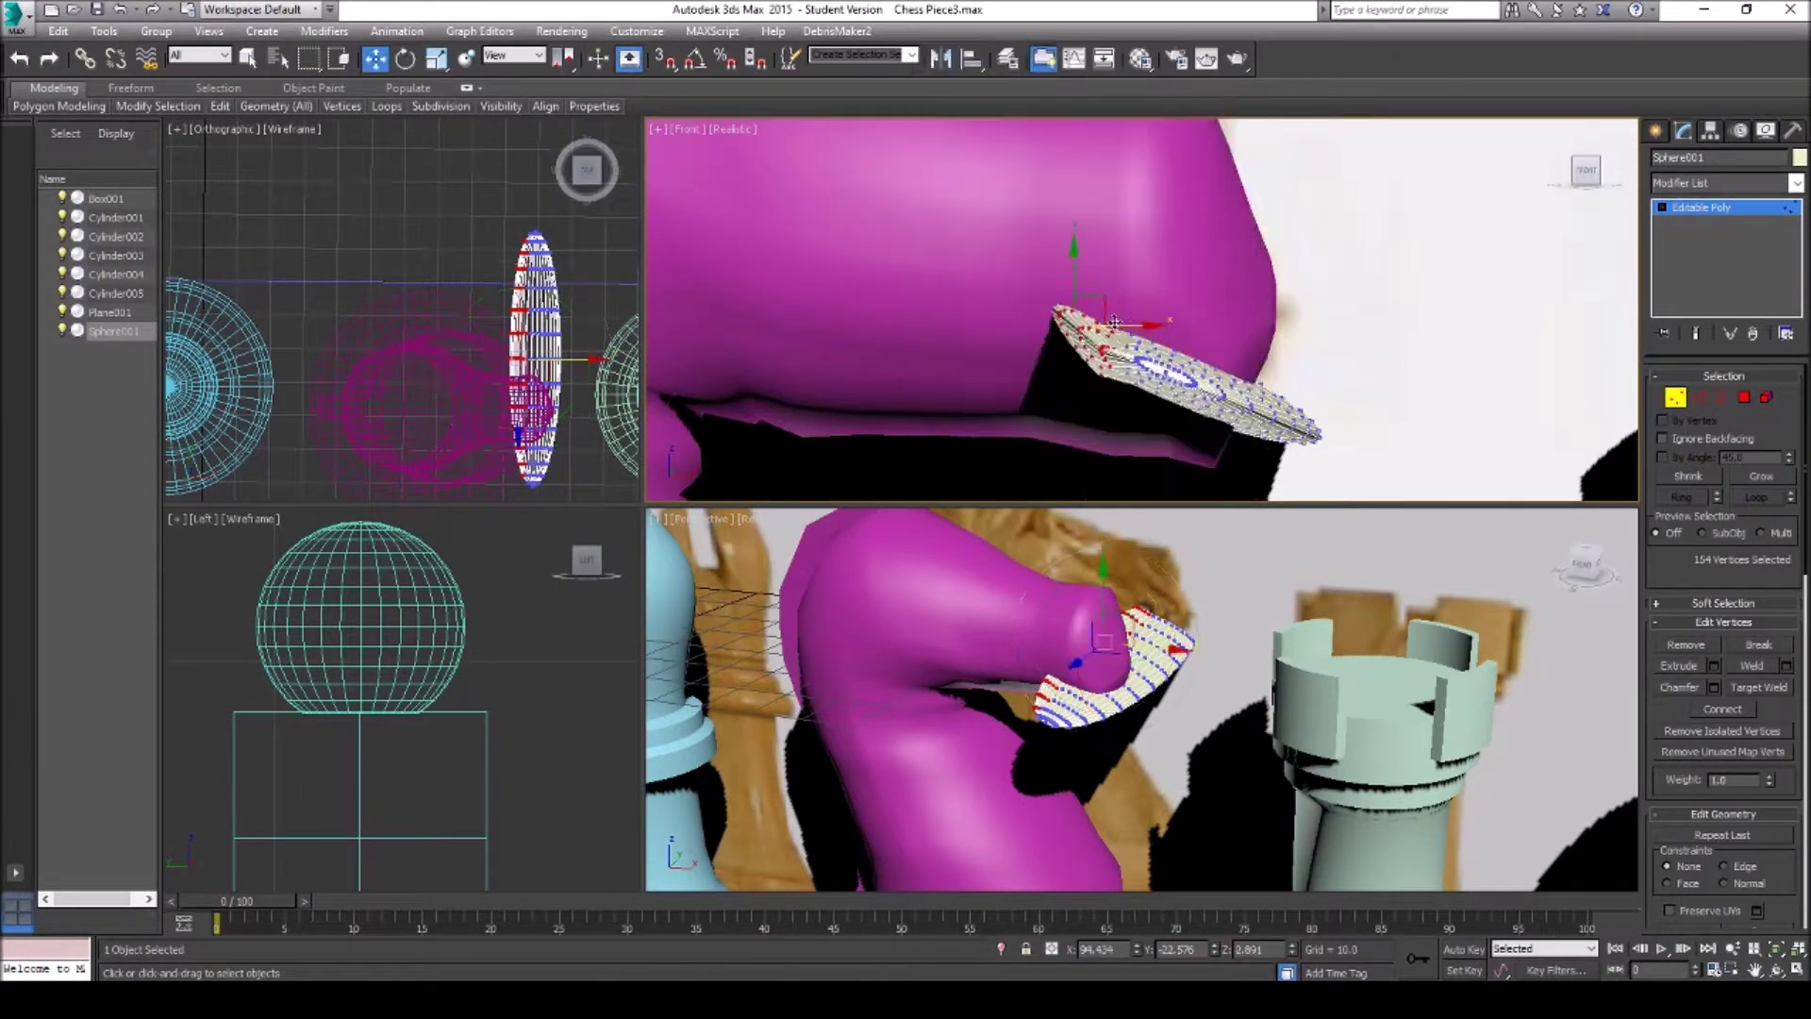
{"action": "left_click_drag", "start_coordinate": [1075, 275], "coordinate": [1080, 267]}
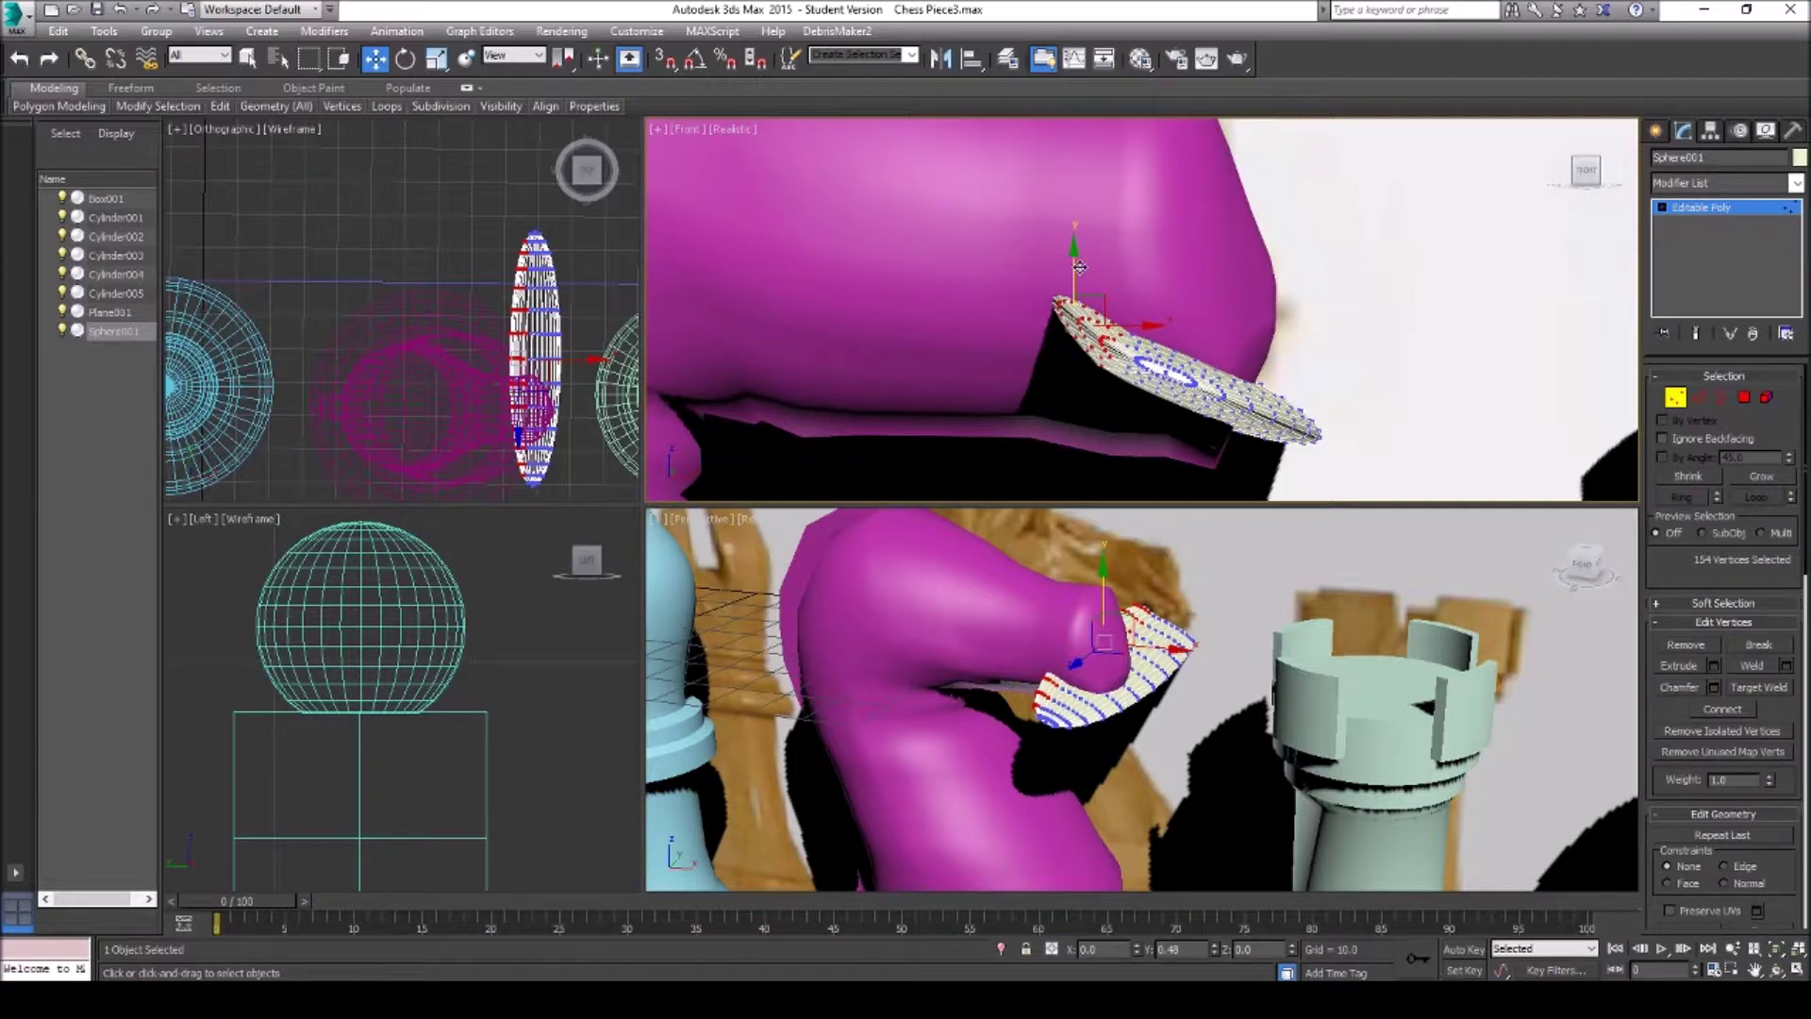
Nudge the rear-end vertices forward, refine their rotation and height, and leave vertex editing
{"action": "left_click_drag", "start_coordinate": [1079, 267], "coordinate": [1113, 300]}
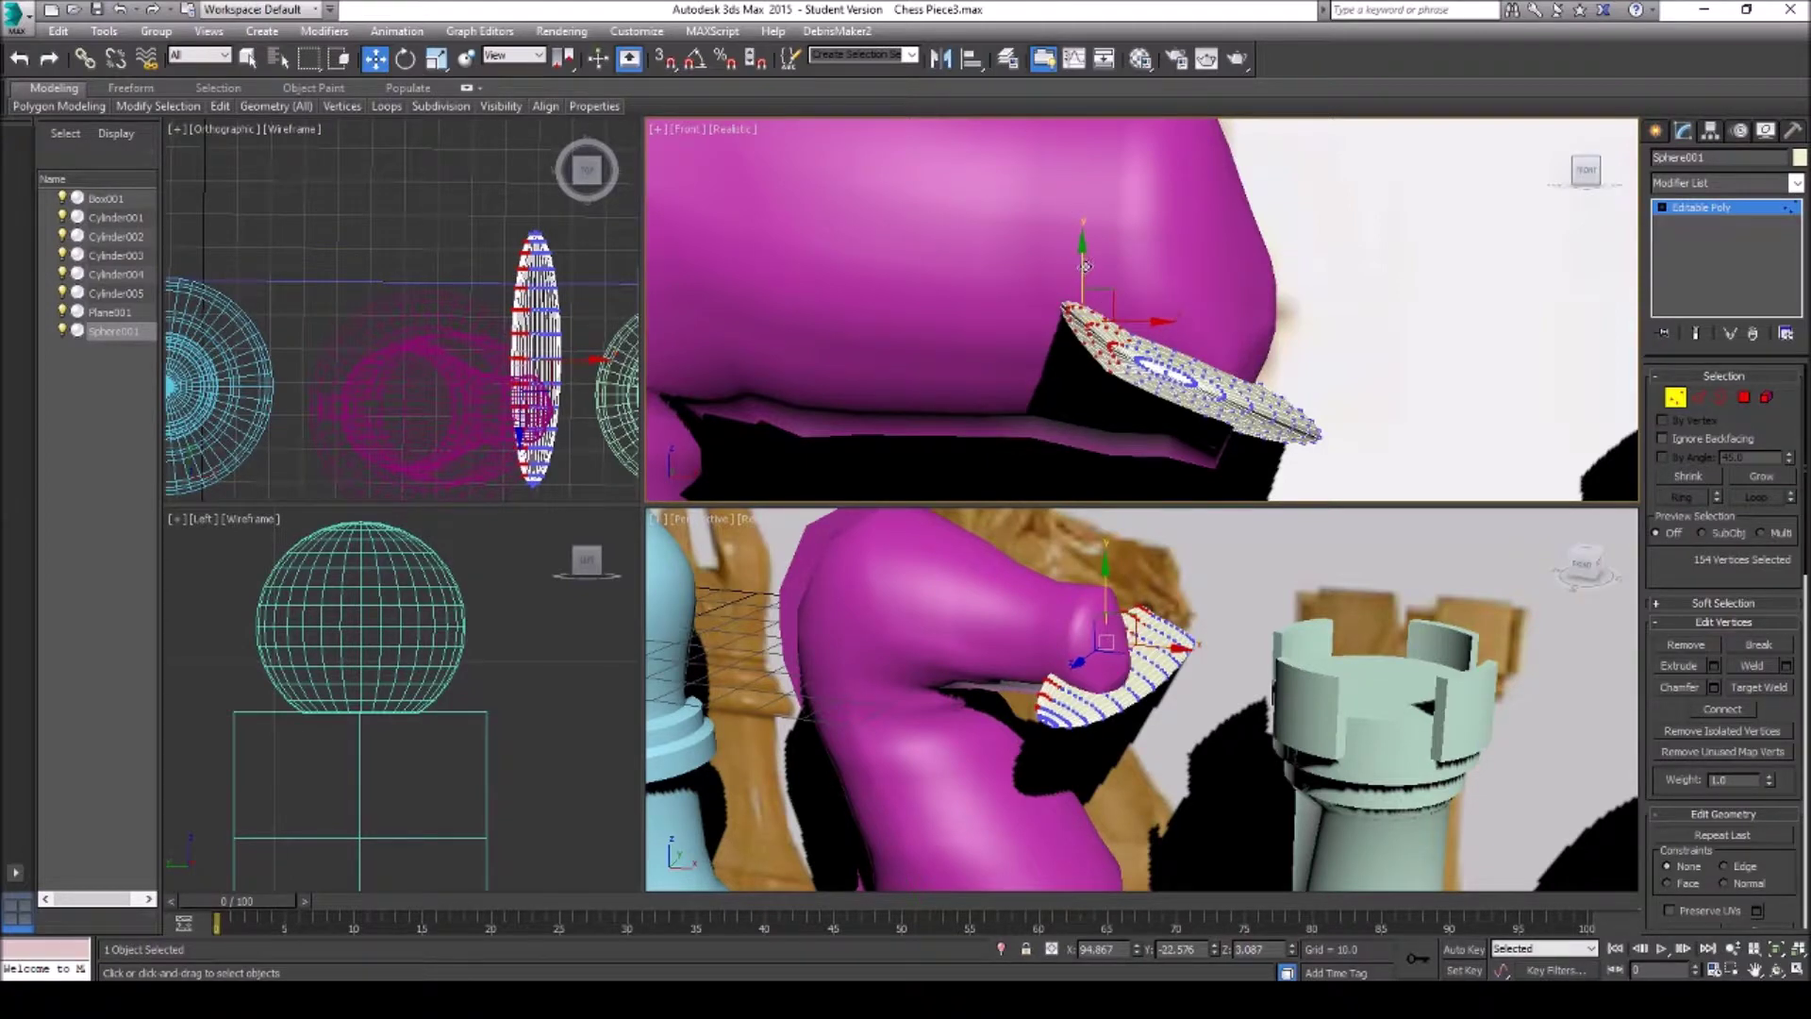
{"action": "left_click_drag", "start_coordinate": [1107, 287], "coordinate": [1108, 289]}
{"action": "right_click", "coordinate": [1104, 285]}
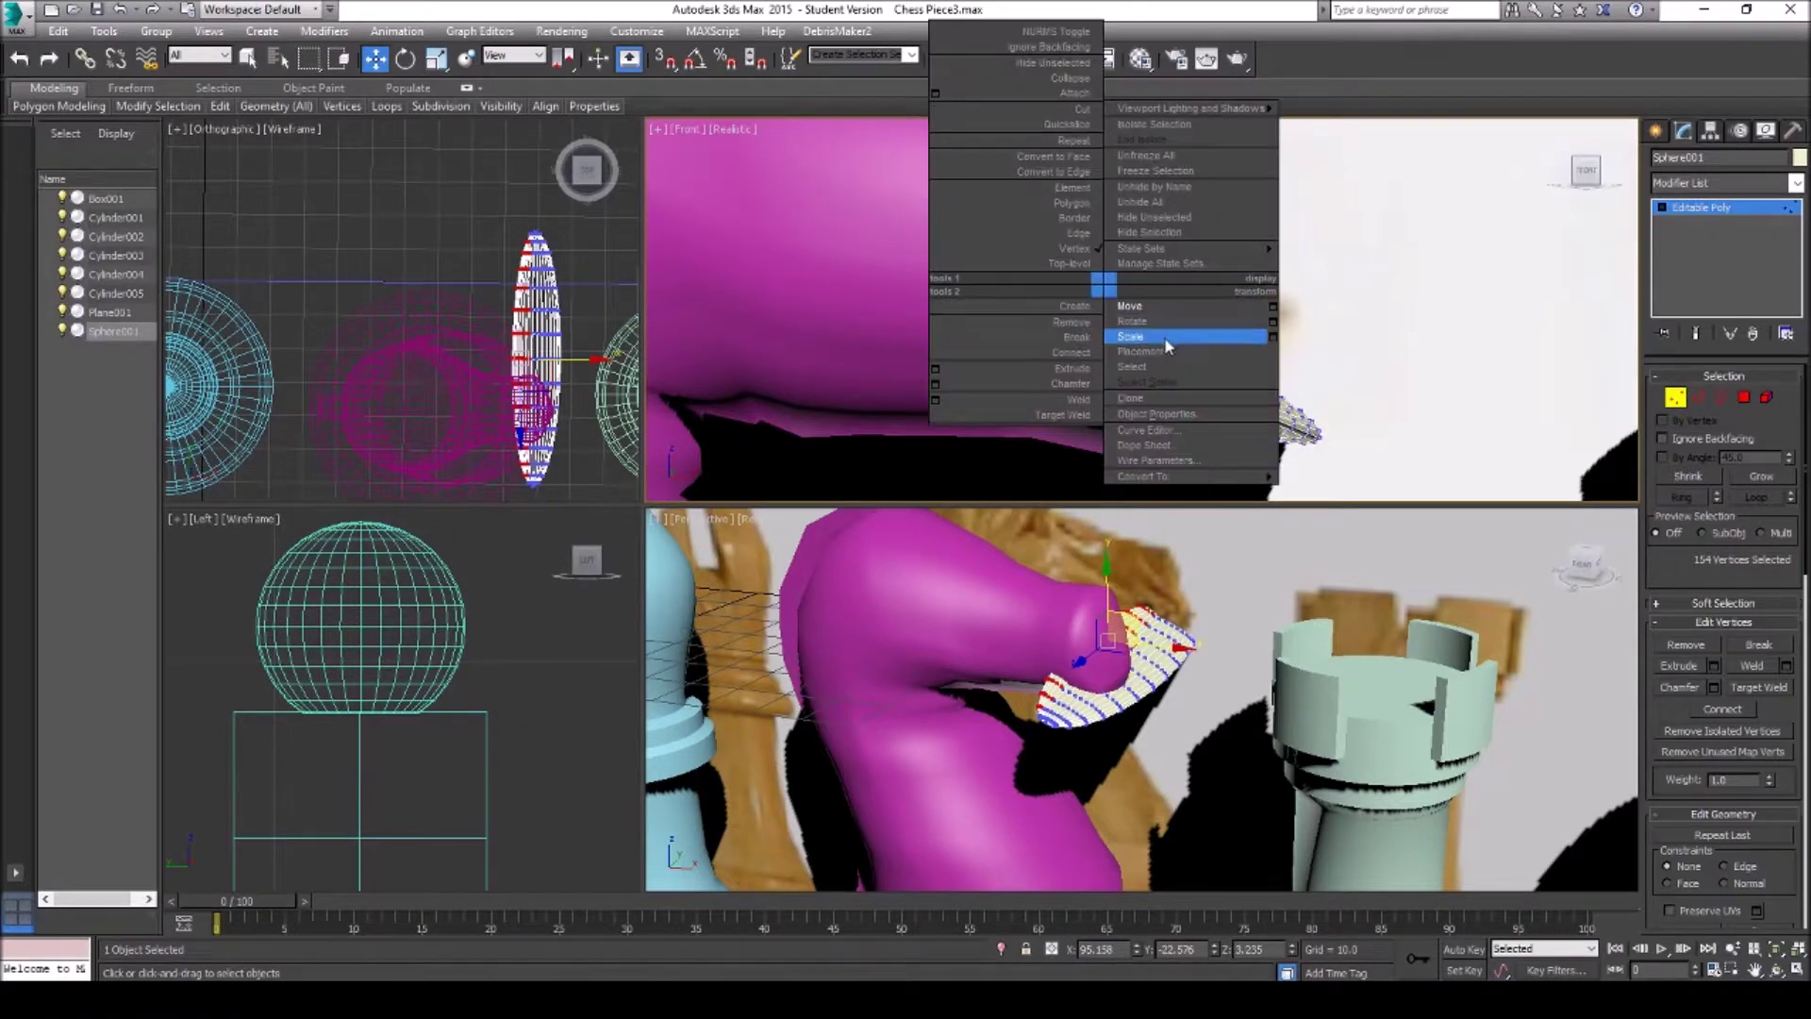
{"action": "left_click", "coordinate": [1168, 321]}
{"action": "left_click_drag", "start_coordinate": [1143, 267], "coordinate": [1146, 271]}
{"action": "right_click", "coordinate": [1113, 330]}
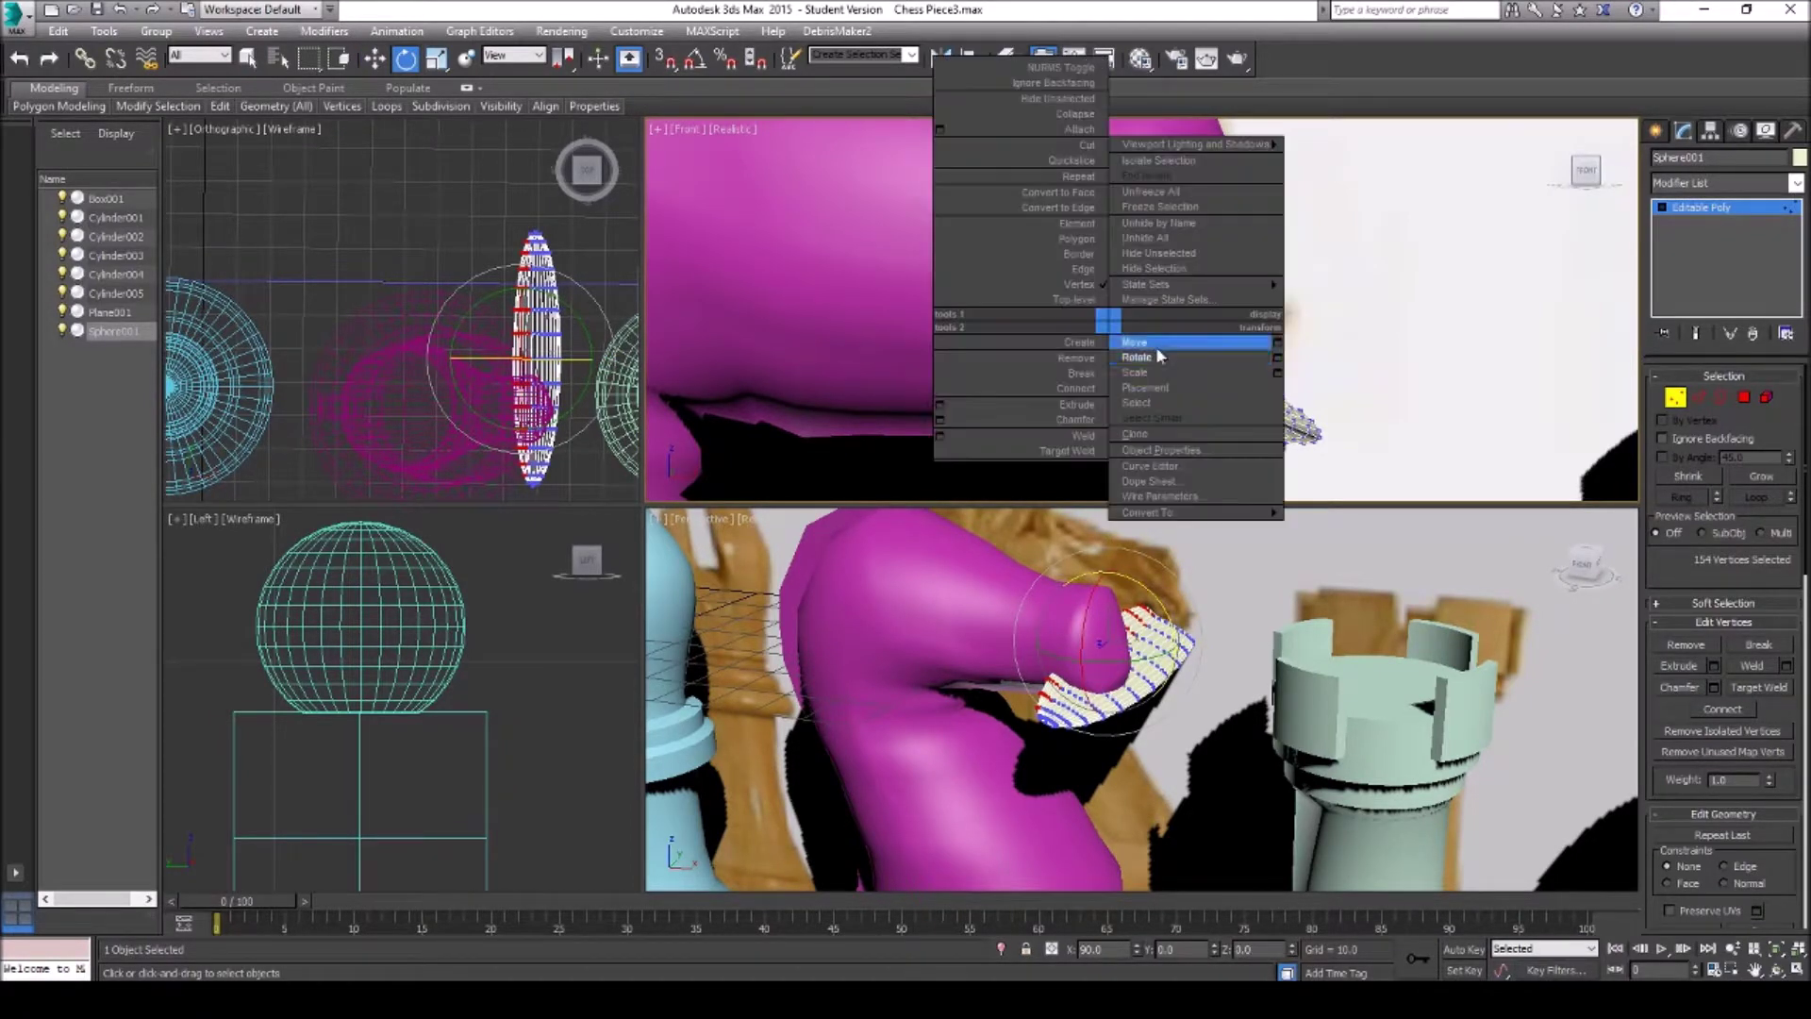
{"action": "left_click", "coordinate": [1158, 351]}
{"action": "left_click_drag", "start_coordinate": [1115, 299], "coordinate": [1108, 298]}
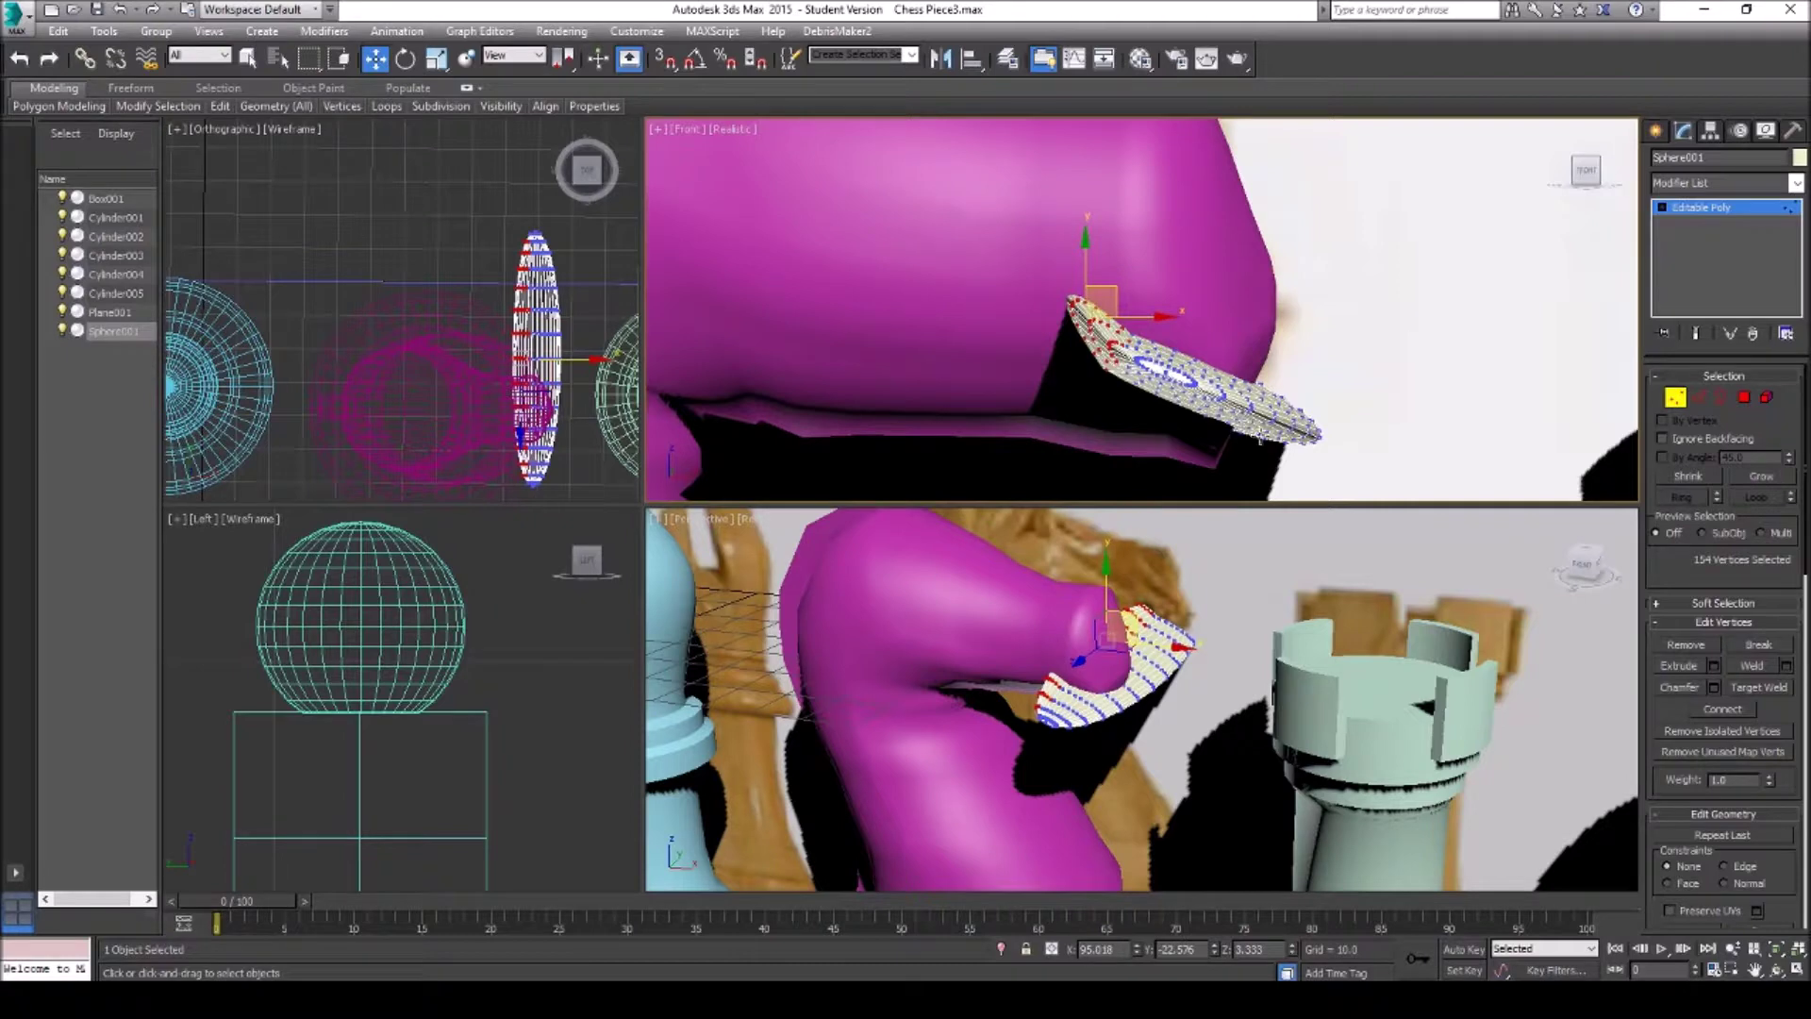
{"action": "left_click", "coordinate": [1677, 398]}
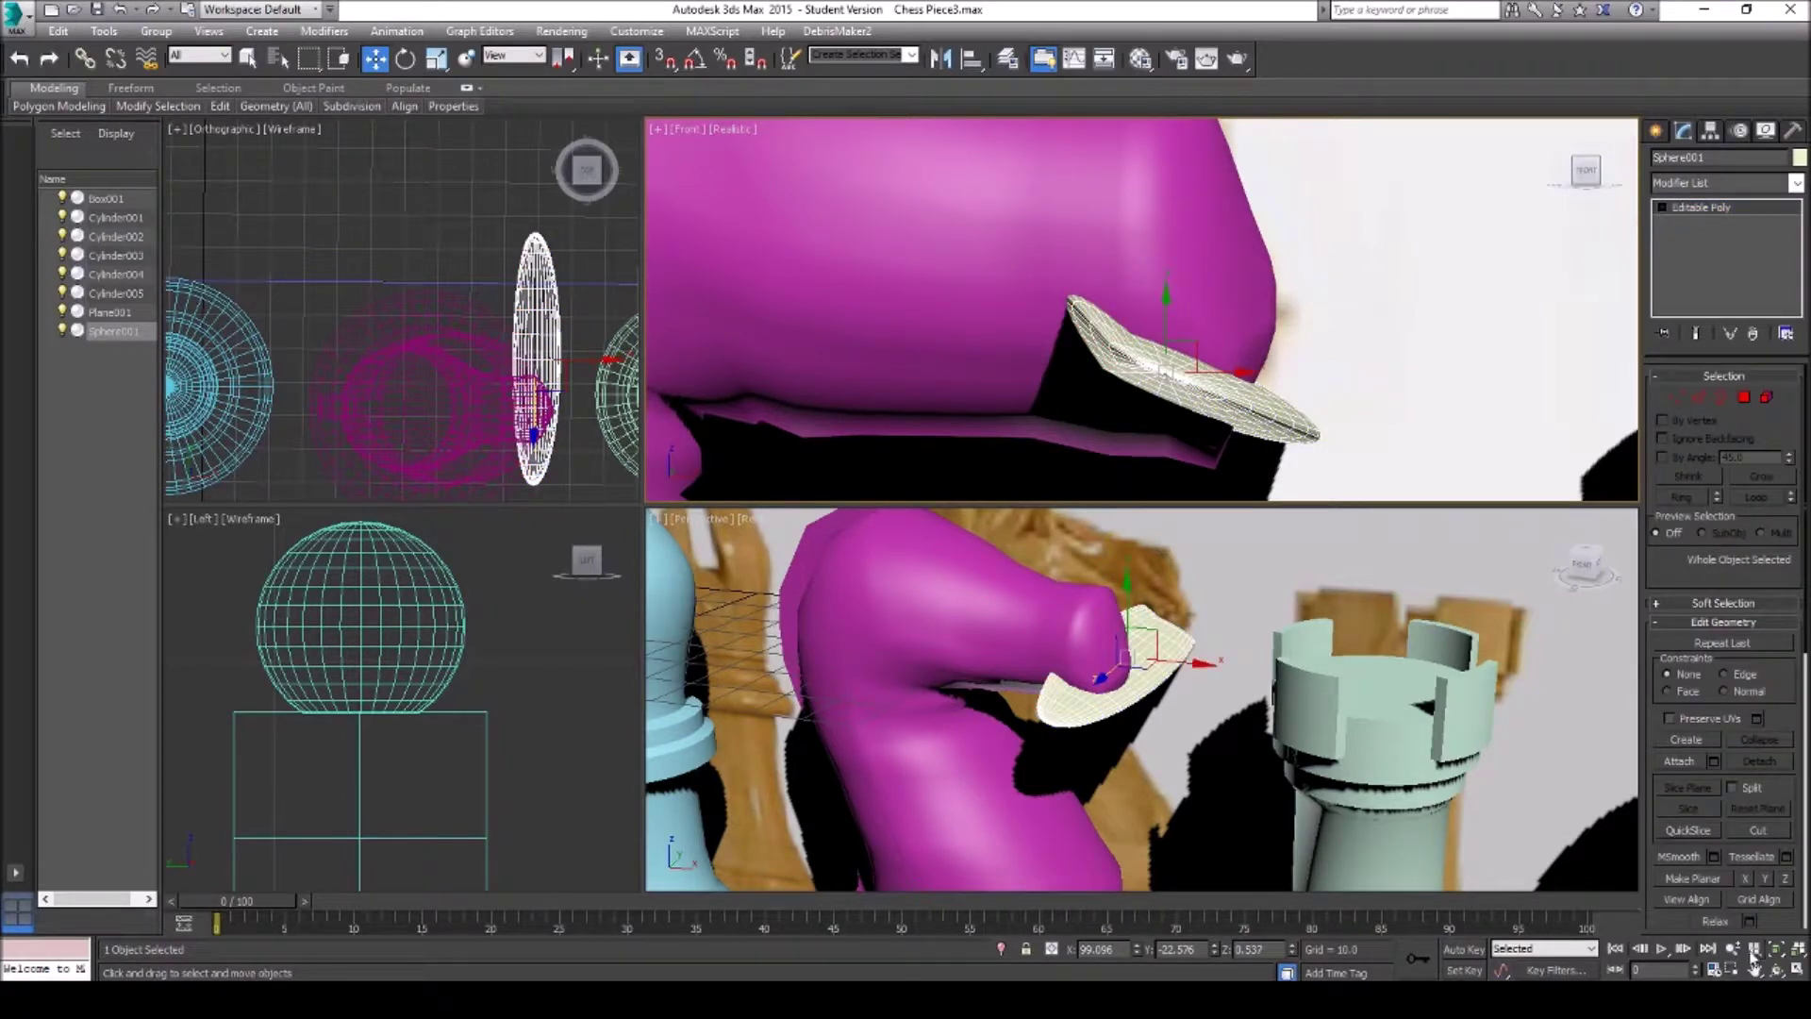
Cut the mouth by subtracting the flattened sphere from the knight with a Boolean set to Subtraction (B-A)
{"action": "left_click", "coordinate": [1778, 973]}
{"action": "mouse_move", "coordinate": [1105, 663]}
{"action": "left_mouse_down"}
{"action": "mouse_move", "coordinate": [797, 627]}
{"action": "mouse_move", "coordinate": [1106, 669]}
{"action": "left_mouse_up"}
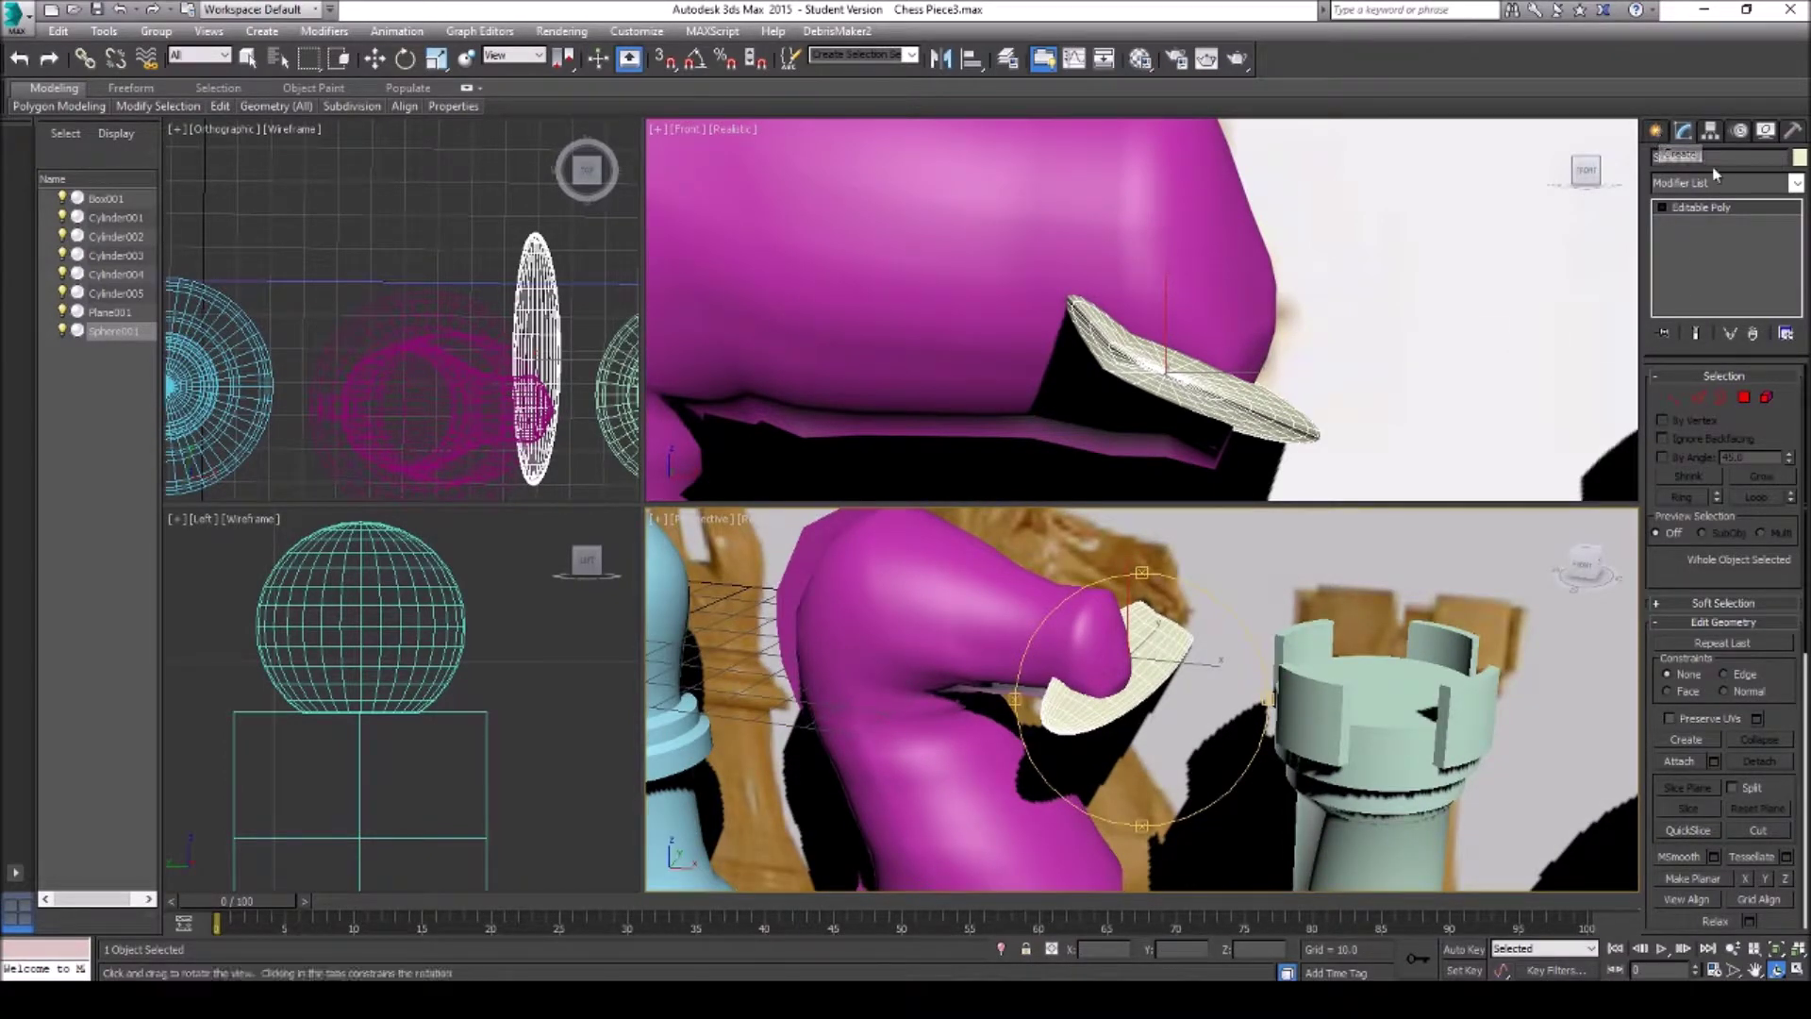
{"action": "left_click", "coordinate": [1657, 131]}
{"action": "left_click", "coordinate": [1706, 188]}
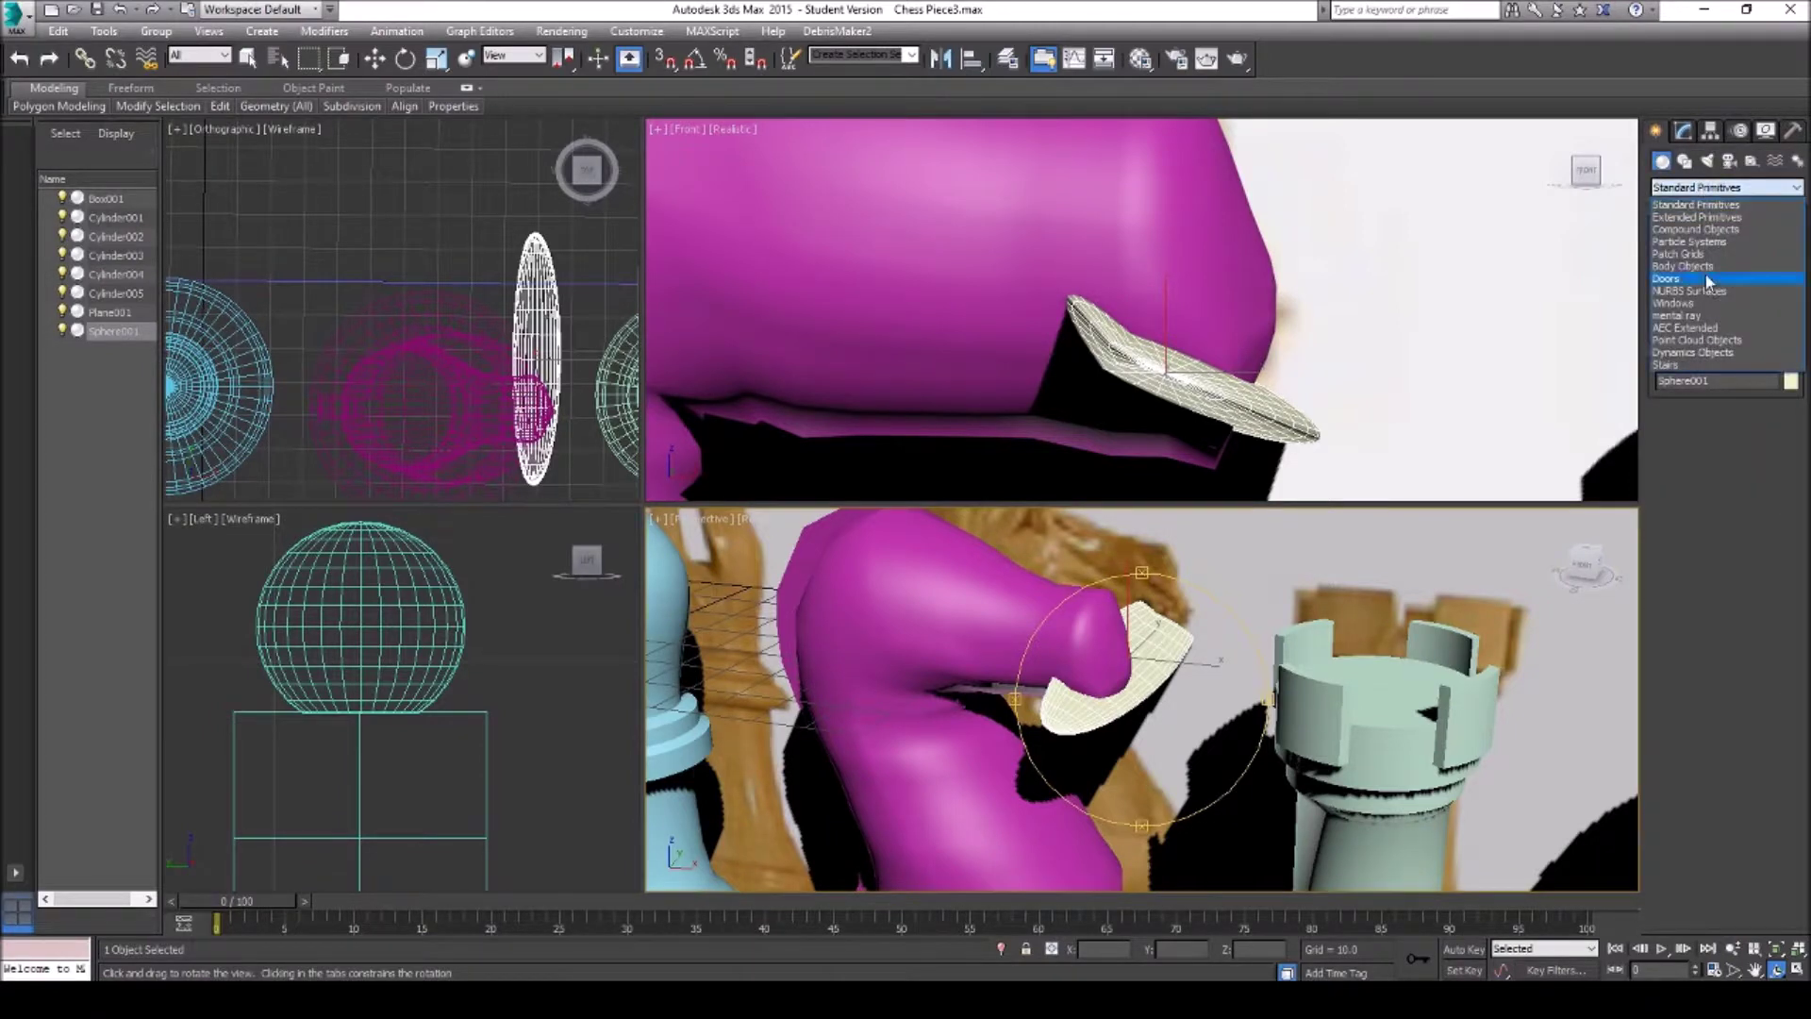
{"action": "left_click", "coordinate": [1699, 231]}
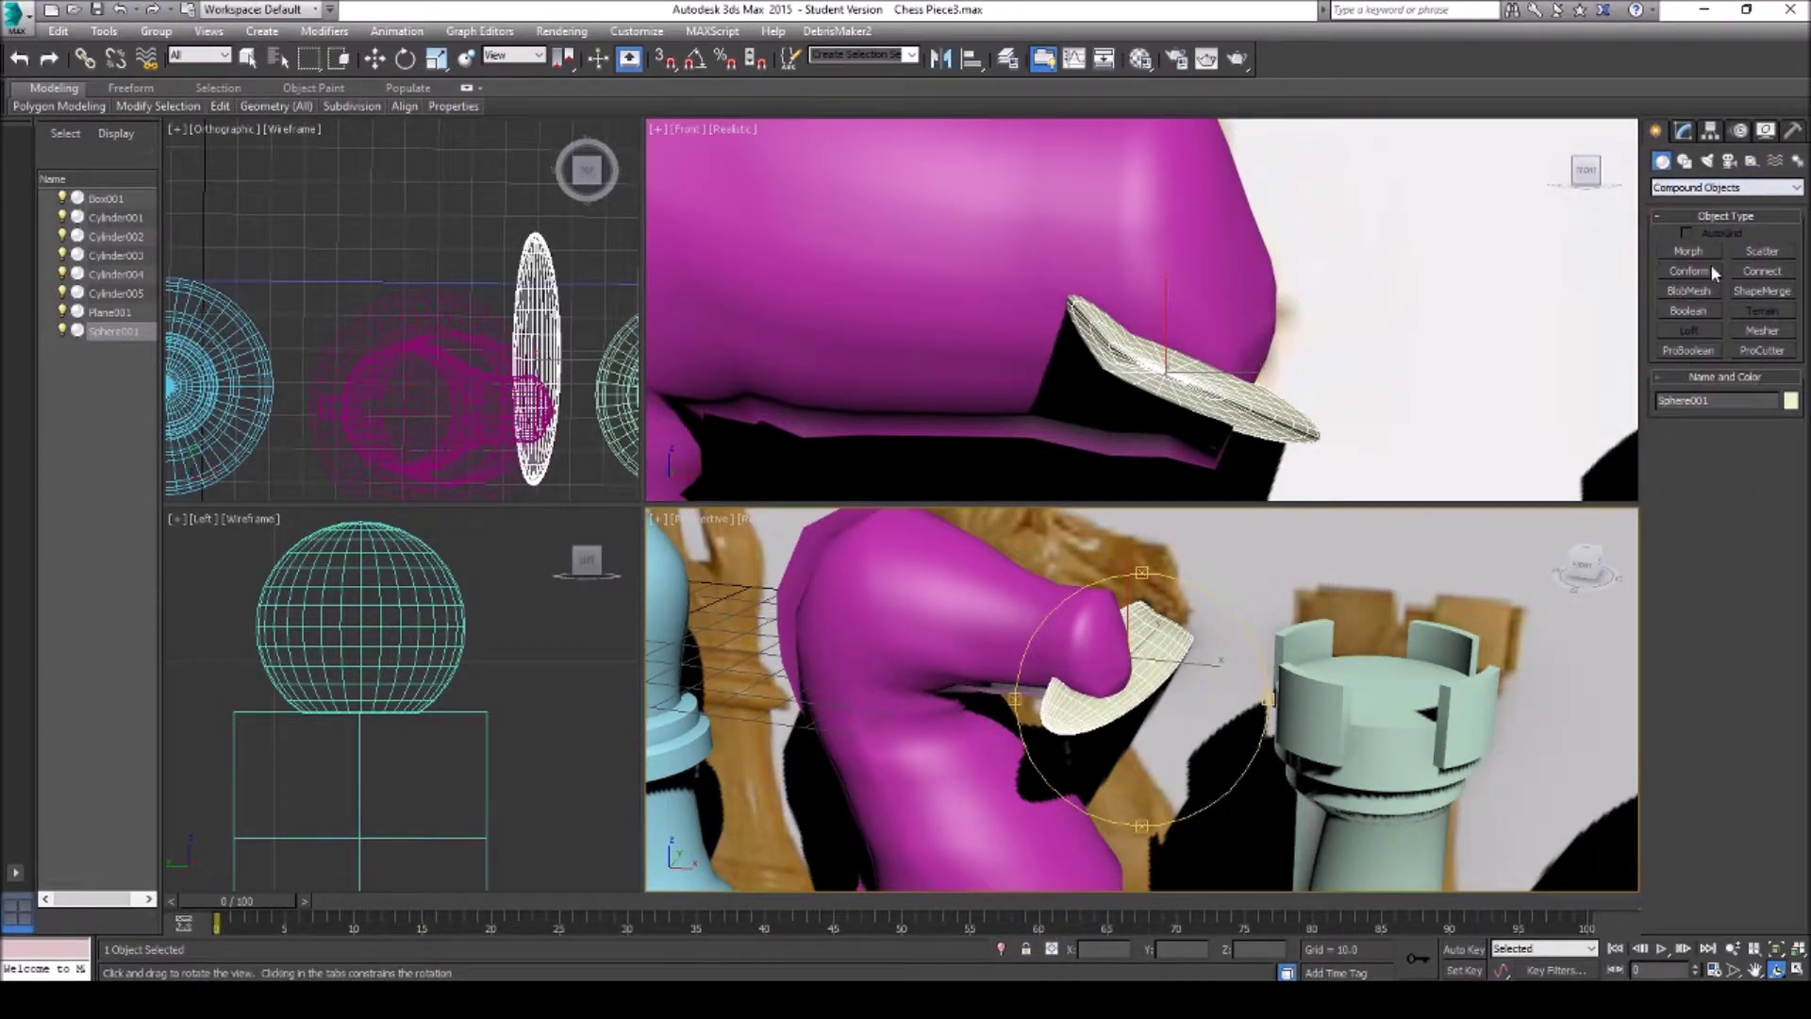
{"action": "left_click", "coordinate": [1688, 311]}
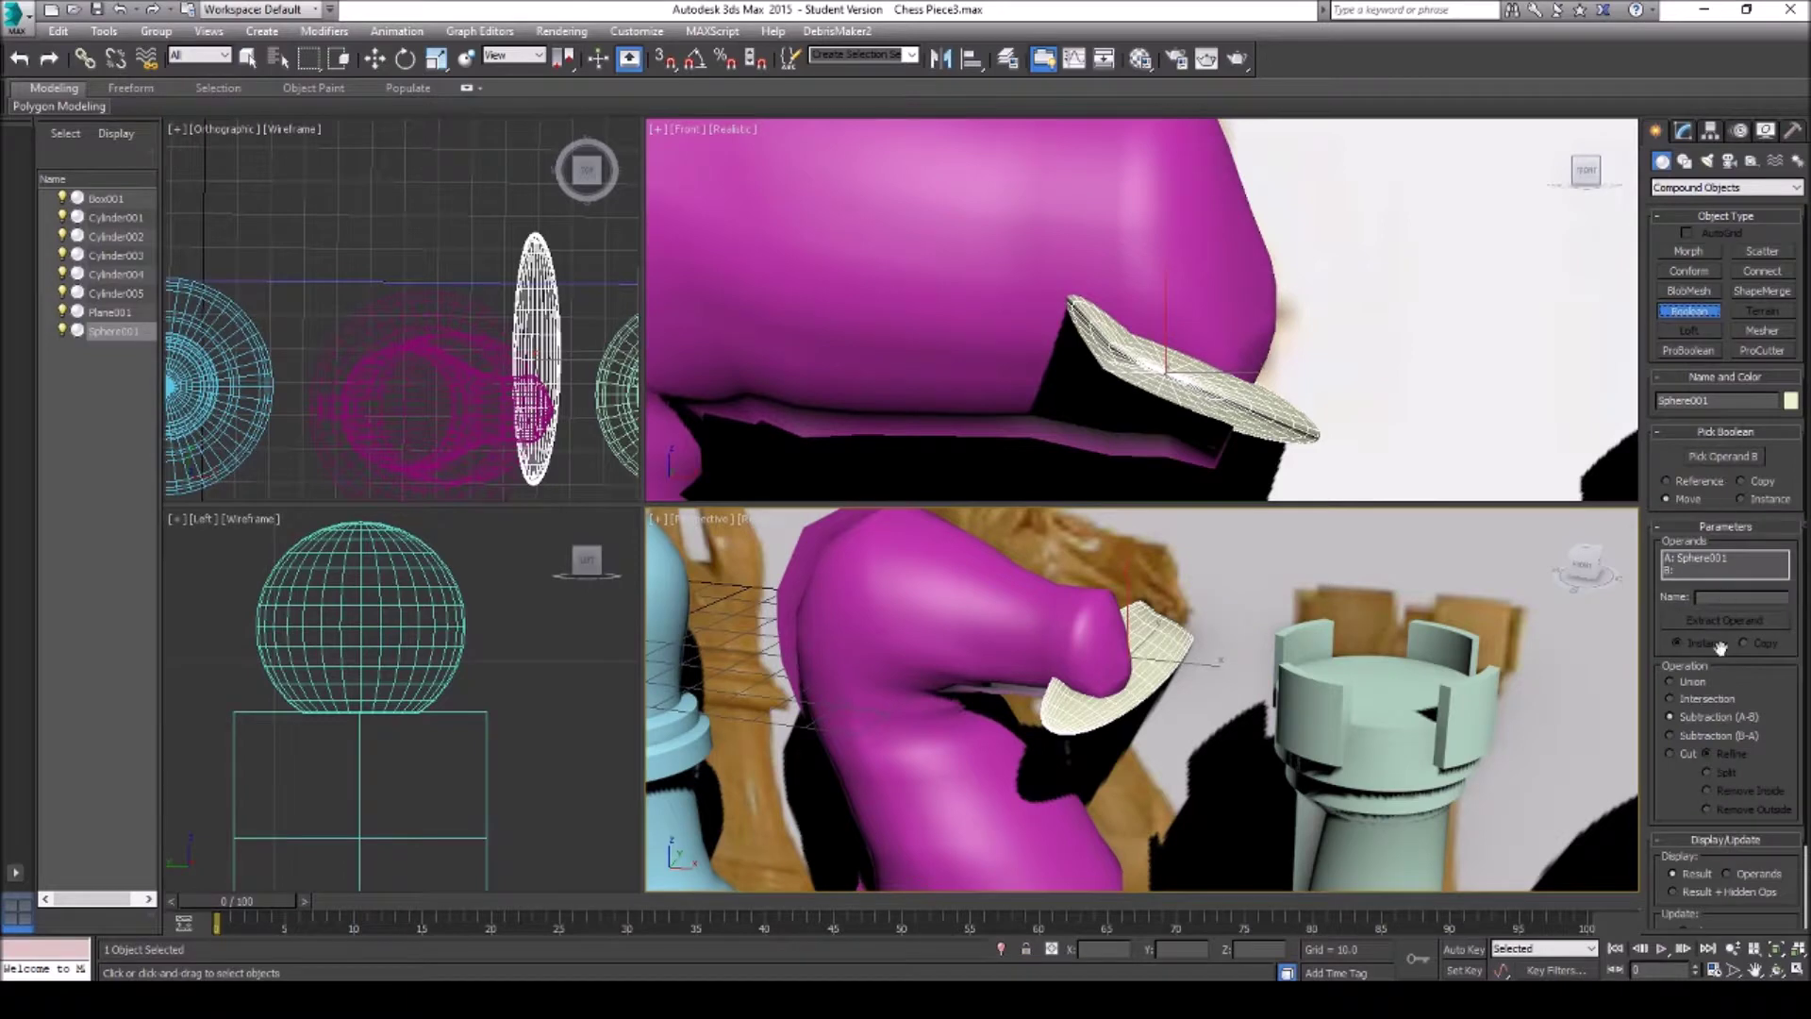
{"action": "left_click", "coordinate": [1672, 734]}
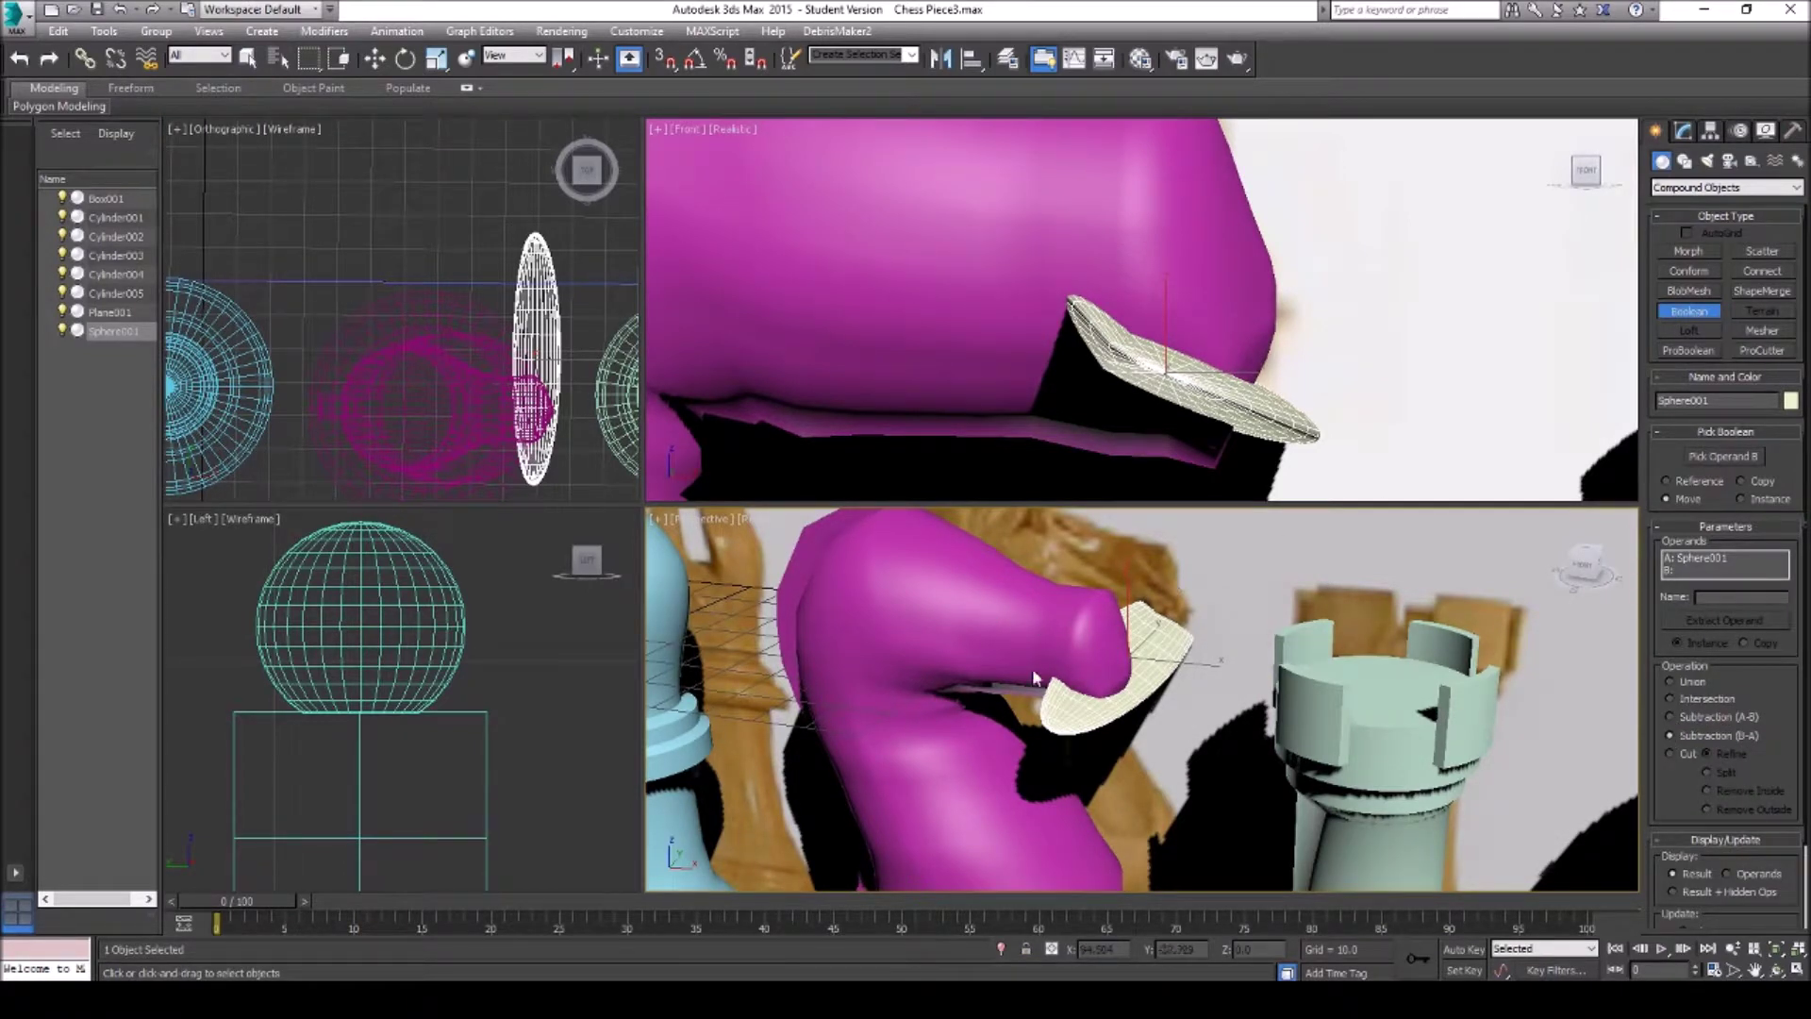
{"action": "left_click", "coordinate": [1715, 456]}
{"action": "left_click", "coordinate": [987, 628]}
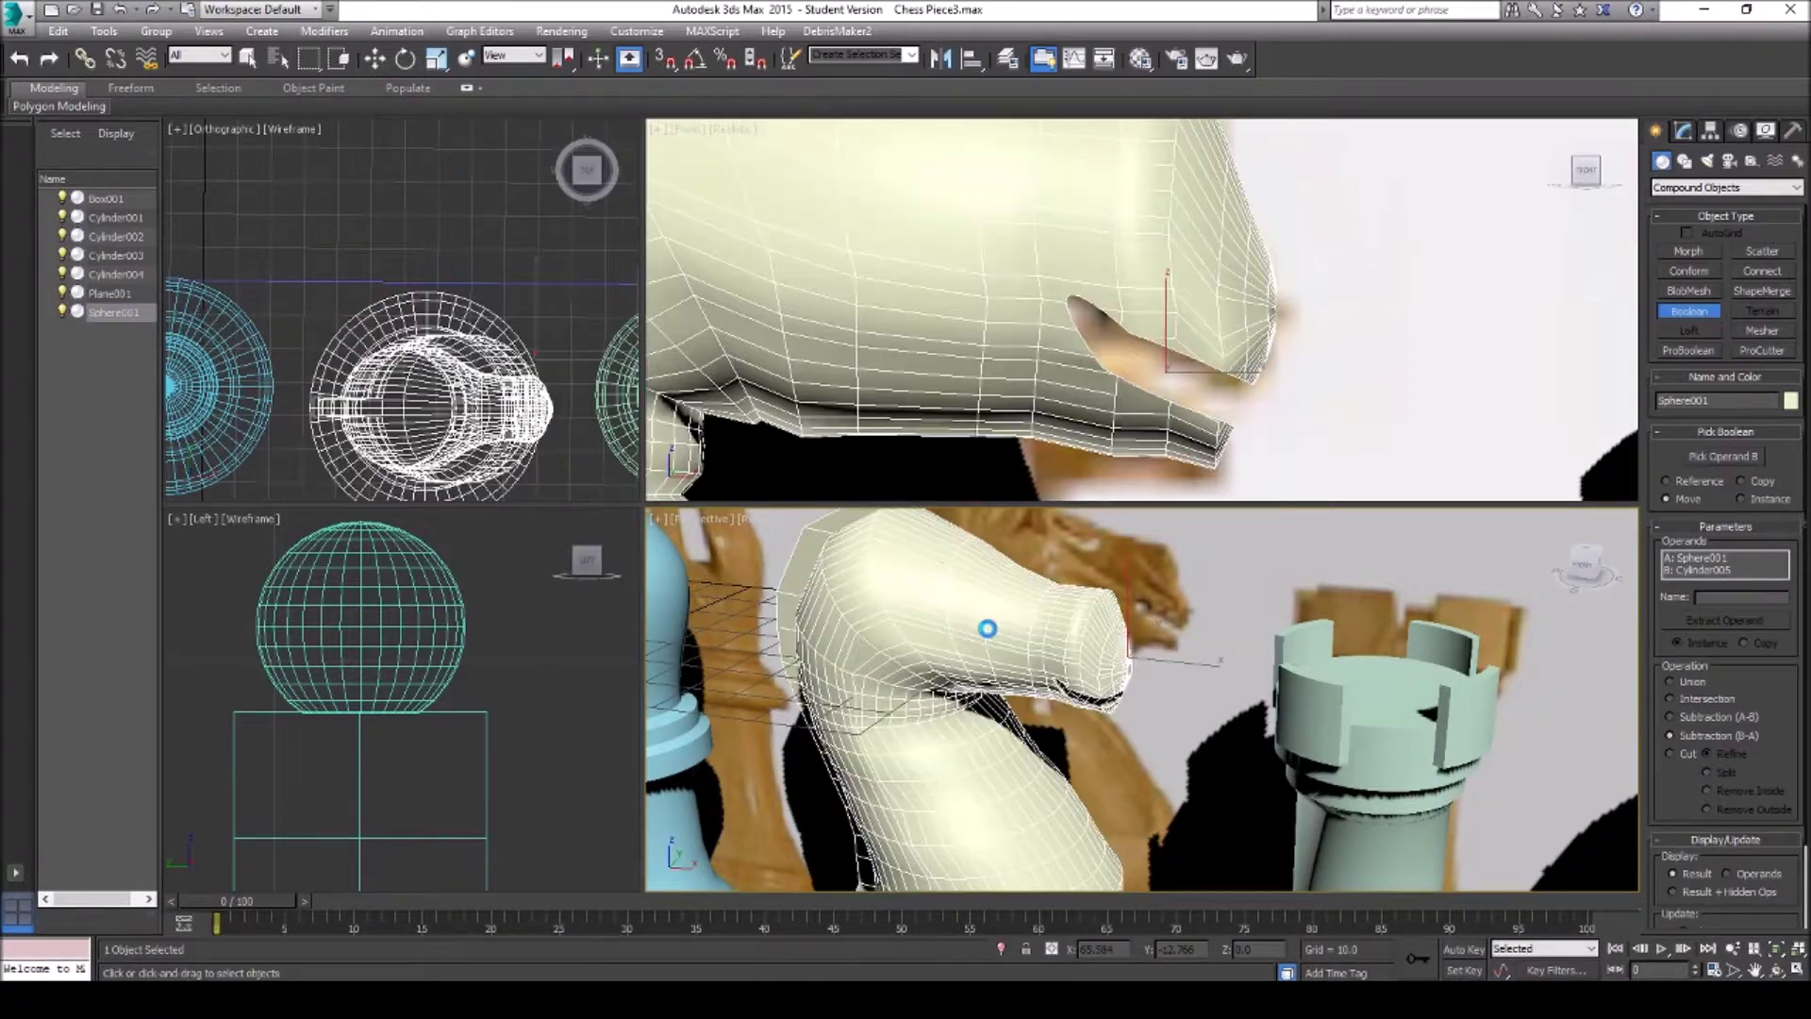
Inspect the mouth cut, convert the Boolean result to an editable poly and enter vertex editing
{"action": "left_click", "coordinate": [1778, 971]}
{"action": "left_click_drag", "start_coordinate": [1118, 693], "coordinate": [1146, 599]}
{"action": "right_click", "coordinate": [1147, 599]}
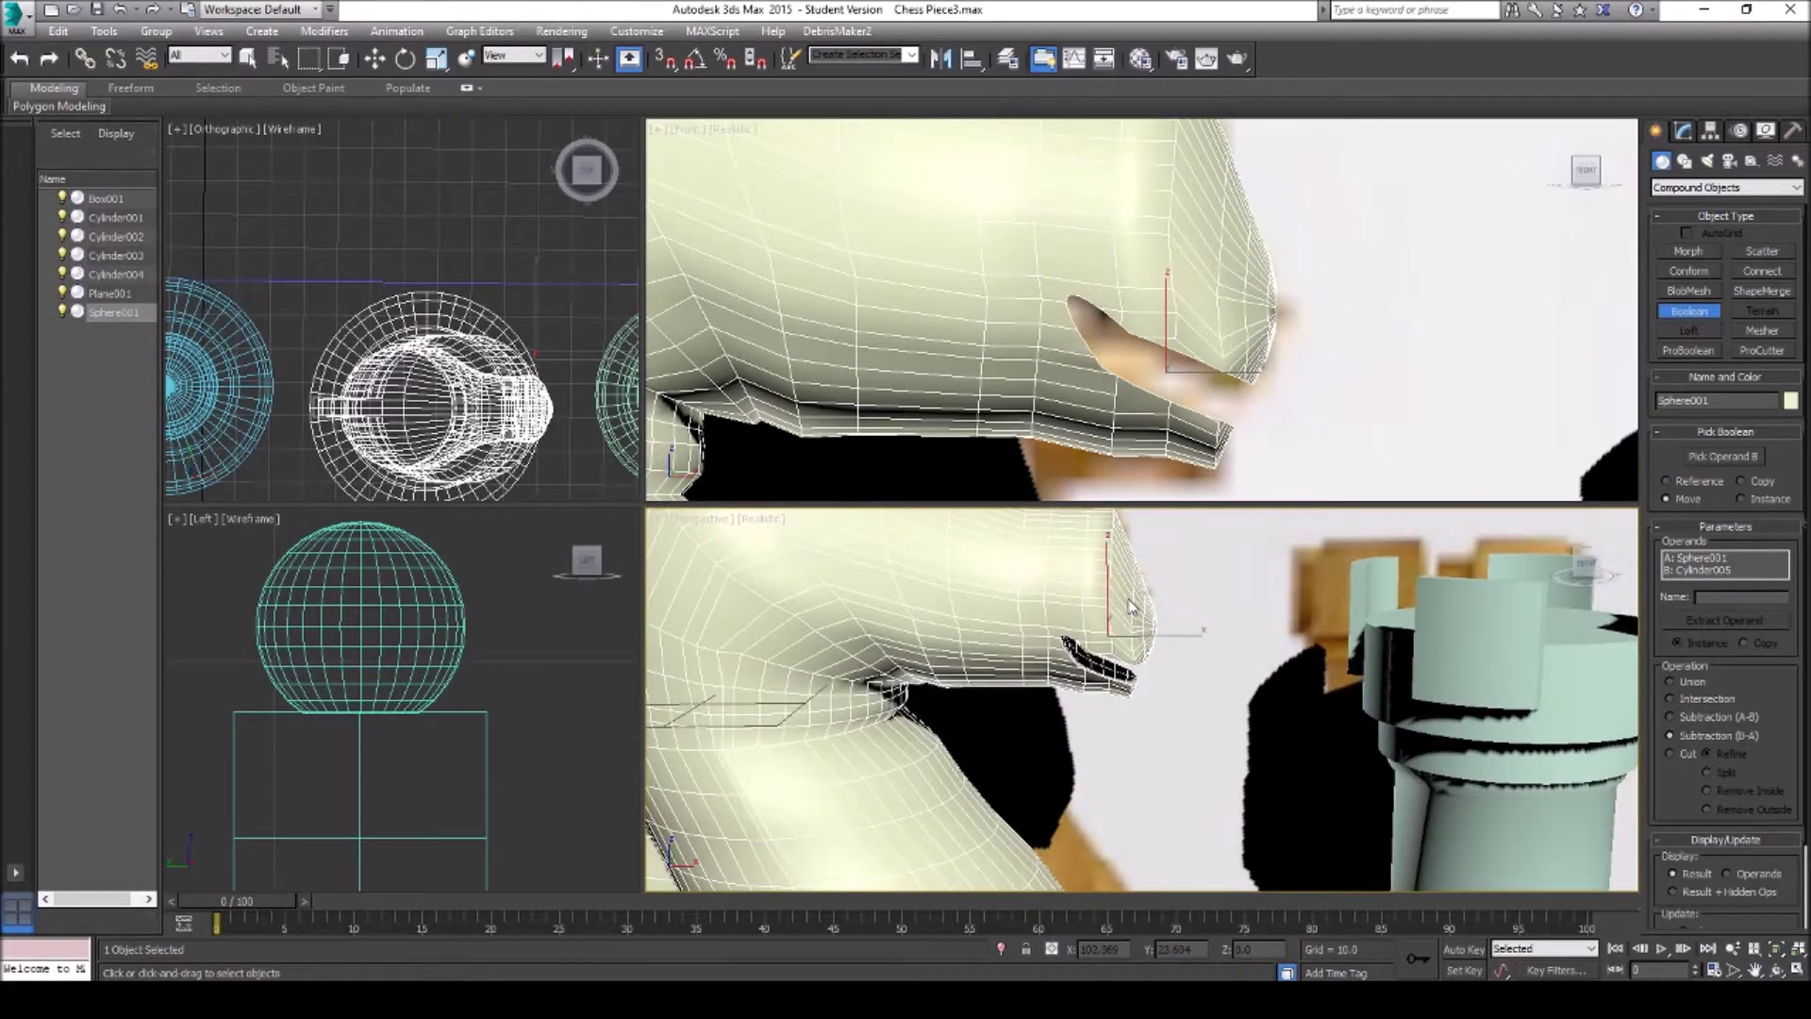
{"action": "key", "text": "w"}
{"action": "left_click", "coordinate": [1684, 131]}
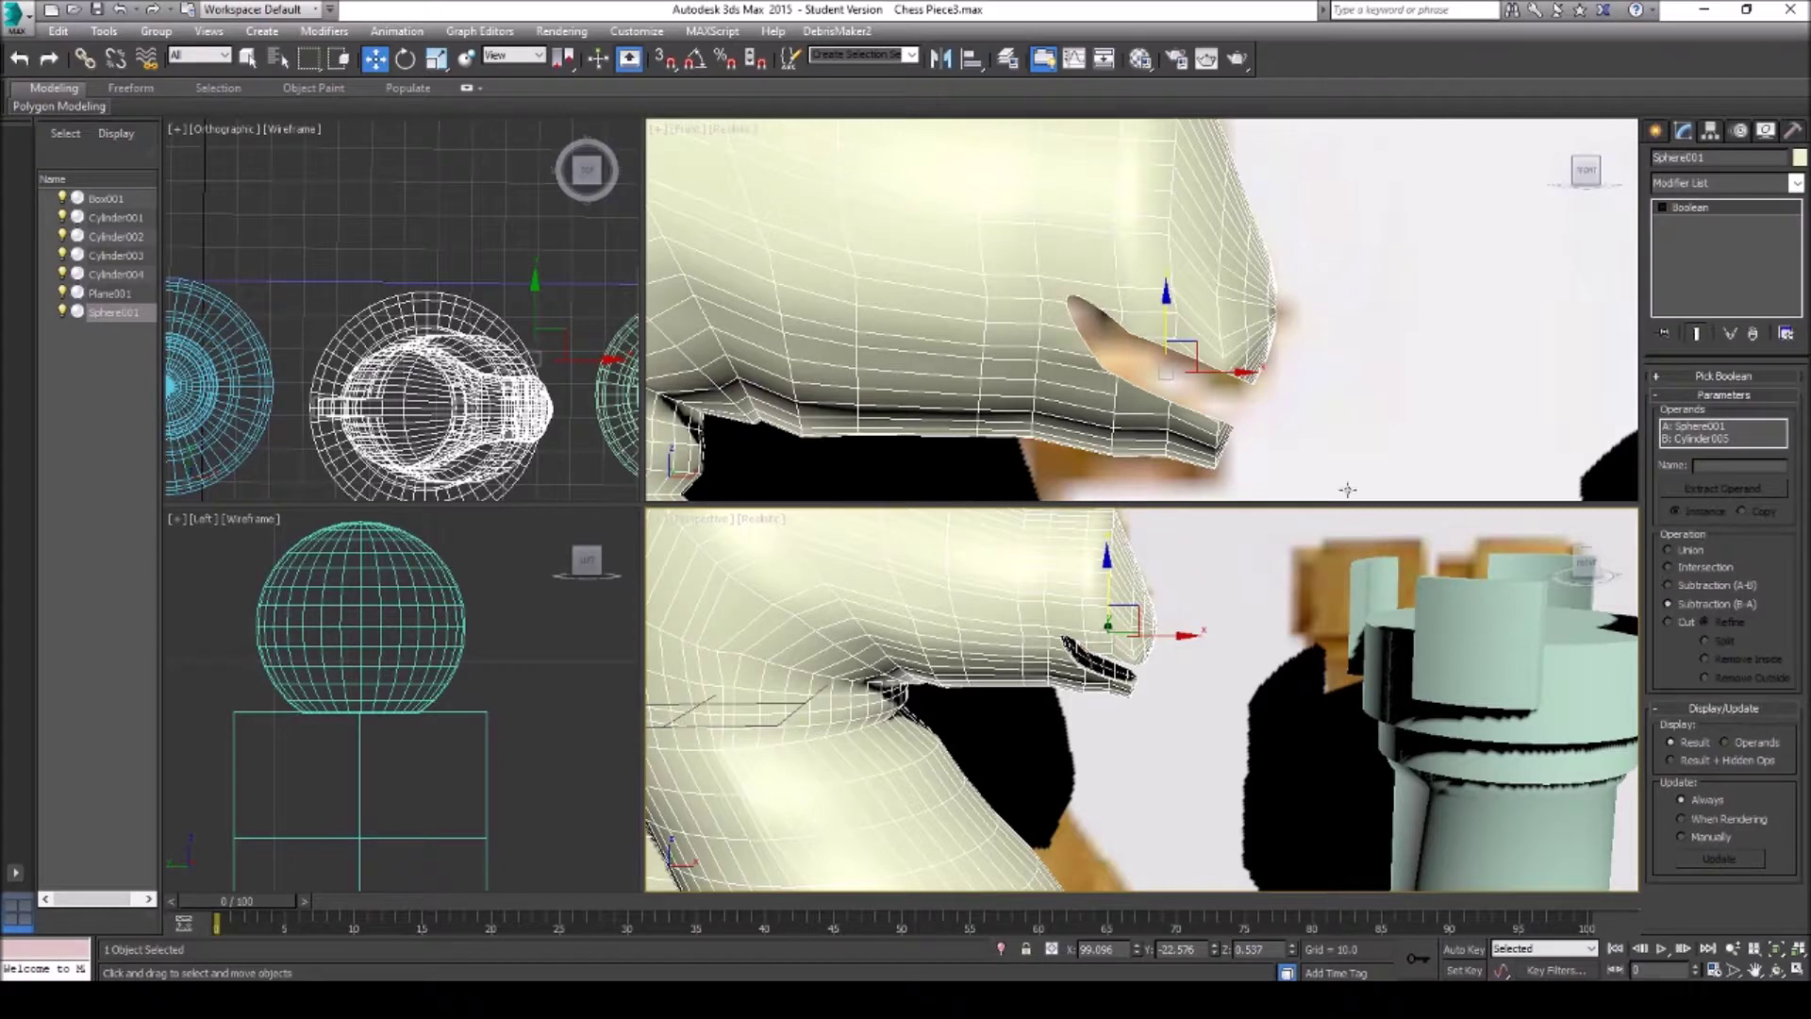
{"action": "right_click", "coordinate": [1050, 584]}
{"action": "mouse_move", "coordinate": [1132, 772]}
{"action": "left_click", "coordinate": [1255, 789]}
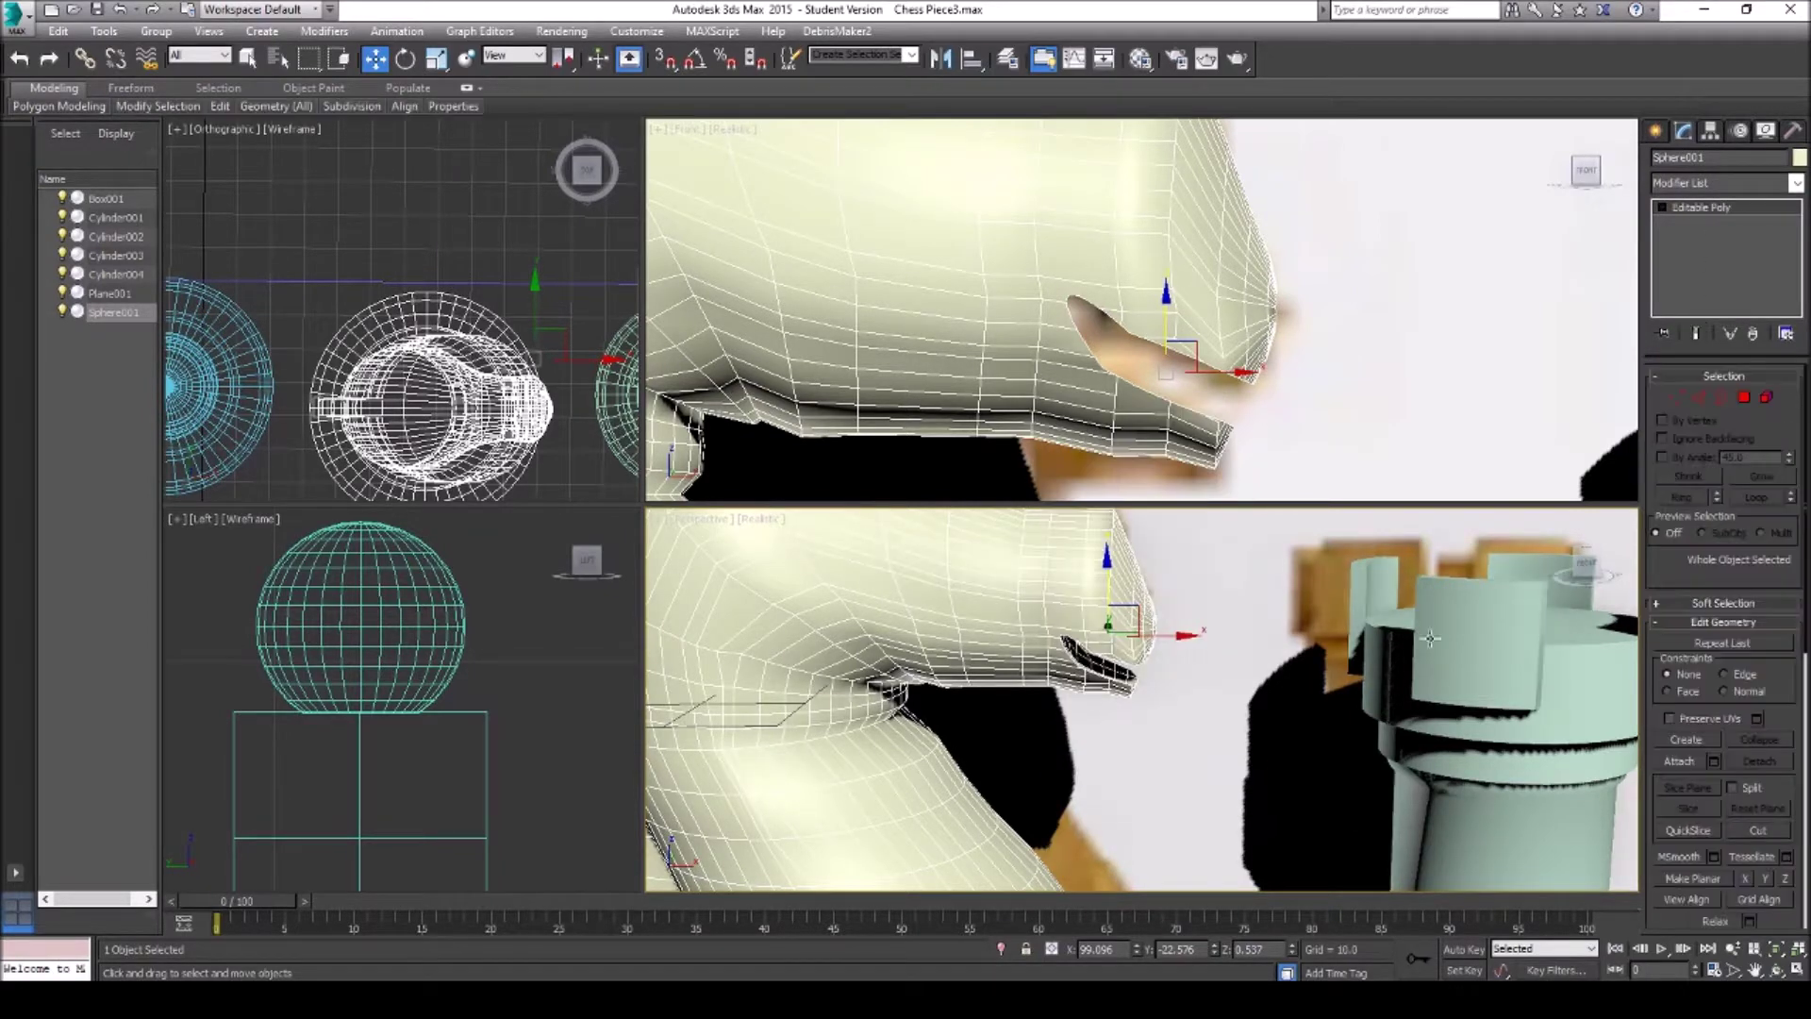
{"action": "left_click", "coordinate": [1678, 395]}
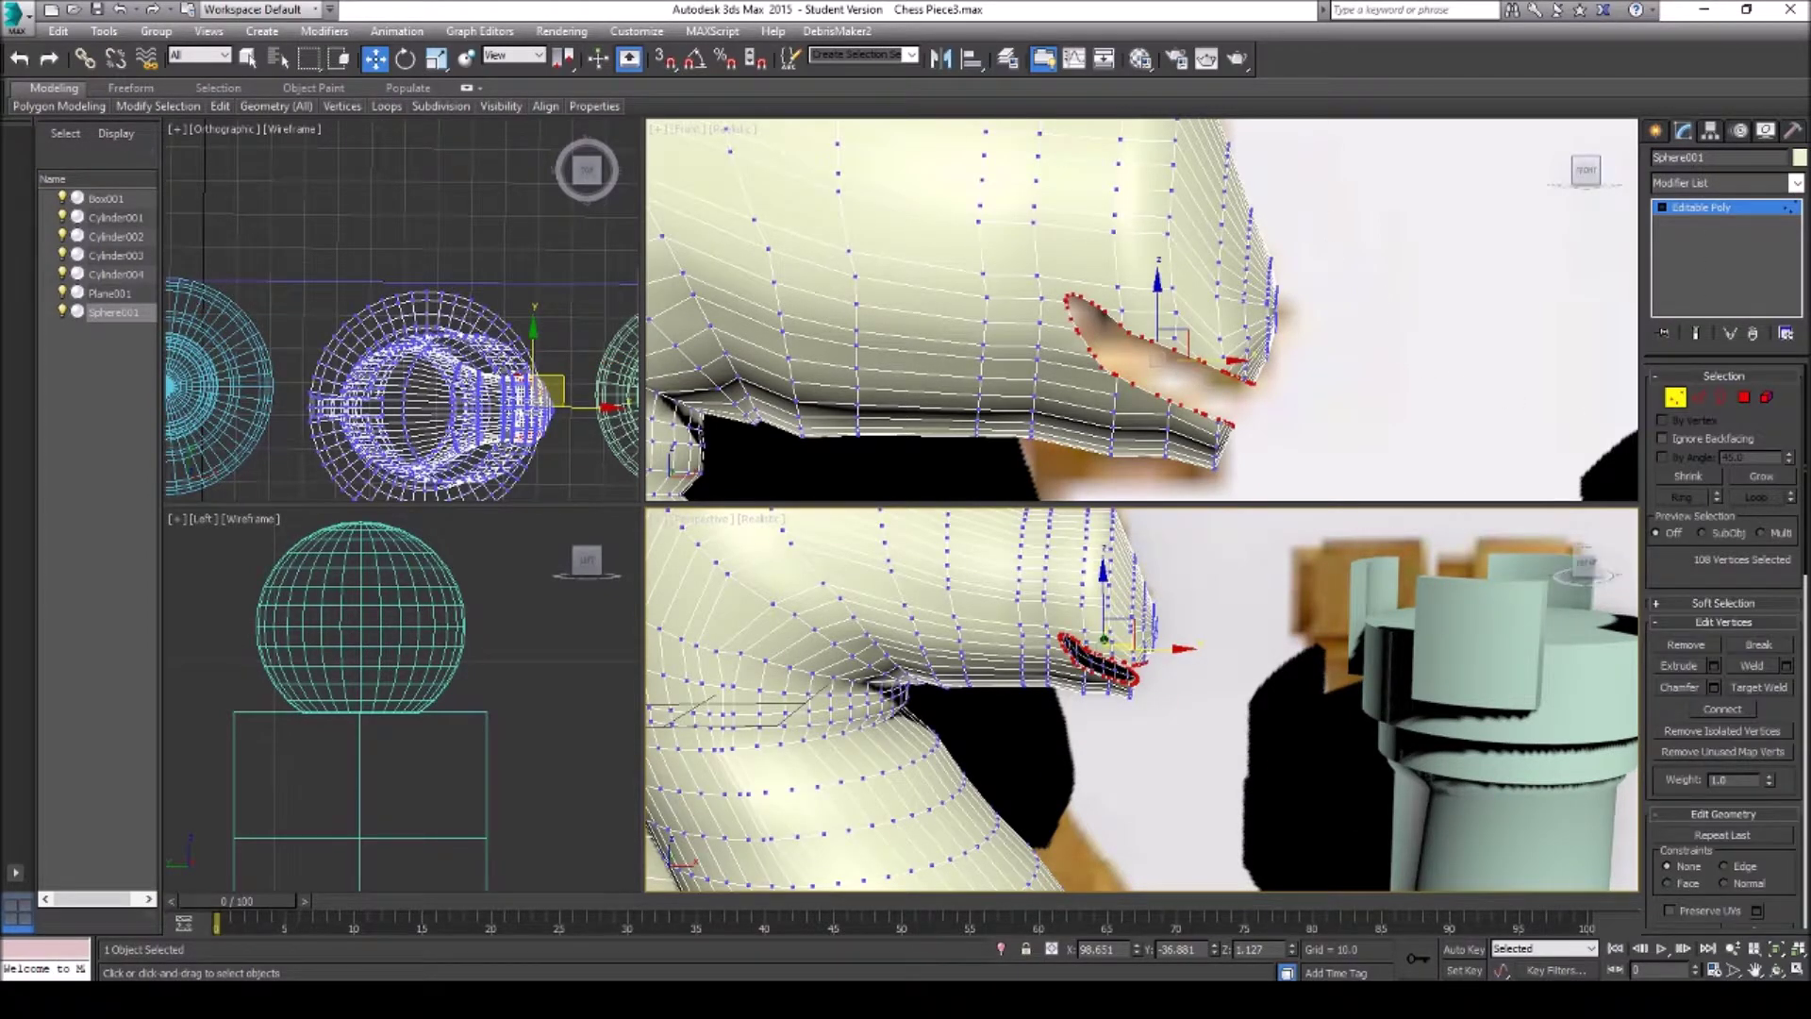
Select the two vertex columns at the muzzle's front in turn and raise each slightly to fill out the nose profile
{"action": "left_click", "coordinate": [1756, 970]}
{"action": "left_click_drag", "start_coordinate": [1133, 417], "coordinate": [1117, 557]}
{"action": "key", "text": "w"}
{"action": "left_click_drag", "start_coordinate": [1213, 317], "coordinate": [1243, 275]}
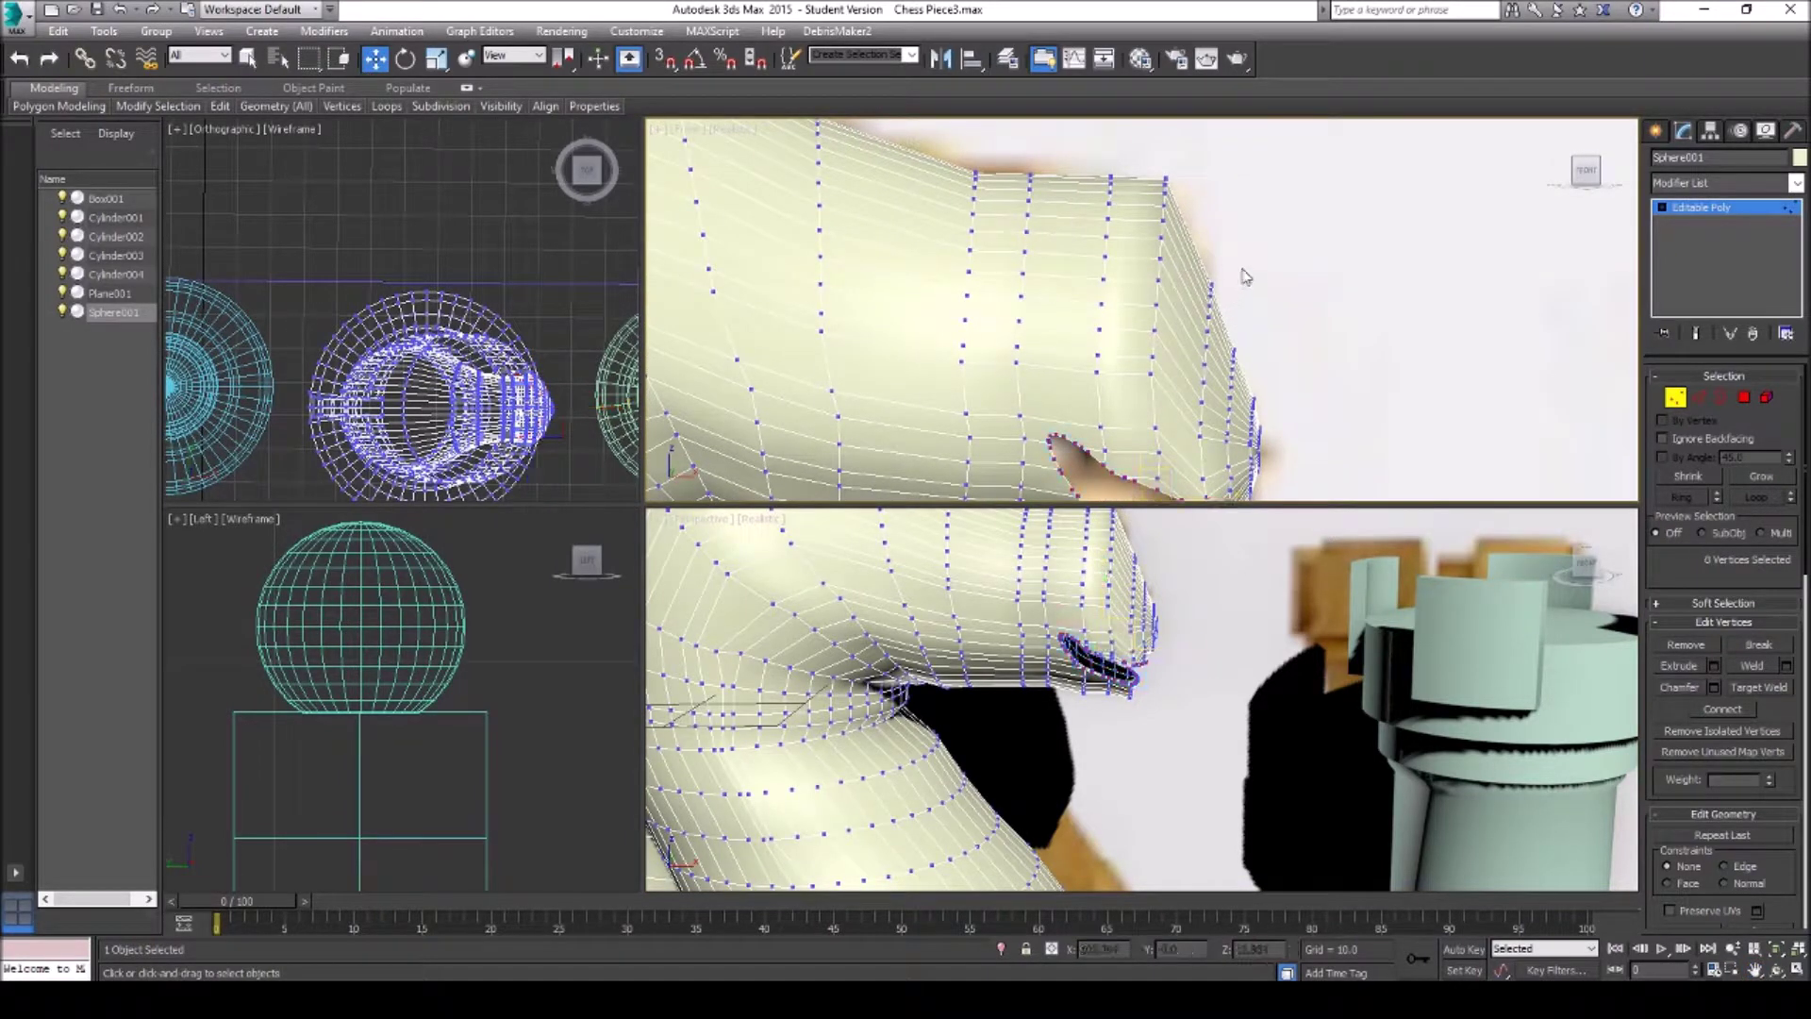
{"action": "left_click_drag", "start_coordinate": [1192, 434], "coordinate": [1193, 432]}
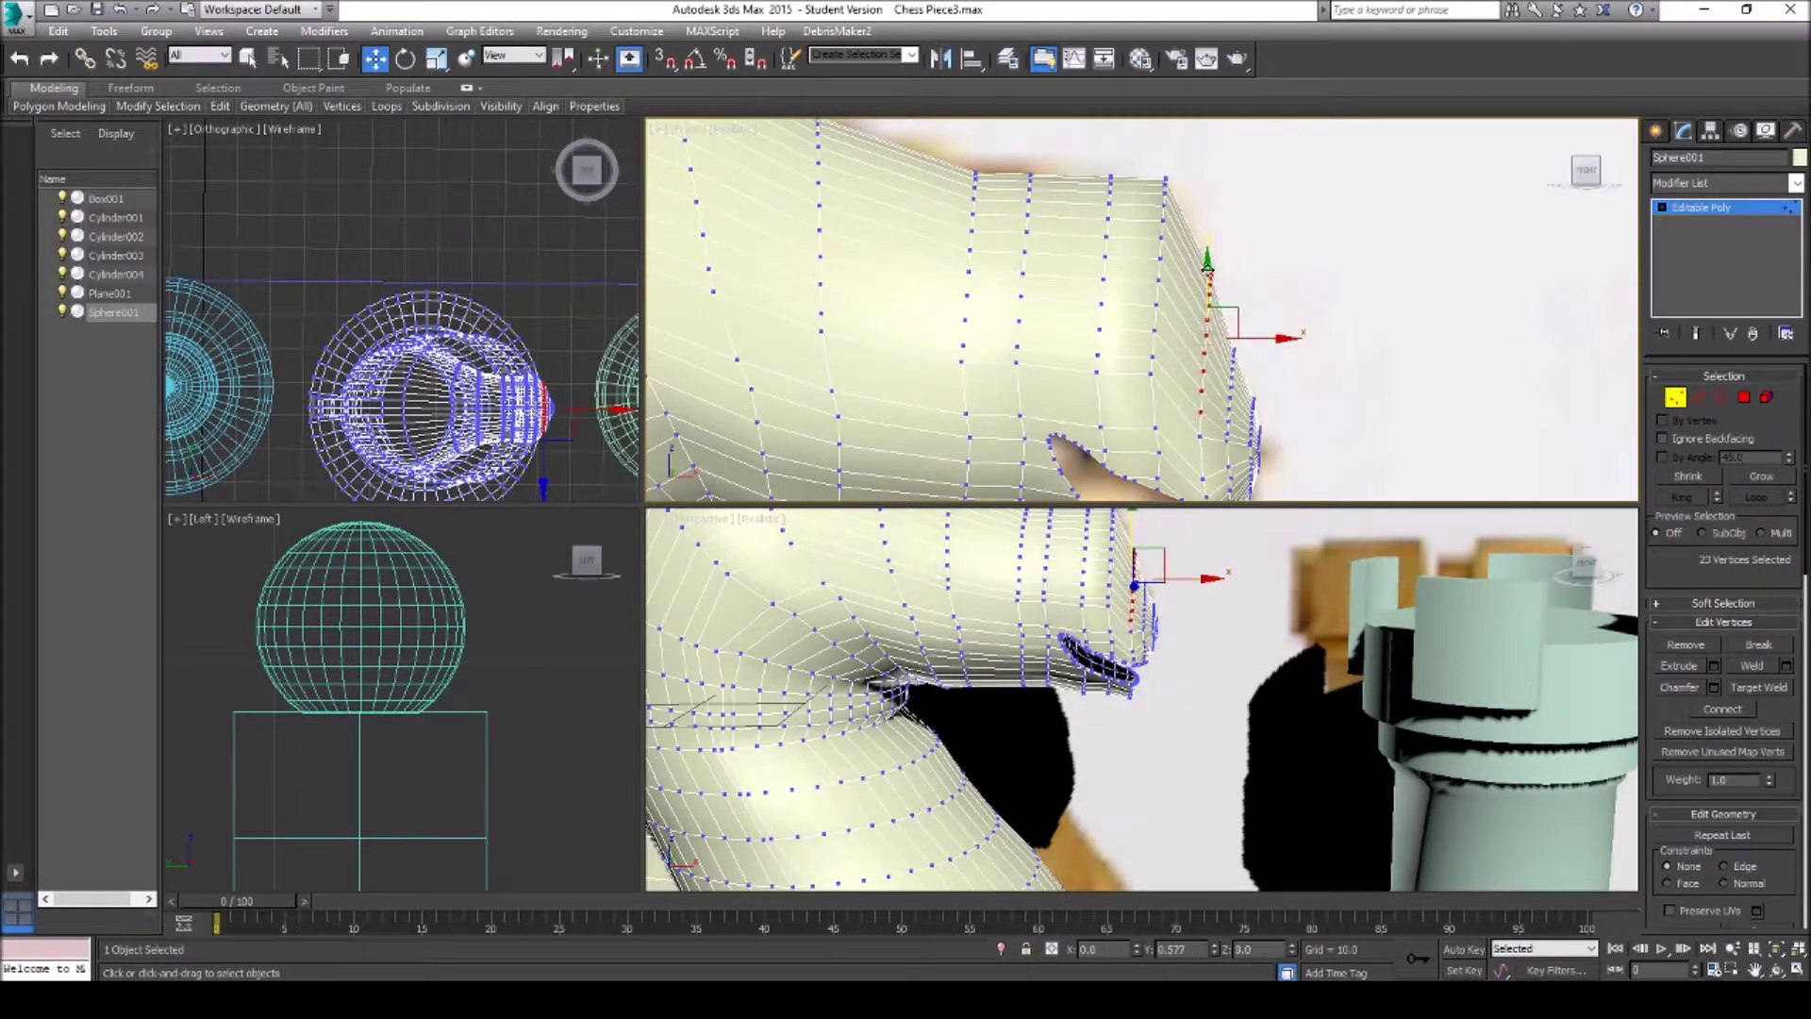
{"action": "left_click_drag", "start_coordinate": [1213, 275], "coordinate": [1214, 231]}
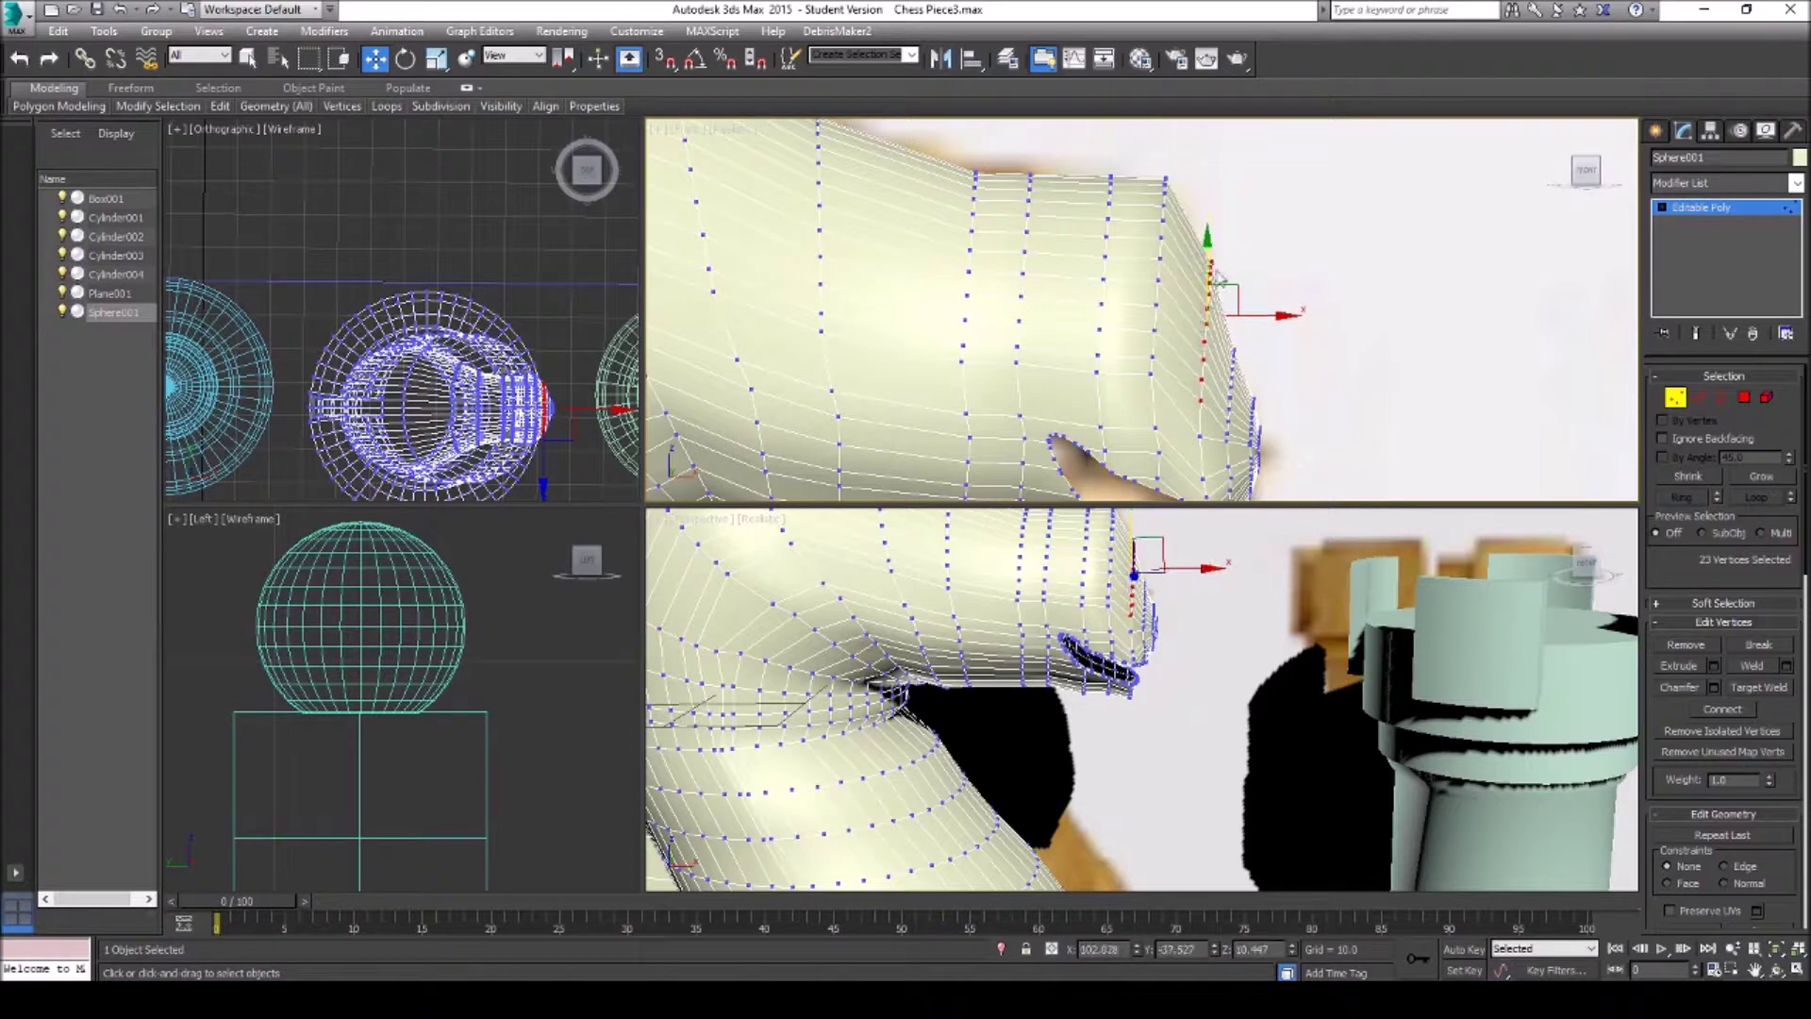
{"action": "left_click_drag", "start_coordinate": [1237, 402], "coordinate": [1224, 445]}
{"action": "left_click_drag", "start_coordinate": [1233, 337], "coordinate": [1242, 312]}
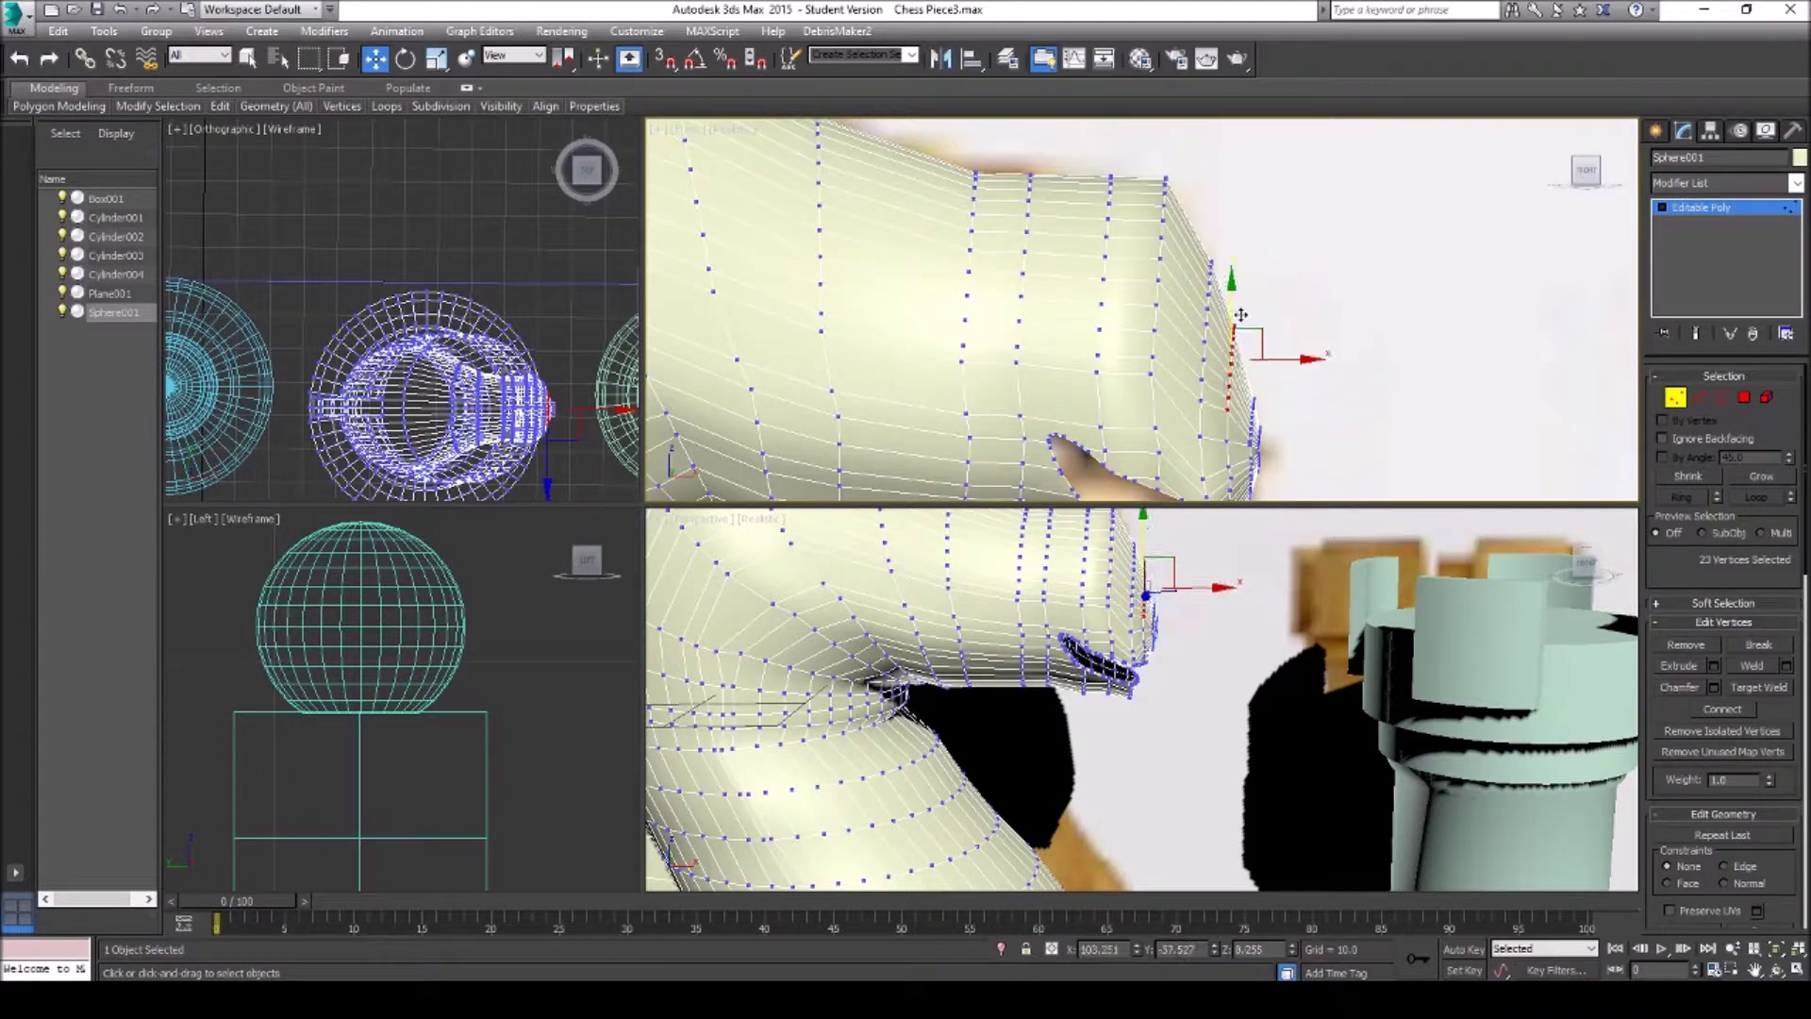
Select three neighbouring vertices on each side of the top of the knight's head for the ears
{"action": "middle_click_drag", "start_coordinate": [1094, 415], "coordinate": [1092, 283]}
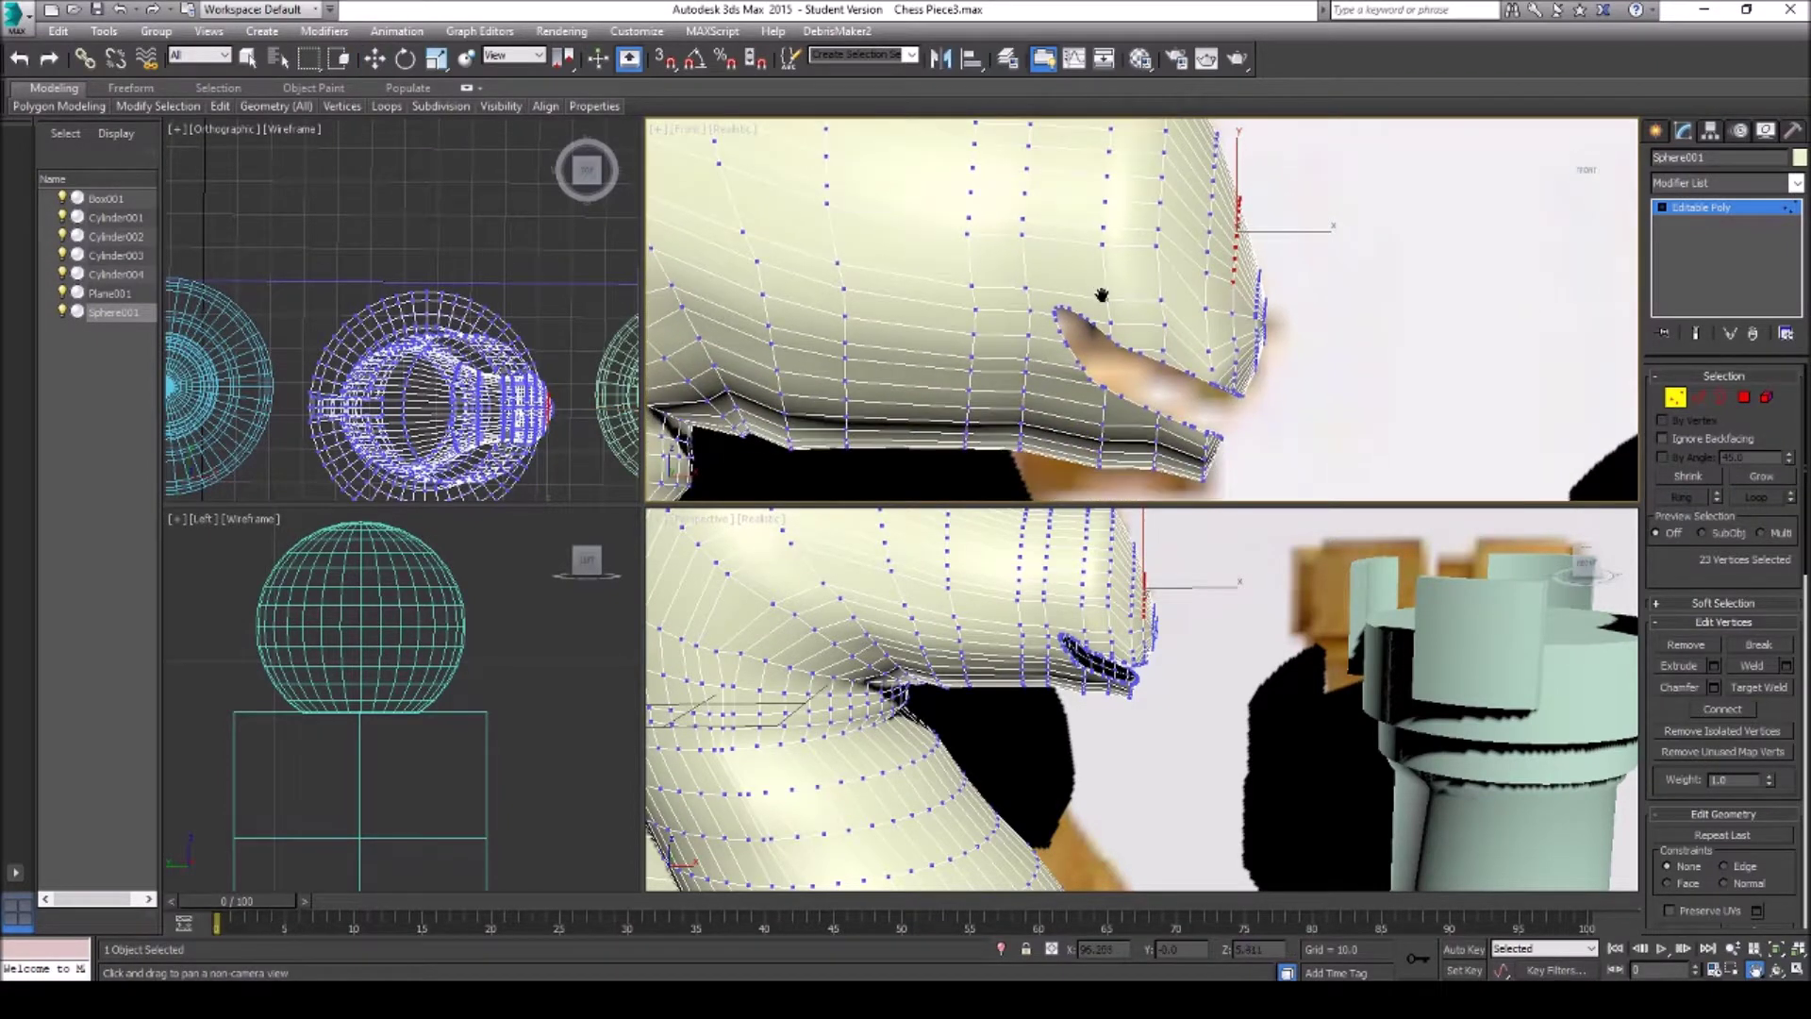
{"action": "middle_click_drag", "start_coordinate": [1028, 588], "coordinate": [1194, 640]}
{"action": "left_click", "coordinate": [1776, 971]}
{"action": "left_click_drag", "start_coordinate": [1104, 685], "coordinate": [1271, 723]}
{"action": "left_click_drag", "start_coordinate": [1128, 685], "coordinate": [1192, 677]}
{"action": "right_click", "coordinate": [1262, 722]}
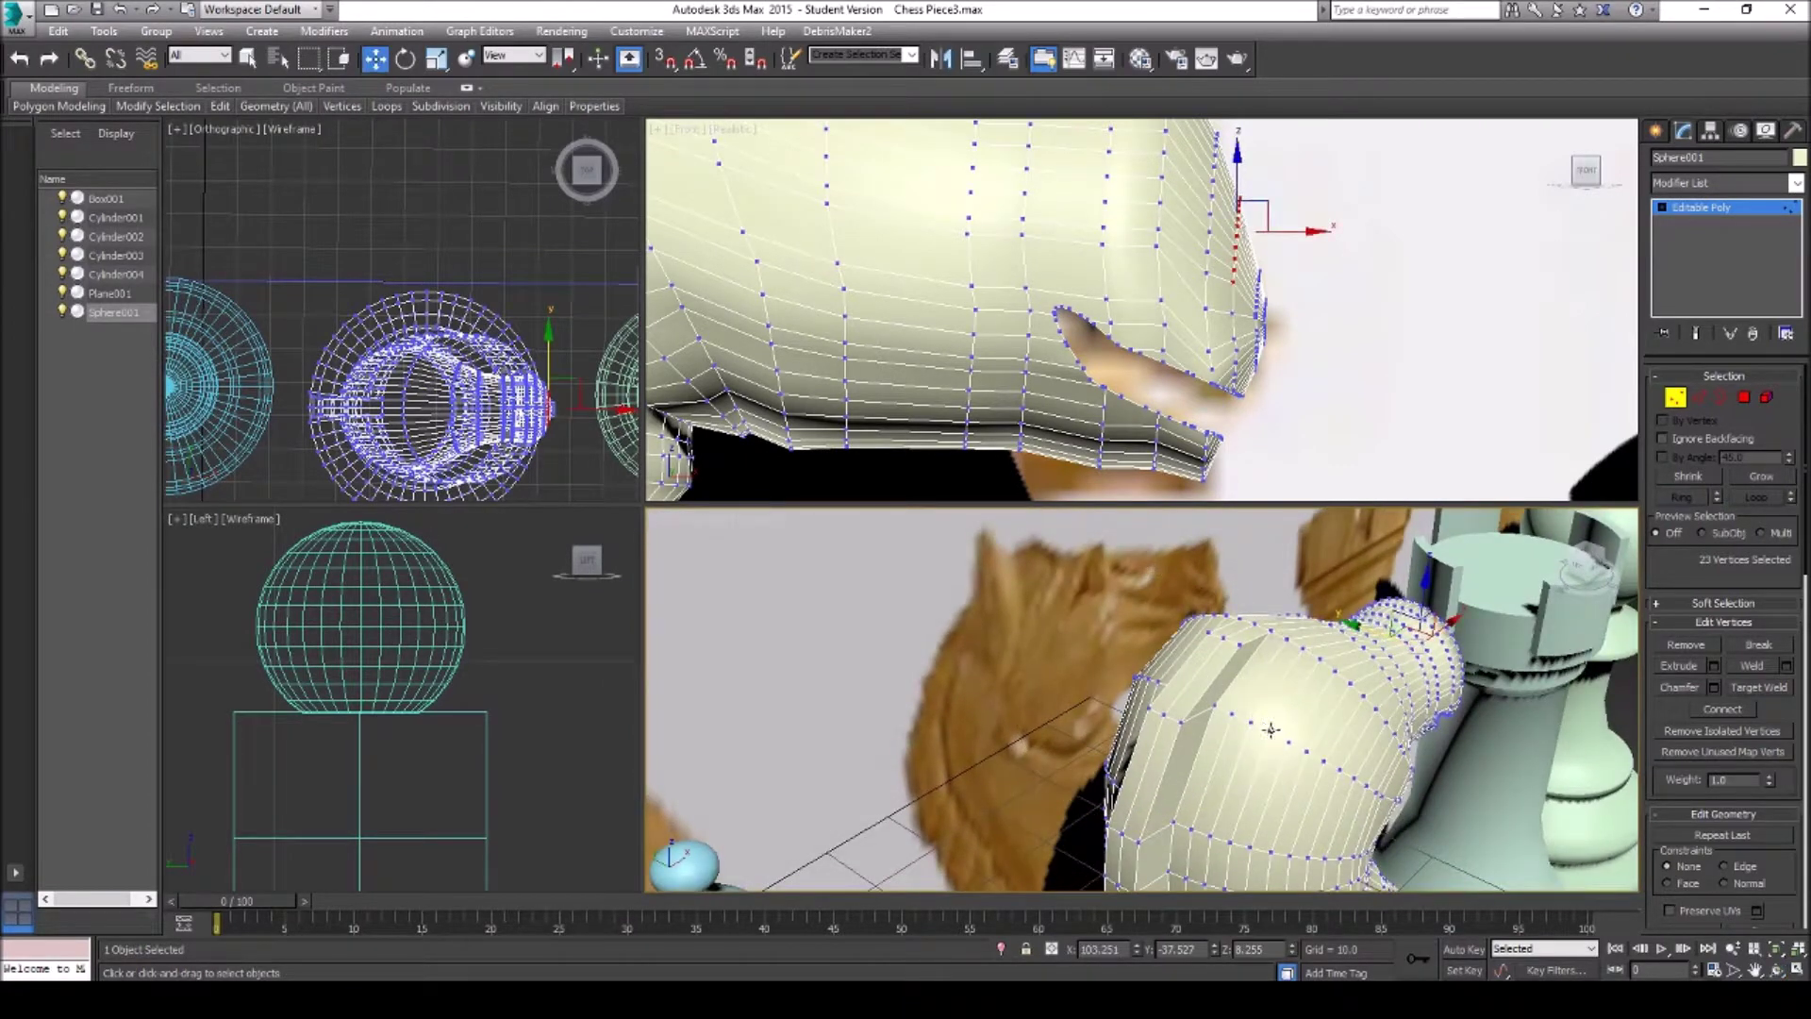
{"action": "left_click", "coordinate": [1289, 742]}
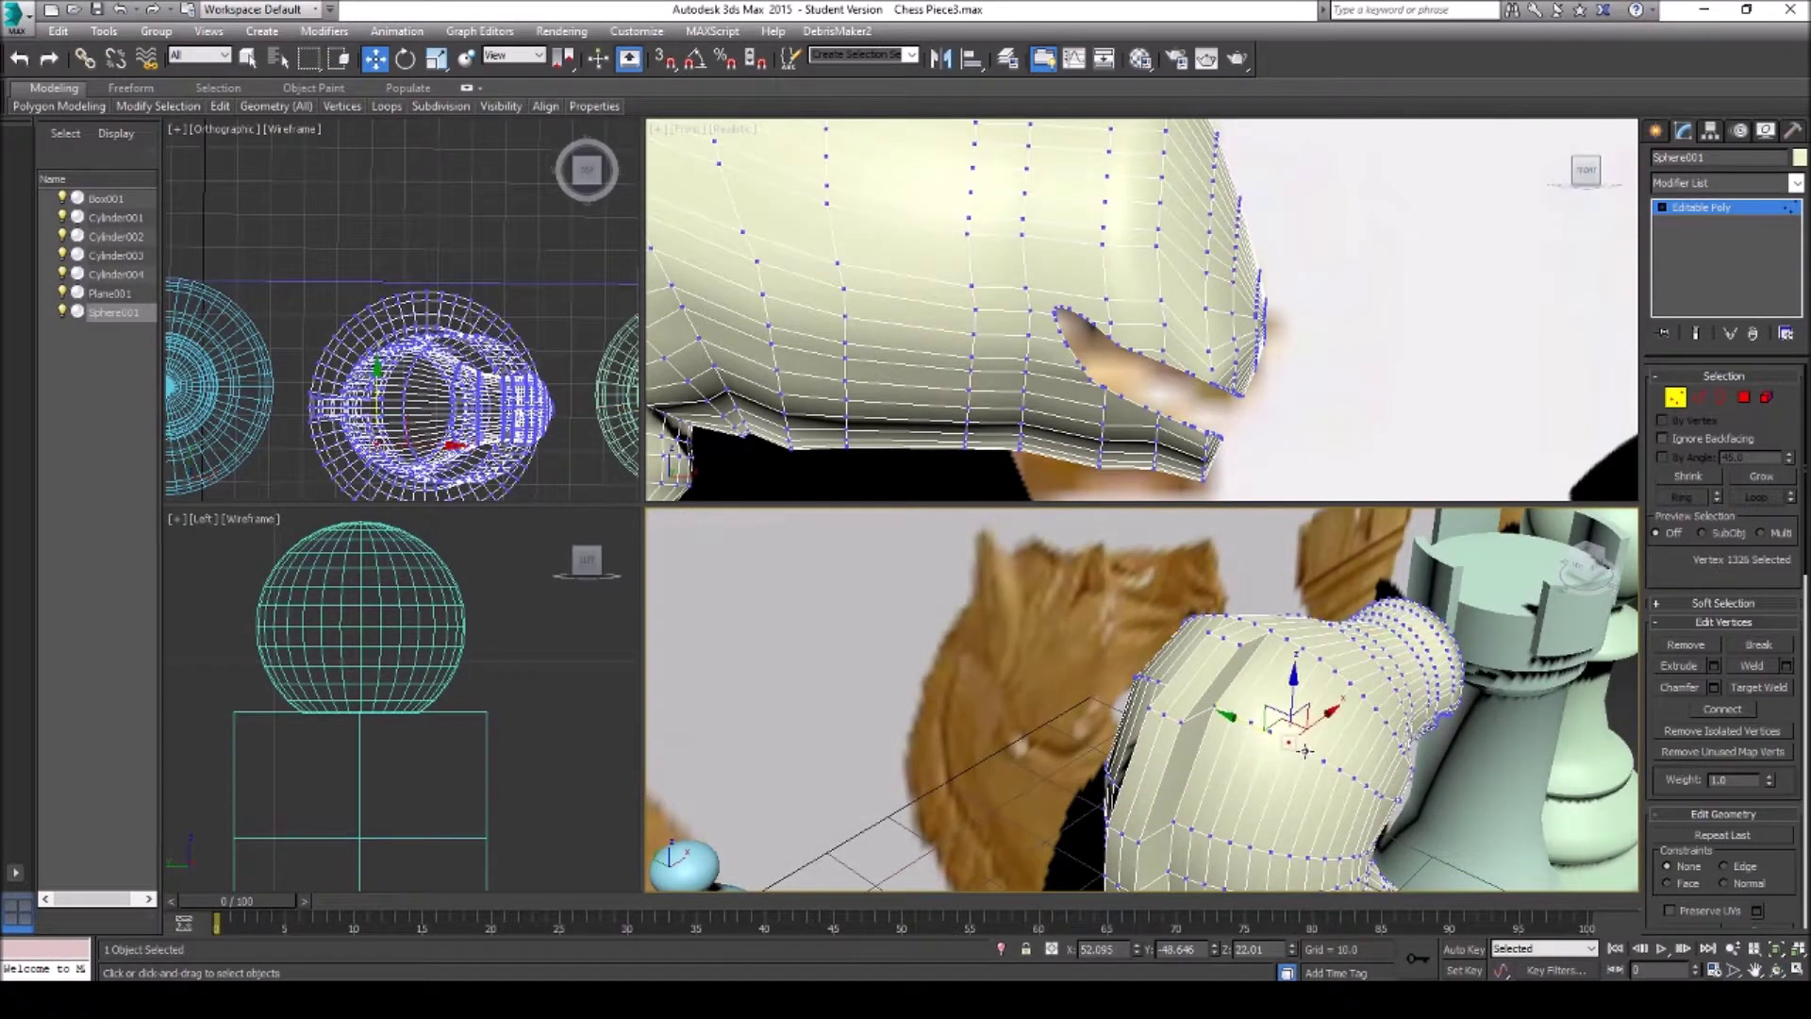
{"action": "left_click", "coordinate": [1307, 752], "text": "ctrl"}
{"action": "left_click_drag", "start_coordinate": [1325, 759], "coordinate": [1395, 789]}
{"action": "left_click", "coordinate": [1770, 972]}
{"action": "left_click_drag", "start_coordinate": [1107, 679], "coordinate": [1132, 722]}
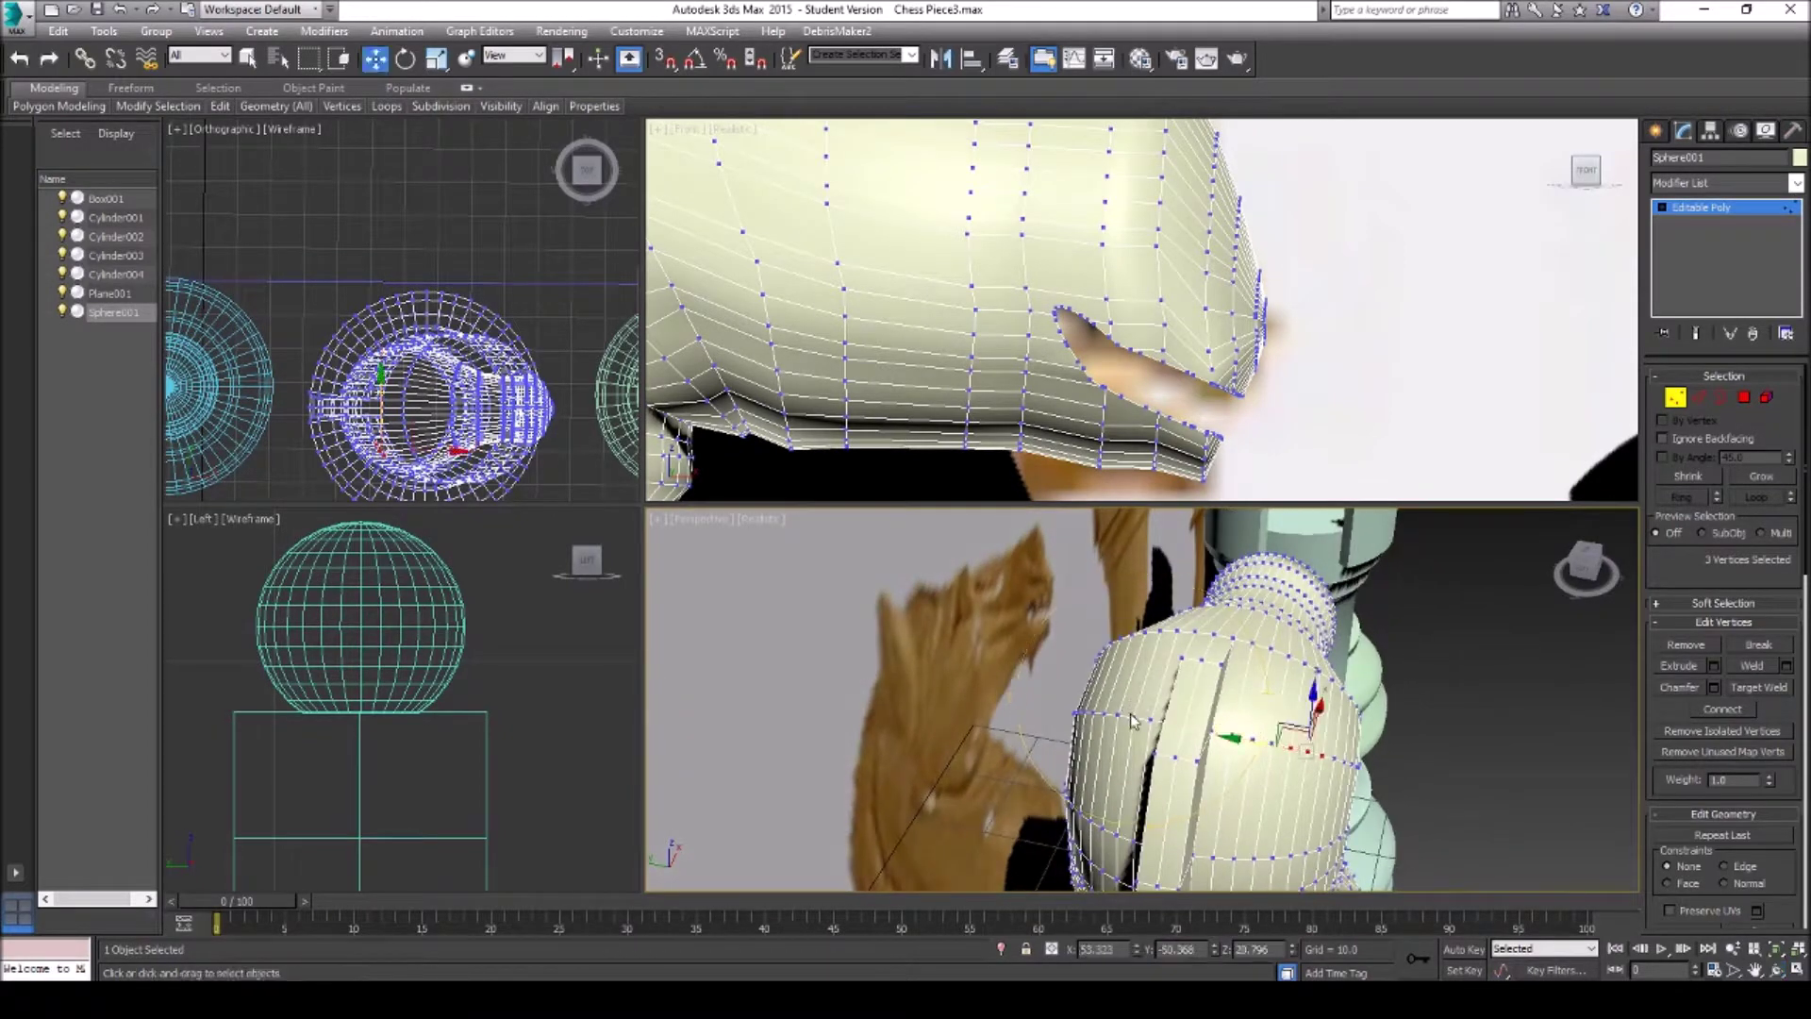
{"action": "left_click", "coordinate": [1101, 714], "text": "ctrl"}
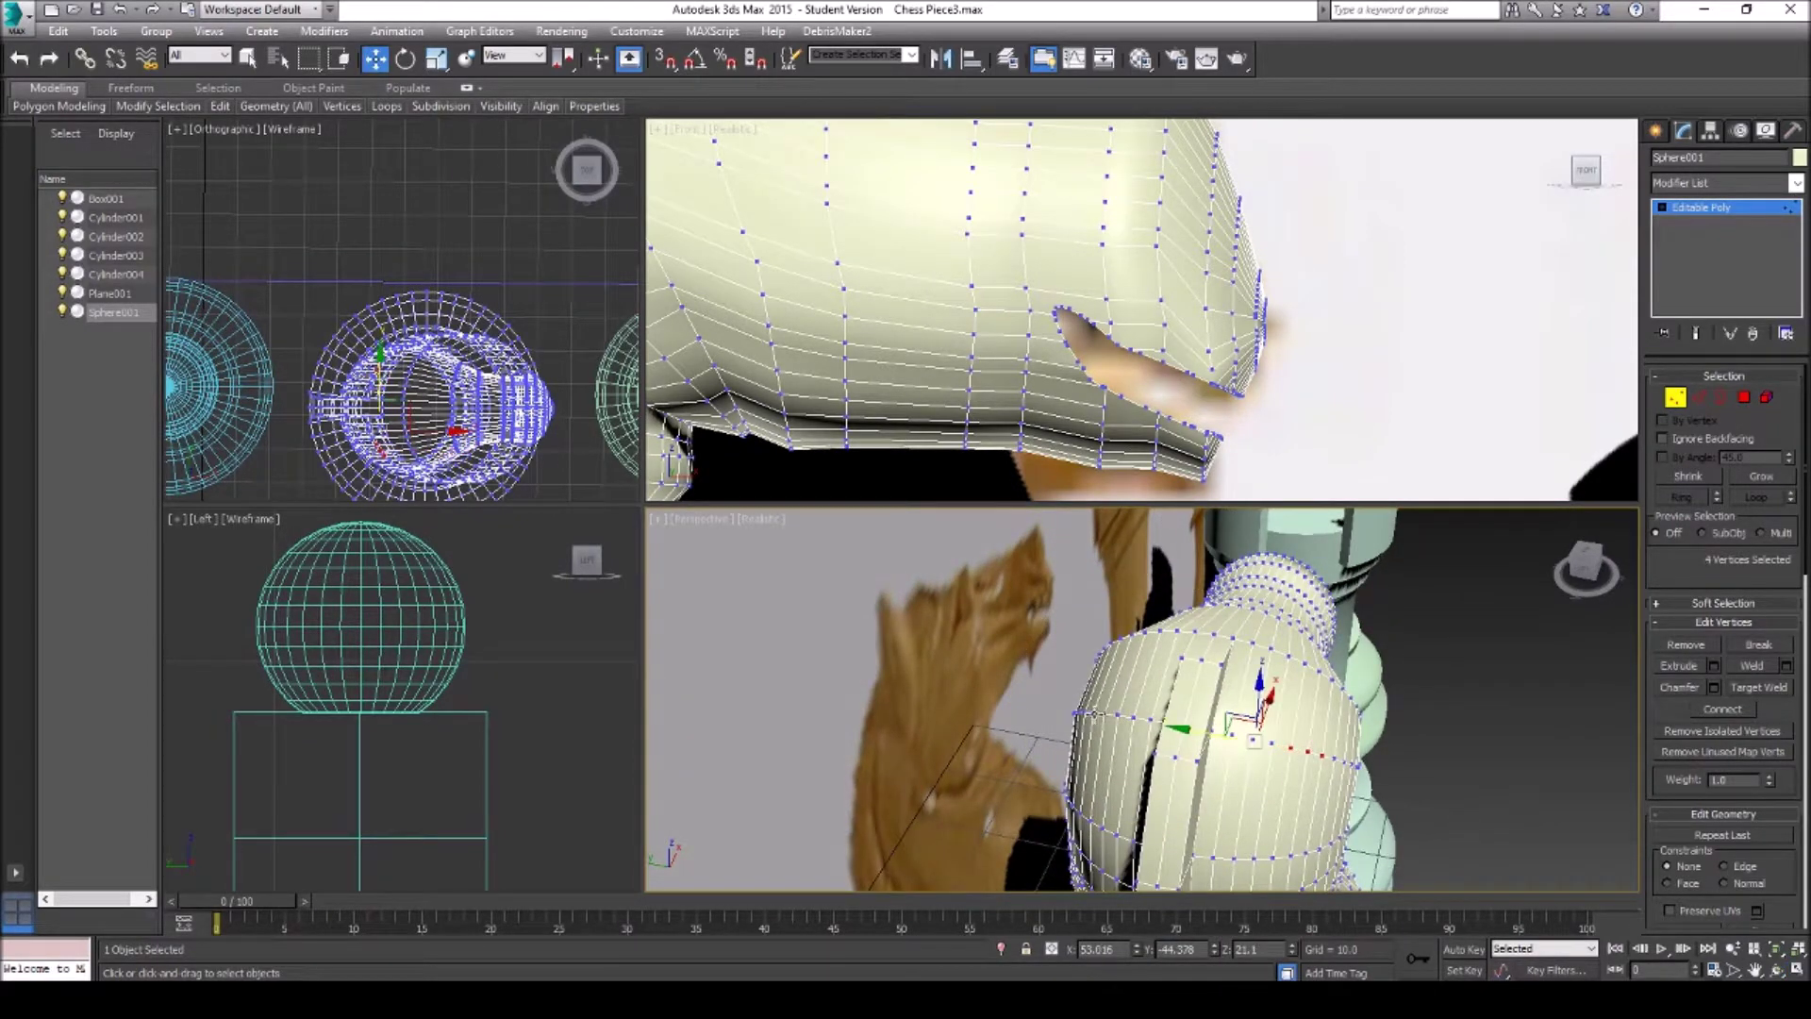
{"action": "left_click", "coordinate": [1080, 712], "text": "ctrl"}
{"action": "left_click", "coordinate": [1080, 713], "text": "ctrl"}
Pull the six selected vertices up into two pointed ears and shift them slightly back to match the reference image
{"action": "left_click", "coordinate": [1777, 969]}
{"action": "left_click_drag", "start_coordinate": [1191, 722], "coordinate": [1195, 604]}
{"action": "key", "text": "w"}
{"action": "left_click", "coordinate": [1757, 970]}
{"action": "left_click_drag", "start_coordinate": [1018, 336], "coordinate": [975, 388]}
{"action": "scroll", "coordinate": [1122, 419], "scroll_direction": "down", "scroll_amount": 2}
{"action": "key", "text": "w"}
{"action": "left_click", "coordinate": [1198, 598]}
{"action": "left_click_drag", "start_coordinate": [1197, 596], "coordinate": [1175, 556]}
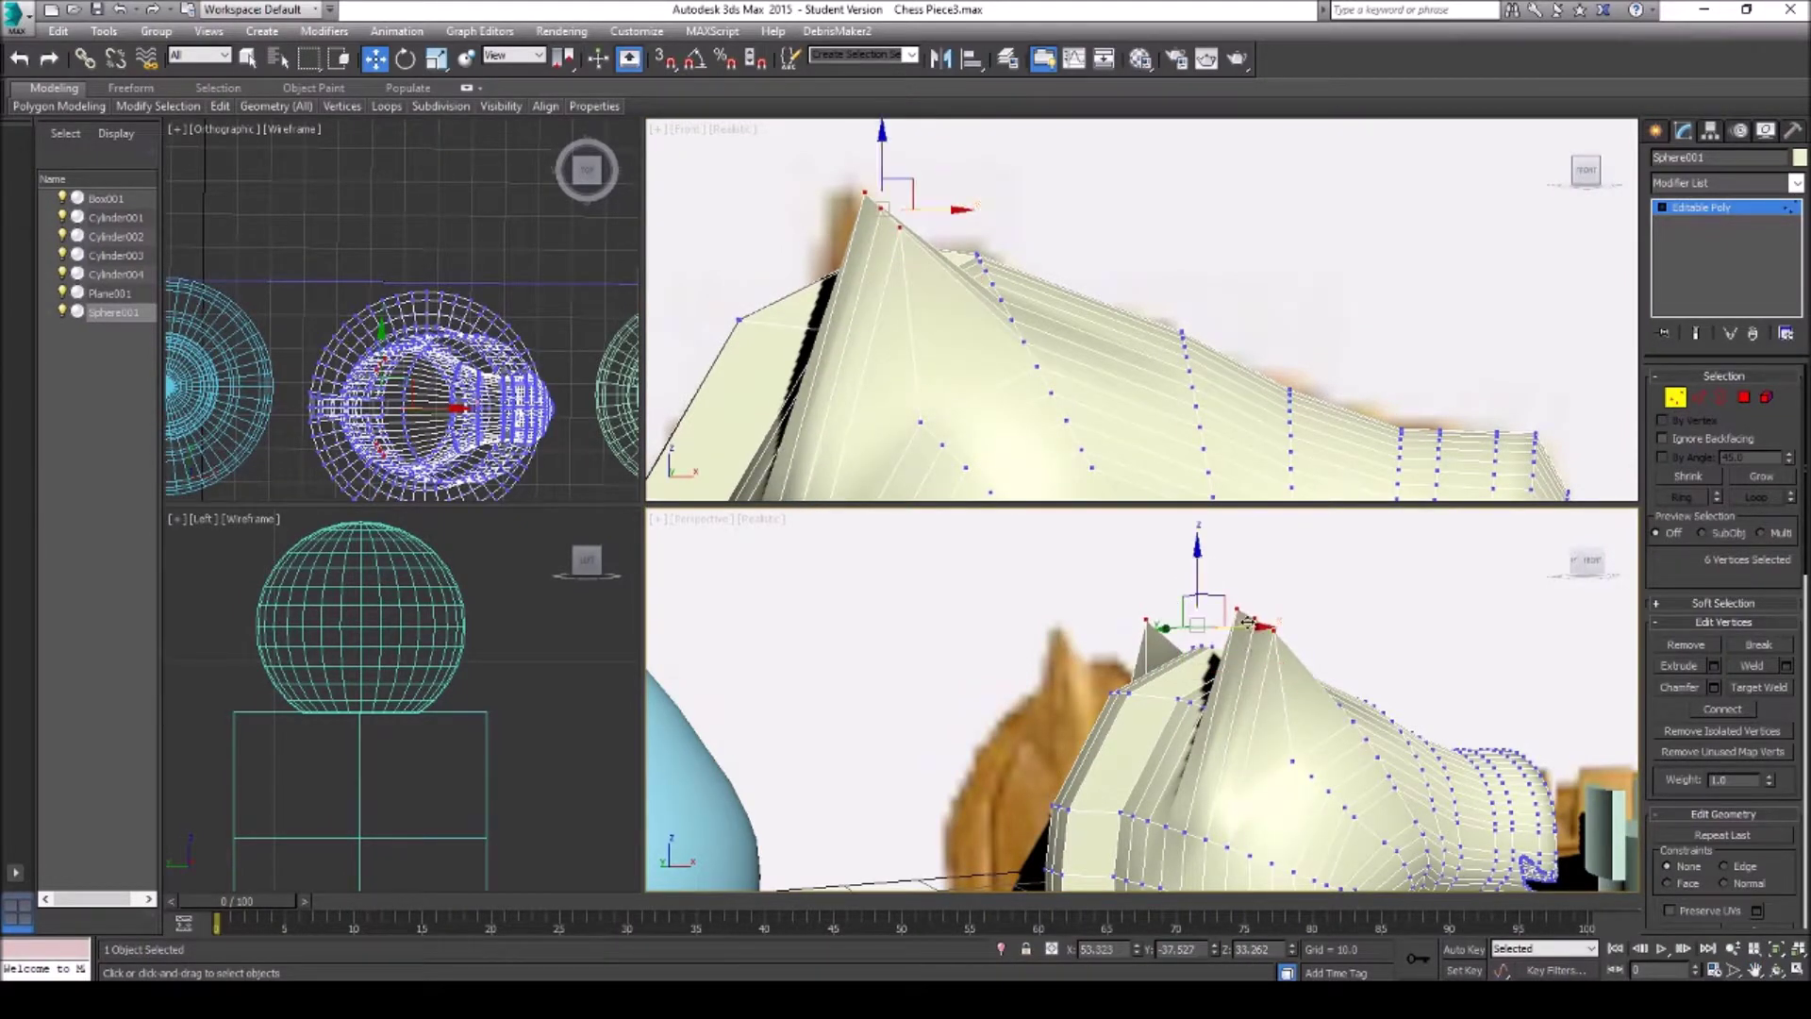
{"action": "left_click_drag", "start_coordinate": [1250, 627], "coordinate": [1239, 622]}
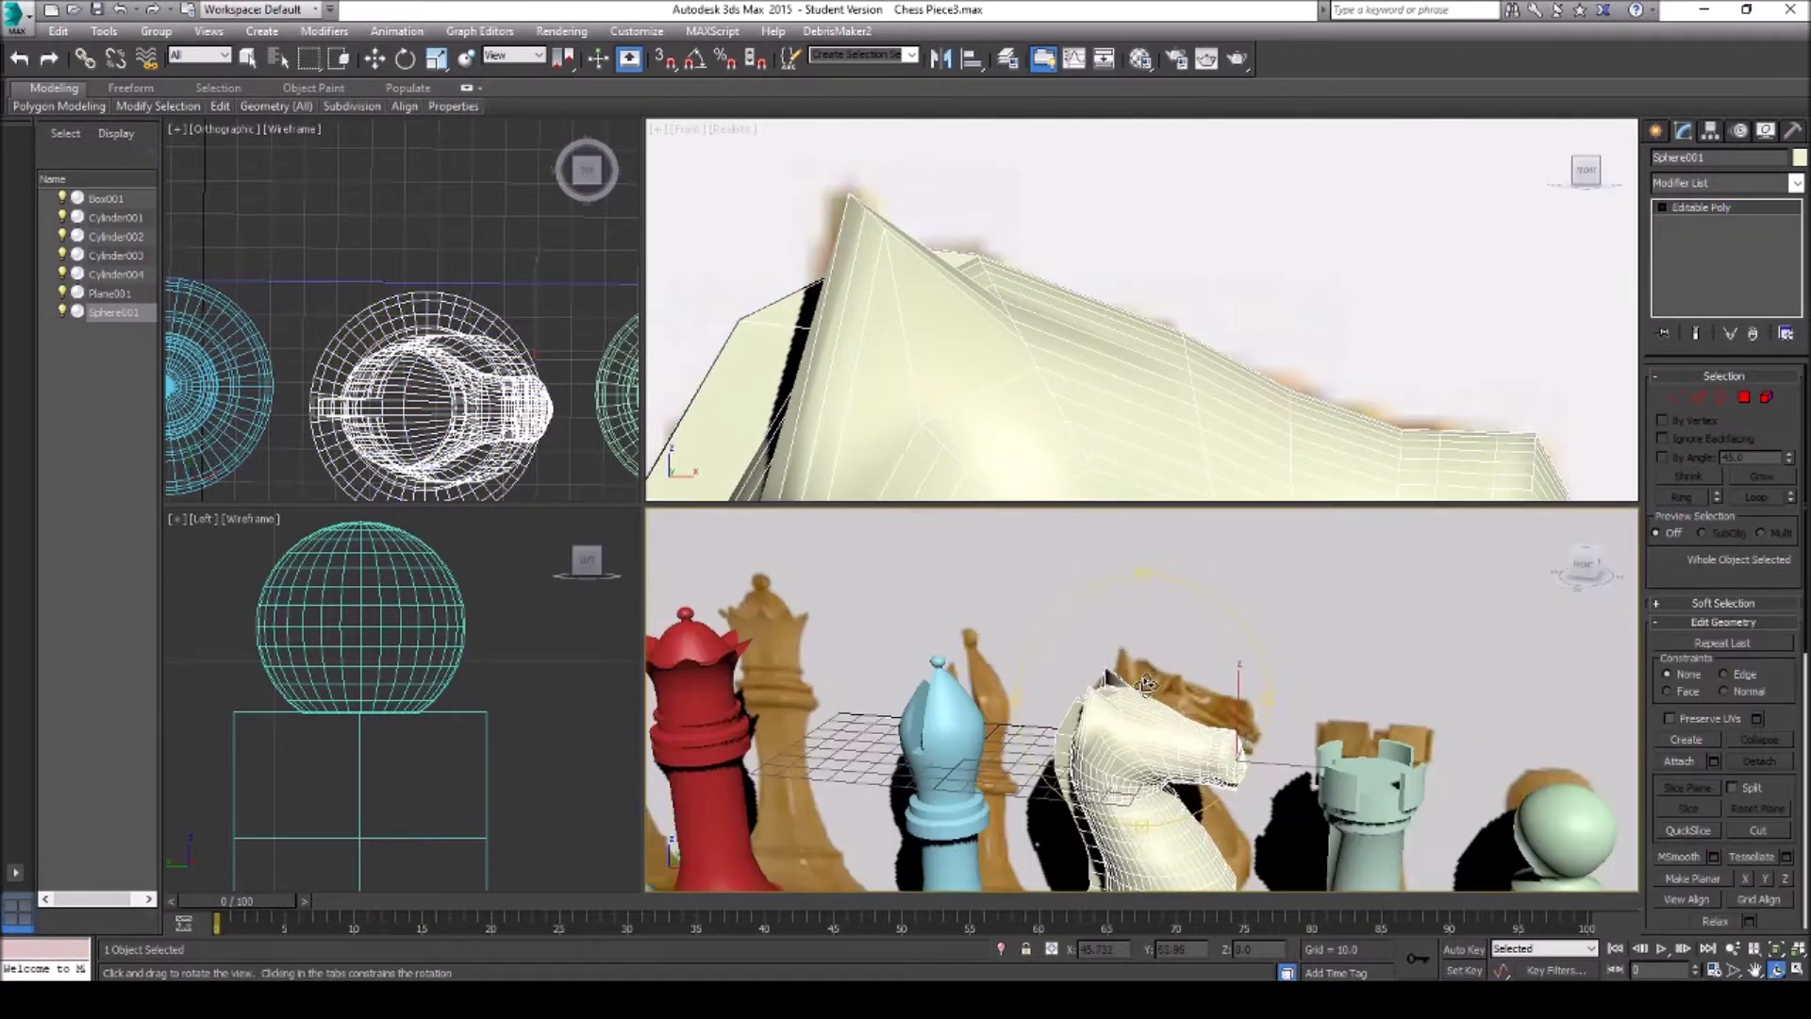
Leave vertex editing, deselect the knight and examine its shape beside the other chess pieces
{"action": "scroll", "coordinate": [1144, 686], "scroll_direction": "down", "scroll_amount": 3}
{"action": "scroll", "coordinate": [1138, 715], "scroll_direction": "up", "scroll_amount": 3}
{"action": "left_click_drag", "start_coordinate": [1138, 715], "coordinate": [1575, 657]}
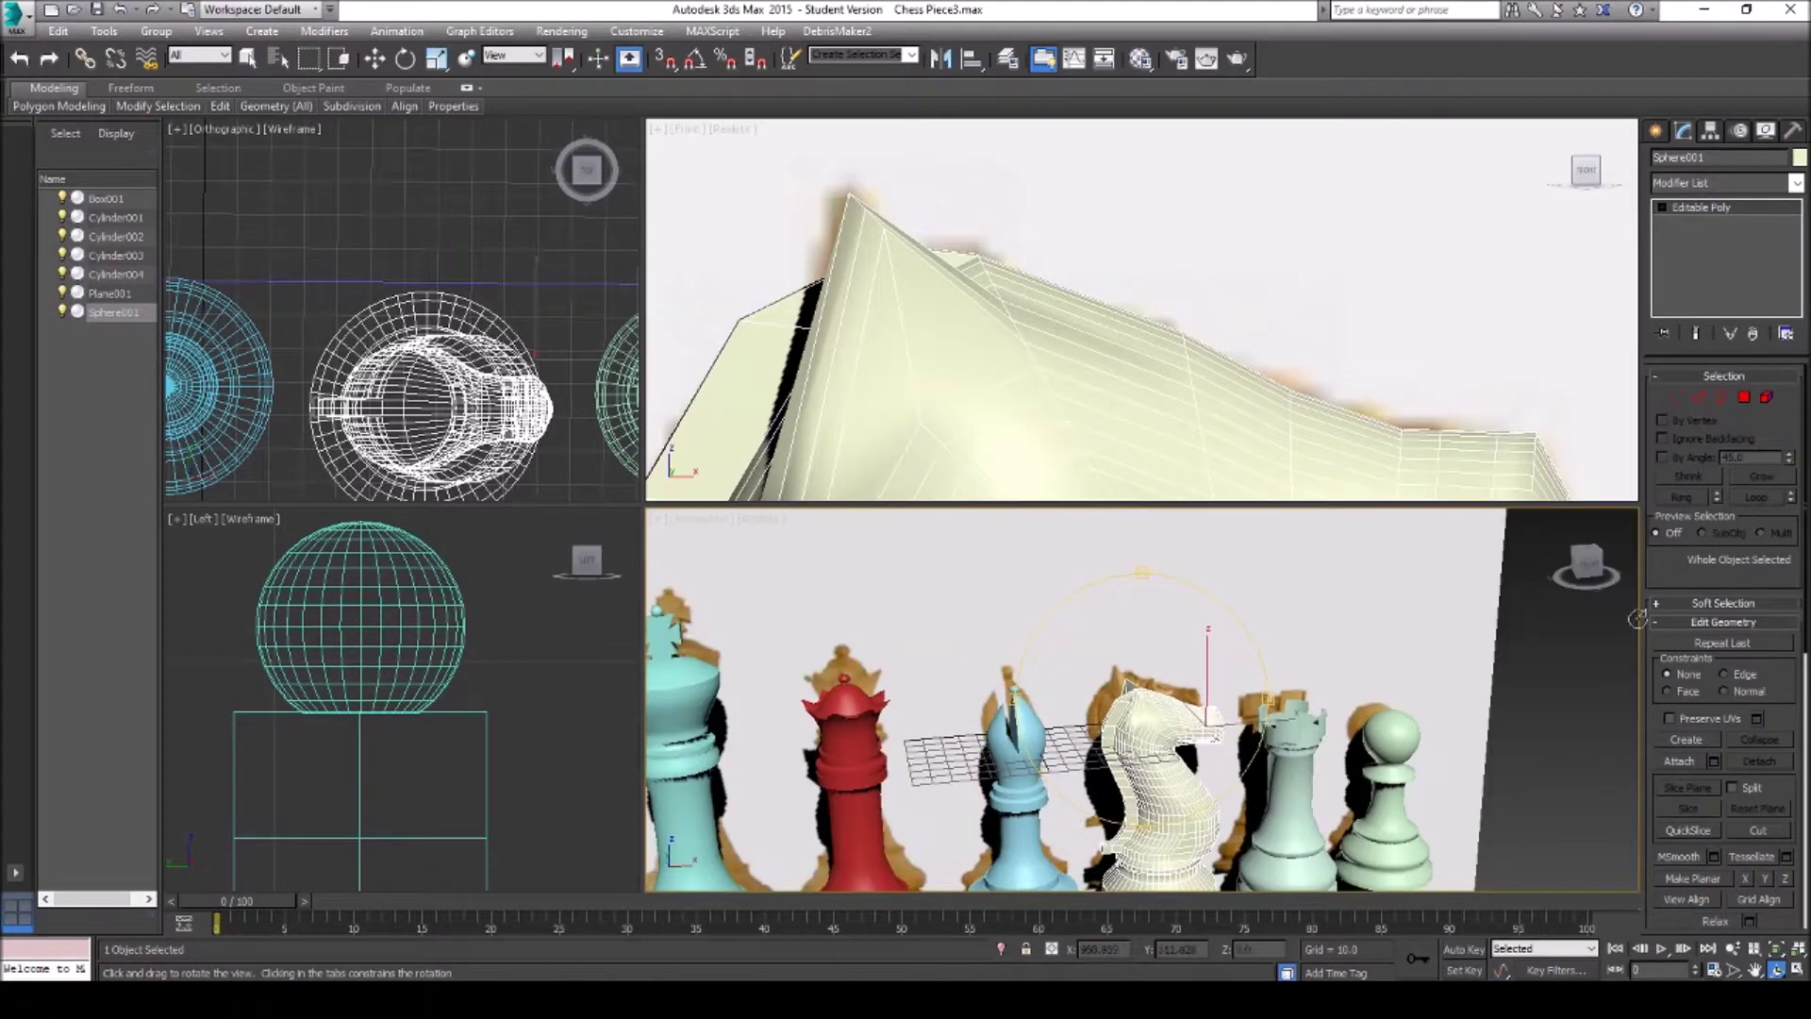
{"action": "left_click", "coordinate": [1753, 968]}
{"action": "left_click_drag", "start_coordinate": [1311, 816], "coordinate": [1229, 720]}
{"action": "key", "text": "w"}
{"action": "left_click", "coordinate": [1469, 703]}
{"action": "scroll", "coordinate": [1146, 717], "scroll_direction": "up", "scroll_amount": 4}
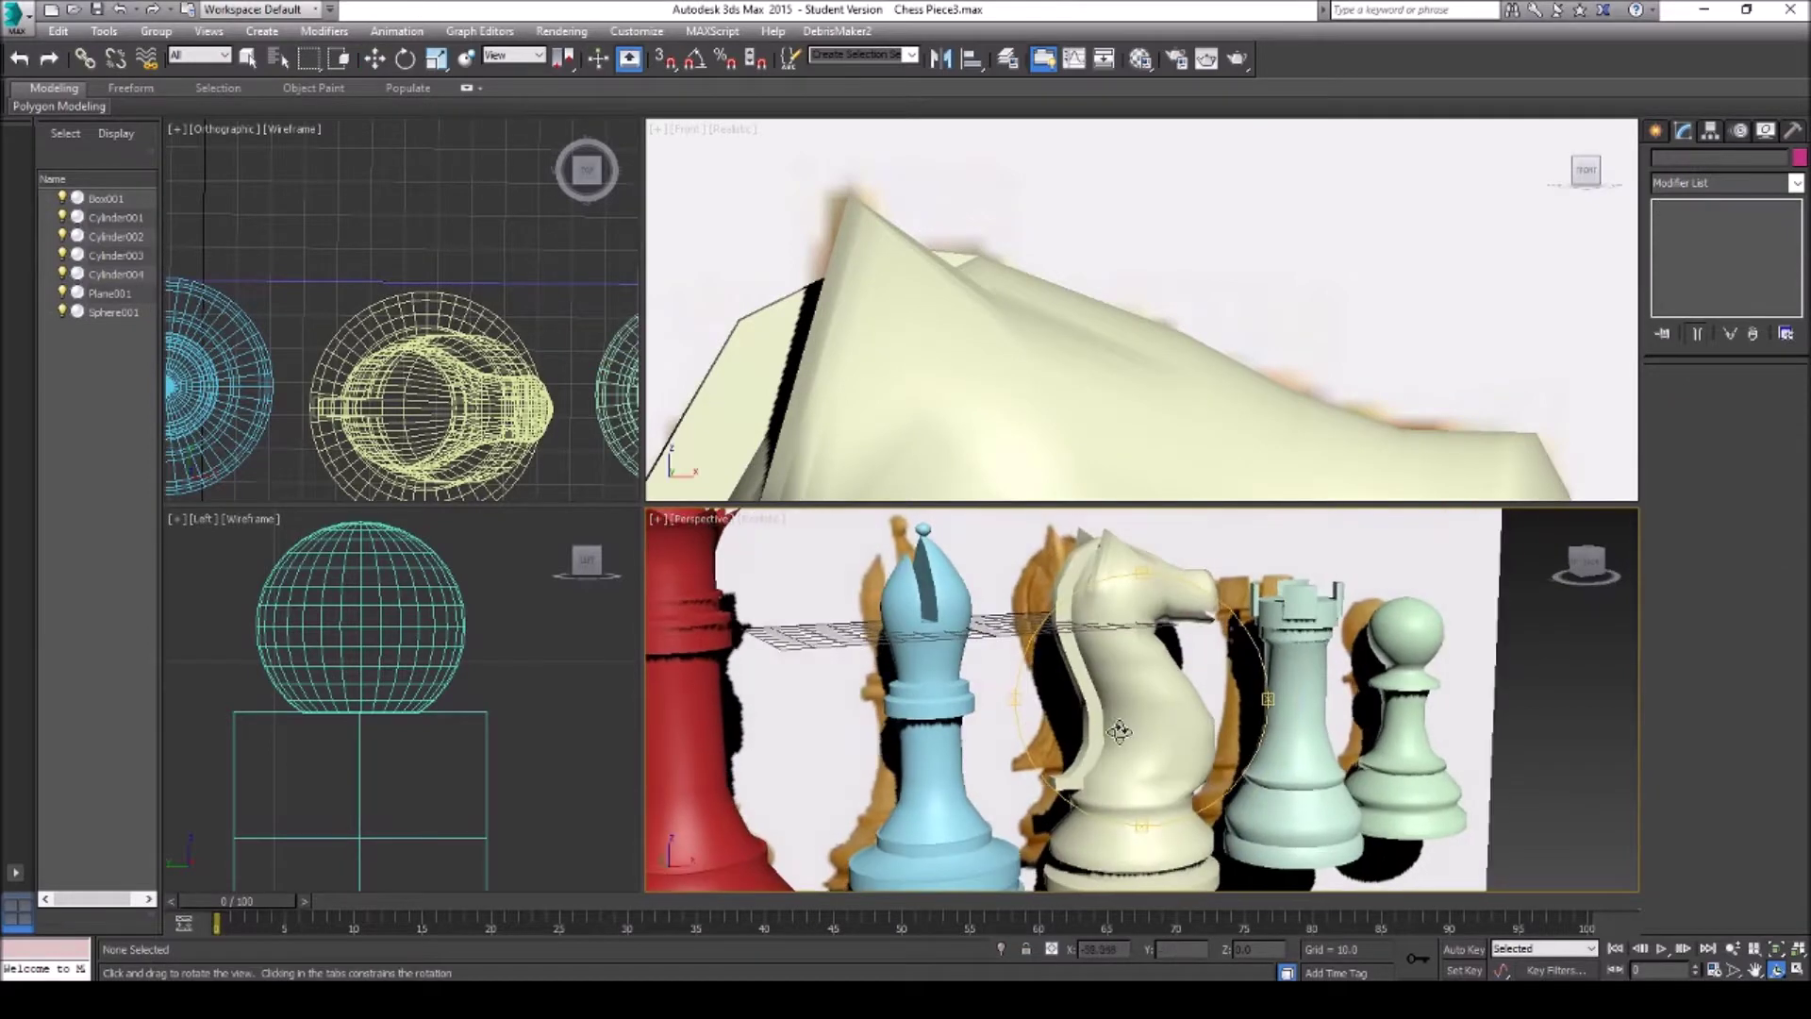
Select the knight, switch to edge editing and activate Slice Plane on its mesh
{"action": "left_click", "coordinate": [1139, 747]}
{"action": "scroll", "coordinate": [1113, 746], "scroll_direction": "up", "scroll_amount": 3}
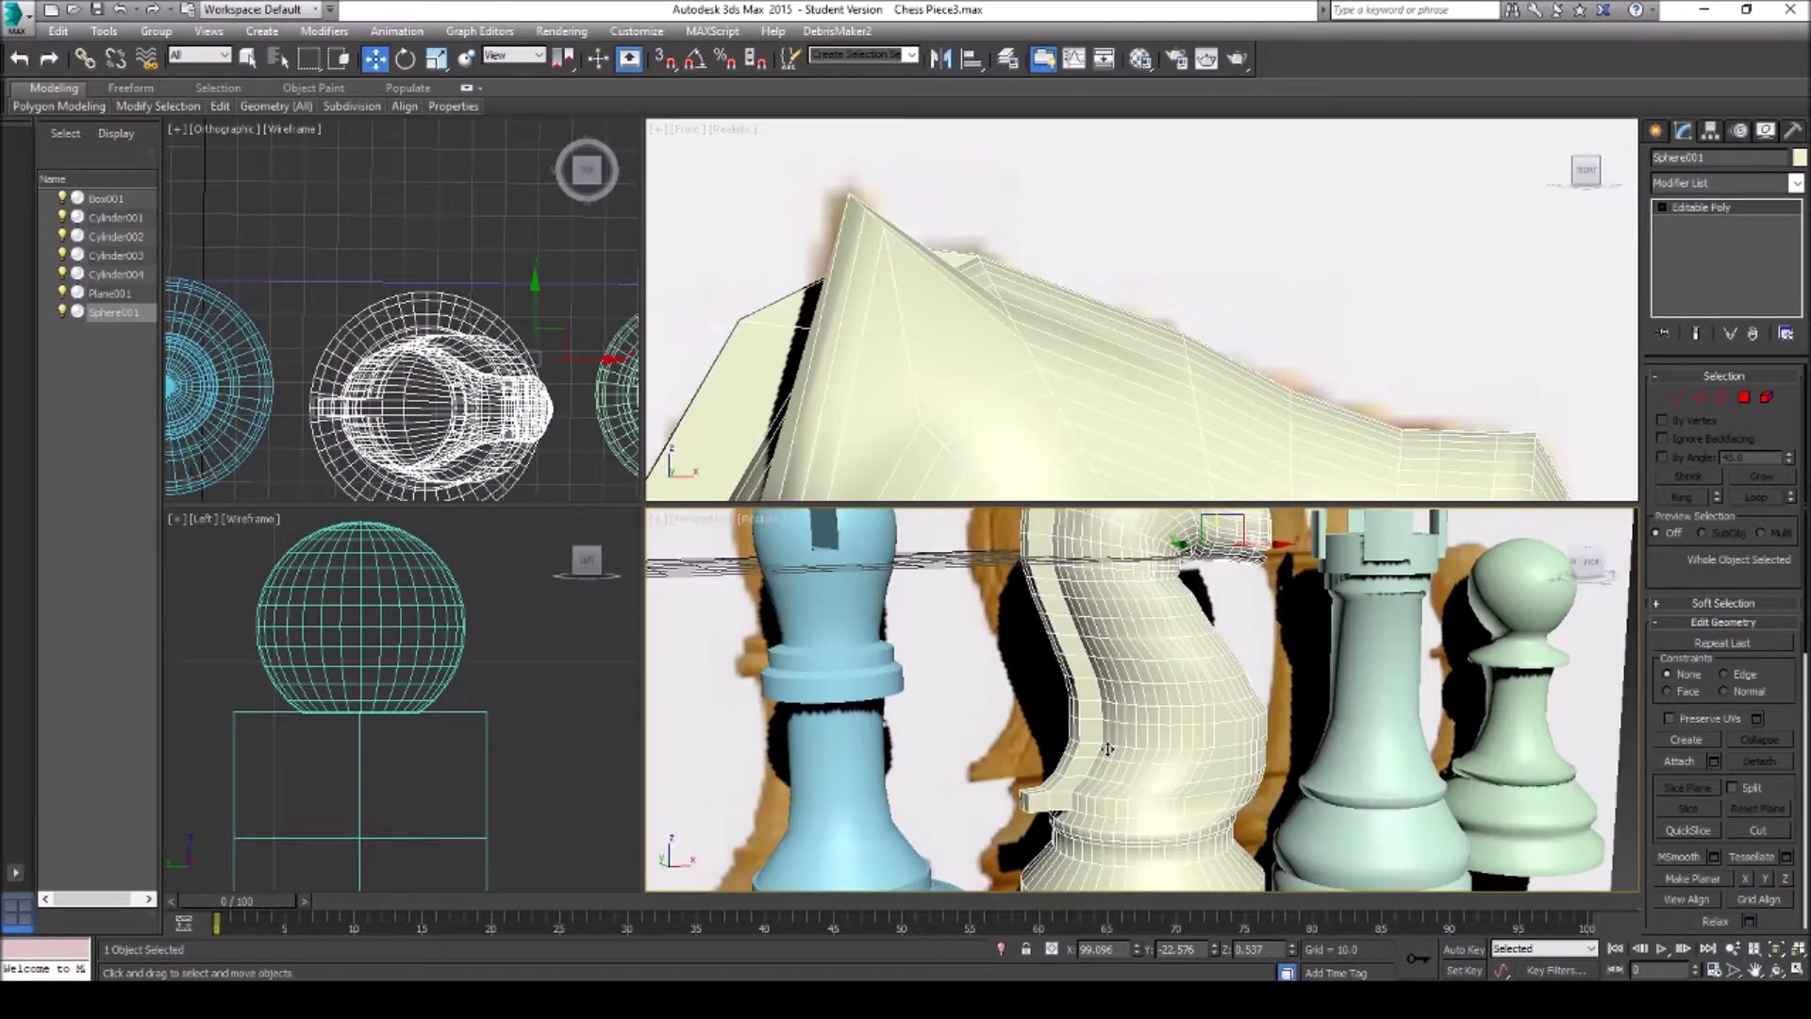
{"action": "left_click", "coordinate": [1778, 969]}
{"action": "left_click_drag", "start_coordinate": [1027, 687], "coordinate": [1066, 680]}
{"action": "left_click", "coordinate": [1698, 397]}
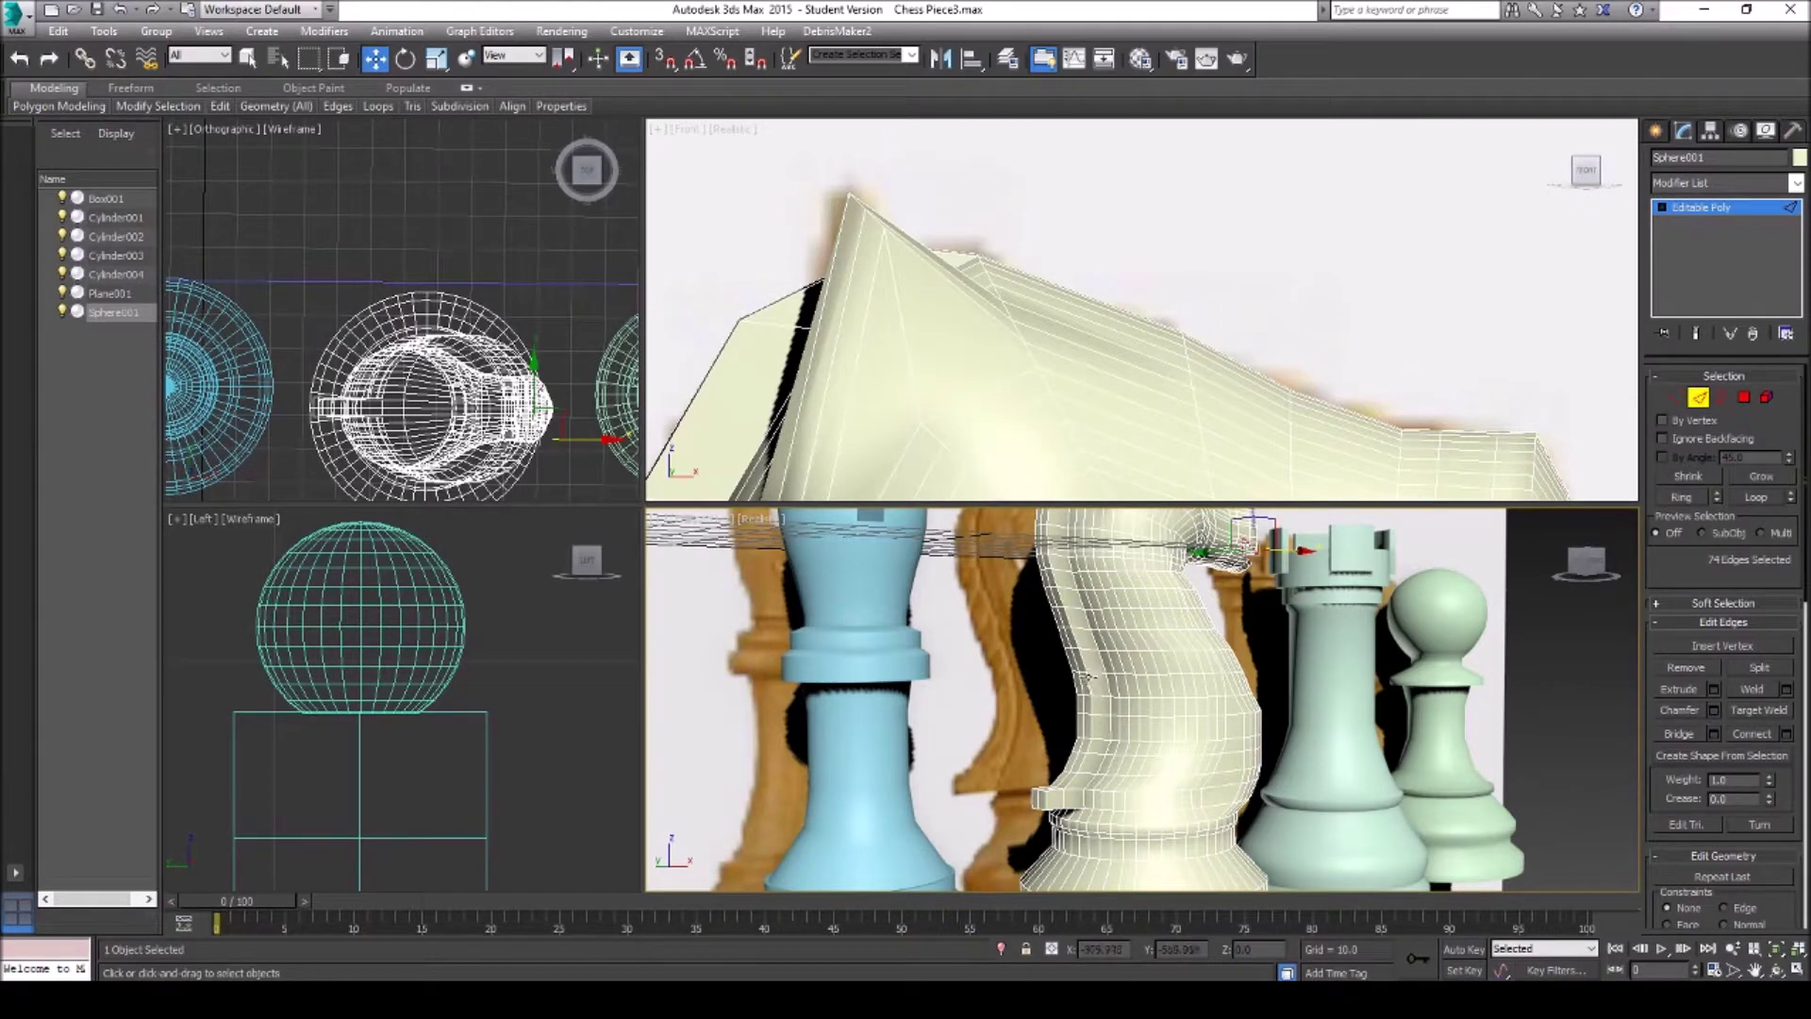
{"action": "left_click", "coordinate": [1078, 662]}
{"action": "scroll", "coordinate": [1695, 721], "scroll_direction": "down", "scroll_amount": 3}
{"action": "scroll", "coordinate": [1698, 727], "scroll_direction": "down", "scroll_amount": 3}
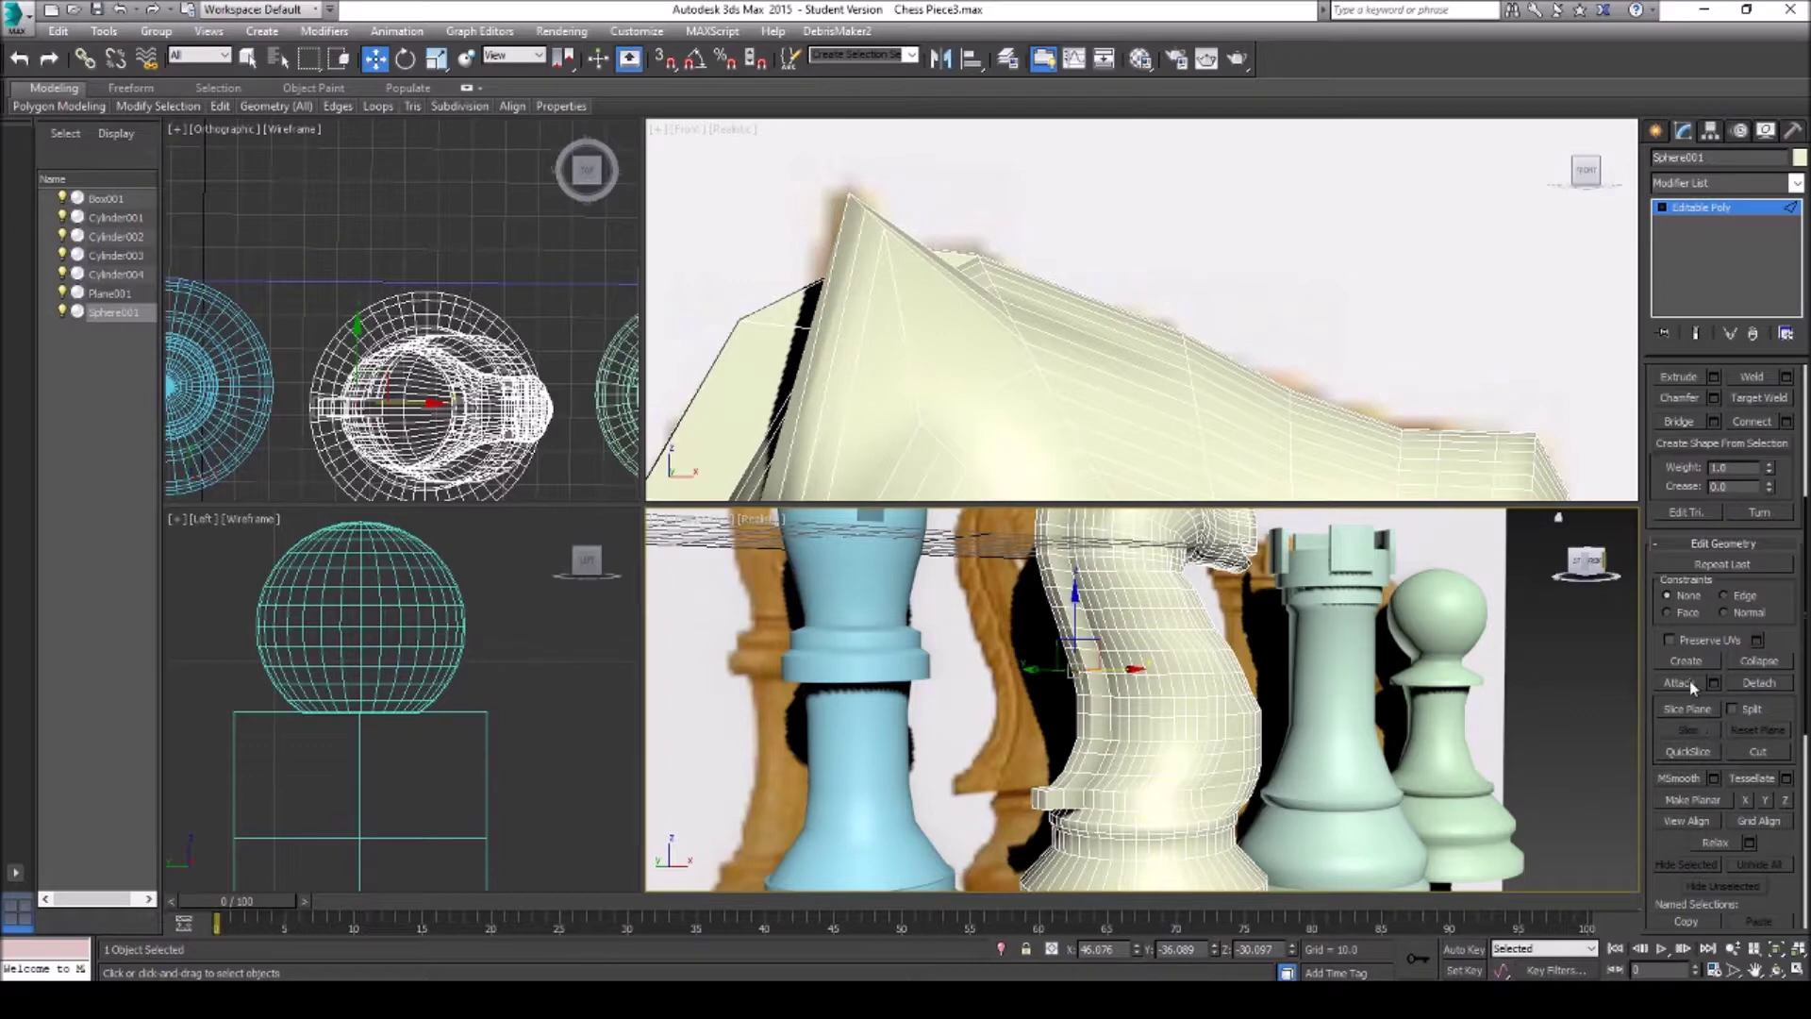
{"action": "left_click", "coordinate": [1676, 713]}
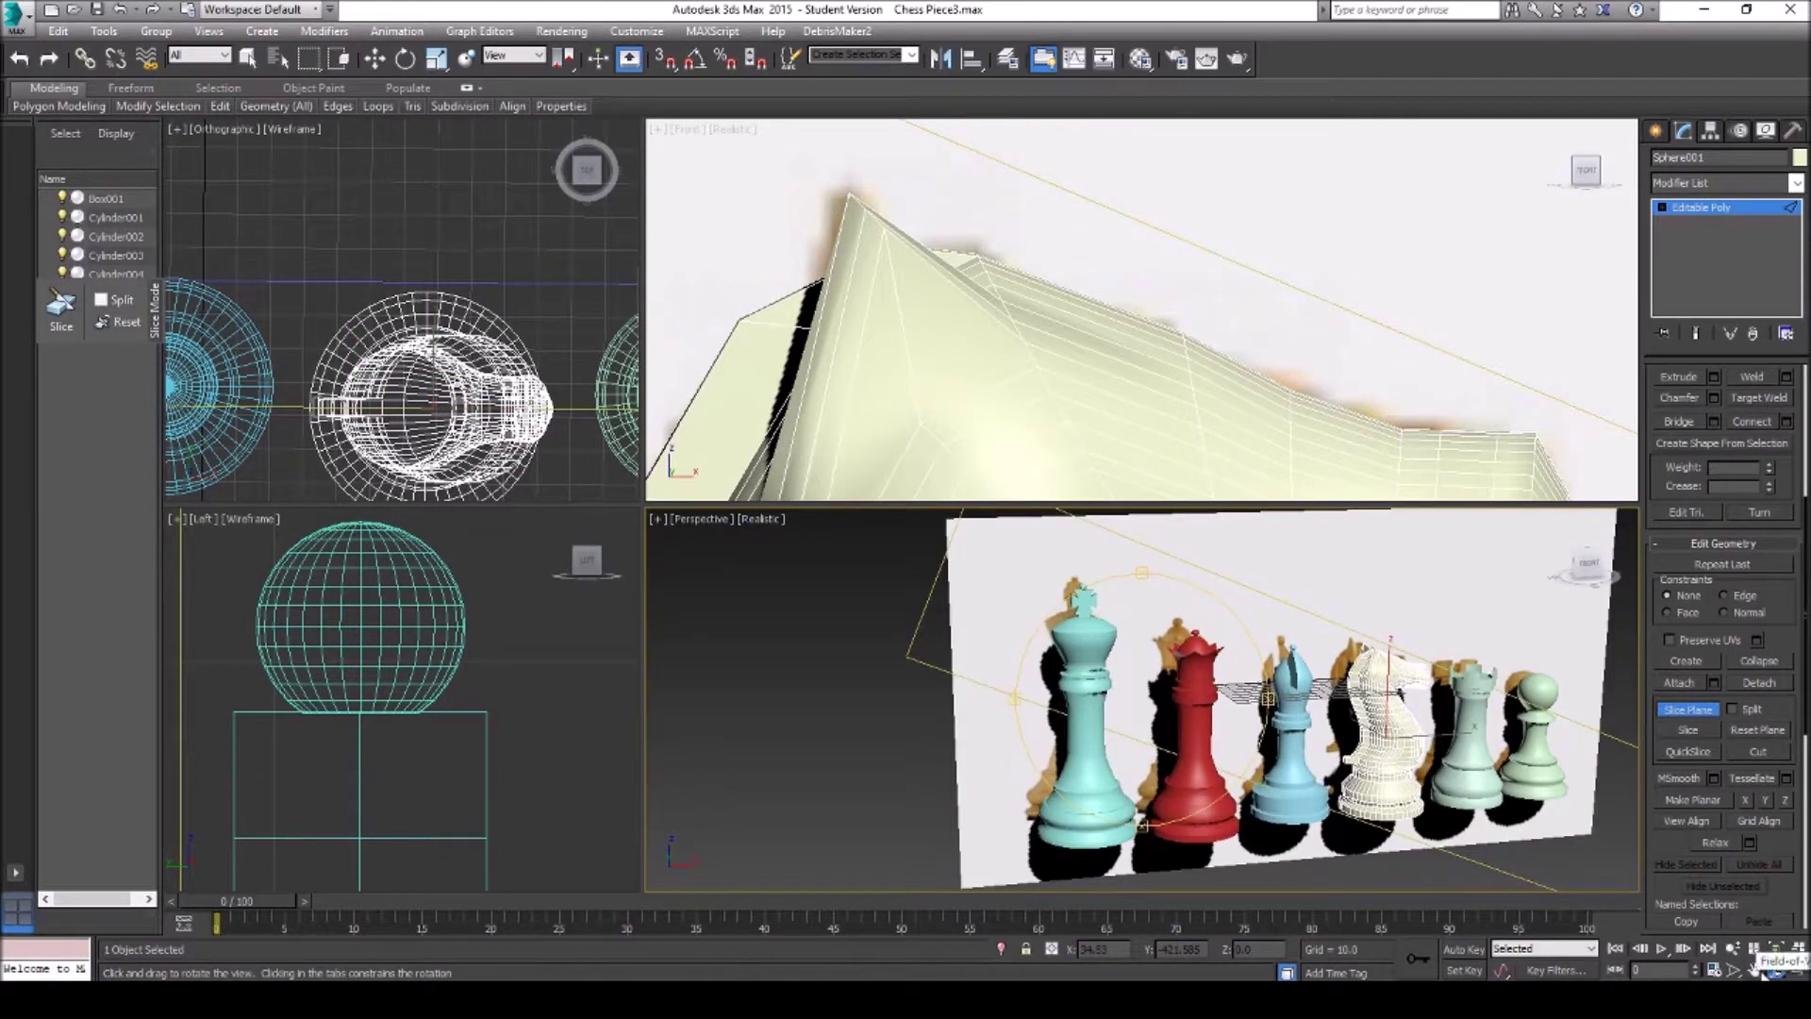
Rotate the slice plane 90 degrees about X and tilt it freehand so it crosses the knight's neck
{"action": "left_click", "coordinate": [1755, 970]}
{"action": "left_click_drag", "start_coordinate": [1278, 655], "coordinate": [1160, 651]}
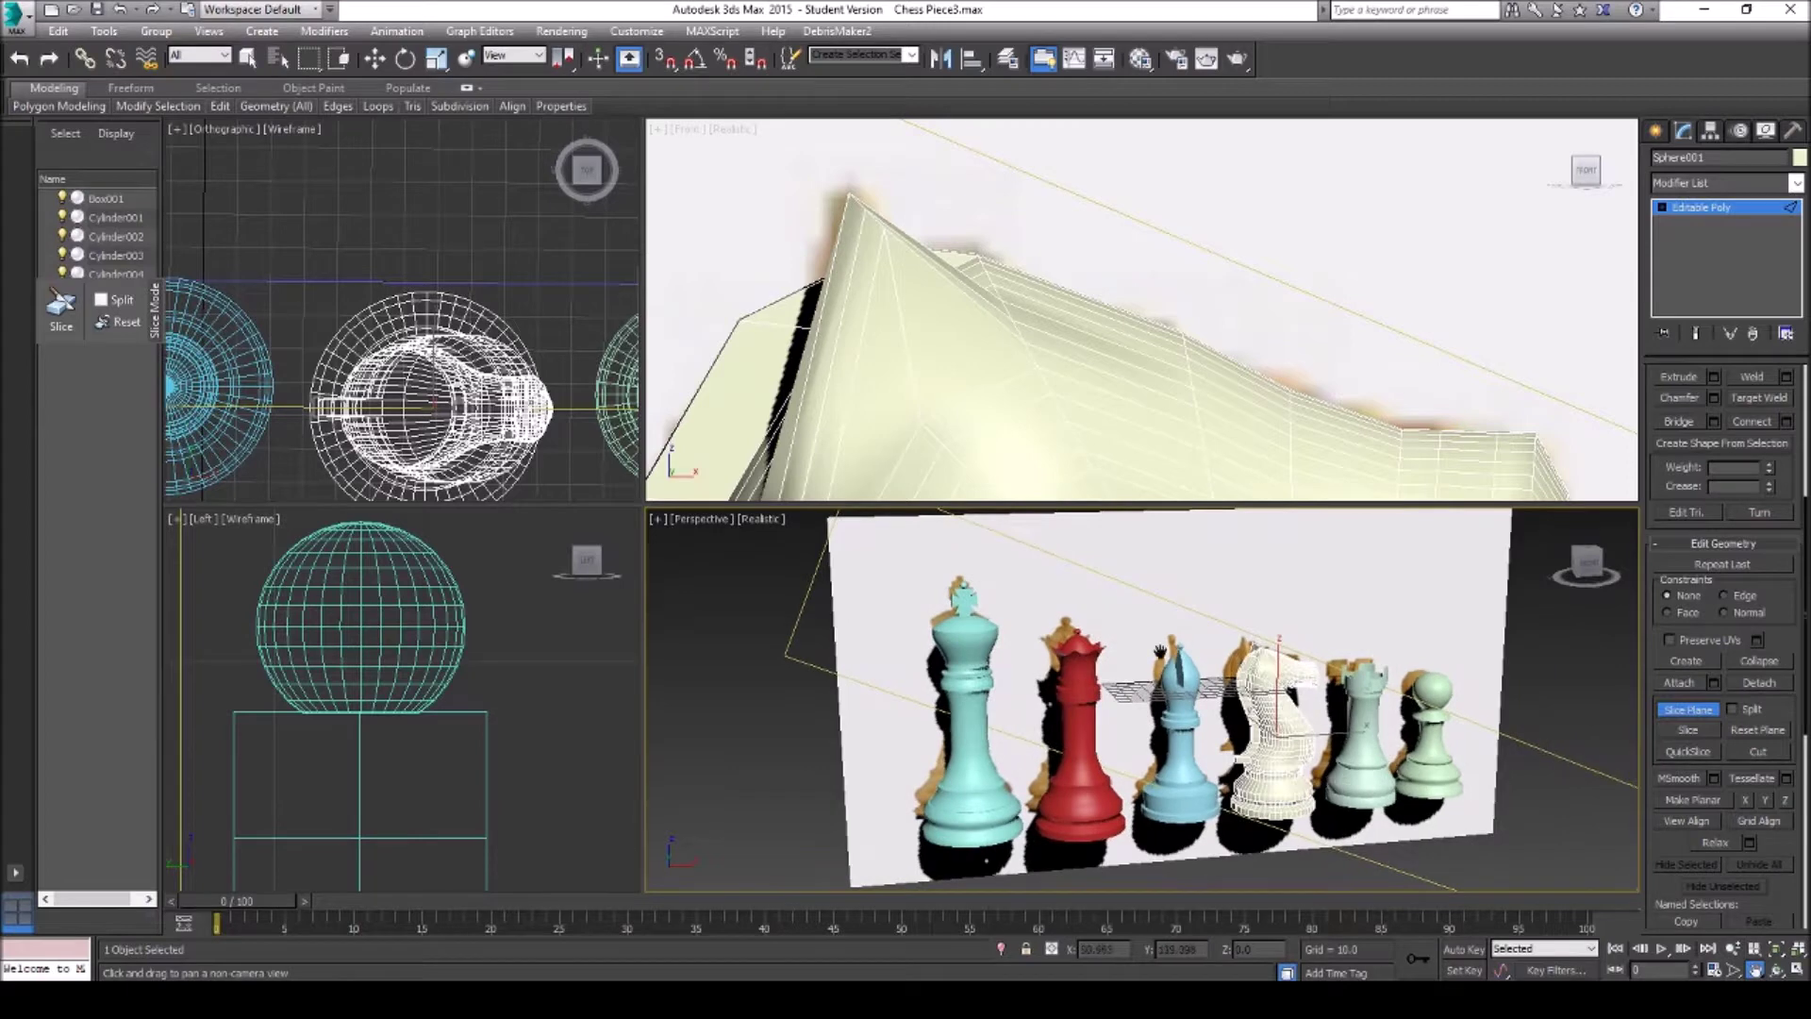
{"action": "right_click", "coordinate": [1526, 750]}
{"action": "left_click", "coordinate": [1466, 792]}
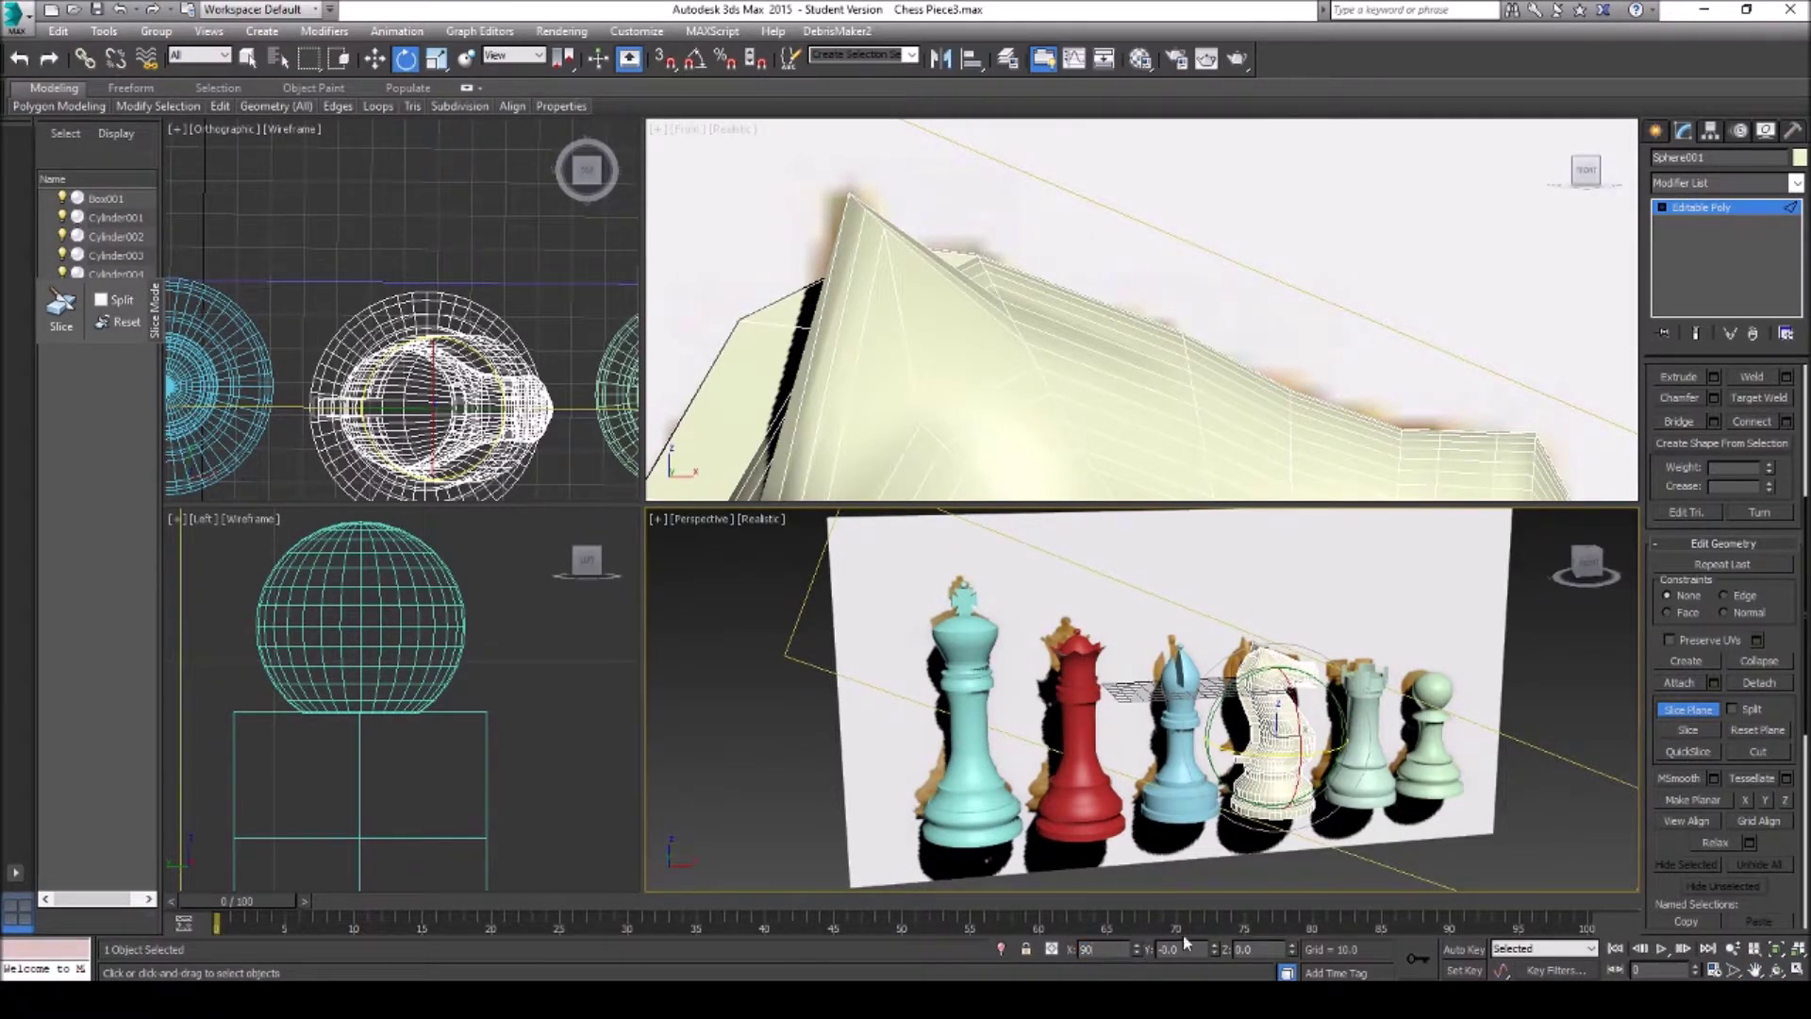
{"action": "key", "text": "Return"}
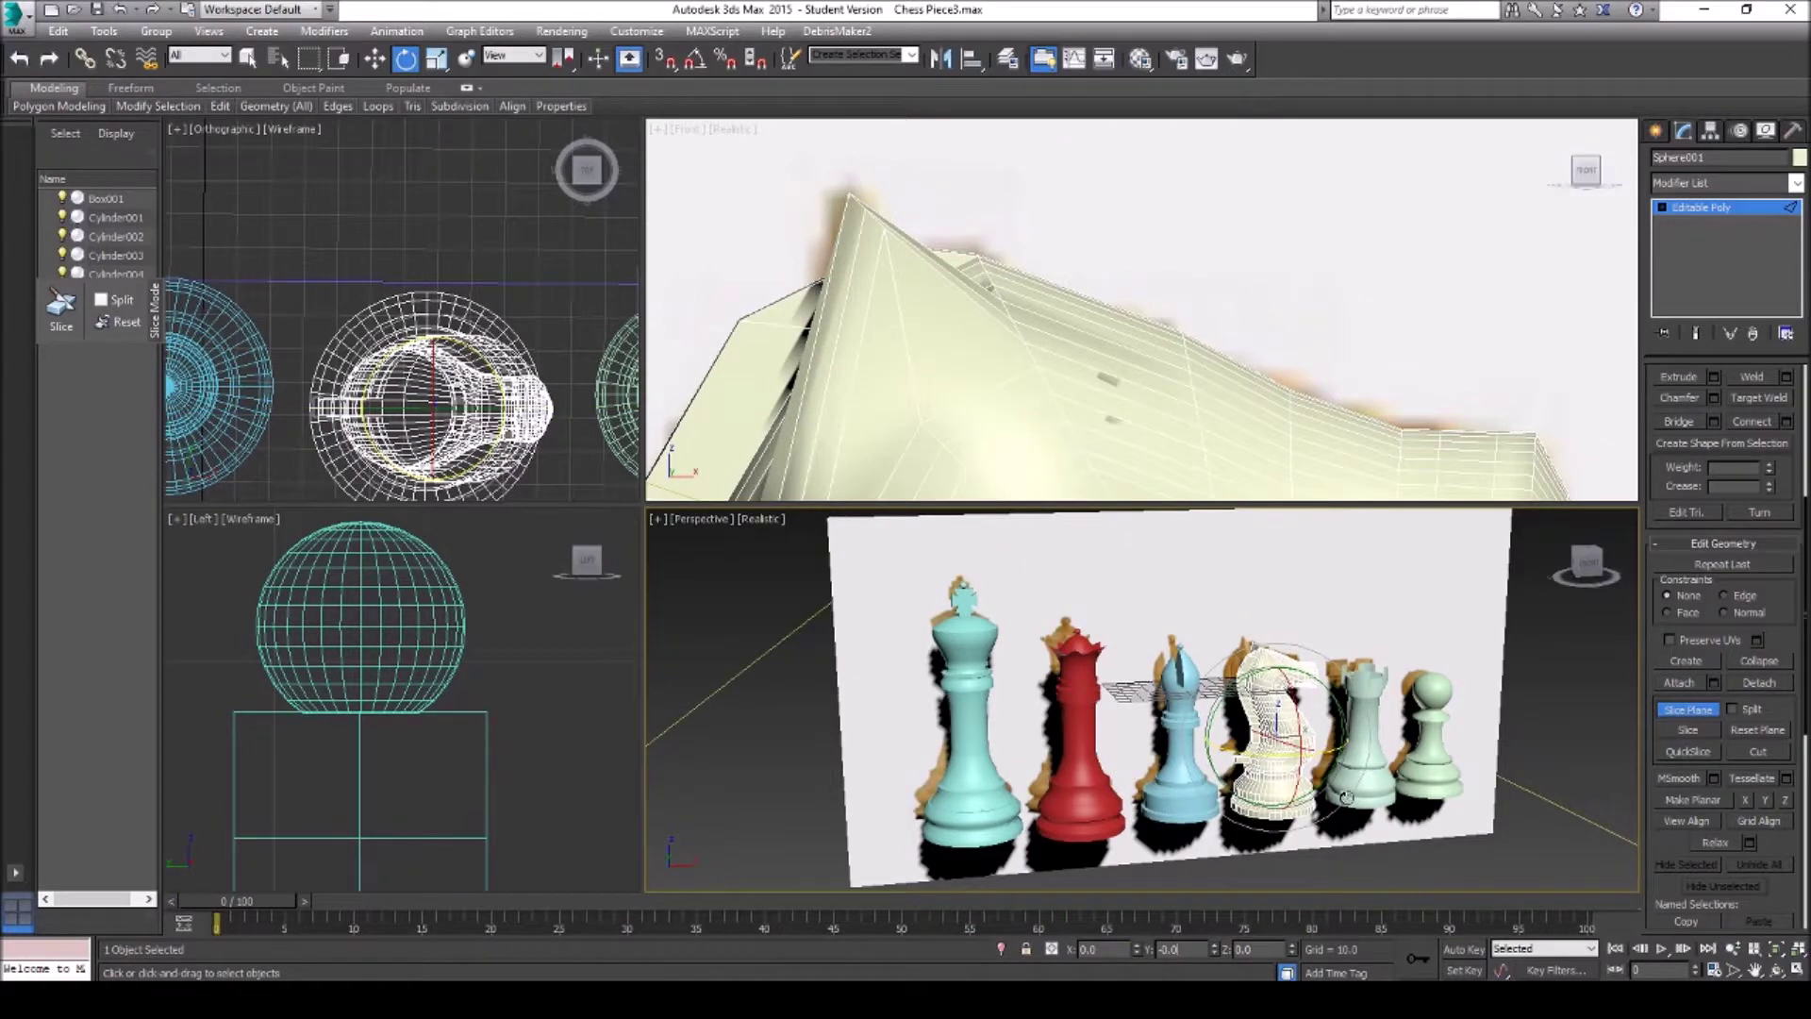
{"action": "left_click_drag", "start_coordinate": [1226, 706], "coordinate": [1097, 768]}
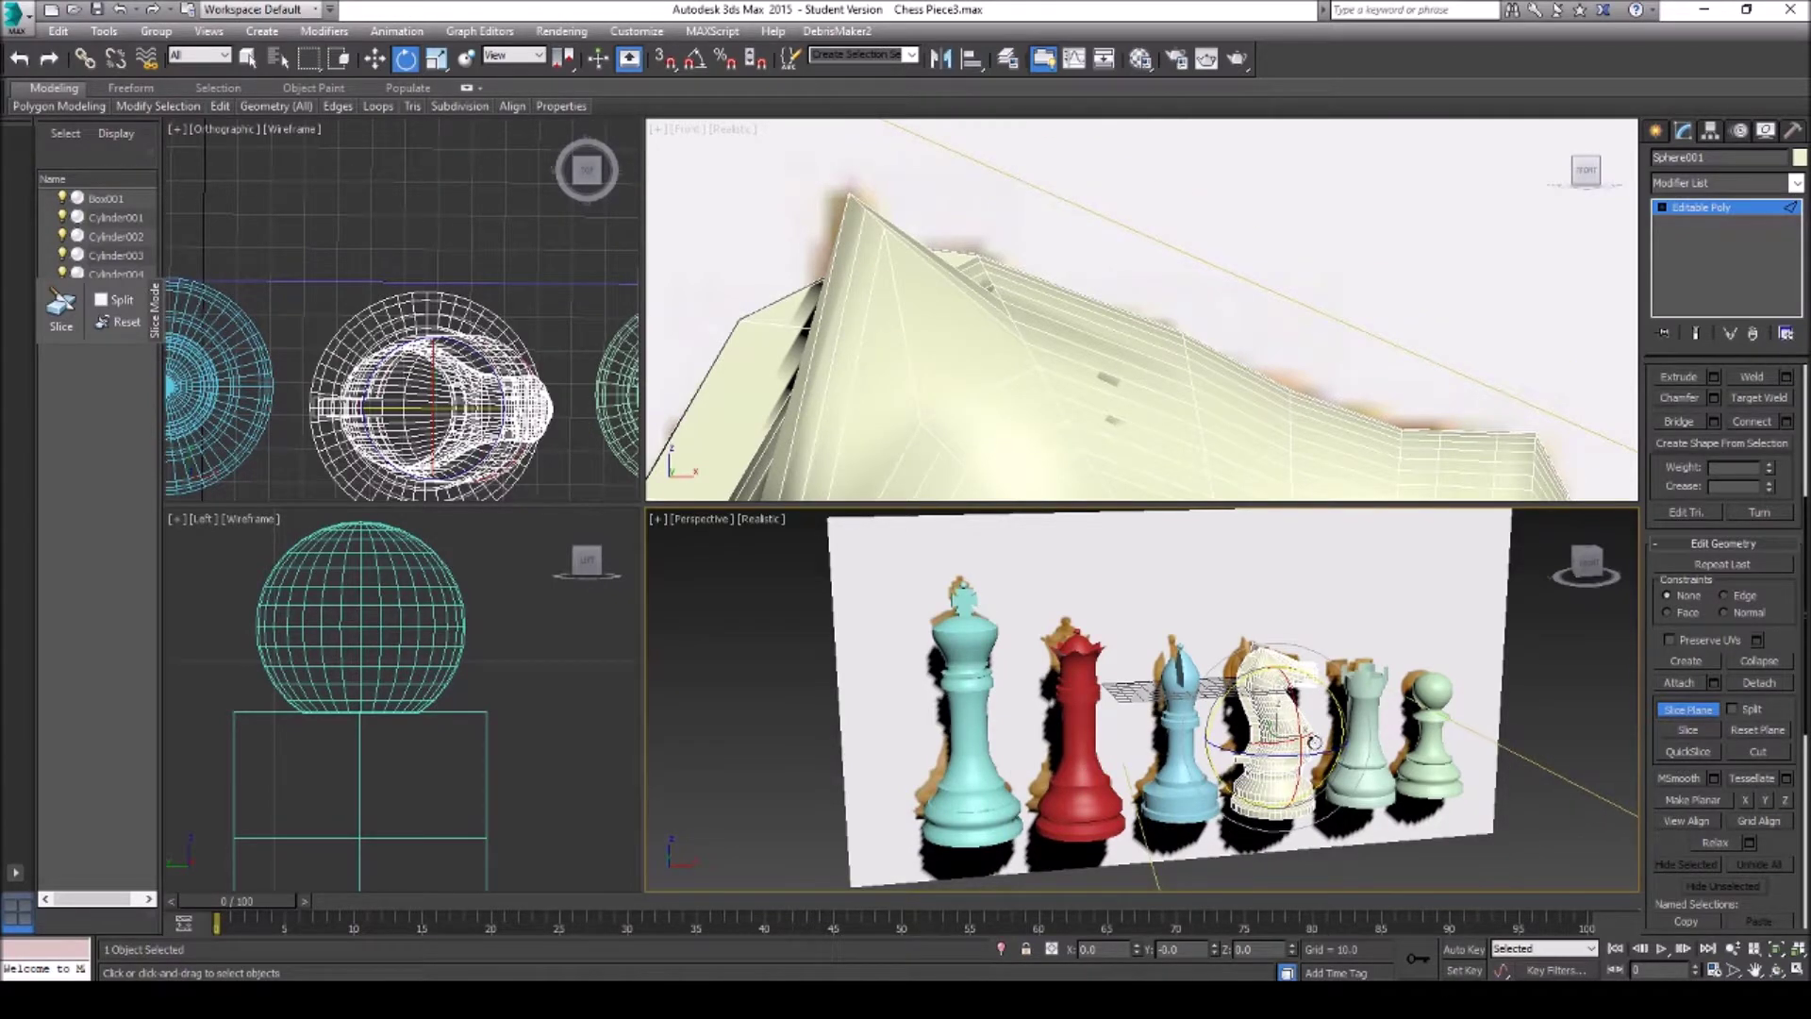
Raise the slice plane along the knight's neck to about Z -28.46, keeping its tilt
{"action": "left_click", "coordinate": [1754, 970]}
{"action": "scroll", "coordinate": [1307, 766], "scroll_direction": "up", "scroll_amount": 5}
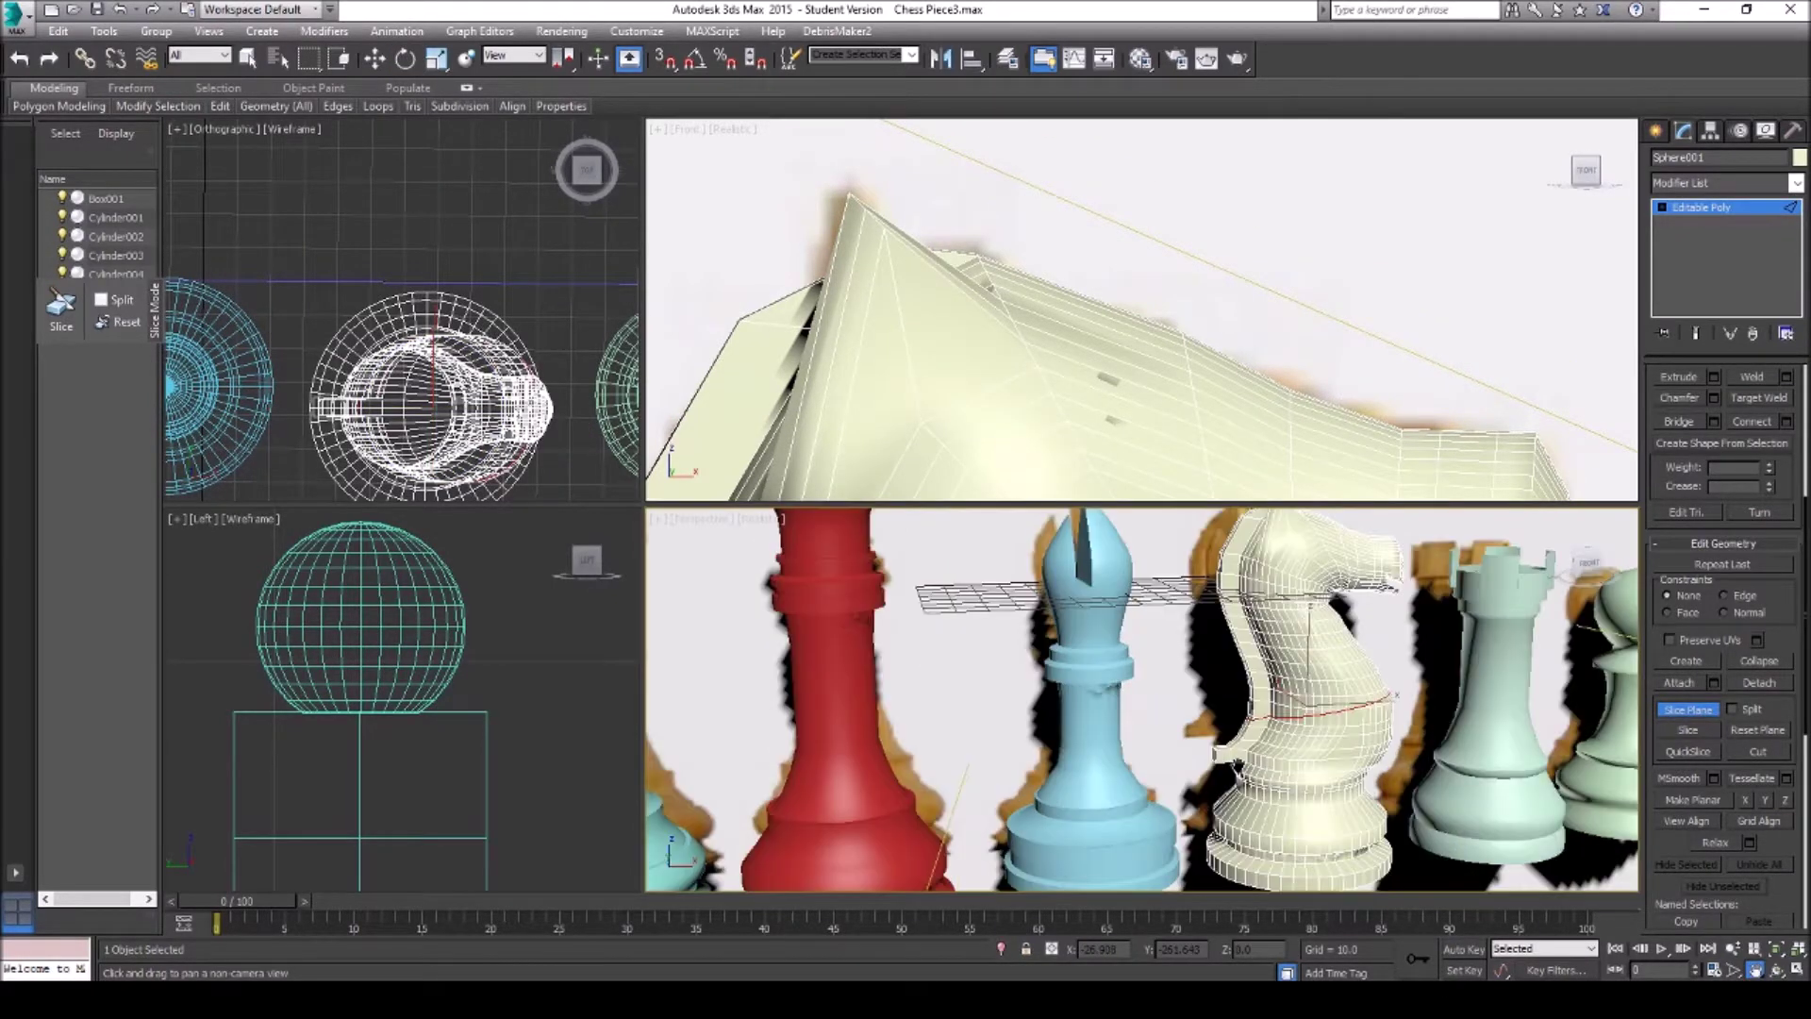
{"action": "left_click", "coordinate": [1778, 970]}
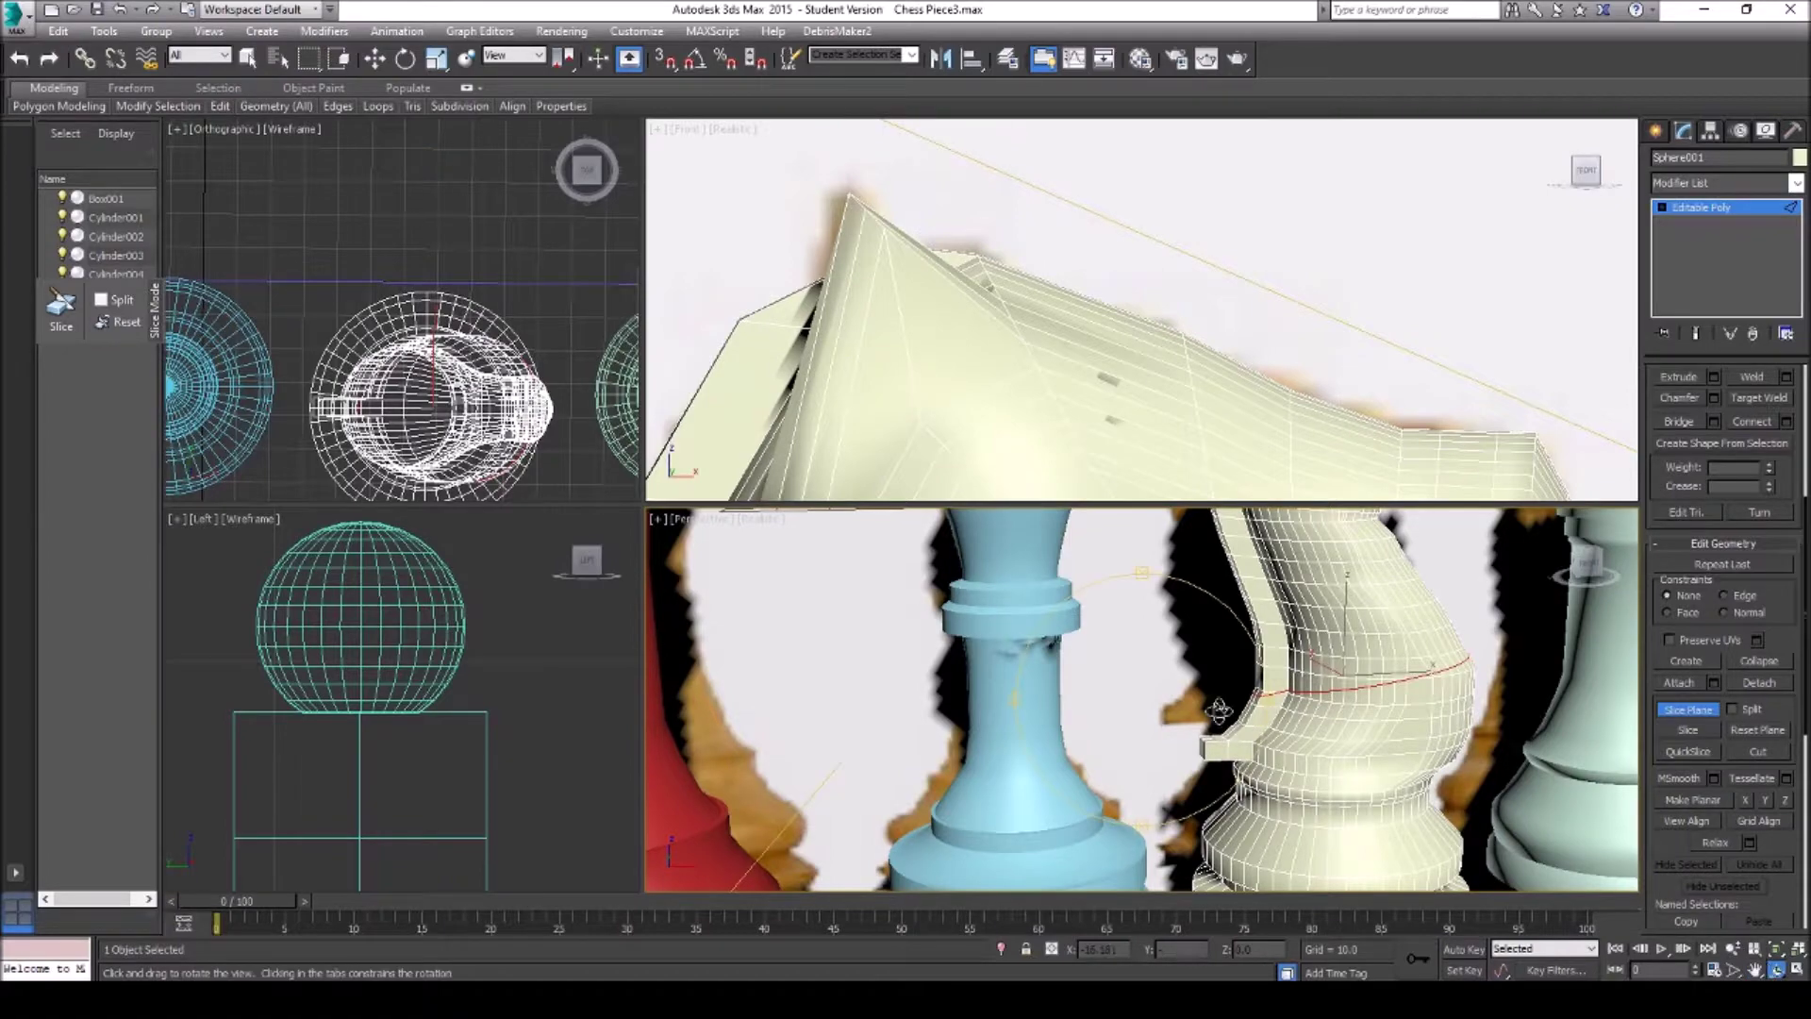
{"action": "left_click", "coordinate": [1755, 970]}
{"action": "left_click_drag", "start_coordinate": [1349, 706], "coordinate": [1217, 810]}
{"action": "key", "text": "e"}
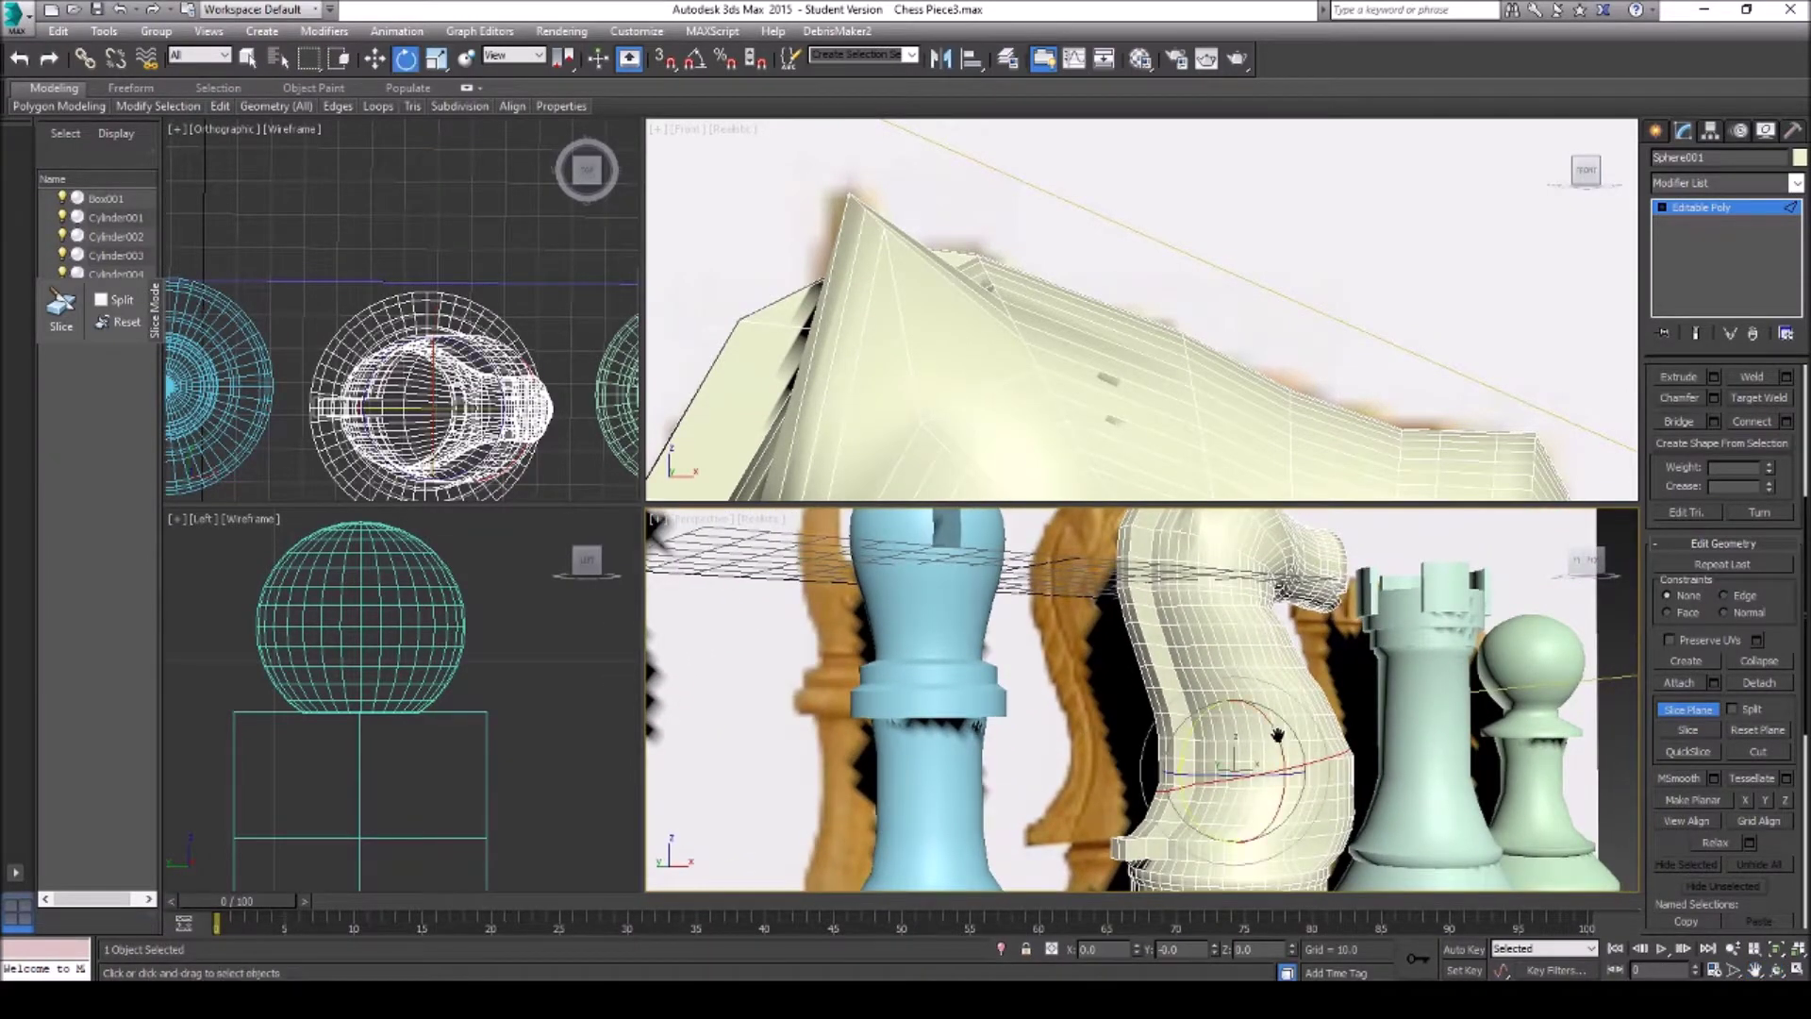
{"action": "right_click", "coordinate": [1271, 731]}
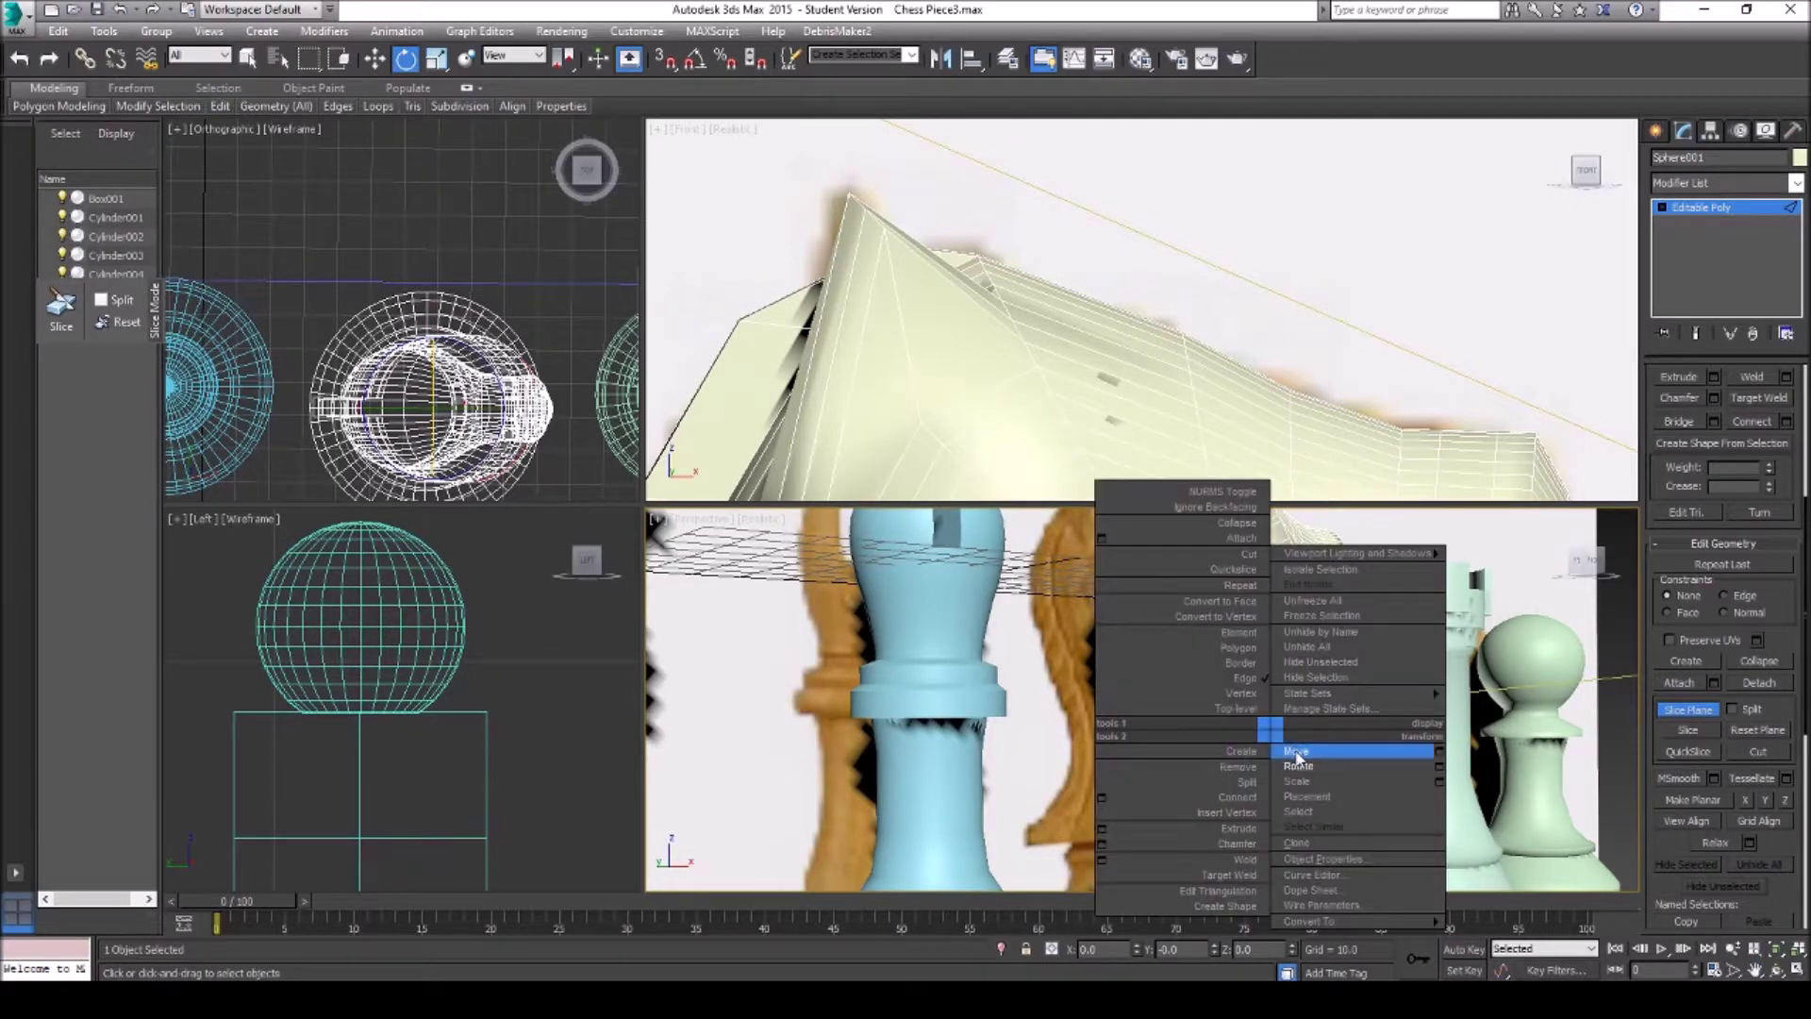
{"action": "left_click", "coordinate": [1359, 750]}
{"action": "left_click_drag", "start_coordinate": [1235, 696], "coordinate": [1209, 638]}
{"action": "scroll", "coordinate": [1209, 639], "scroll_direction": "down", "scroll_amount": 4}
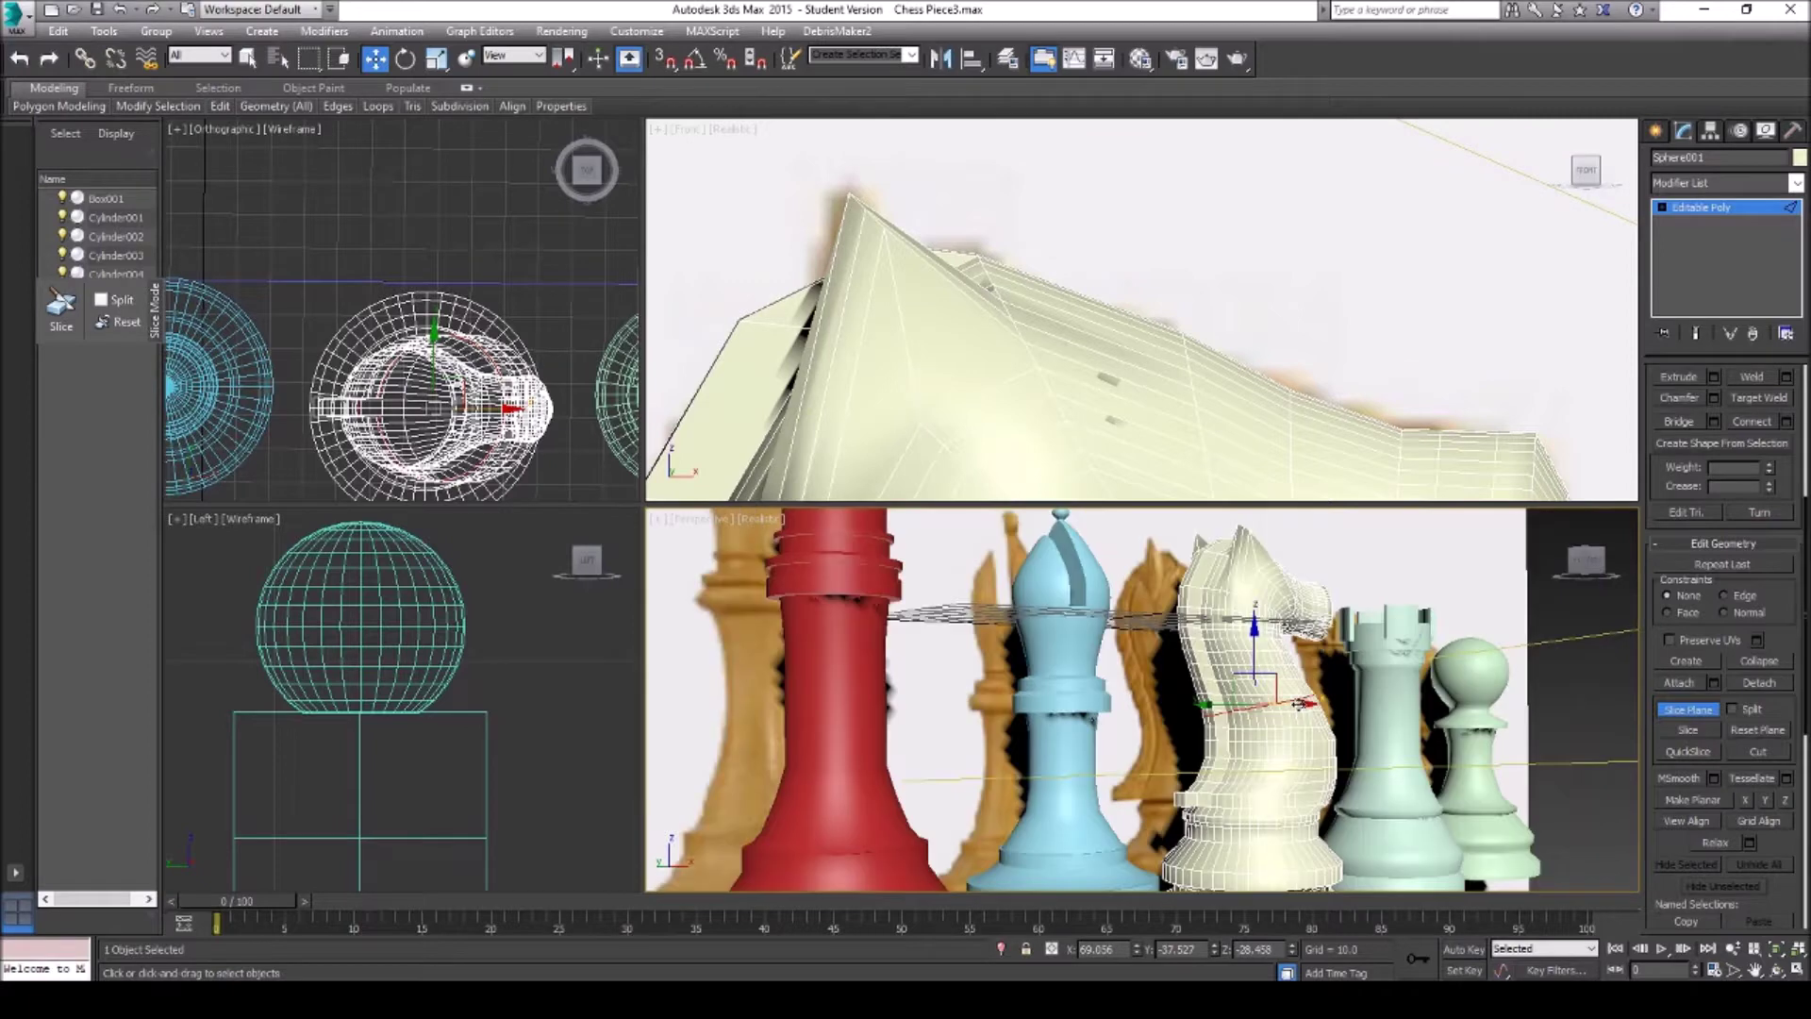
Fine-tune the slice plane's tilt and slice a first line around the knight's neck
{"action": "left_click", "coordinate": [1779, 972]}
{"action": "left_click_drag", "start_coordinate": [1165, 703], "coordinate": [1342, 708]}
{"action": "left_click", "coordinate": [1757, 970]}
{"action": "left_click_drag", "start_coordinate": [1468, 773], "coordinate": [1293, 802]}
{"action": "right_click", "coordinate": [1266, 662]}
{"action": "left_click", "coordinate": [1354, 693]}
{"action": "left_click_drag", "start_coordinate": [1394, 647], "coordinate": [1397, 655]}
{"action": "mouse_move", "coordinate": [1403, 668]}
{"action": "left_mouse_down"}
{"action": "mouse_move", "coordinate": [1311, 659]}
{"action": "mouse_move", "coordinate": [1394, 659]}
{"action": "left_mouse_up"}
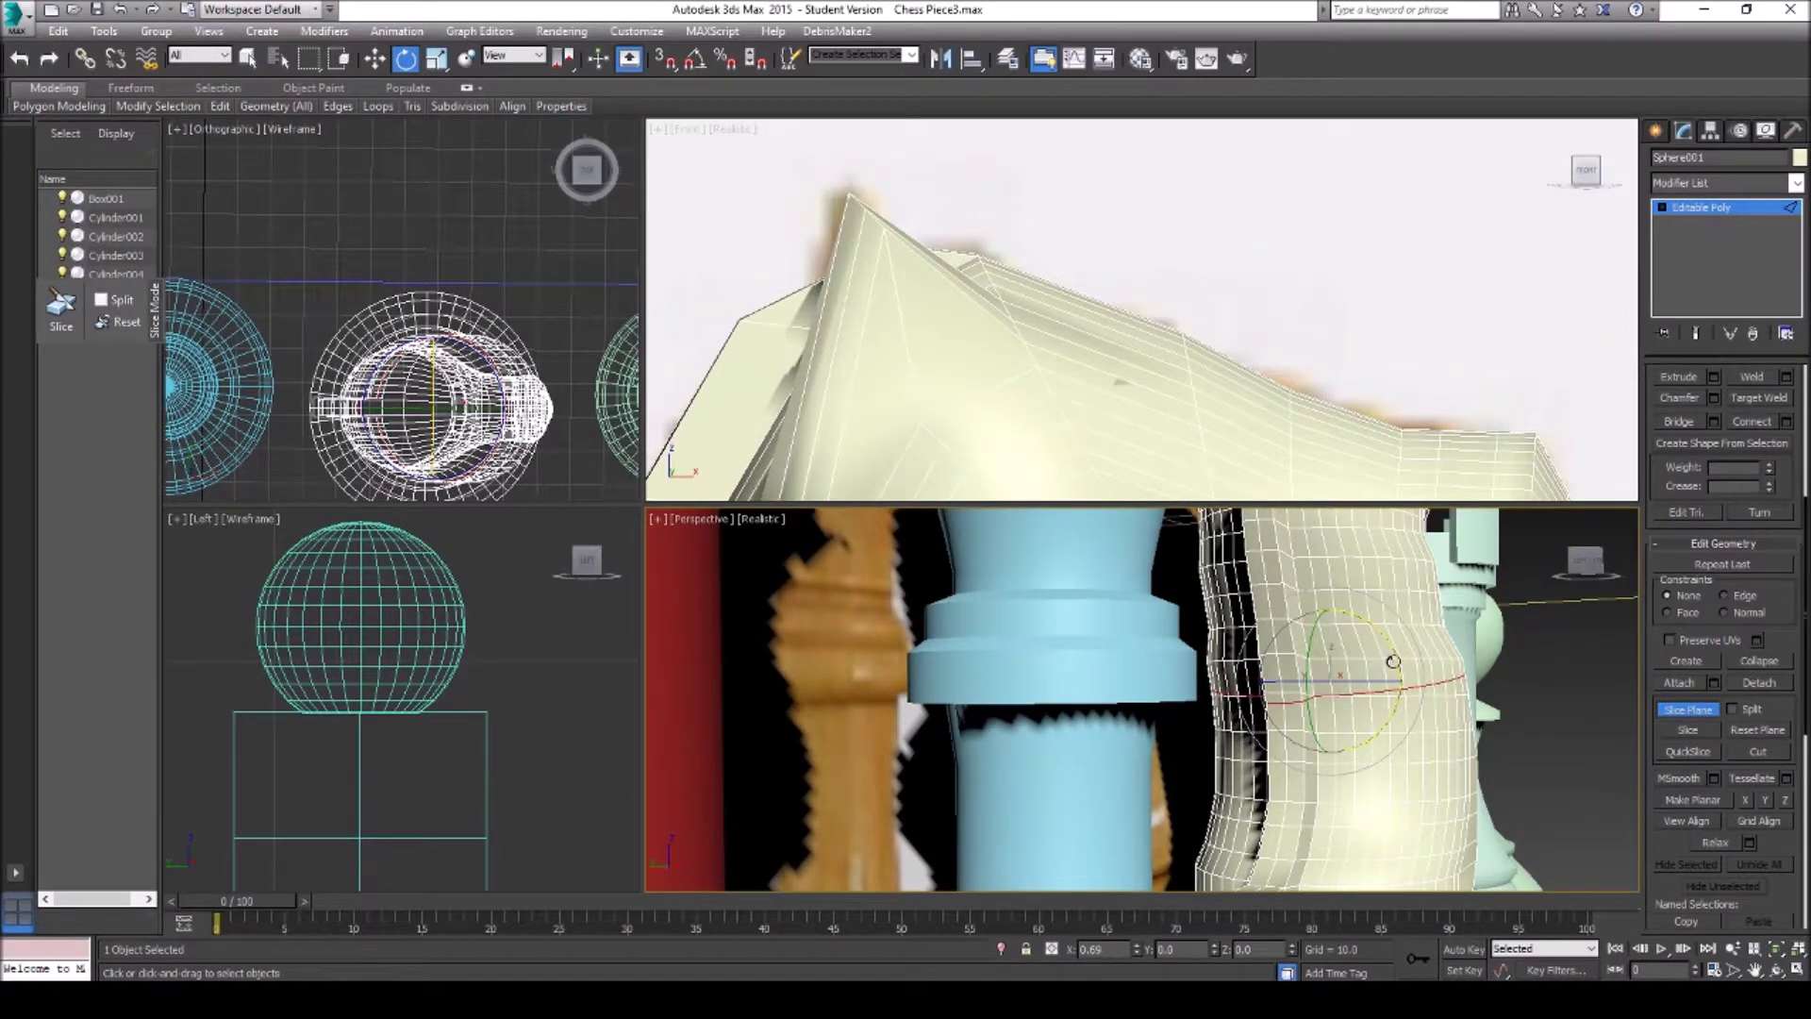
{"action": "left_click_drag", "start_coordinate": [1312, 700], "coordinate": [1303, 660]}
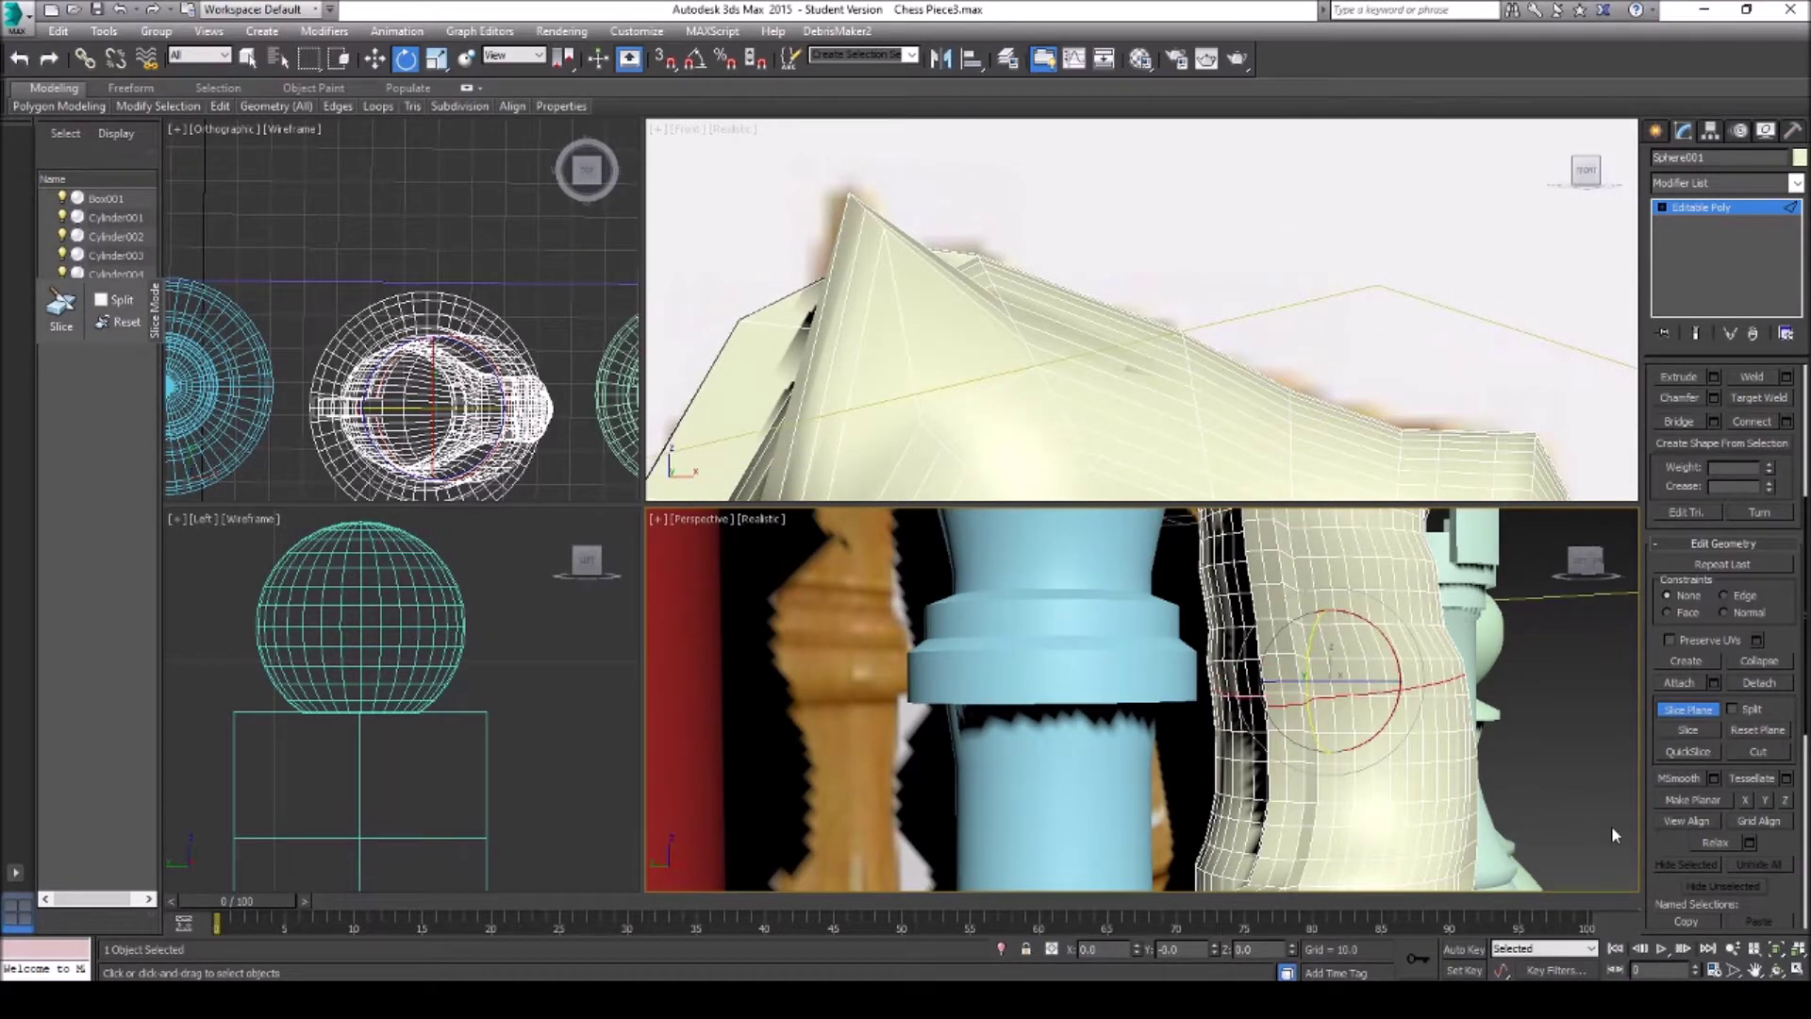
{"action": "left_click", "coordinate": [1776, 968]}
{"action": "mouse_move", "coordinate": [1188, 698]}
{"action": "left_mouse_down"}
{"action": "mouse_move", "coordinate": [1116, 671]}
{"action": "mouse_move", "coordinate": [1200, 691]}
{"action": "left_mouse_up"}
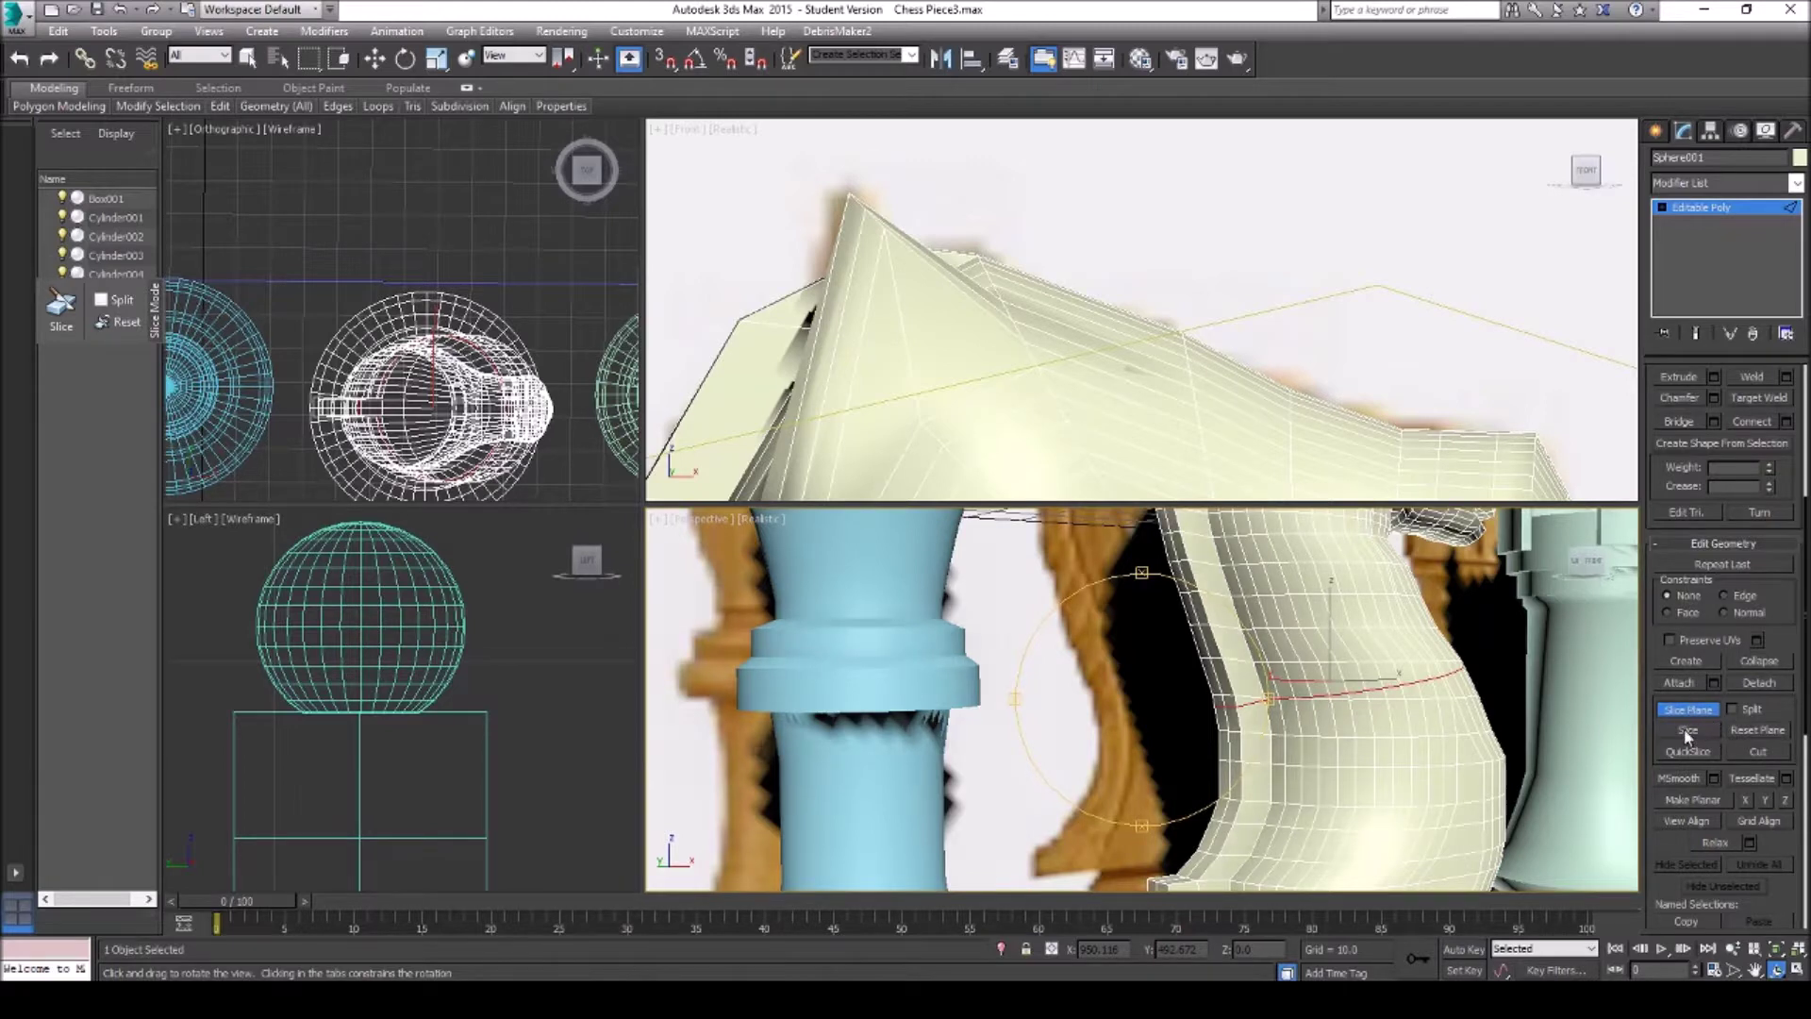
Slice a closely spaced pair of lines higher on the neck, at about Z -18.71 and -19.70
{"action": "key", "text": "e"}
{"action": "right_click", "coordinate": [1329, 638]}
{"action": "left_click", "coordinate": [1349, 647]}
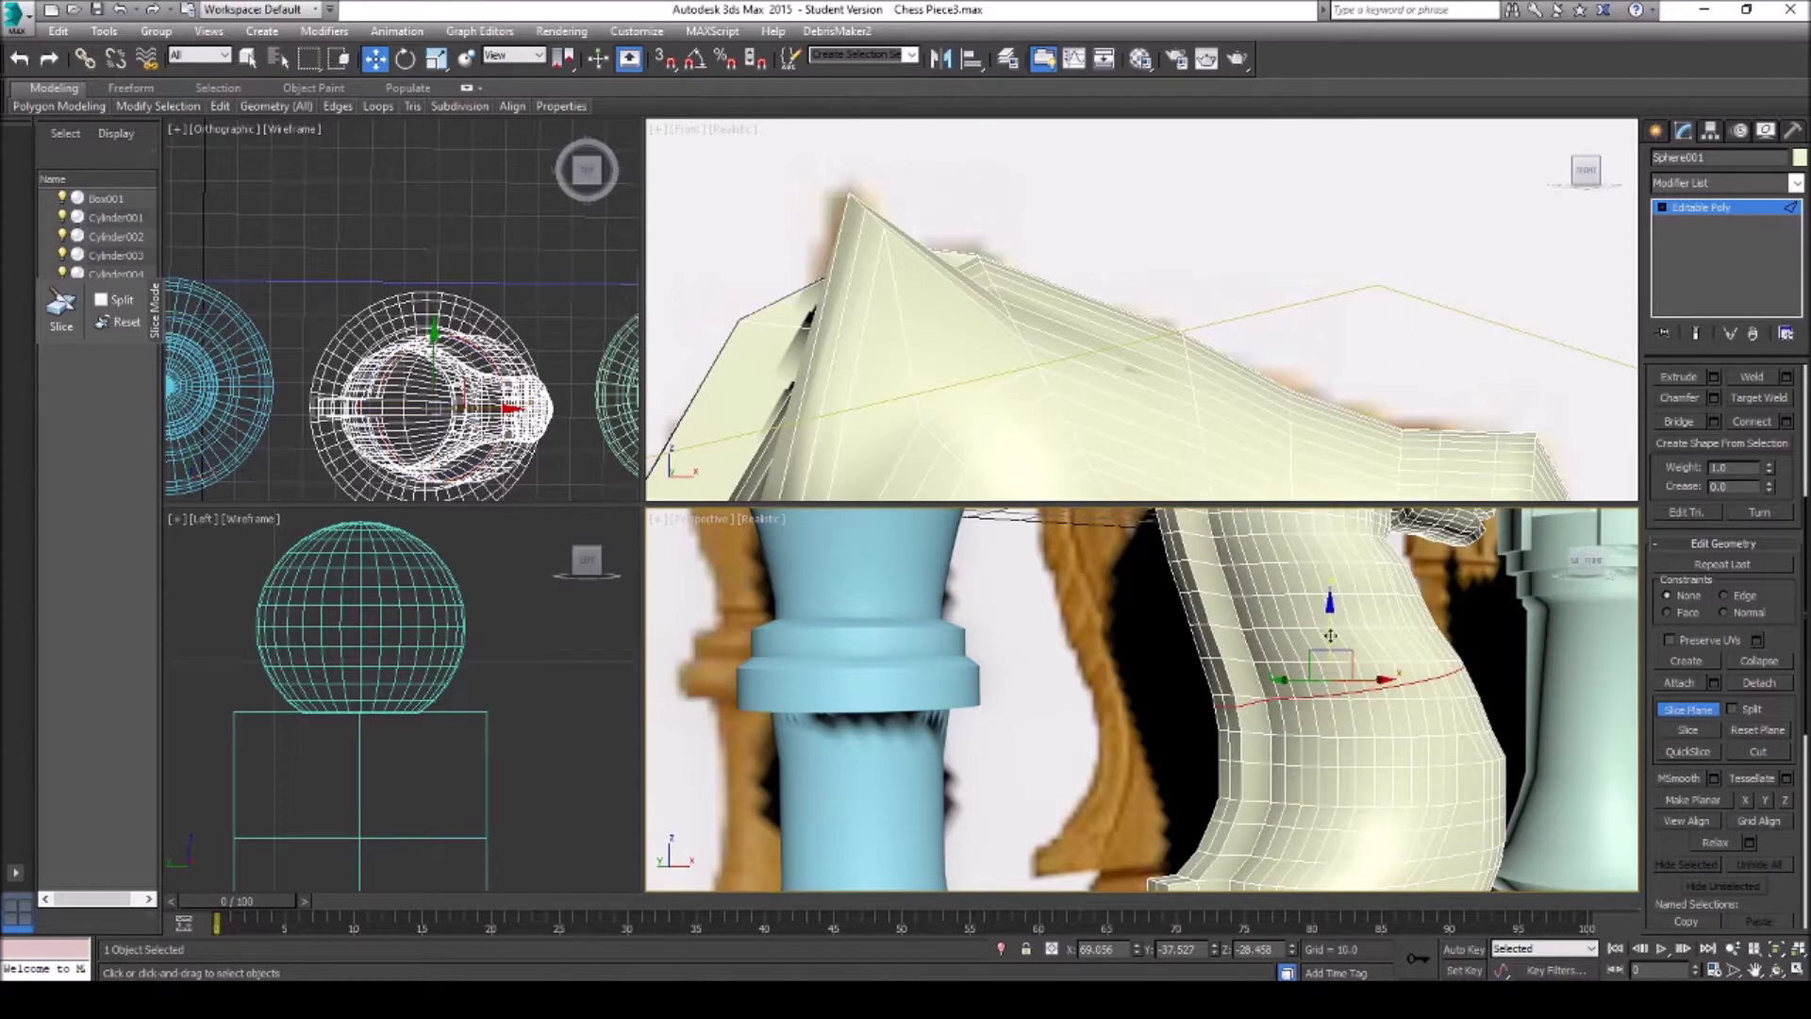
{"action": "left_click_drag", "start_coordinate": [1334, 622], "coordinate": [1318, 525]}
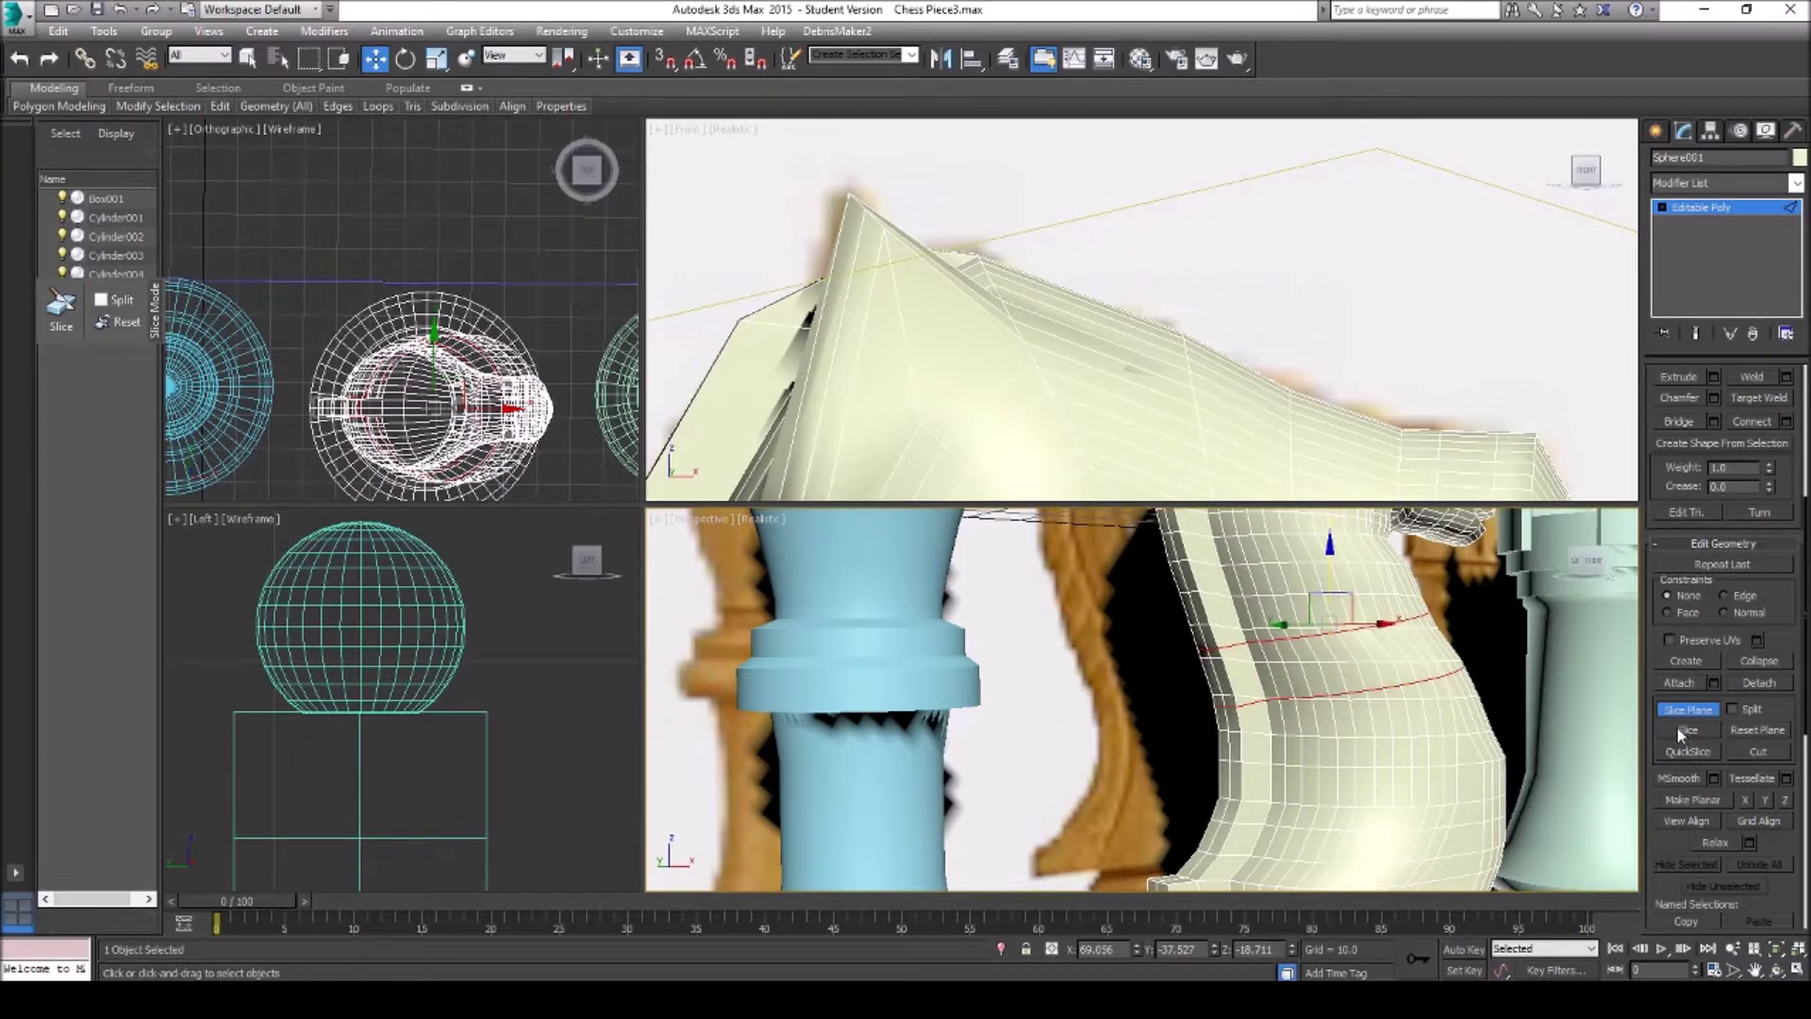
{"action": "left_click", "coordinate": [1679, 729]}
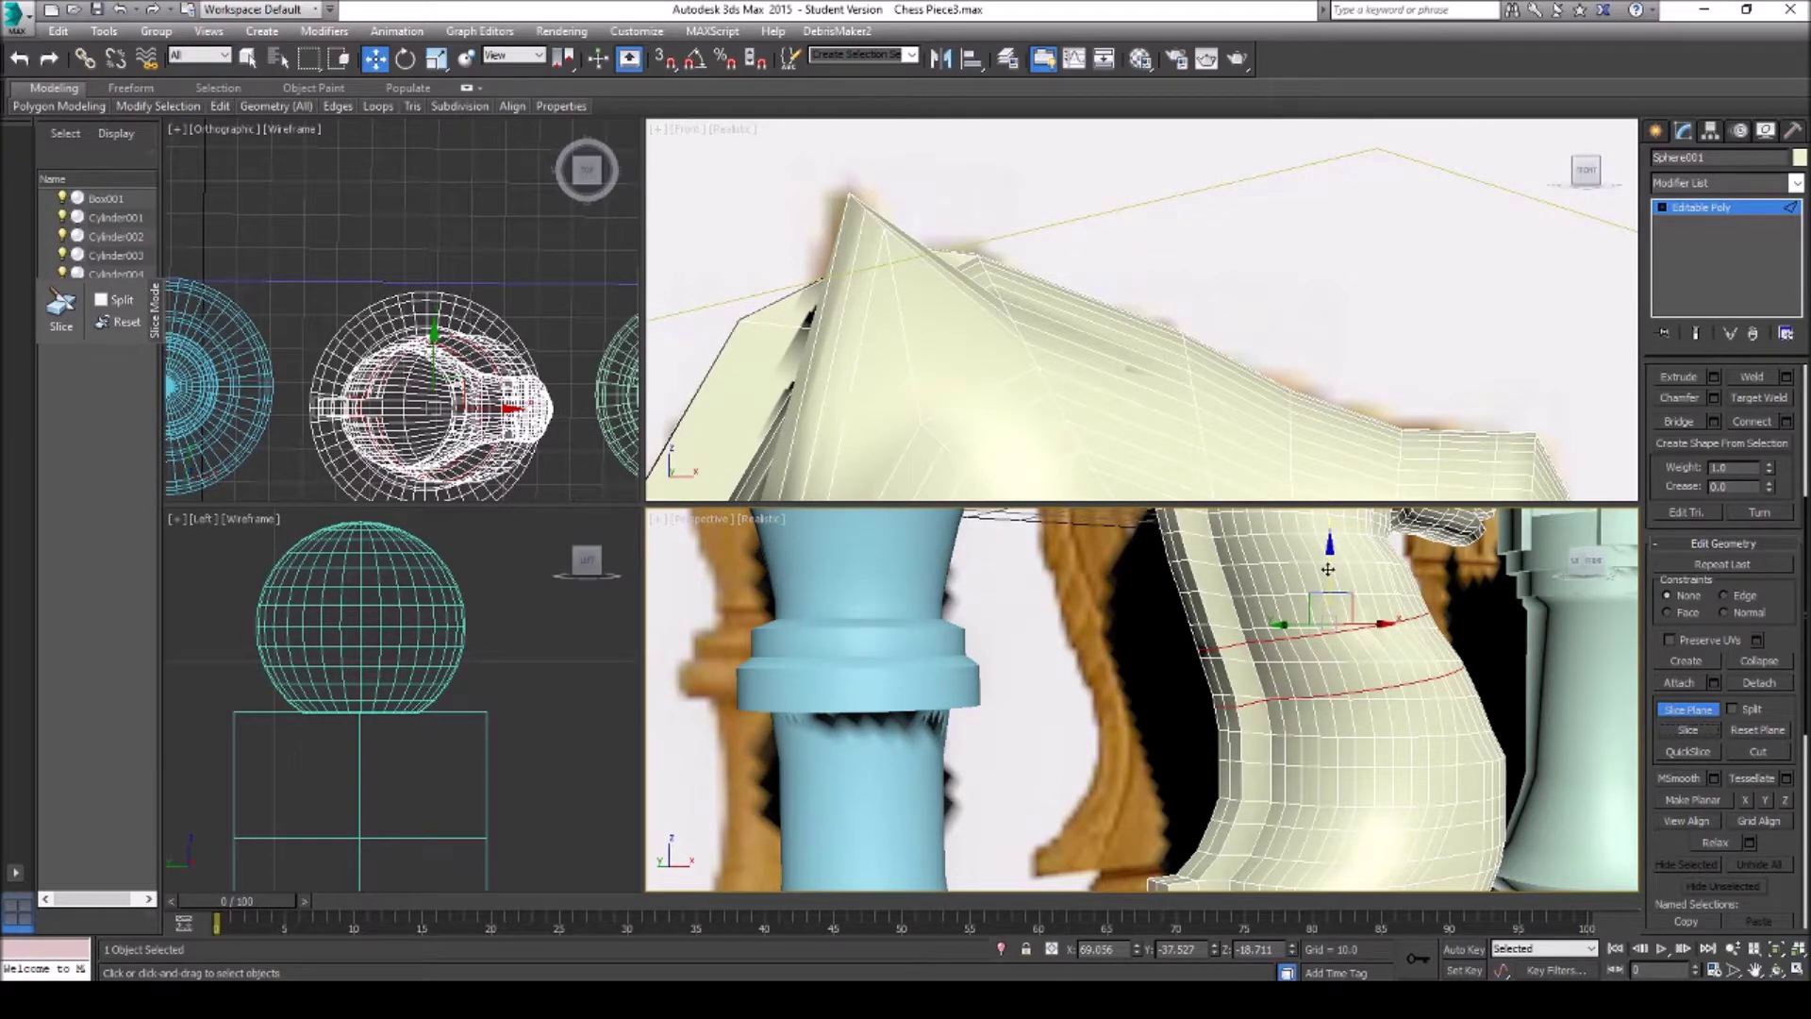
{"action": "left_click_drag", "start_coordinate": [1328, 570], "coordinate": [1327, 576]}
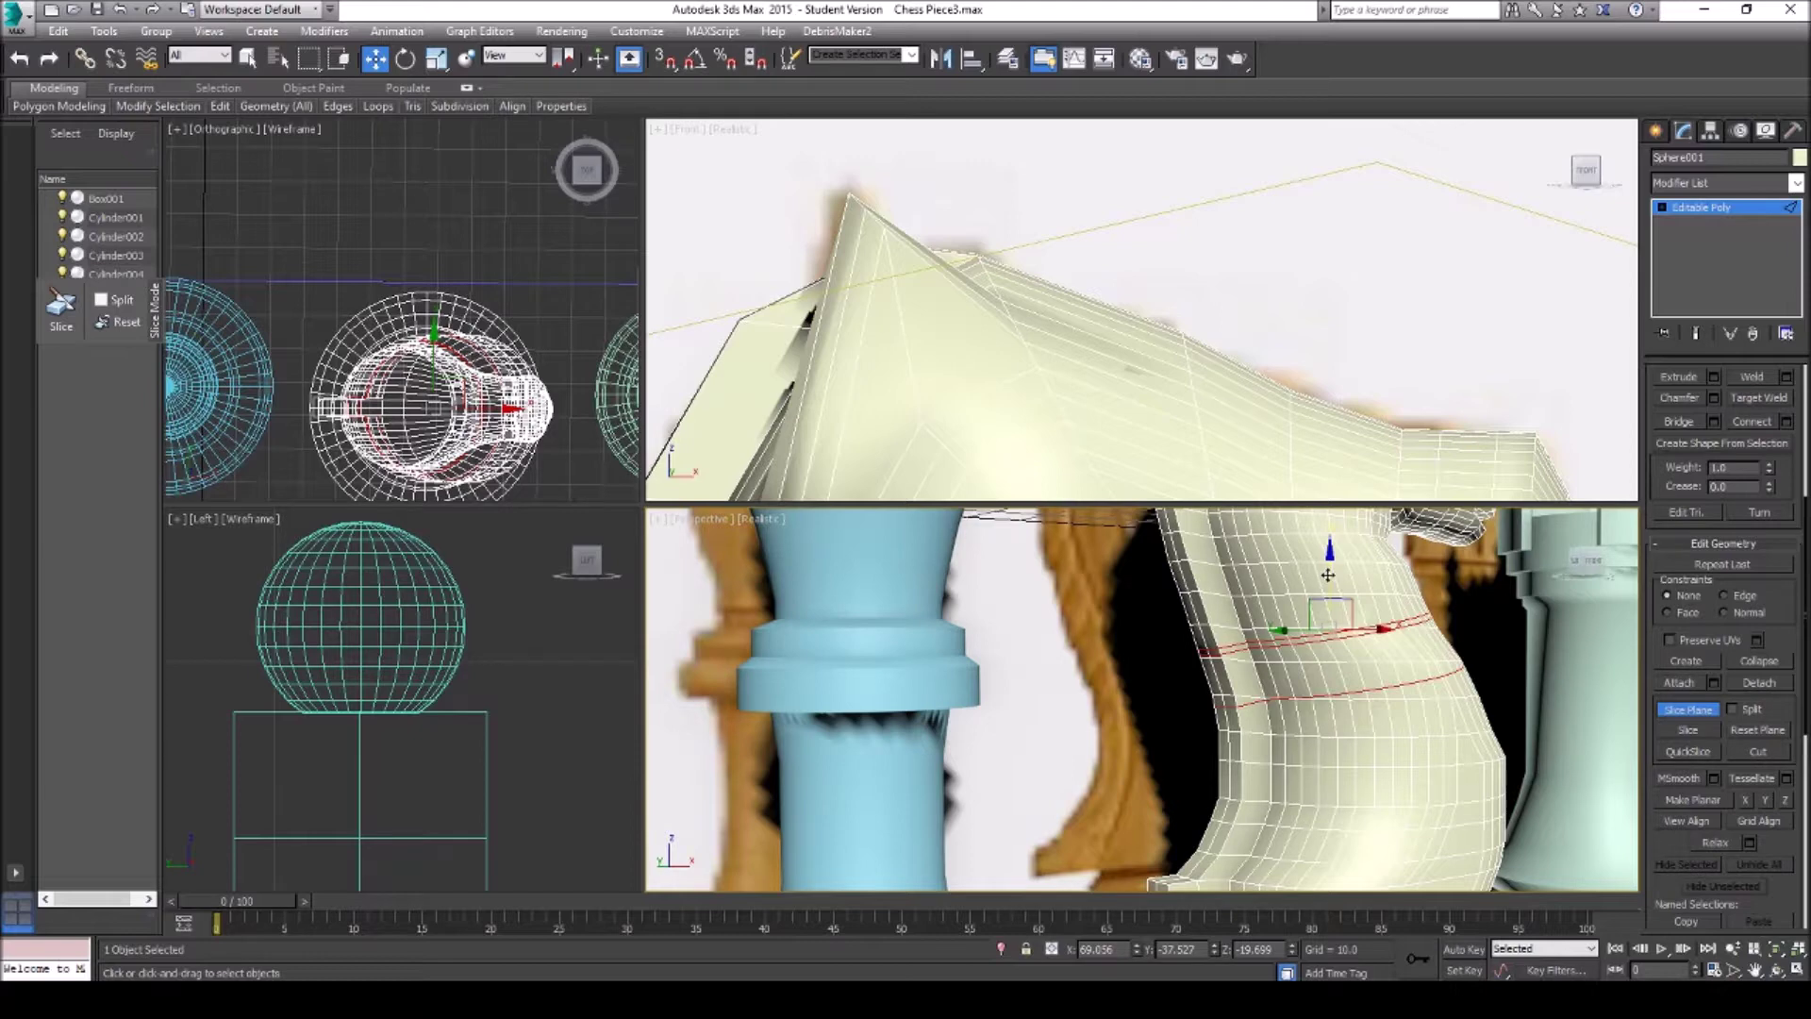
{"action": "left_click", "coordinate": [1685, 733]}
Lower the slice plane to about Z -27.44 and slice a second line just above the lowest one
{"action": "left_click_drag", "start_coordinate": [1329, 572], "coordinate": [1336, 617]}
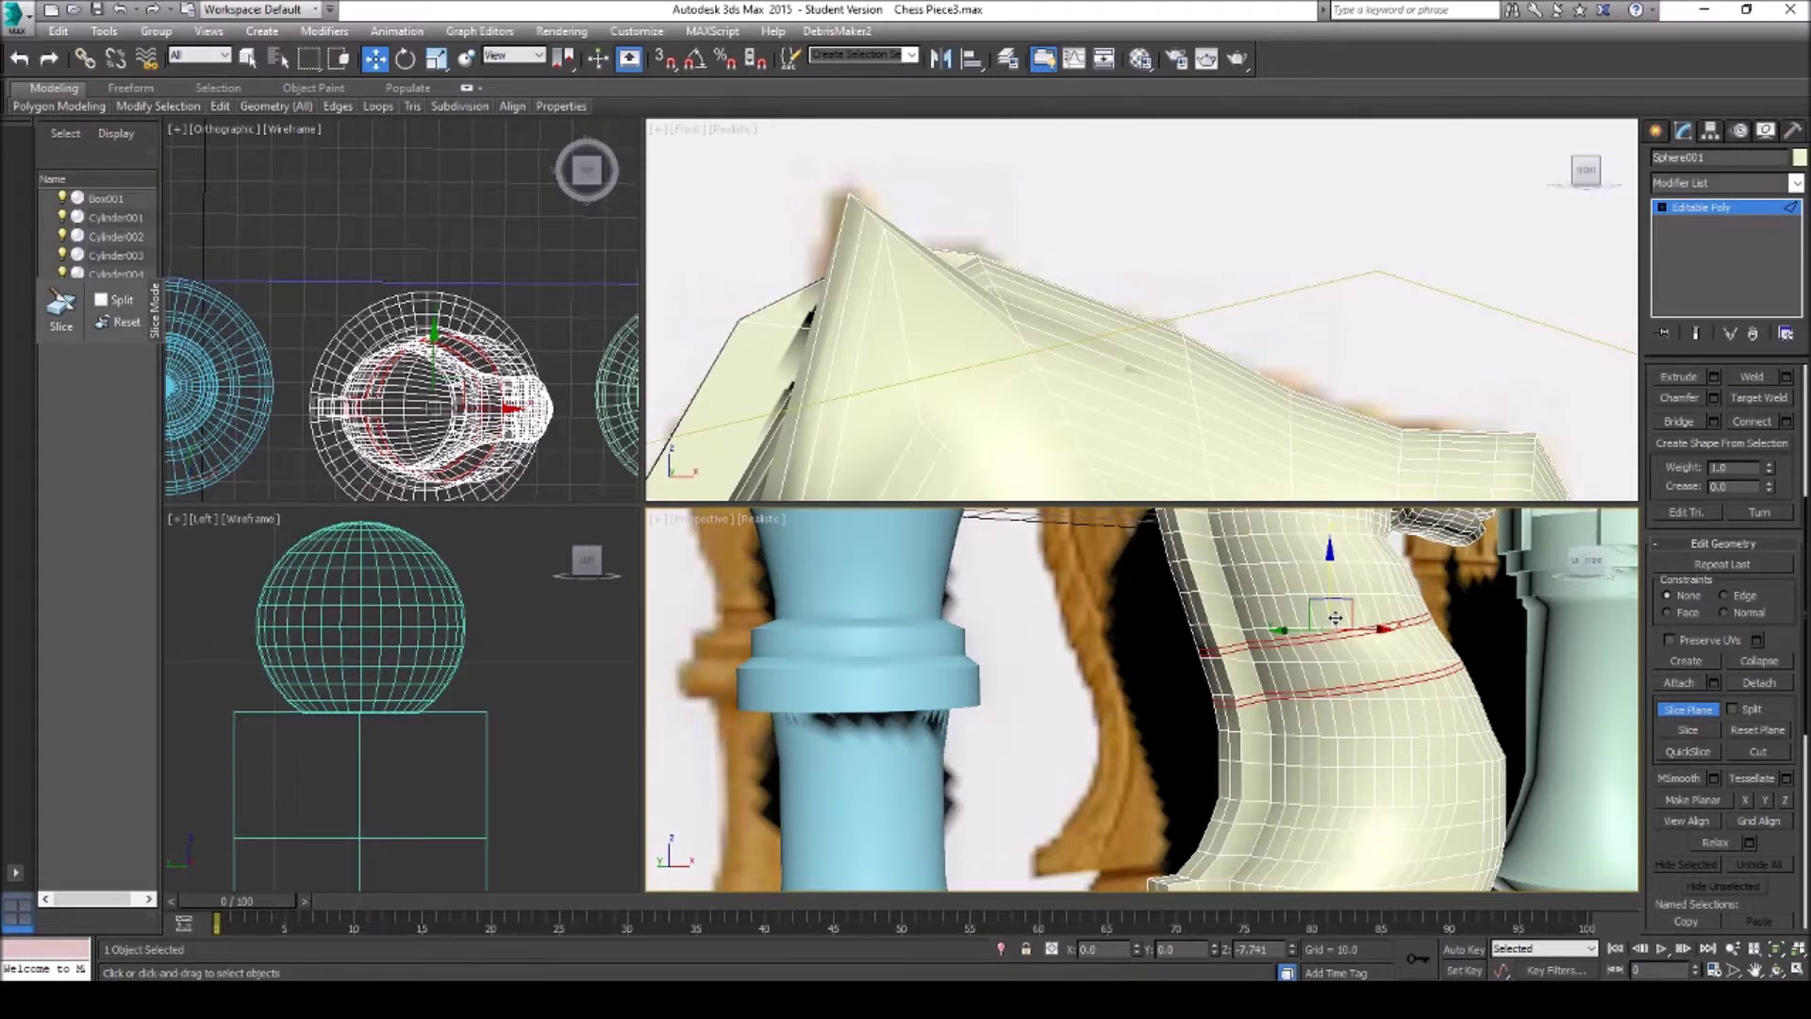
{"action": "left_click_drag", "start_coordinate": [1336, 618], "coordinate": [1336, 674]}
{"action": "left_click", "coordinate": [1681, 732]}
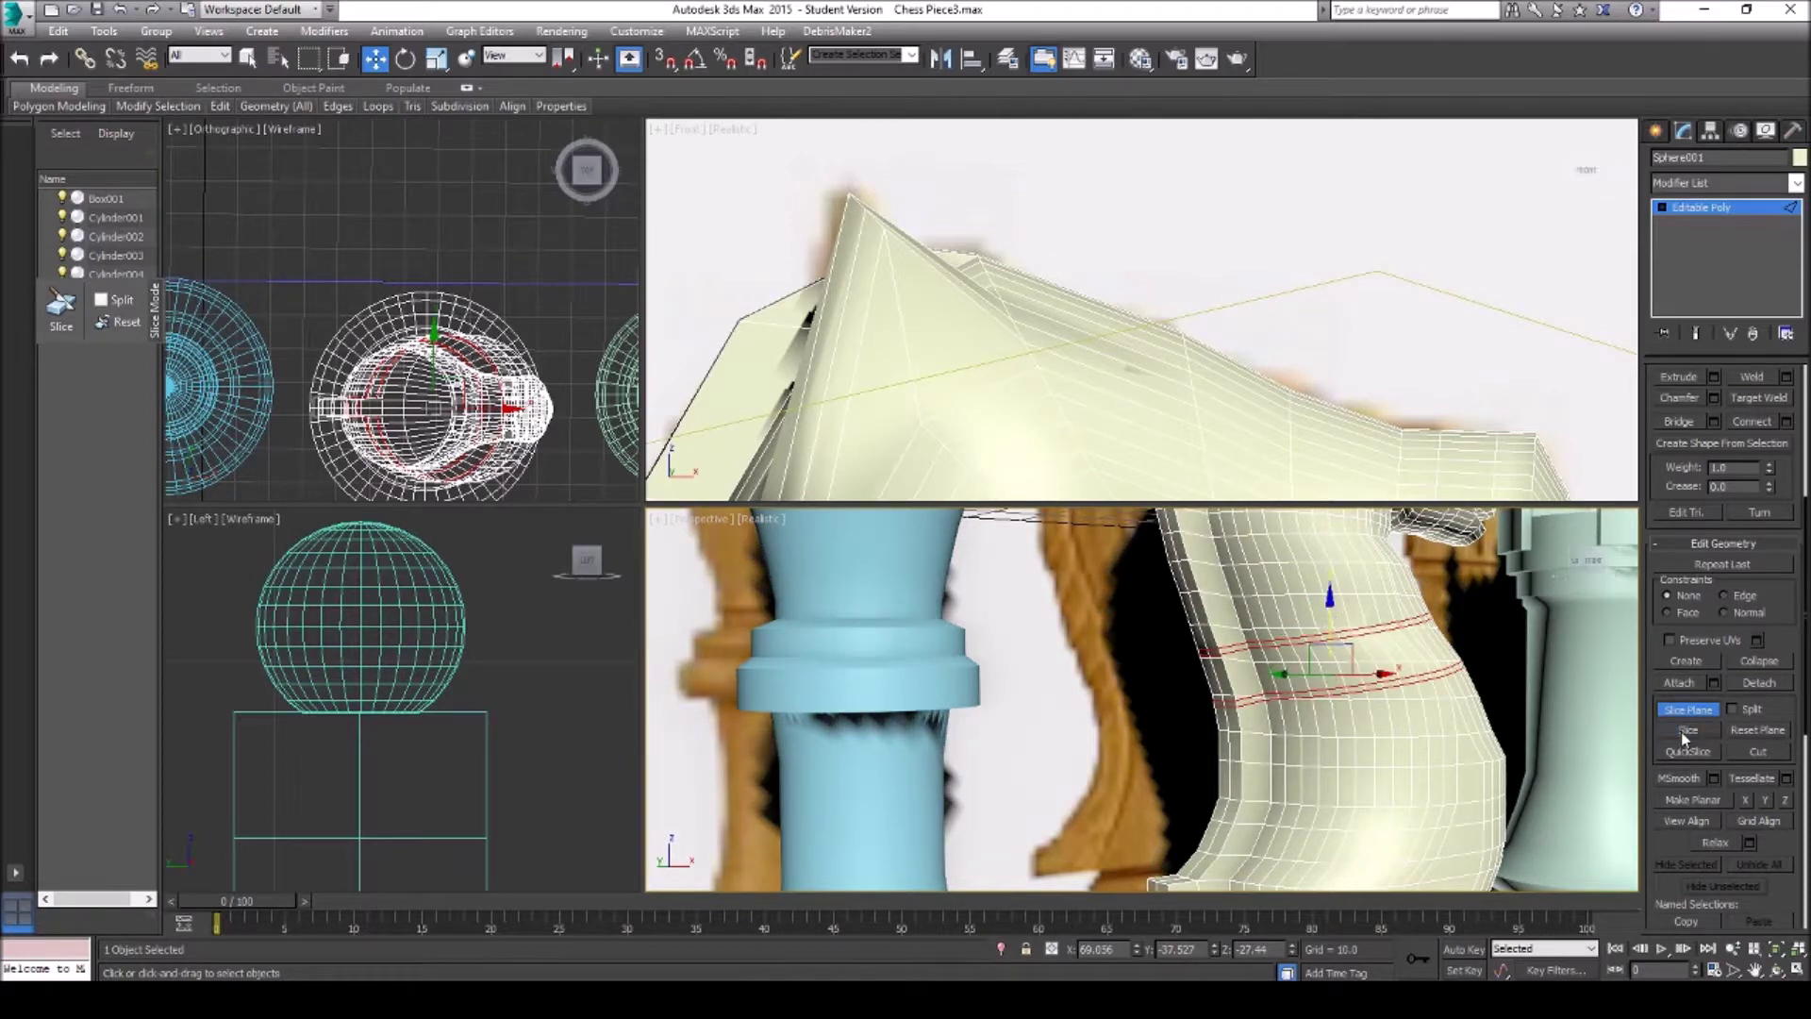
Slice a third close pair of lines further up the neck, at about Z -9.92 and -11.06
{"action": "left_click_drag", "start_coordinate": [1329, 595], "coordinate": [1314, 494]}
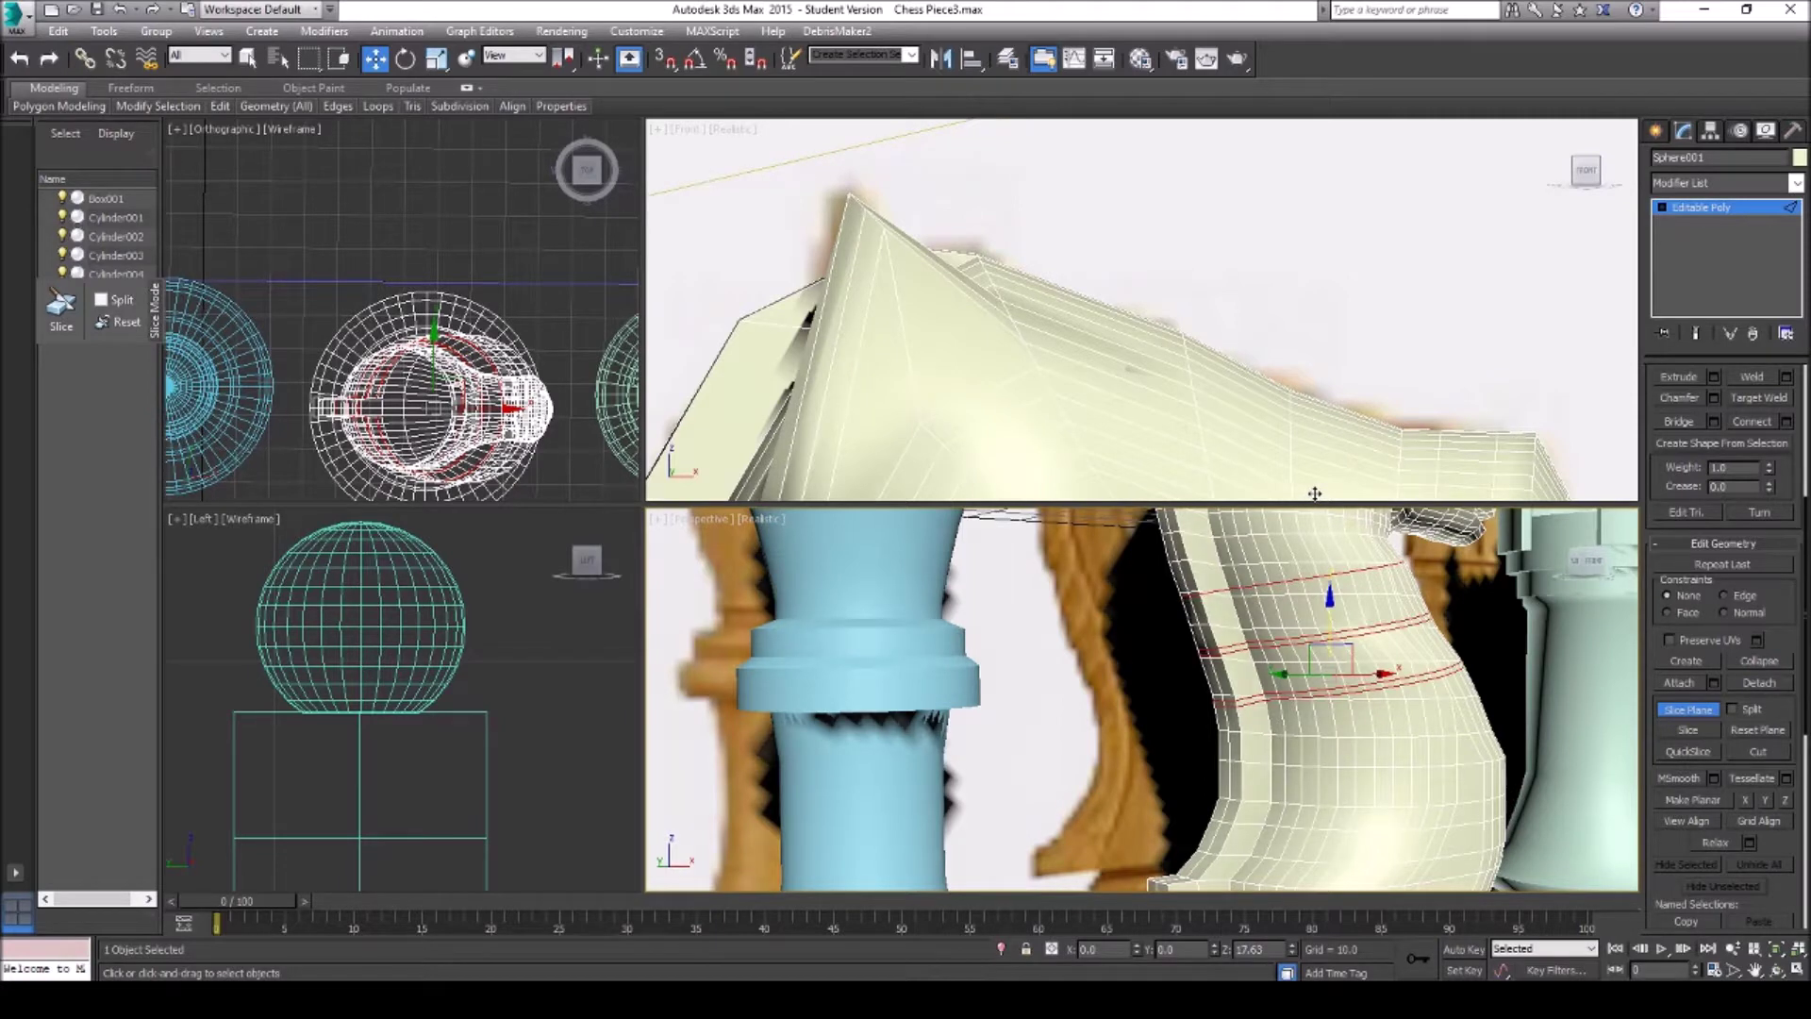
{"action": "left_click_drag", "start_coordinate": [1316, 493], "coordinate": [1325, 501]}
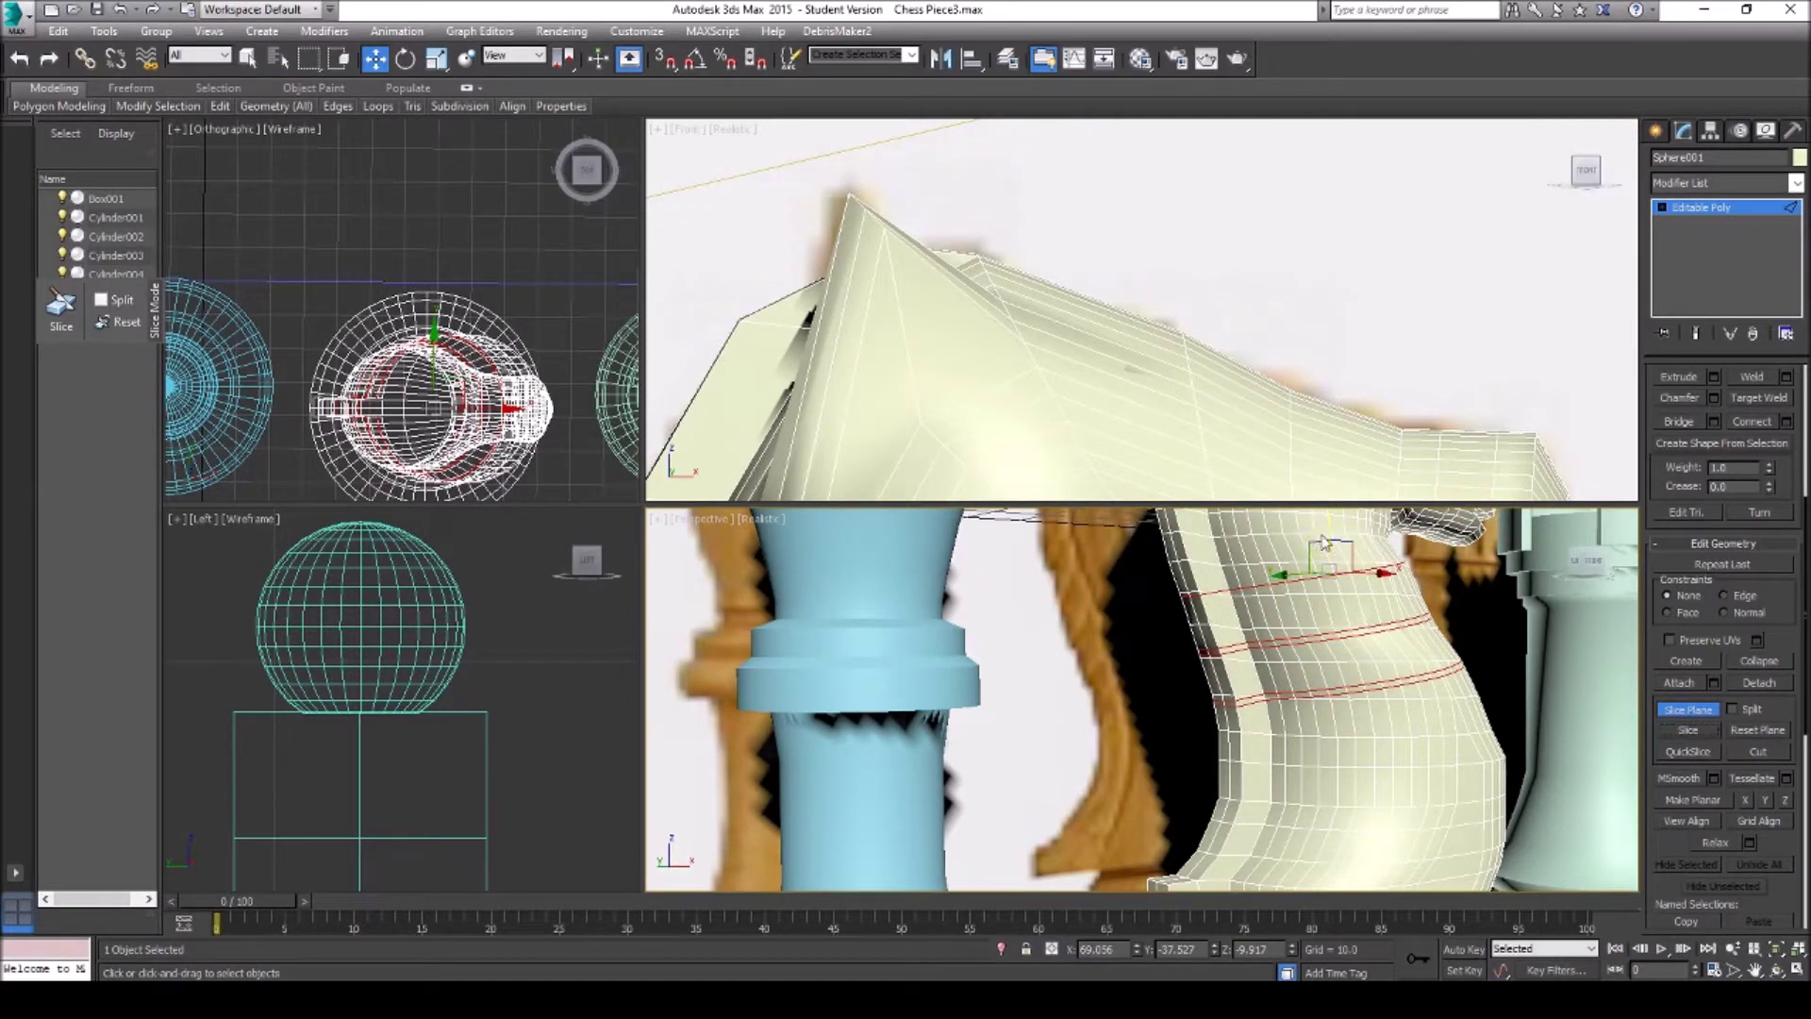
{"action": "left_click_drag", "start_coordinate": [1332, 528], "coordinate": [1332, 525]}
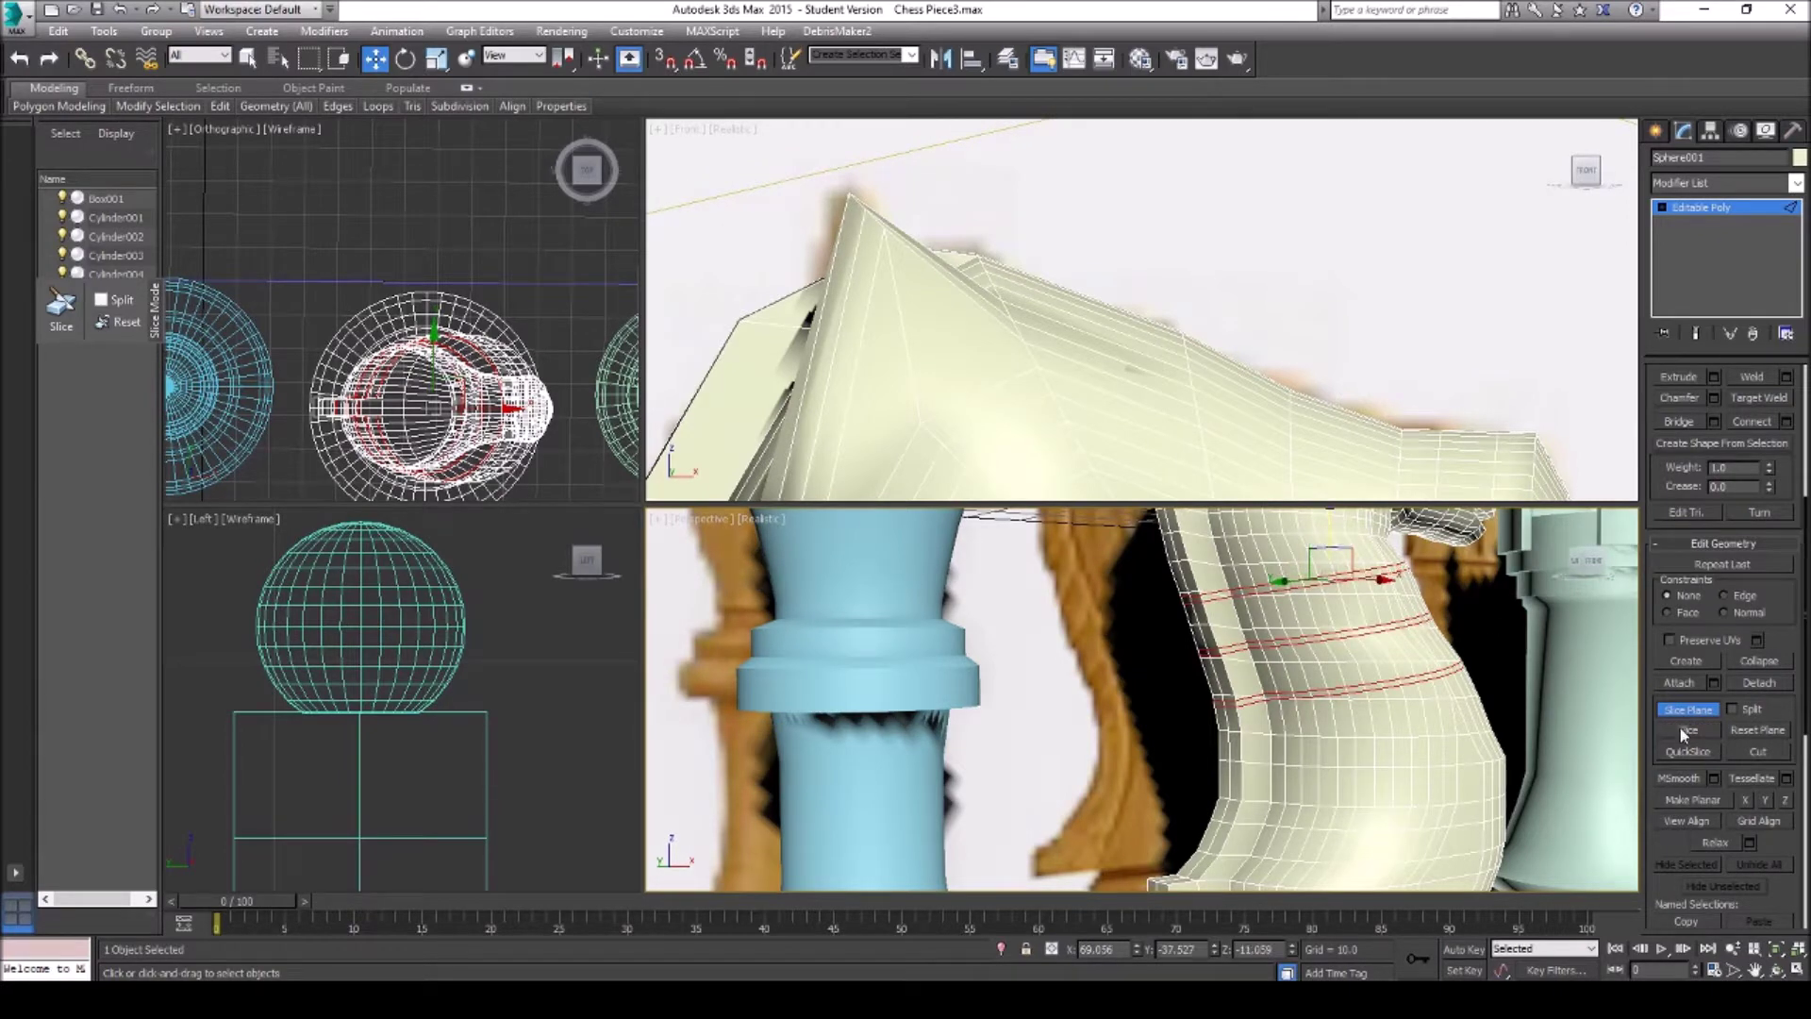
Slice a fourth close pair of lines below the knight's jaw, at about Z -3.43 and -2.51
{"action": "left_click", "coordinate": [1757, 972]}
{"action": "left_click_drag", "start_coordinate": [1267, 649], "coordinate": [1241, 744]}
{"action": "left_click_drag", "start_coordinate": [1306, 610], "coordinate": [1300, 557]}
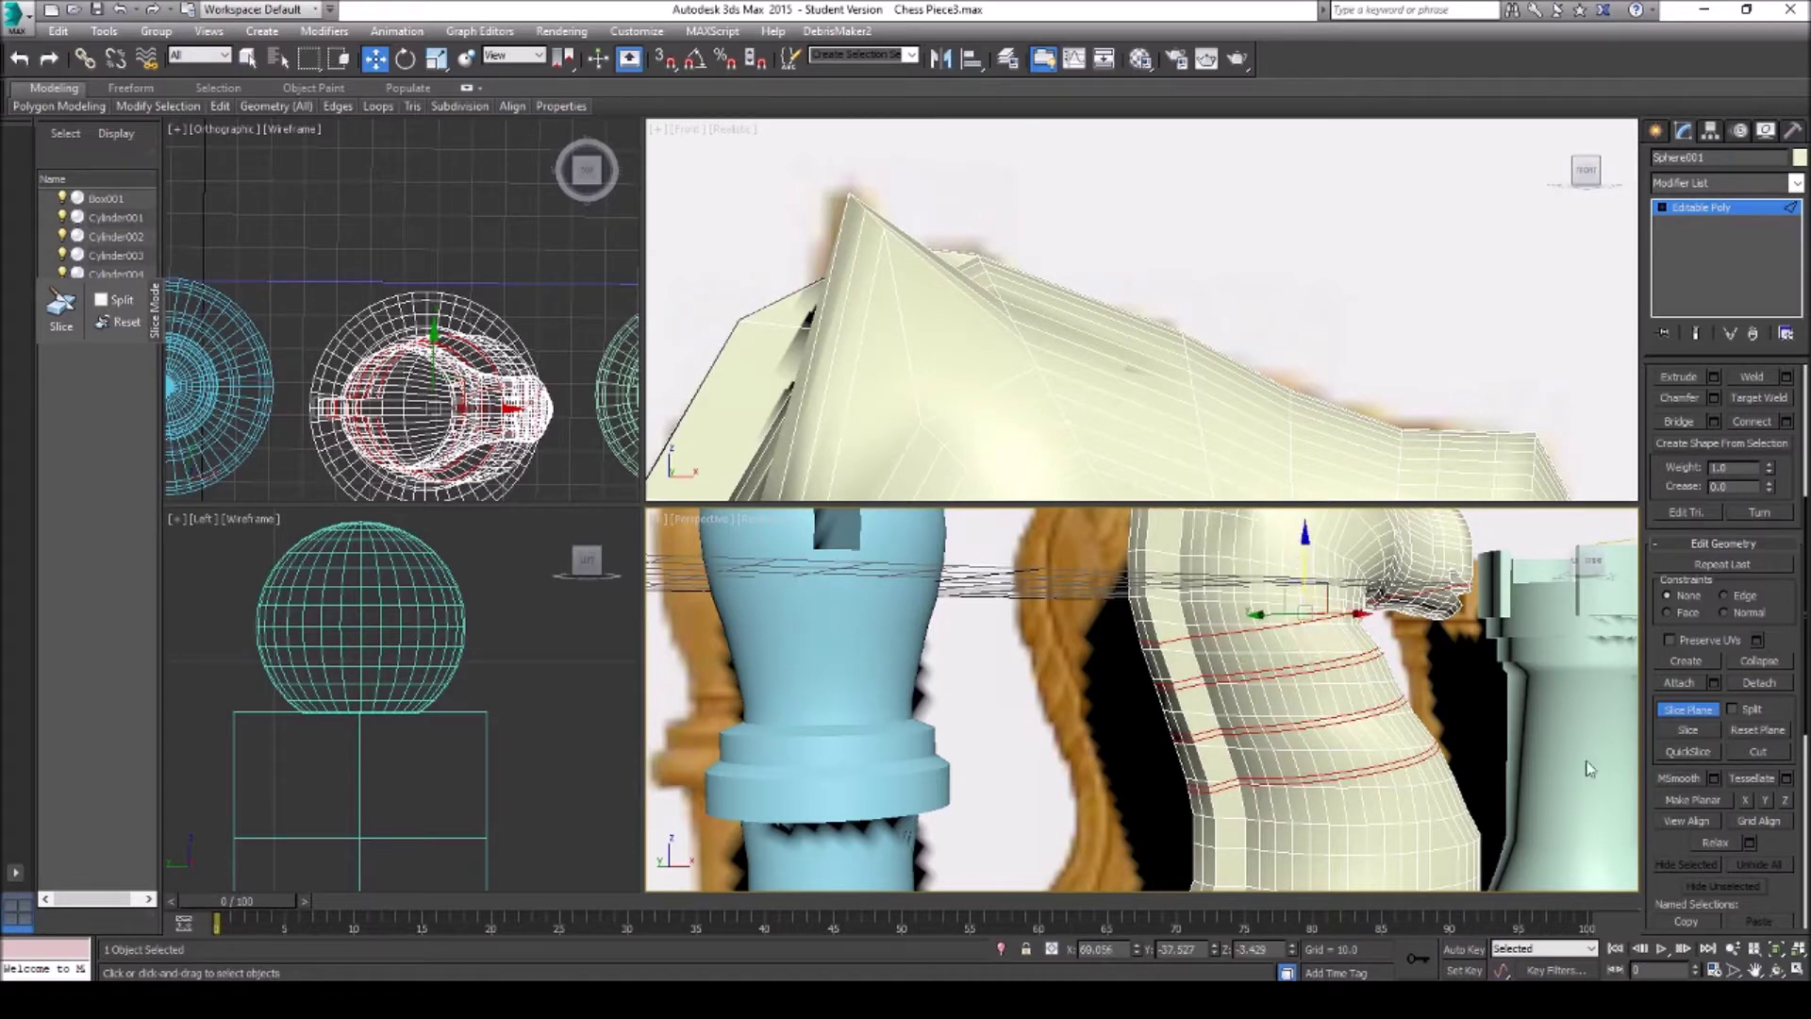
{"action": "left_click", "coordinate": [1684, 732]}
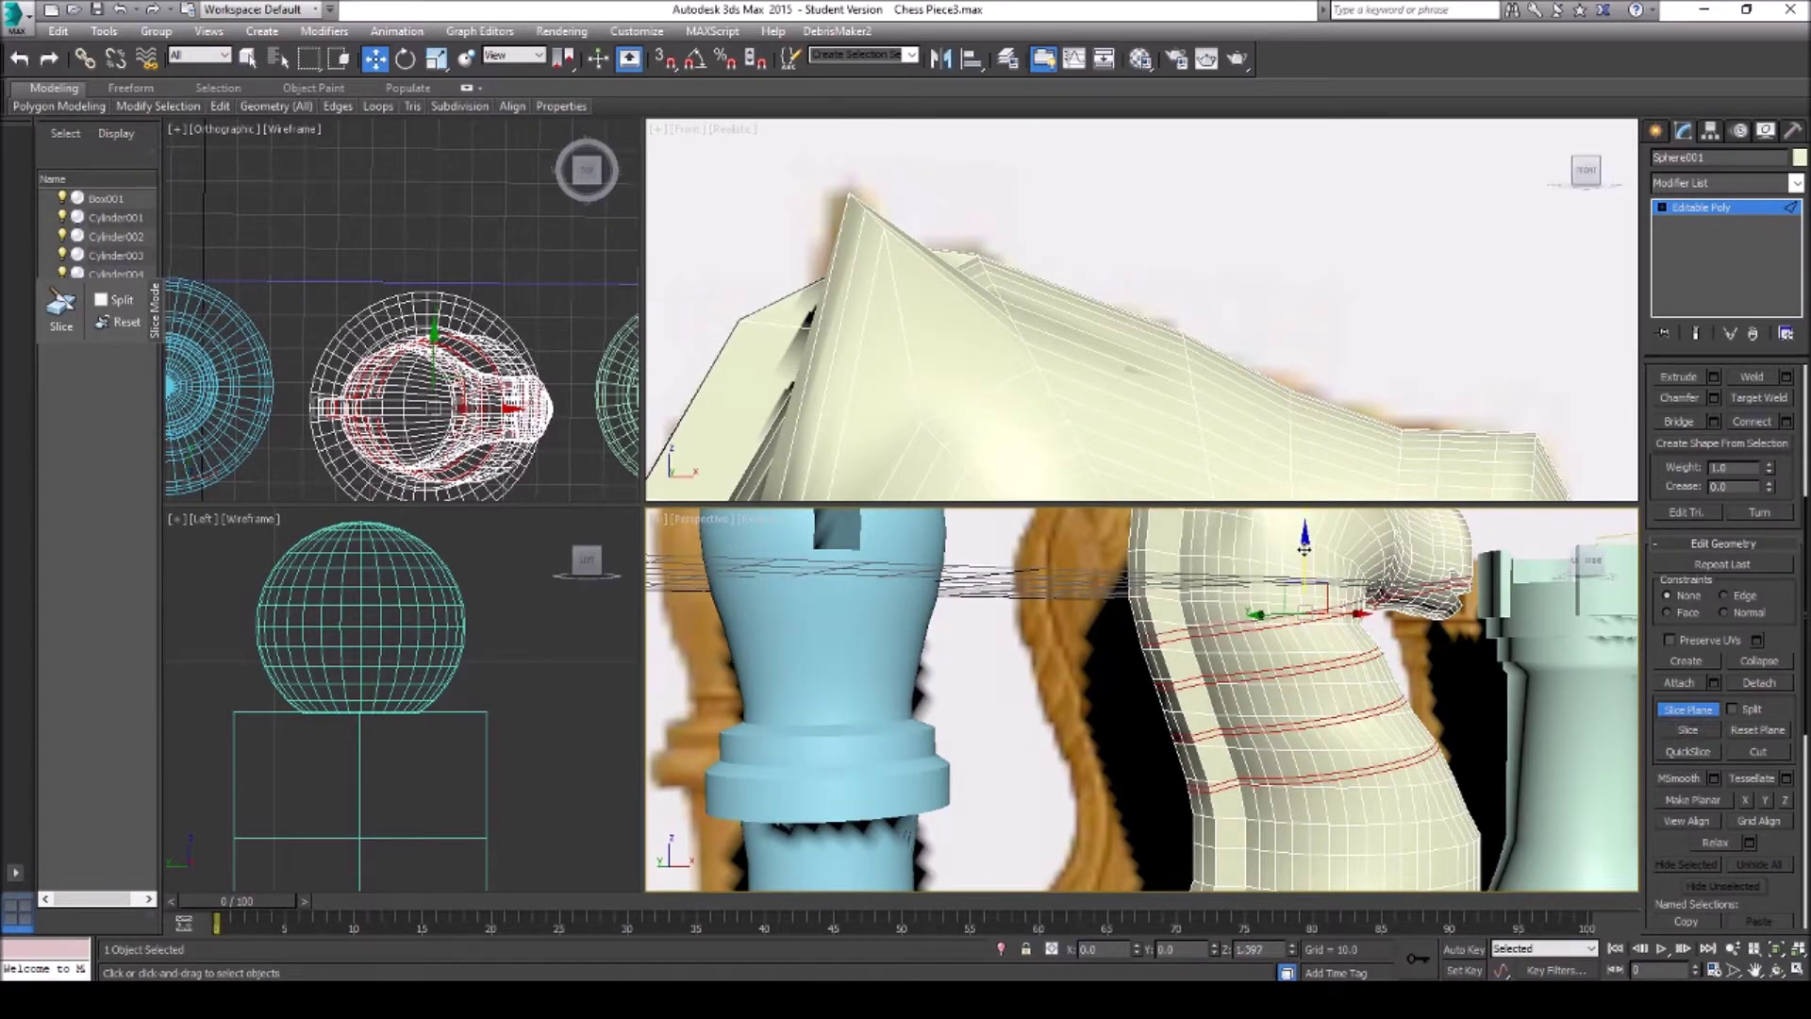
{"action": "left_click_drag", "start_coordinate": [1304, 548], "coordinate": [1304, 543]}
{"action": "left_click", "coordinate": [1682, 732]}
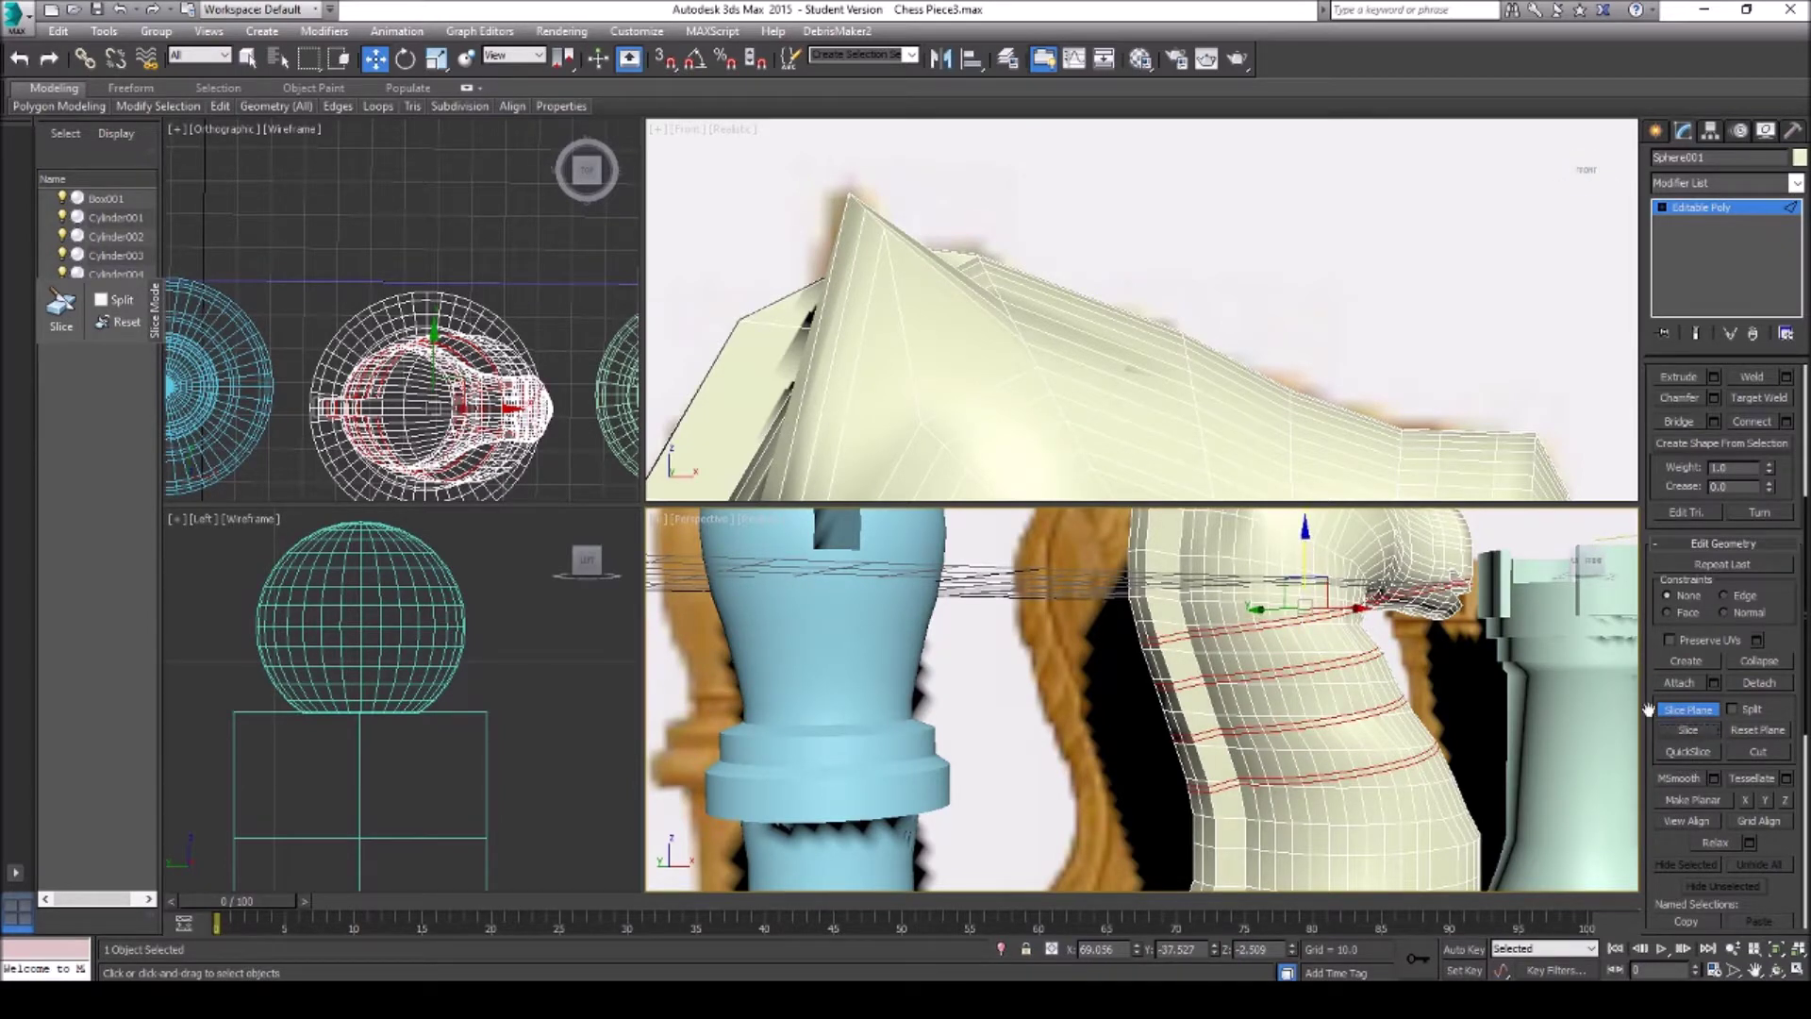
Slice a fifth close pair of lines at the top of the neck, the last at about Z 5.89, and leave Slice Plane
{"action": "mouse_move", "coordinate": [1305, 543]}
{"action": "left_mouse_down"}
{"action": "mouse_move", "coordinate": [1317, 497]}
{"action": "mouse_move", "coordinate": [1302, 507]}
{"action": "left_mouse_up"}
{"action": "left_click", "coordinate": [1695, 723]}
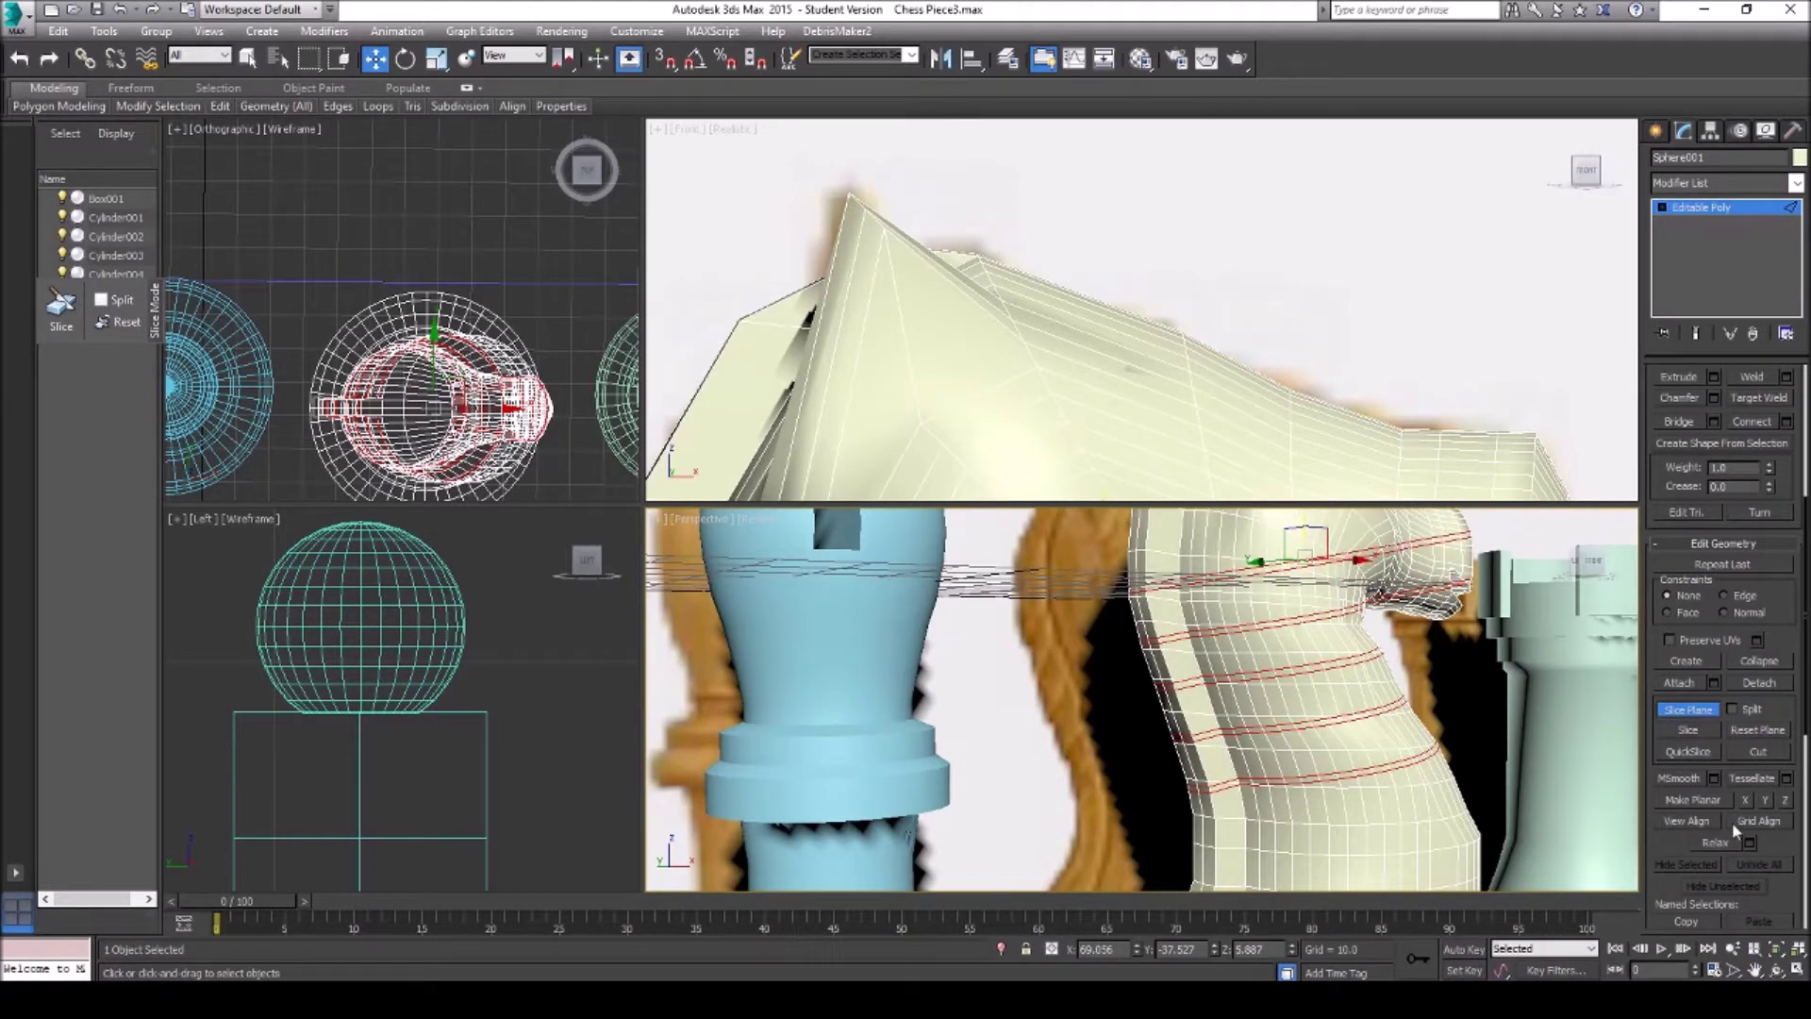
{"action": "left_click", "coordinate": [1756, 969]}
{"action": "left_click_drag", "start_coordinate": [1193, 597], "coordinate": [1185, 635]}
{"action": "left_click", "coordinate": [1688, 708]}
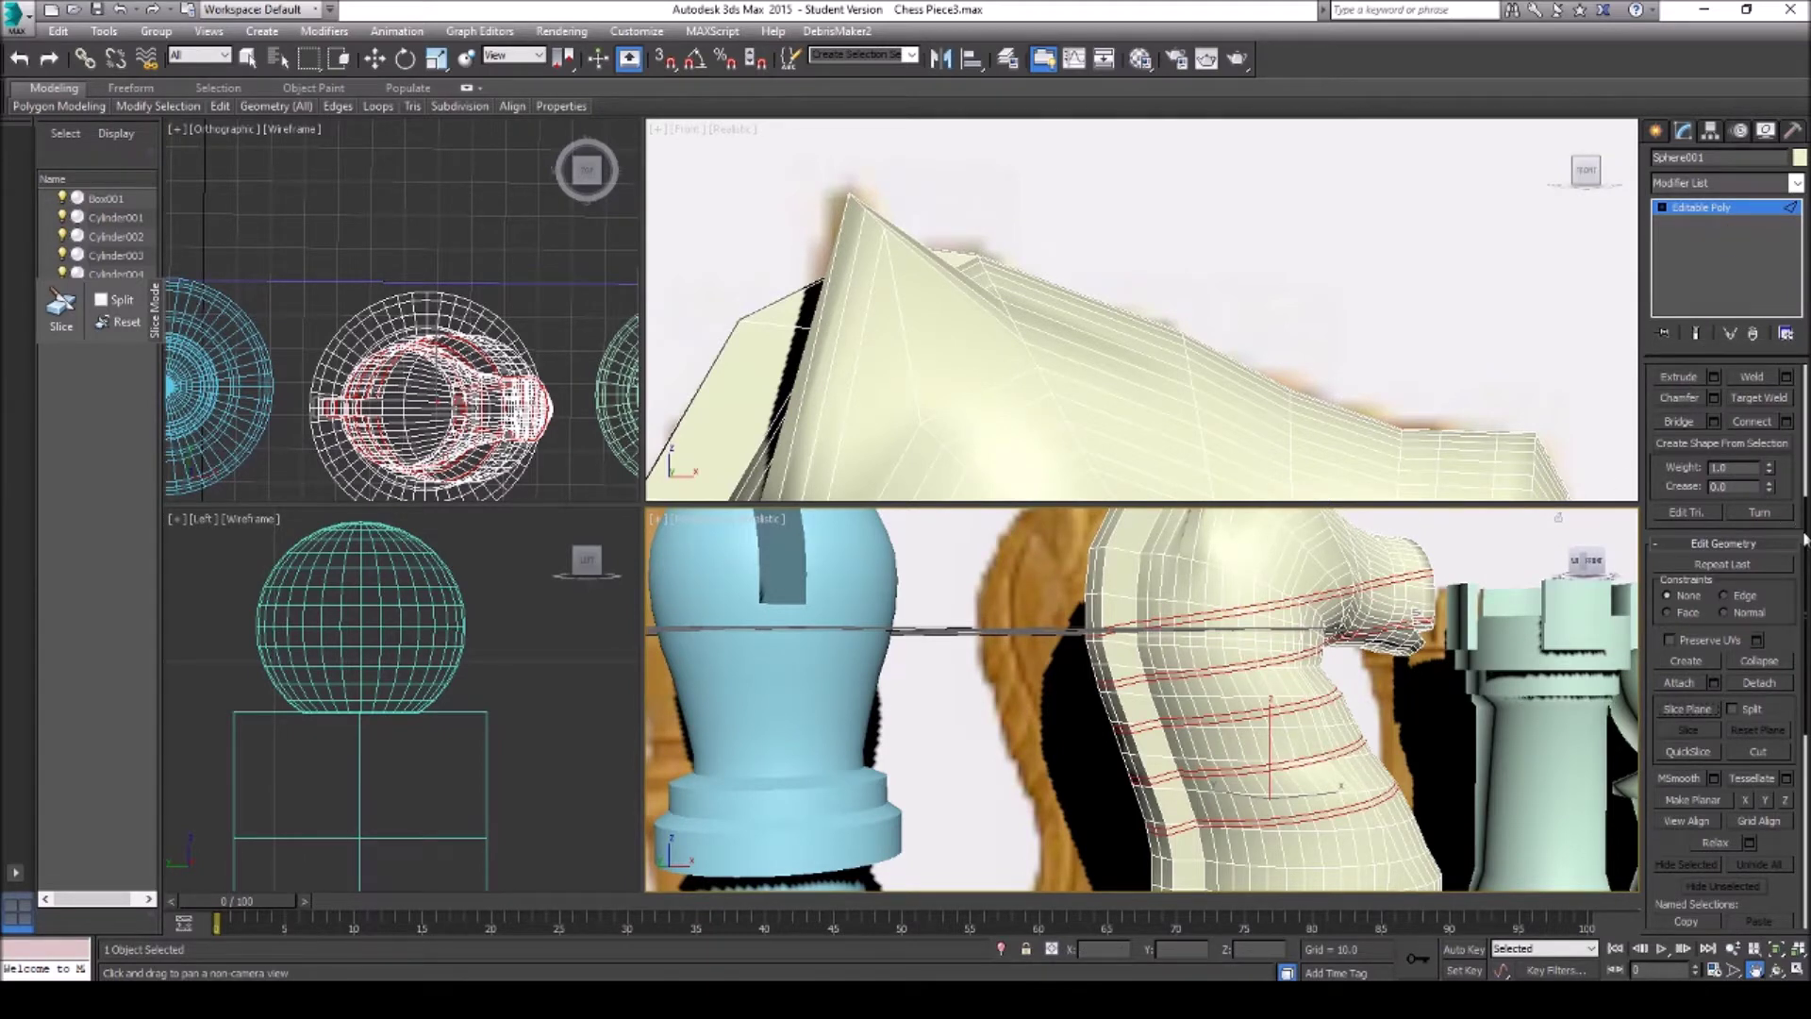
Switch to polygon selection and select the mane's back-edge faces beside the upper neck, skipping the narrow sliced strips
{"action": "left_click_drag", "start_coordinate": [1806, 540], "coordinate": [1806, 402]}
{"action": "left_click", "coordinate": [1747, 394]}
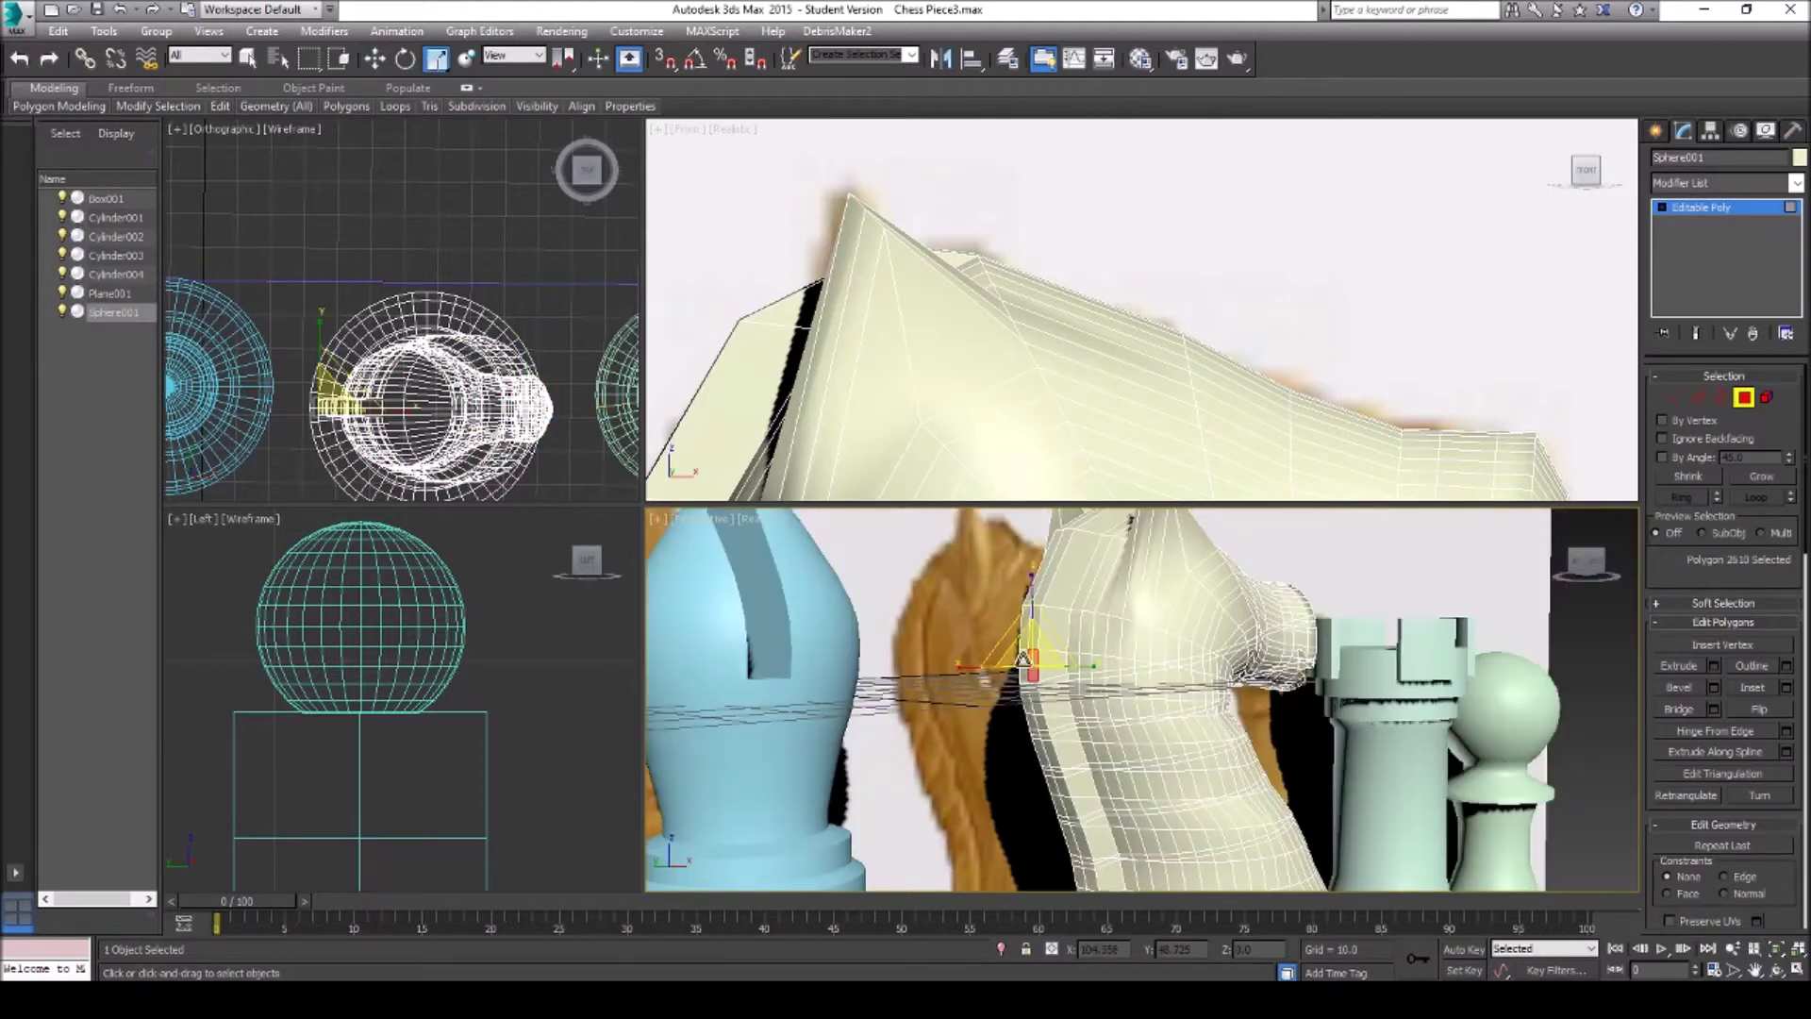
{"action": "left_click", "coordinate": [1027, 661]}
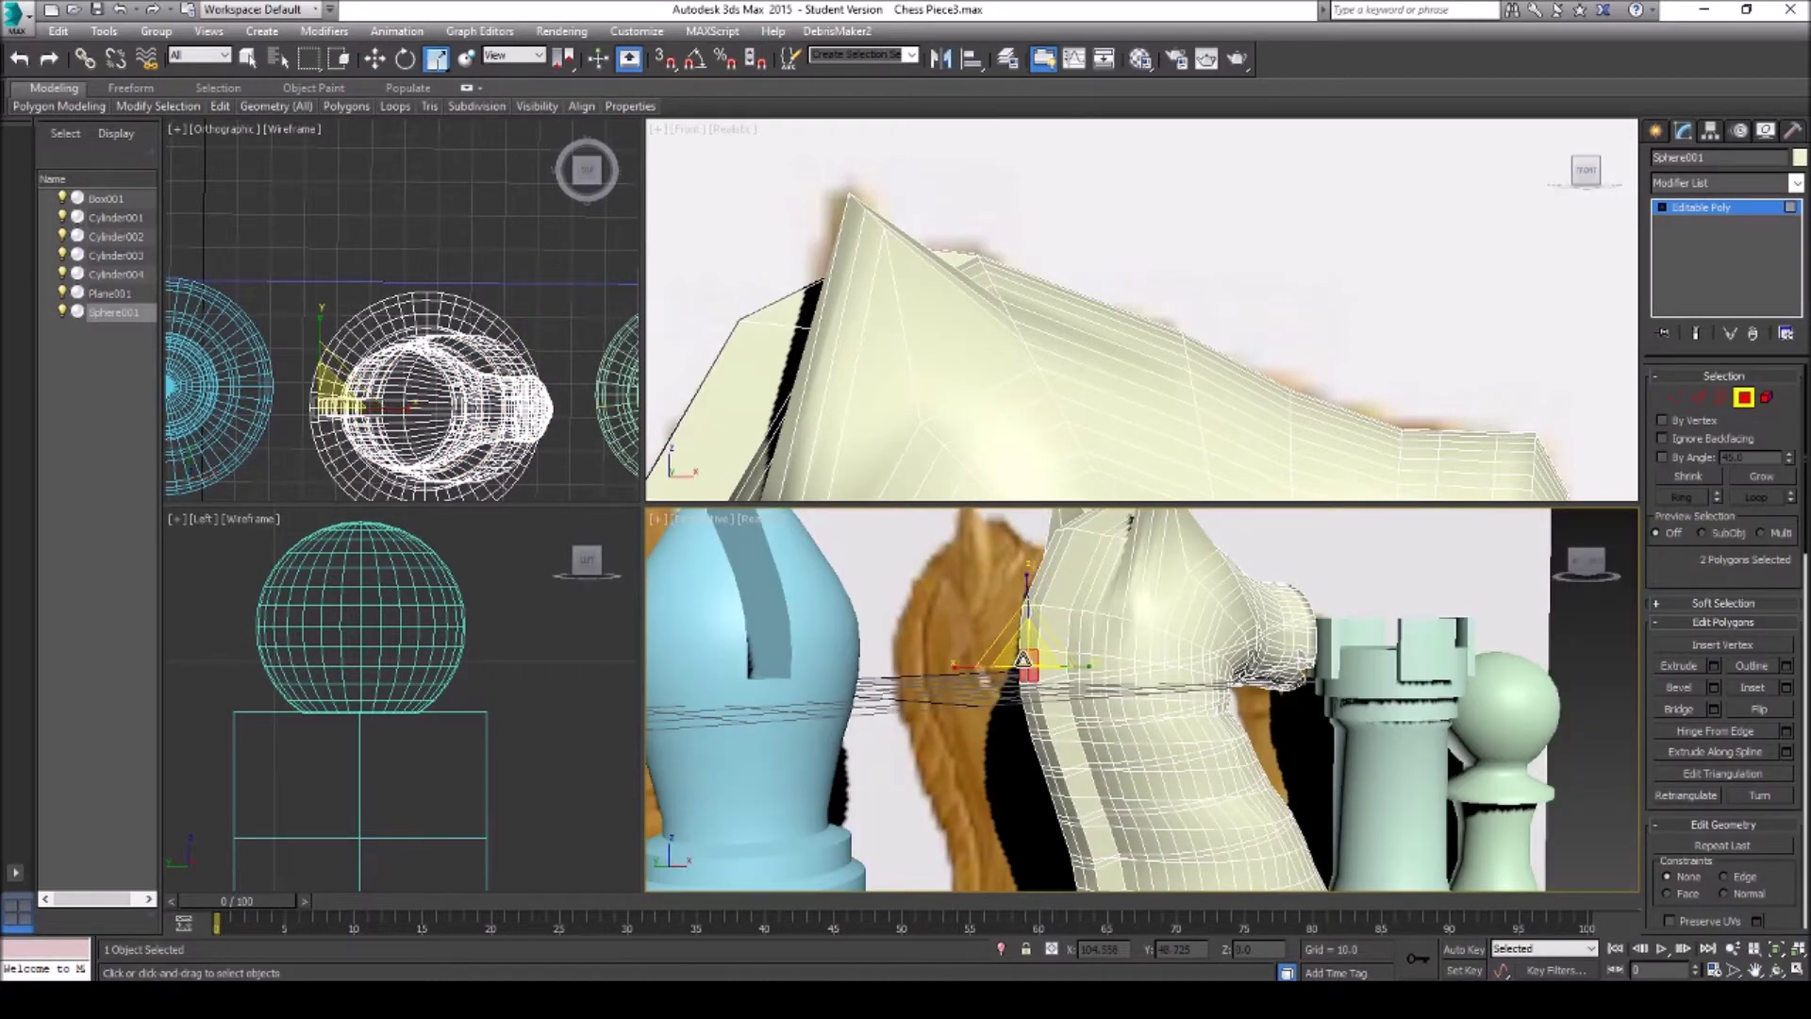
{"action": "left_click", "coordinate": [1025, 633], "text": "ctrl"}
{"action": "left_click", "coordinate": [1034, 632], "text": "ctrl"}
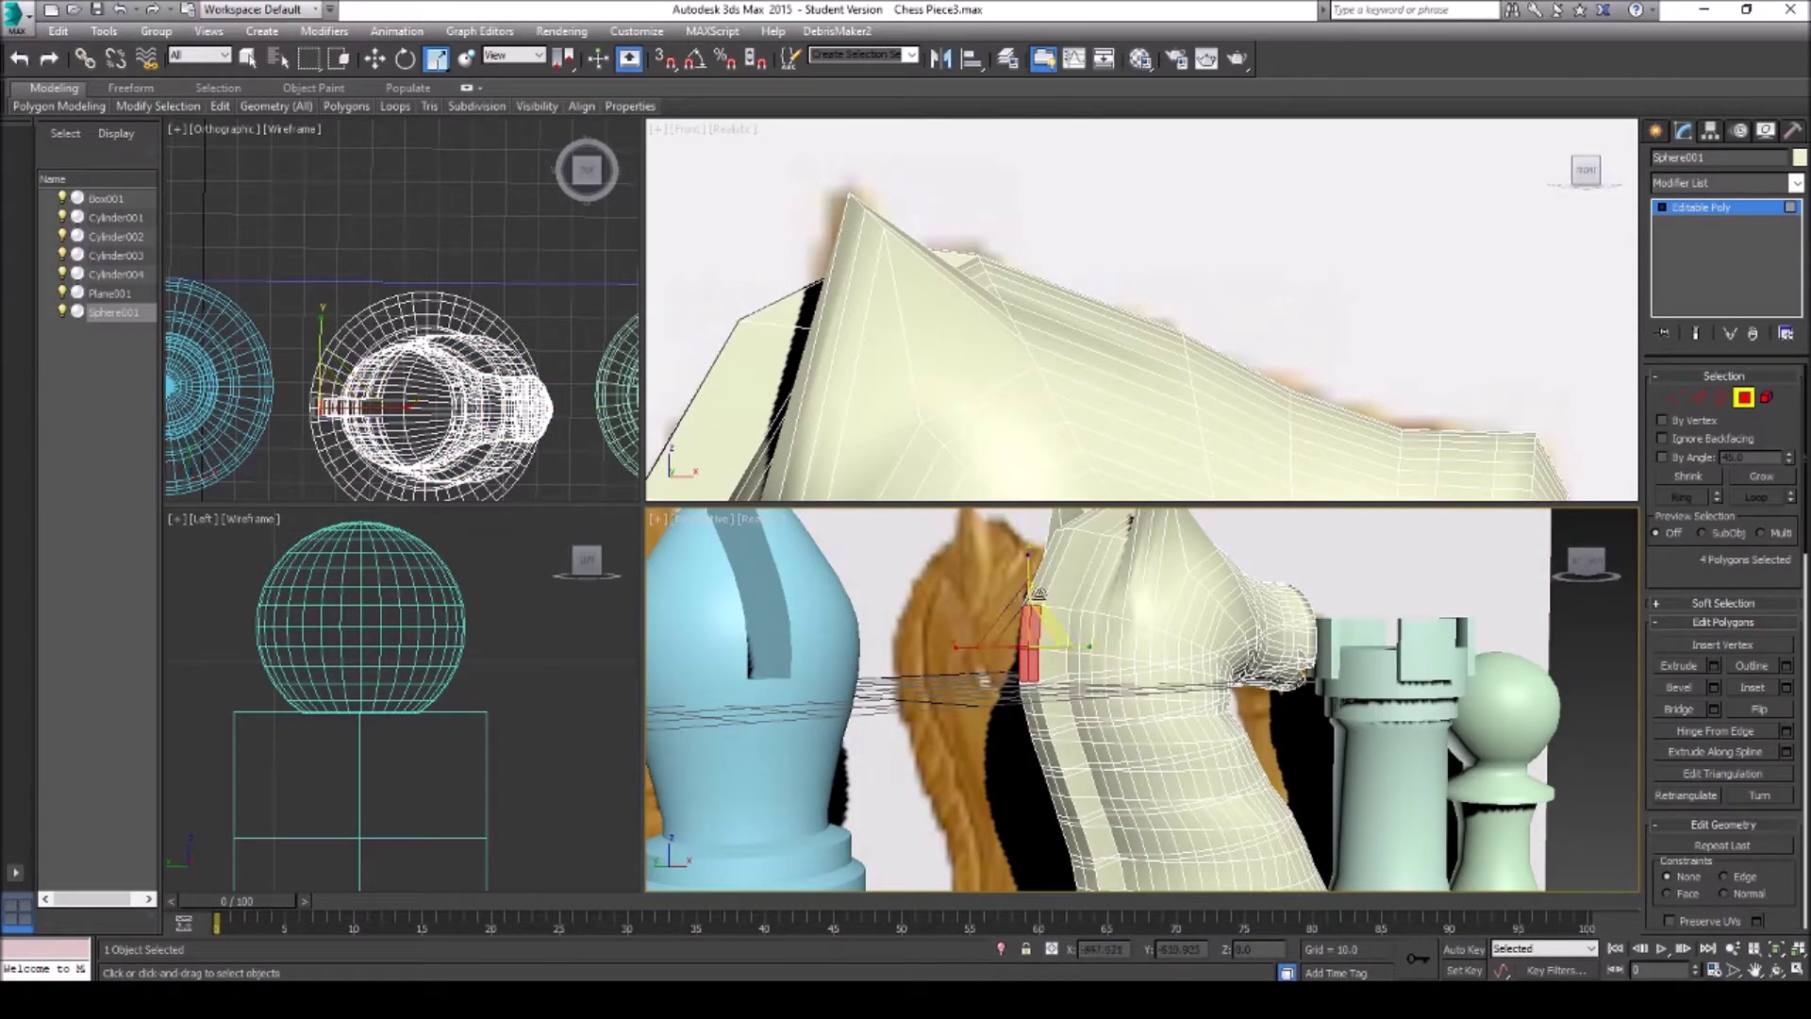
{"action": "left_click", "coordinate": [1026, 703], "text": "ctrl"}
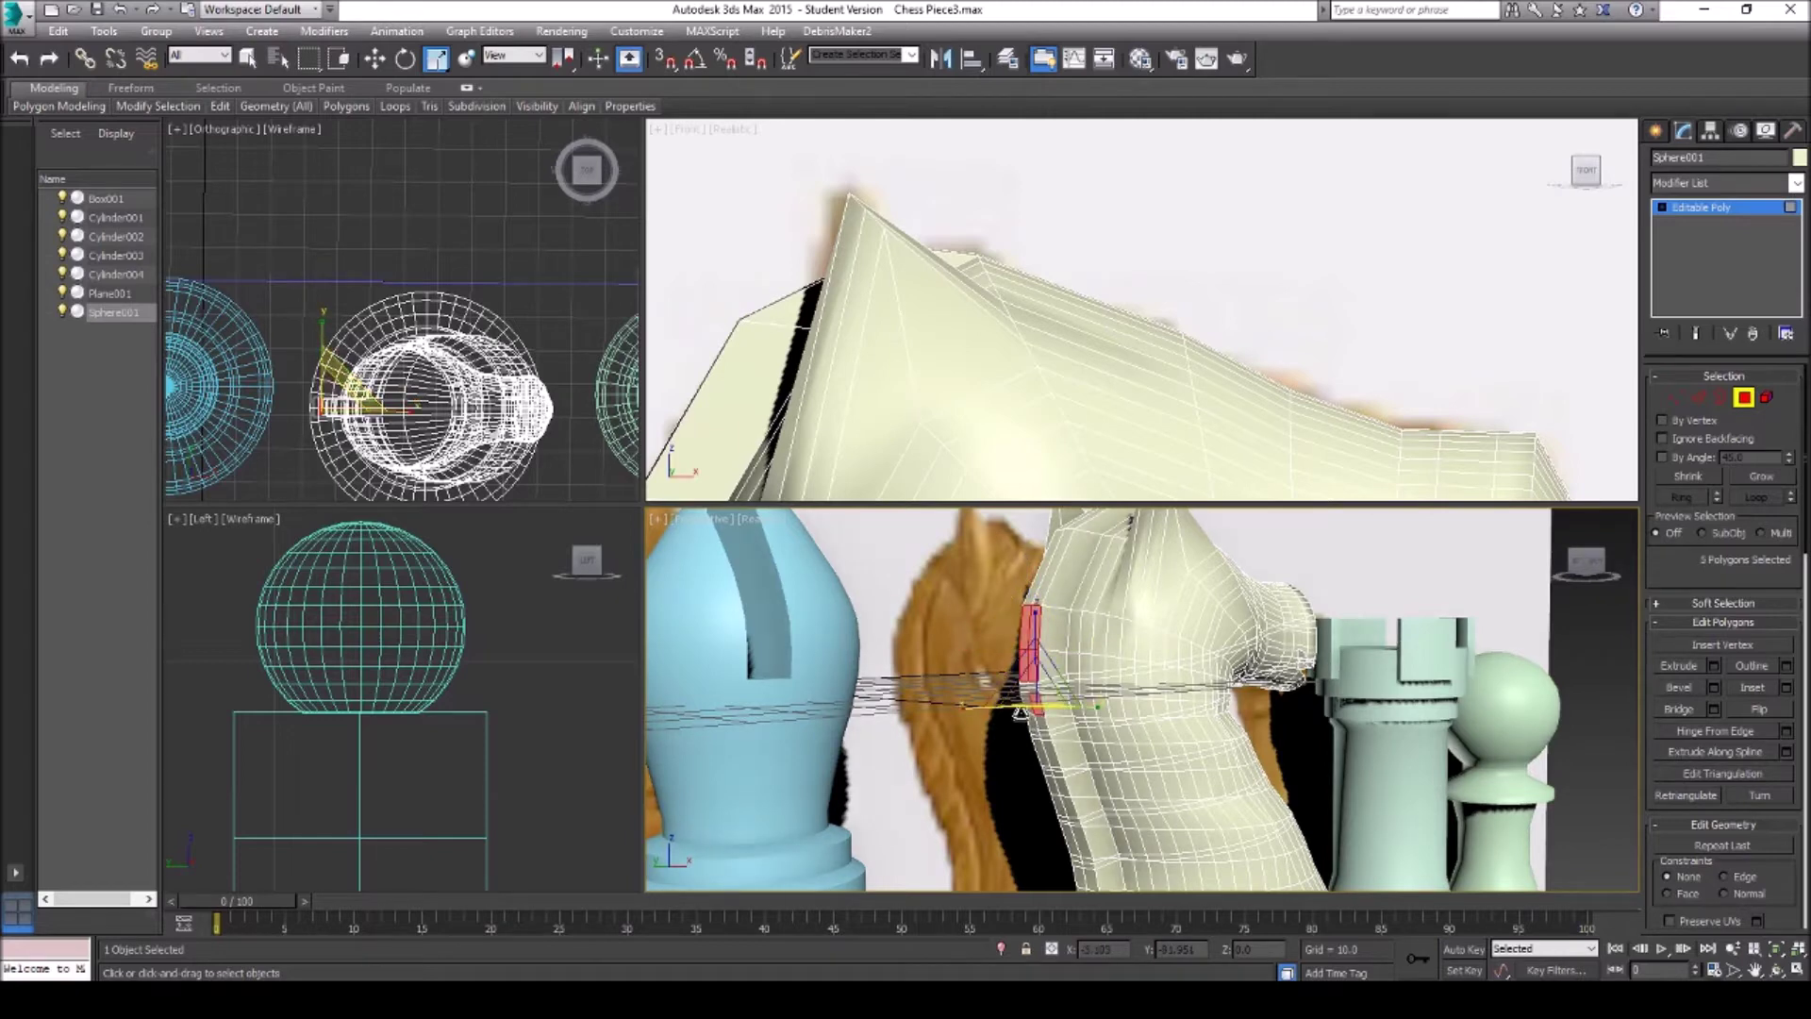
{"action": "left_click", "coordinate": [1030, 728], "text": "ctrl"}
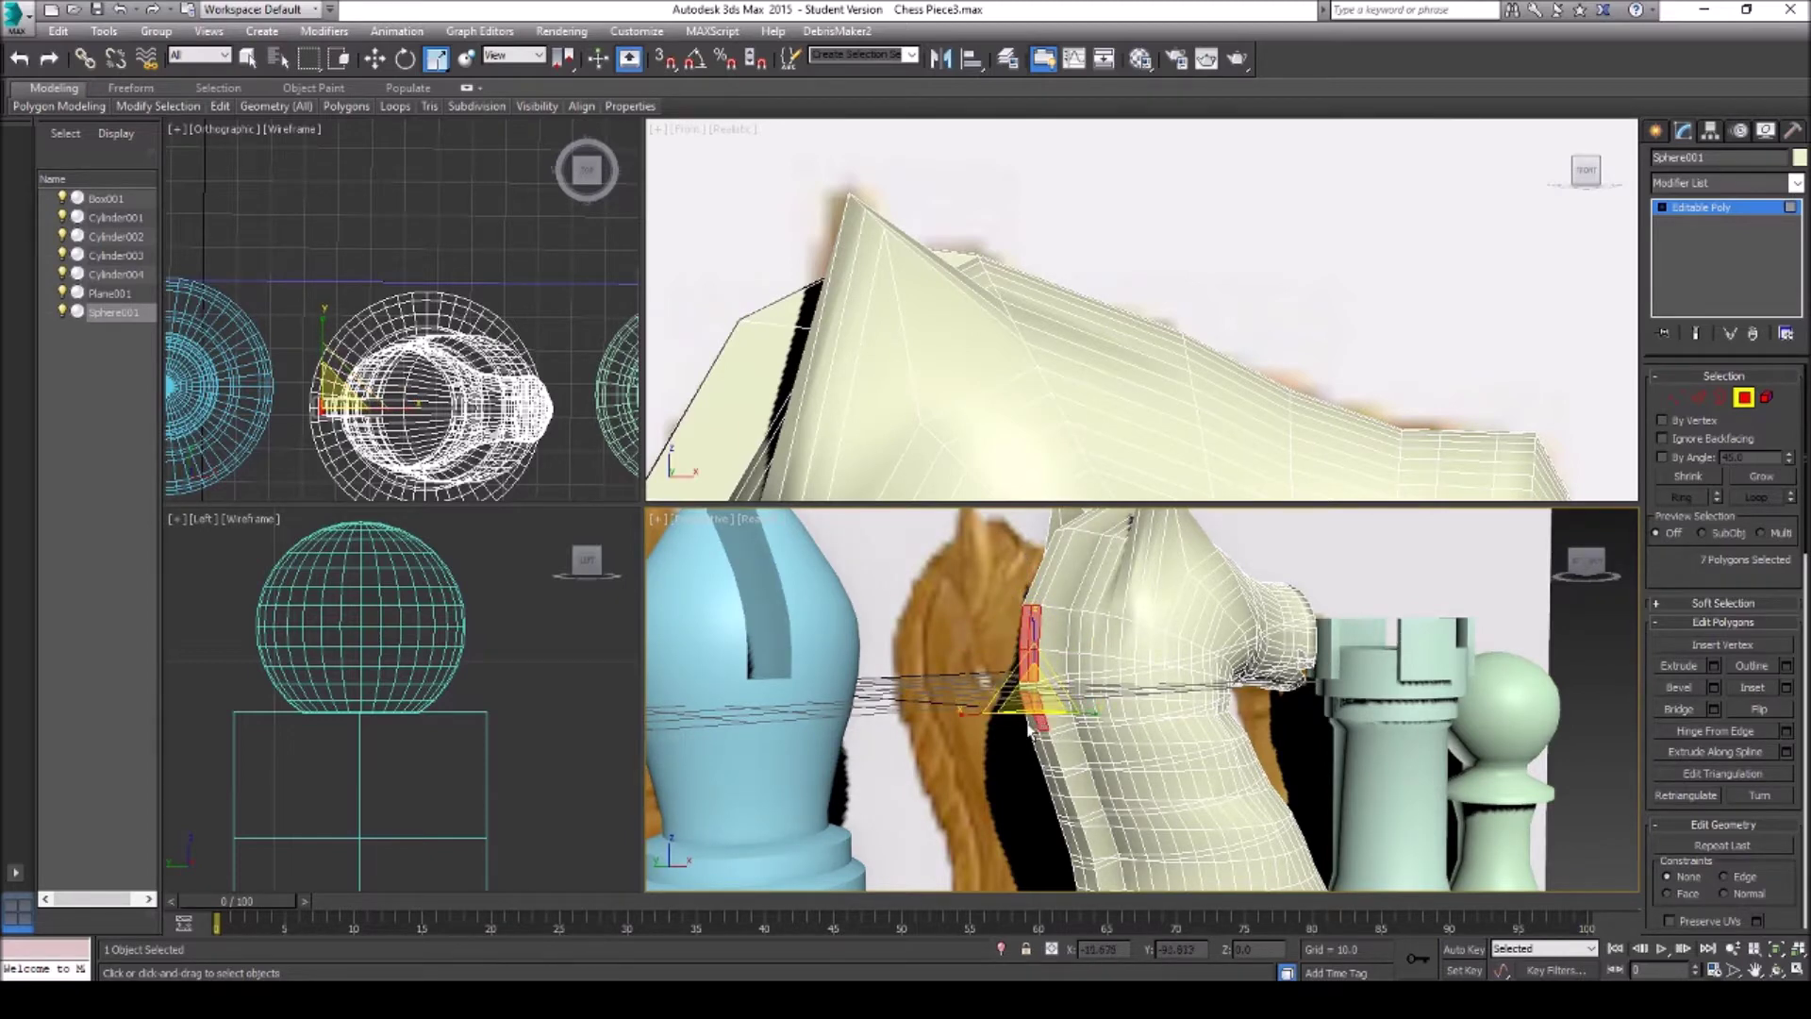
{"action": "left_click", "coordinate": [1031, 731], "text": "ctrl"}
{"action": "left_click", "coordinate": [1036, 740], "text": "ctrl"}
{"action": "left_click", "coordinate": [1040, 750], "text": "ctrl"}
Add the small end faces just above and below the lowest selected mane section, leaving the thin strips around it unselected
{"action": "left_click", "coordinate": [1752, 971]}
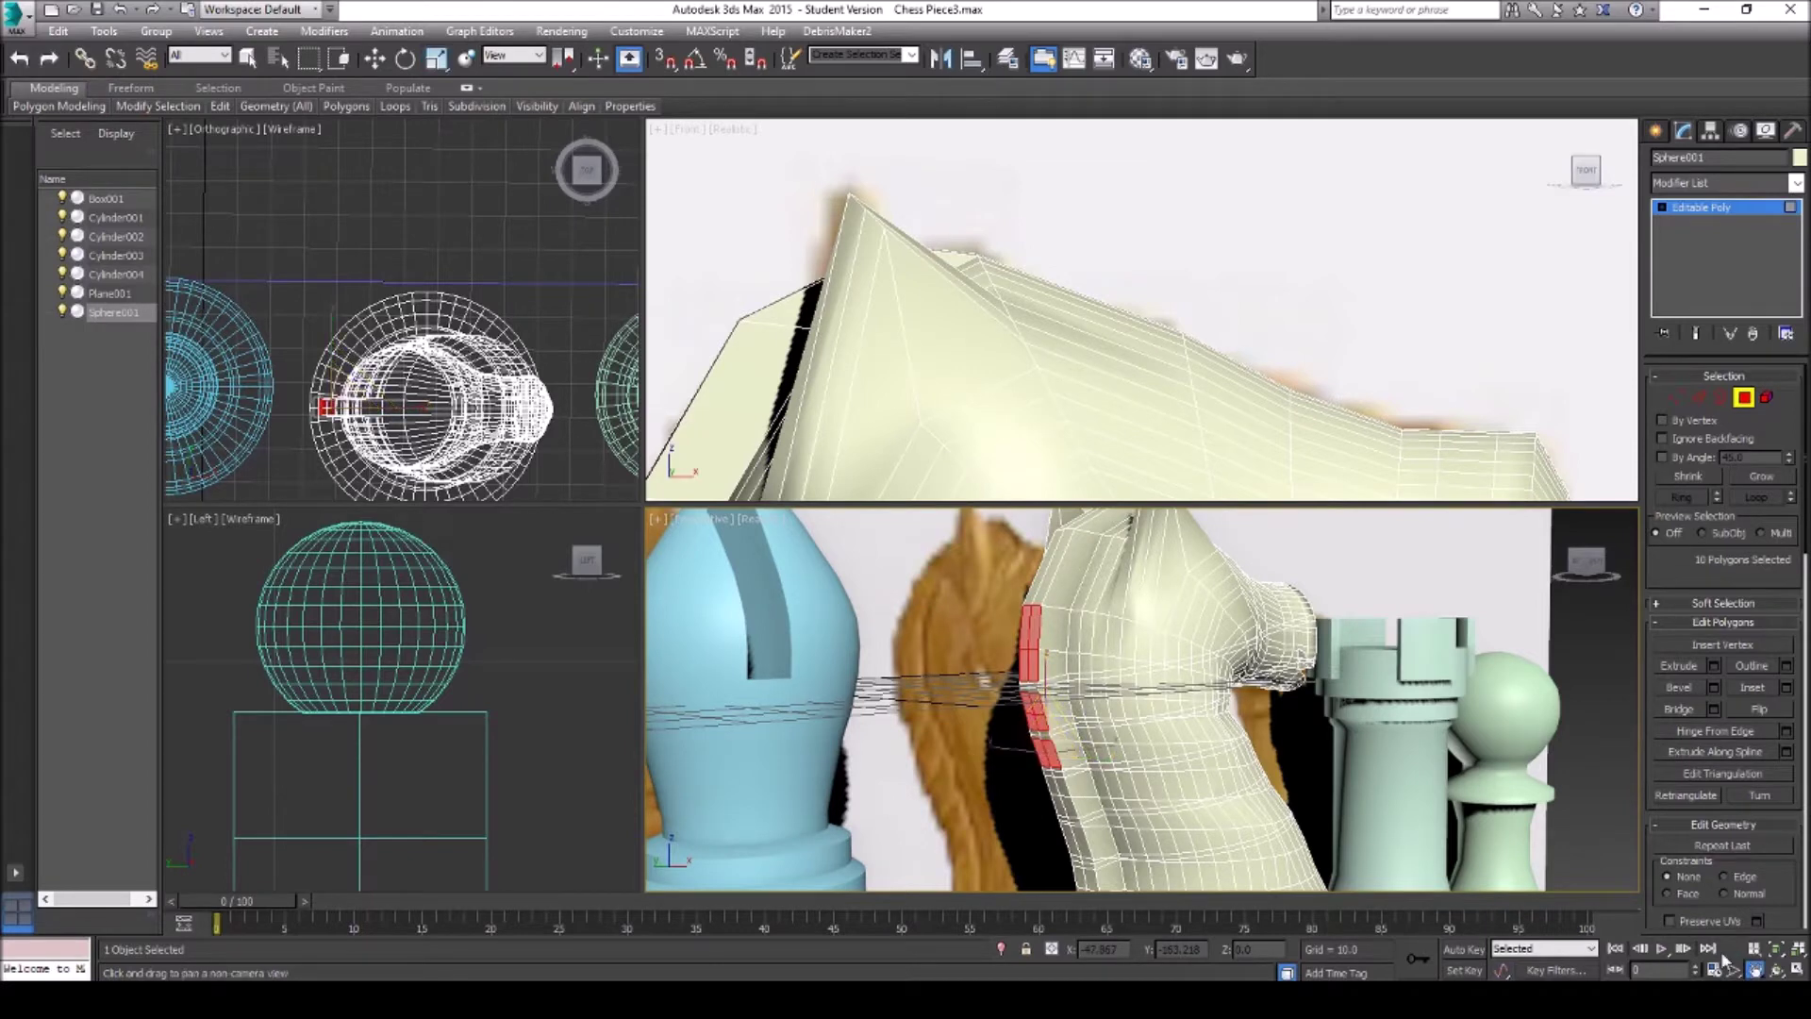
{"action": "middle_click_drag", "start_coordinate": [1019, 728], "coordinate": [1039, 672], "text": "alt"}
{"action": "scroll", "coordinate": [1034, 675], "scroll_direction": "up", "scroll_amount": 5}
{"action": "scroll", "coordinate": [1050, 675], "scroll_direction": "down", "scroll_amount": 4}
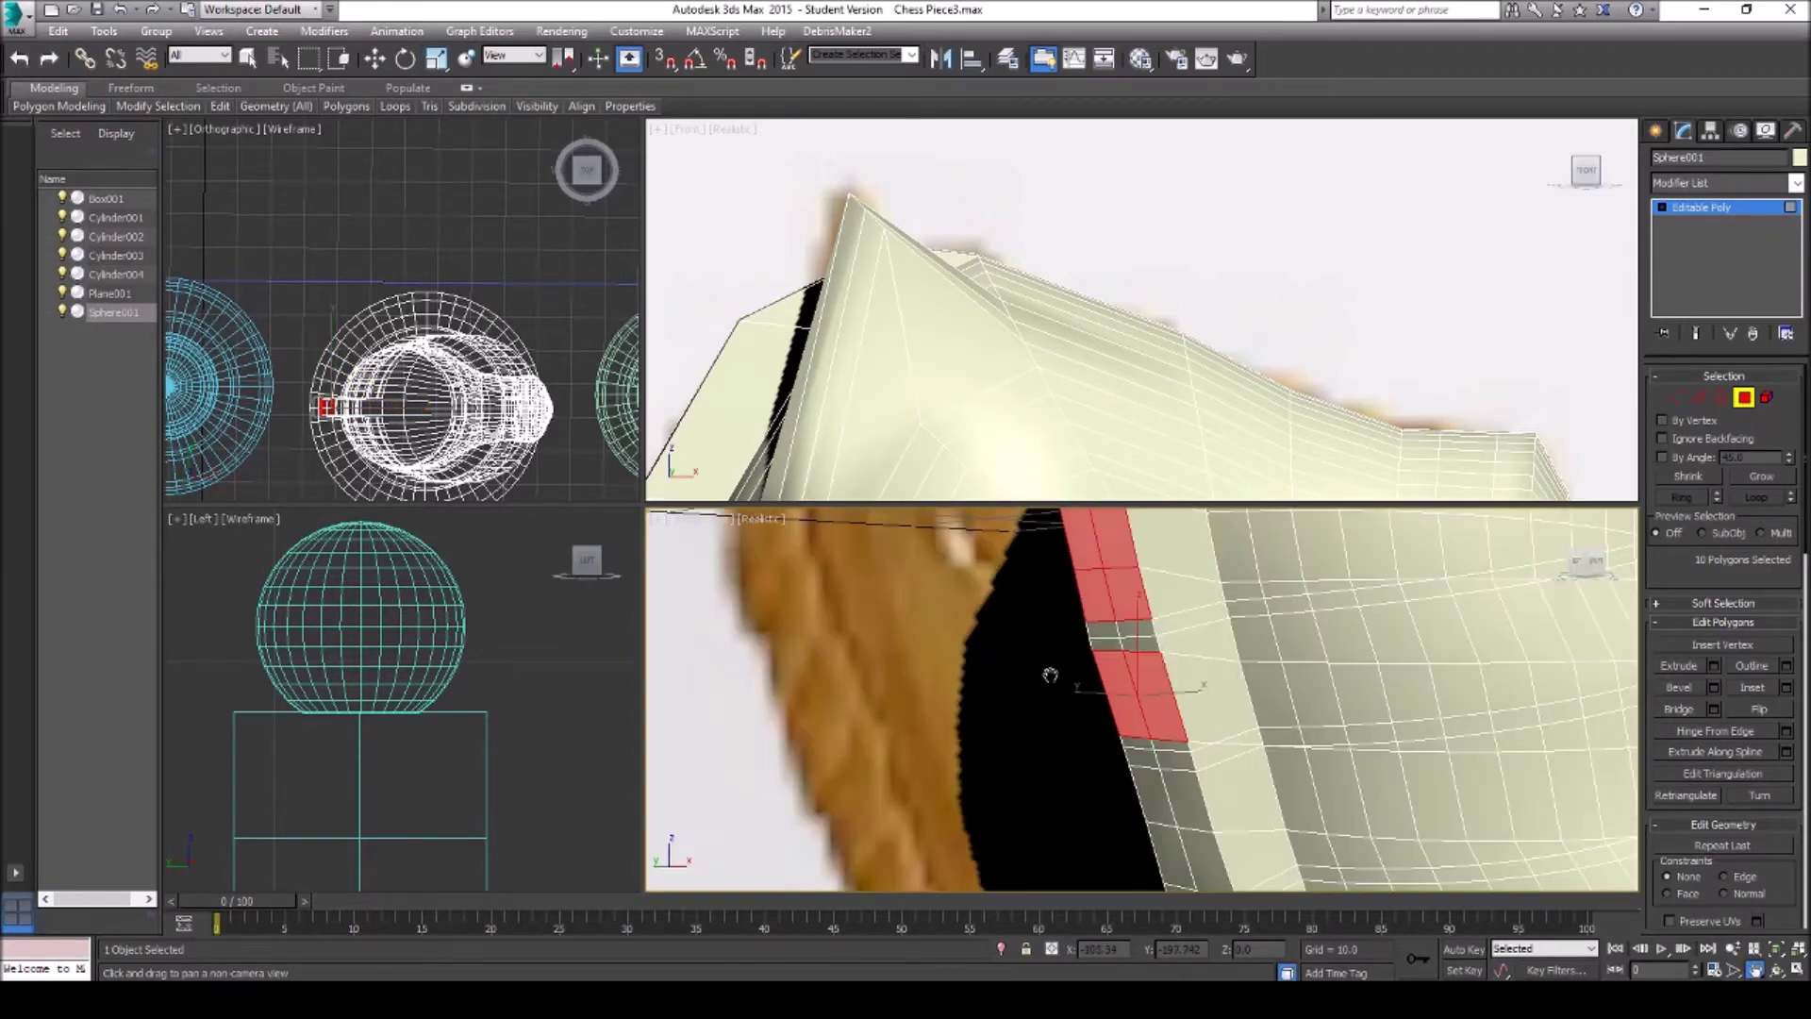
{"action": "right_click", "coordinate": [1138, 679]}
{"action": "left_click", "coordinate": [1139, 648], "text": "ctrl"}
{"action": "left_click", "coordinate": [1139, 651], "text": "ctrl"}
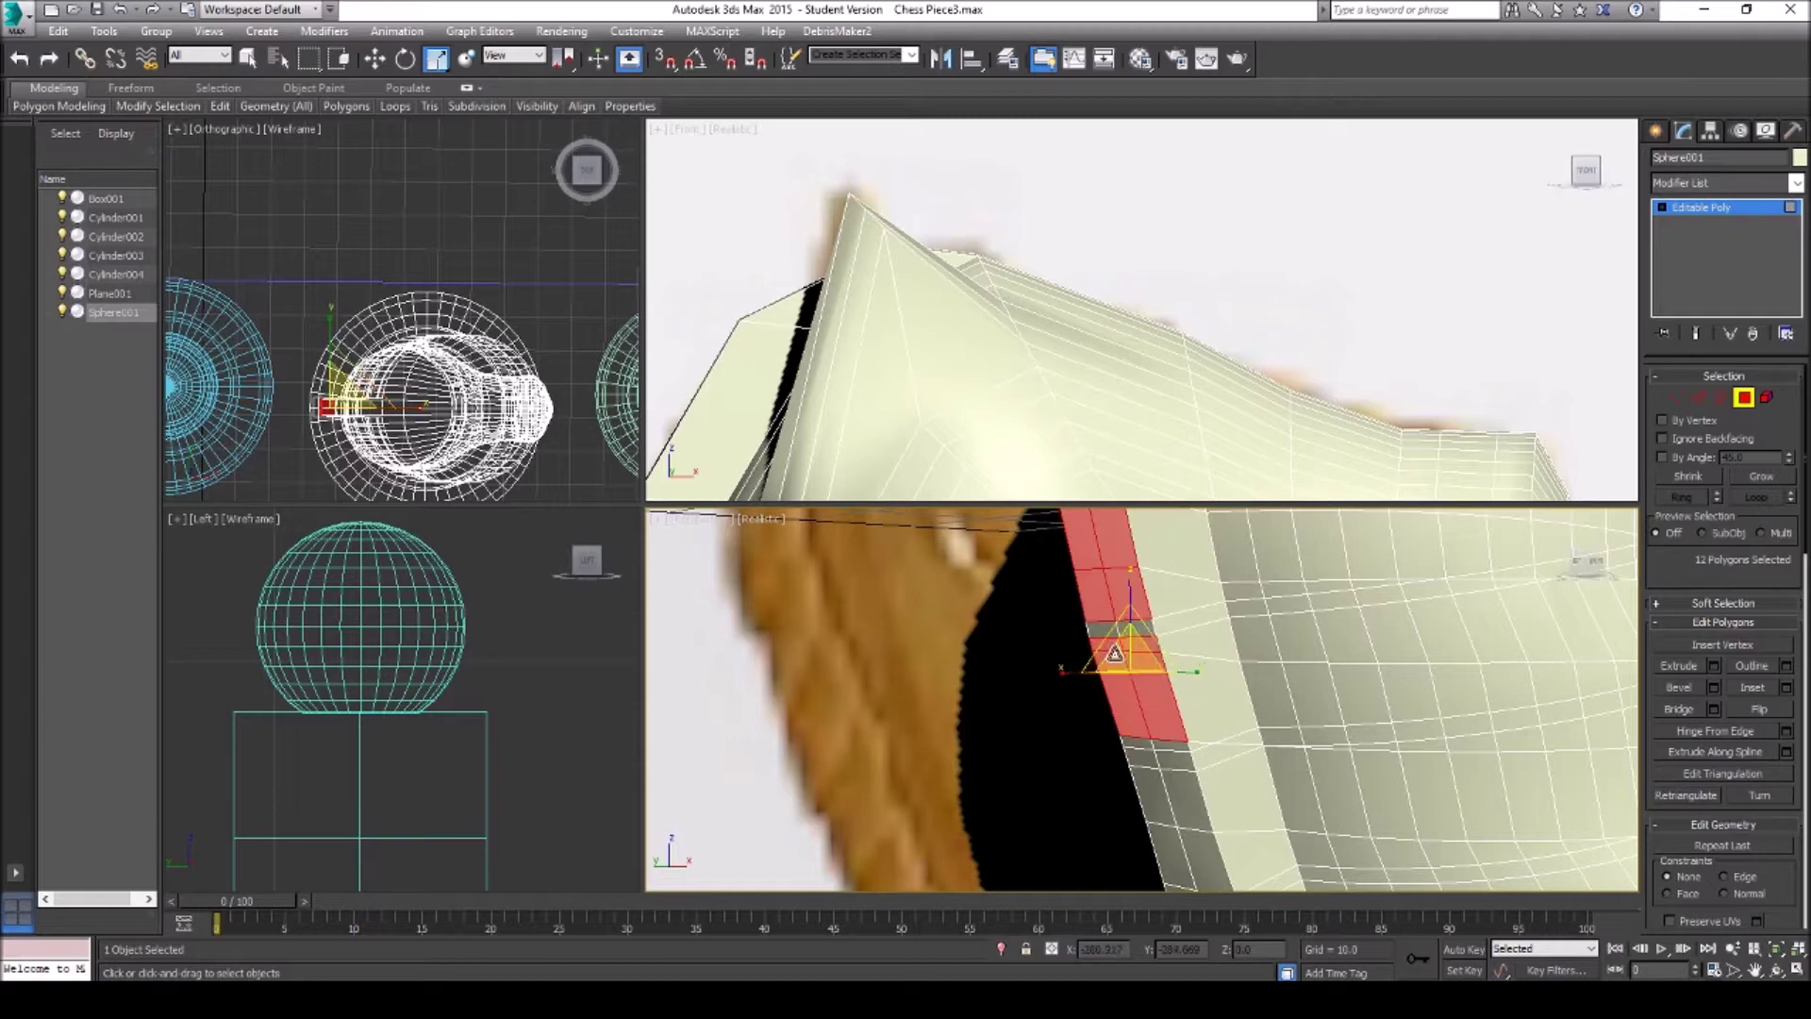
{"action": "left_click", "coordinate": [1172, 746], "text": "ctrl"}
{"action": "left_click", "coordinate": [1136, 744], "text": "ctrl"}
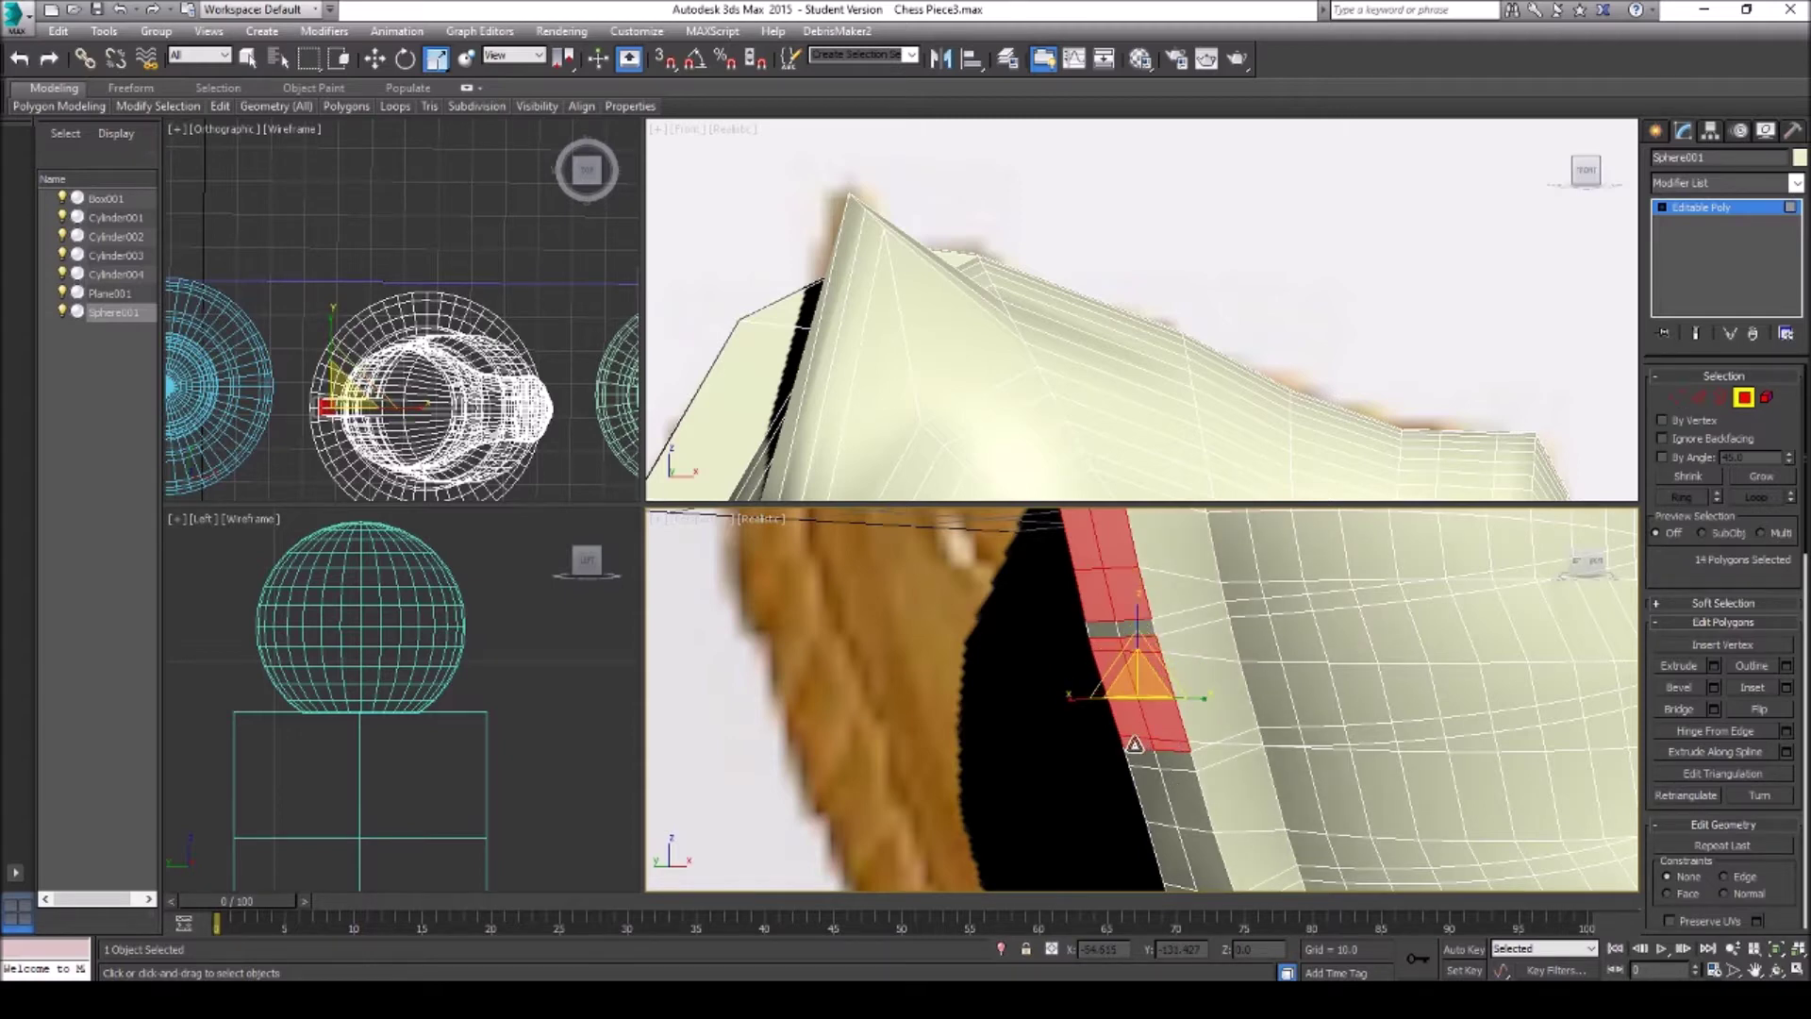
Add the back-edge faces of the next mane section down, skipping the narrow strip above it
{"action": "left_click", "coordinate": [1186, 800], "text": "ctrl"}
{"action": "left_click", "coordinate": [1166, 811], "text": "ctrl"}
{"action": "left_click", "coordinate": [1170, 844], "text": "ctrl"}
{"action": "left_click", "coordinate": [1196, 851], "text": "ctrl"}
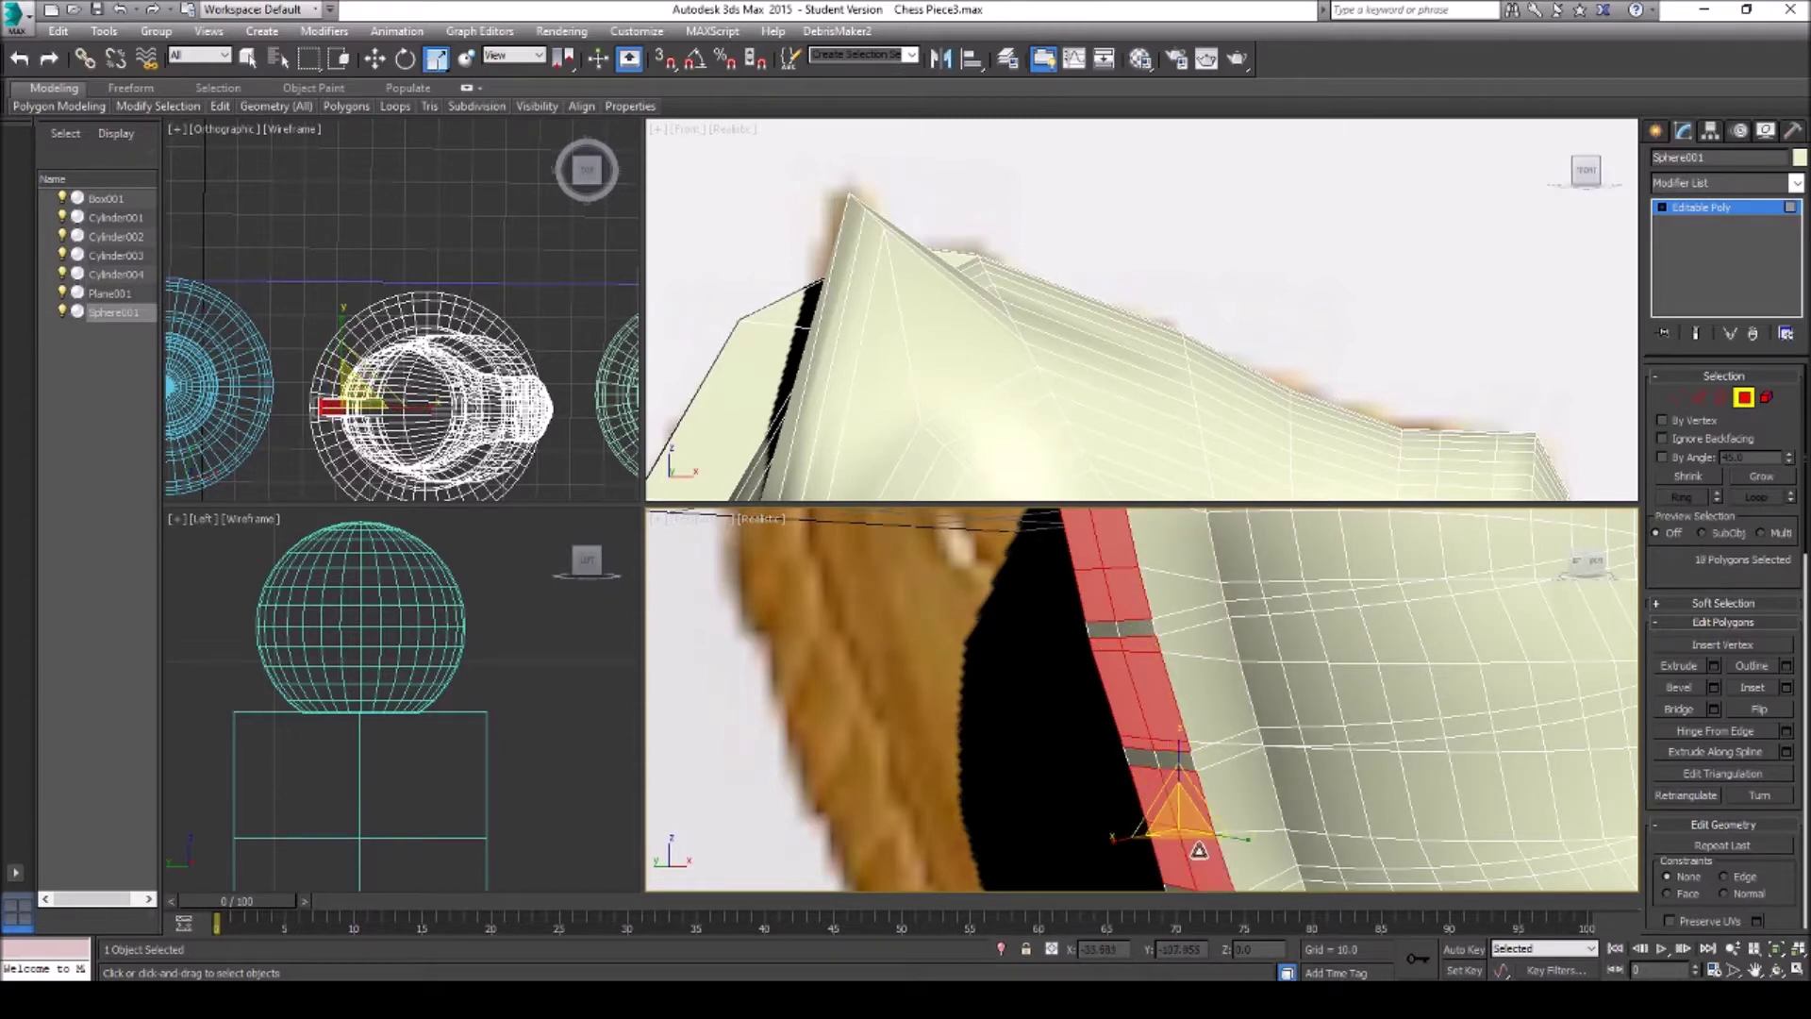
{"action": "right_click", "coordinate": [1194, 853]}
{"action": "left_click", "coordinate": [1248, 865]}
Add the mane section above the lowest sliced strip and the first pair of faces beneath that strip
{"action": "left_click", "coordinate": [1754, 972]}
{"action": "left_click_drag", "start_coordinate": [1225, 772], "coordinate": [1129, 553]}
{"action": "right_click", "coordinate": [1125, 570]}
{"action": "left_click", "coordinate": [1132, 700], "text": "ctrl"}
{"action": "left_click", "coordinate": [1103, 699], "text": "ctrl"}
{"action": "left_click", "coordinate": [1108, 715], "text": "ctrl"}
{"action": "left_click", "coordinate": [1132, 725], "text": "ctrl"}
{"action": "left_click", "coordinate": [1159, 808], "text": "ctrl"}
{"action": "left_click", "coordinate": [1129, 807], "text": "ctrl"}
{"action": "left_click", "coordinate": [1138, 853], "text": "ctrl"}
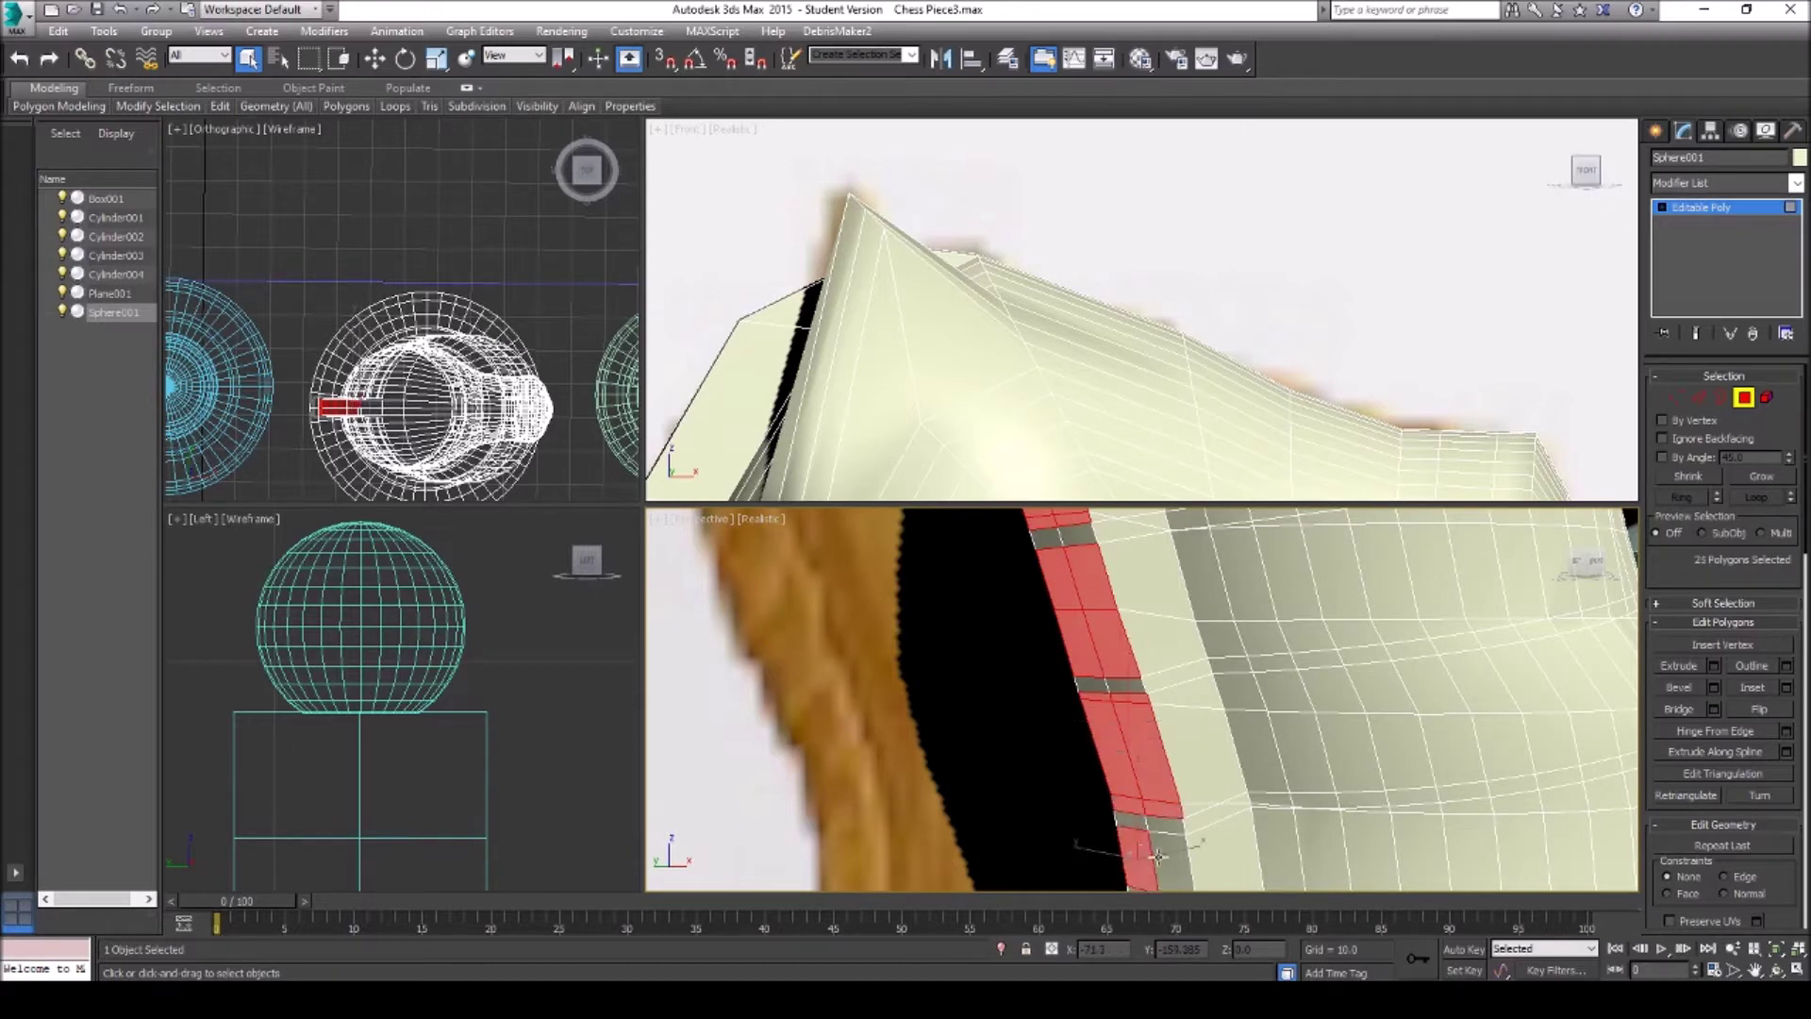
{"action": "left_click", "coordinate": [1168, 859], "text": "ctrl"}
Extend the selection down the straight back-edge faces of the lower mane, below the last sliced strip
{"action": "left_click", "coordinate": [1755, 970]}
{"action": "left_click_drag", "start_coordinate": [1344, 850], "coordinate": [1279, 605]}
{"action": "right_click", "coordinate": [1279, 605]}
{"action": "left_click", "coordinate": [1089, 685], "text": "ctrl"}
{"action": "left_click", "coordinate": [1121, 691], "text": "ctrl"}
{"action": "left_click", "coordinate": [1114, 762], "text": "ctrl"}
{"action": "left_click", "coordinate": [1098, 773], "text": "ctrl"}
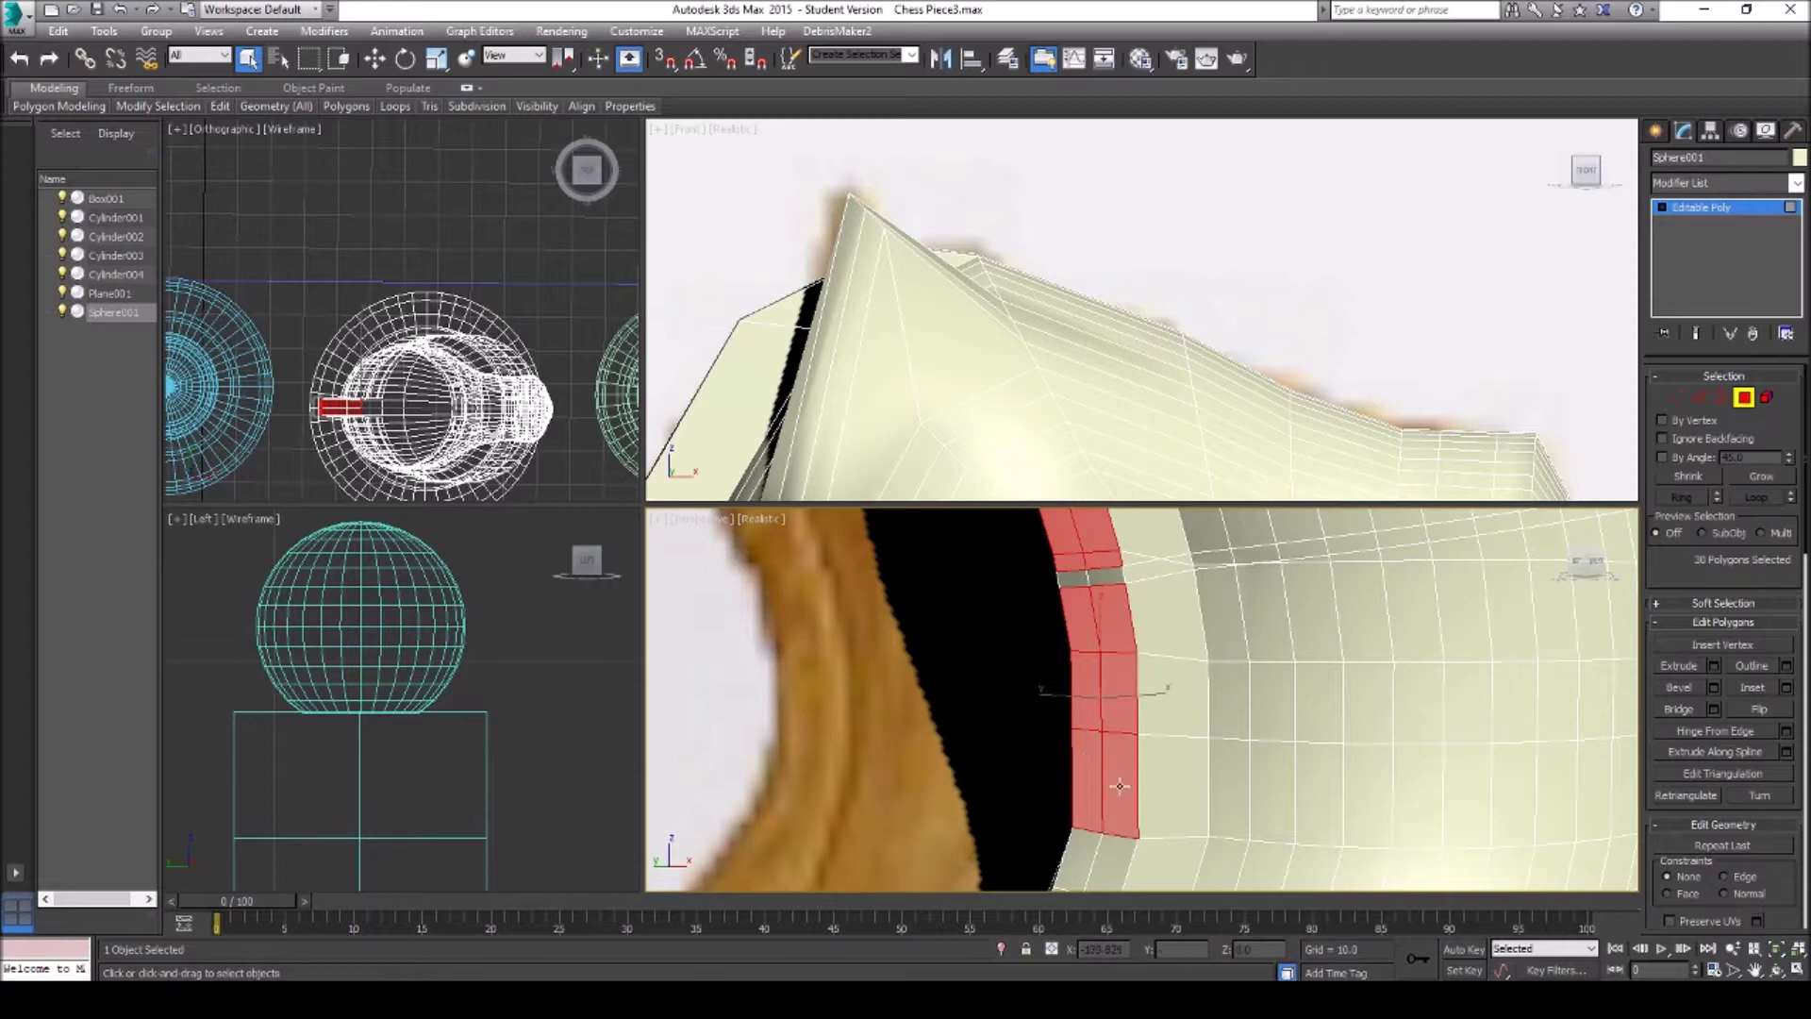
Extend the selection along the curved lower end of the mane, stopping at its junction with the base
{"action": "left_click", "coordinate": [1754, 970]}
{"action": "left_click_drag", "start_coordinate": [1247, 806], "coordinate": [1266, 663]}
{"action": "right_click", "coordinate": [1266, 663]}
{"action": "left_click", "coordinate": [1113, 696], "text": "ctrl"}
{"action": "left_click", "coordinate": [1087, 675], "text": "ctrl"}
{"action": "left_click", "coordinate": [1061, 745], "text": "ctrl"}
{"action": "left_click", "coordinate": [1092, 747], "text": "ctrl"}
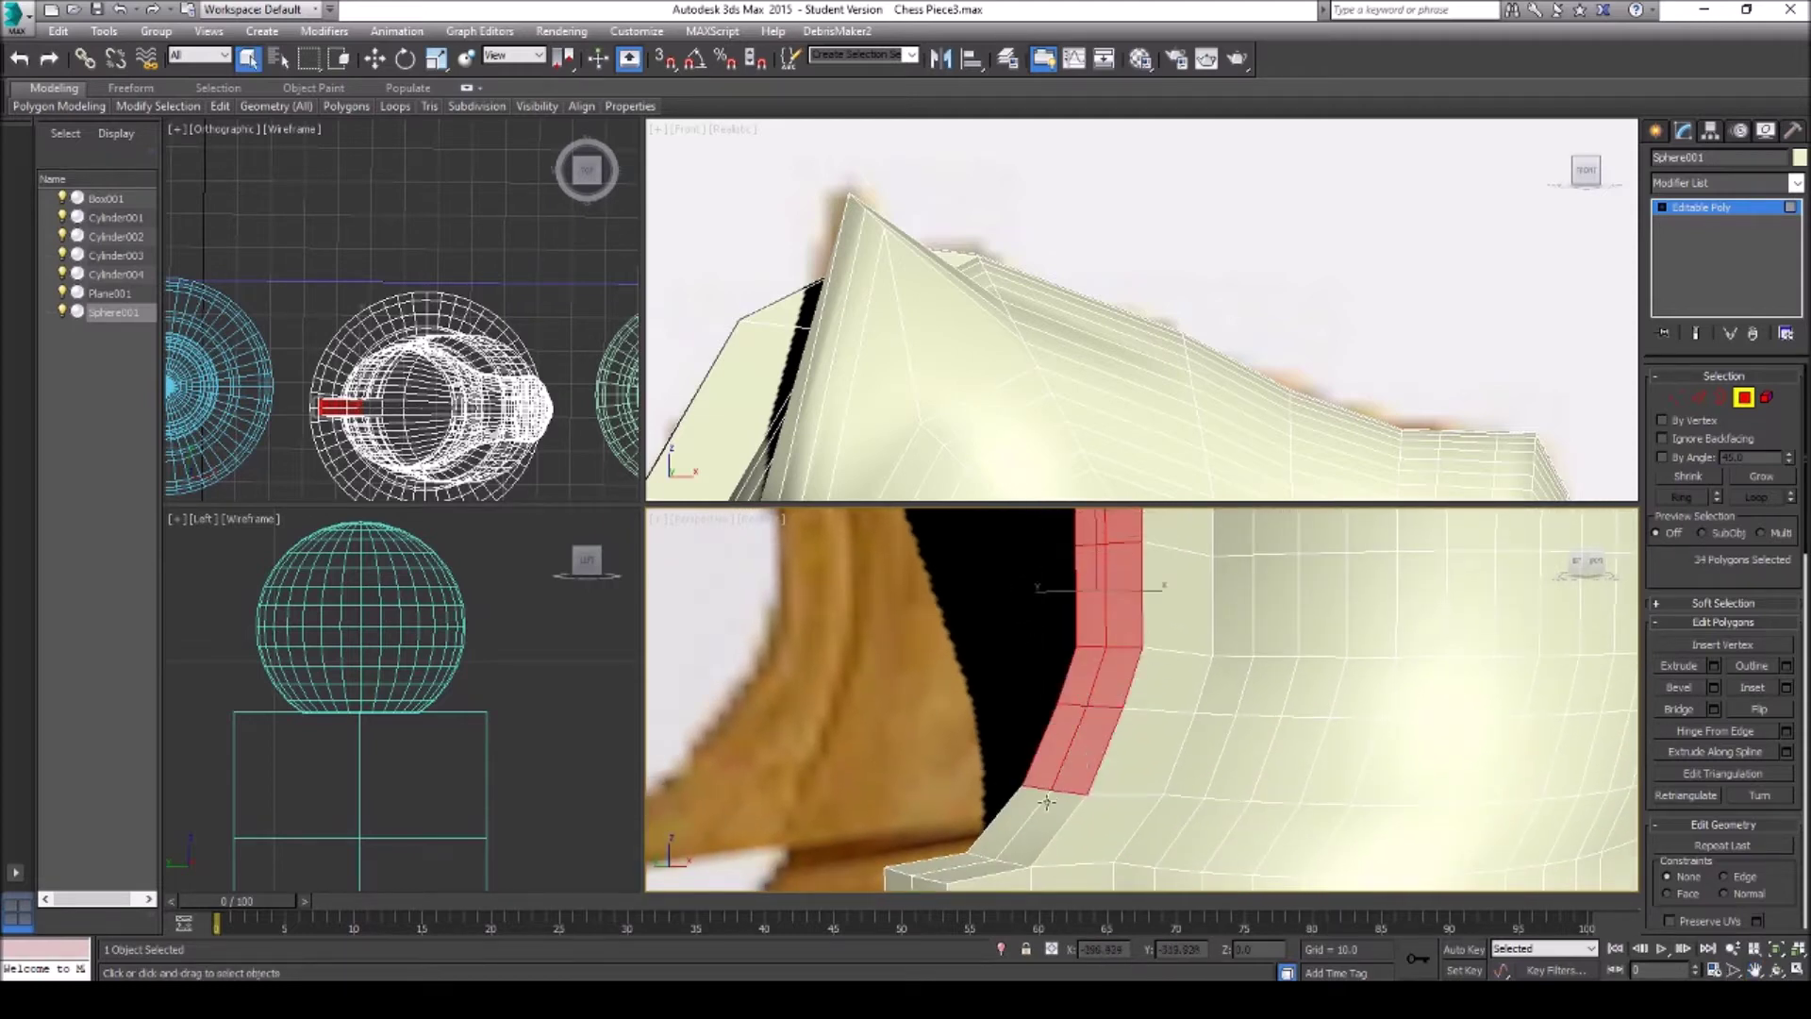
{"action": "left_click", "coordinate": [1033, 823], "text": "ctrl"}
{"action": "left_click", "coordinate": [1008, 798], "text": "ctrl"}
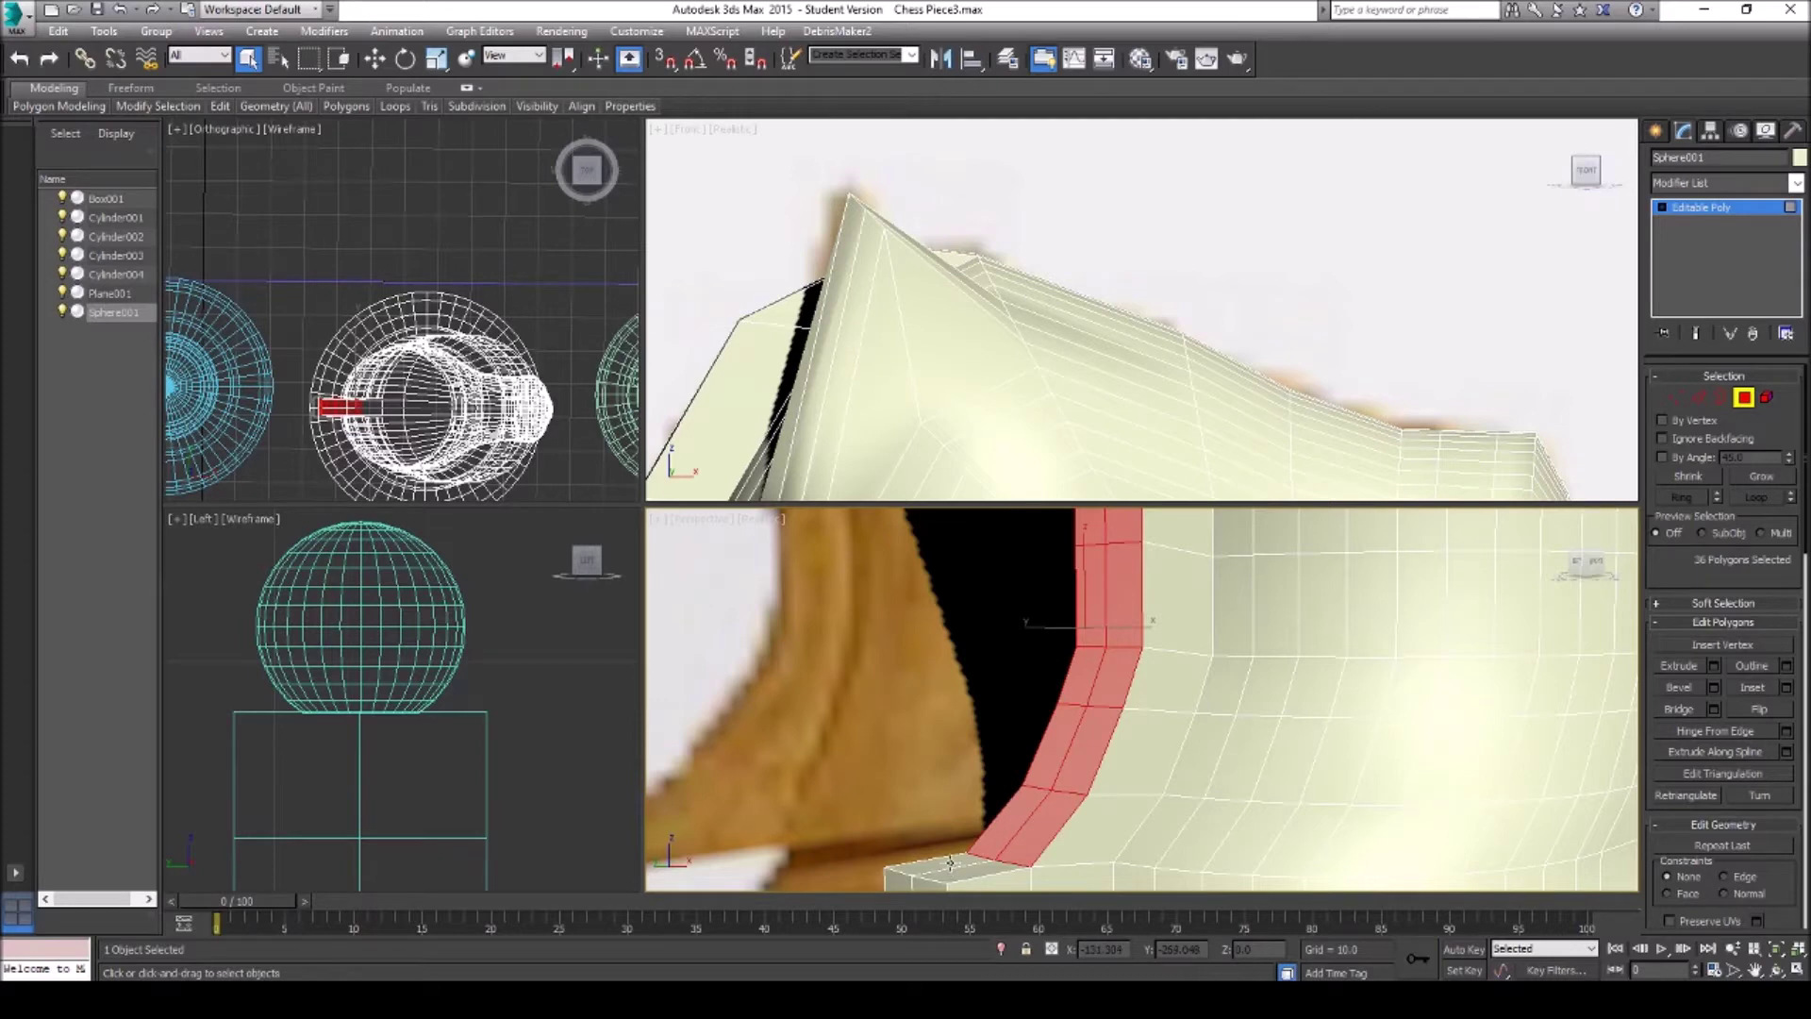
Return to the upper neck and add the small faces above the uppermost sliced strip of the mane
{"action": "left_click", "coordinate": [1756, 970]}
{"action": "left_click_drag", "start_coordinate": [1249, 683], "coordinate": [1071, 795]}
{"action": "scroll", "coordinate": [1095, 691], "scroll_direction": "down", "scroll_amount": 3}
{"action": "scroll", "coordinate": [969, 574], "scroll_direction": "up", "scroll_amount": 5}
{"action": "right_click", "coordinate": [1038, 564]}
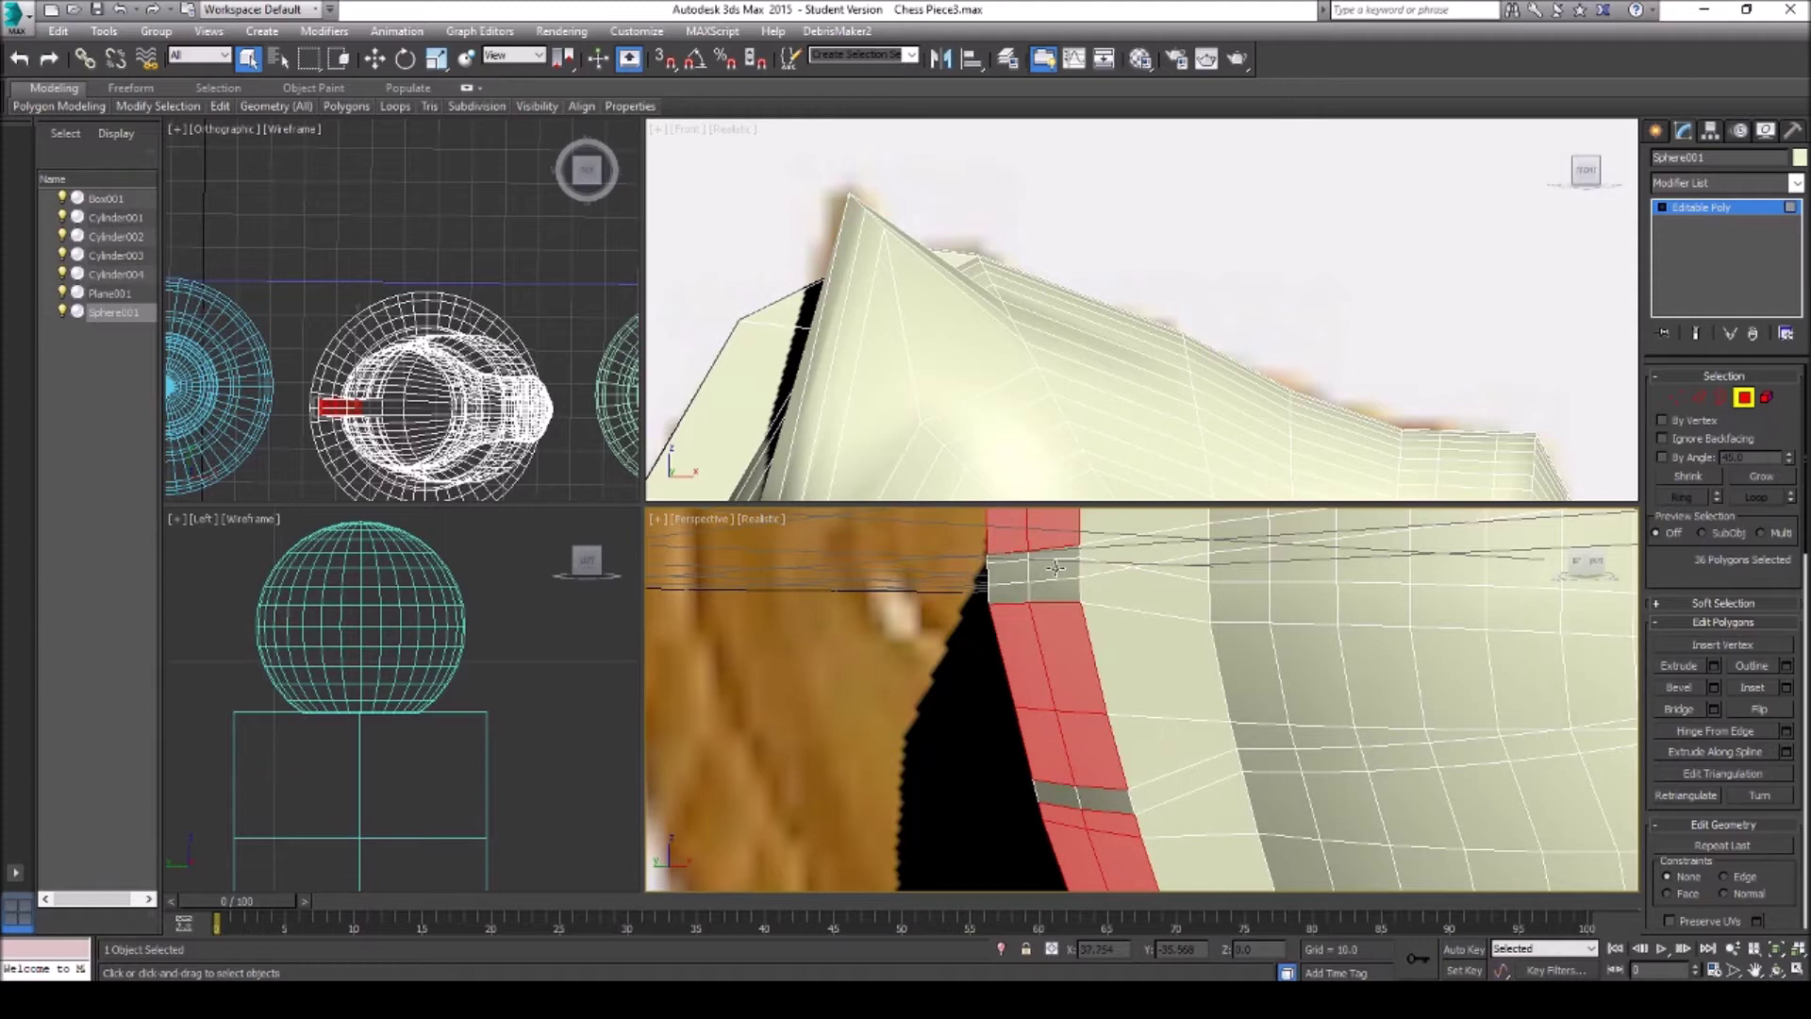
{"action": "left_click", "coordinate": [1058, 576], "text": "ctrl"}
{"action": "left_click", "coordinate": [1044, 556], "text": "ctrl"}
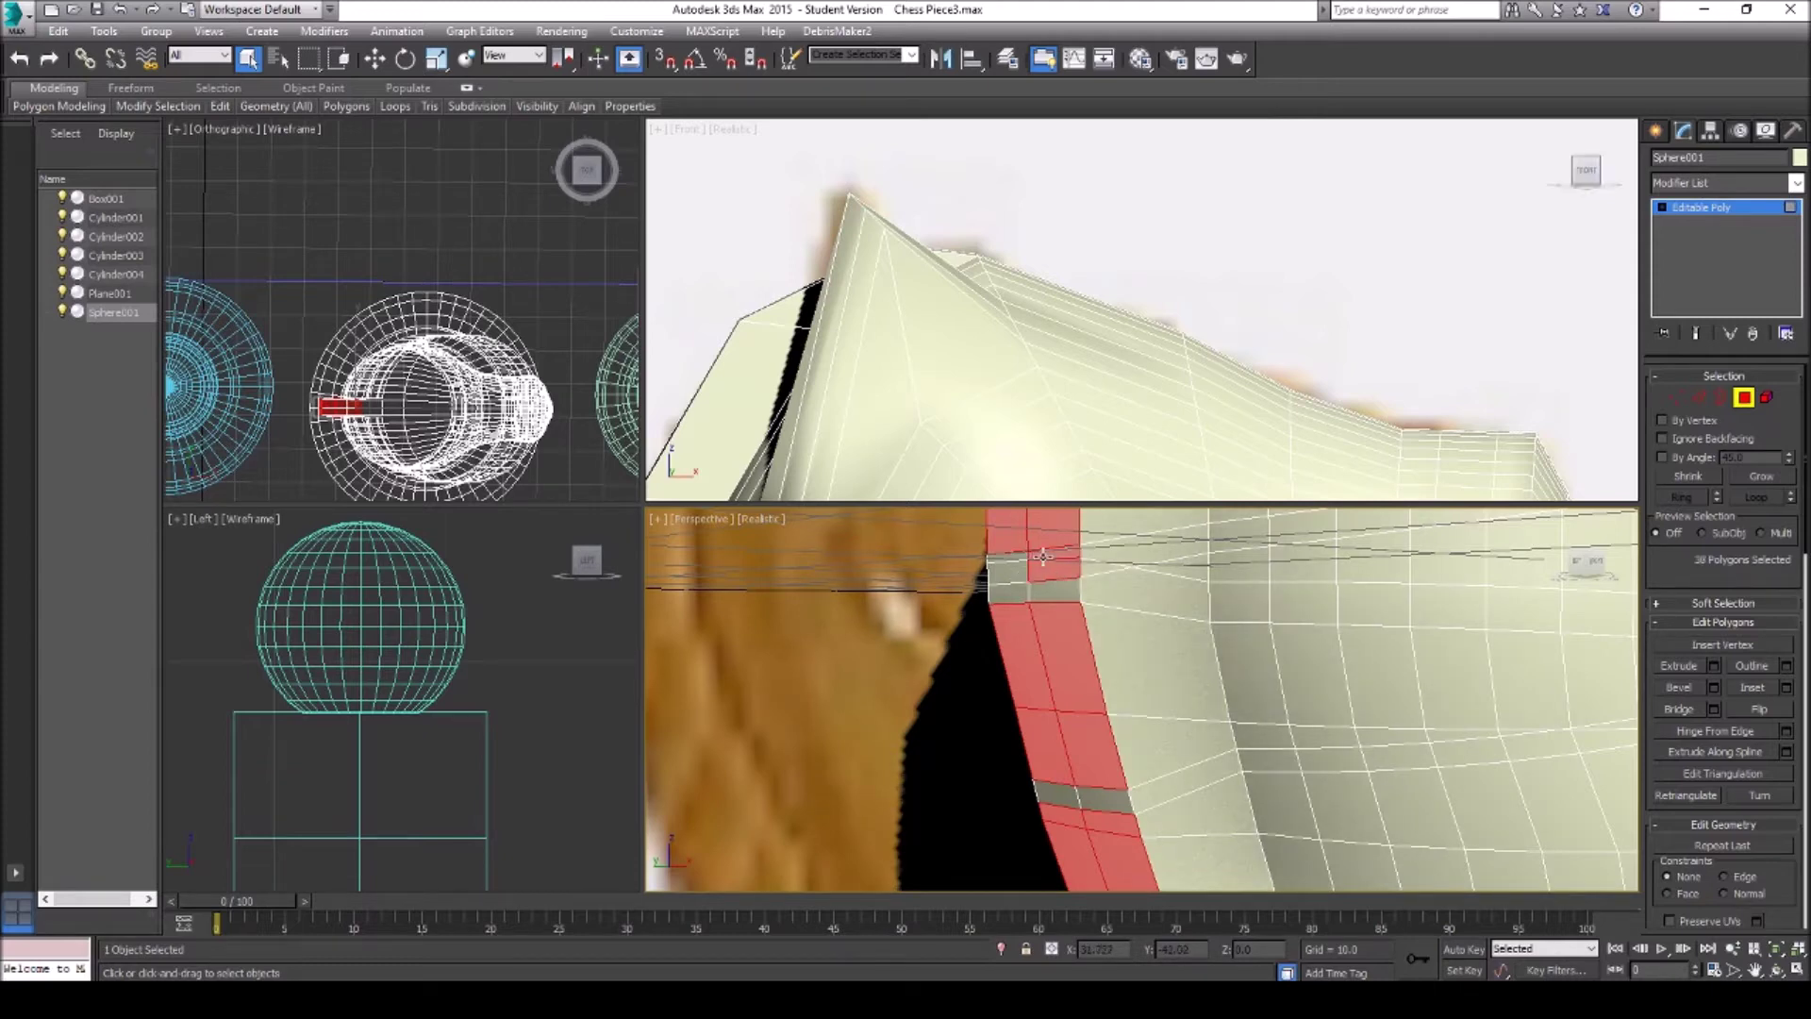
{"action": "left_click", "coordinate": [1011, 574], "text": "ctrl"}
Add the mane's crest faces over the back of the head up towards the ears and activate Extrude
{"action": "scroll", "coordinate": [1149, 598], "scroll_direction": "down", "scroll_amount": 3}
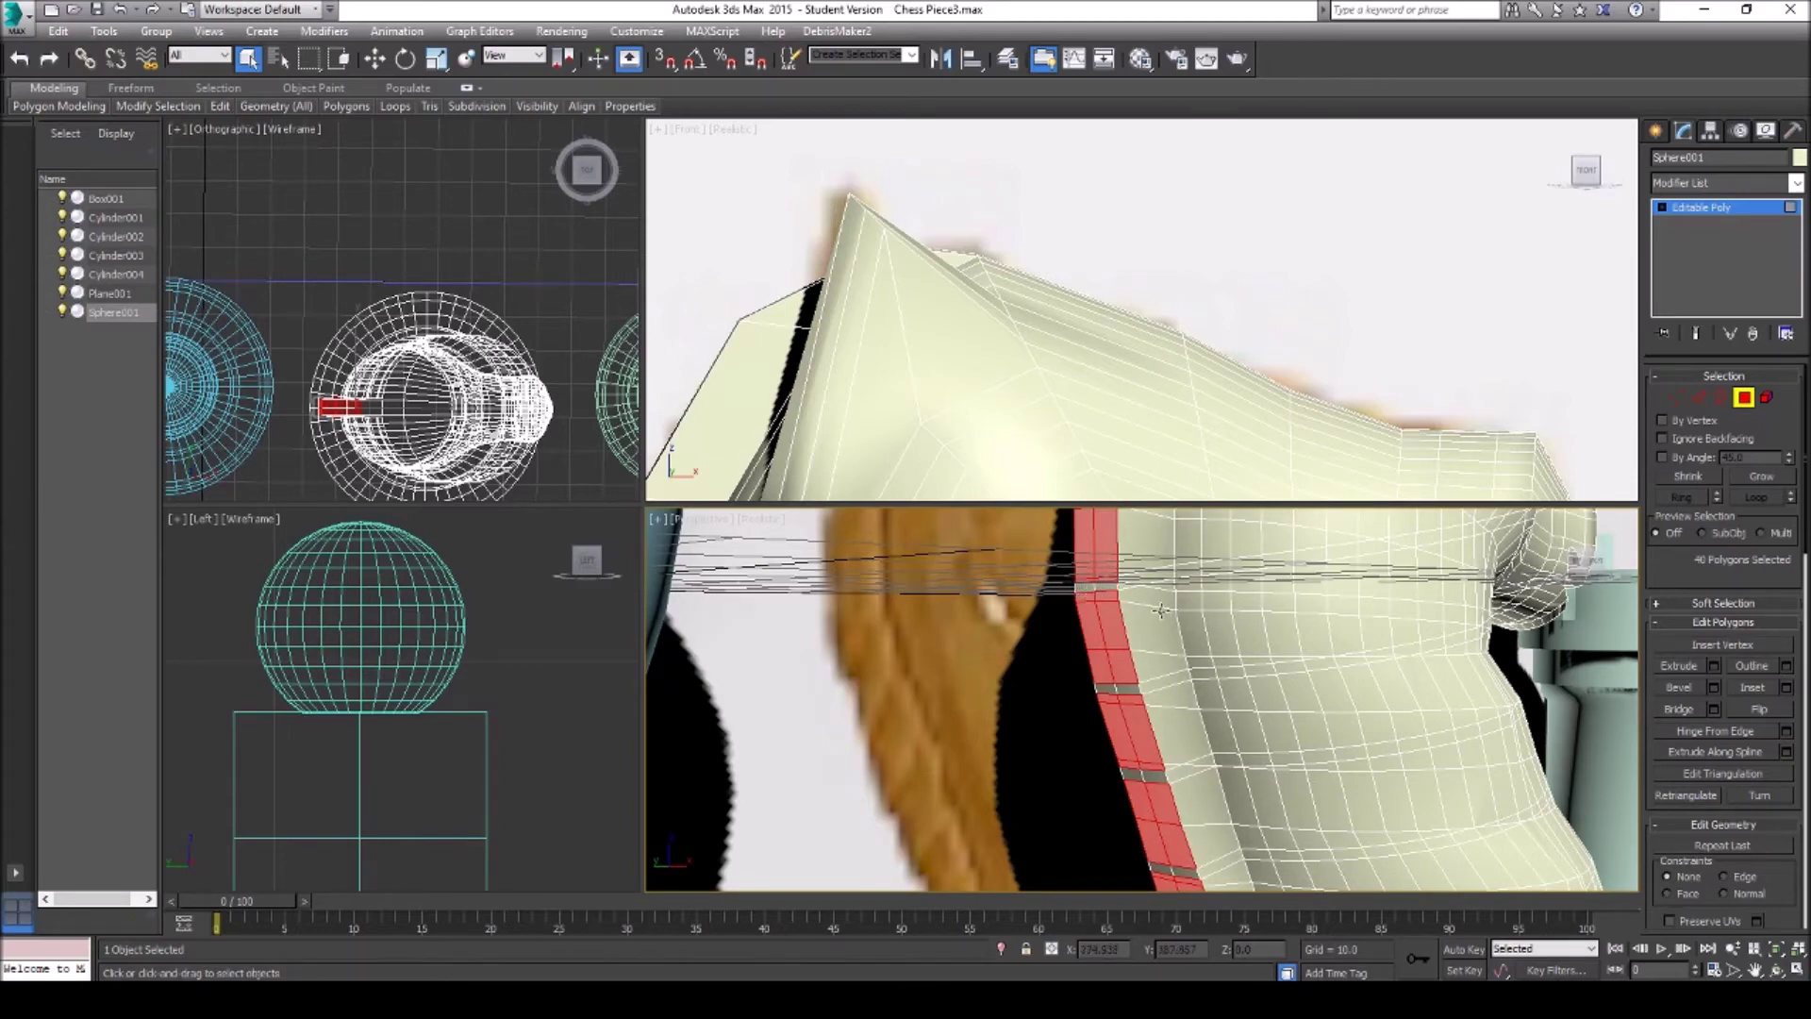
{"action": "middle_click_drag", "start_coordinate": [1165, 625], "coordinate": [1215, 670], "text": "alt"}
{"action": "left_click", "coordinate": [1204, 648], "text": "ctrl"}
{"action": "left_click", "coordinate": [1190, 637], "text": "ctrl"}
{"action": "left_click", "coordinate": [1237, 576], "text": "ctrl"}
{"action": "left_click", "coordinate": [1264, 552], "text": "ctrl"}
{"action": "left_click", "coordinate": [1292, 532], "text": "ctrl"}
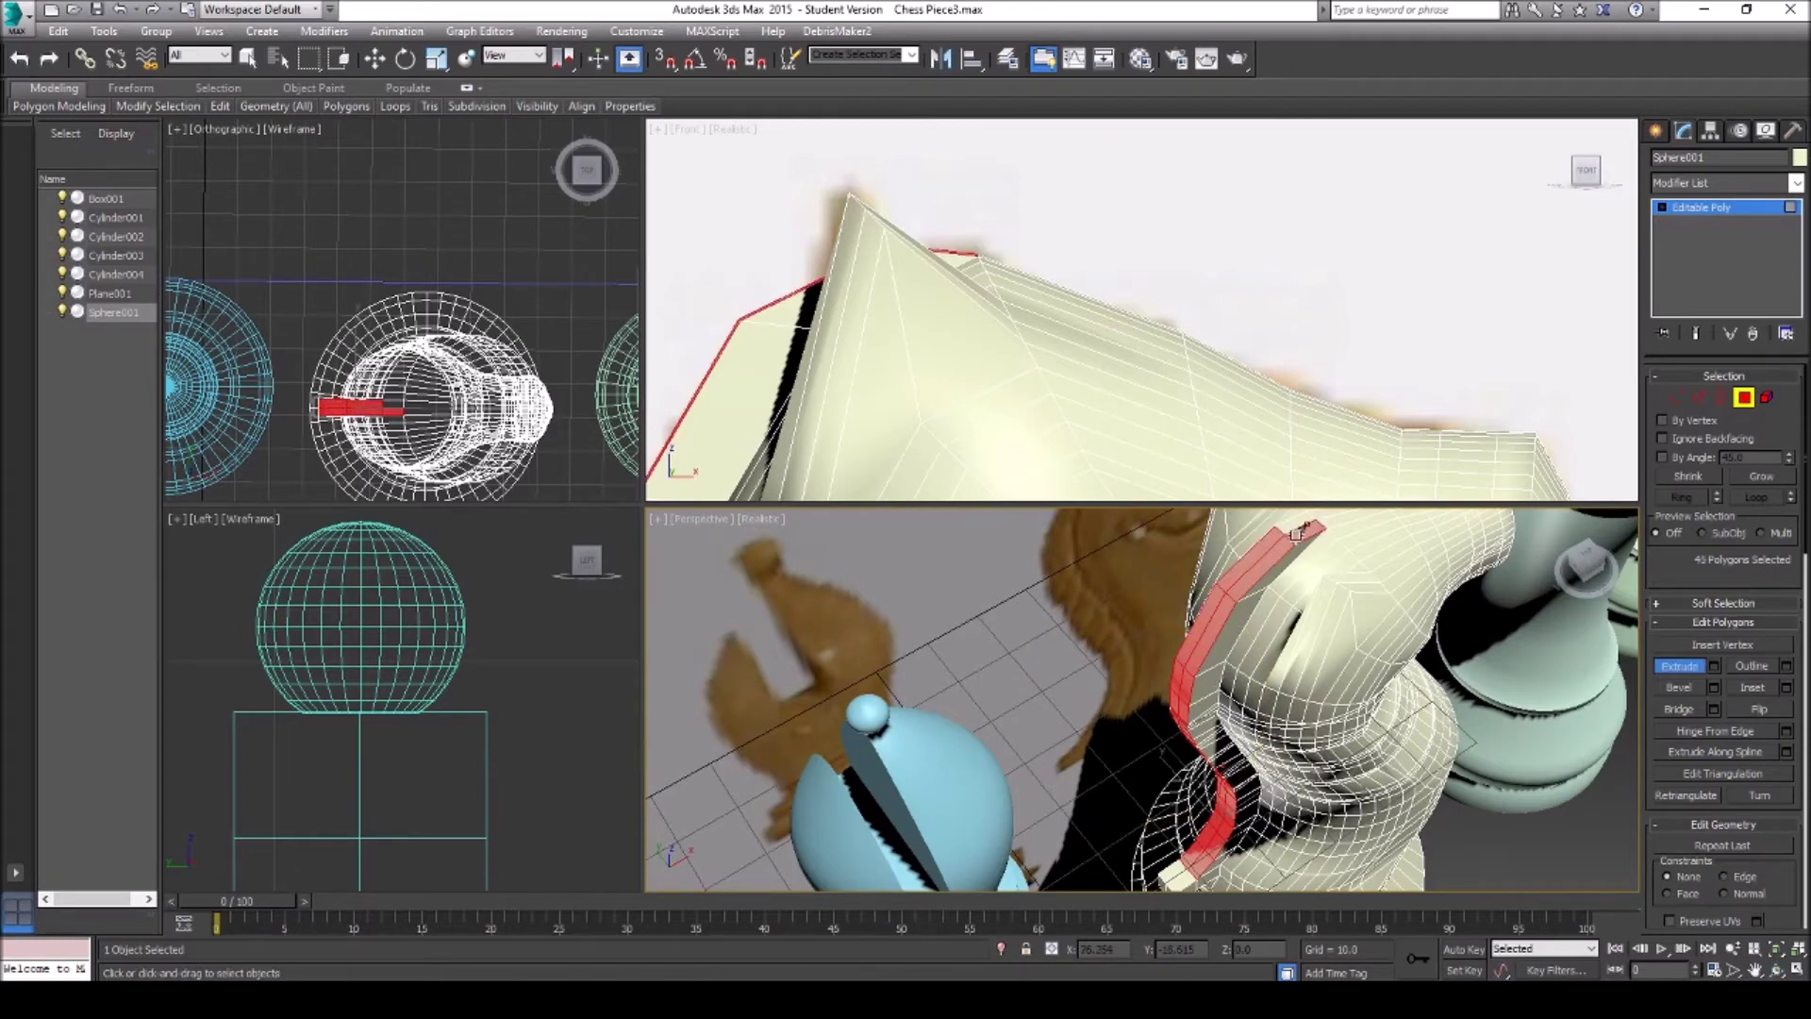
Remove the crest faces nearest the ears from the mane selection
{"action": "left_click", "coordinate": [1296, 534], "text": "ctrl"}
{"action": "left_click", "coordinate": [1295, 534], "text": "alt"}
{"action": "left_click", "coordinate": [1298, 525], "text": "alt"}
{"action": "middle_click_drag", "start_coordinate": [1296, 528], "coordinate": [1104, 730], "text": "alt"}
{"action": "scroll", "coordinate": [1057, 735], "scroll_direction": "up", "scroll_amount": 2}
Extrude the selected mane sections outward, leaving the narrow strips recessed as grooves, and review the knight among the other pieces
{"action": "key", "text": "shift+e"}
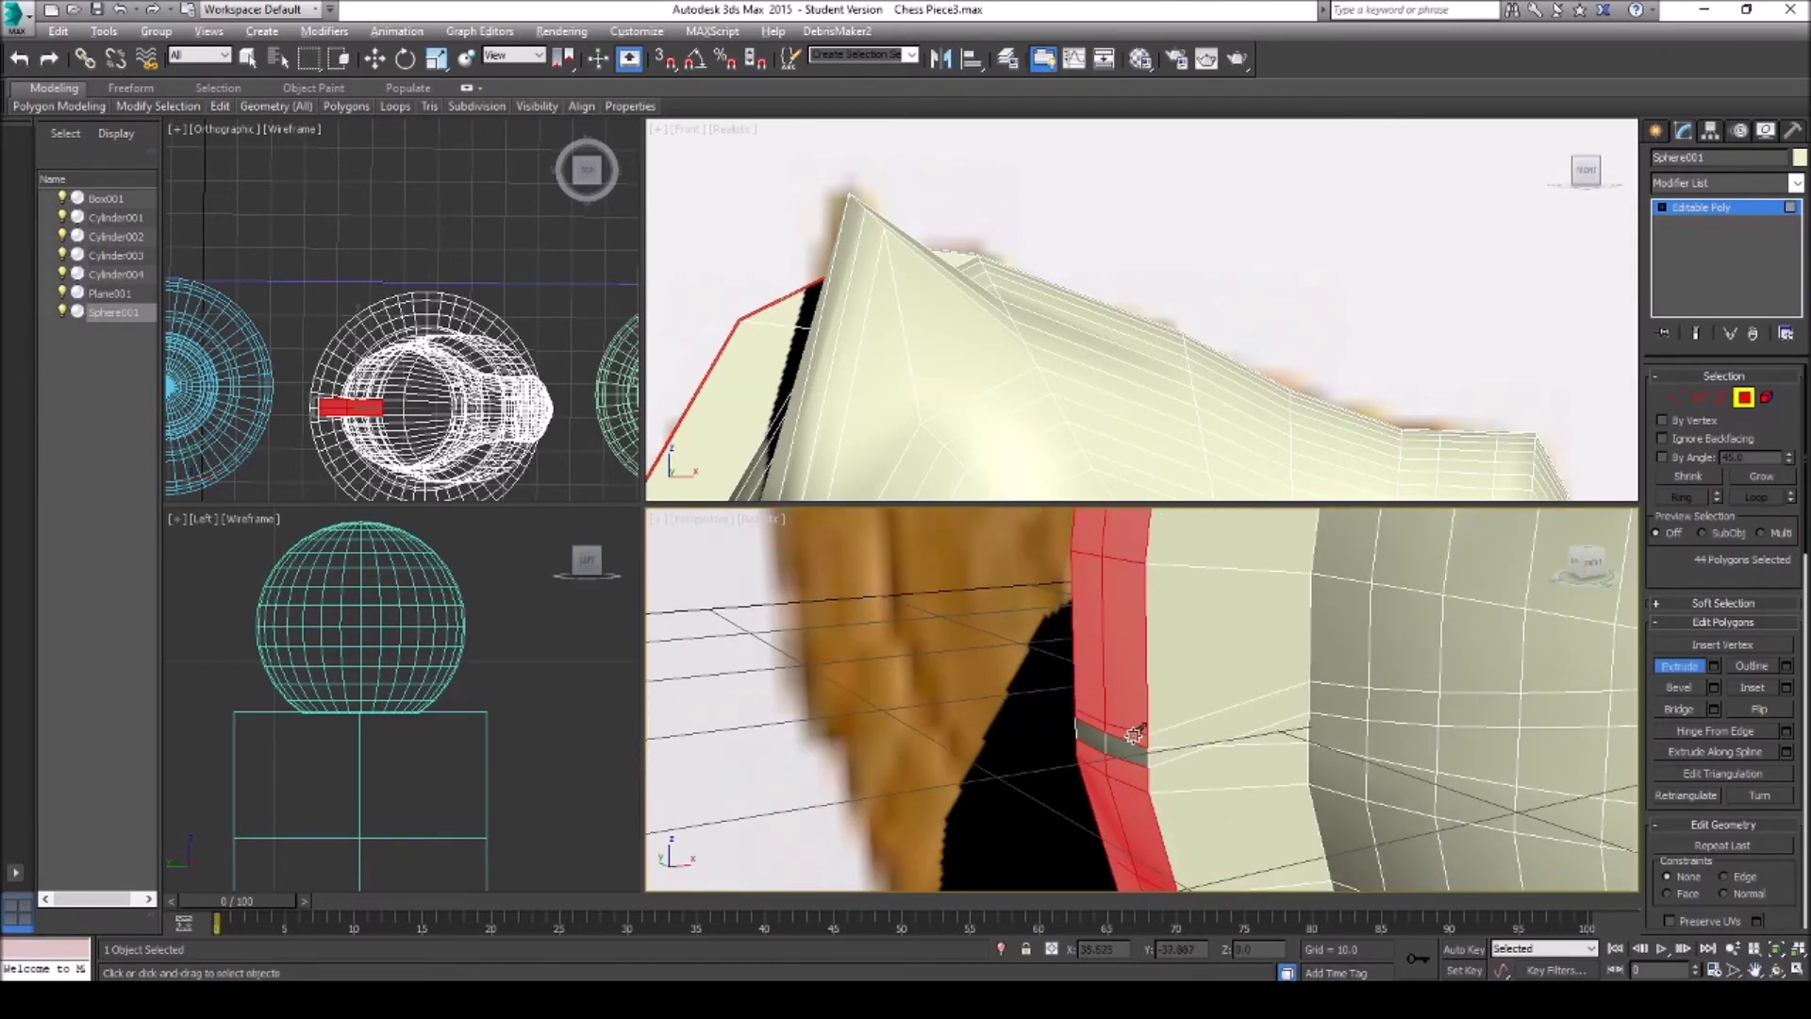
{"action": "left_click", "coordinate": [1091, 720], "text": "alt"}
{"action": "left_click", "coordinate": [1755, 970]}
{"action": "left_click_drag", "start_coordinate": [1184, 796], "coordinate": [1075, 657]}
{"action": "key", "text": "shift+e"}
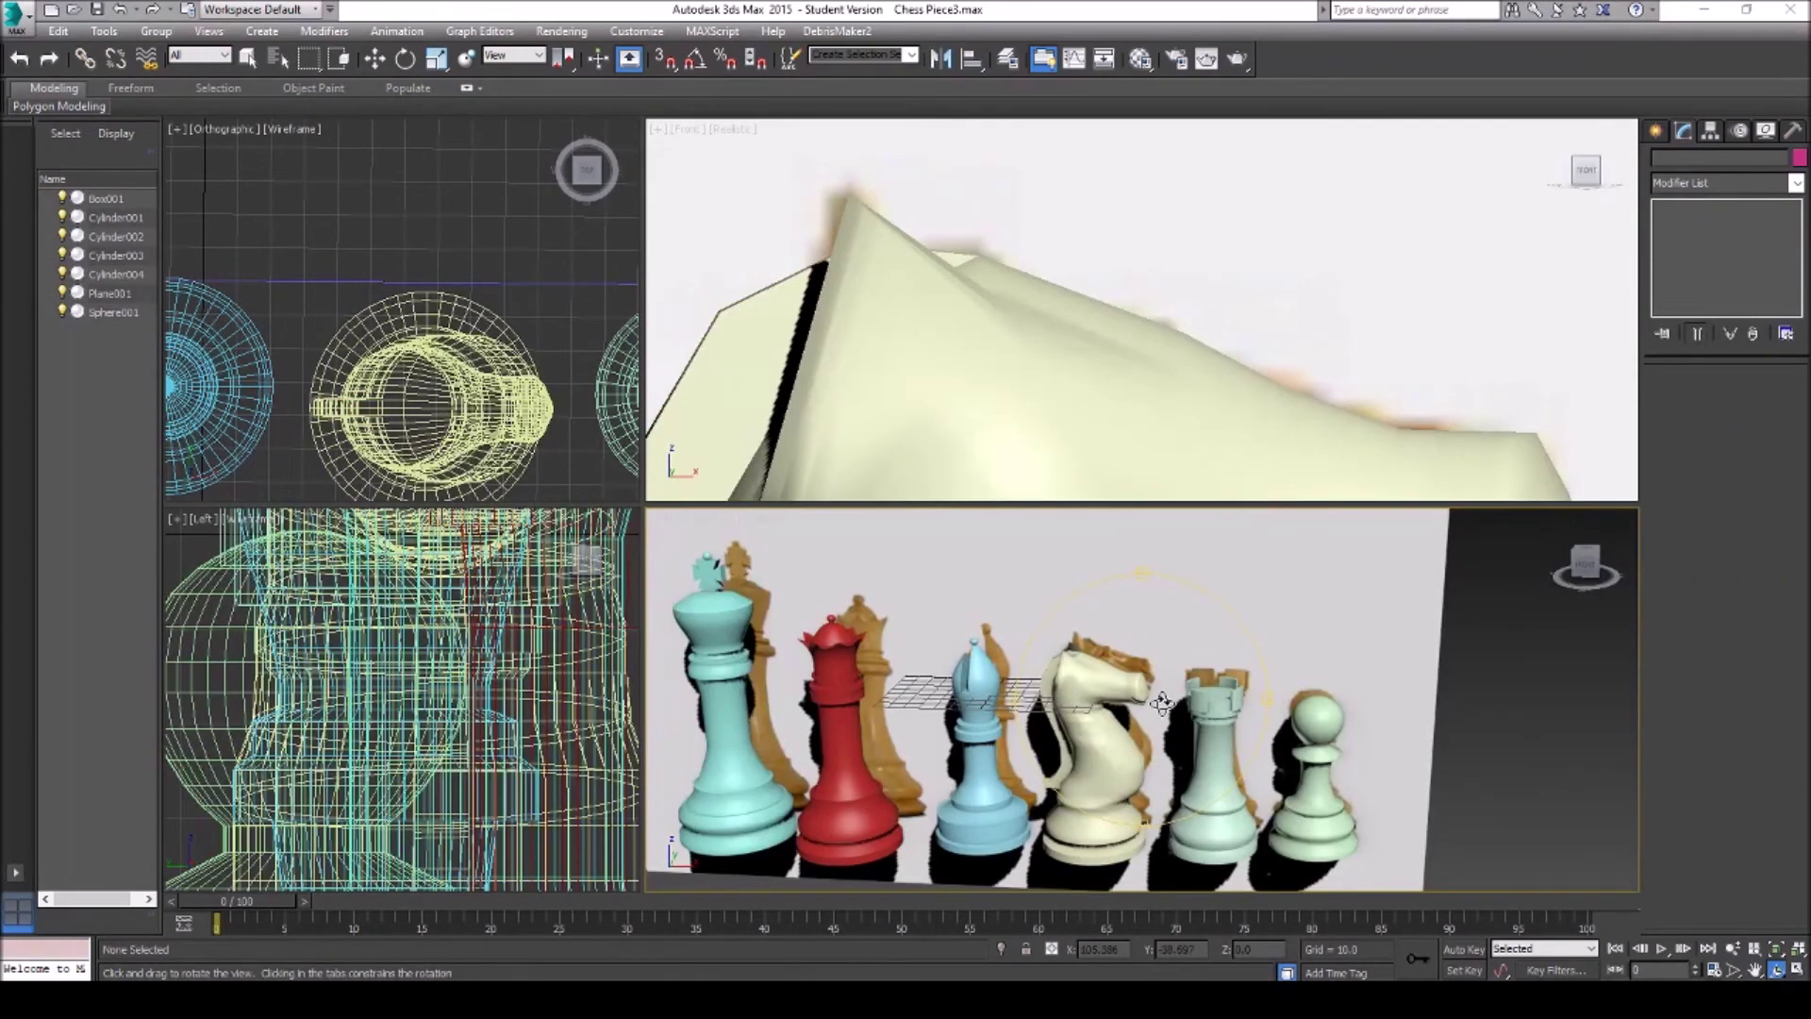
{"action": "left_click_drag", "start_coordinate": [1162, 703], "coordinate": [1096, 743]}
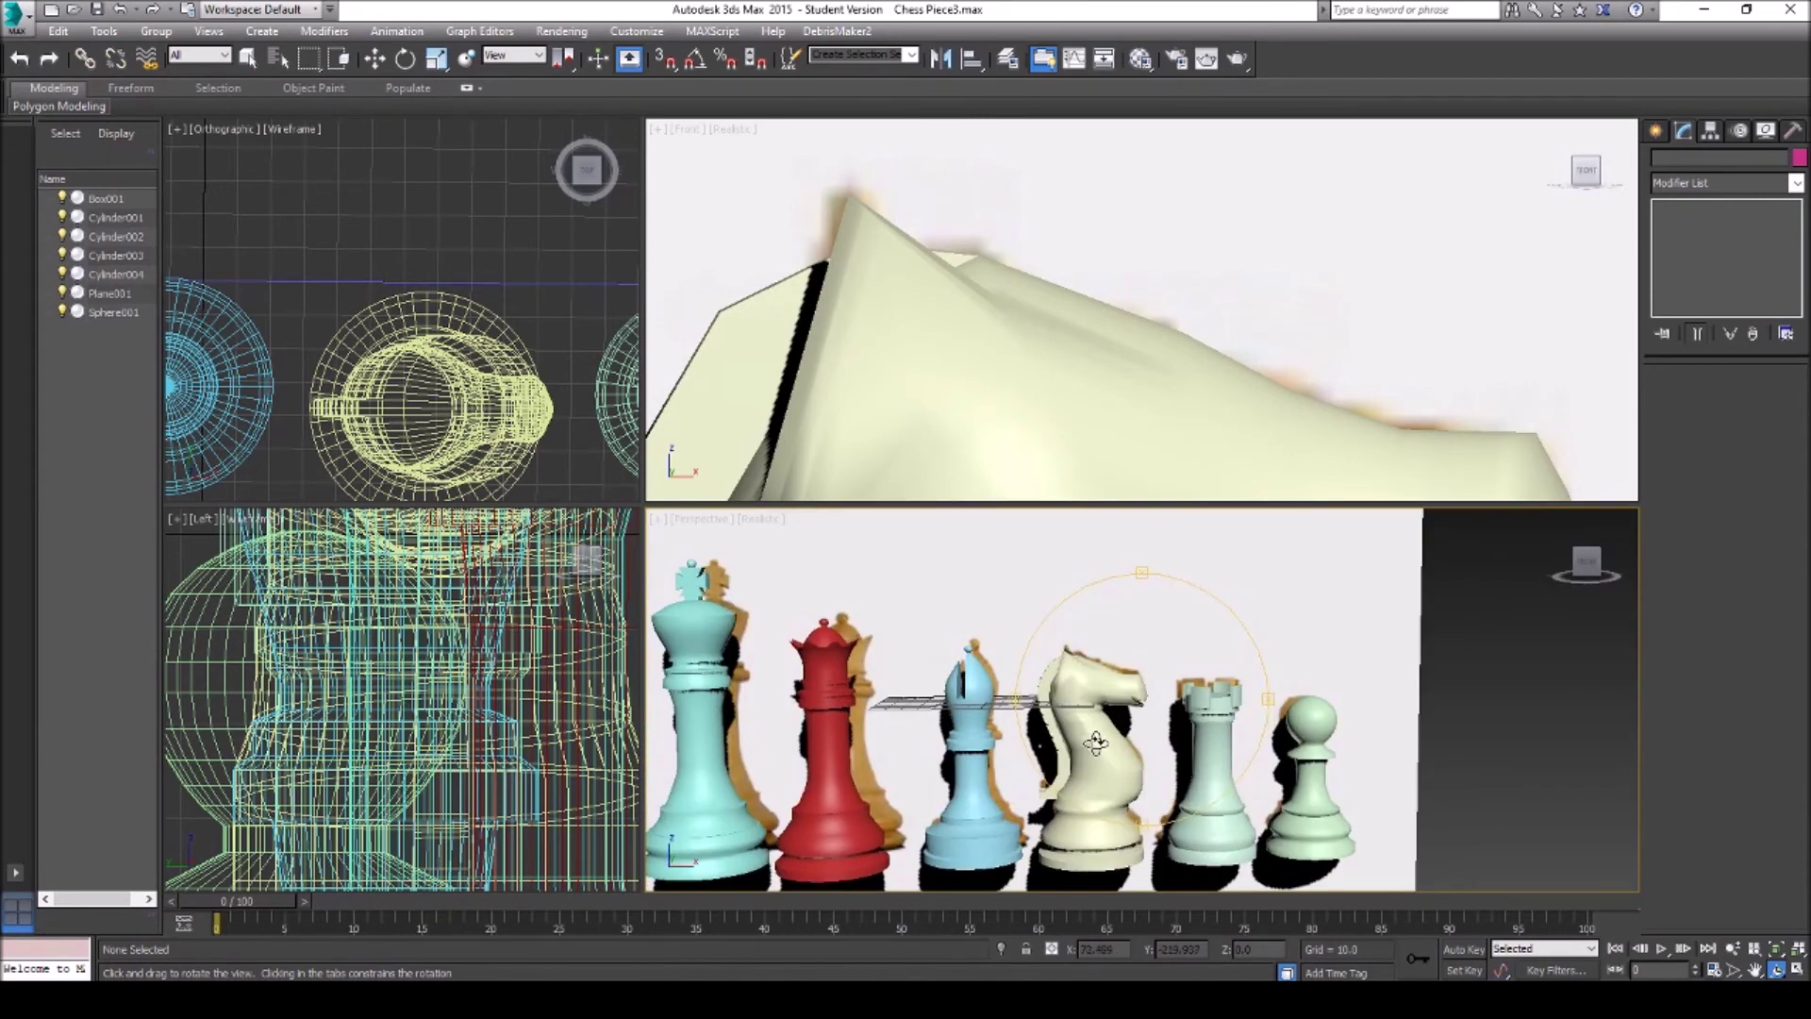